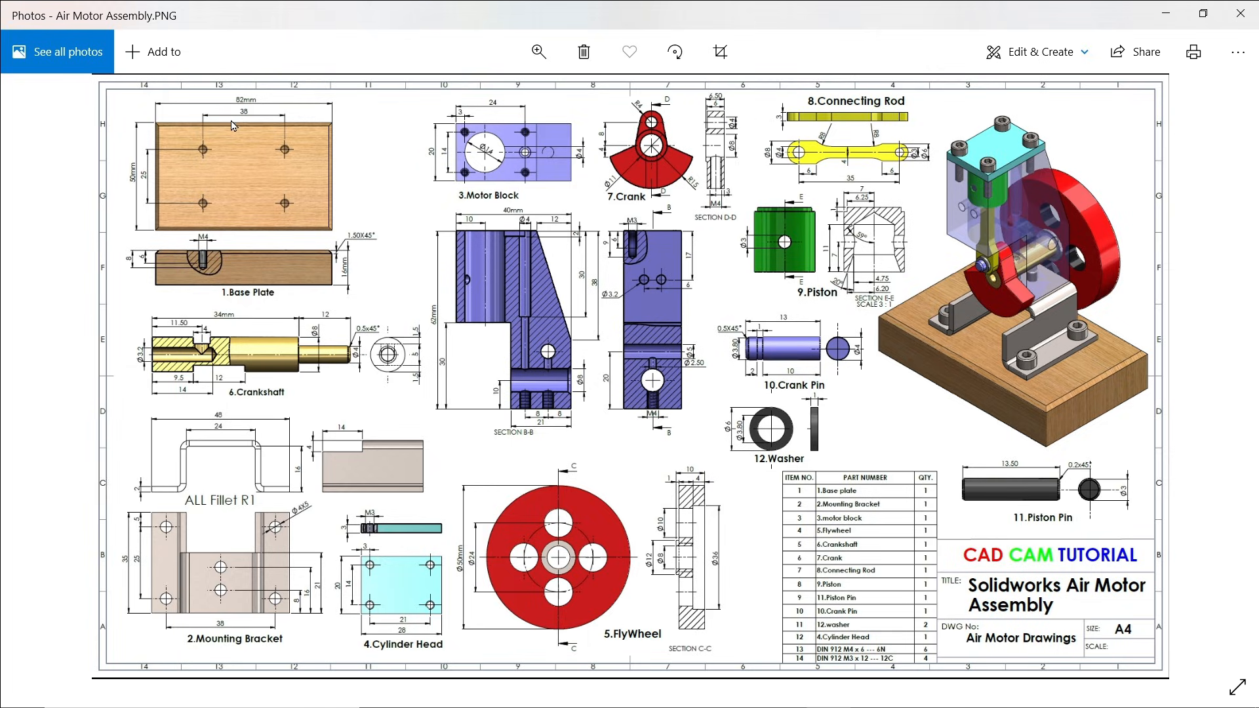
Step: Examine the base plate views and dimensions in the air motor drawing, and switch to SOLIDWORKS
scroll(233, 125, up, 4)
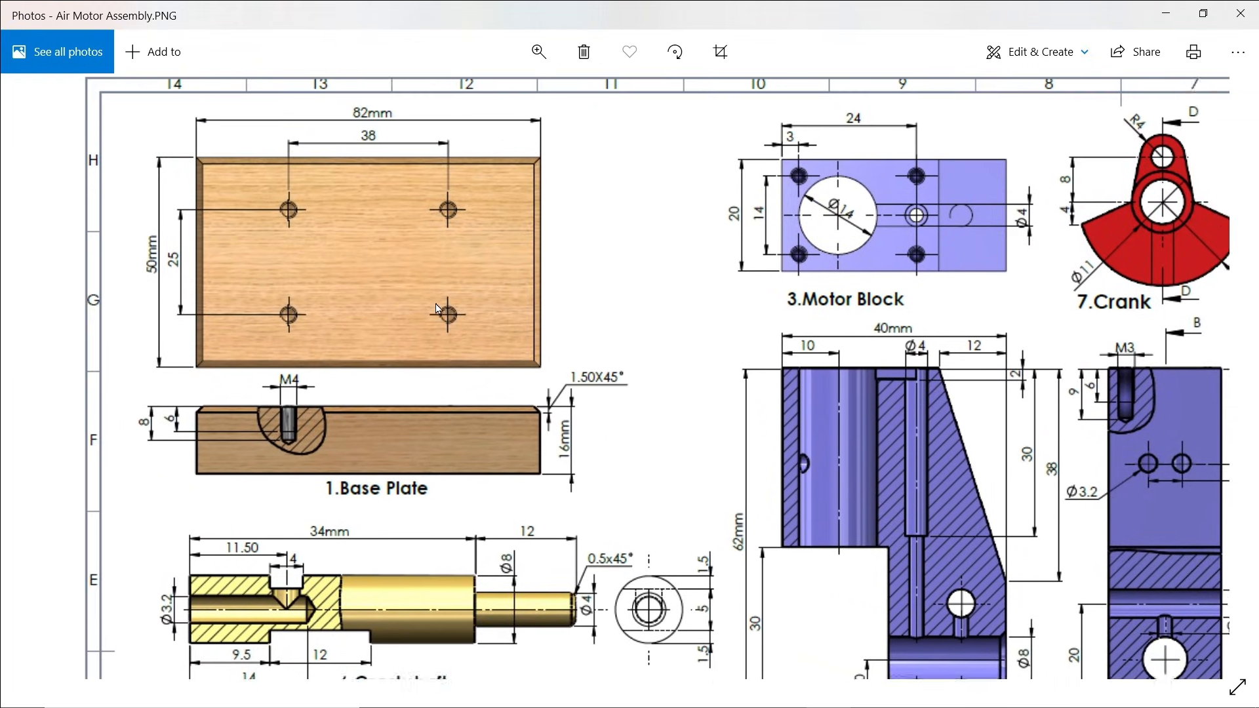
scroll(374, 201, up, 1)
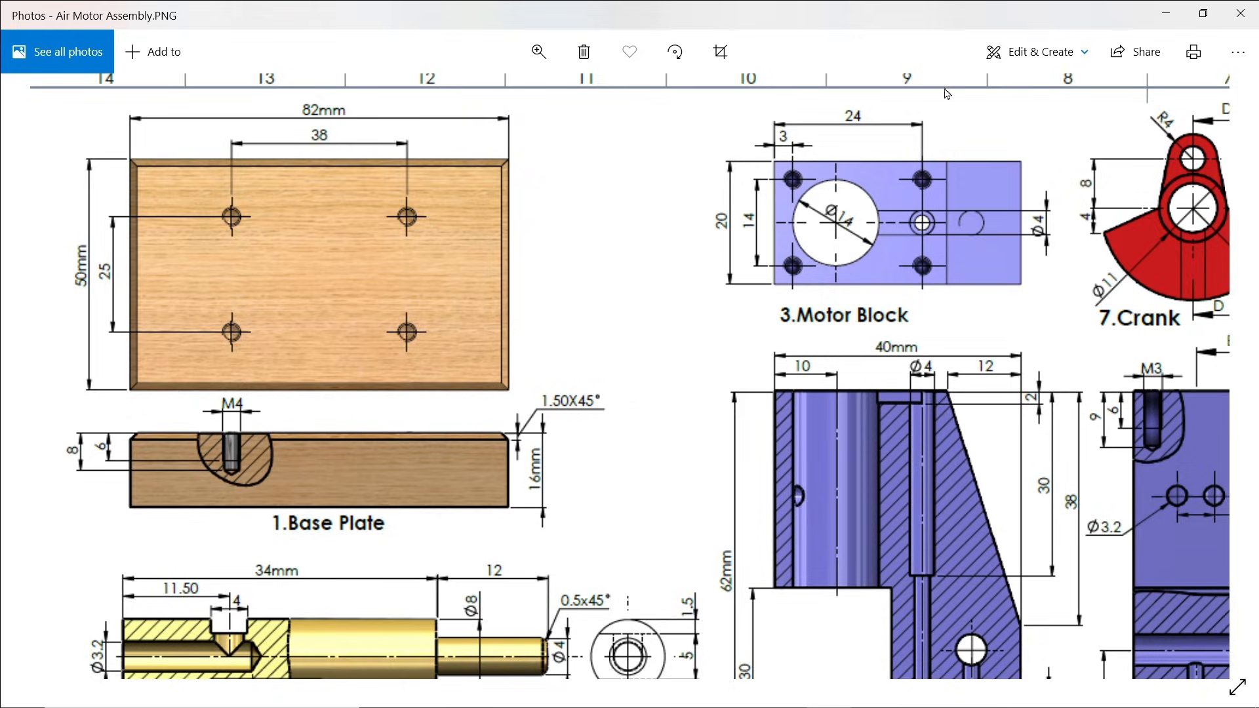
click(1165, 13)
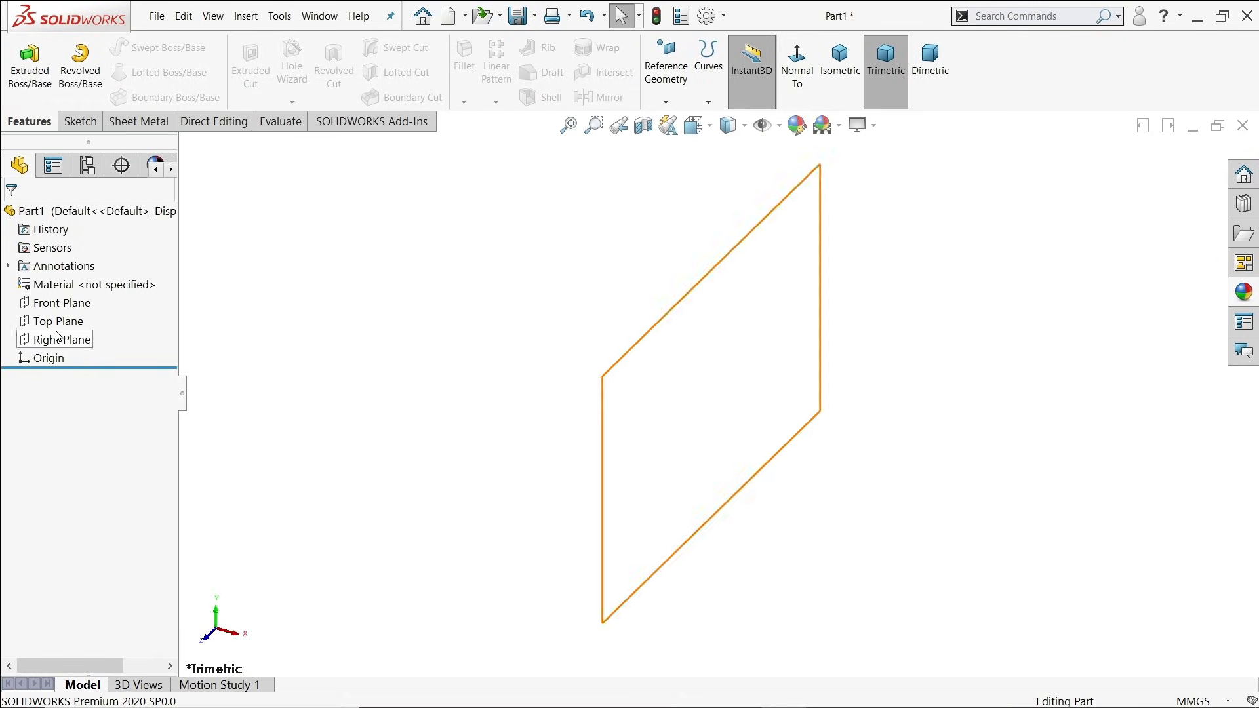
Step: Sketch a center rectangle on the Top Plane, centred on the origin, 82 mm wide and 50 mm high
click(58, 322)
click(73, 304)
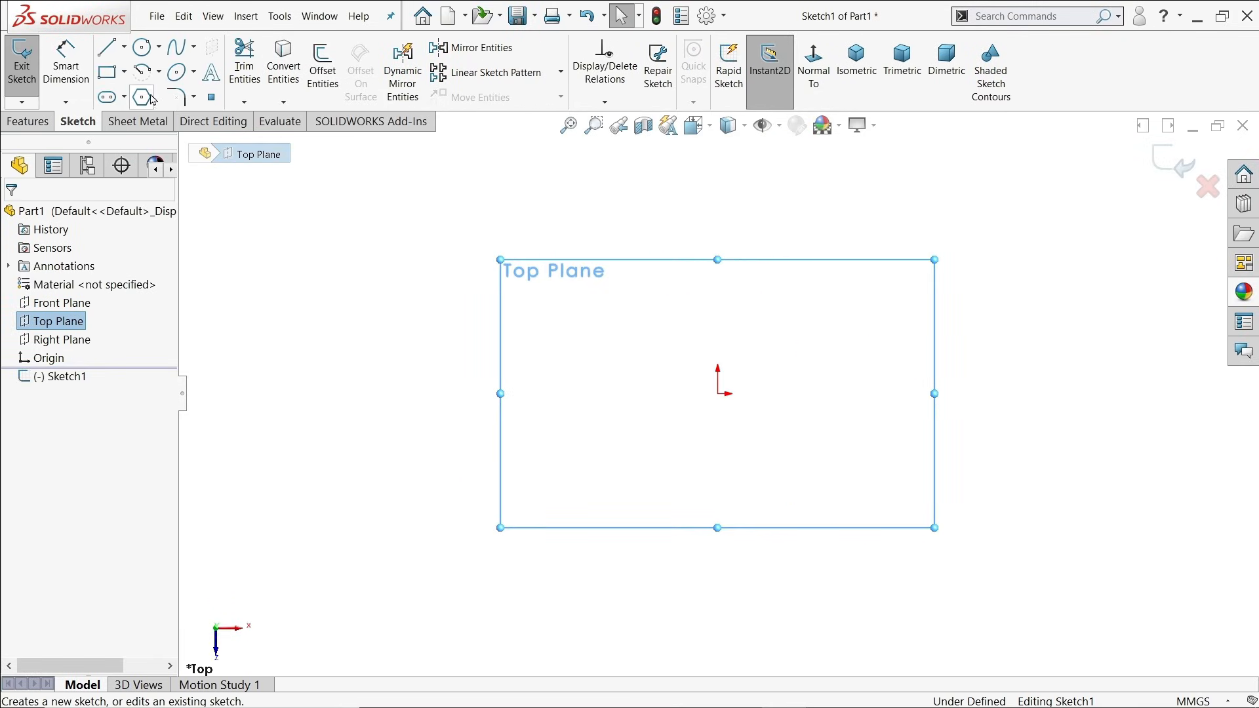
click(124, 72)
click(133, 114)
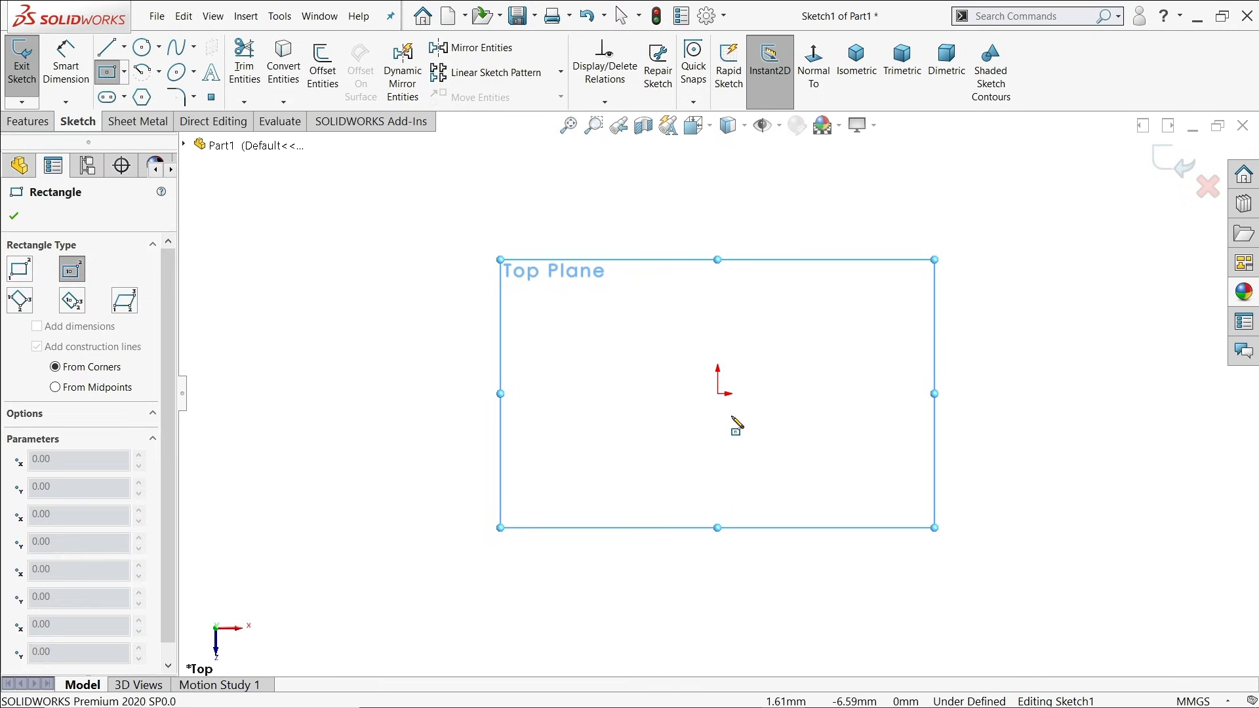
click(723, 397)
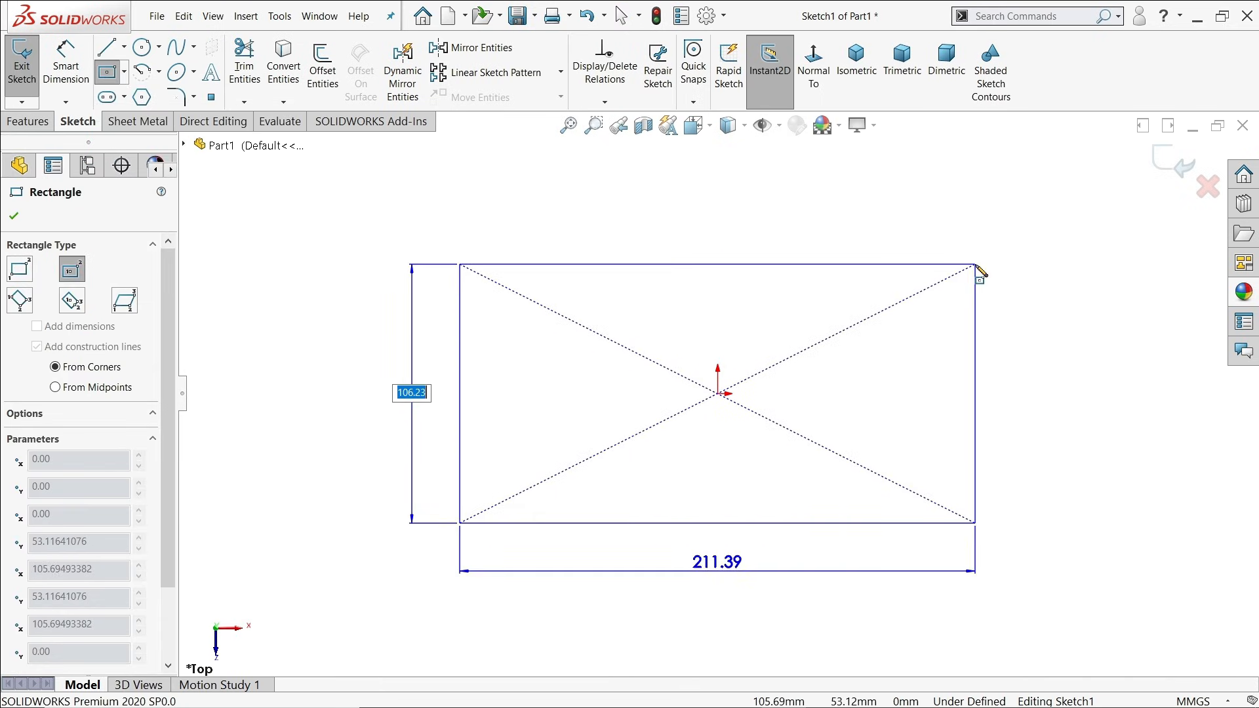
key(Return)
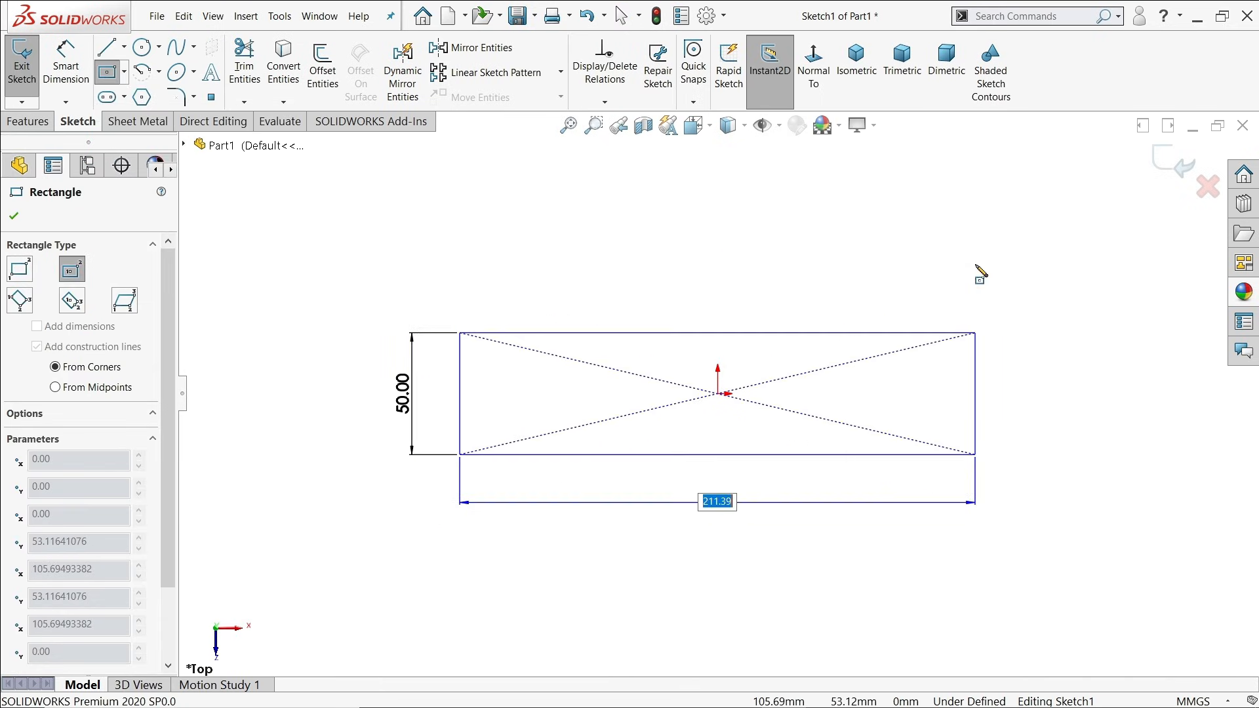
key(Return)
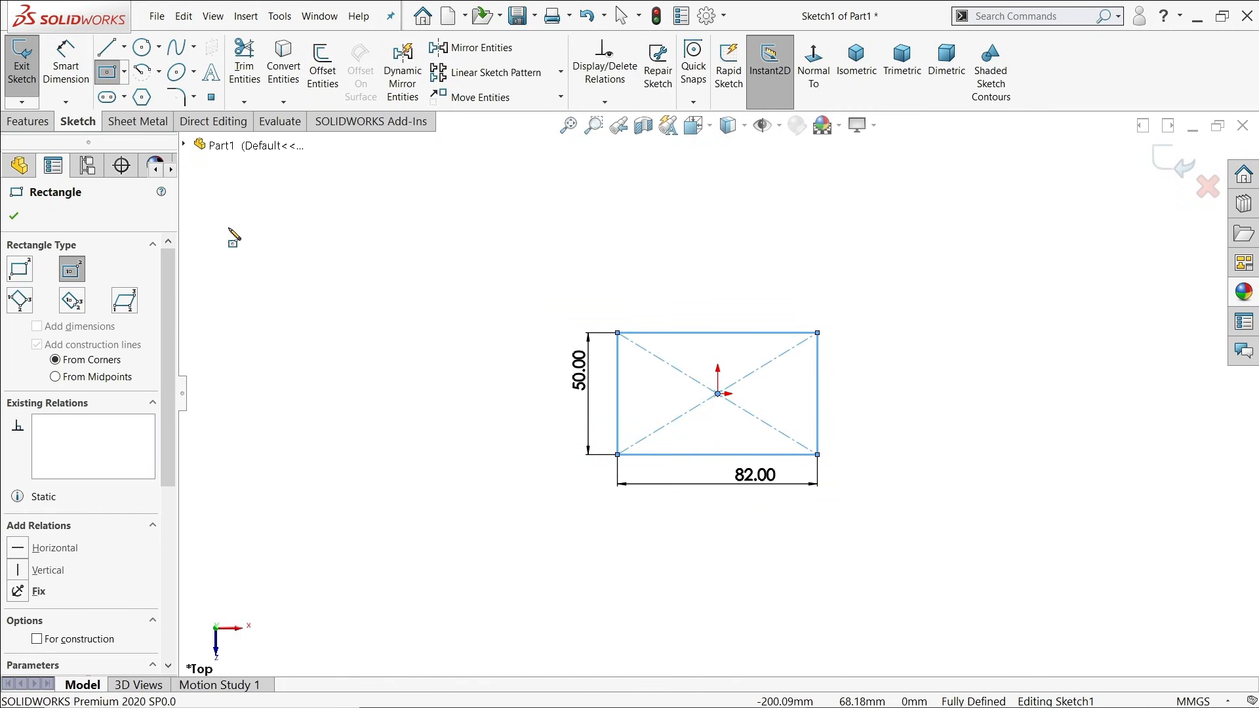
Step: Extrude the rectangle as a blind boss with a depth of 16 mm
click(28, 121)
click(29, 63)
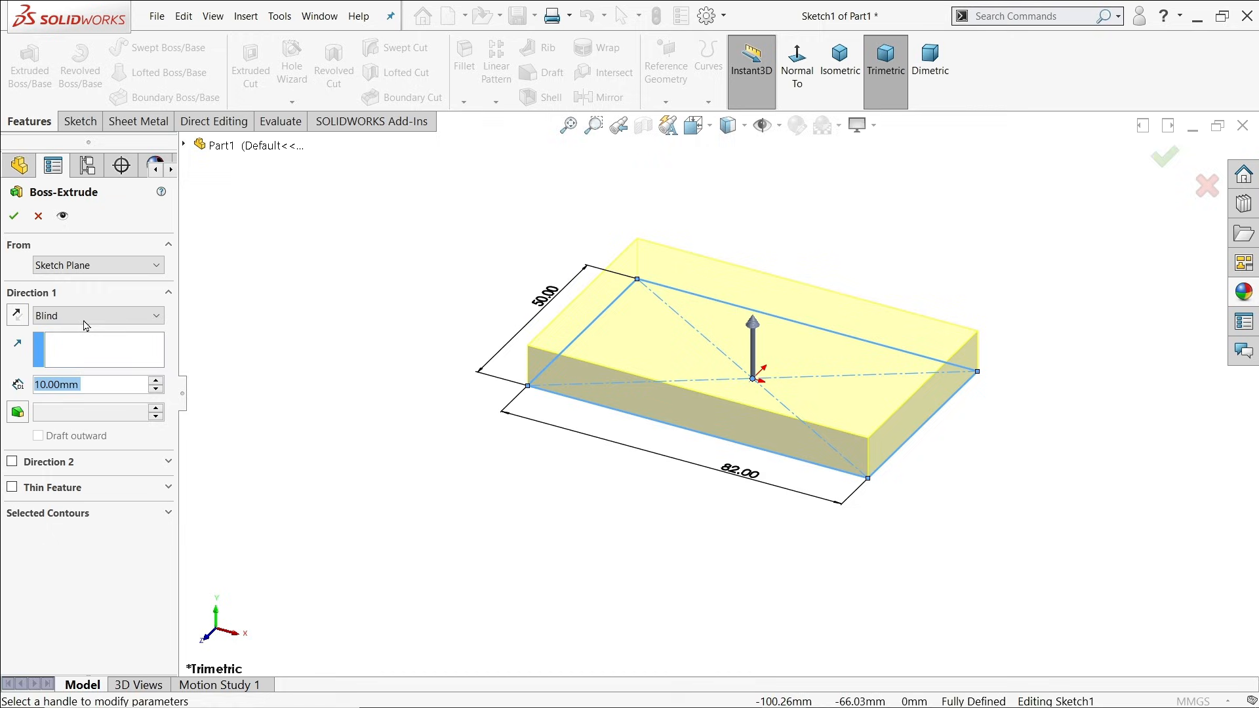
text(16)
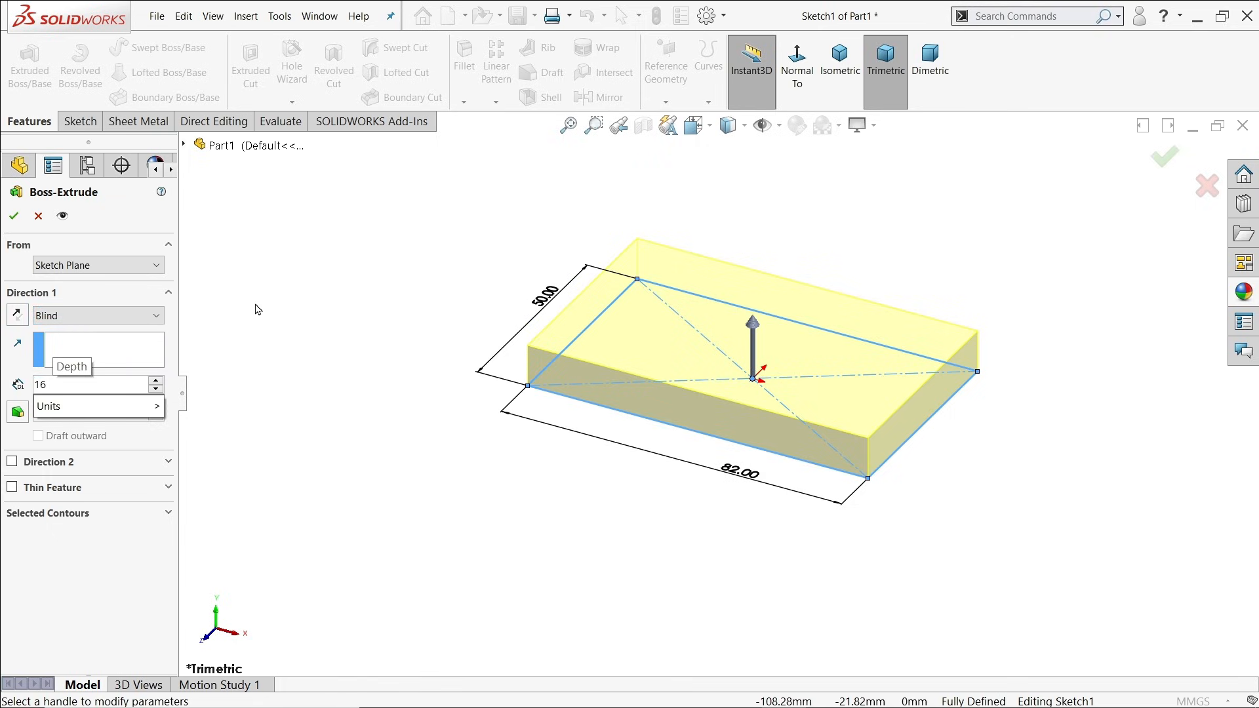
key(Return)
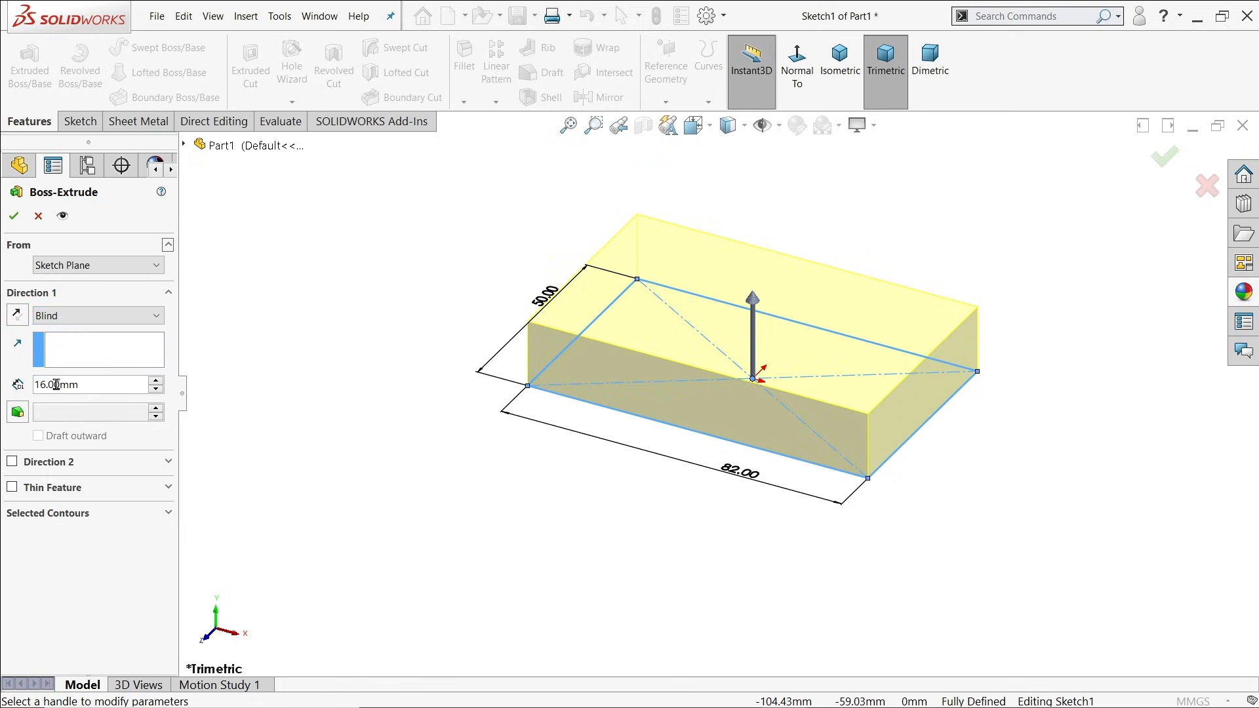
click(14, 216)
scroll(772, 322, down, 2)
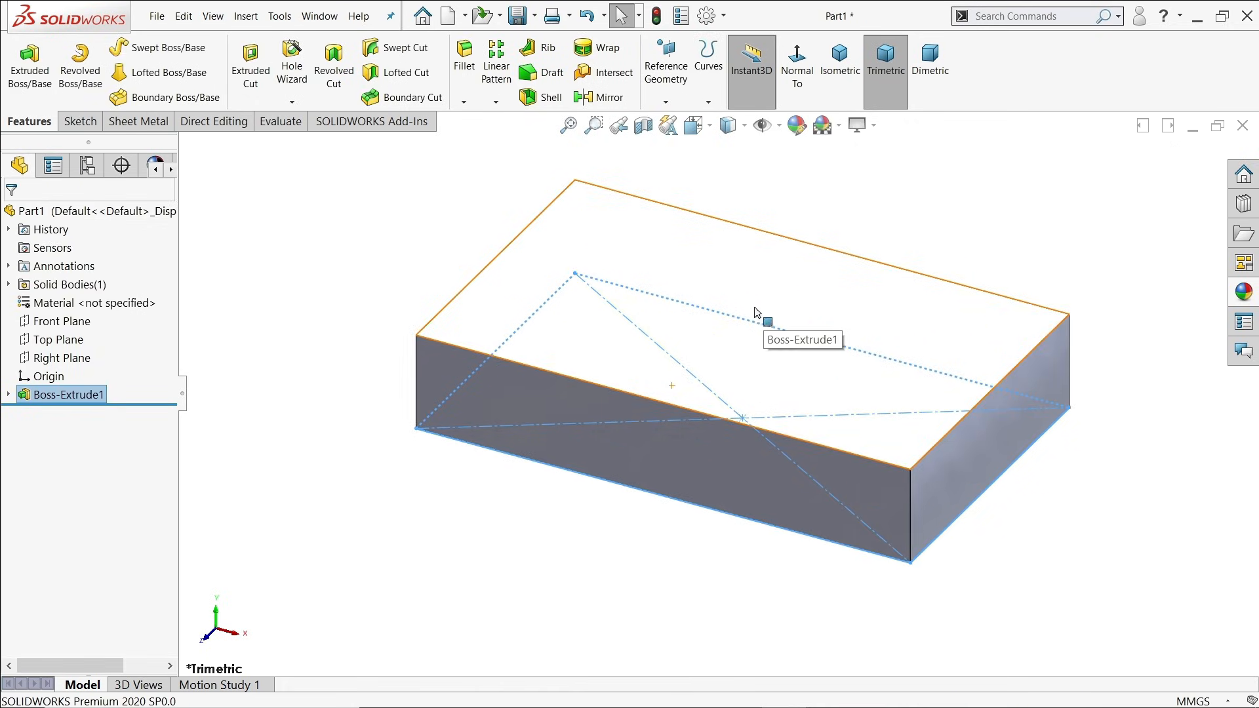
Step: Start a Hole Wizard hole with the DIN standard, Tapped hole type and size M4
click(669, 276)
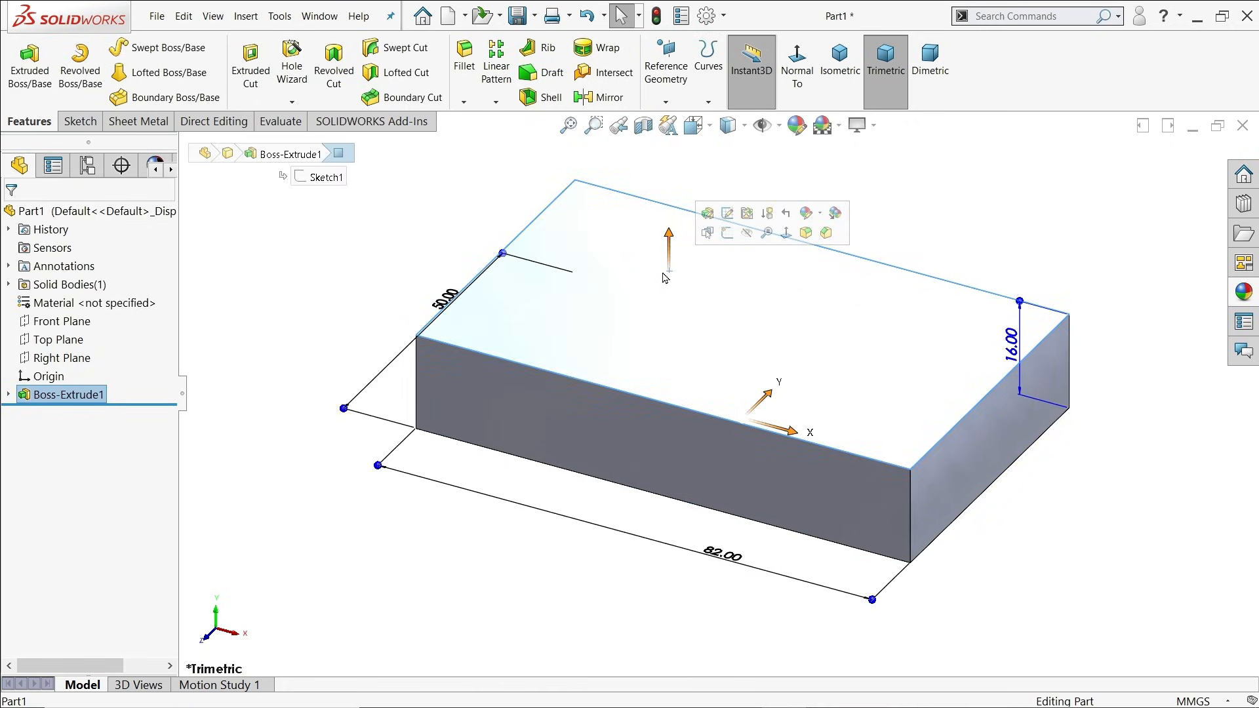
click(448, 211)
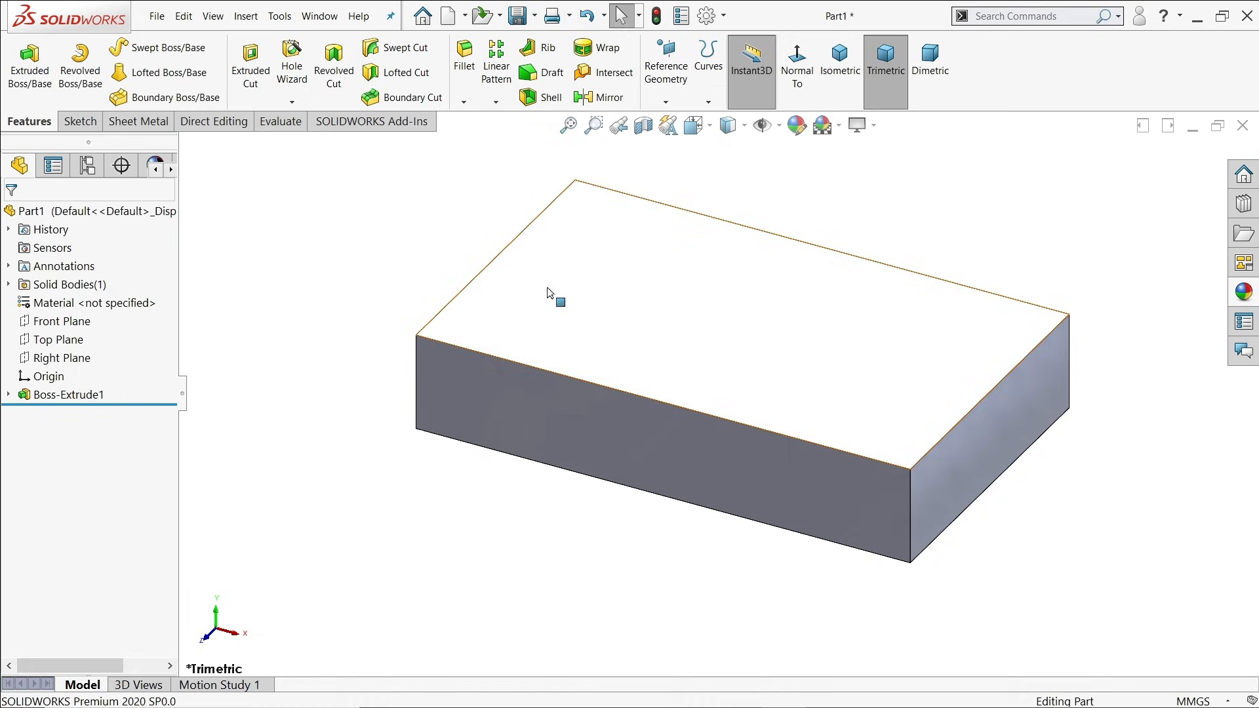
click(297, 76)
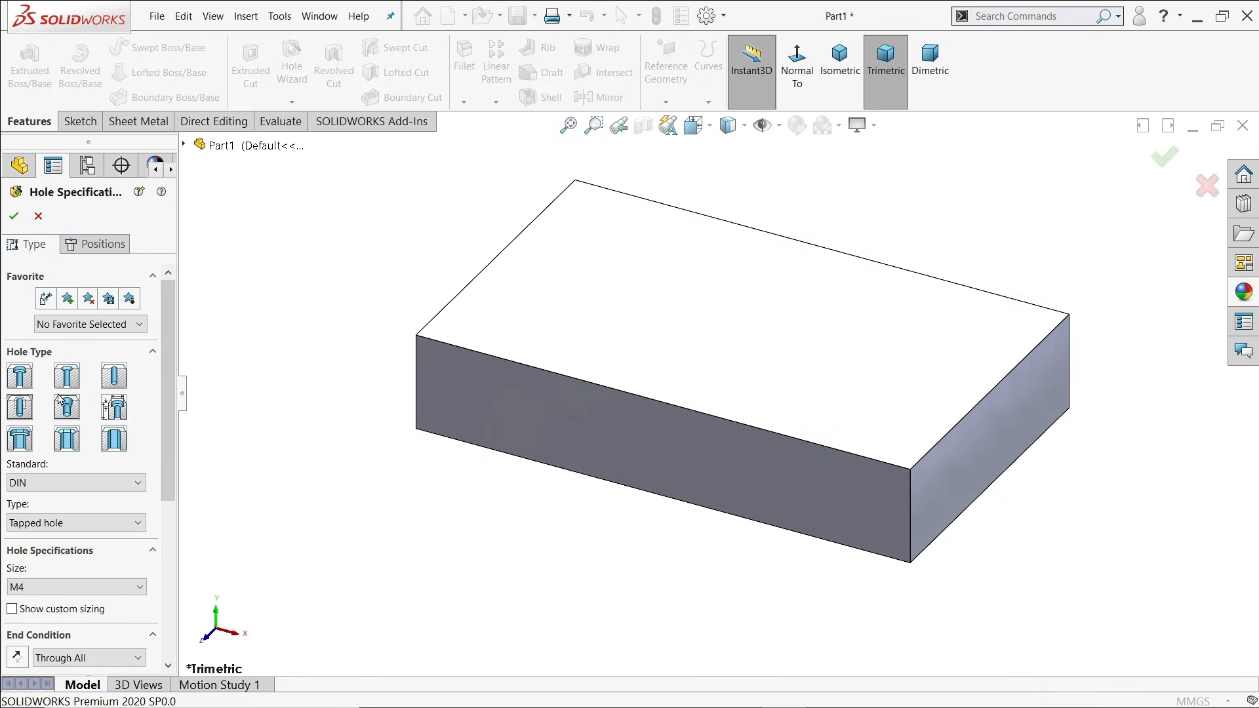
click(36, 484)
click(36, 486)
click(34, 524)
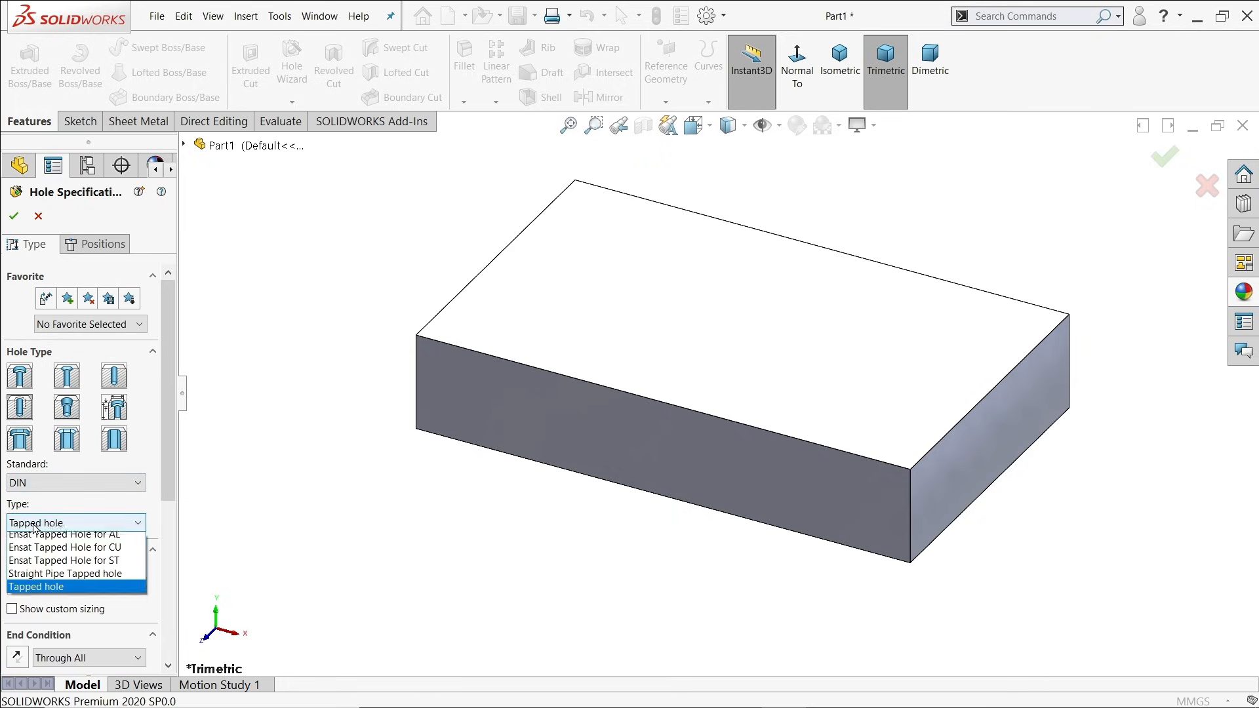
click(45, 528)
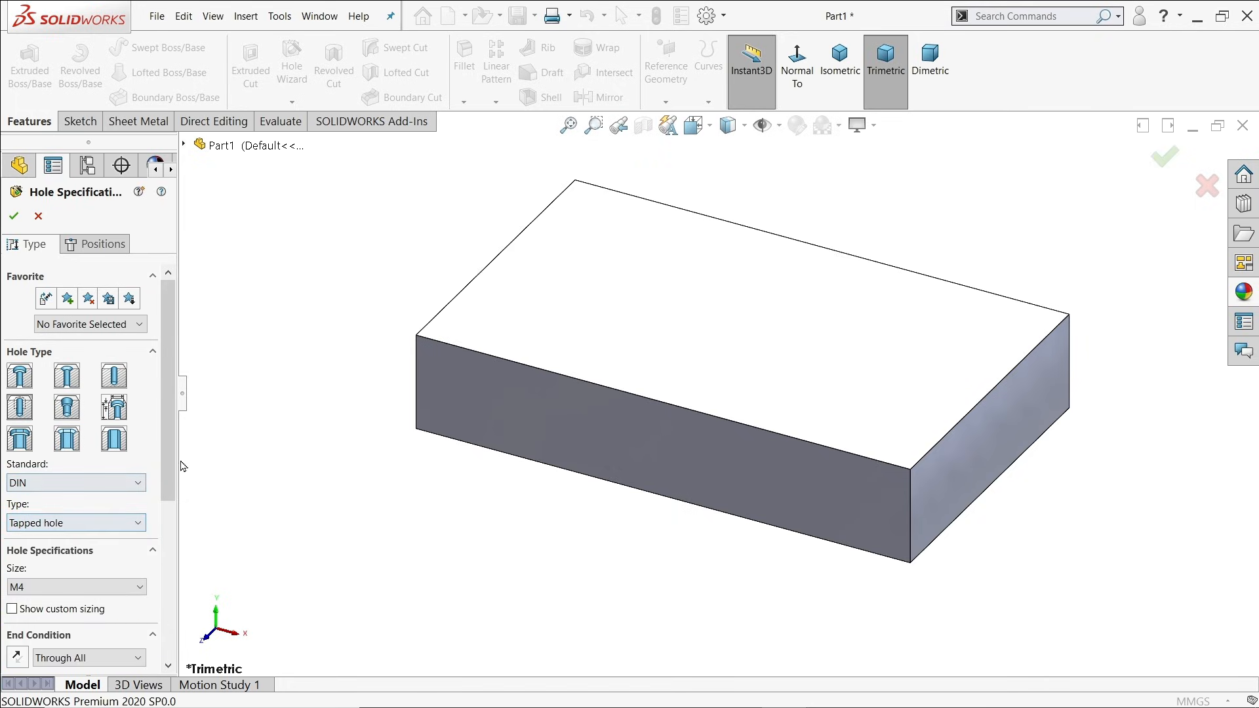
scroll(85, 458, down, 3)
click(30, 432)
click(29, 433)
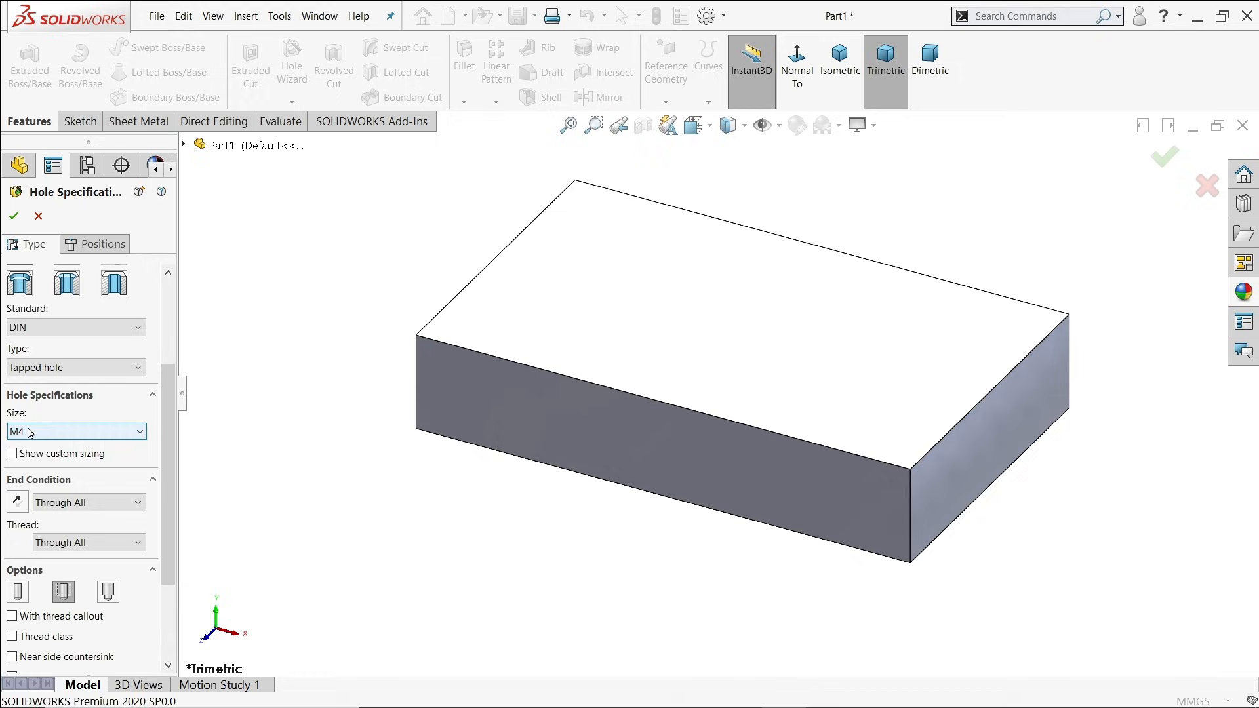
Step: Set the tapped hole's end condition to Blind with a depth of 8 mm
click(61, 506)
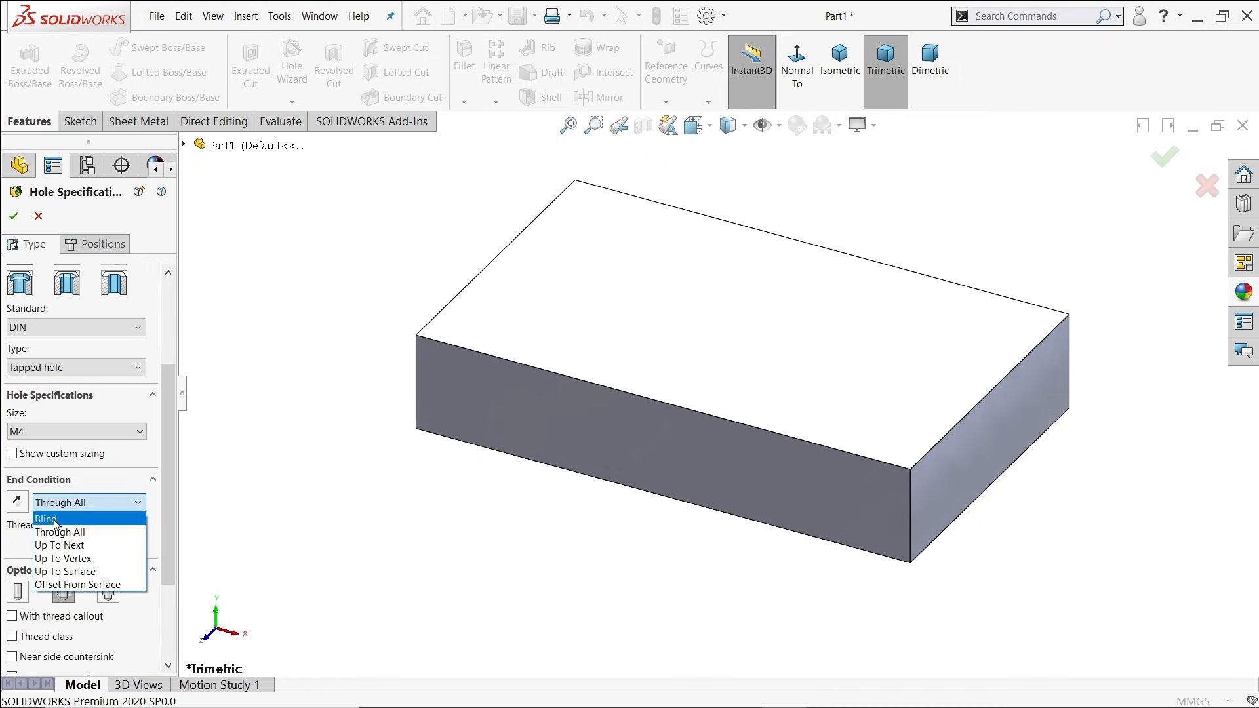
click(56, 522)
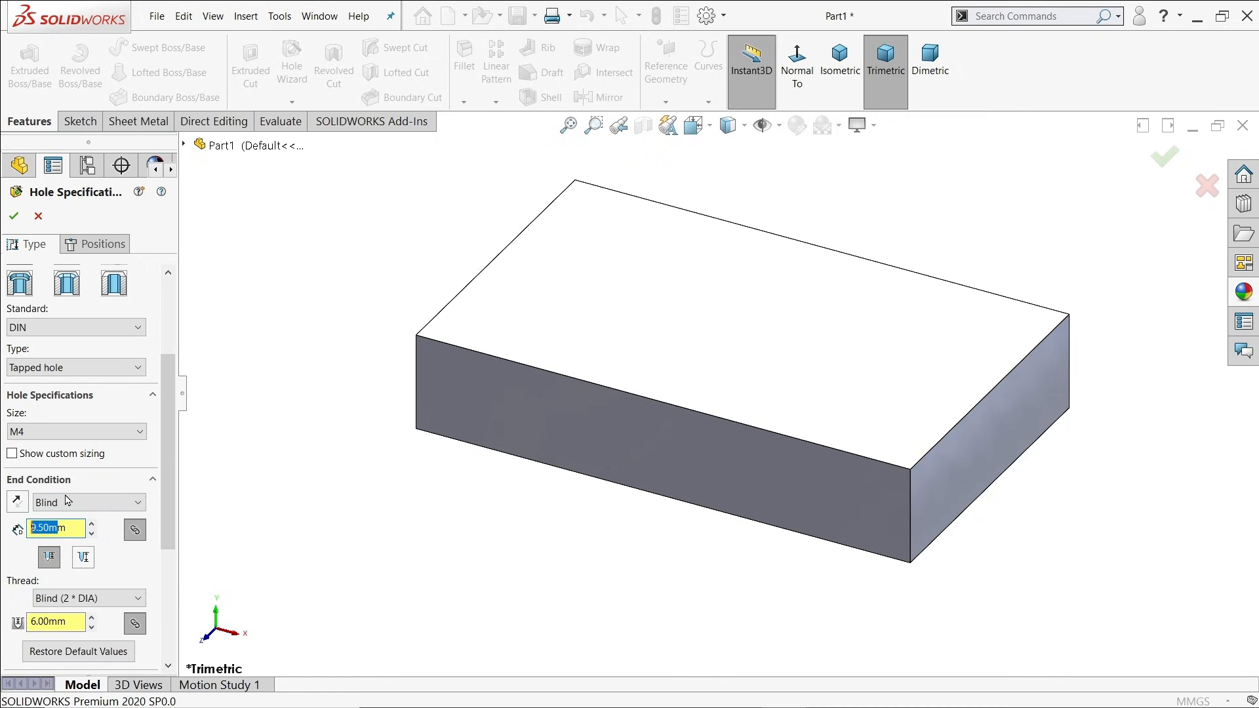
scroll(169, 459, down, 3)
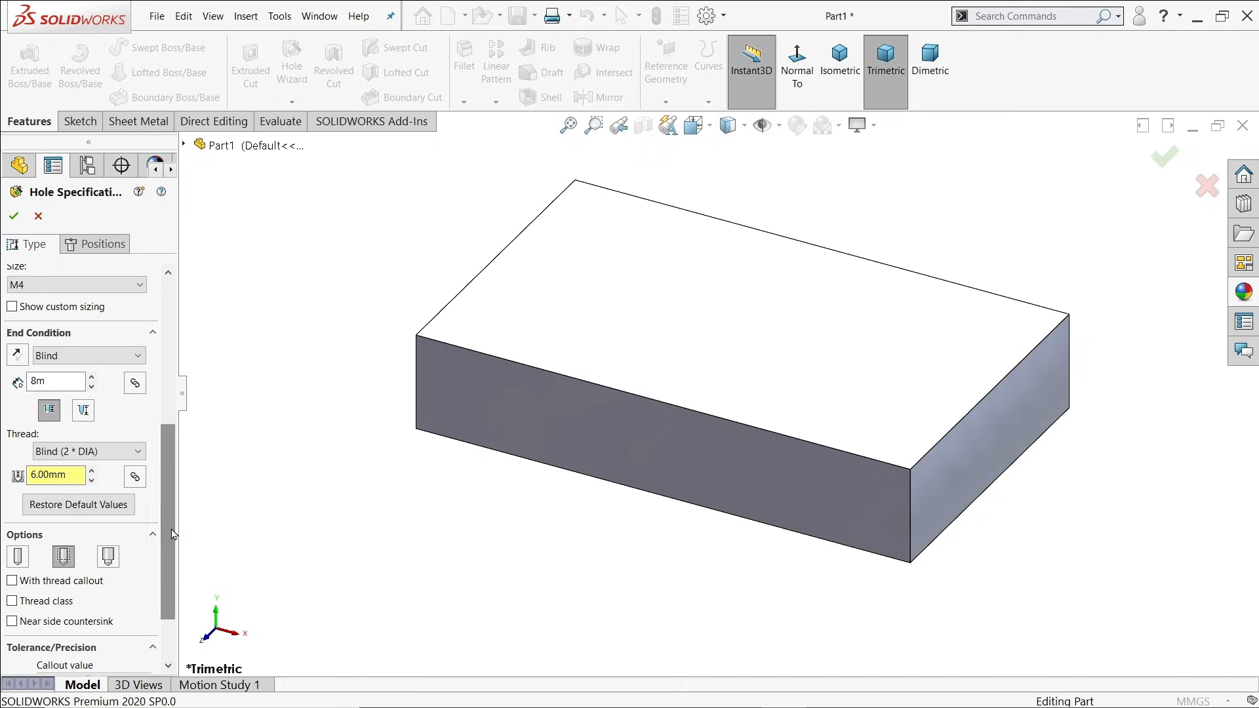
Step: Place four hole positions on the plate's top face, roughly in a rectangle around the origin
click(105, 245)
click(590, 284)
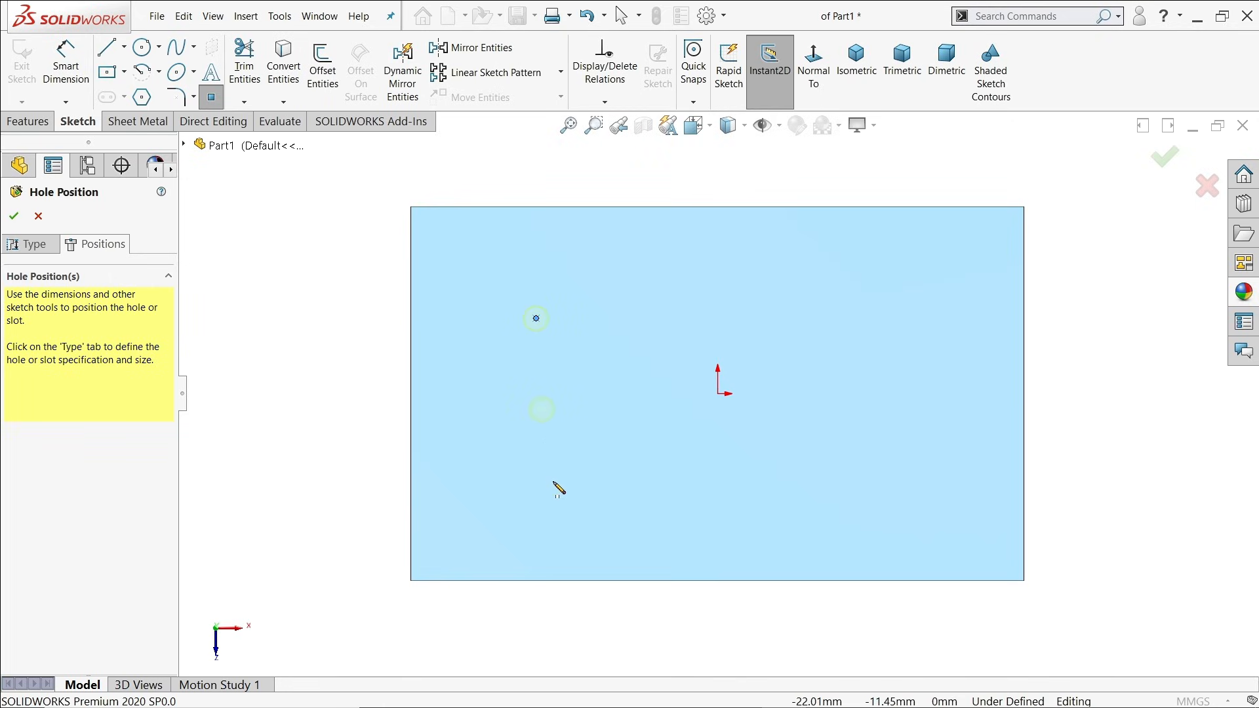
click(544, 482)
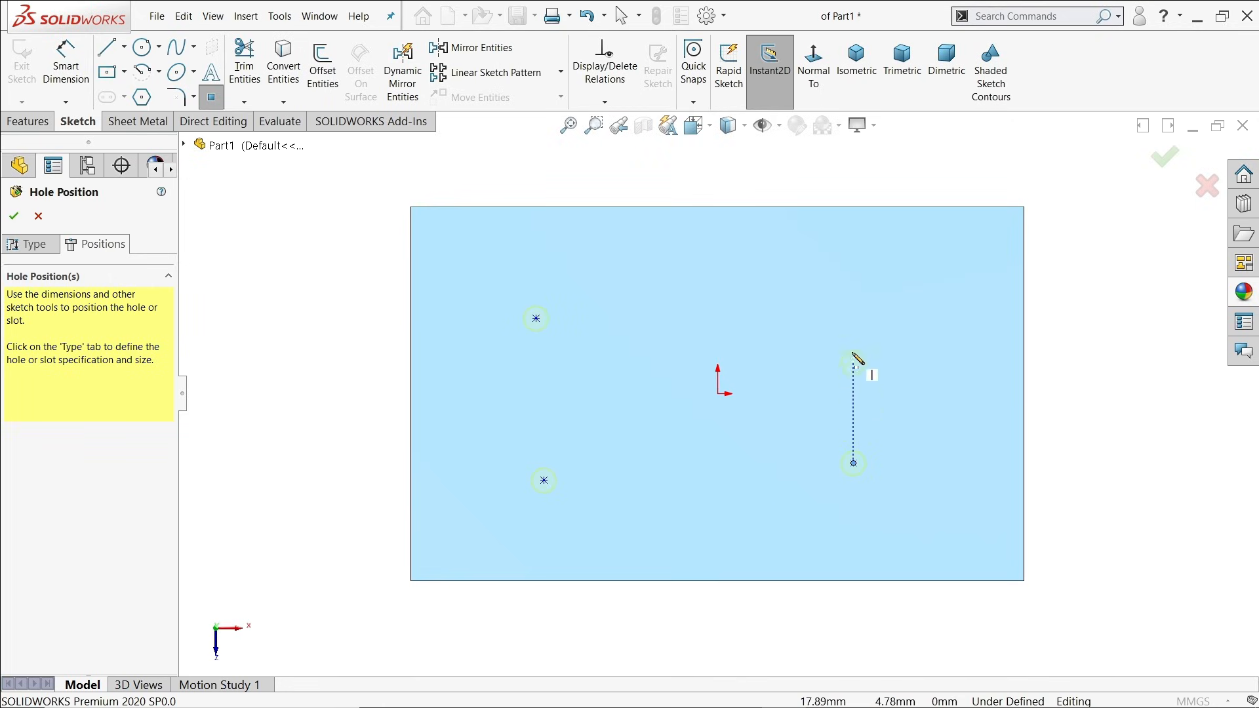
right_click(925, 282)
click(957, 284)
Step: Add vertical relations between the two right-hand hole points and between the two left-hand hole points
scroll(816, 350, down, 2)
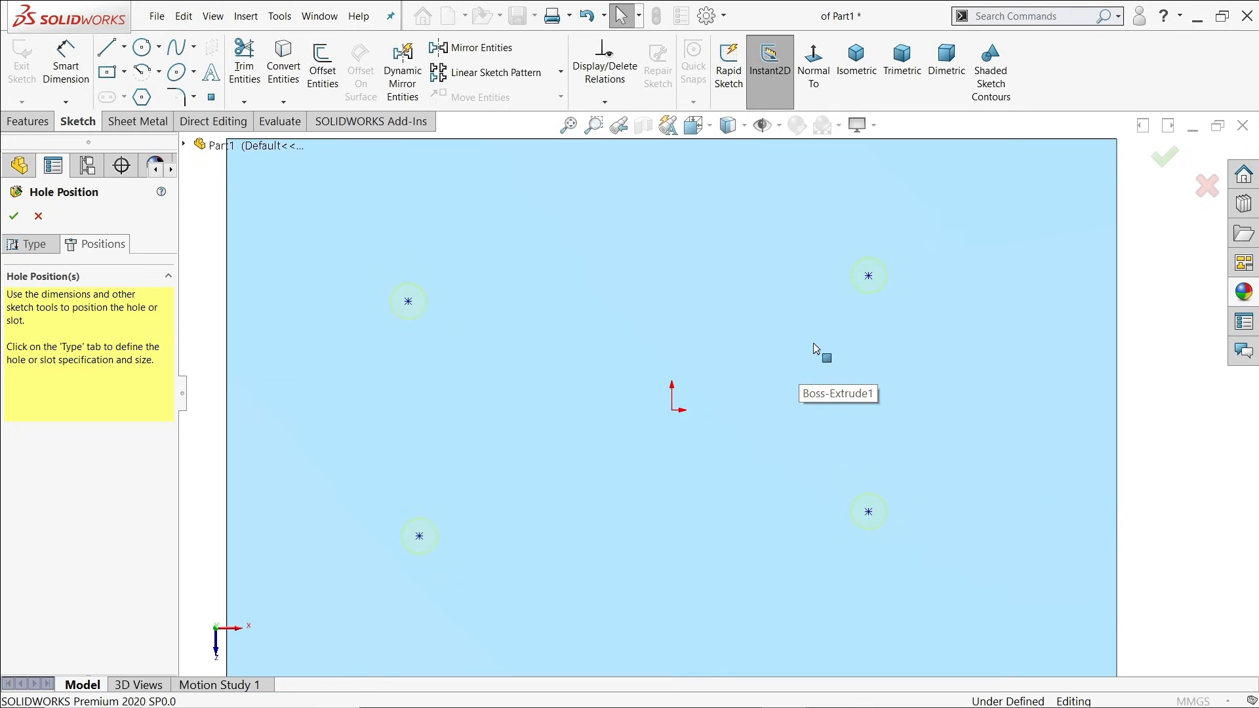
click(868, 276)
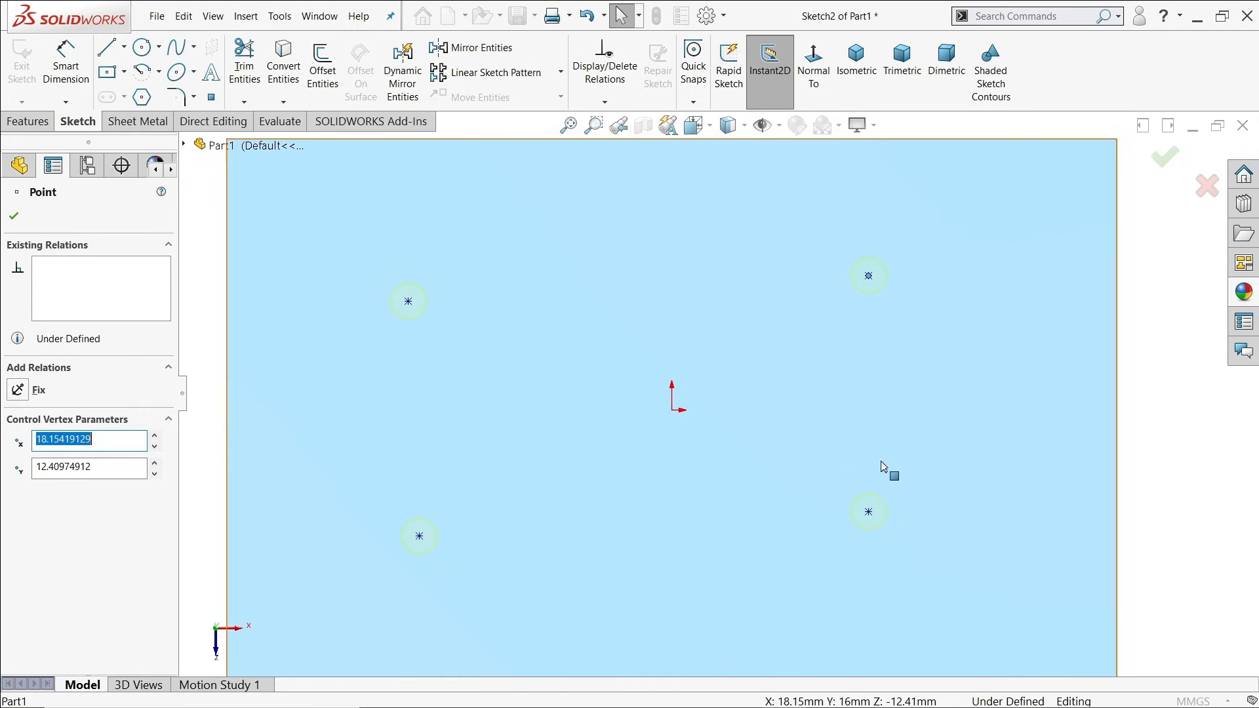
ctrl+click(868, 512)
click(961, 473)
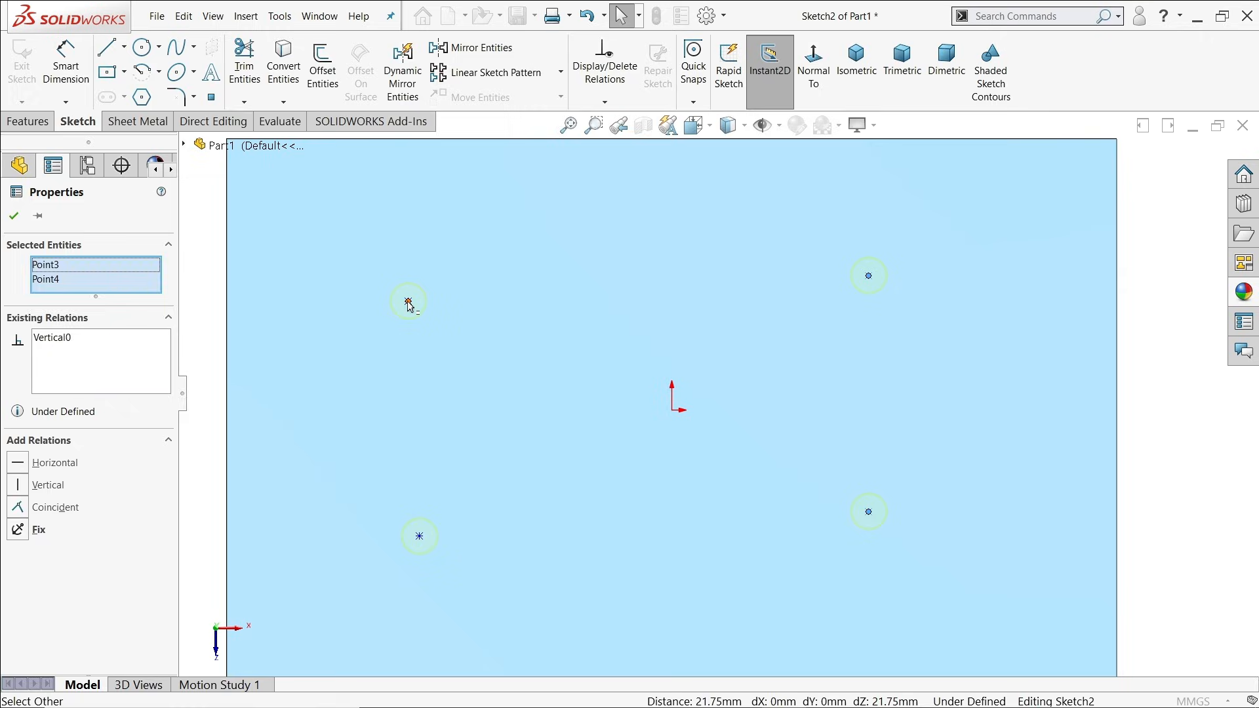
click(408, 302)
ctrl+click(419, 535)
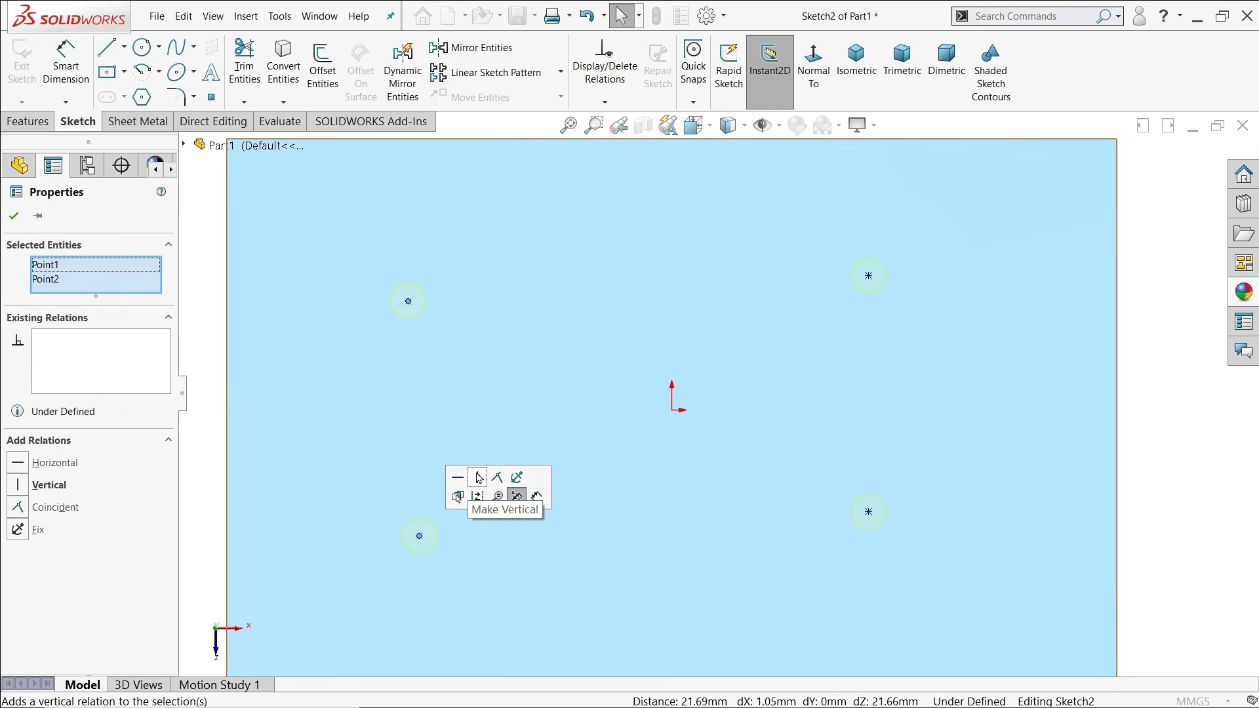
click(479, 477)
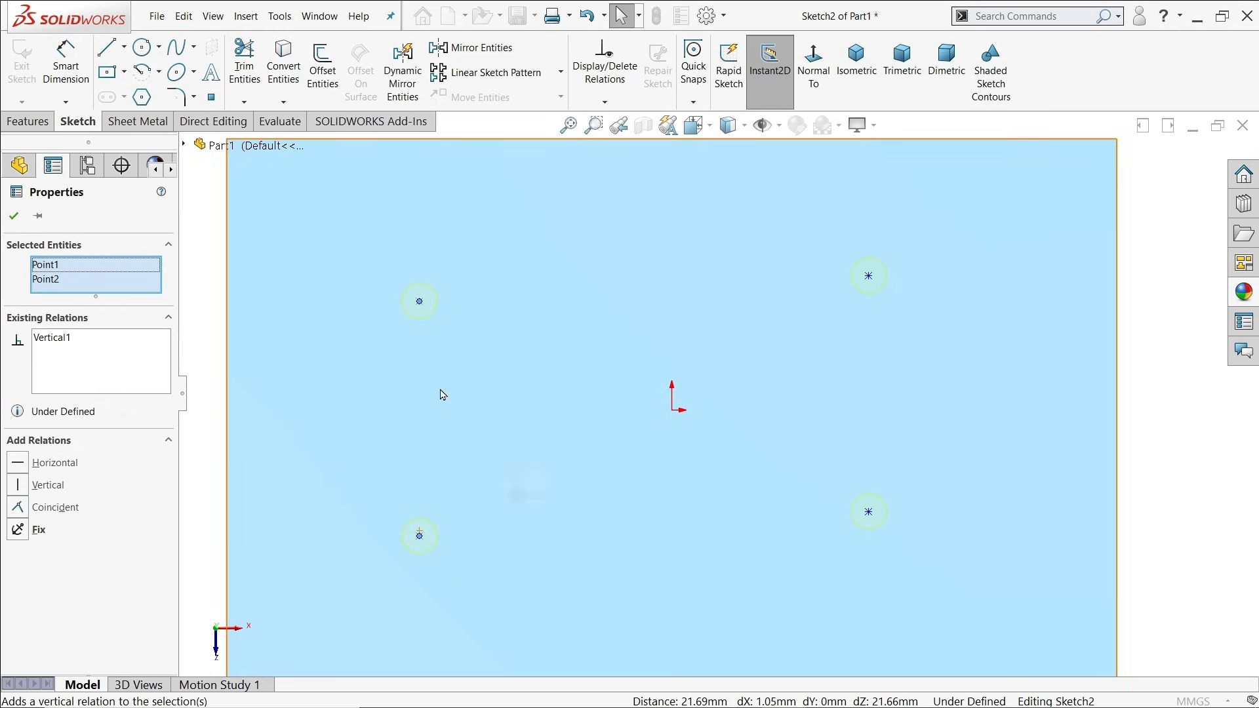
Step: Add horizontal relations between the two upper hole points and between the two lower hole points
ctrl+click(868, 276)
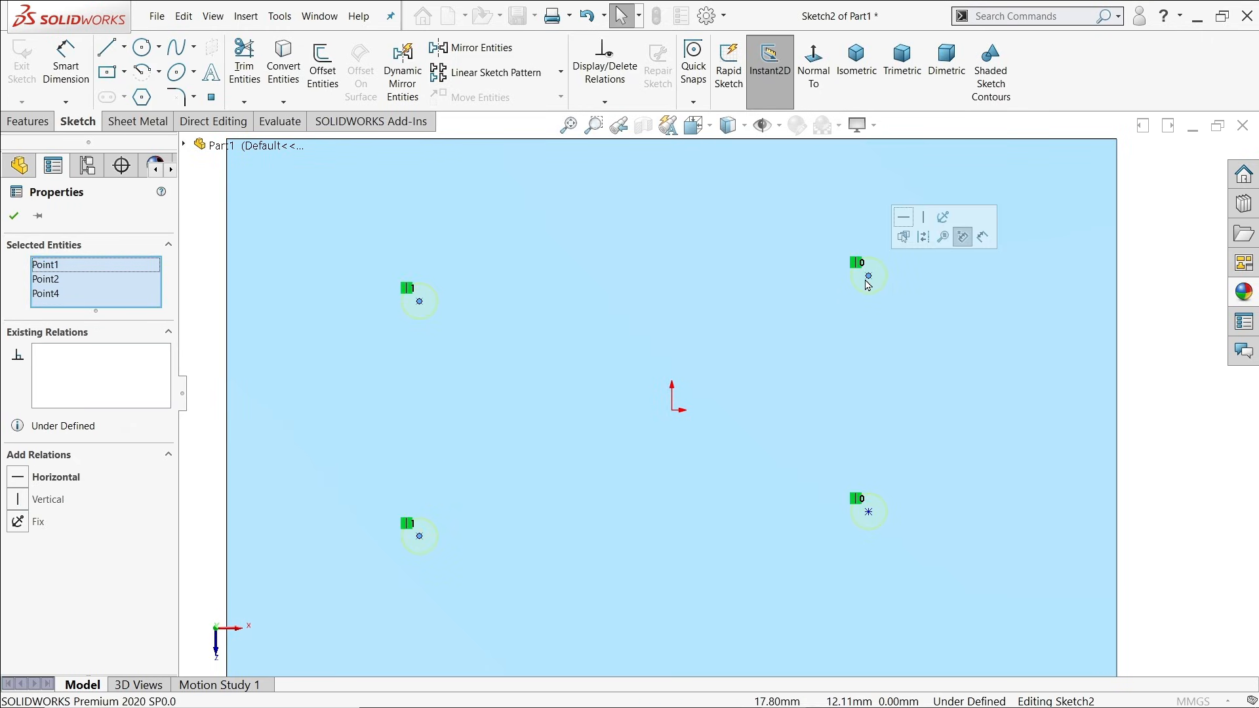
click(1185, 309)
click(870, 277)
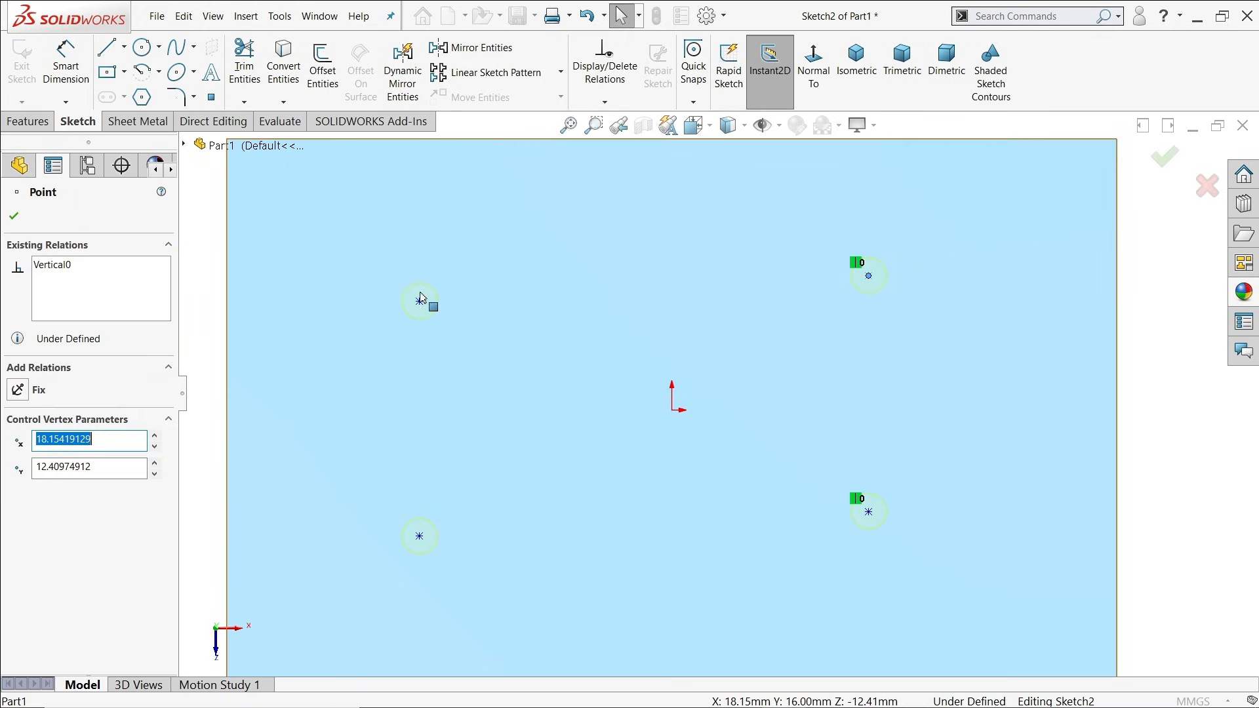
ctrl+click(420, 300)
click(458, 248)
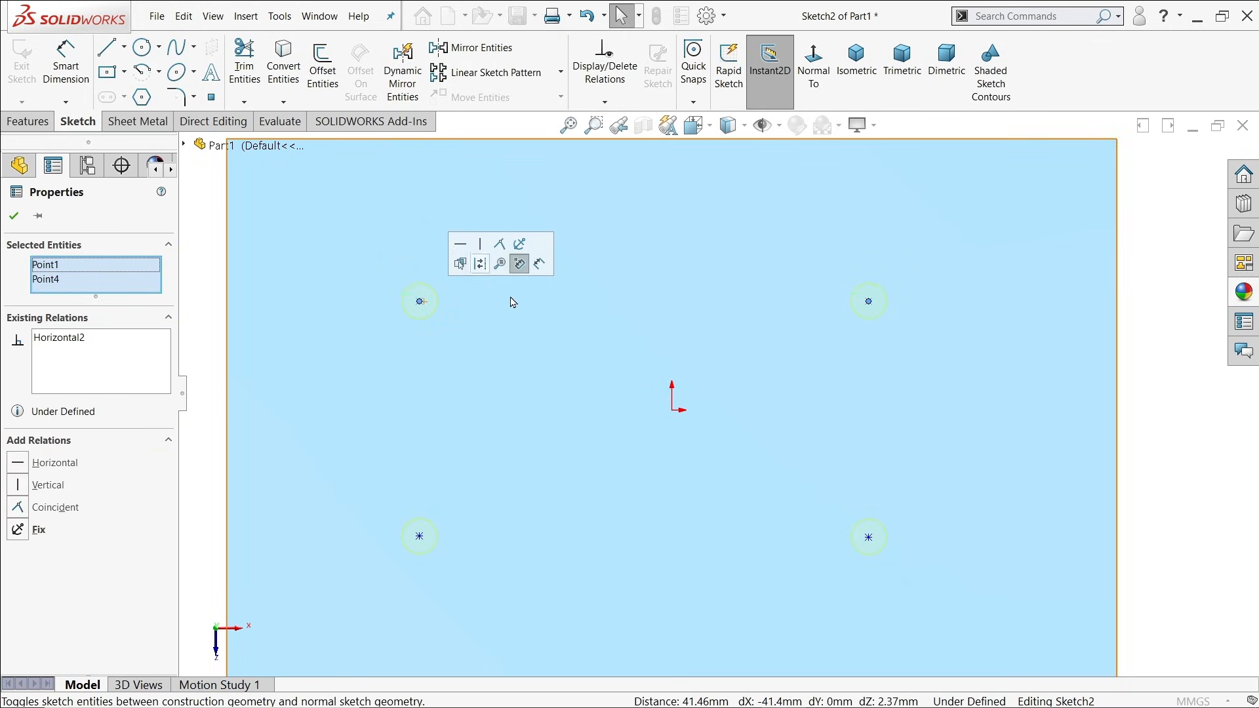
drag(868, 512, 869, 538)
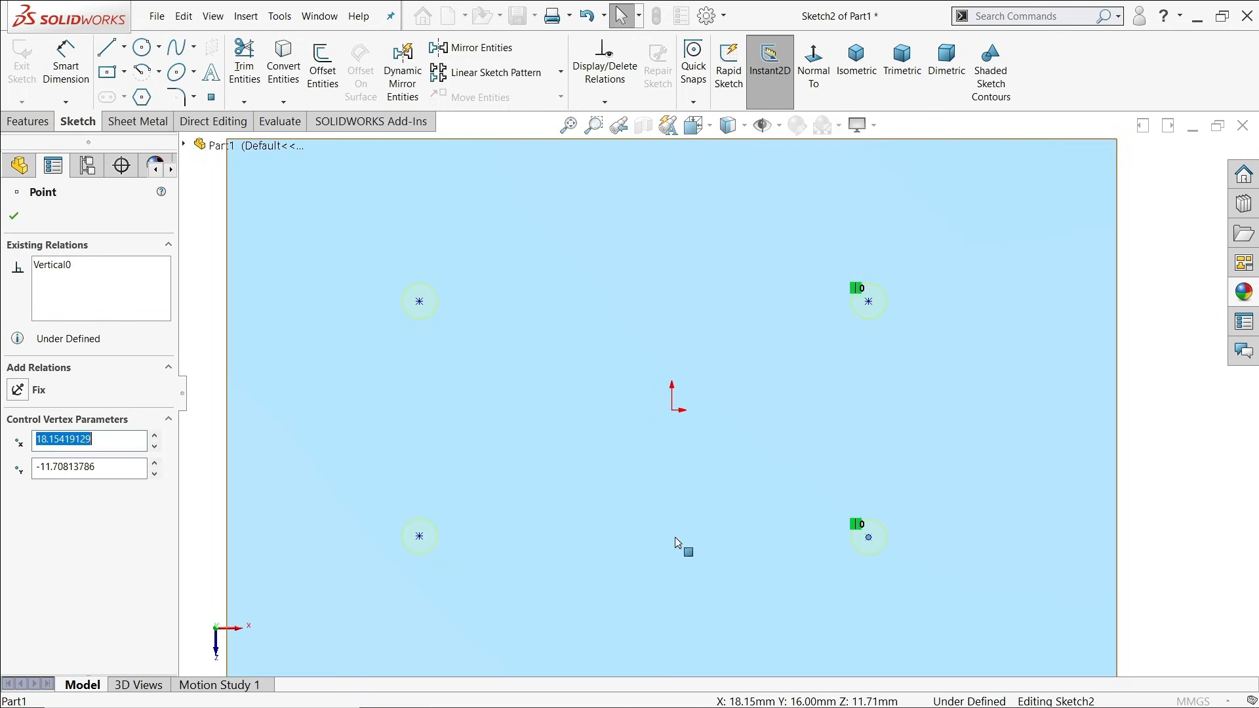
ctrl+click(420, 536)
click(461, 481)
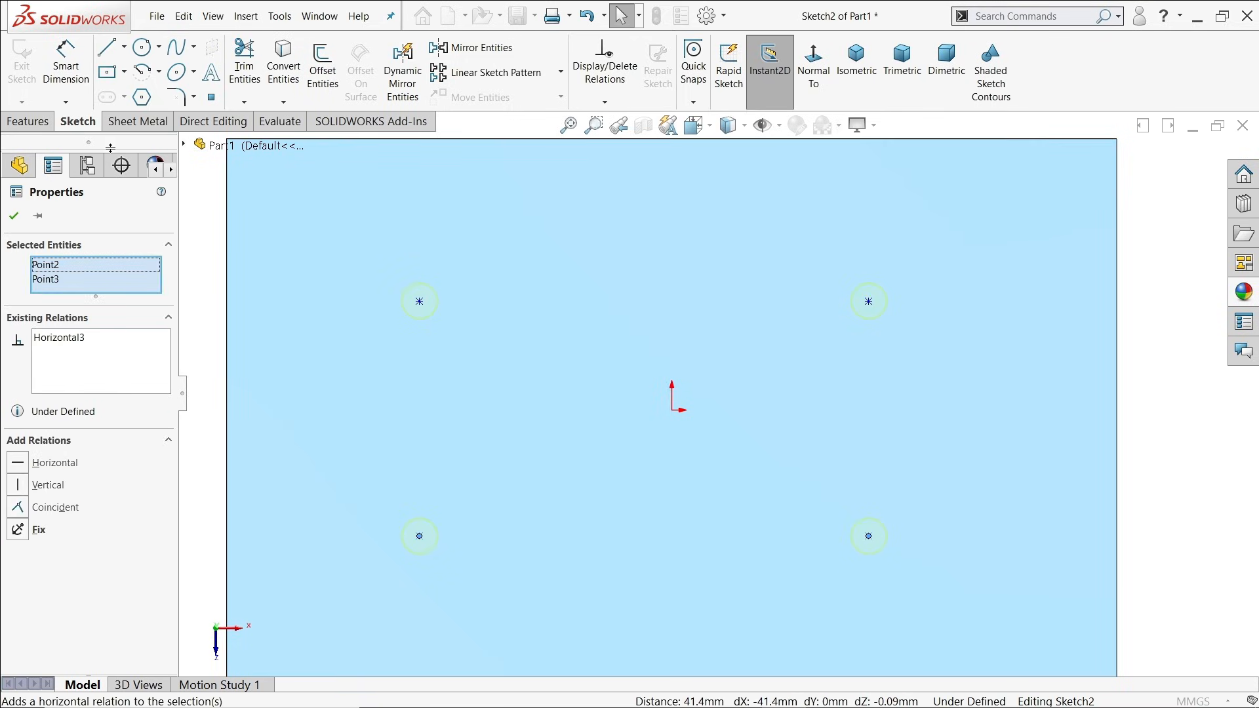
Step: Dimension the horizontal spacing between the two upper hole points as 38 mm
click(65, 66)
click(419, 302)
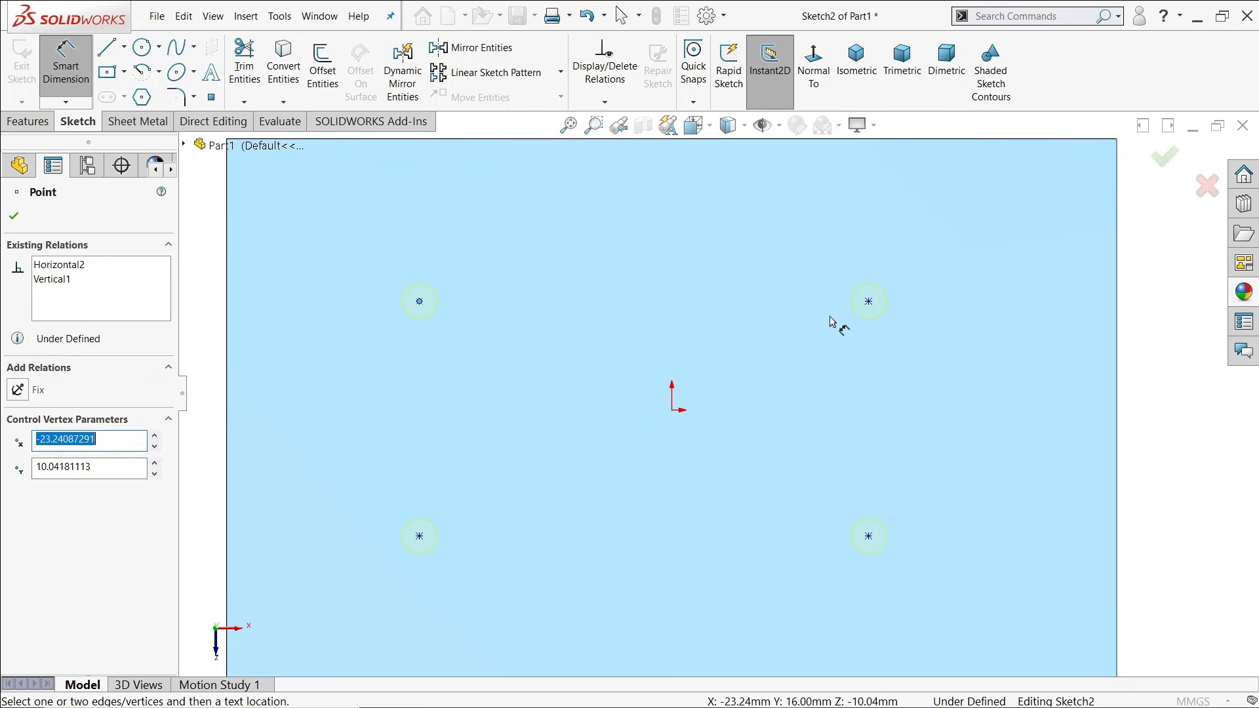
click(869, 302)
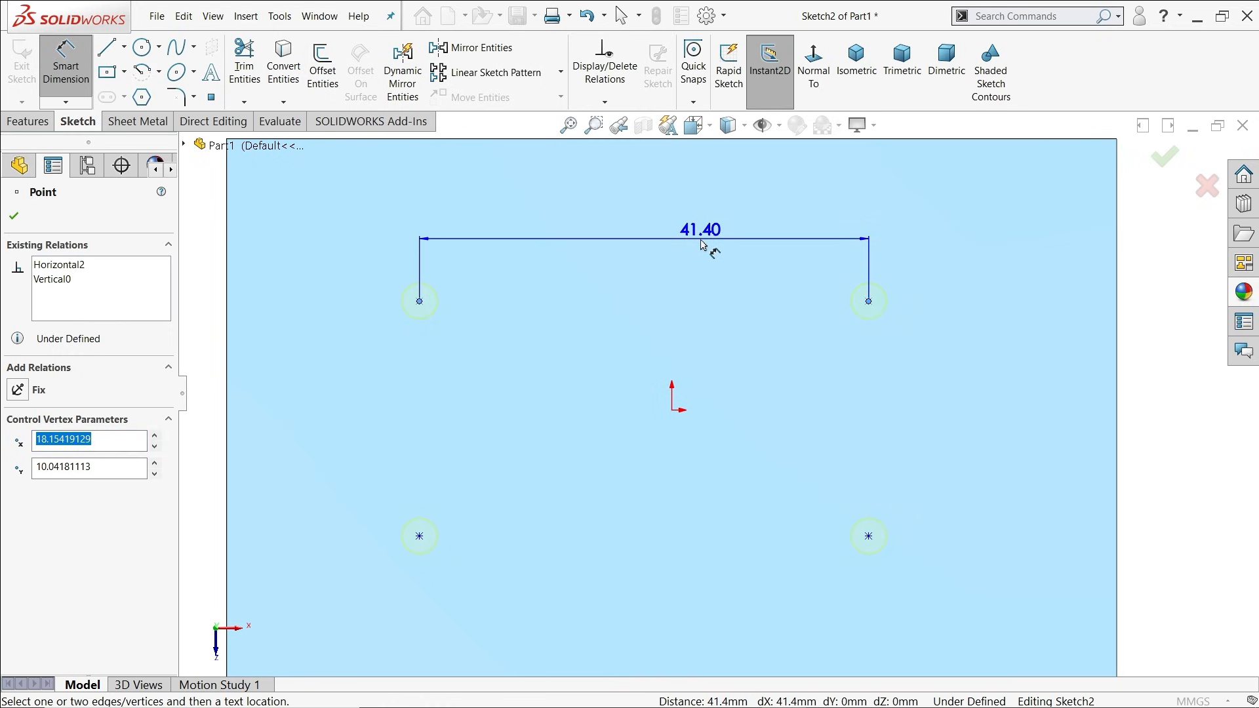
click(703, 245)
text(38)
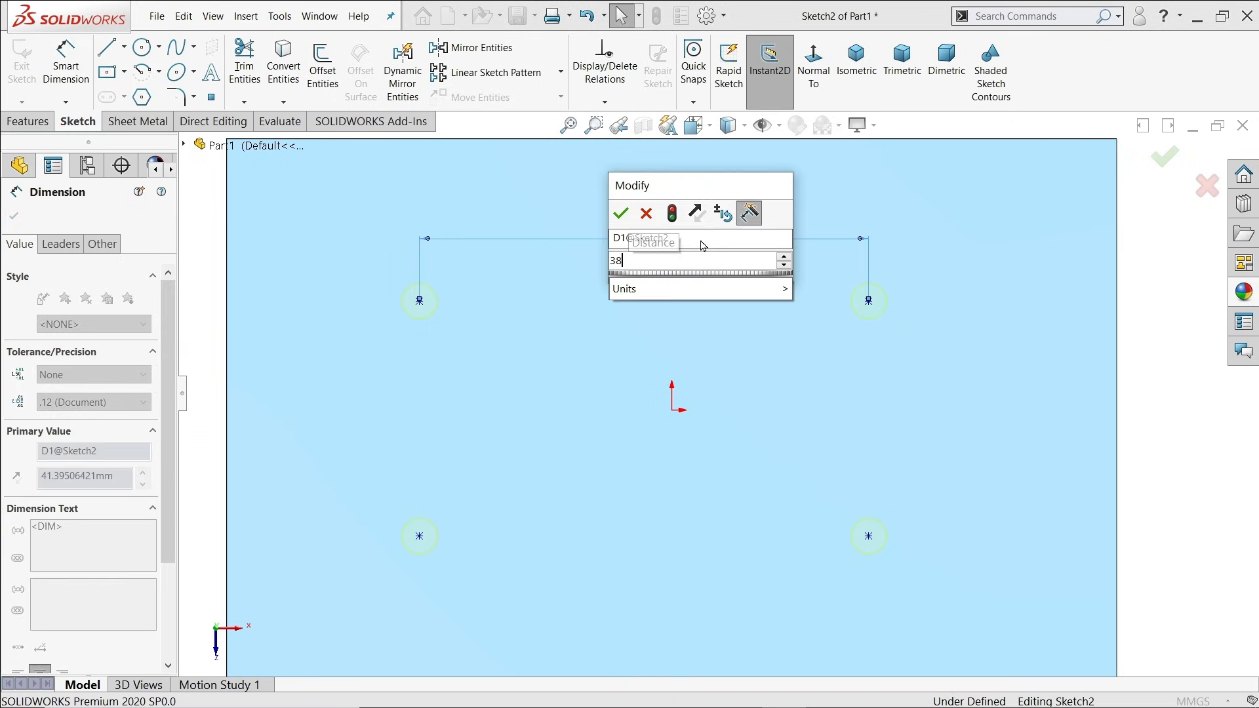
key(Return)
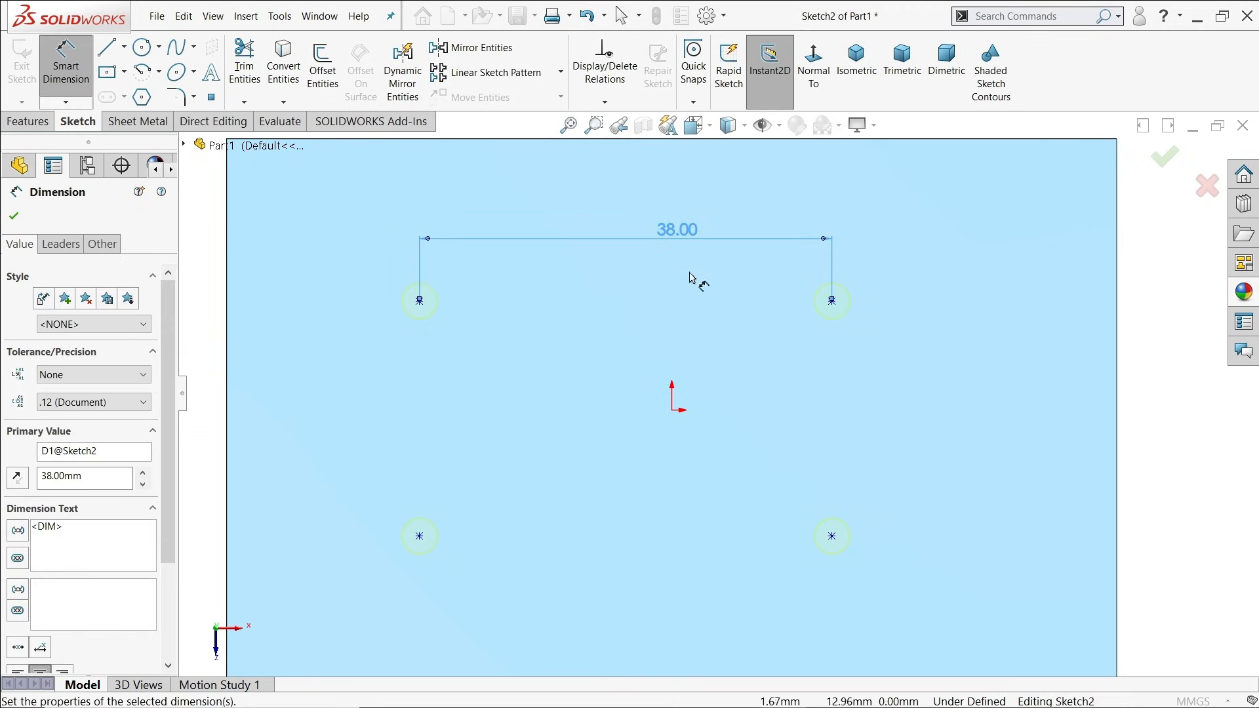
Step: Dimension the vertical spacing between the two right-hand hole points as 25 mm
click(834, 302)
click(833, 537)
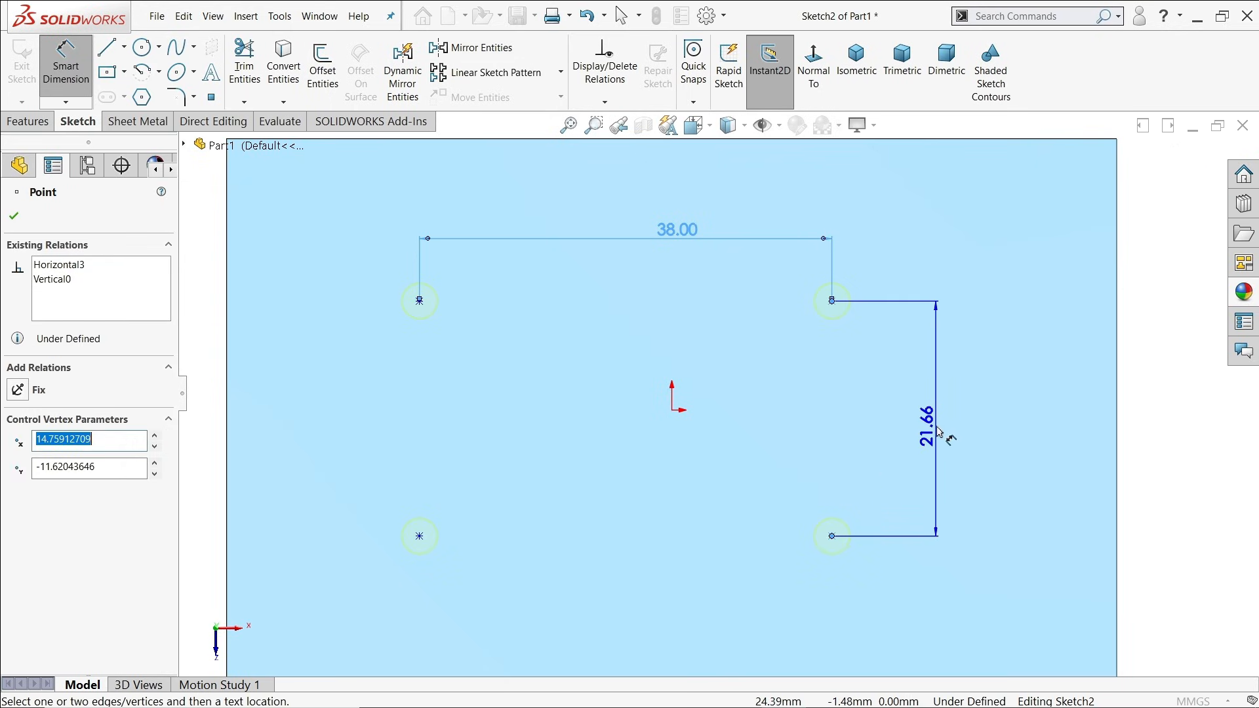
click(924, 426)
key(Escape)
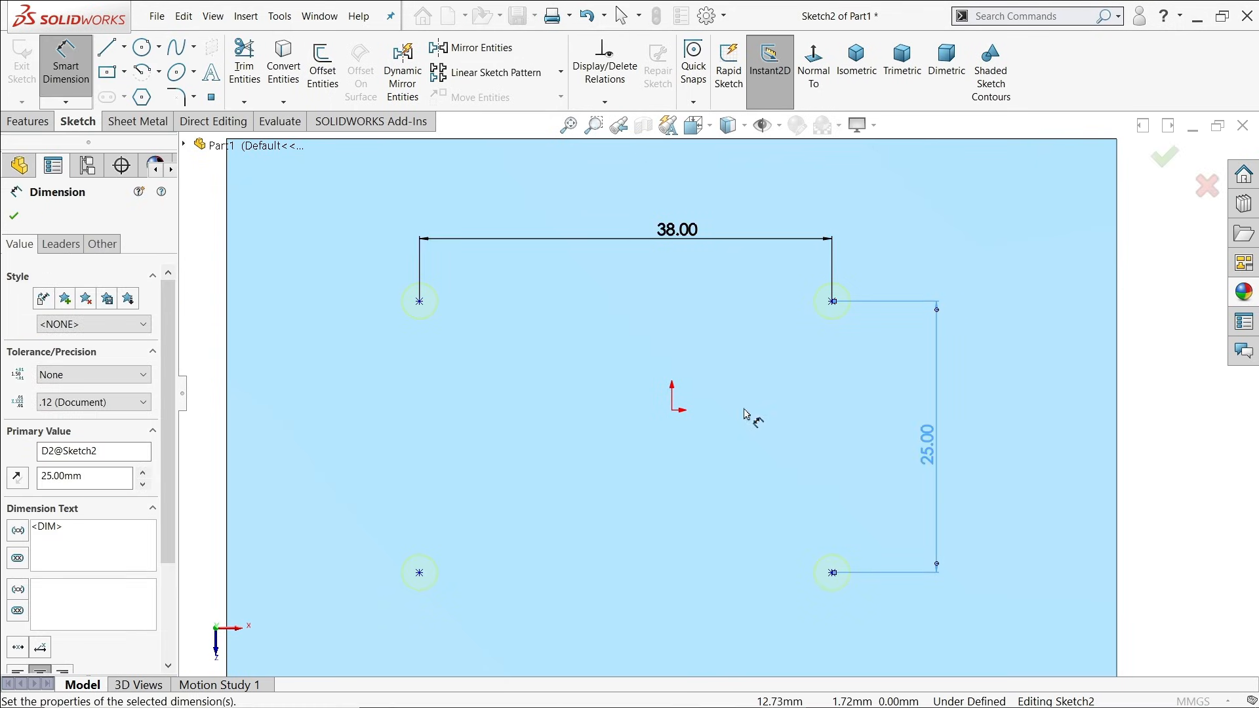
Step: Draw centerlines from the upper edge's midpoint down to the origin and from the origin to the left edge's midpoint
scroll(743, 418, up, 1)
click(124, 47)
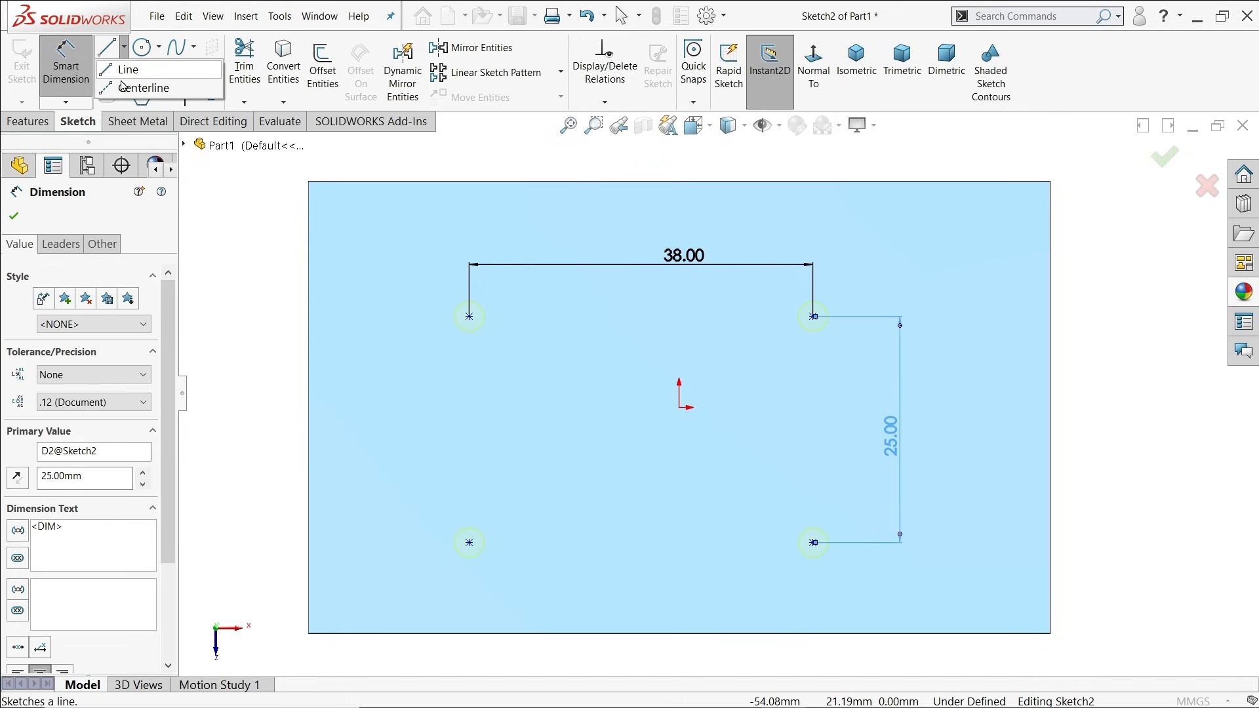
click(208, 87)
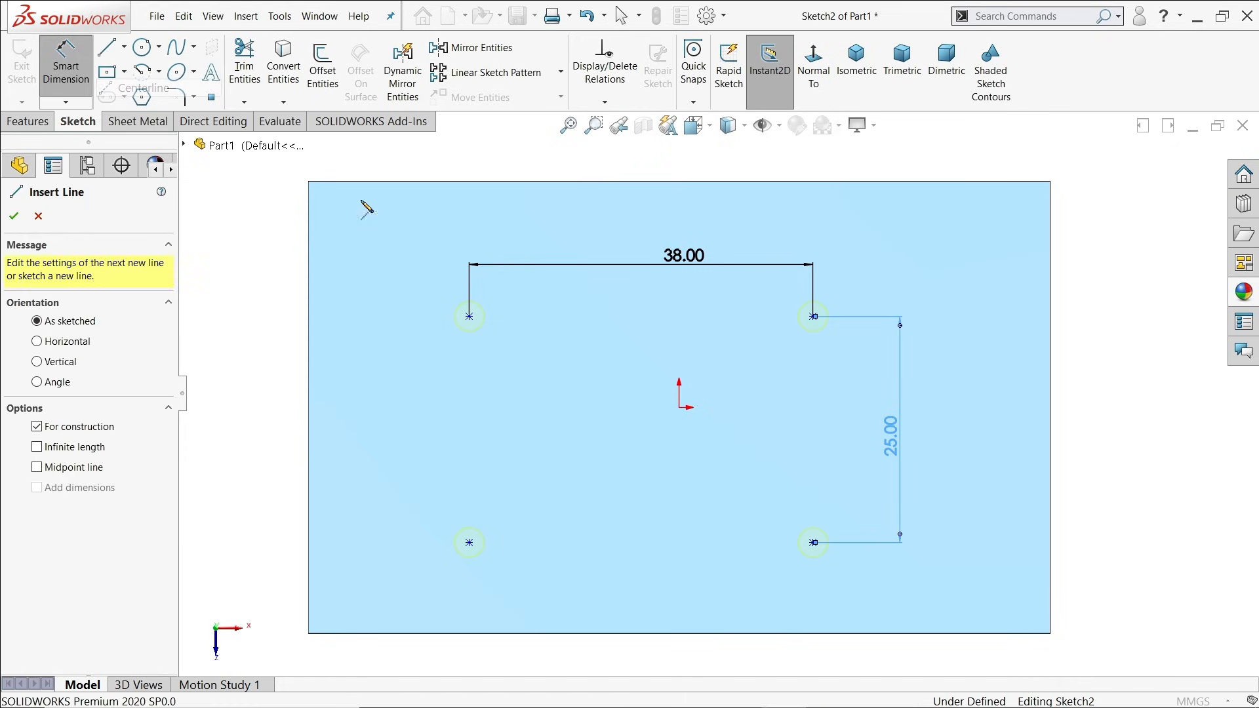
click(679, 182)
click(678, 407)
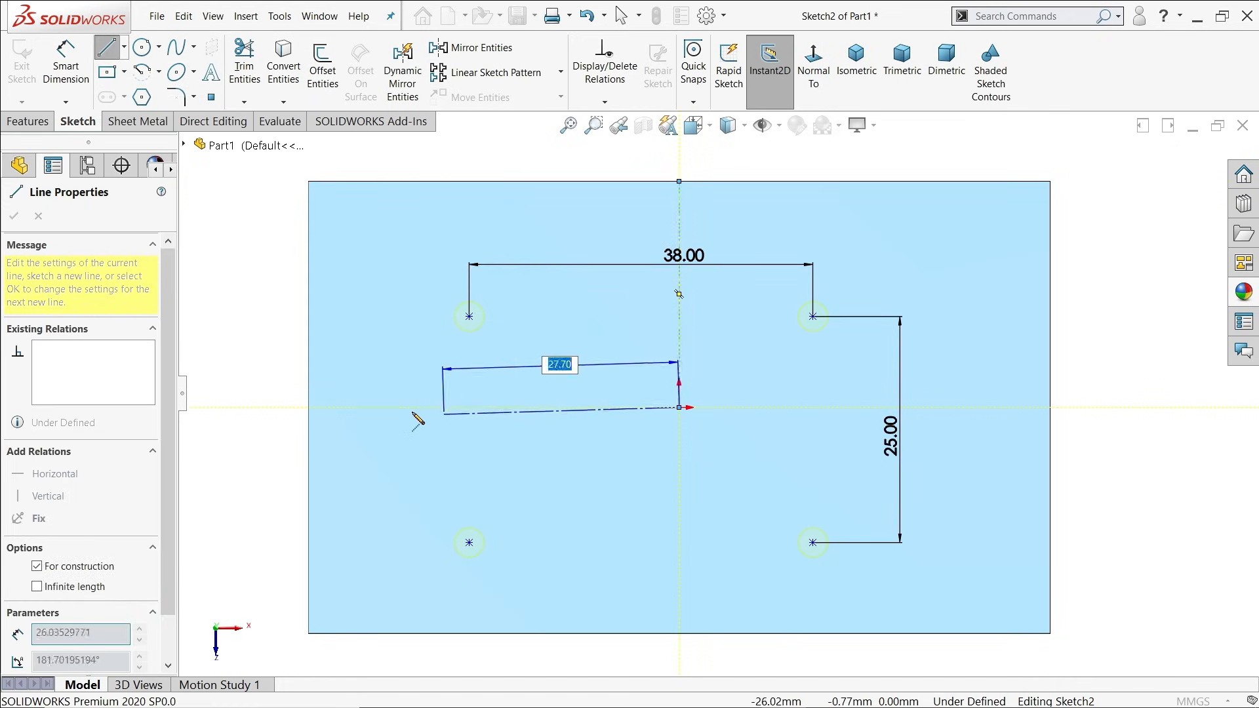
click(308, 407)
right_click(299, 396)
click(376, 407)
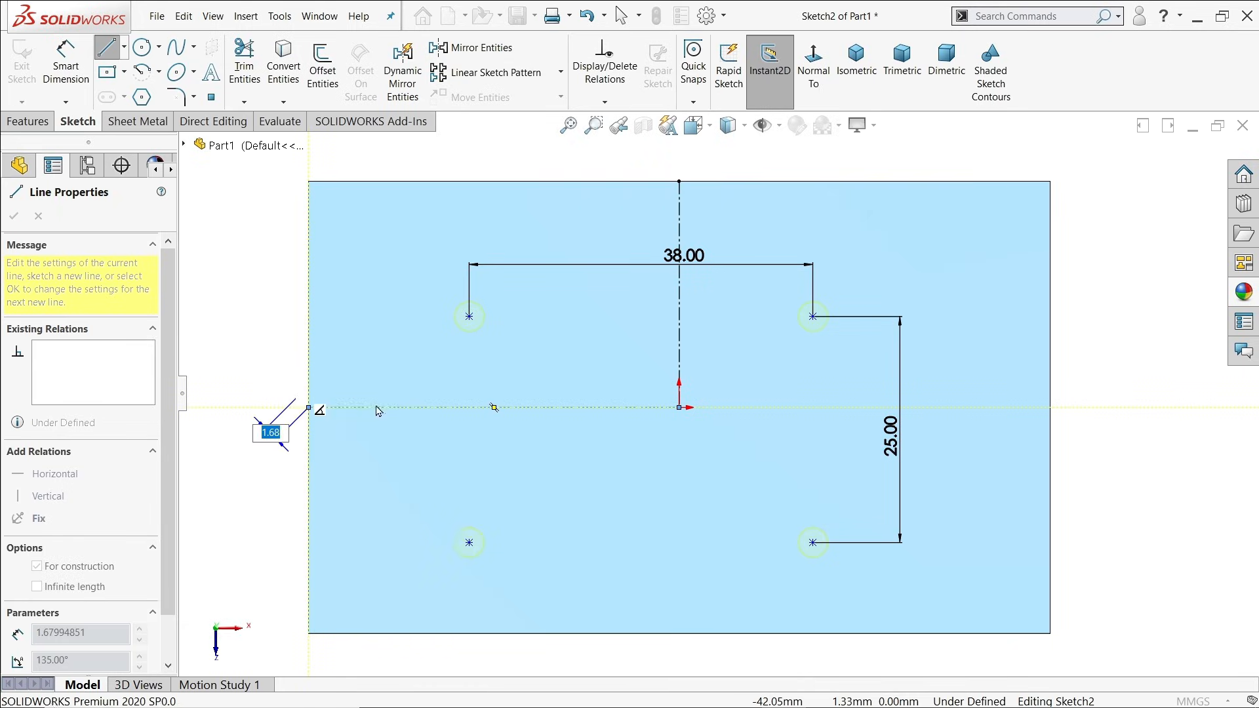
Step: Make the two upper hole points symmetric about the vertical centerline
scroll(643, 402, down, 2)
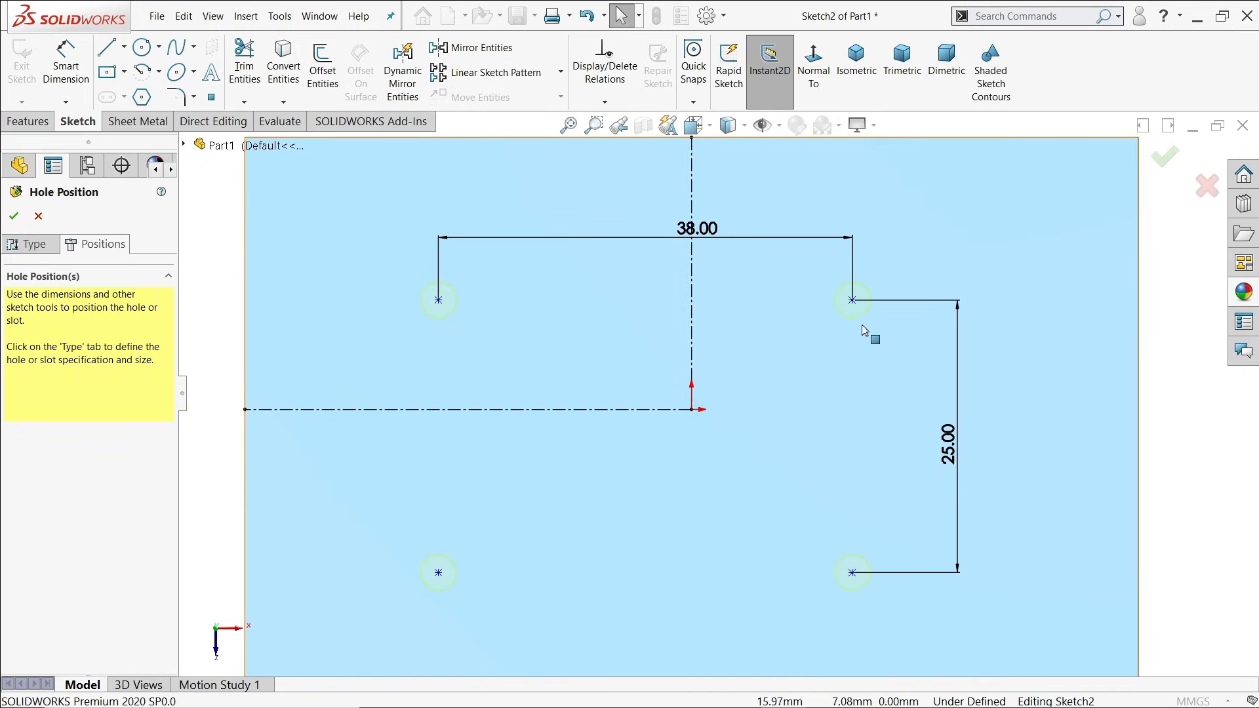
click(852, 300)
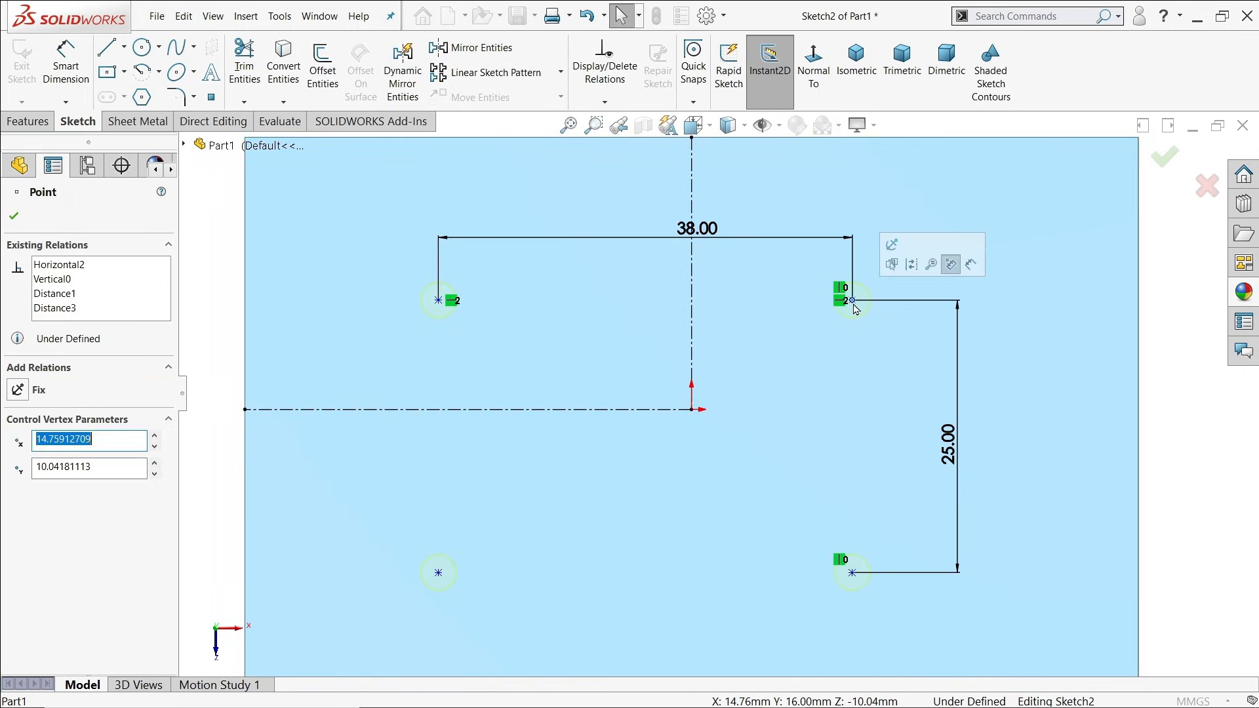
click(438, 300)
ctrl+click(852, 300)
ctrl+click(691, 351)
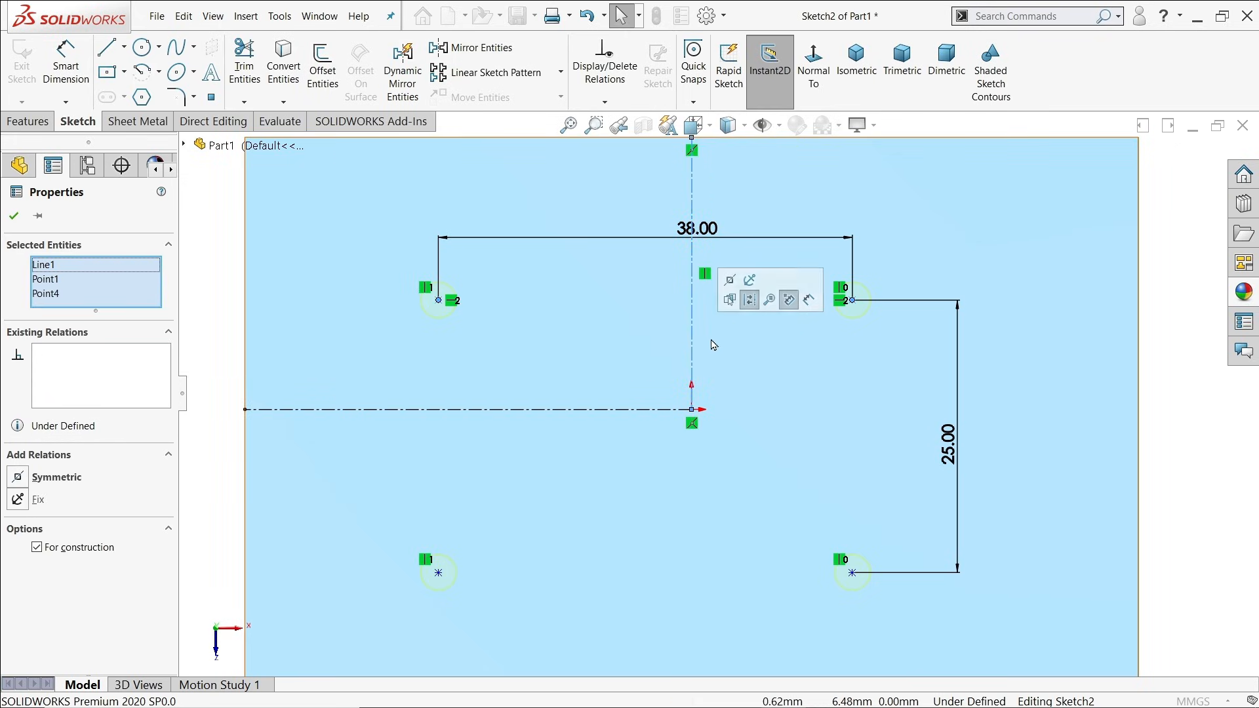
click(731, 285)
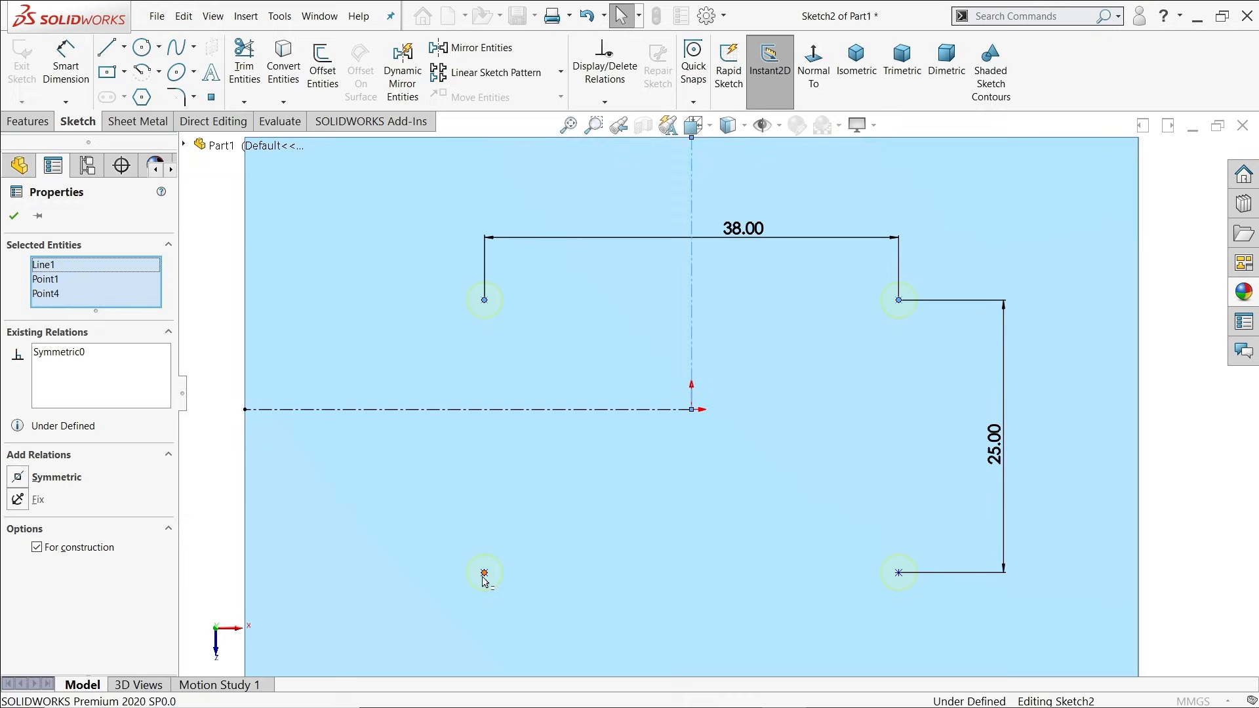
Step: Make the two left-hand hole points symmetric about the horizontal centerline
click(485, 575)
ctrl+click(485, 302)
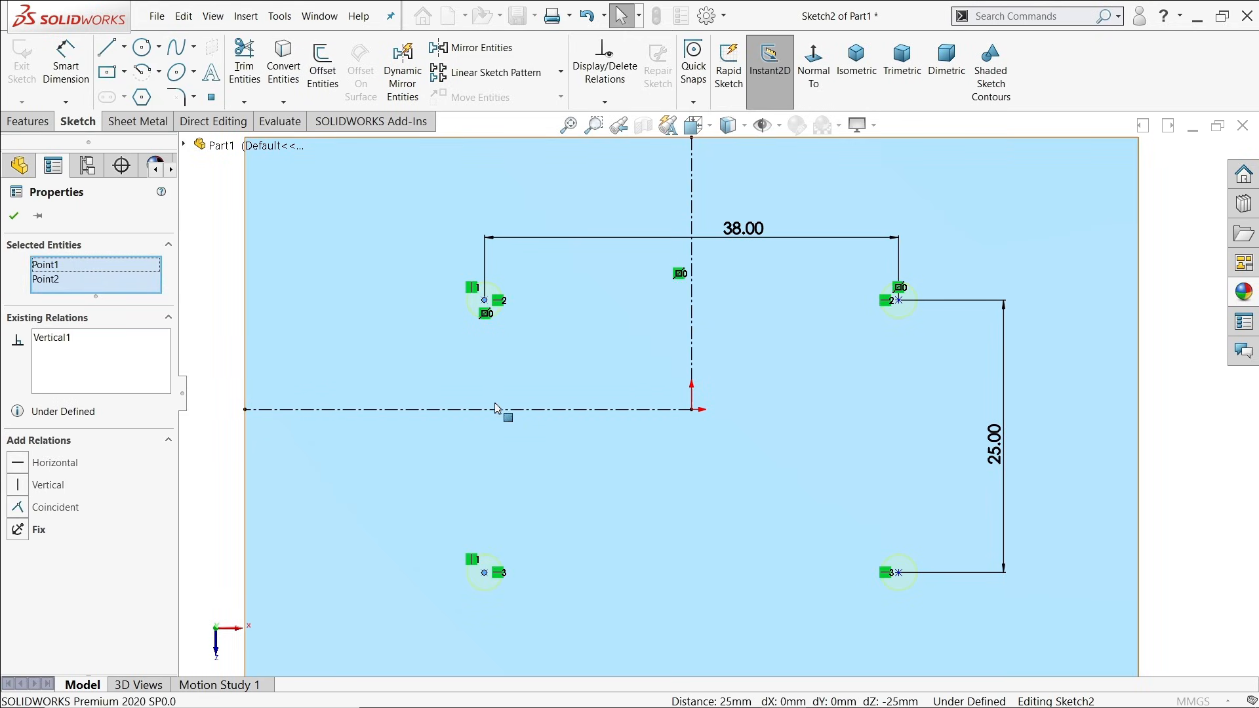
ctrl+click(494, 410)
click(551, 371)
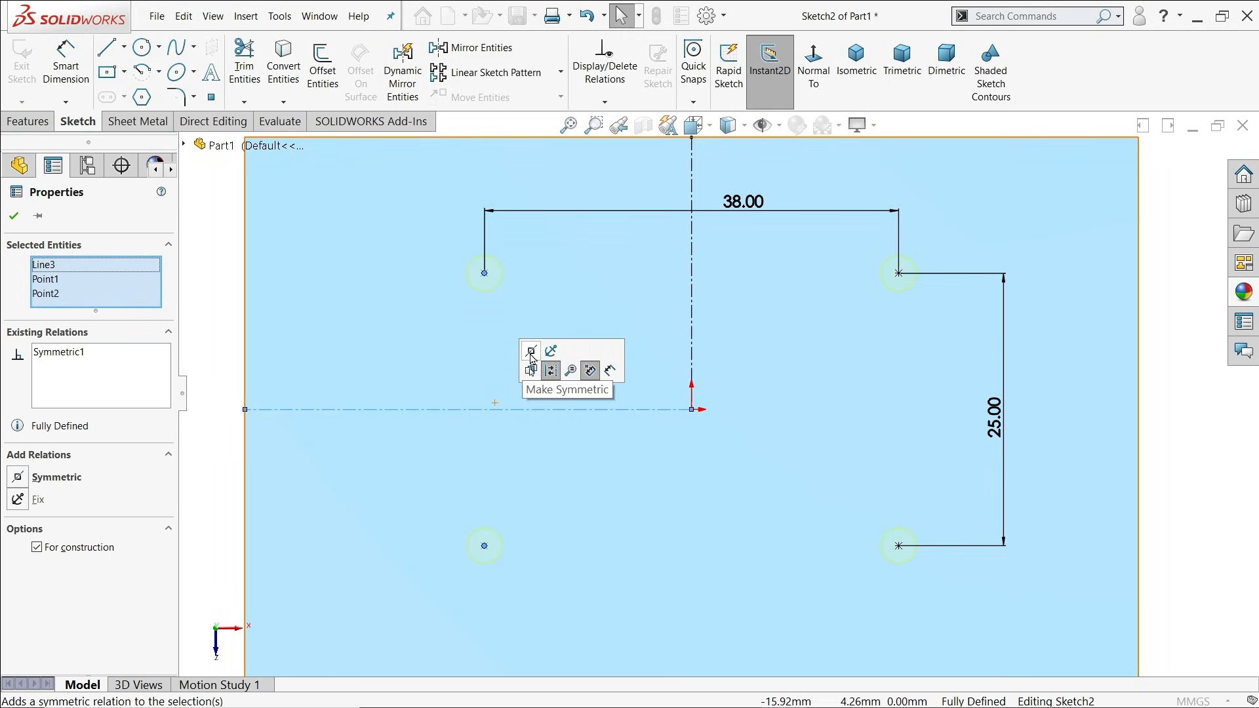
click(16, 219)
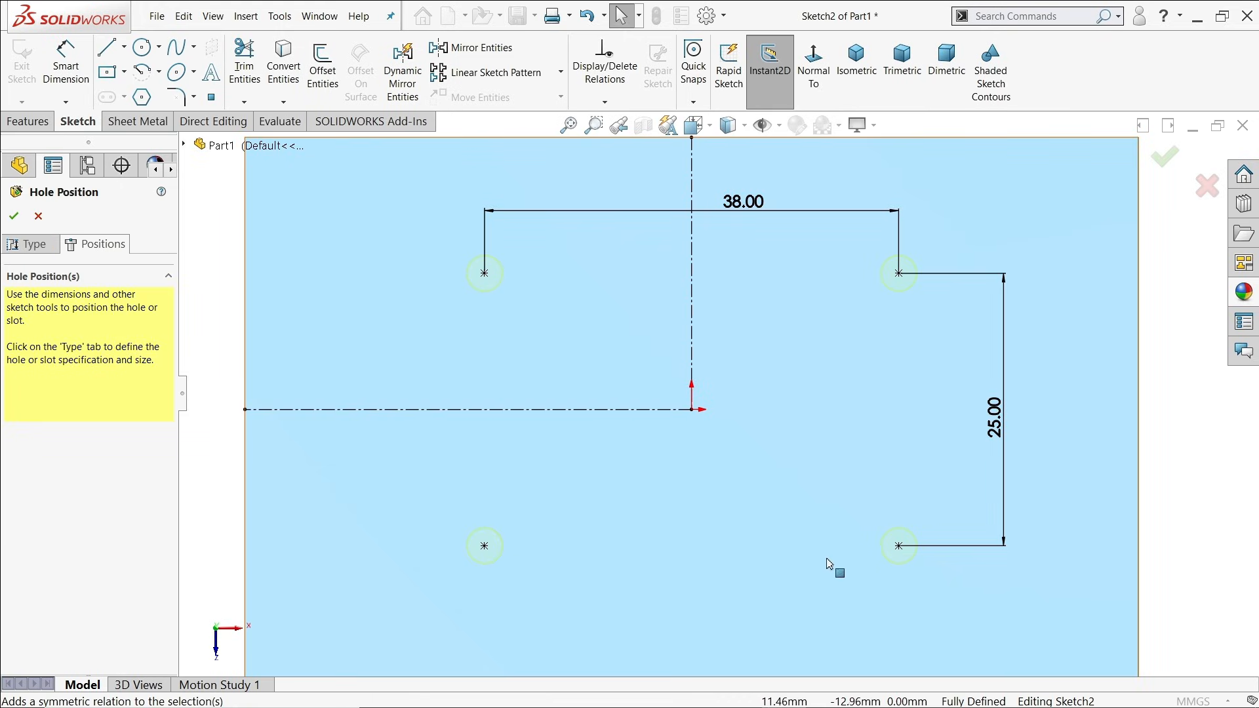
Step: Set the M4 tapped holes' blind depth to 8 mm in the hole specification and finish the hole feature
click(853, 71)
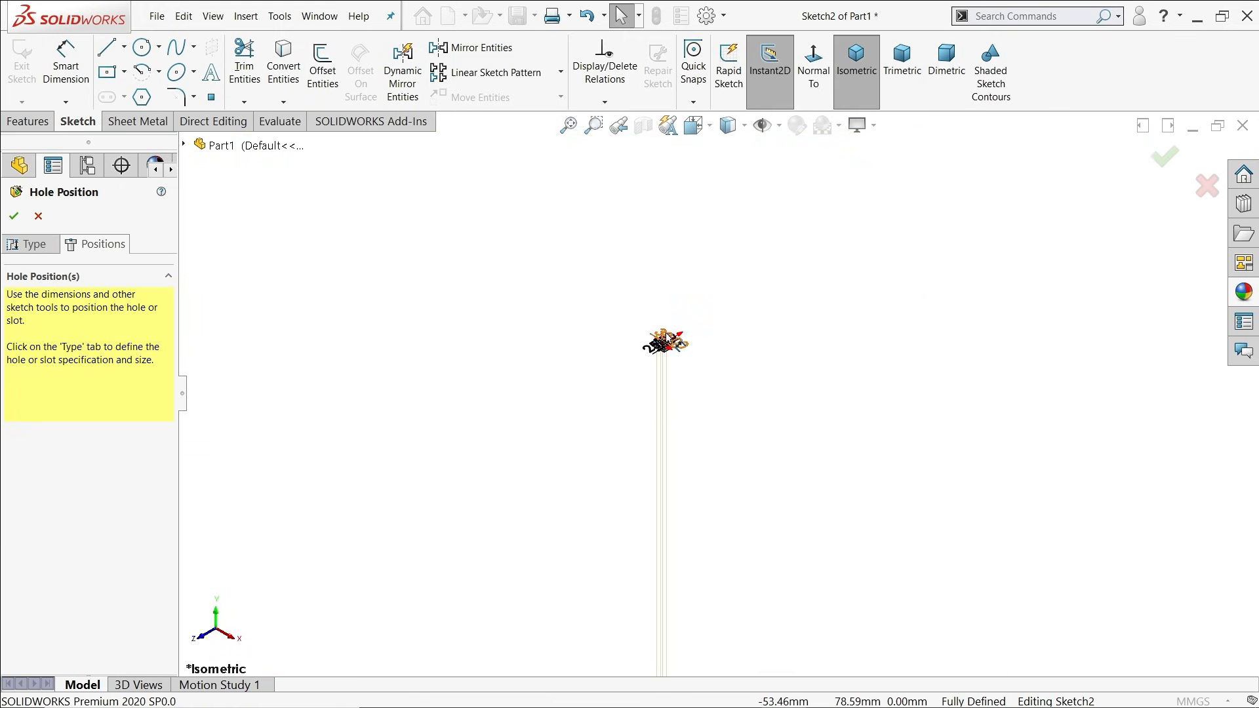
scroll(662, 344, down, 8)
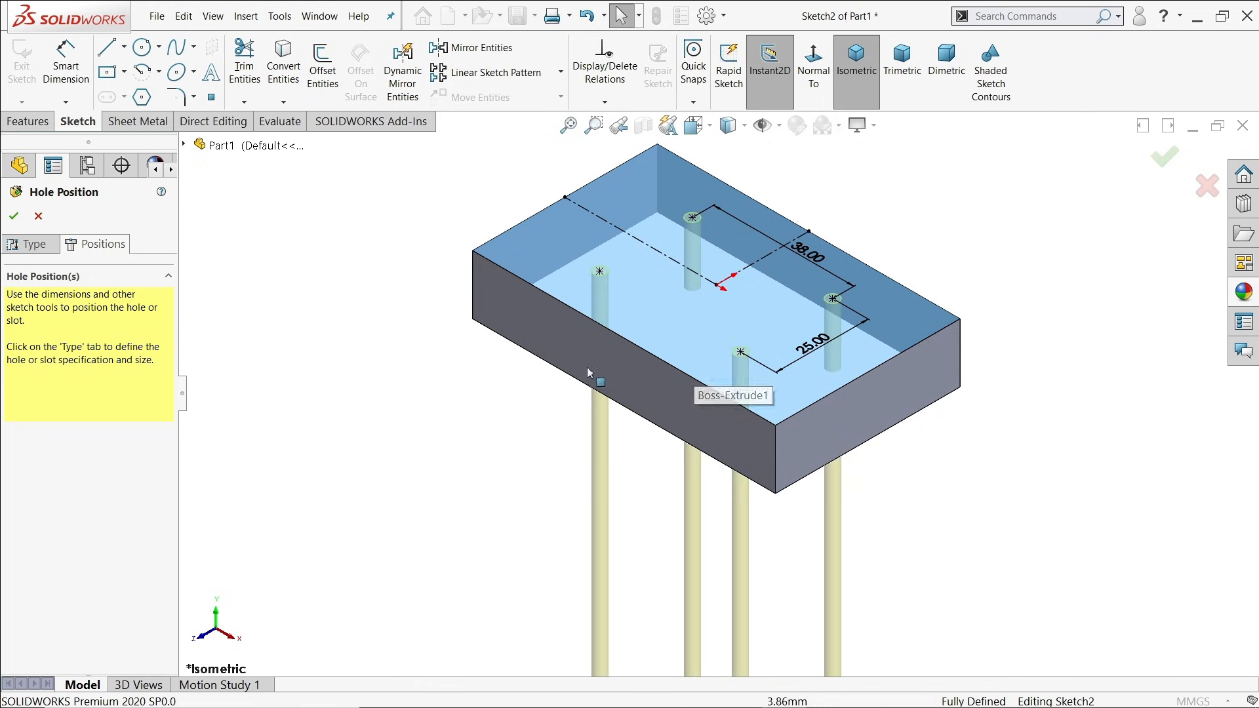
click(30, 245)
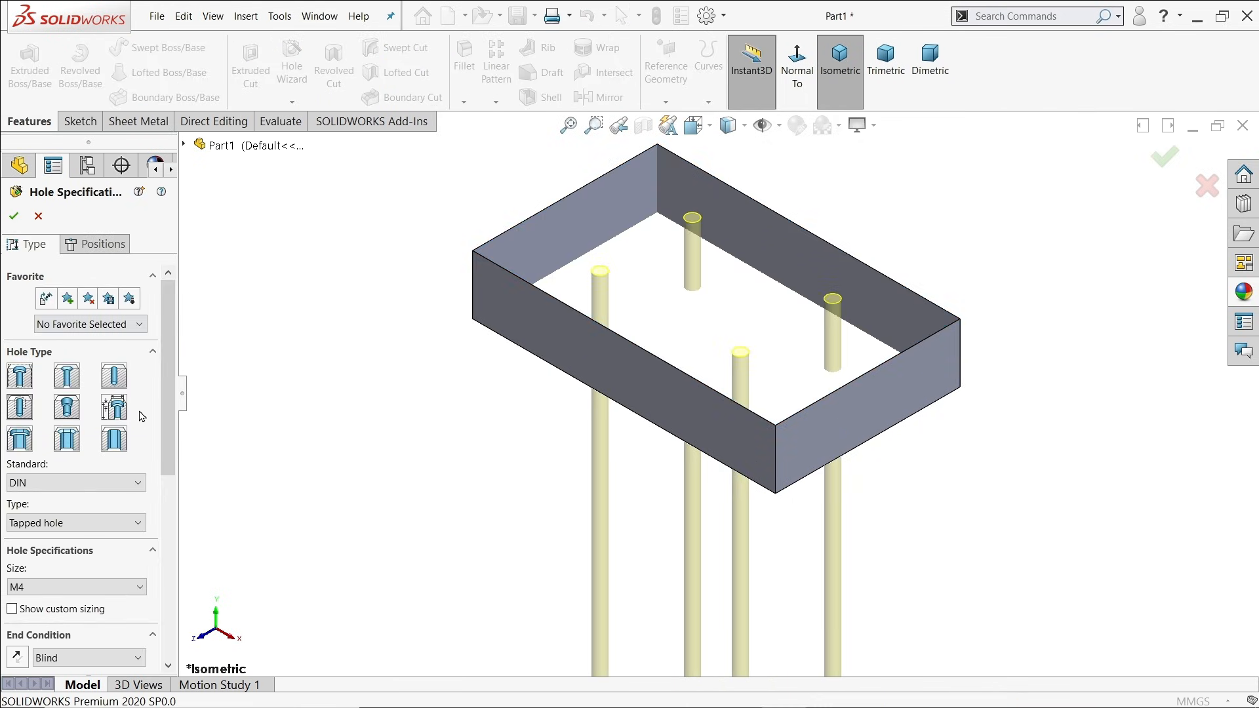
scroll(162, 451, down, 3)
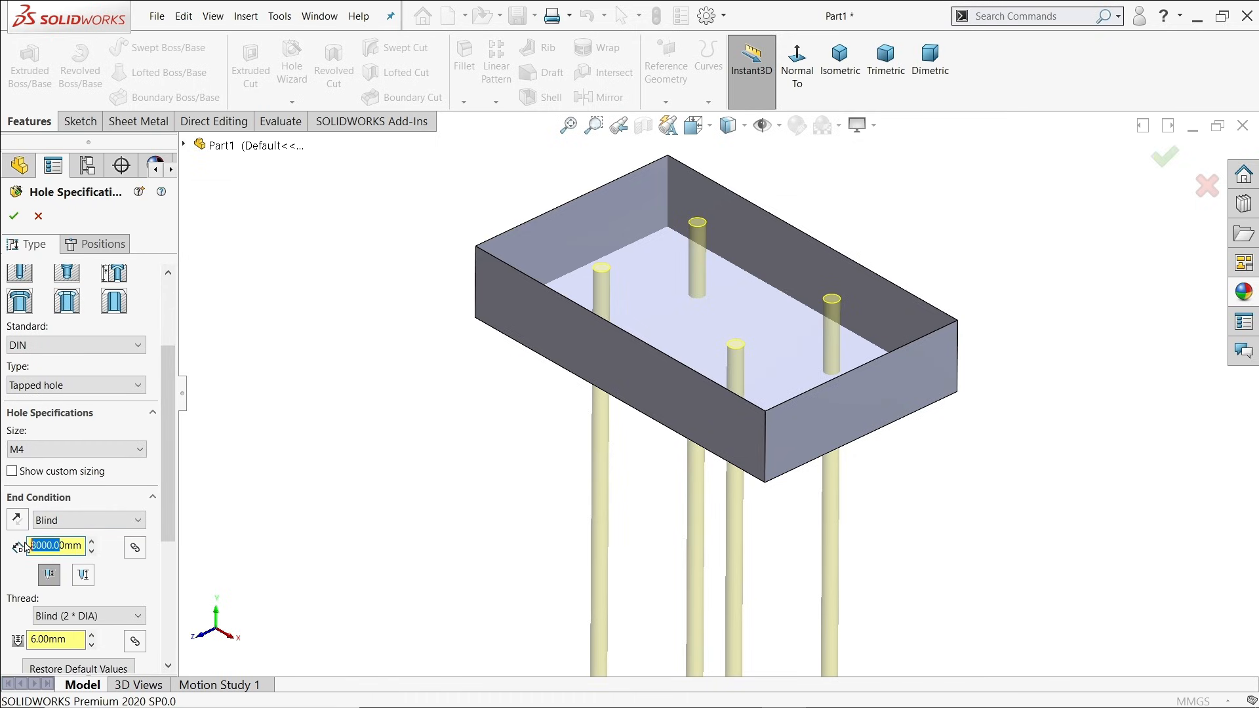
key(Return)
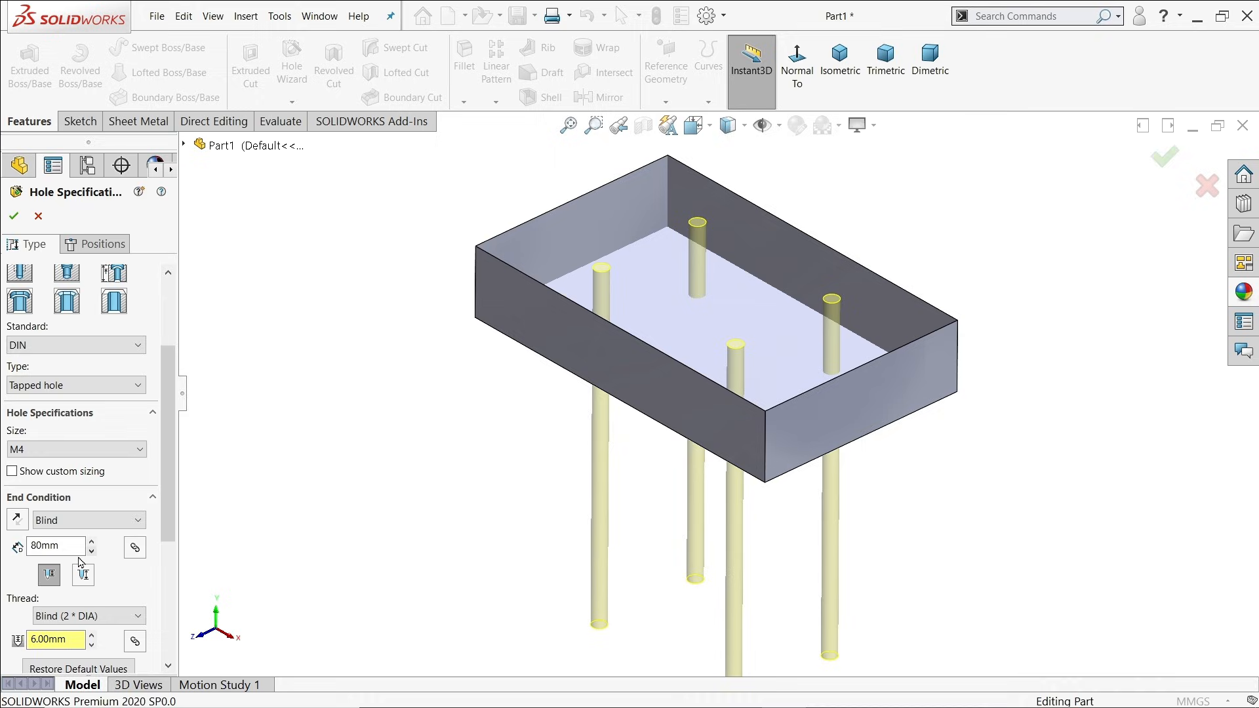
key(Return)
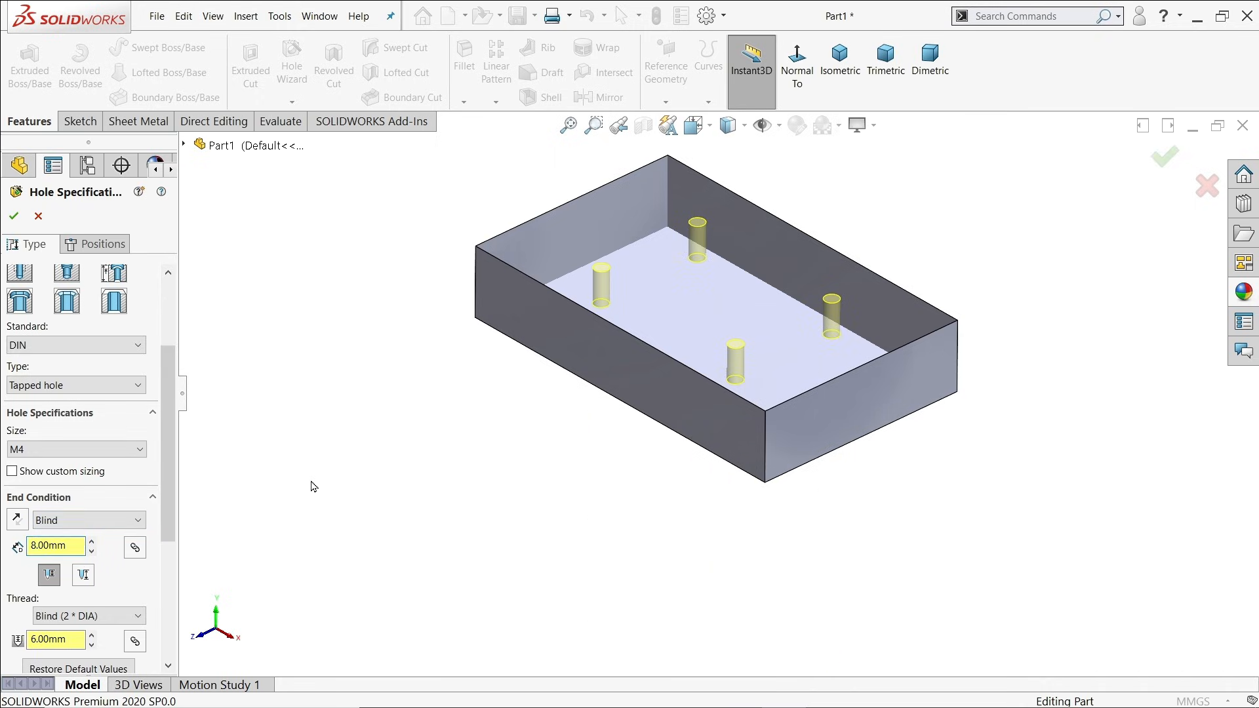
click(13, 215)
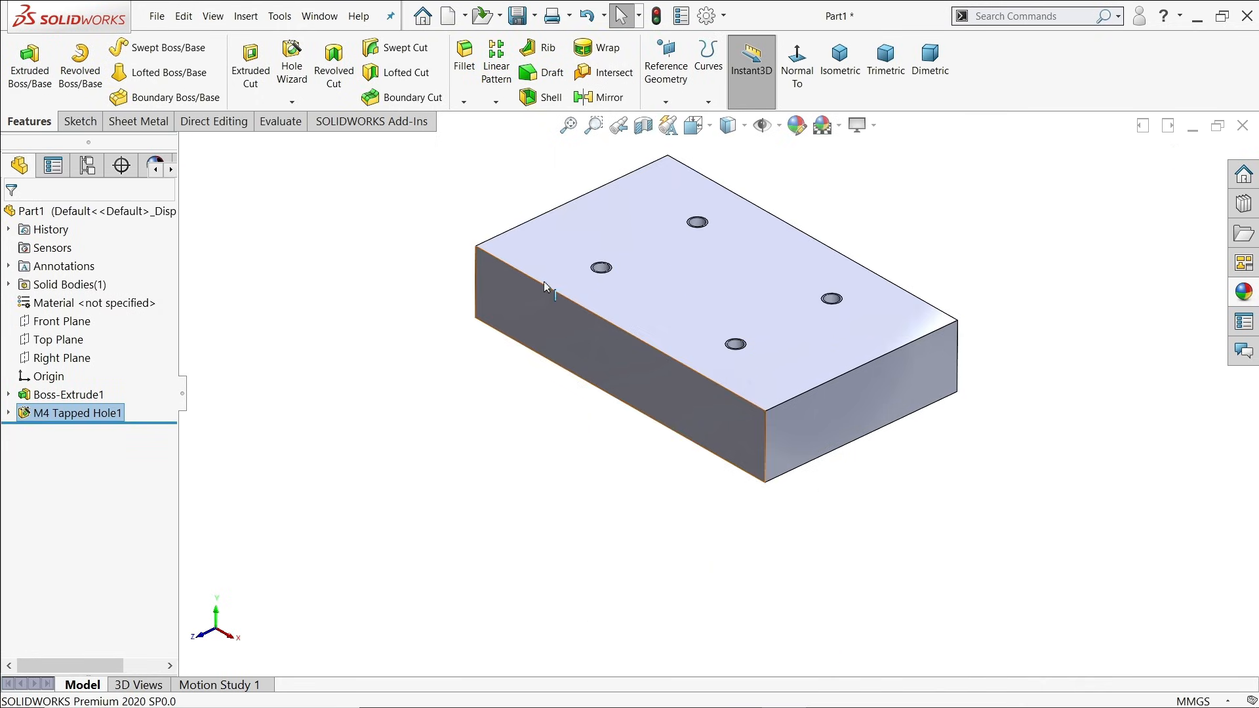
Step: Chamfer the four outer edges of the plate's top face with a 1.5 mm distance at 45°
scroll(773, 275, down, 2)
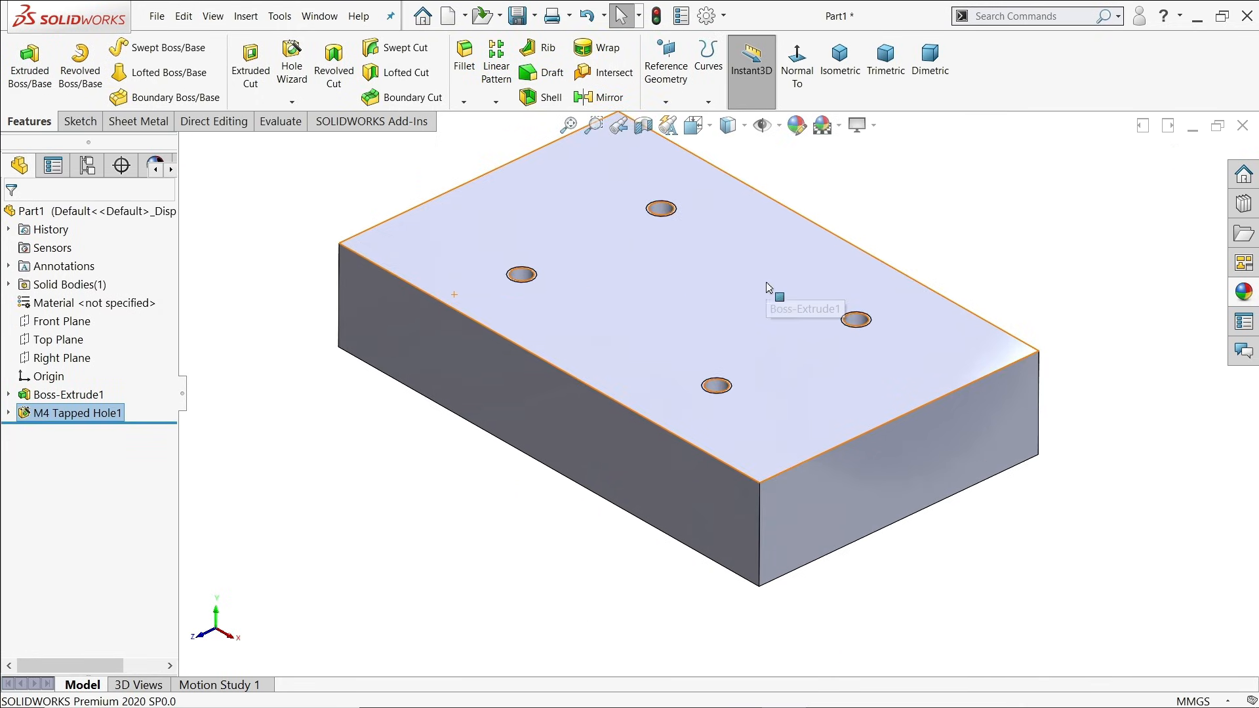
click(463, 102)
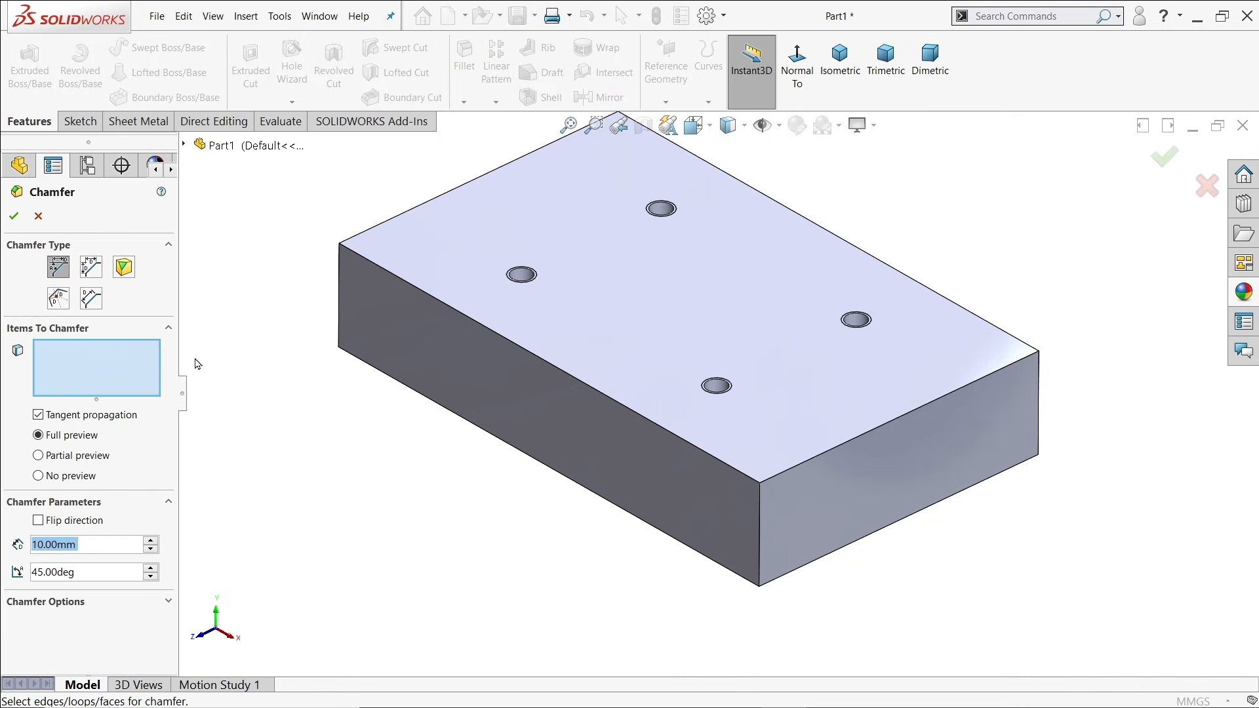
text(1.5)
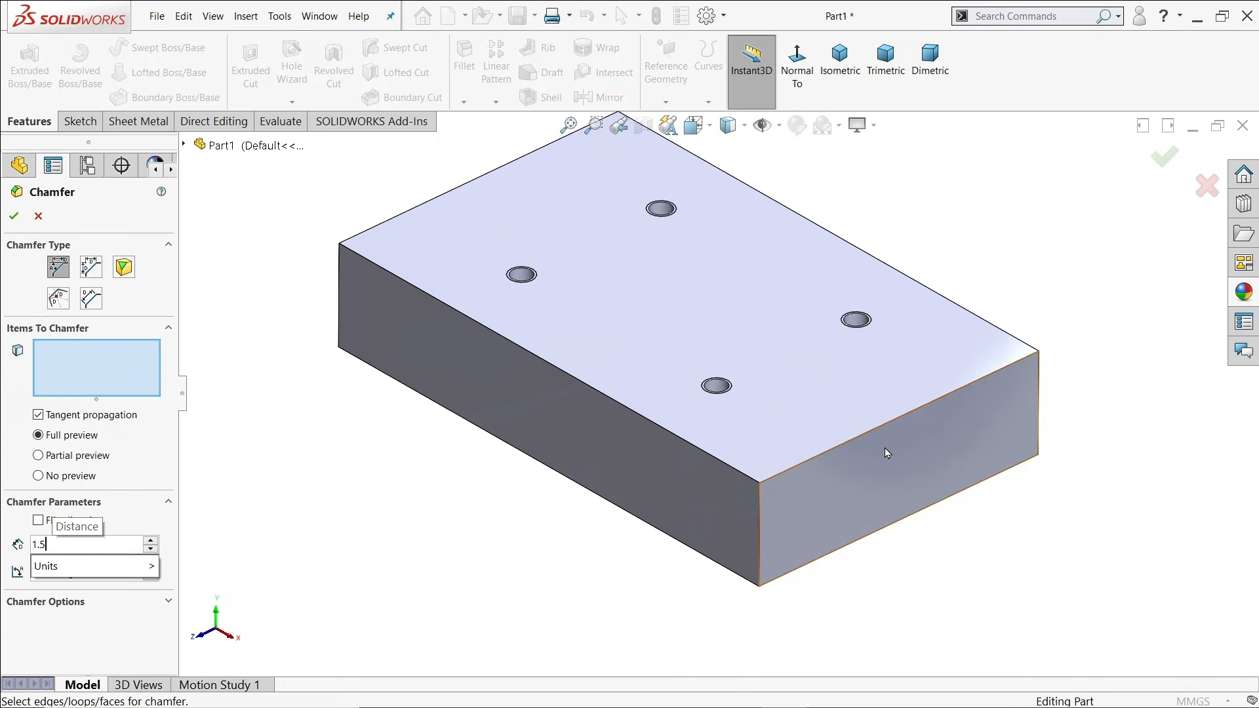
click(864, 440)
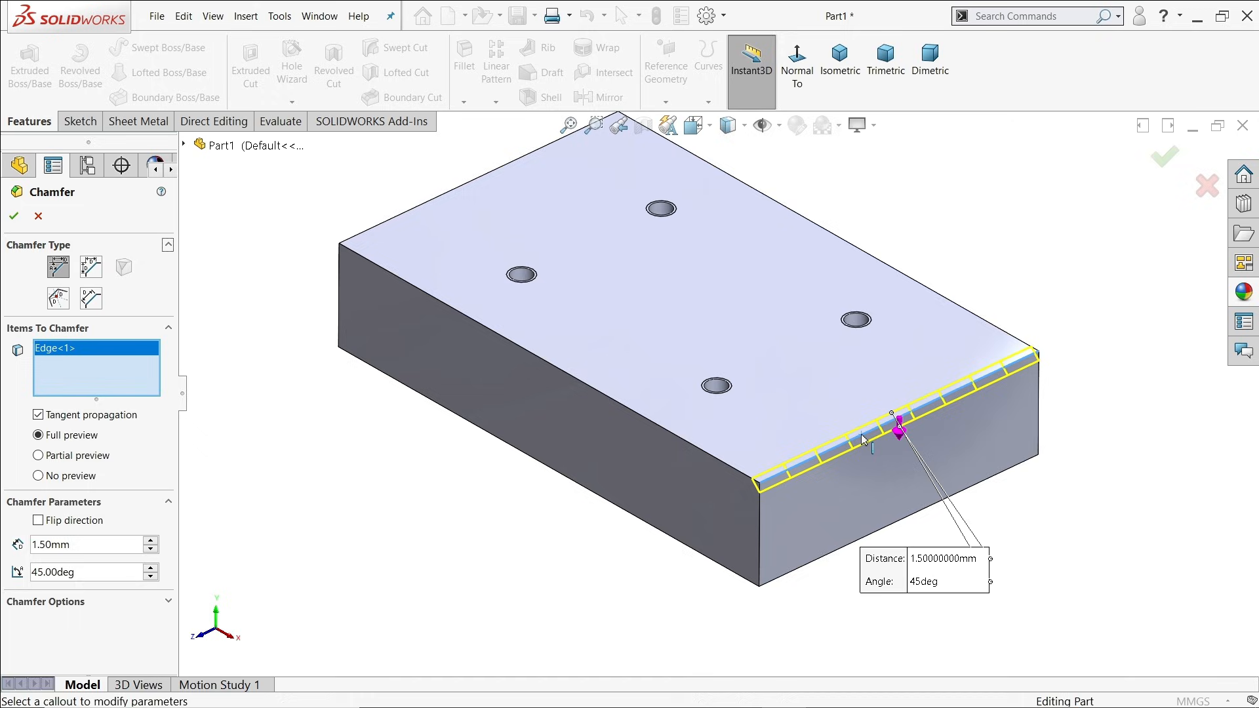
click(702, 453)
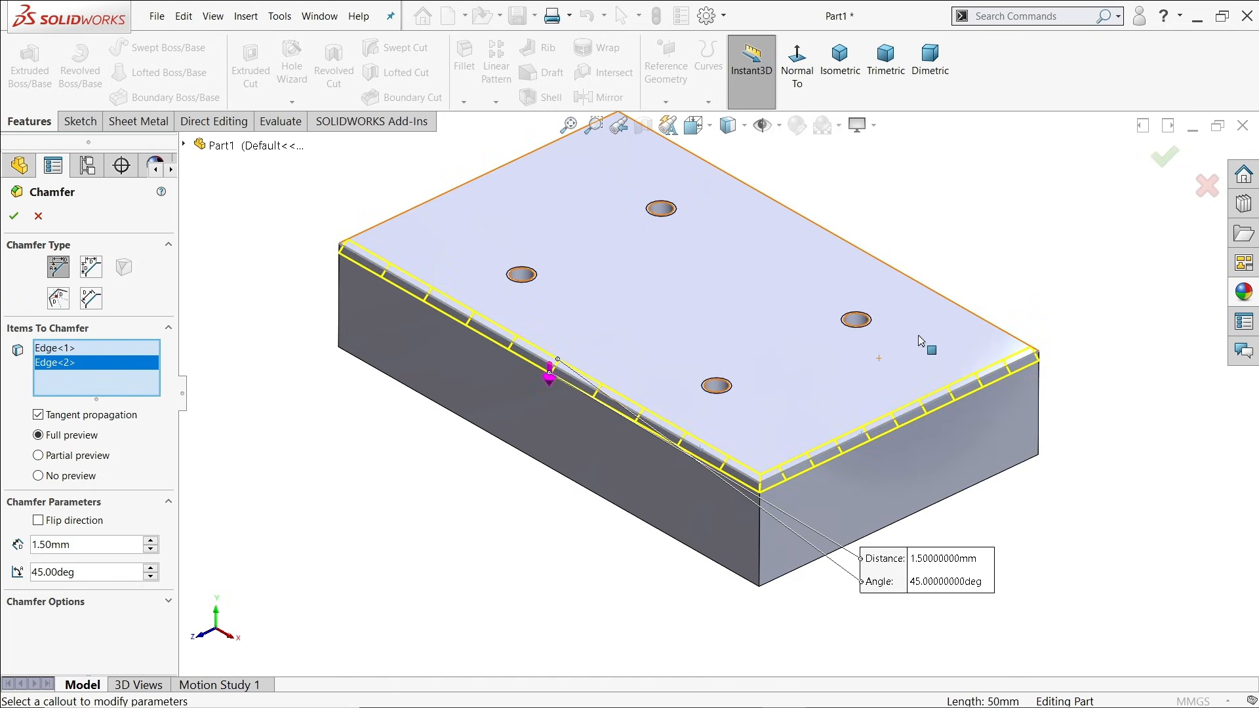
click(972, 317)
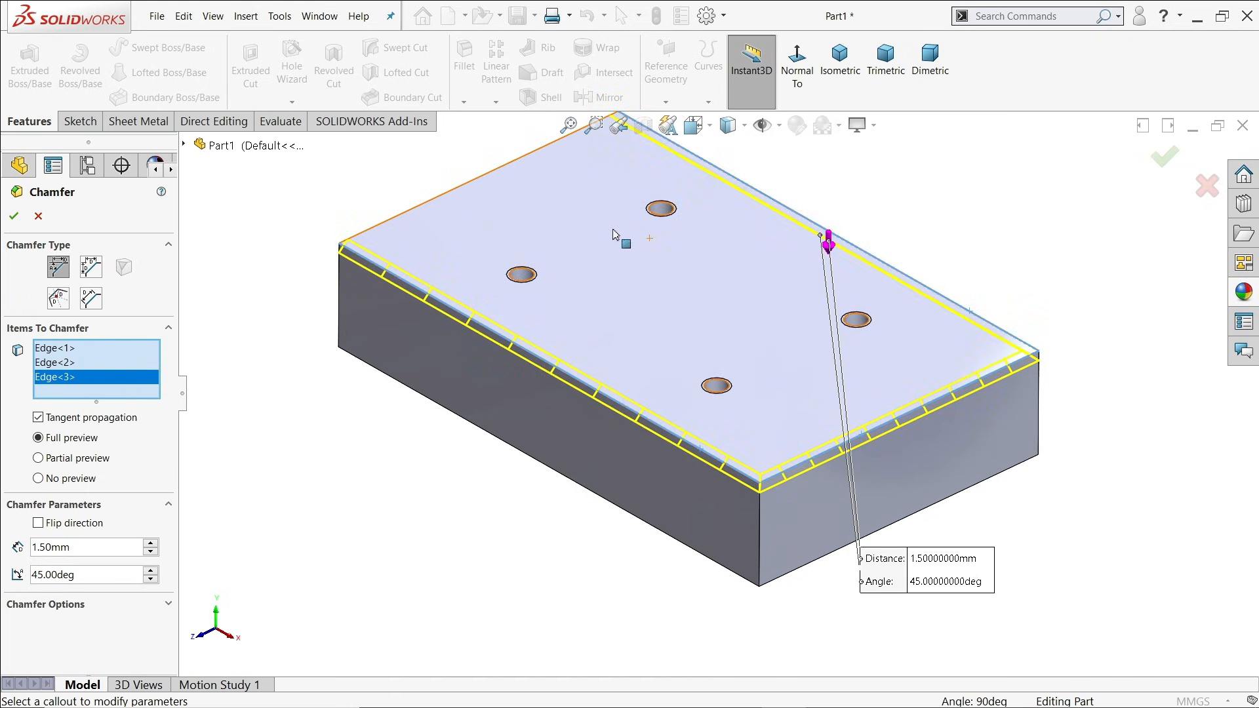
click(463, 187)
click(14, 217)
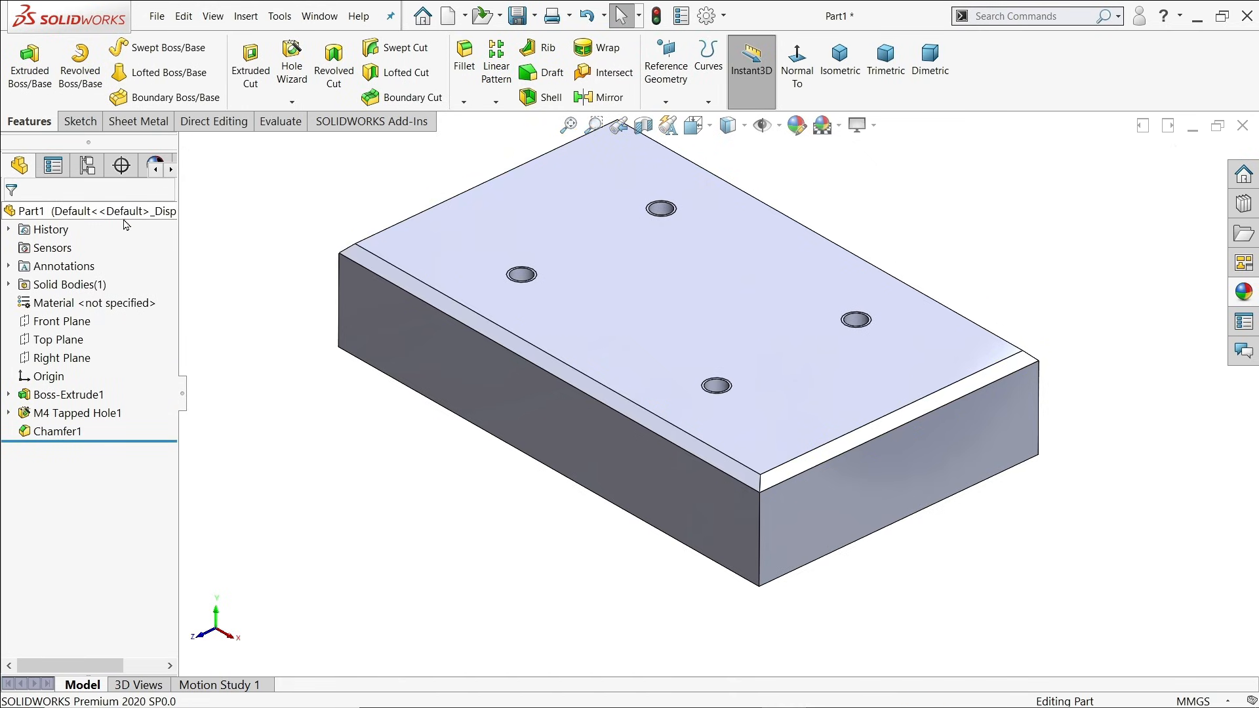
Step: Apply the "satin finished oak 2d" wood appearance to the whole part
click(1243, 293)
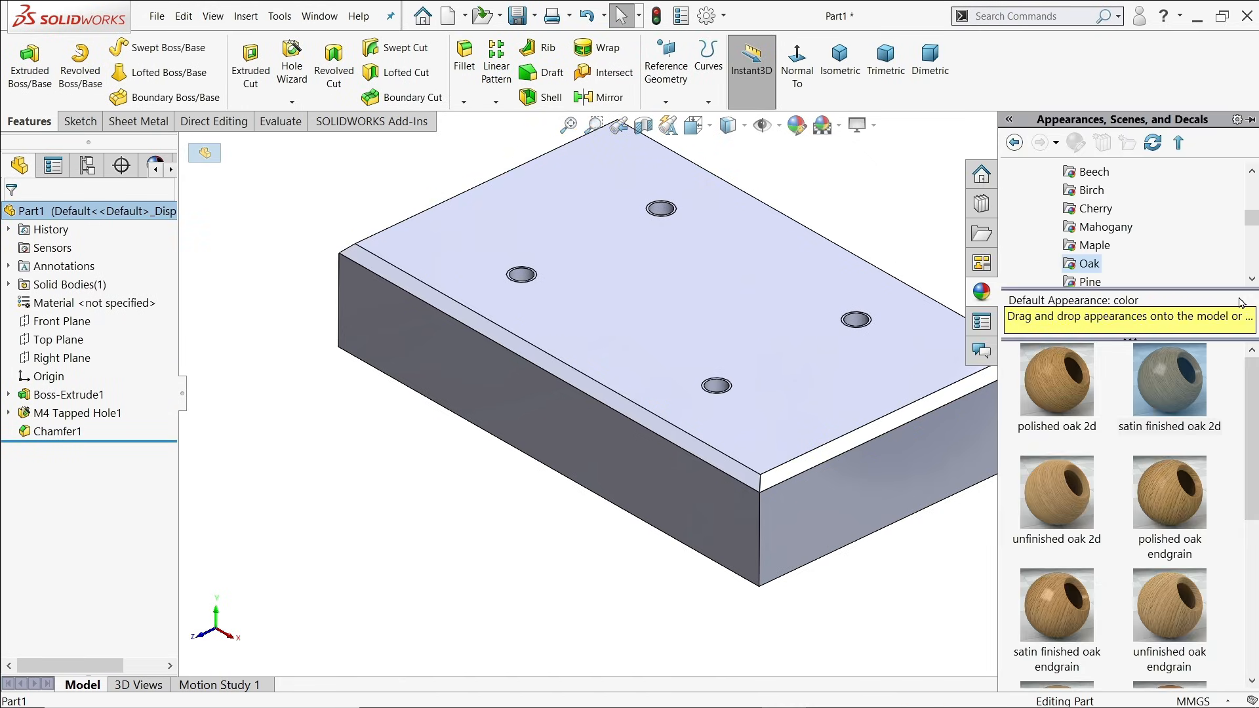
scroll(1075, 216, up, 5)
scroll(1066, 227, down, 3)
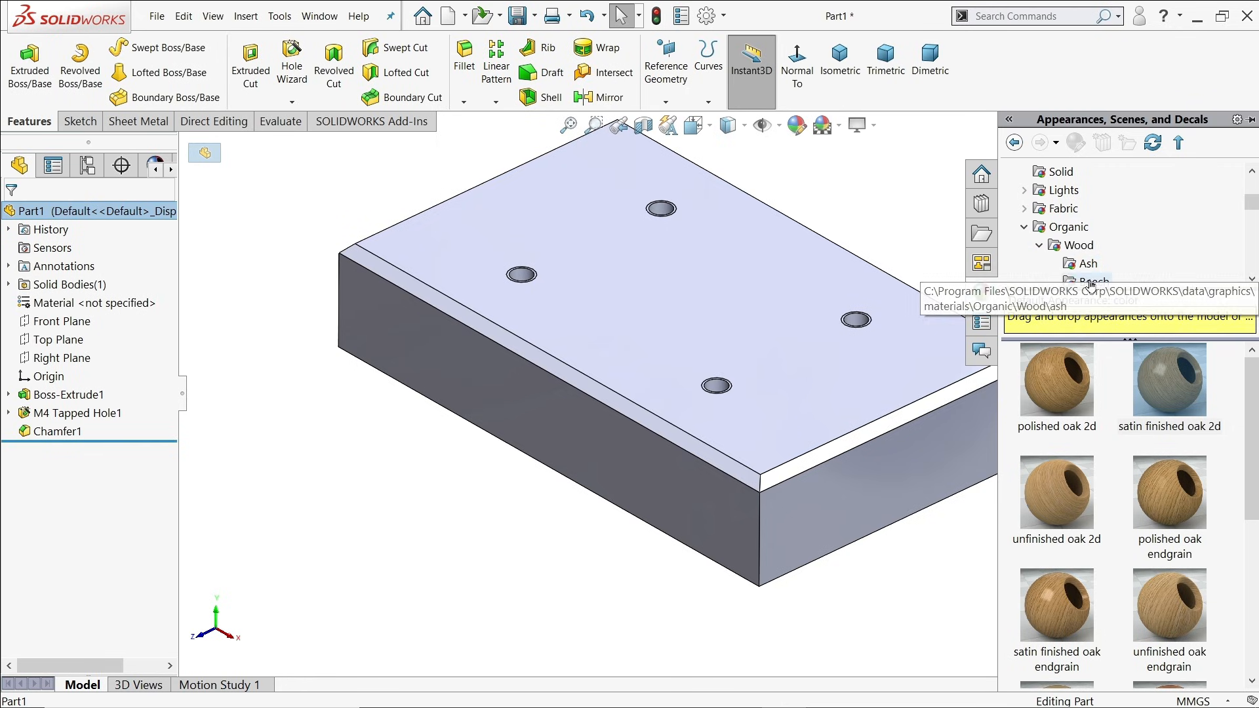
scroll(1088, 282, down, 3)
click(1166, 396)
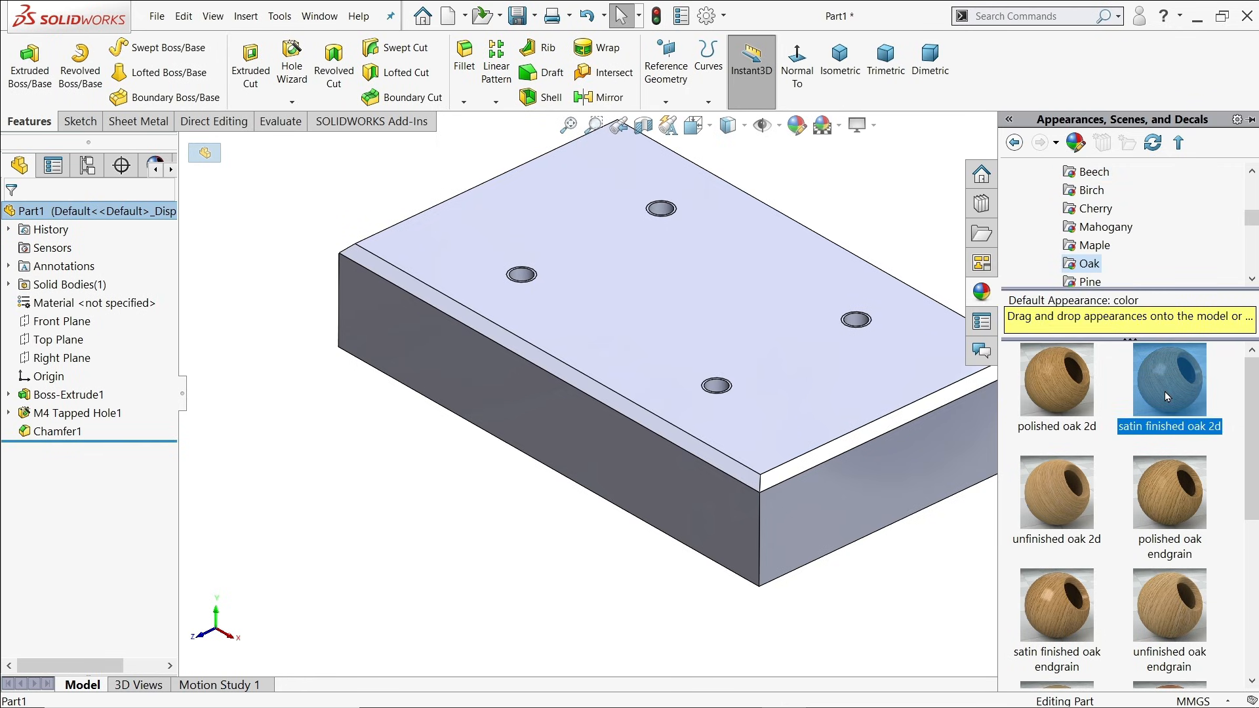
double_click(1166, 396)
scroll(930, 400, up, 2)
scroll(1056, 380, down, 3)
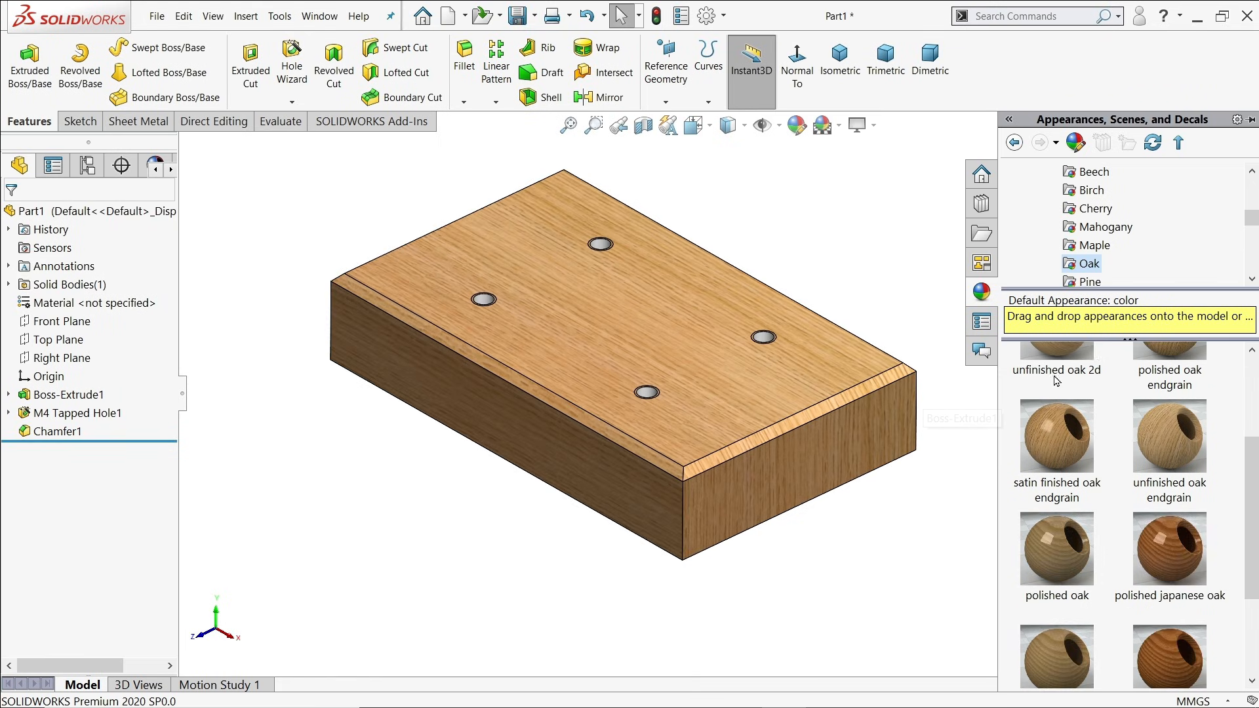
Step: Enable shaded cosmetic threads in the document's detailing properties and show the part in isometric view
scroll(1180, 498, up, 2)
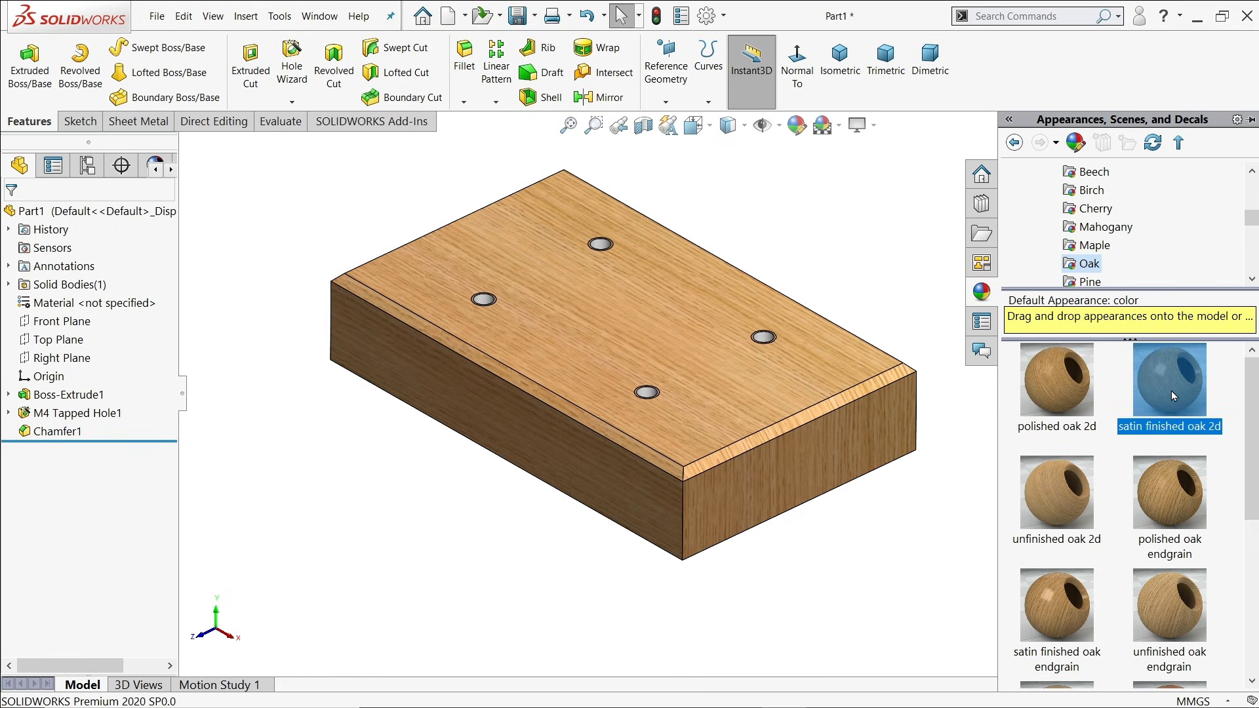
click(703, 20)
click(387, 68)
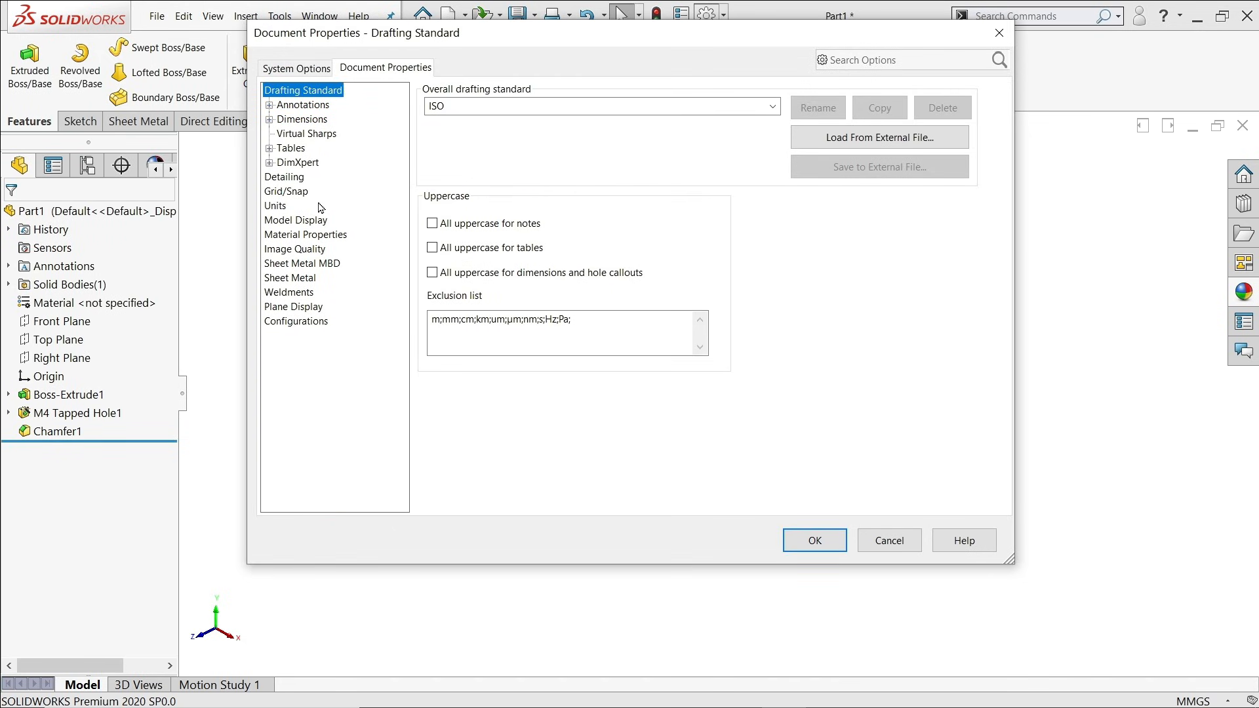
click(283, 176)
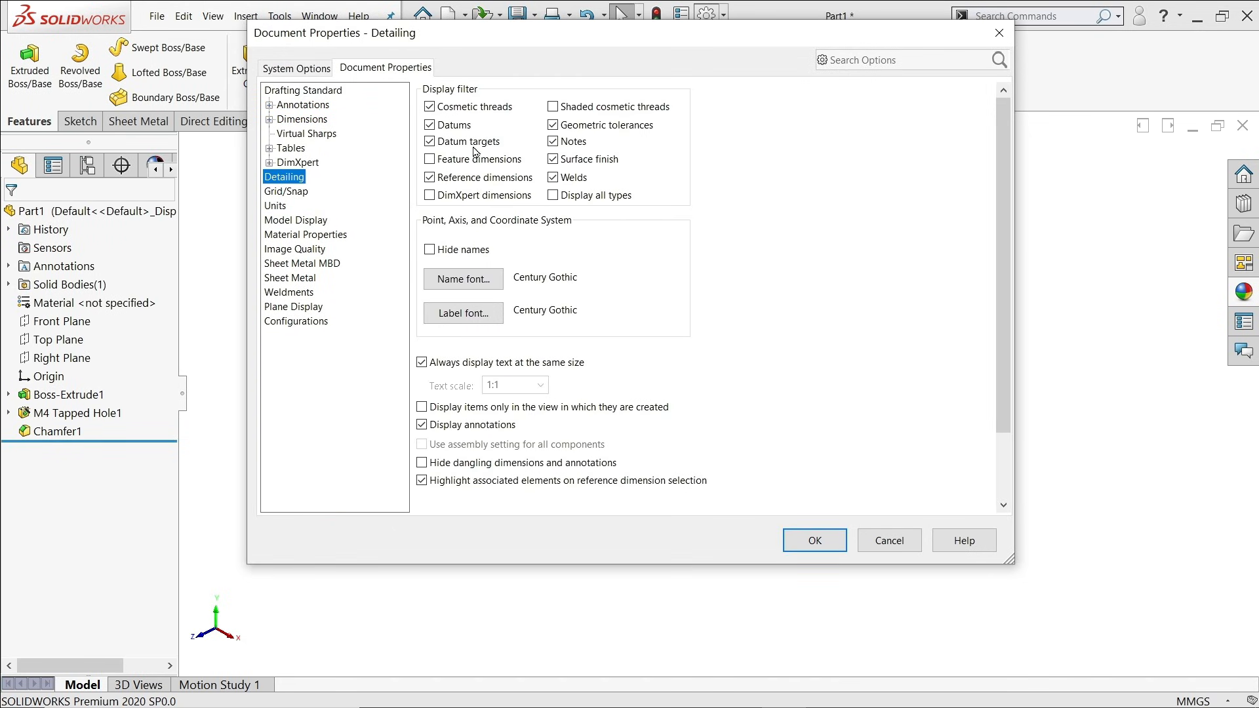
click(558, 108)
click(795, 551)
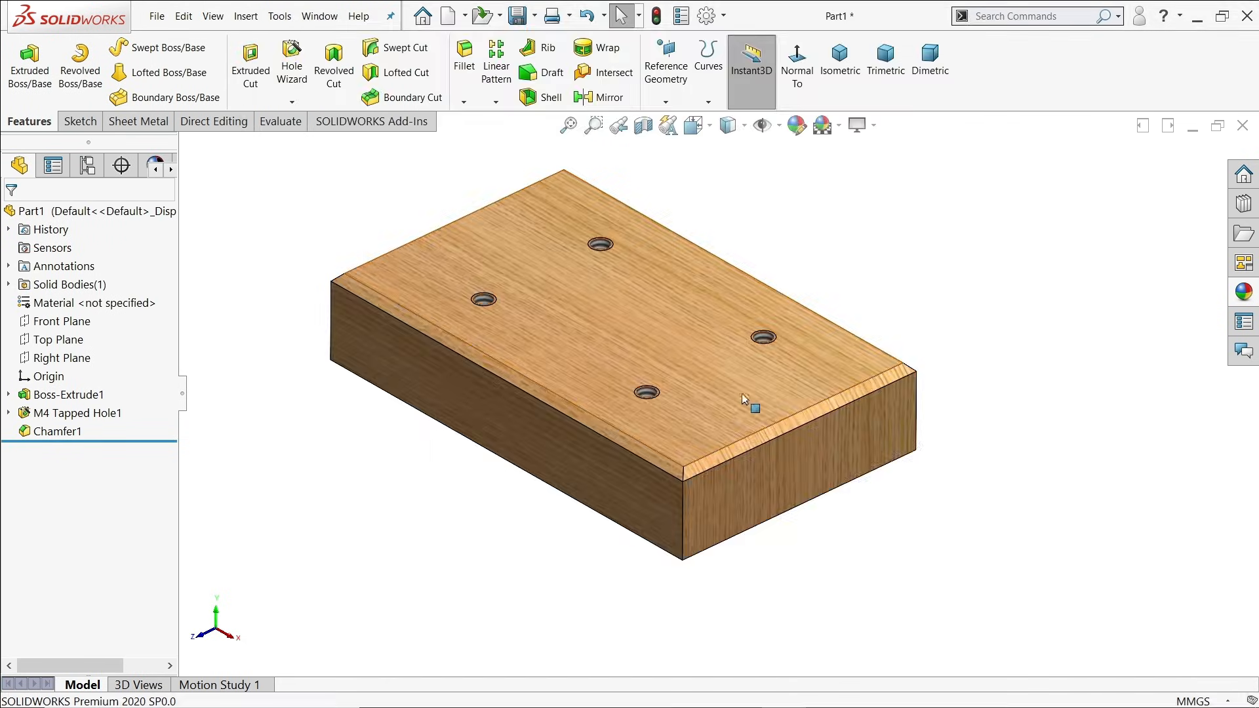
scroll(822, 302, down, 5)
mouse_move(618, 393)
middle_down()
mouse_move(612, 564)
mouse_move(616, 400)
middle_up()
scroll(616, 400, up, 8)
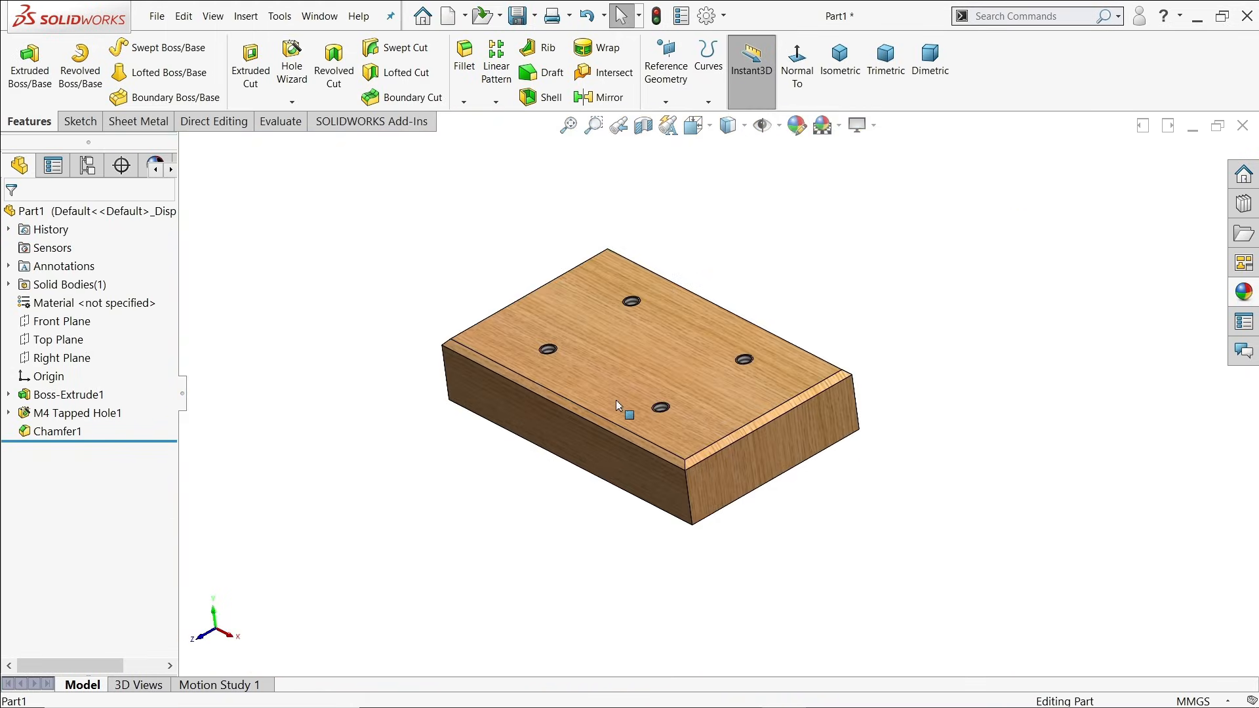
click(839, 62)
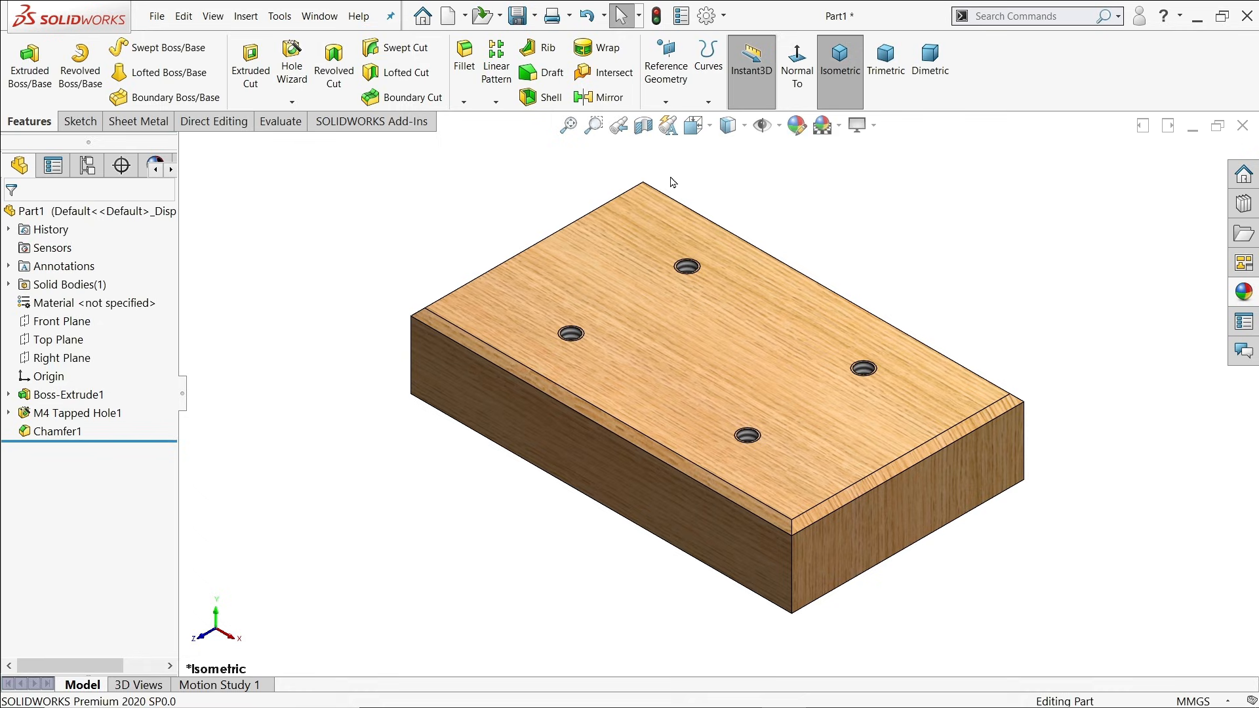
Step: Start saving the part and create a Desktop folder named Pneumatic Motor for it
click(522, 20)
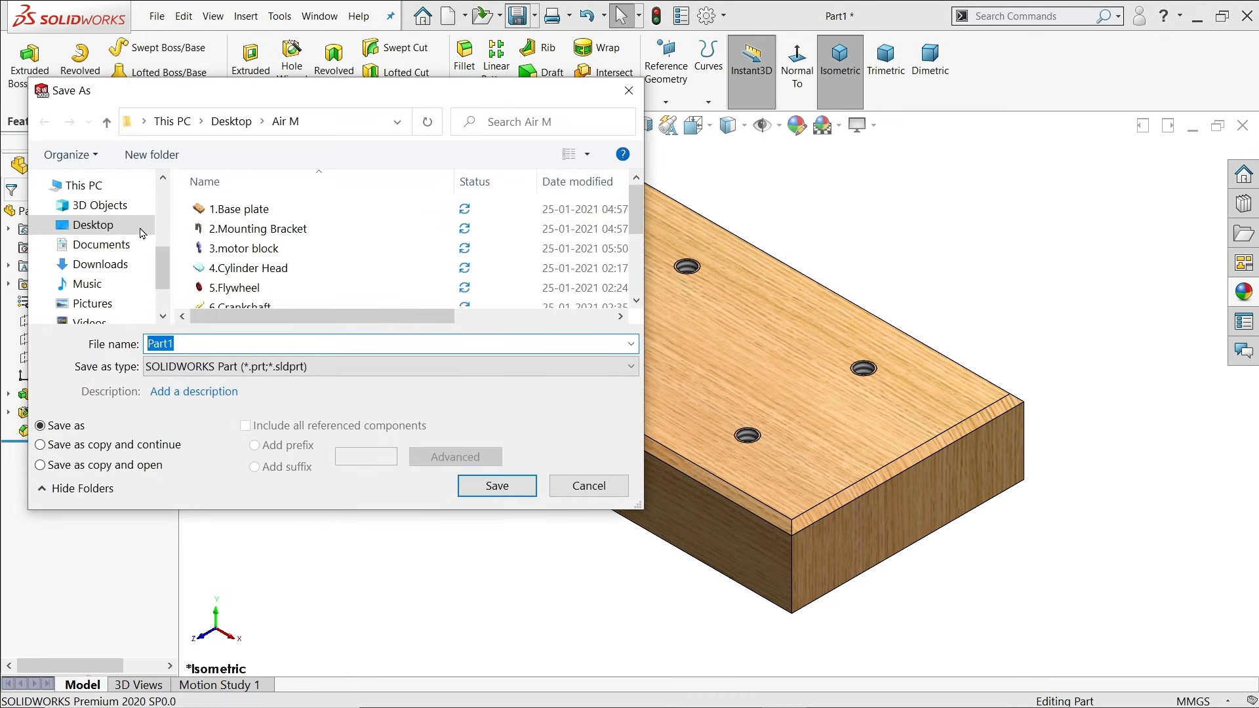
click(107, 223)
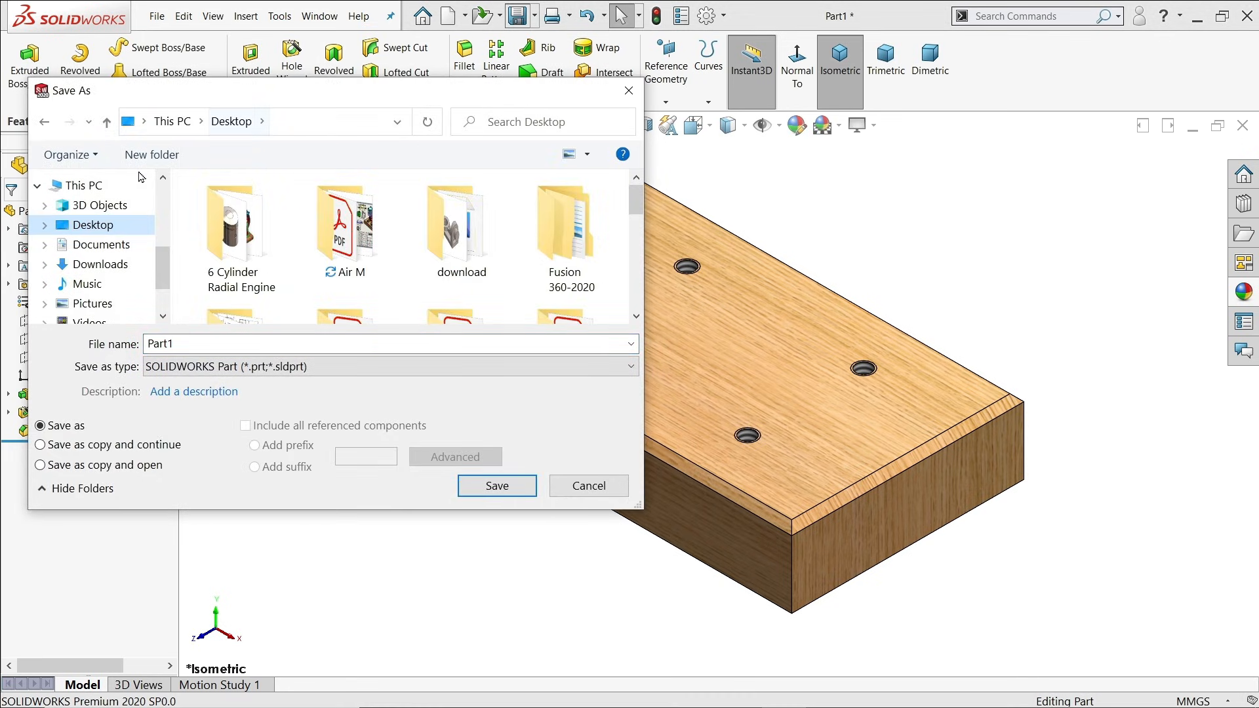
click(169, 156)
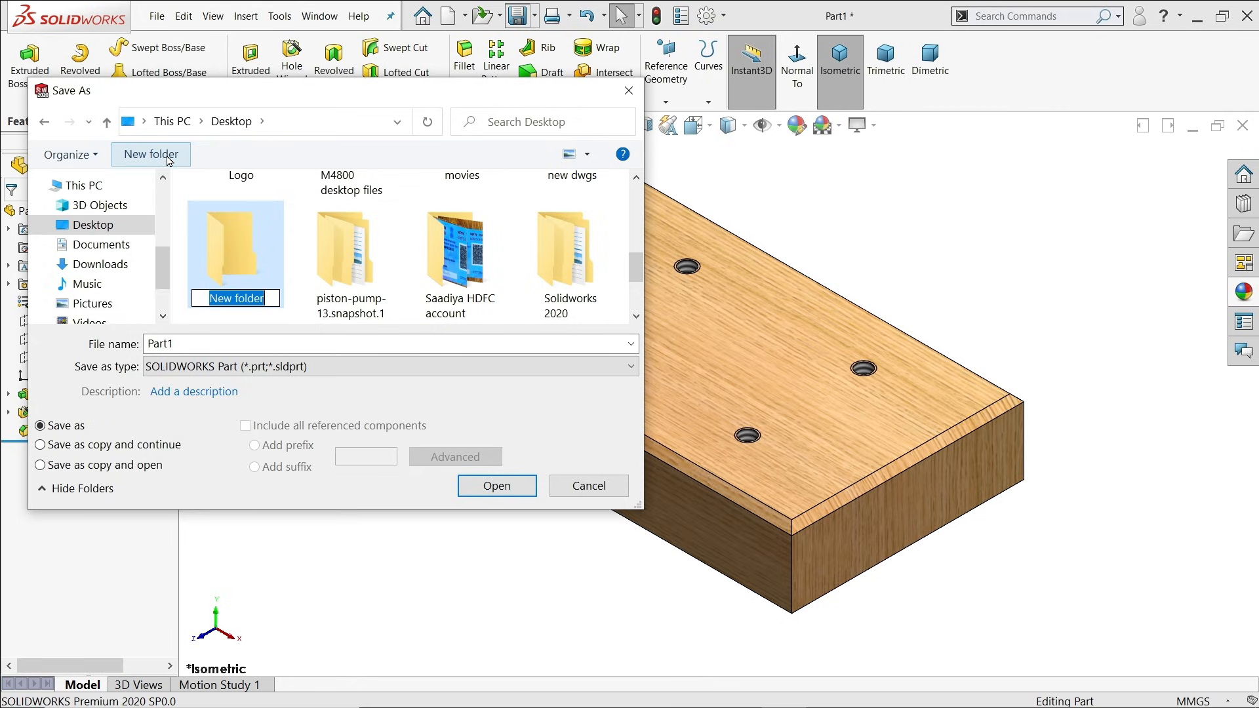
text(Pneum)
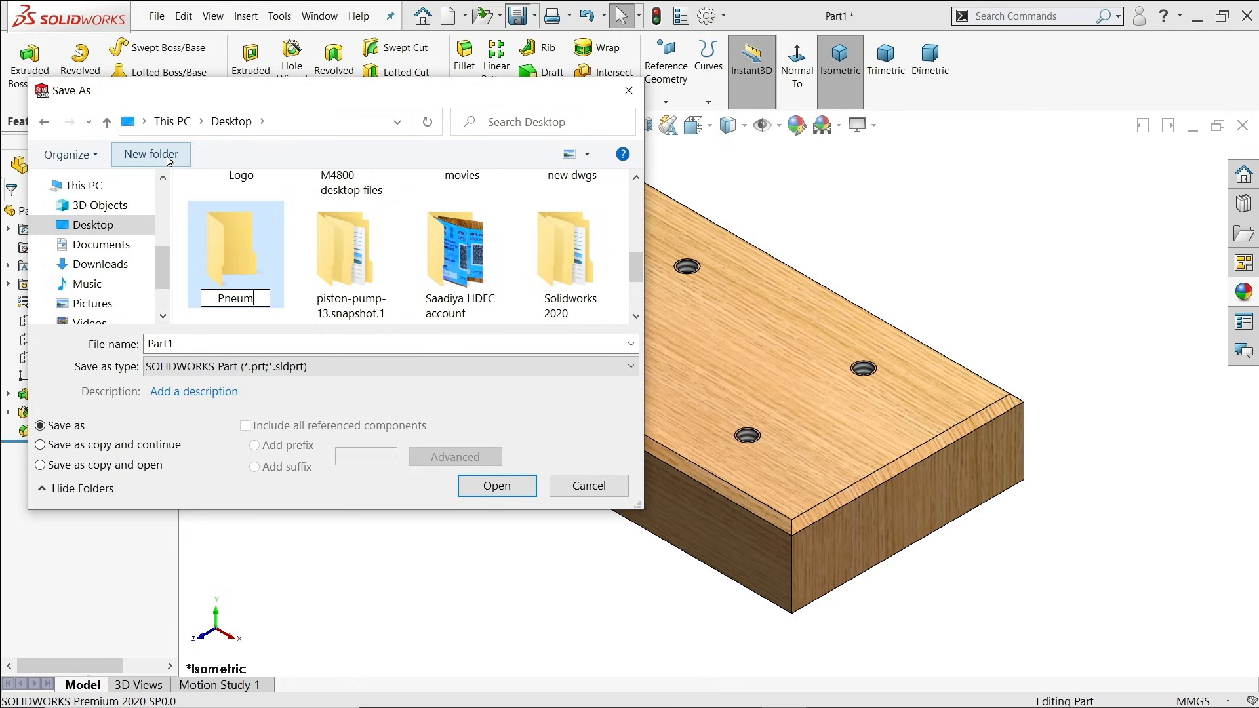
text(atic Motor)
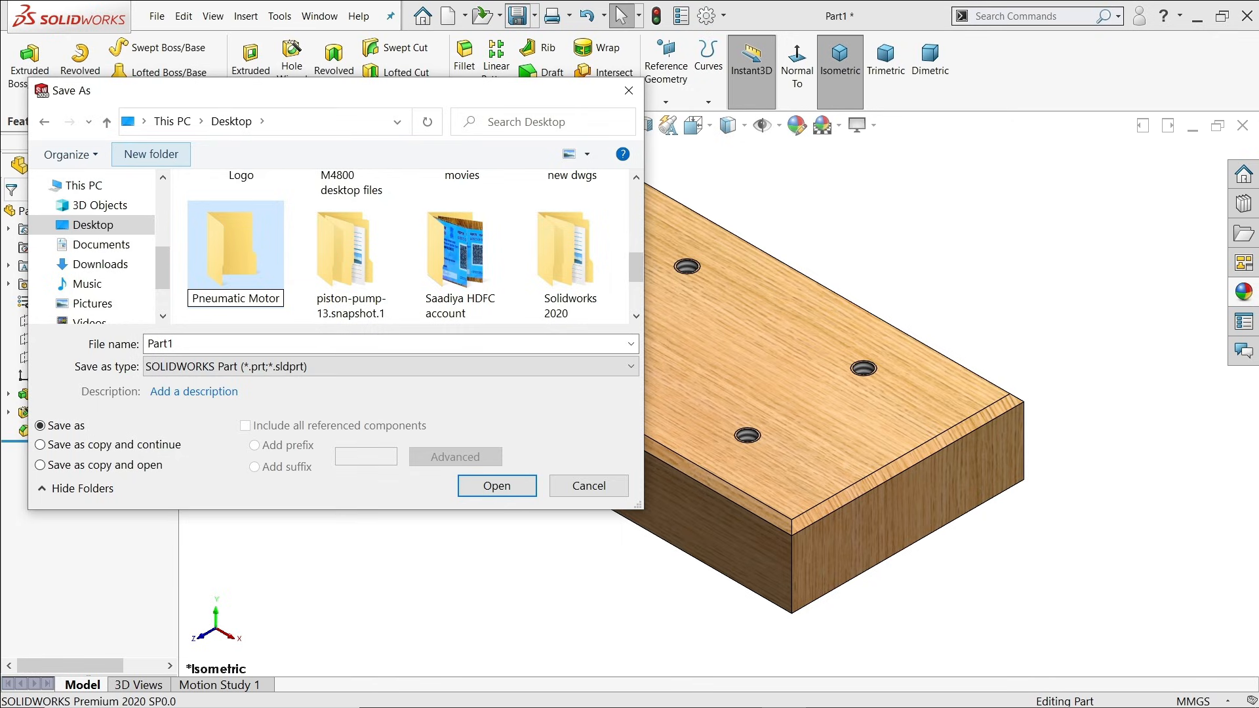
key(Return)
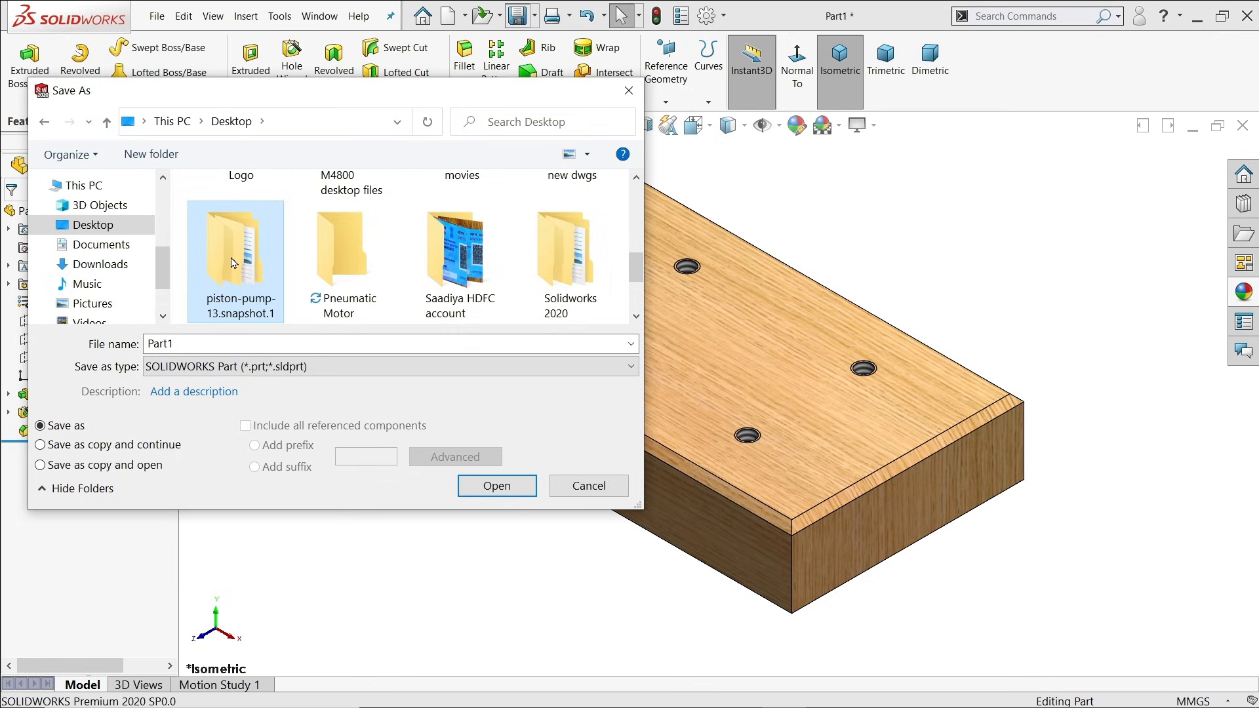
Step: Save the part as 1.Base Plate inside the Pneumatic Motor folder
double_click(349, 266)
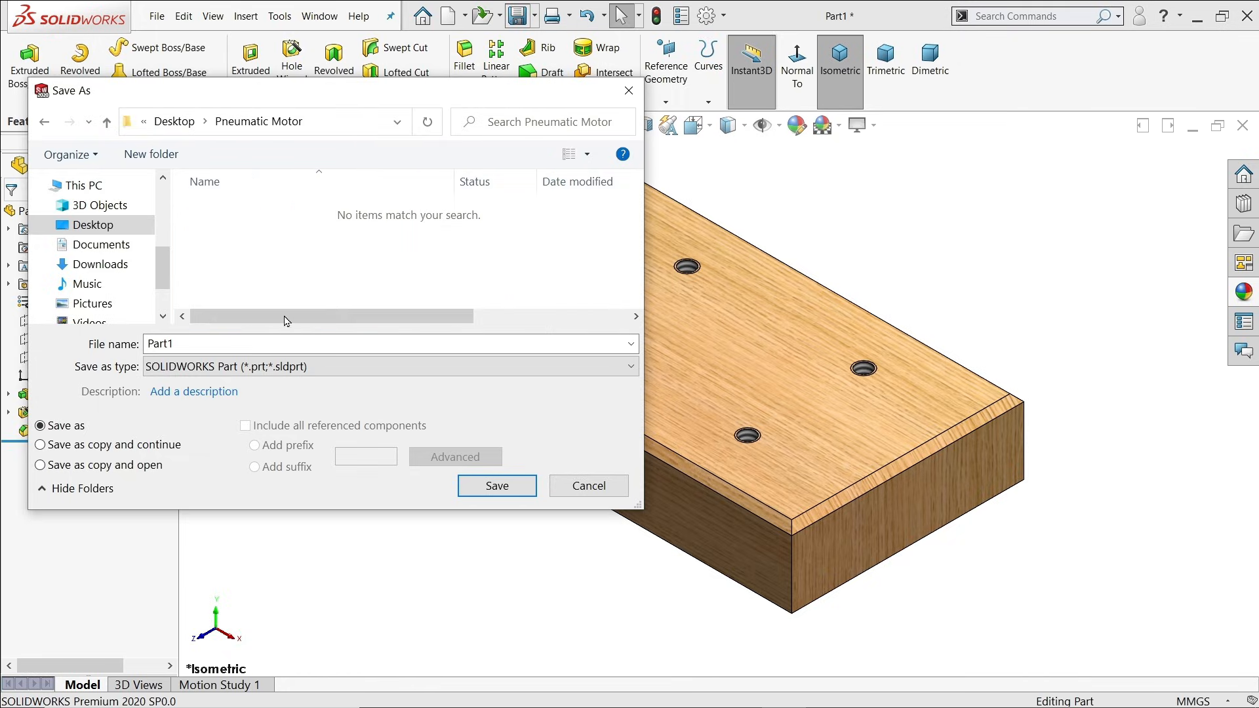
click(230, 348)
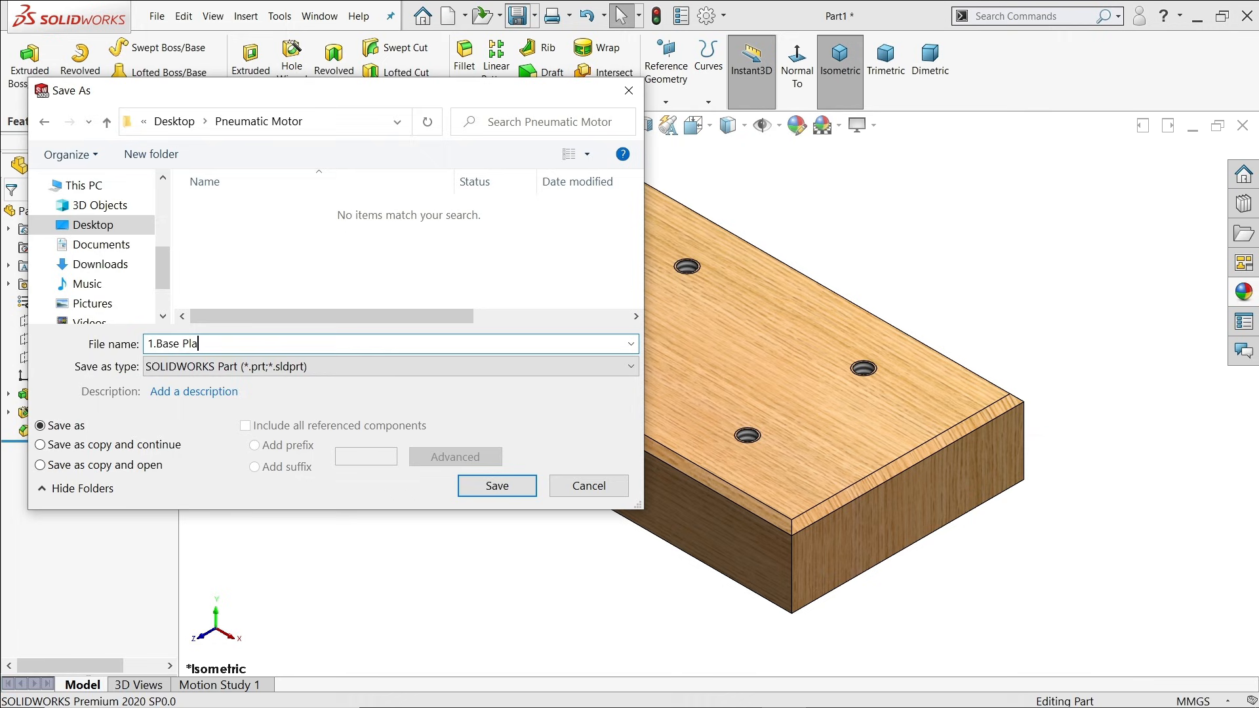
click(485, 486)
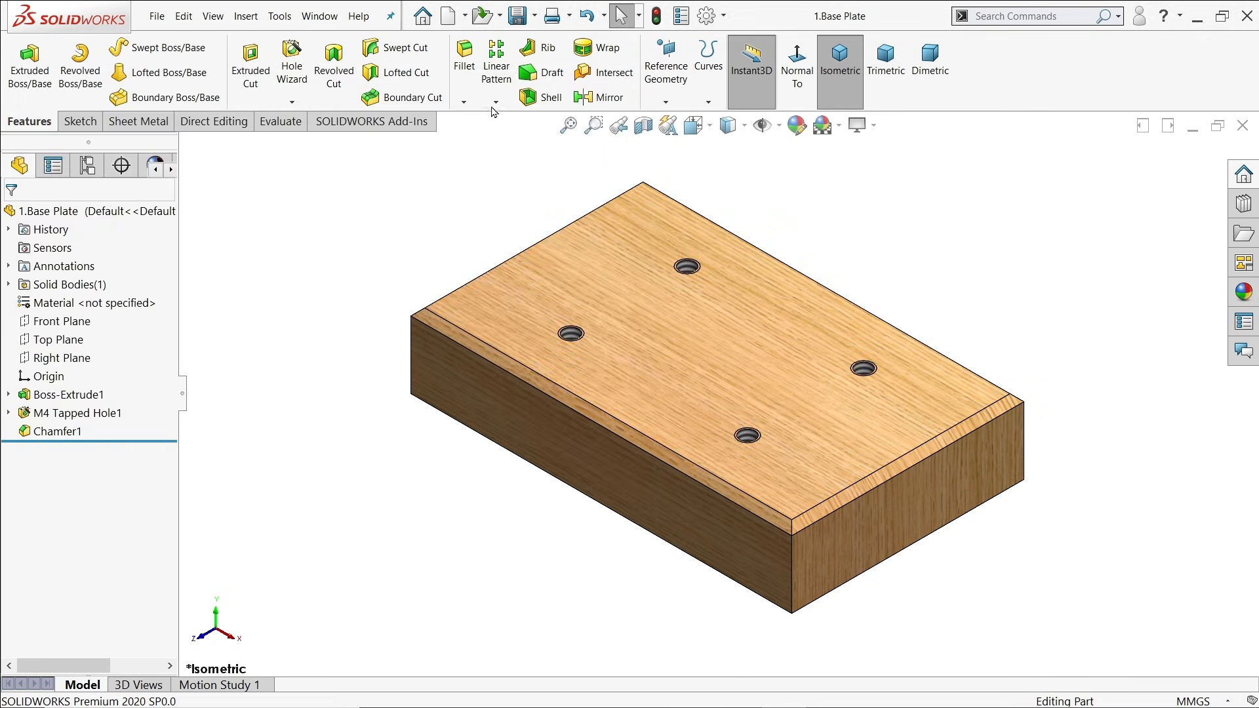
Step: Create a new part document and set its scene to Plain White
click(465, 17)
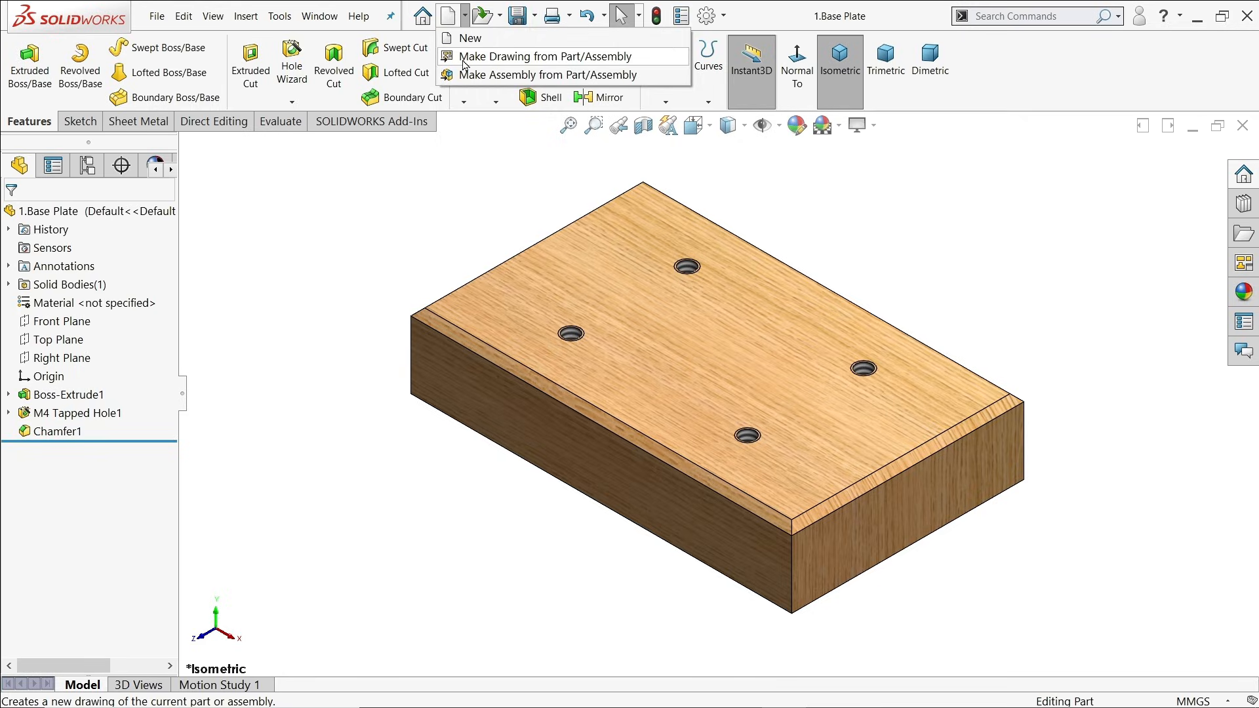
click(464, 41)
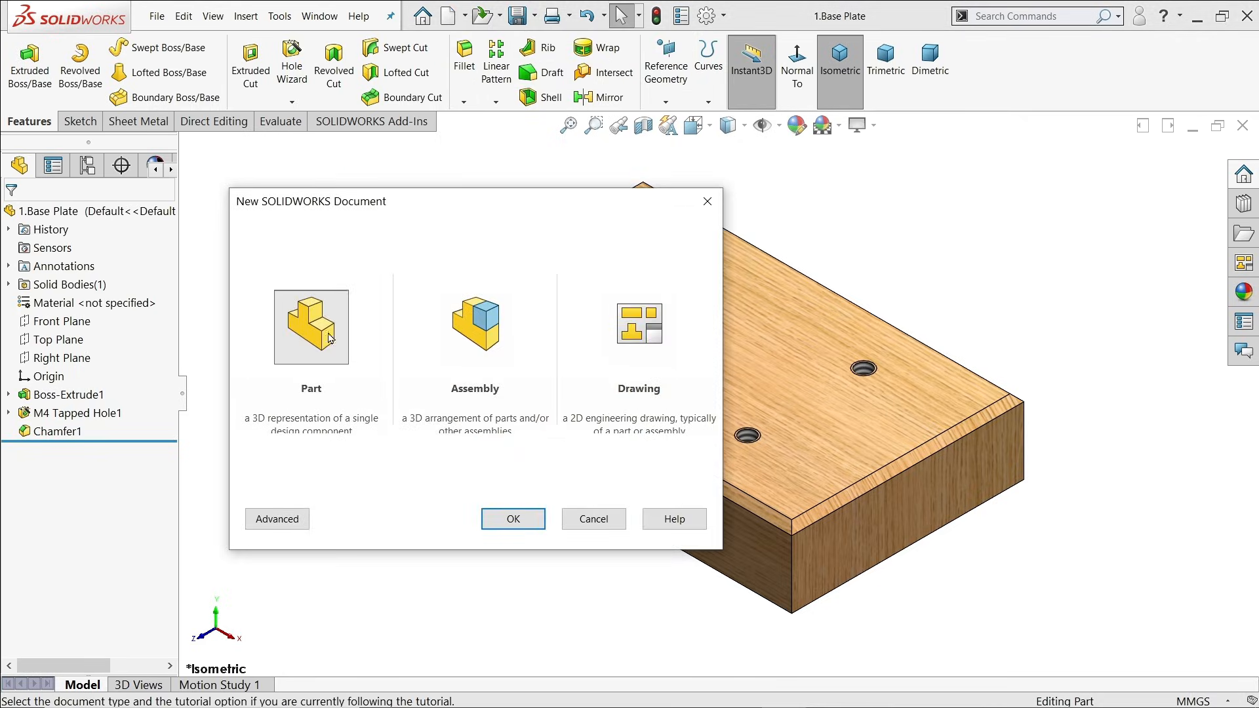
click(521, 520)
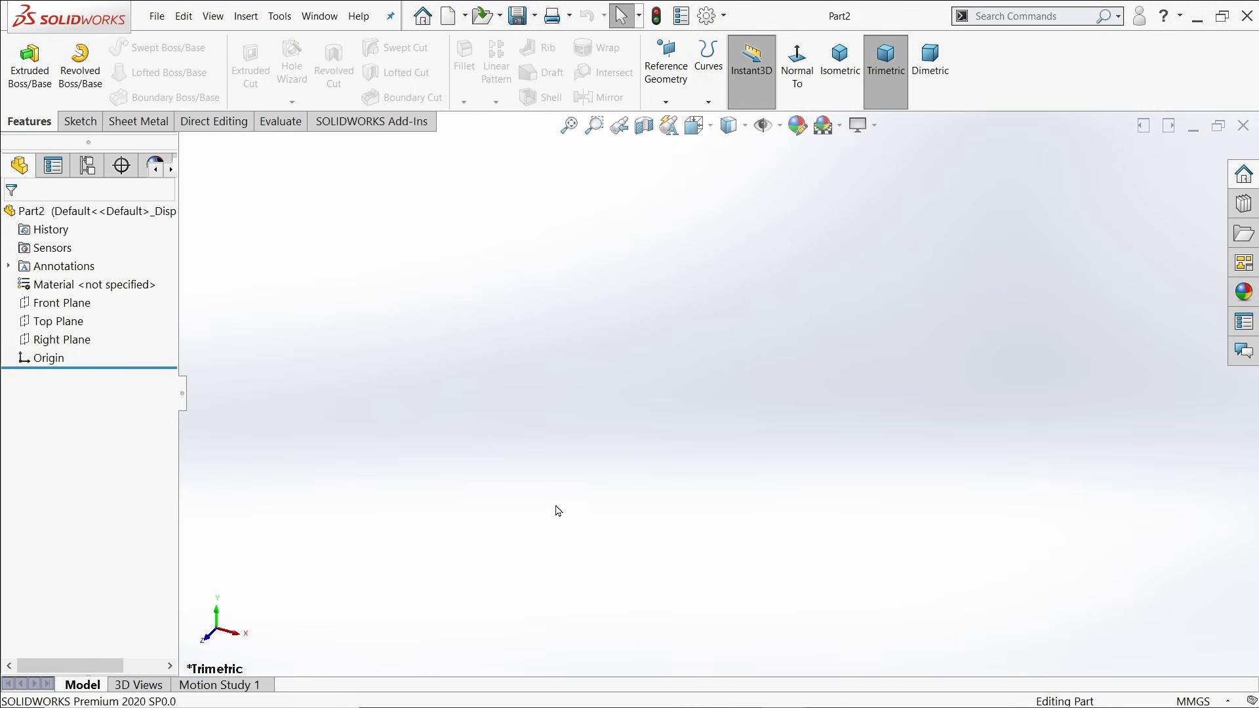
click(839, 127)
click(858, 53)
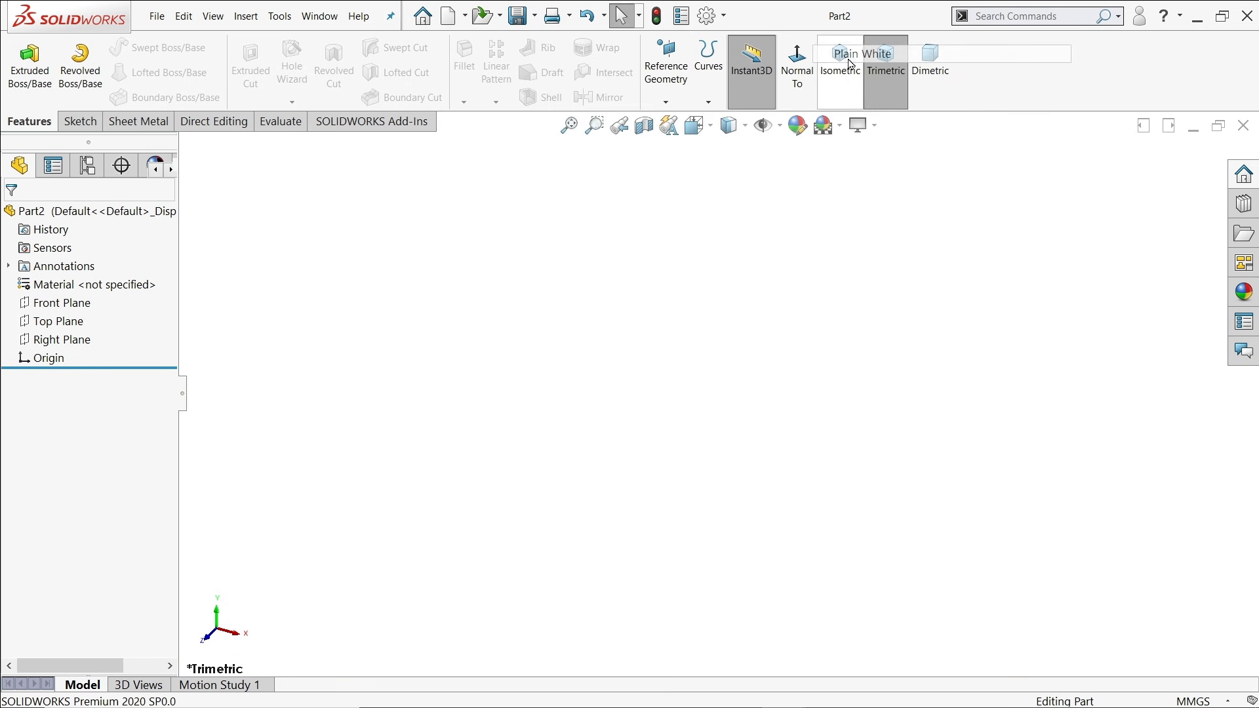
Step: Switch to the Air Motor Assembly drawing in Photos and examine the Mounting Bracket's views and dimensions
key(alt+Tab)
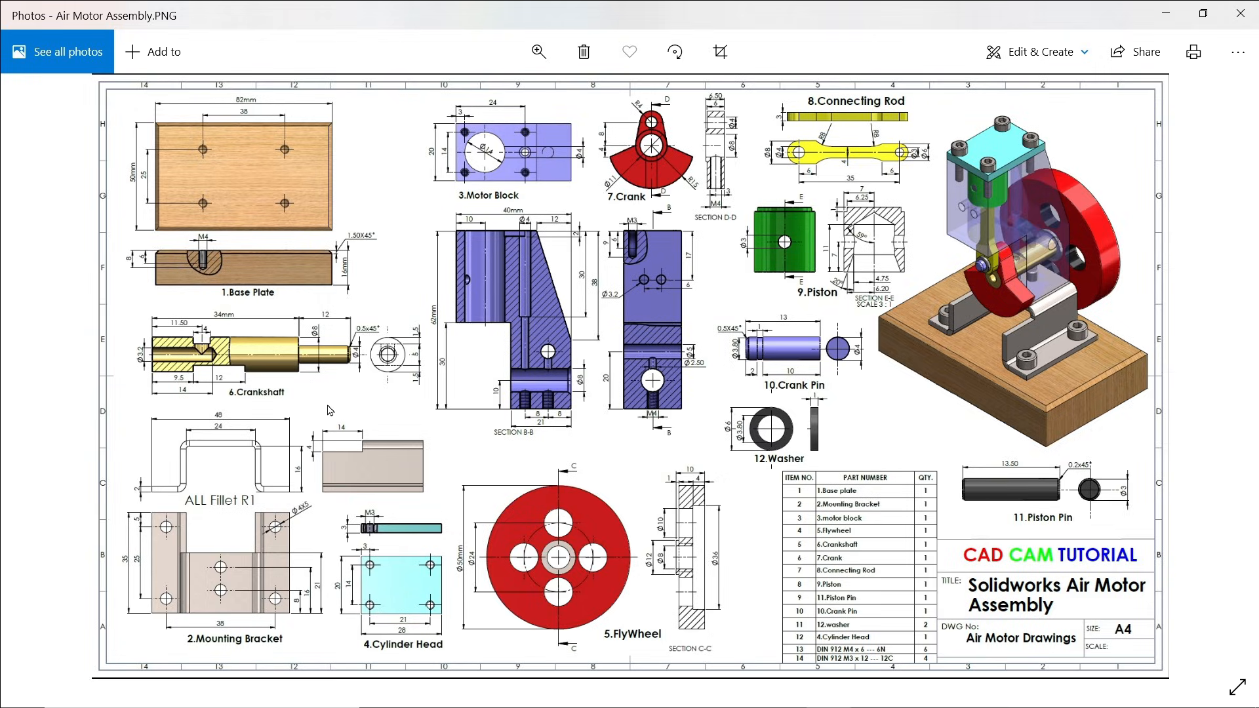
ctrl+scroll(257, 601, up, 4)
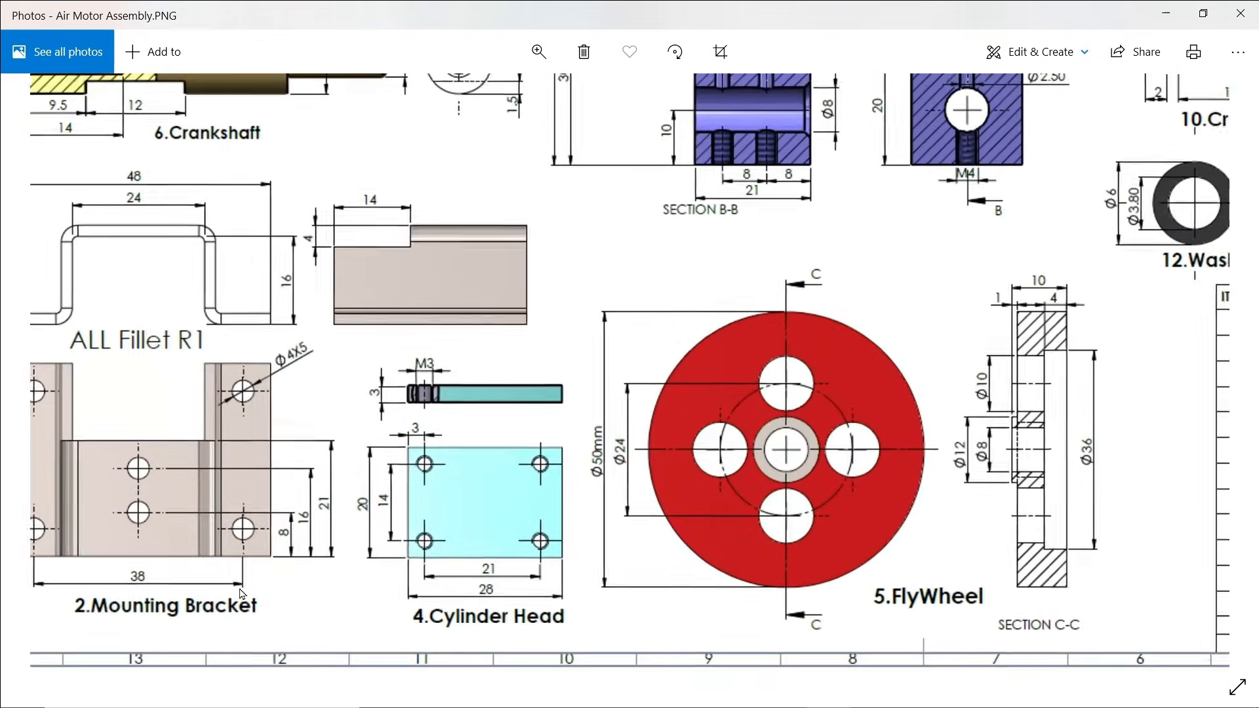
drag(266, 400, 466, 423)
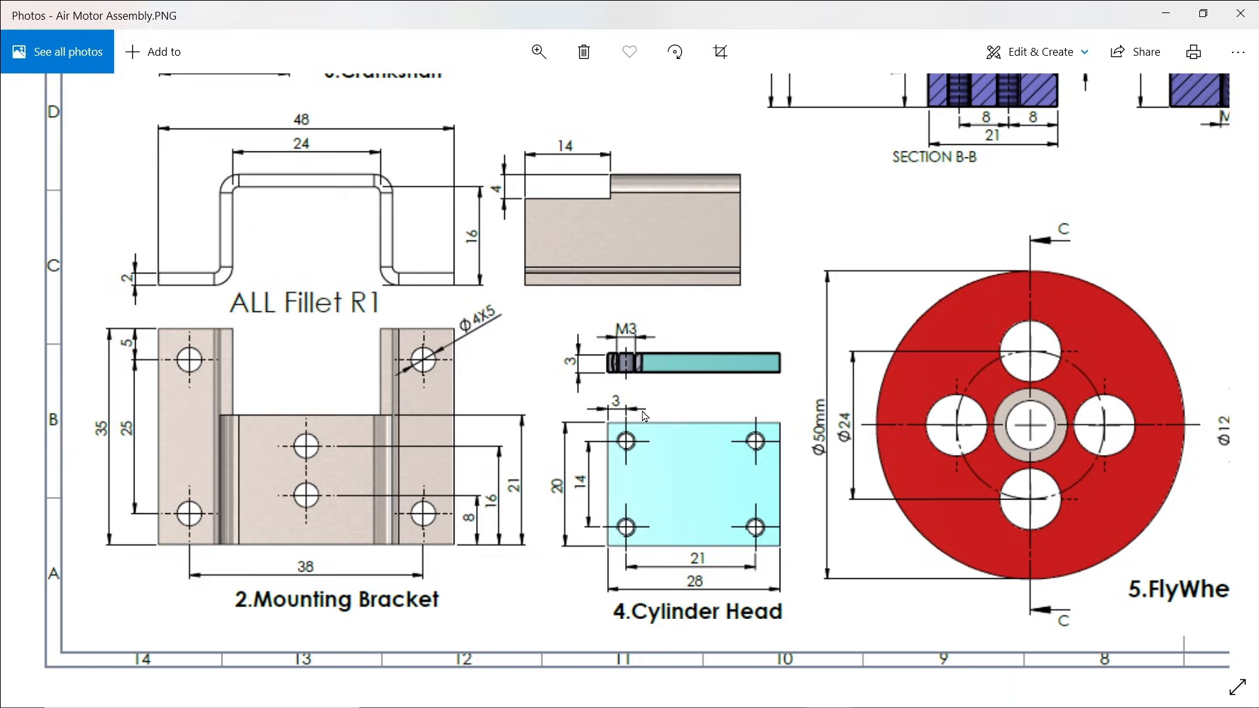
click(1166, 13)
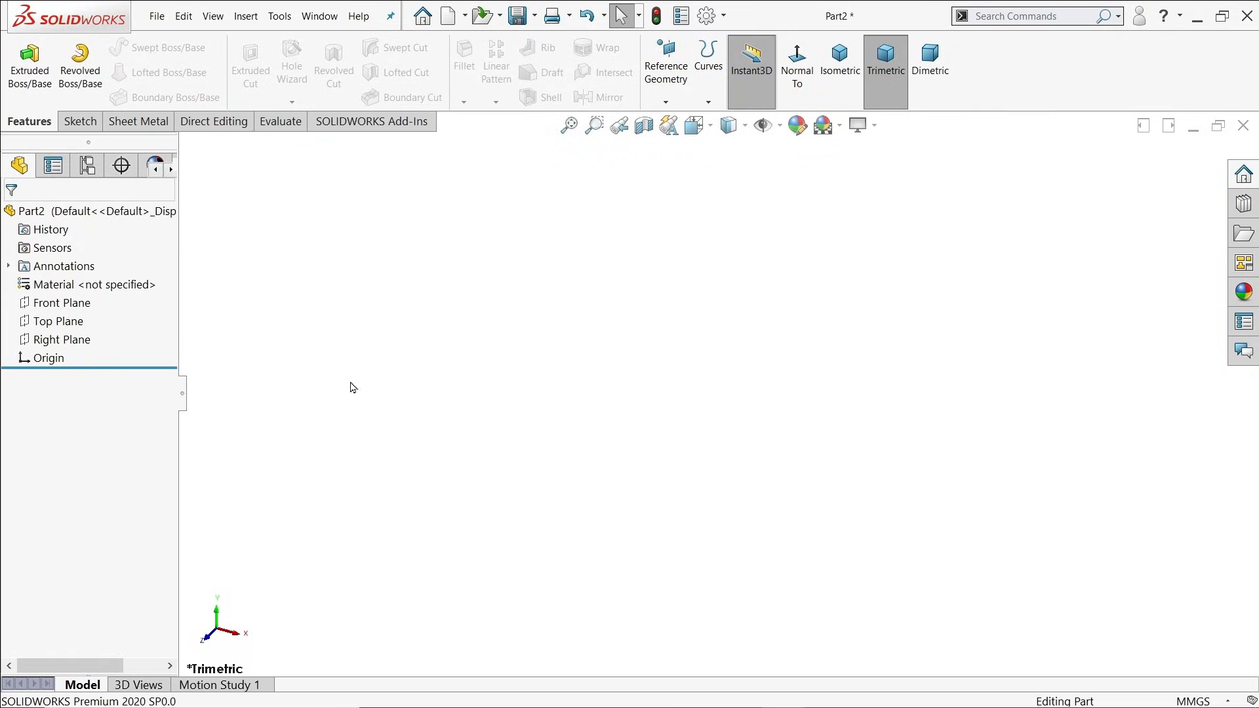
Step: Sketch an open hat-shaped profile of five connected lines on the Front Plane, about 115 mm wide, starting at the origin
click(60, 310)
click(70, 287)
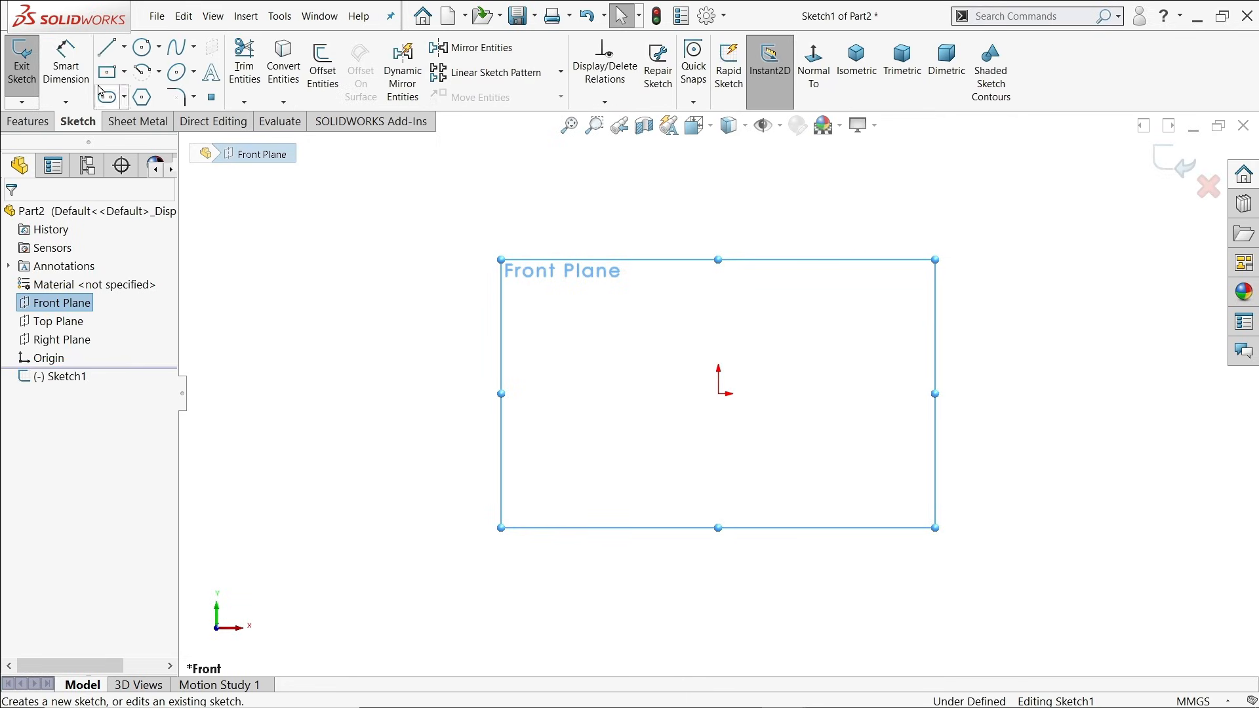
click(108, 49)
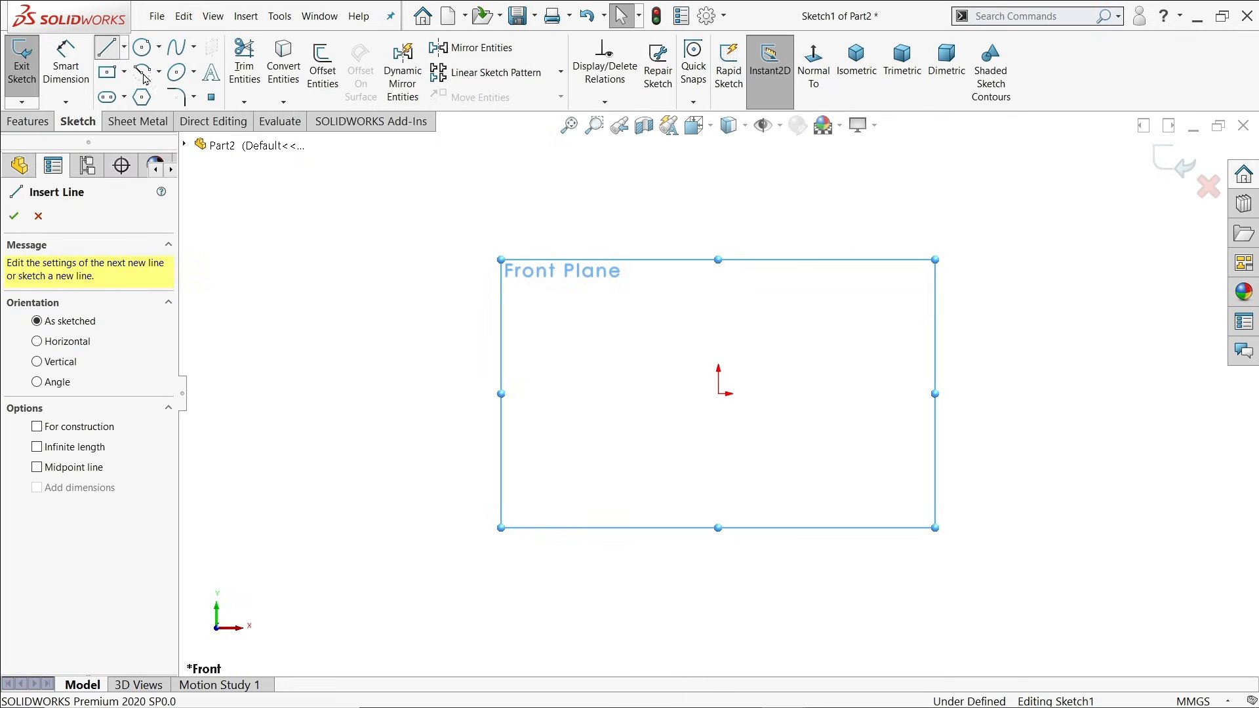
click(719, 394)
click(639, 393)
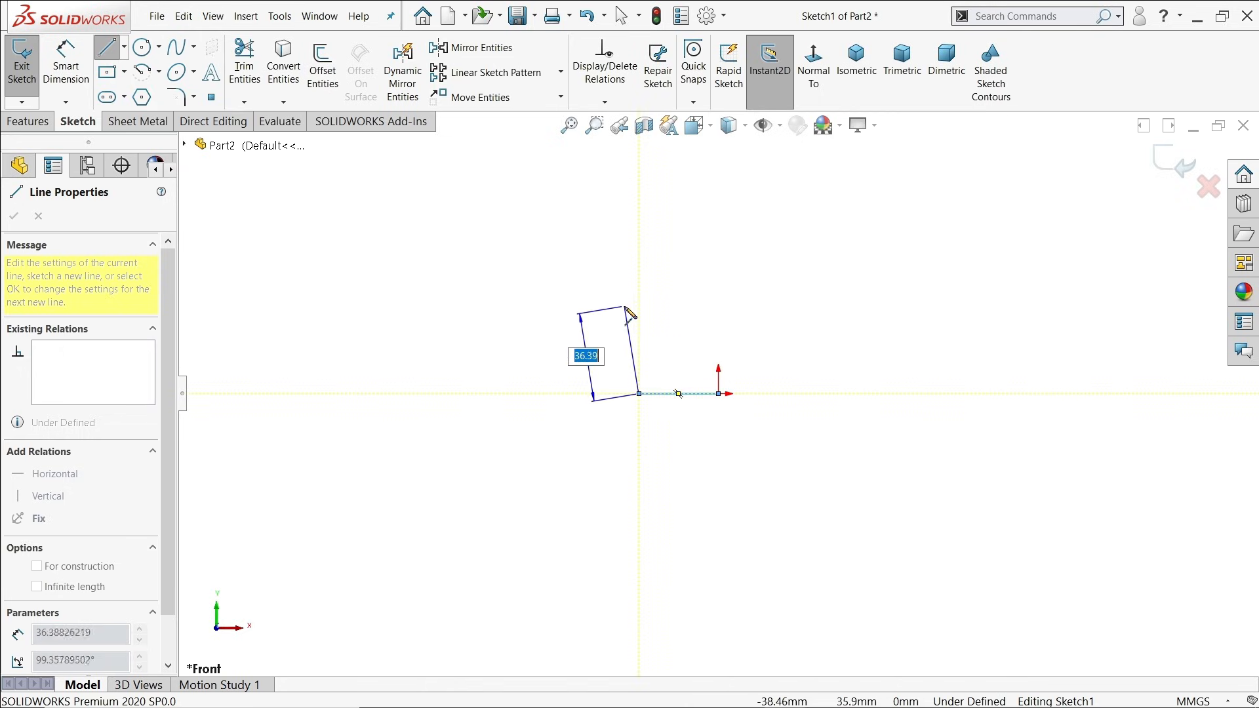
click(638, 301)
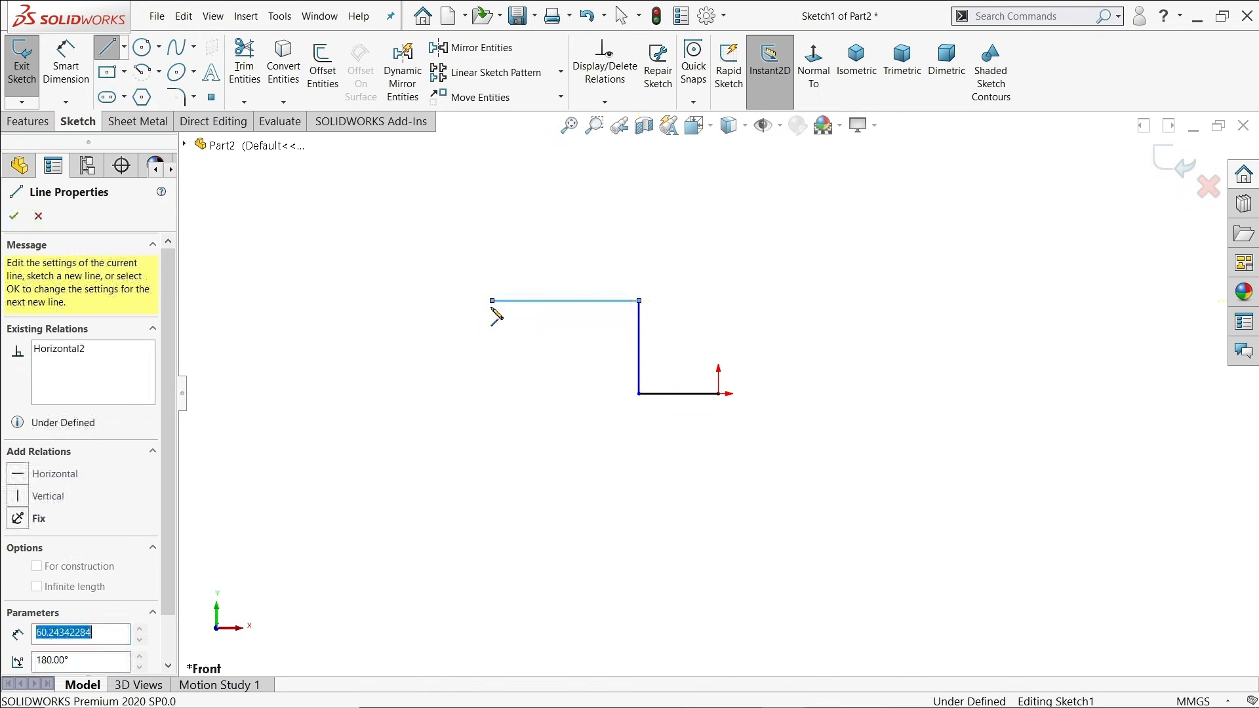
click(491, 300)
click(492, 393)
click(439, 393)
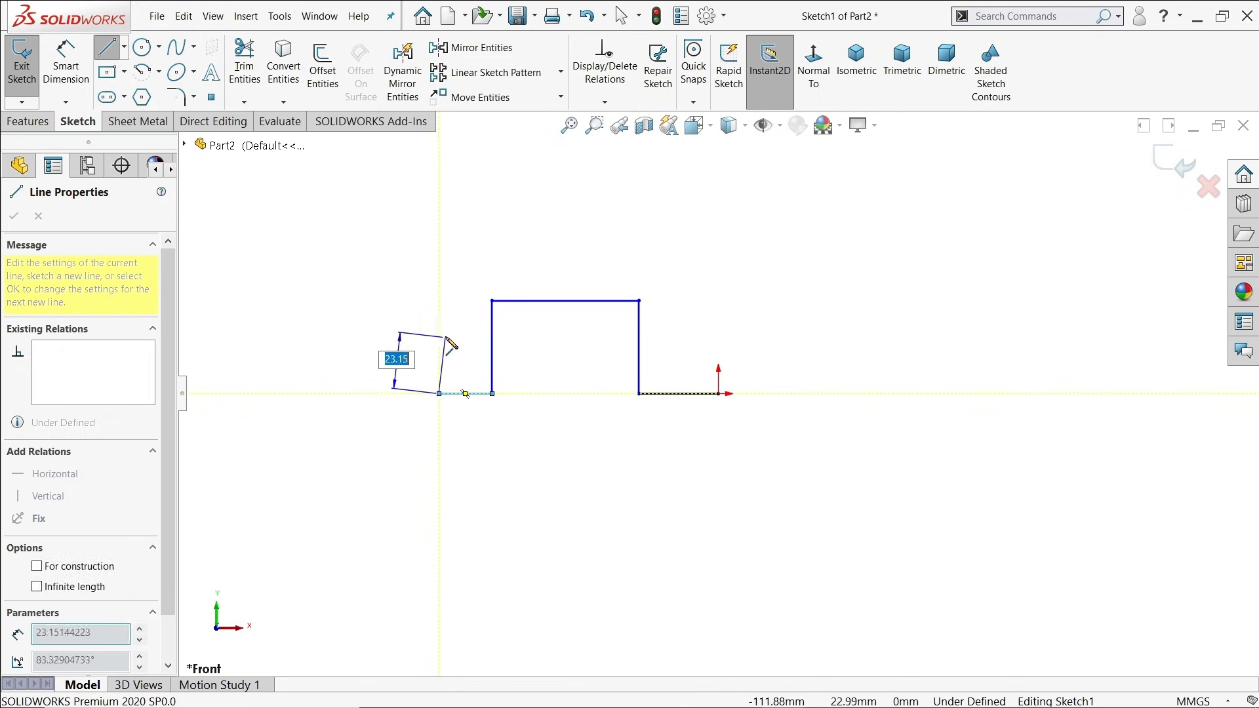
right_click(450, 344)
click(482, 346)
scroll(505, 337, down, 3)
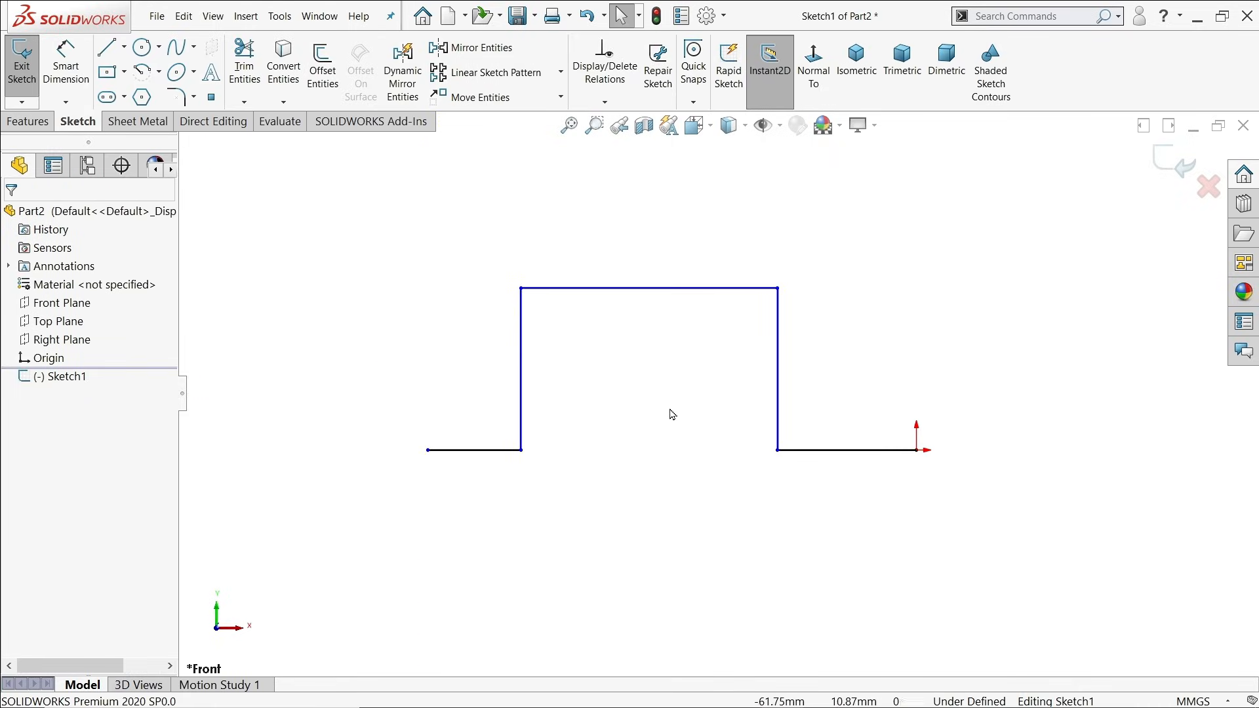
Step: Make the profile's two bottom flange lines collinear and equal in length
click(868, 450)
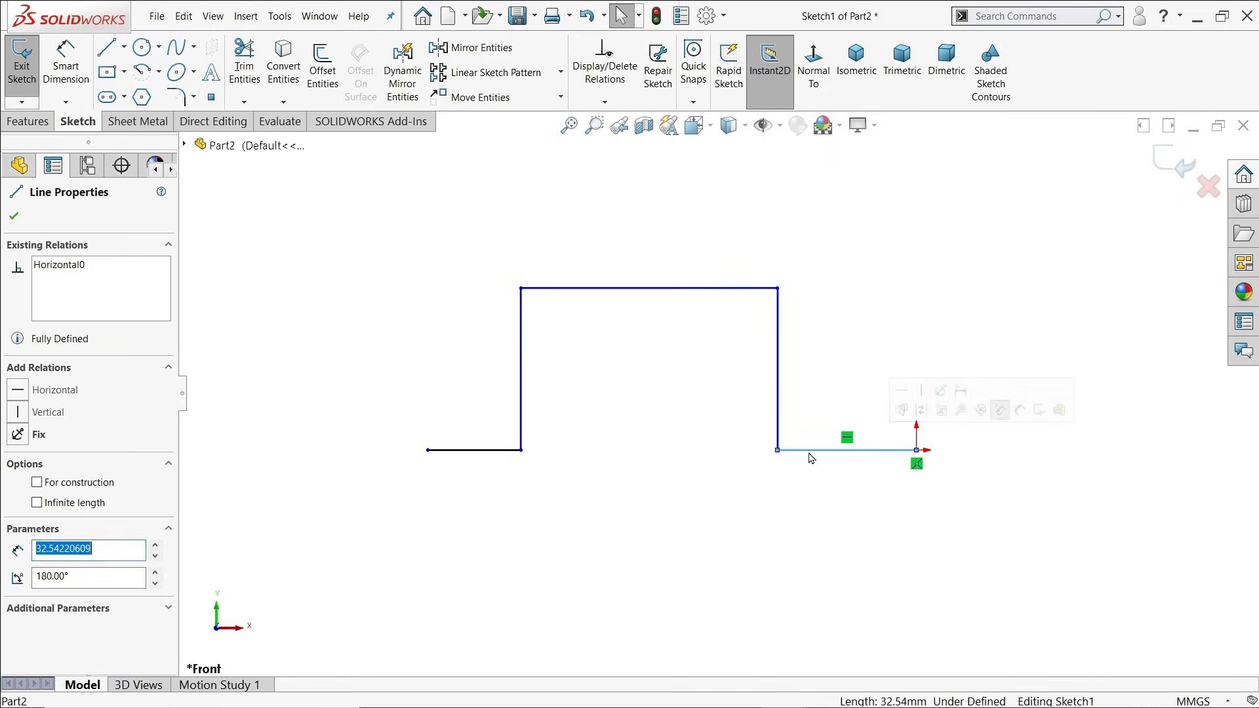
ctrl+click(502, 449)
click(576, 397)
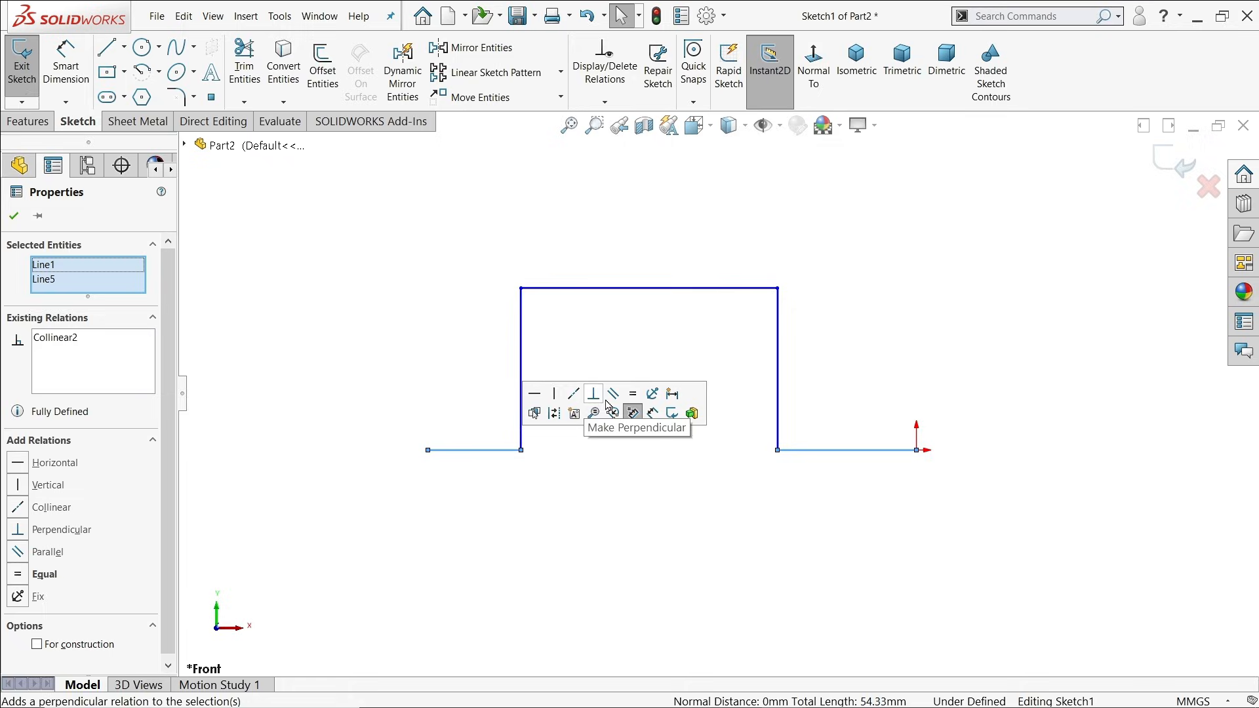
click(633, 394)
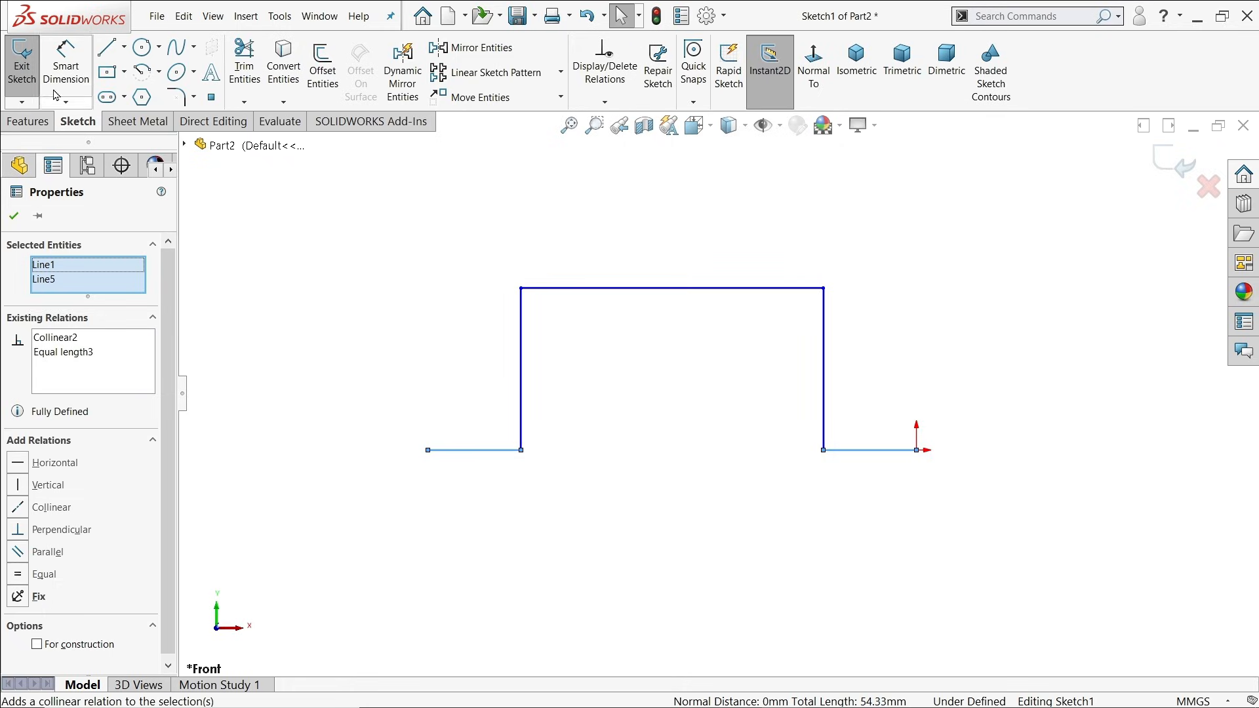
Step: Dimension the profile's overall width between the outer ends of the two flanges as 48 mm
click(66, 62)
click(428, 450)
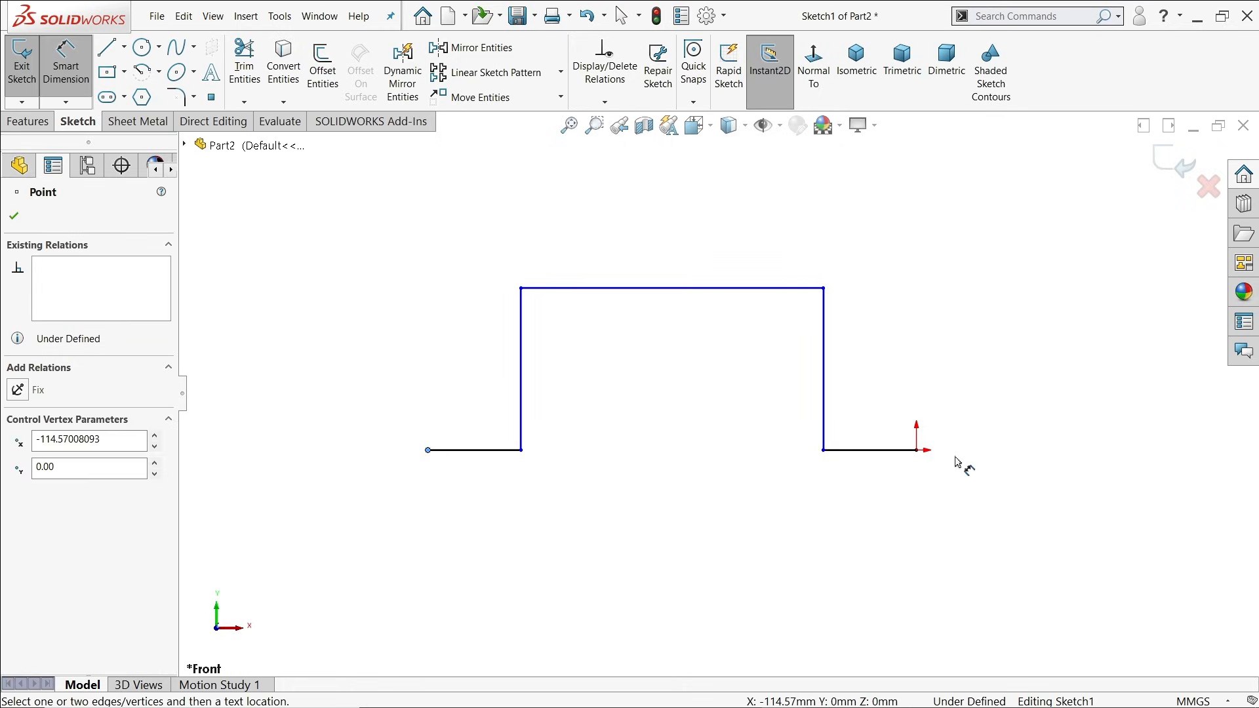
click(916, 450)
click(666, 197)
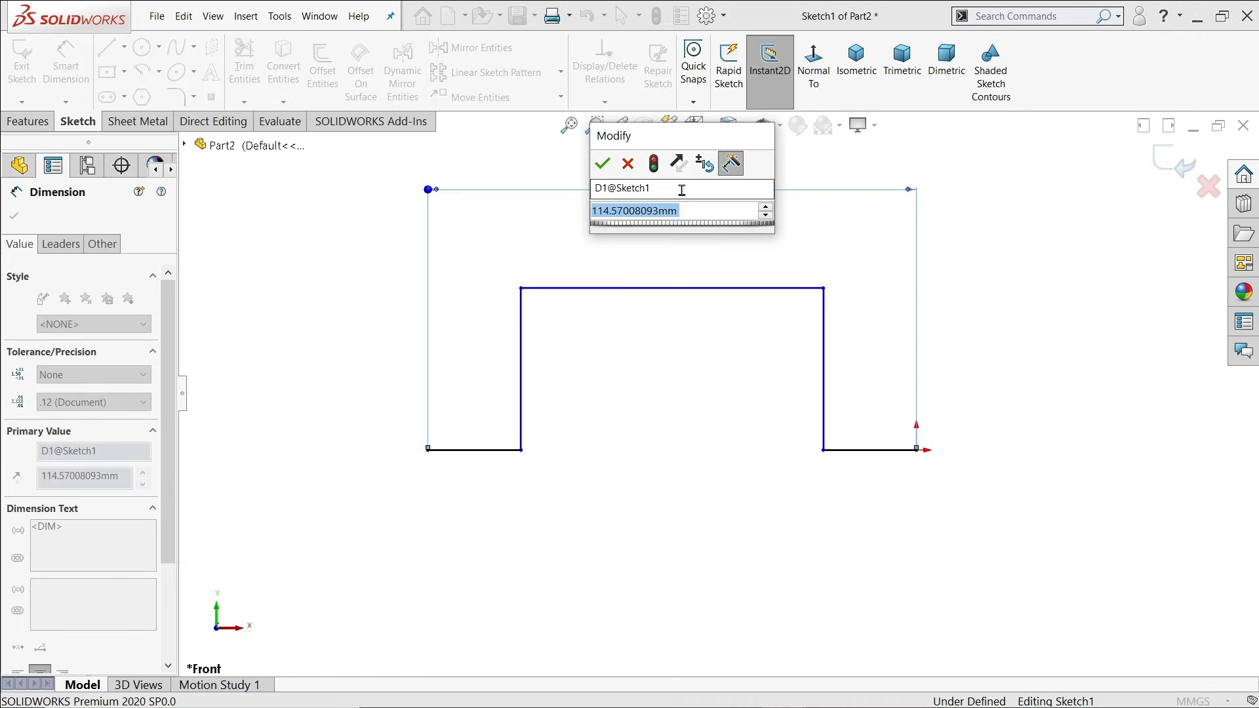
text(48)
key(Return)
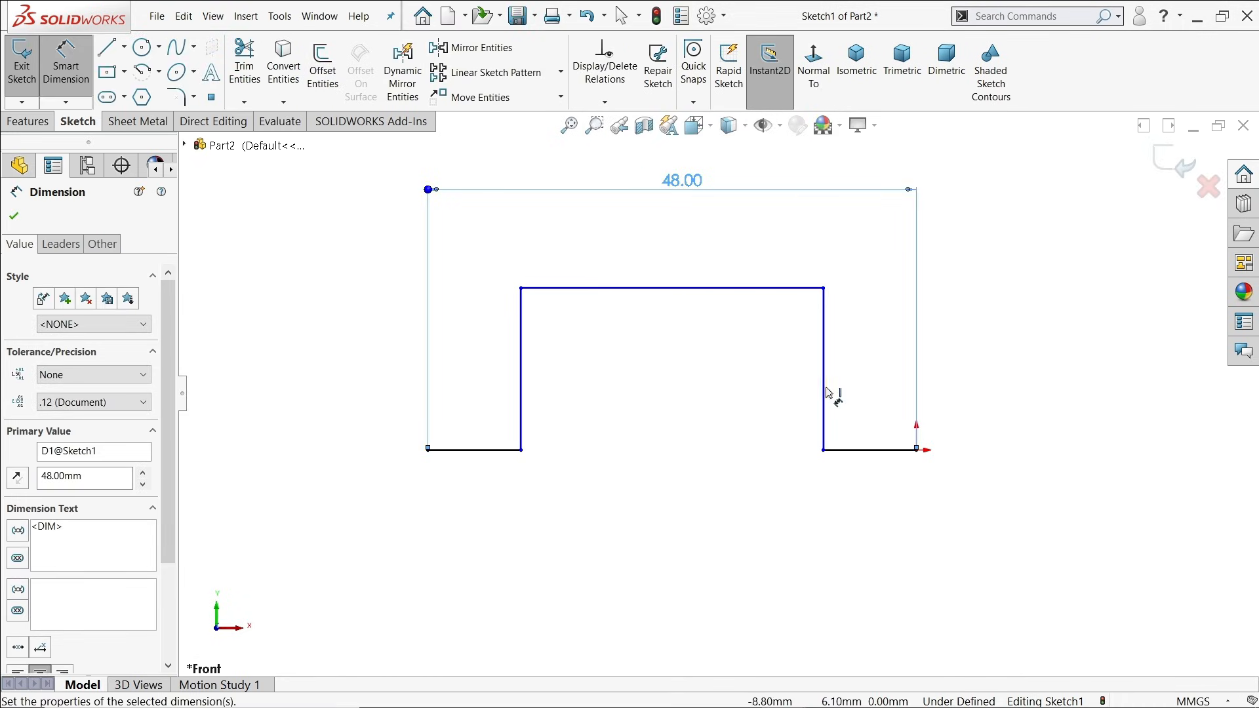
Step: Dimension the hat profile's height as 16 mm and its upper horizontal line as 24 mm
click(988, 349)
text(16)
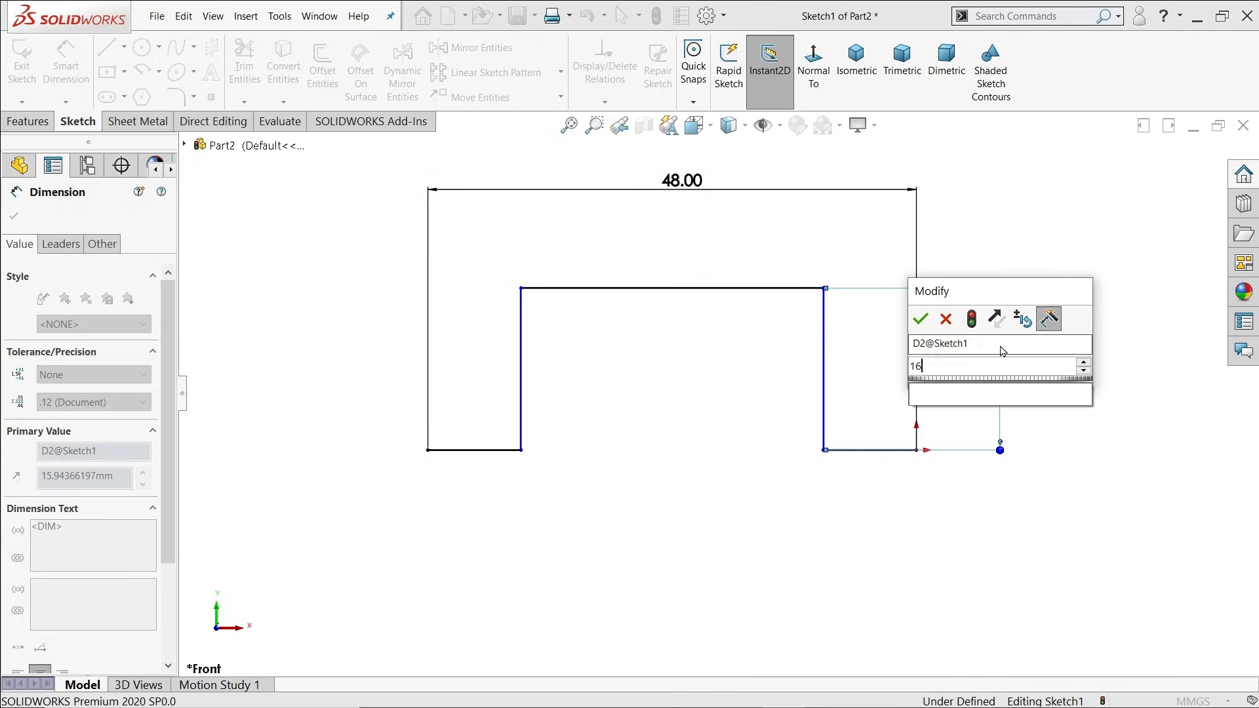
key(Return)
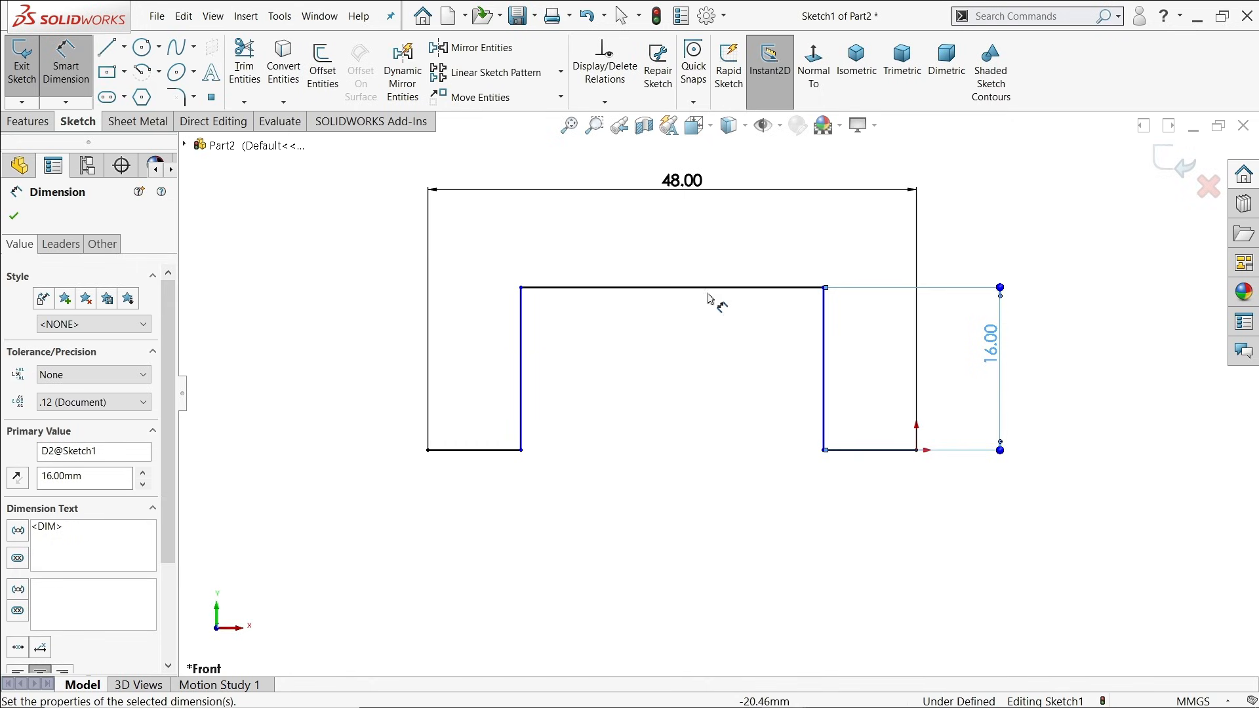
click(707, 291)
click(686, 249)
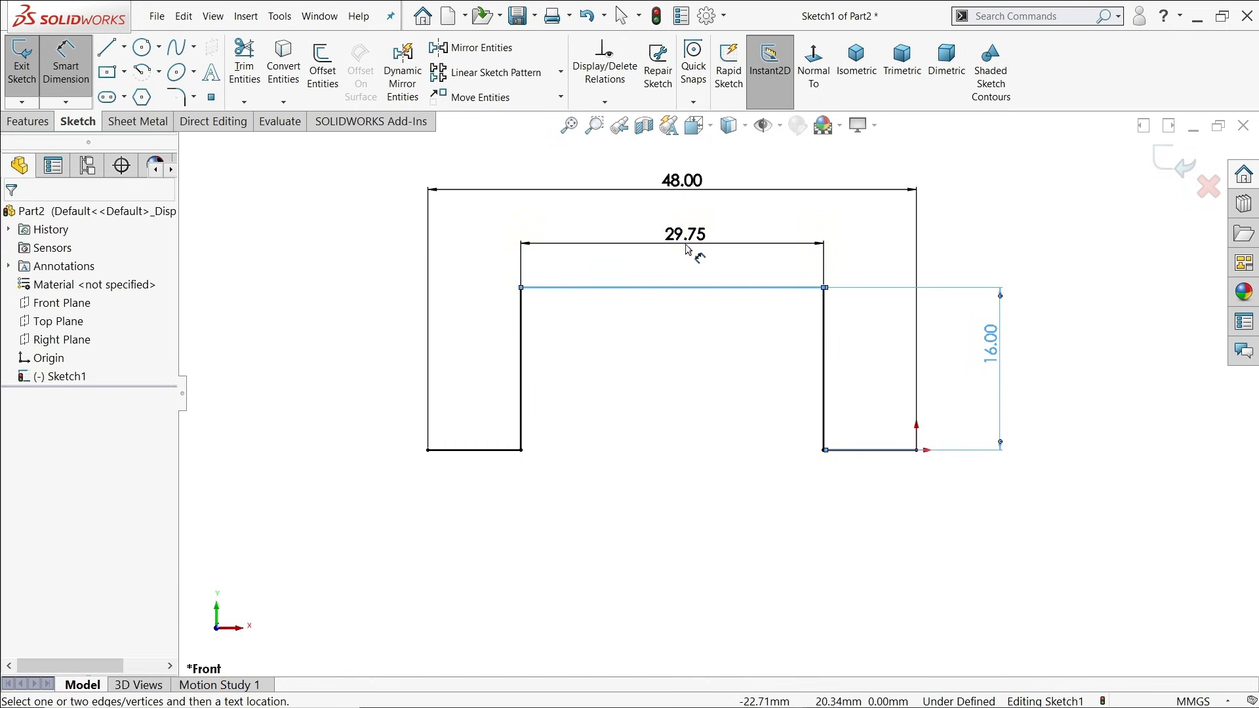
text(24)
key(Return)
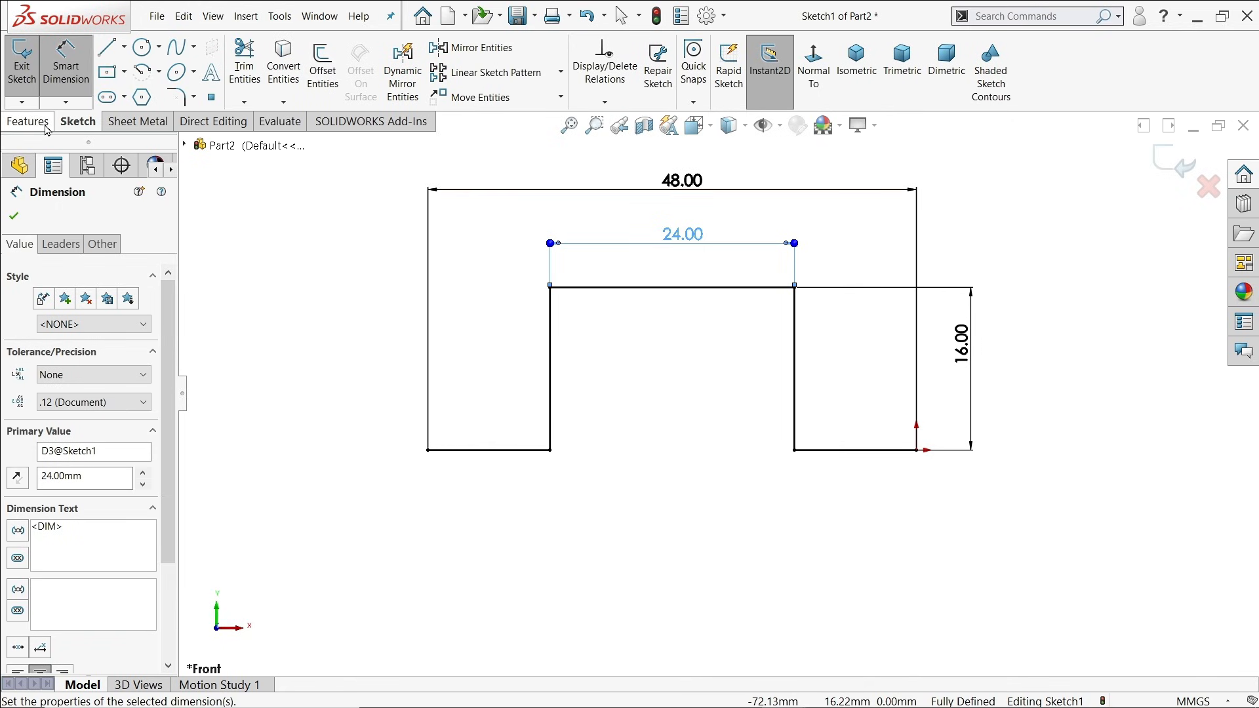
Step: Create a sheet-metal base flange from the profile with the extrusion direction reversed, 2 mm thickness and 1 mm bend radius
click(138, 121)
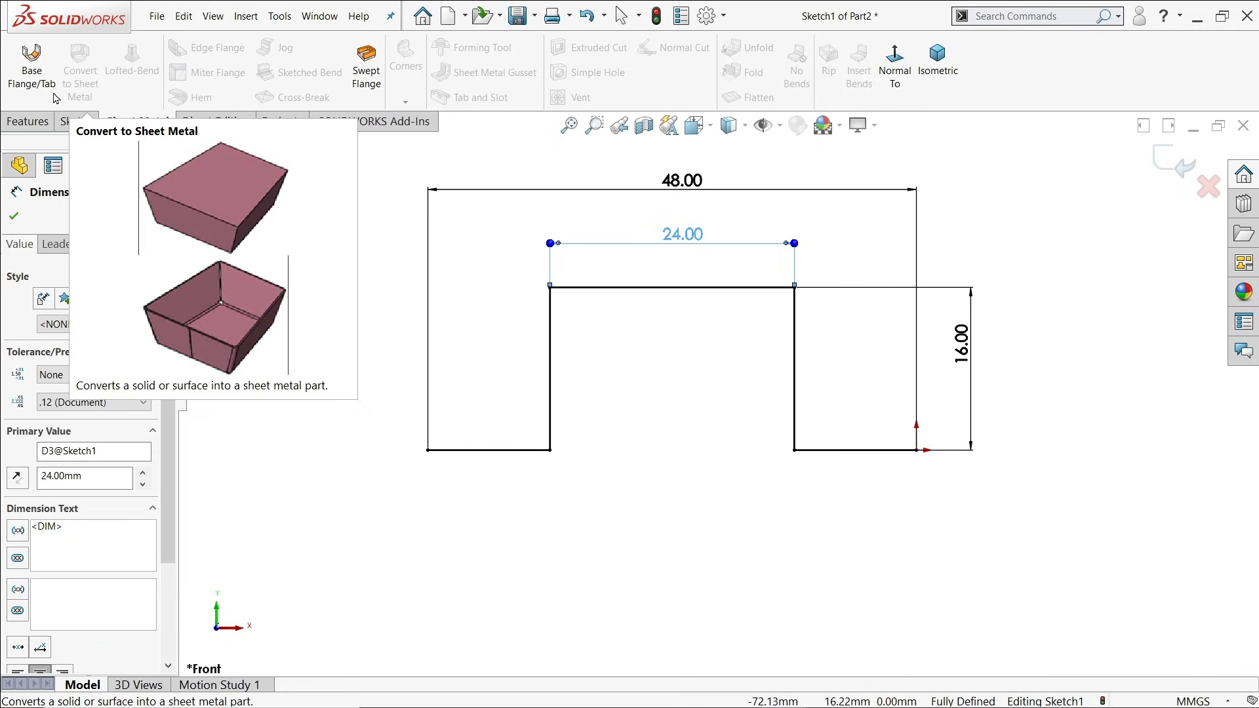
click(32, 72)
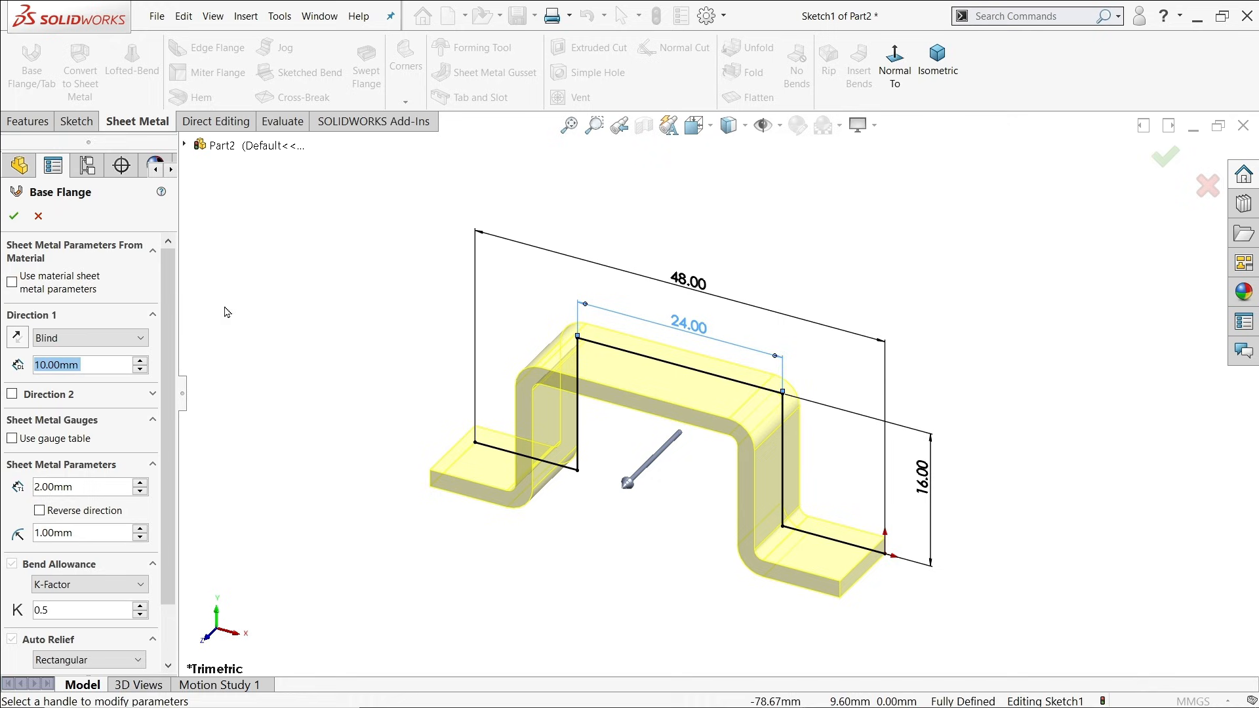
click(18, 340)
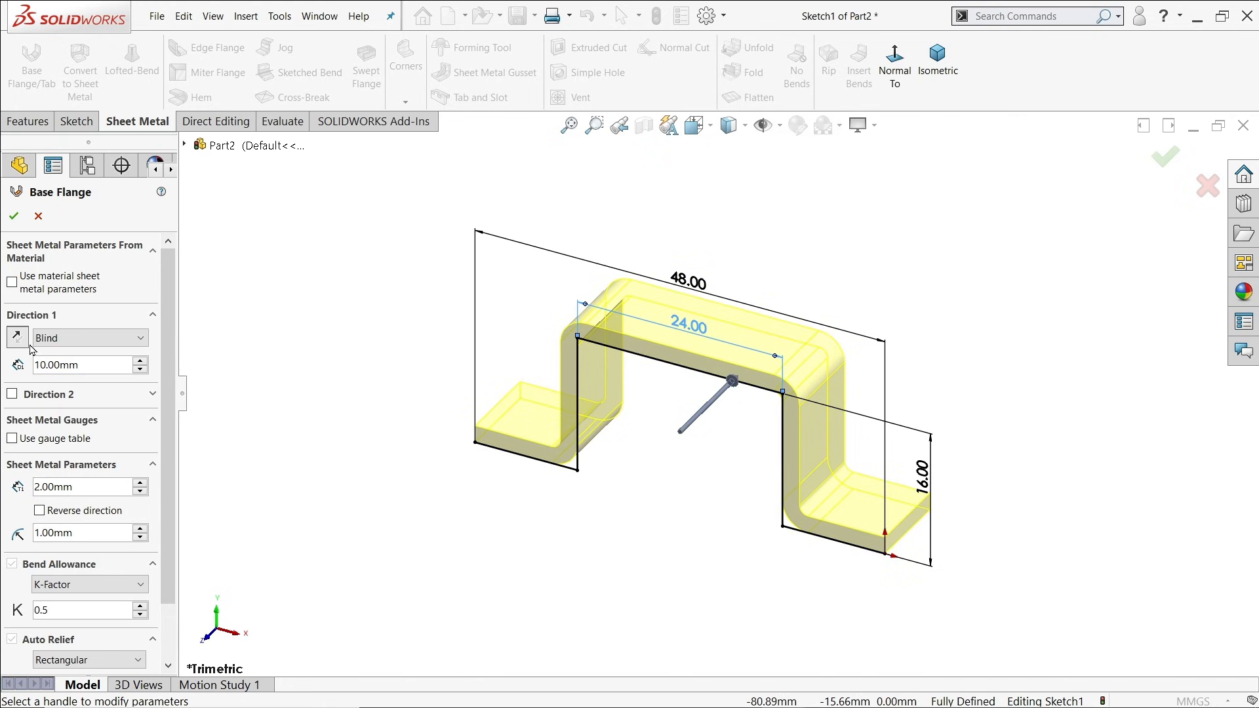
scroll(682, 472, down, 4)
middle_drag(720, 396, 744, 342)
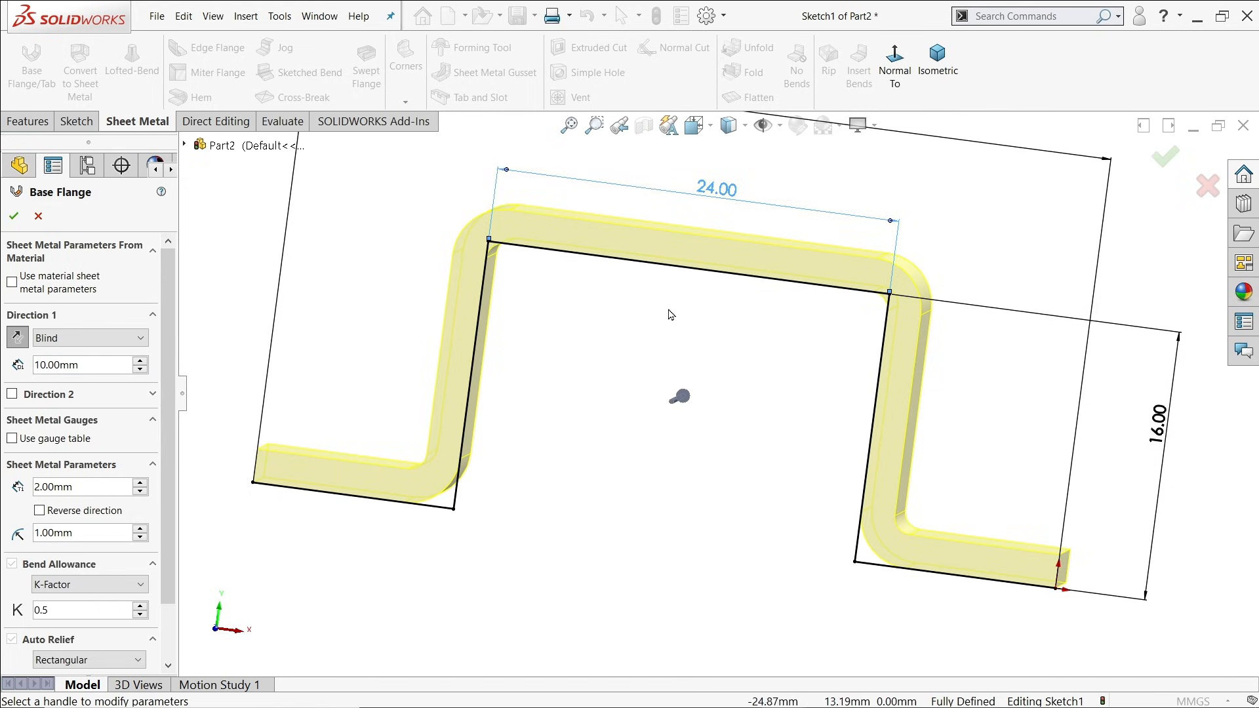
drag(75, 487, 31, 482)
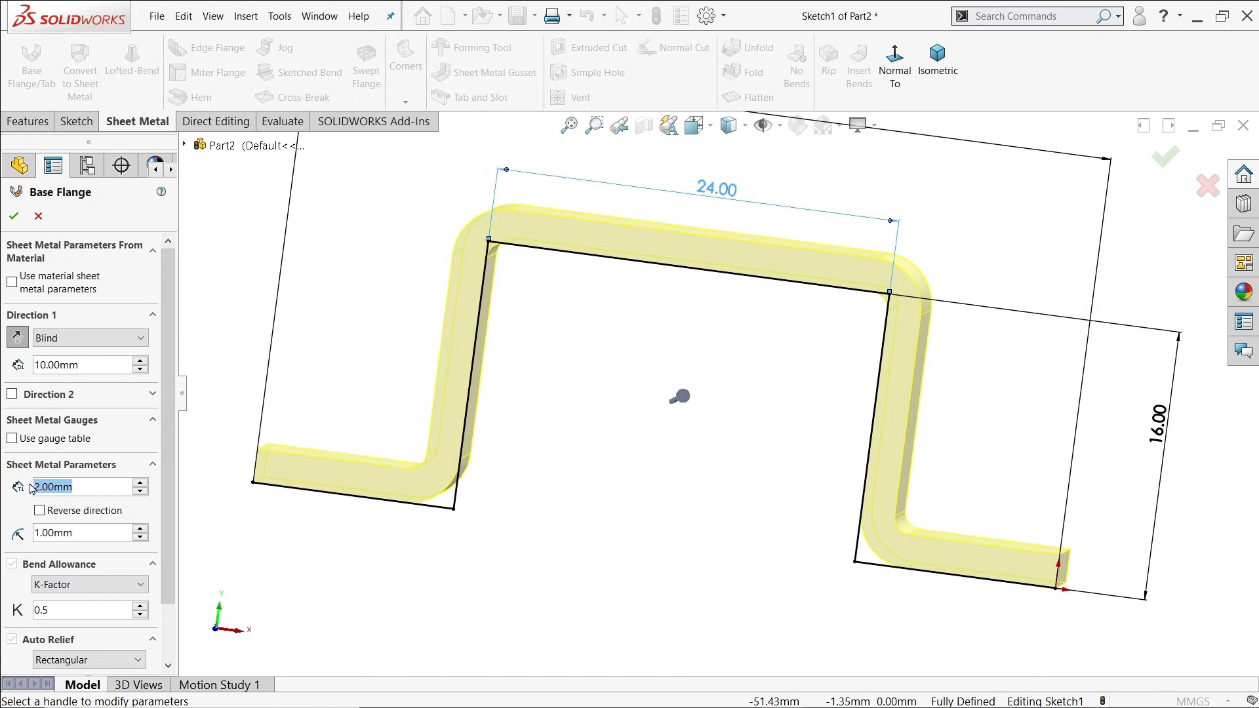
drag(80, 532, 29, 531)
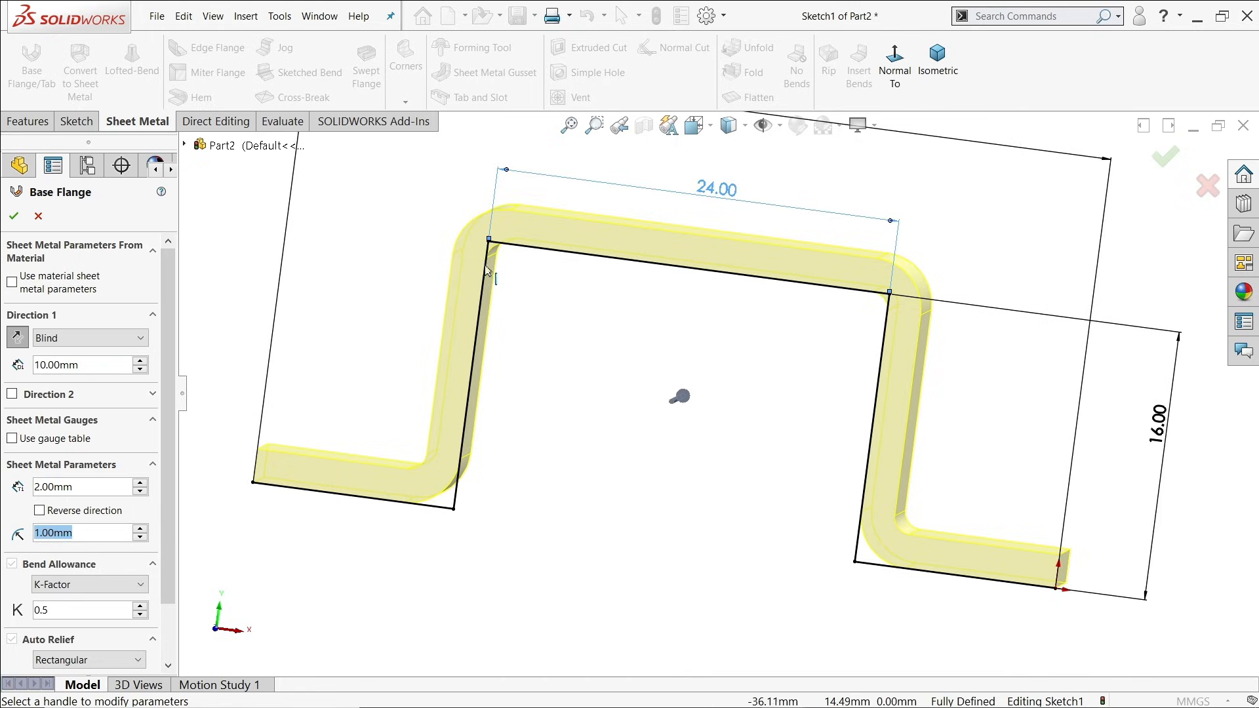
click(14, 216)
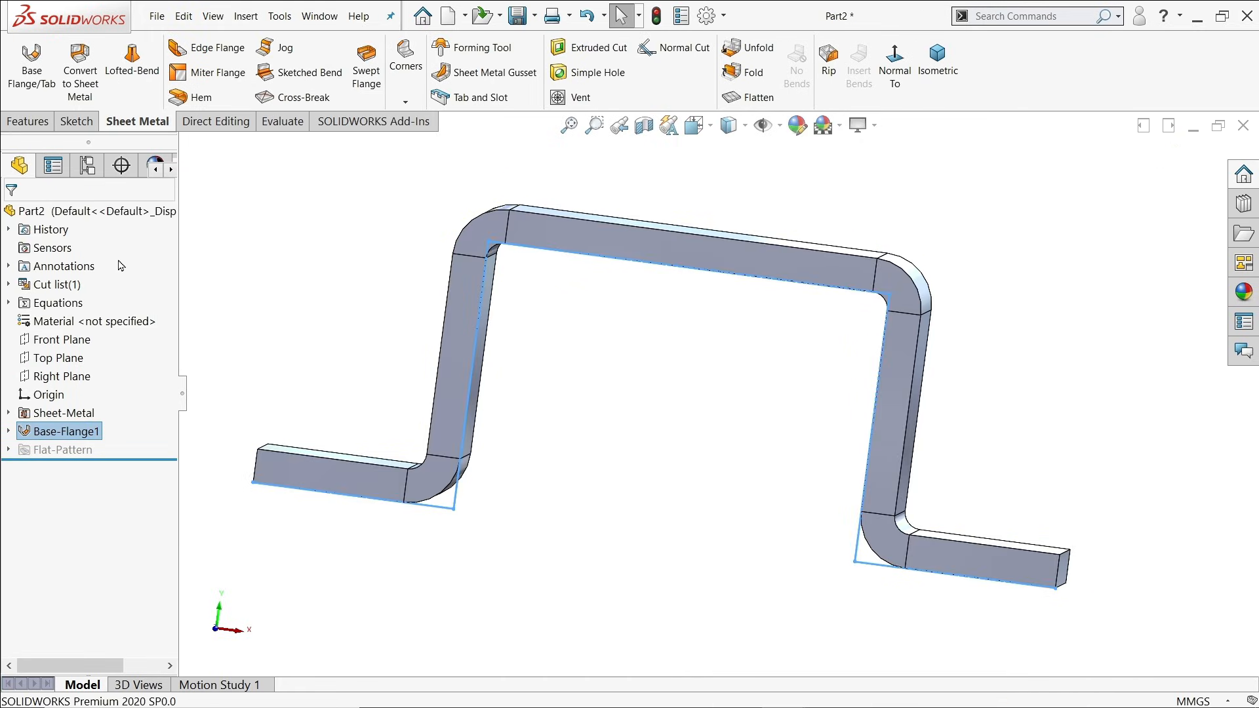
Step: Edit the base flange and set its blind depth to 35 mm
middle_drag(463, 365, 405, 407)
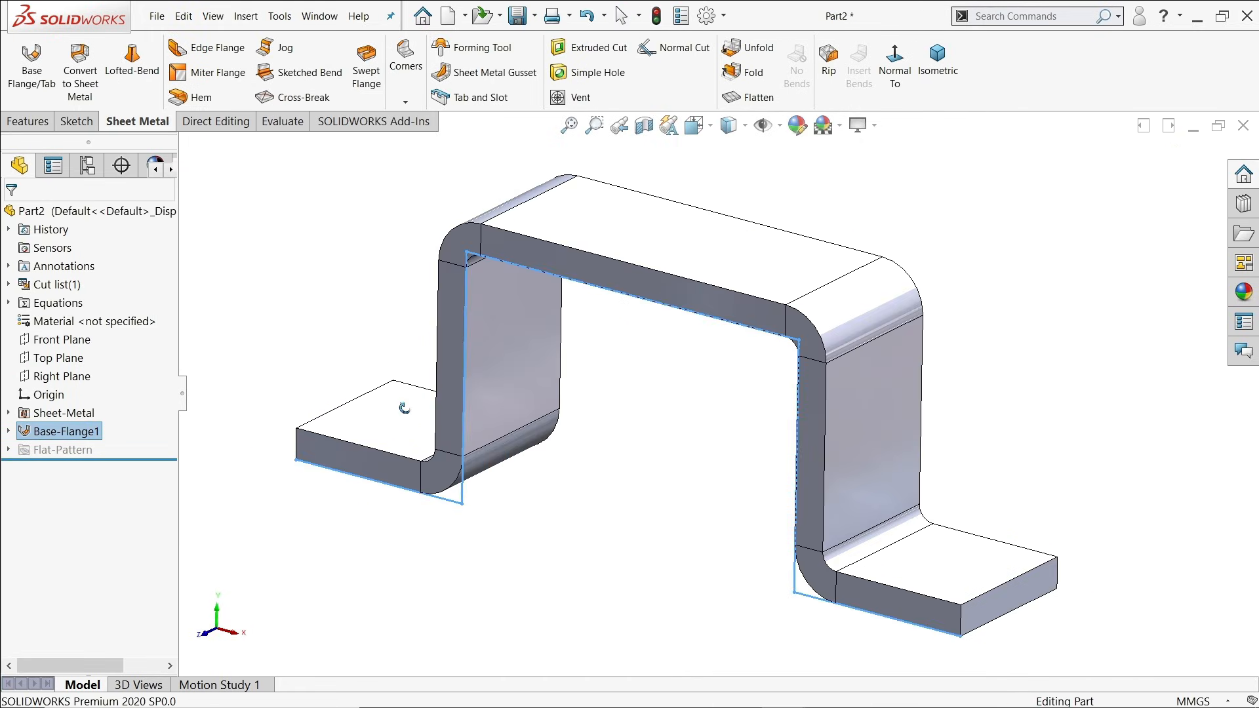
click(28, 433)
click(37, 390)
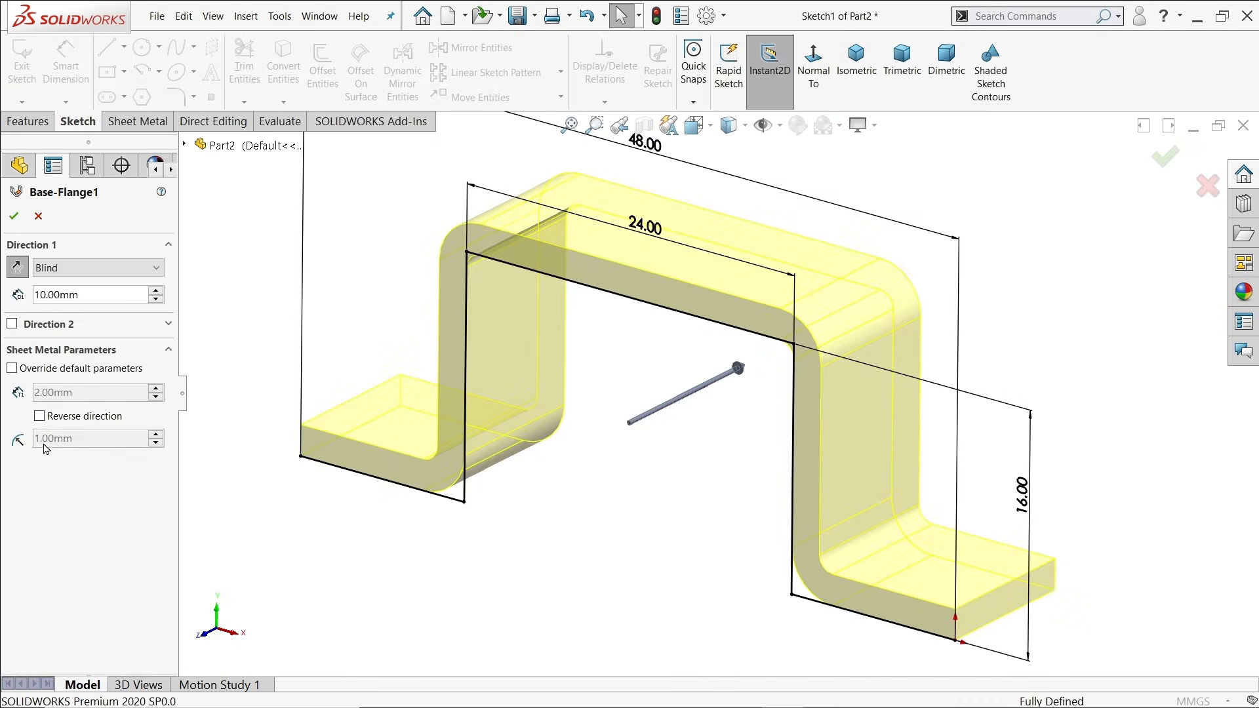
drag(77, 293, 27, 293)
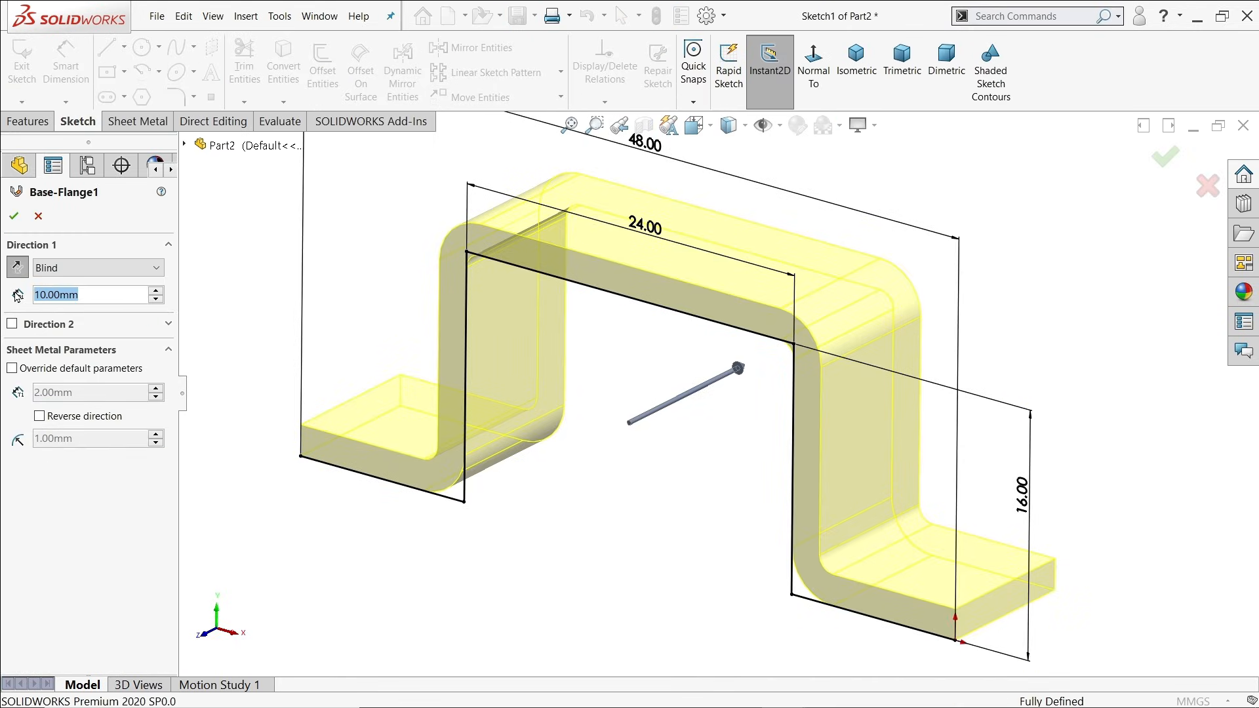
text(35)
key(Return)
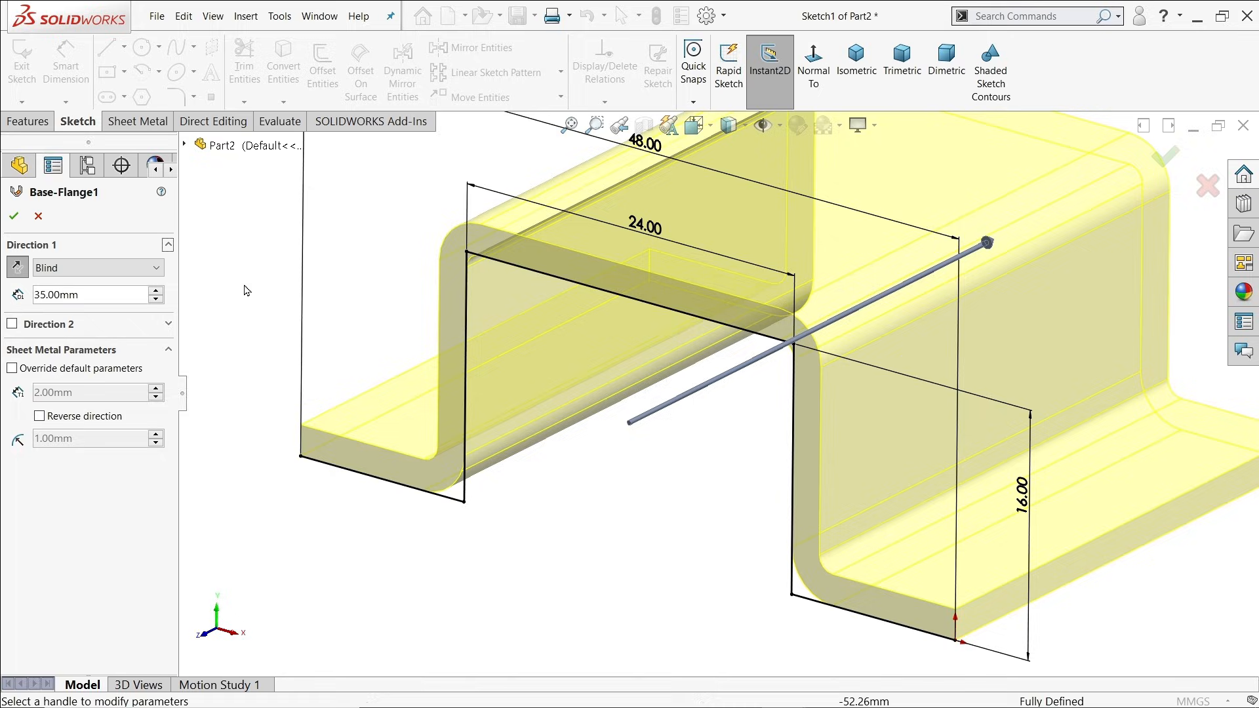
click(14, 217)
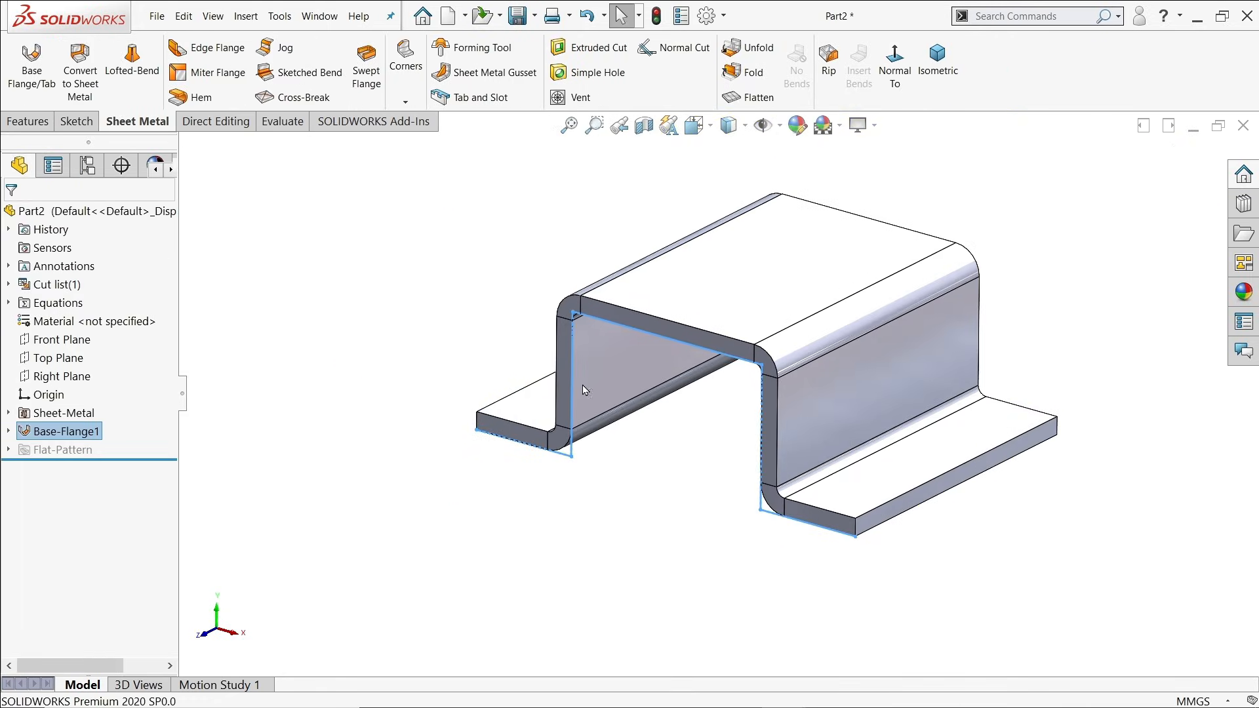
Step: Sketch a corner rectangle about 11 mm deep on the bracket's top face, spanning both outer side walls and ending on the front edge
click(751, 314)
click(867, 258)
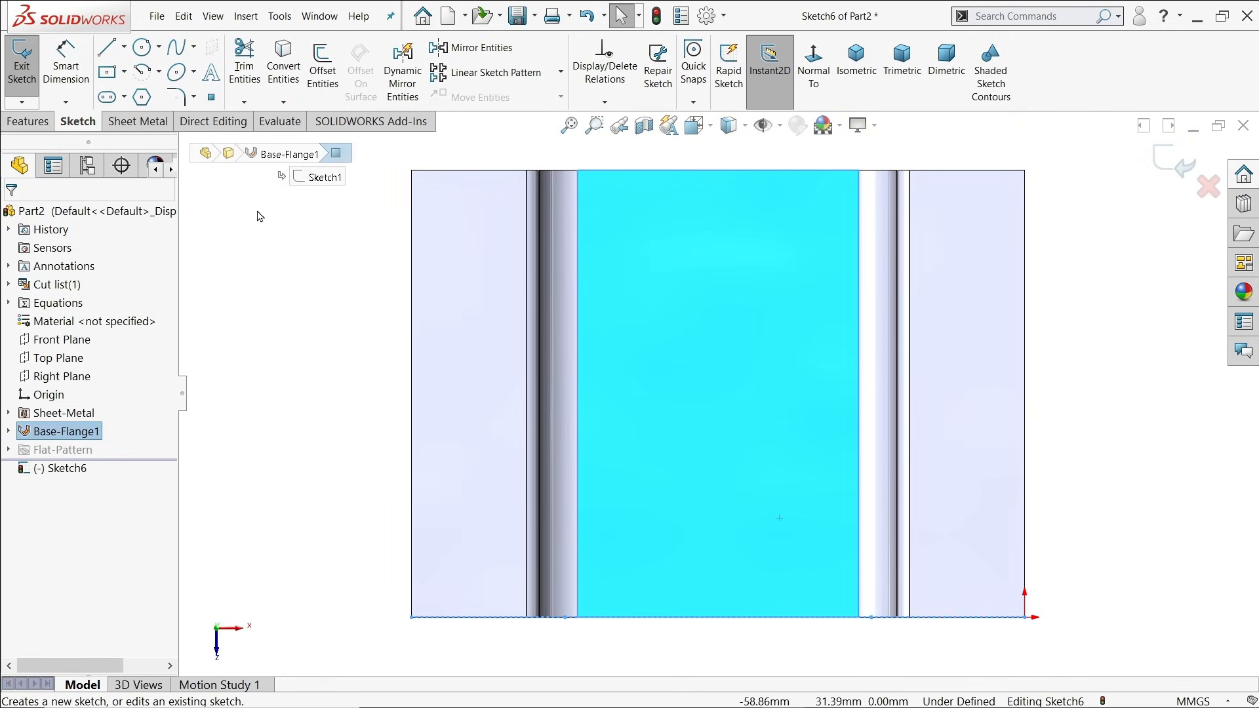
click(125, 72)
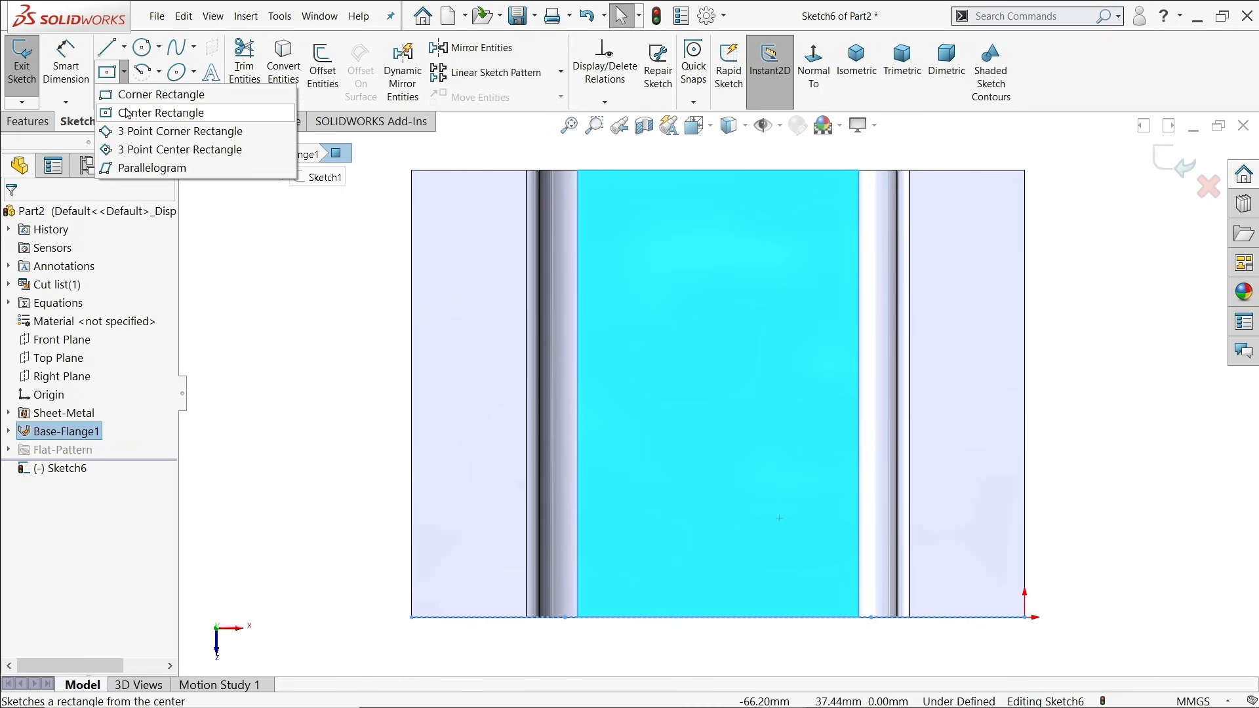
click(177, 92)
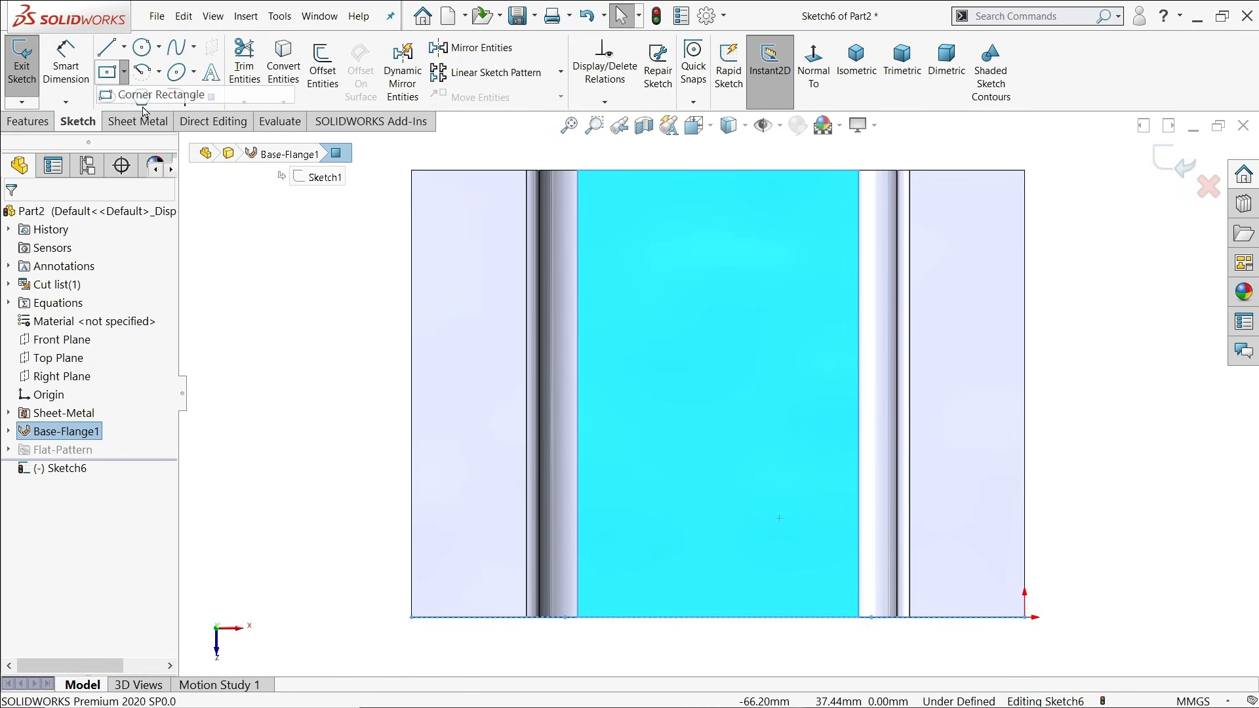
click(898, 480)
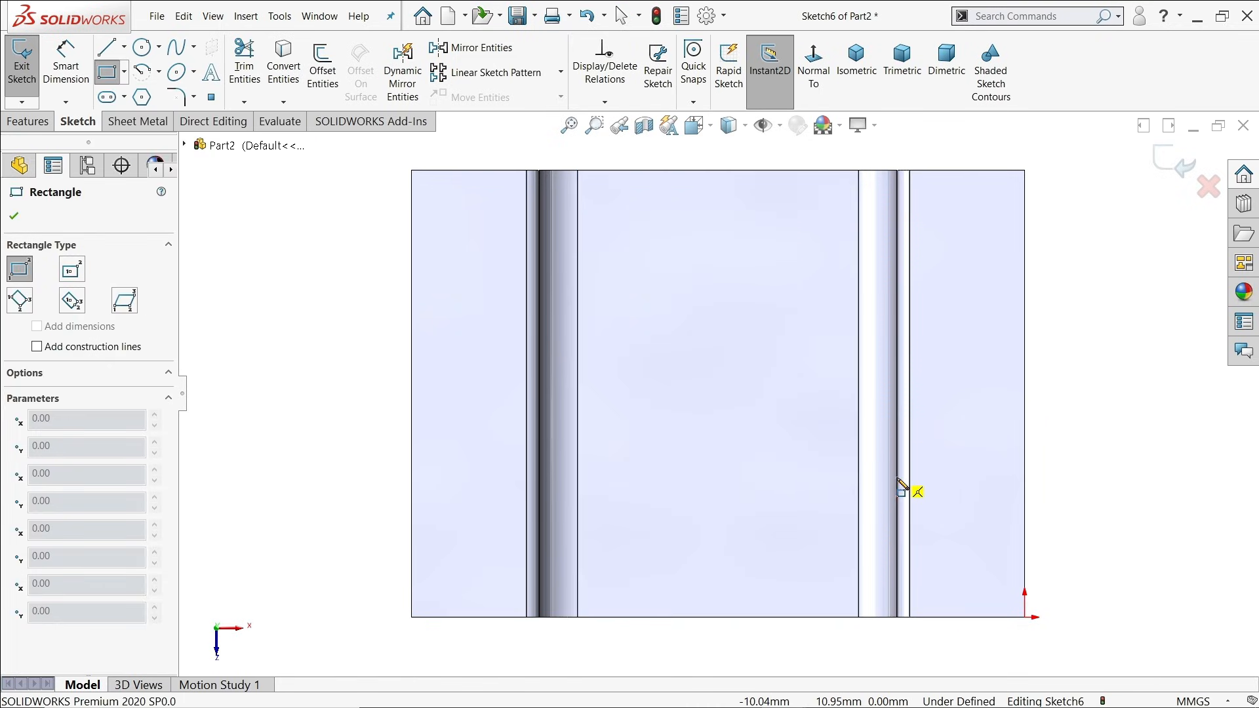
click(539, 617)
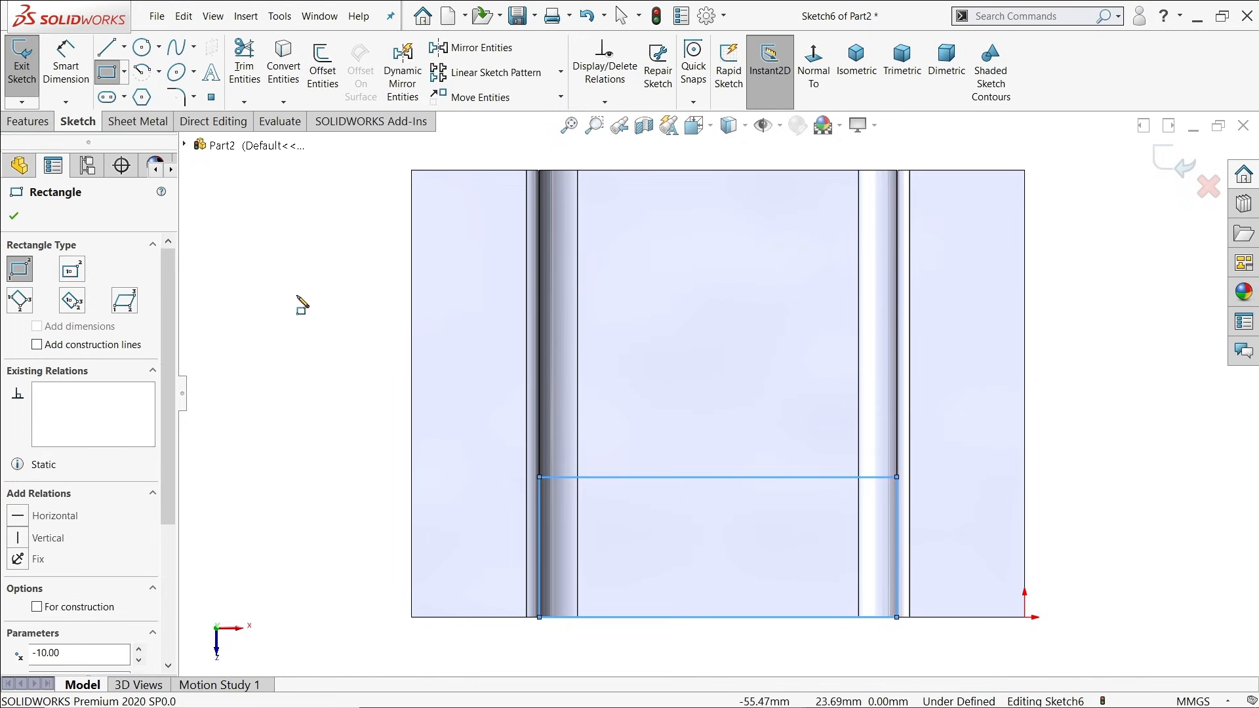
Step: Dimension the rectangle's side running back from the front edge as 14 mm
click(70, 91)
click(898, 534)
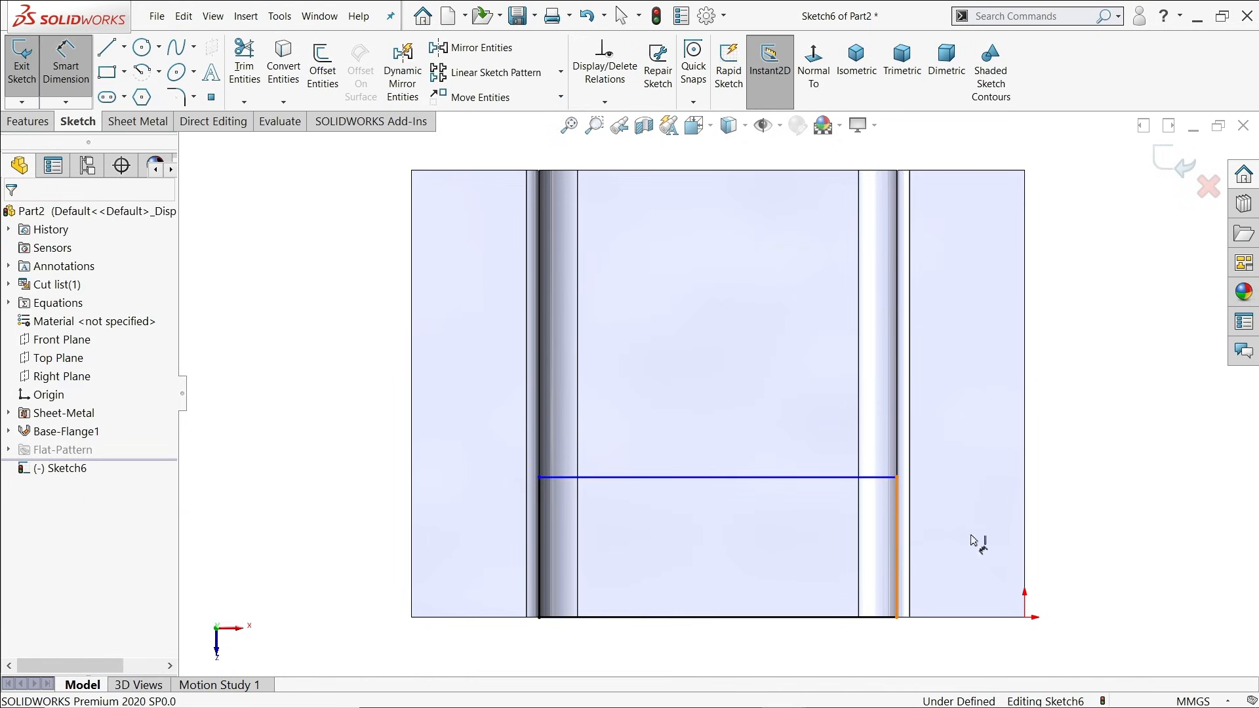
click(1130, 537)
text(14)
key(Return)
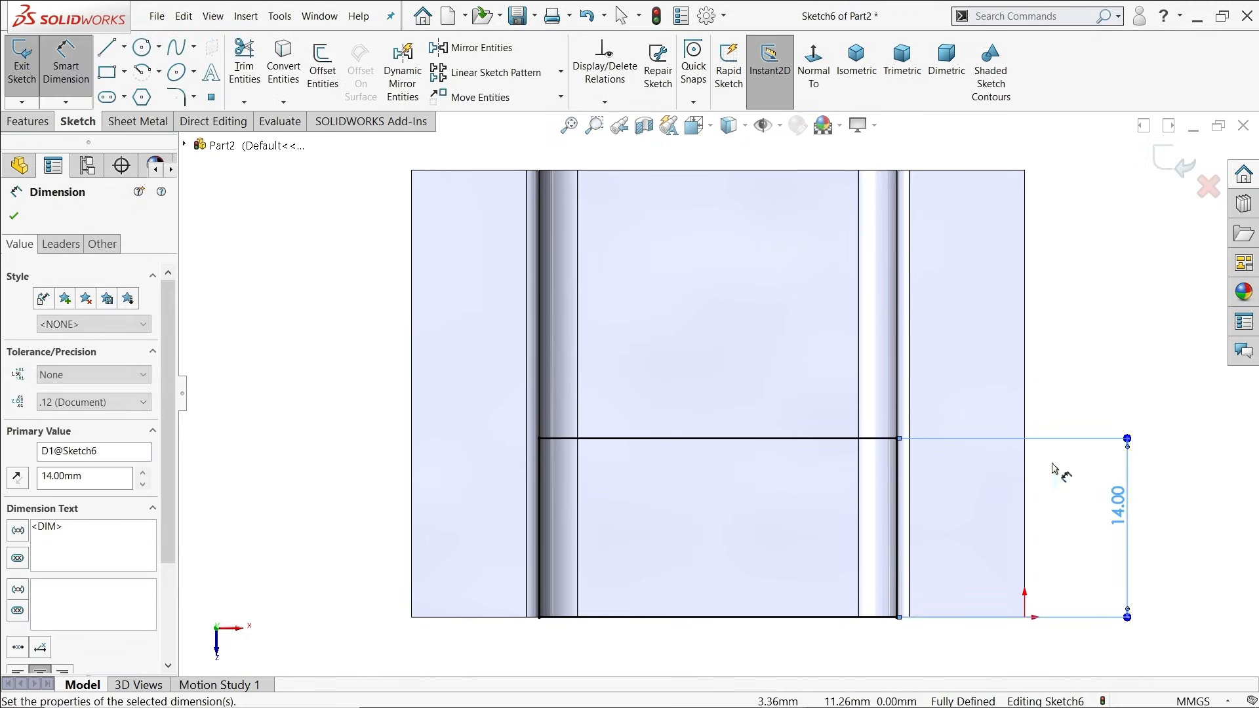
Step: Cut-extrude the rectangle 4 mm blind down through the bracket's top with Normal cut enabled
click(856, 59)
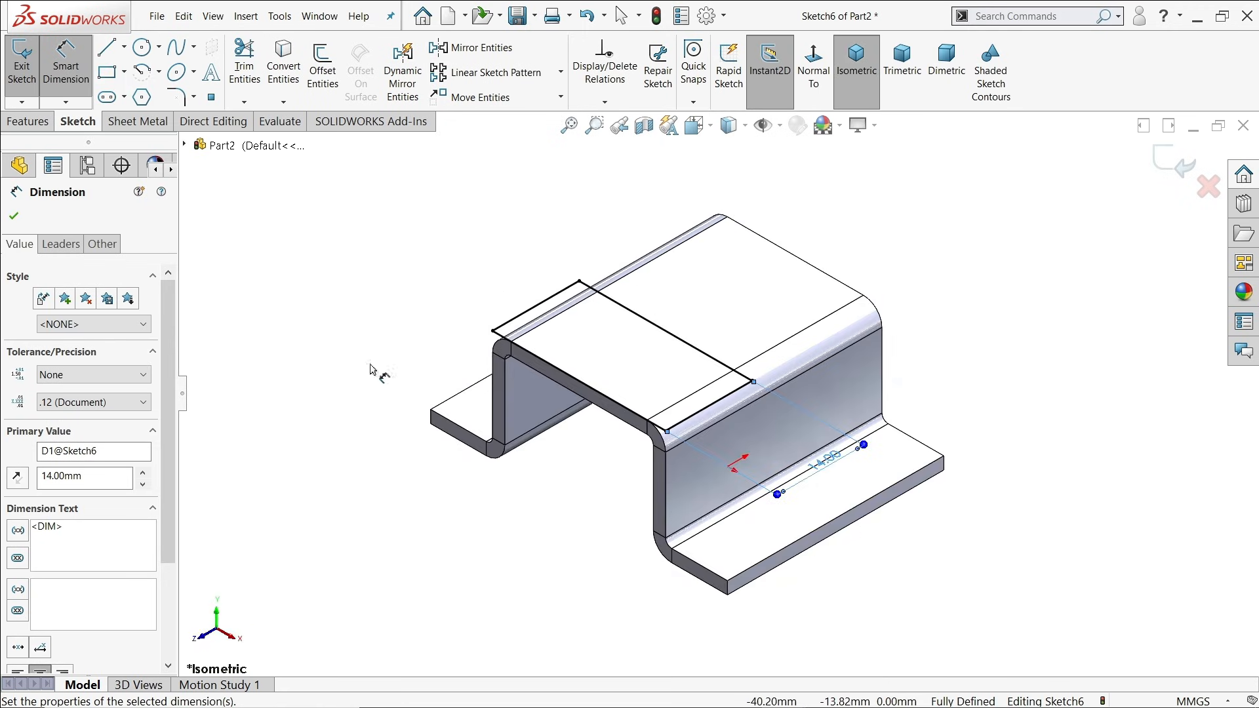
click(30, 122)
click(250, 66)
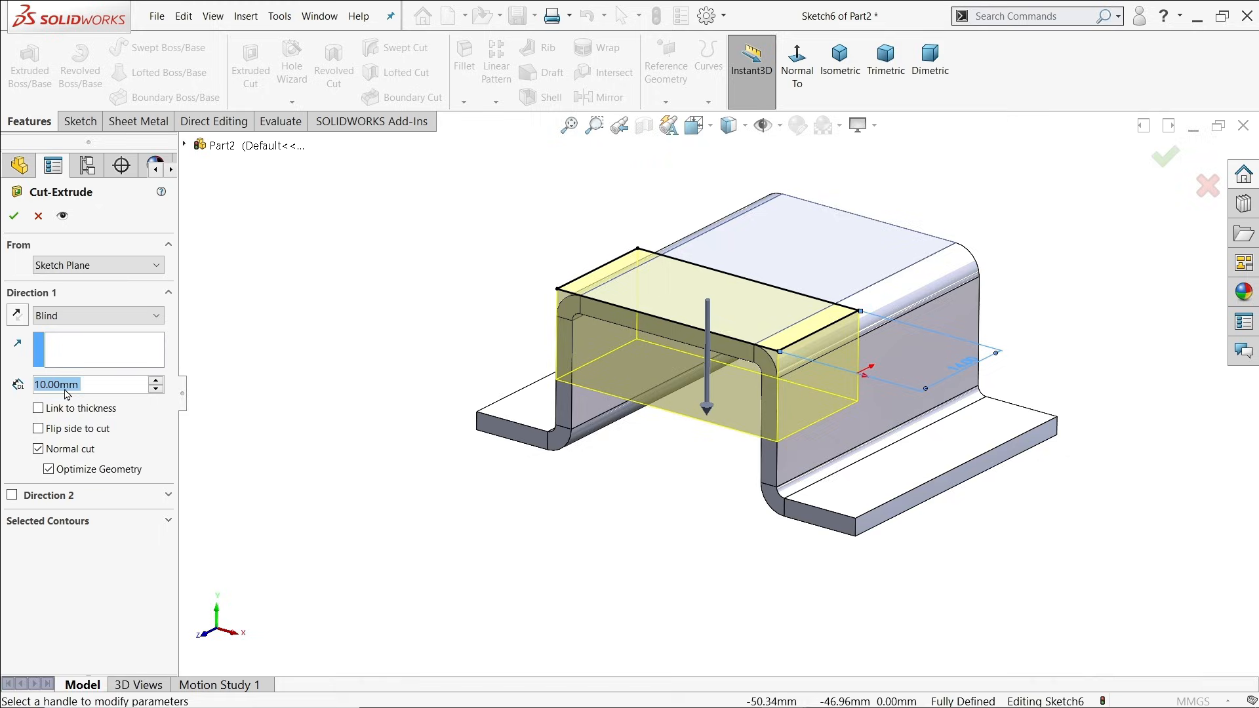
text(4)
key(Return)
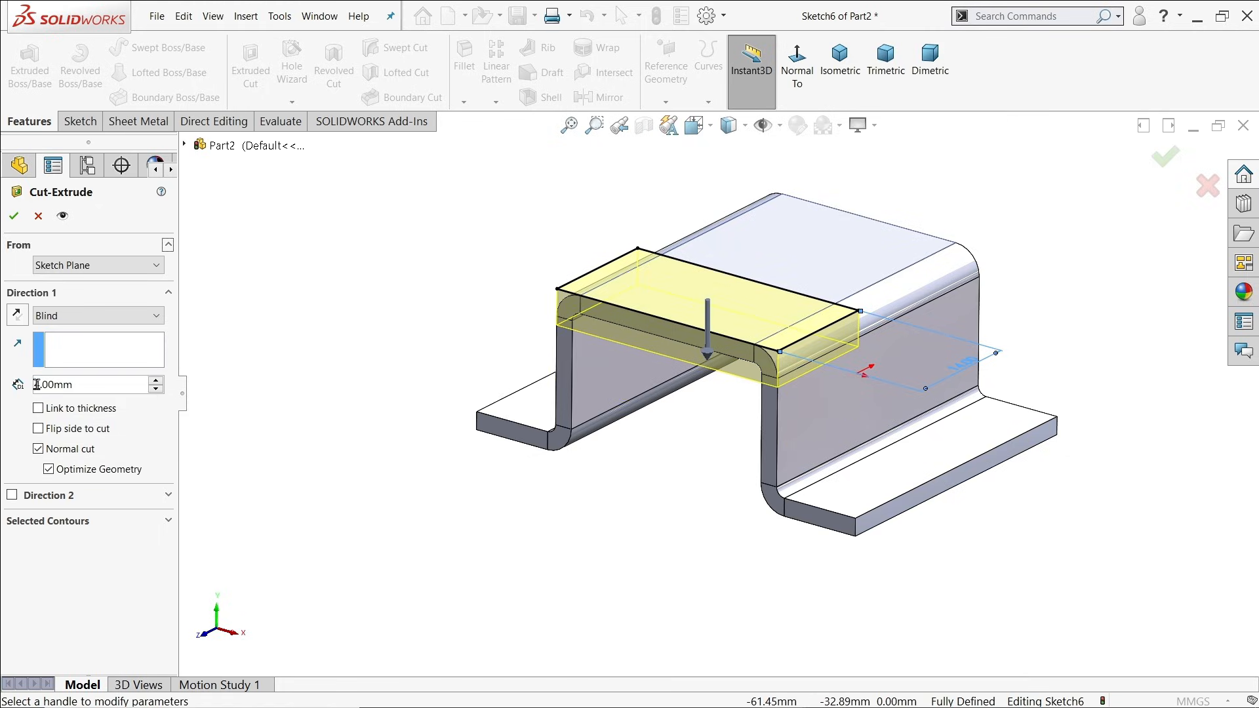
click(17, 223)
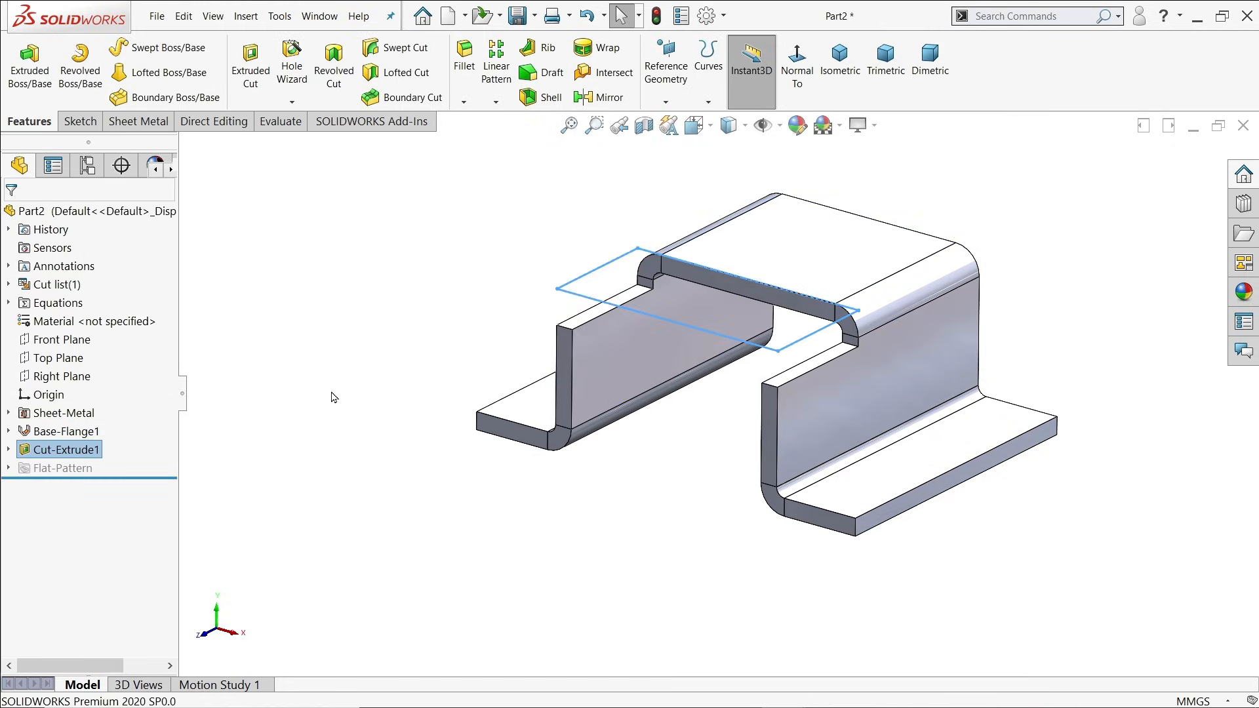
Step: Start a Hole Wizard hole on the bracket's remaining top face, using the plain Hole type with Drill sizes
middle_drag(365, 393, 668, 525)
click(420, 355)
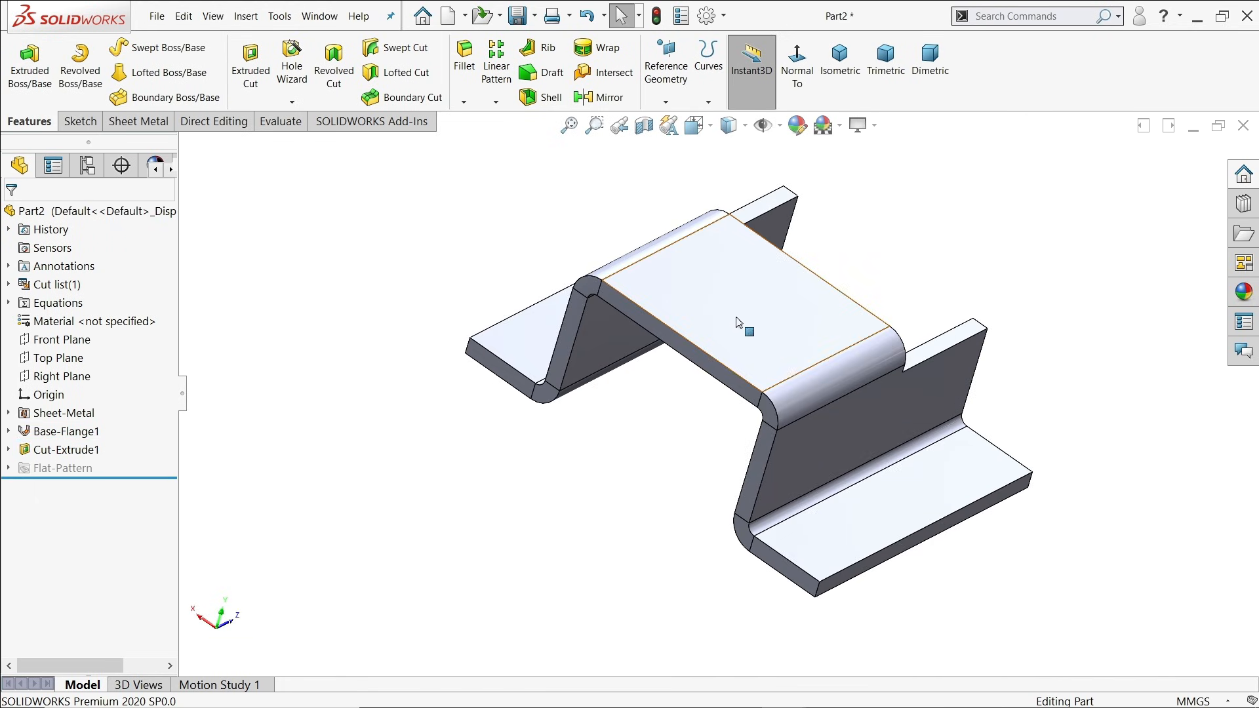
click(750, 301)
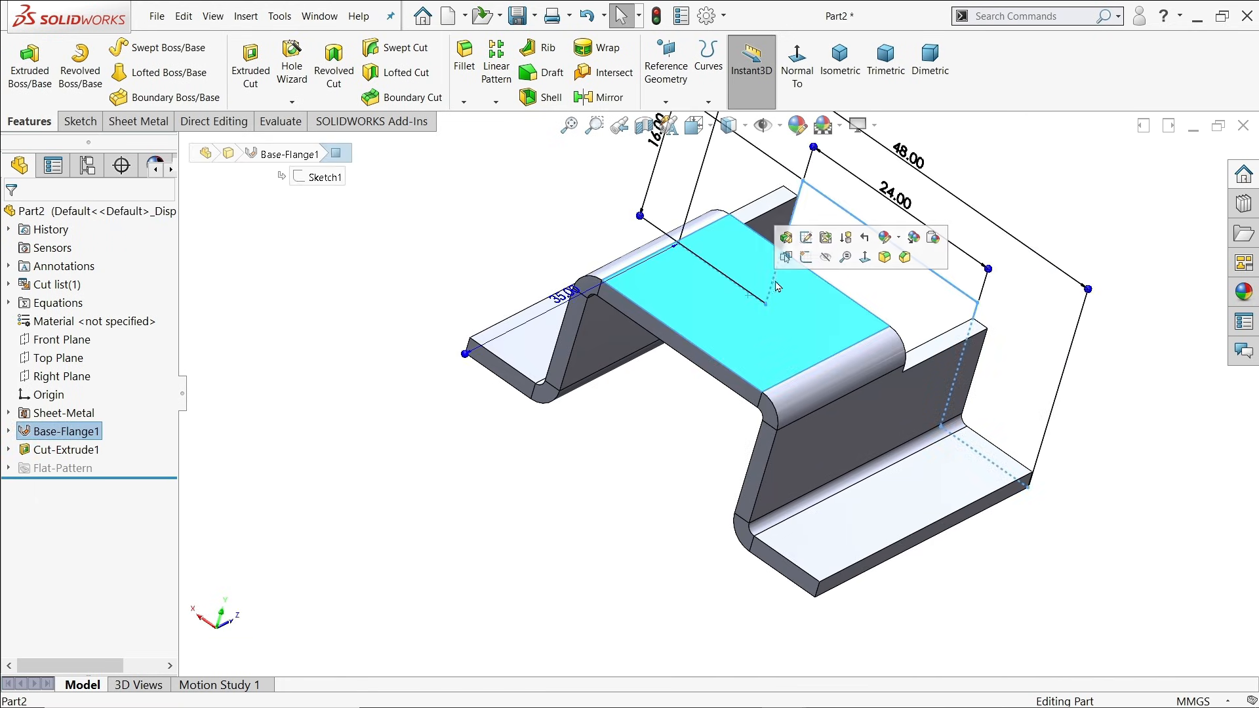
click(292, 72)
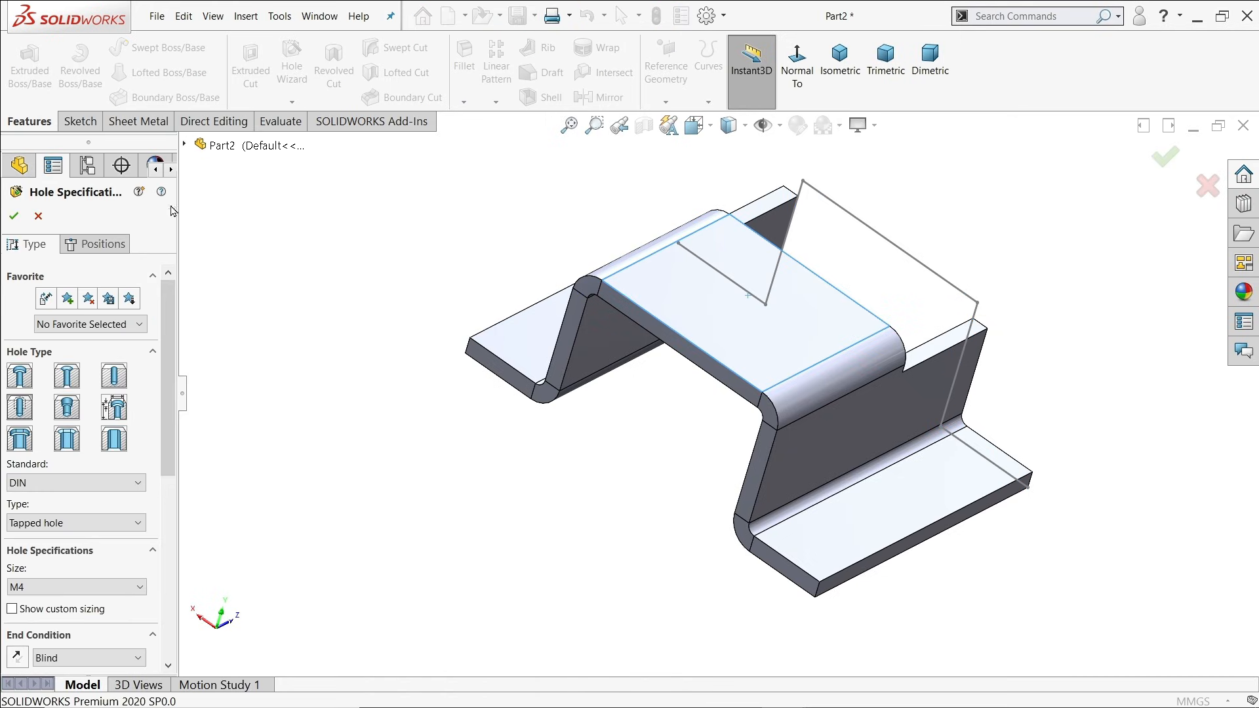
click(114, 382)
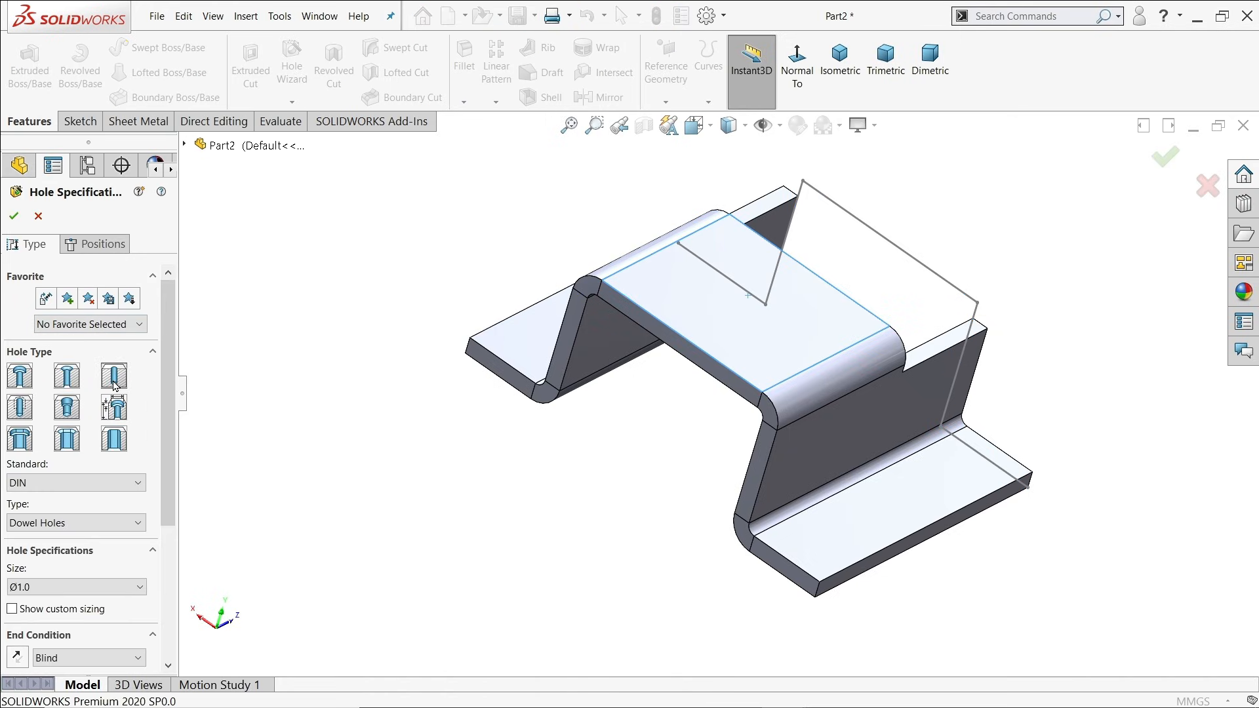
click(48, 524)
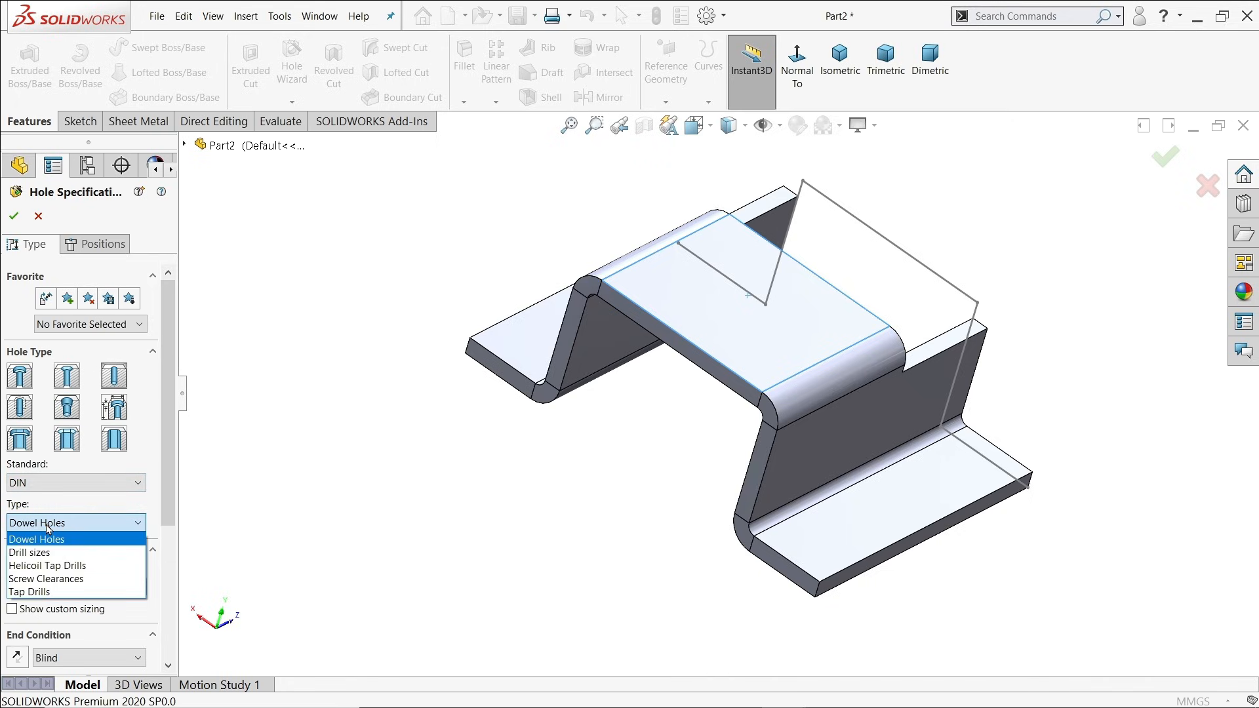
click(49, 554)
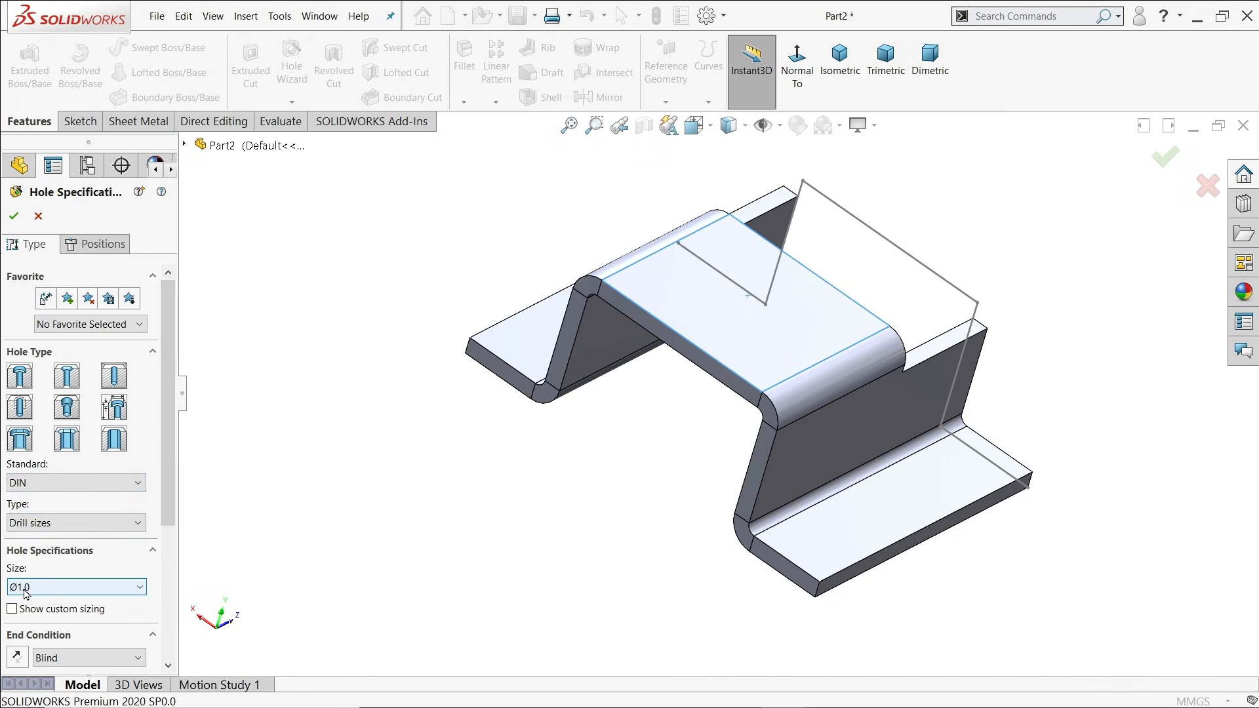
Step: Set the drilled hole's size to Ø4.0
click(27, 587)
scroll(23, 538, down, 3)
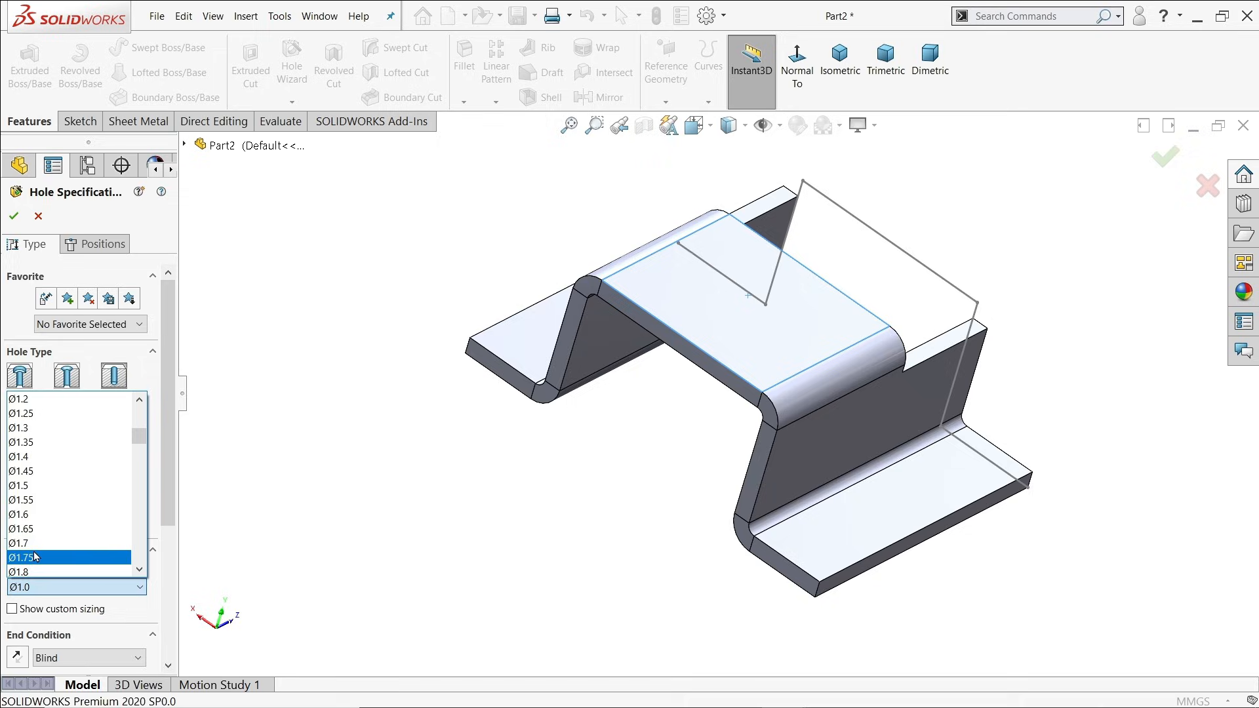
scroll(27, 531, down, 4)
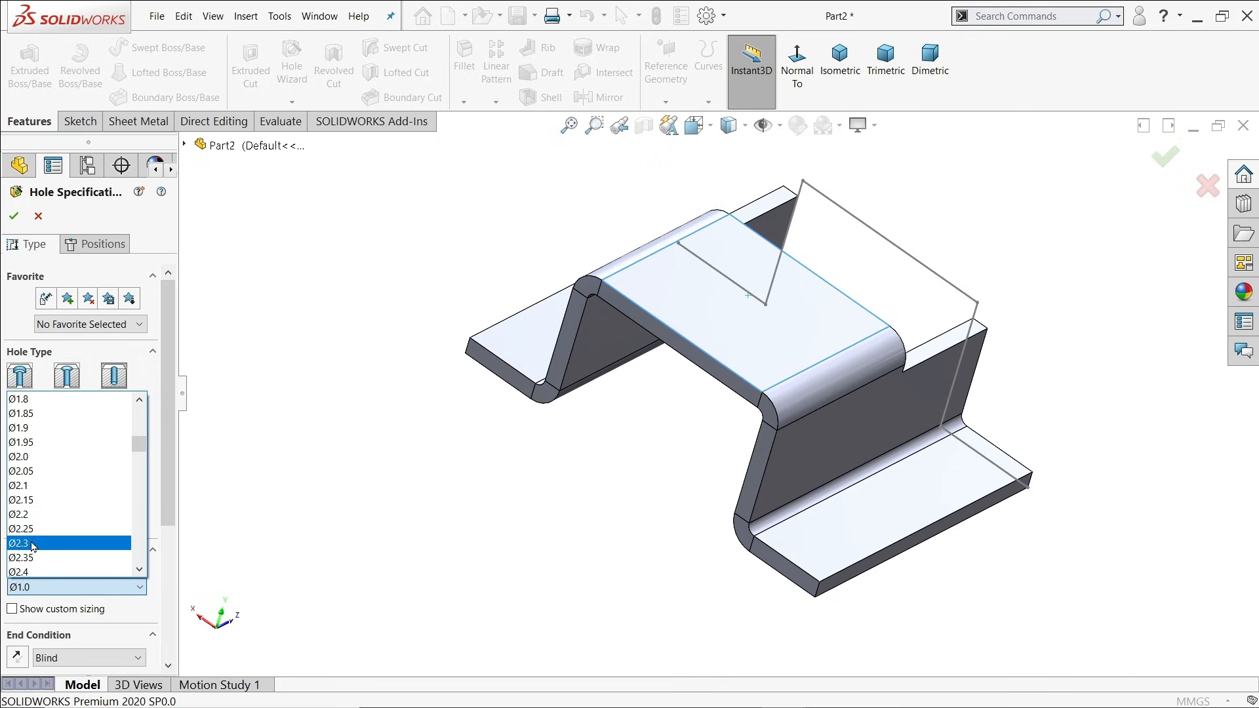
scroll(32, 551, down, 5)
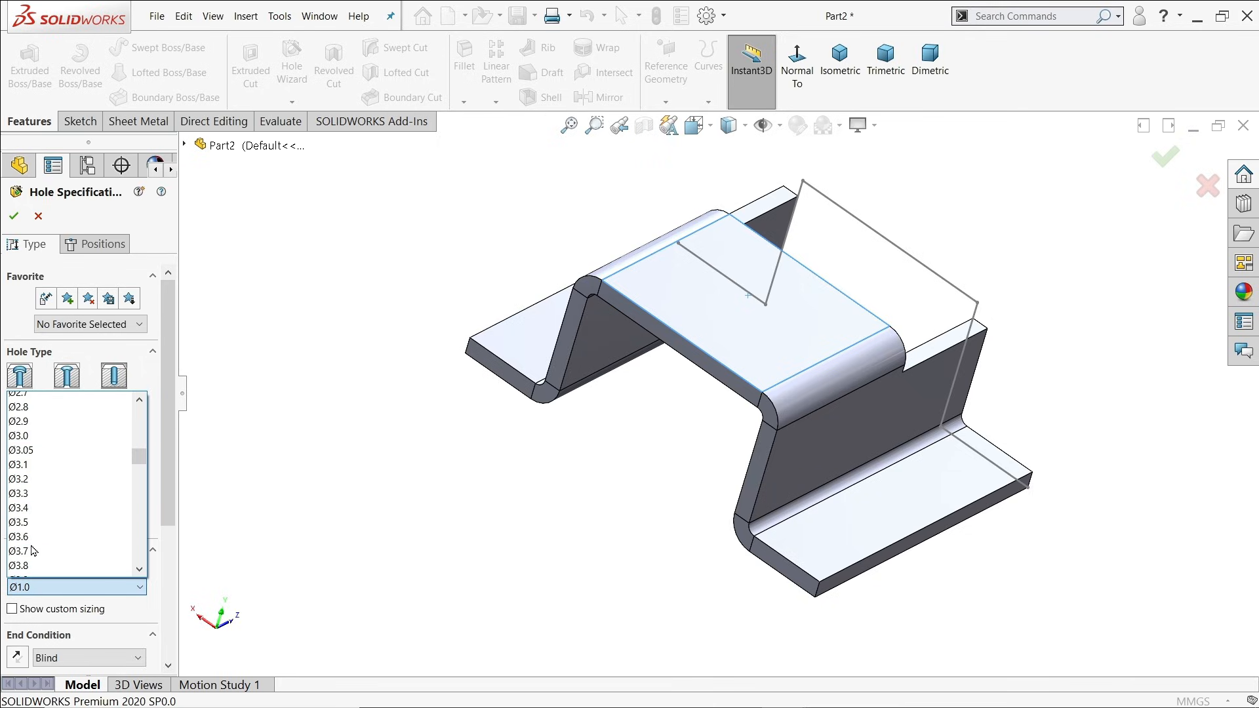
click(30, 544)
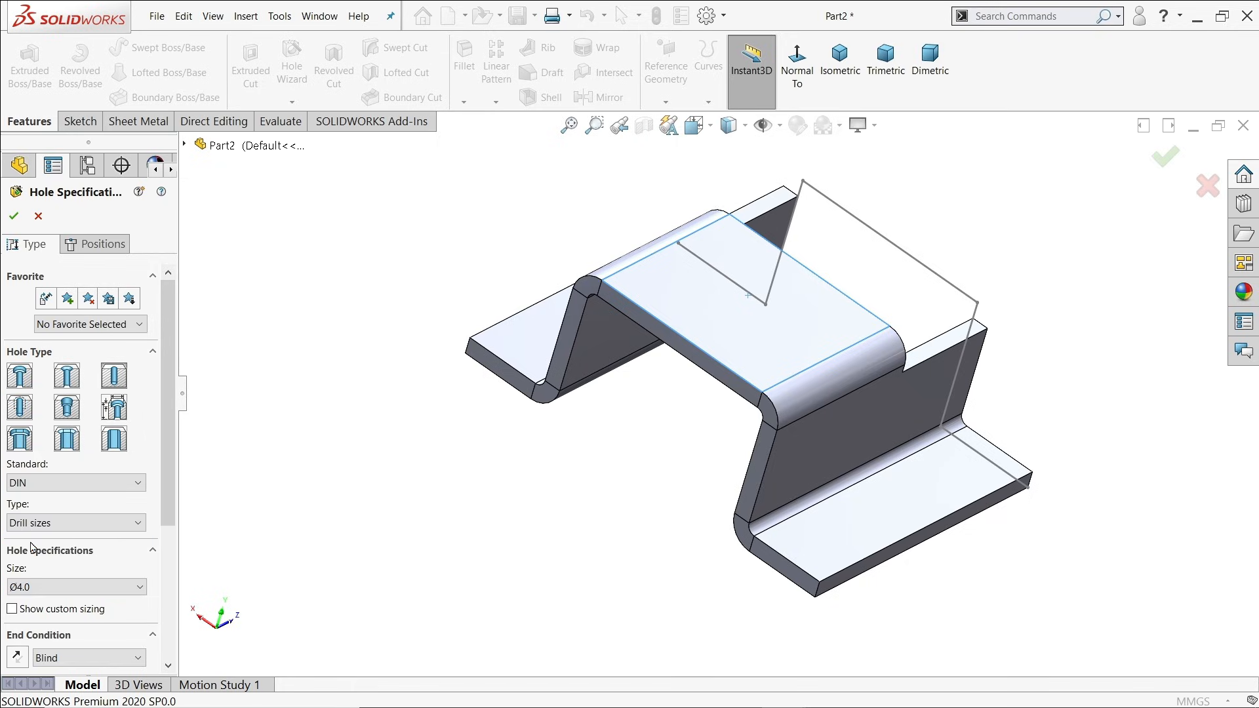
Step: Check the mounting bracket's hole dimensions in the drawing image and set the hole's end condition to Through All
key(alt+Tab)
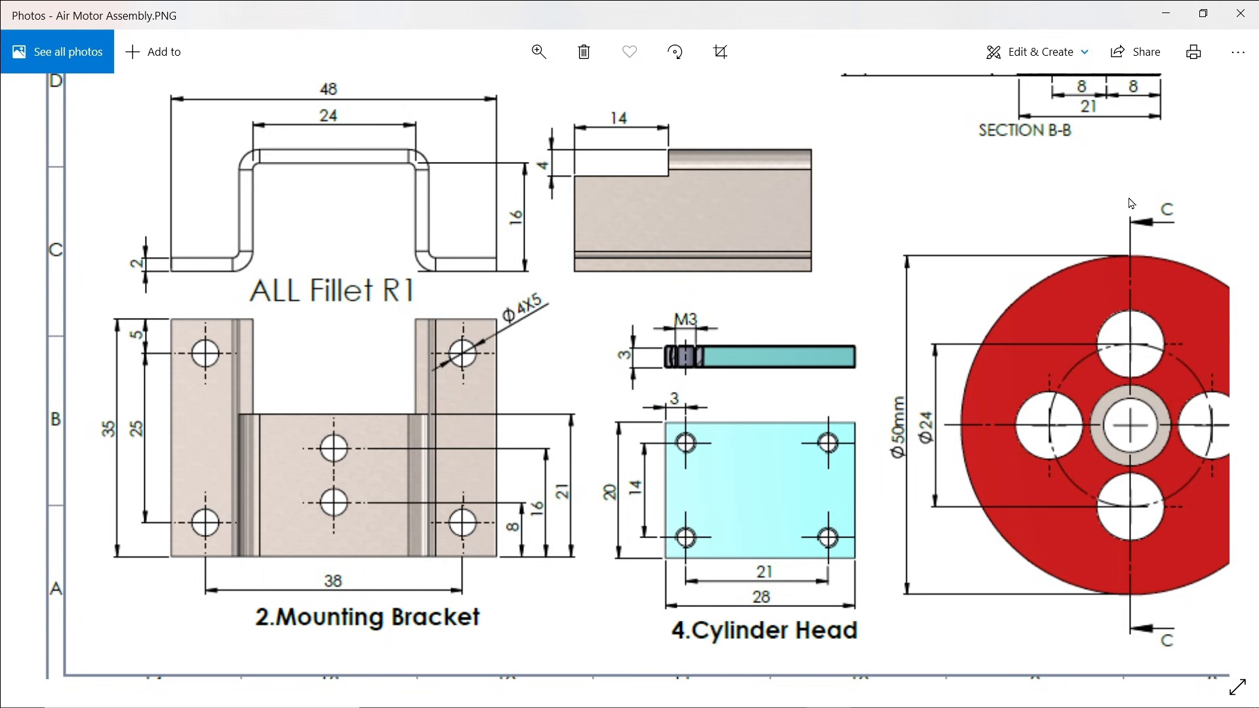
click(1165, 13)
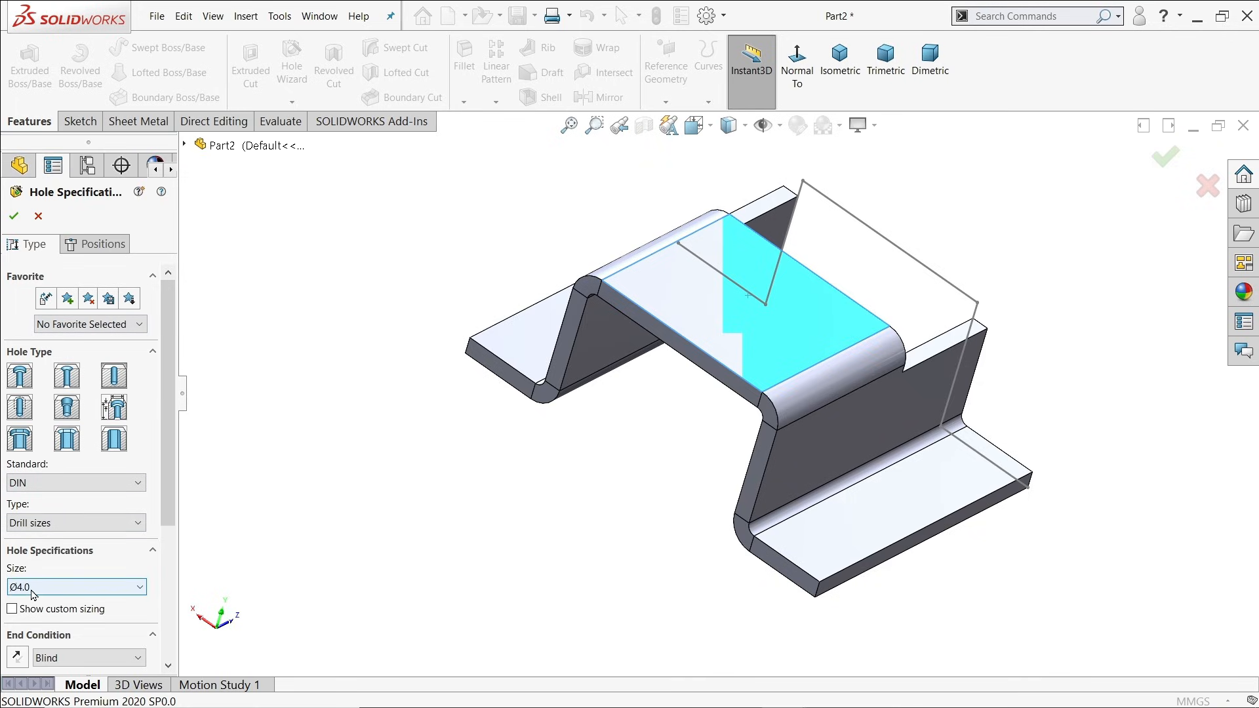
scroll(59, 570, down, 3)
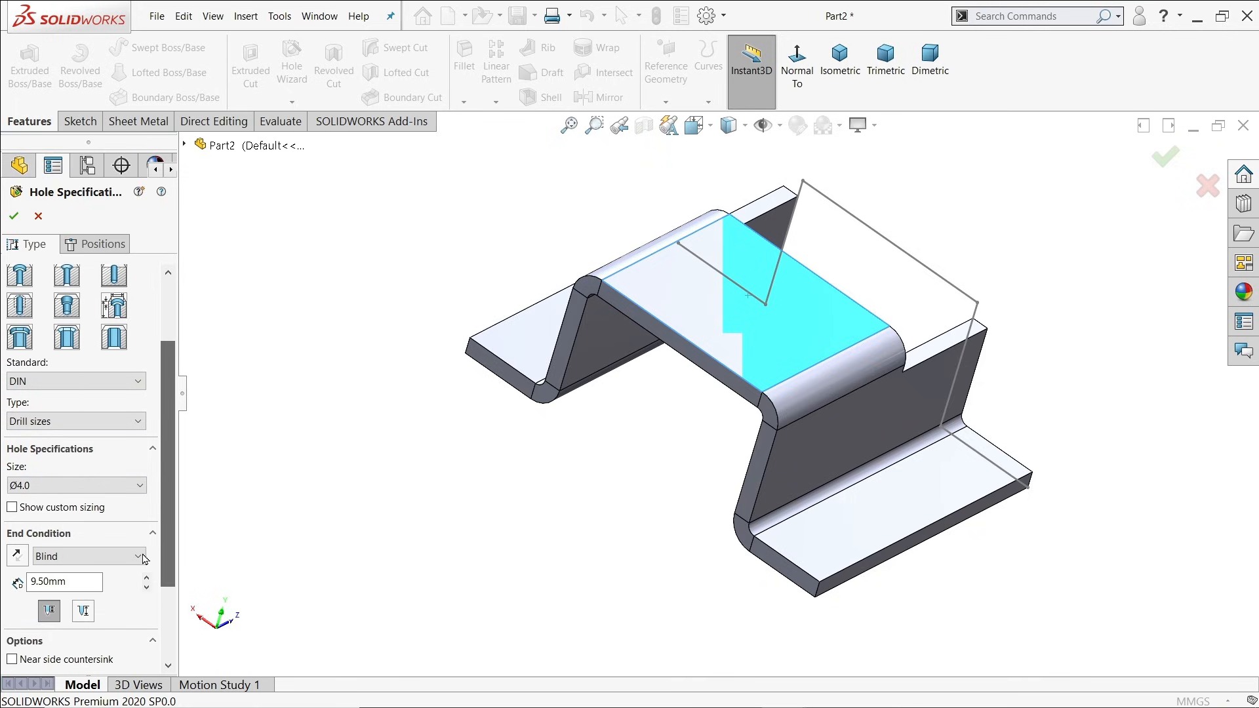
click(57, 558)
click(61, 581)
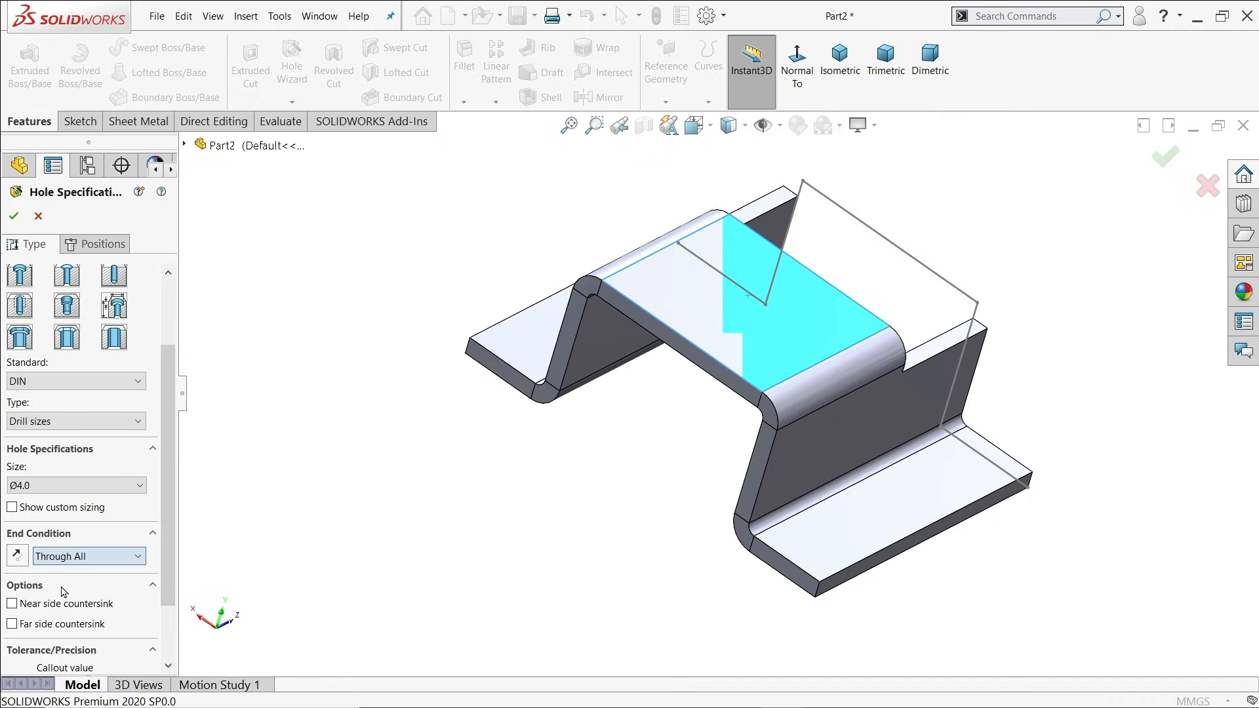
Step: Place six hole positions: two along the middle of the top face and two on each outer flange
click(104, 244)
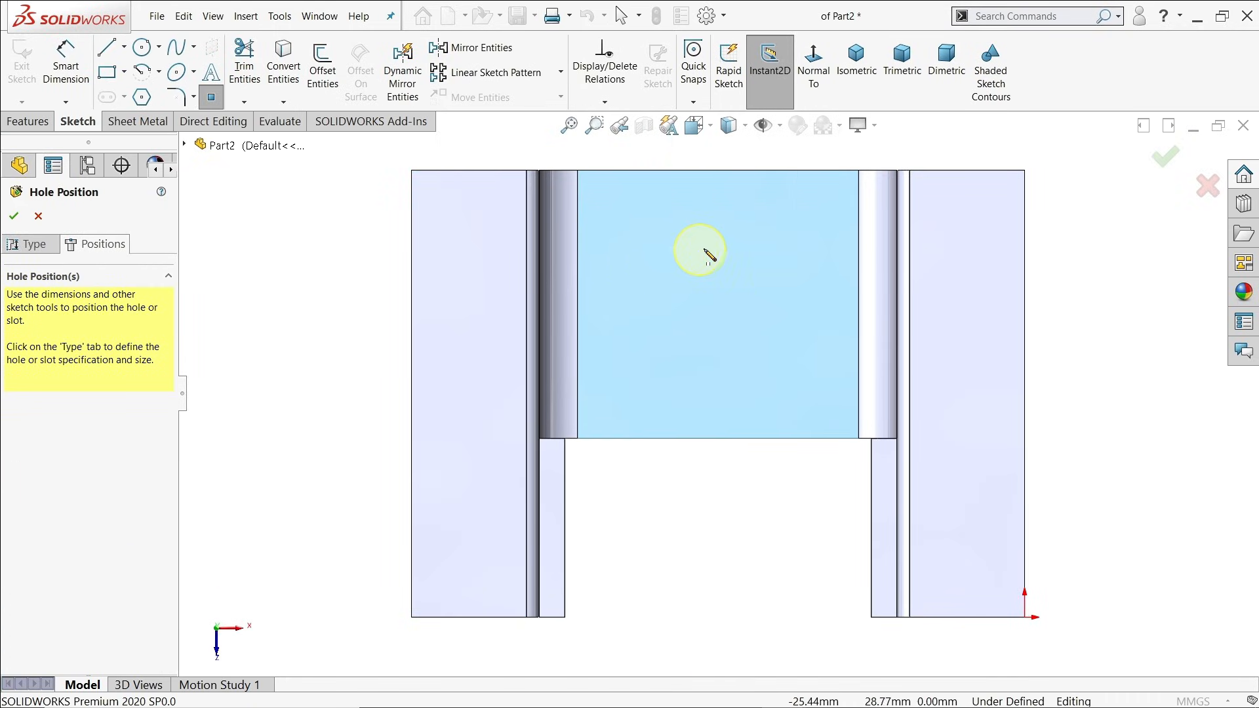
click(713, 234)
click(713, 343)
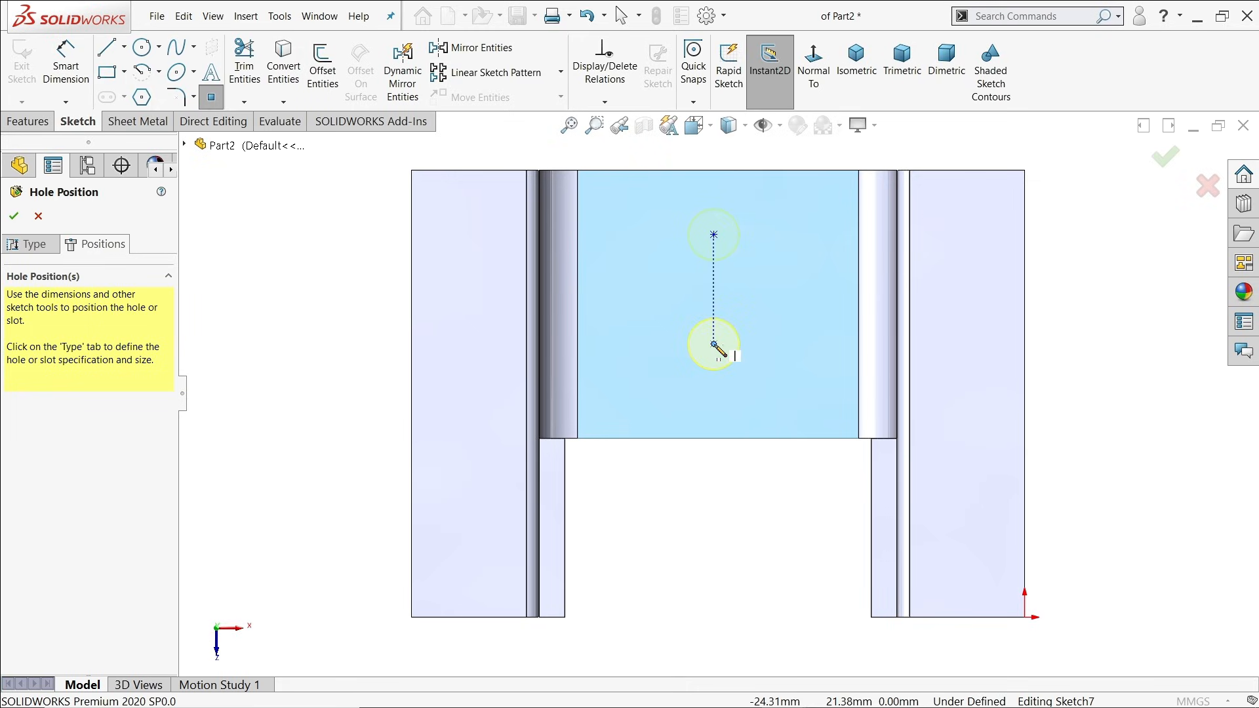
click(465, 244)
click(477, 563)
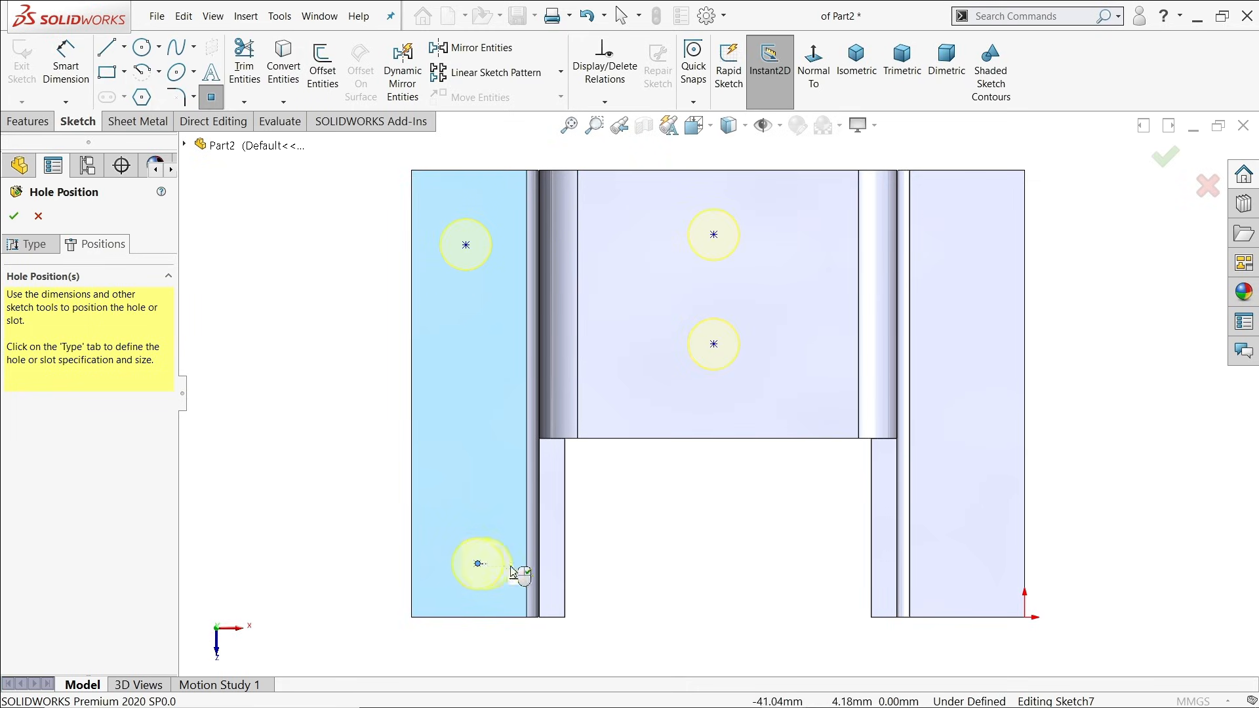
click(968, 552)
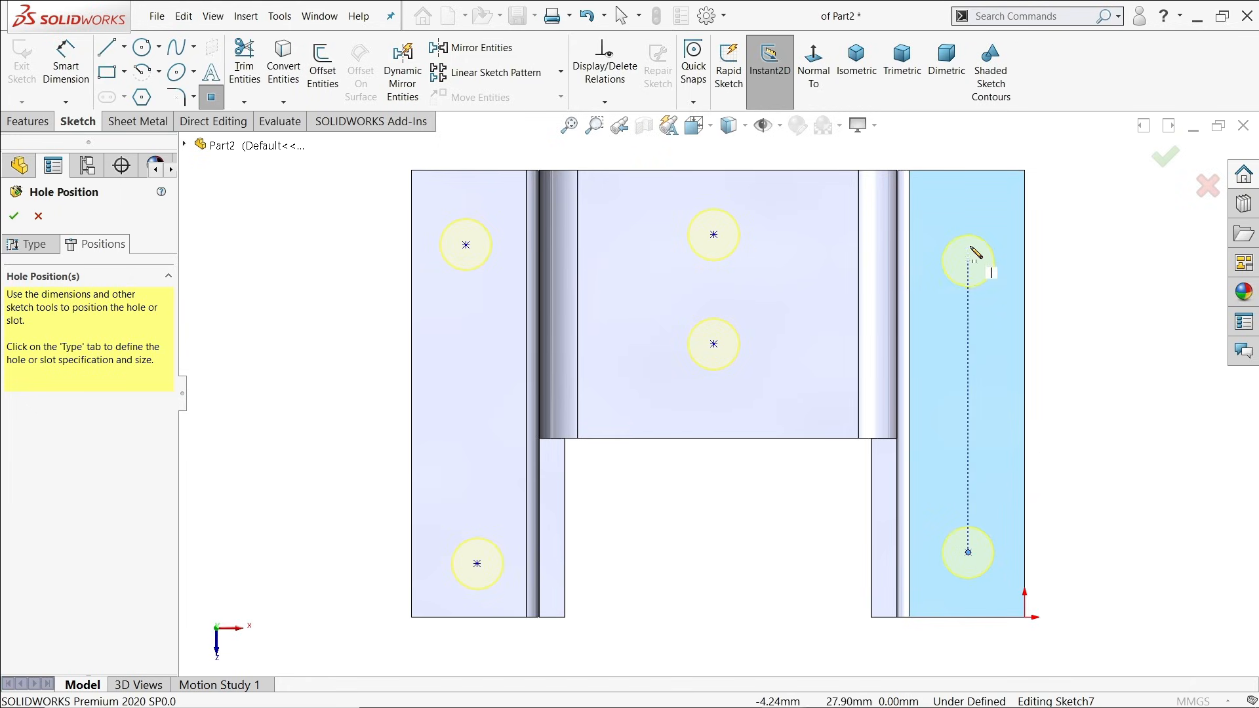
click(961, 217)
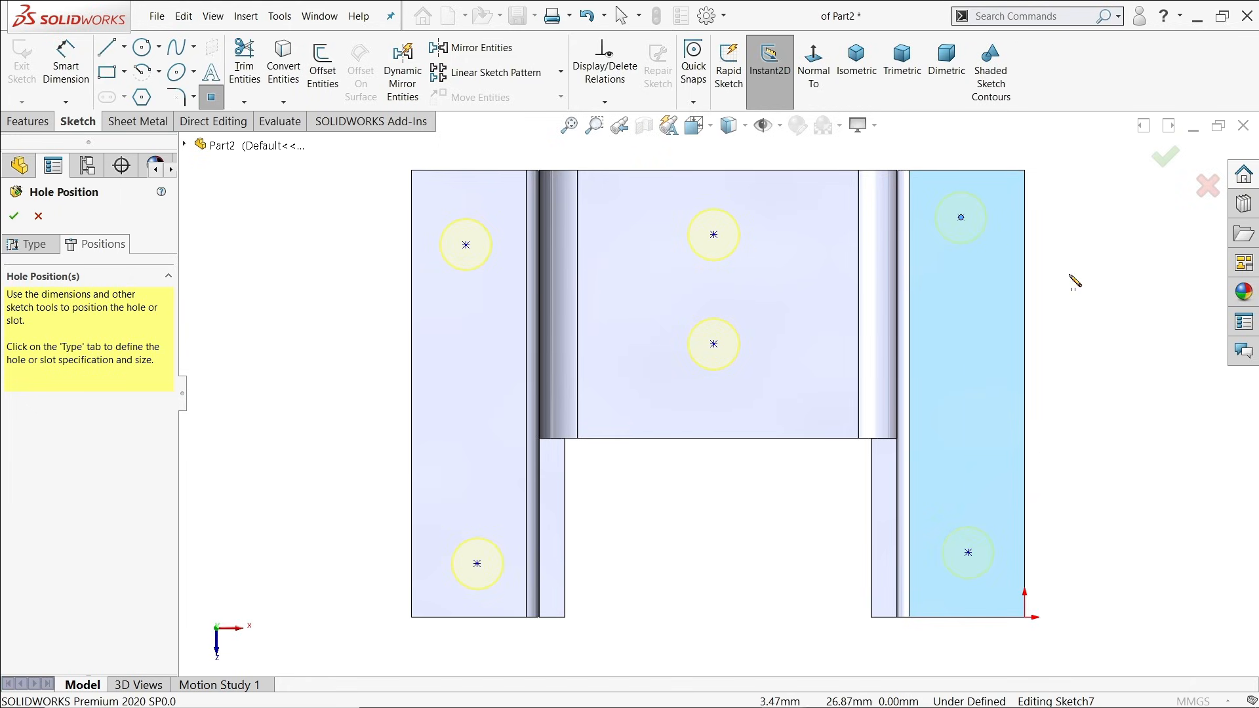
Step: Align the two top-face hole points vertically with the midpoint of the top face's front edge
click(713, 234)
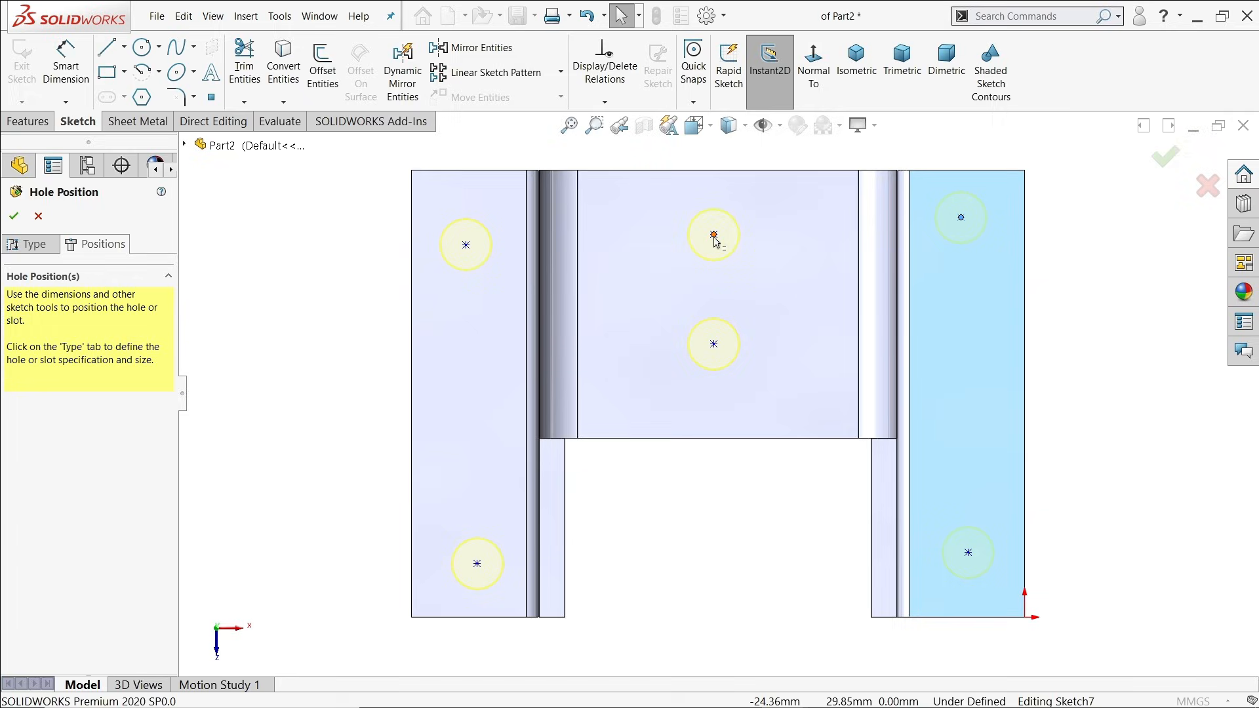
key(Escape)
ctrl+click(713, 344)
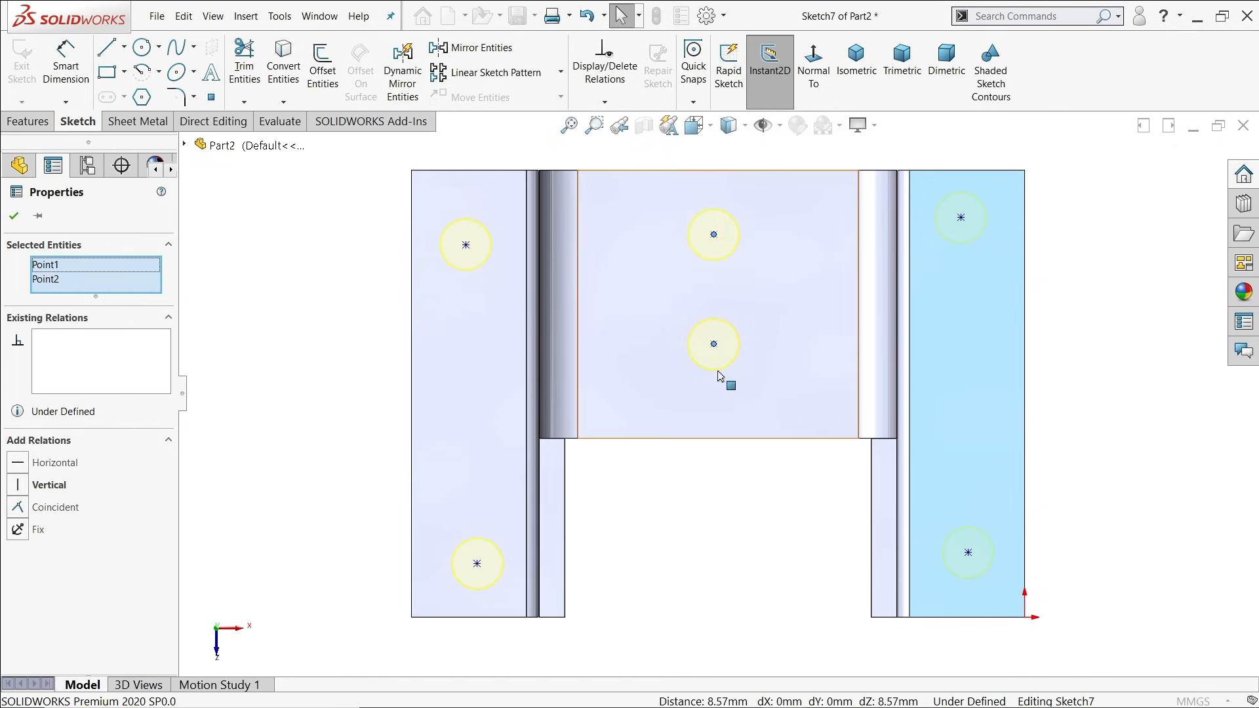
ctrl+click(718, 439)
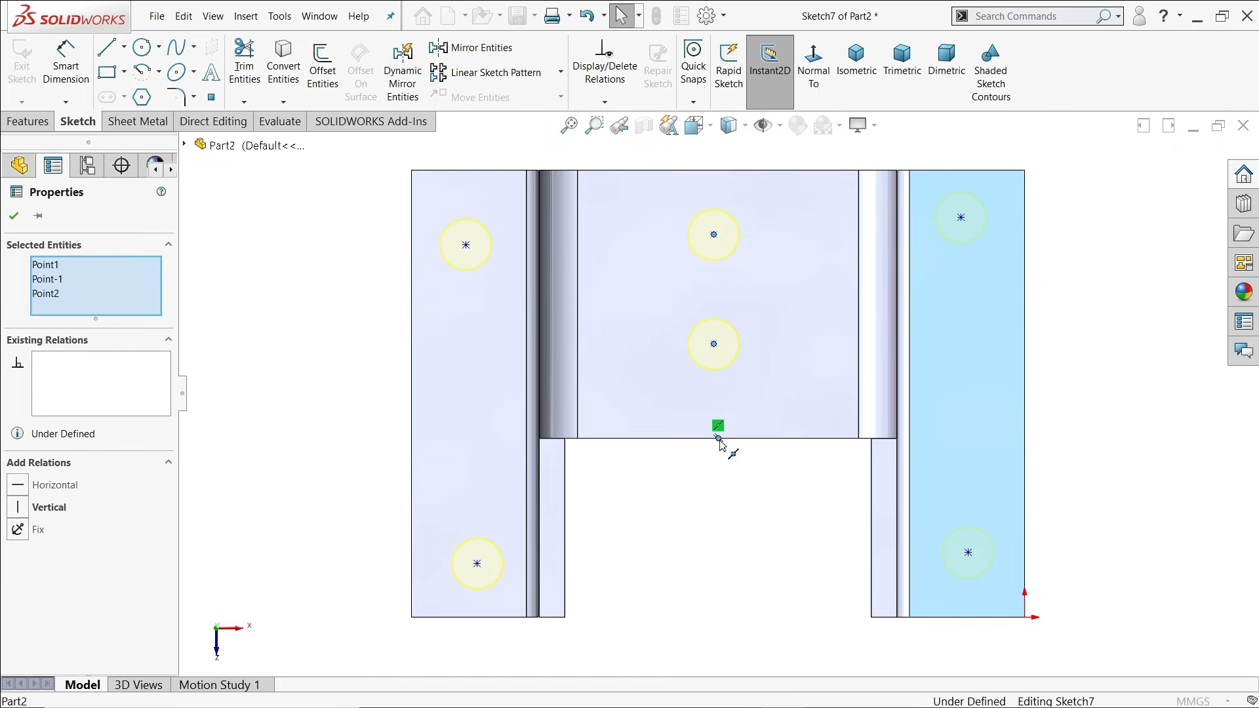
click(47, 510)
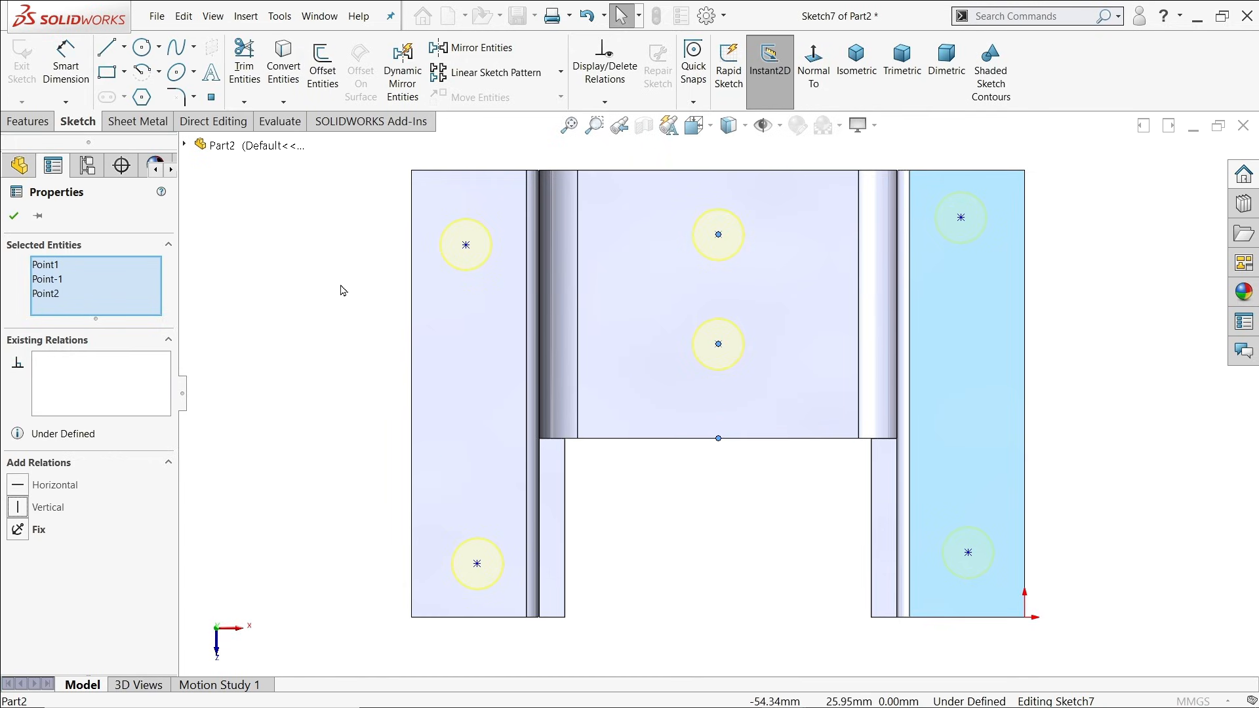
Step: Add a vertical relation between the two hole points on each outer flange
click(466, 244)
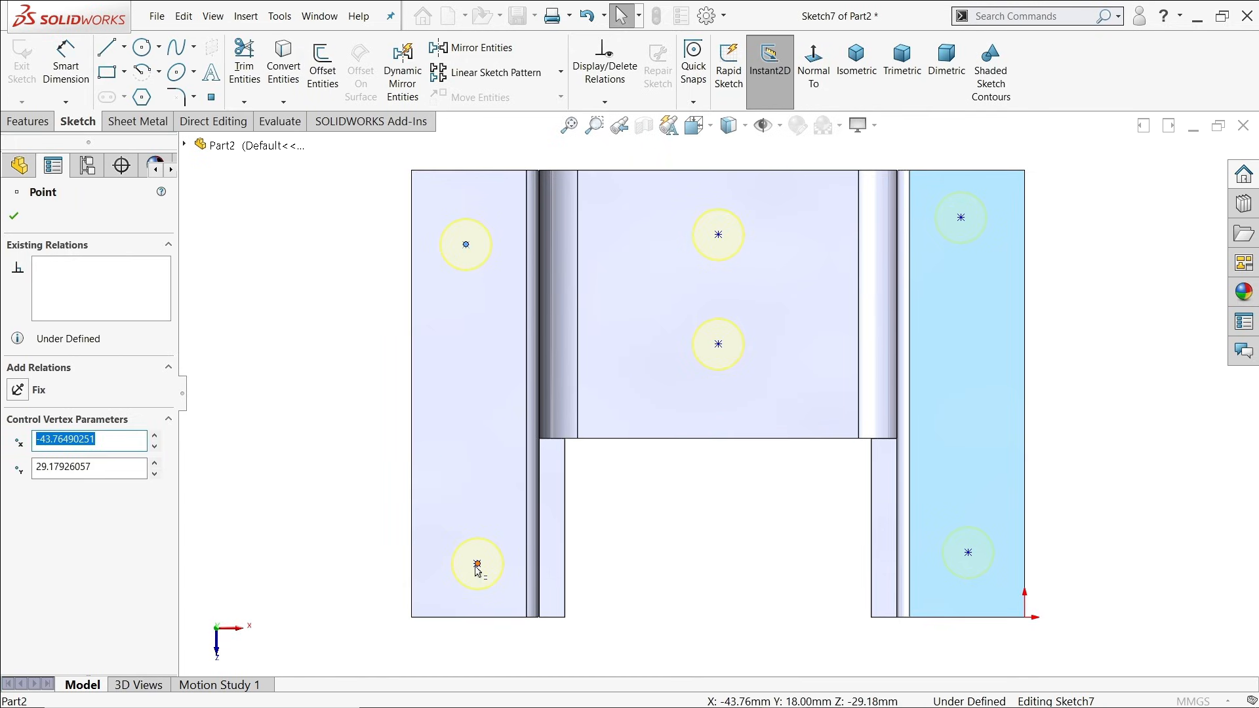
ctrl+click(477, 565)
click(535, 509)
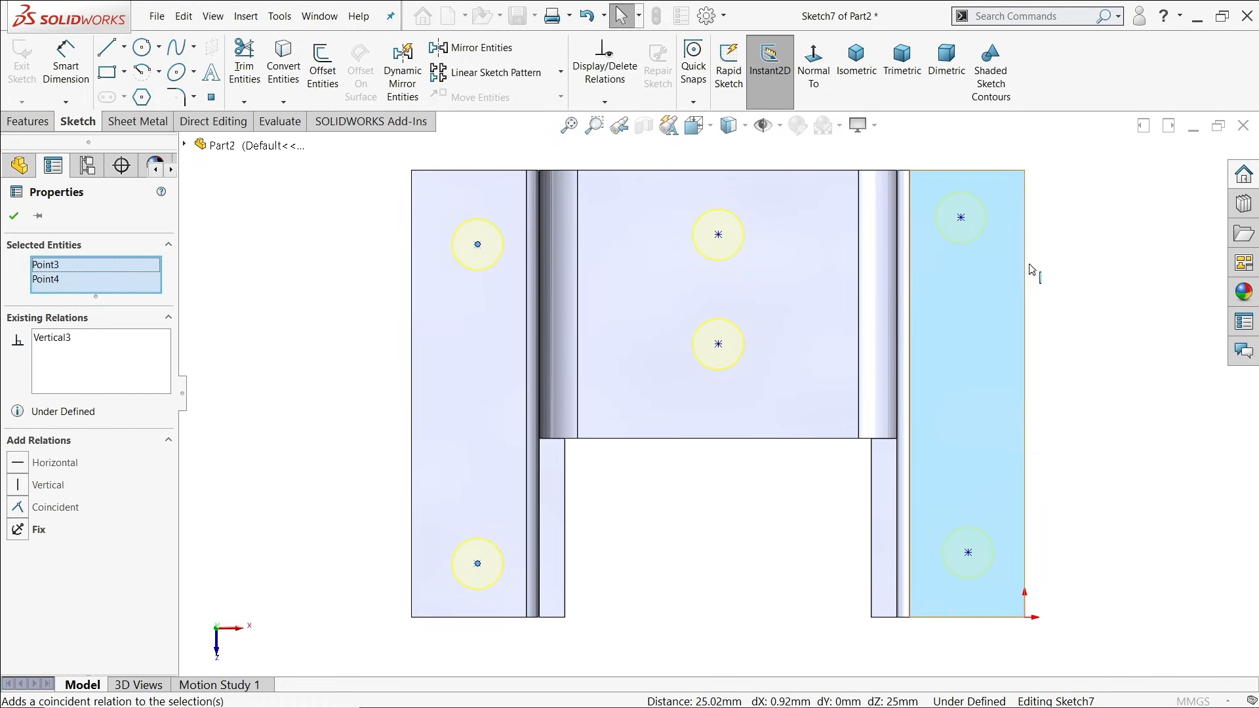
click(962, 219)
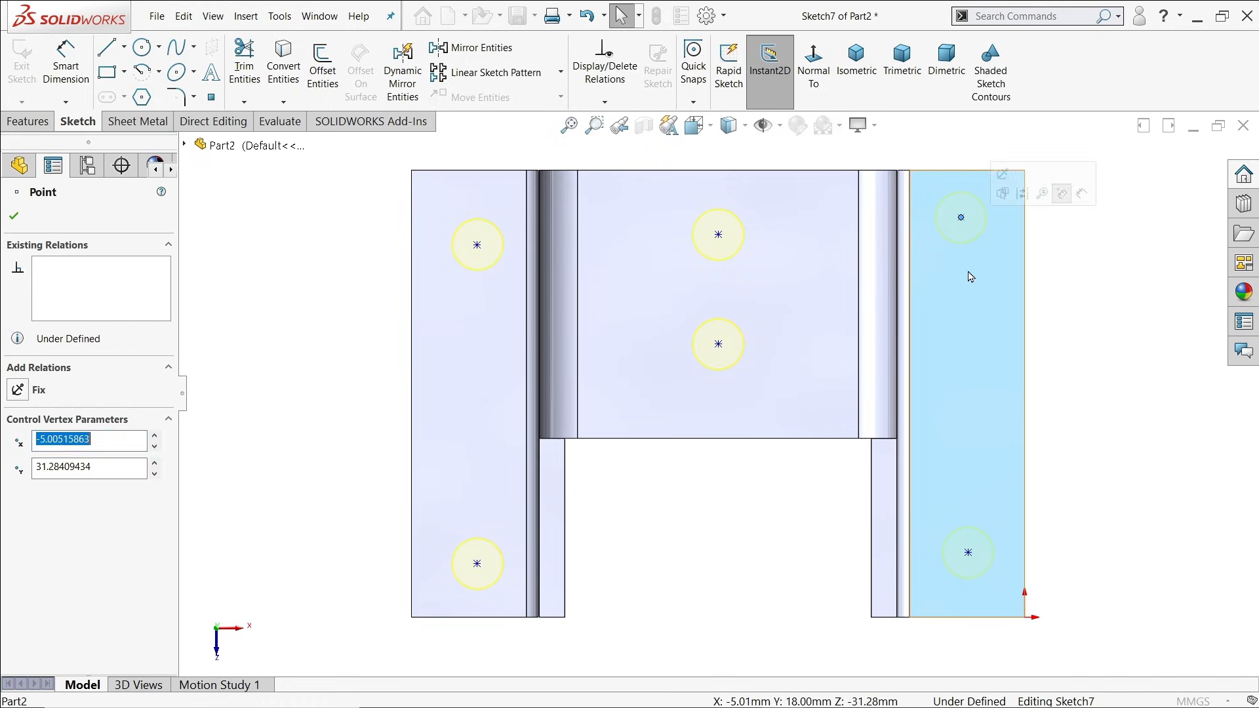
ctrl+click(967, 552)
click(1022, 494)
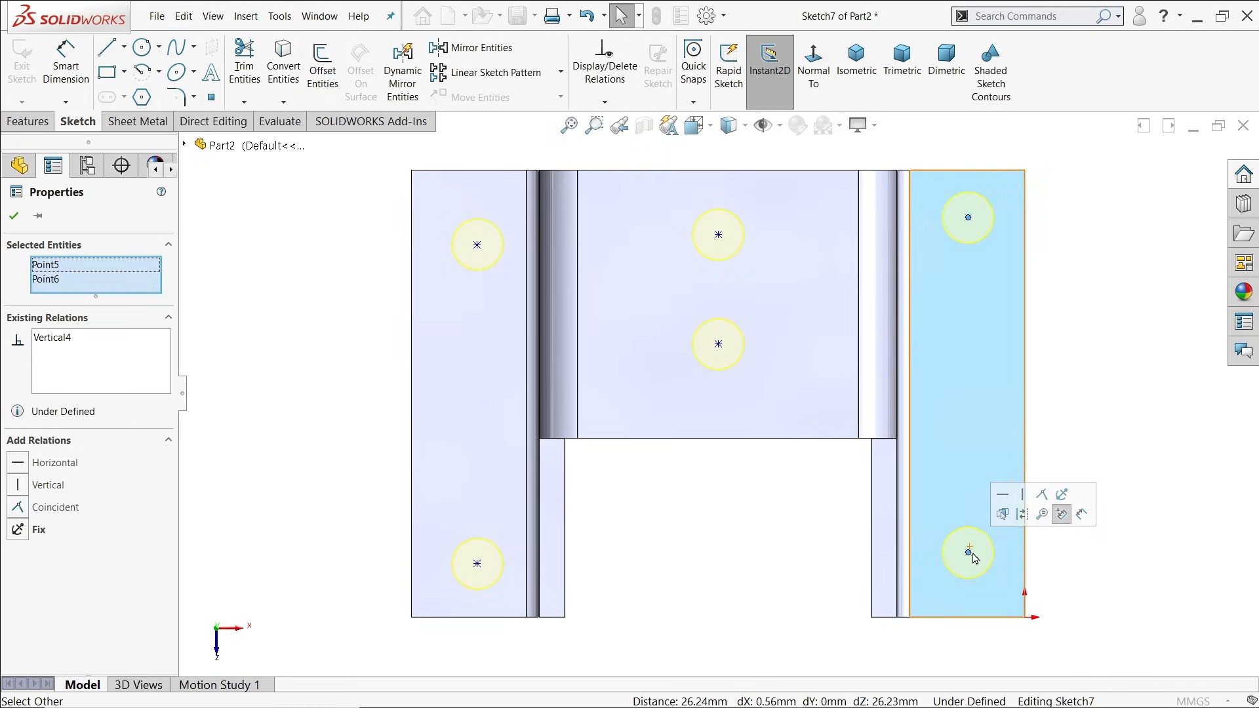
Step: Add horizontal relations linking the front pair and the rear pair of hole points across the two outer flanges
click(723, 553)
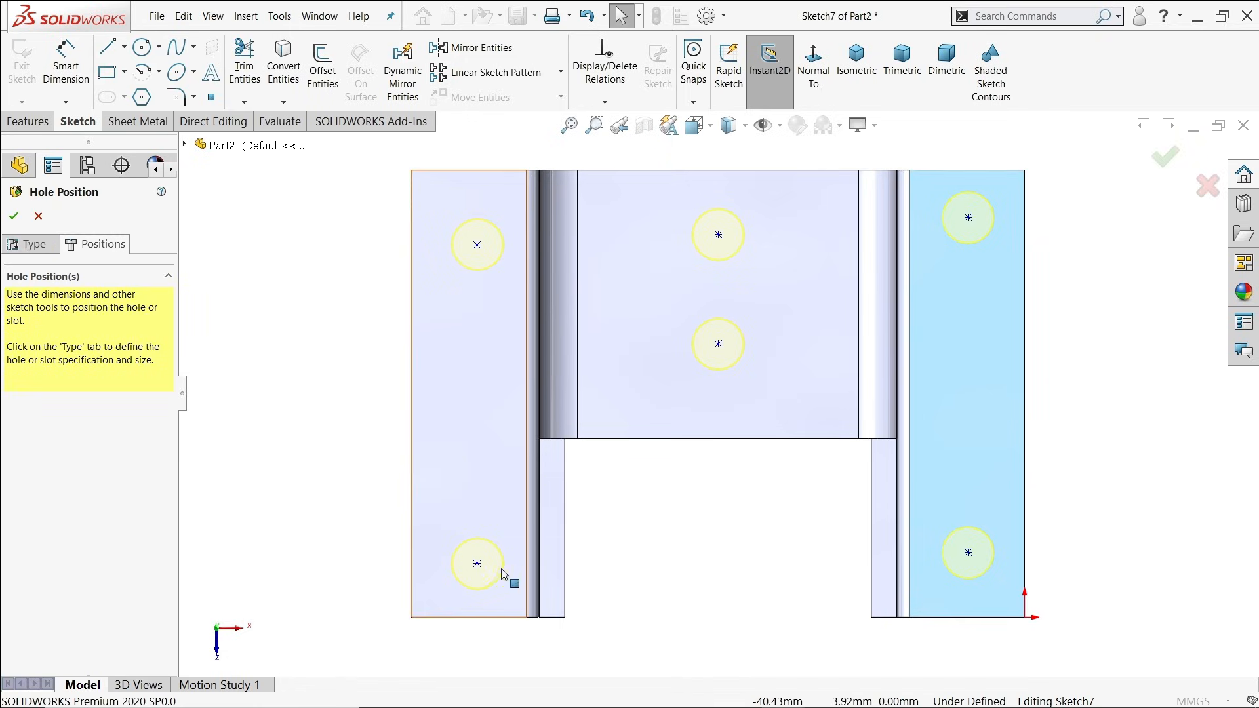
click(477, 563)
ctrl+click(965, 561)
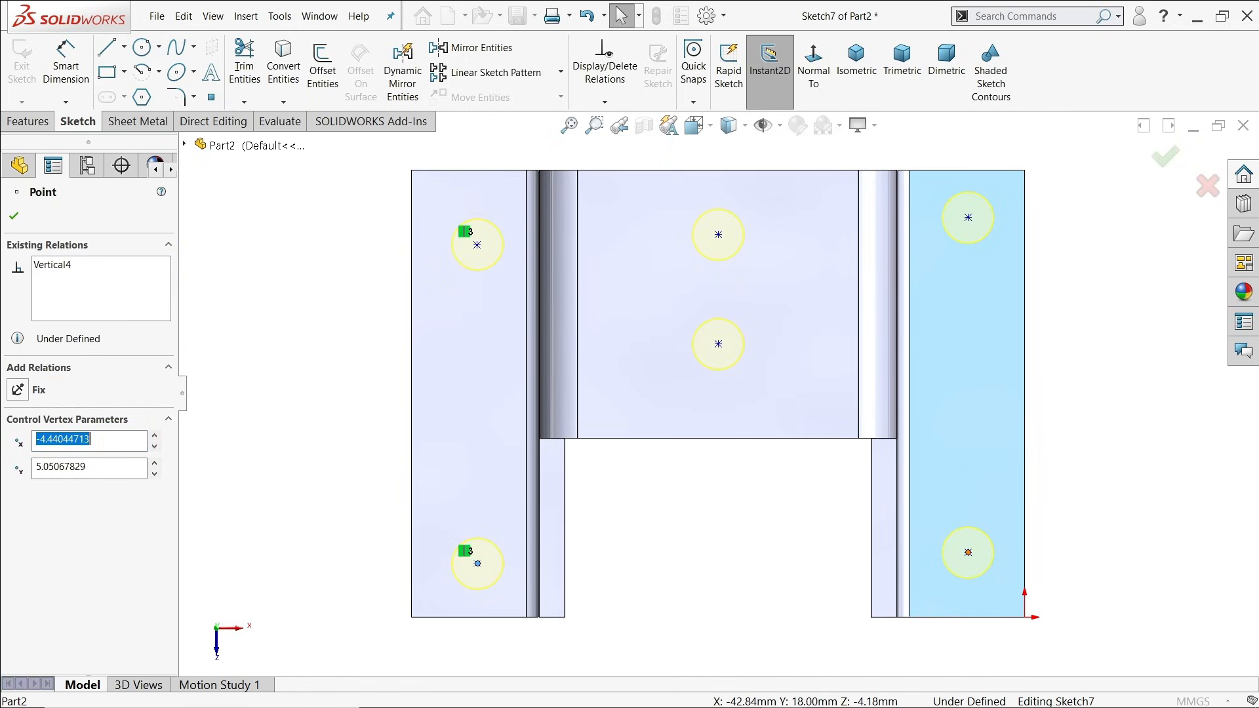
click(1080, 513)
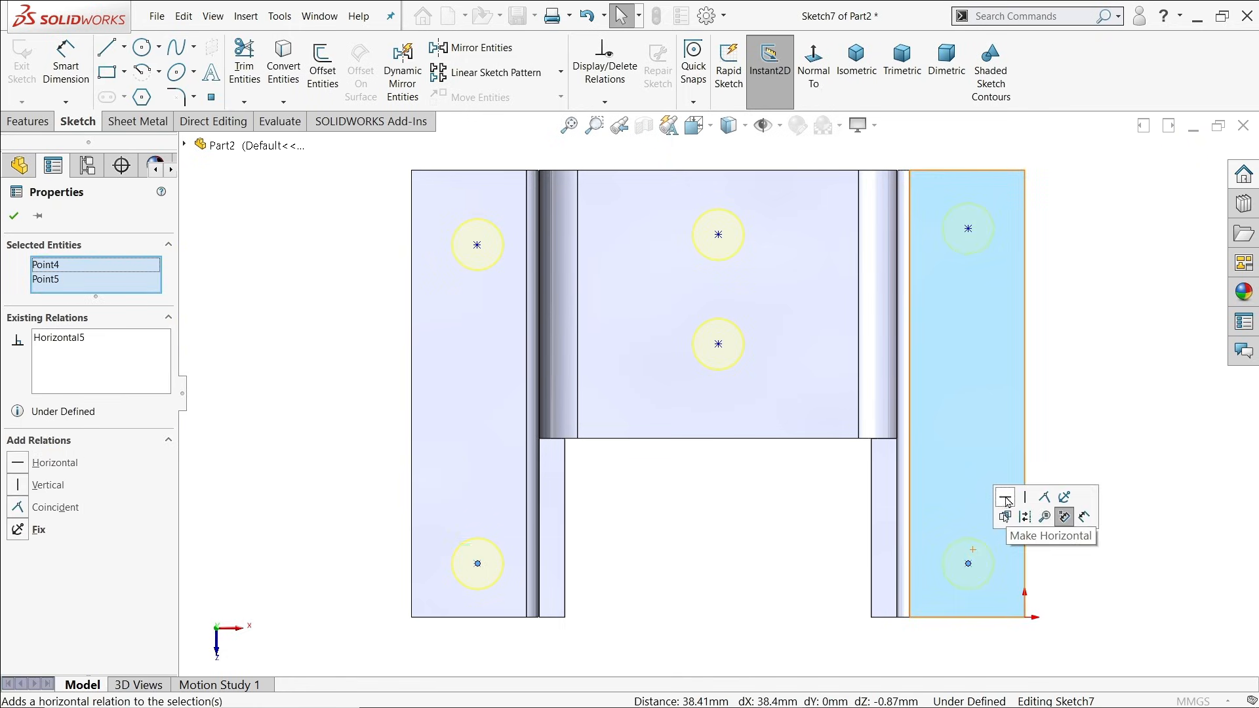
click(968, 229)
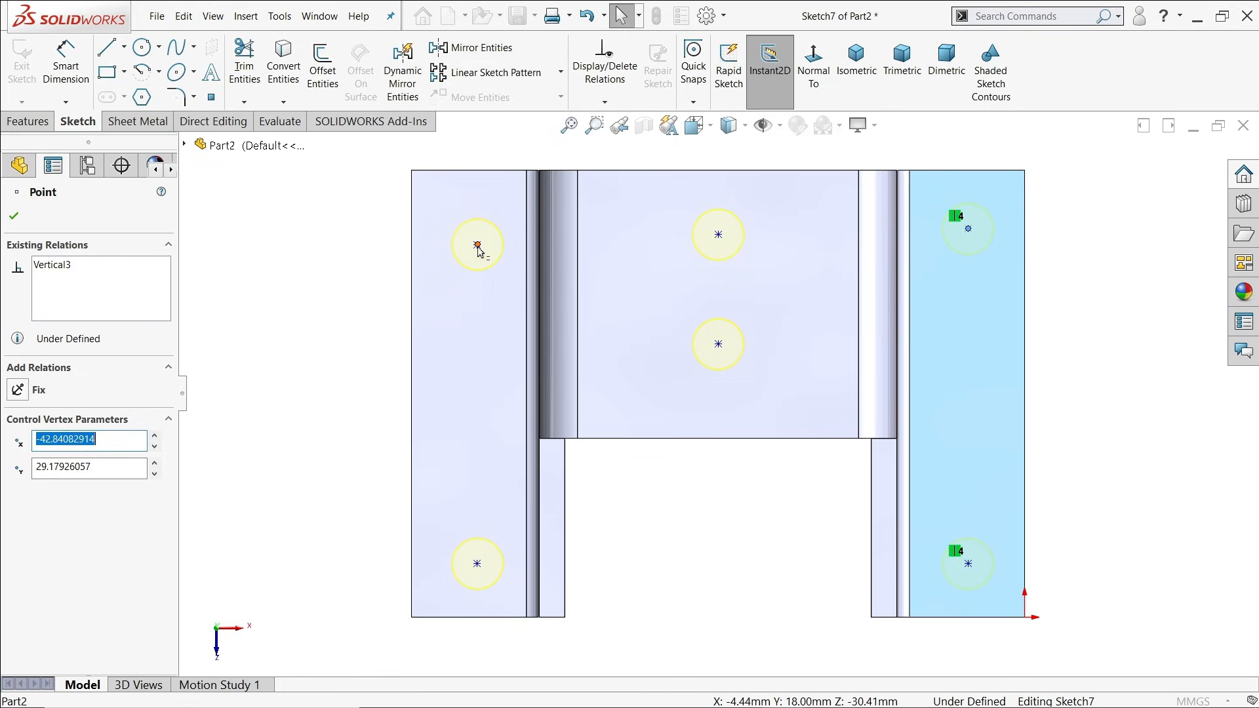
ctrl+click(478, 246)
click(516, 190)
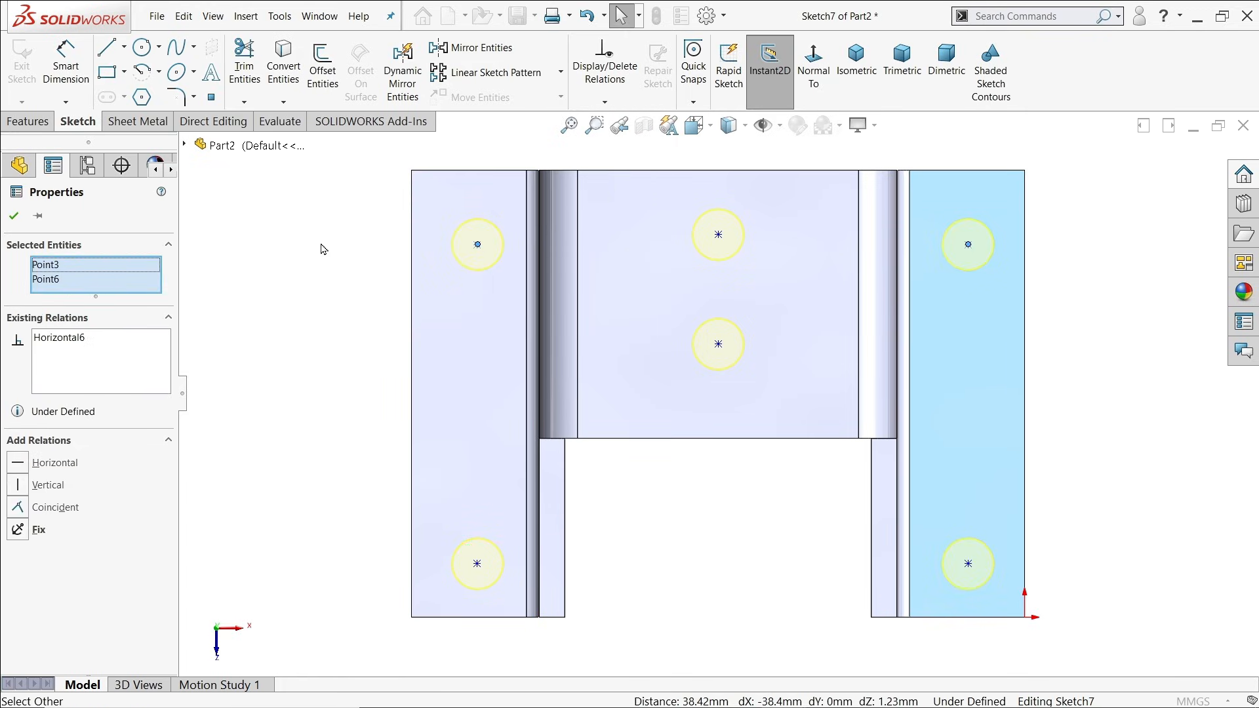
click(256, 234)
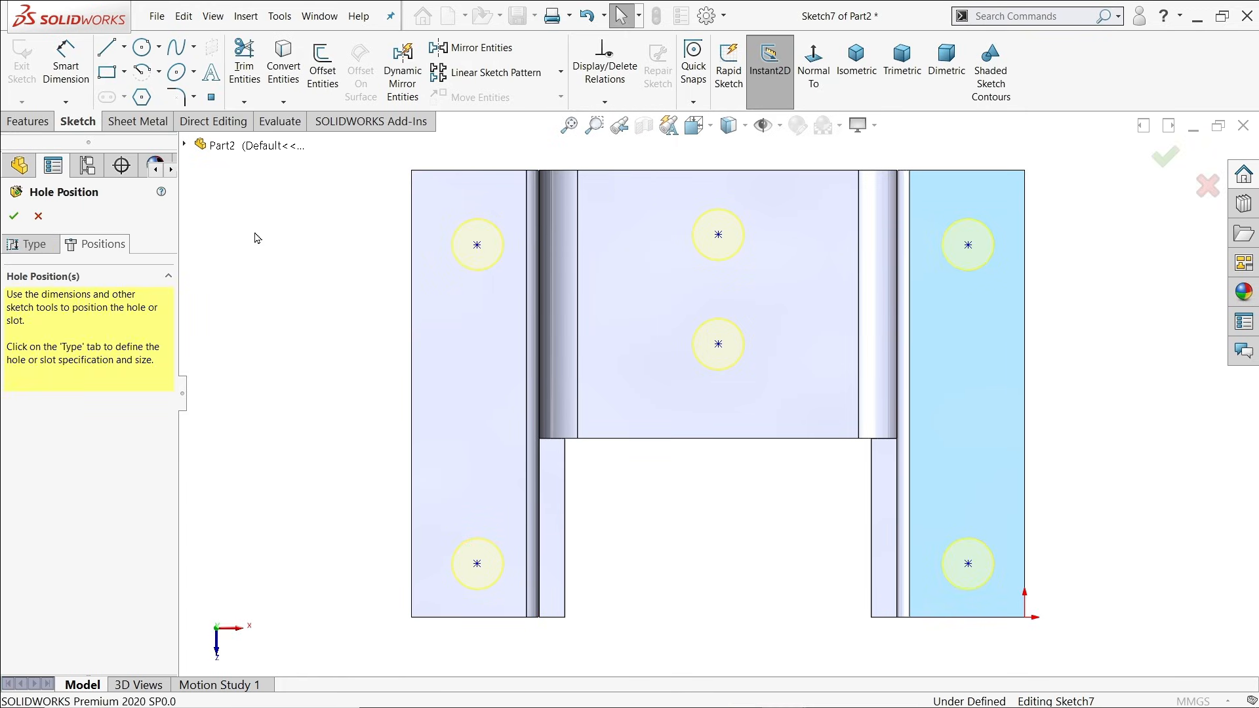
Step: Dimension the spacing between the two hole points on the left outer flange at 25 mm
click(65, 62)
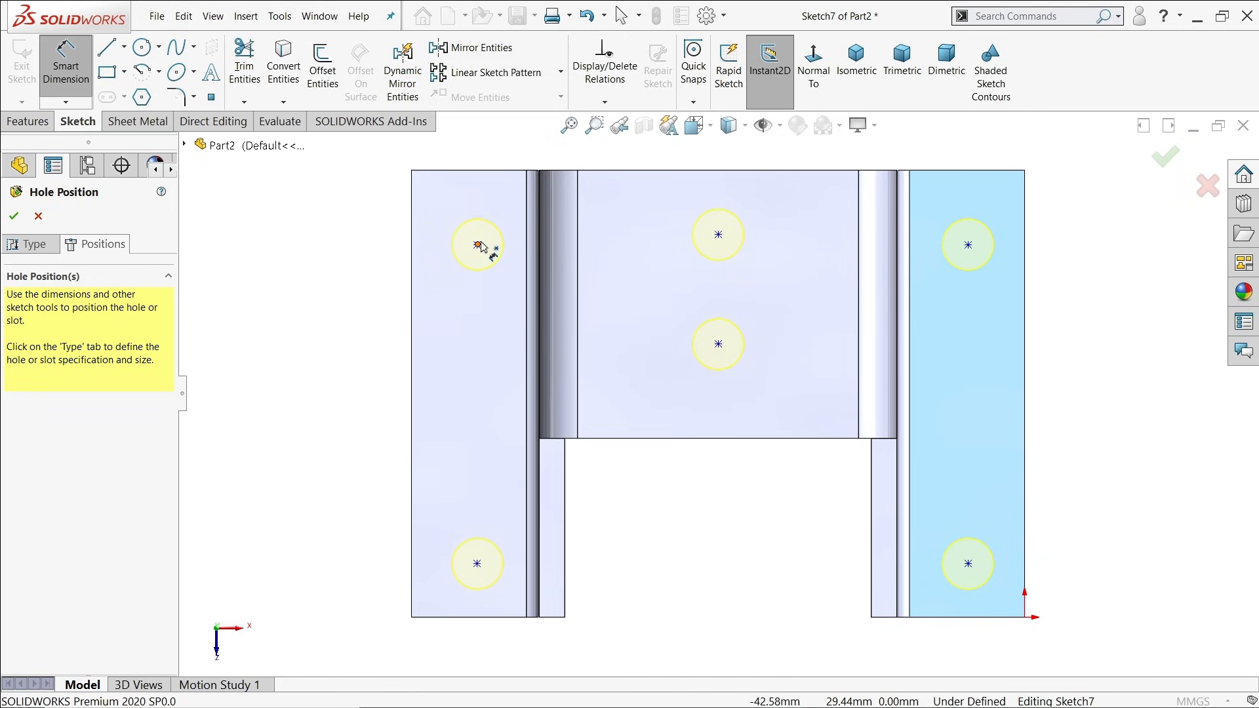
click(477, 246)
click(478, 563)
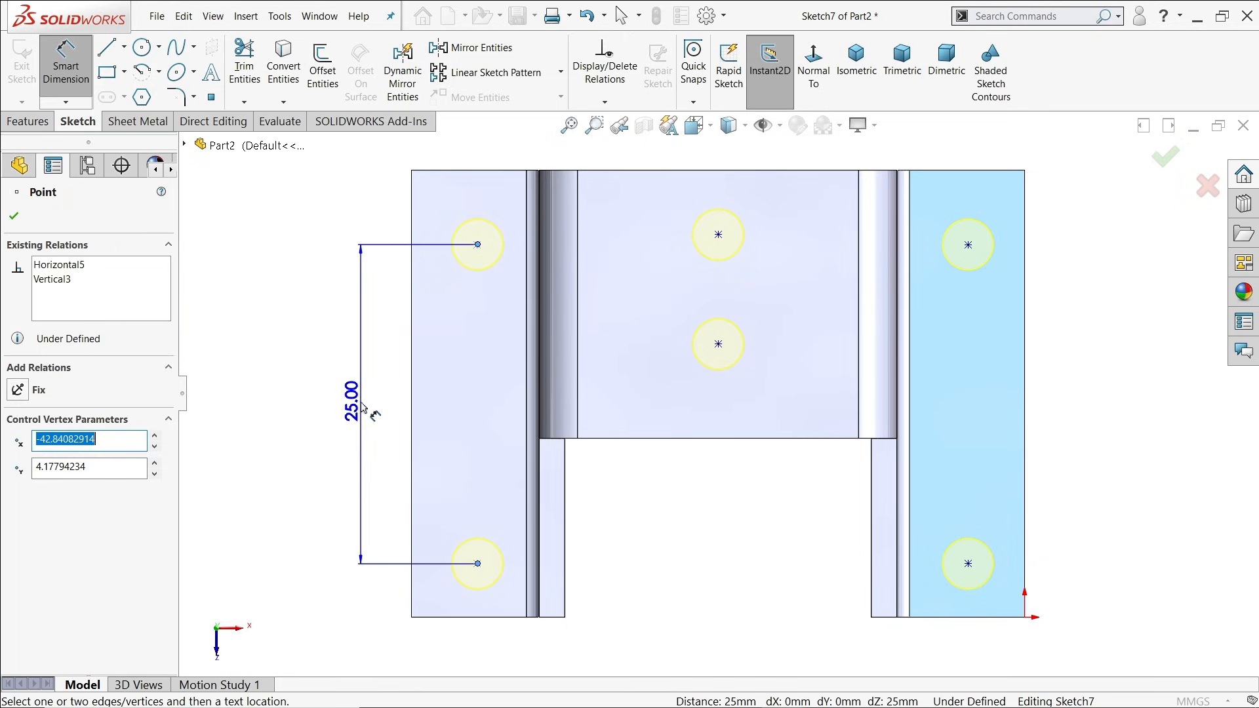
click(362, 406)
text(25)
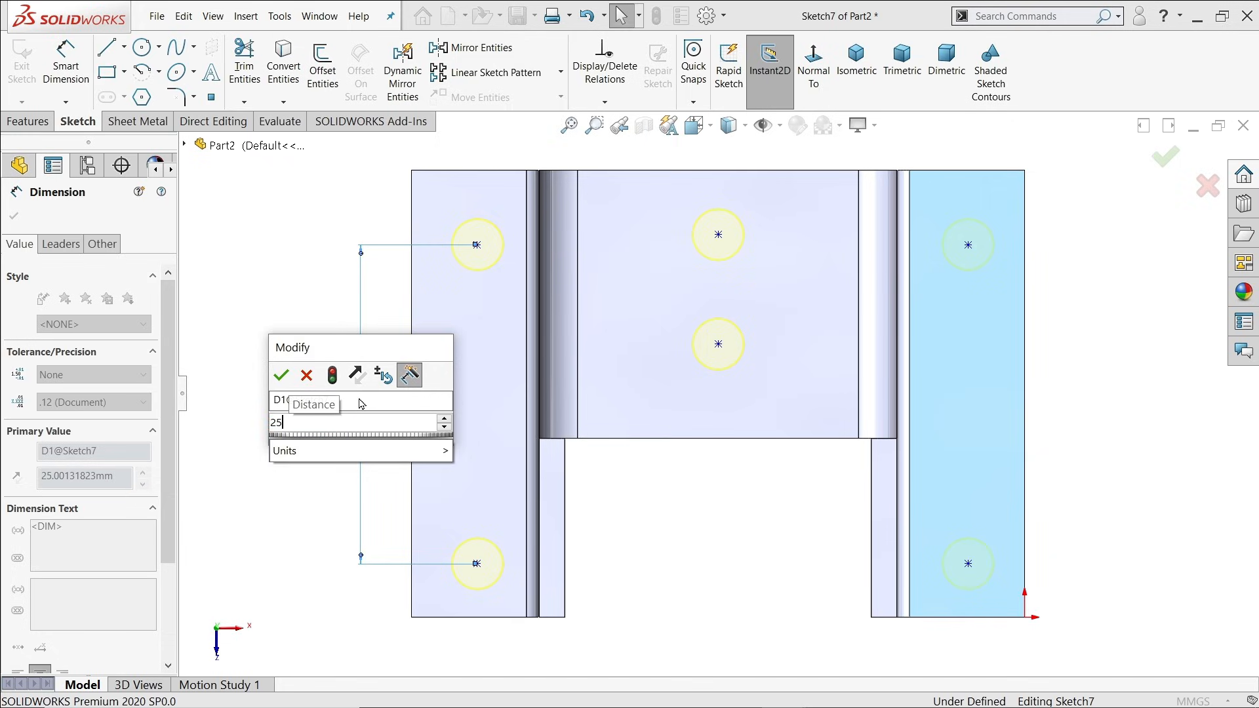
key(Return)
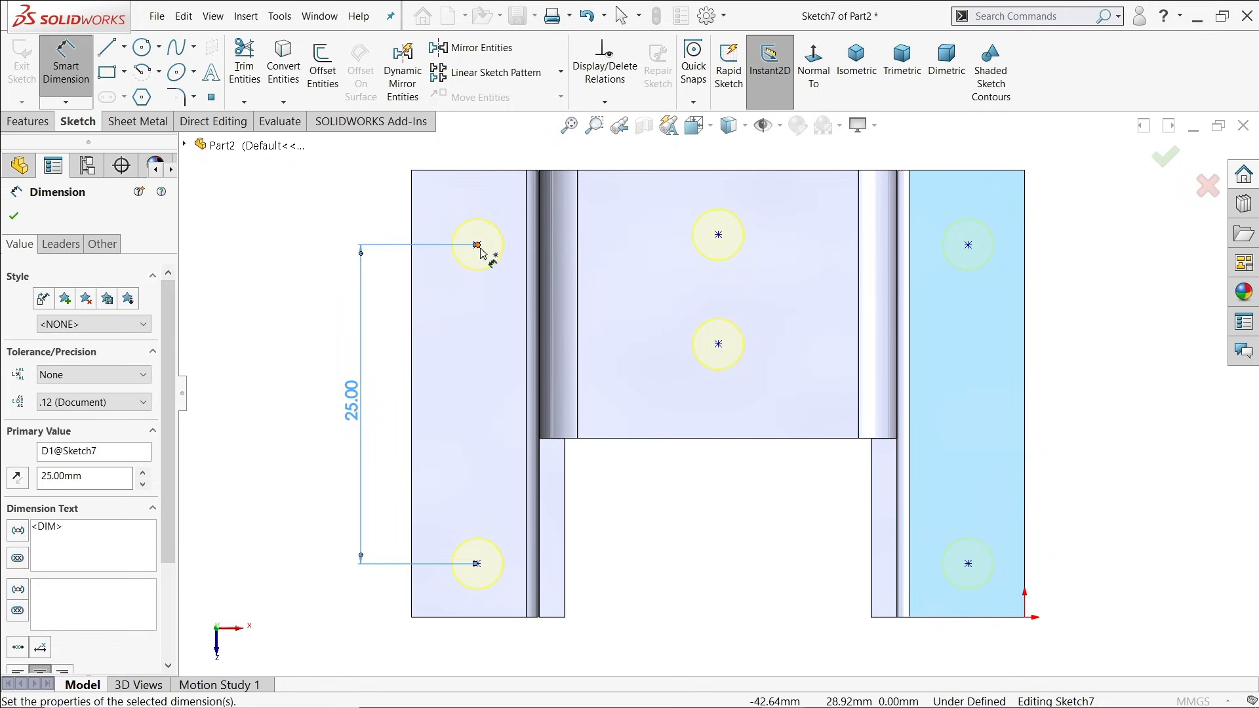
Step: Dimension the left flange's rear hole point 5 mm from the flange's rear edge
click(478, 246)
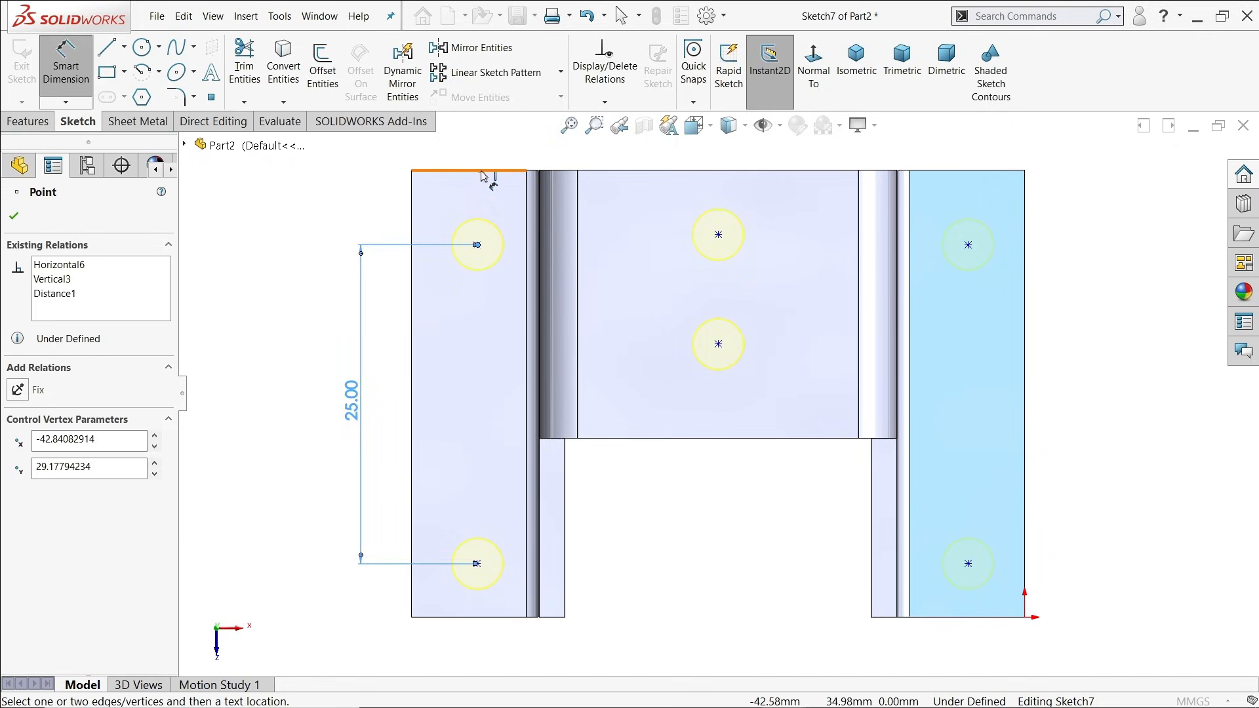
click(481, 172)
click(390, 201)
text(5.00mm)
key(Return)
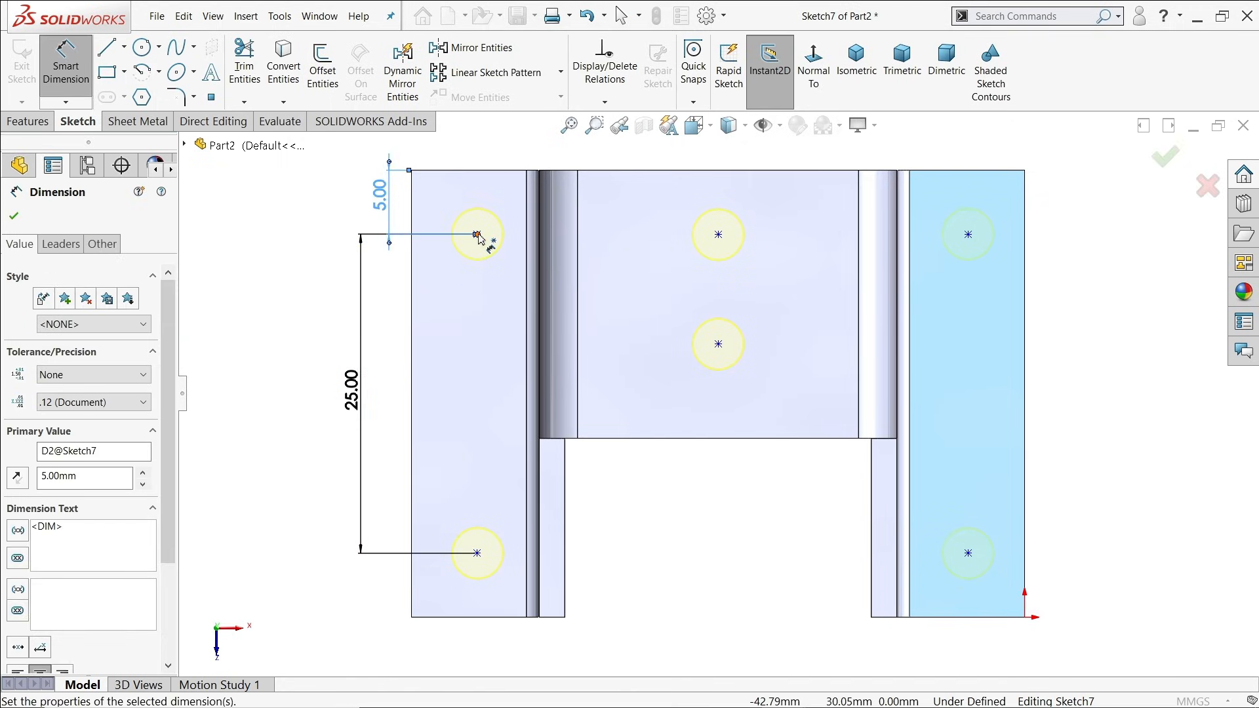
Step: Dimension the distance between the rear hole points of the two outer flanges at 38 mm
click(477, 236)
click(969, 236)
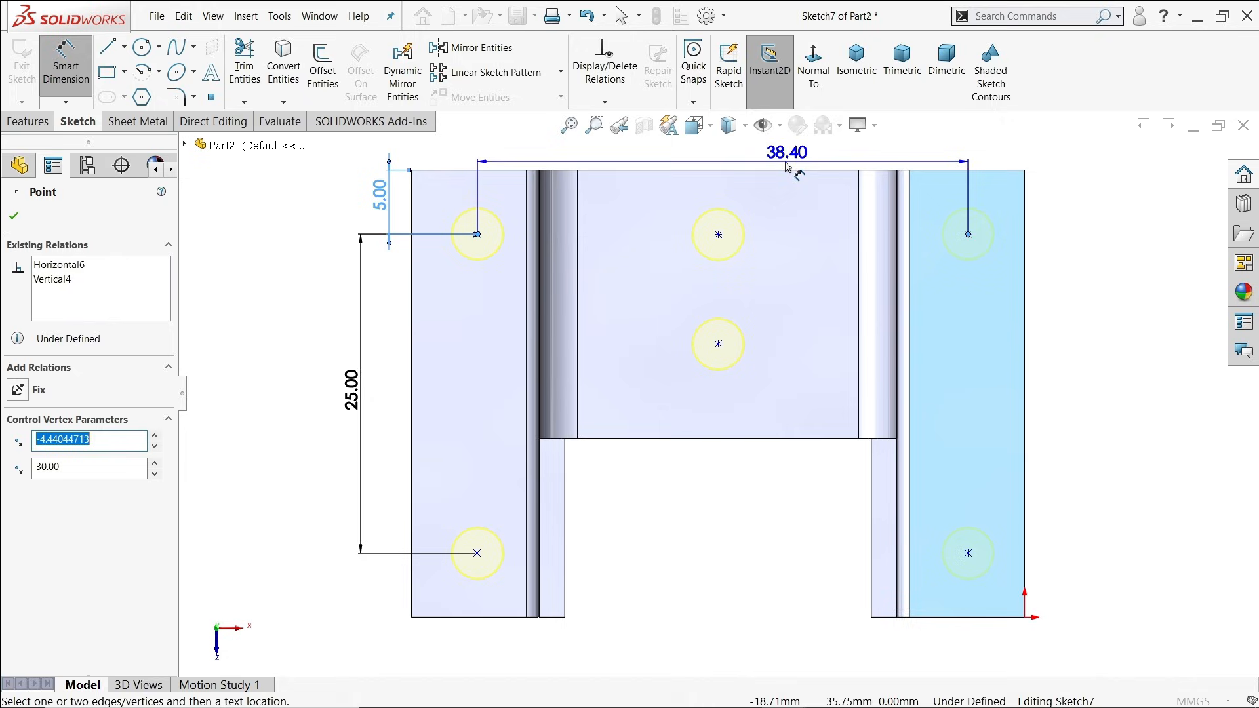
click(744, 160)
text(38)
key(Return)
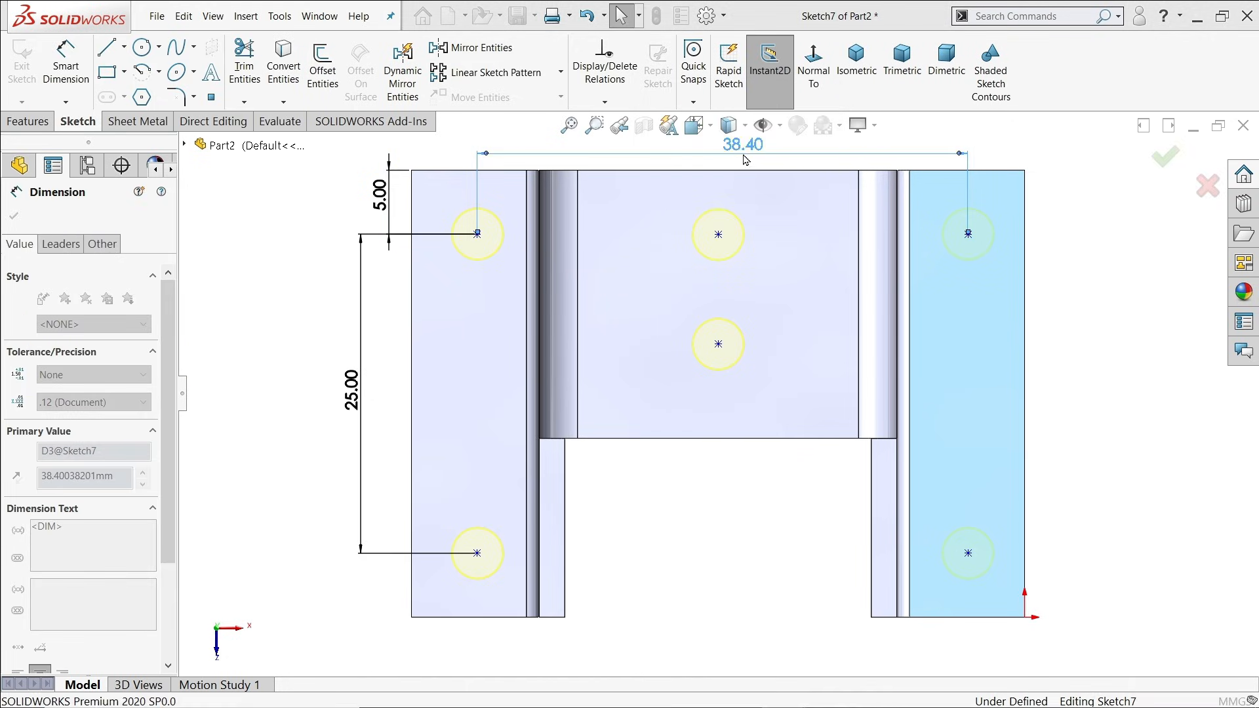
Step: Dimension the top face's rear hole point 8 mm from the rear edge of the bracket
click(717, 235)
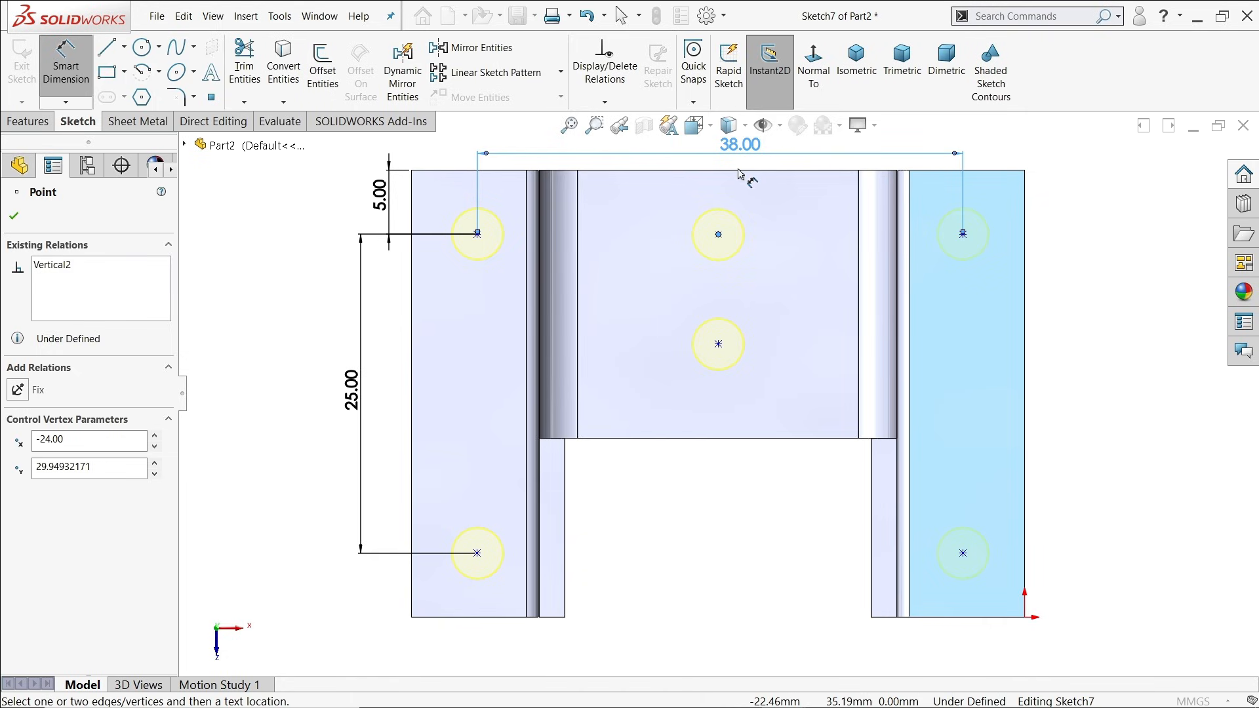
click(745, 172)
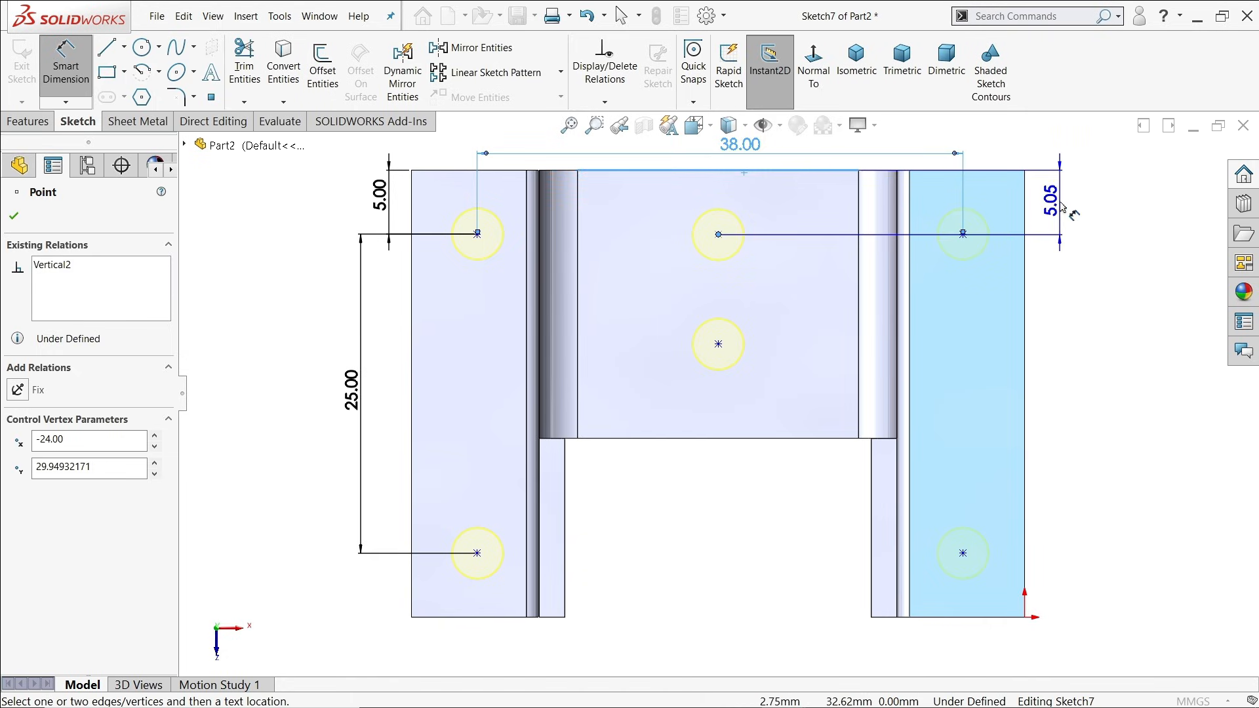
click(1062, 209)
text(8.00mm)
key(Return)
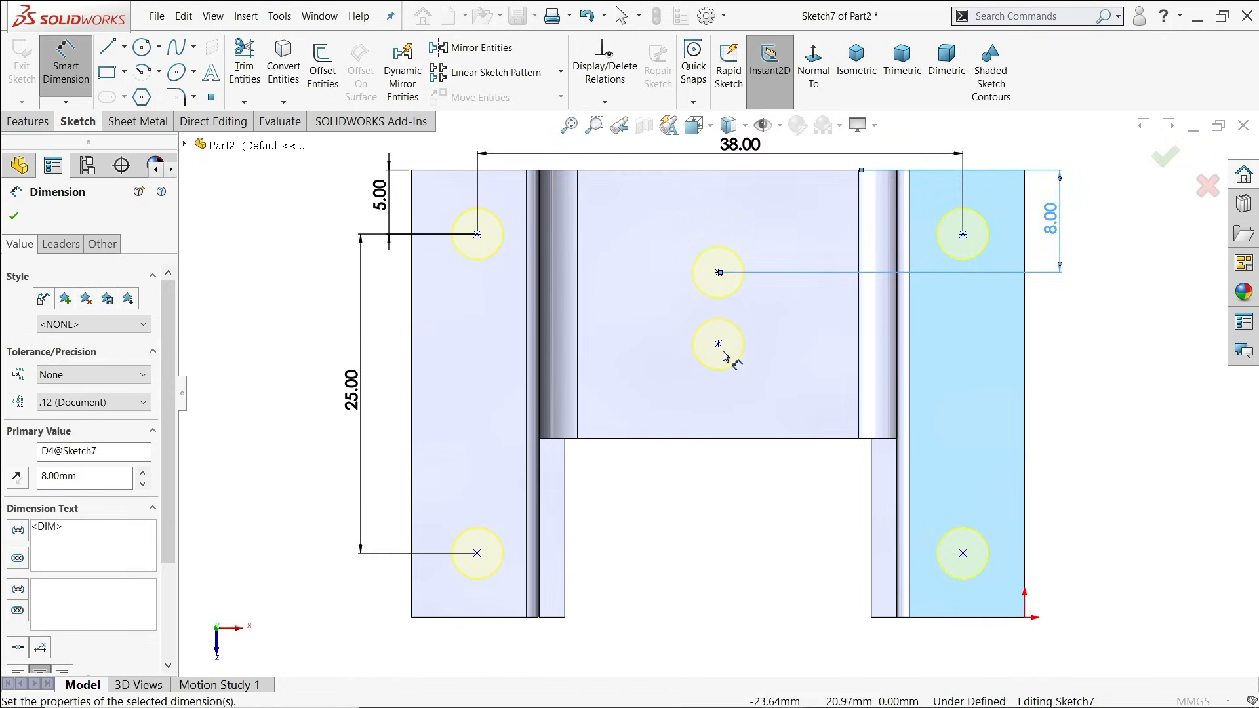
Step: Dimension the spacing between the two hole points on the top face at 8 mm
click(719, 345)
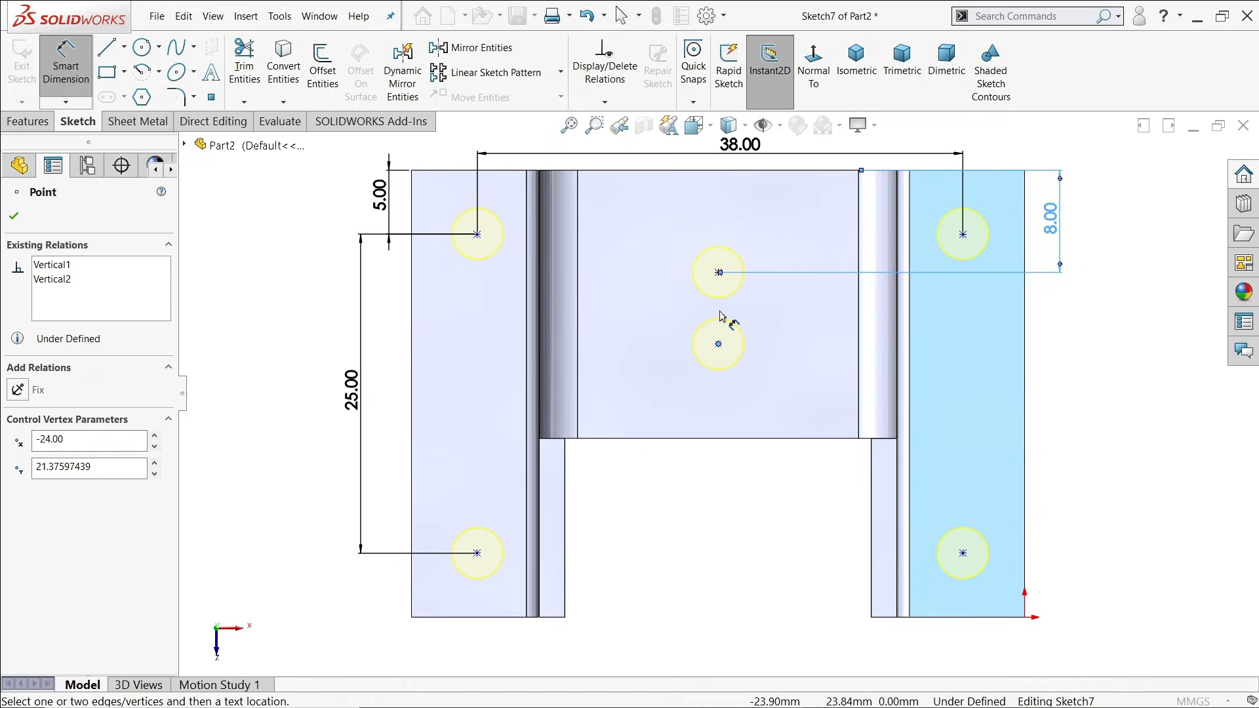
click(718, 272)
click(1052, 325)
text(8)
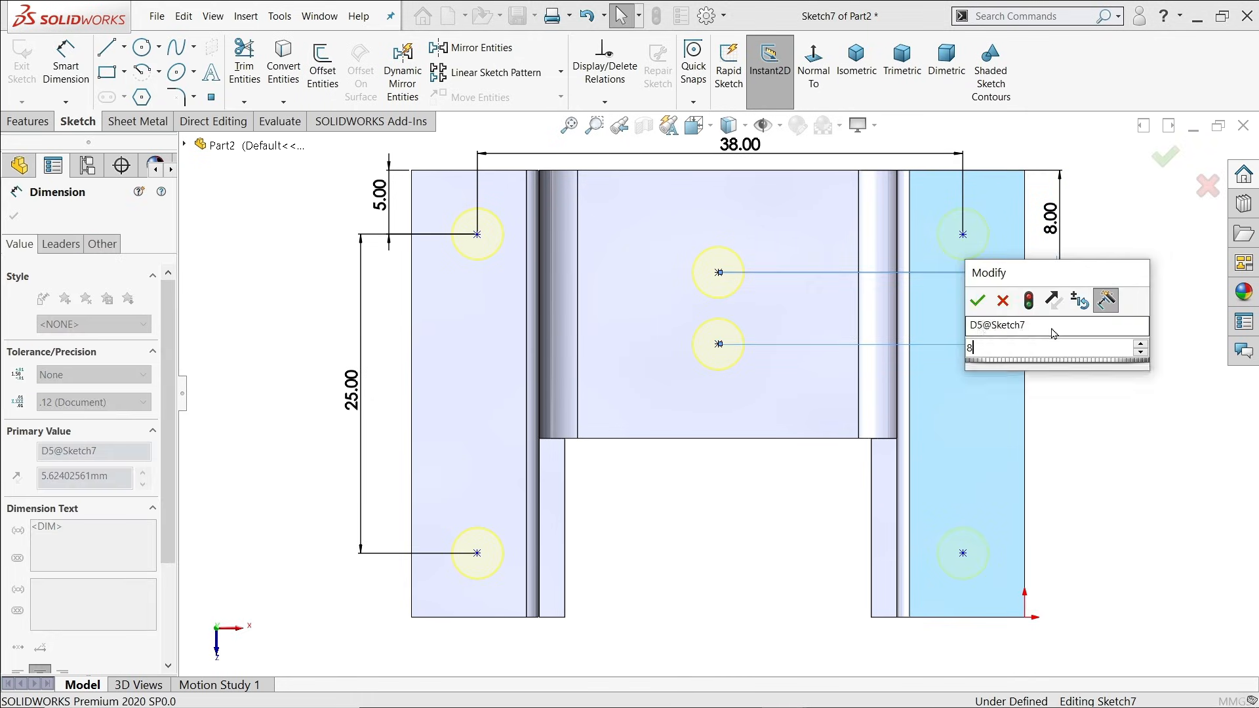
key(Return)
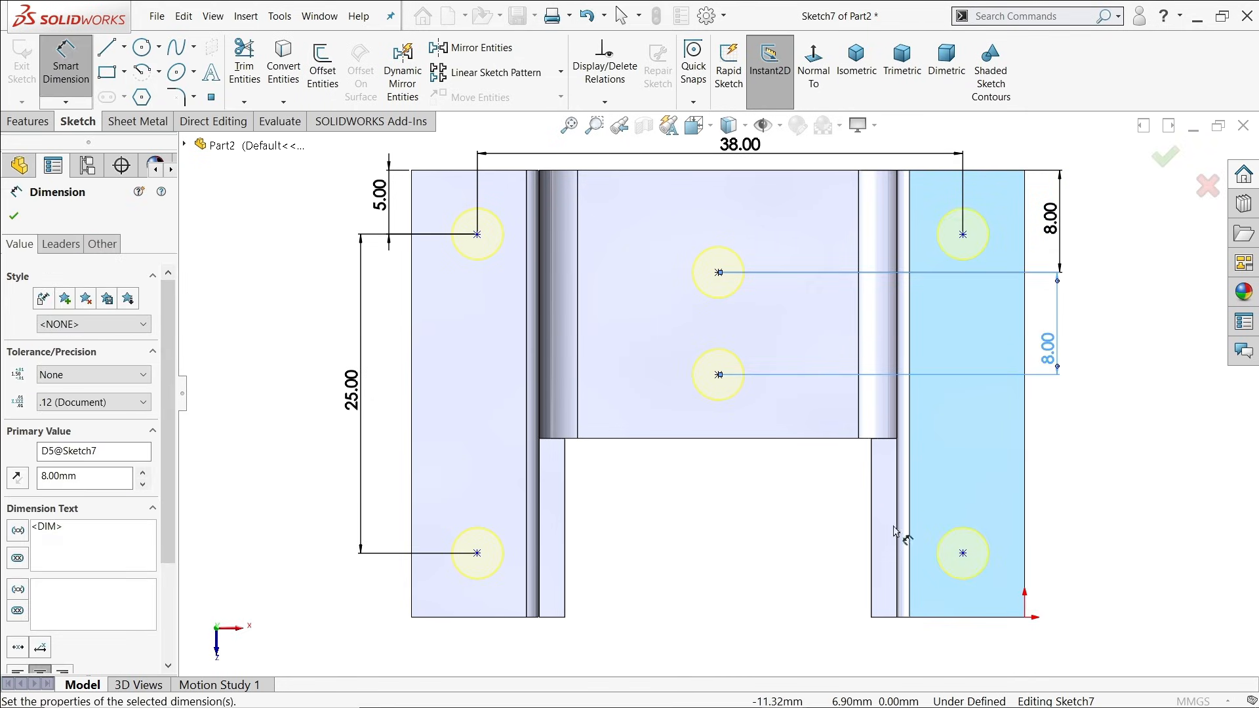
Step: Add a driven dimension between the front hole points of the two outer flanges
scroll(1022, 477, down, 1)
scroll(993, 477, up, 1)
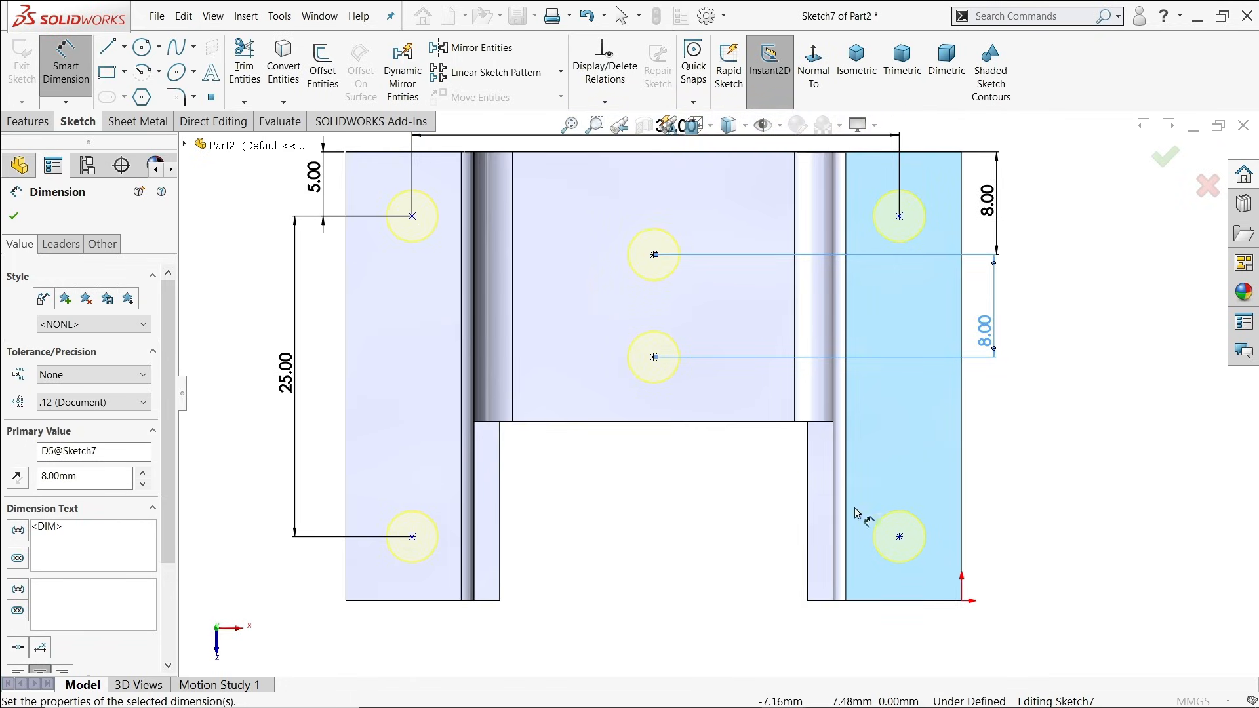
click(899, 537)
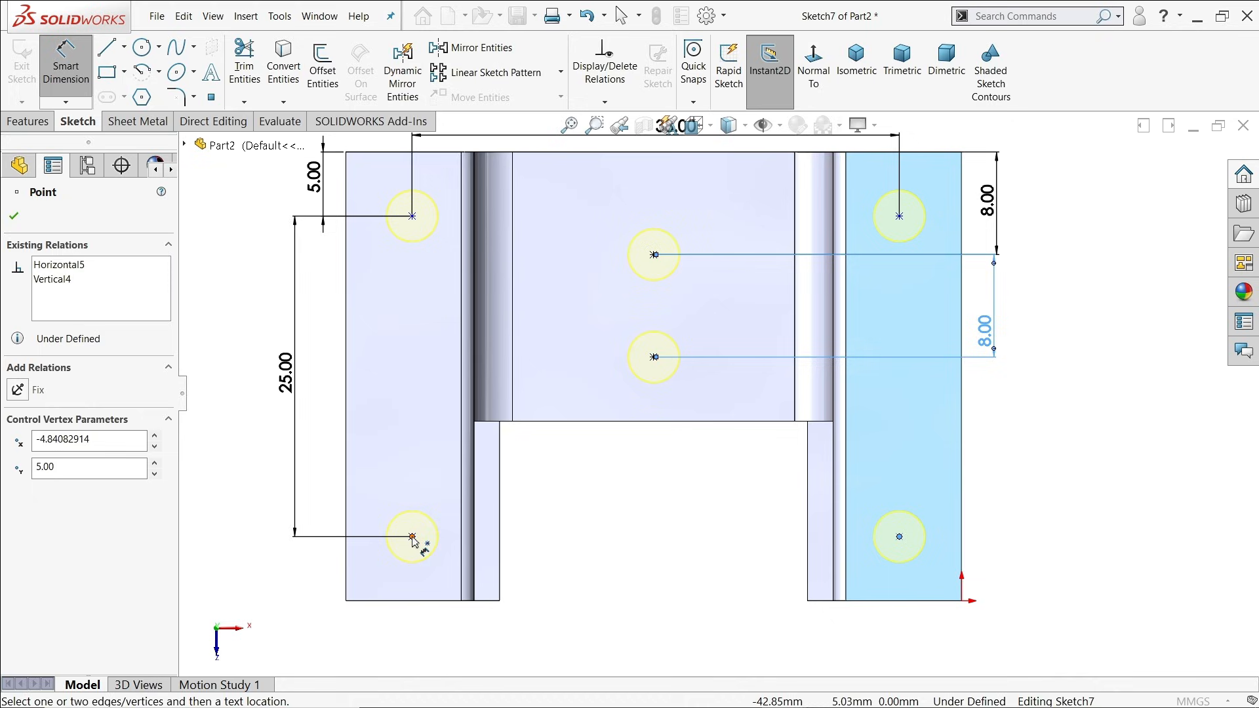
click(411, 537)
click(602, 556)
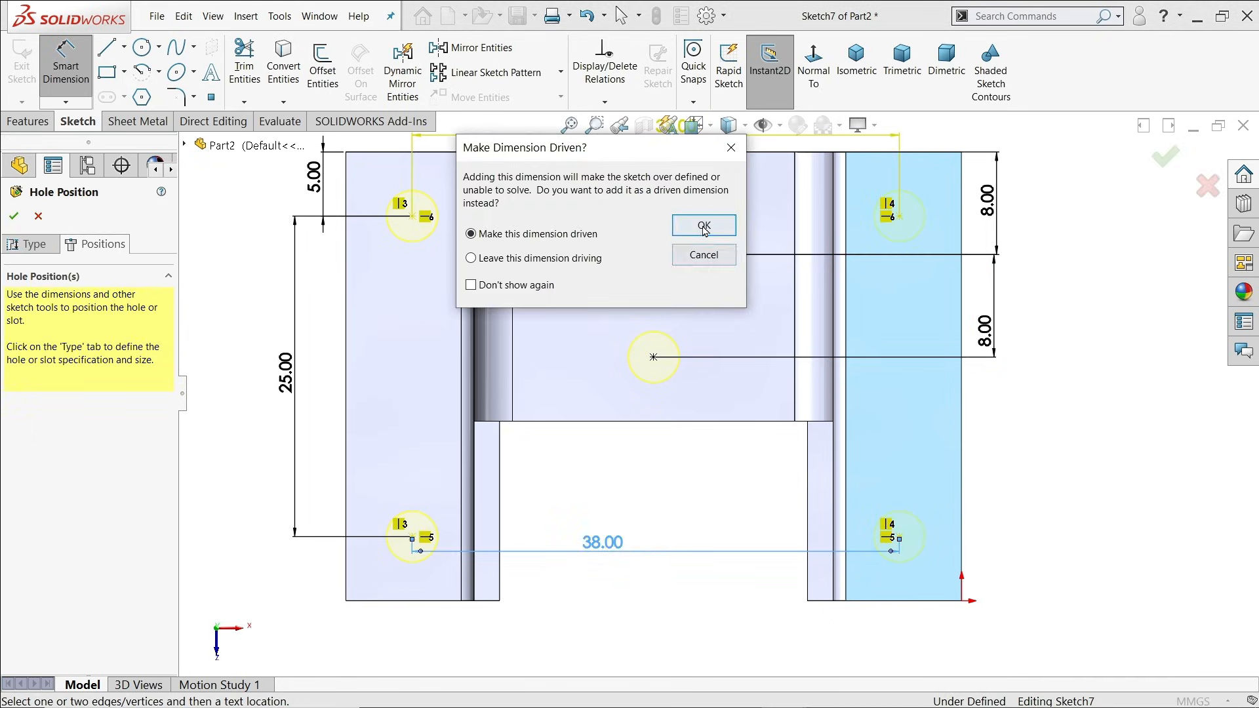
click(702, 222)
Step: Add a driven dimension from the right flange's front hole point to the flange's front edge
click(898, 538)
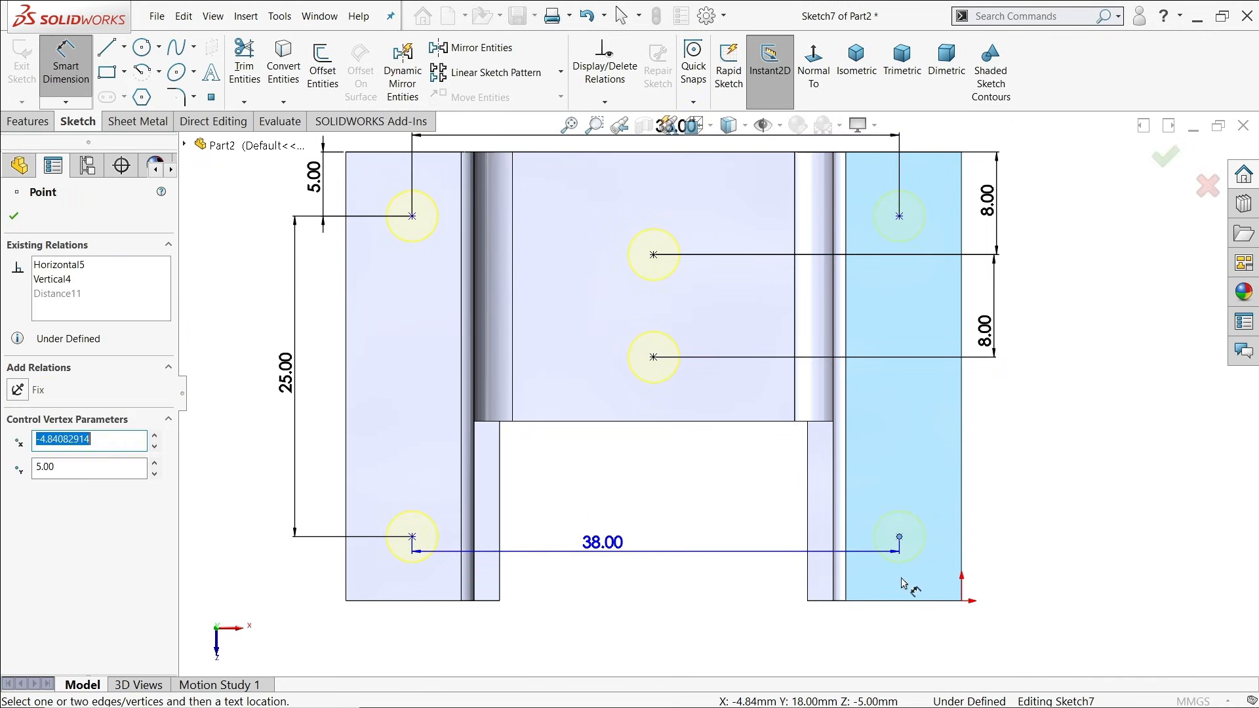
click(903, 601)
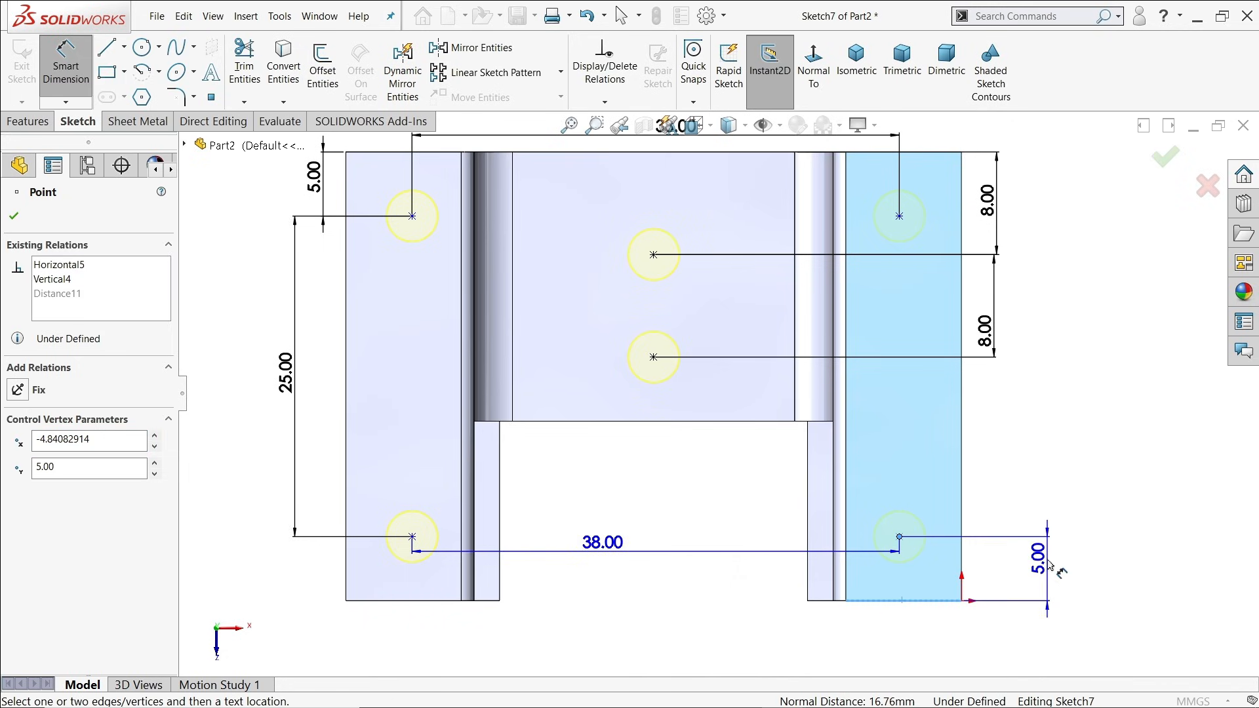
click(1051, 565)
click(696, 254)
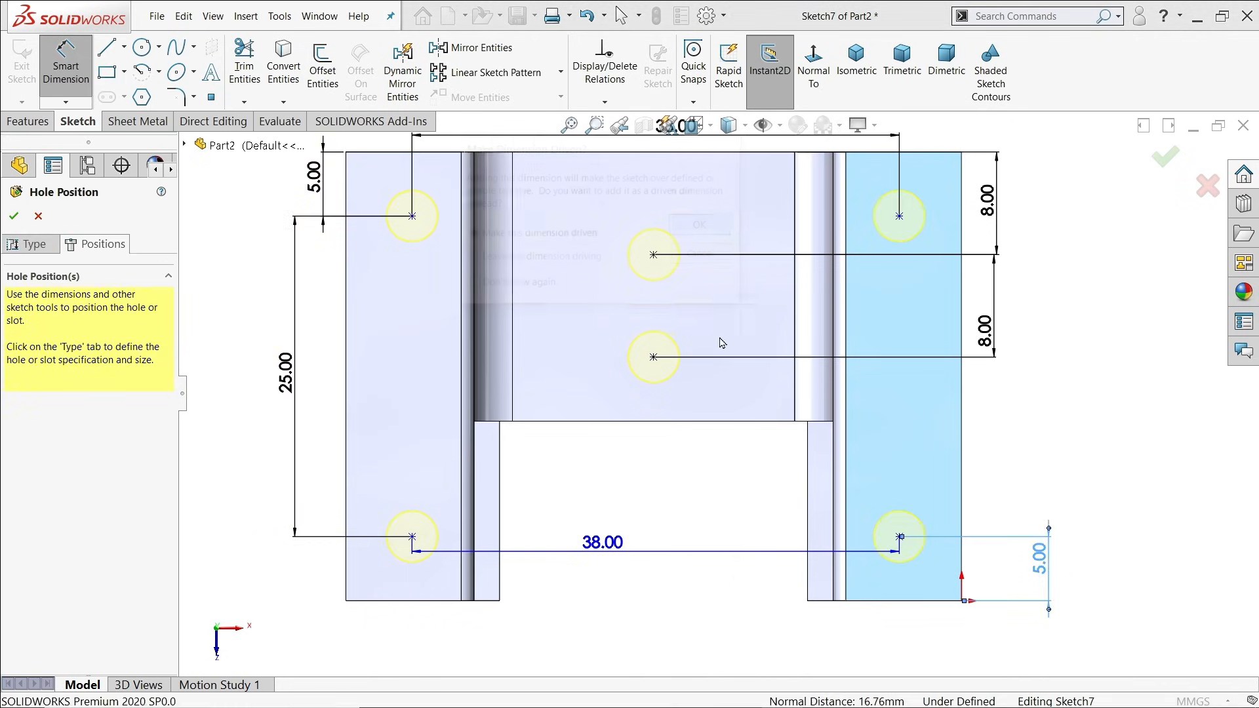
Step: Dimension the left flange's rear hole point 5 mm from the flange's outer side edge
scroll(726, 463, up, 1)
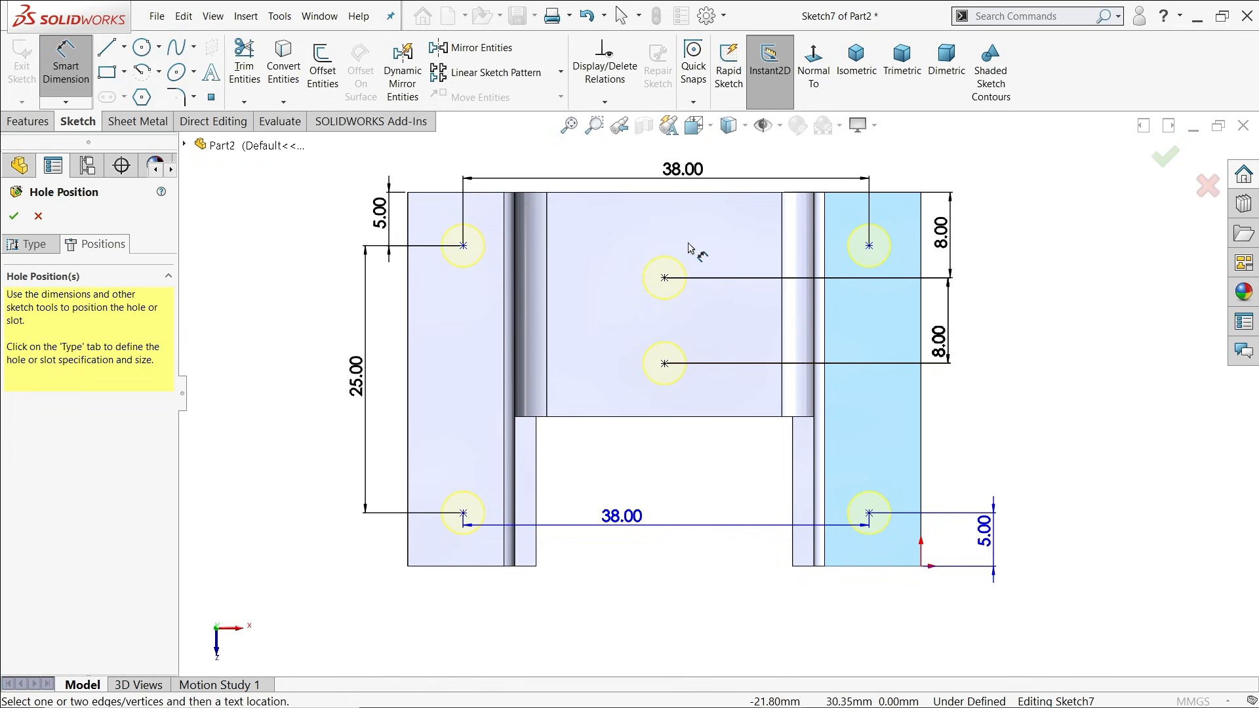
scroll(482, 197, down, 1)
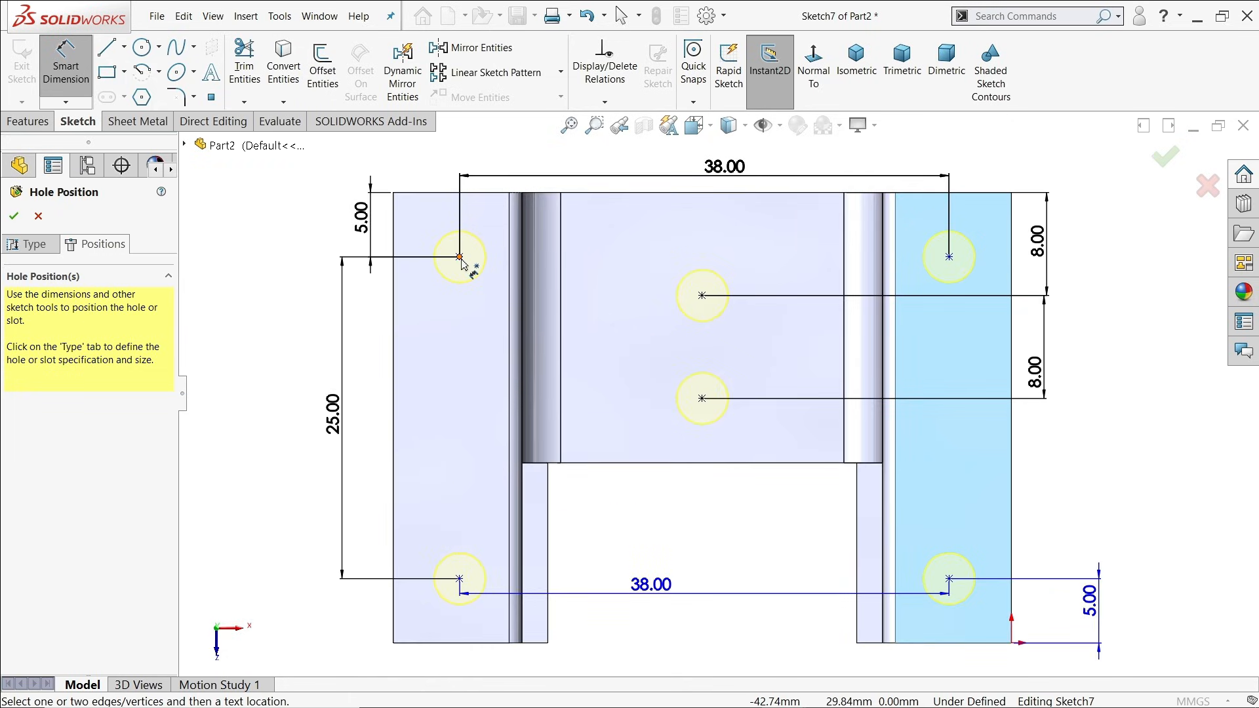
click(459, 256)
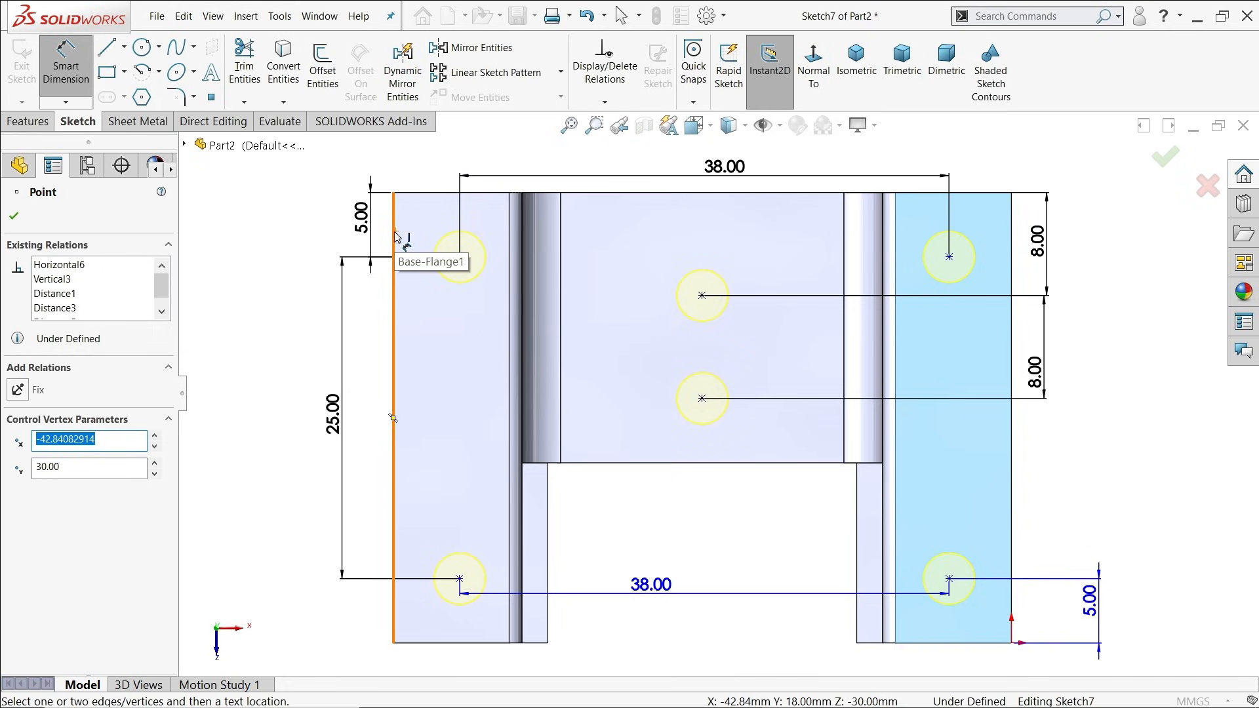
click(395, 235)
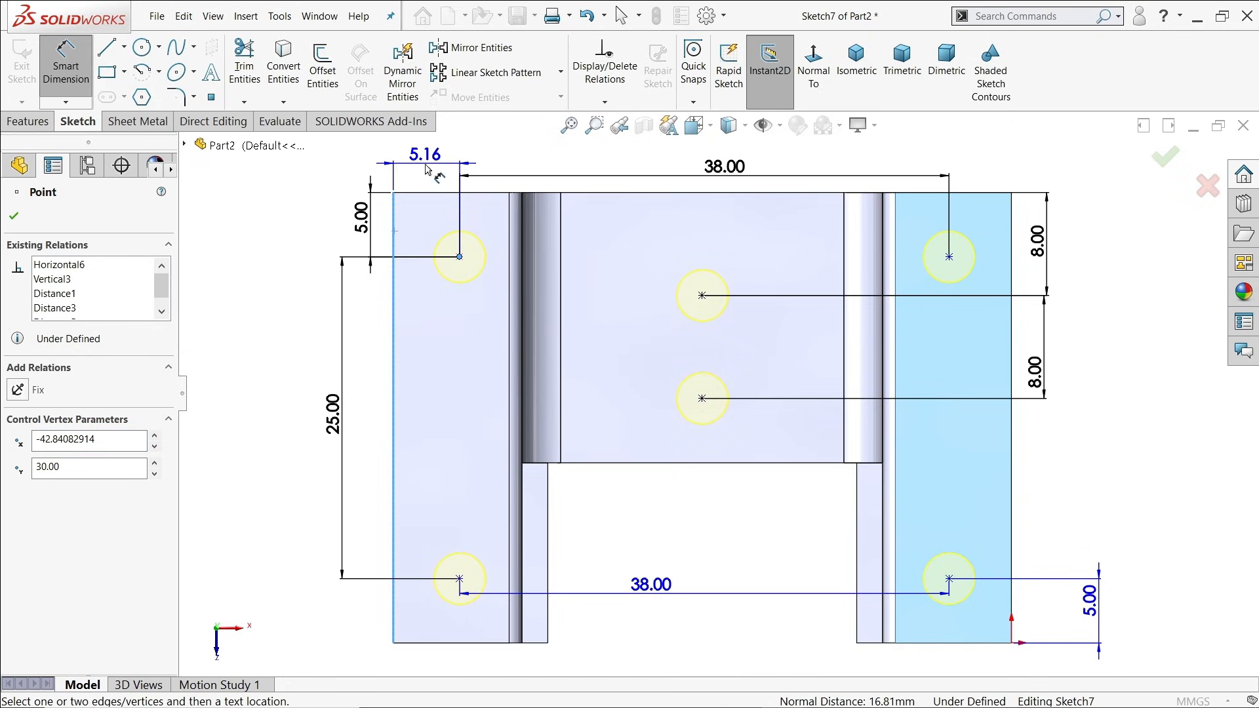
click(424, 169)
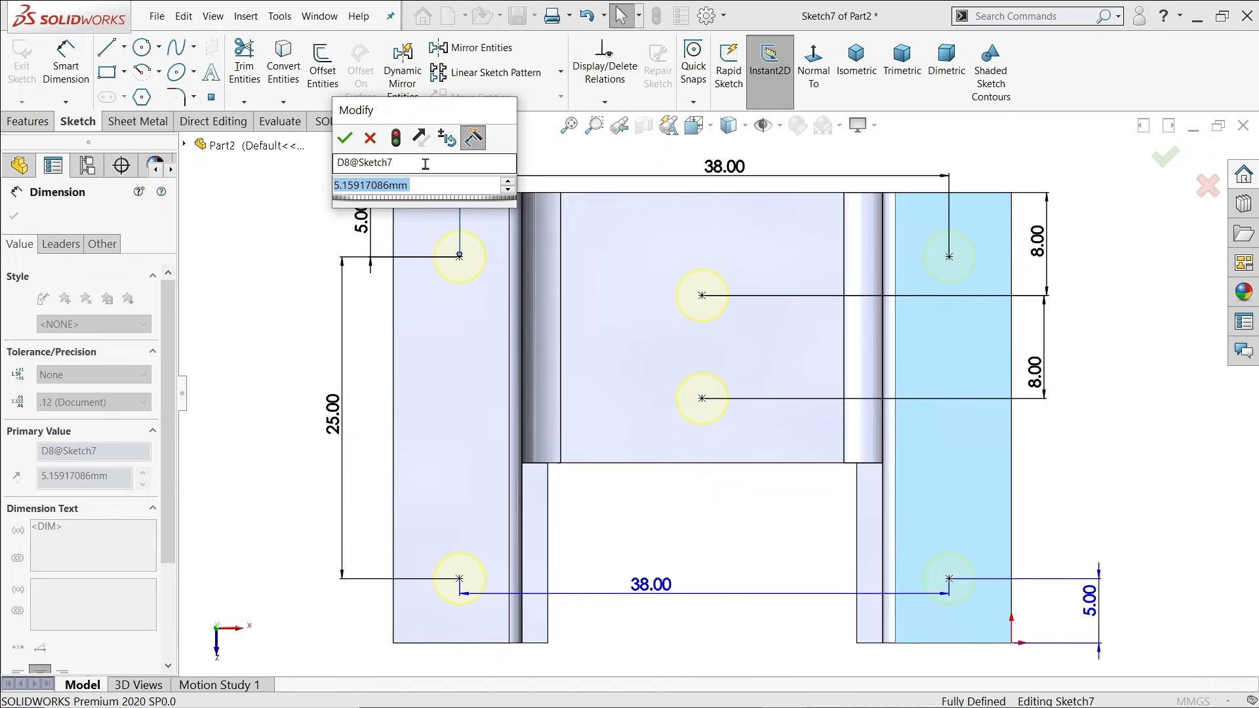
text(5)
key(Return)
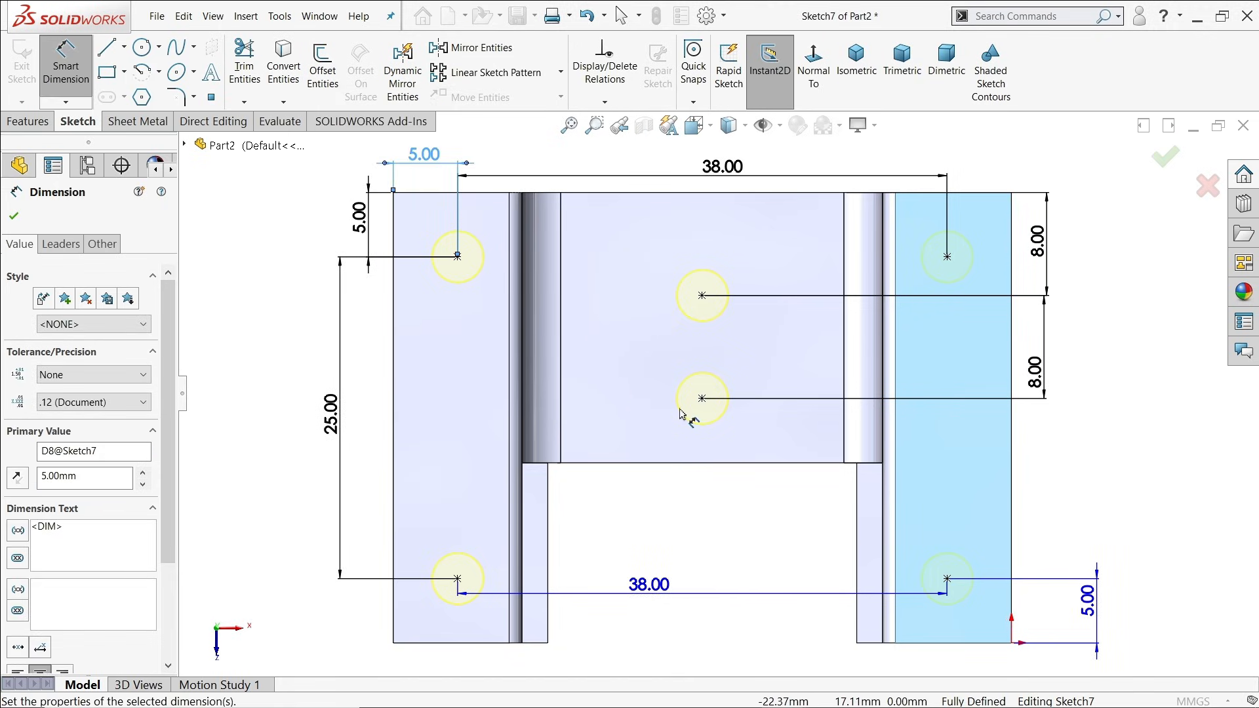
Step: Finish the Ø4 hole feature from an isometric view and inspect the drilled bracket
click(856, 65)
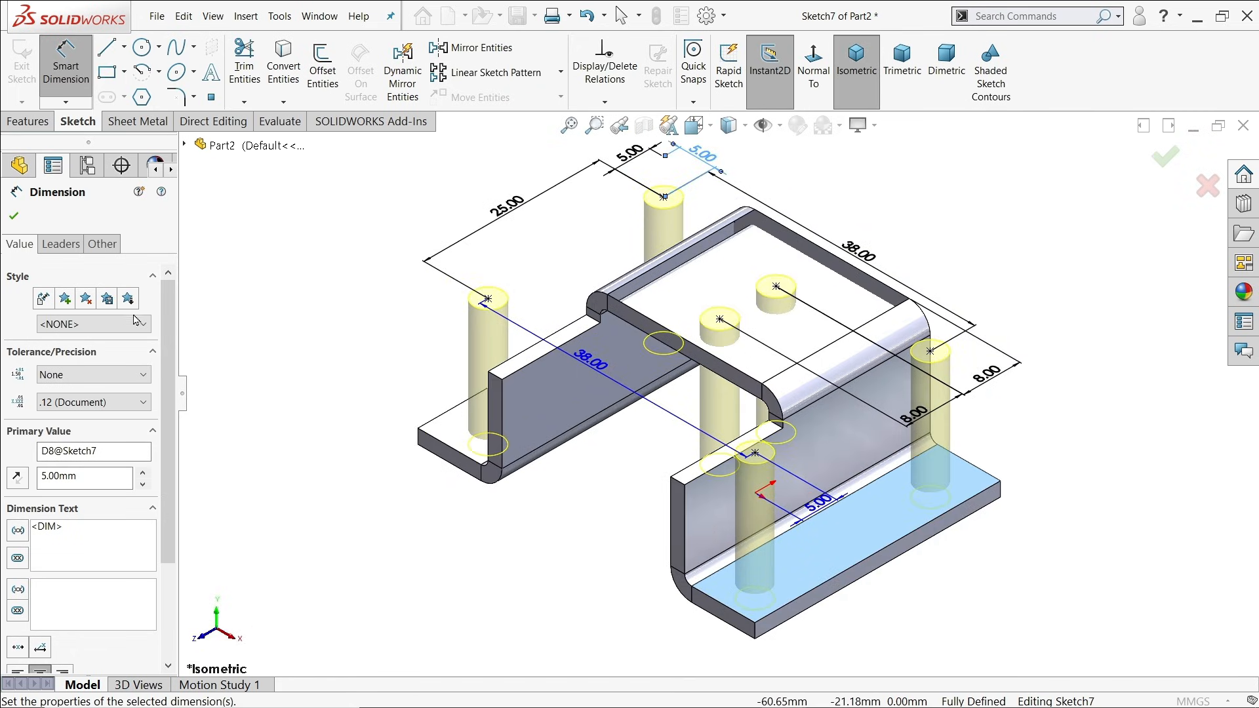
click(15, 218)
click(14, 218)
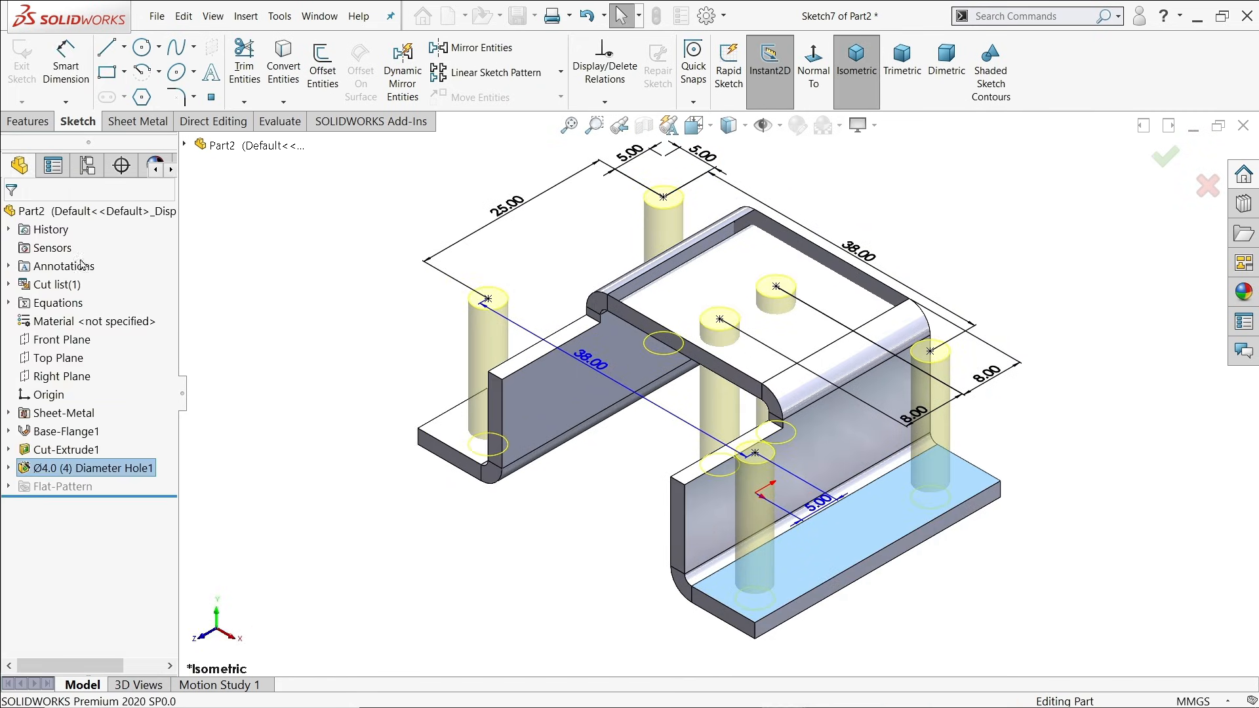
middle_drag(407, 455, 738, 560)
click(298, 230)
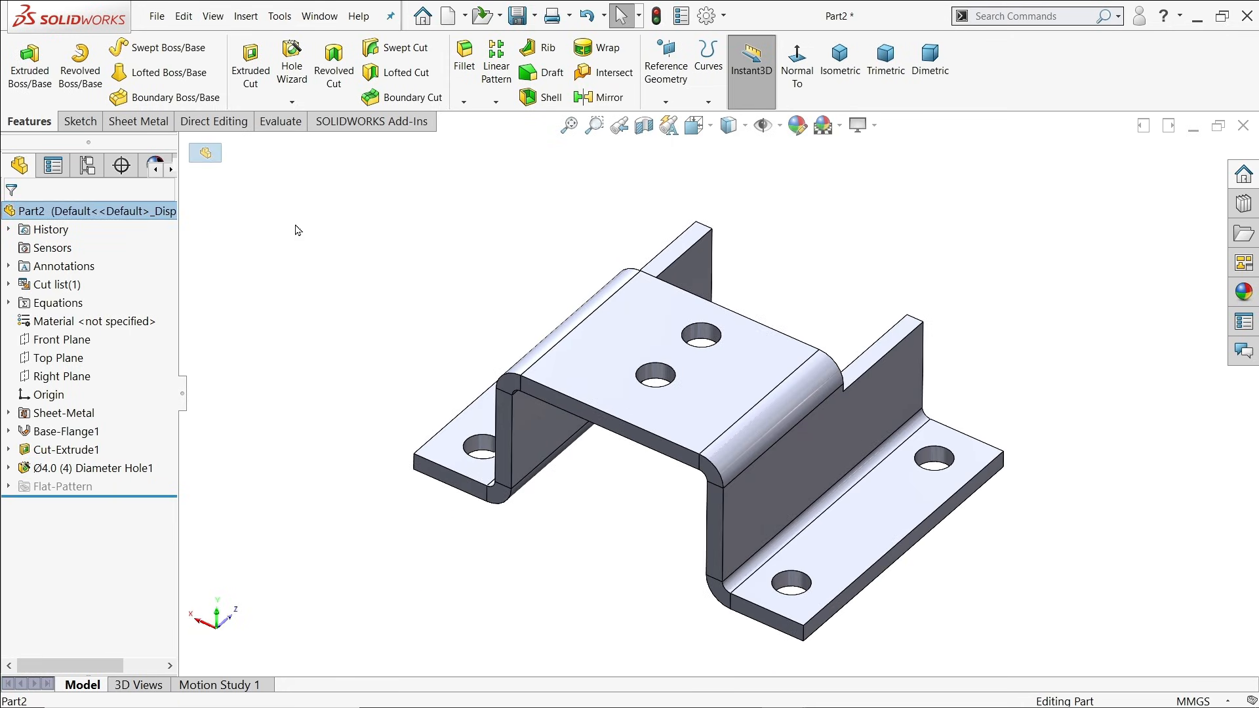
Step: Apply the brushed steel appearance from the Metal > Steel library to the whole bracket
click(1230, 293)
scroll(1131, 257, up, 5)
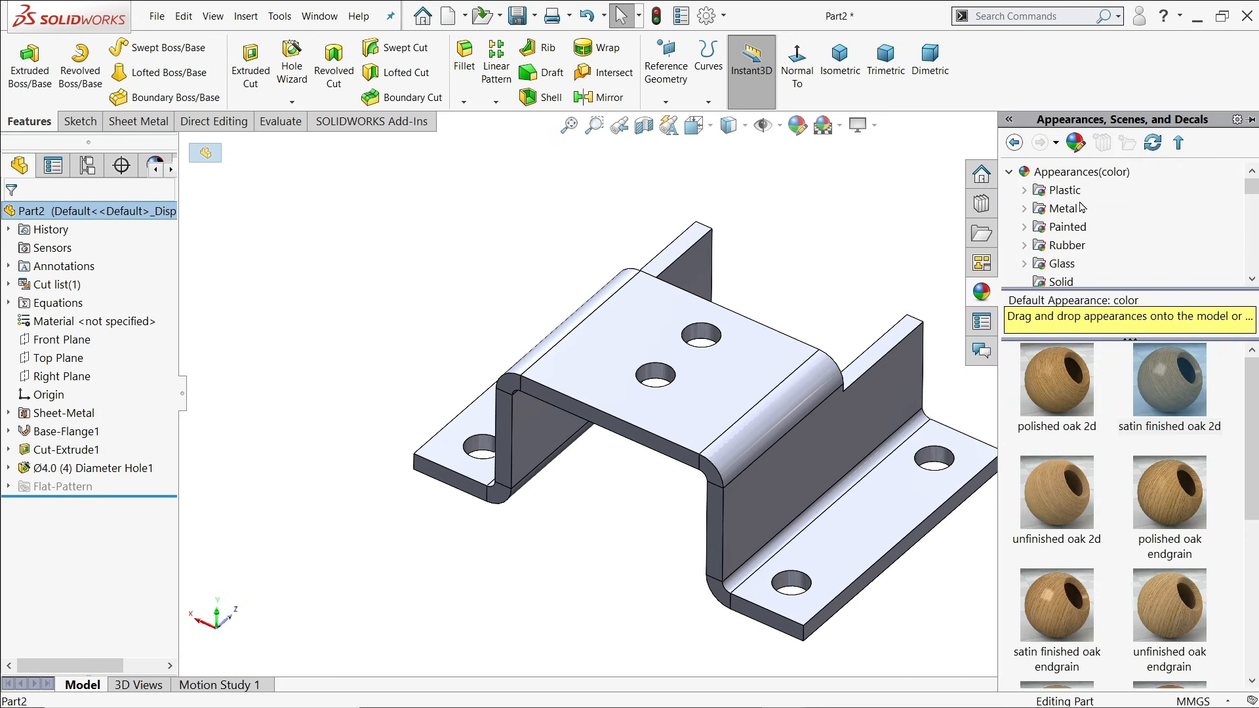
double_click(1039, 209)
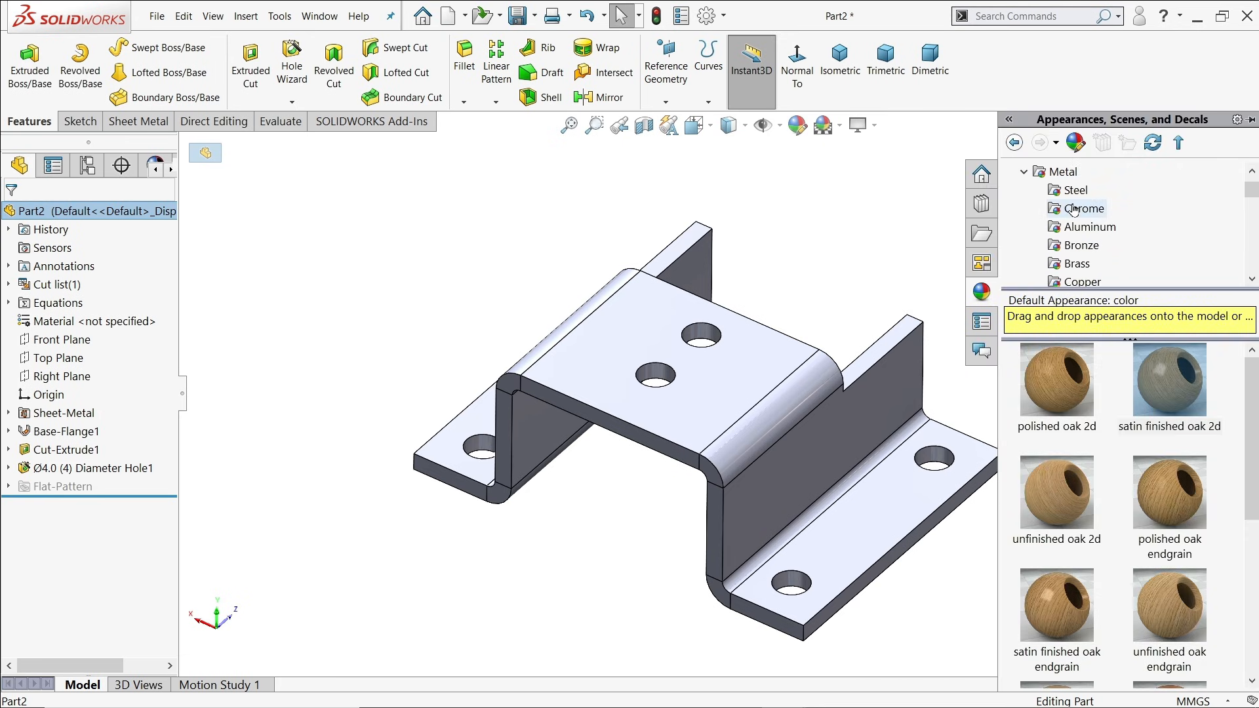
double_click(1165, 396)
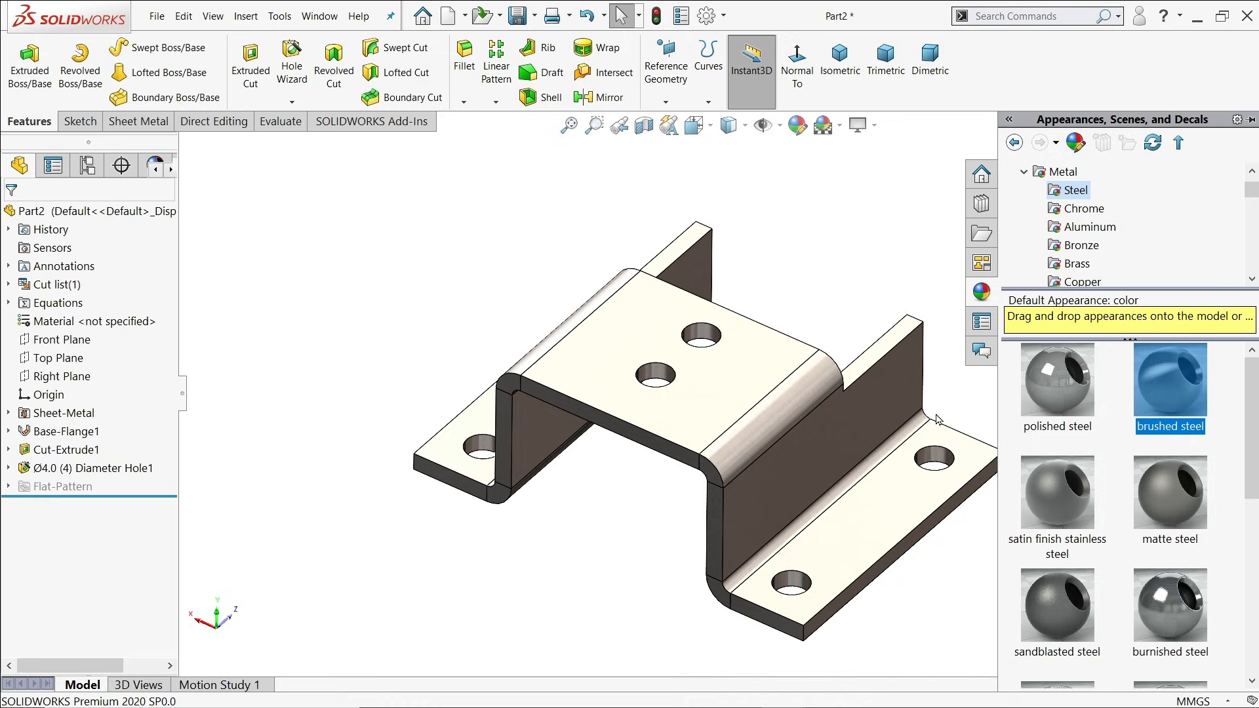
Step: Save the part as 2.Mounting Bracket in the Pneumatic Motor folder on the Desktop
scroll(872, 455, up, 2)
scroll(854, 476, down, 2)
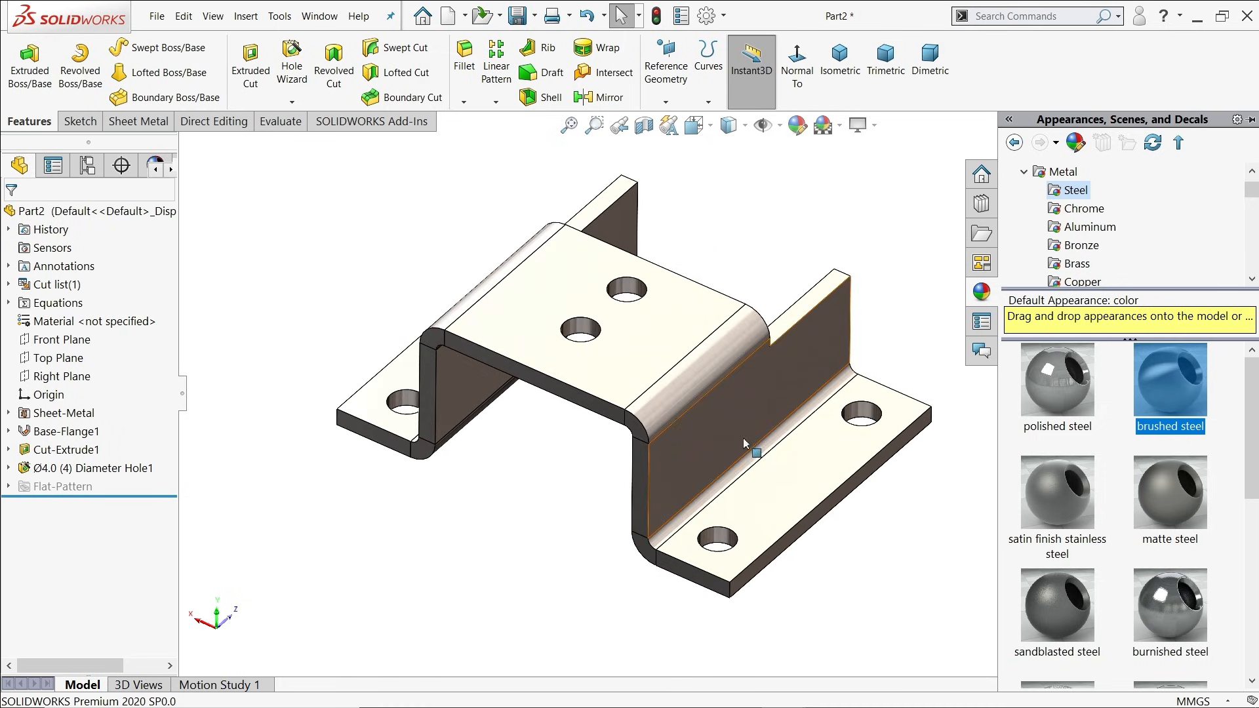
click(518, 17)
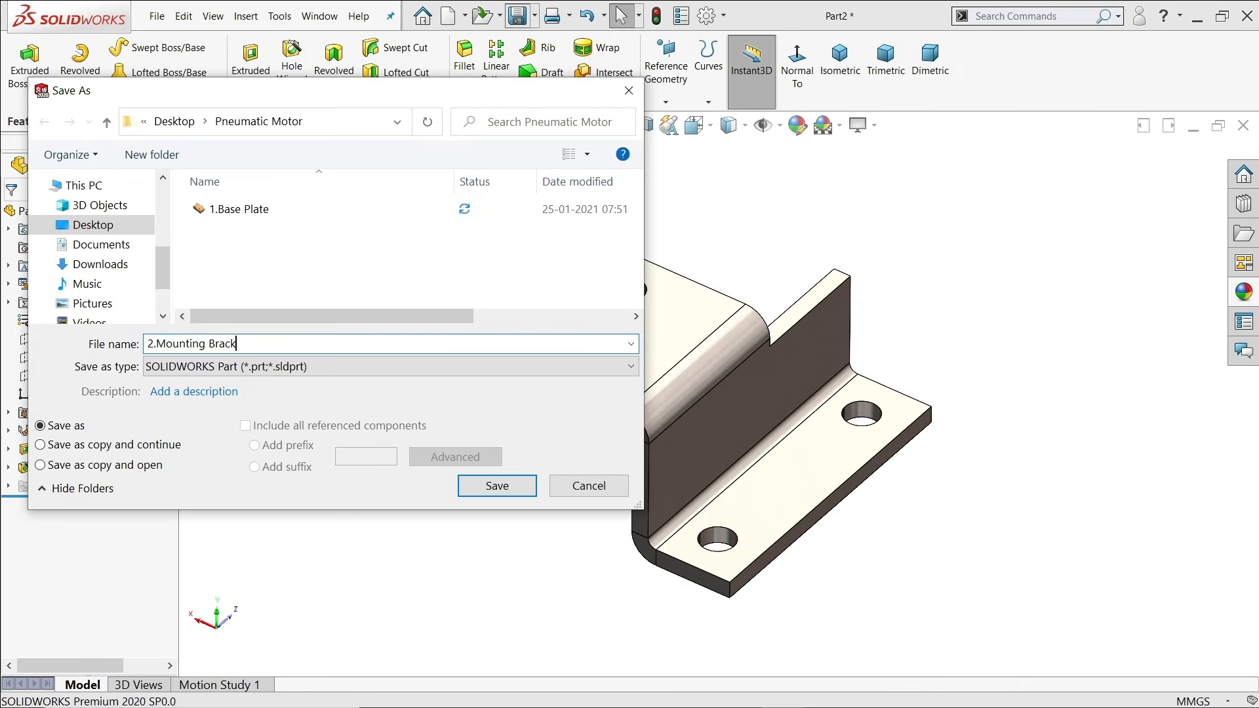
click(497, 495)
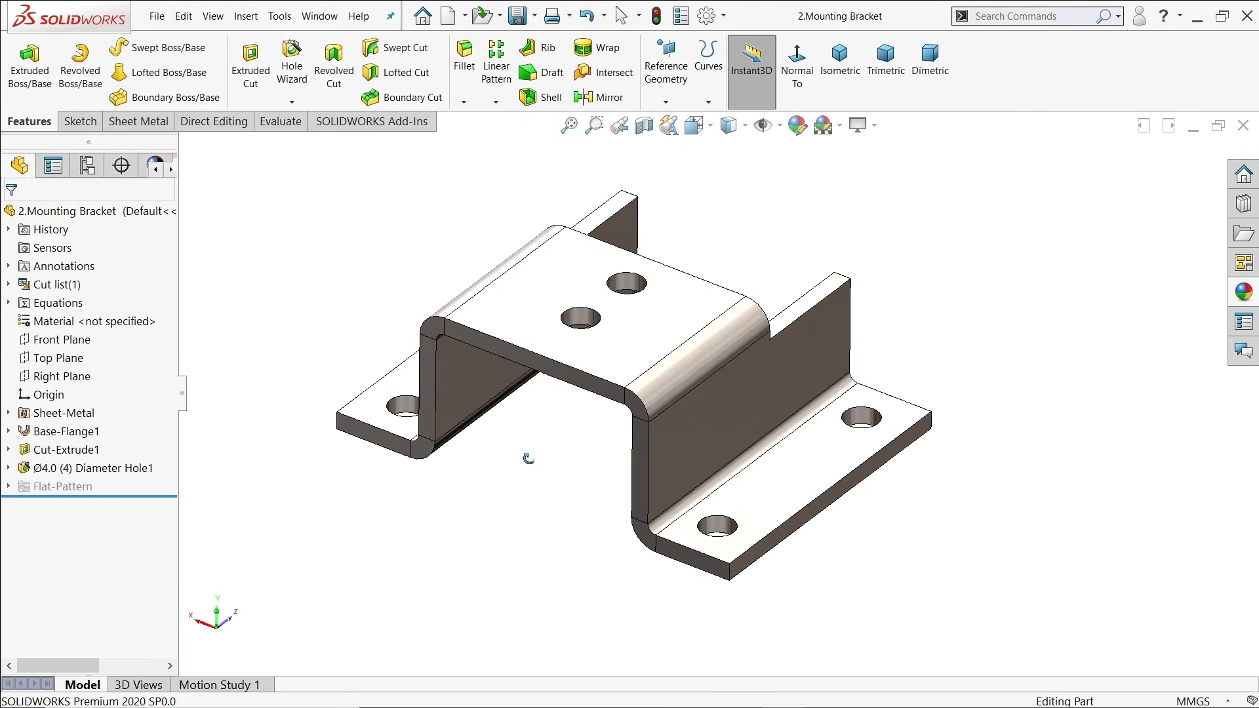
Step: Create a new part document and apply the Plain White scene to it
scroll(629, 337, down, 2)
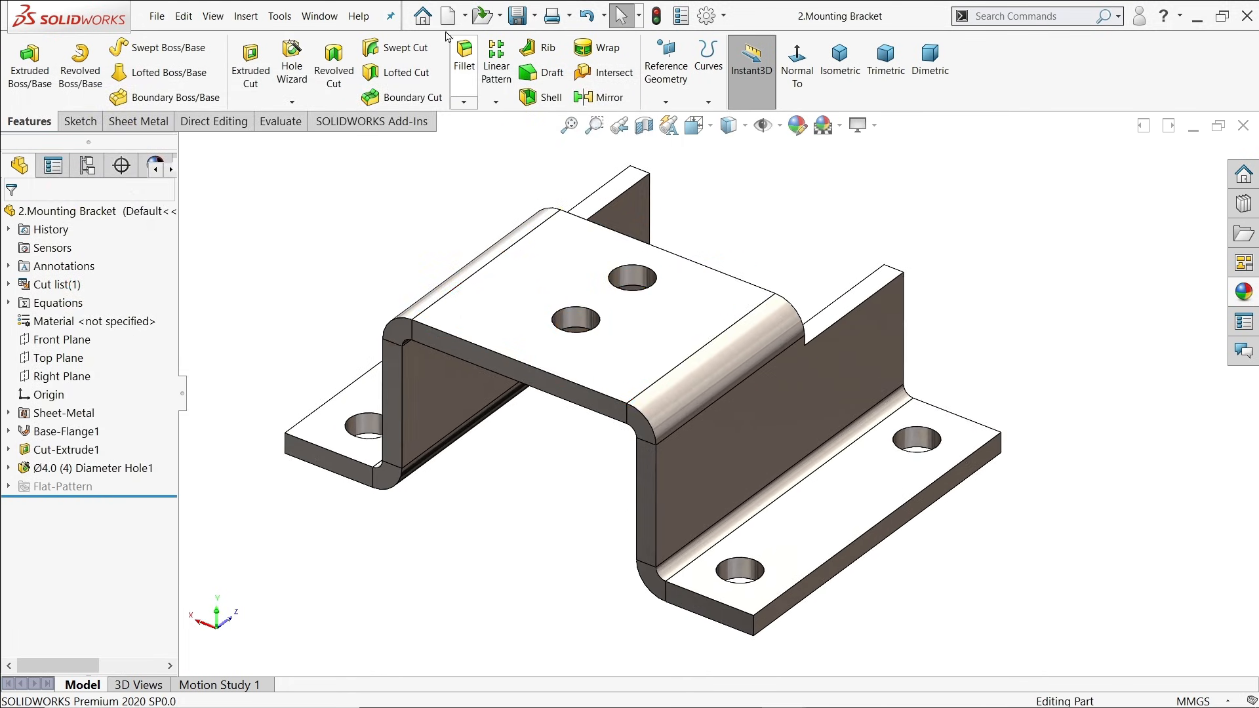
click(468, 19)
click(470, 36)
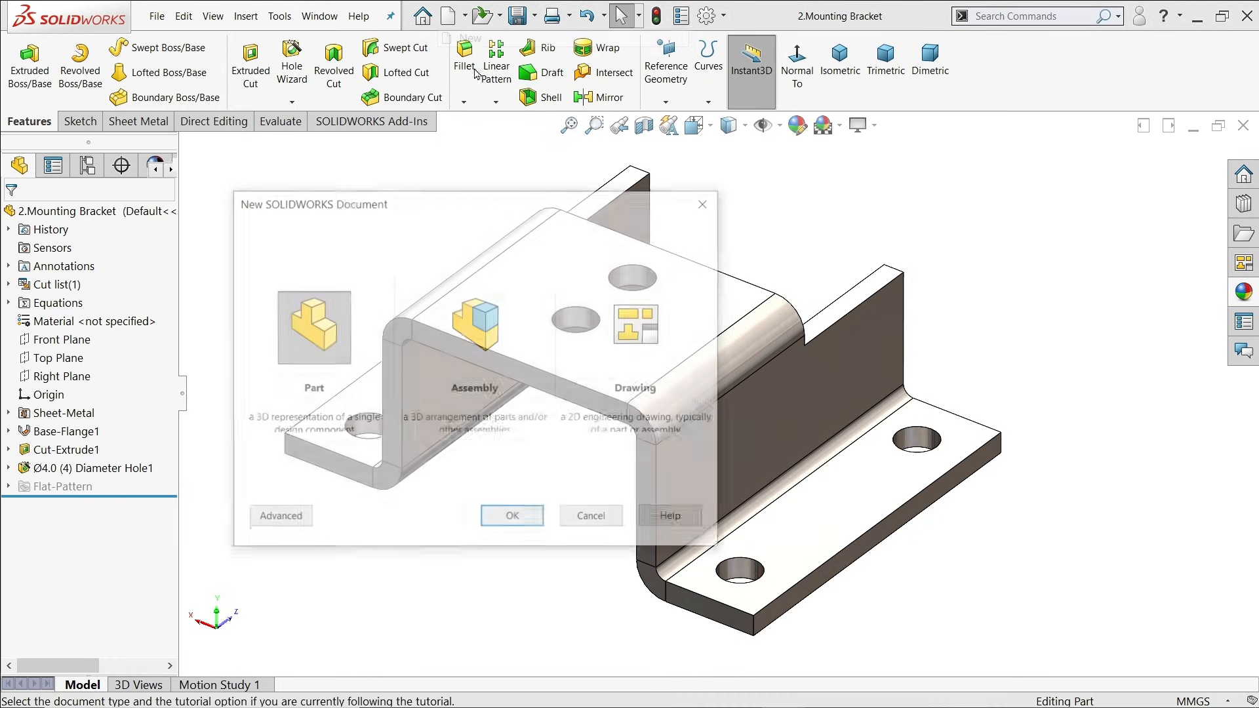
click(512, 520)
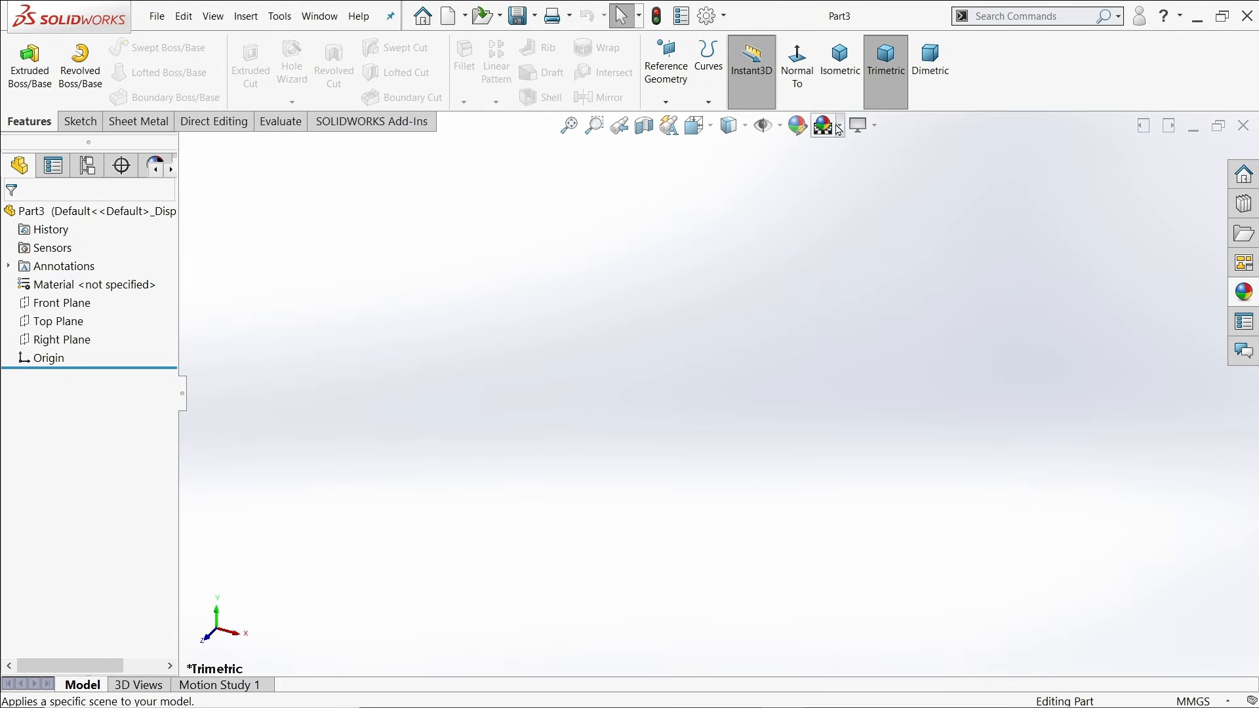
click(839, 130)
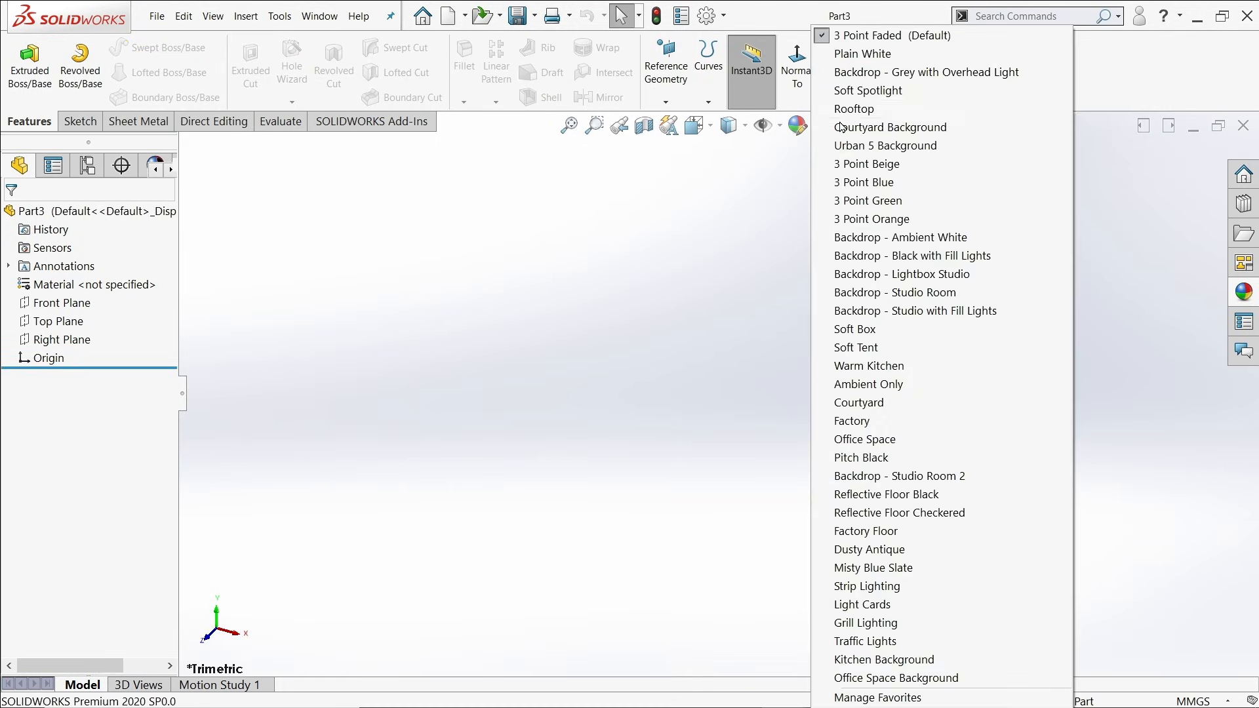
click(844, 51)
Step: Switch to the Air Motor Assembly drawing in Photos and examine the Motor Block views and dimensions
key(alt+Tab)
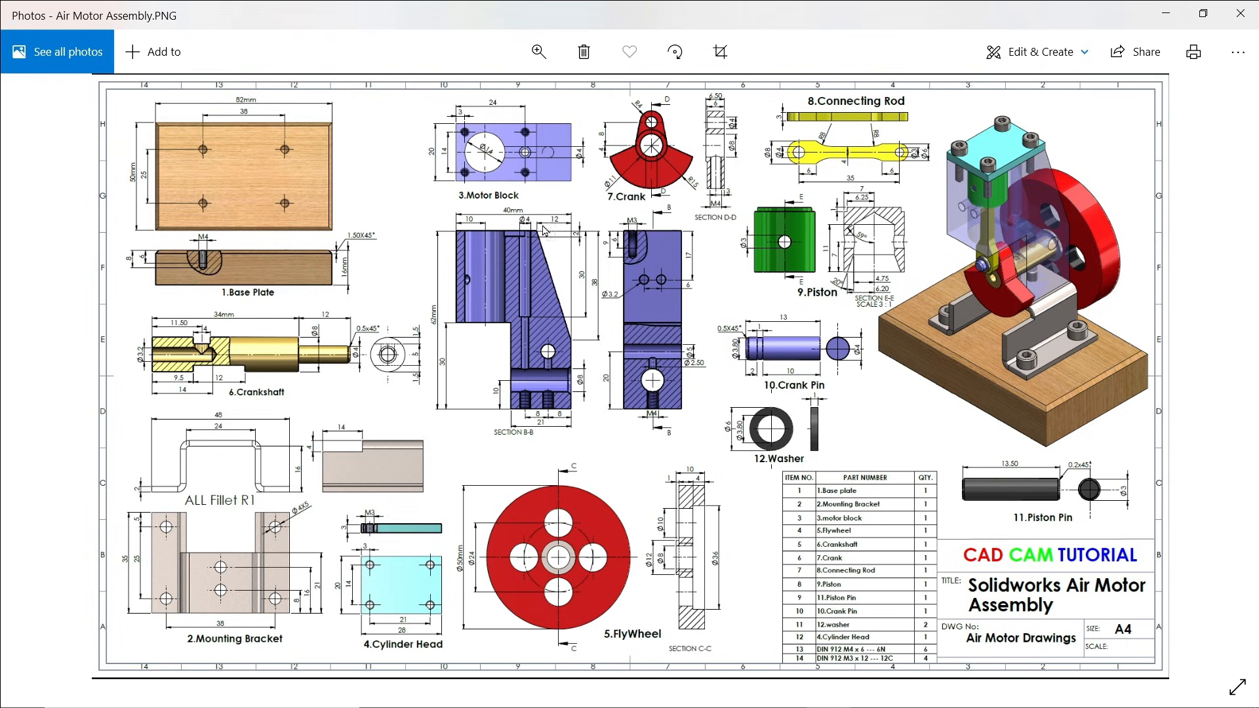
scroll(549, 190, up, 5)
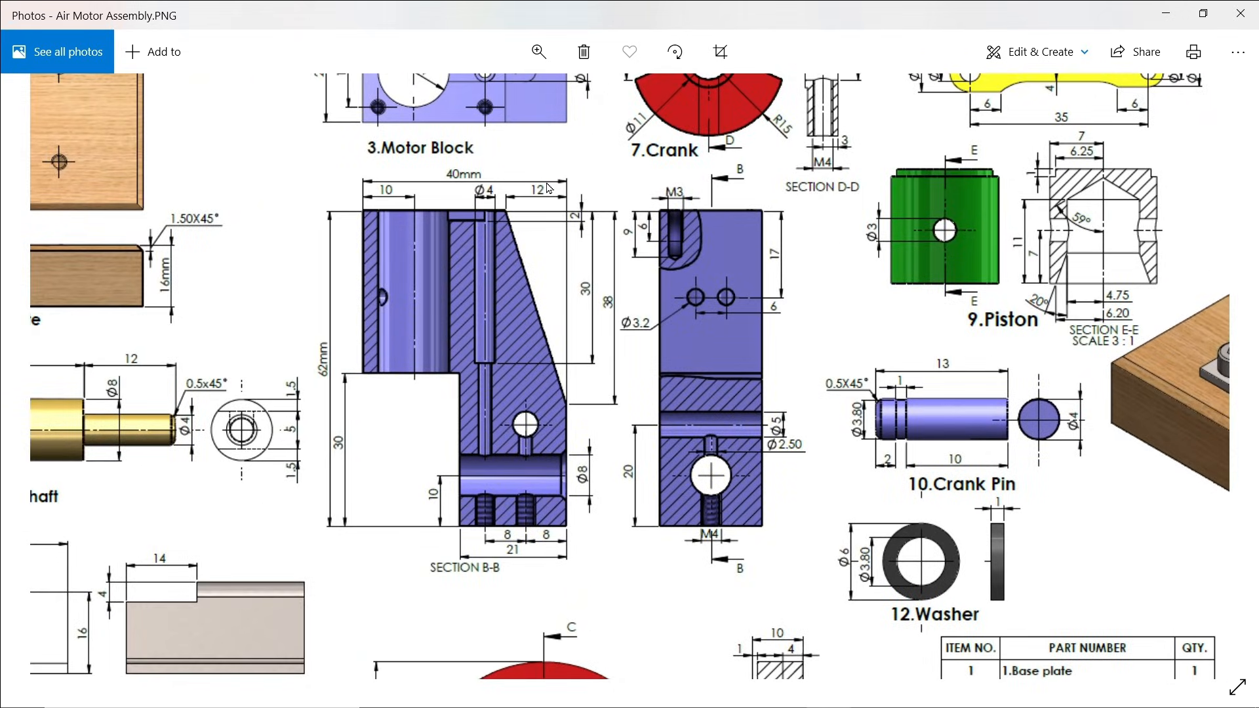
drag(549, 190, 554, 285)
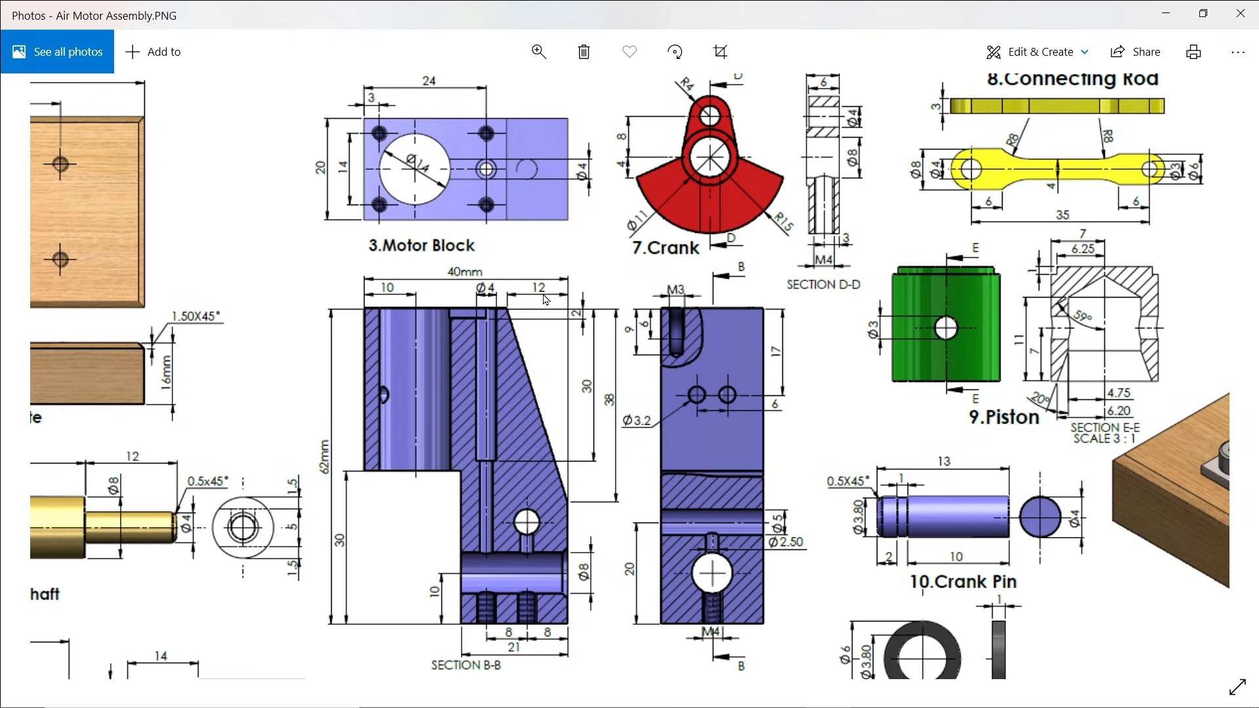
click(1169, 14)
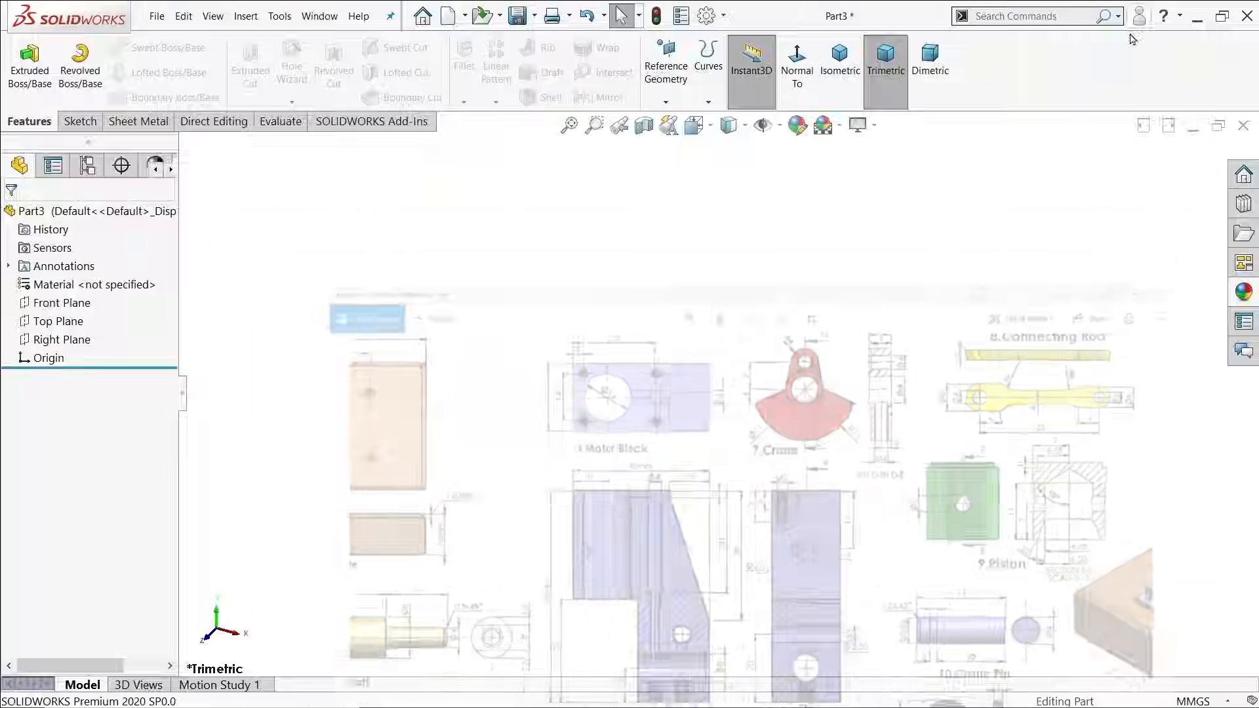
Step: On the Front Plane, sketch the motor block's closed stepped outline about 151 mm tall, with its inner corner at the origin and a sloped upper side
click(59, 306)
click(78, 281)
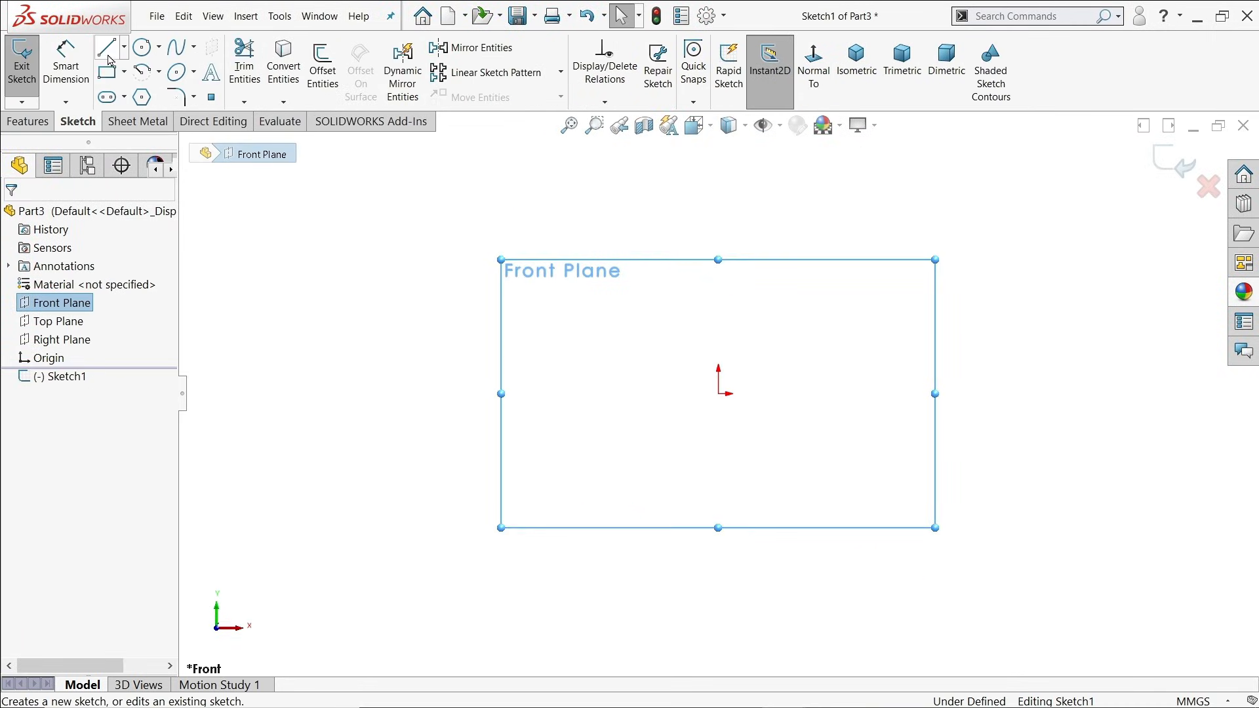
click(108, 57)
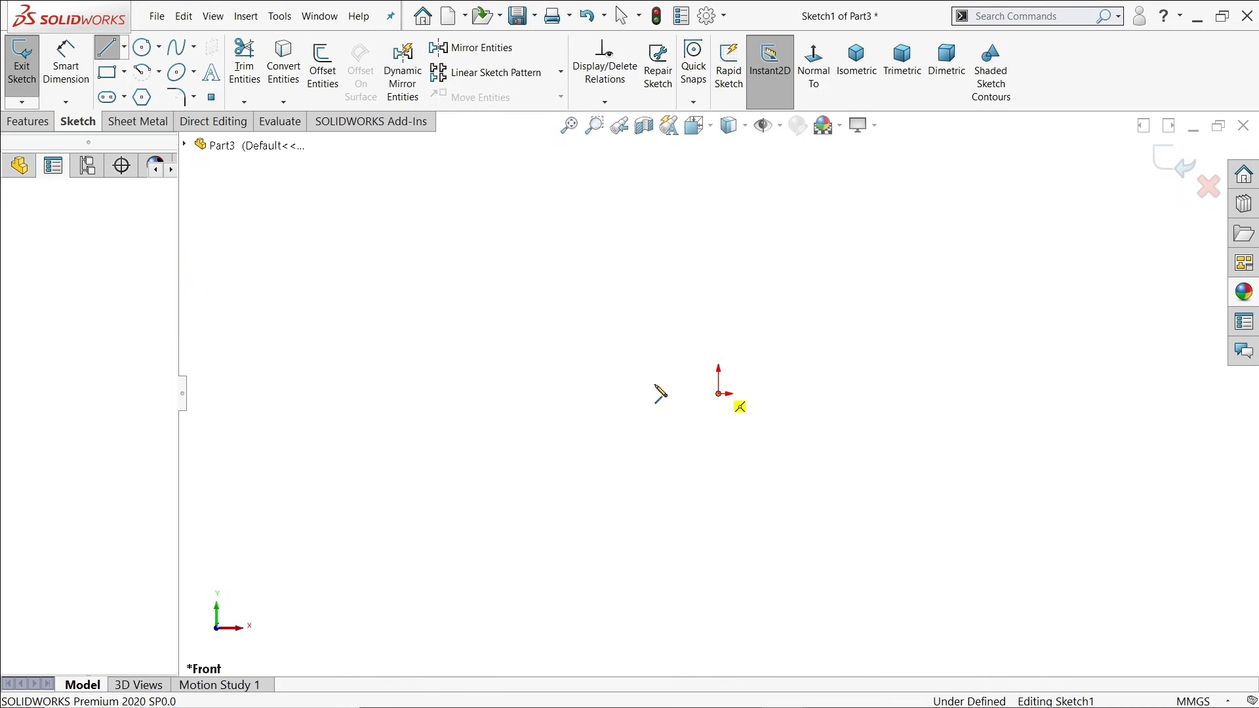
click(602, 393)
click(602, 186)
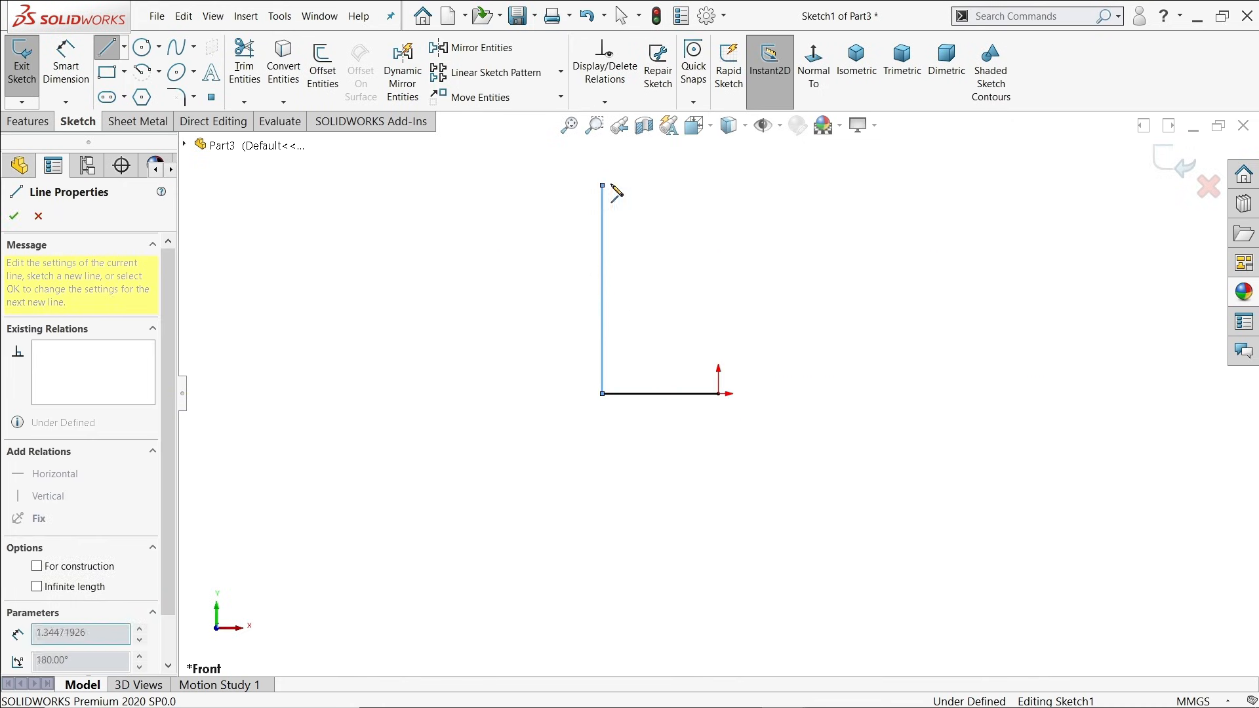
click(758, 185)
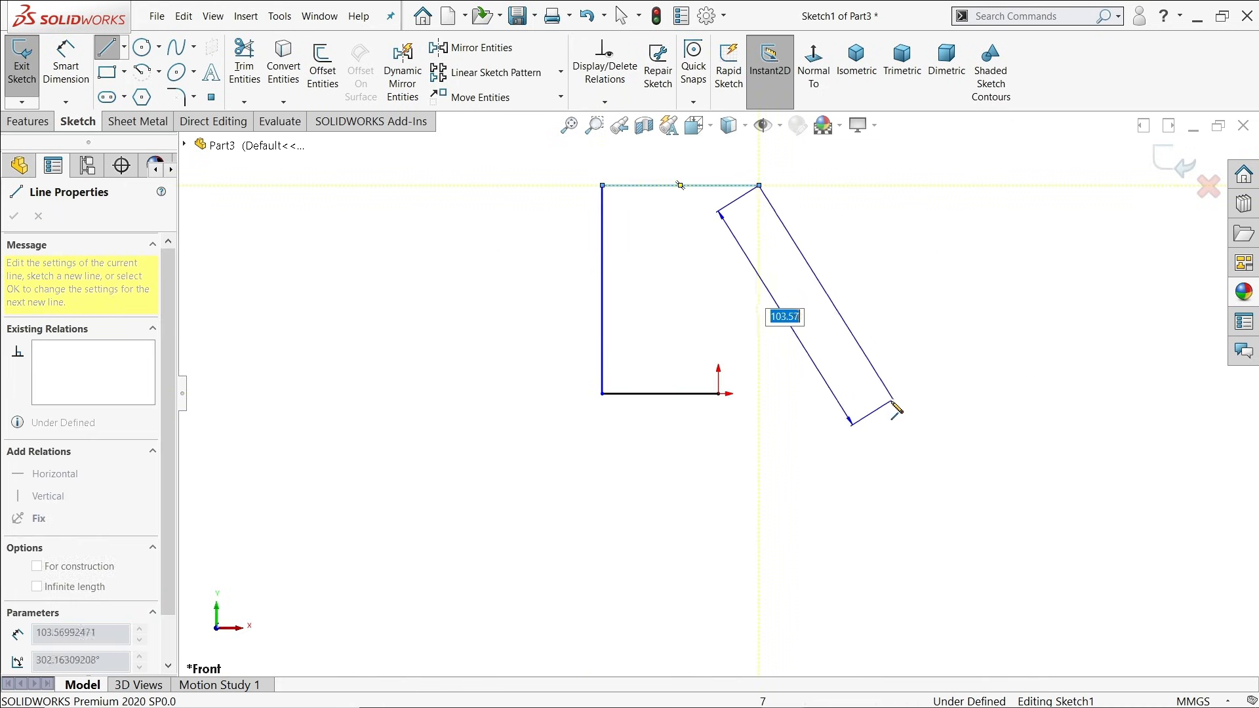
click(876, 399)
click(875, 554)
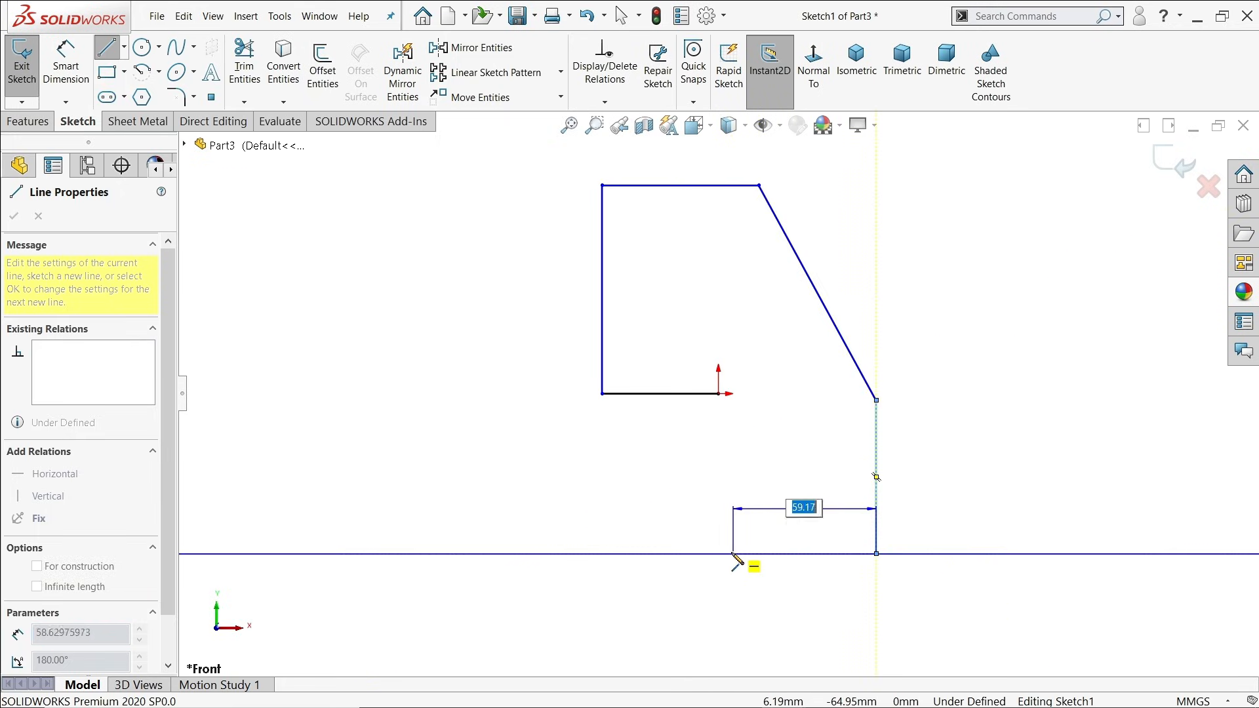
click(724, 554)
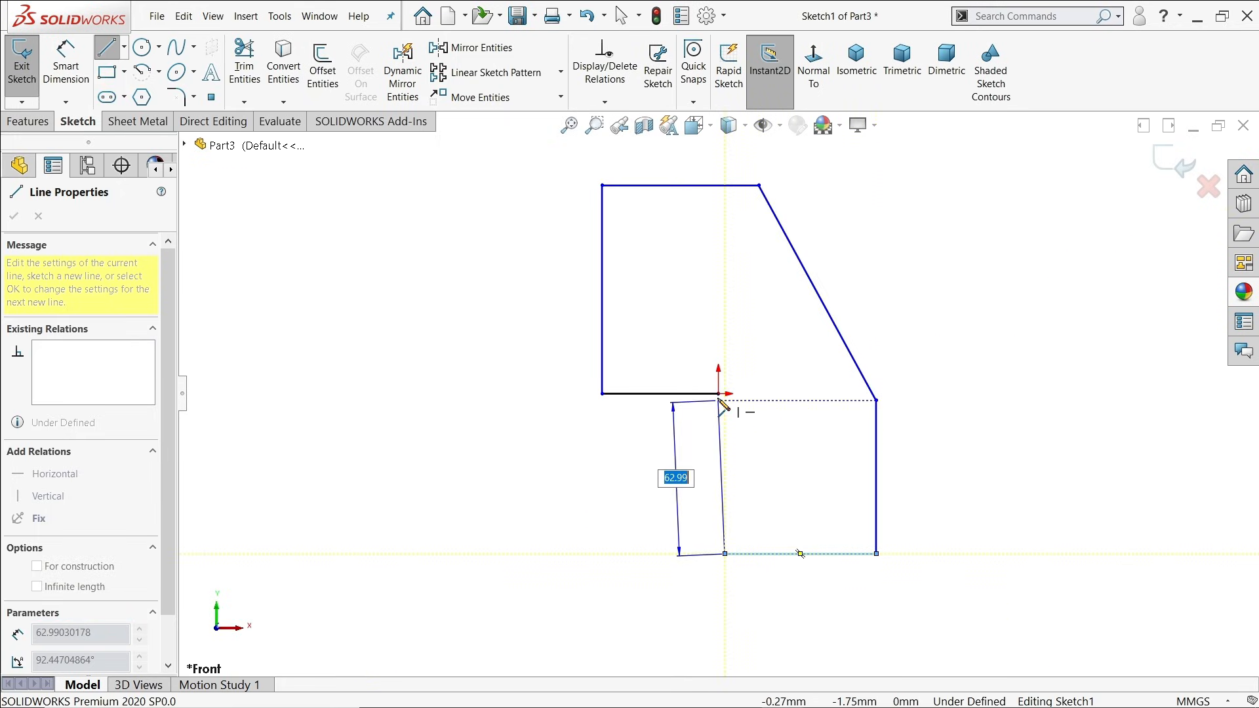
click(718, 394)
right_click(787, 407)
click(813, 411)
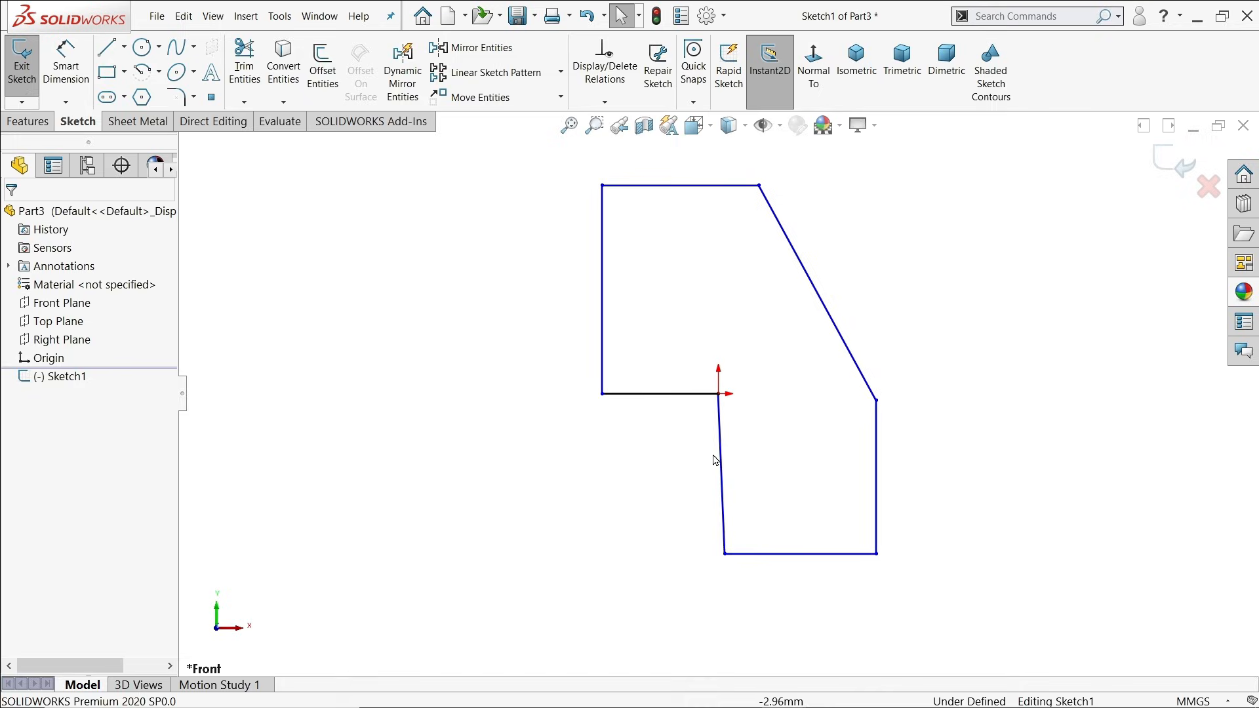
Step: Make the slightly slanted line running down from the origin vertical
click(721, 463)
click(779, 399)
click(450, 320)
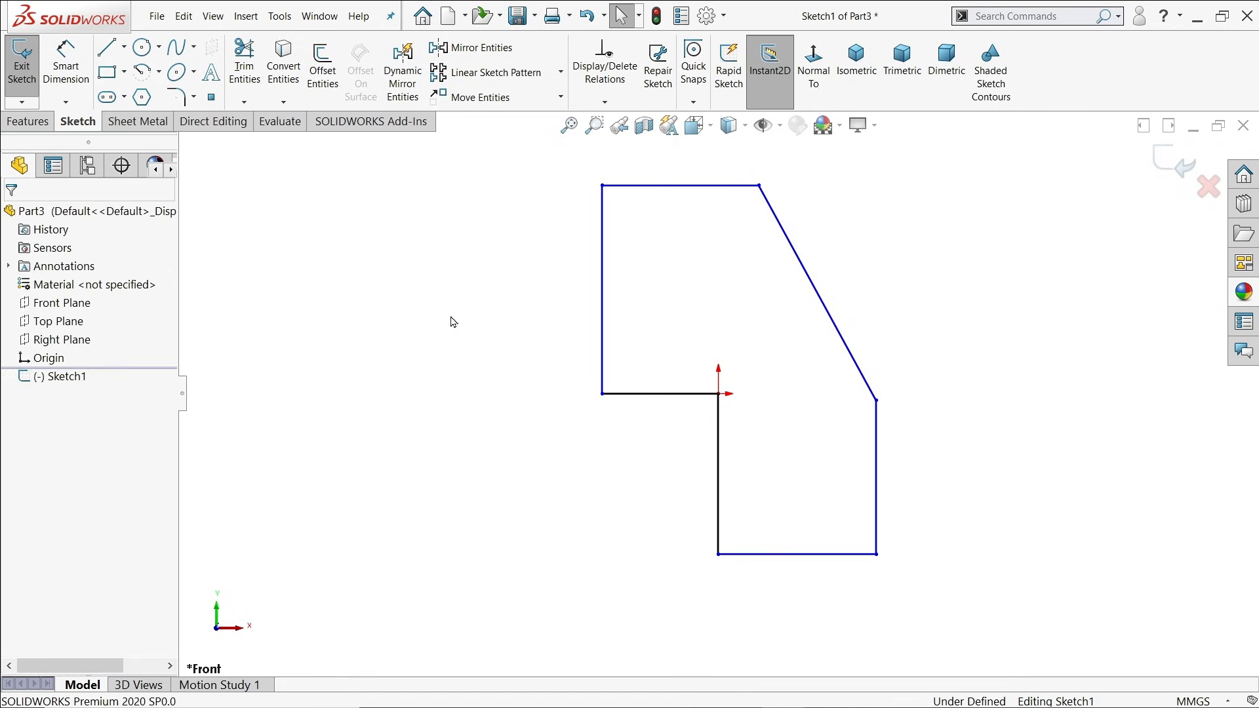
Step: Dimension the outline's overall height between its top and bottom lines as 62 mm
click(64, 62)
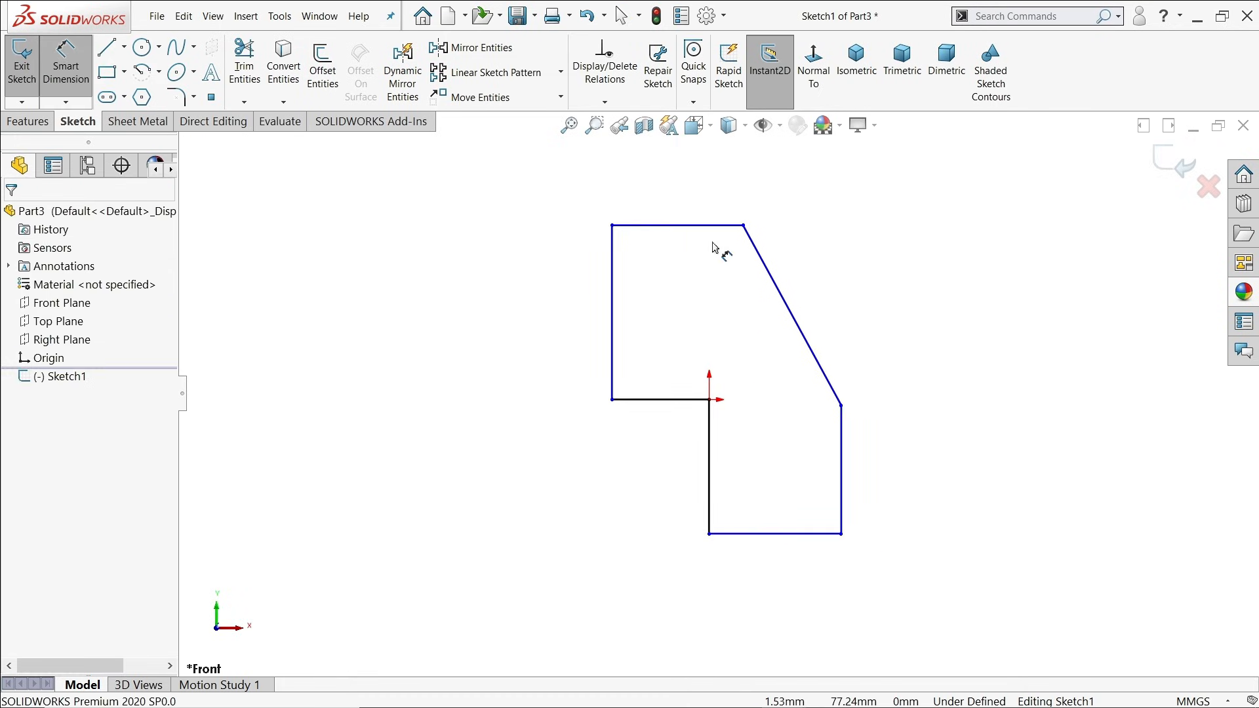
click(784, 534)
click(783, 535)
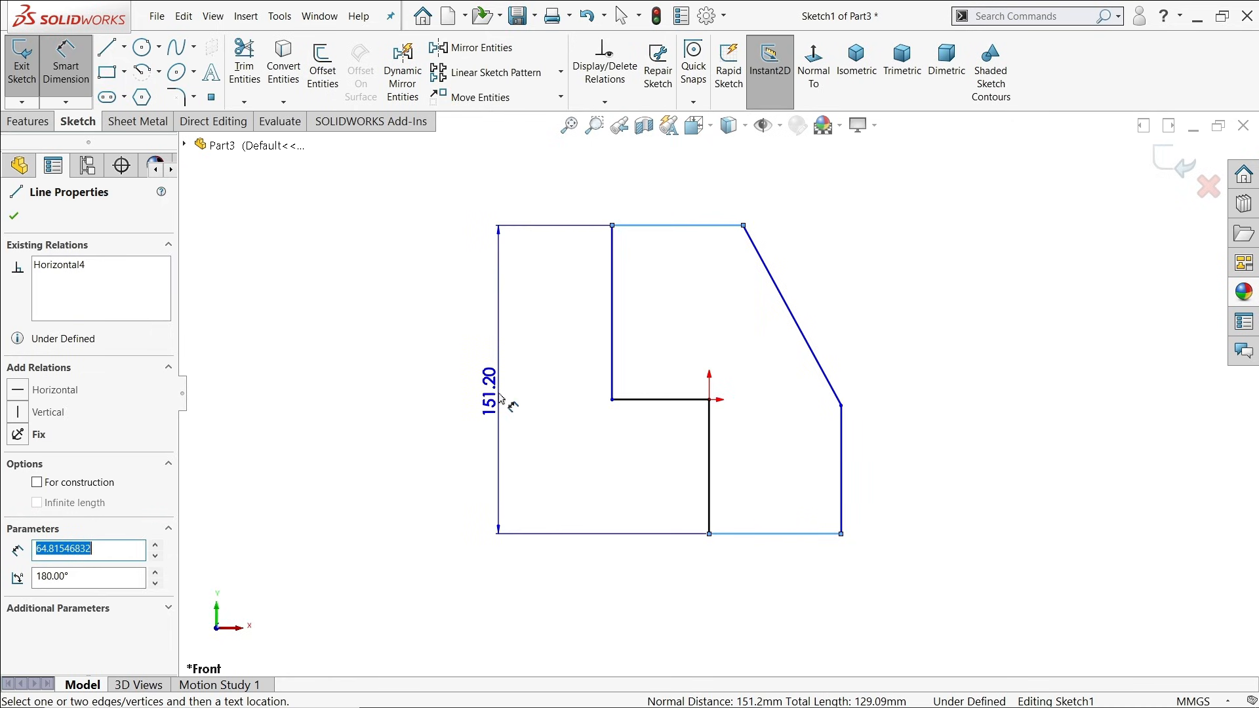
click(496, 394)
text(62)
key(Return)
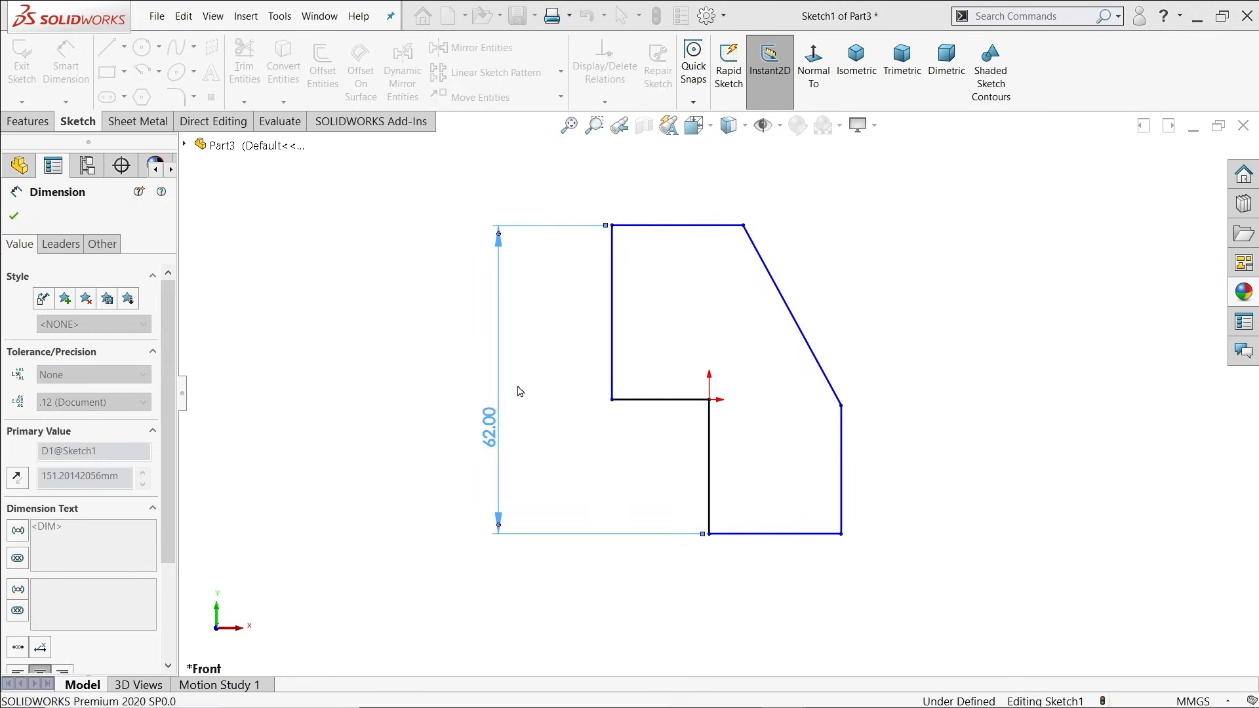
Step: Dimension the outline's overall width, from the outer vertical line to the sloped line's lower endpoint, as 40 mm
click(615, 249)
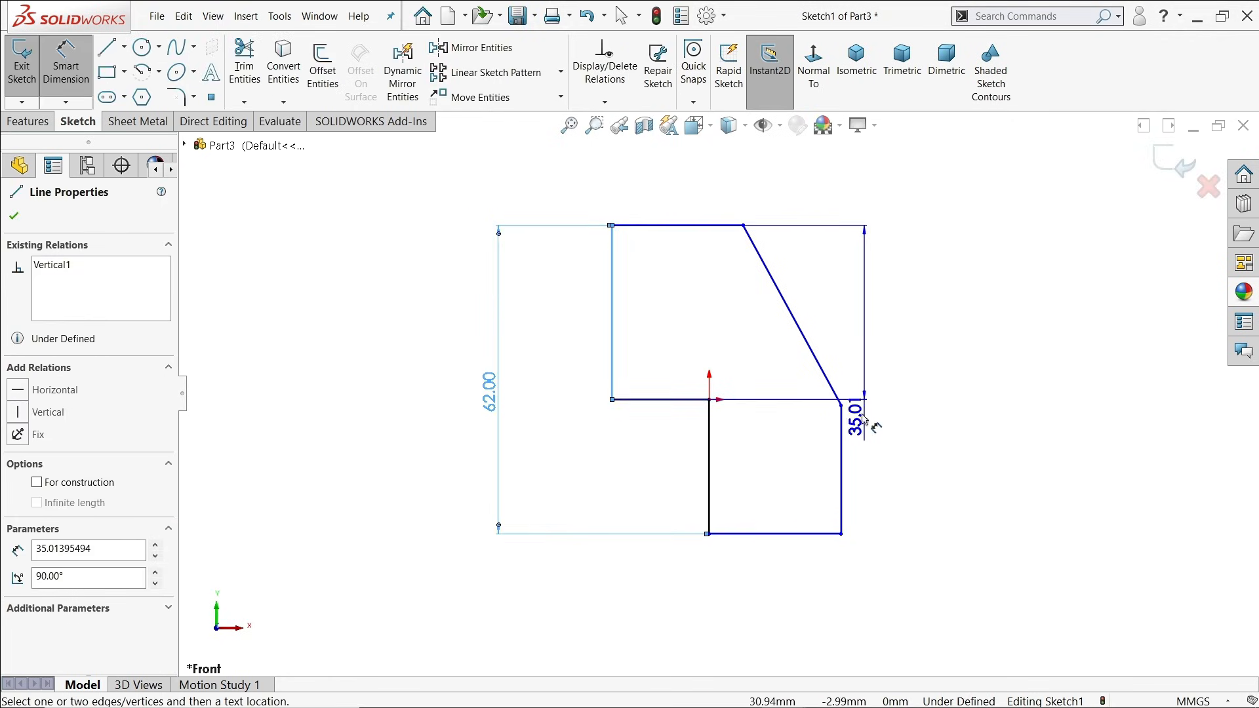
click(840, 405)
click(736, 195)
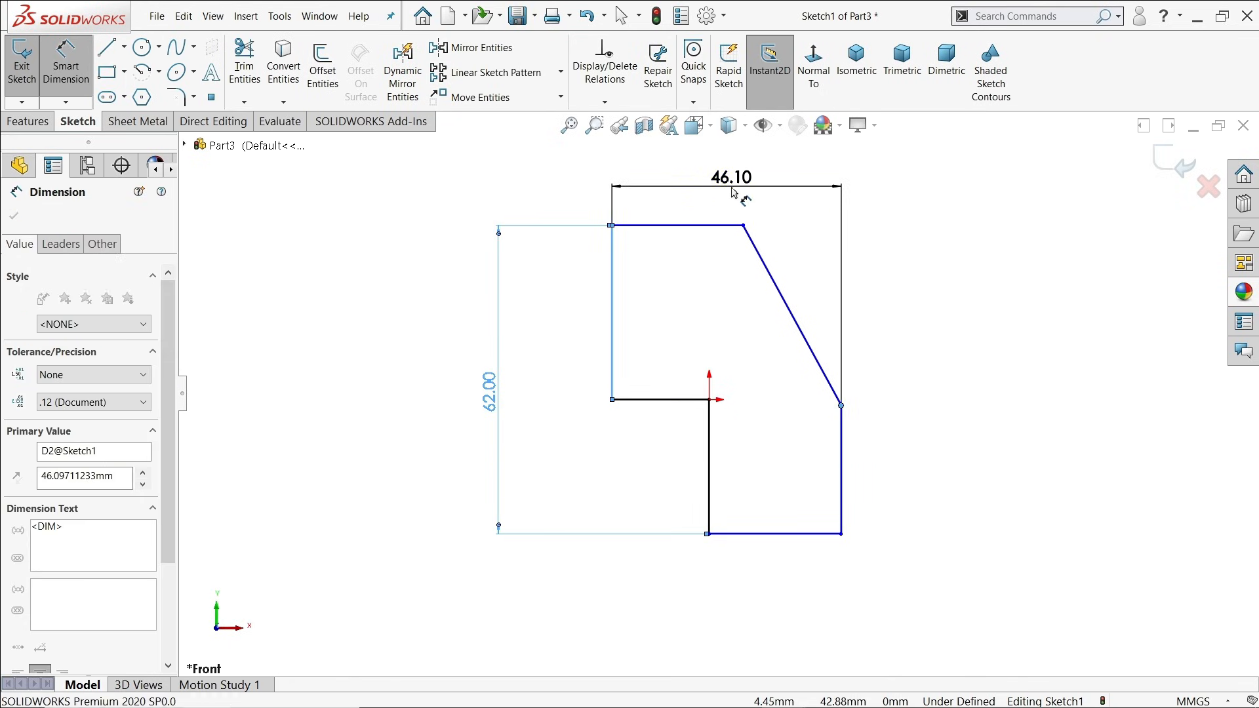
text(40)
key(Return)
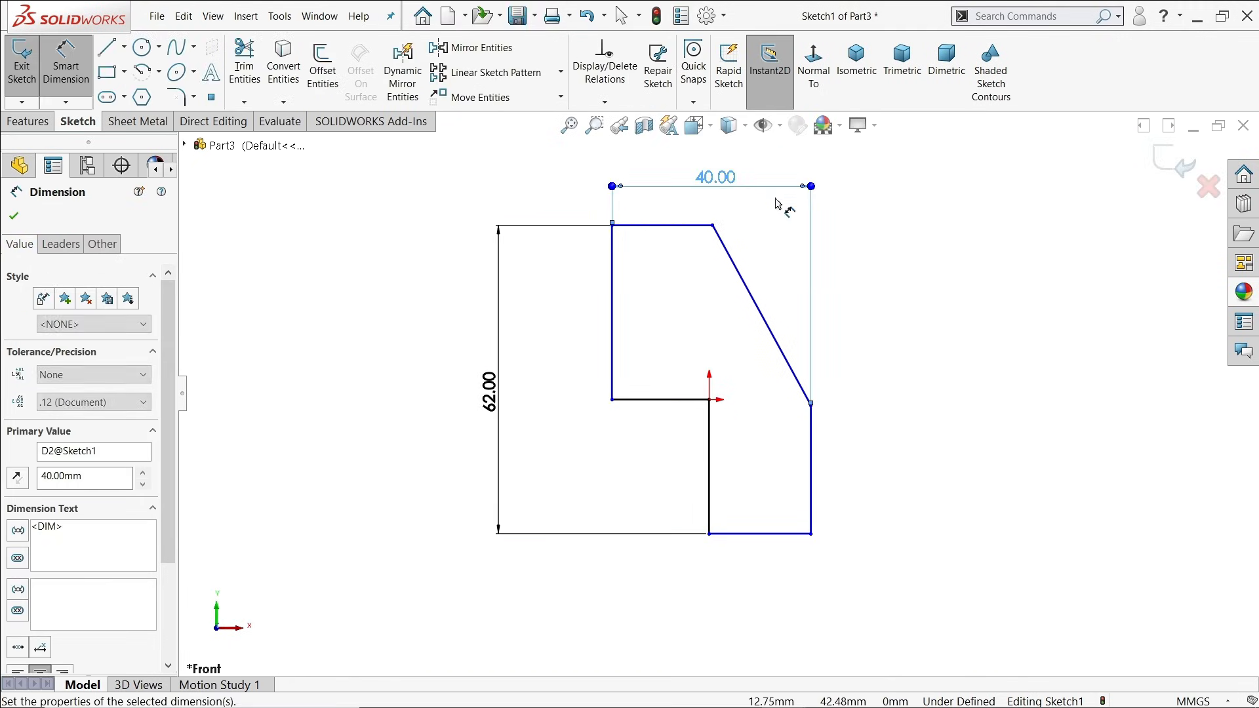
Step: Dimension the sloped line with a horizontal width of 12 mm and a vertical height of 38 mm
click(740, 274)
click(766, 218)
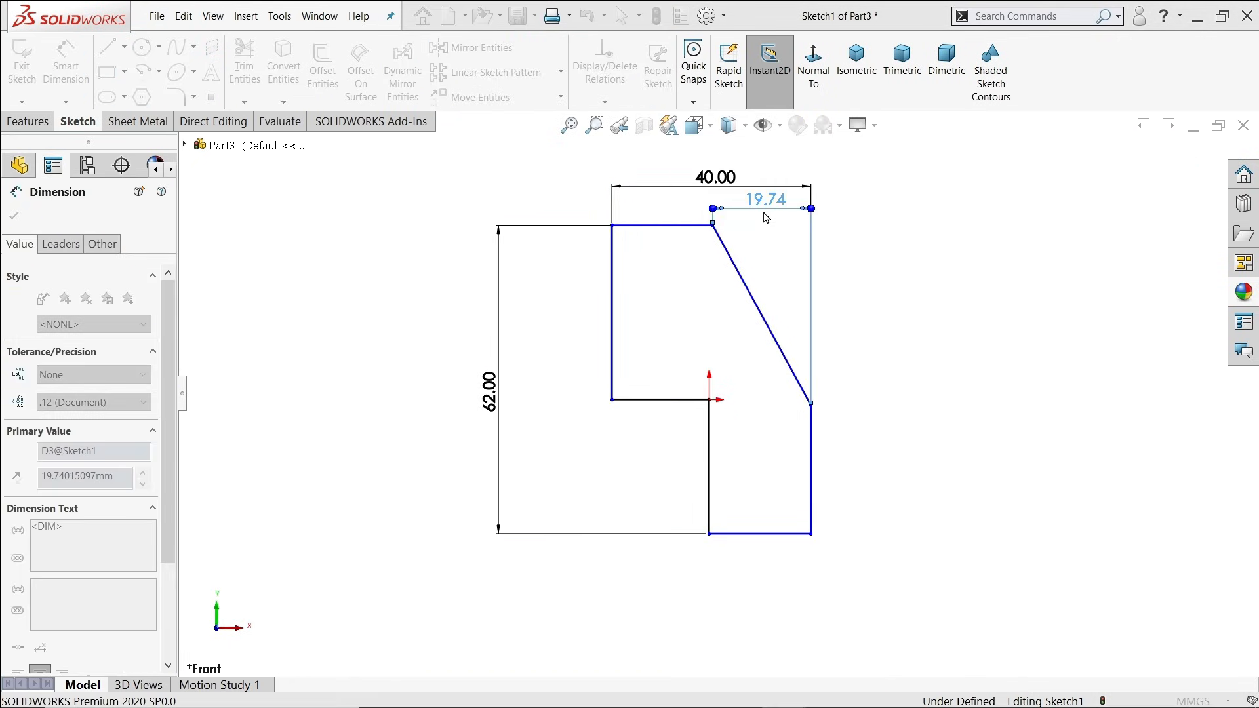
text(12)
key(Return)
click(780, 301)
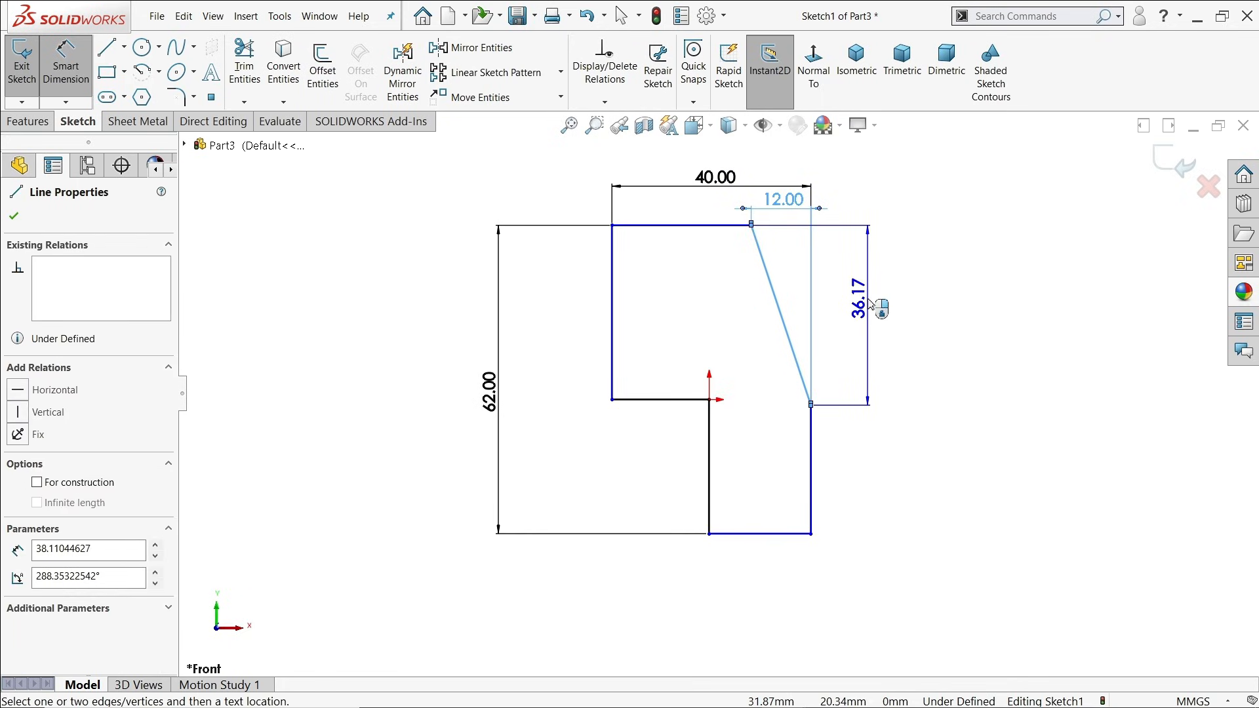
click(869, 303)
text(38)
key(Return)
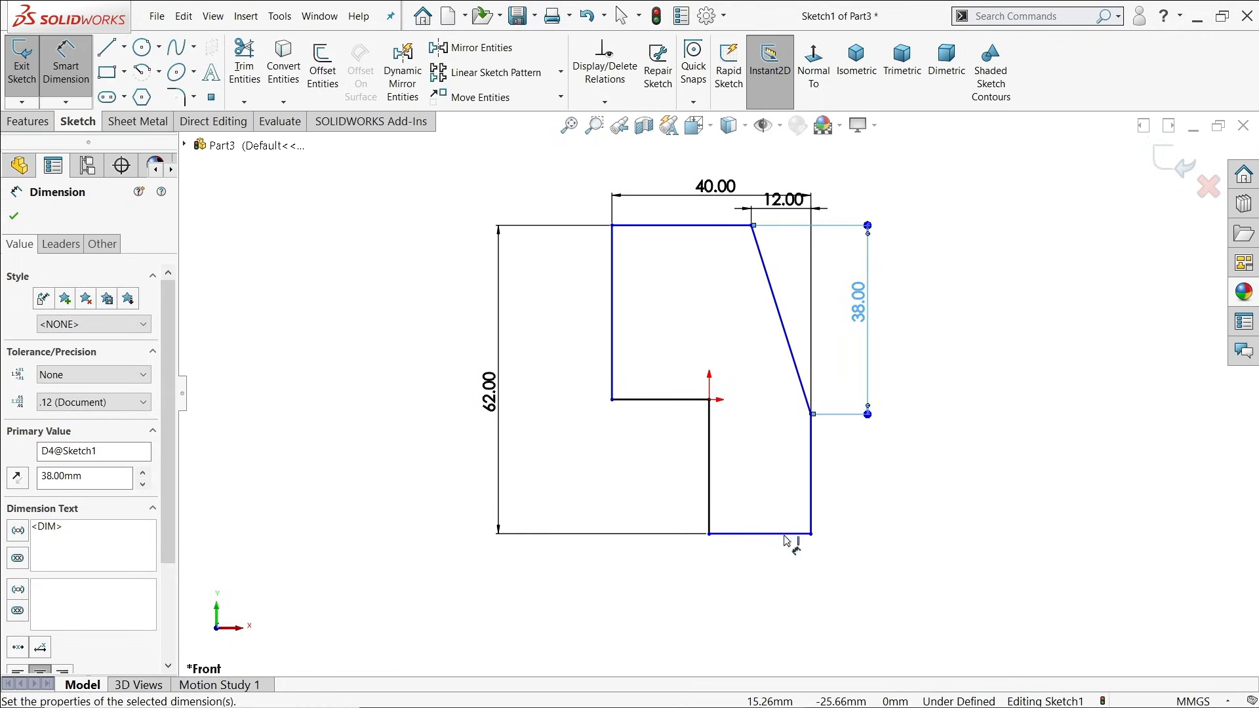
Step: Dimension the outline's bottom line as 21 mm and move the 40 mm width dimension farther above the profile
click(786, 539)
click(787, 575)
text(21)
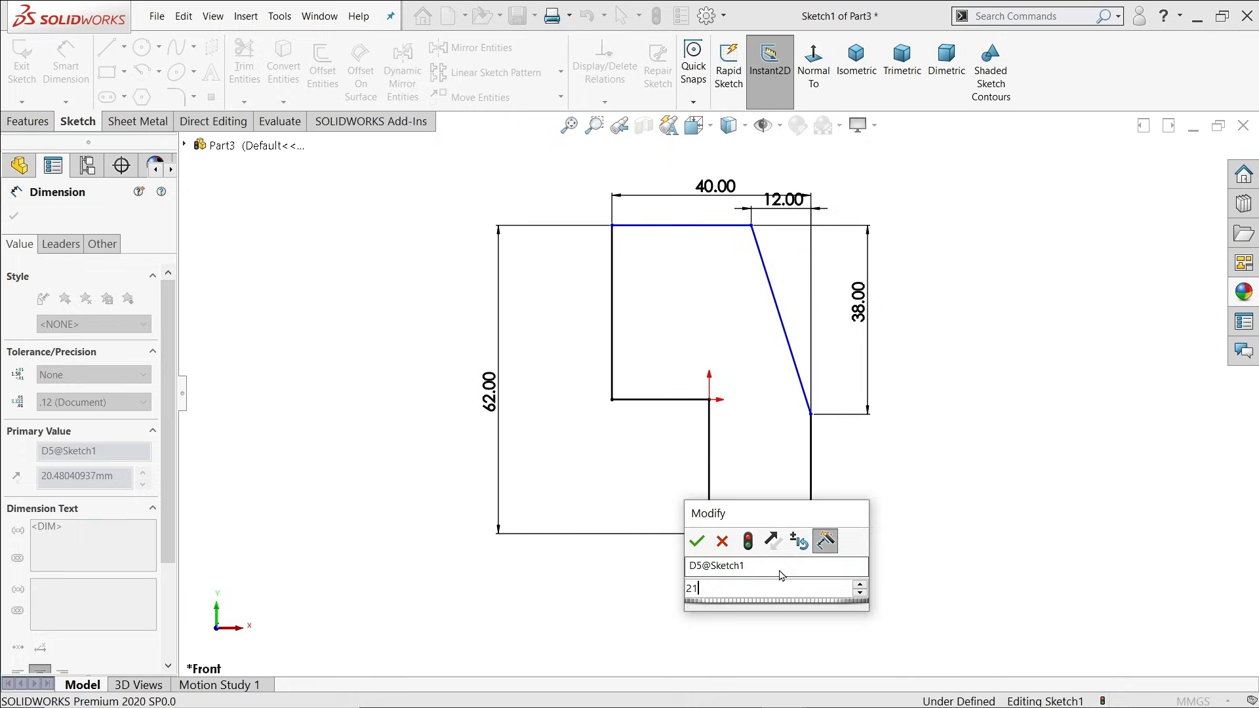
key(Return)
scroll(734, 265, down, 1)
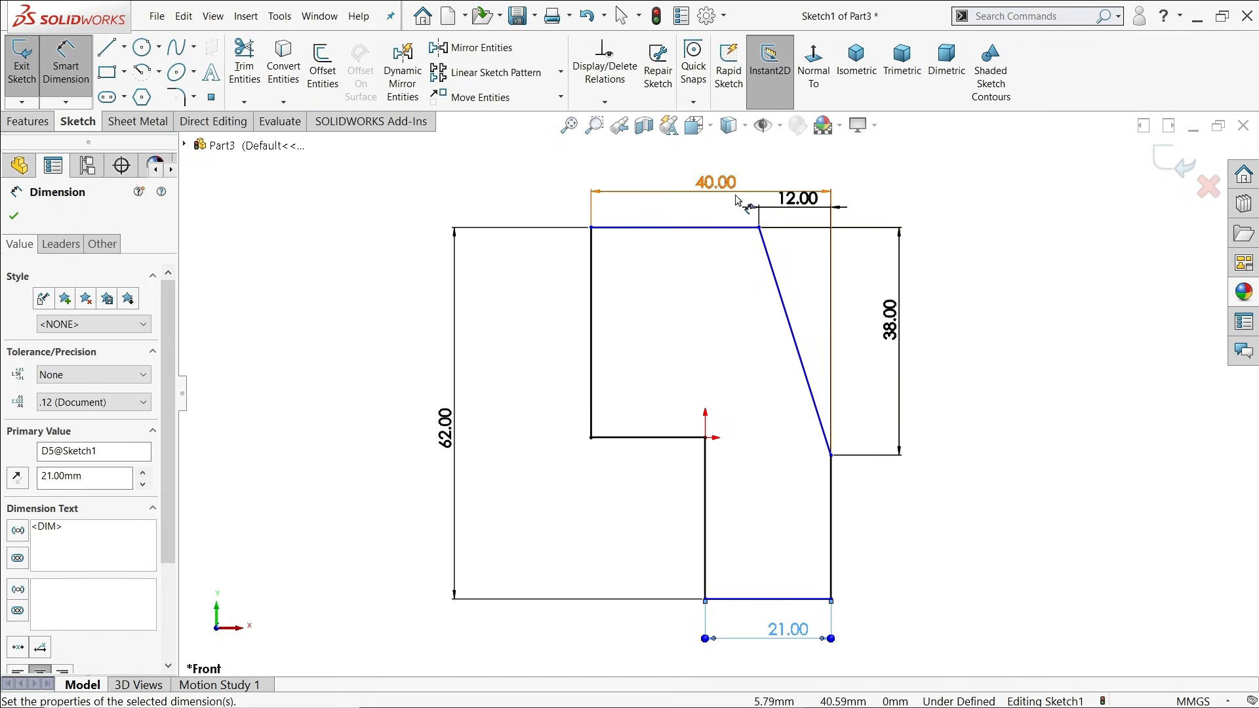
drag(716, 183, 715, 150)
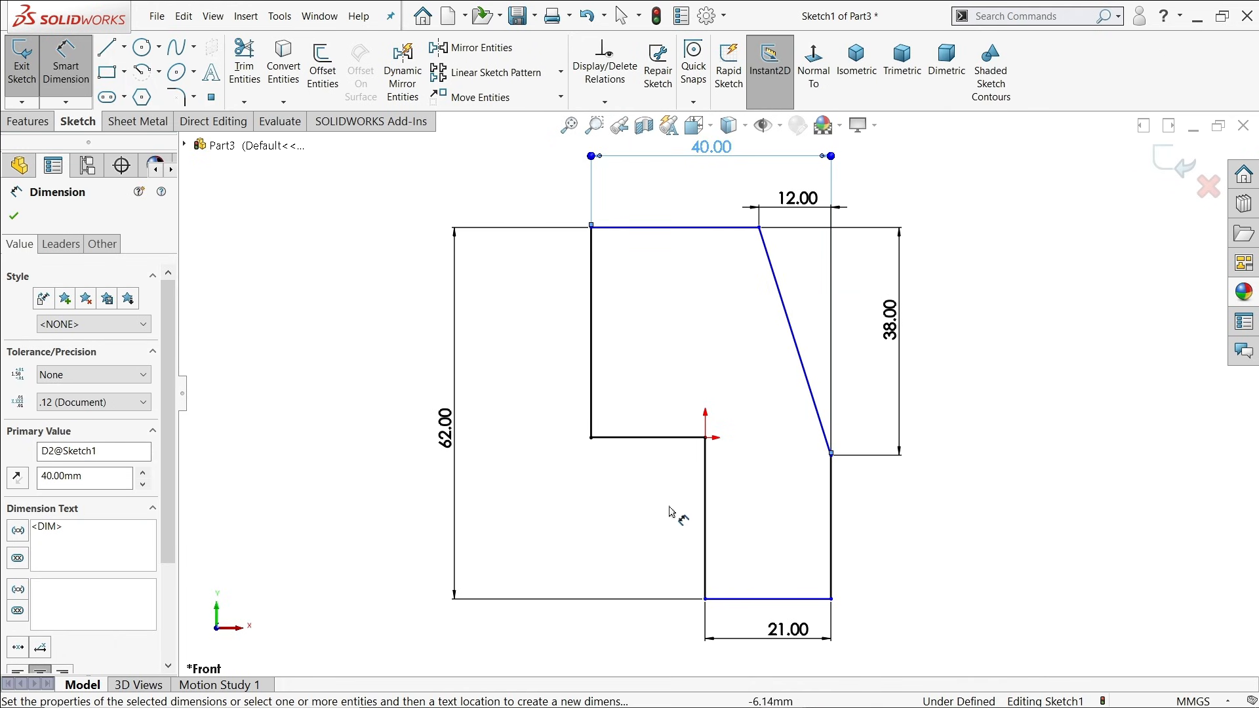
Step: Switch to the Air Motor Assembly drawing in Photos and examine the Motor Block's section and top view dimensions
key(alt+Tab)
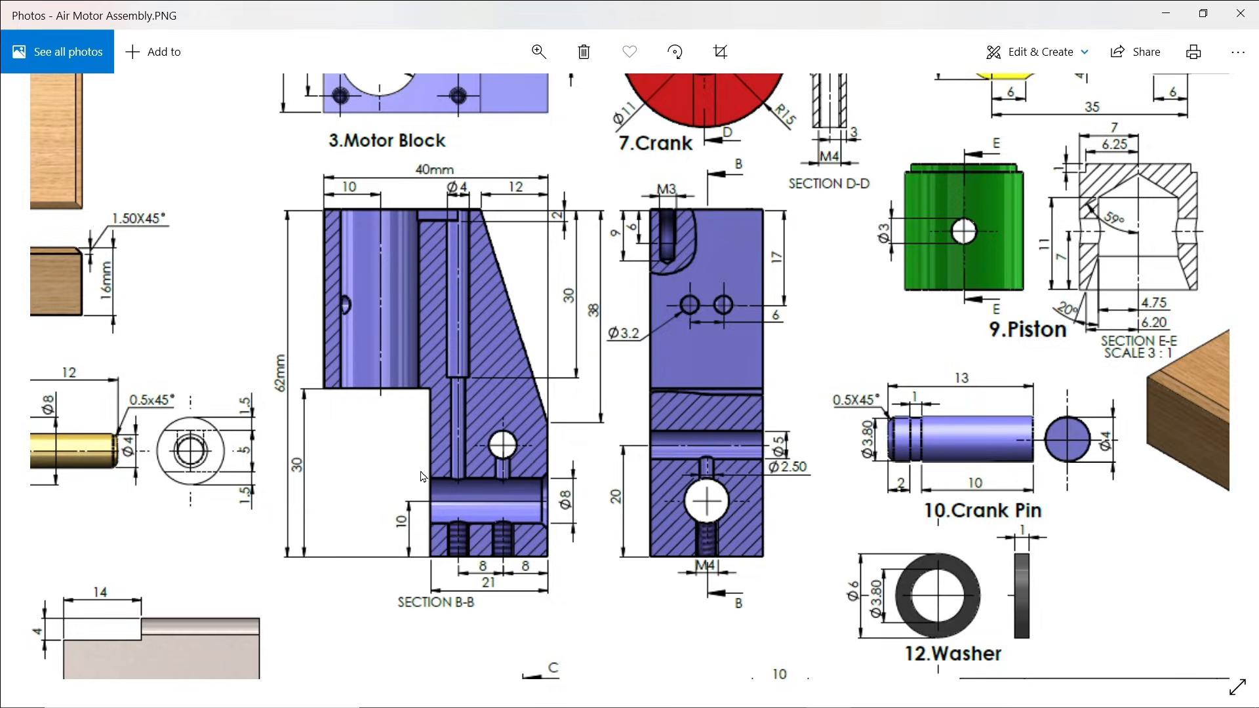
drag(479, 274, 496, 400)
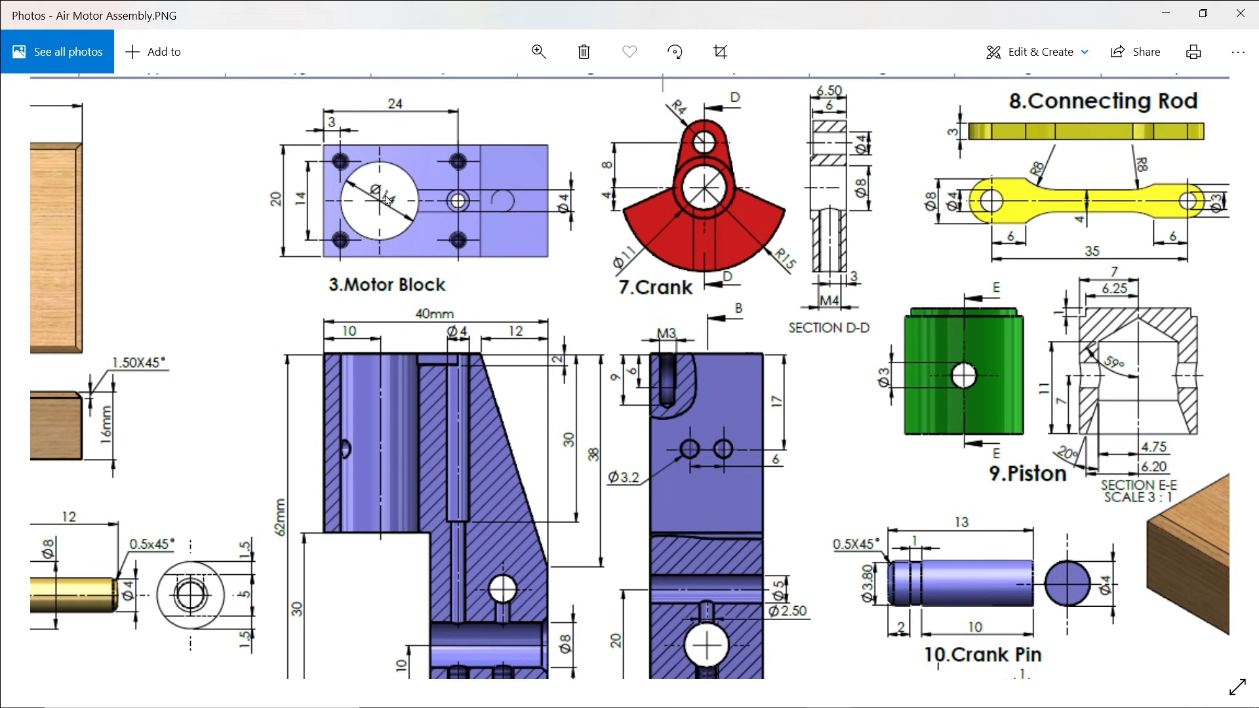
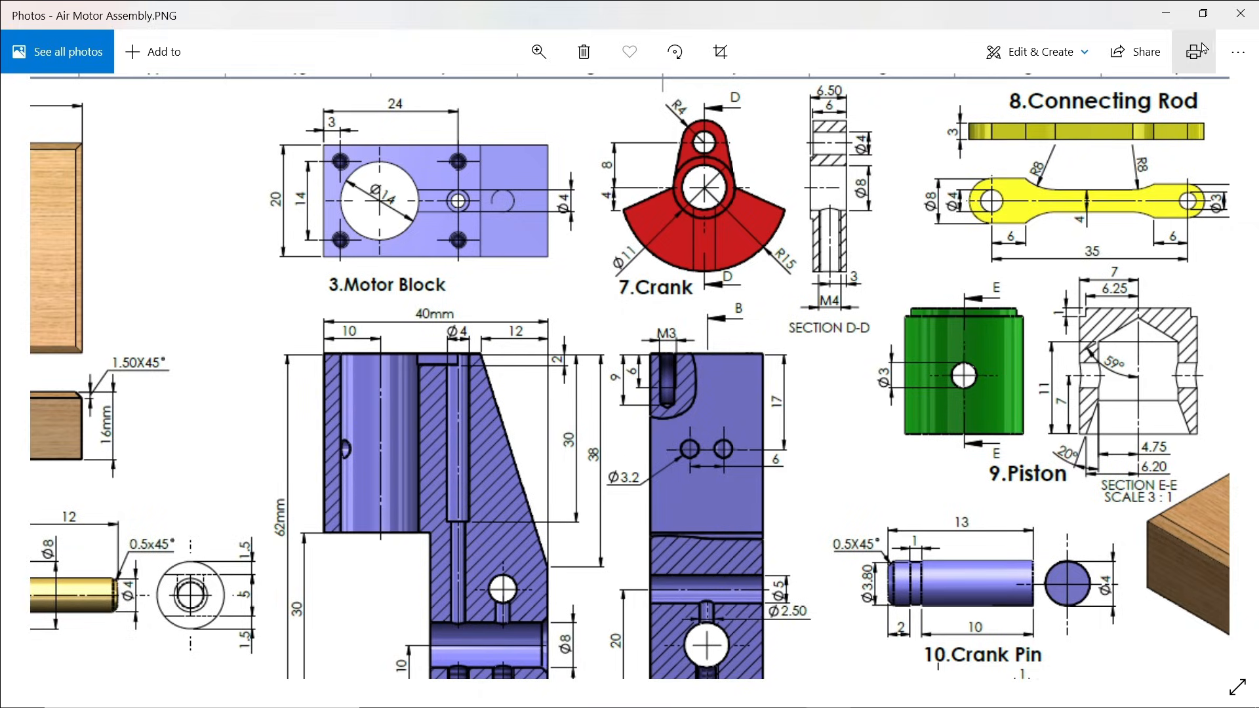
Step: Return to the SOLIDWORKS sketch and dimension the outline's inner vertical line, below the notch, as 30 mm
click(1166, 14)
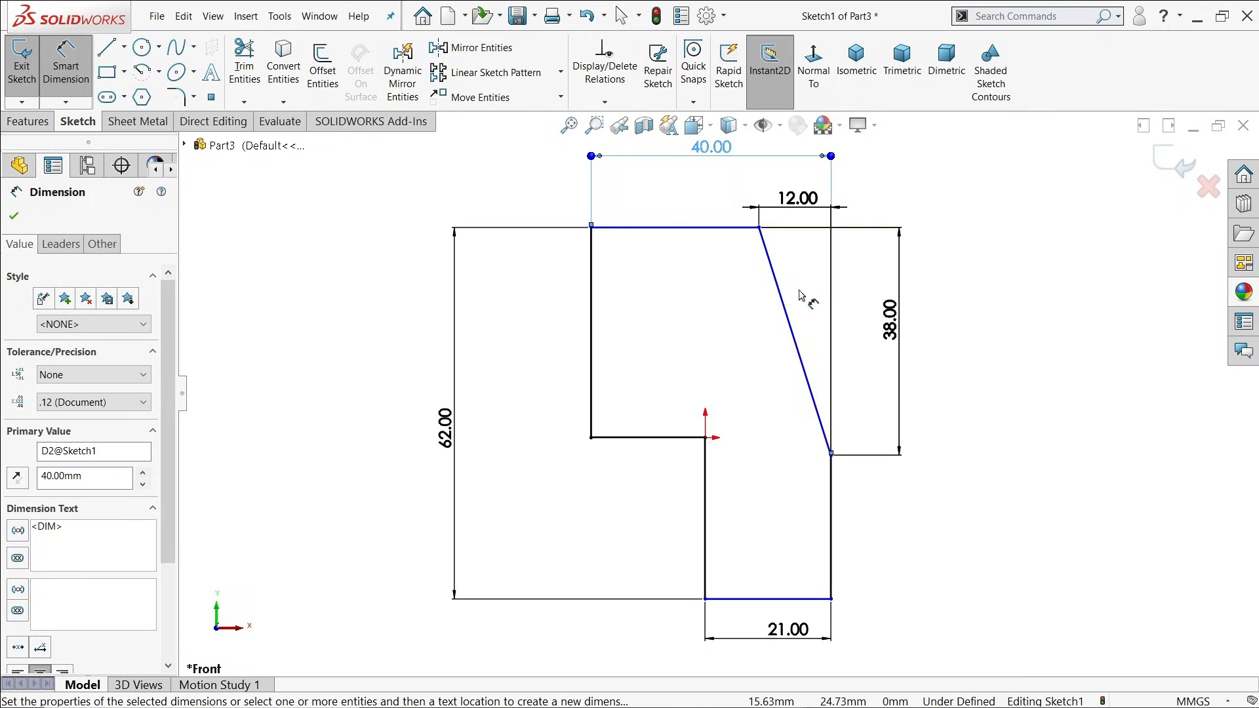
click(705, 506)
click(554, 506)
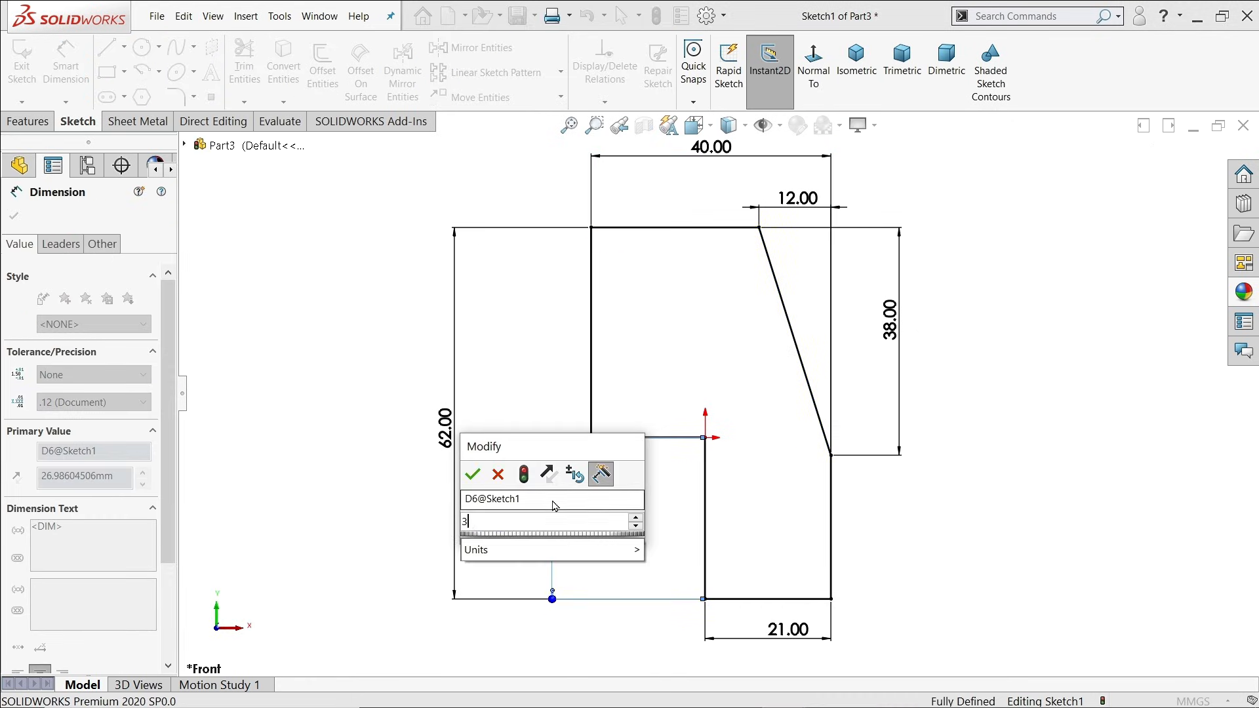
text(30)
key(Return)
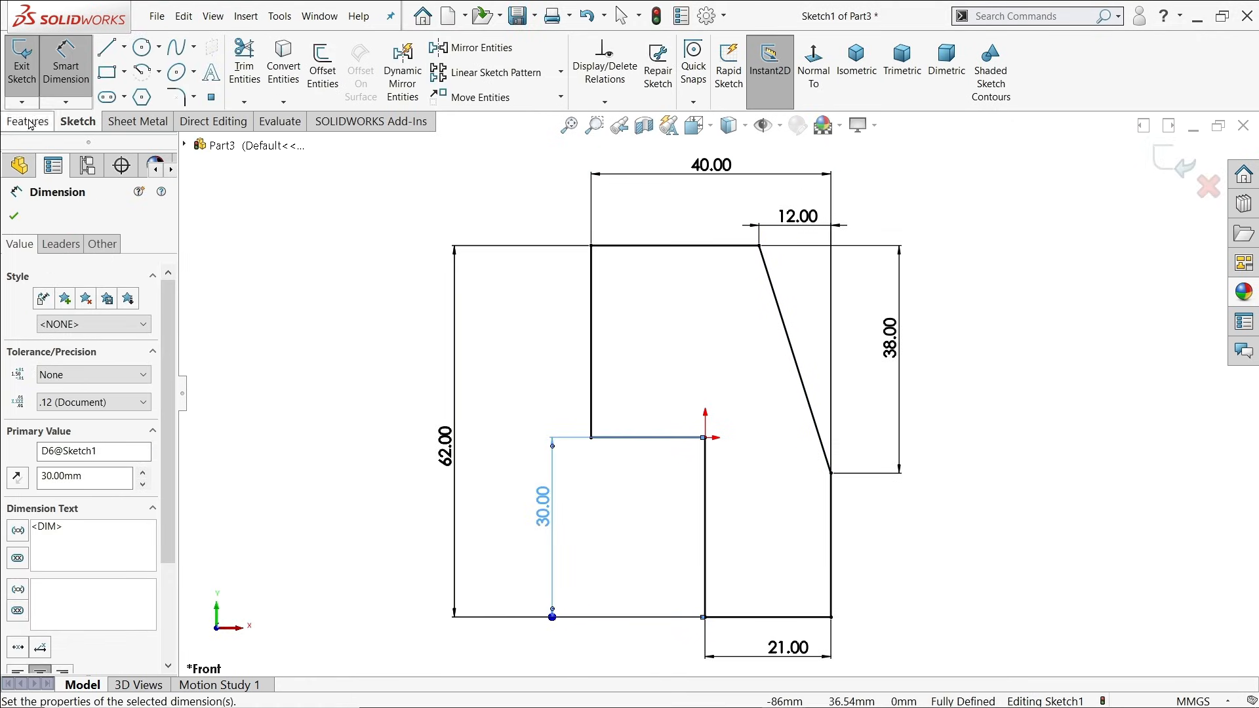
Step: Extrude the motor block profile 20 mm with the Mid Plane end condition
click(41, 120)
click(30, 66)
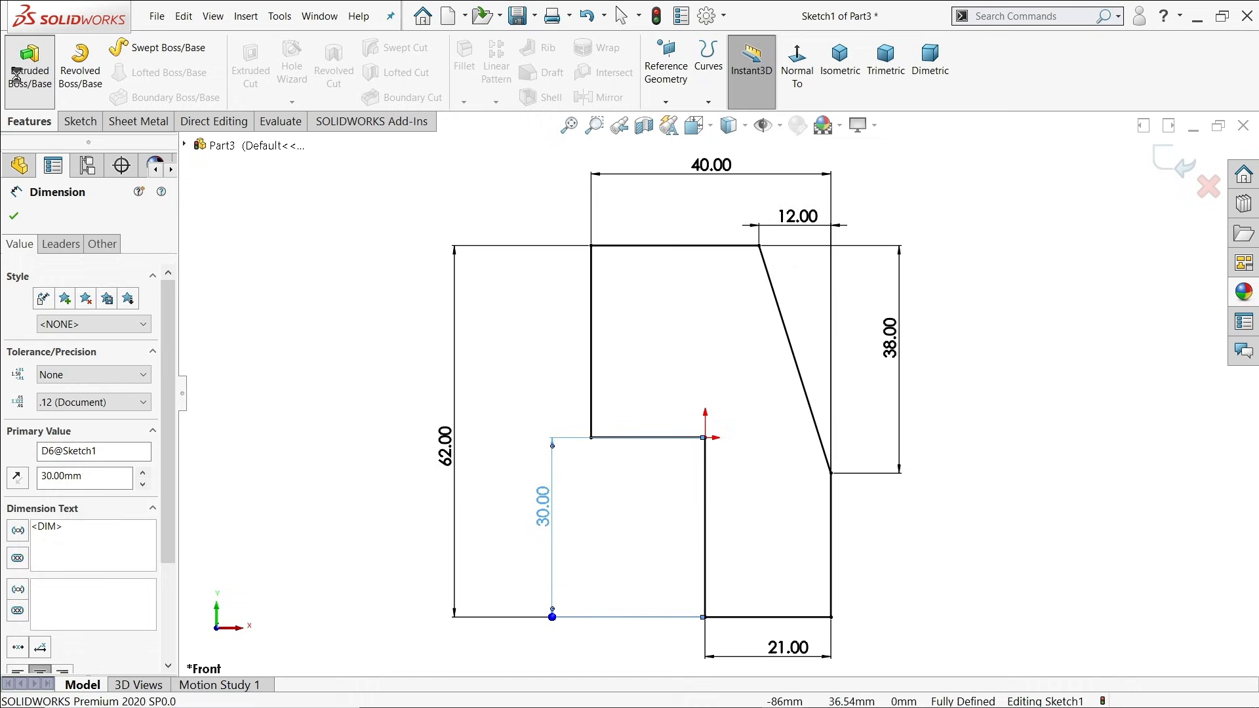
click(92, 315)
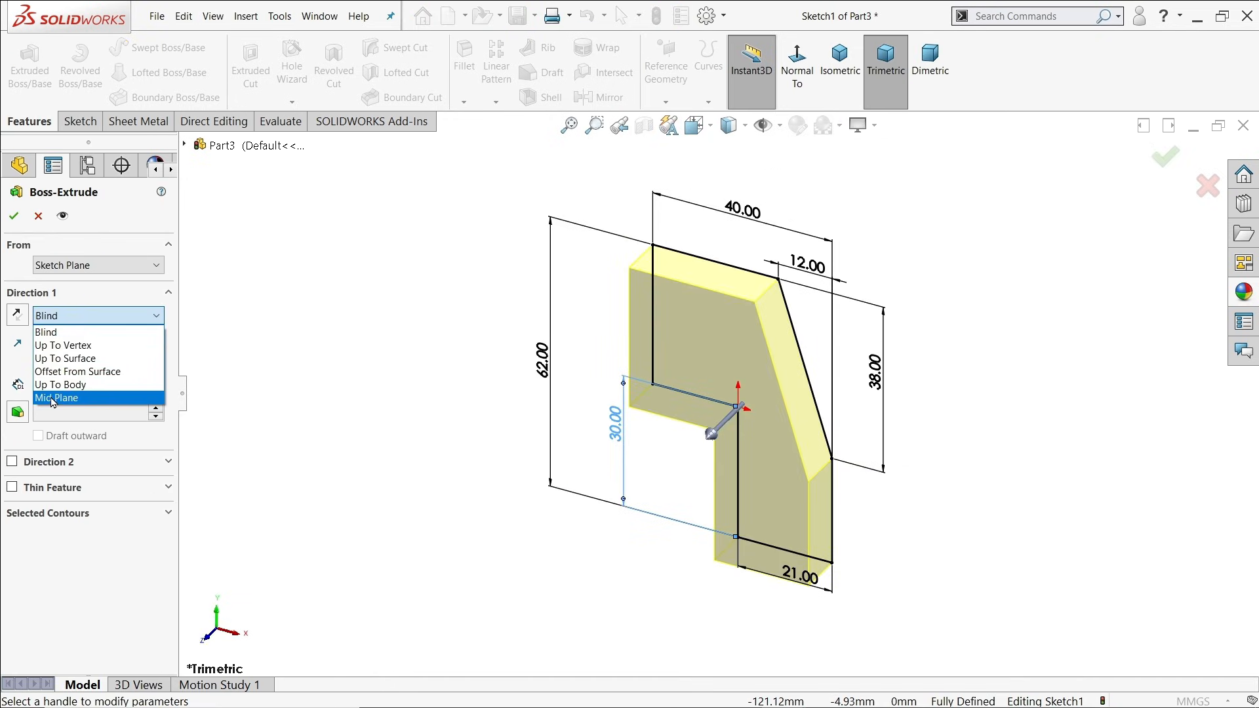
click(59, 397)
text(20)
key(Return)
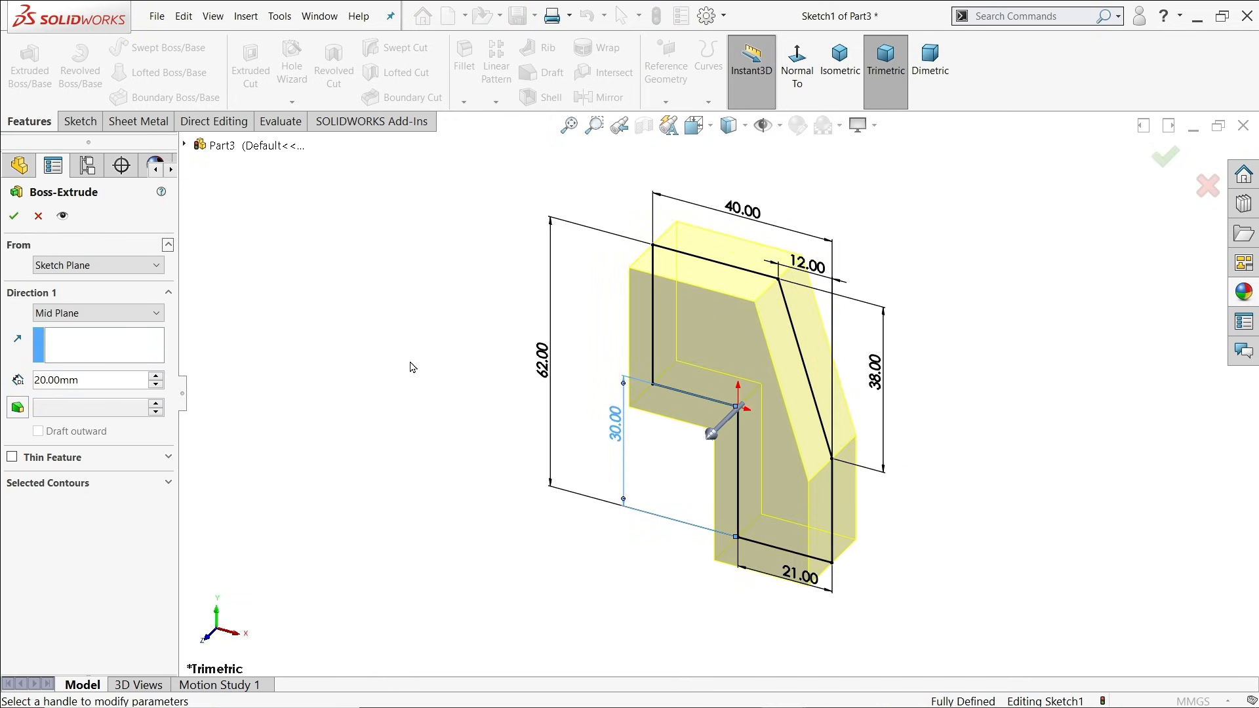
scroll(816, 275, down, 2)
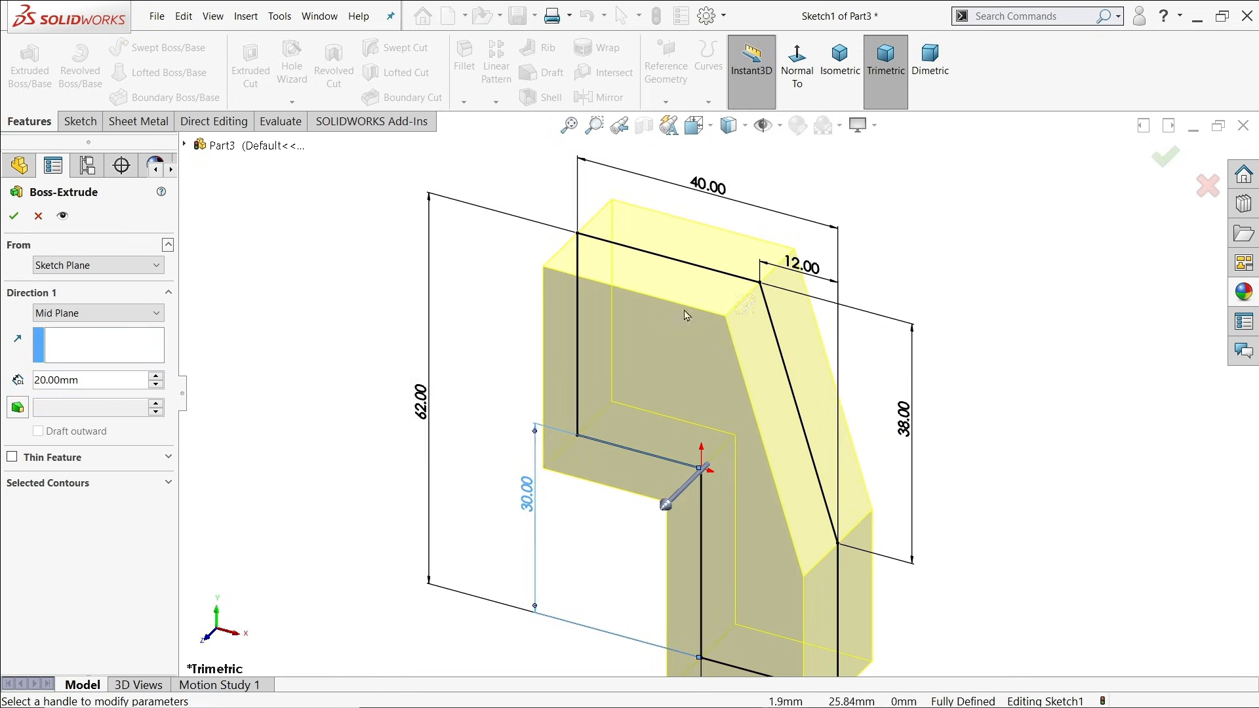
click(13, 216)
Step: Start a sketch on the block's top face and draw a horizontal centerline between the midpoints of its two short edges
click(619, 257)
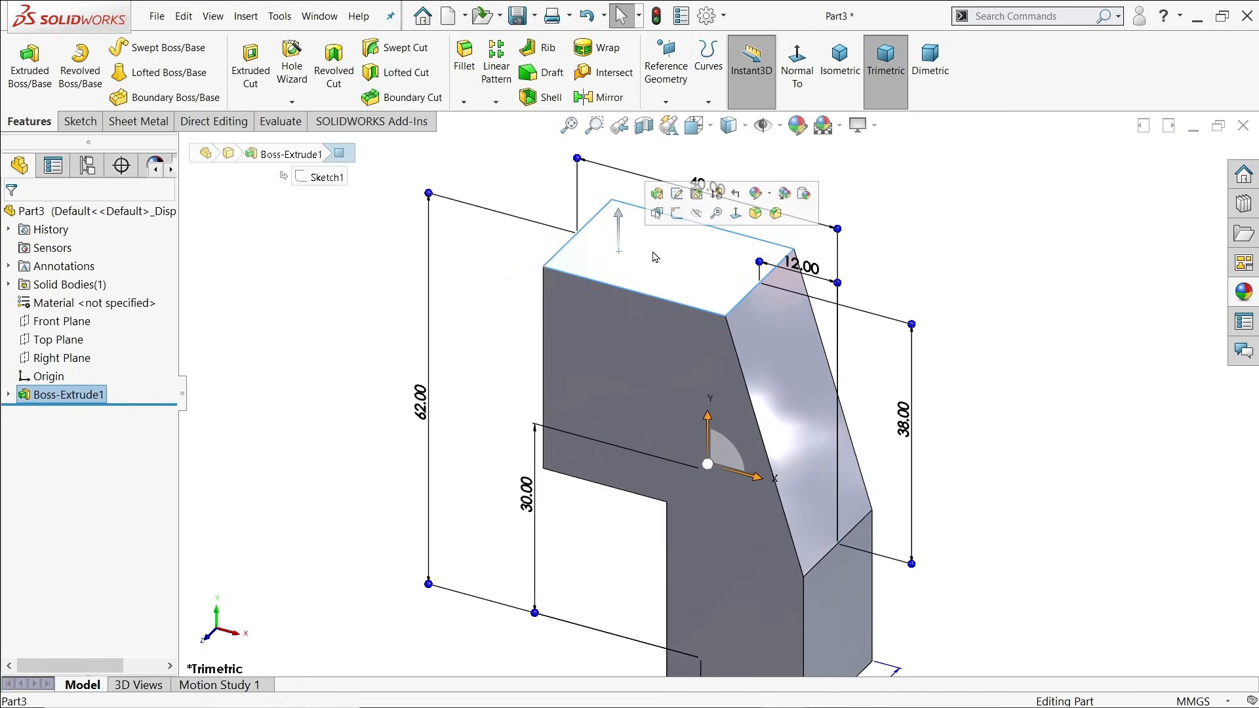
click(667, 215)
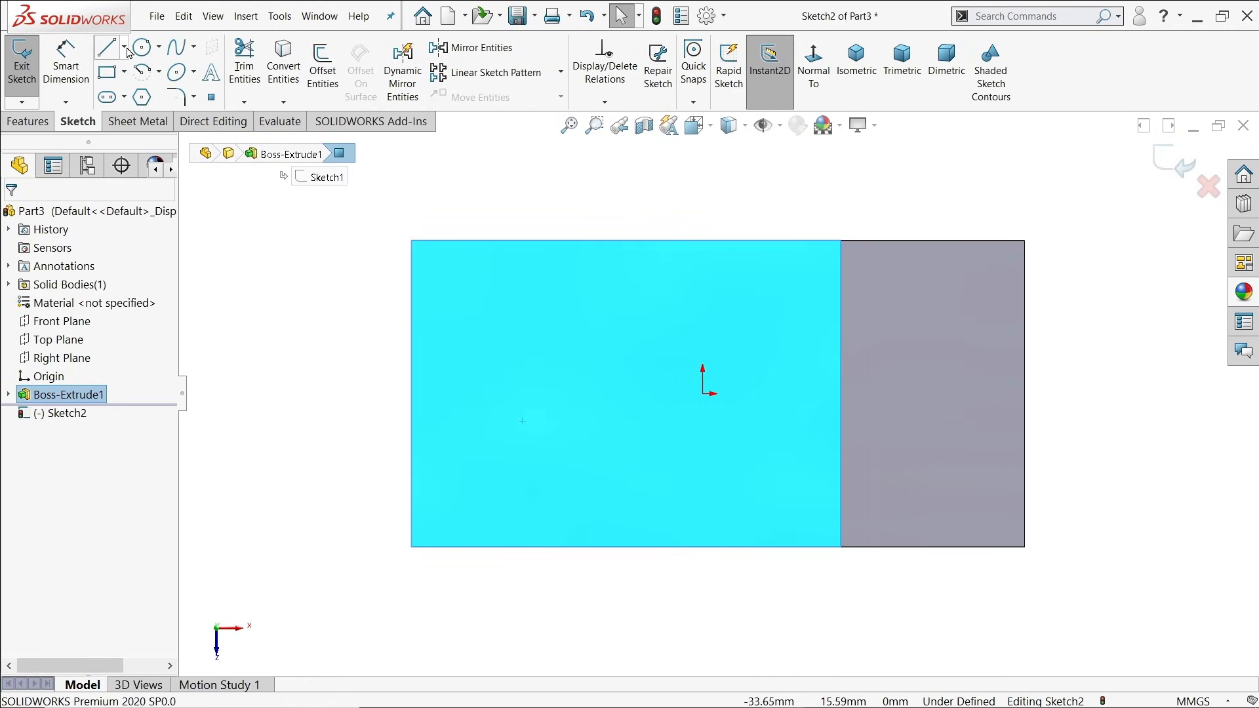
click(159, 46)
click(124, 47)
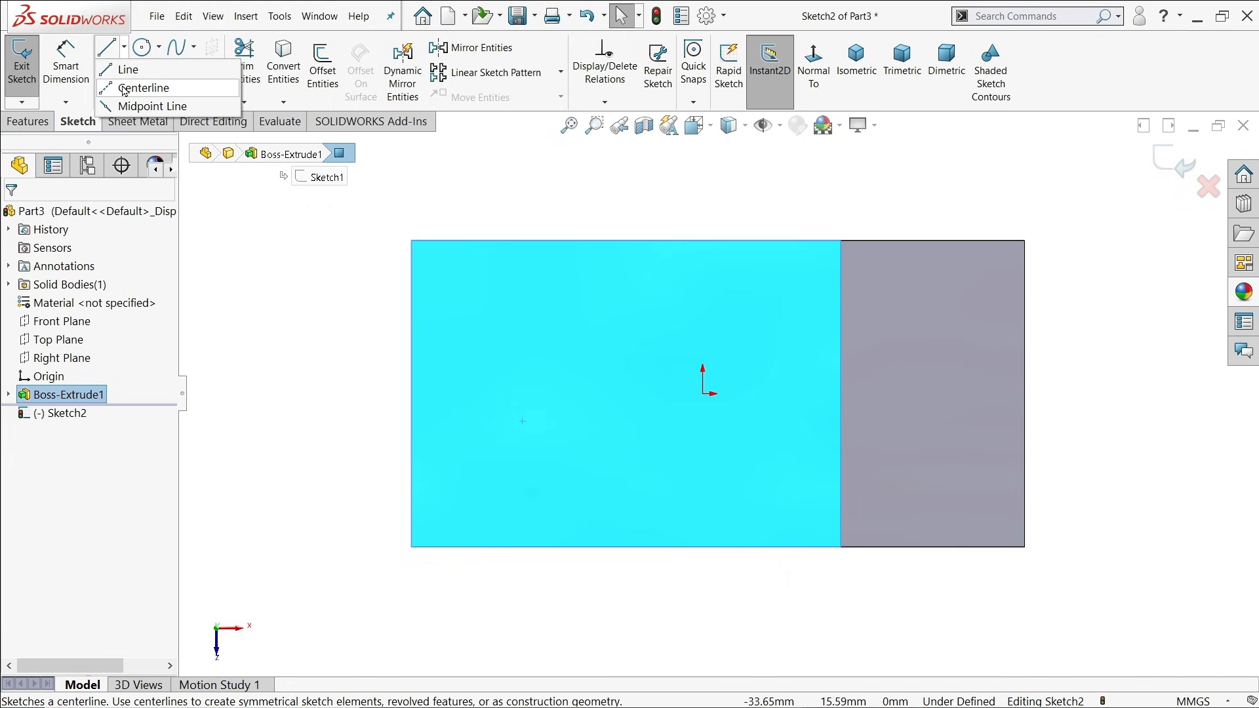
click(139, 88)
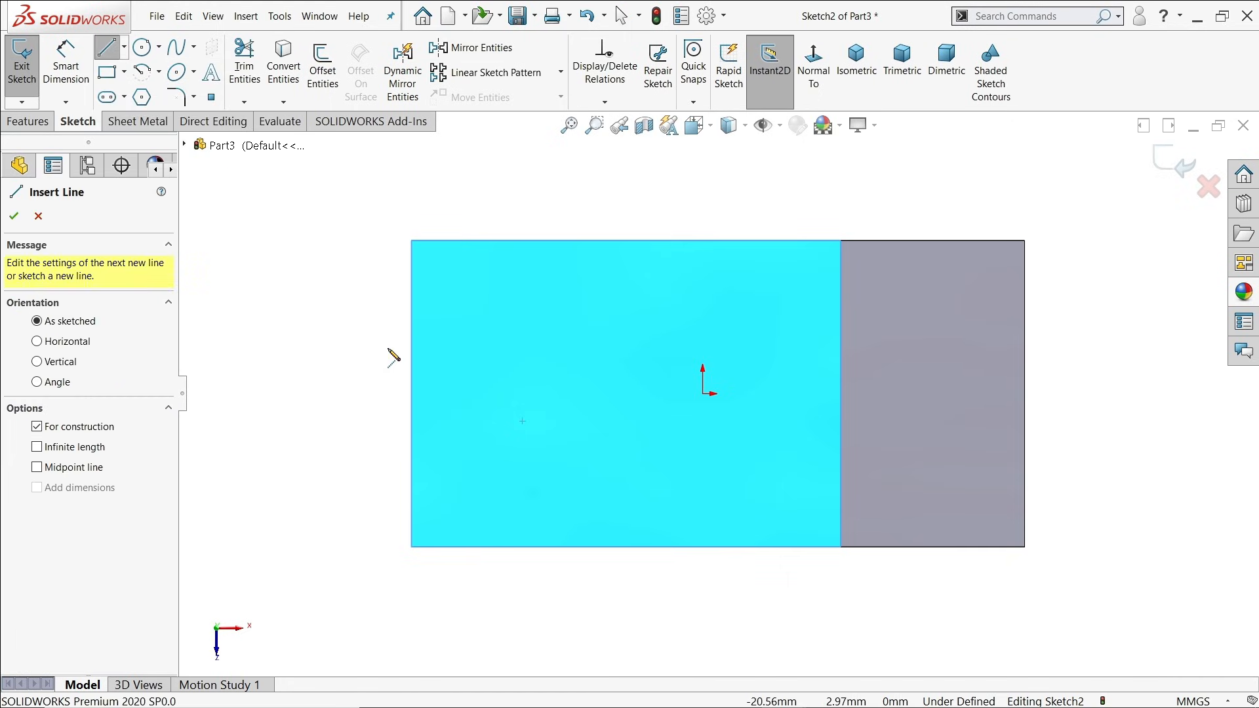
click(410, 393)
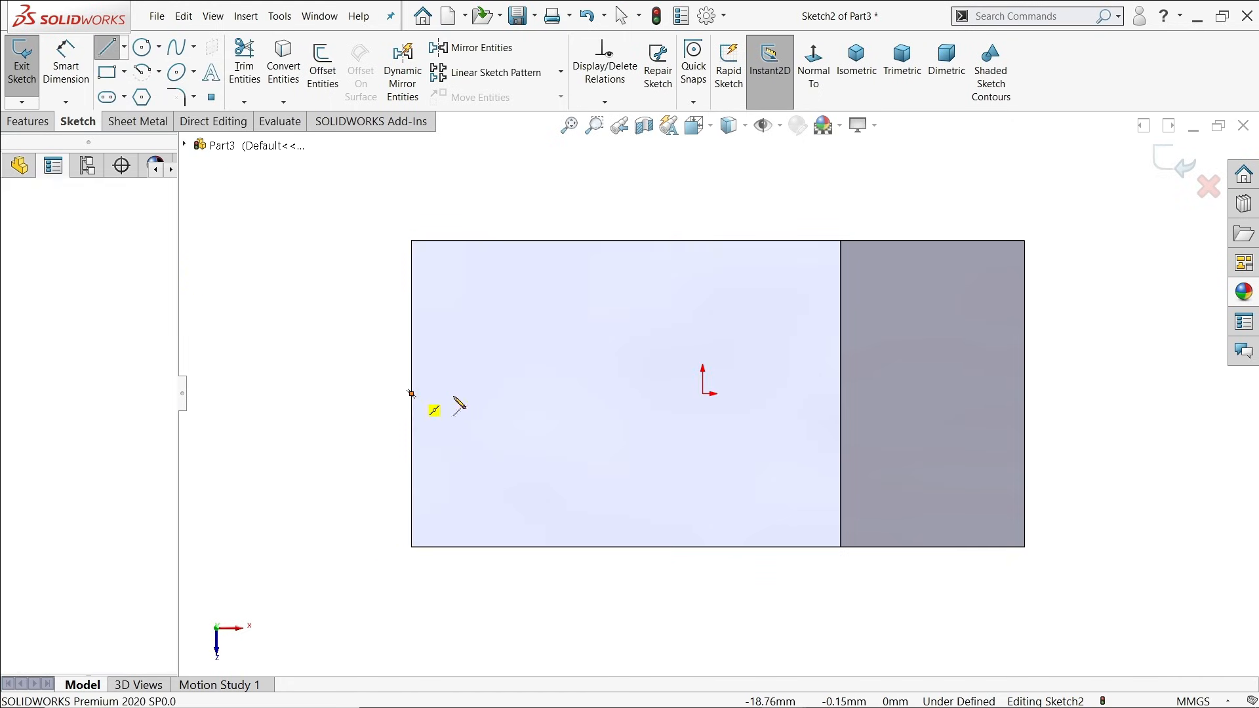
click(839, 393)
Step: Sketch a 14 mm diameter circle and a 4 mm diameter circle centred on the centerline, the smaller one nearer the sloped face
click(141, 46)
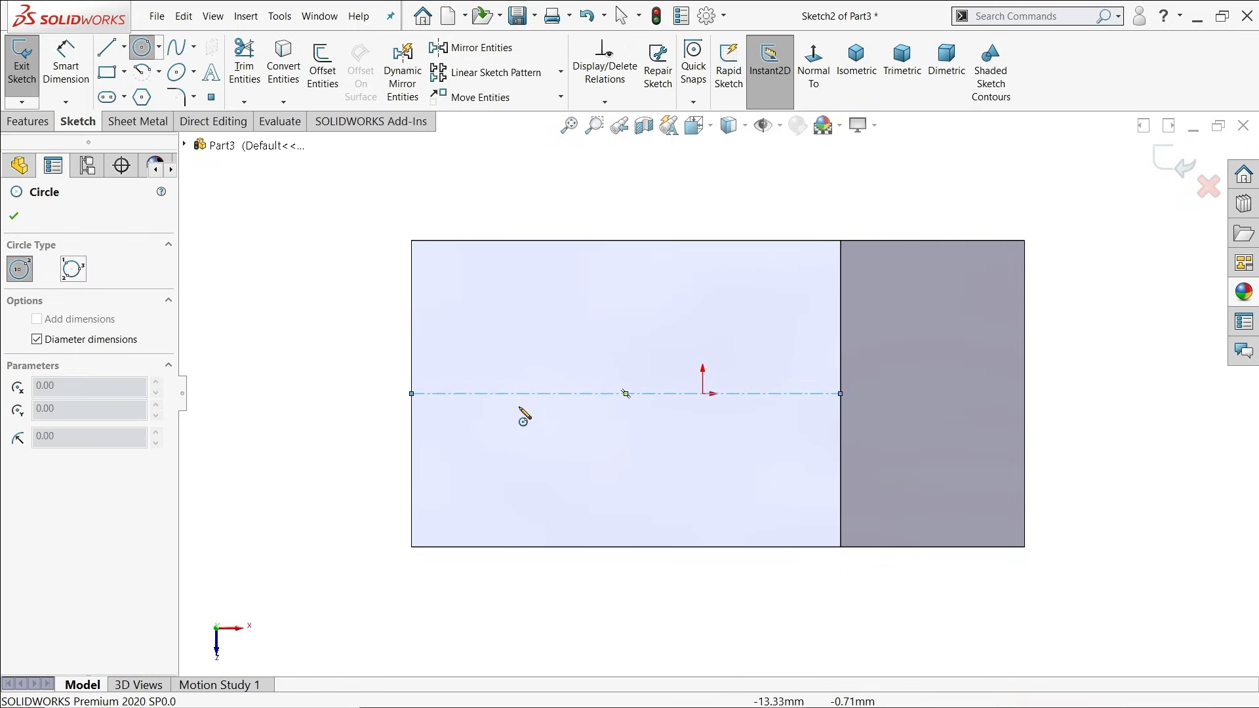
click(561, 393)
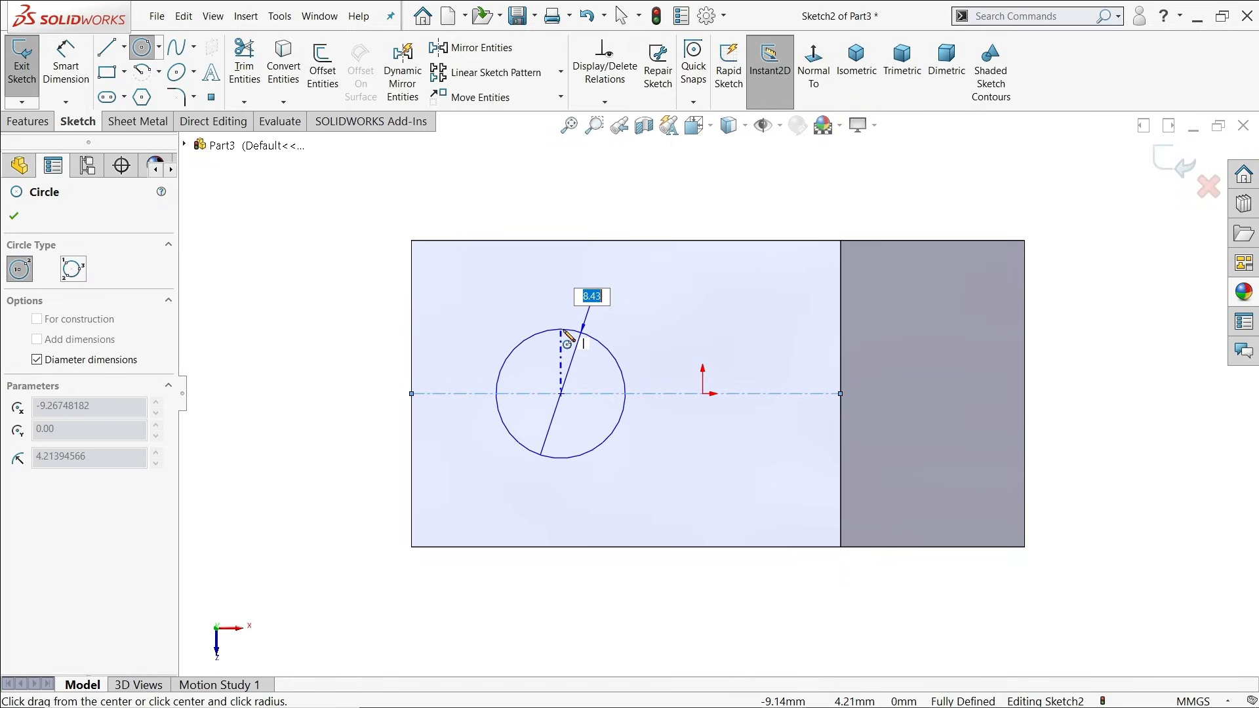
key(Return)
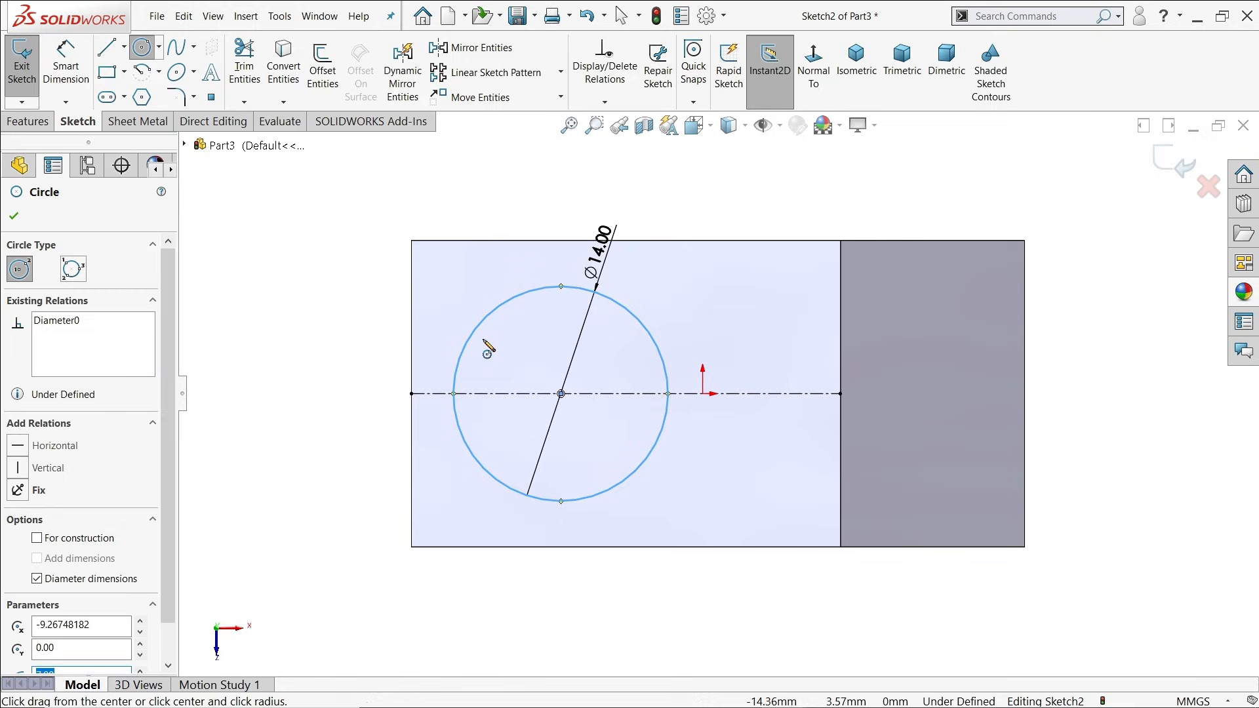
scroll(641, 455, down, 2)
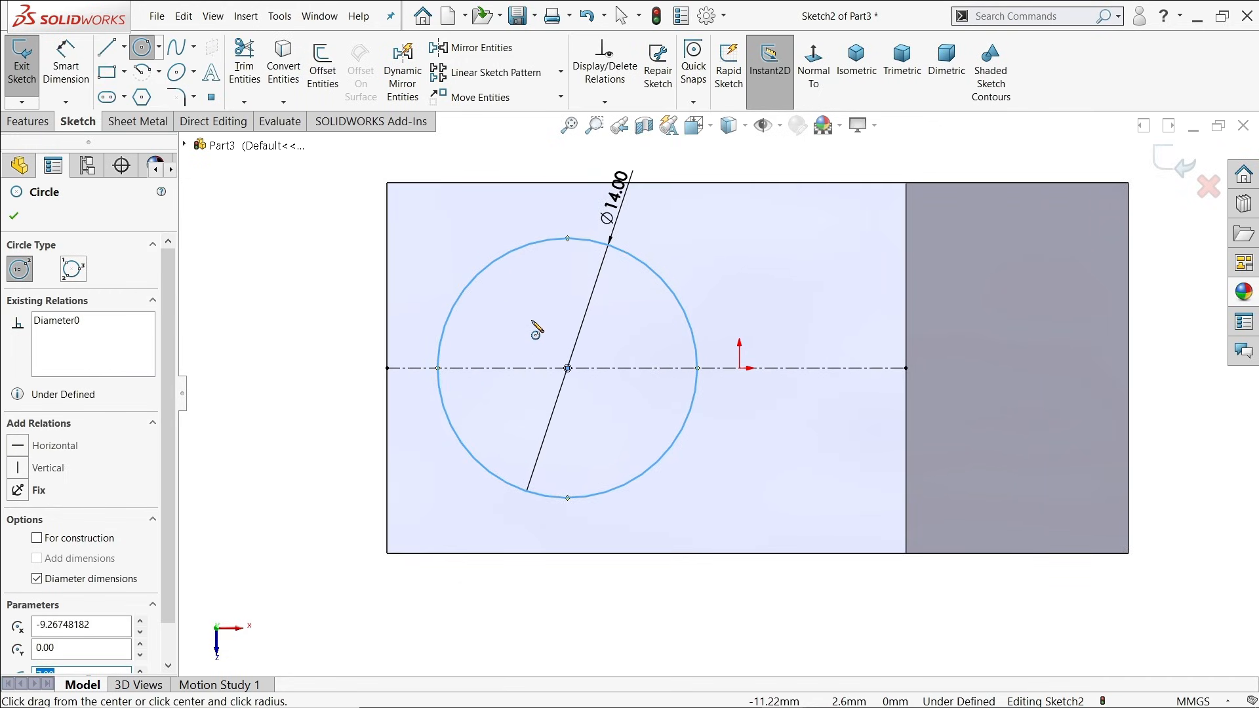
click(824, 368)
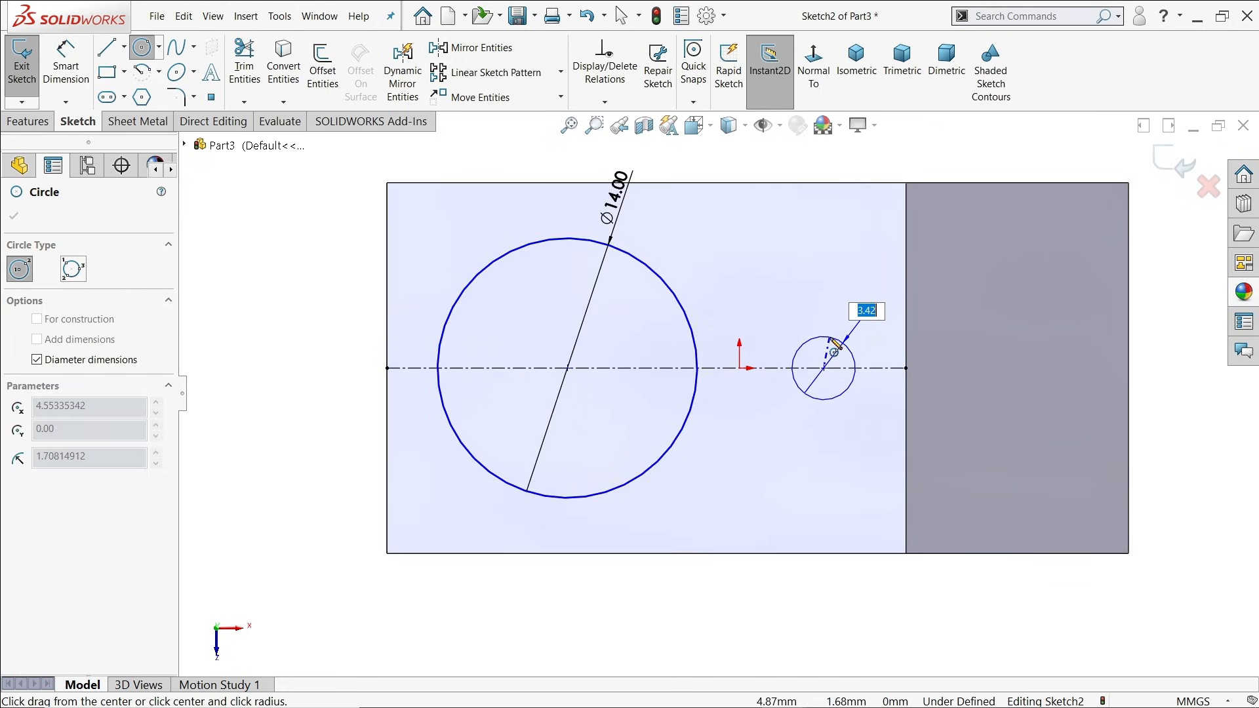
text(4)
key(Return)
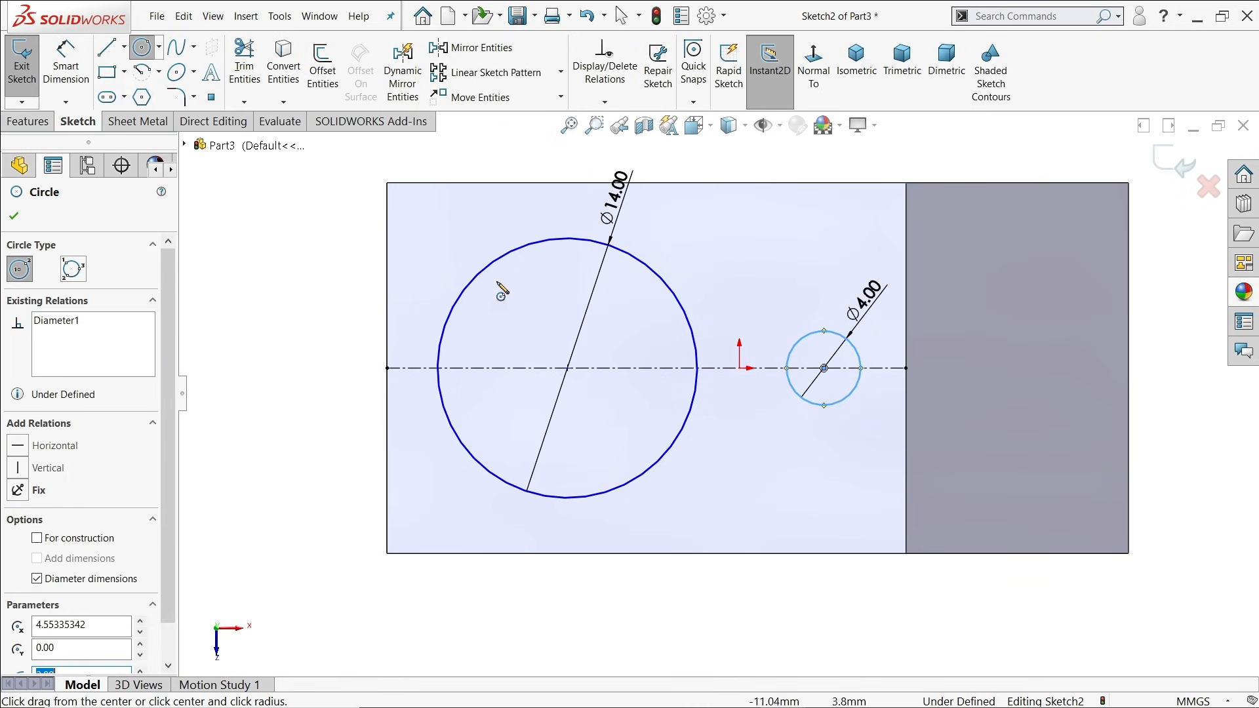
Step: Draw a horizontal line about 7 mm long from the small circle's lower quadrant to the large circle and mirror it about the centerline
click(104, 53)
scroll(795, 430, down, 2)
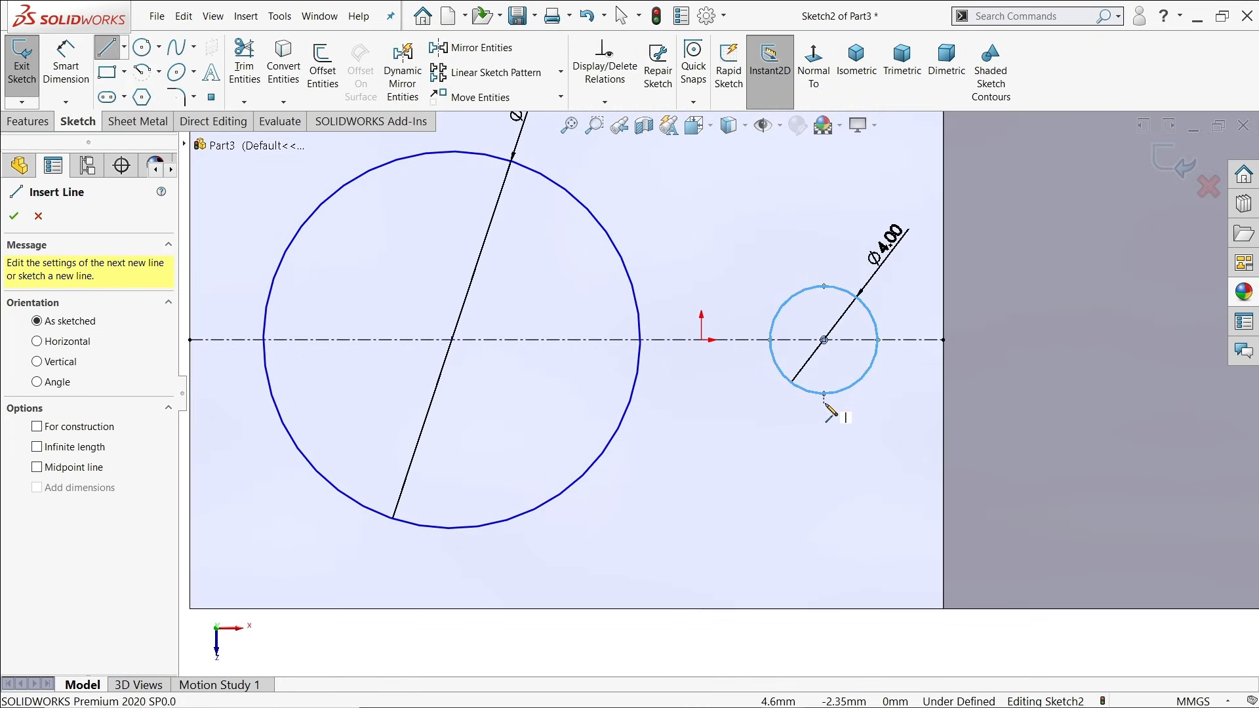
click(824, 393)
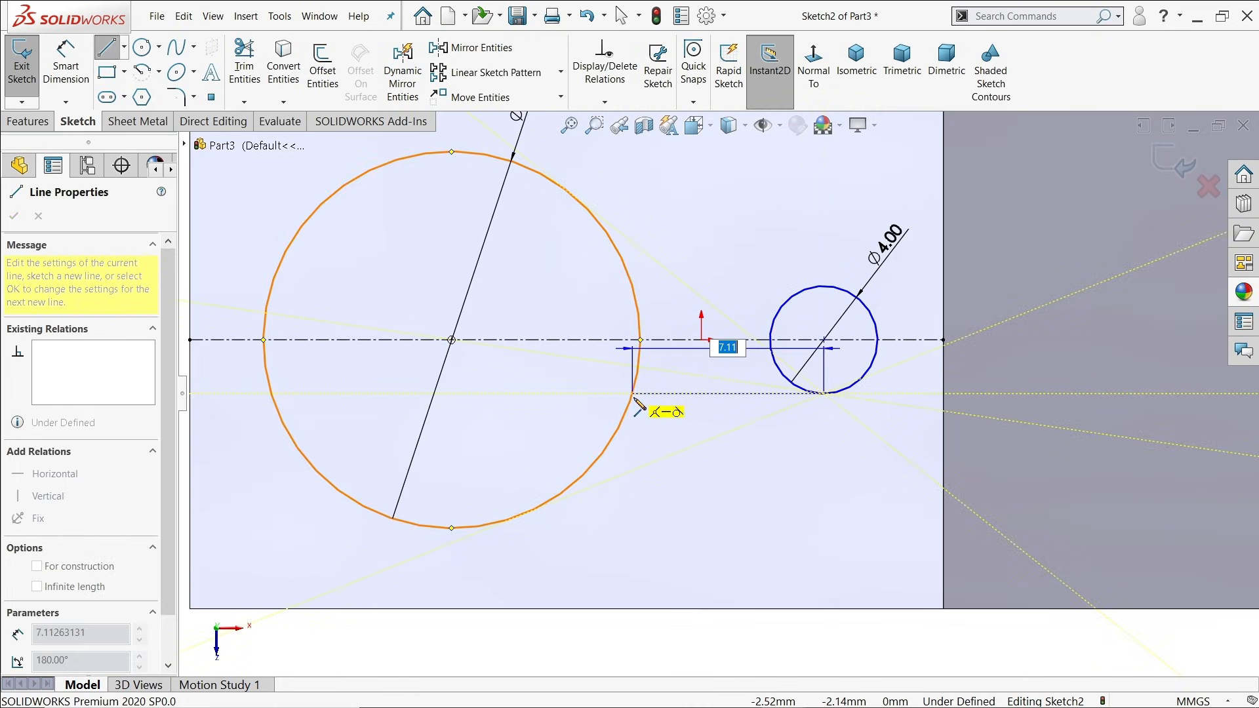
click(633, 393)
key(Escape)
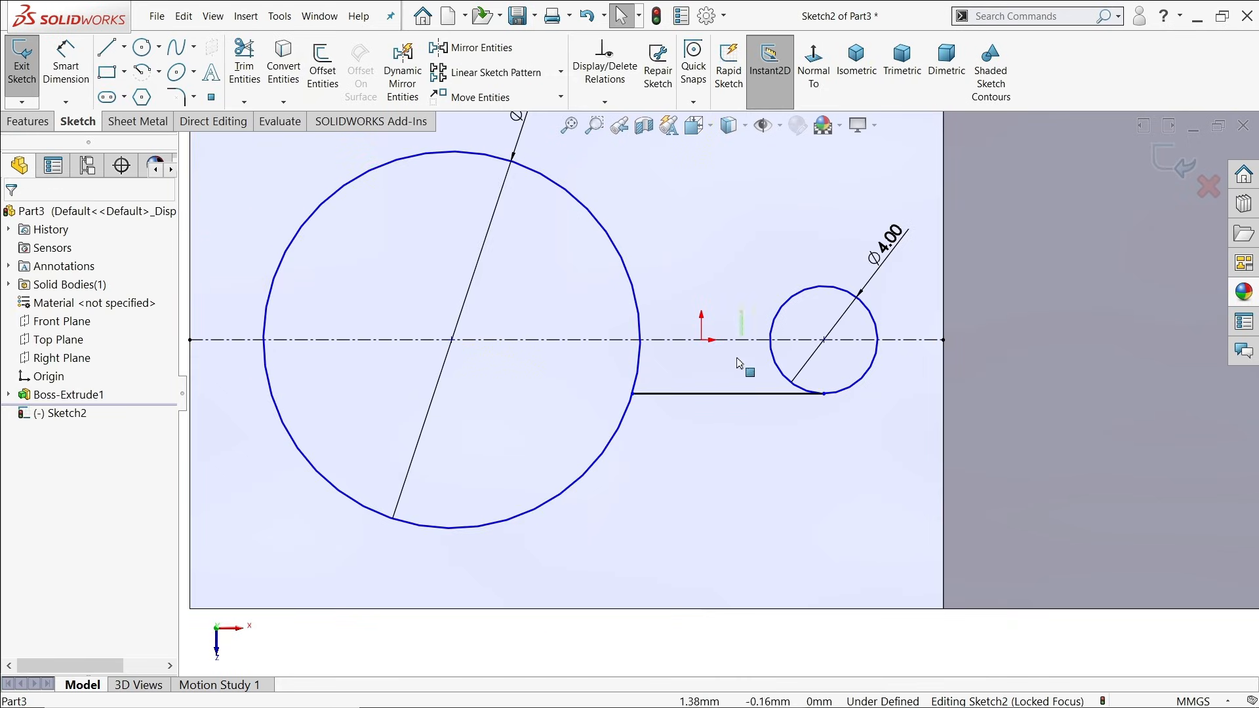
drag(740, 364, 717, 426)
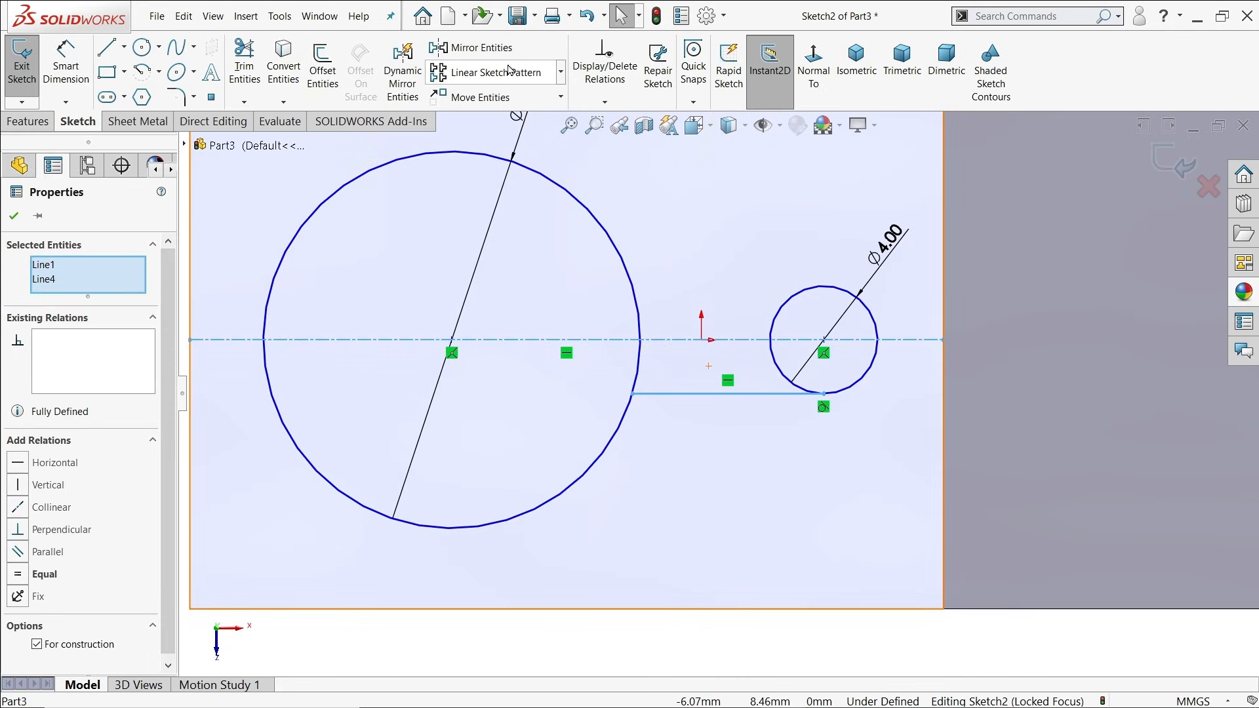
click(472, 48)
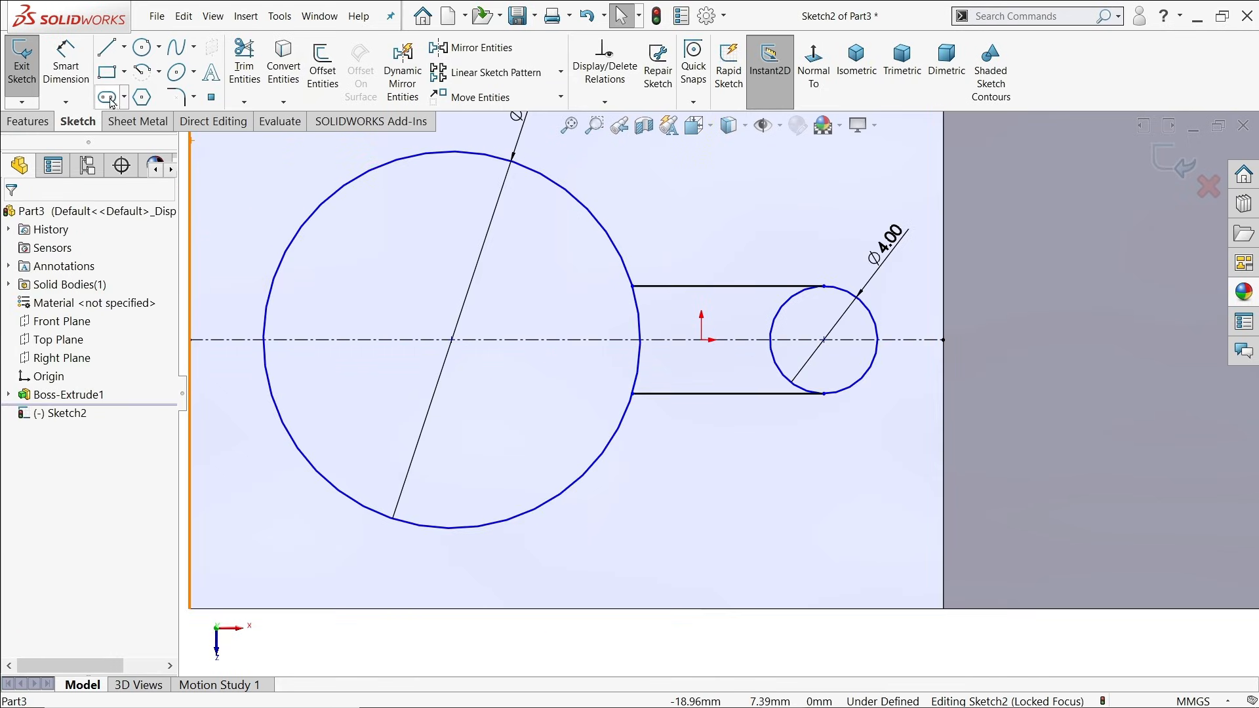
Step: Dimension the 14 mm circle's centre 10 mm from the centerline's endpoint on the face's outer edge
click(65, 63)
scroll(717, 394, up, 2)
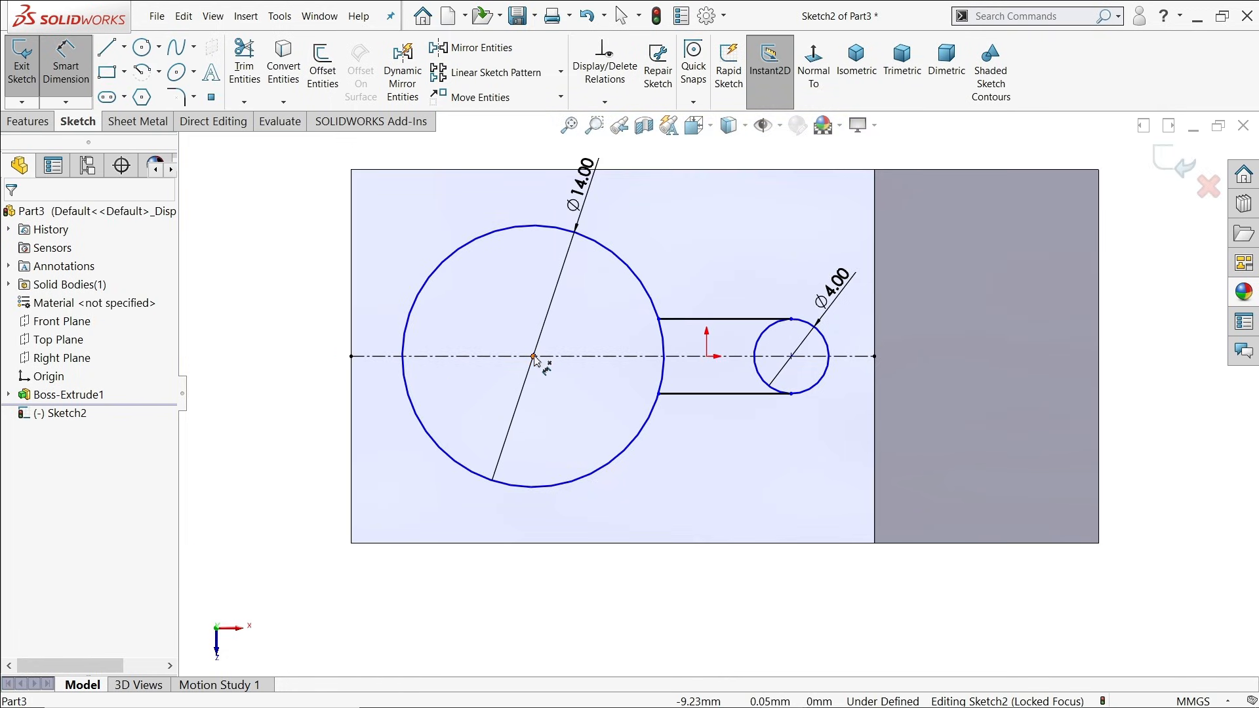
click(535, 357)
click(352, 356)
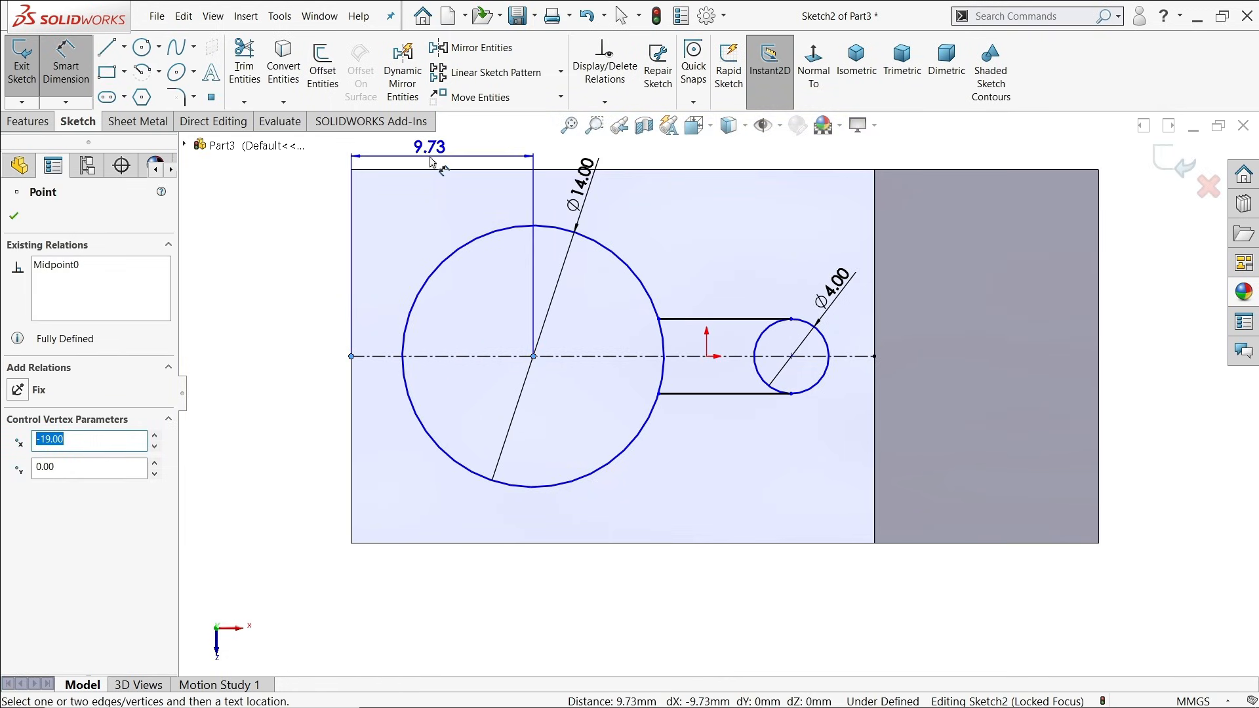
click(431, 162)
text(10)
key(Return)
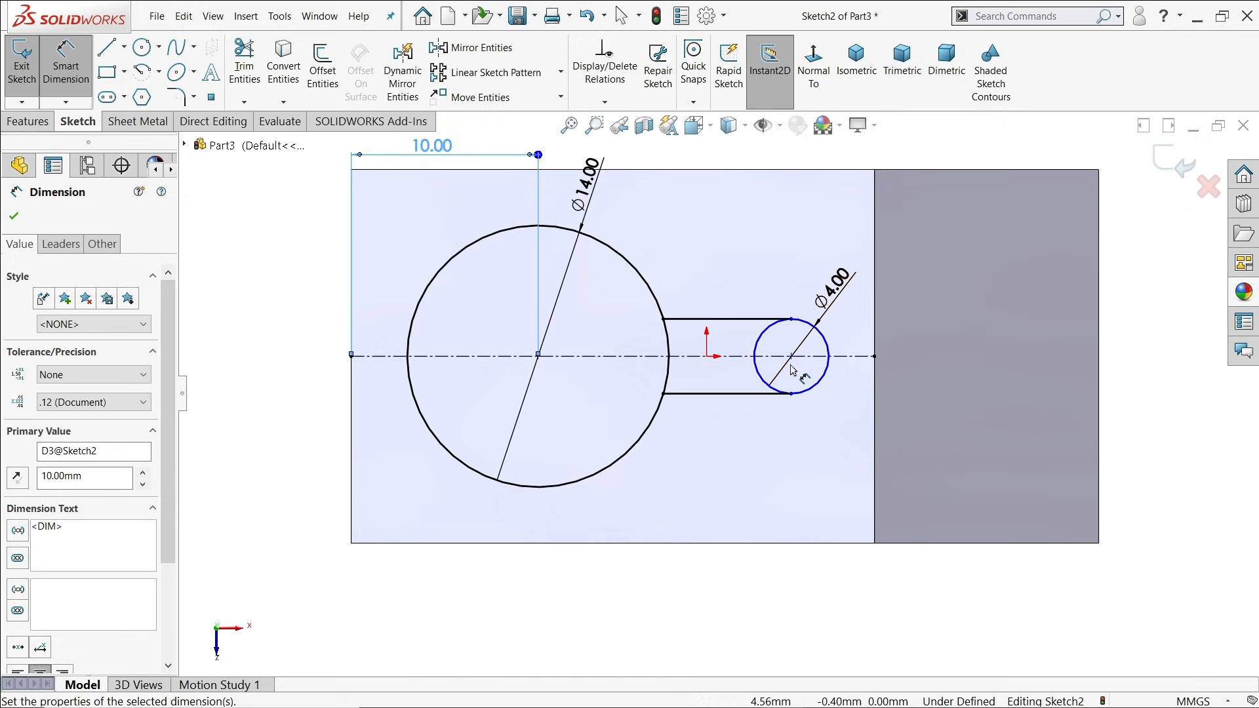
Step: Dimension the 4 mm circle's centre 24 mm from the same outer edge of the face
click(791, 357)
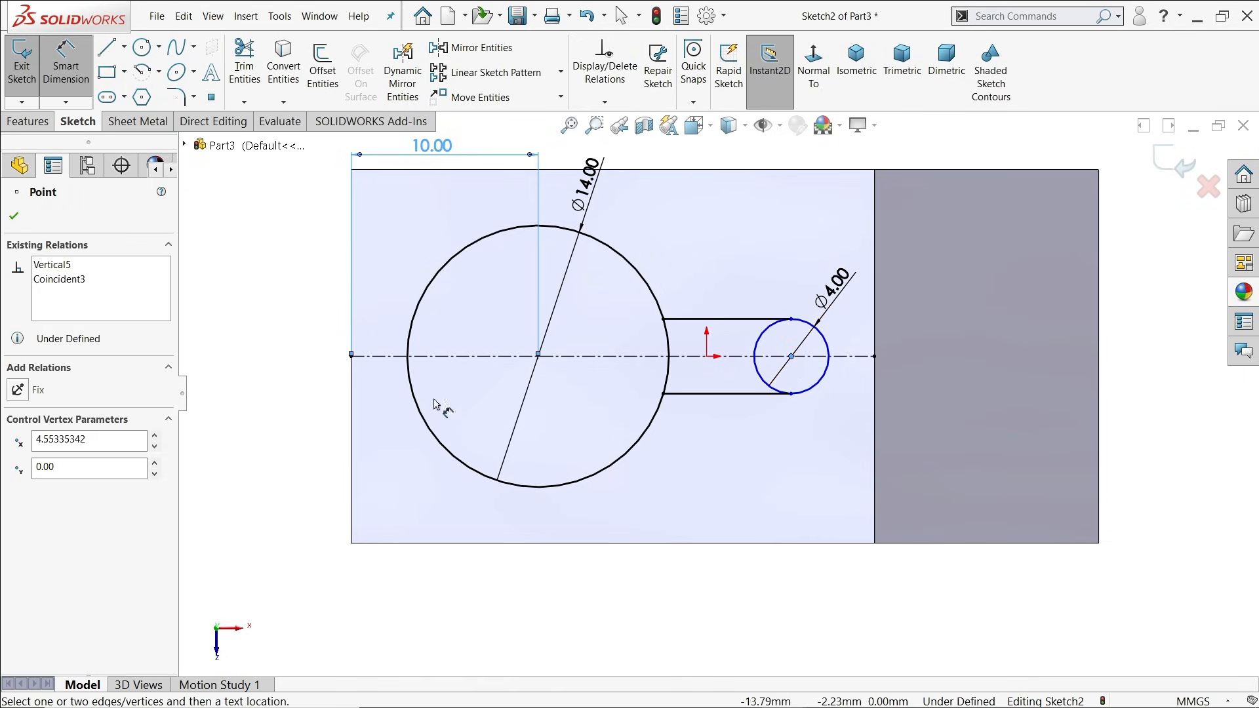
click(351, 368)
scroll(423, 423, up, 3)
click(609, 500)
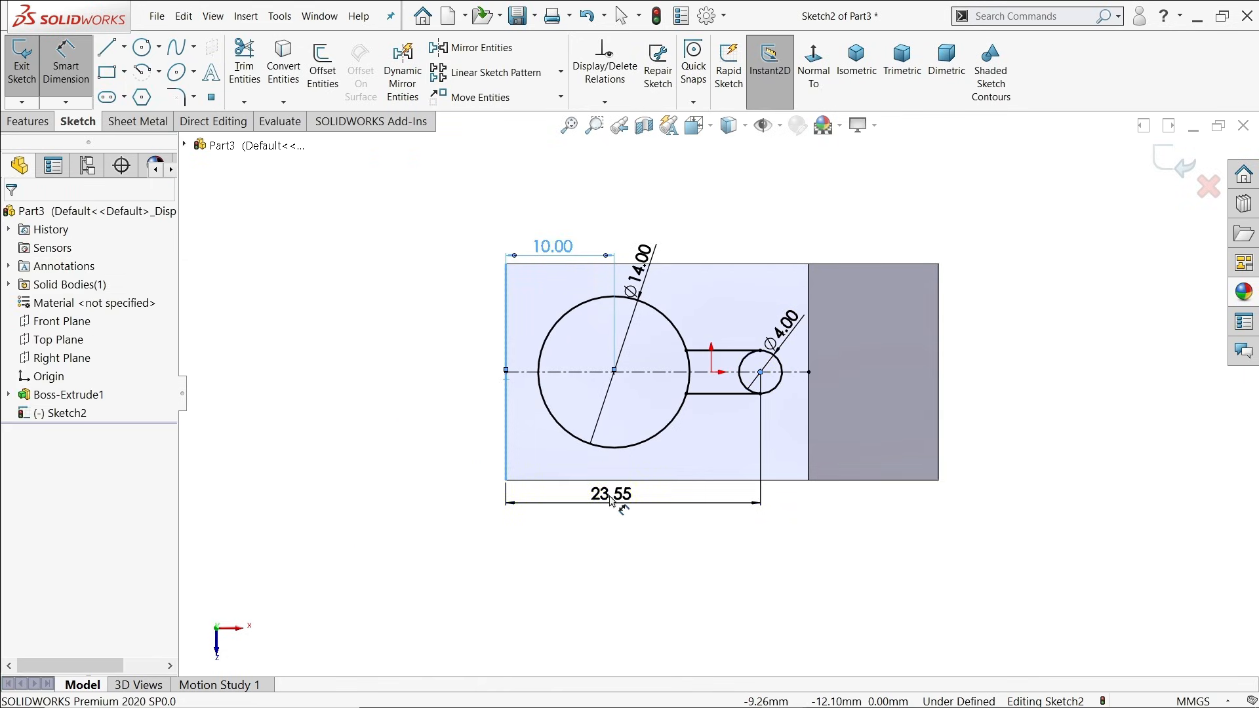
text(24)
key(Return)
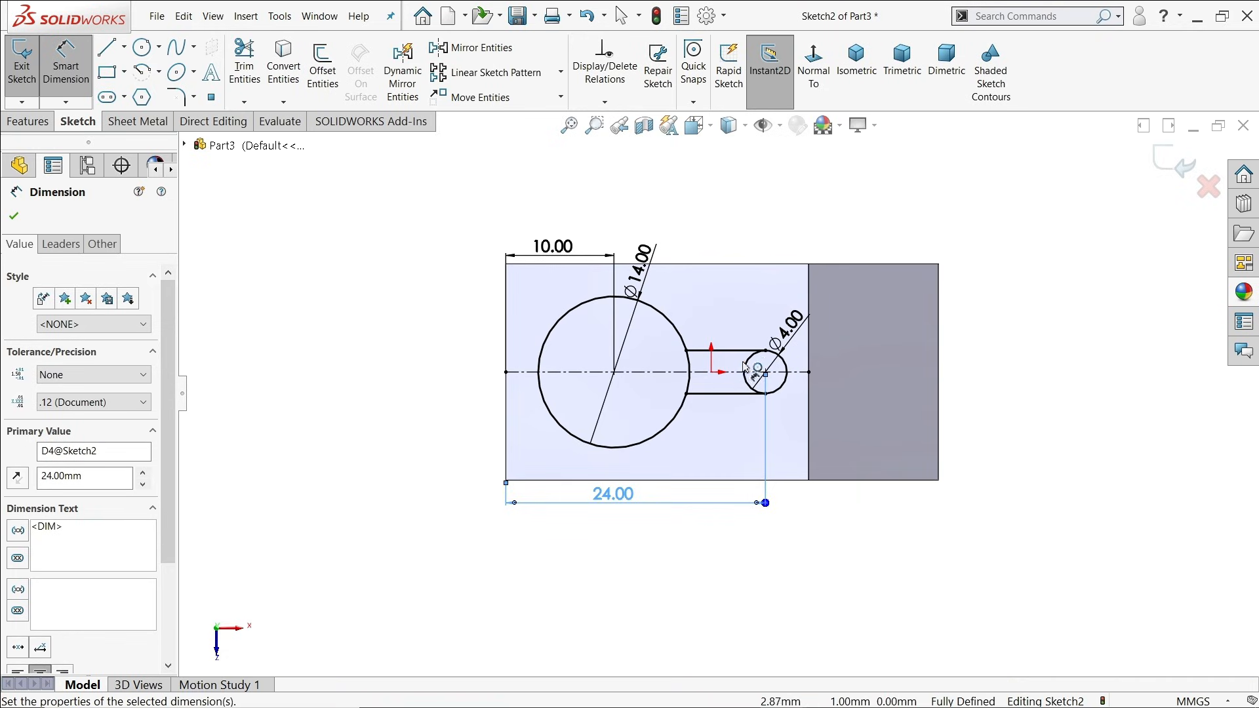
scroll(721, 364, down, 1)
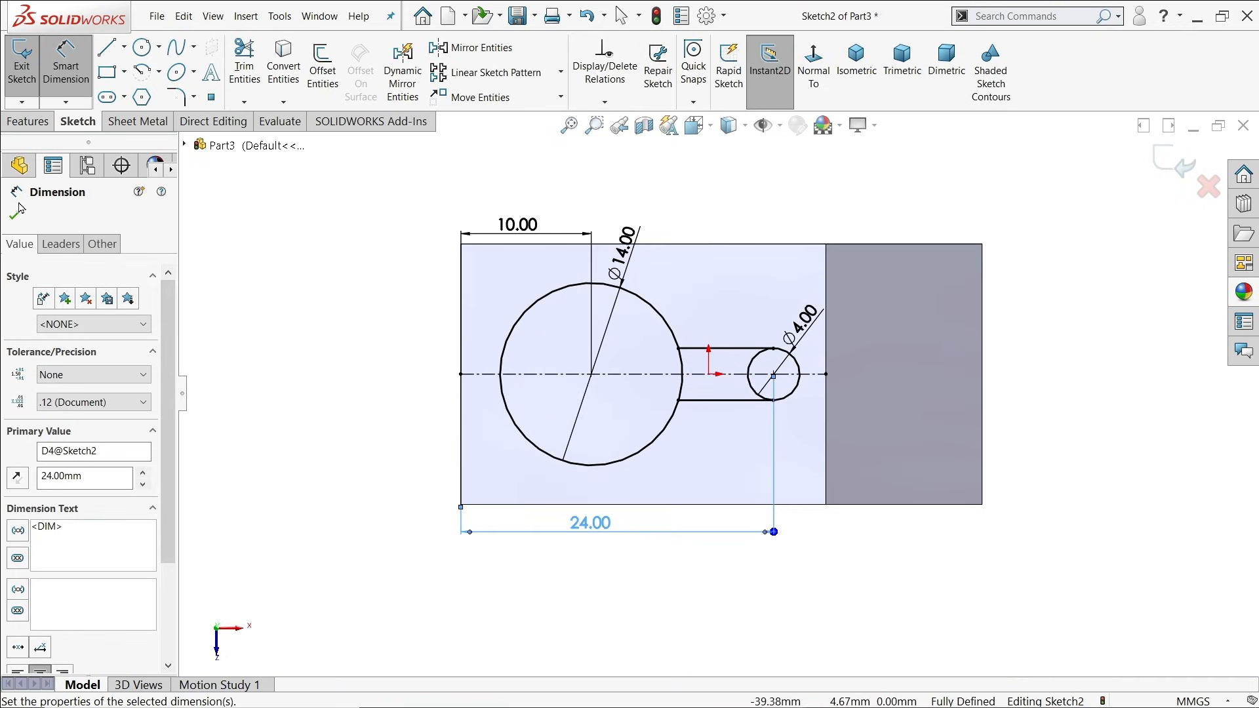
Step: Cut the 14 mm circle's two halves through the whole block with an extruded cut set to Through All
click(28, 123)
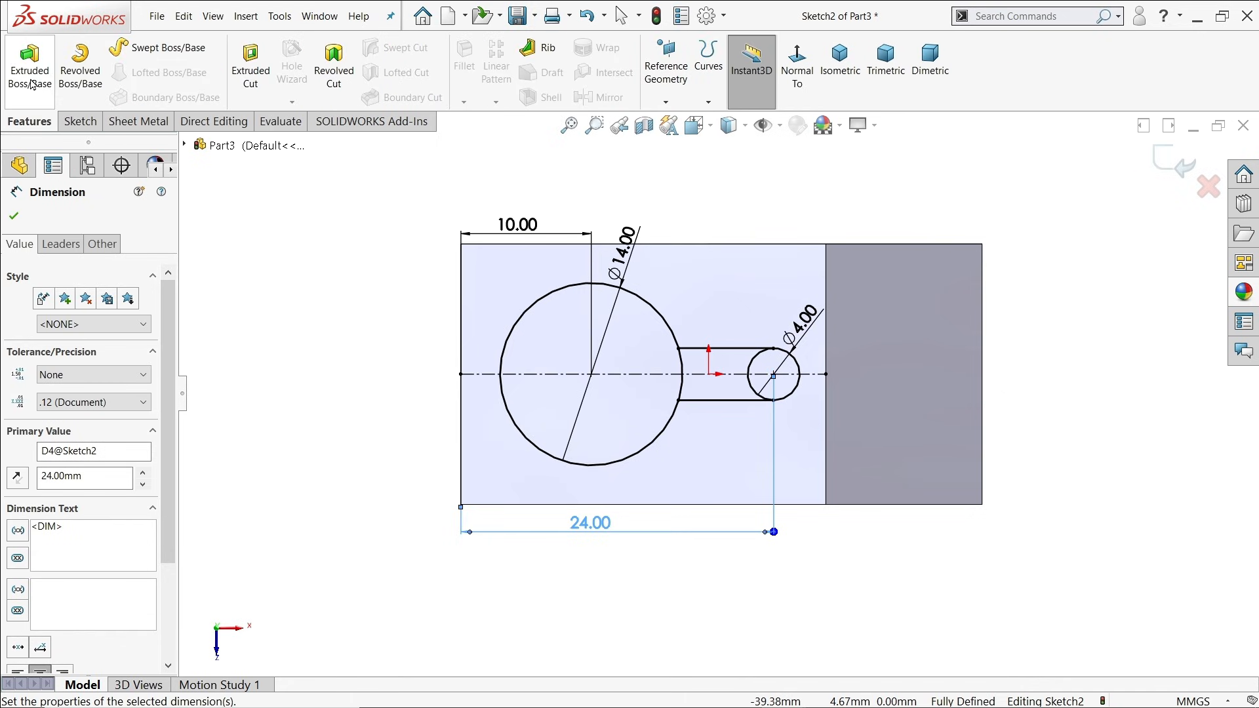
click(250, 65)
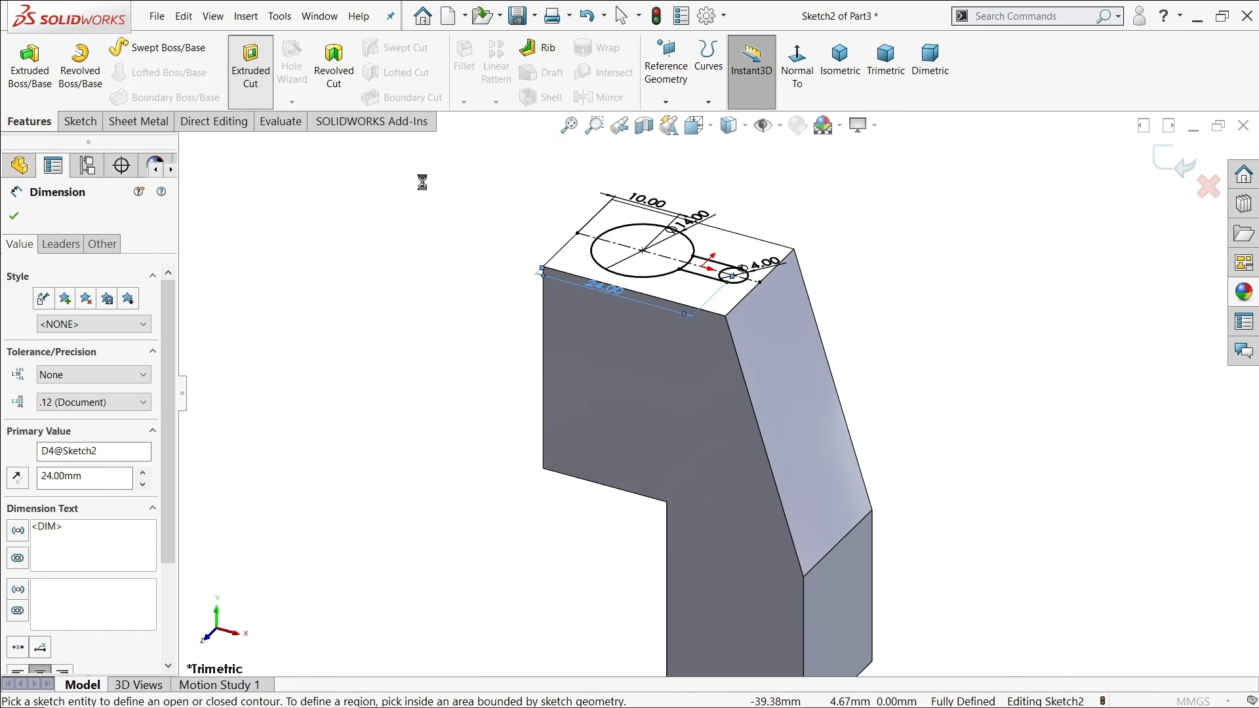
click(675, 344)
click(721, 305)
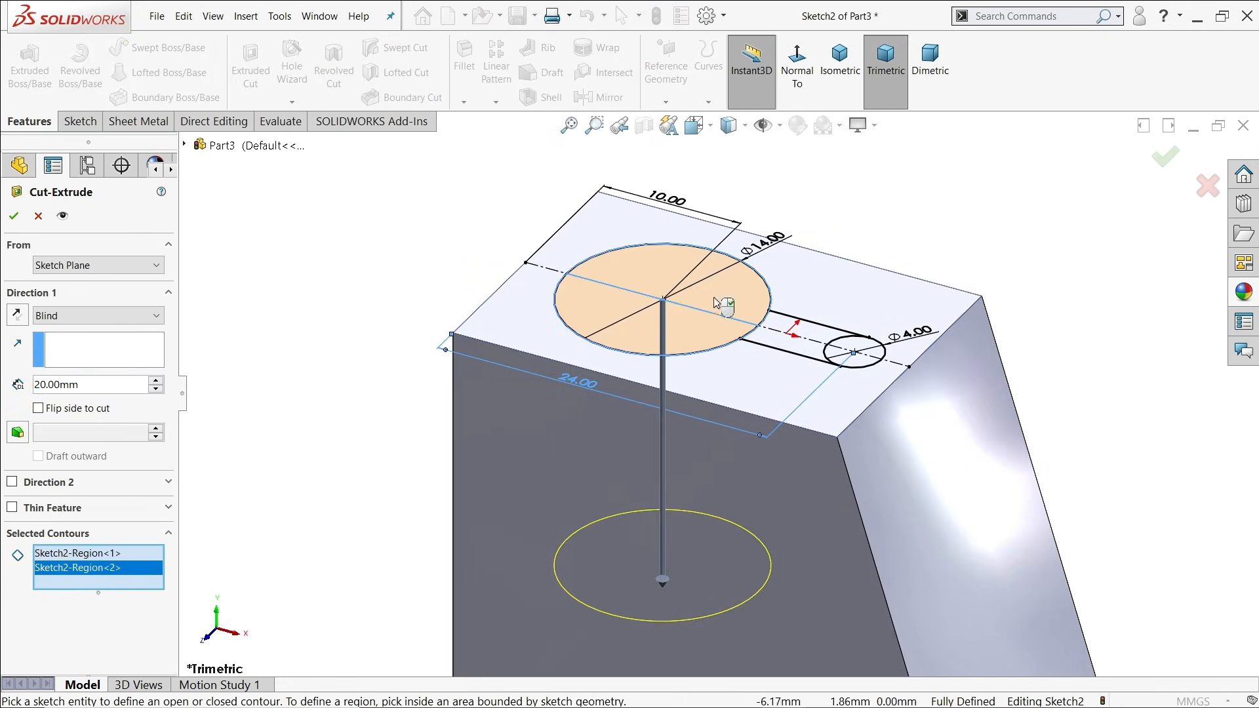
click(72, 316)
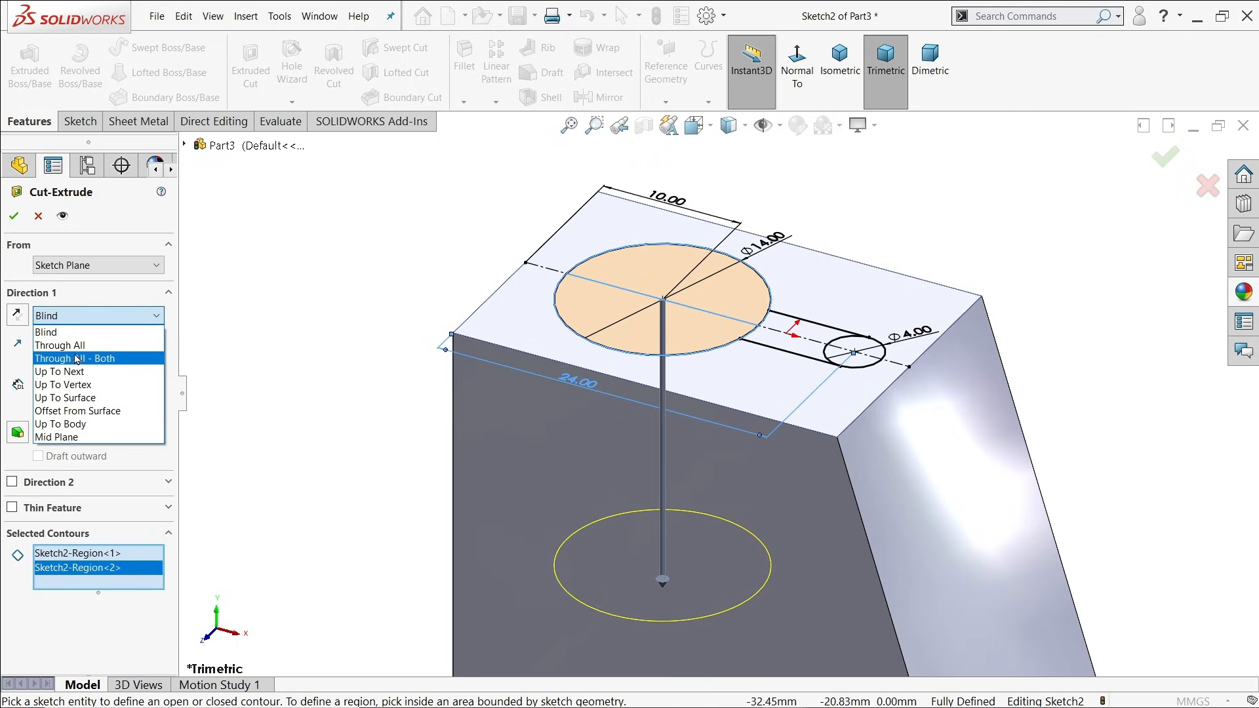
click(76, 346)
scroll(458, 422, down, 3)
scroll(457, 421, down, 2)
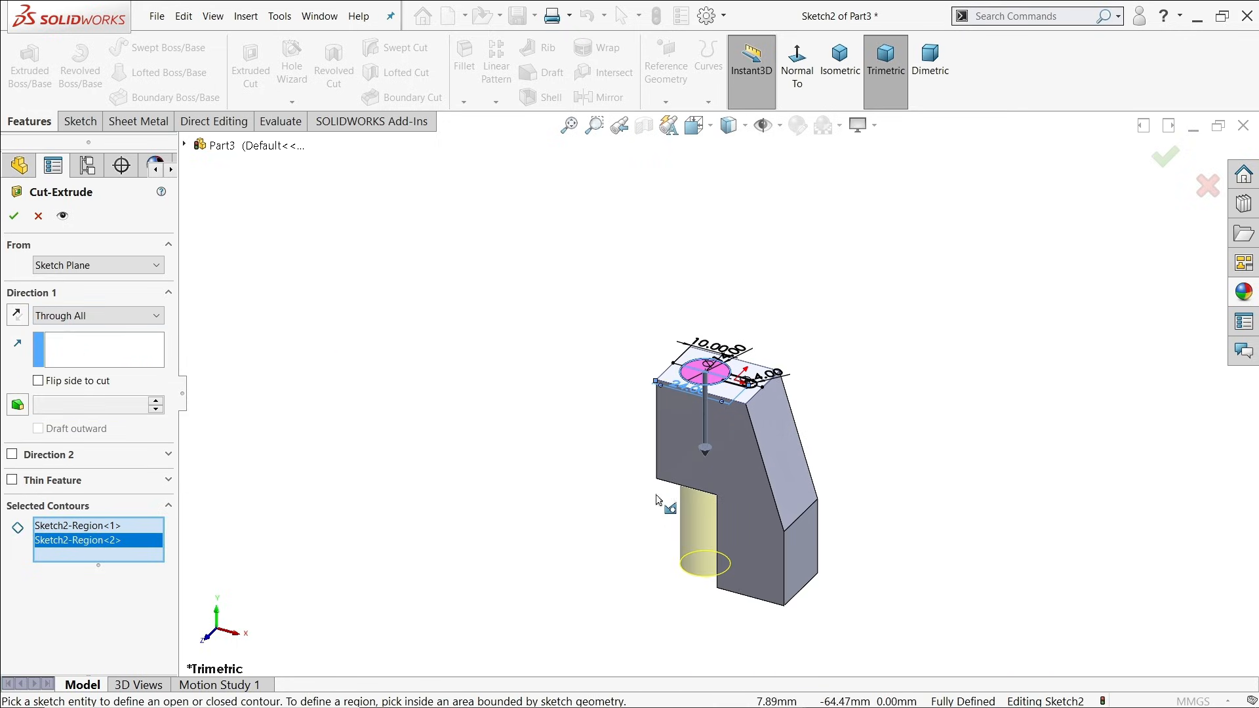
middle_drag(739, 500, 752, 465)
scroll(752, 463, up, 3)
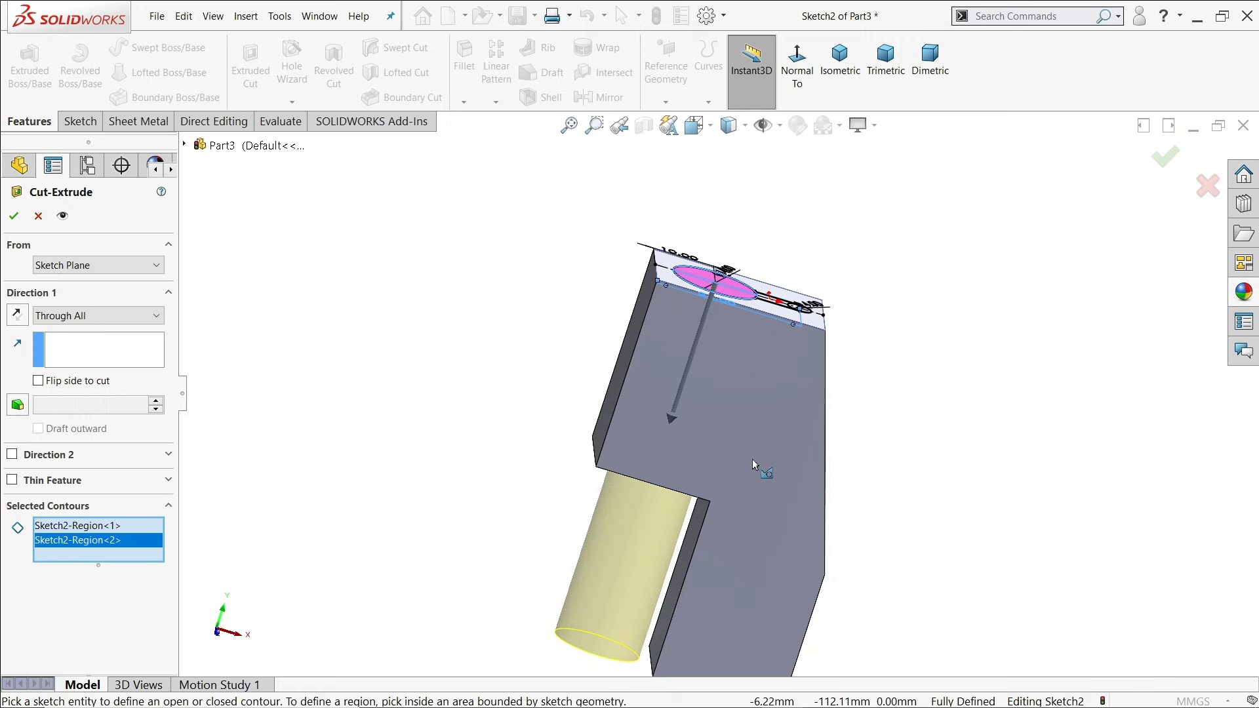
click(14, 216)
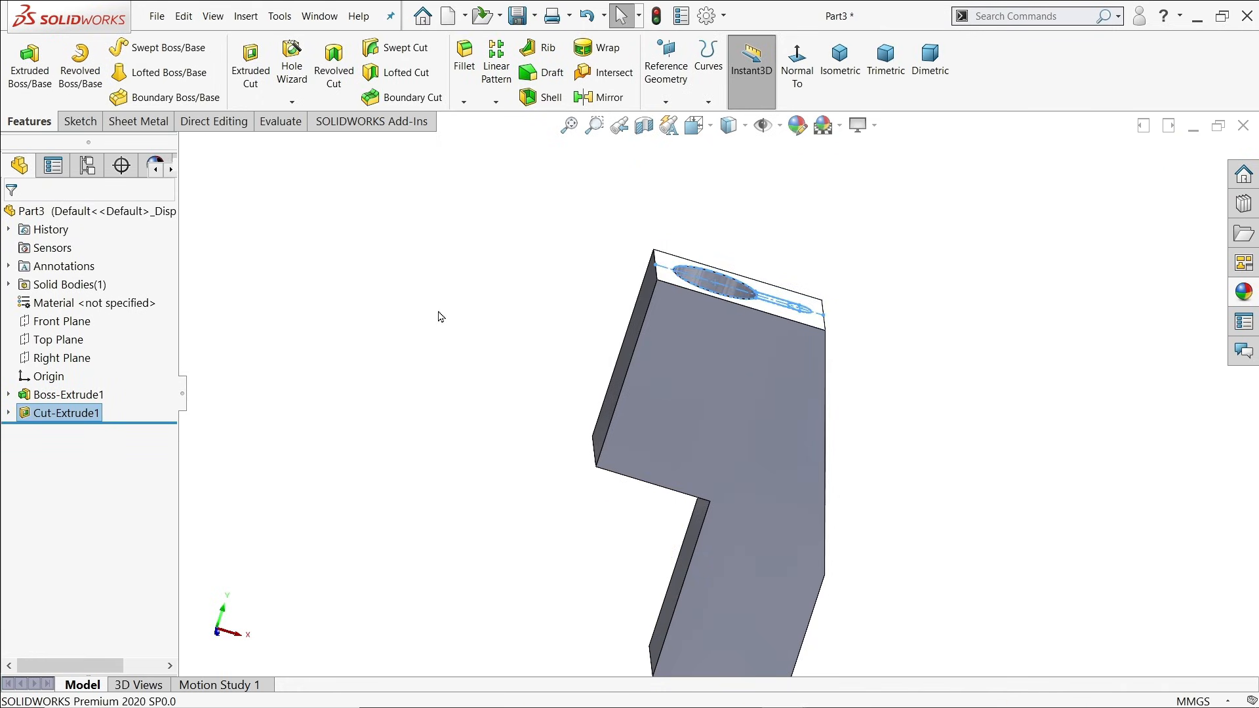
middle_drag(438, 315, 382, 368)
scroll(721, 303, up, 3)
scroll(721, 303, up, 2)
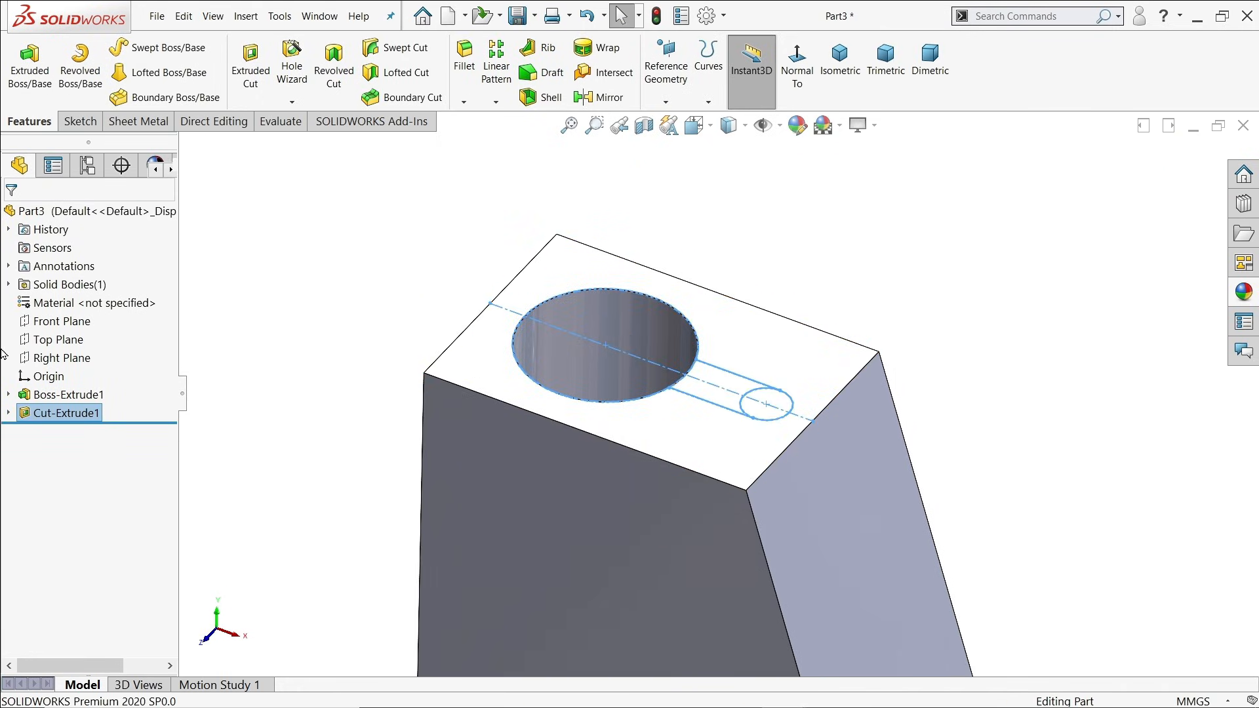
click(8, 412)
click(250, 66)
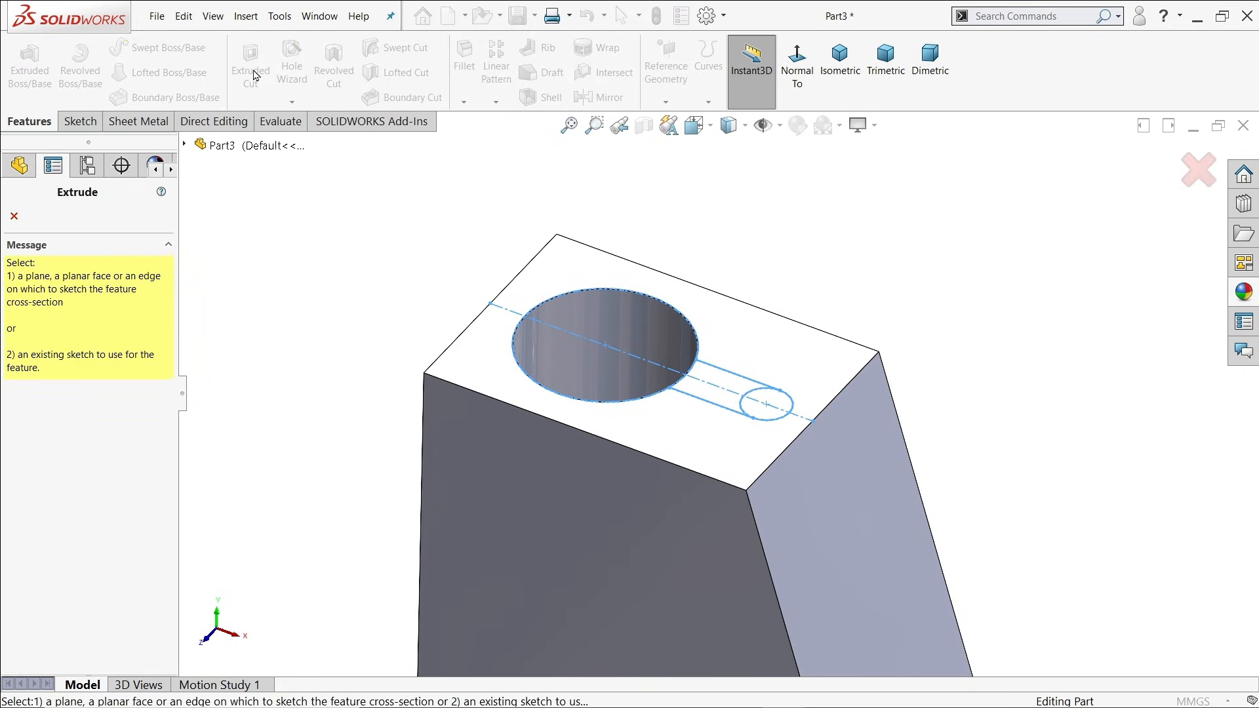
scroll(793, 430, up, 2)
click(689, 391)
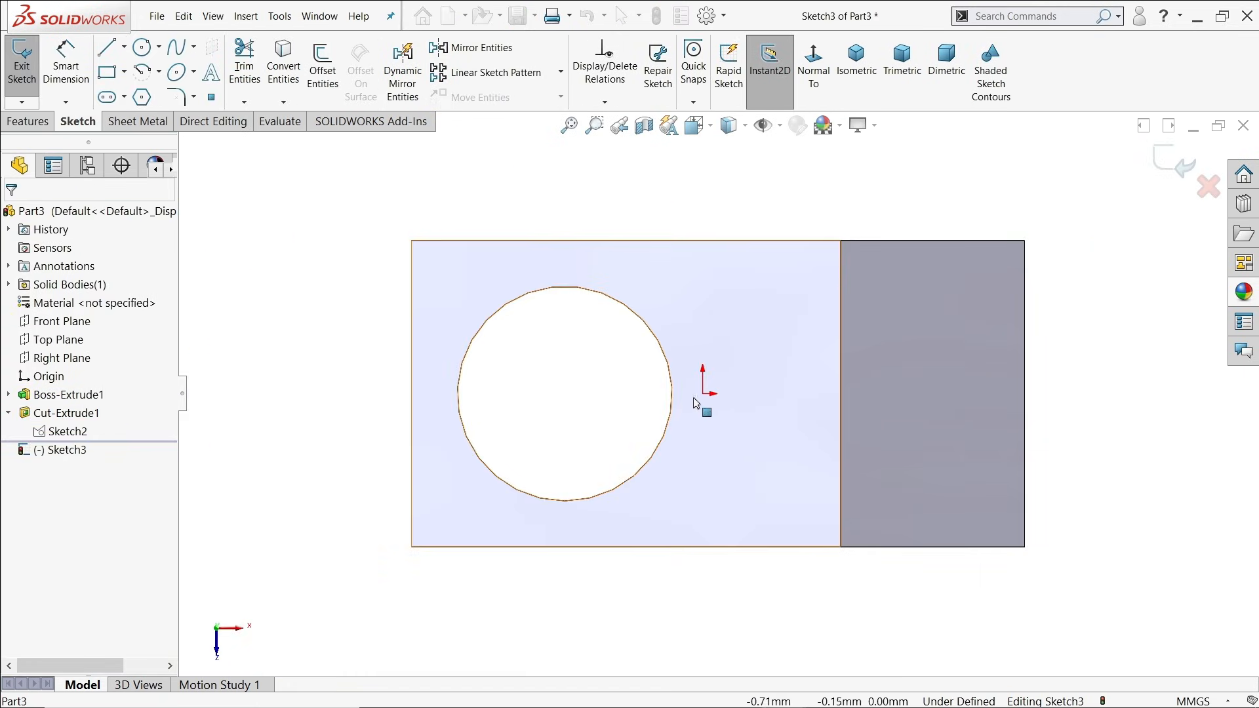
click(1207, 189)
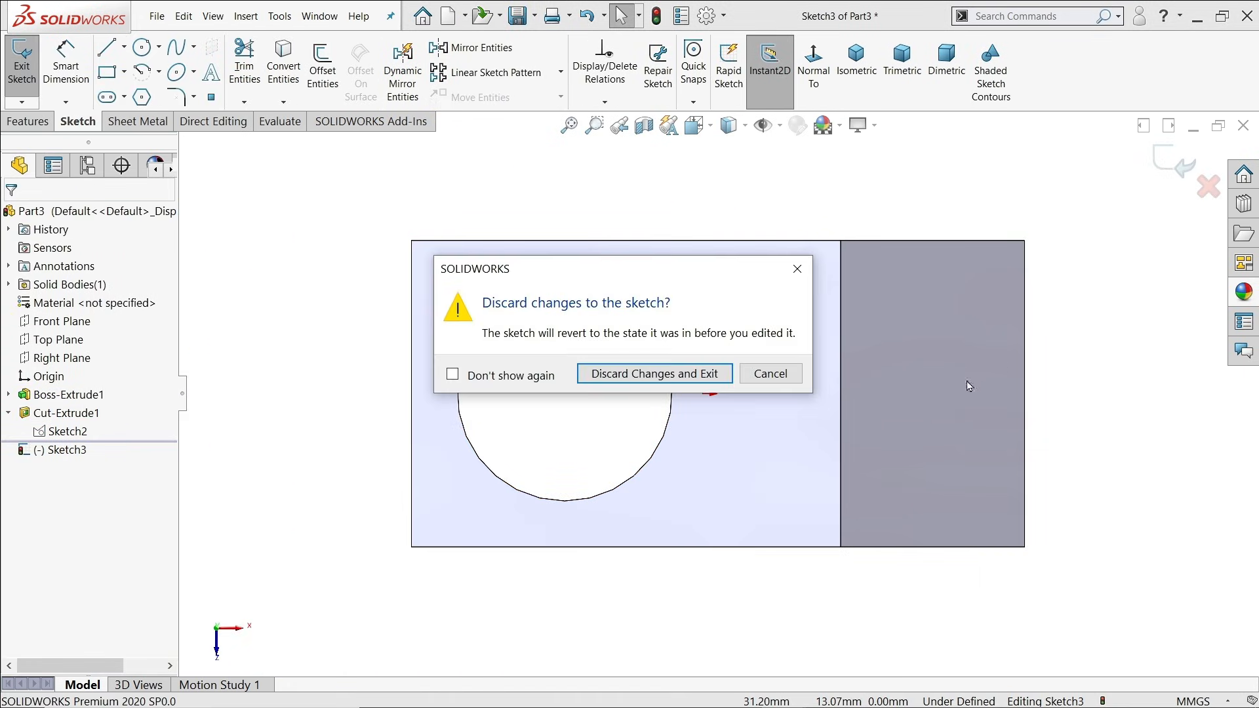
click(696, 371)
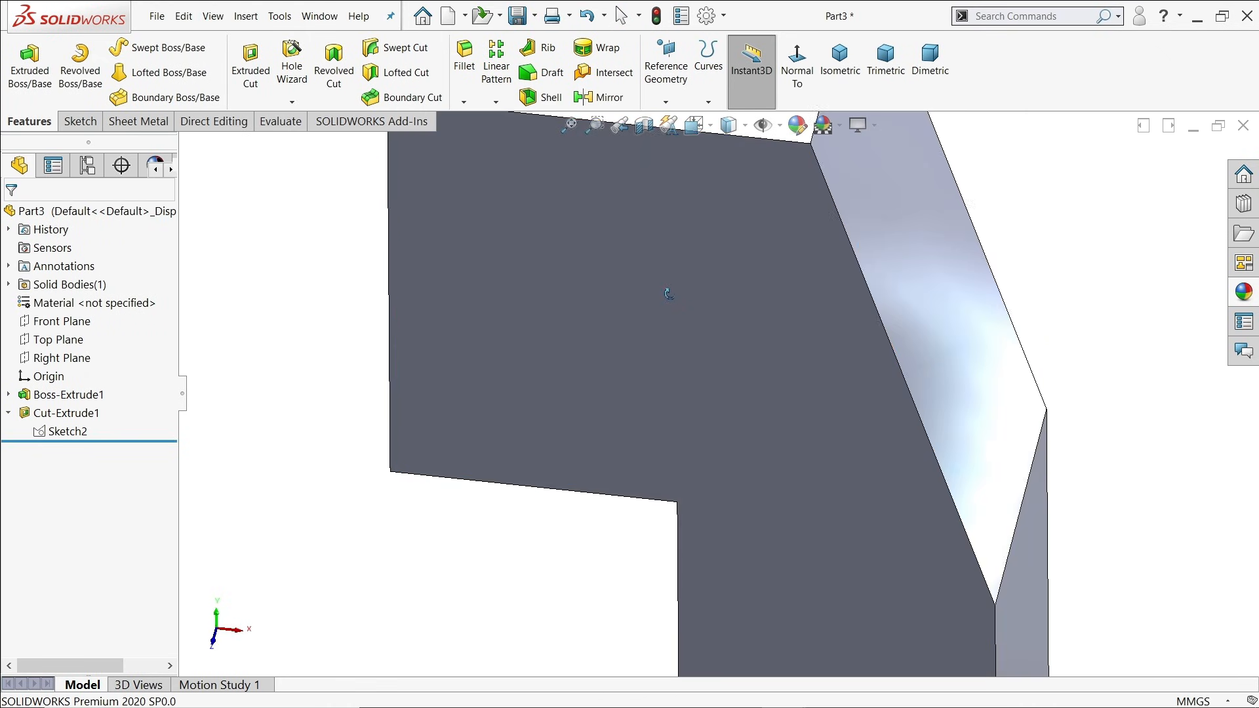
Step: Cut the 4 mm circle and the channel joining it to the bore 2 mm deep, reusing the bore cut's sketch
click(251, 62)
scroll(733, 234, down, 5)
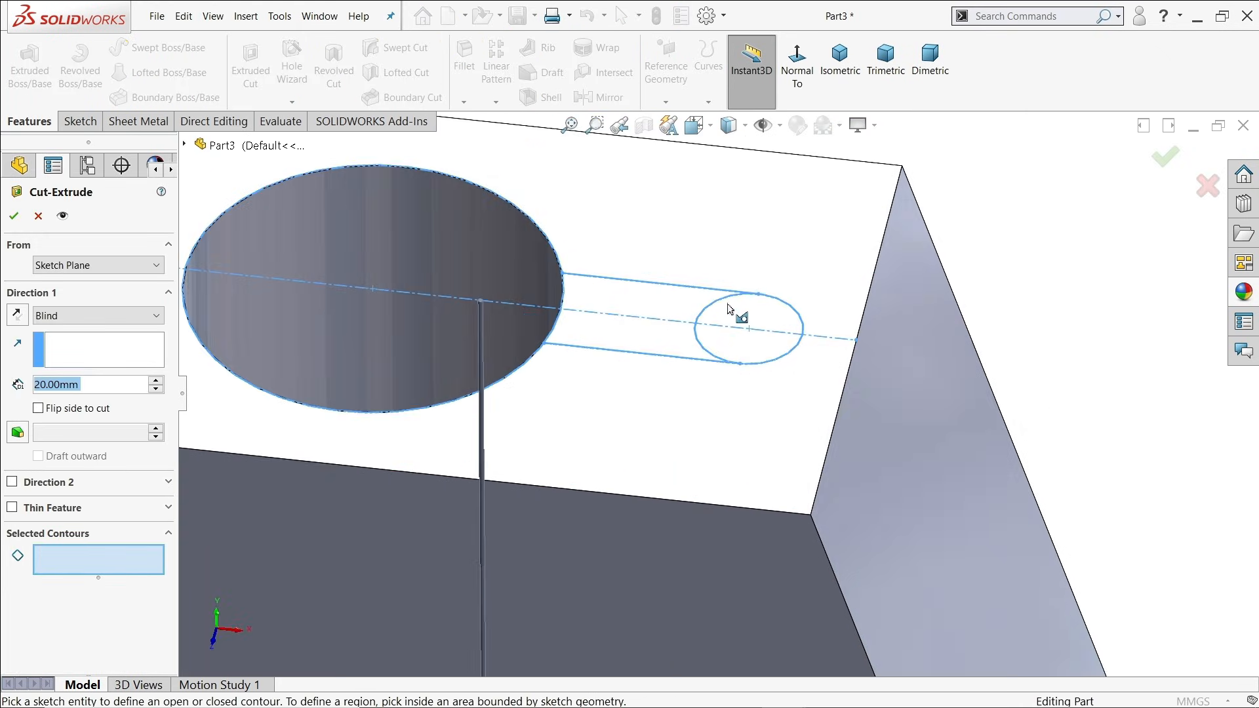
click(751, 316)
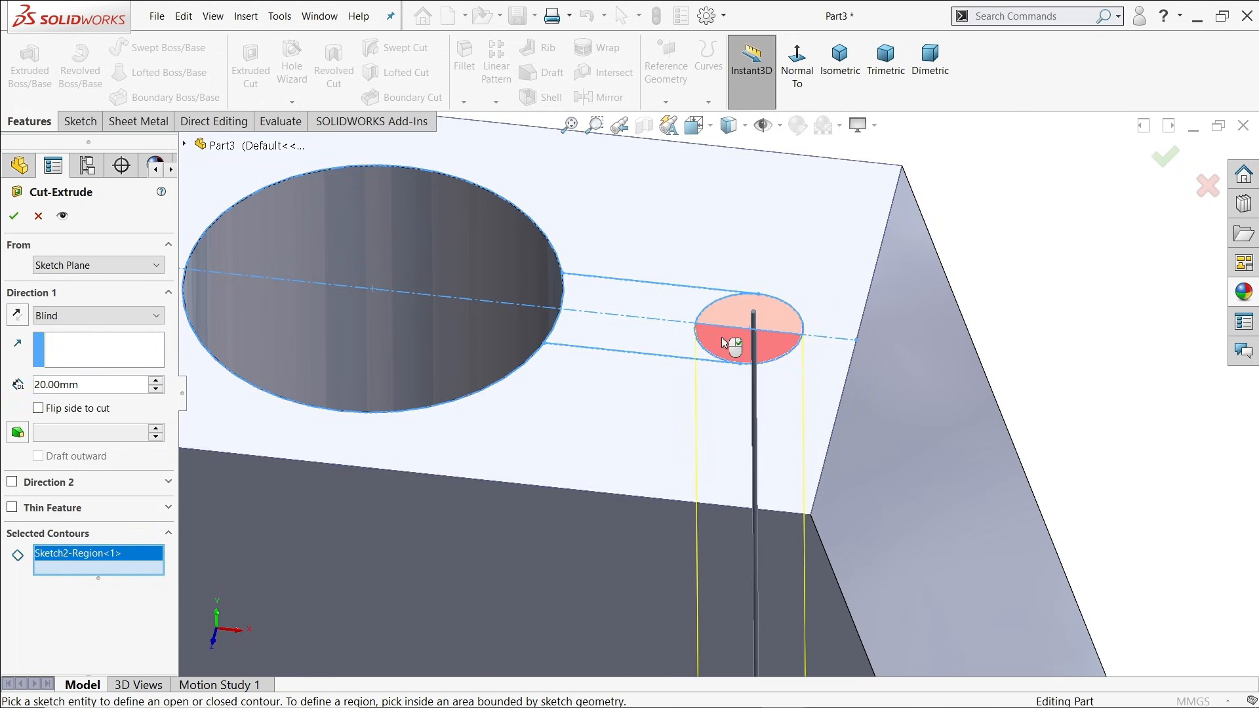
click(670, 347)
click(672, 347)
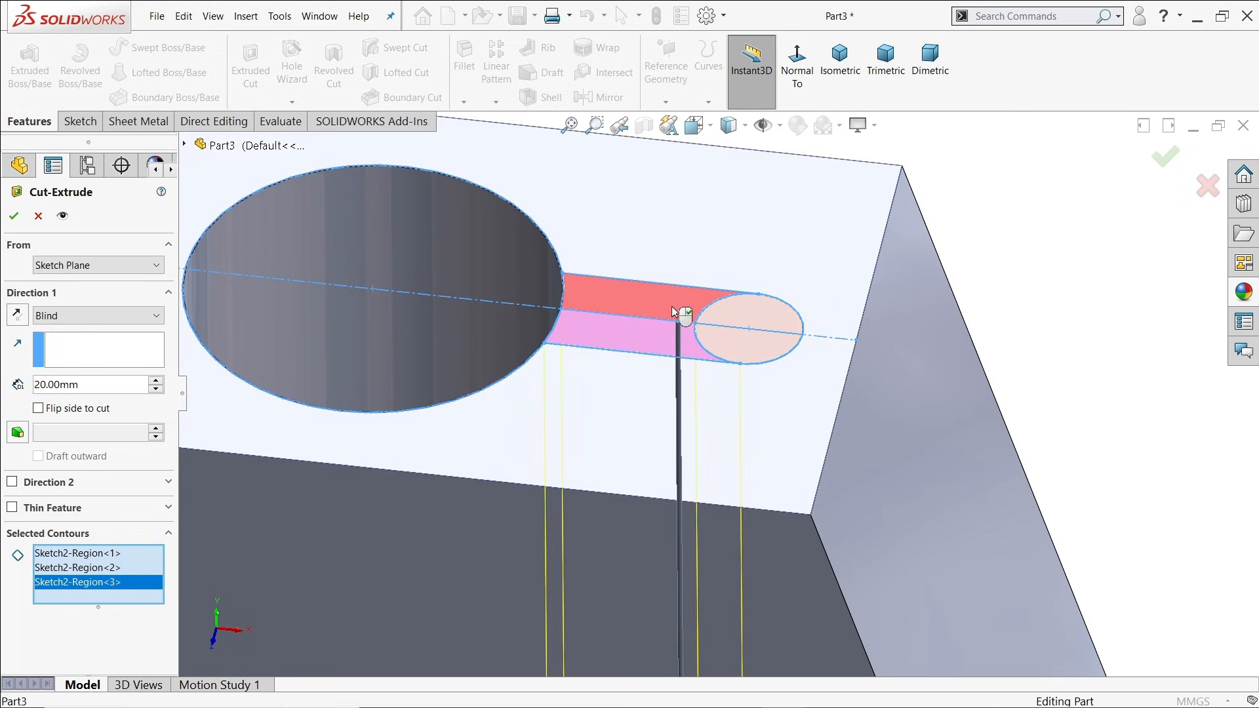
click(686, 317)
drag(84, 386, 3, 385)
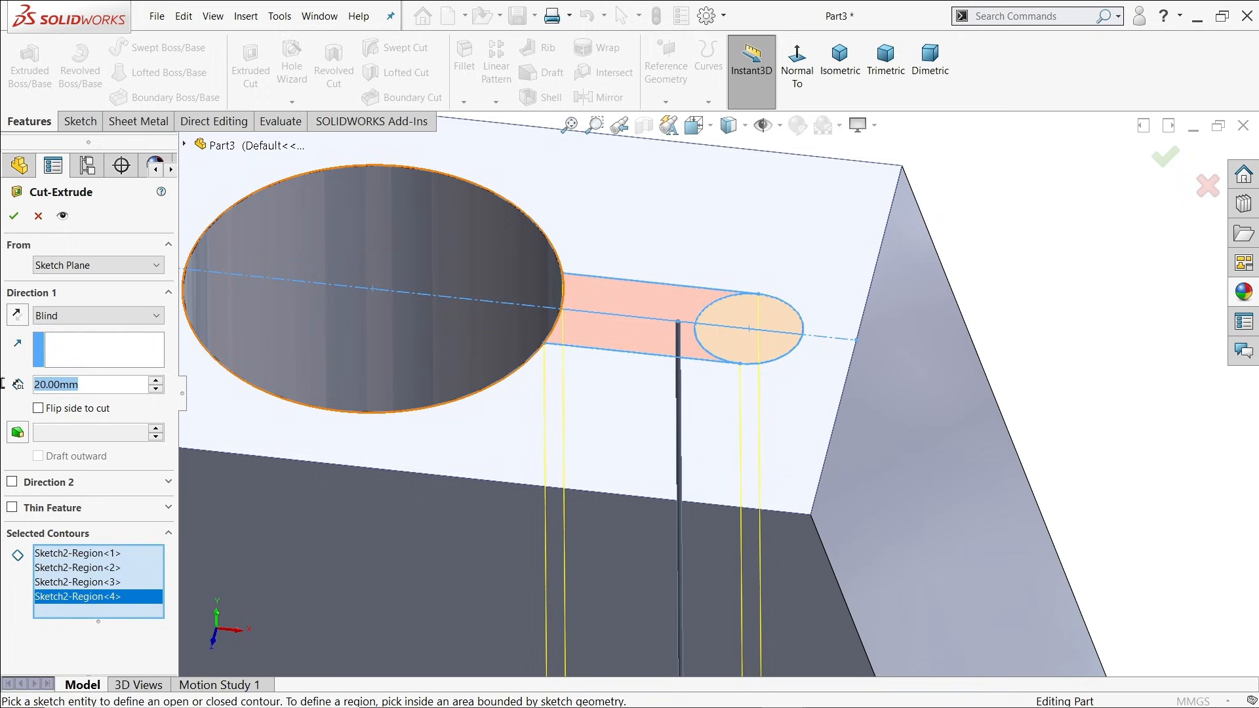
text(2)
key(Return)
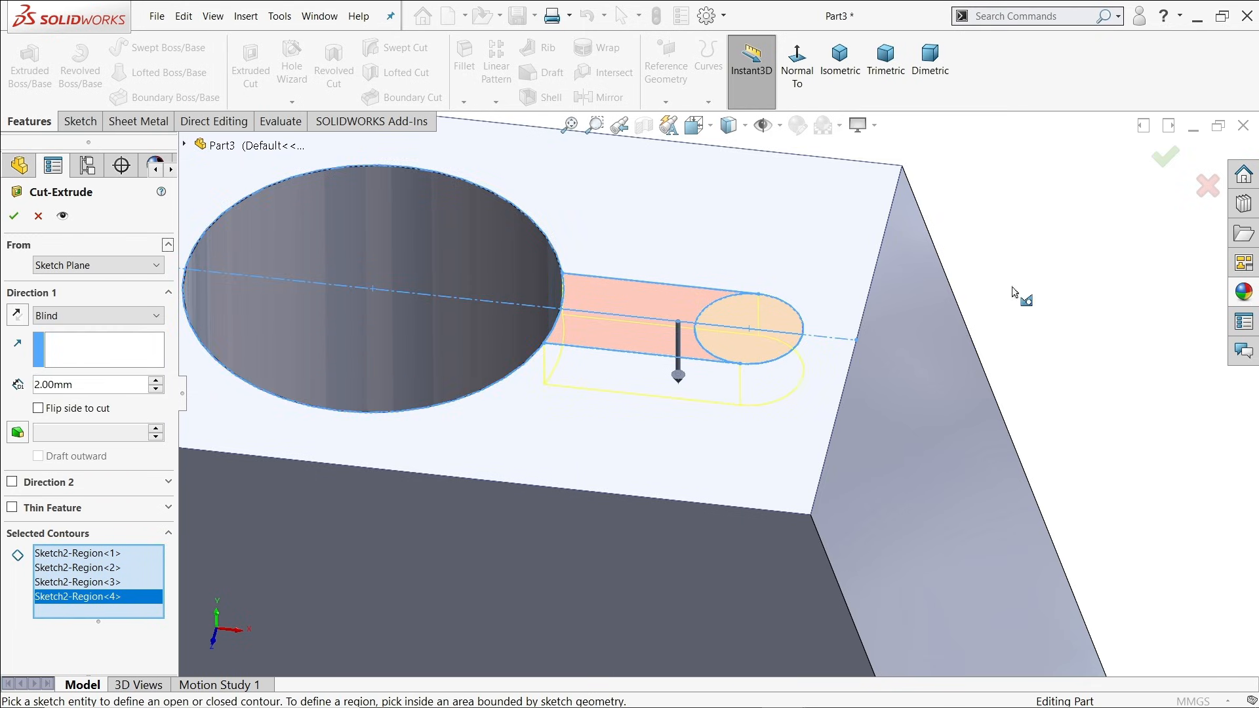
middle_drag(1015, 319, 1011, 293)
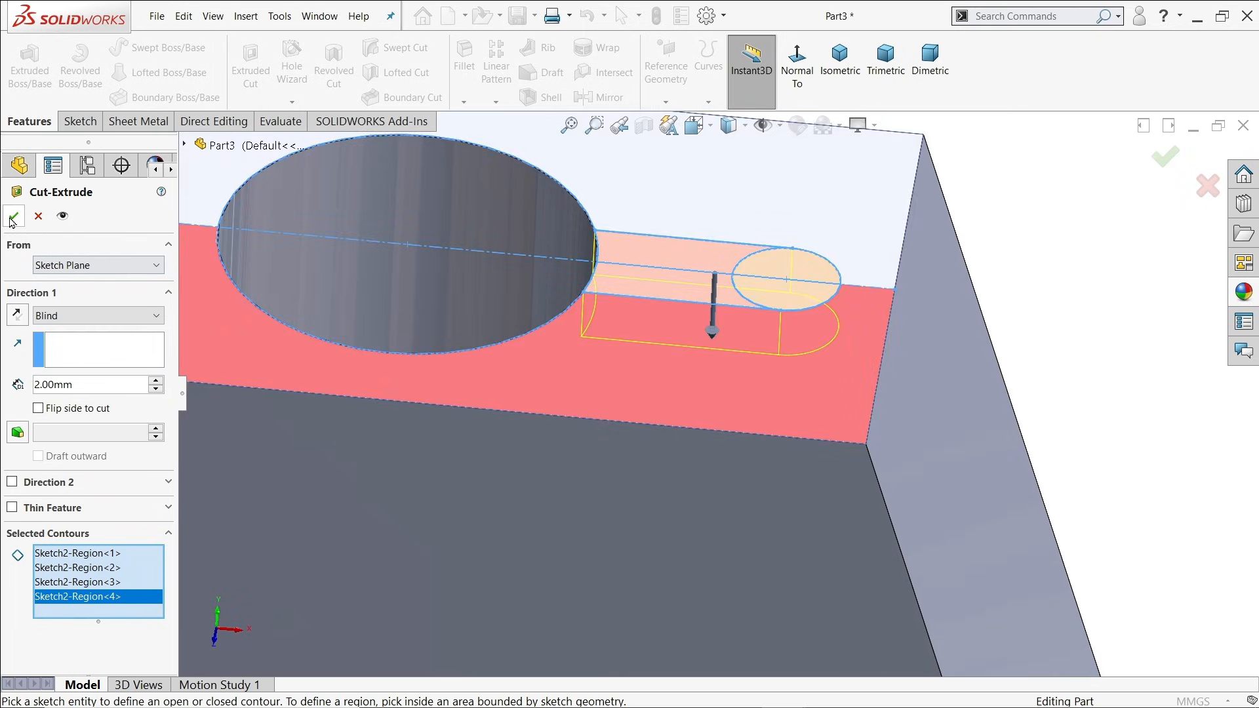
click(13, 217)
Step: Begin a Hole Wizard feature as a DIN straight tap of type Tapped hole
scroll(728, 393, up, 4)
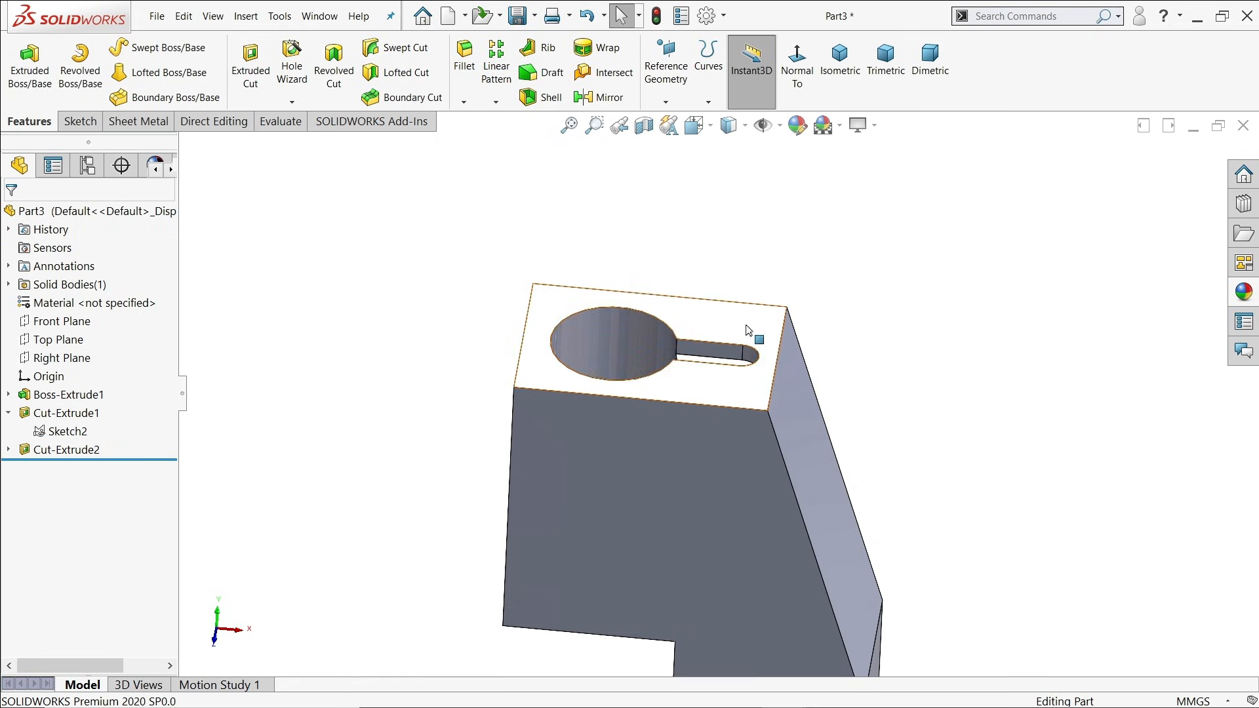
middle_drag(749, 330, 750, 407)
scroll(702, 371, down, 3)
click(290, 49)
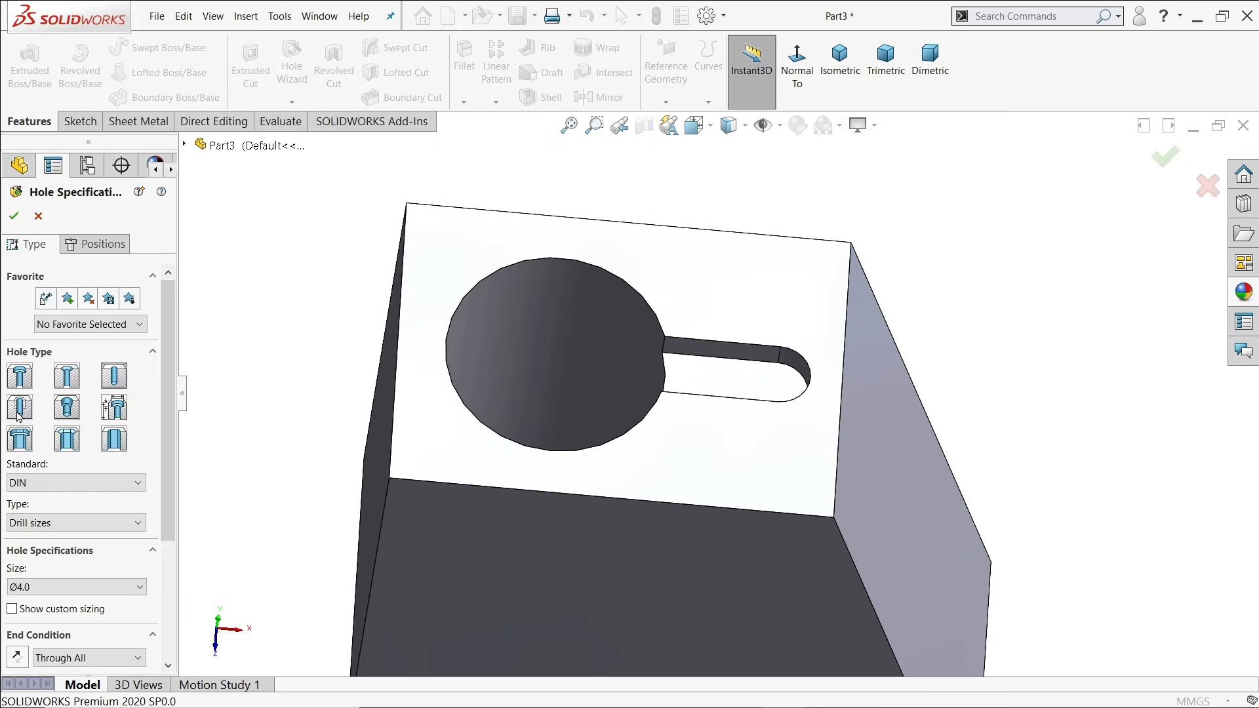
click(19, 416)
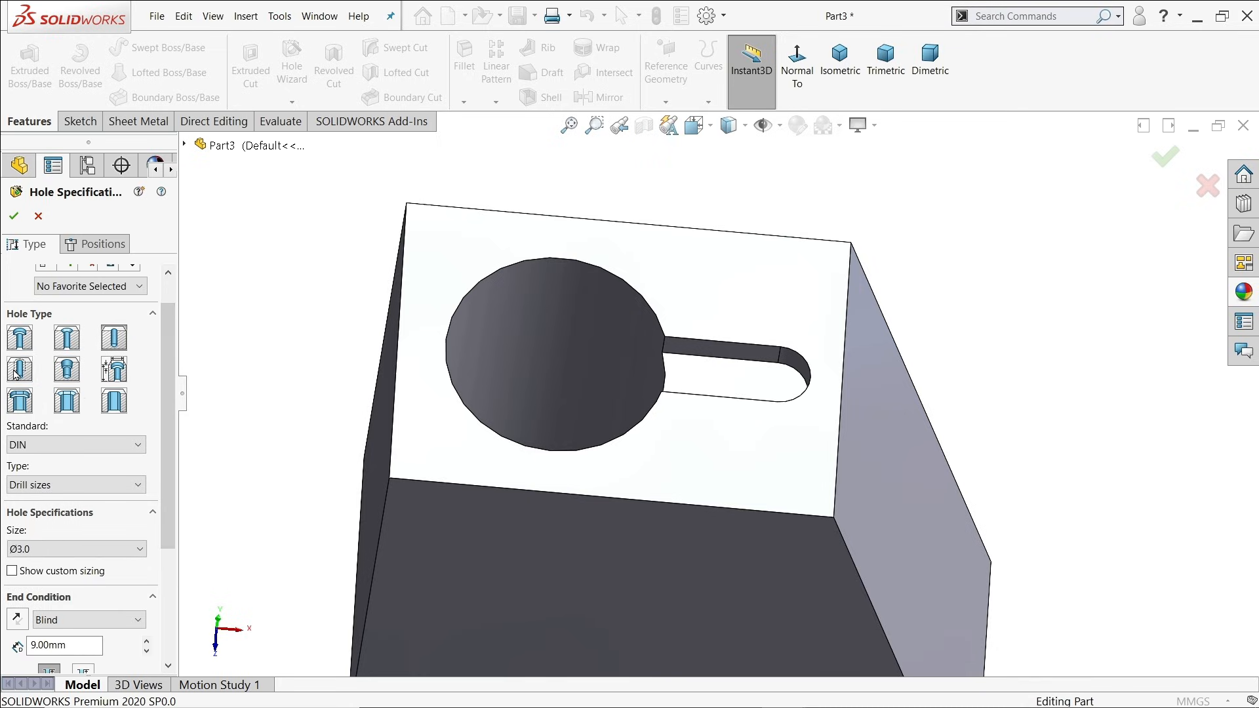
click(19, 370)
drag(174, 445, 174, 515)
click(40, 345)
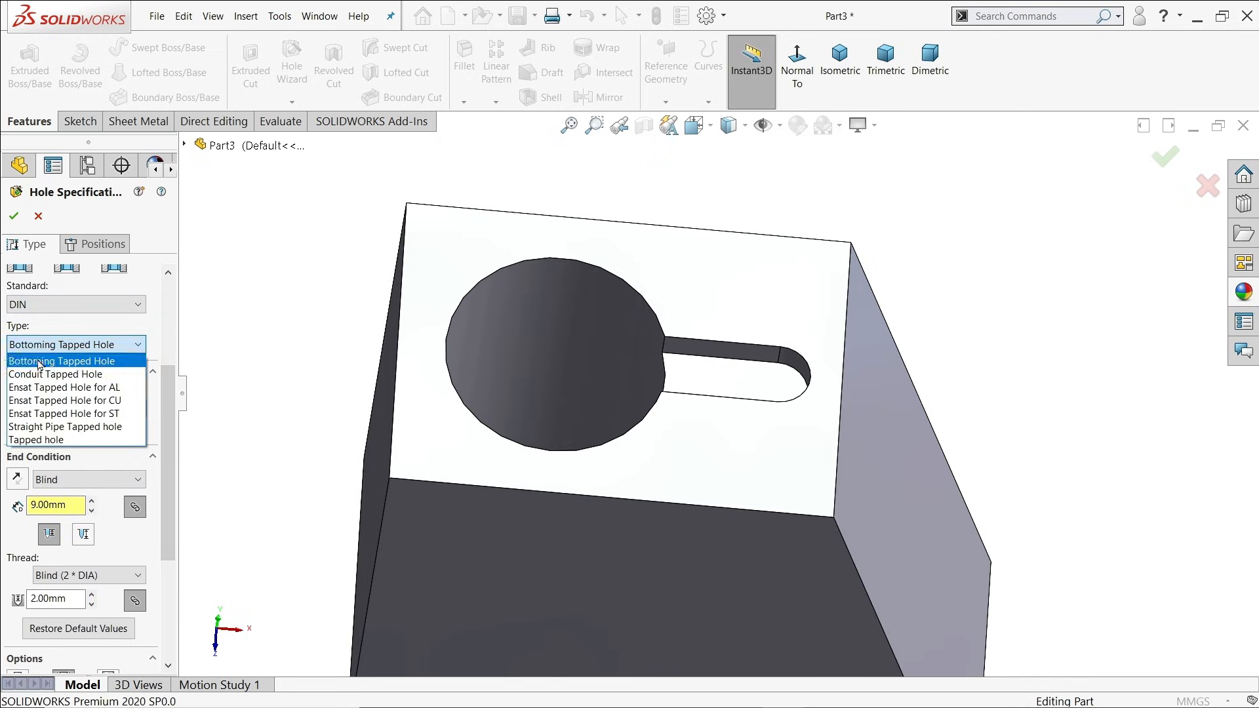
click(52, 439)
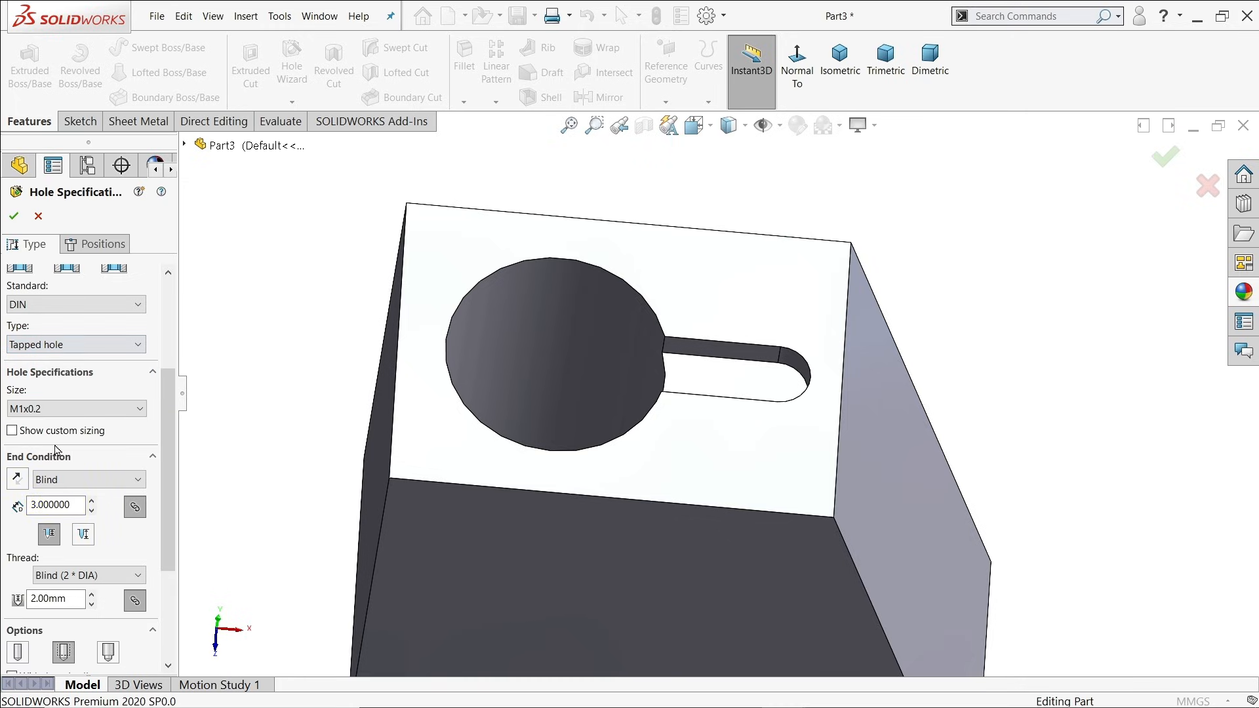
Step: Set the tapped hole's size to M3 and its blind hole depth to 9 mm
click(63, 408)
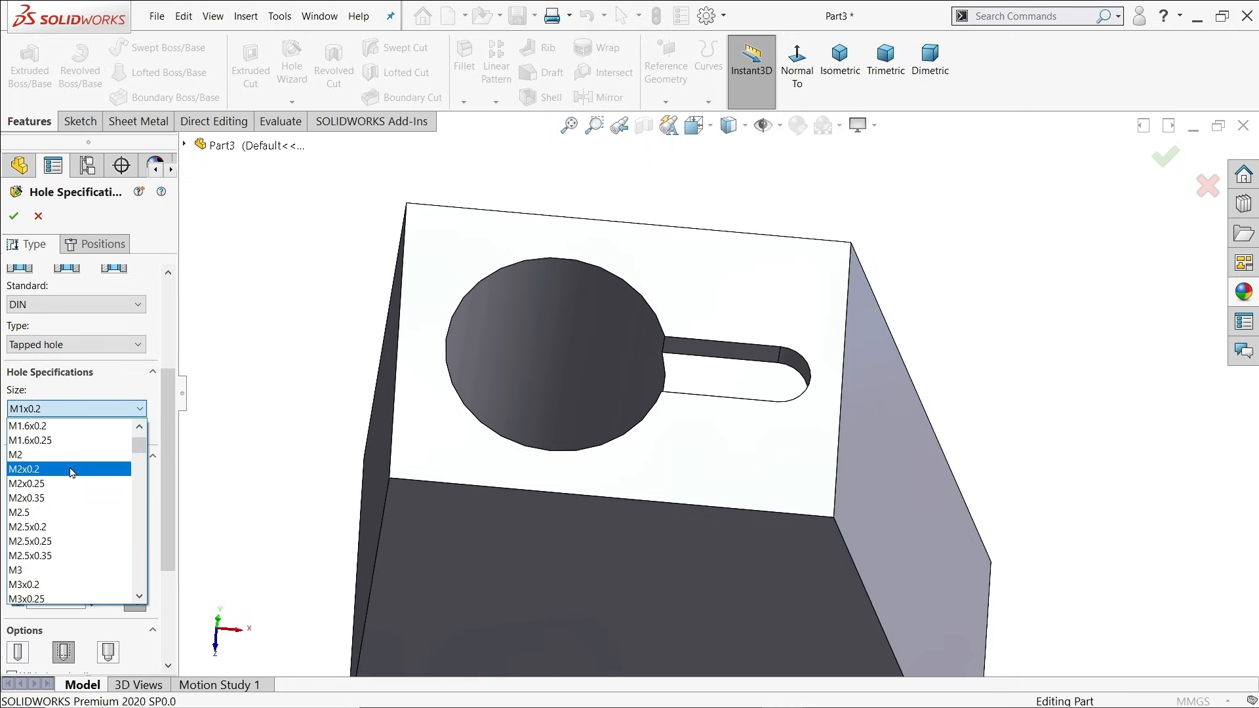
scroll(69, 475, down, 1)
click(24, 576)
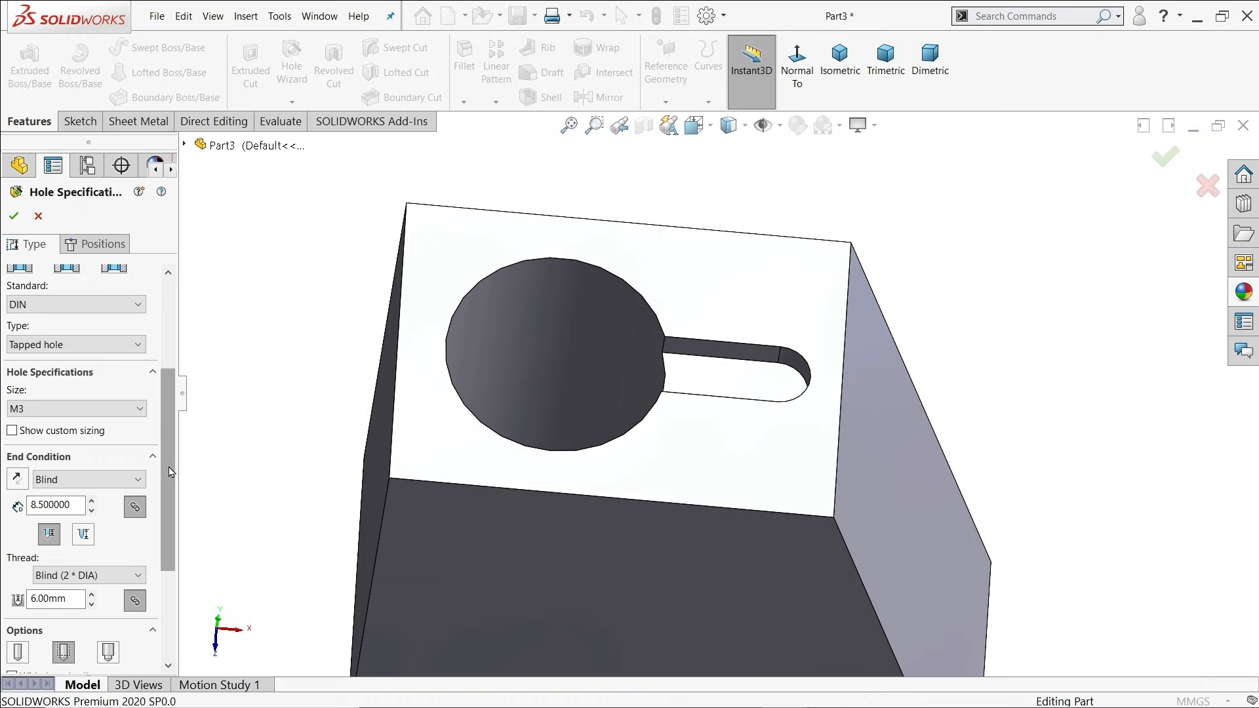
scroll(94, 422, down, 4)
drag(74, 399, 13, 387)
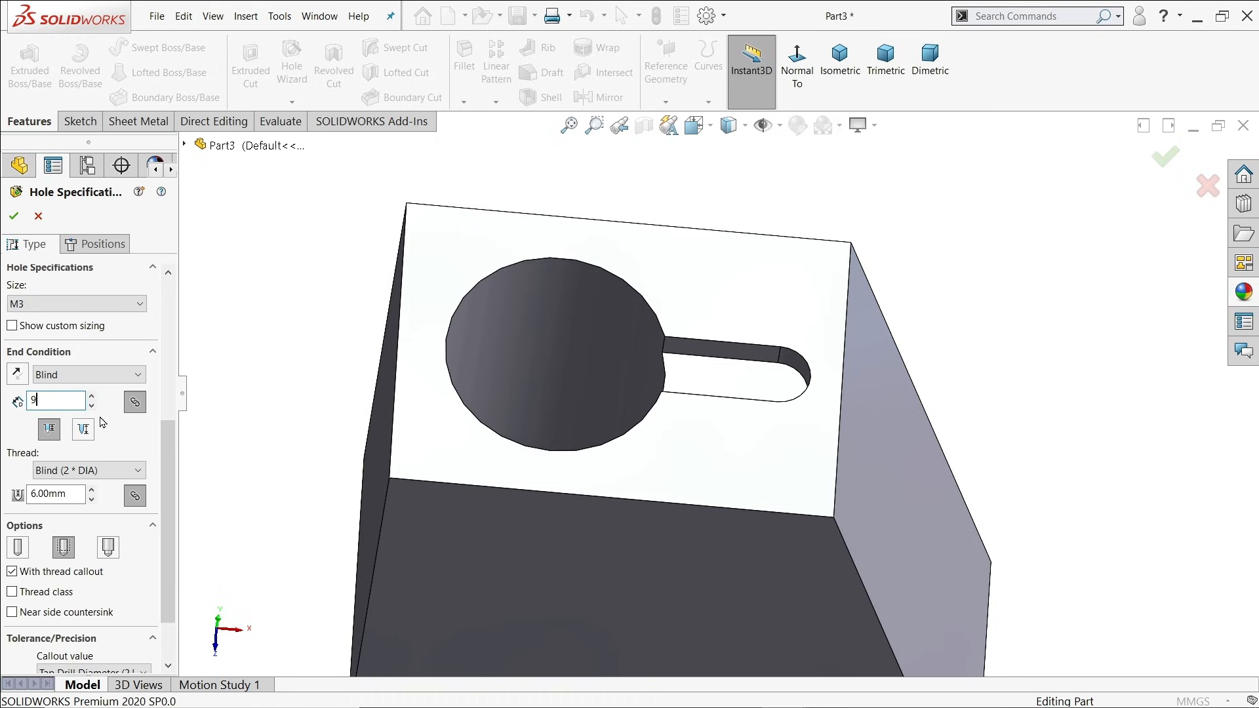
key(Return)
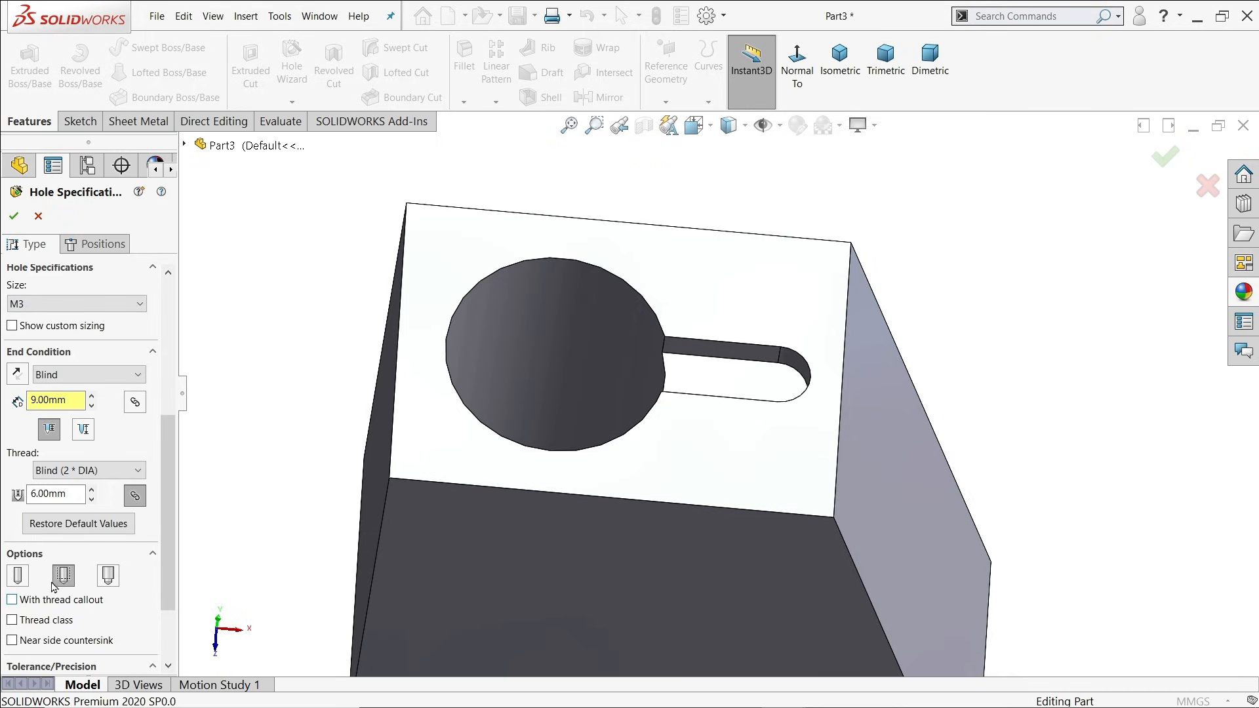
Step: Place four hole points on the bored end face, two beside the bore near the outer corners and two beside the slot
click(104, 246)
click(458, 281)
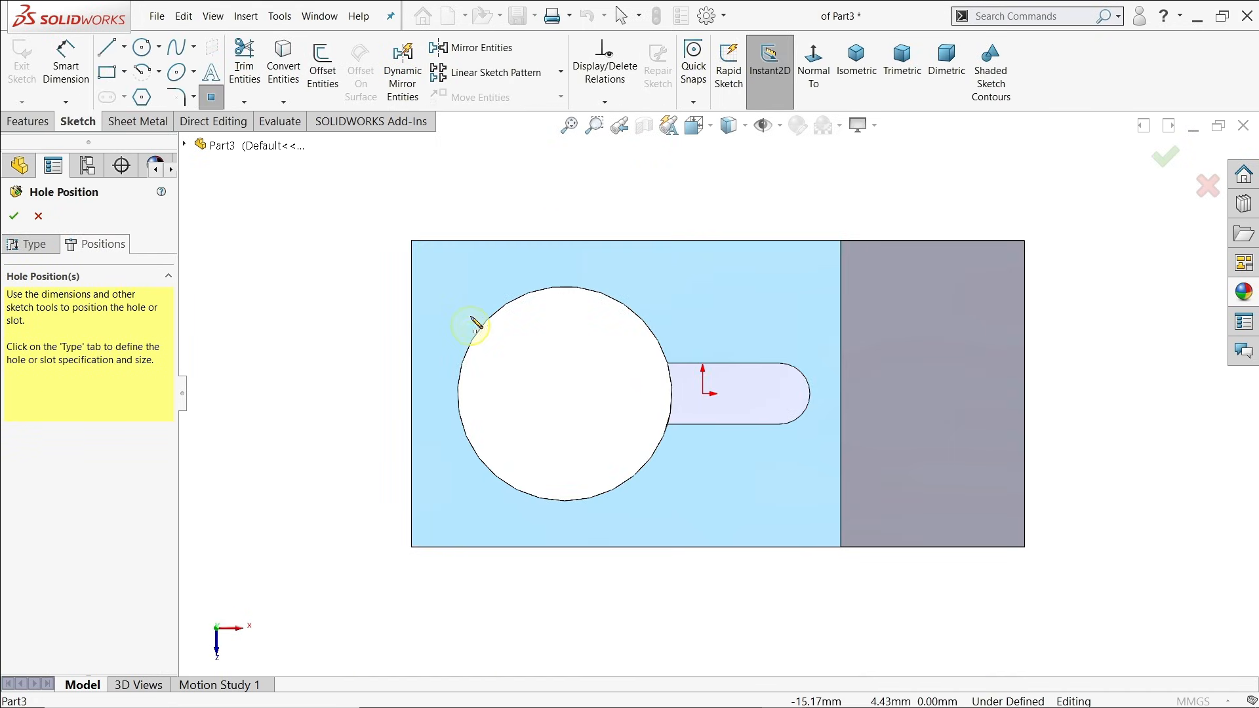
click(463, 506)
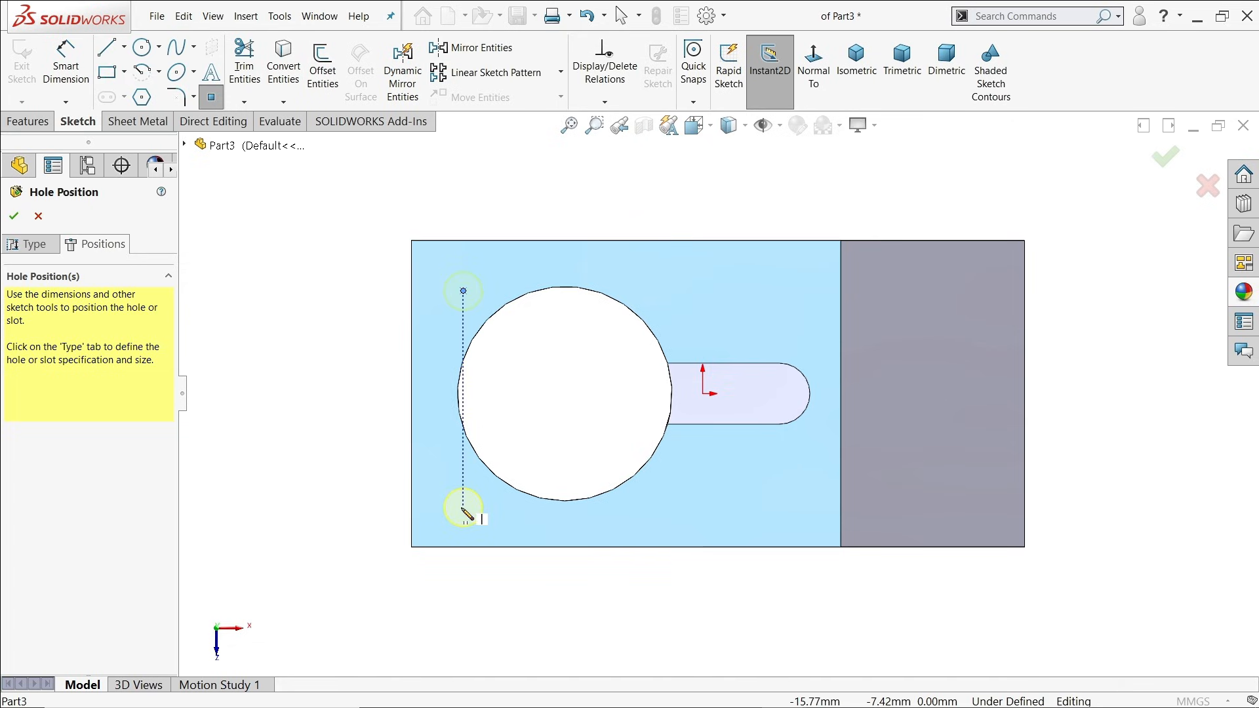
click(752, 507)
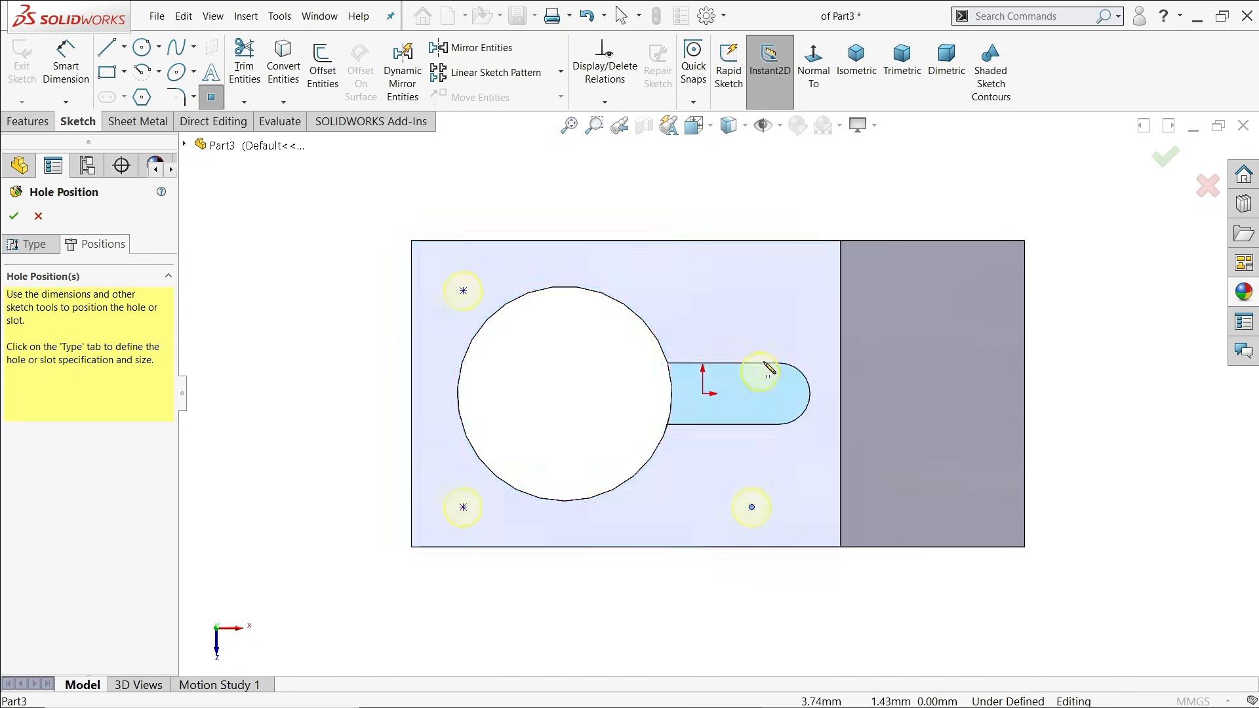
click(761, 291)
right_click(752, 208)
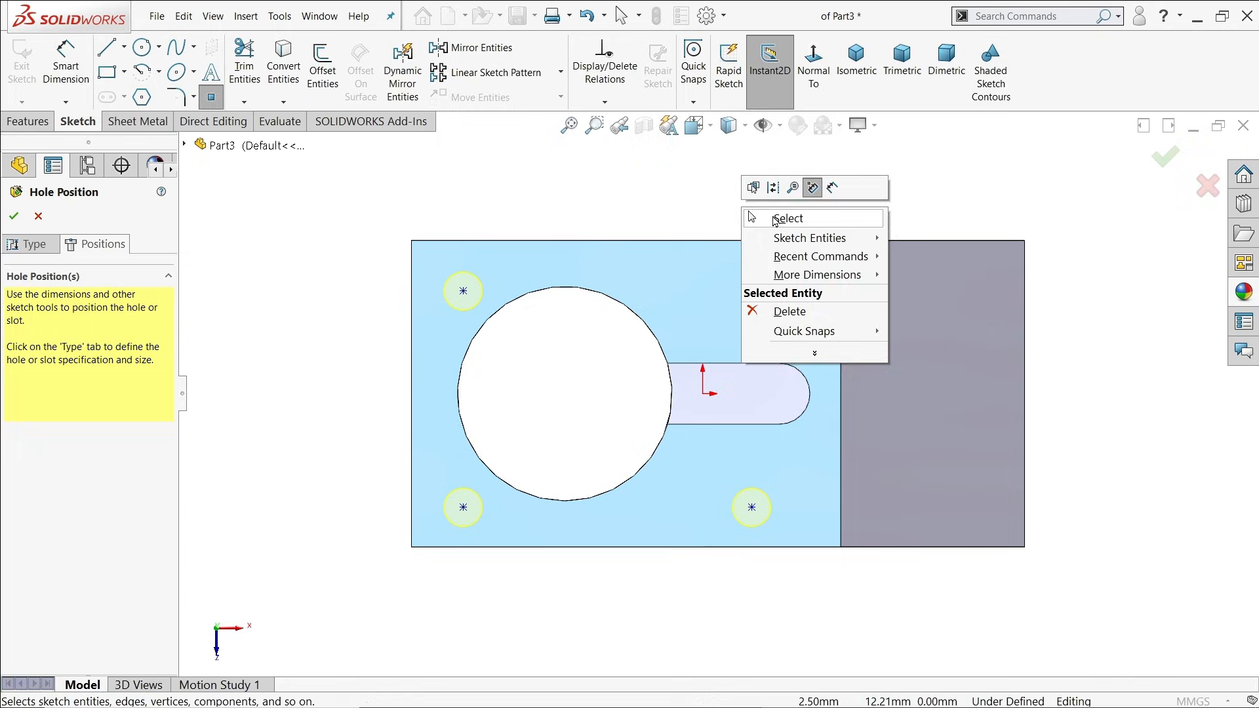
click(776, 219)
Step: Align the two hole points nearest the face's upper edge with a Horizontal relation
click(462, 291)
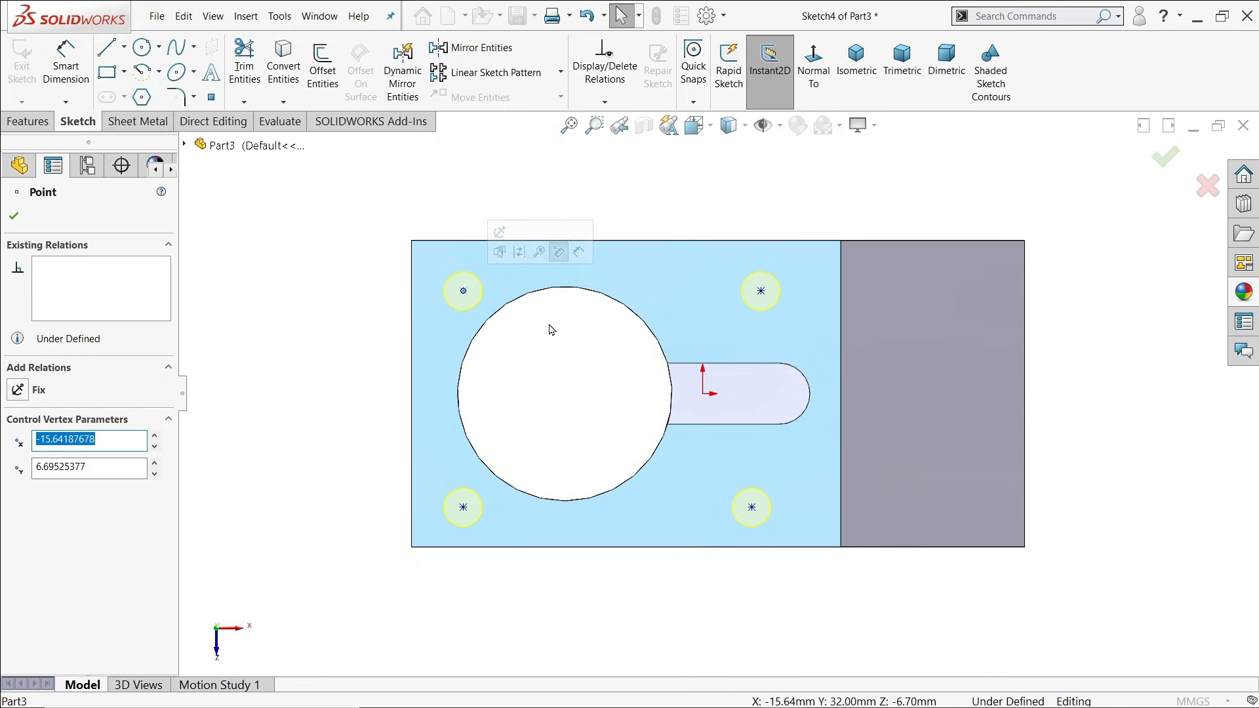
ctrl+click(764, 293)
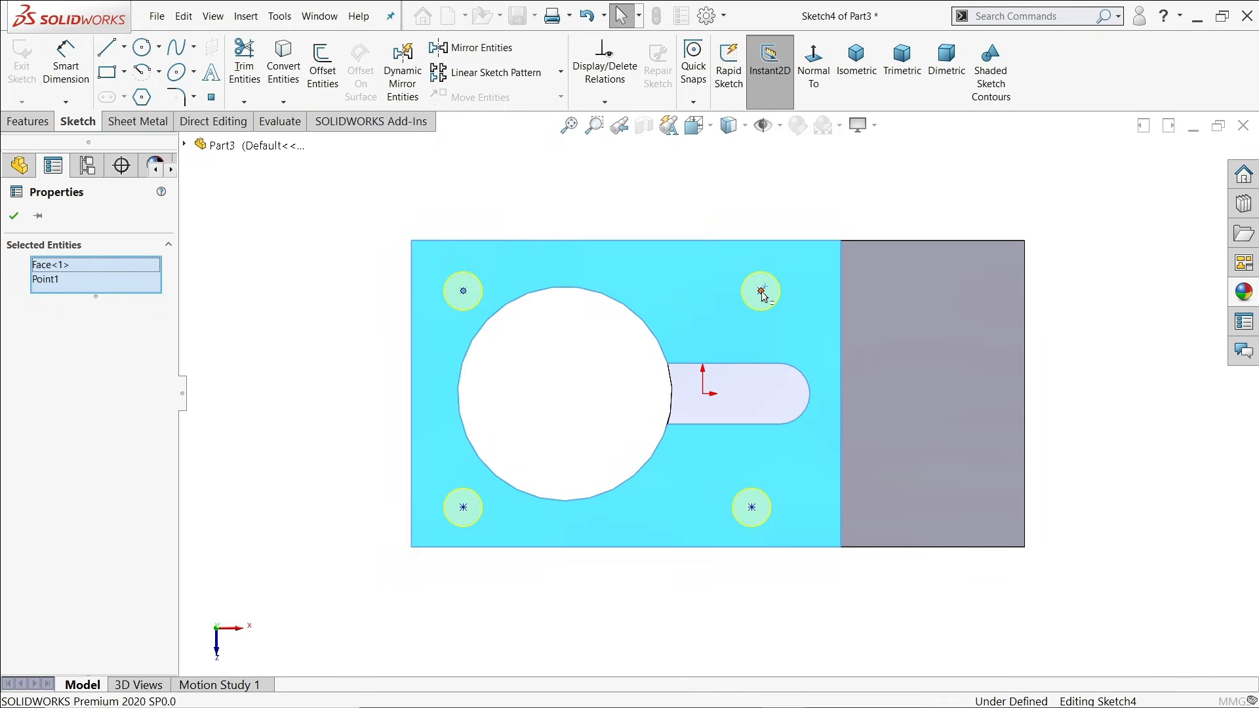
ctrl+click(761, 301)
click(798, 232)
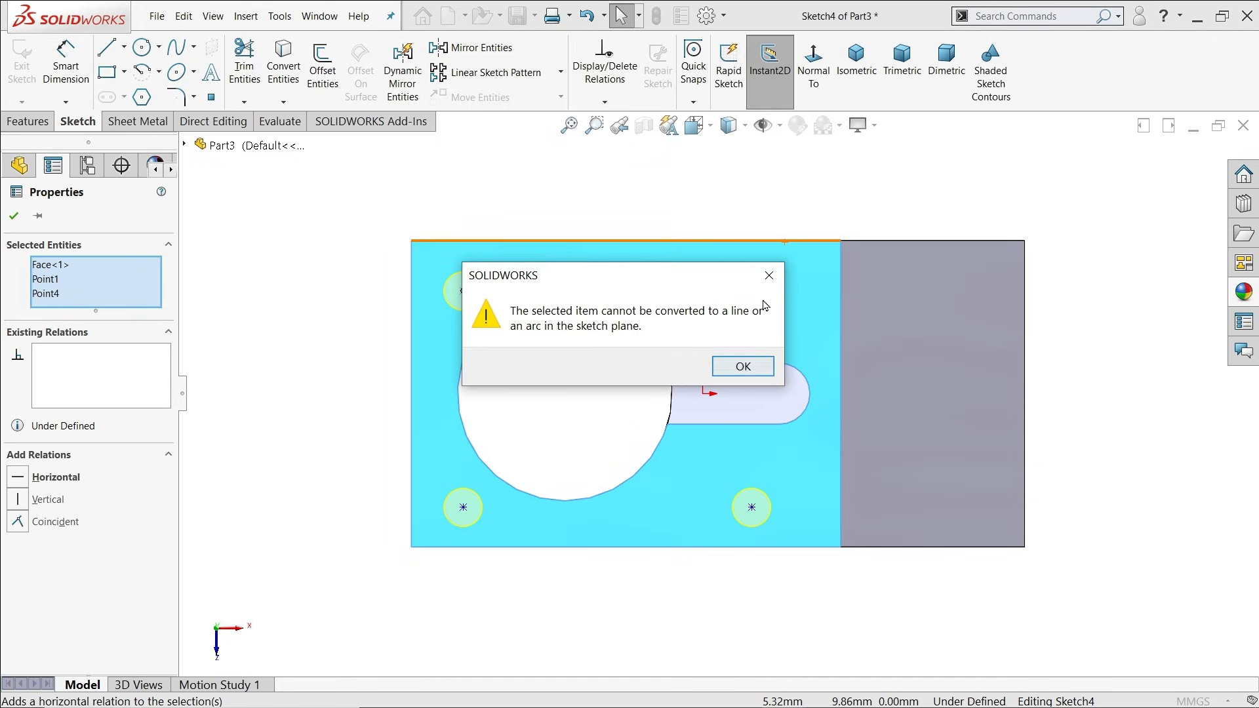
click(768, 278)
click(778, 202)
click(761, 291)
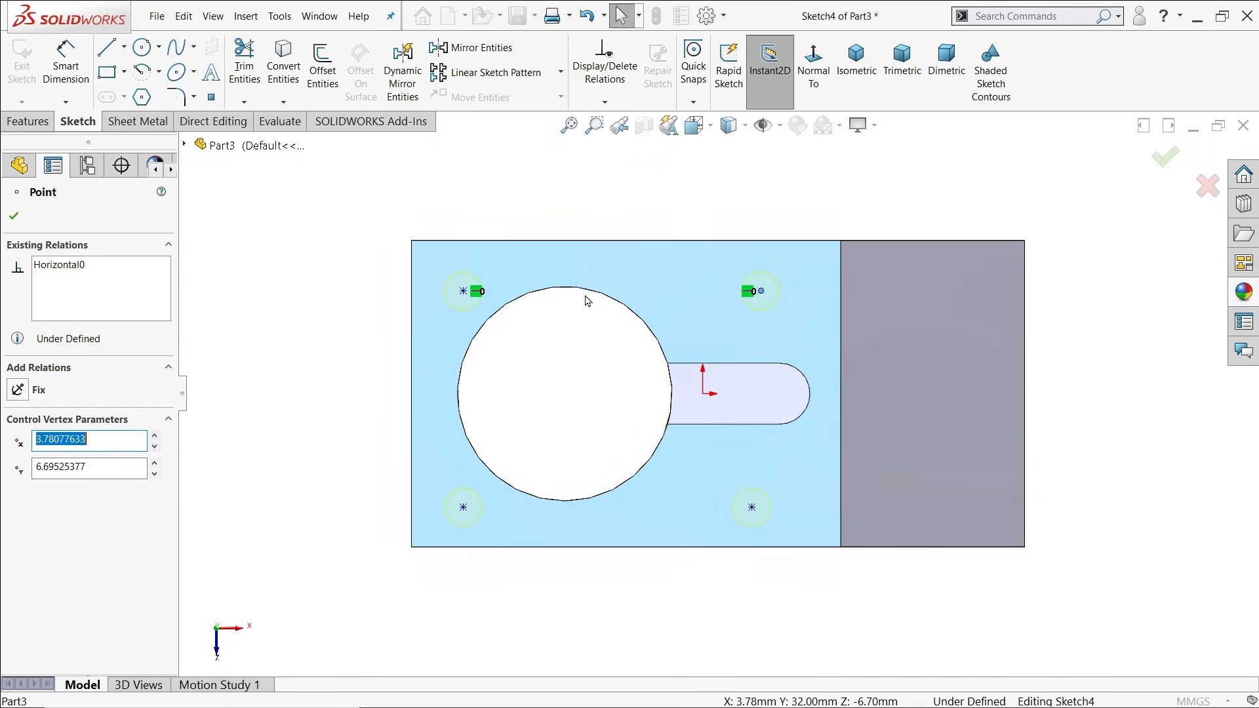
Step: Align the two hole points beside the slot and the two beside the bore with Vertical relations
click(565, 216)
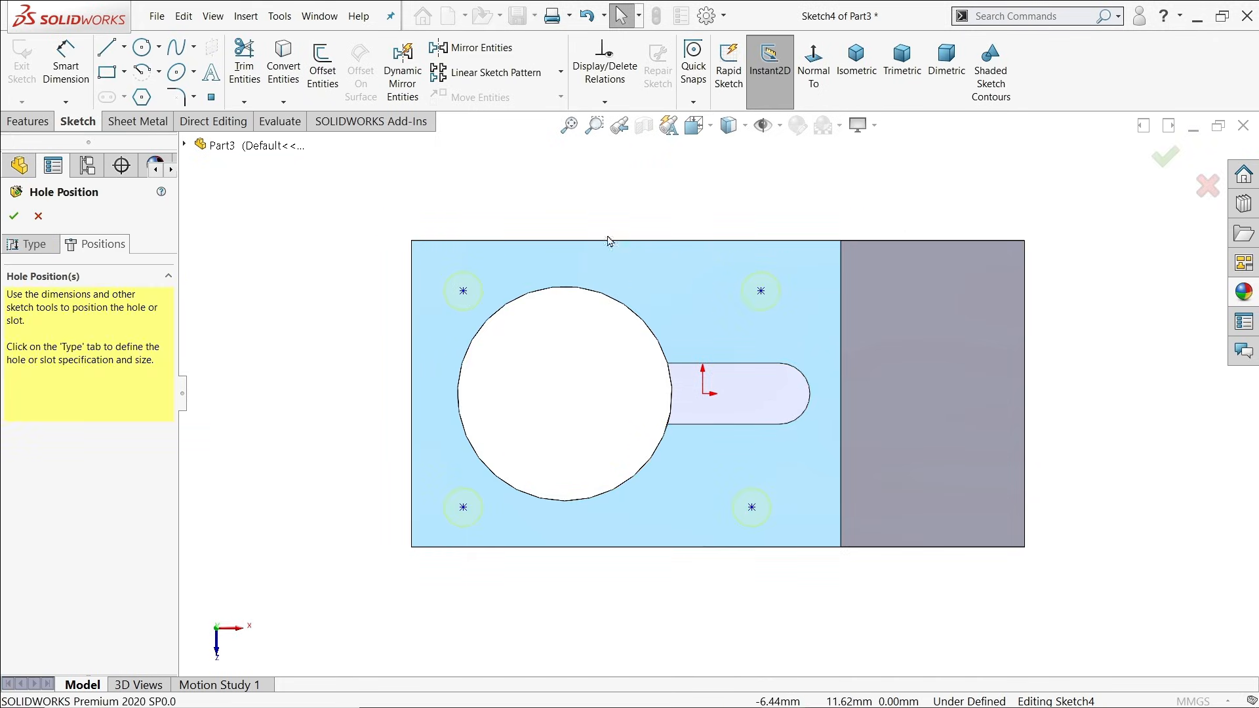
click(751, 507)
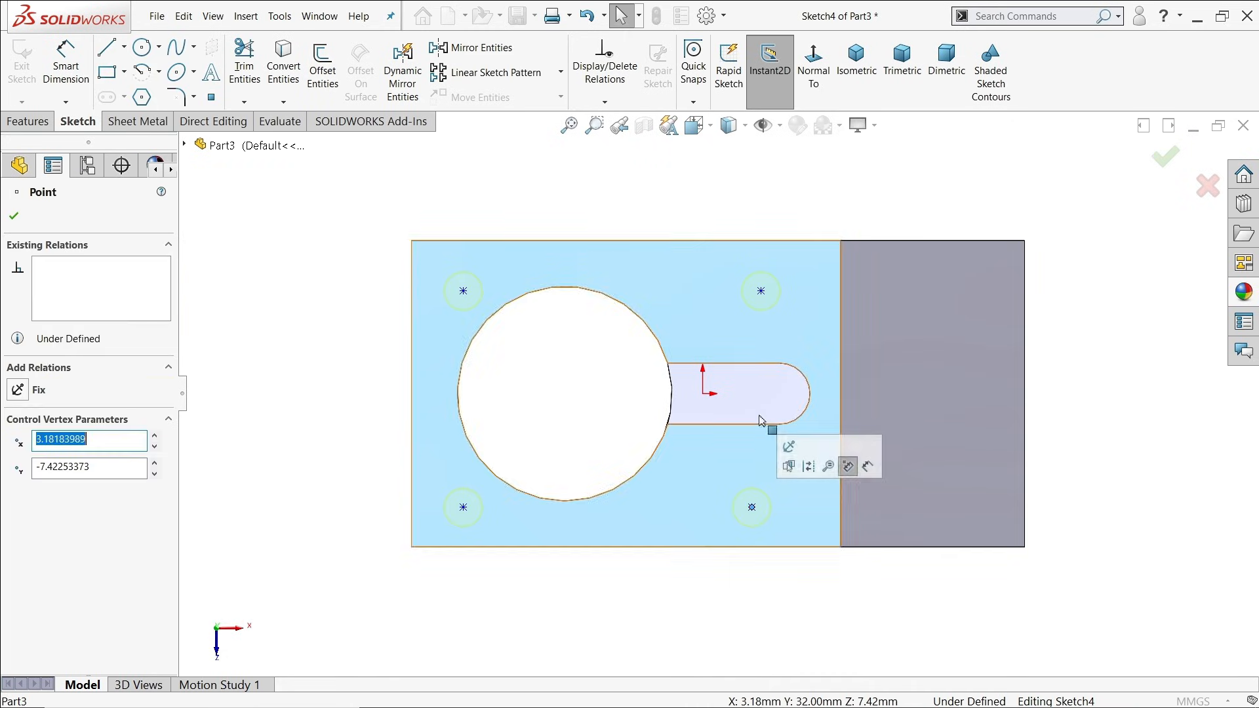
ctrl+click(761, 291)
click(857, 248)
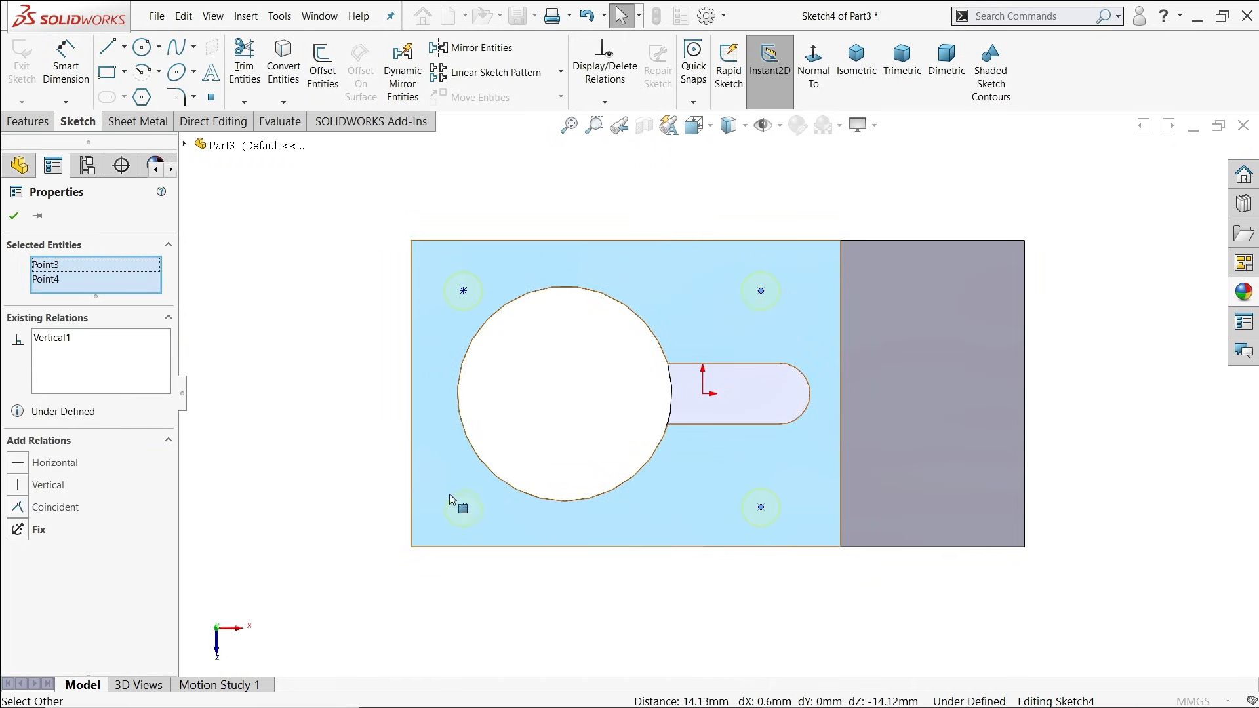
click(463, 508)
ctrl+click(464, 290)
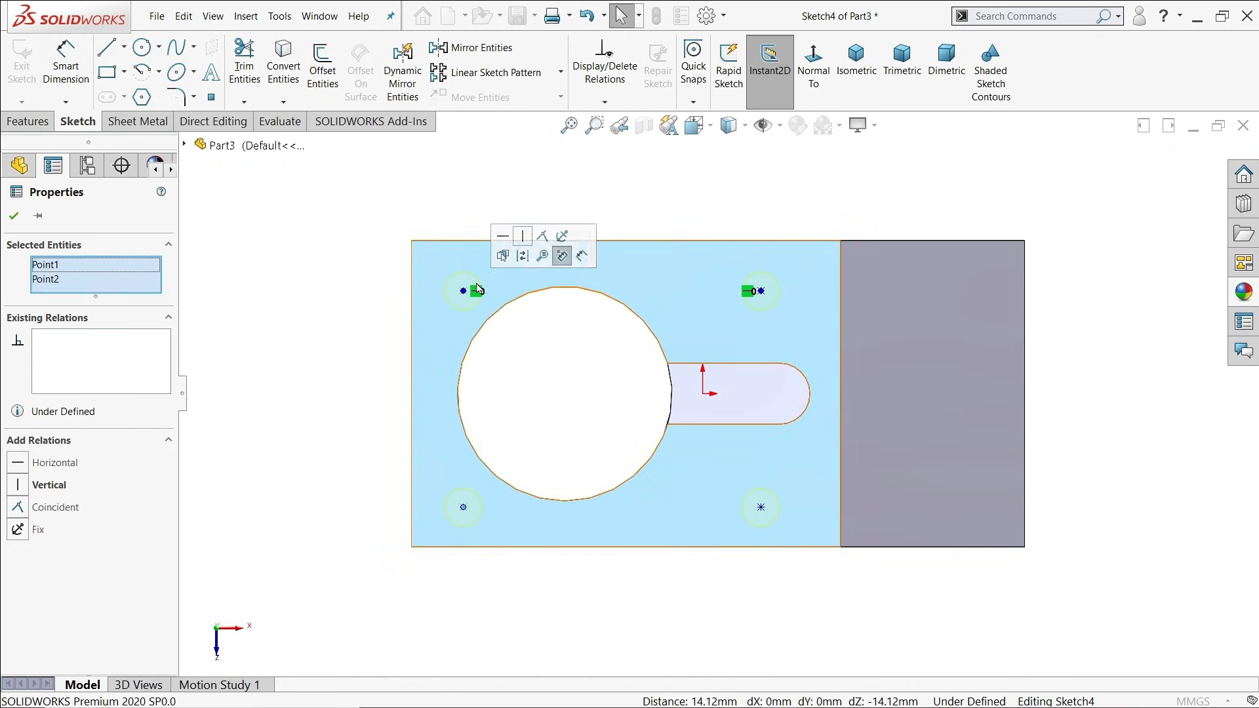
click(522, 254)
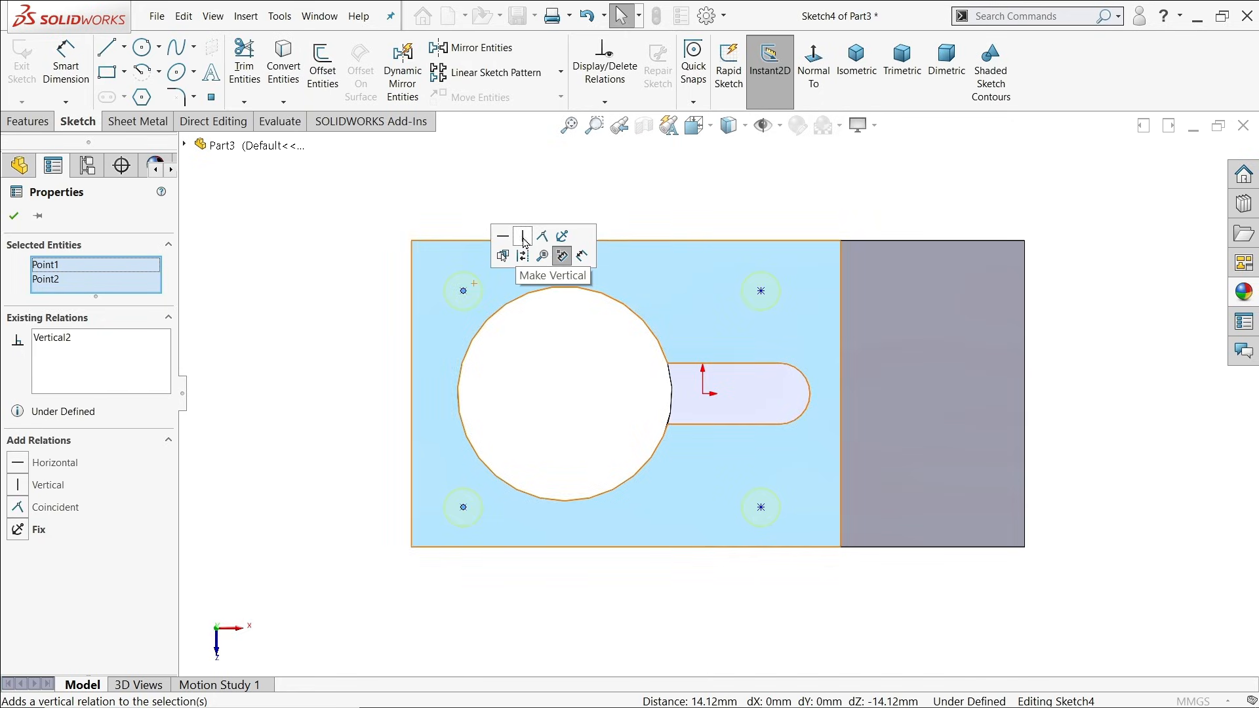
Step: Align the two hole points nearest the face's lower edge with a Horizontal relation
click(761, 506)
ctrl+click(463, 508)
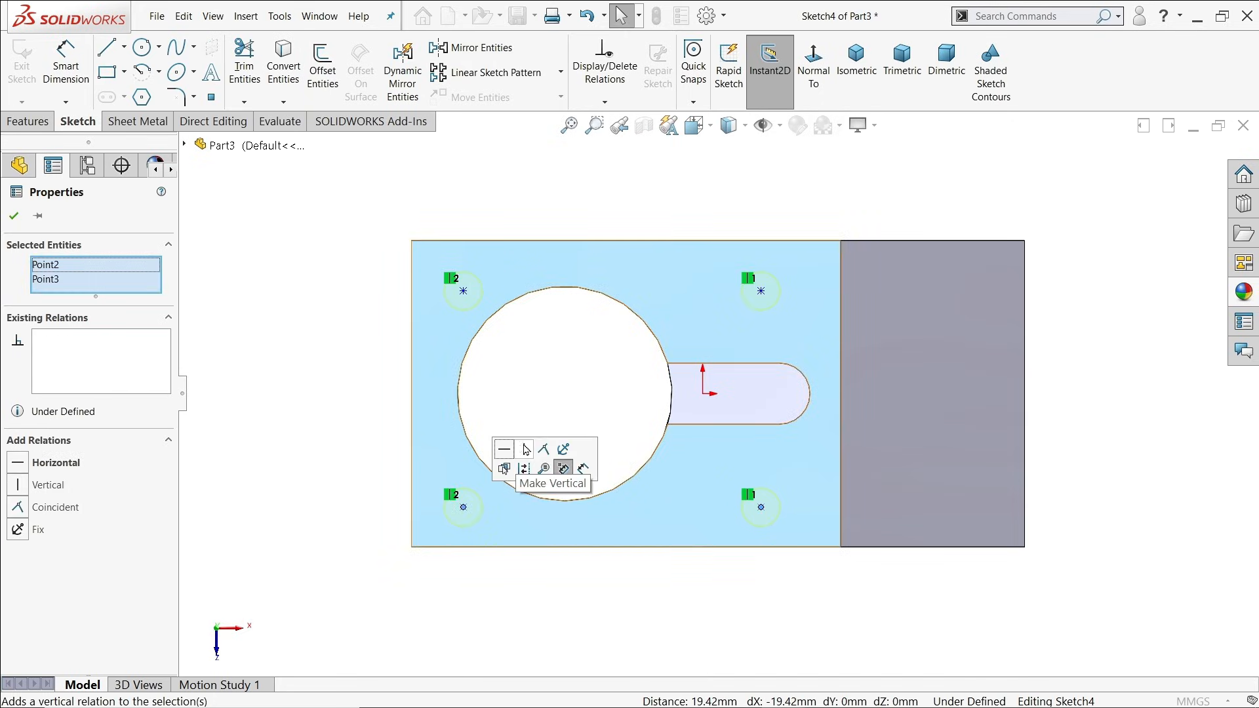
click(503, 449)
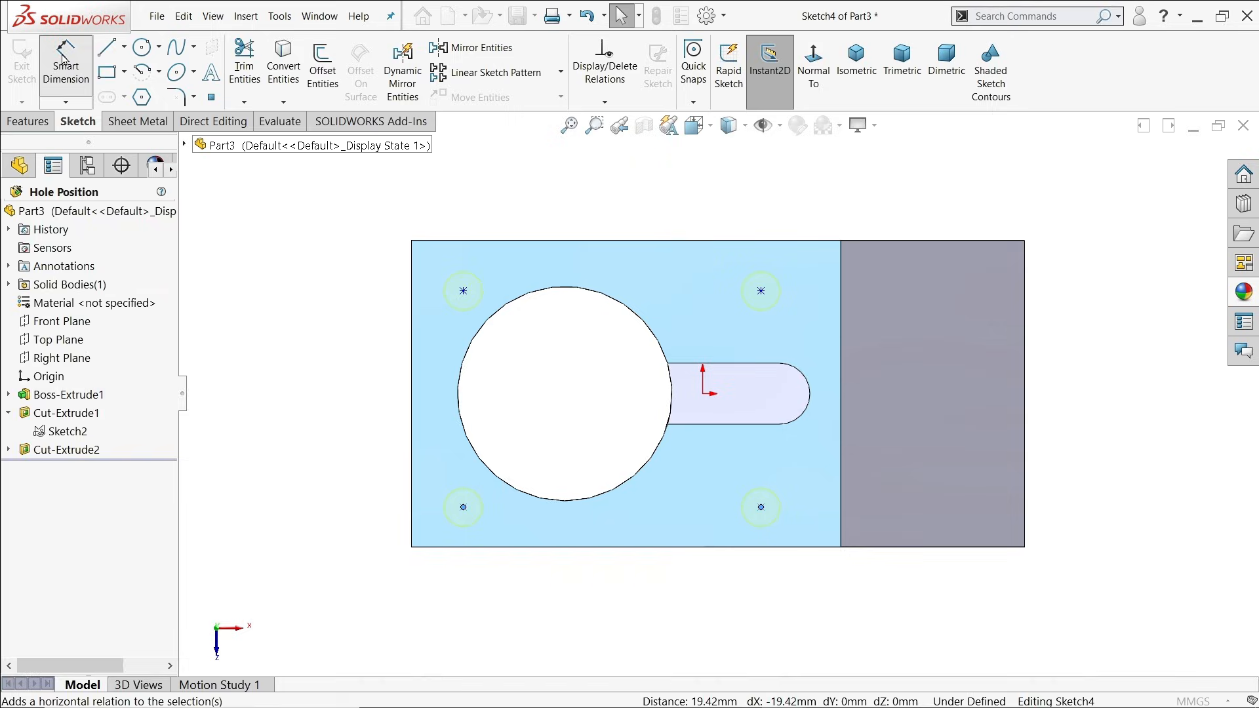
Step: Dimension the upper hole point beside the bore 3 mm from the face's outer vertical edge
click(463, 291)
click(412, 288)
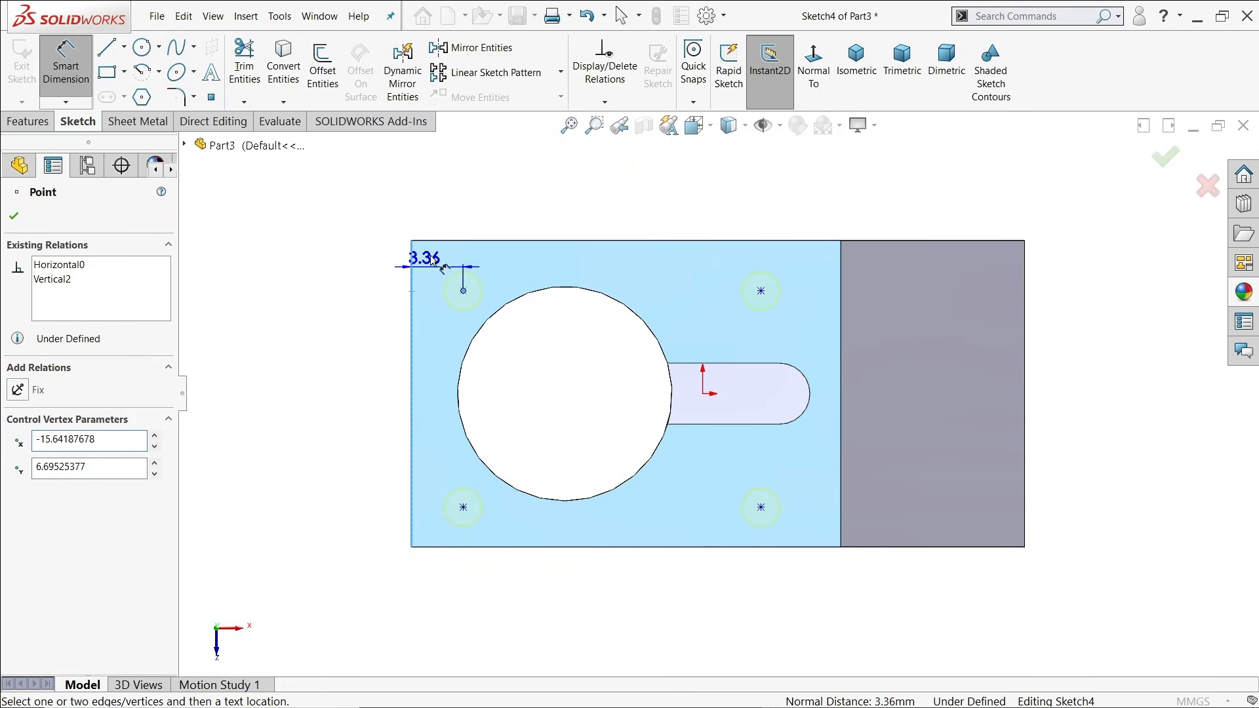
click(436, 197)
text(3.00mm)
key(Return)
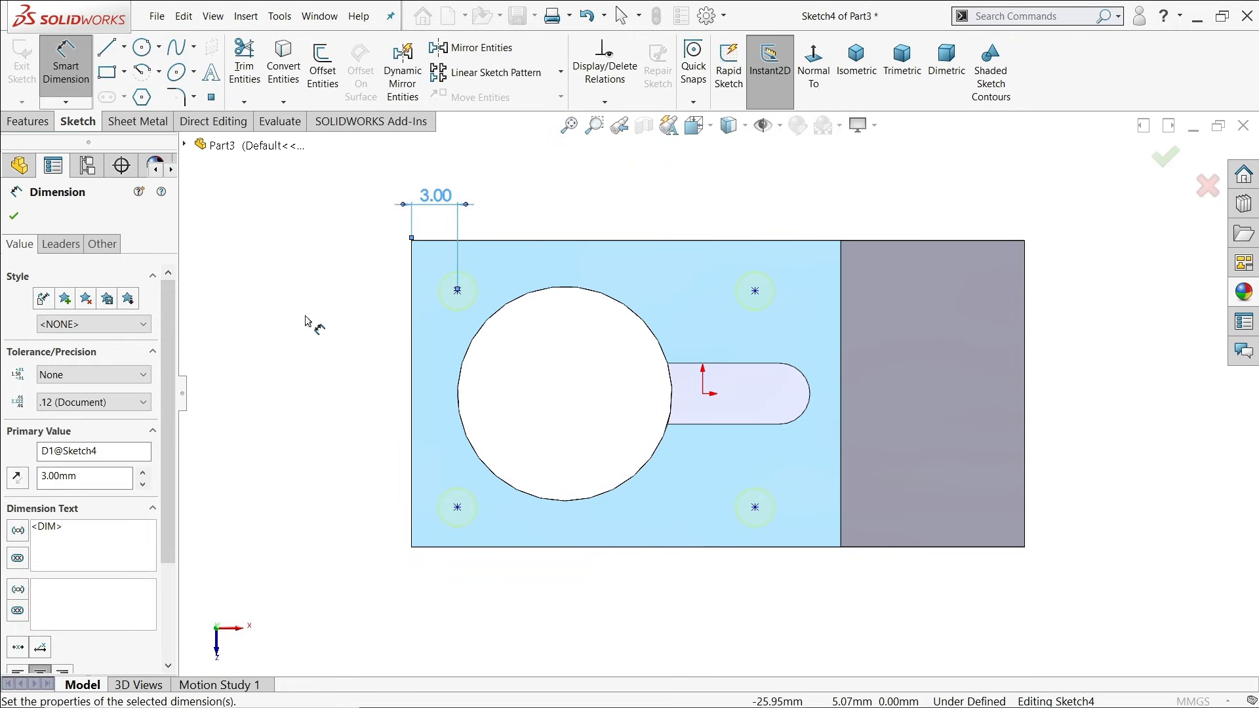
Step: Set the vertical spacing between the two hole points beside the bore to 14 mm
click(457, 291)
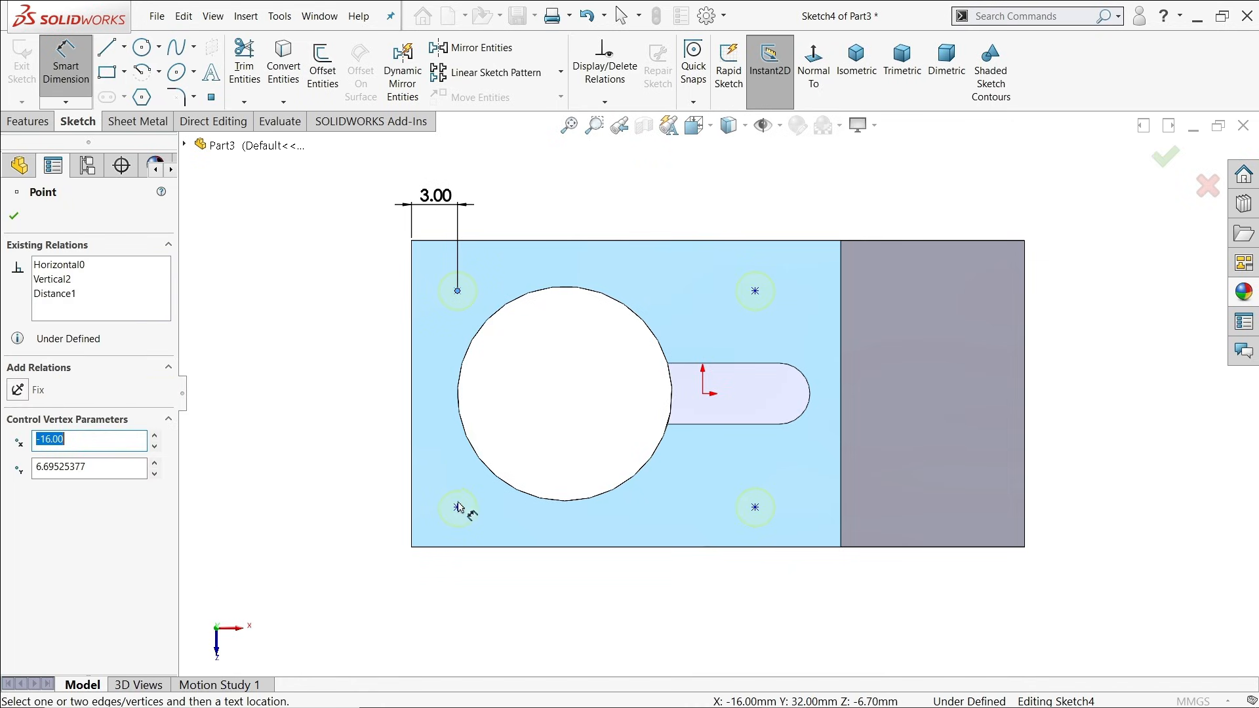
click(457, 506)
click(385, 416)
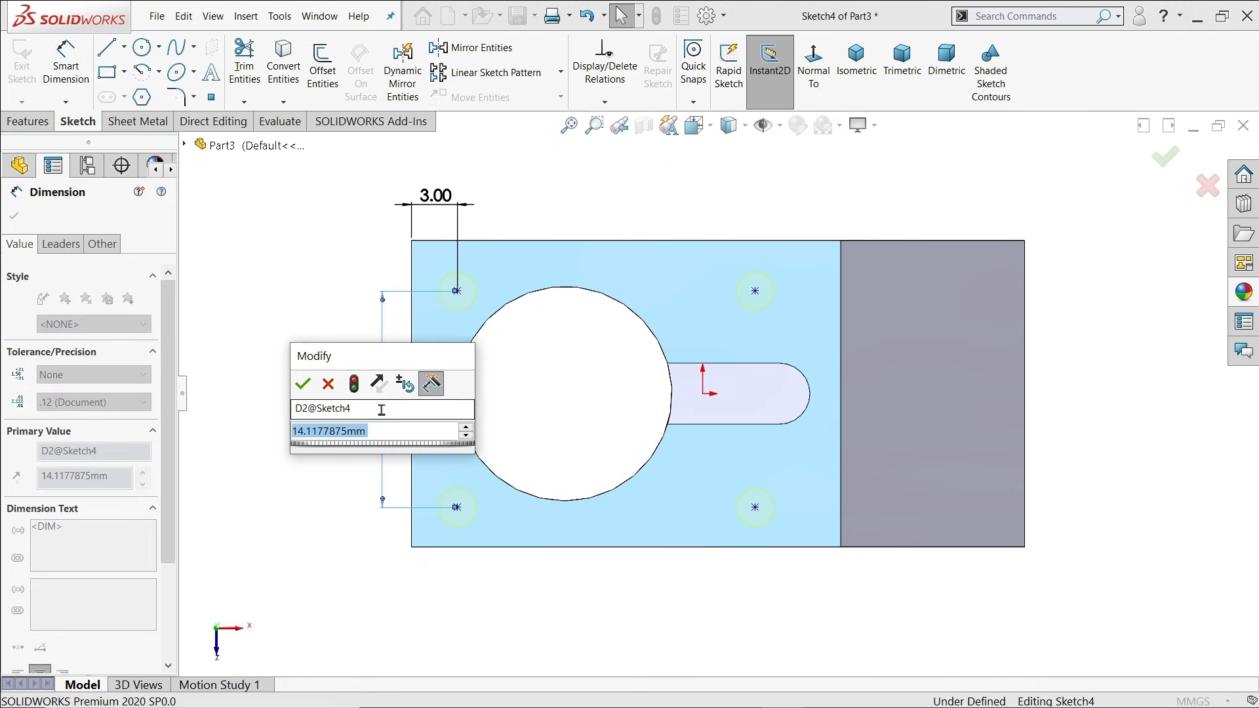
text(14)
key(Return)
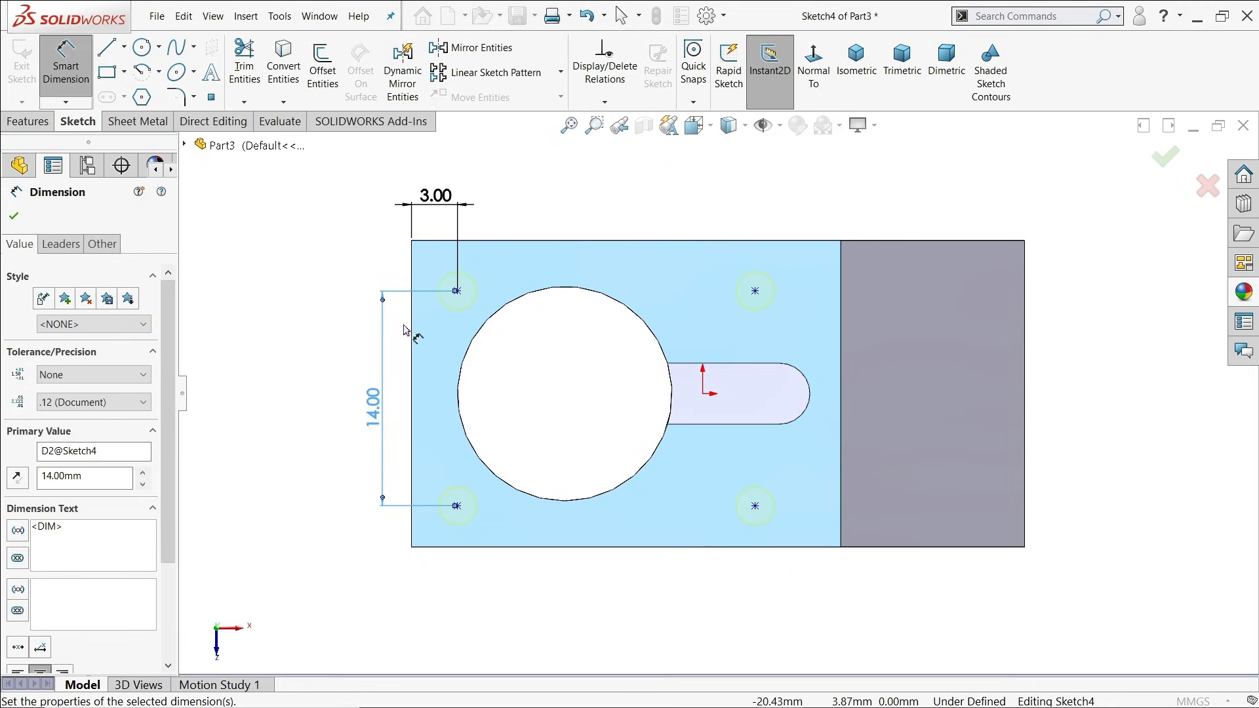
Step: Dimension the lower hole point beside the bore 3 mm from the face's lower edge
click(457, 507)
click(458, 546)
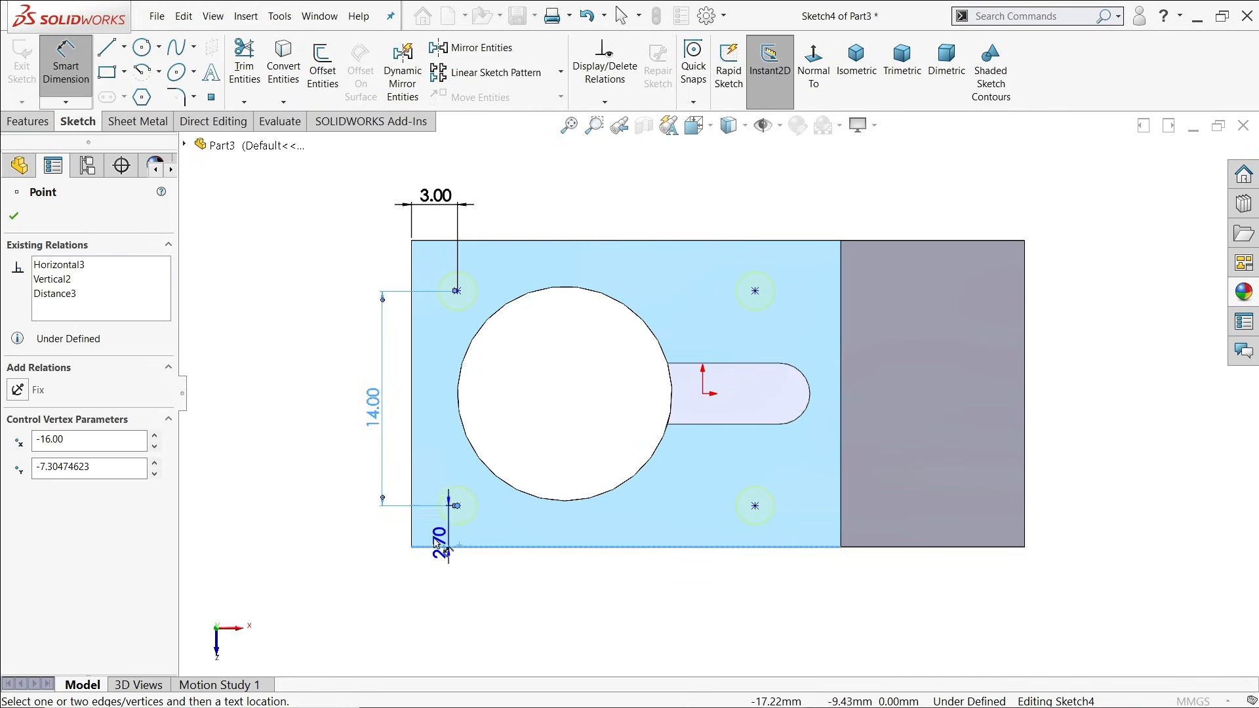
click(397, 536)
text(3.00mm)
key(Return)
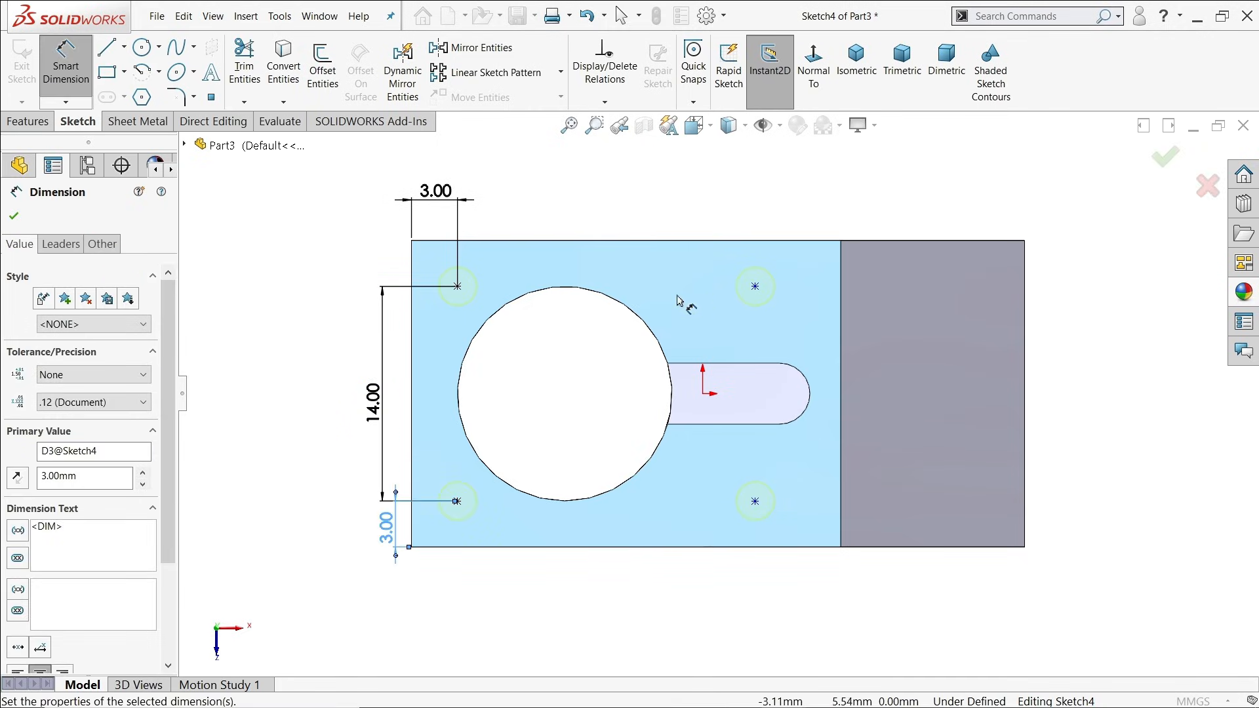
Step: Dimension the upper hole point beside the slot 24 mm from the bore-side outer edge and finish the tapped holes
click(756, 286)
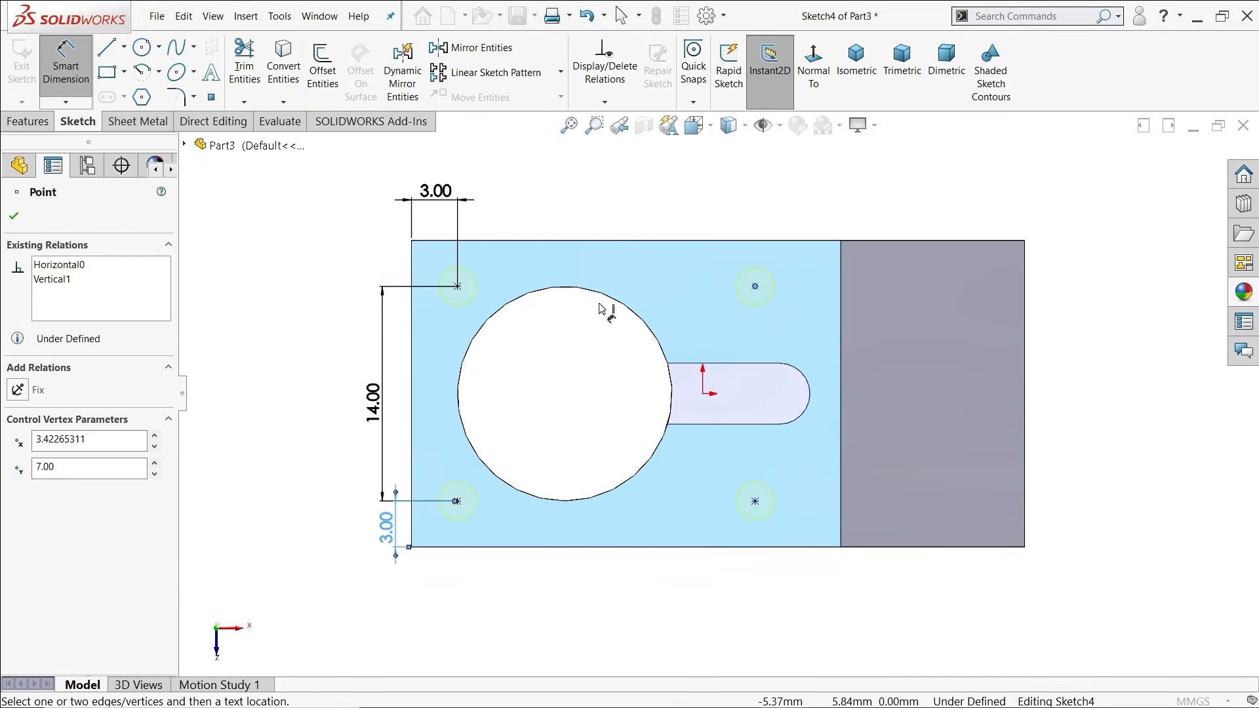
click(411, 303)
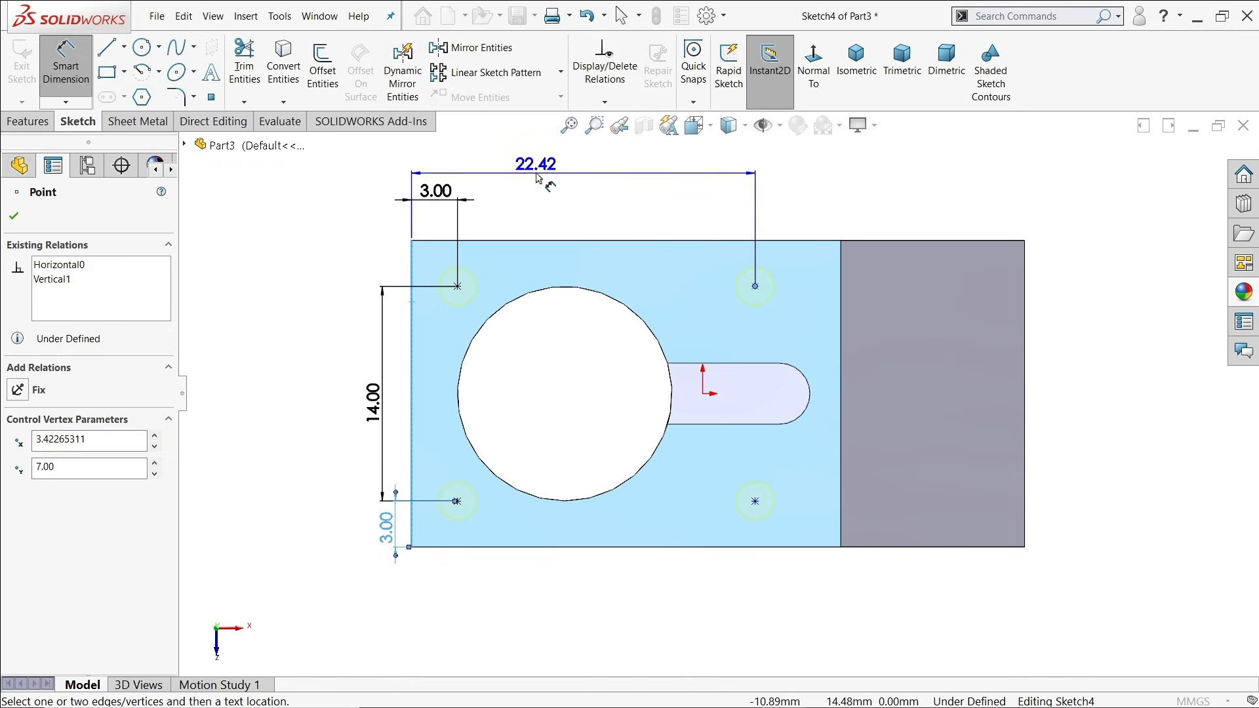
click(536, 177)
text(24)
key(Return)
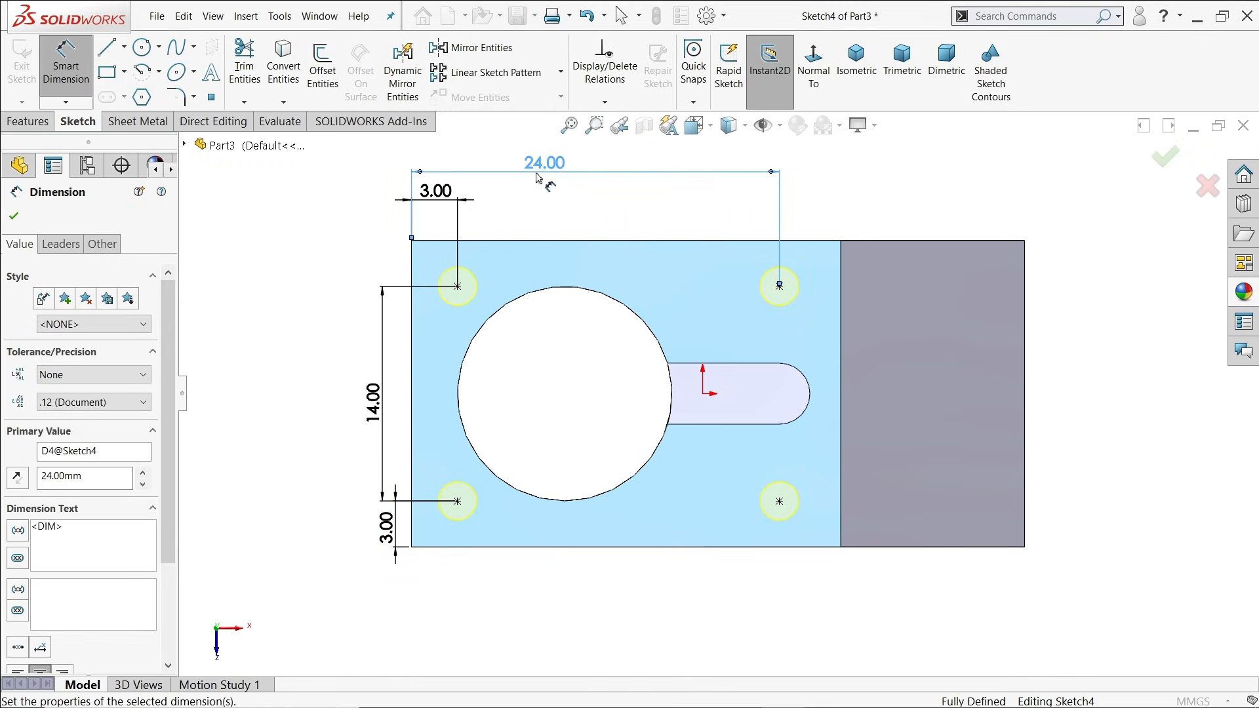
click(8, 221)
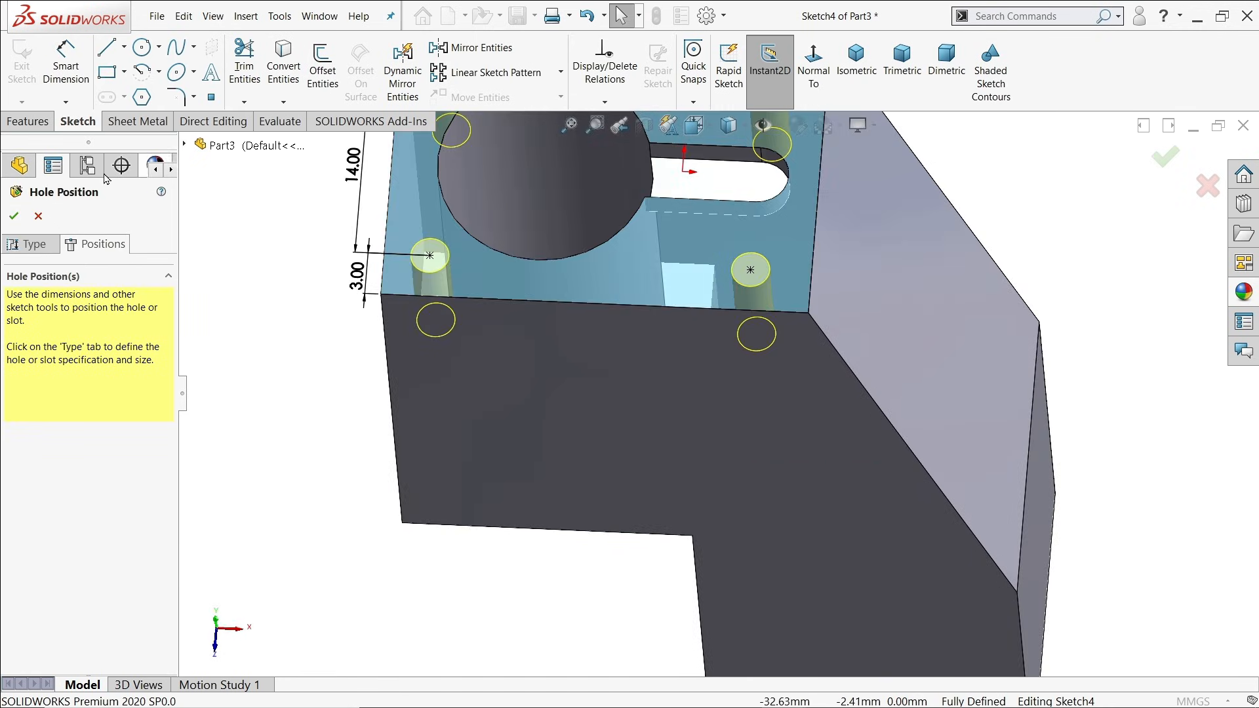
click(19, 220)
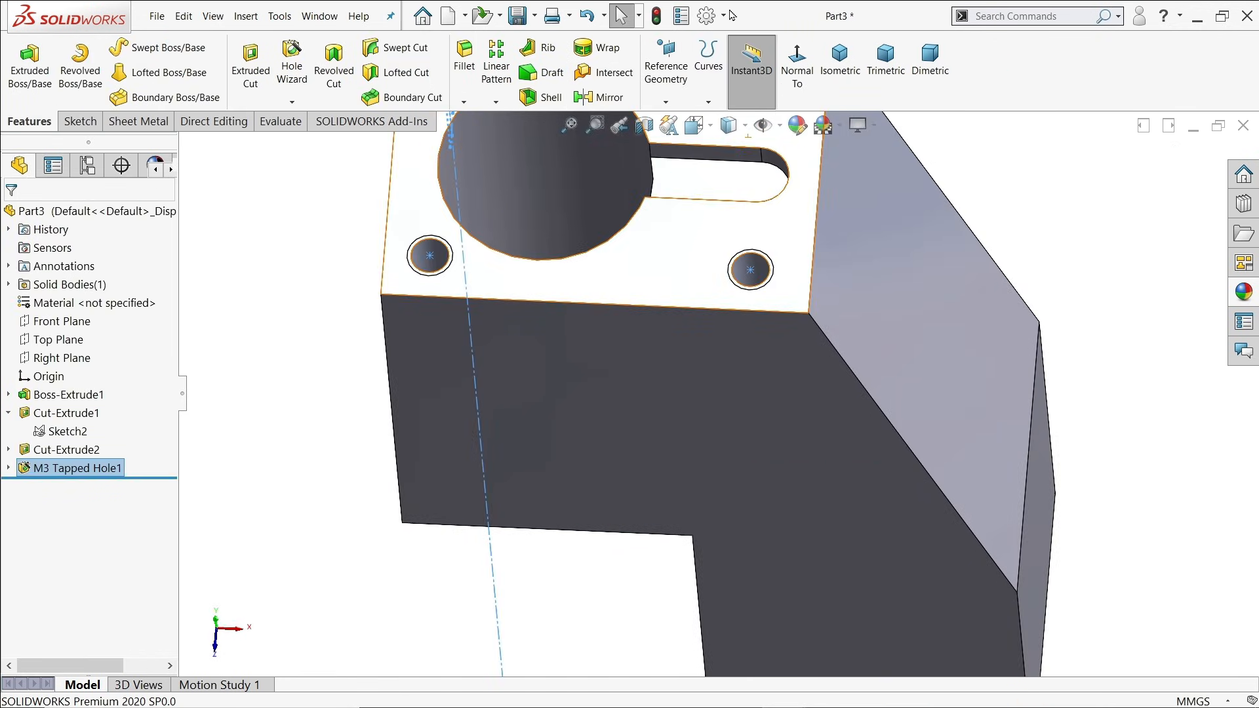
Step: Enable Shaded cosmetic threads in the document's Detailing properties
click(701, 19)
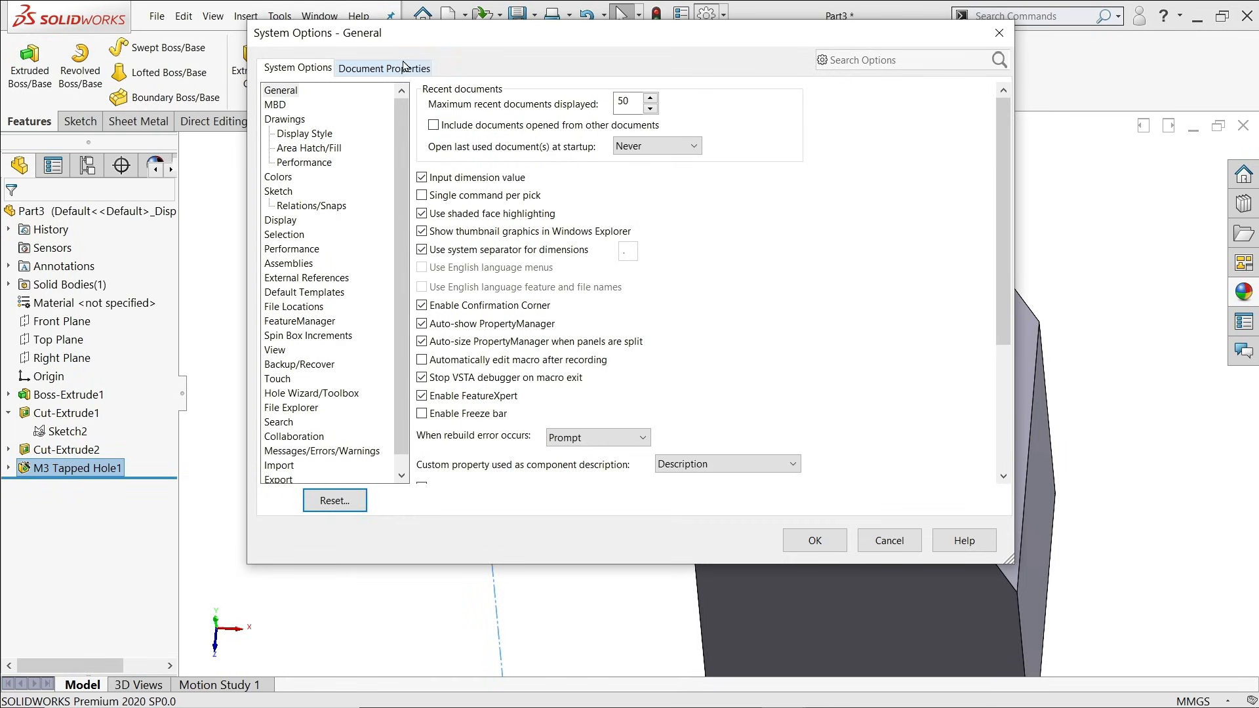
click(403, 66)
click(284, 177)
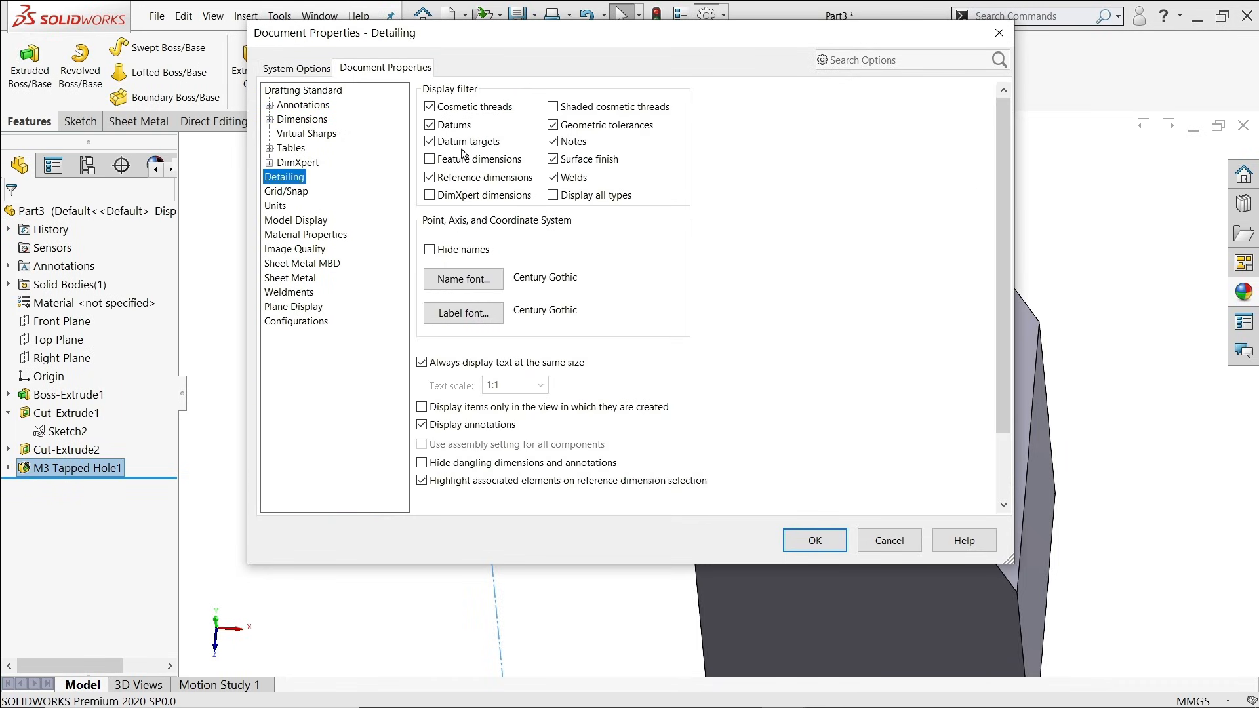
click(814, 541)
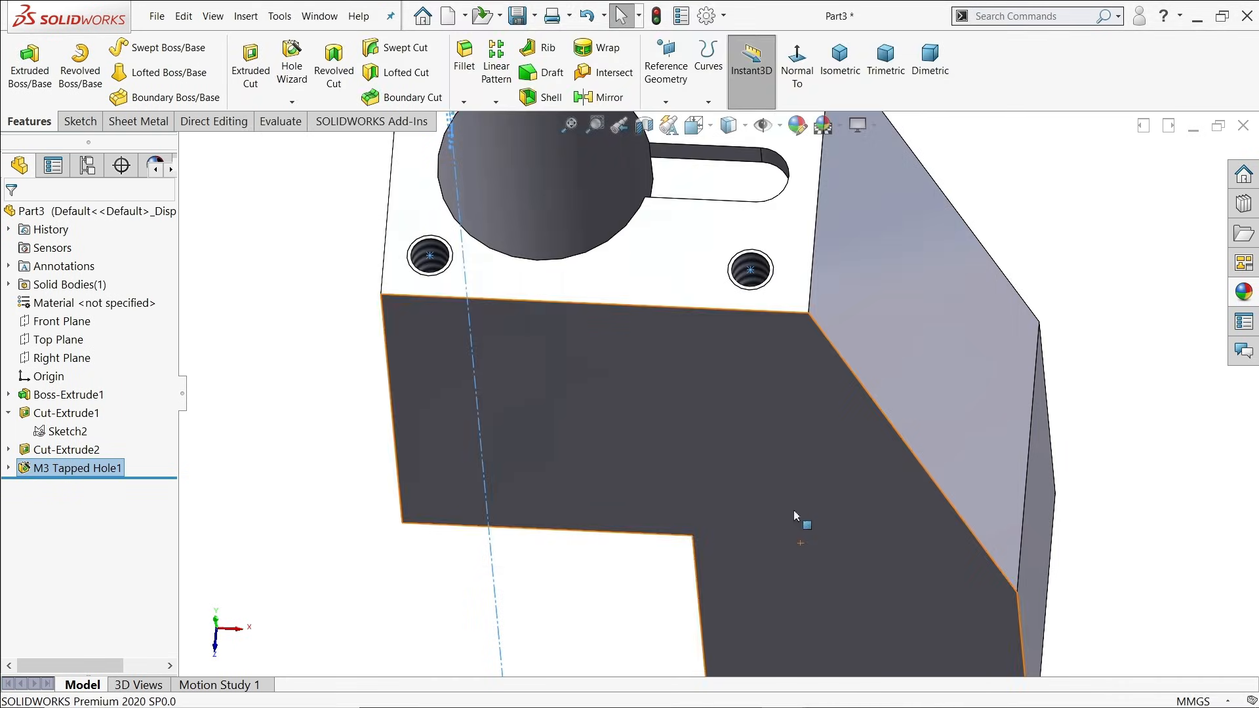
click(1052, 223)
Step: Switch to the air motor drawing in Photos and examine the motor block's section B-B and end-view dimensions
key(f)
scroll(719, 328, down, 3)
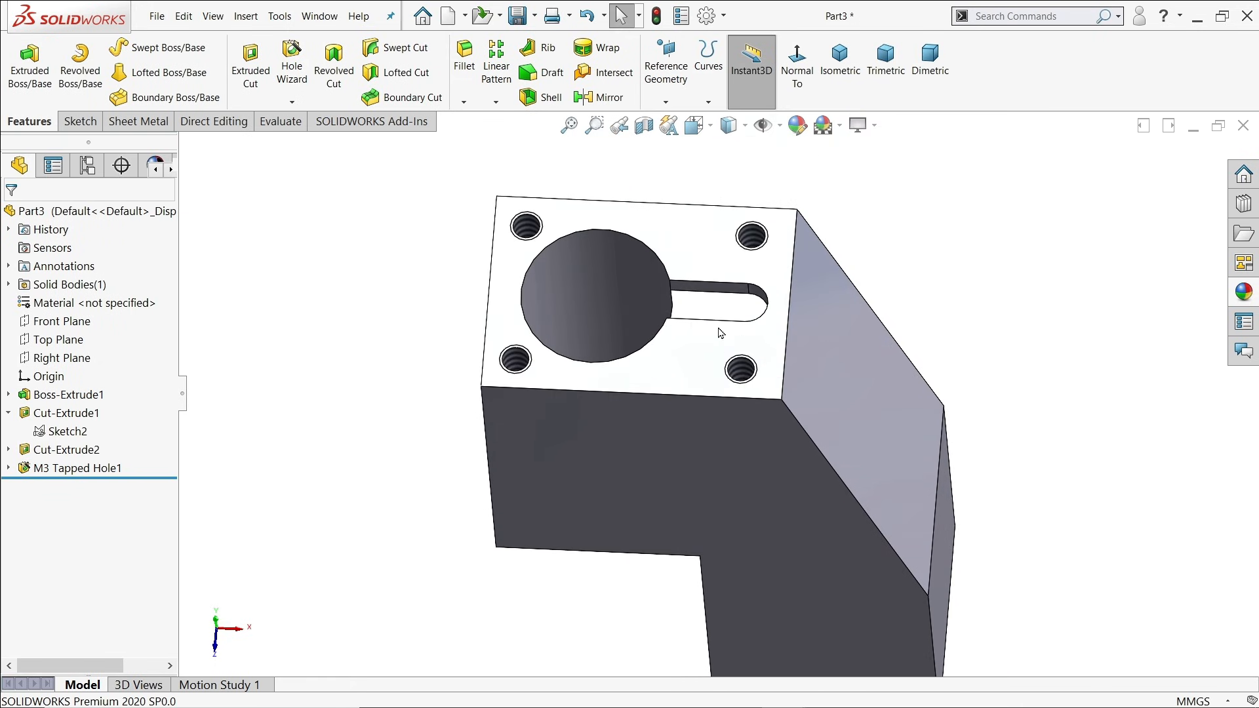
middle_drag(766, 397, 746, 333)
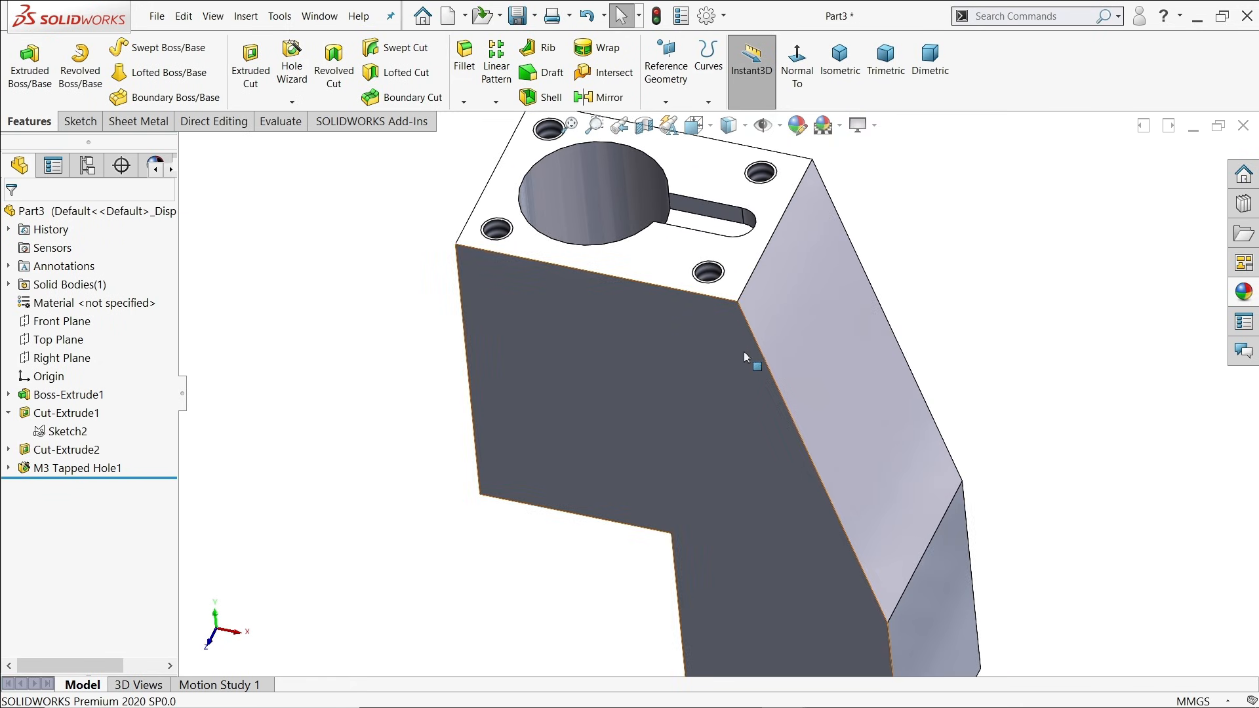
scroll(746, 355, up, 4)
scroll(772, 424, down, 2)
key(alt+Tab)
drag(536, 225, 541, 274)
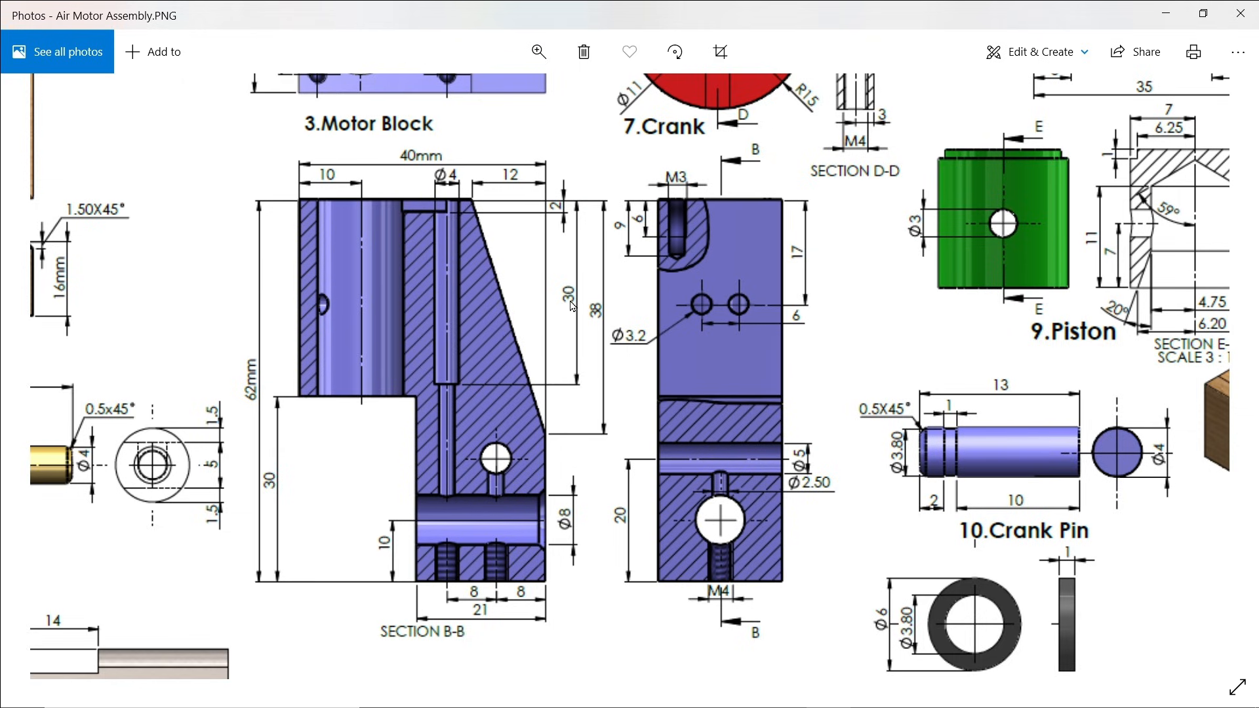
mouse_move(482, 224)
mouse_down()
mouse_move(489, 434)
mouse_move(533, 427)
mouse_move(535, 289)
mouse_up()
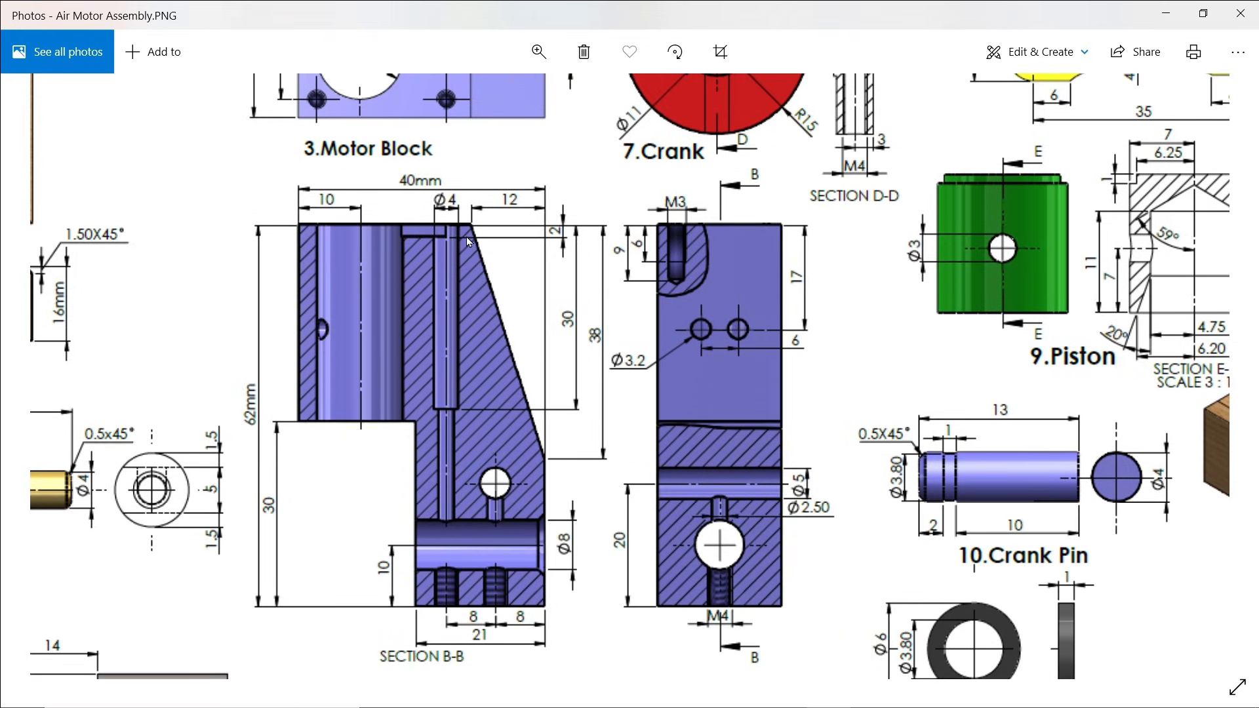
drag(528, 356, 533, 268)
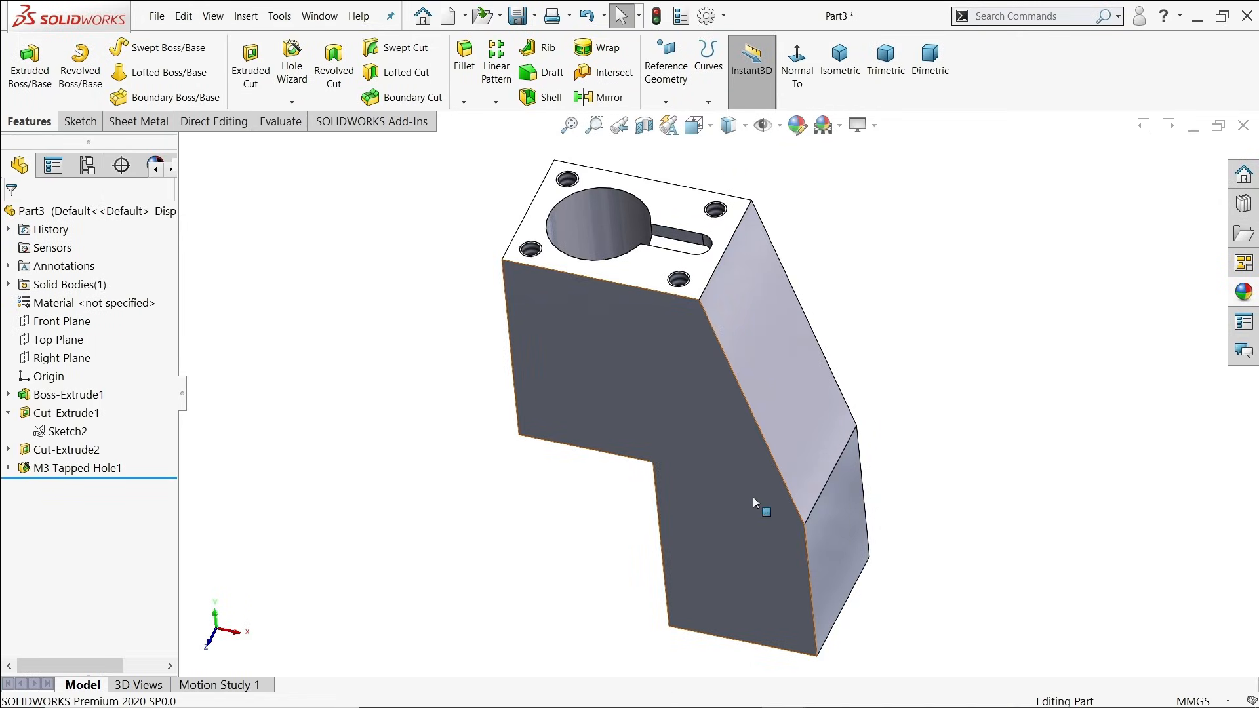
Step: Start a sketch on the block's stepped side face in SOLIDWORKS and draw a 5 mm diameter circle in the lower leg
click(753, 498)
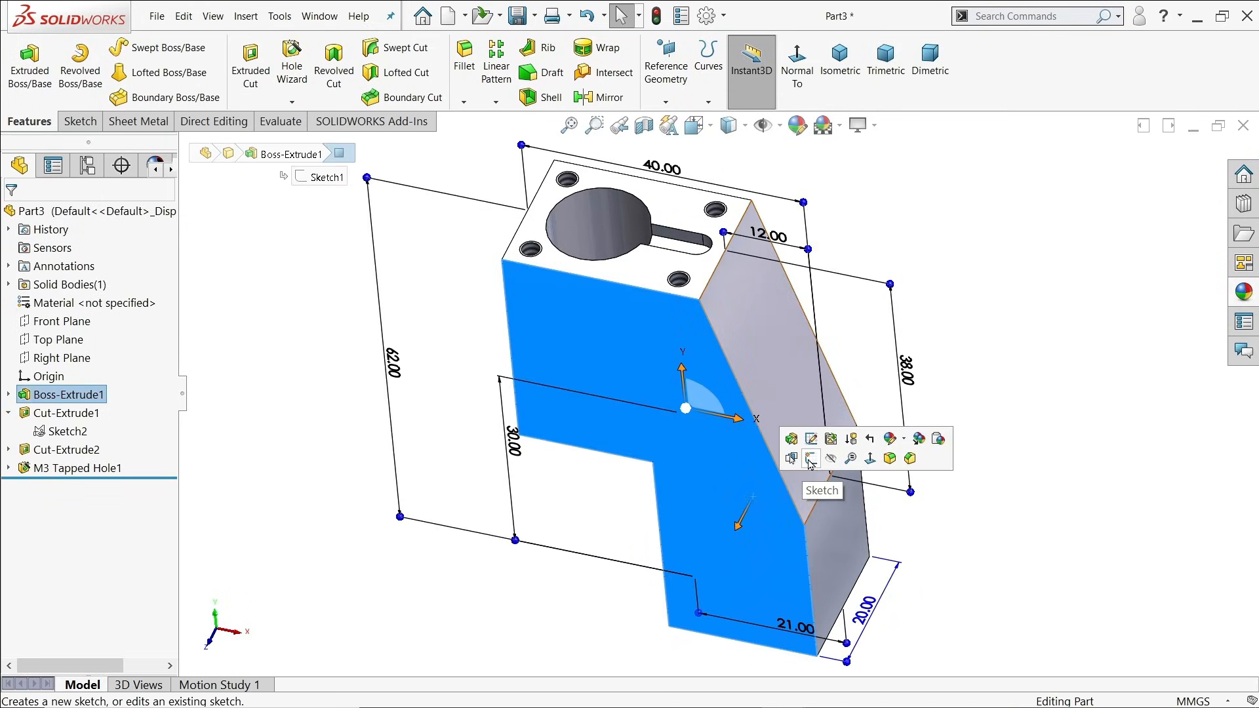
click(791, 457)
click(143, 47)
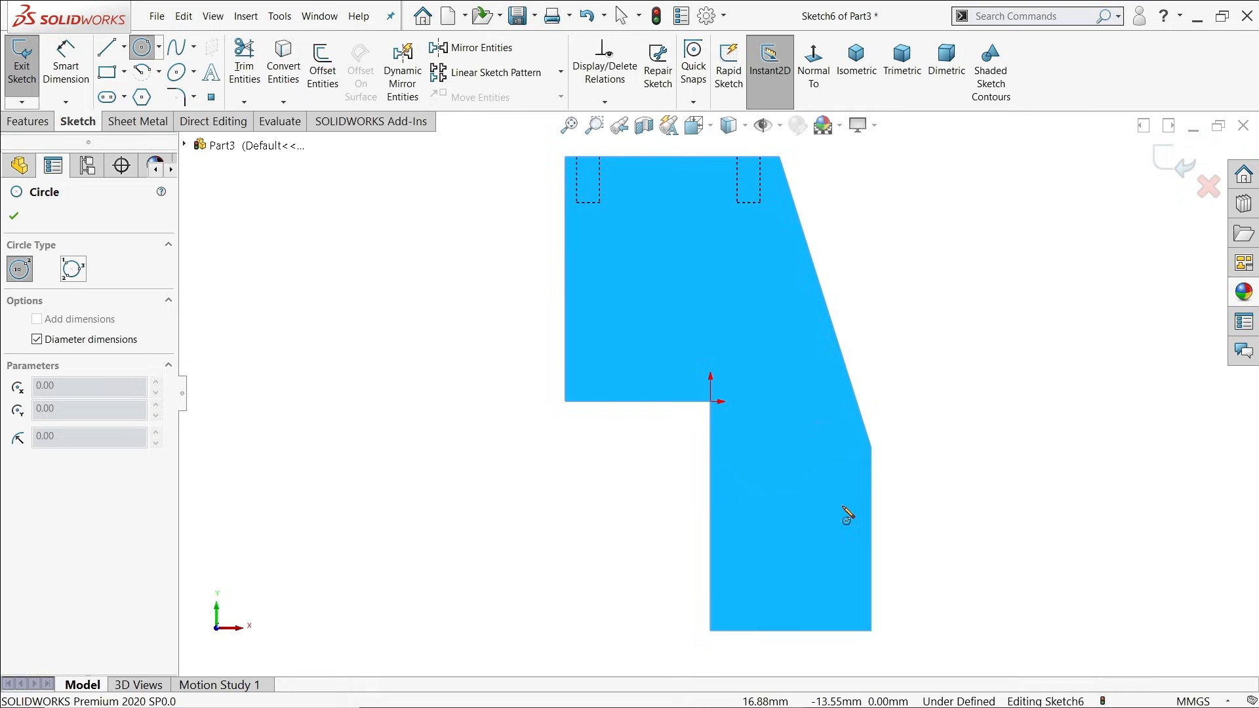
click(810, 466)
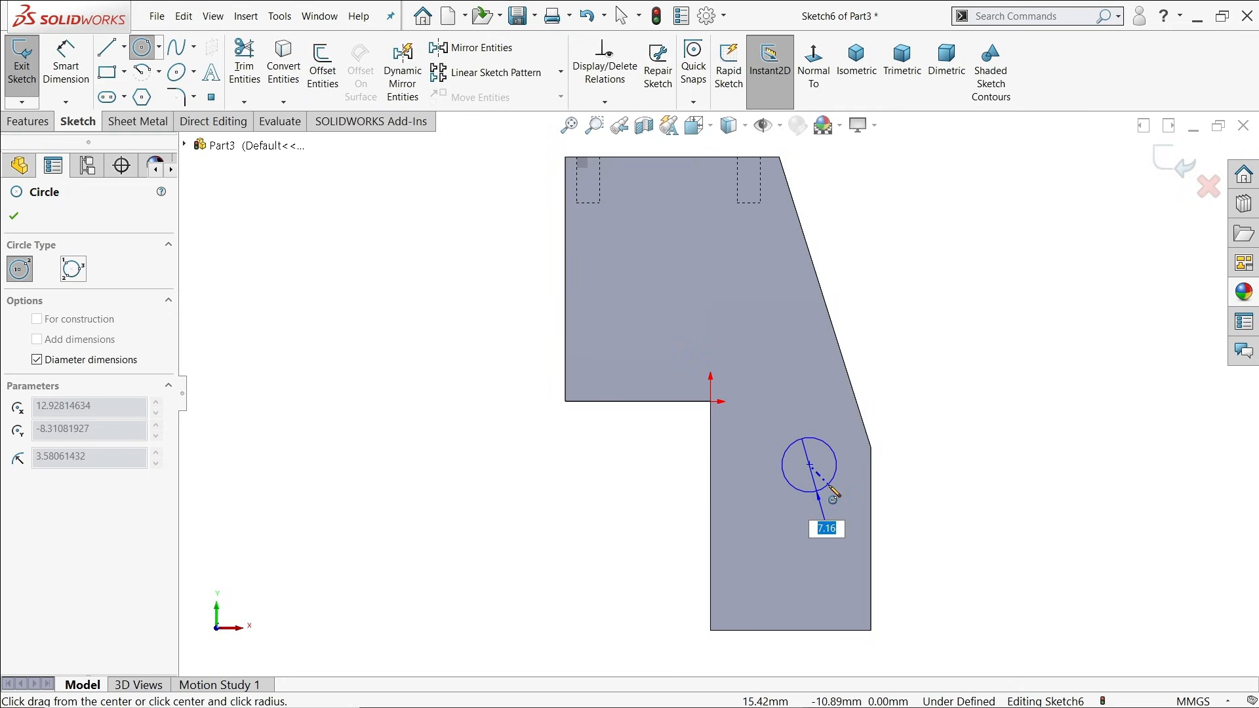
key(Return)
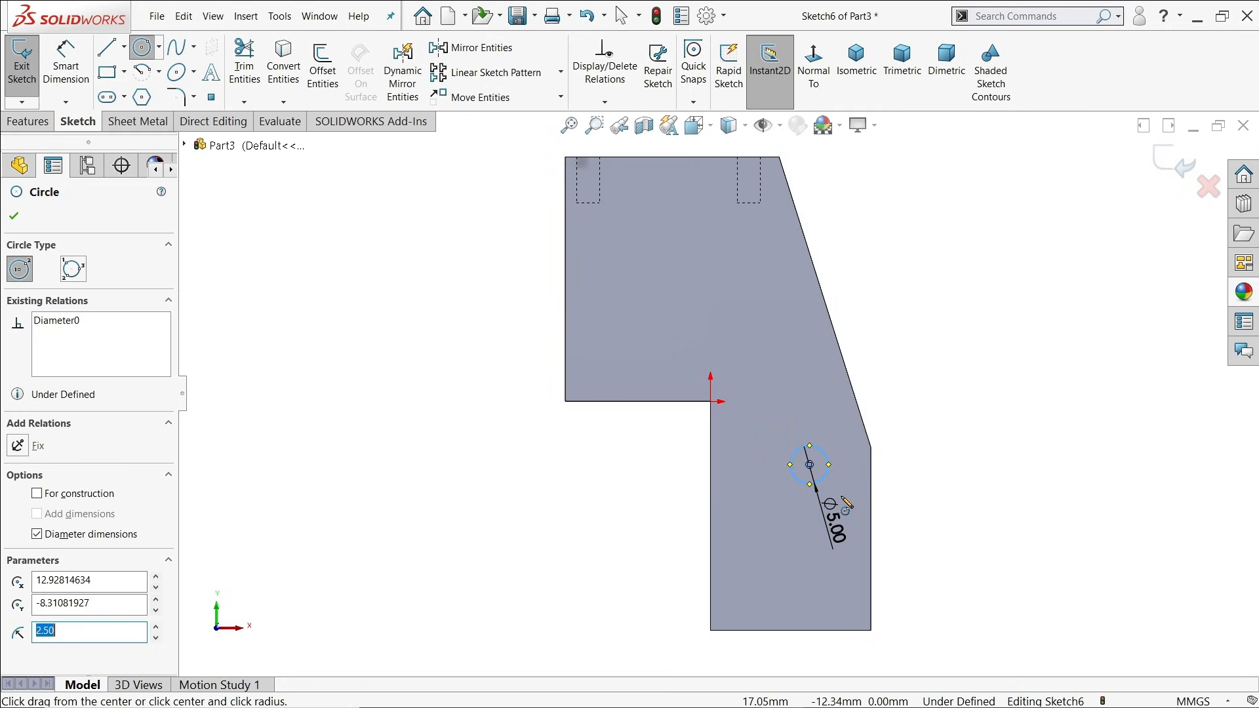
Step: Dimension the circle's centre 8 mm from the lower leg's outer vertical edge
click(68, 62)
click(810, 466)
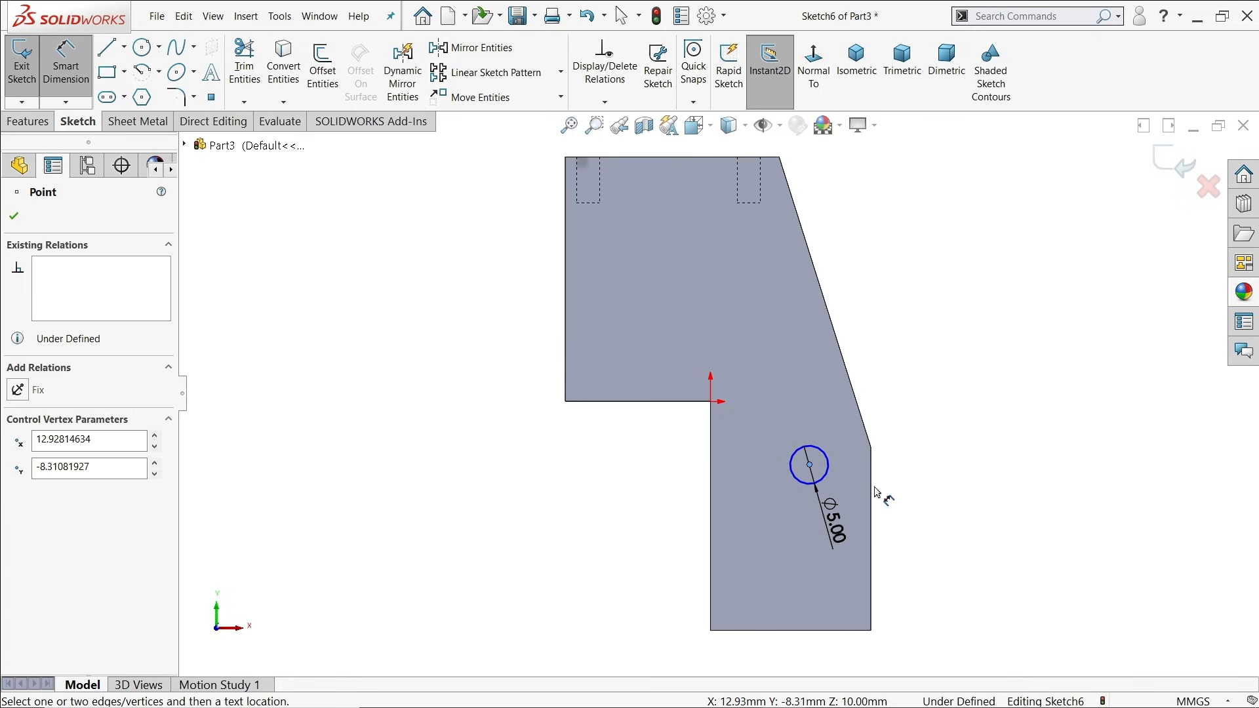
click(870, 493)
click(885, 385)
text(8)
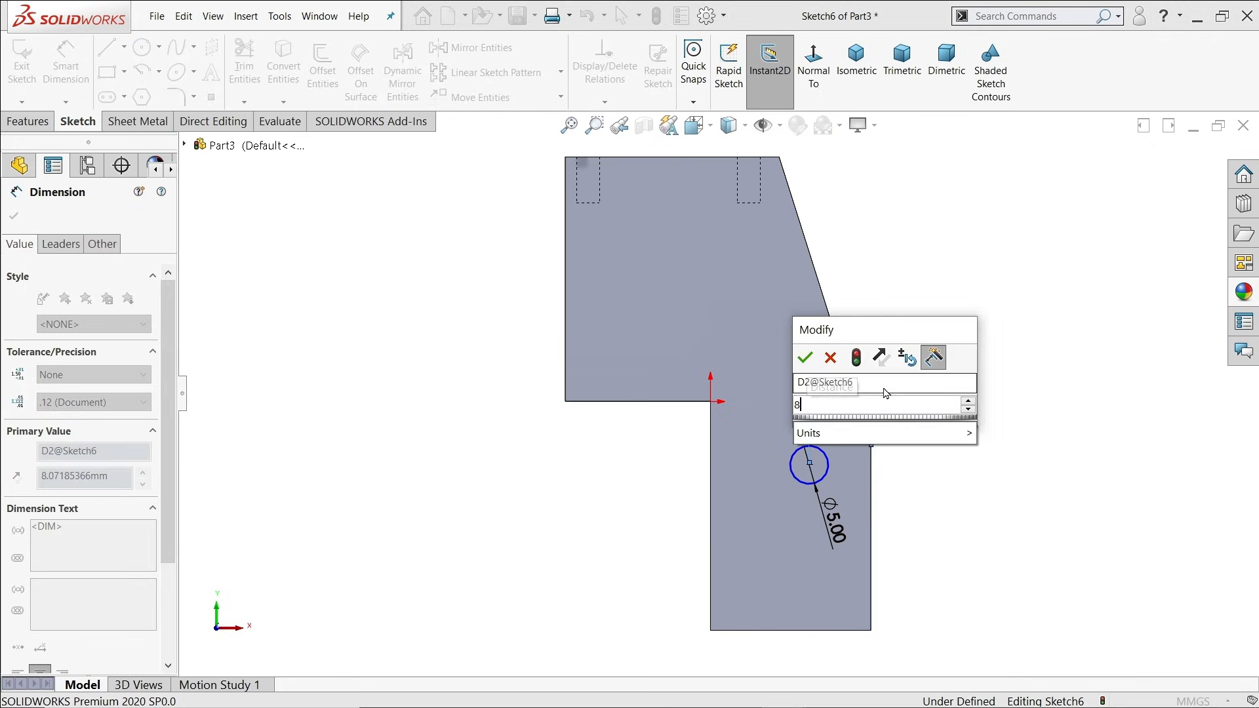
key(Return)
Step: Dimension the 5 mm circle's centre 20 mm above the lower leg's bottom edge
click(793, 456)
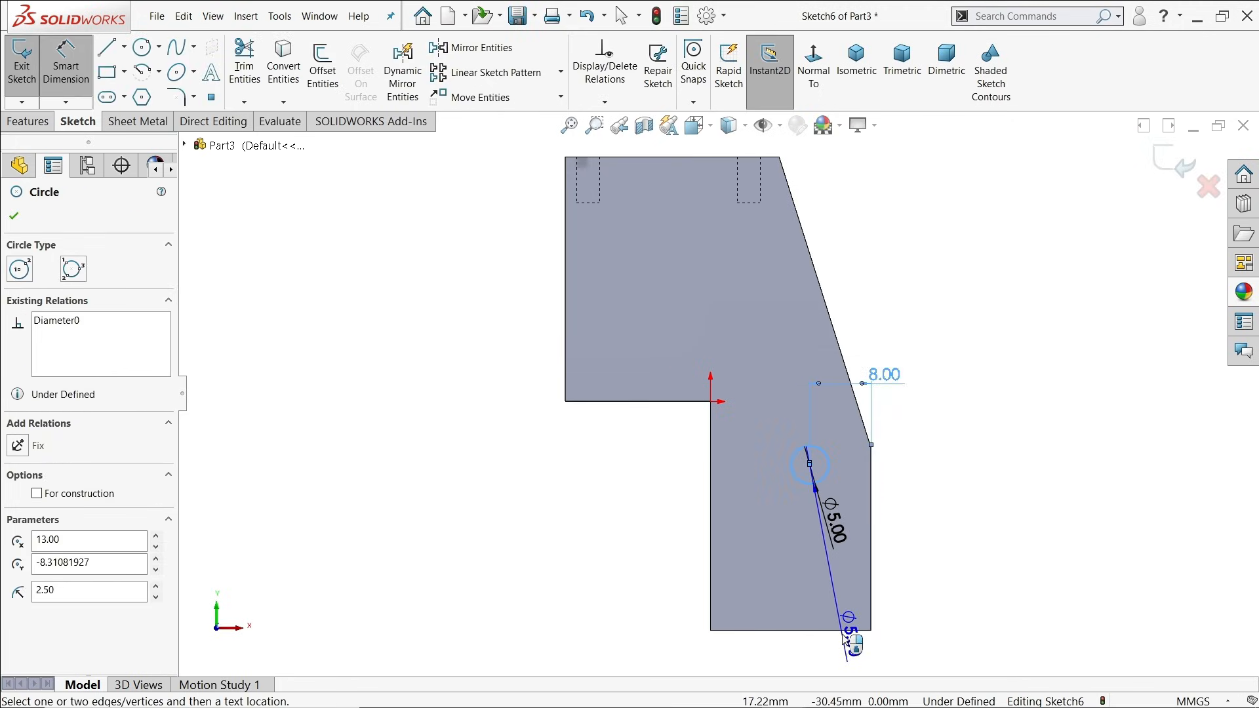
click(846, 630)
click(956, 558)
text(20)
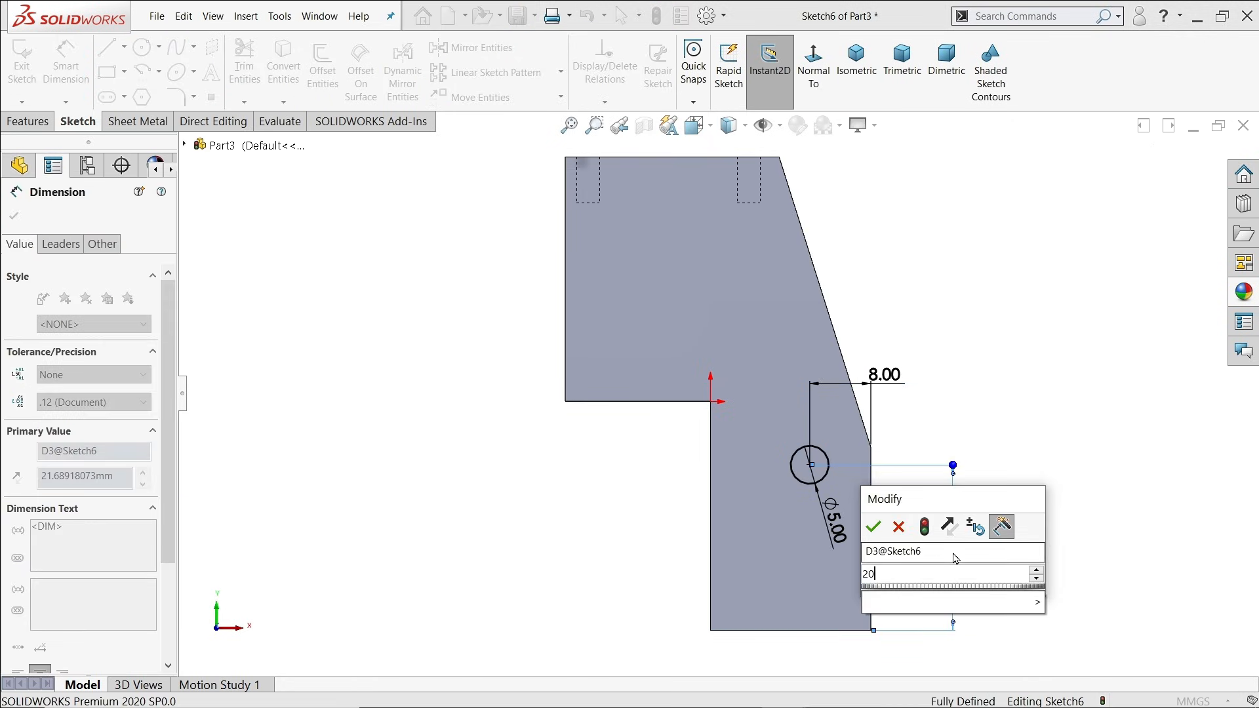
key(Return)
Step: Cut the 5 mm circle through the whole block with an Extruded Cut set to Through All
click(28, 120)
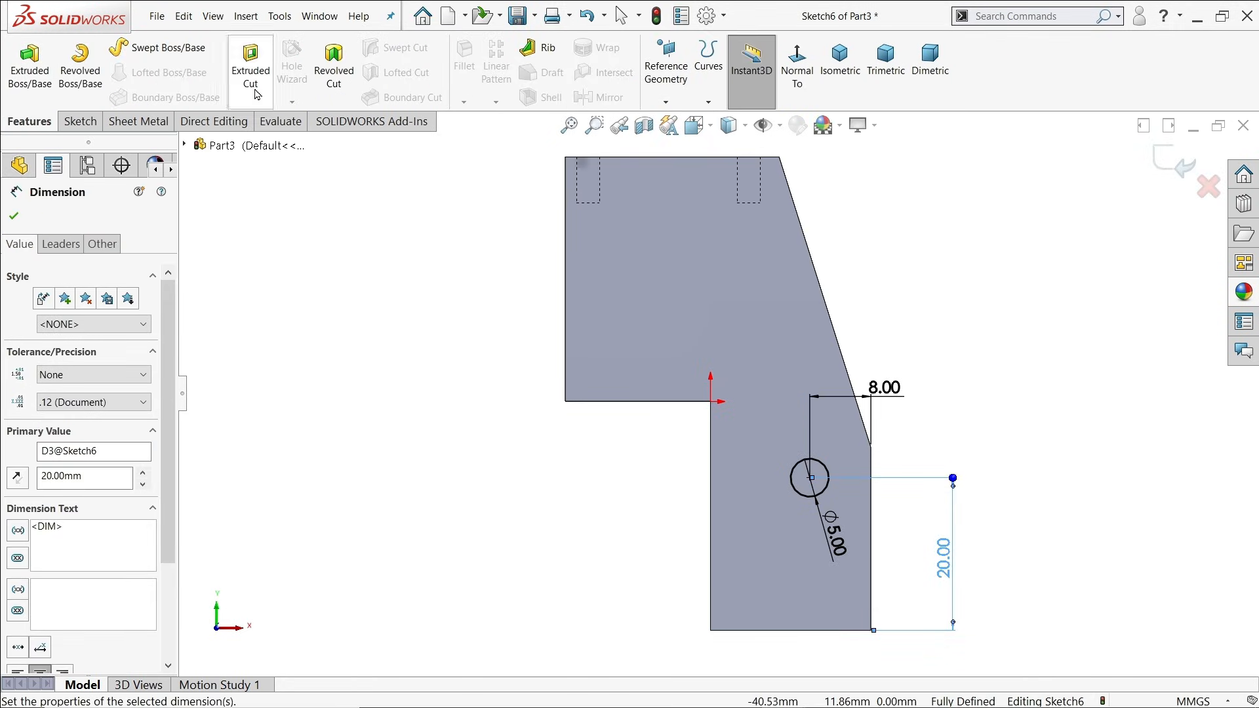
click(250, 66)
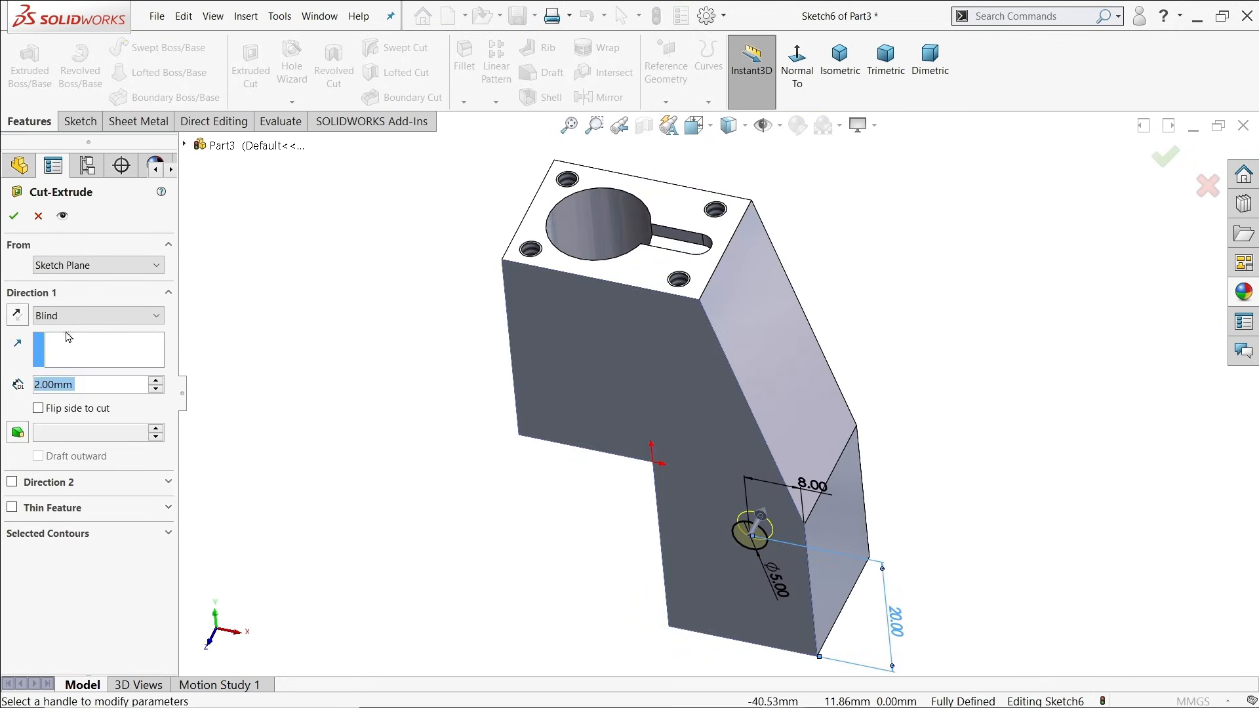
click(68, 315)
click(67, 344)
click(14, 217)
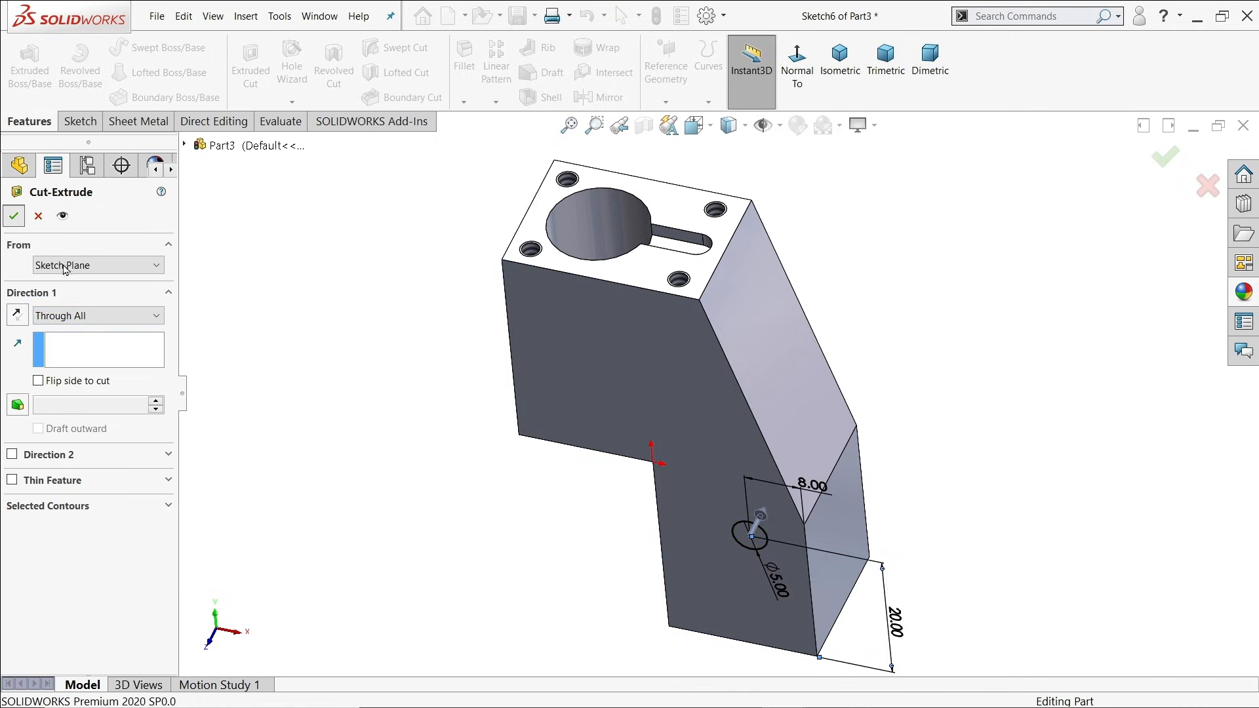
Step: Start a sketch on the lower leg's narrow vertical end face and draw an 8 mm diameter circle below the origin
click(827, 559)
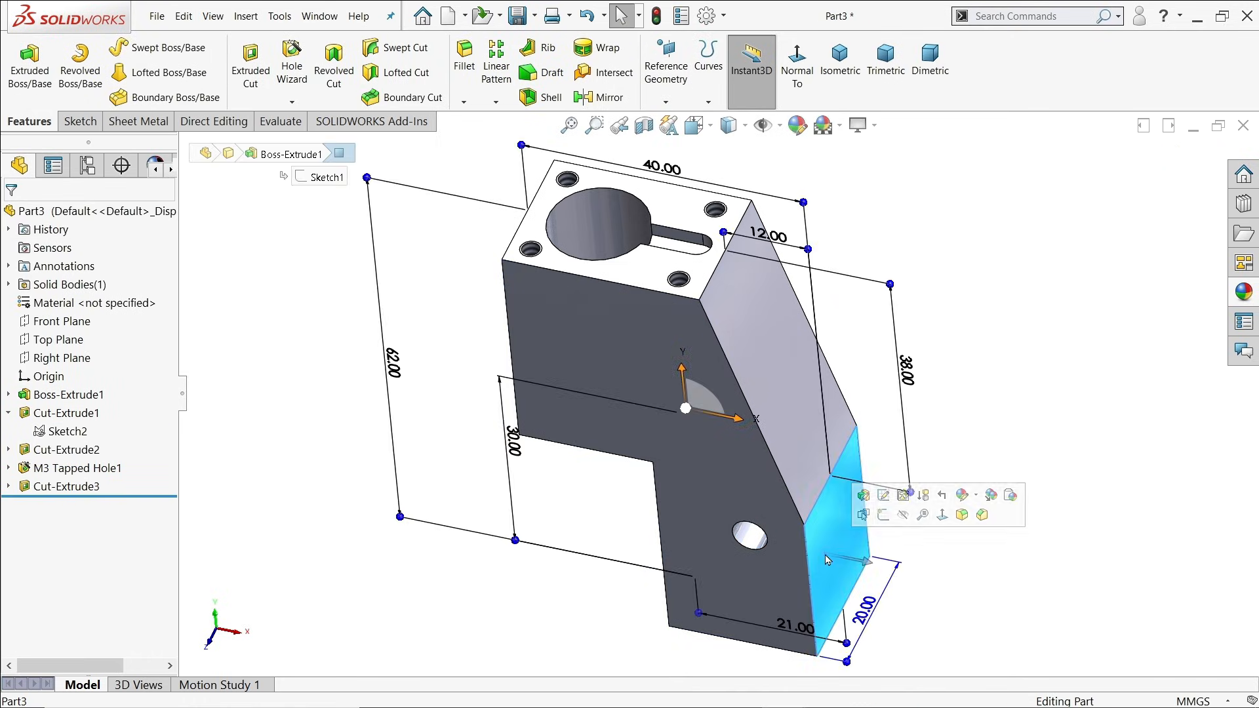
click(883, 514)
click(142, 47)
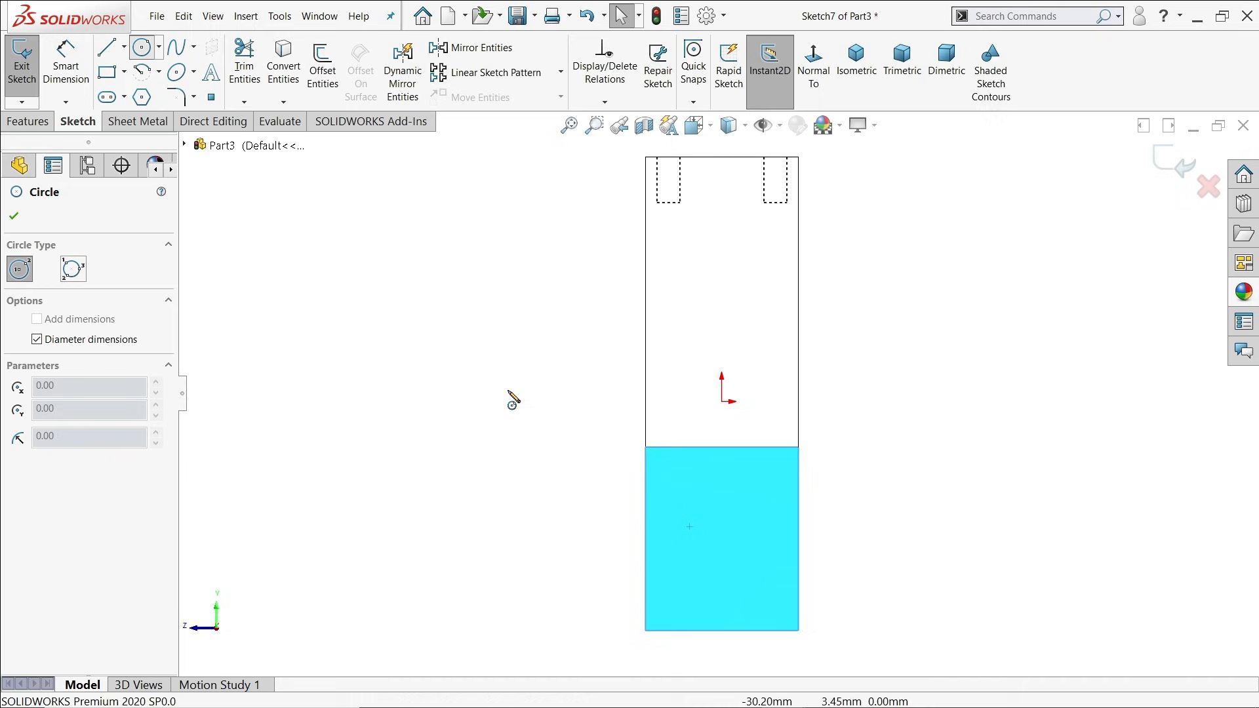
click(721, 559)
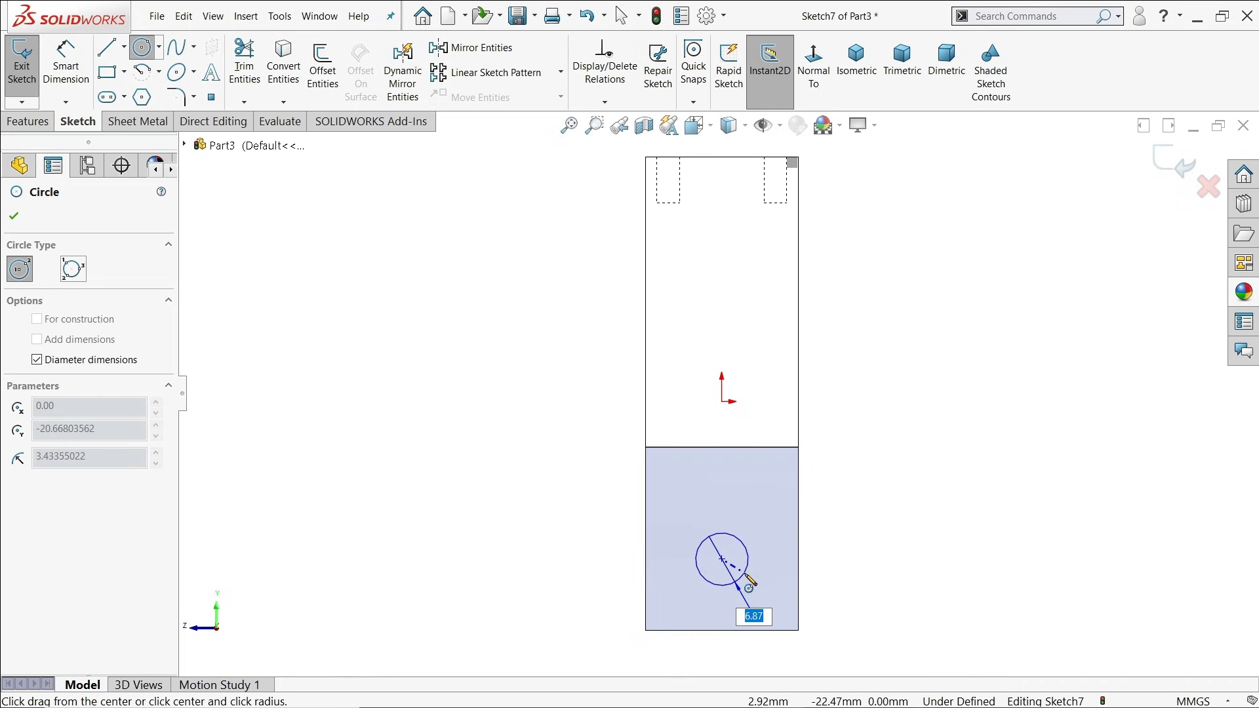
key(Return)
scroll(739, 639, down, 4)
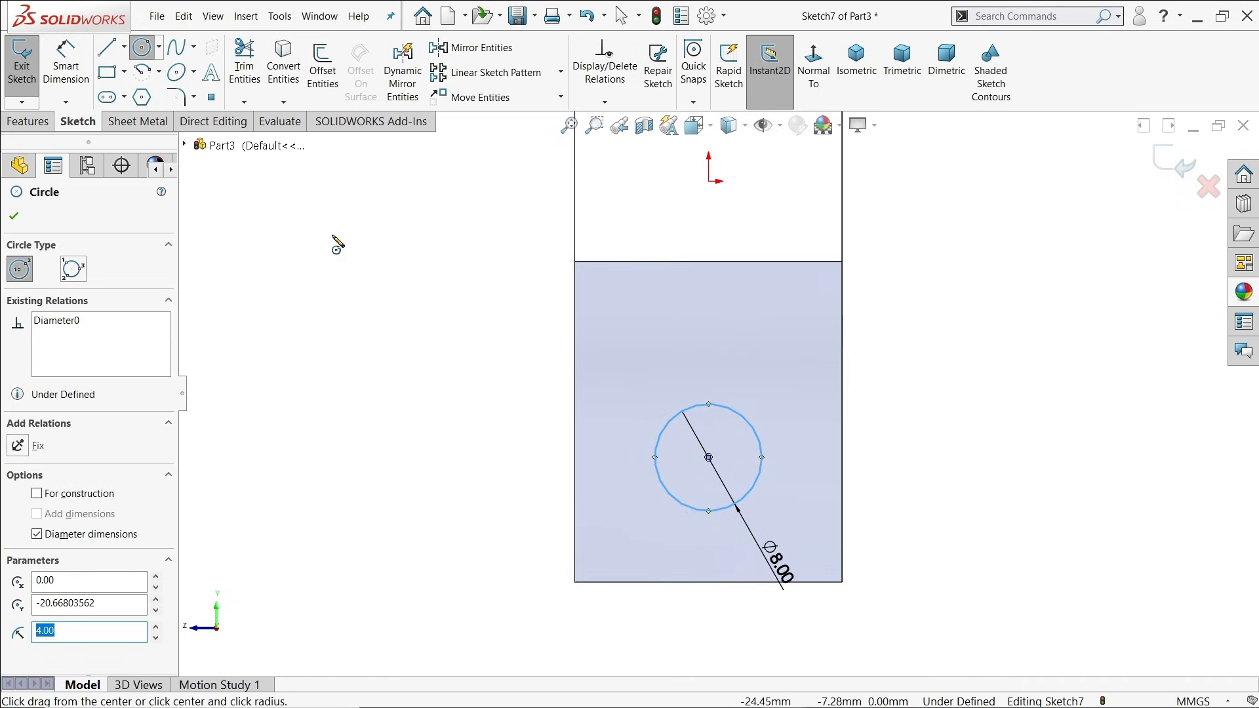
Step: Dimension the 8 mm circle's centre 10 mm above the end face's bottom edge
click(58, 68)
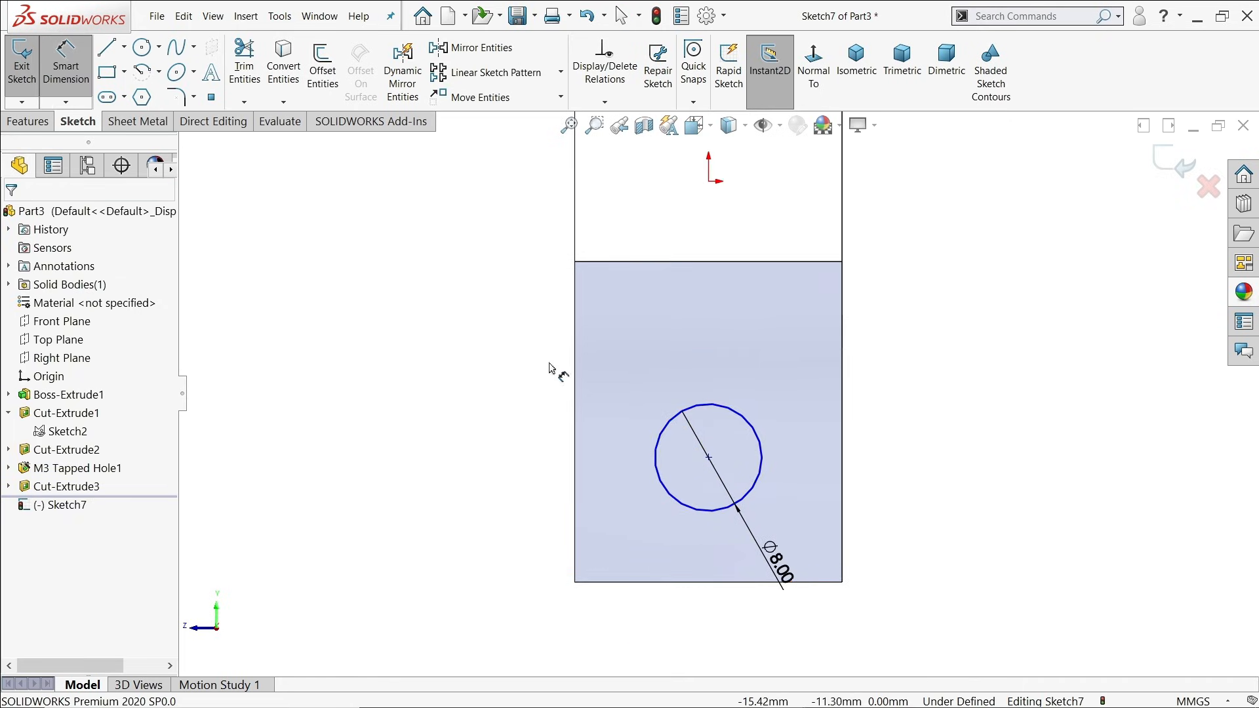
click(708, 457)
click(713, 583)
click(562, 512)
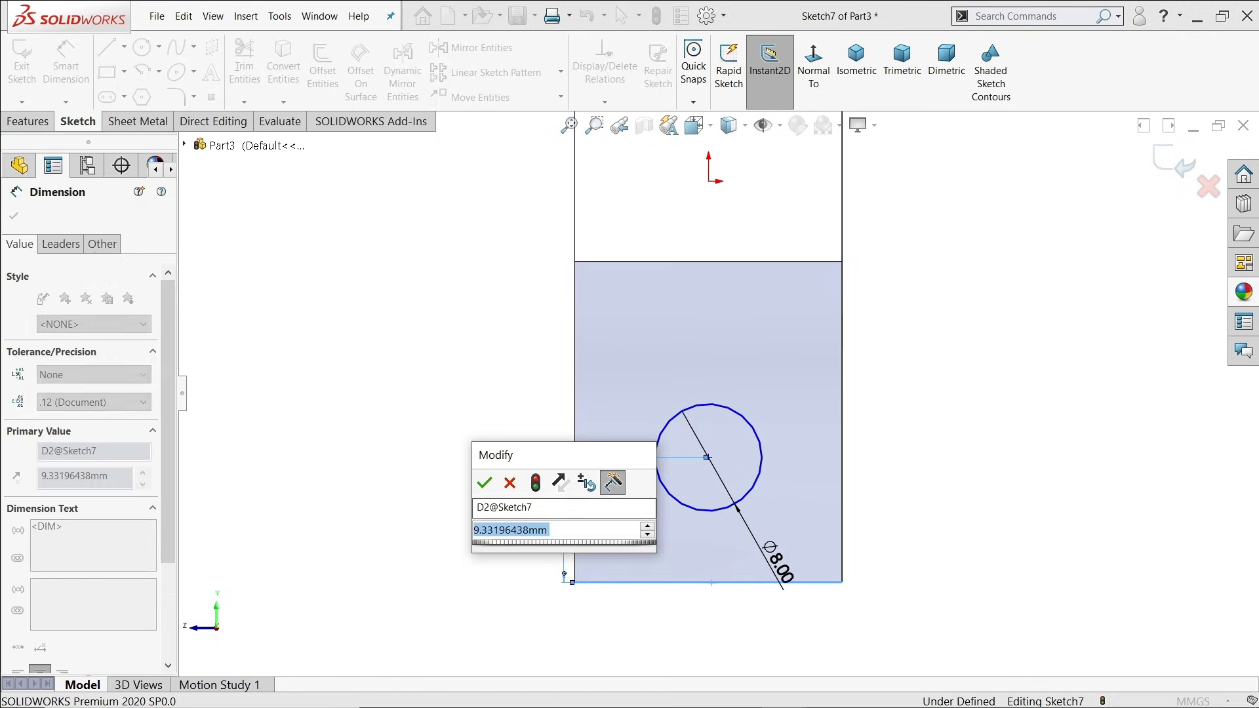
text(10)
key(Return)
click(14, 215)
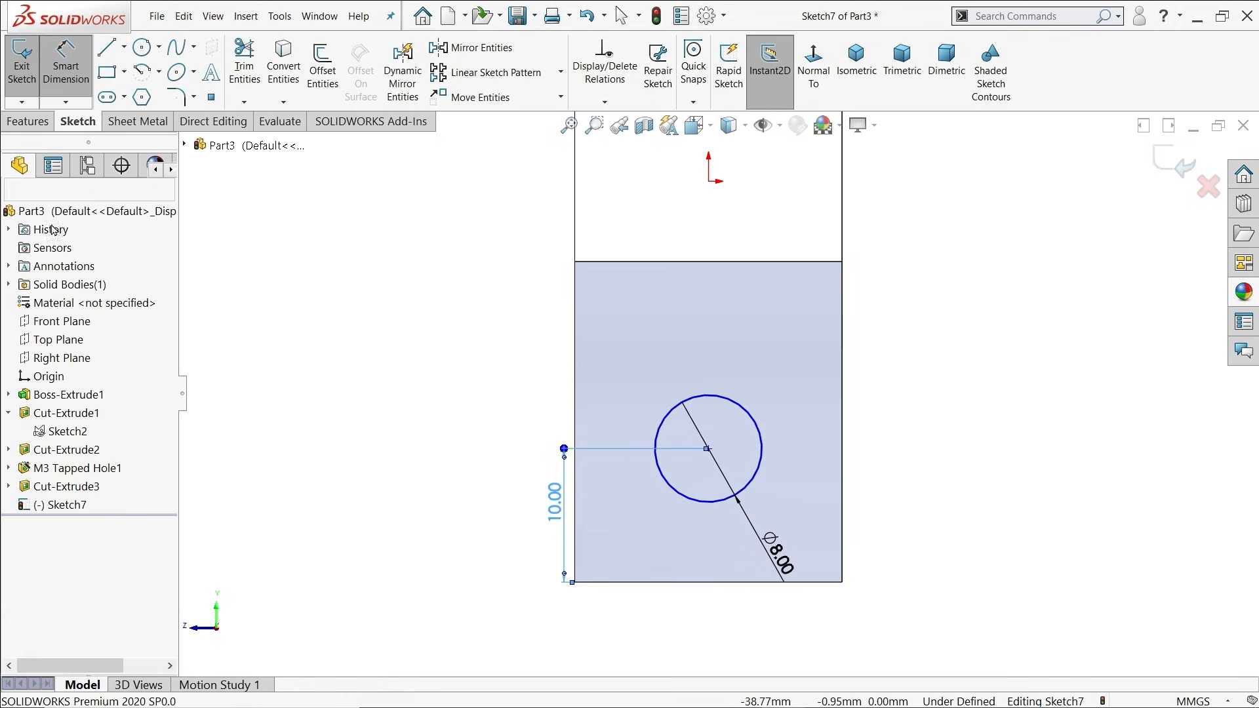
Step: Add a Vertical relation between the origin and the 8 mm circle's centre
click(709, 181)
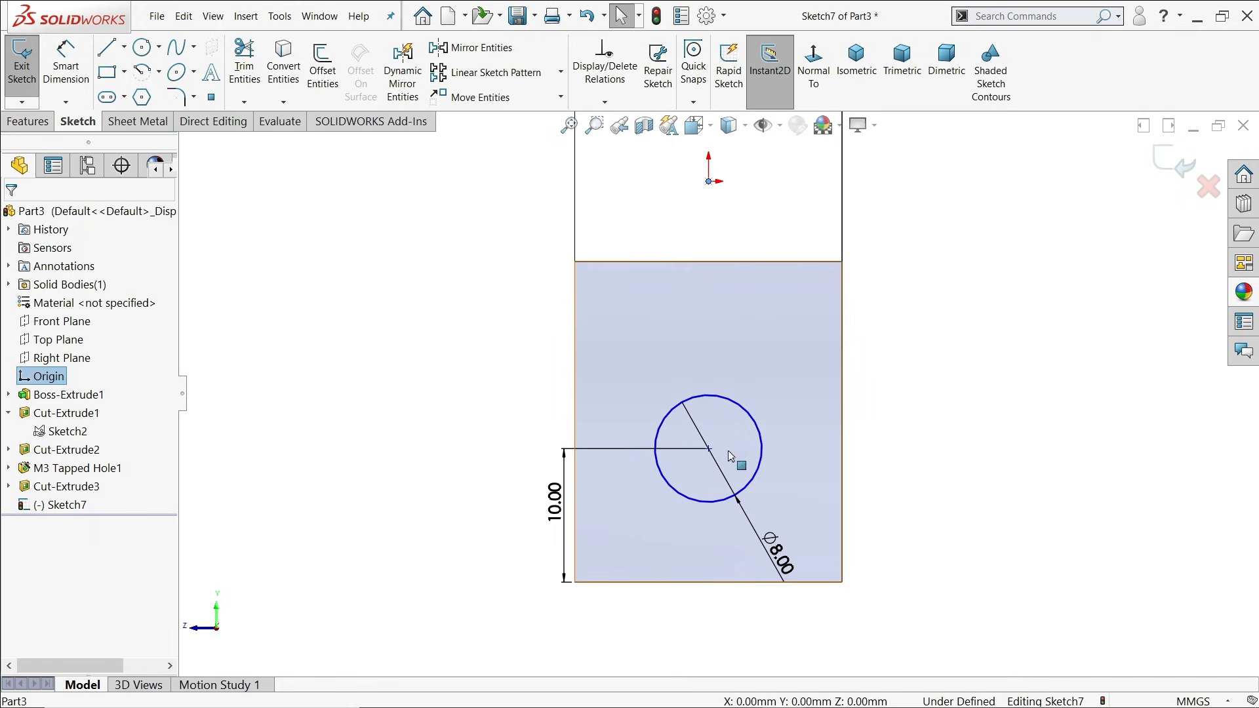
ctrl+click(708, 450)
click(765, 399)
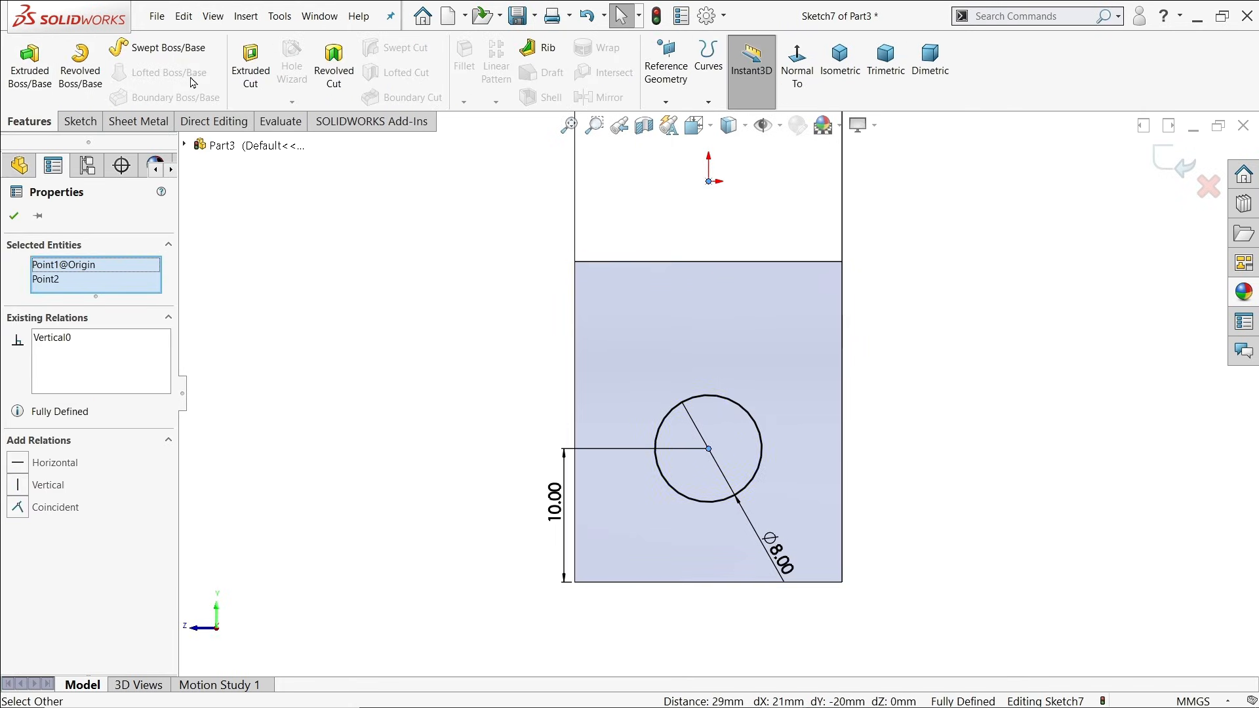
Step: Cut the 8 mm circle through the lower leg with an Extruded Cut set to Through All
click(250, 65)
click(90, 313)
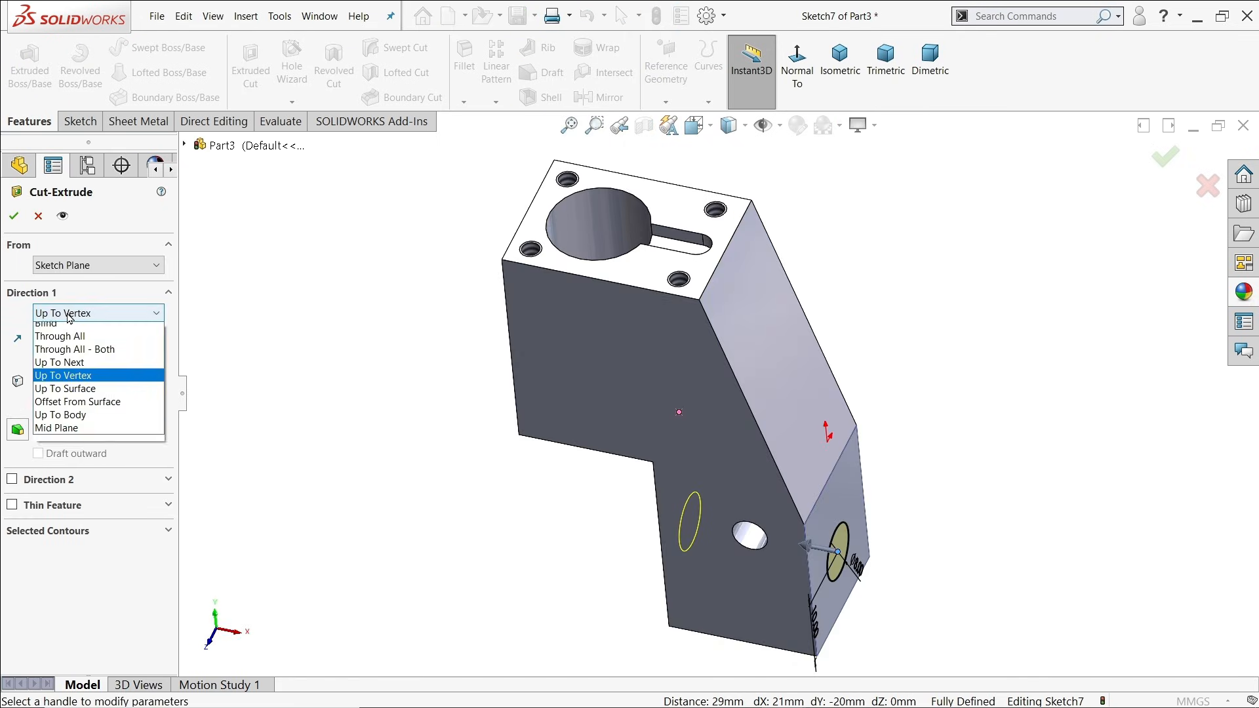
click(78, 344)
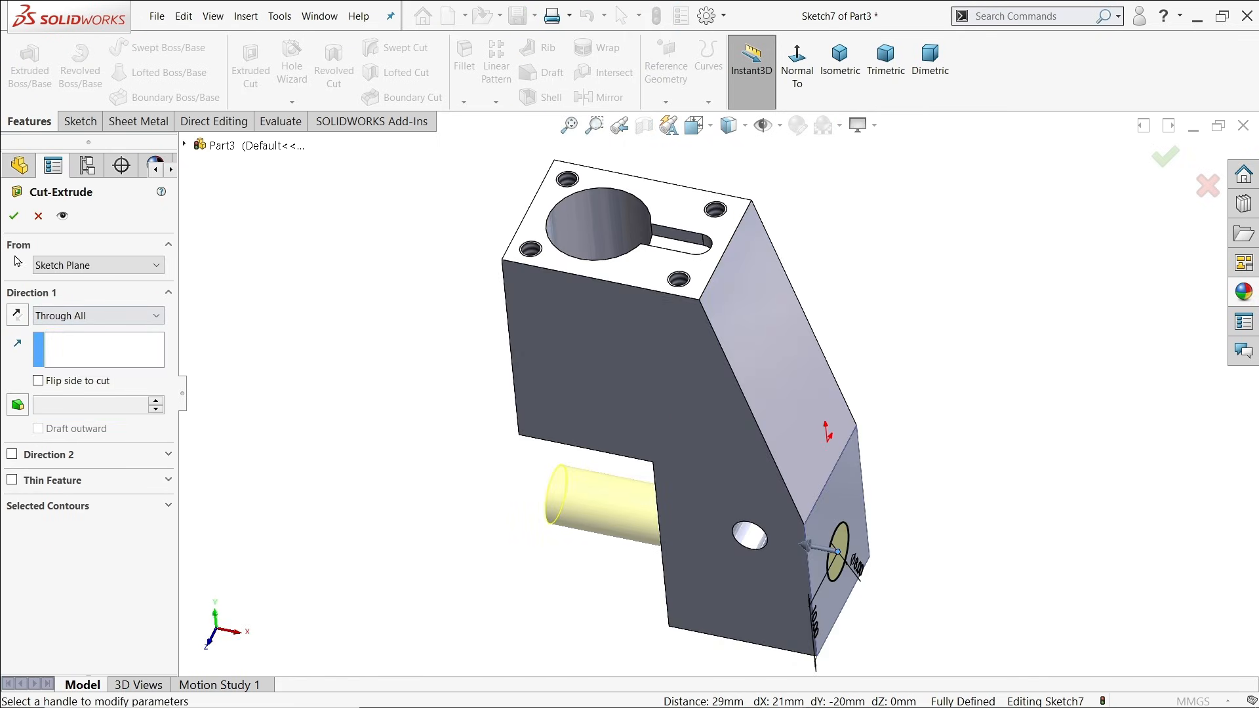
click(13, 215)
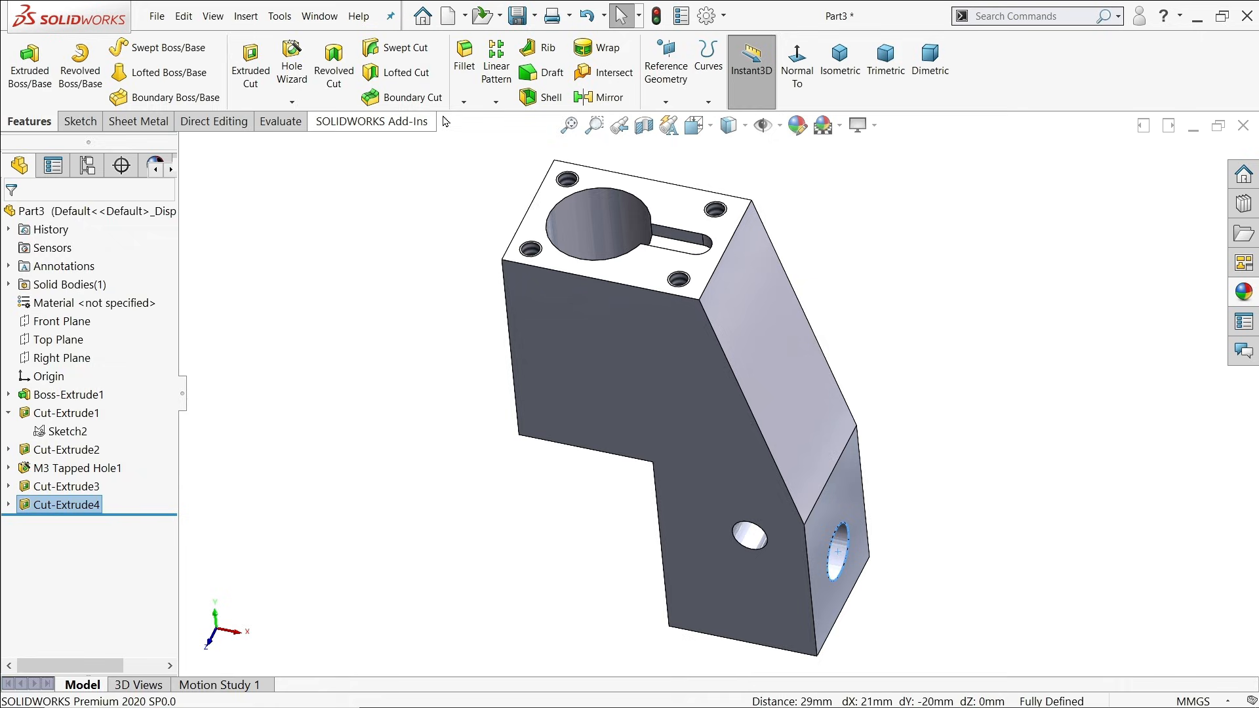
Step: Chamfer the 8 mm hole's outer edge on the end face by 1 mm at 45 degrees
click(464, 102)
click(480, 137)
scroll(852, 574, down, 3)
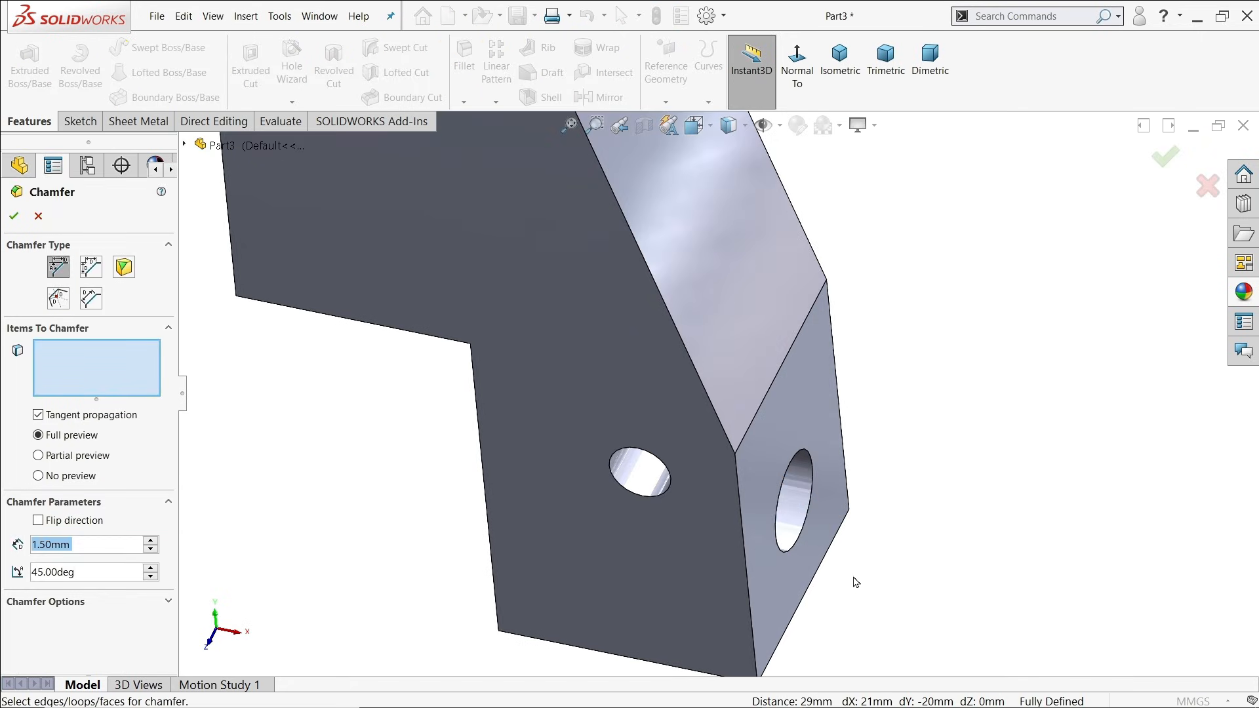
click(805, 547)
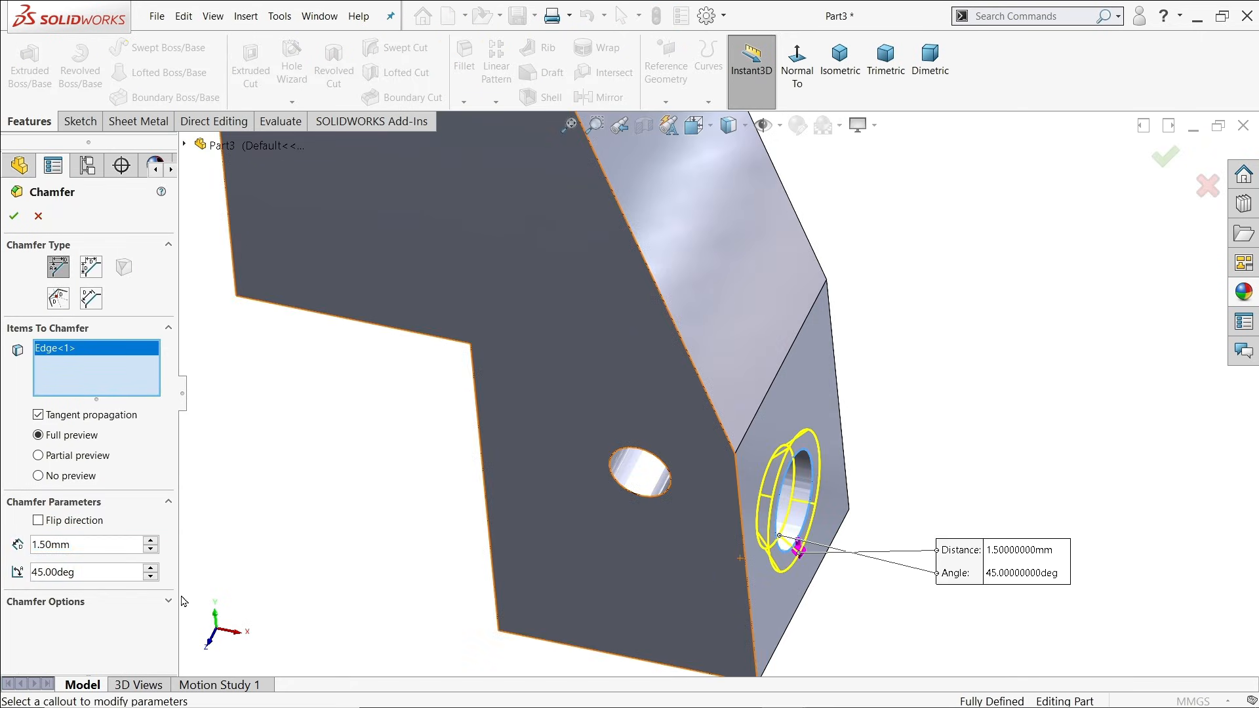
text(1)
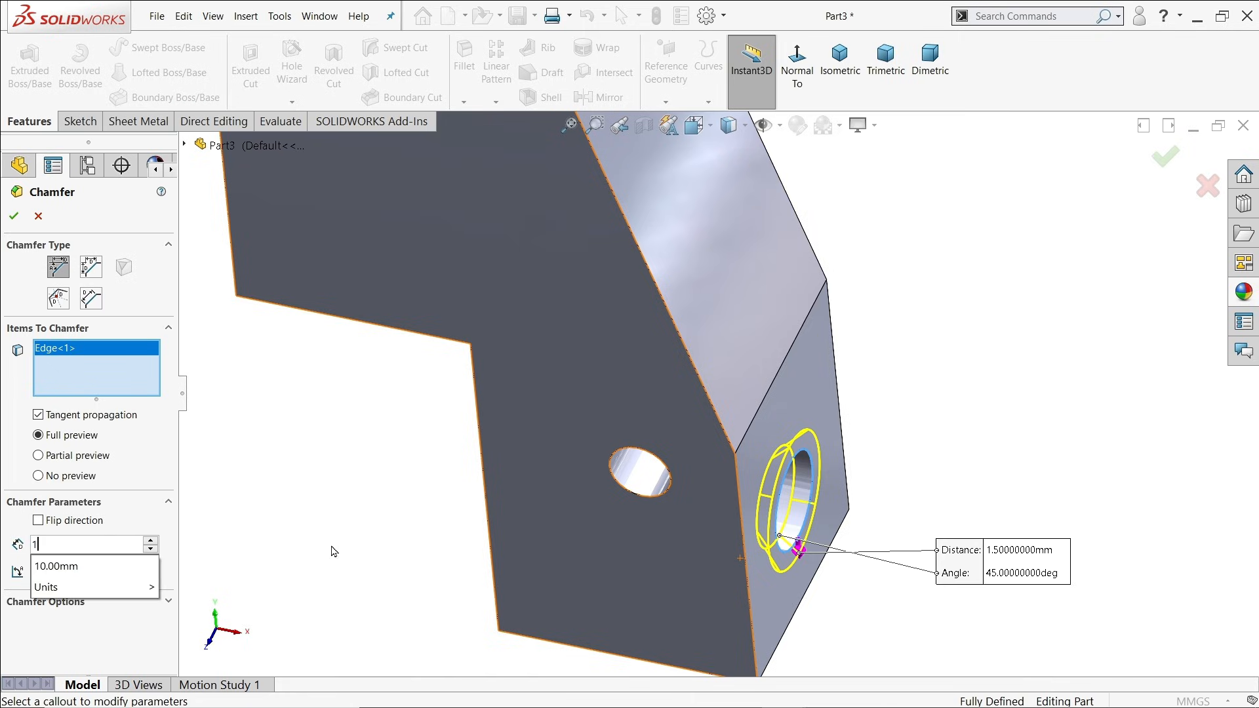
key(Return)
Step: Start a Hole Wizard hole of the legacy kind and choose the Counterbored type
middle_drag(380, 501, 366, 464)
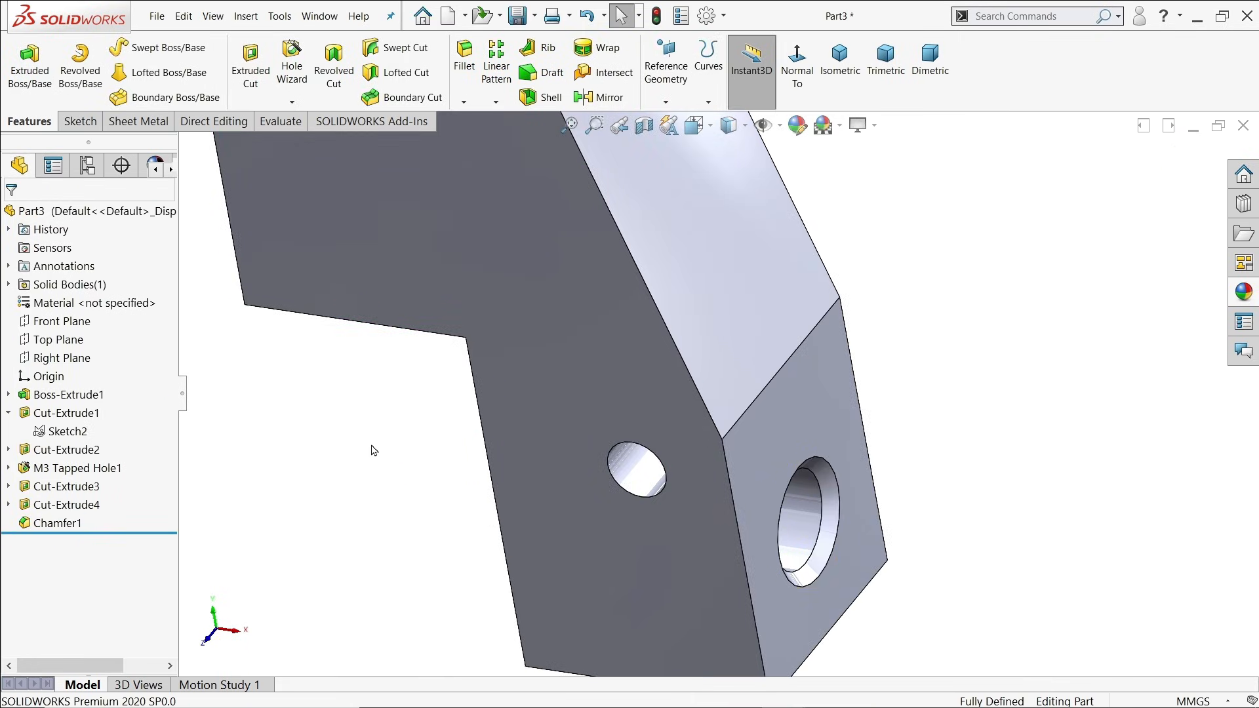
mouse_move(373, 446)
middle_down()
mouse_move(295, 380)
mouse_move(348, 439)
mouse_move(489, 401)
mouse_move(371, 427)
mouse_move(373, 452)
middle_up()
scroll(548, 379, up, 4)
middle_drag(547, 380, 557, 429)
scroll(662, 268, down, 3)
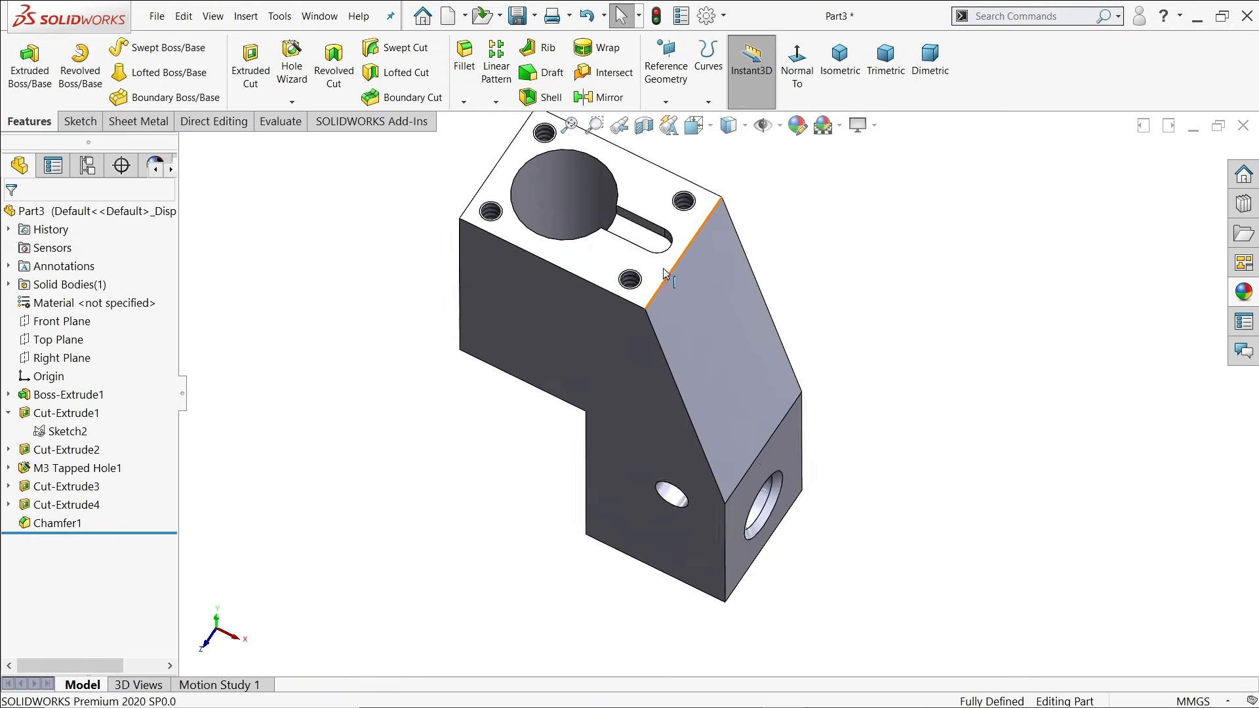
click(287, 73)
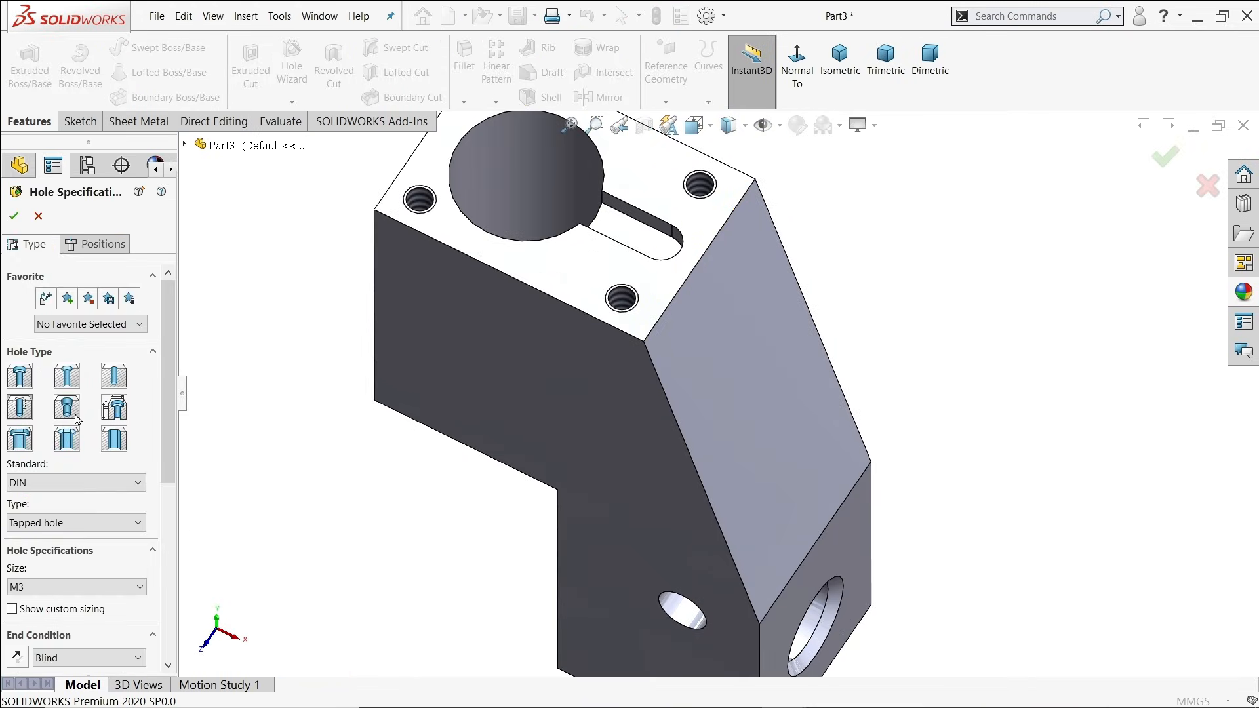
click(116, 408)
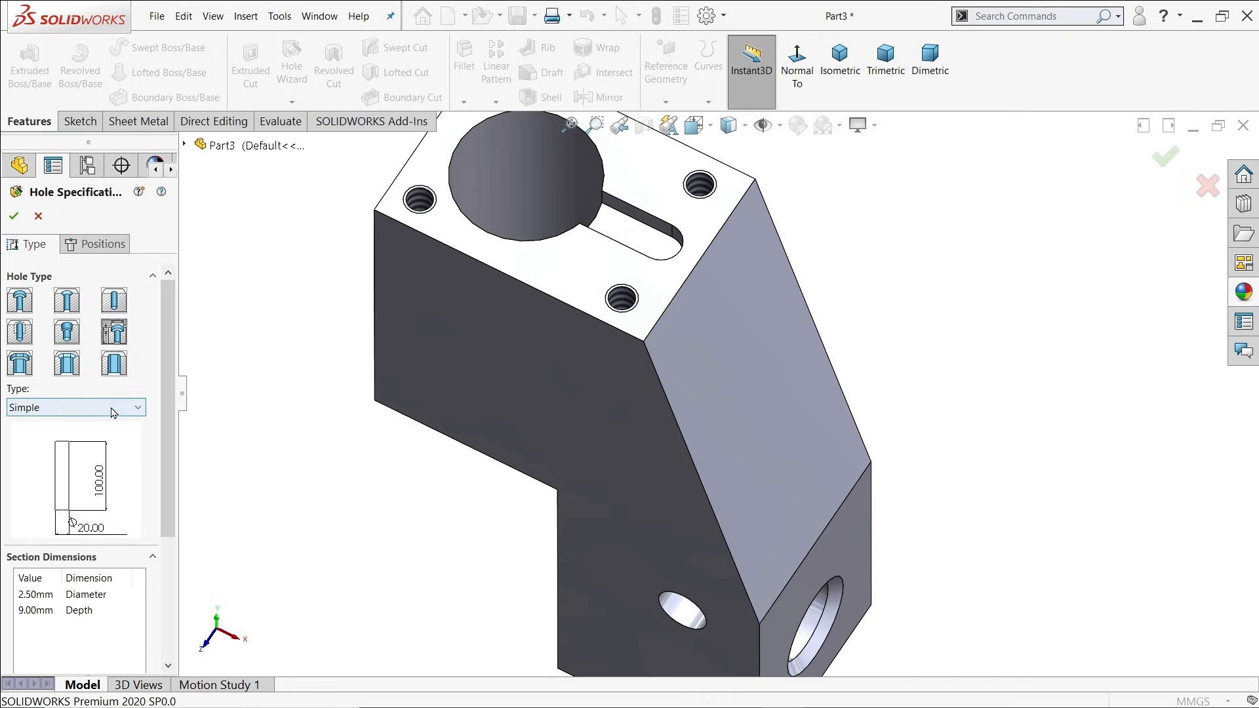
click(68, 411)
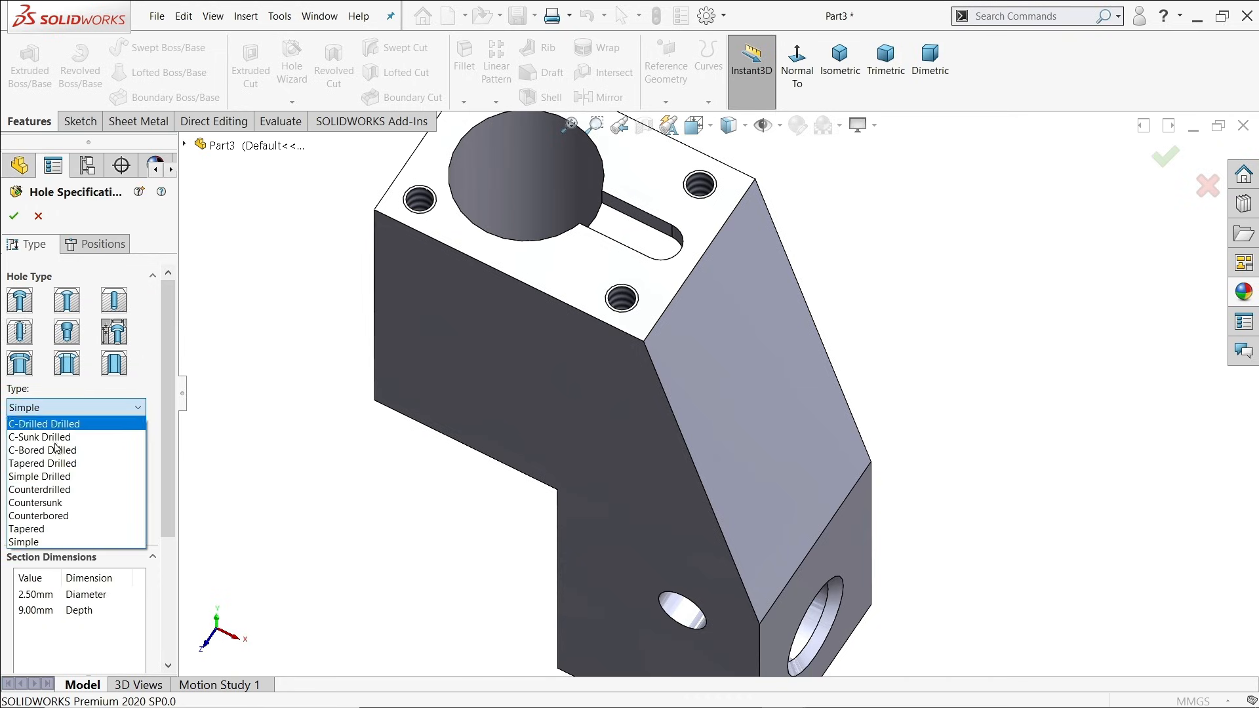
click(51, 515)
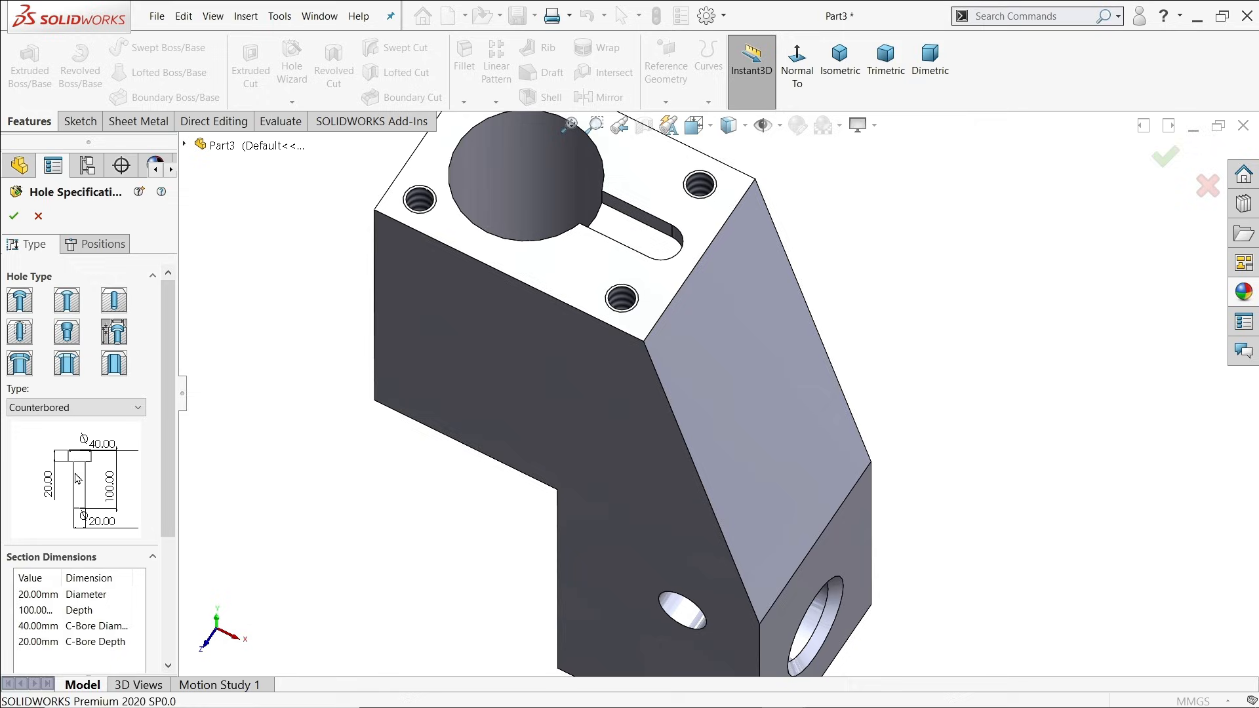
Step: Set the hole diameter to 2.5 mm, counterbore diameter to 4 mm, counterbore depth to 30 mm and end condition to Up To Next
scroll(167, 479, down, 2)
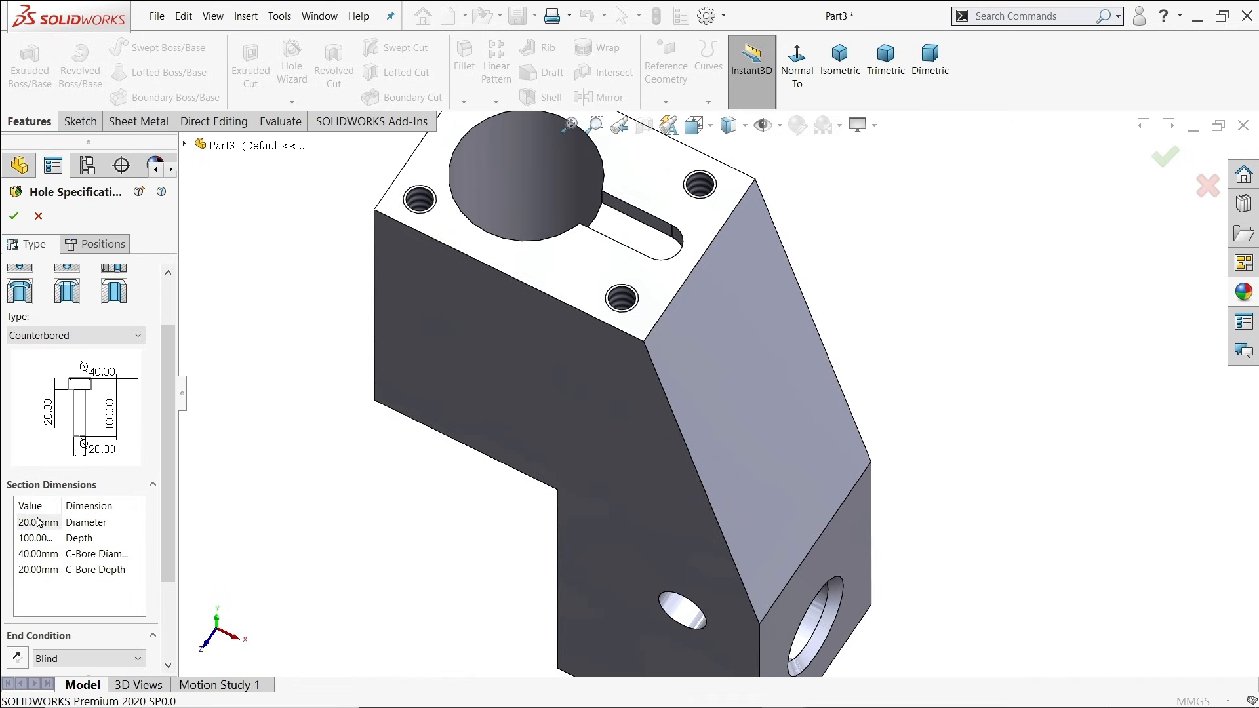
click(38, 525)
click(36, 539)
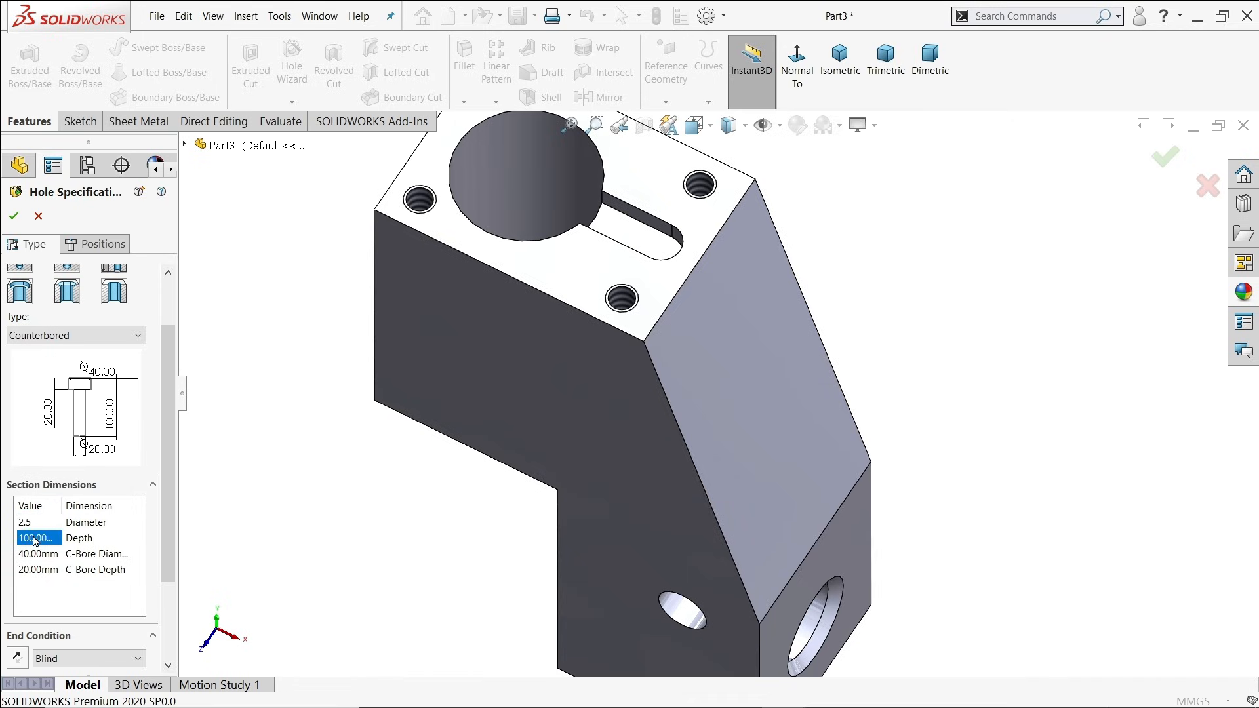
click(36, 556)
click(34, 554)
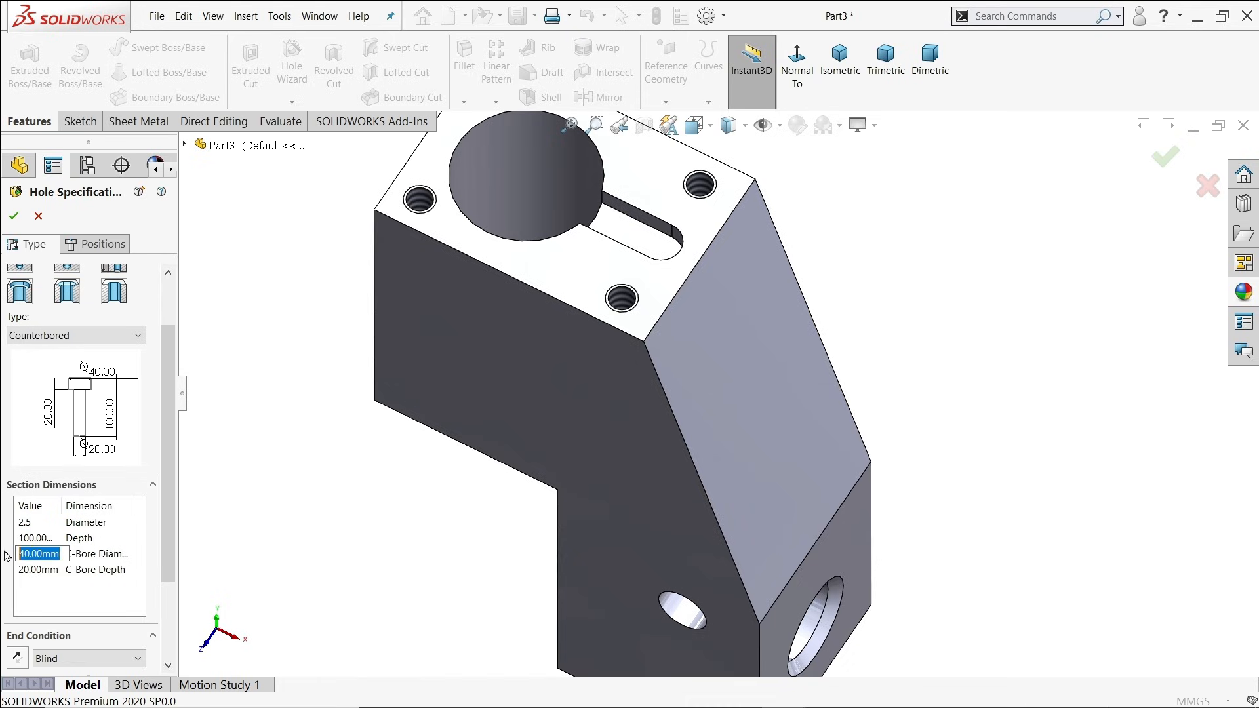
click(37, 571)
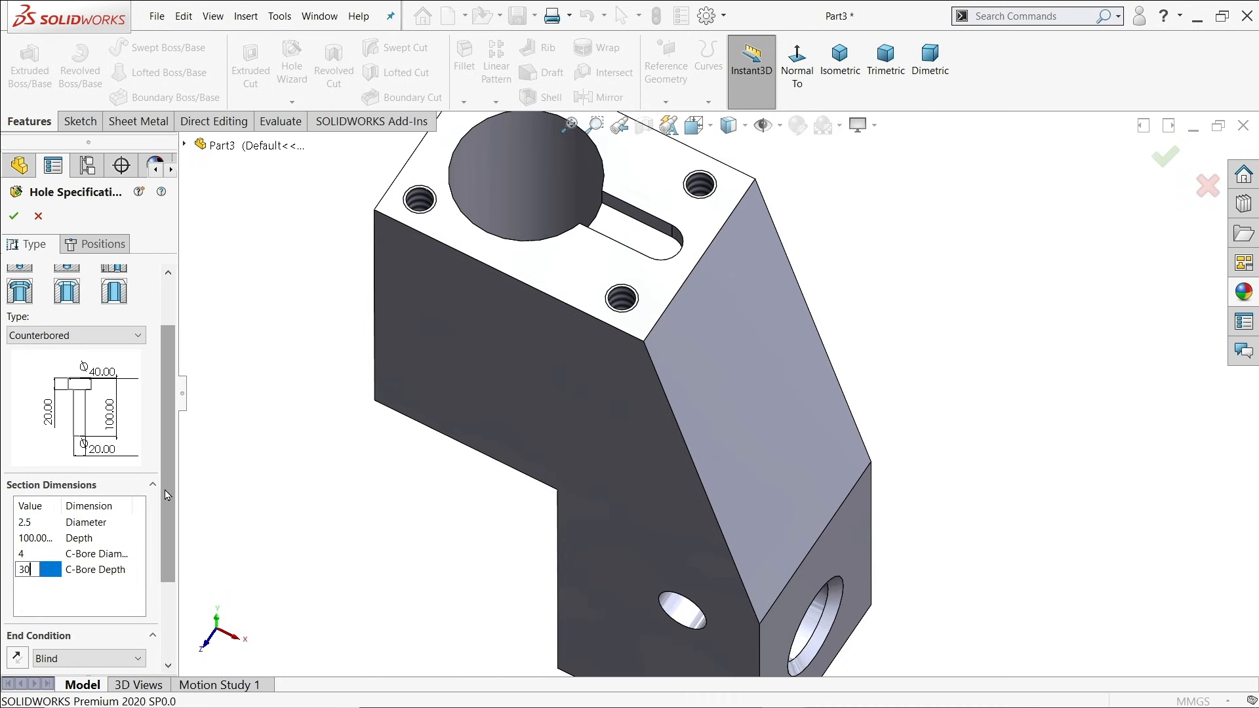
drag(165, 490, 163, 569)
click(72, 541)
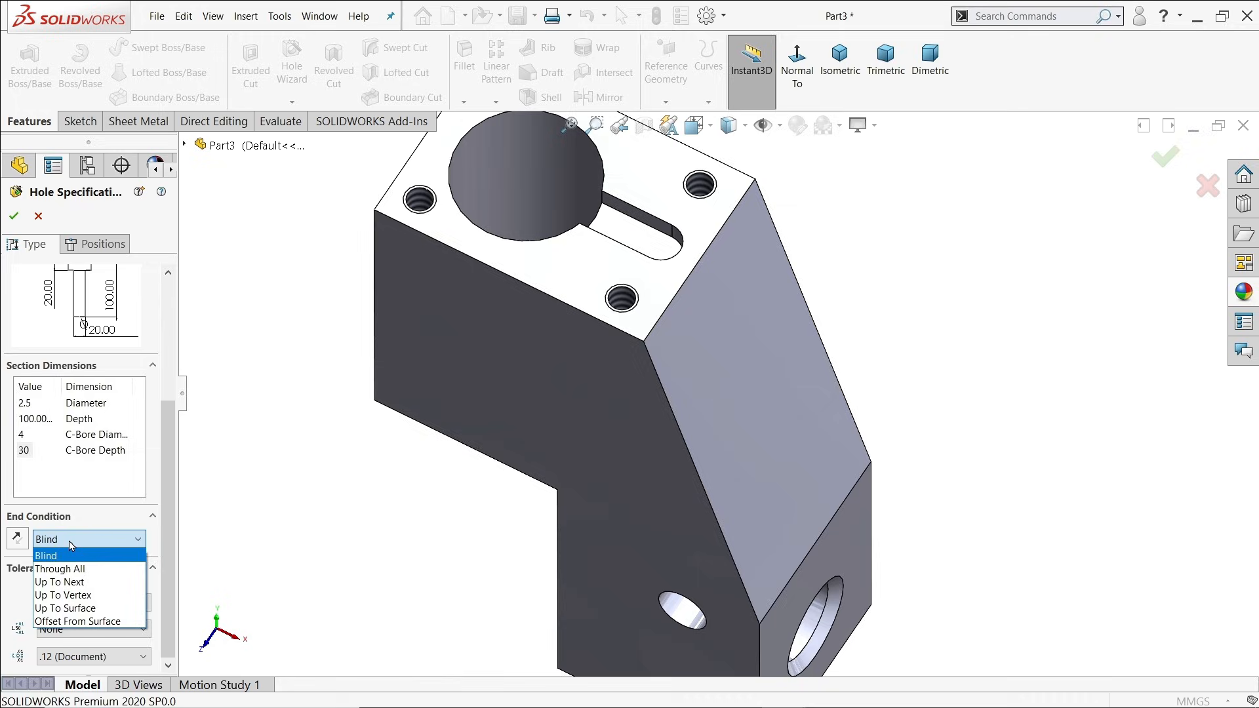
click(79, 584)
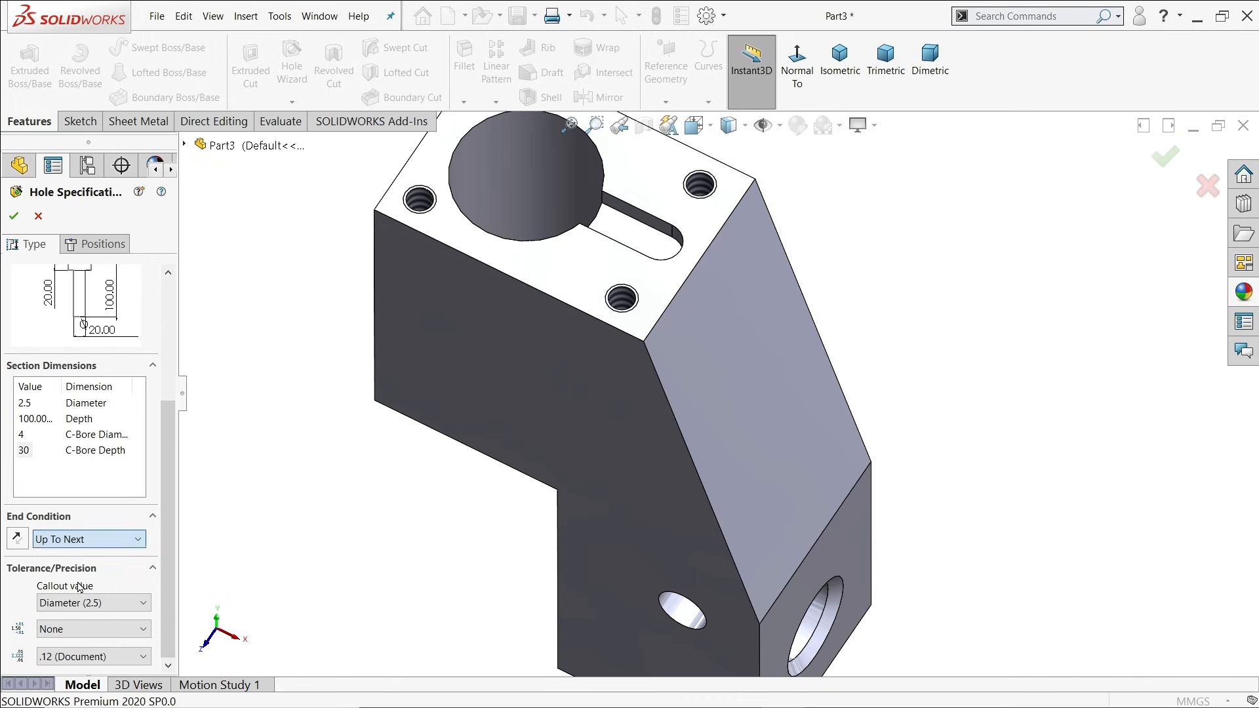
Step: Position the counterbored hole on the block's top face at the centre of the slot's rounded end and accept it
middle_drag(383, 597, 376, 494)
key(f)
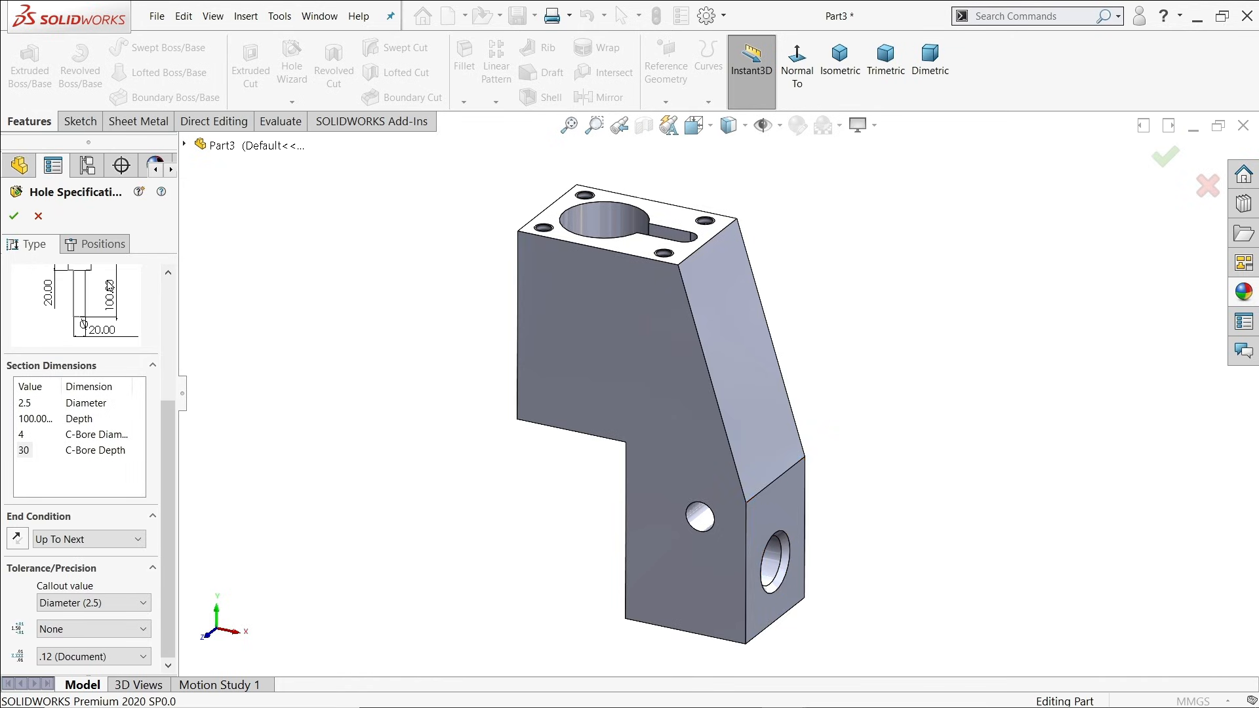
click(97, 246)
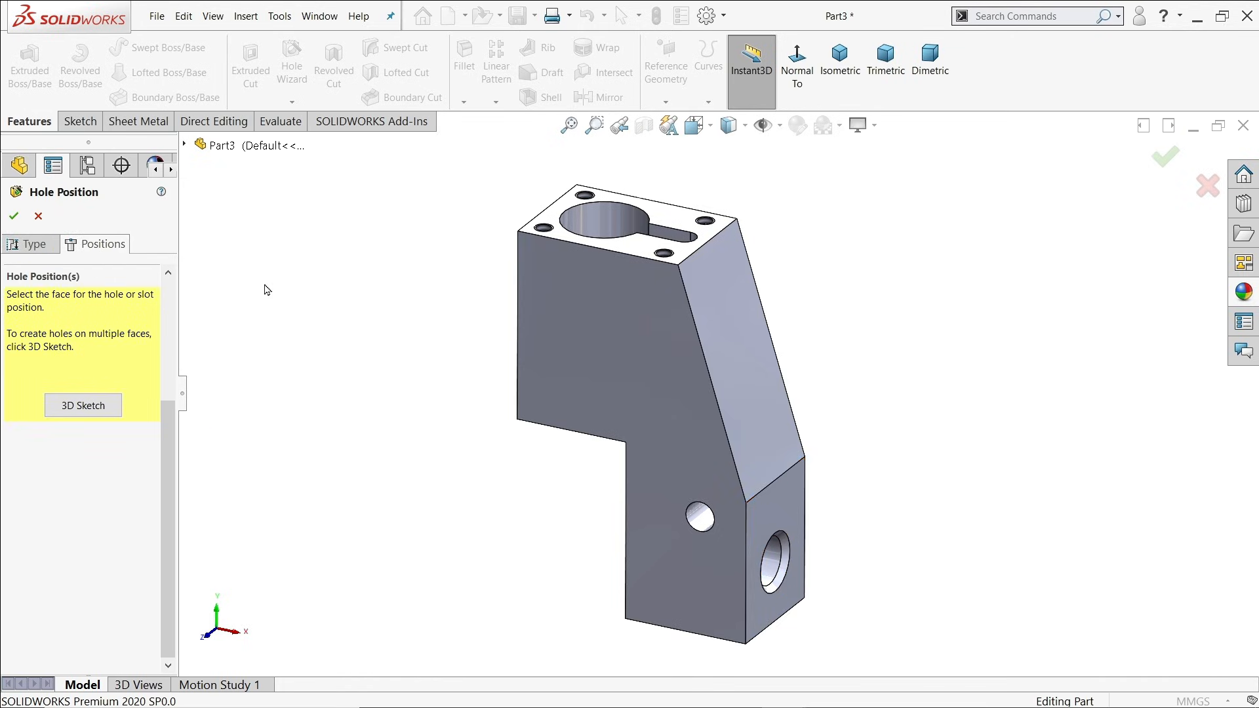
click(651, 252)
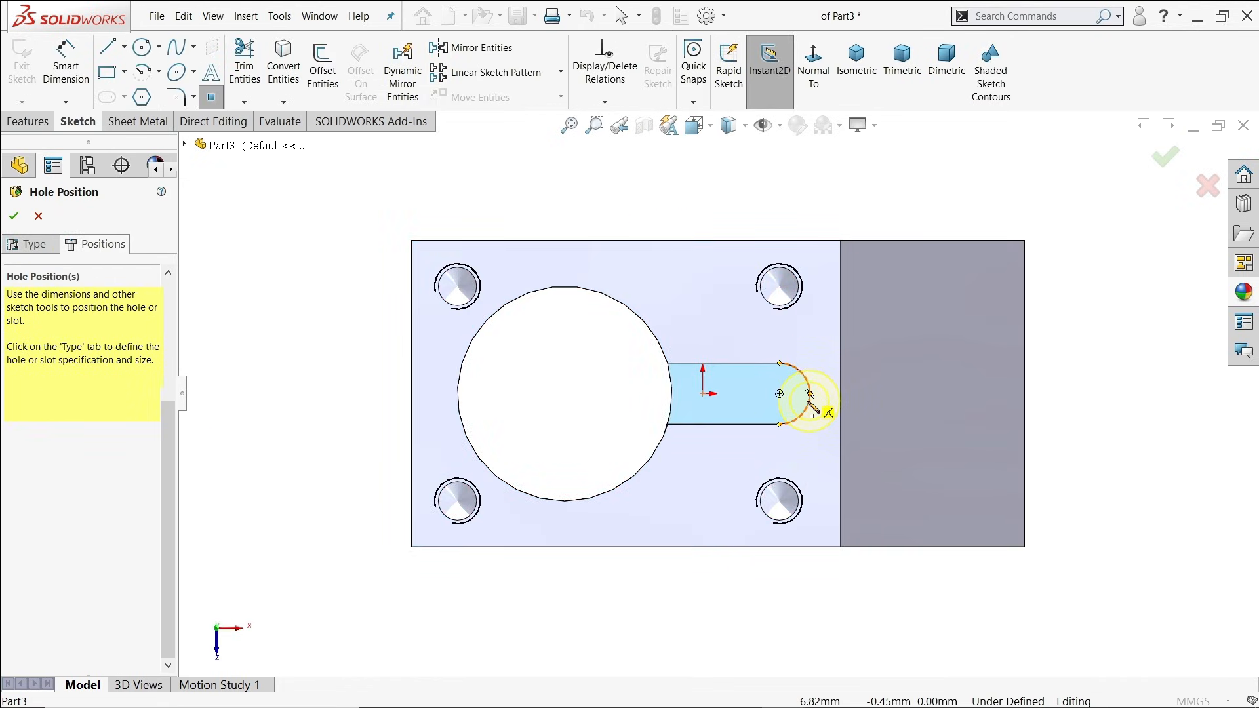
click(780, 394)
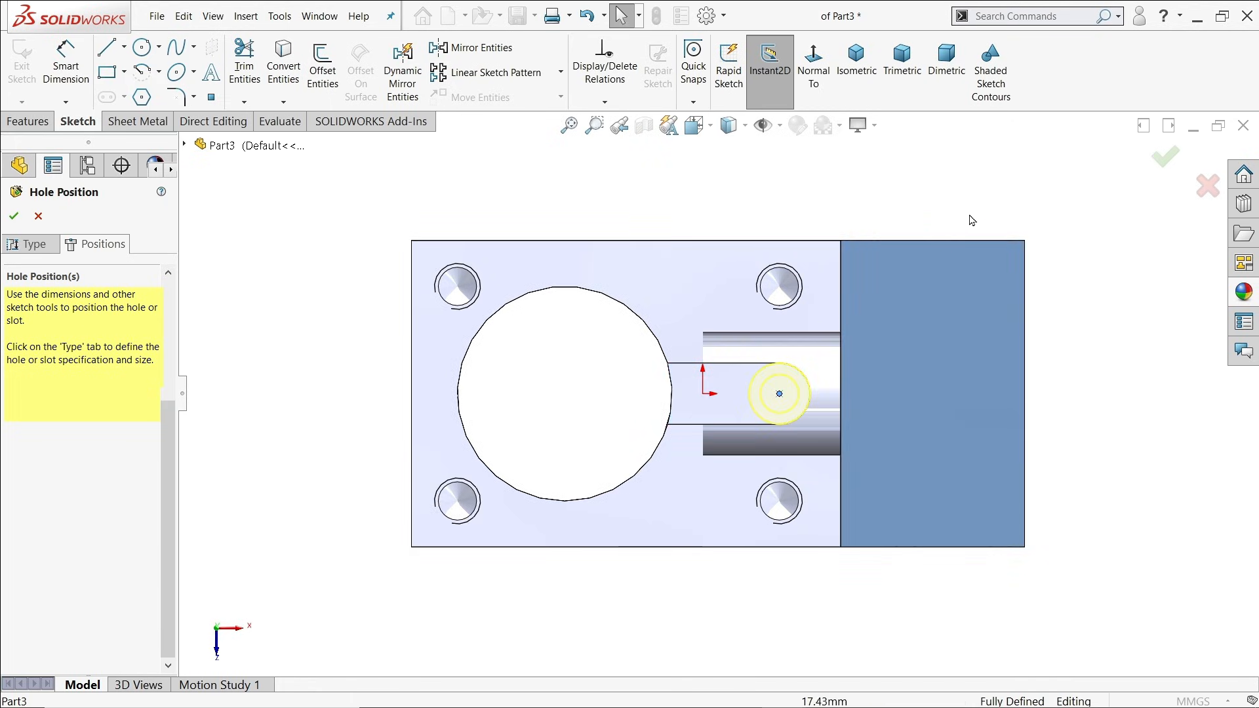
scroll(902, 348, up, 5)
middle_drag(846, 416, 635, 590)
scroll(749, 419, down, 5)
scroll(596, 633, up, 5)
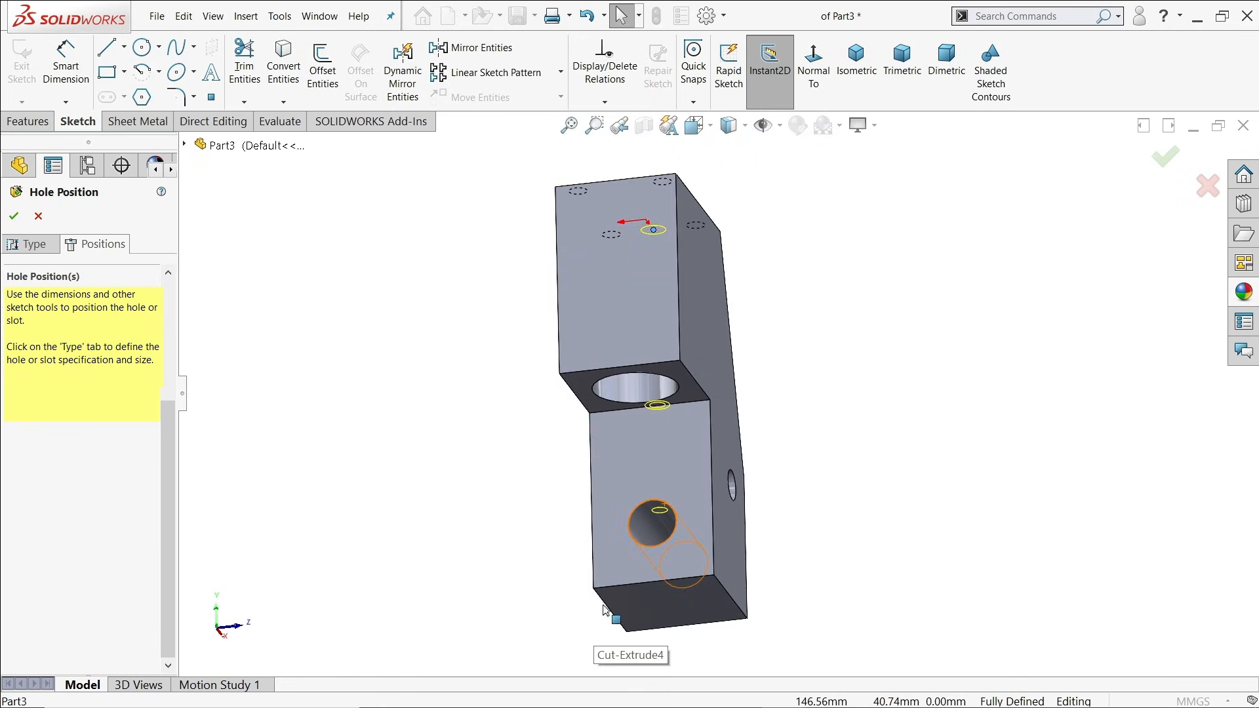
scroll(604, 607, down, 5)
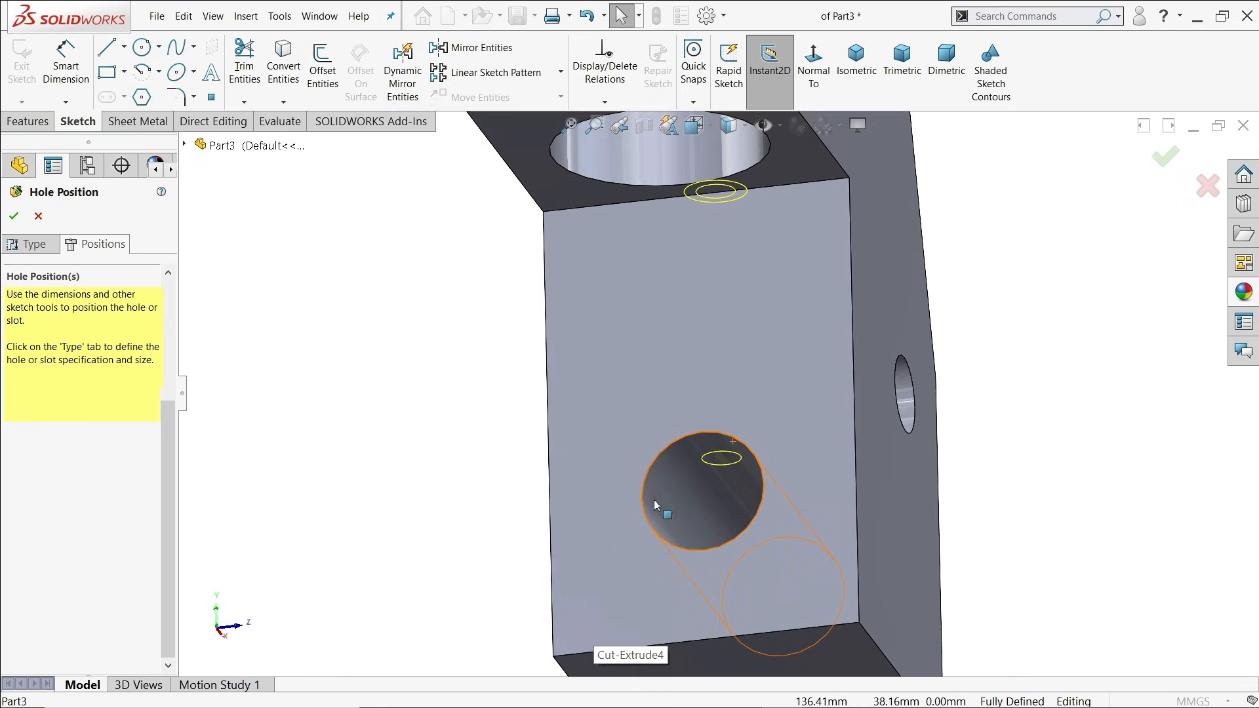
click(14, 215)
Step: Show a section view of the motor block cut at the Front Plane
scroll(542, 381, up, 3)
middle_drag(561, 336, 368, 450)
click(66, 328)
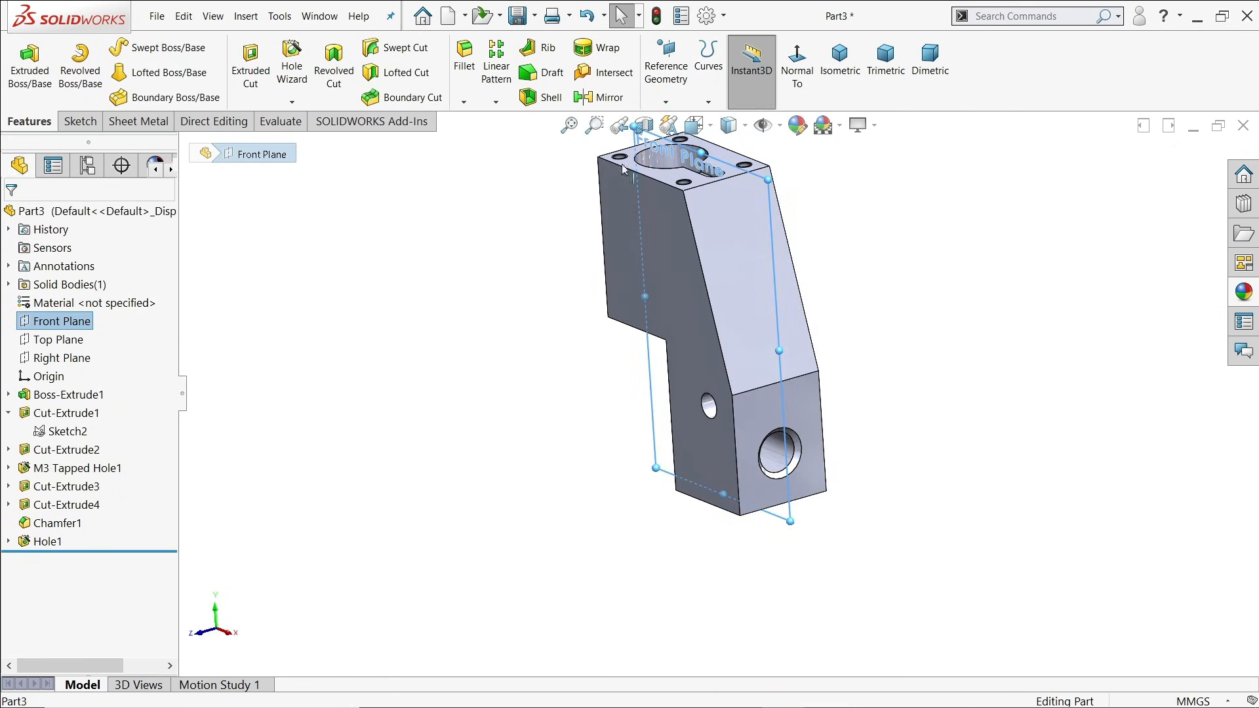
click(644, 125)
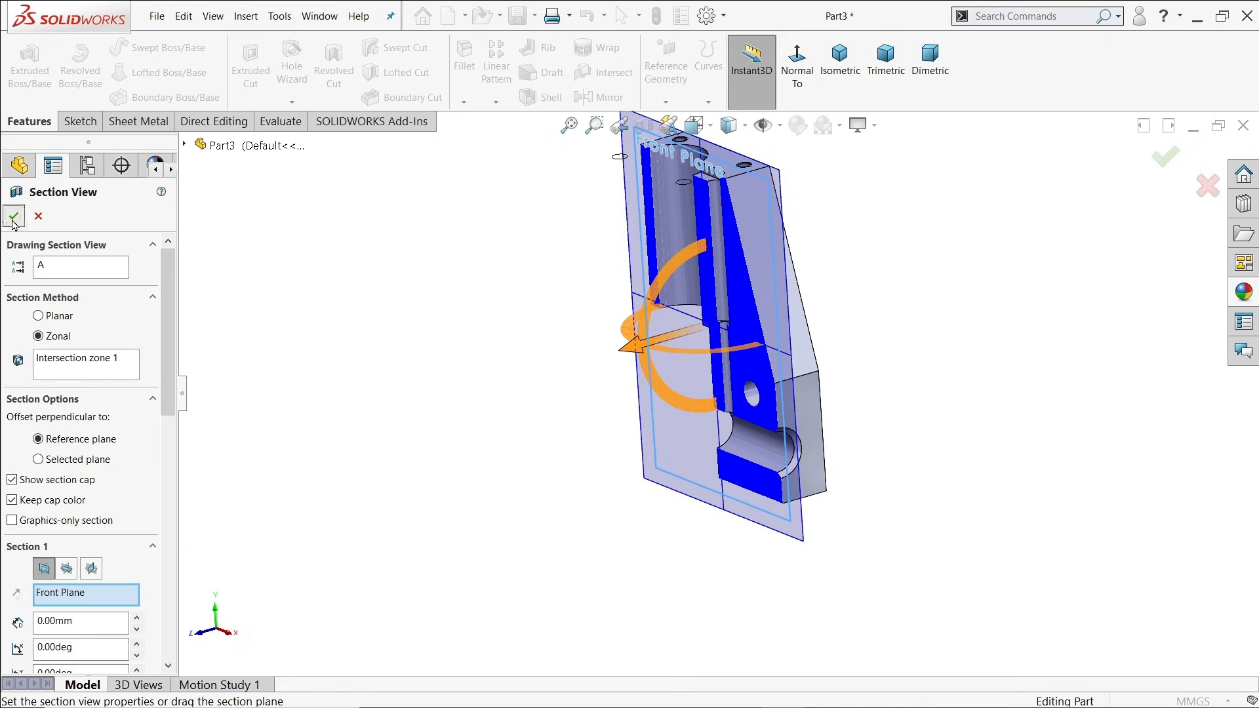
click(14, 216)
Step: Examine the counterbored hole's depth and its run into the 8 mm cross hole, and turn off the section view
scroll(818, 280, down, 6)
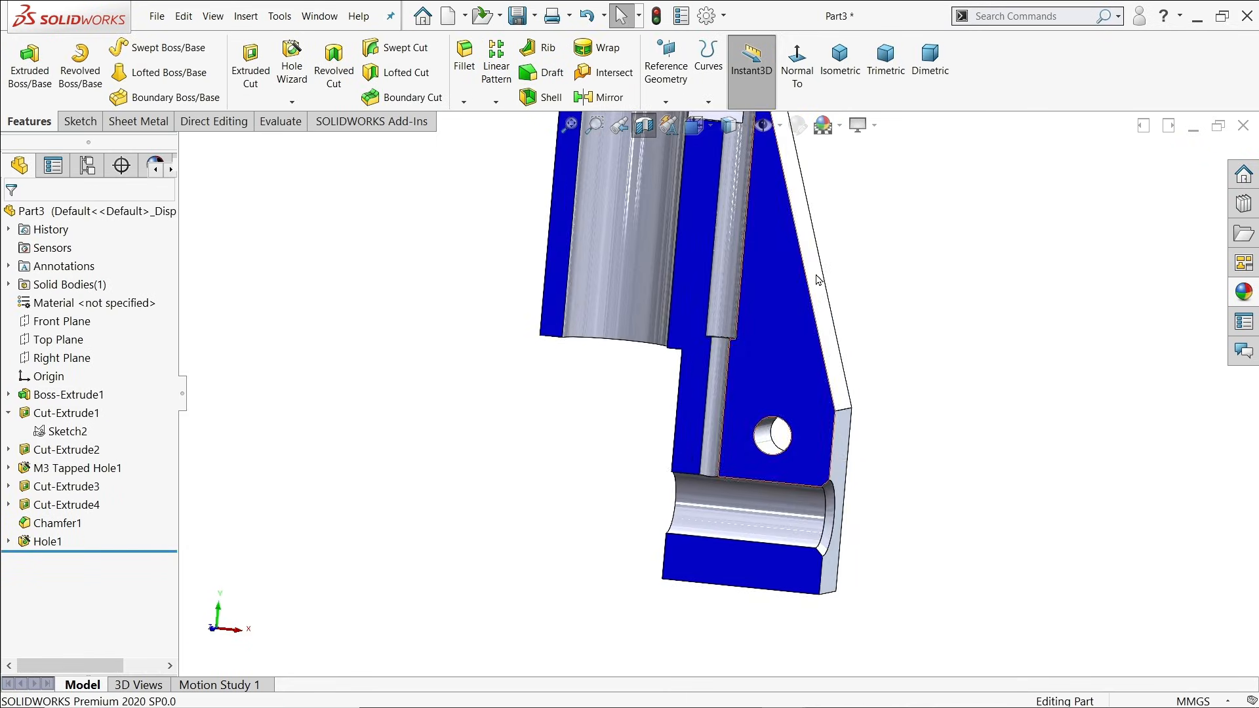
scroll(817, 280, up, 4)
scroll(772, 225, down, 4)
middle_drag(615, 410, 651, 307)
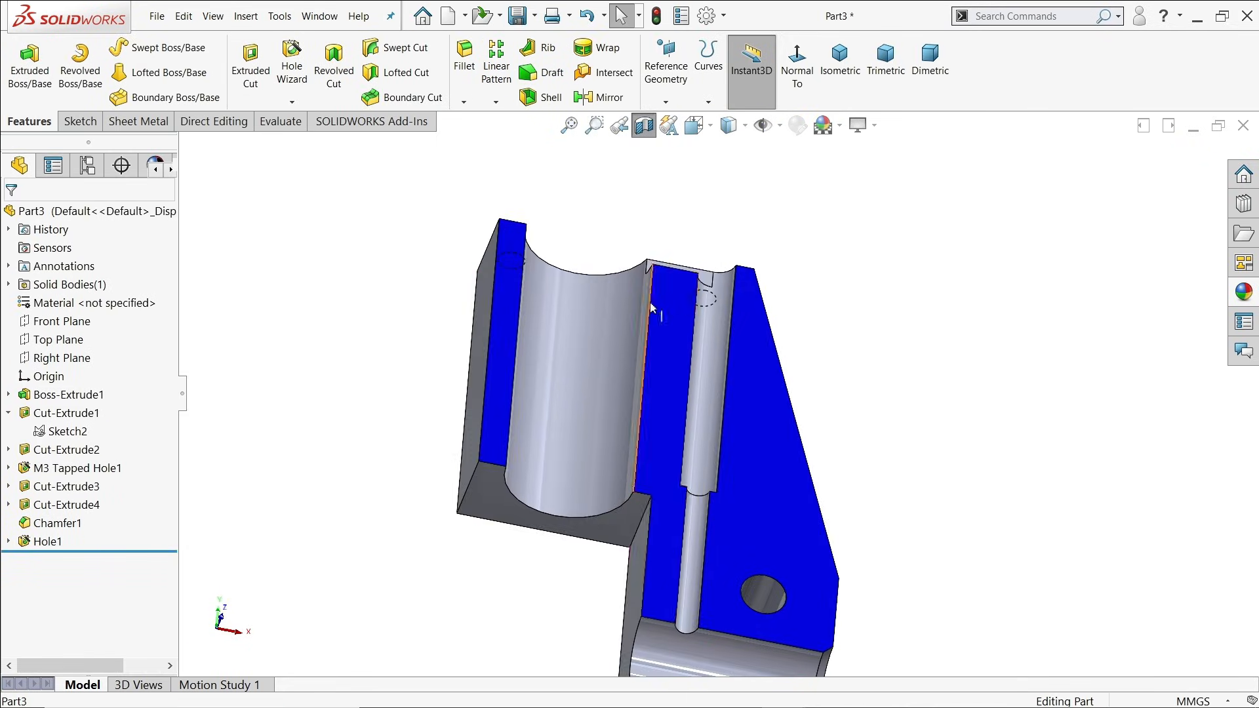
scroll(653, 314, up, 3)
scroll(726, 509, down, 4)
middle_drag(716, 423, 668, 600)
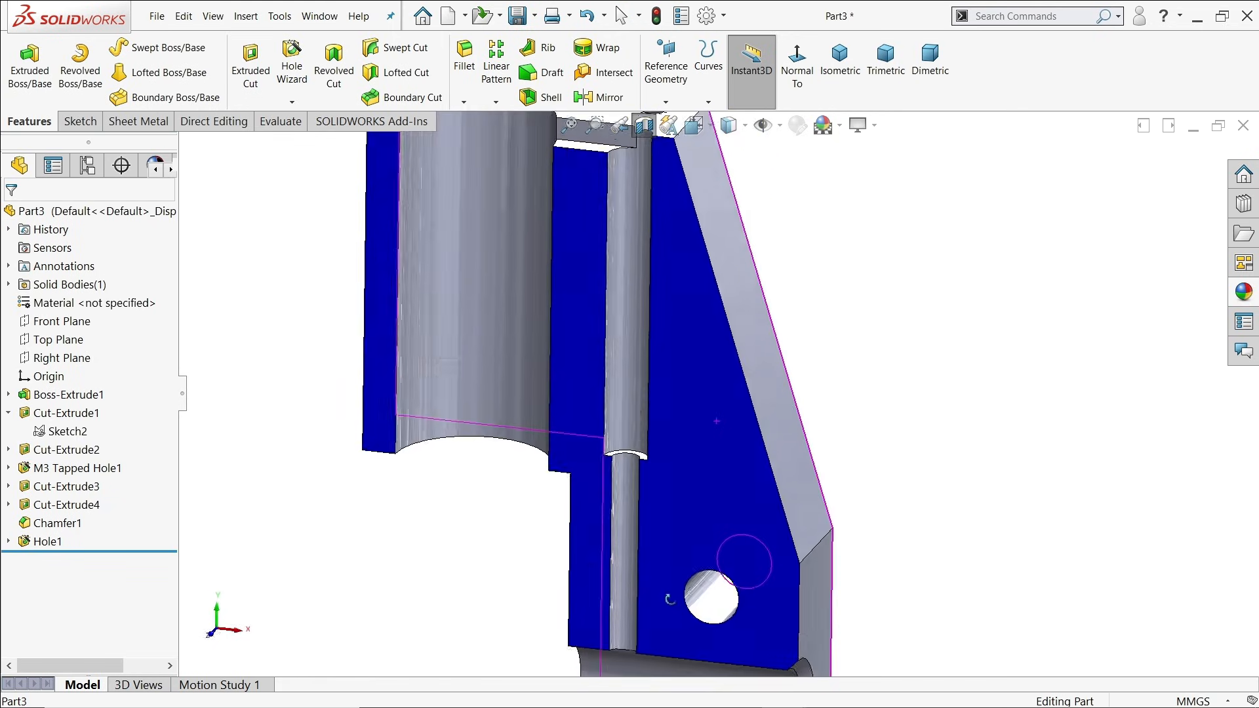
scroll(664, 398, up, 4)
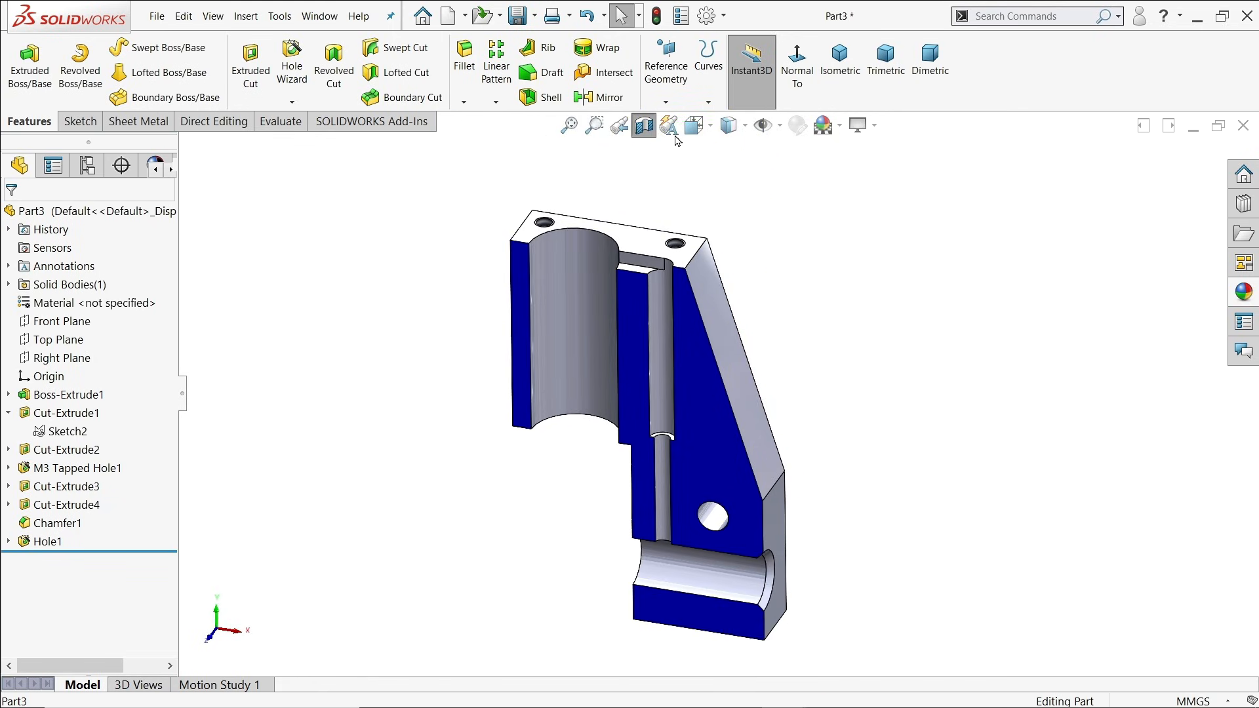
click(644, 125)
Step: Switch to the Air Motor Assembly drawing in Photos, examine the motor block's section and side views, and return to SOLIDWORKS
key(alt+Tab)
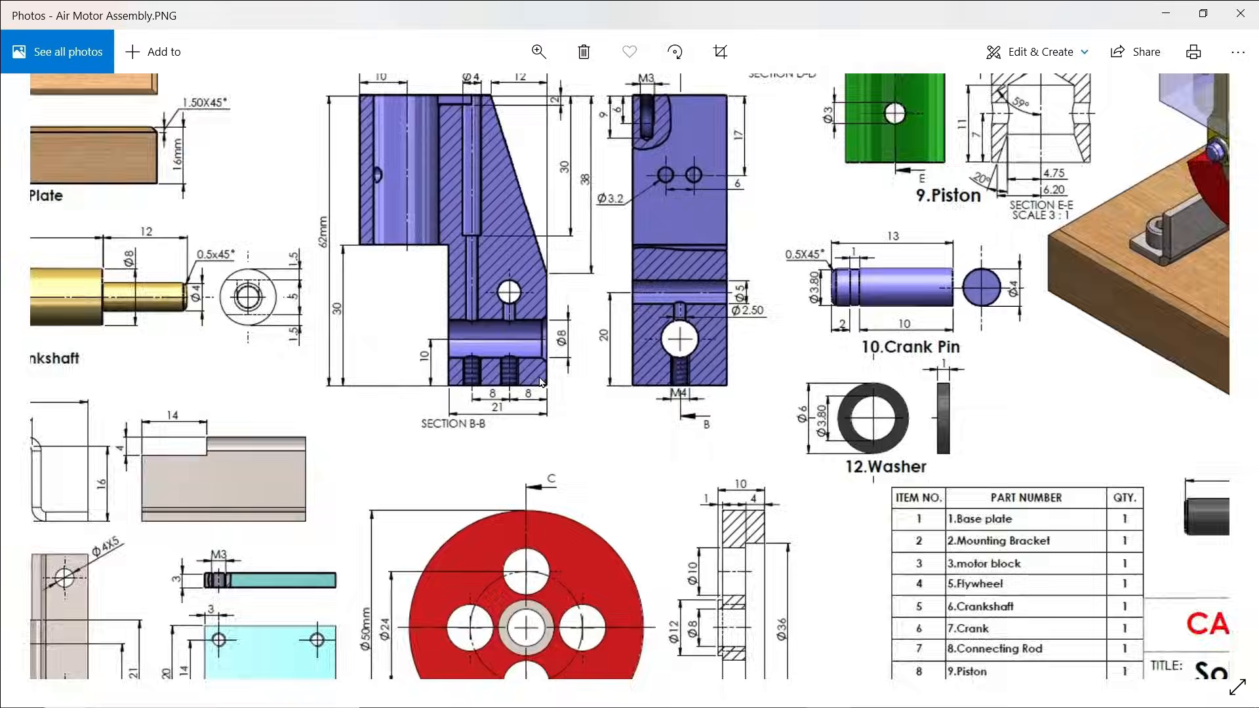
ctrl+scroll(542, 381, up, 2)
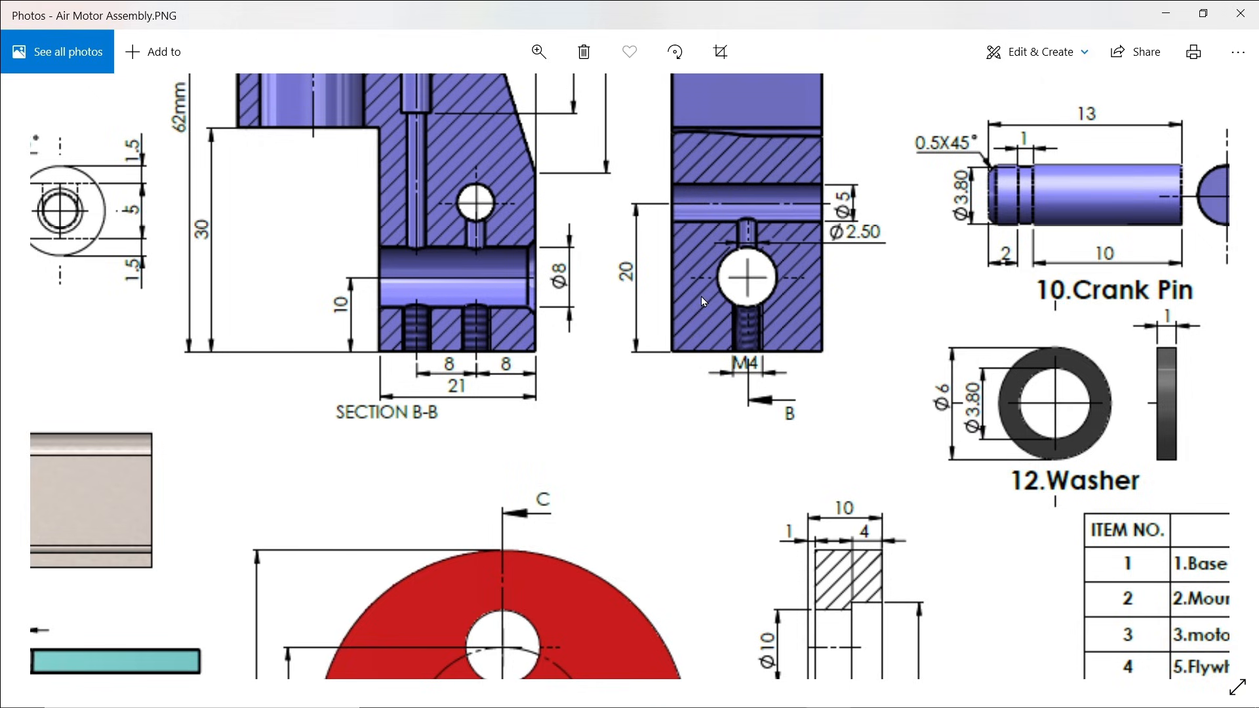
mouse_move(701, 296)
mouse_down()
mouse_move(717, 451)
mouse_move(761, 562)
mouse_up()
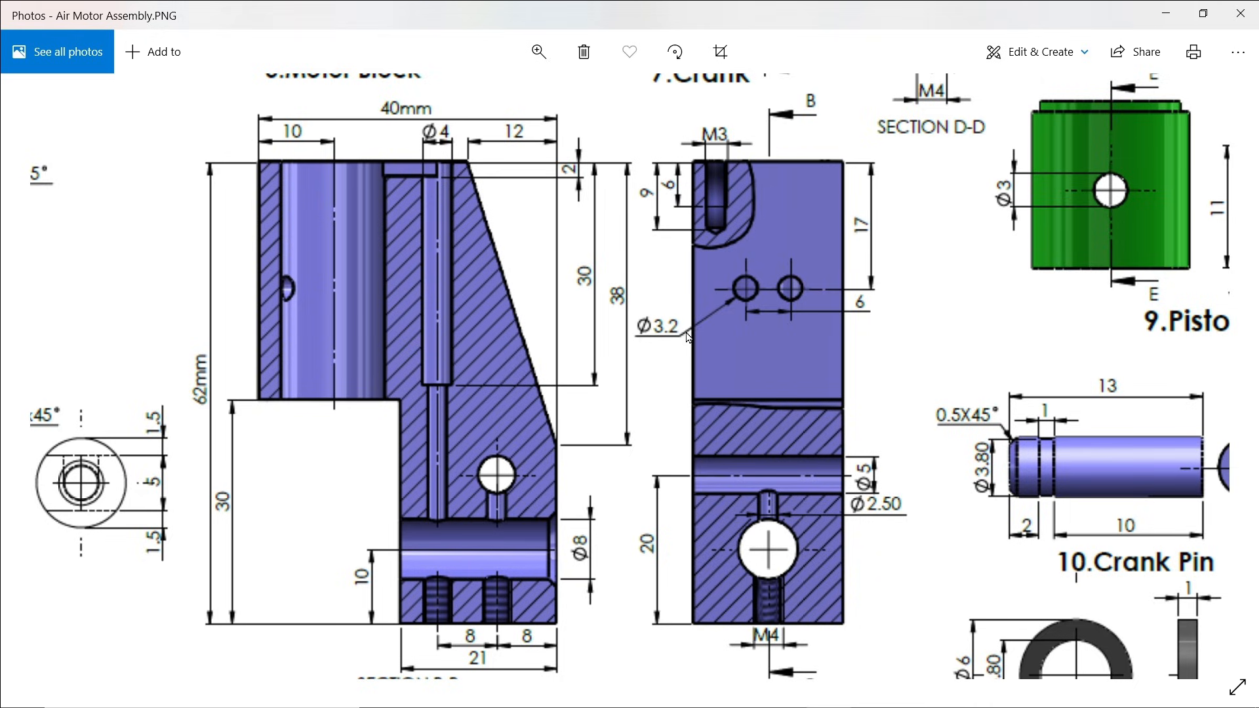
click(1167, 17)
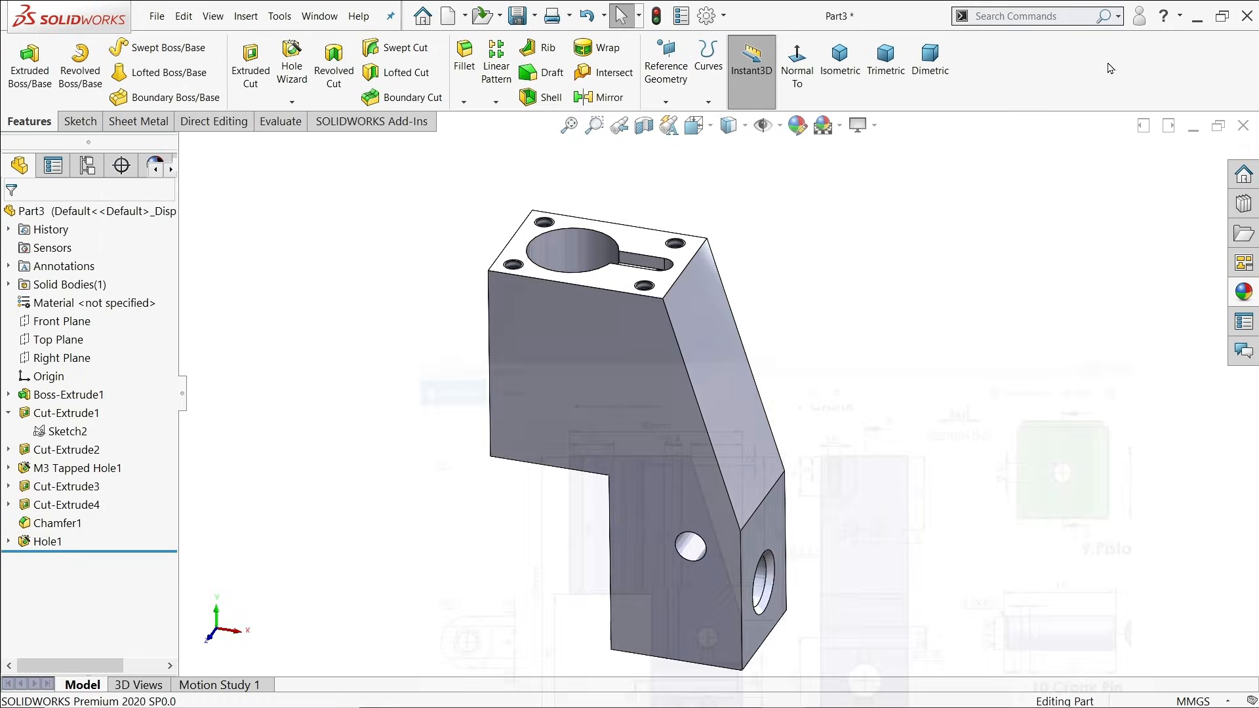
Step: Start a sketch on the block's upper end face beside the bore and draw a vertical centerline from the top edge's midpoint to the origin
middle_drag(769, 377, 757, 524)
click(757, 524)
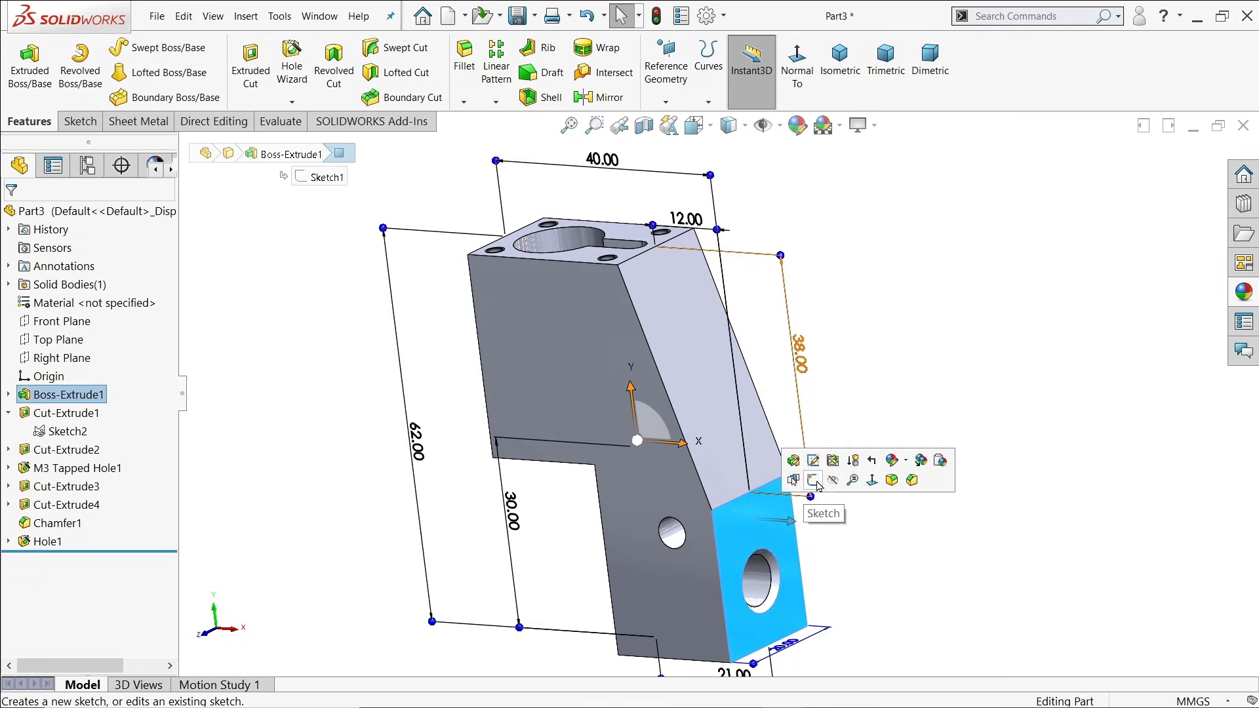
click(814, 482)
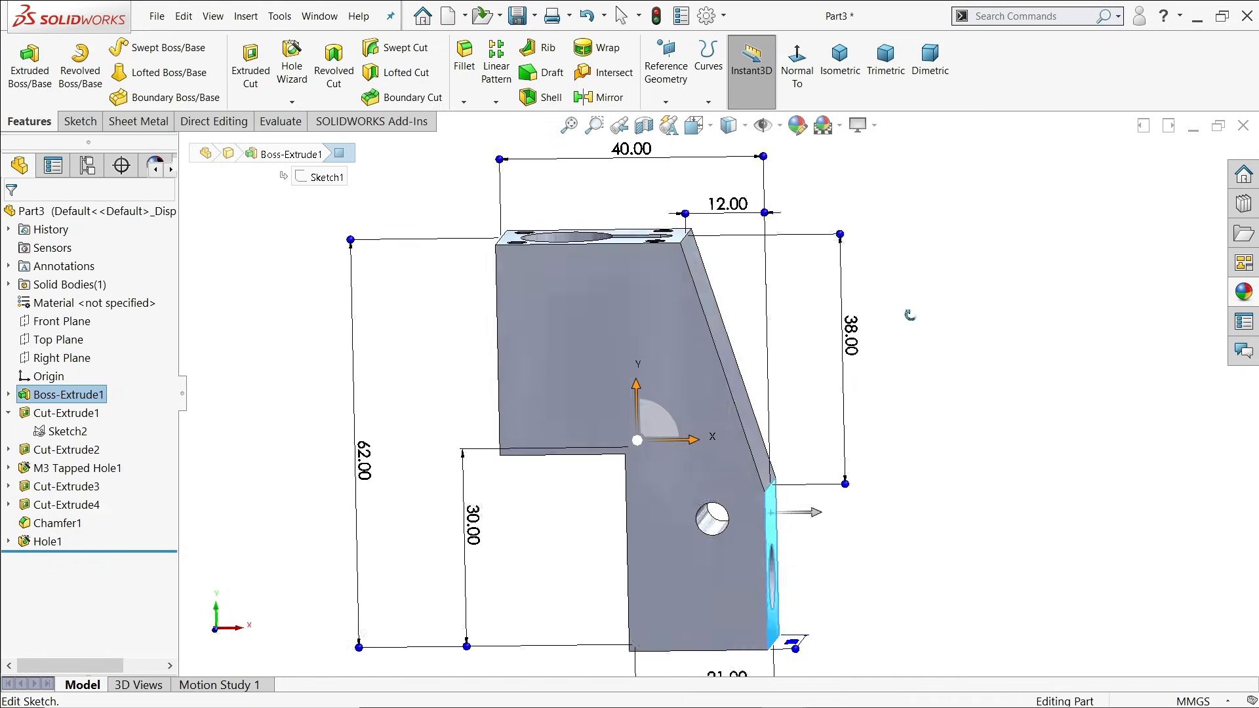
click(556, 378)
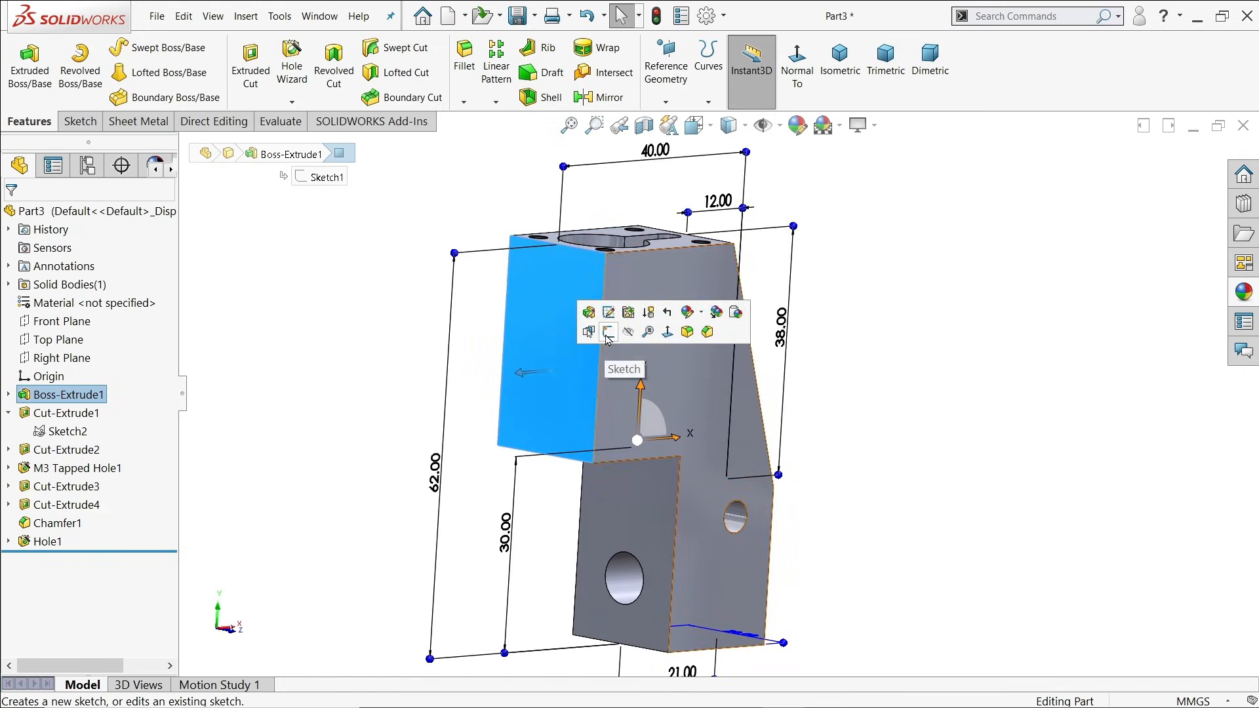
click(637, 329)
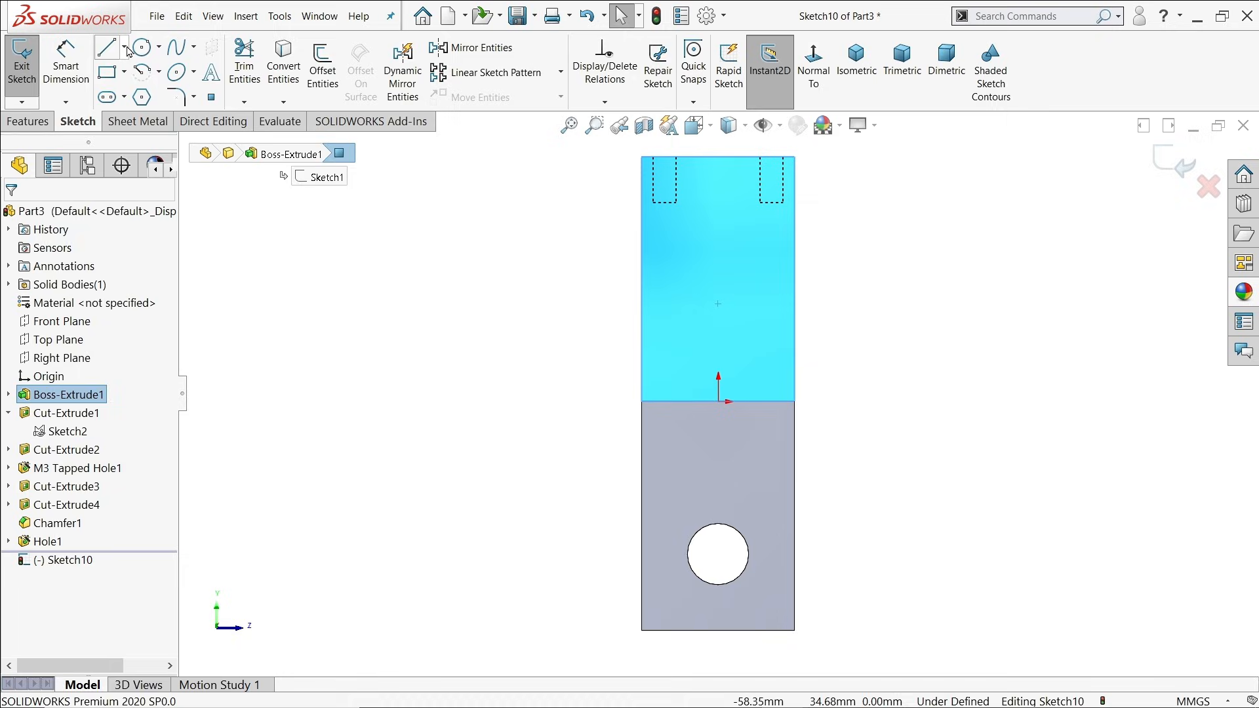
click(125, 47)
click(140, 88)
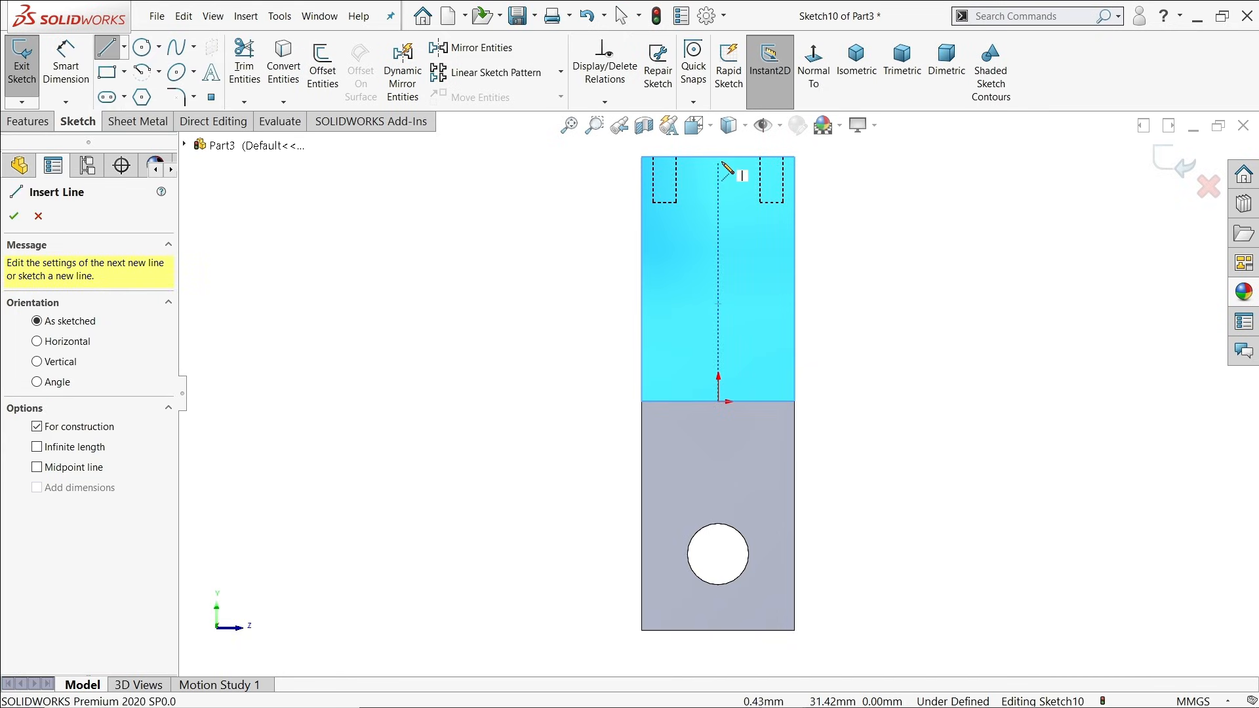
click(717, 158)
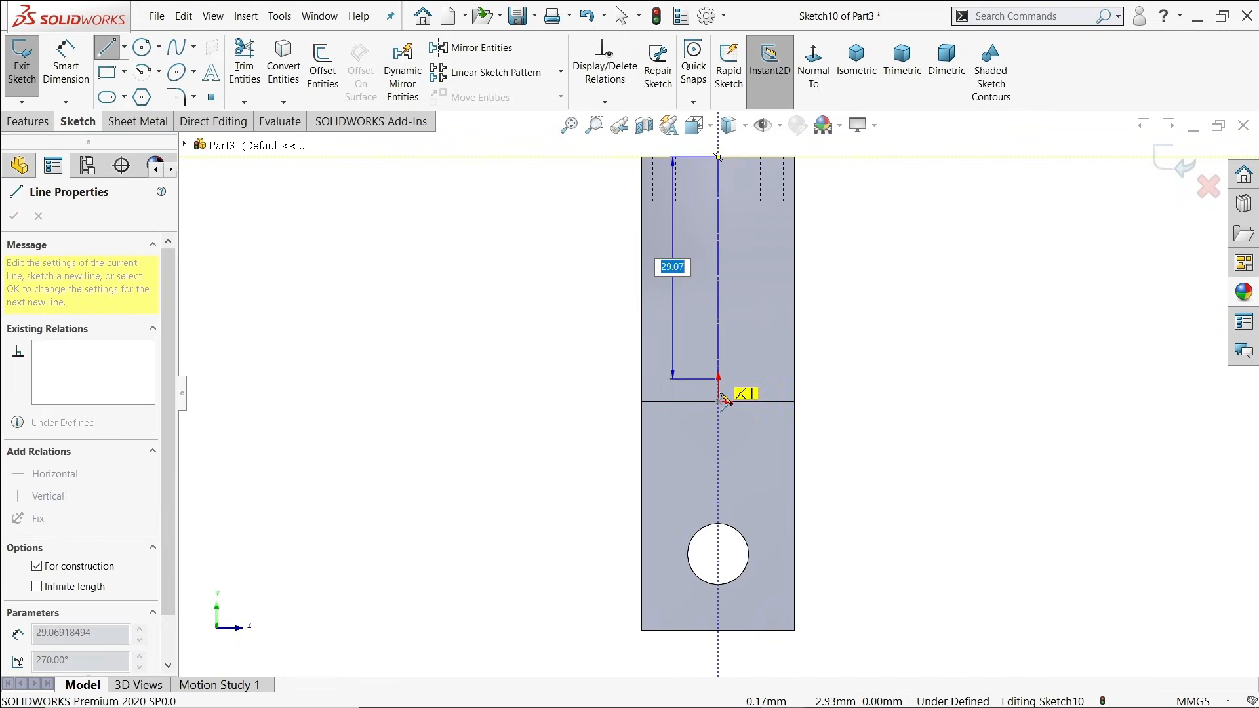
click(718, 400)
right_click(753, 323)
click(801, 334)
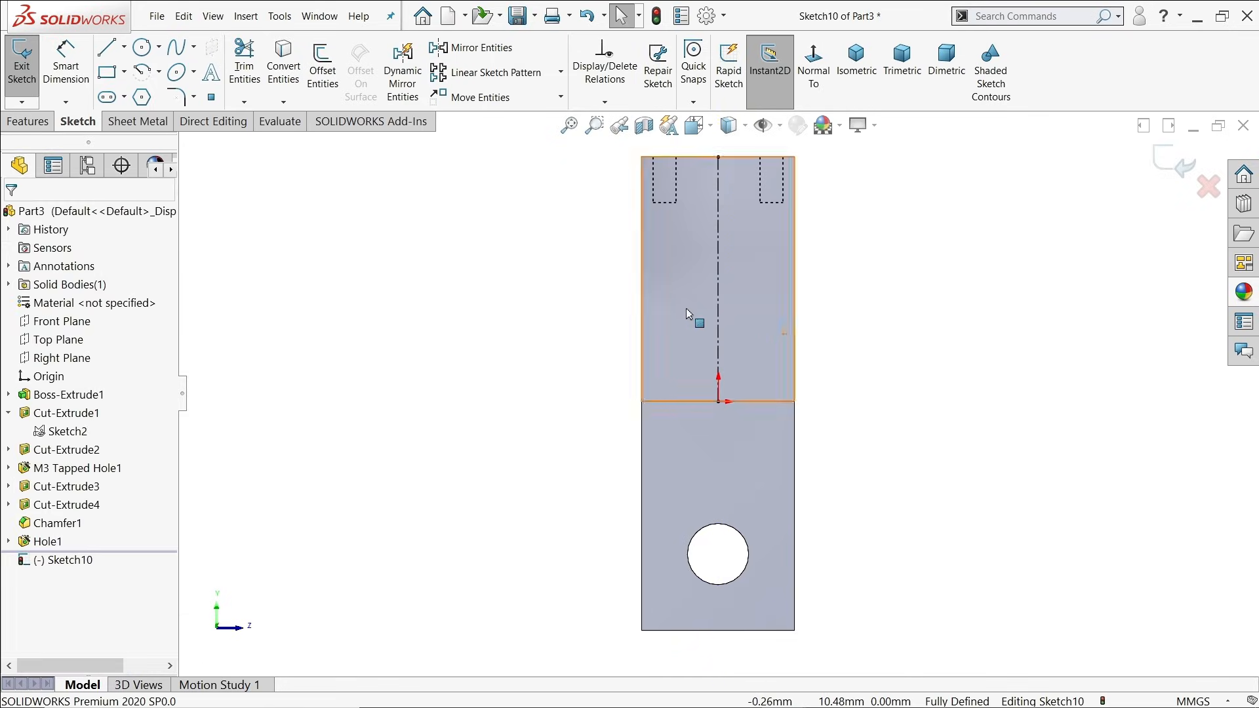
Step: Draw a 3.2 mm diameter circle beside the centerline and mirror it about the centerline
click(141, 47)
scroll(653, 270, down, 1)
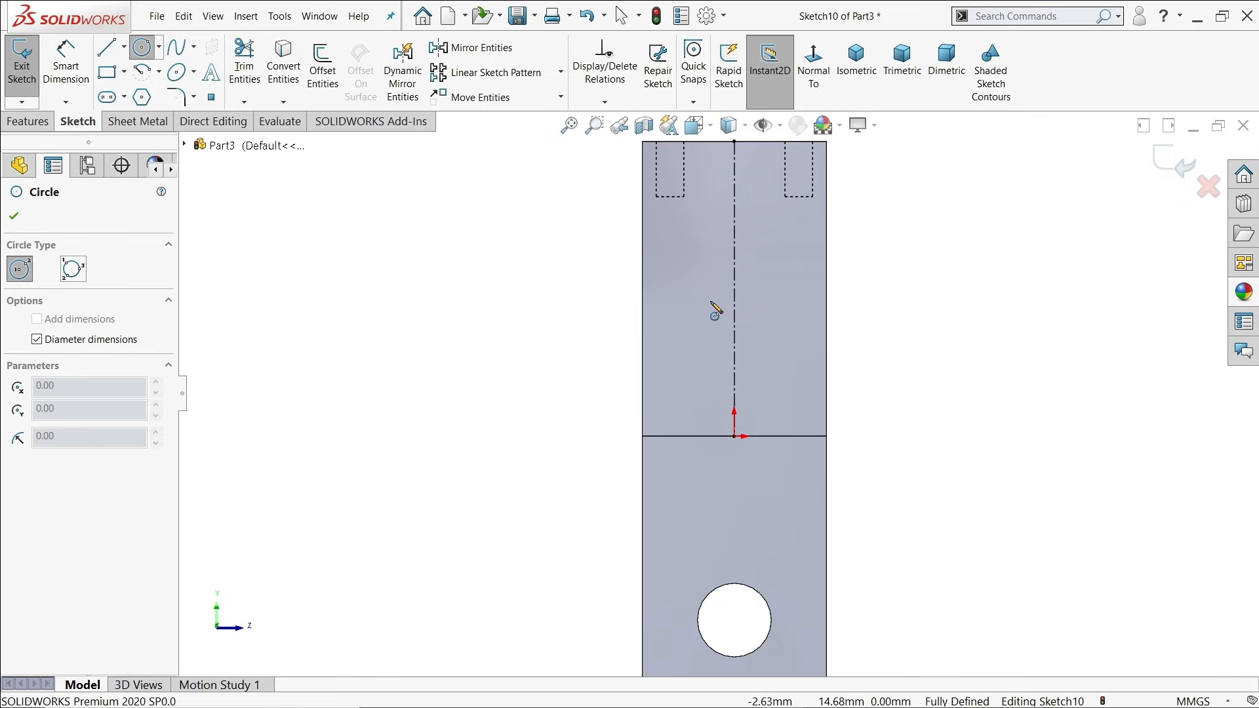
drag(692, 298, 708, 326)
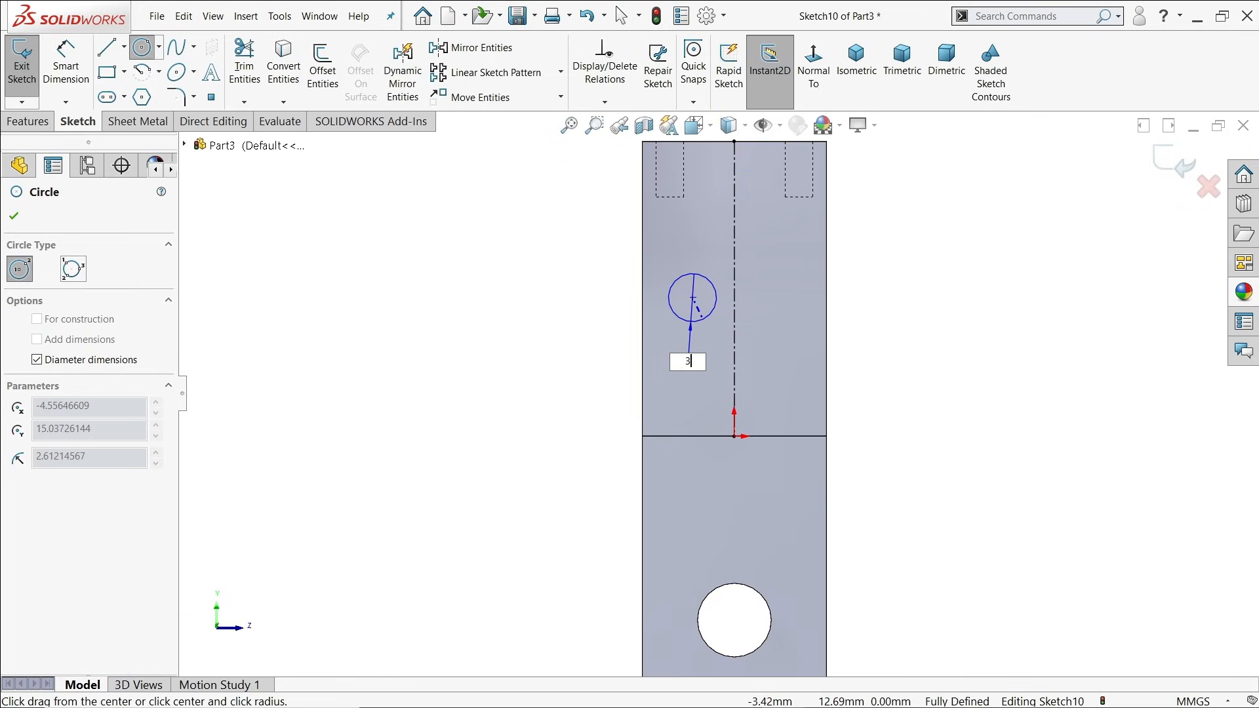
text(3.2)
key(Return)
scroll(663, 273, down, 1)
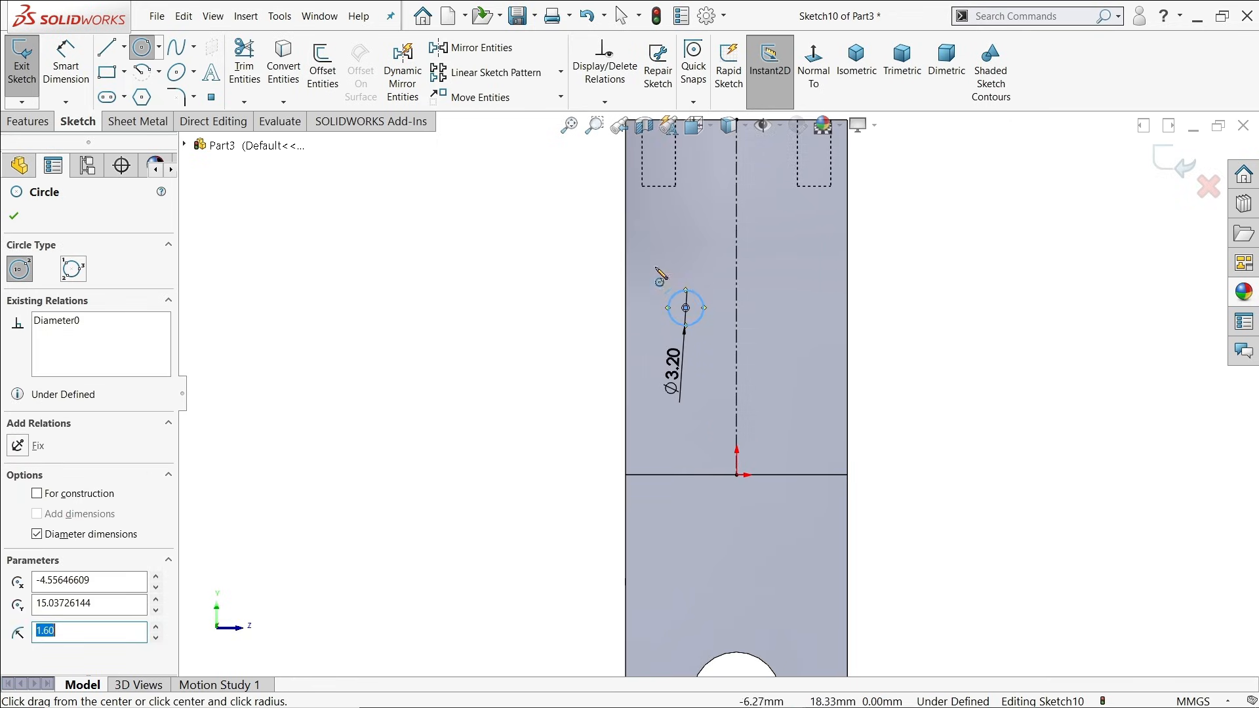
key(Escape)
drag(745, 260, 640, 360)
click(686, 303)
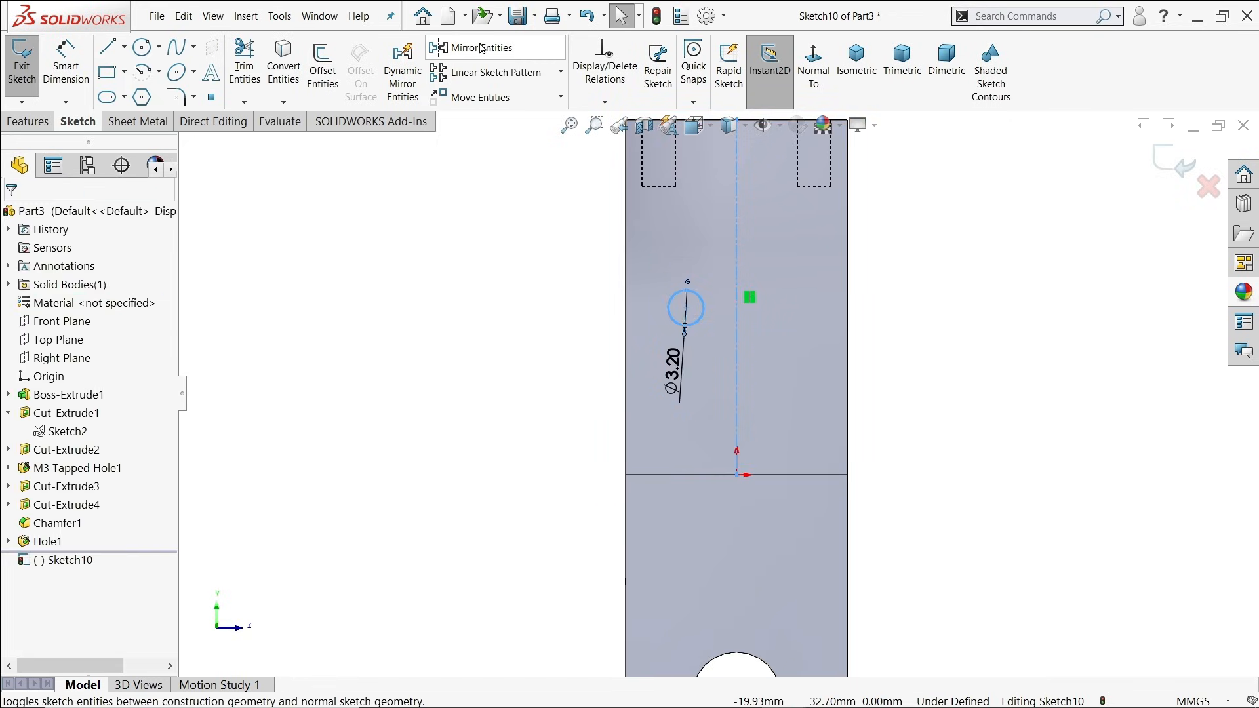
Step: Dimension the distance between the two circles' centres as 6 mm
click(53, 63)
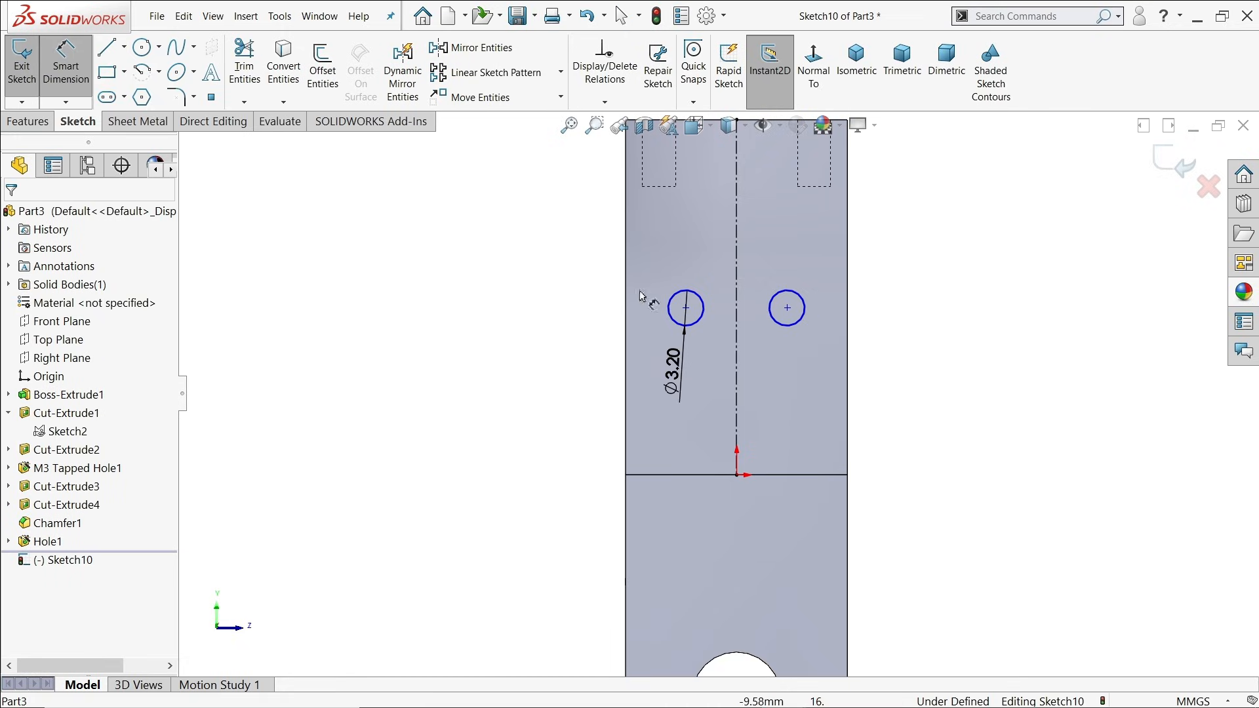
click(703, 325)
click(788, 328)
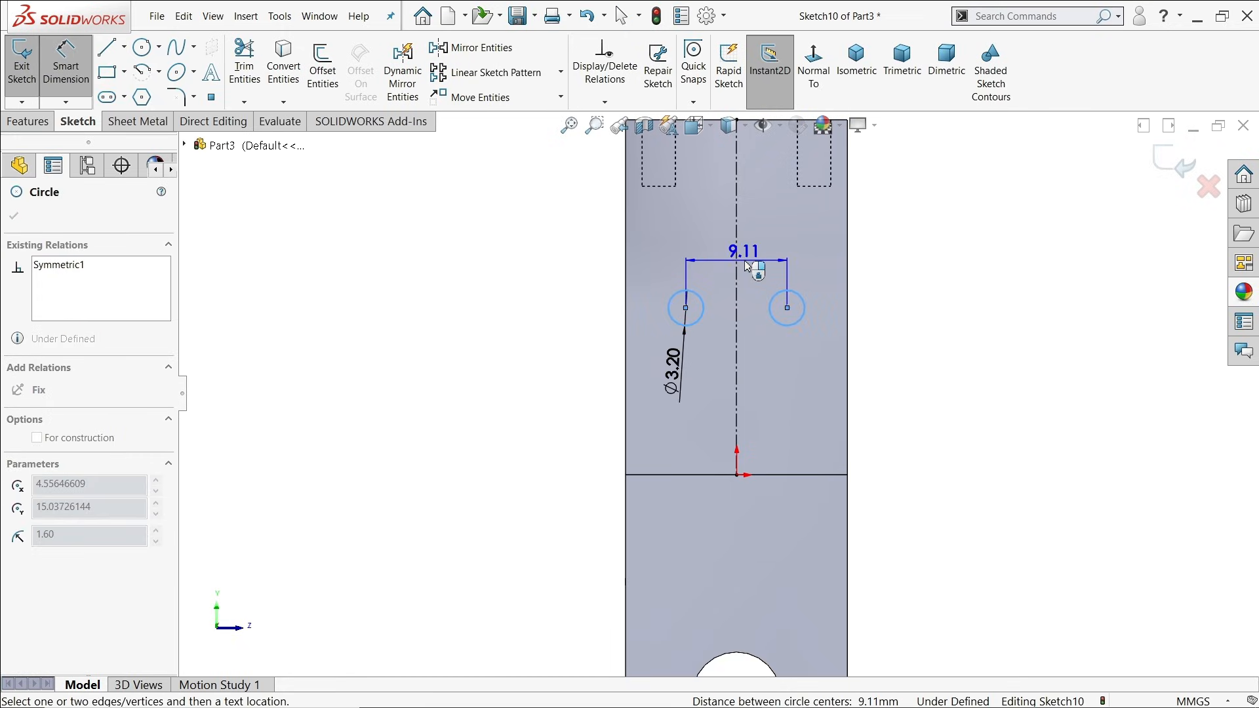
click(750, 265)
text(6)
key(Return)
Step: Dimension the circle centres 17 mm below the face's top edge
scroll(754, 257, down, 1)
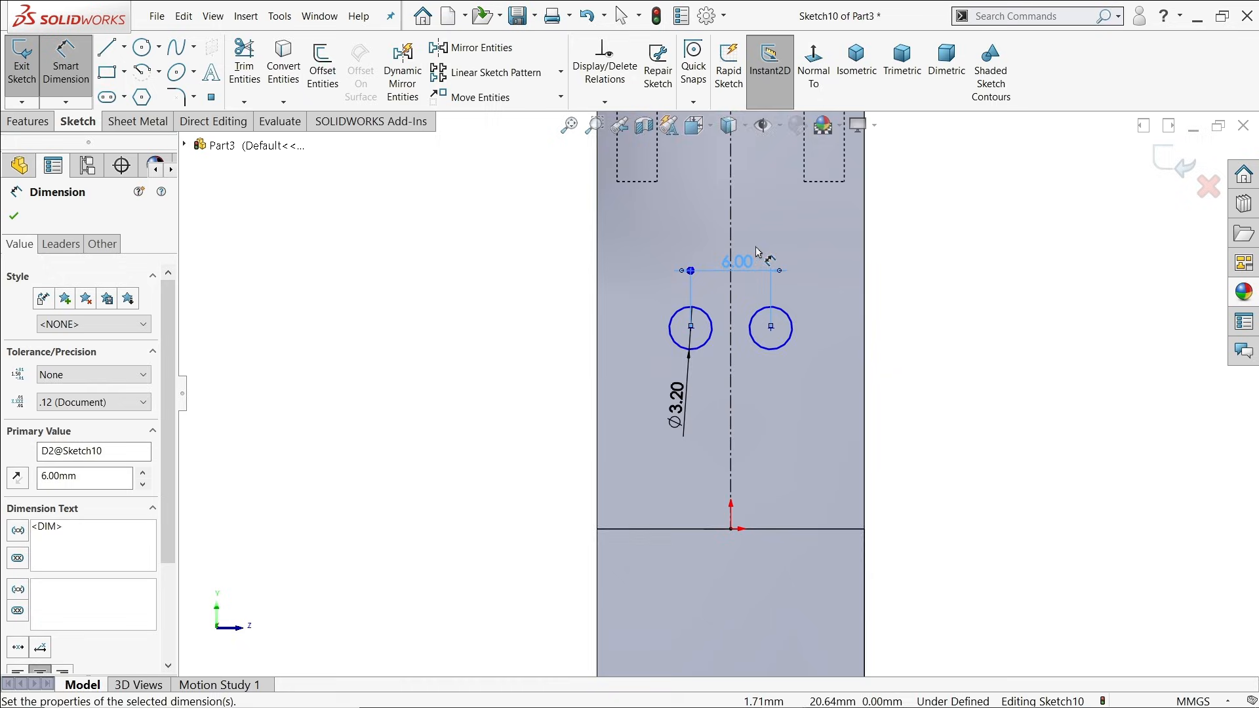
scroll(757, 251, up, 3)
scroll(754, 245, down, 4)
click(729, 181)
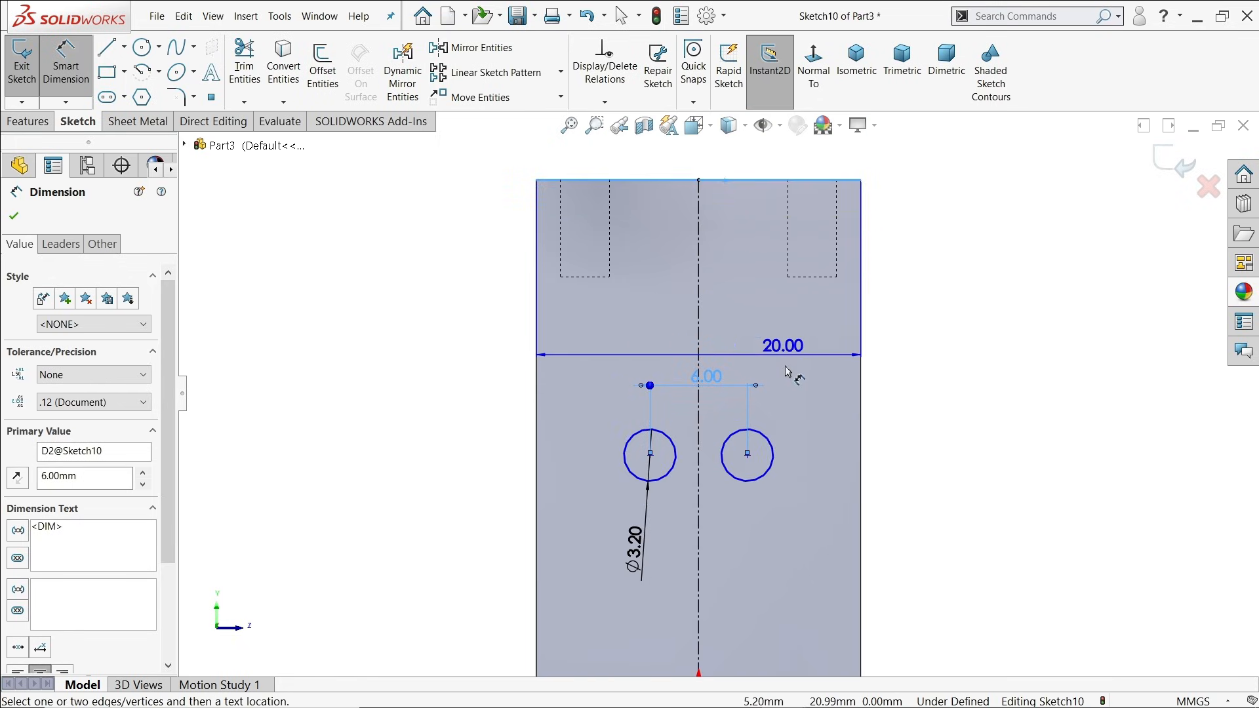
click(776, 466)
click(915, 349)
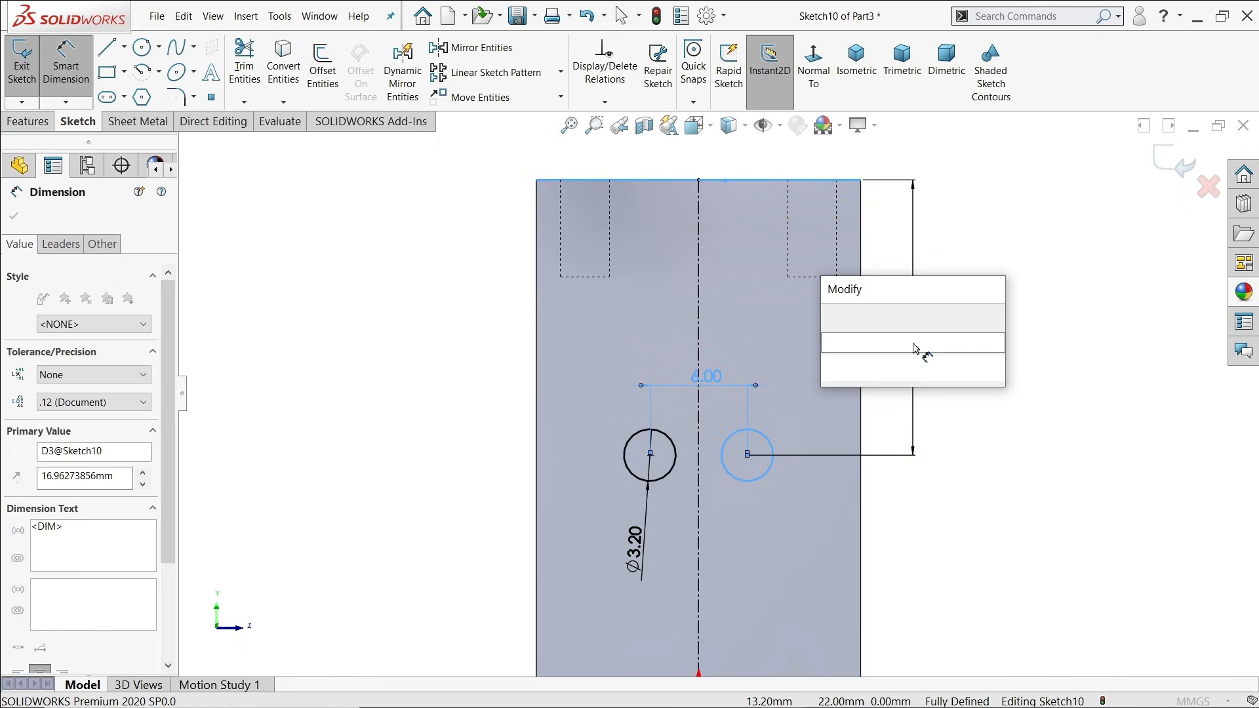
text(17)
key(Return)
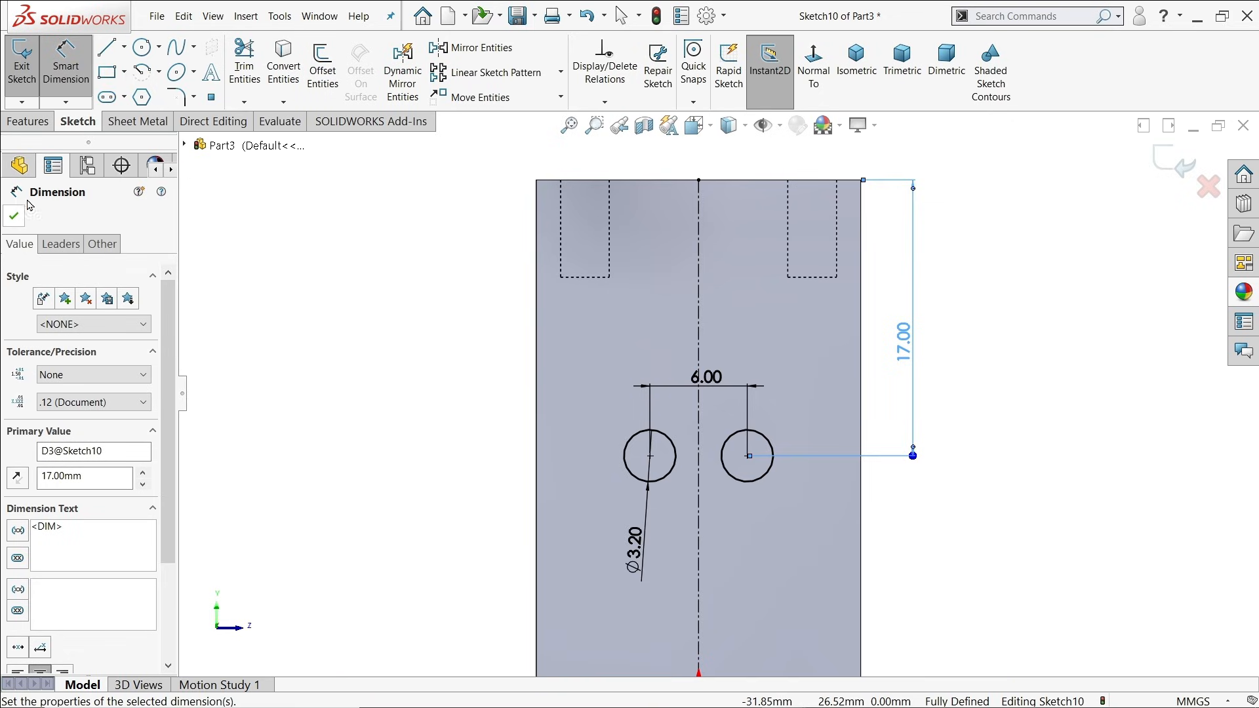
Step: Cut the two 3.2 mm circles into the block with an Extruded Cut using the Up To Next end condition
click(27, 121)
click(251, 65)
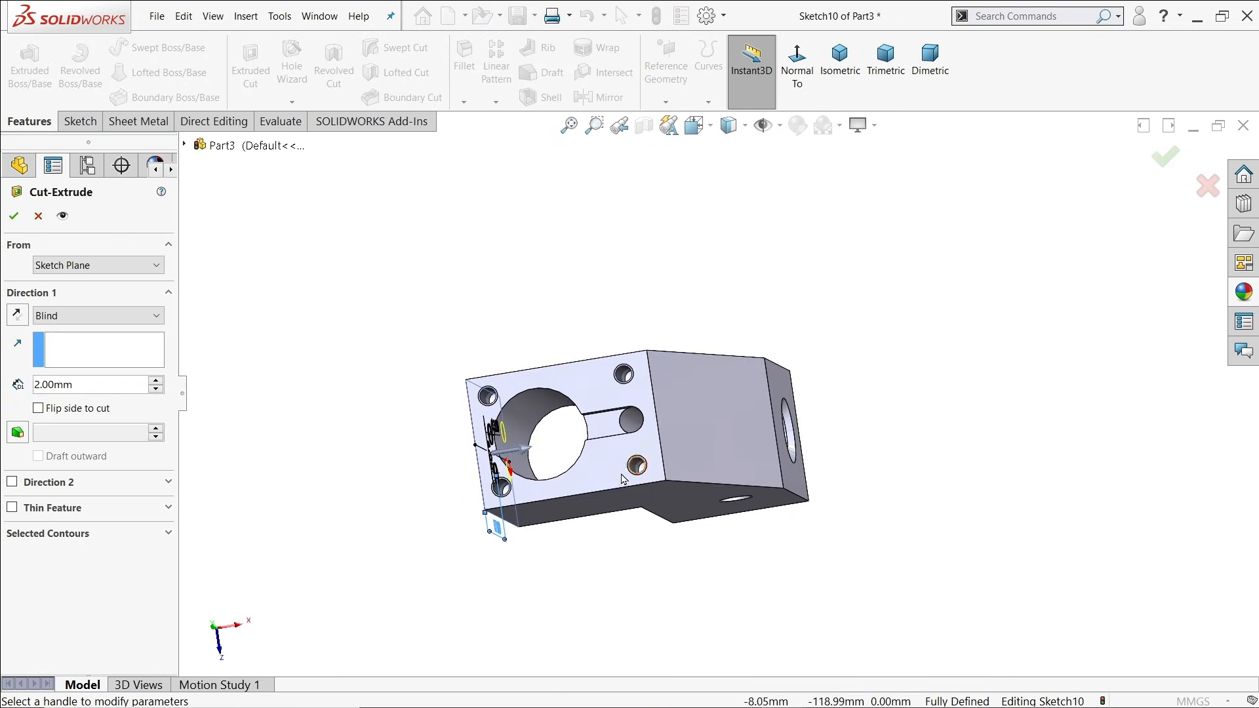
click(61, 316)
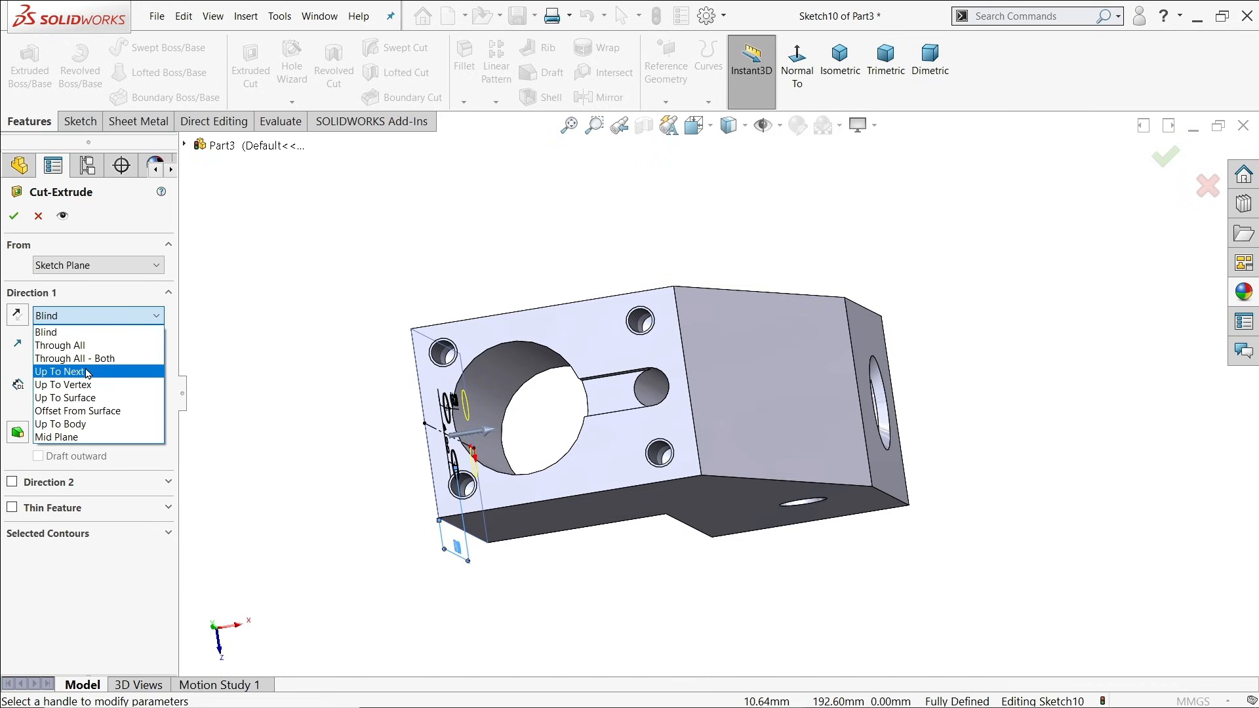
click(86, 371)
click(14, 215)
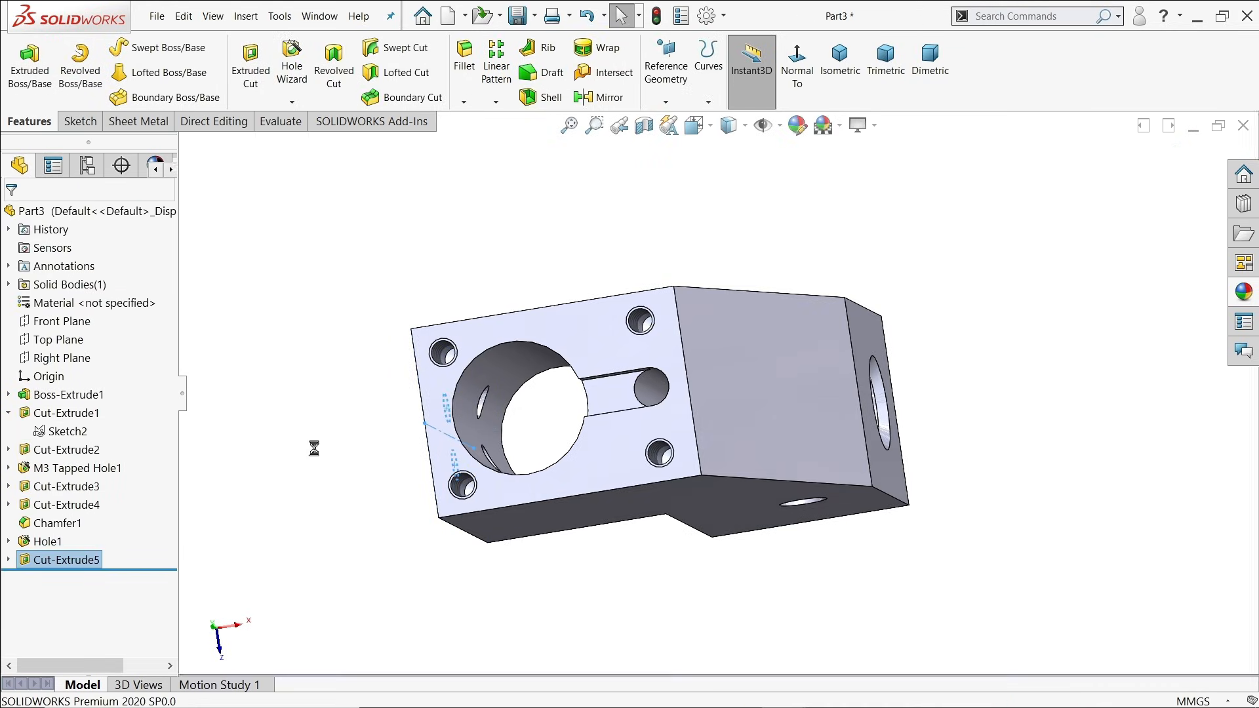
Step: Start a Hole Wizard hole on the block's bottom face as a DIN straight tap of type Tapped hole
middle_drag(369, 489, 387, 350)
scroll(590, 551, up, 5)
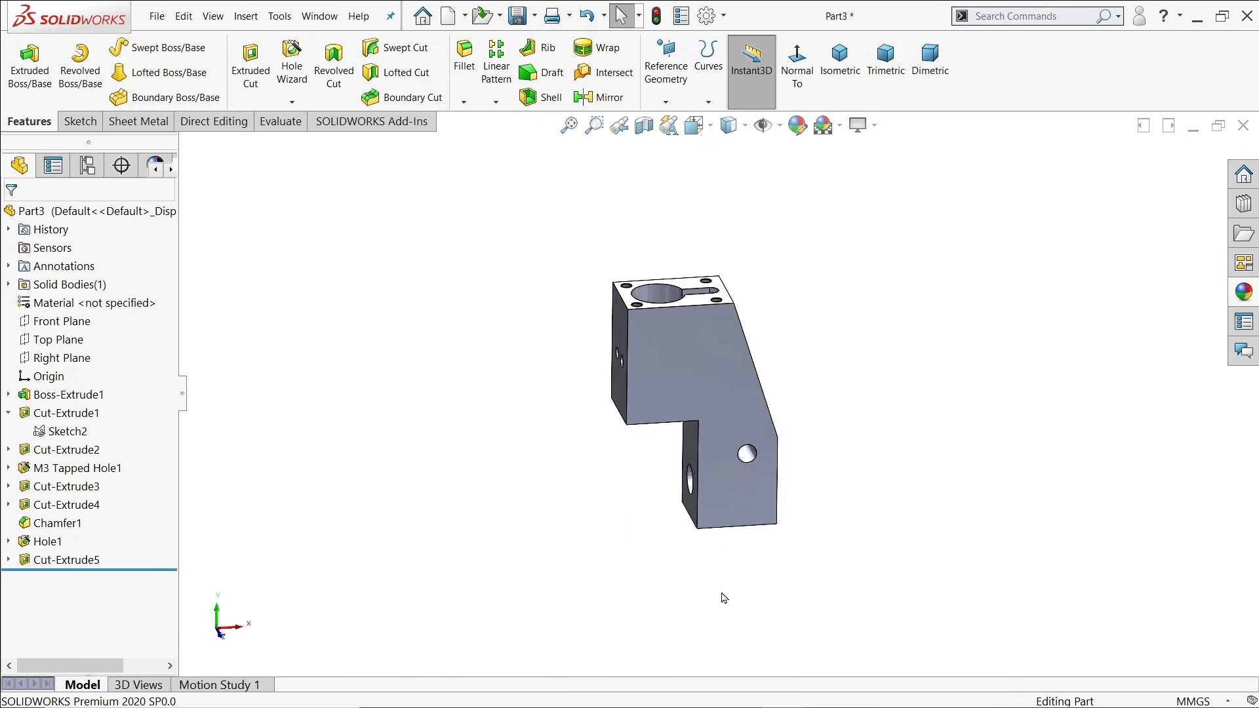
middle_drag(721, 596, 720, 316)
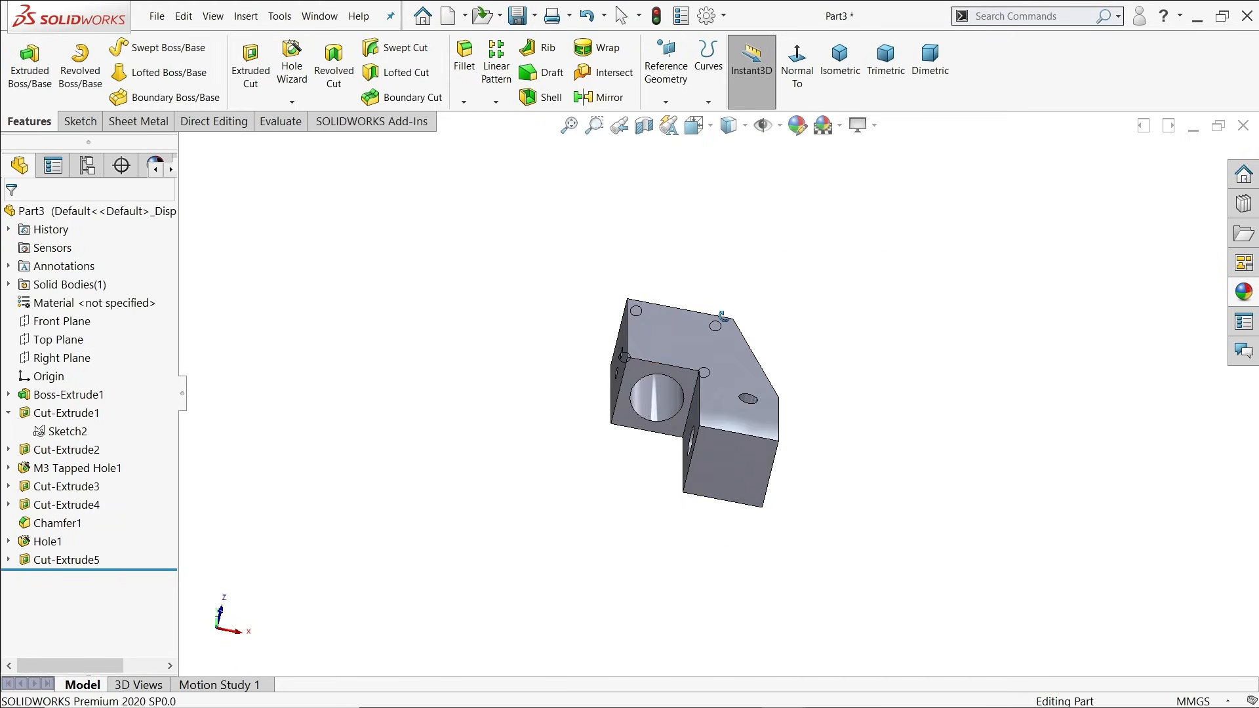
click(744, 481)
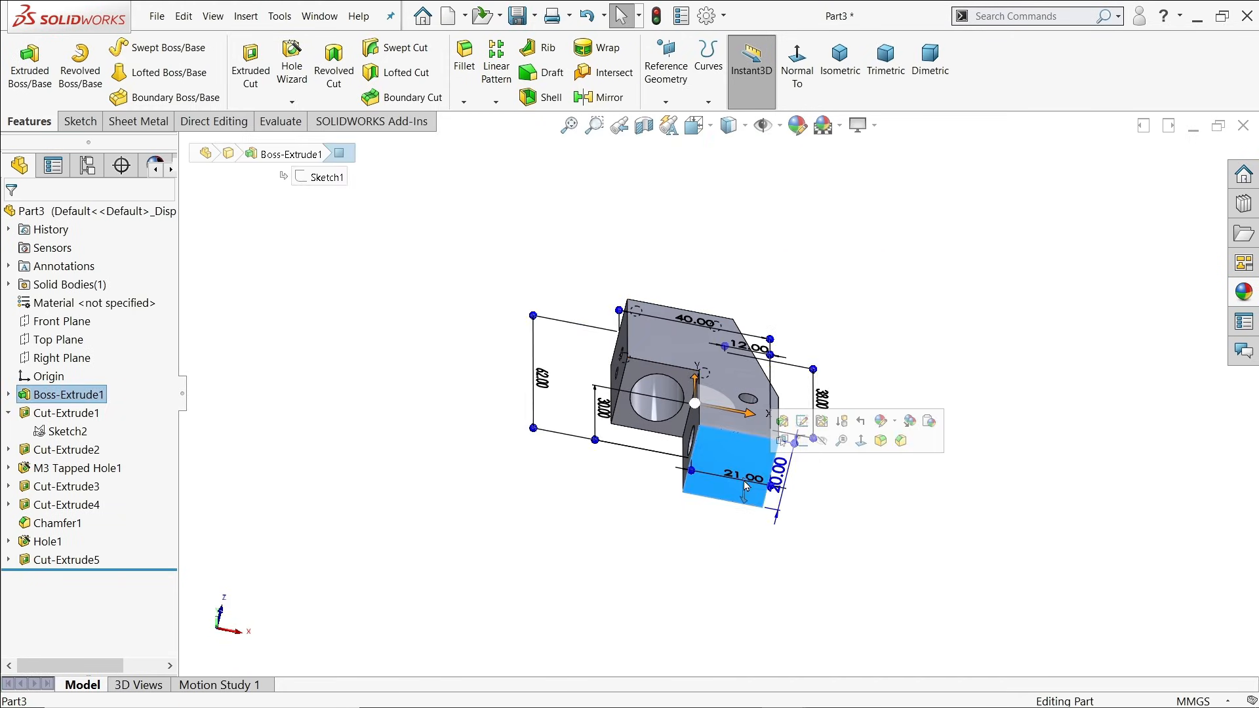
click(290, 73)
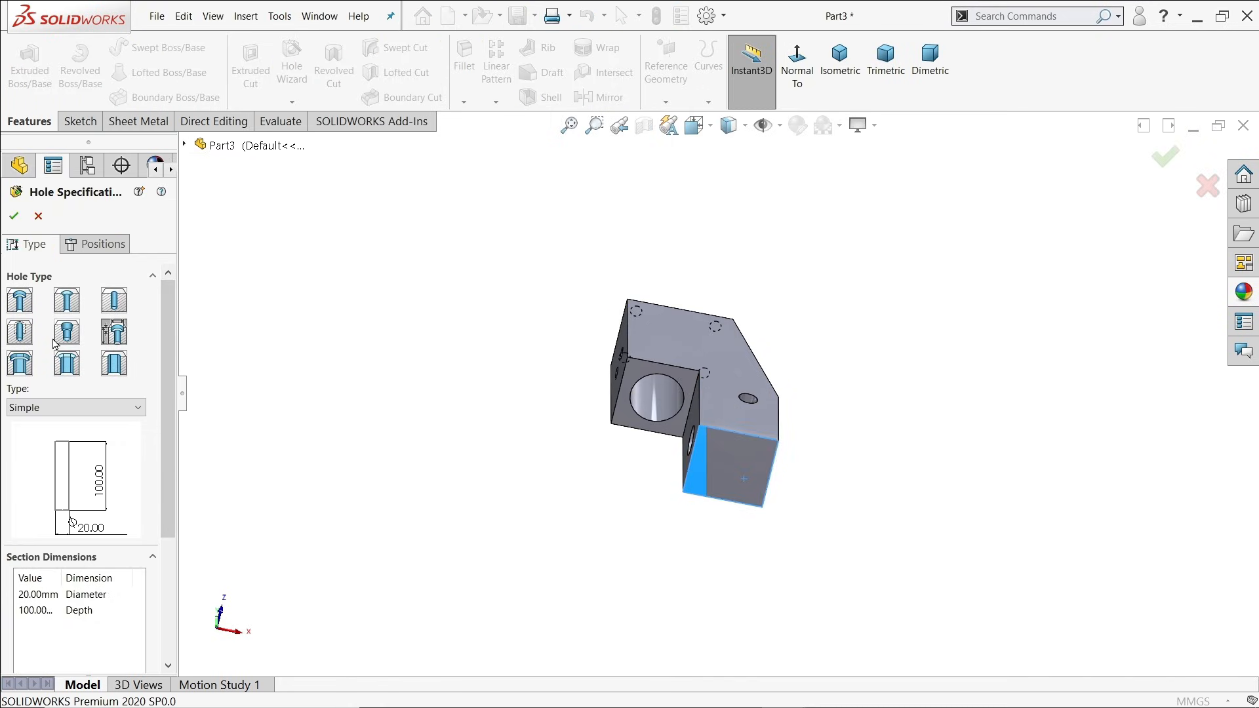
click(21, 333)
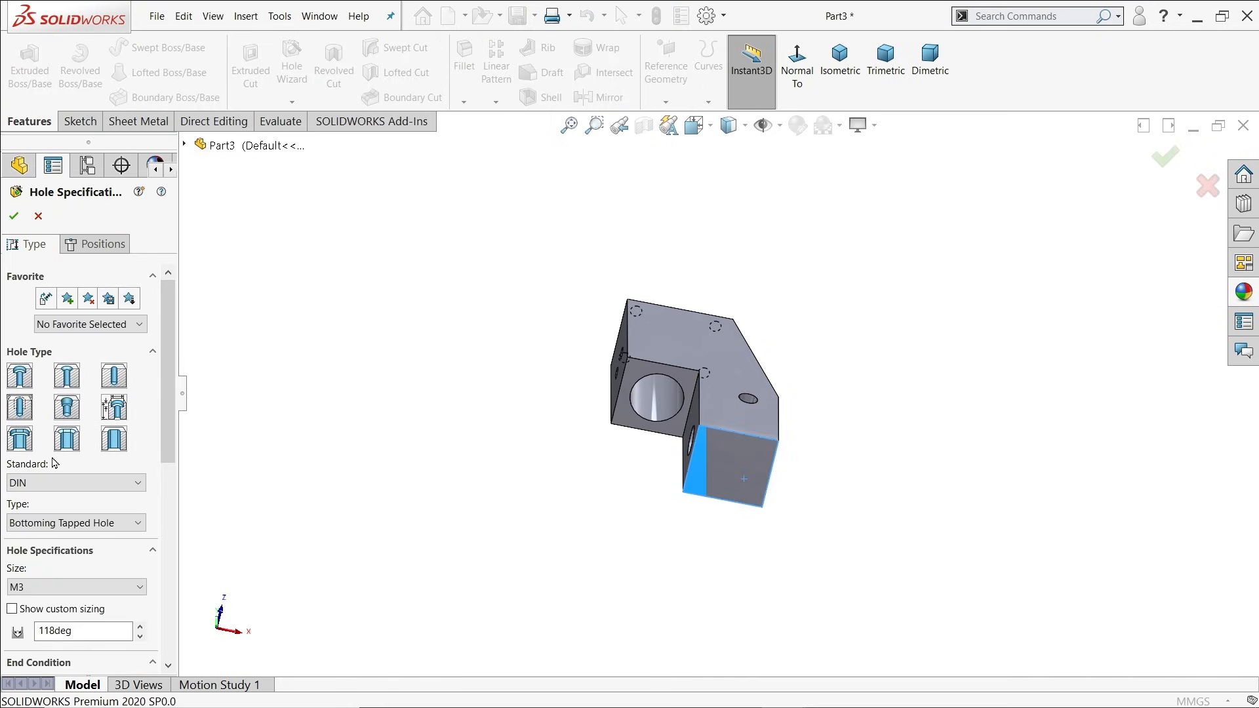
click(31, 522)
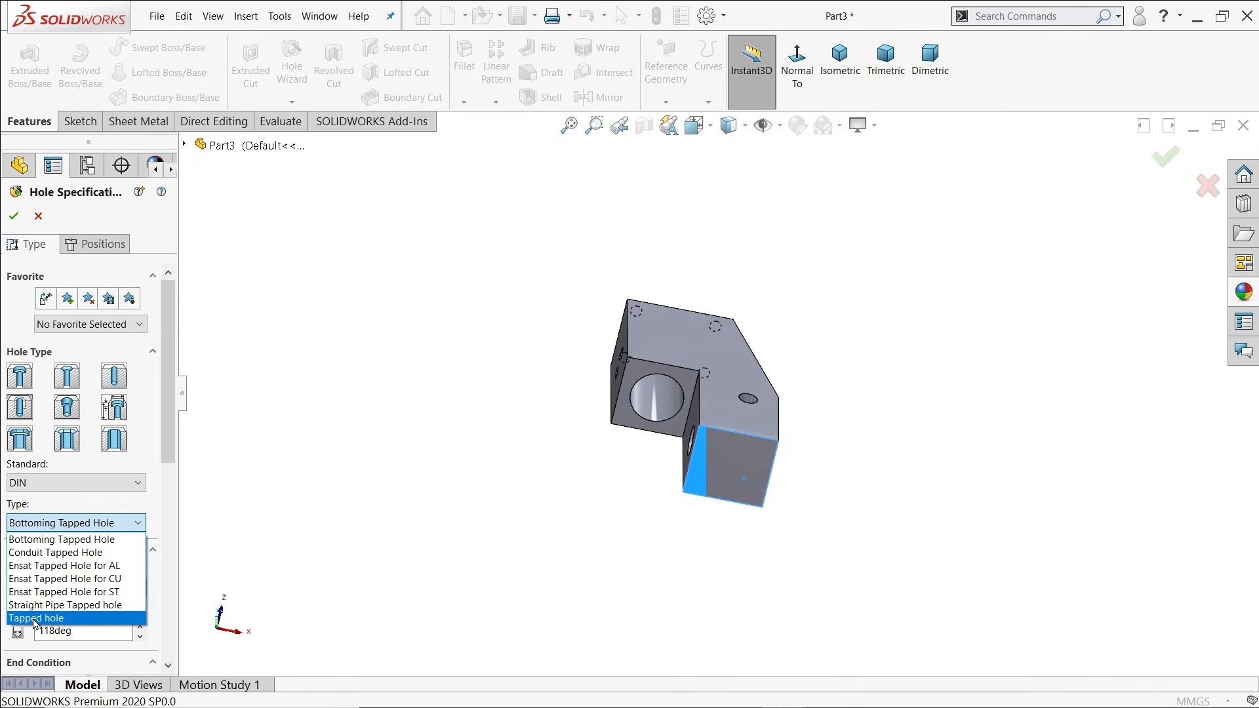
click(34, 619)
Step: Set the tapped hole size to M4 with an Up To Next end condition and no near side countersink
scroll(53, 406, down, 5)
click(51, 367)
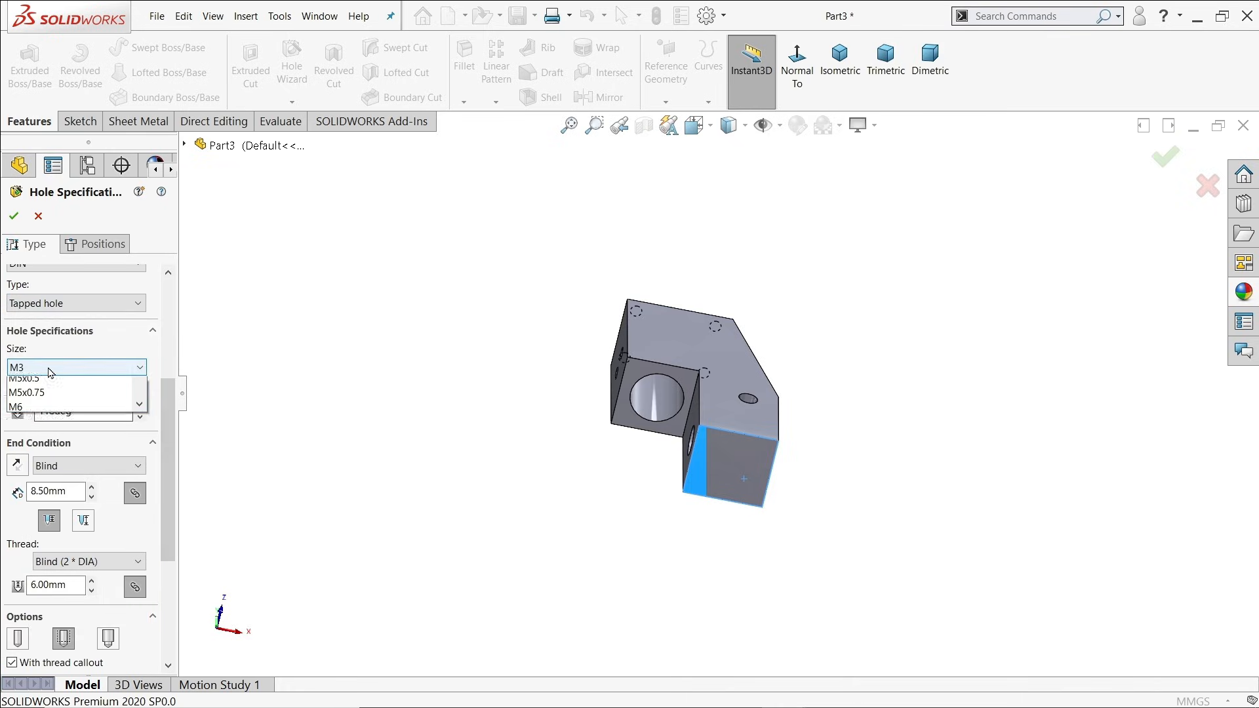
click(29, 468)
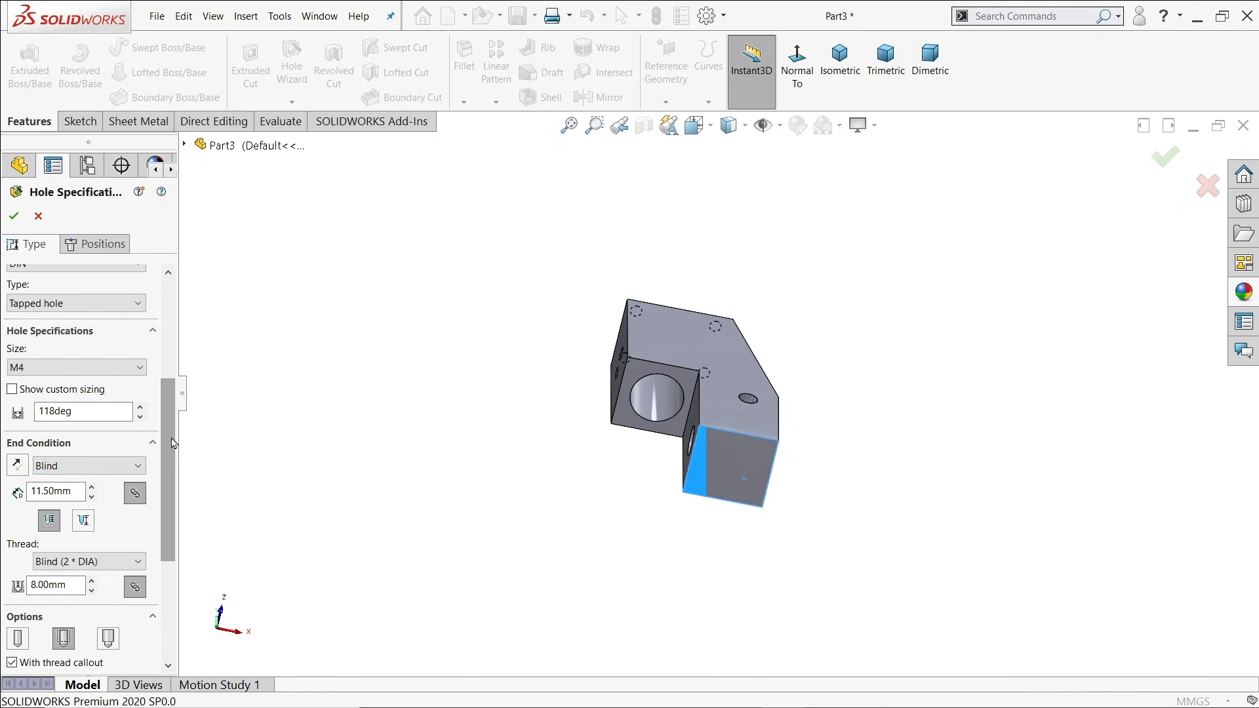
click(80, 466)
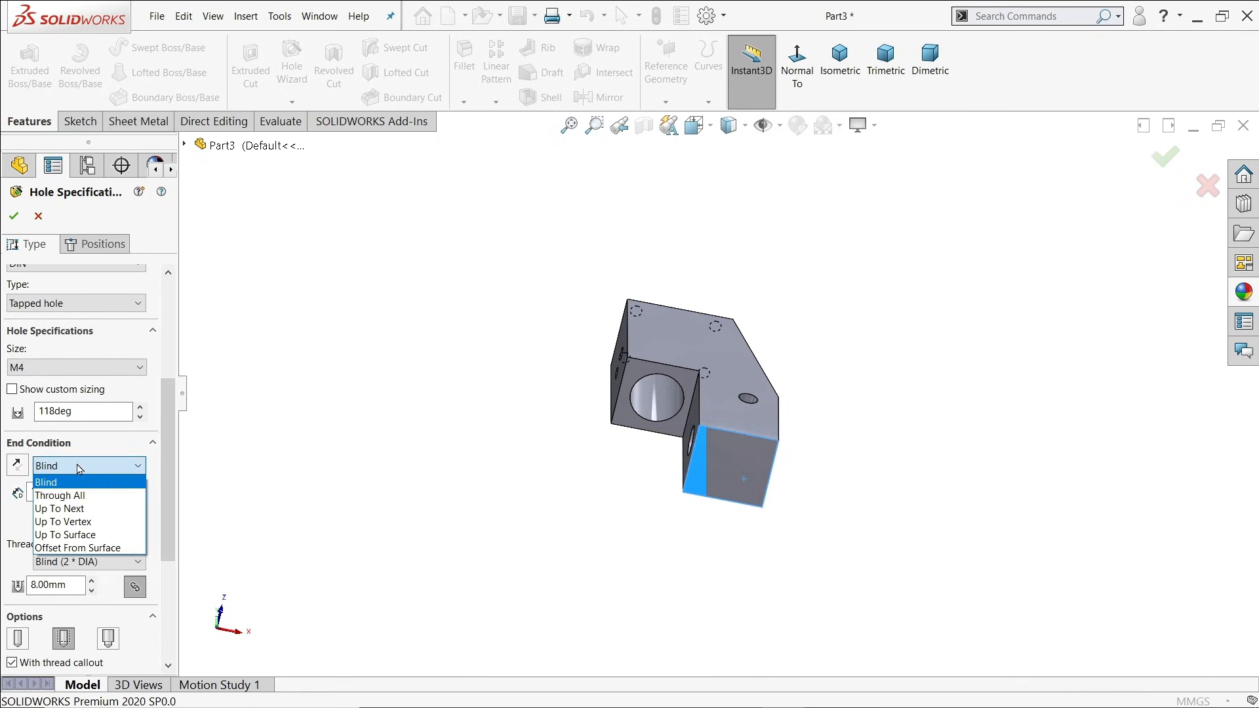
click(70, 510)
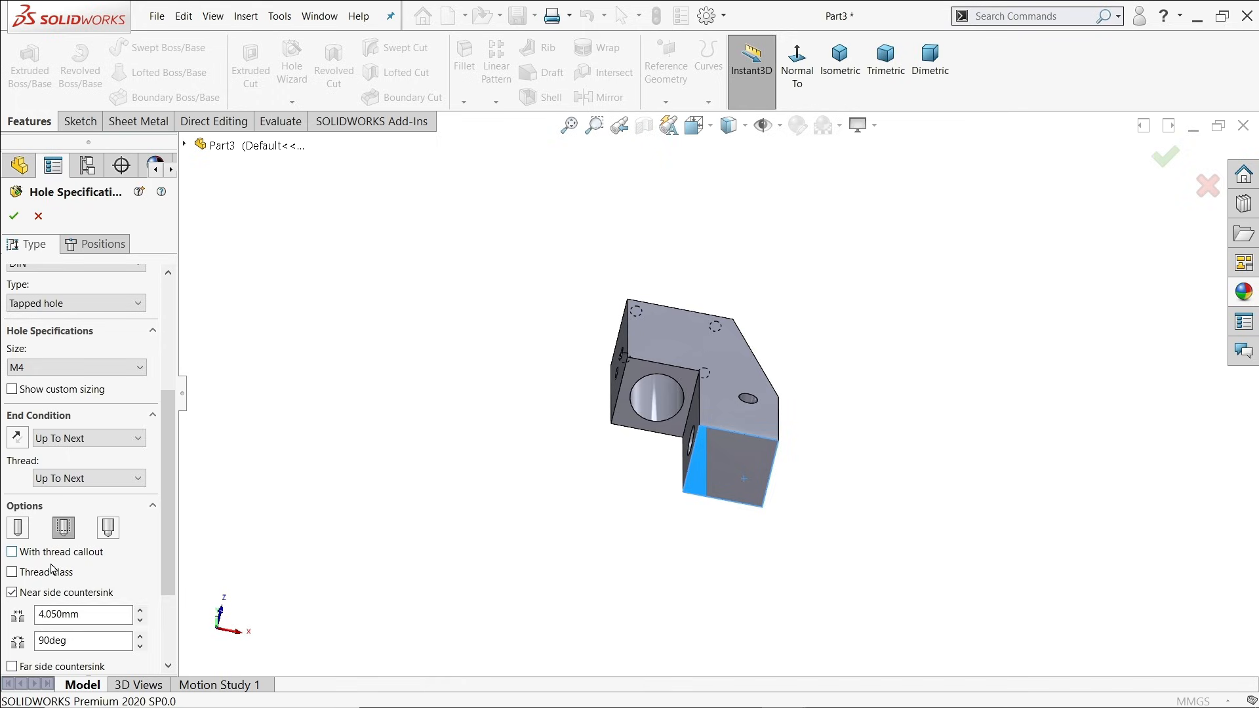
click(12, 593)
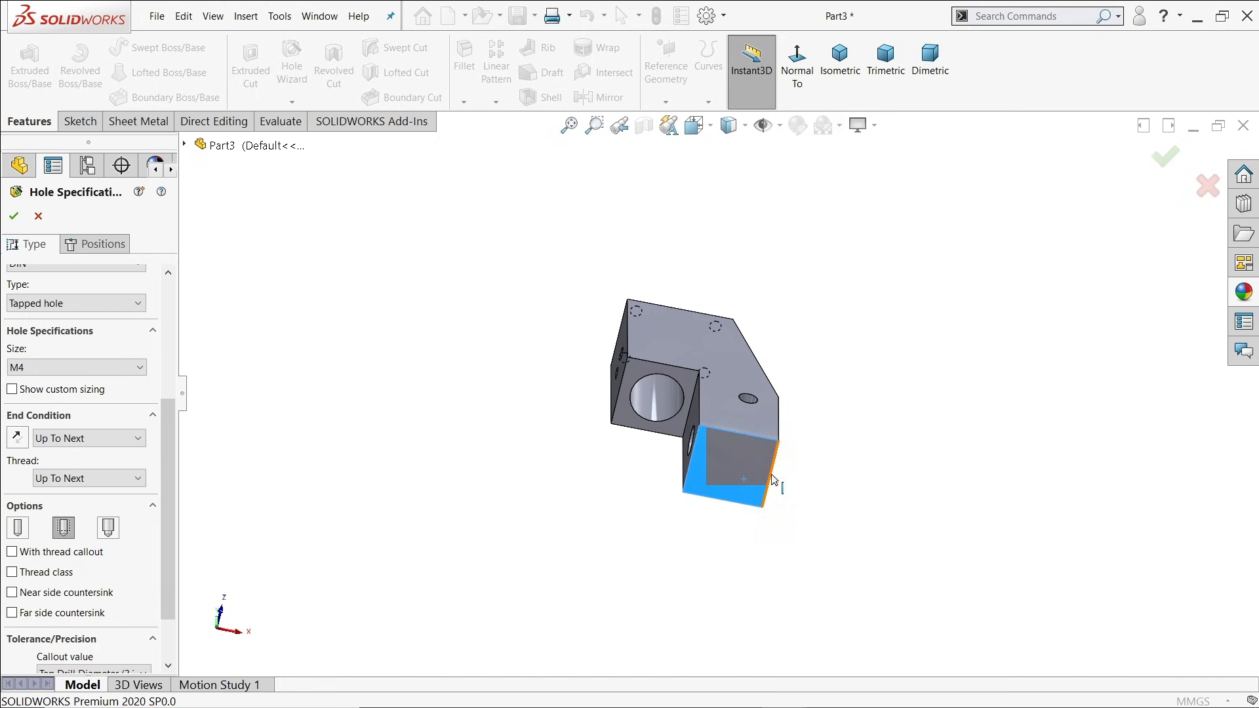
Step: Place two hole positions on the block's bottom face, roughly in line with the origin
click(94, 243)
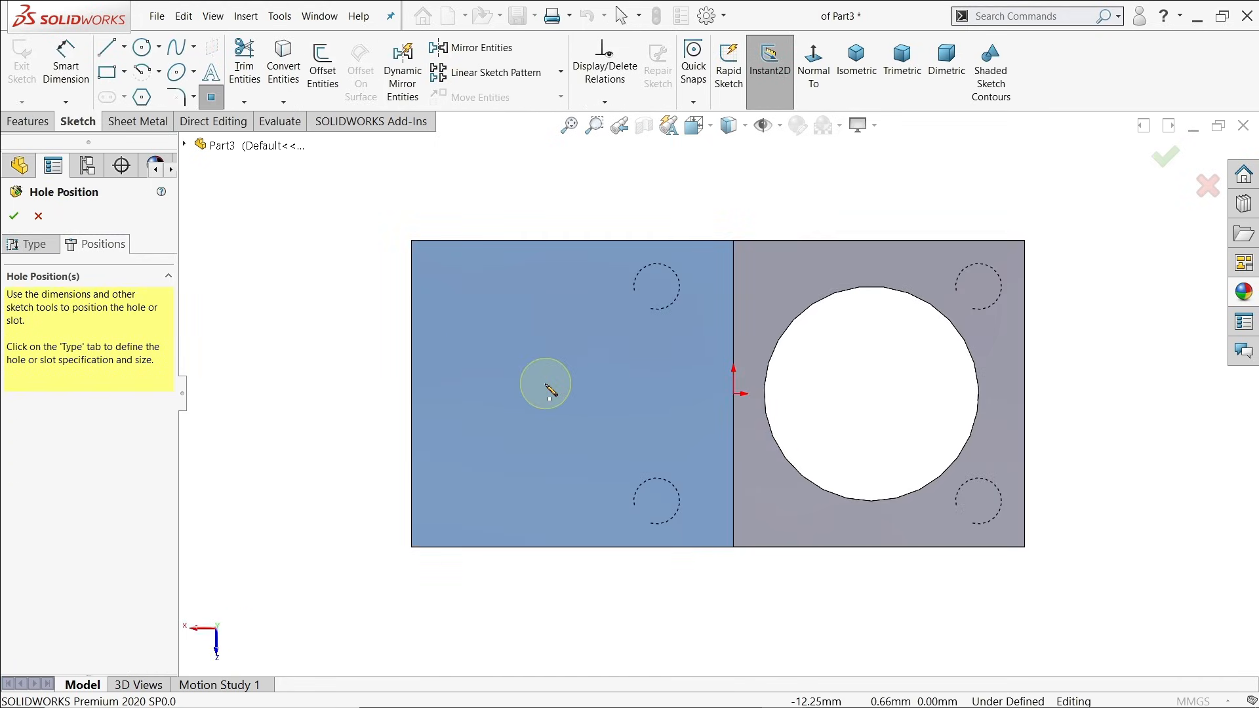
click(494, 393)
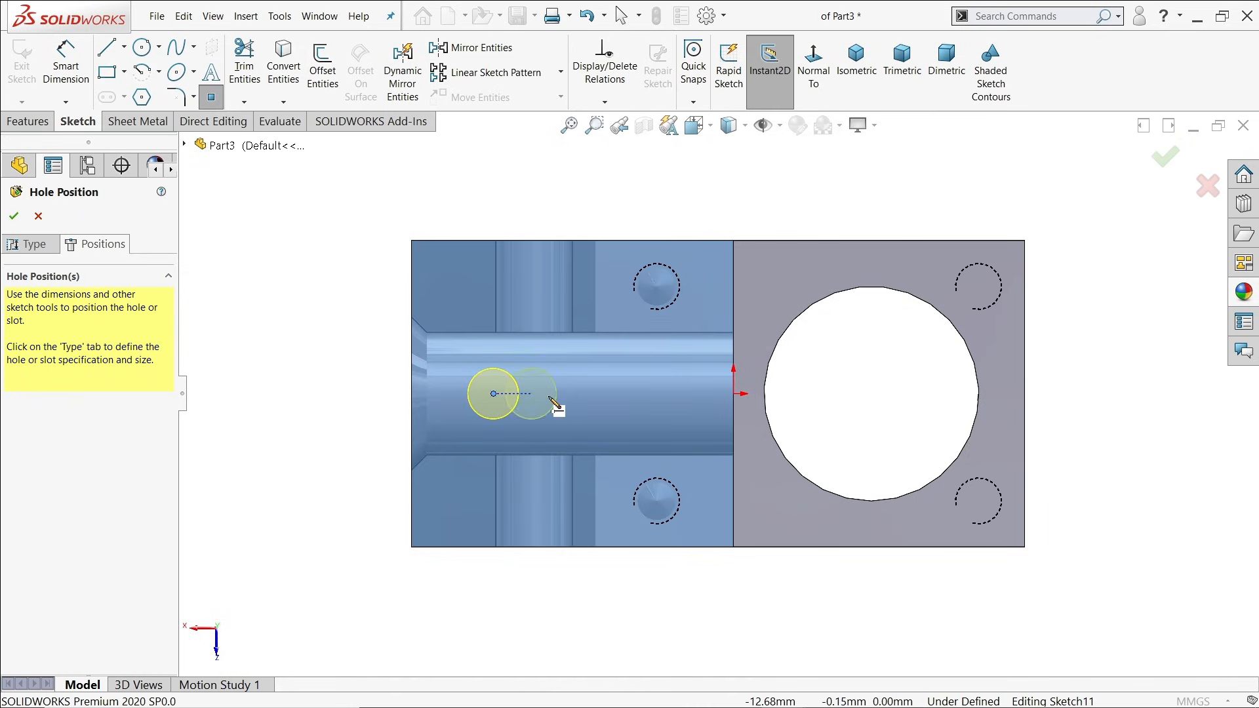
click(626, 394)
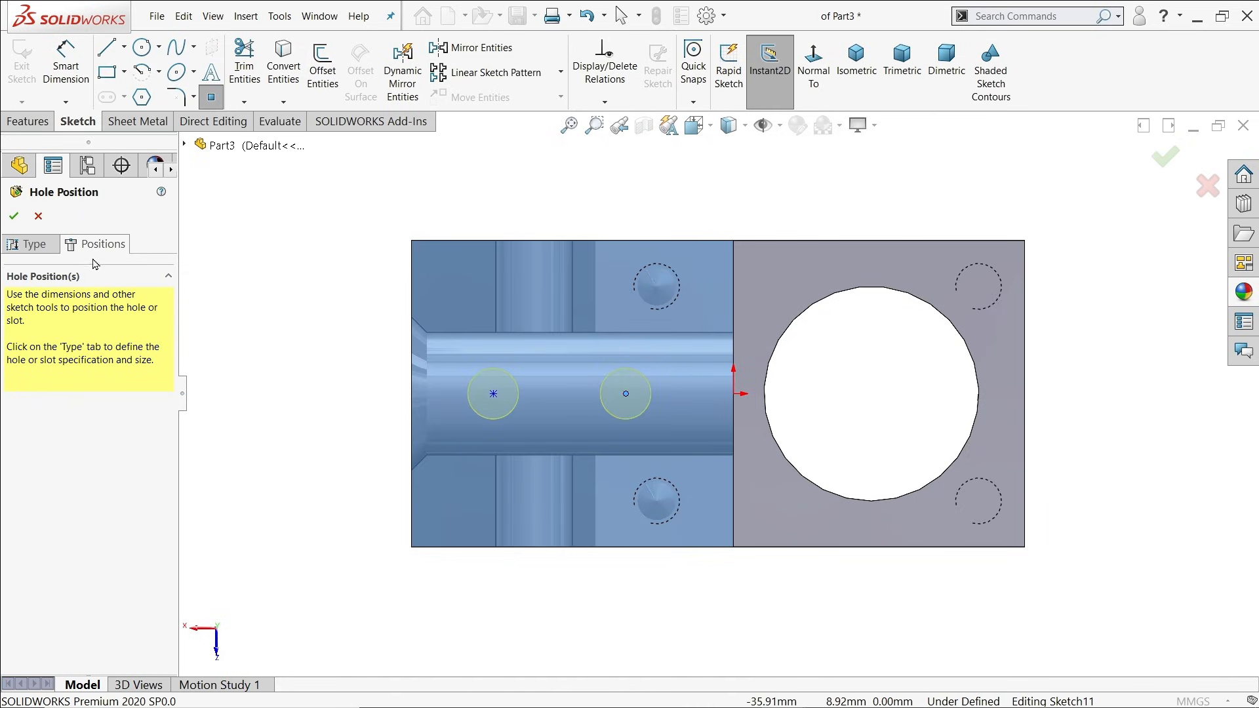
Step: Dimension the spacing between the two hole points as 8 mm
click(65, 65)
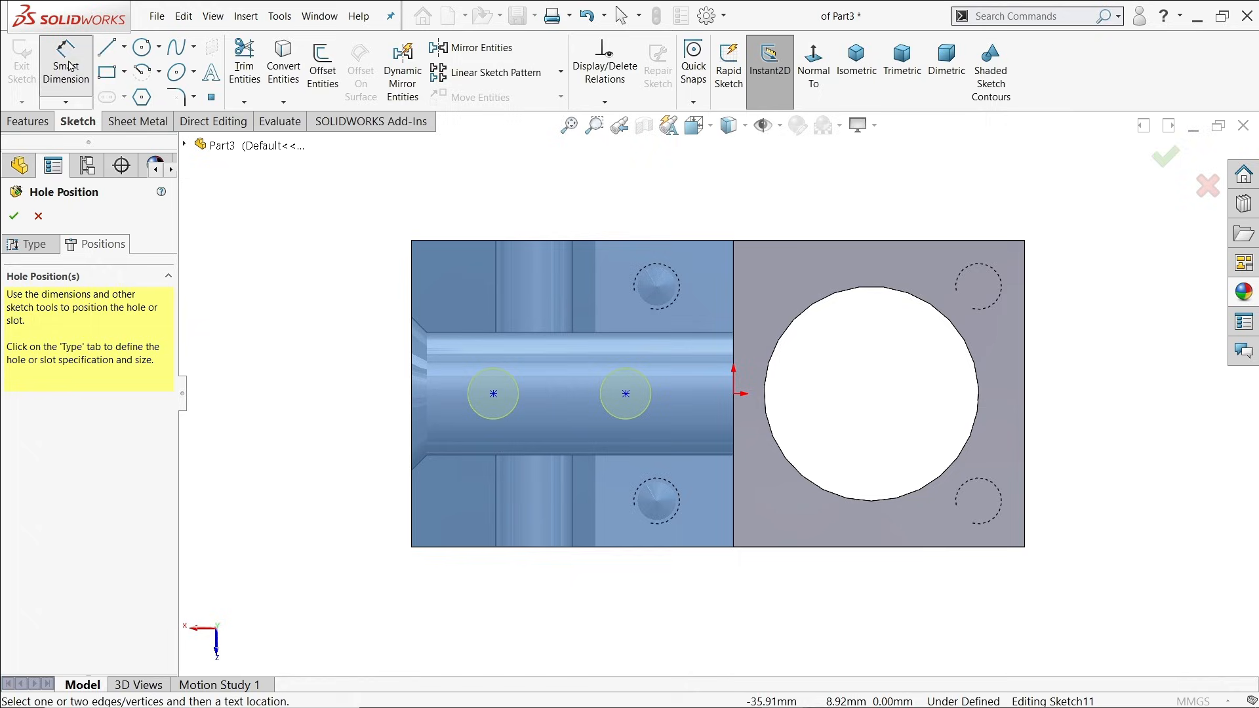
click(494, 394)
click(625, 394)
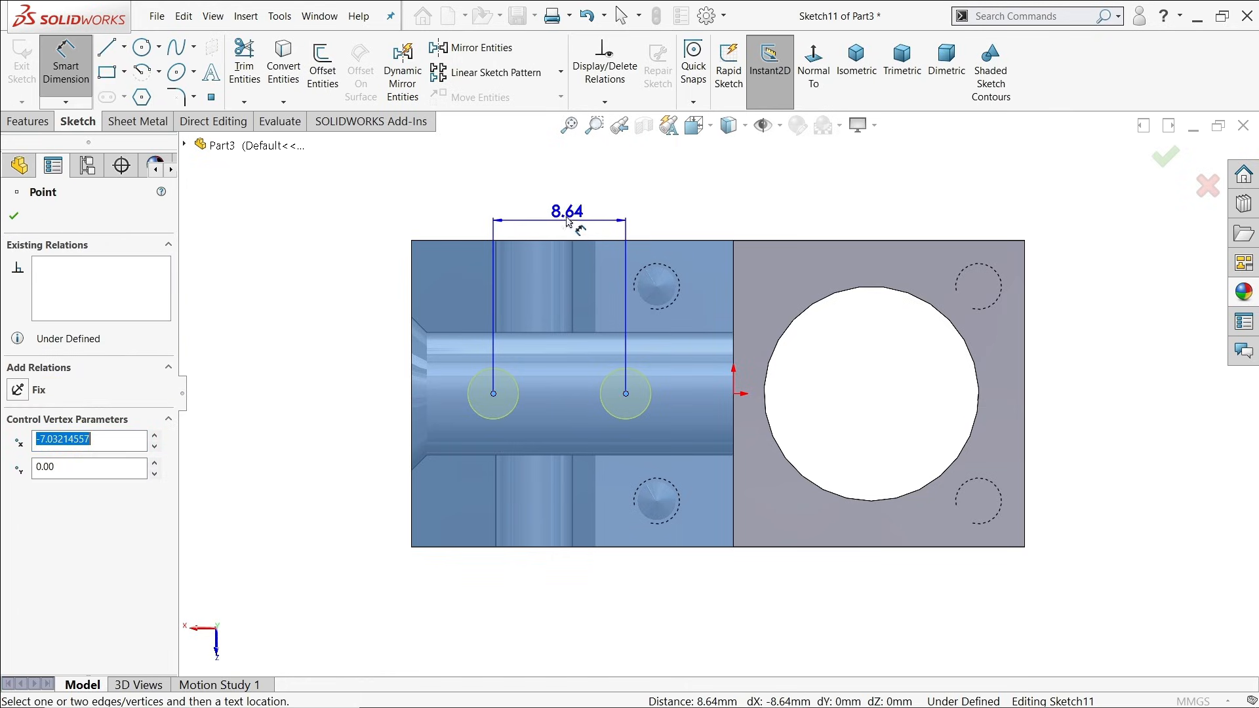
click(565, 212)
text(8)
key(Return)
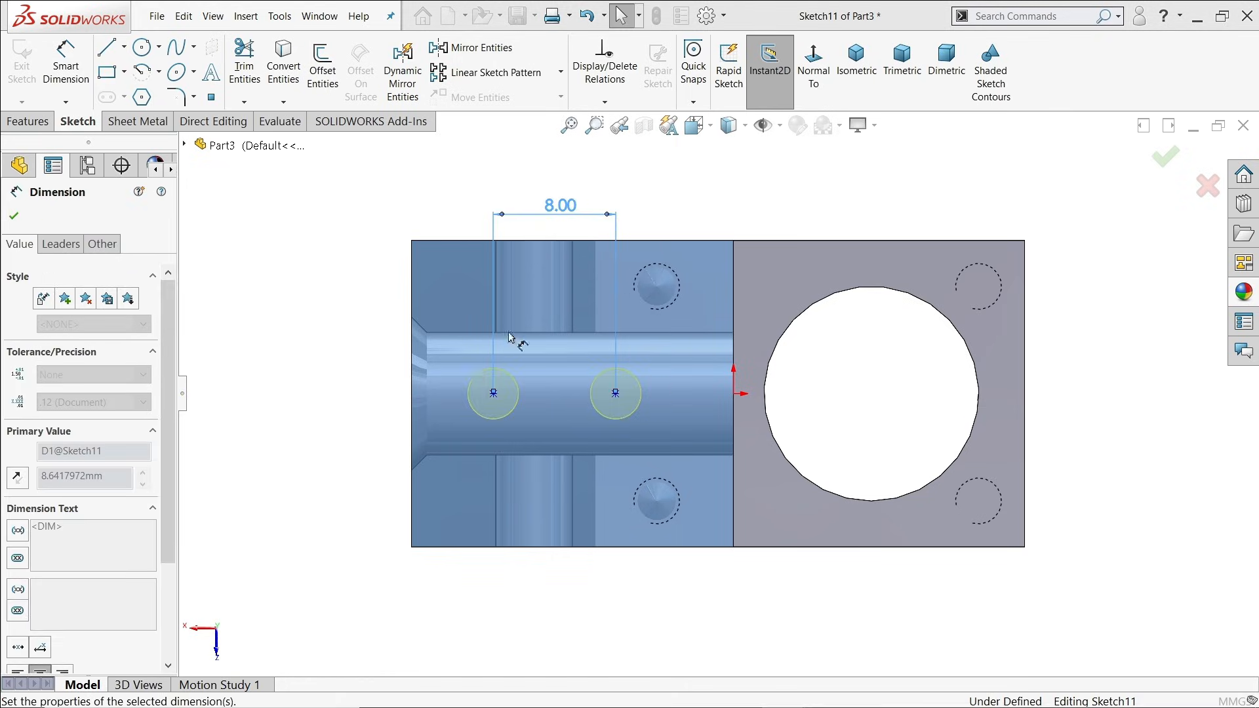
Step: Dimension the outer hole point 8 mm from the bottom face's outer edge, on the side away from the large bore
click(412, 393)
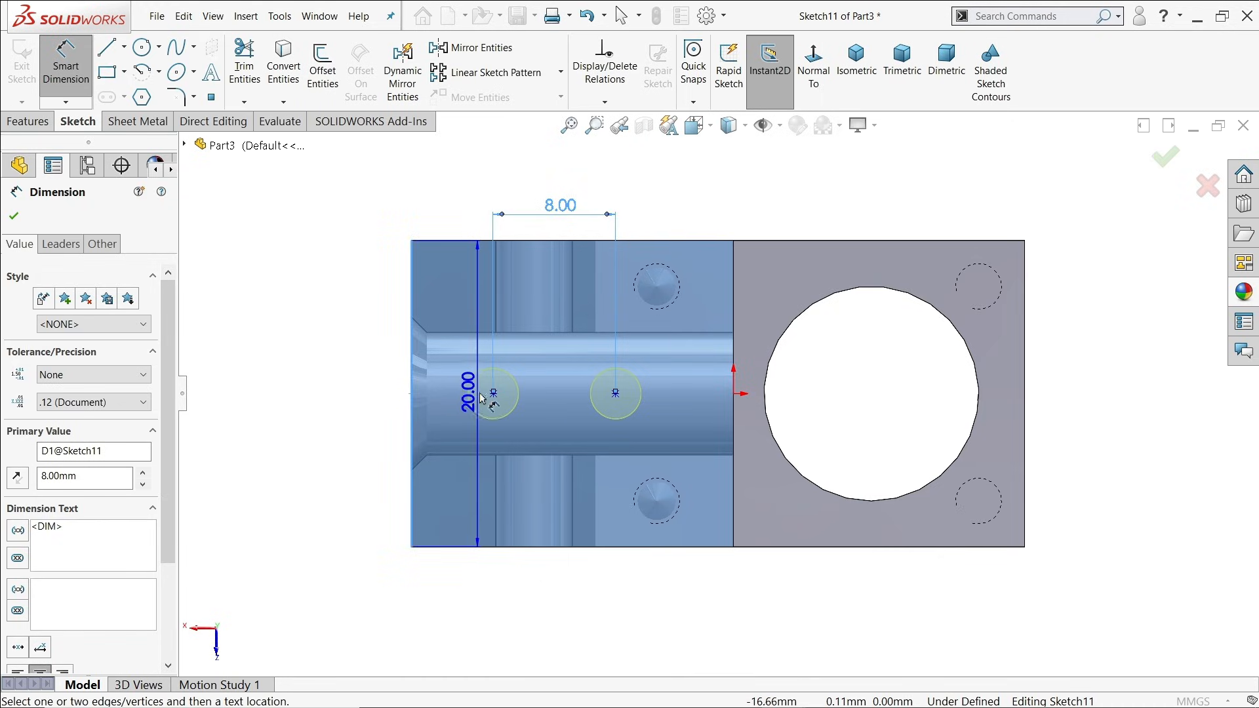
click(493, 394)
click(450, 221)
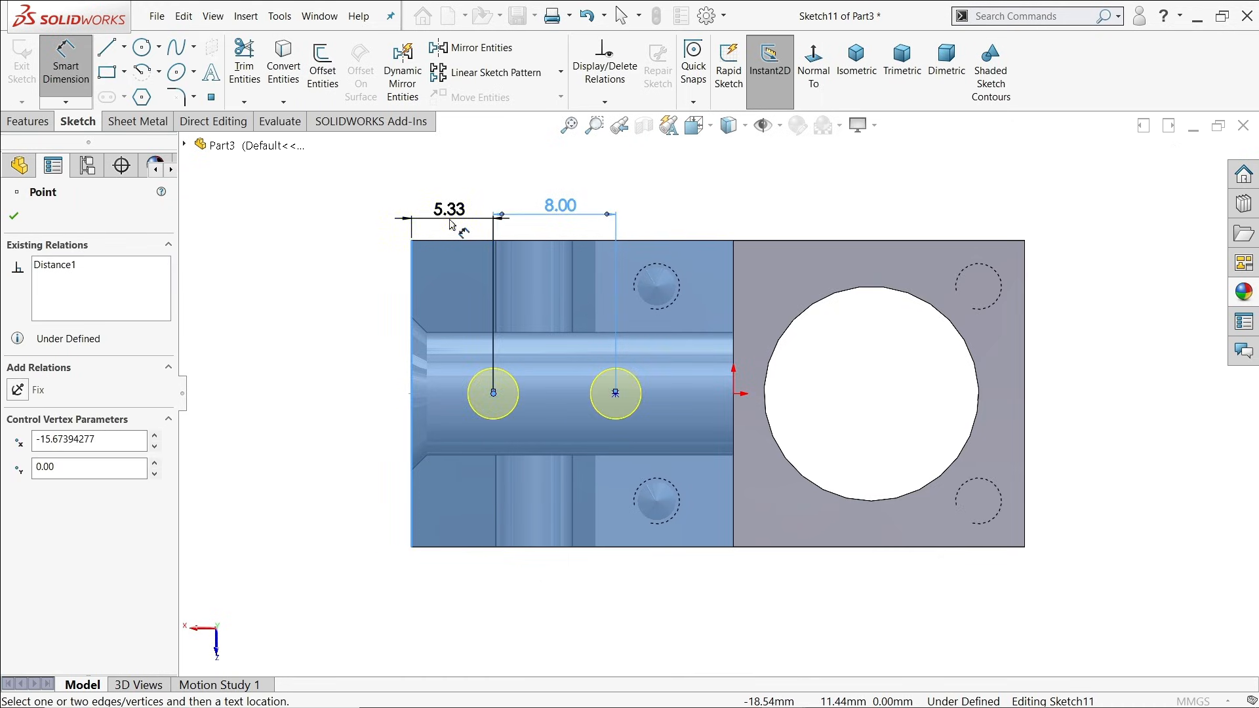
text(8)
key(Return)
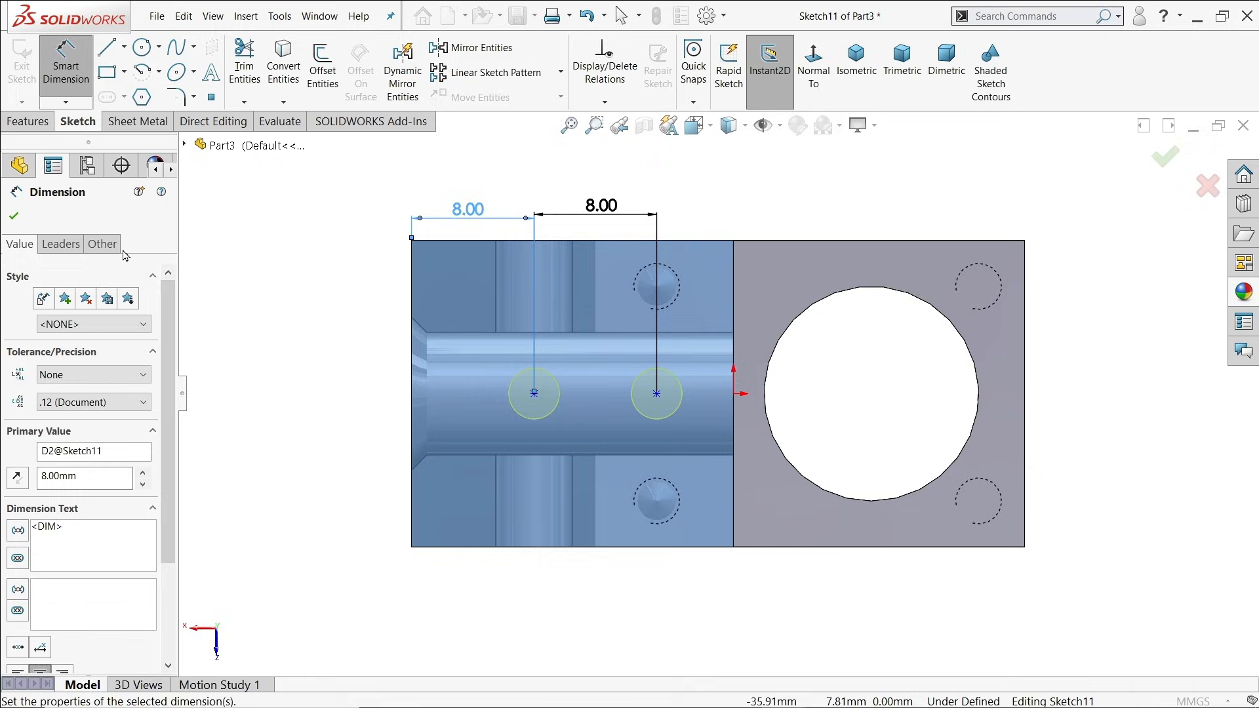
click(14, 217)
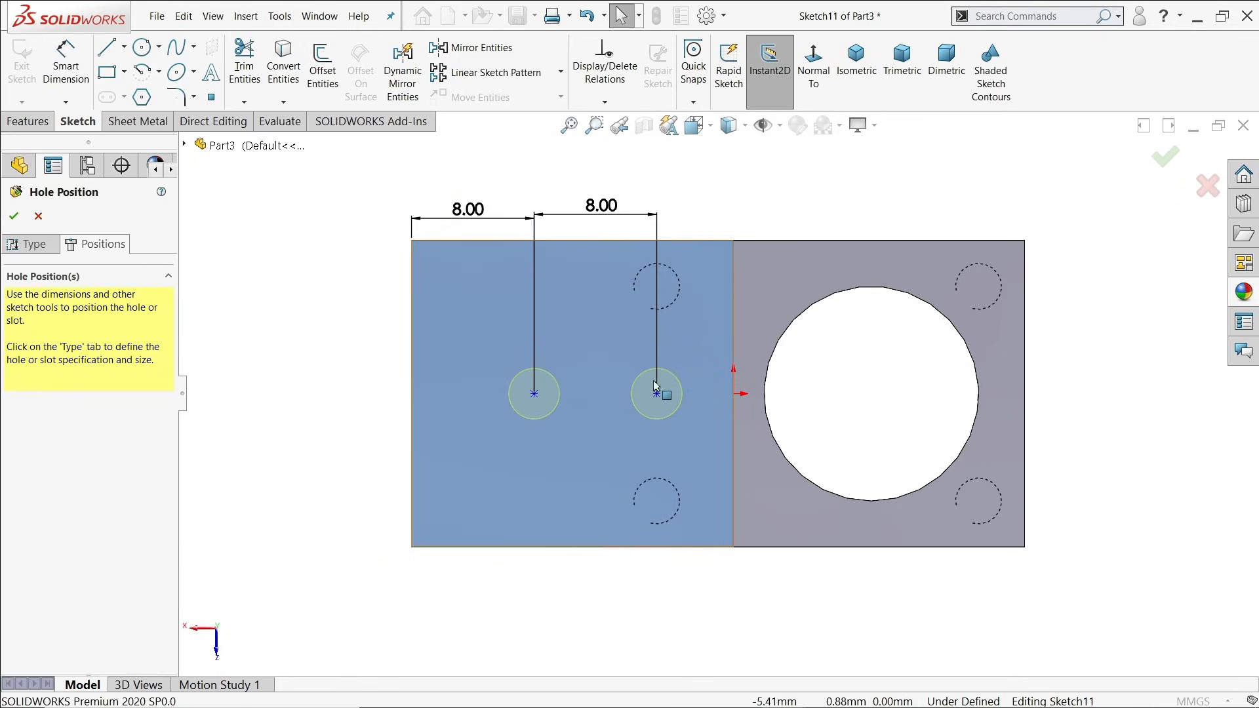
Step: Align both hole points horizontally with the origin and finish the M4 tapped holes
click(734, 393)
ctrl+click(534, 393)
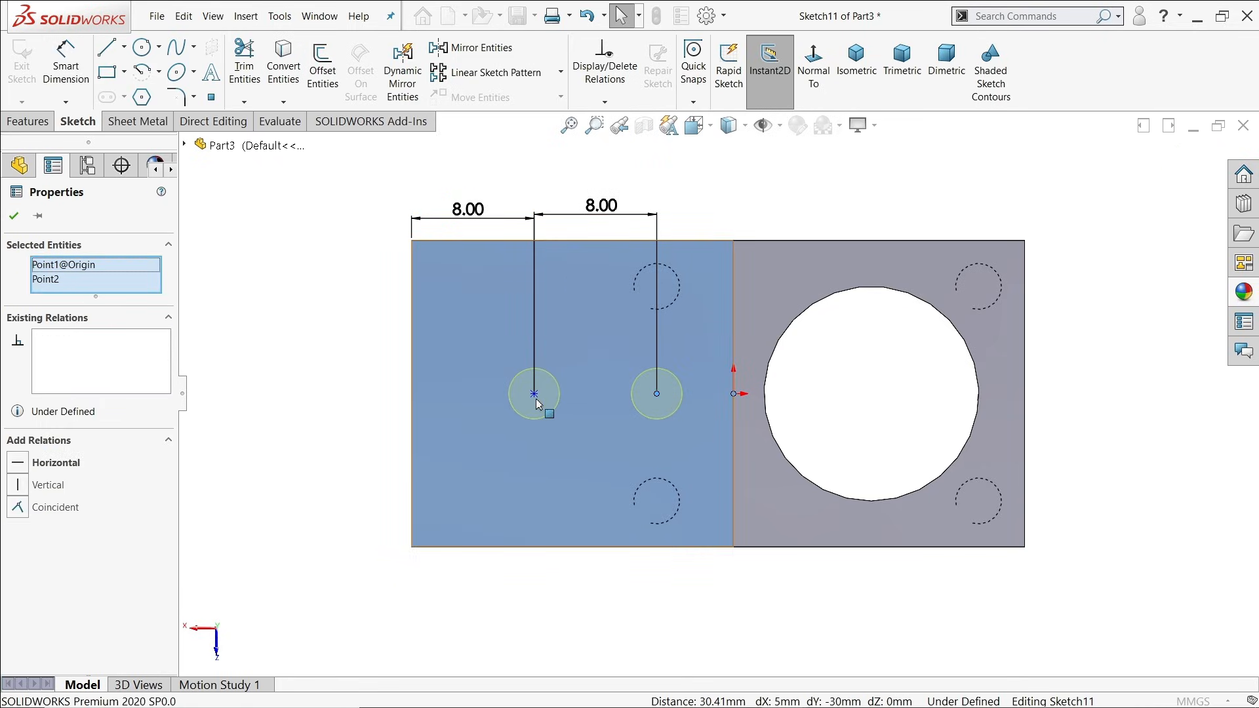
ctrl+click(535, 393)
click(581, 343)
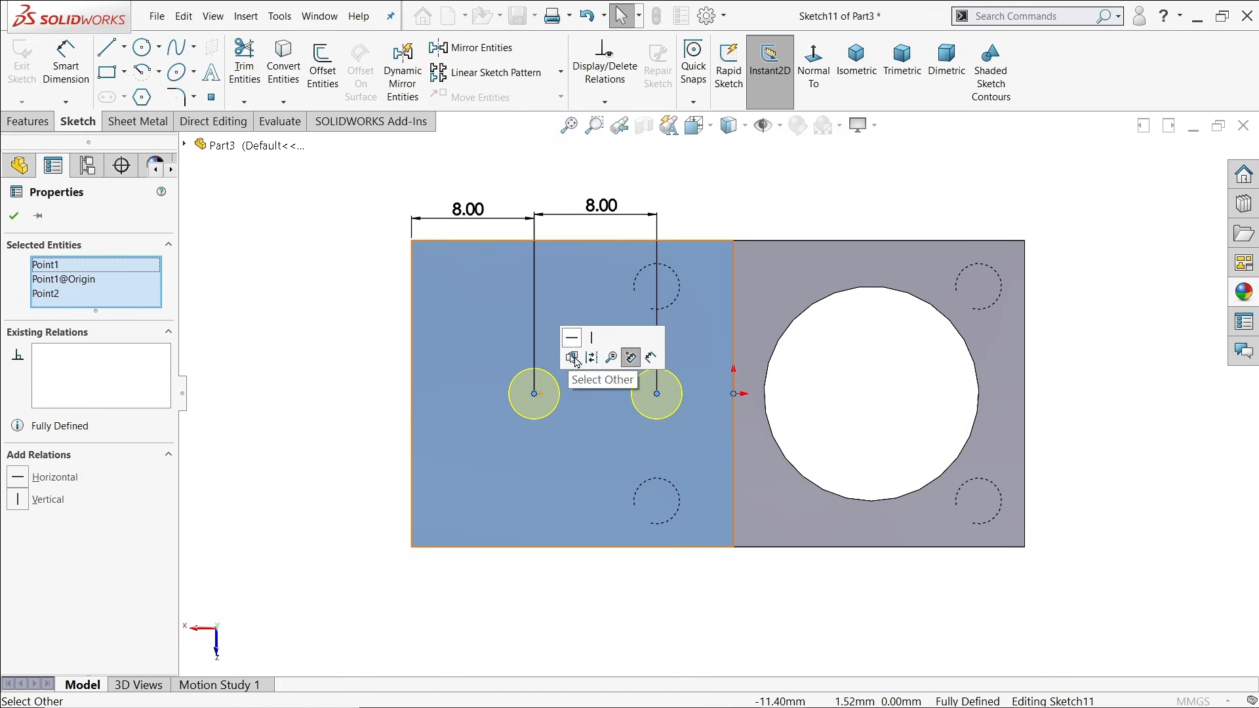
middle_drag(857, 169, 829, 352)
scroll(760, 392, up, 5)
mouse_move(739, 453)
middle_down()
mouse_move(627, 443)
mouse_move(599, 457)
middle_up()
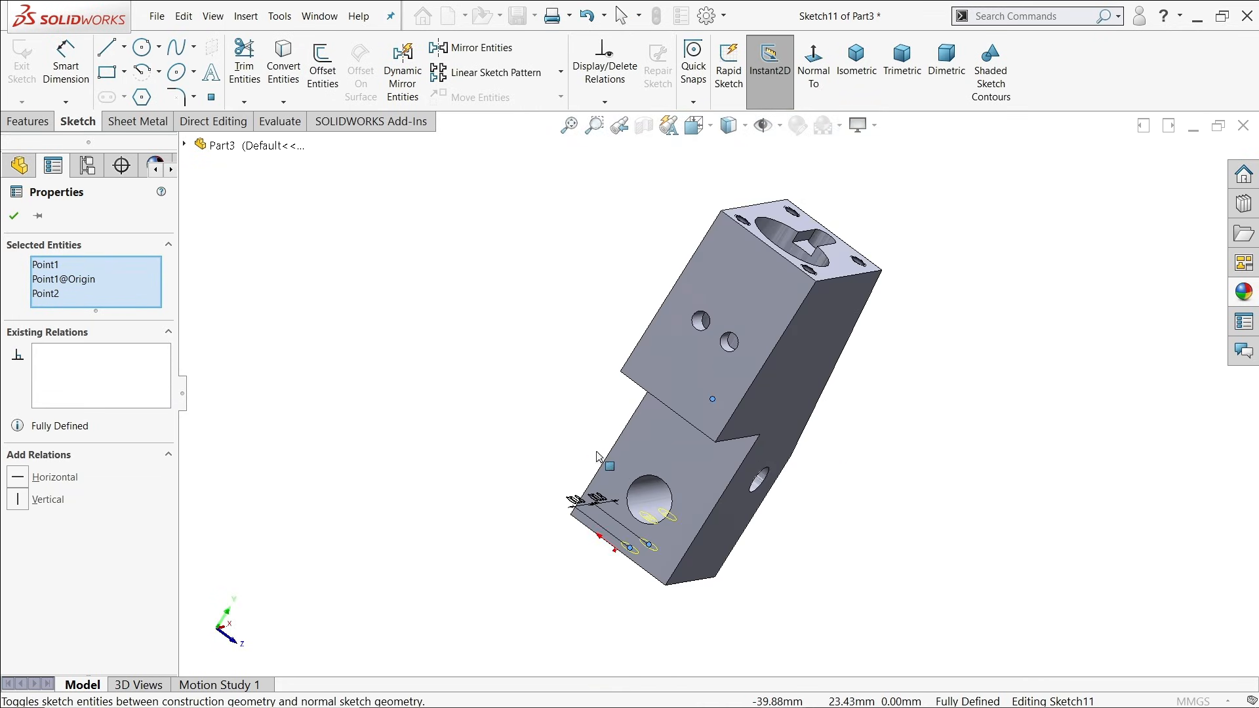
scroll(662, 524, down, 3)
scroll(662, 523, down, 5)
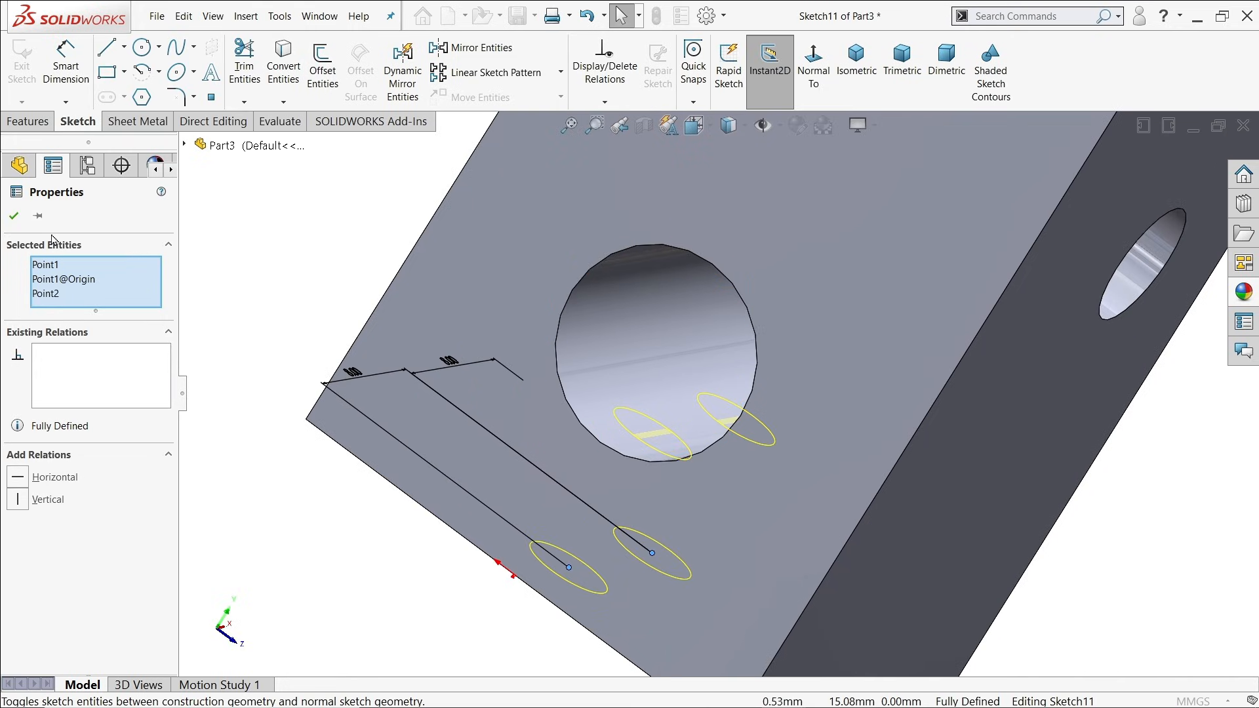
click(14, 218)
click(14, 217)
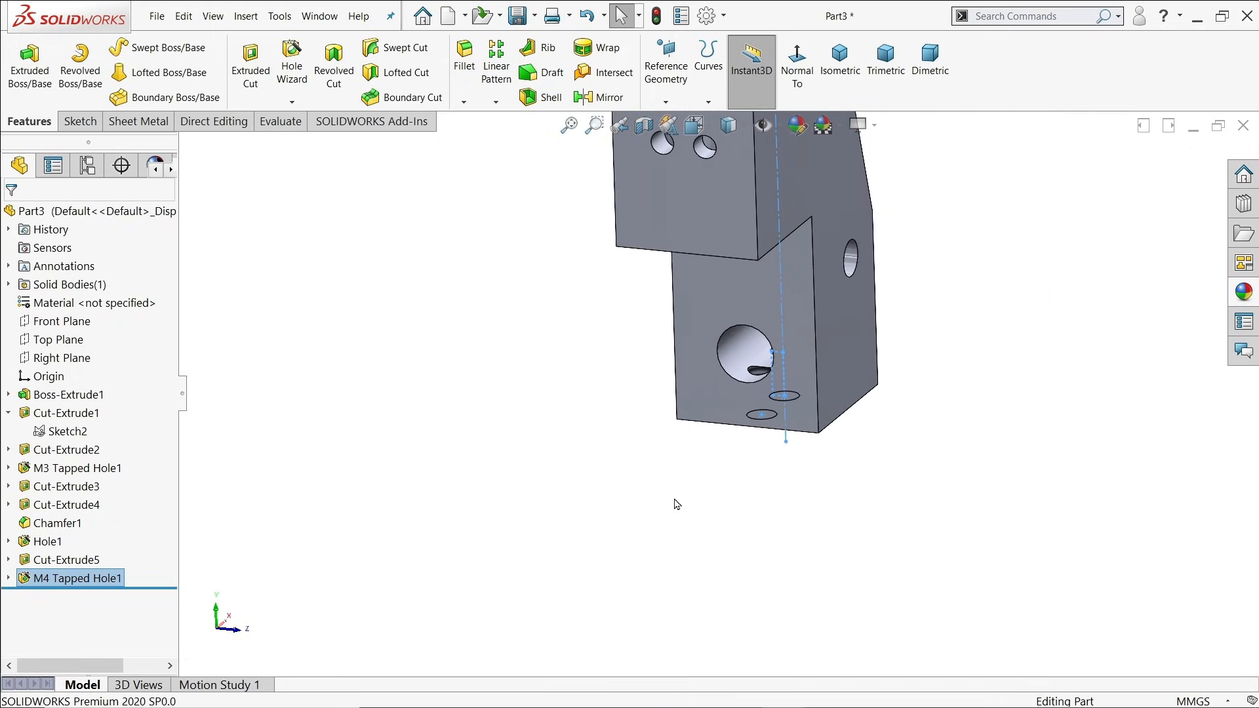
Step: Apply a light blue-violet colour appearance to the whole part
click(98, 212)
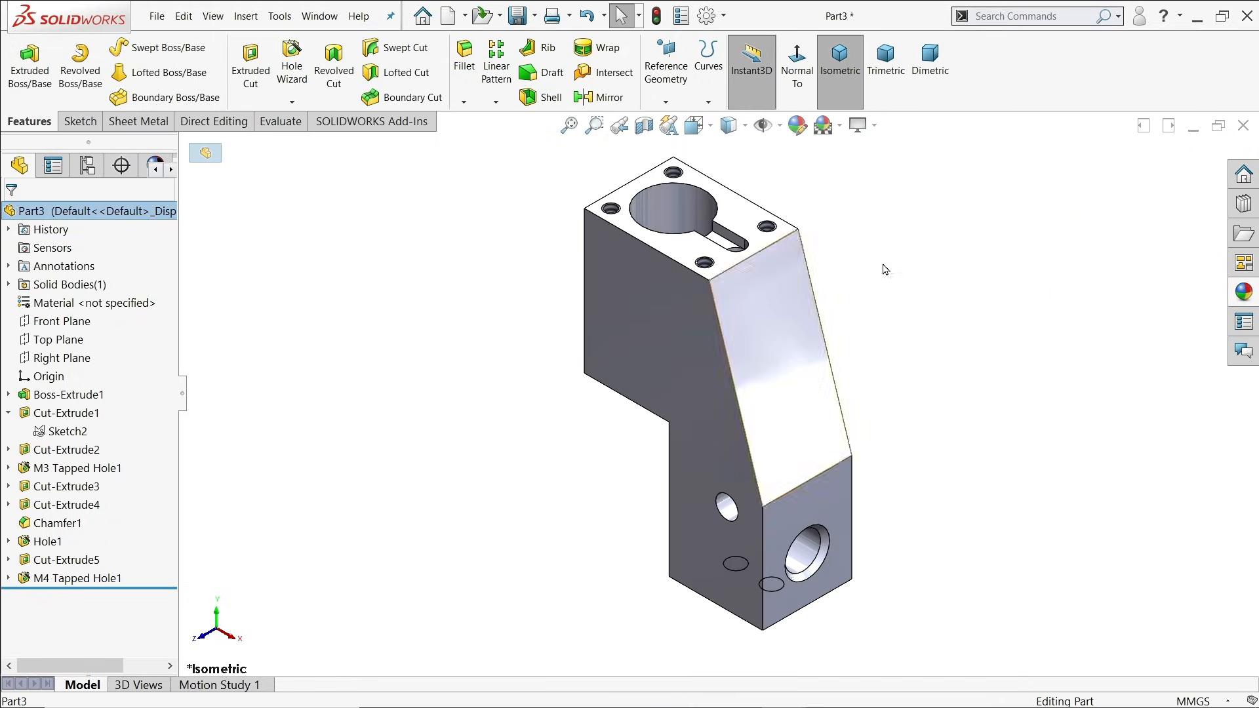
click(1243, 292)
click(797, 126)
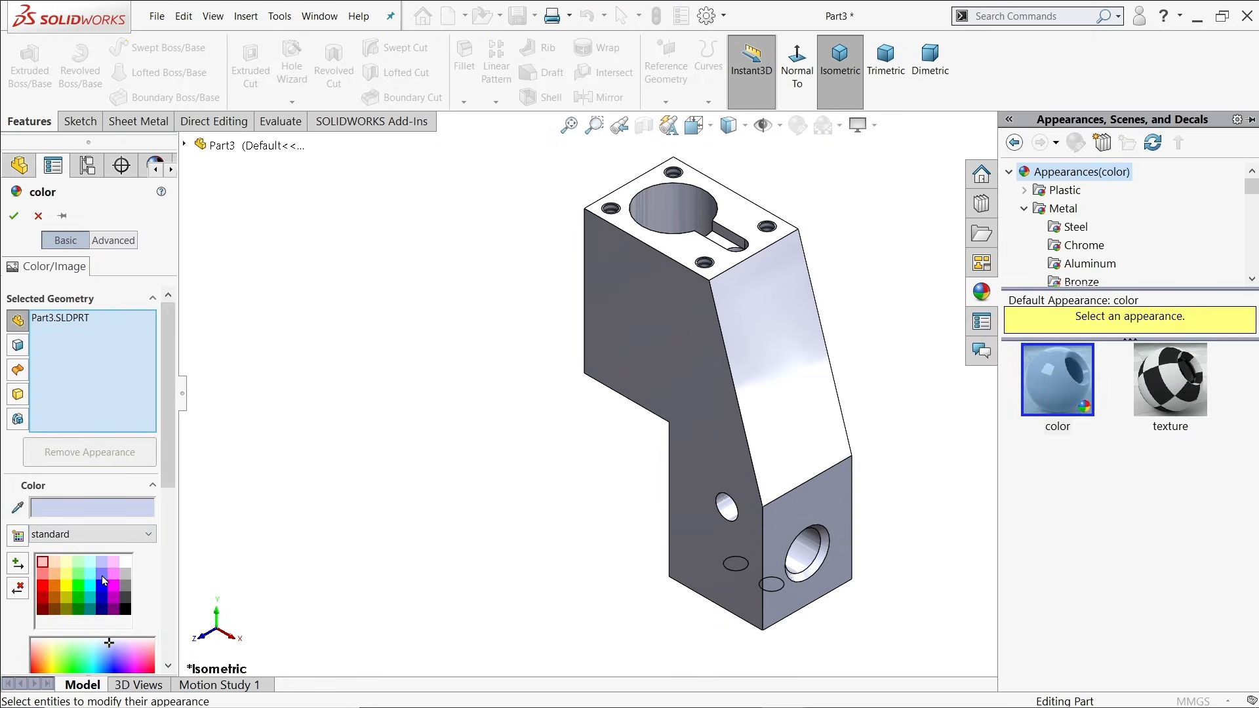
click(102, 573)
click(14, 216)
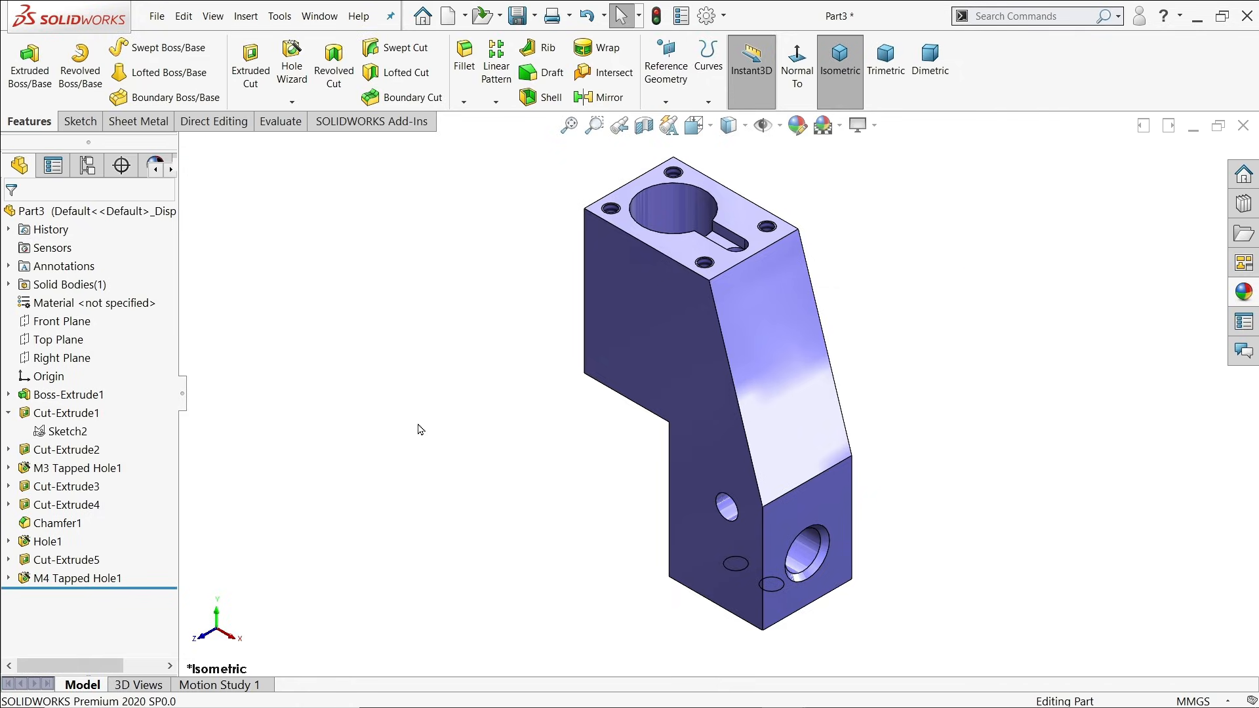
Step: Section the block along the Front Plane and examine the bores, counterbored hole and tapped holes inside
middle_drag(527, 511, 592, 454)
click(644, 127)
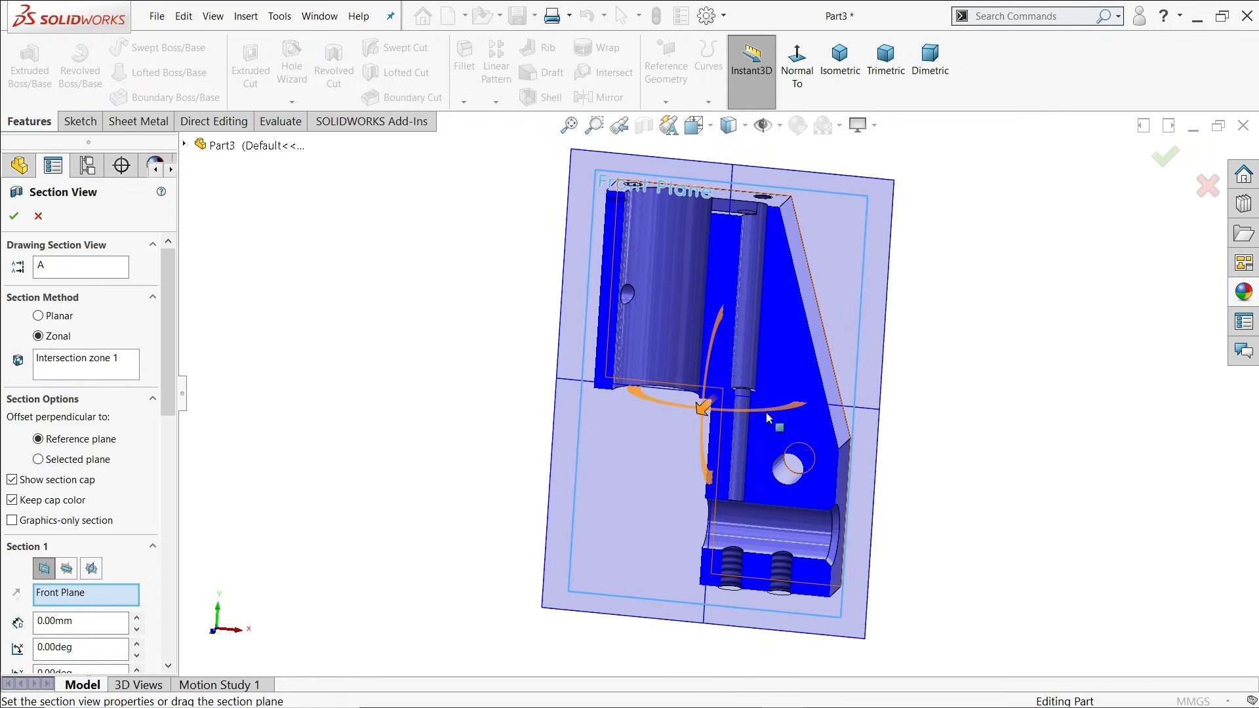
scroll(835, 498, down, 1)
click(13, 216)
scroll(735, 501, down, 2)
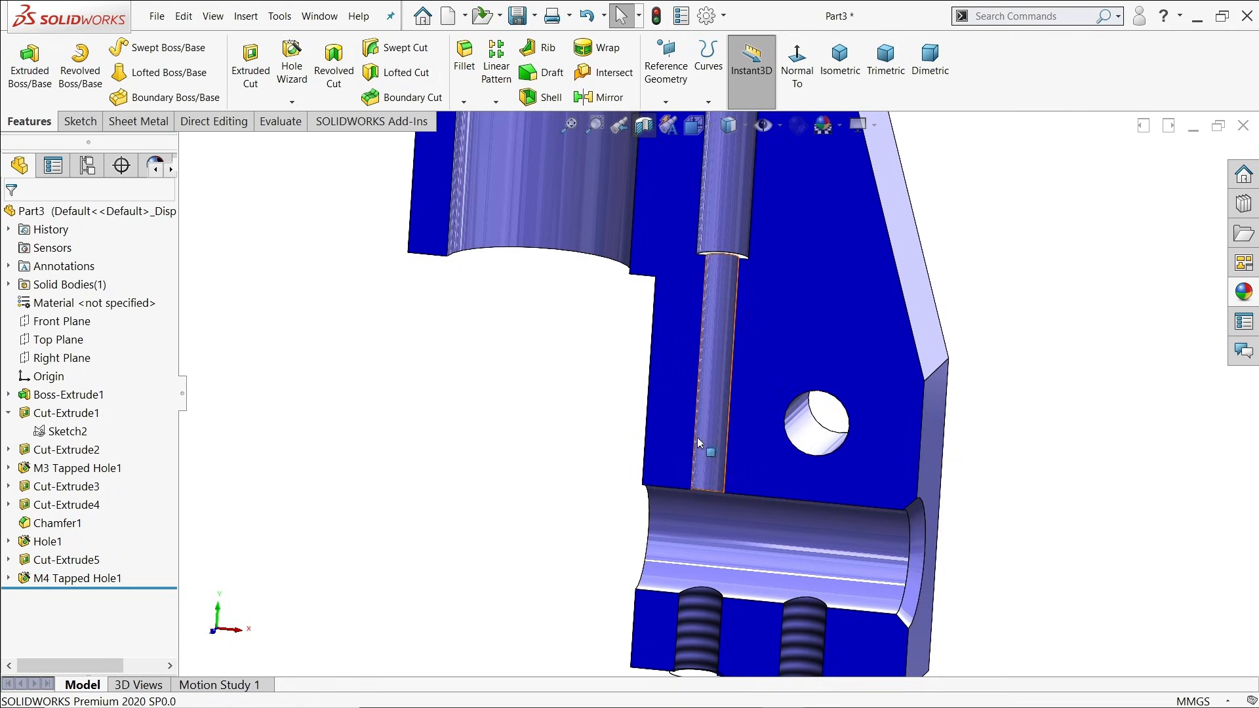
scroll(720, 317, up, 2)
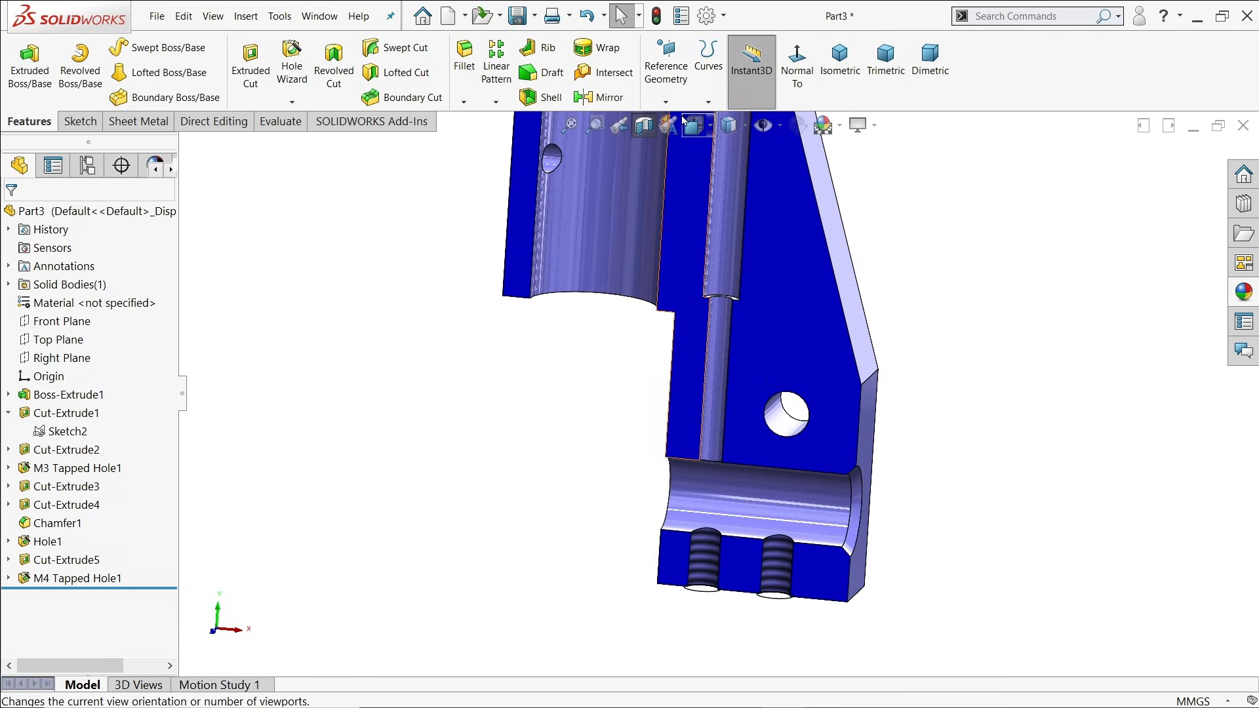
Step: Turn off the section view and sketch a 2.5 mm diameter circle on the bottom face, concentric with the outer M4 tapped hole
click(643, 128)
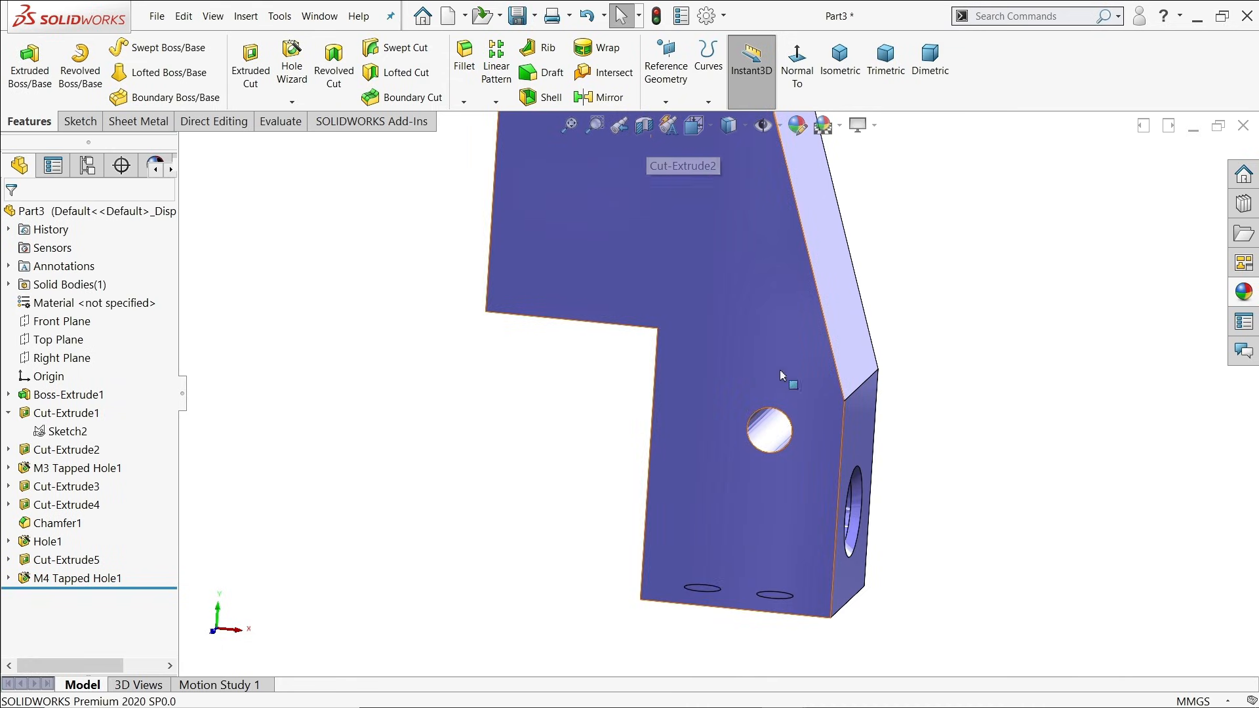
middle_drag(813, 429, 773, 568)
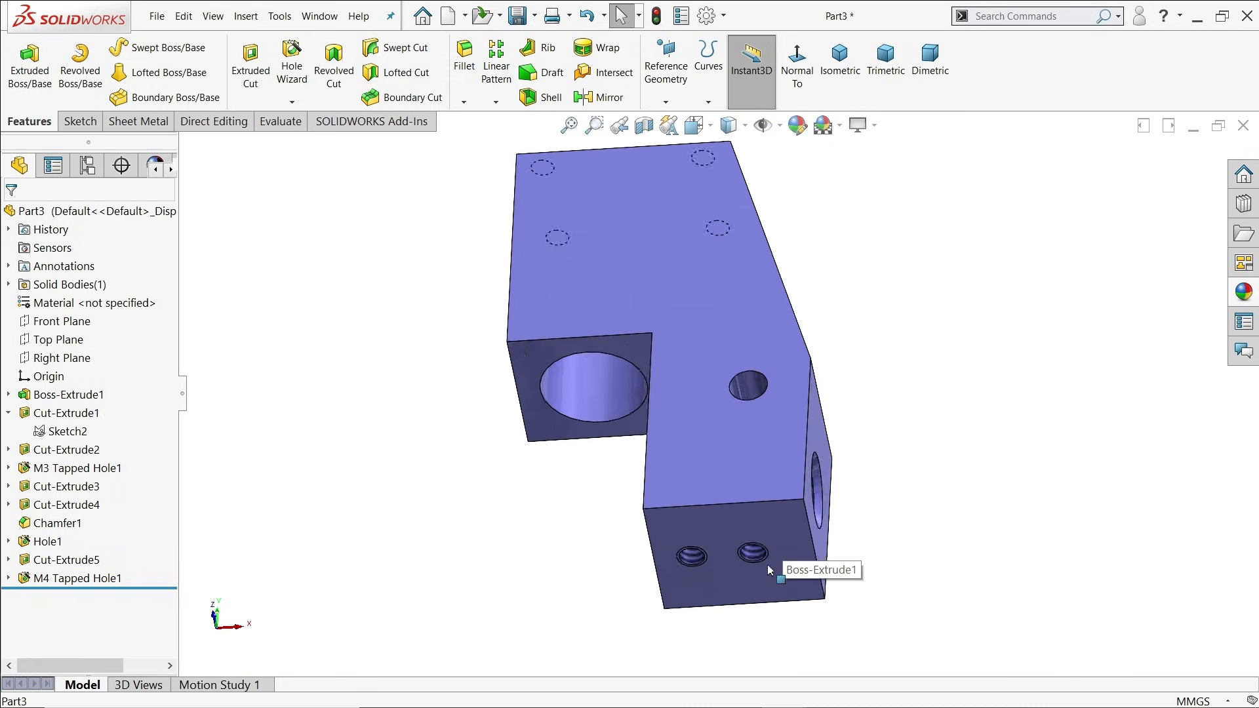
scroll(766, 560, down, 2)
click(755, 539)
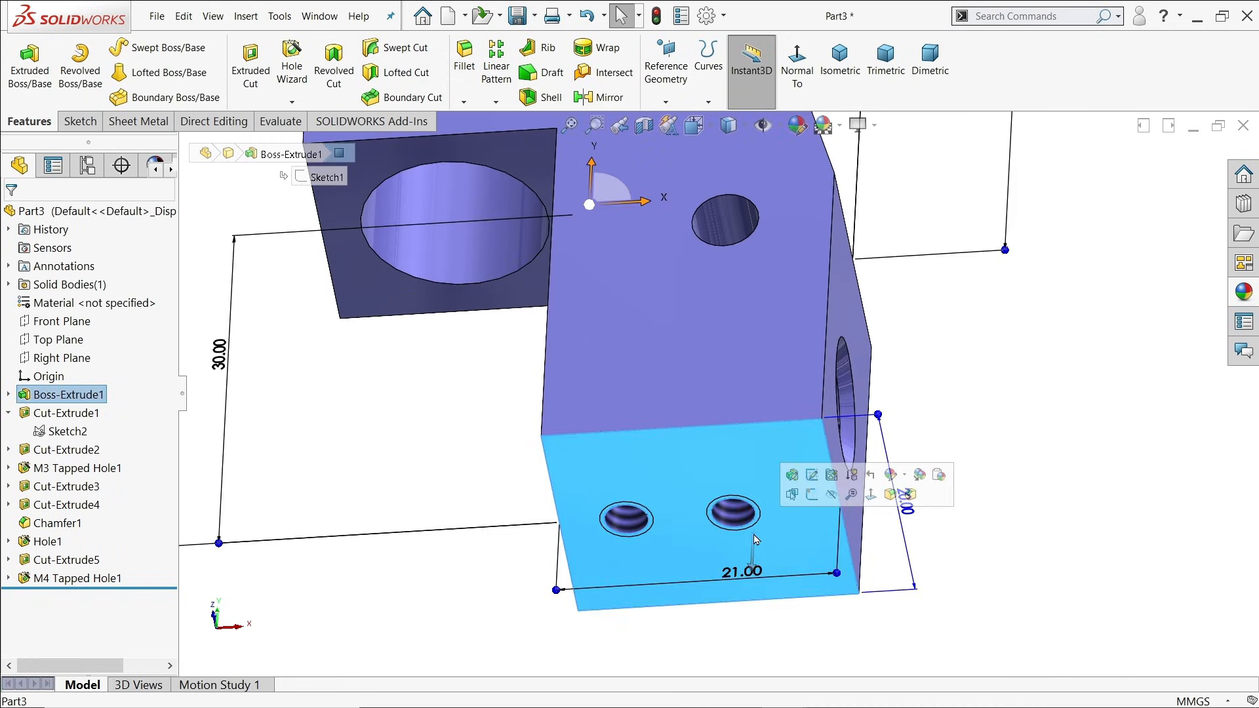
click(811, 494)
click(142, 48)
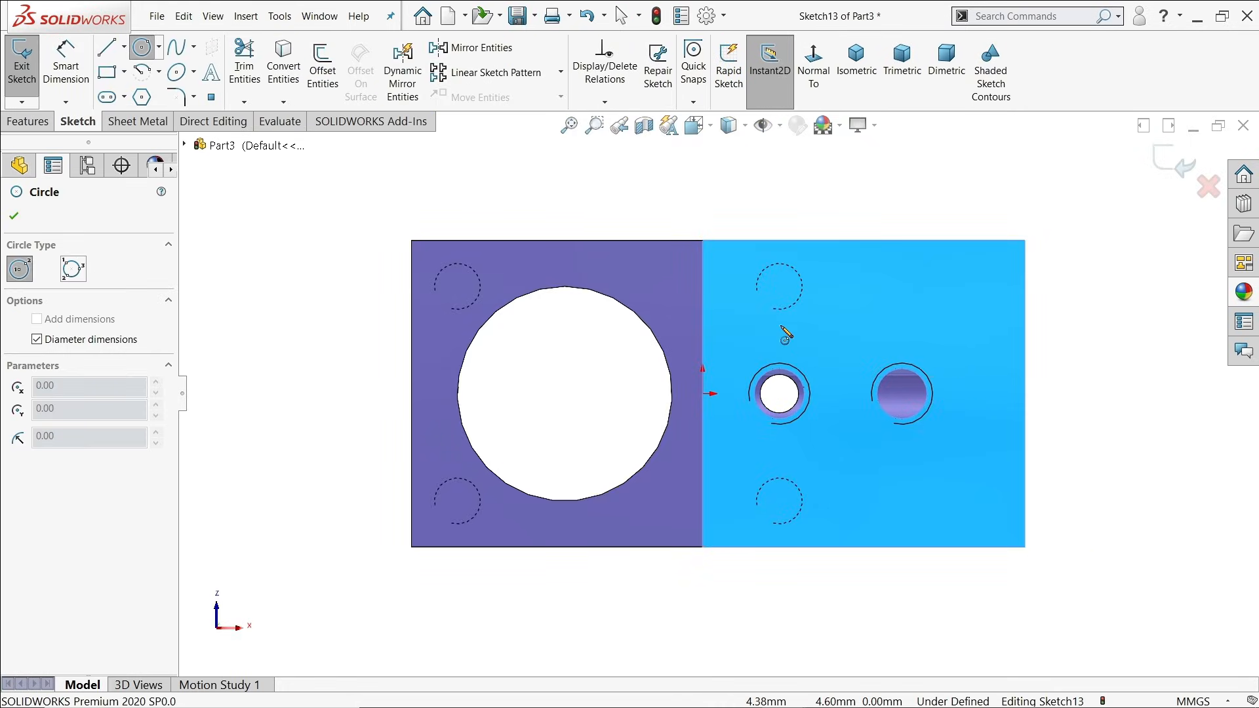
scroll(906, 337, down, 3)
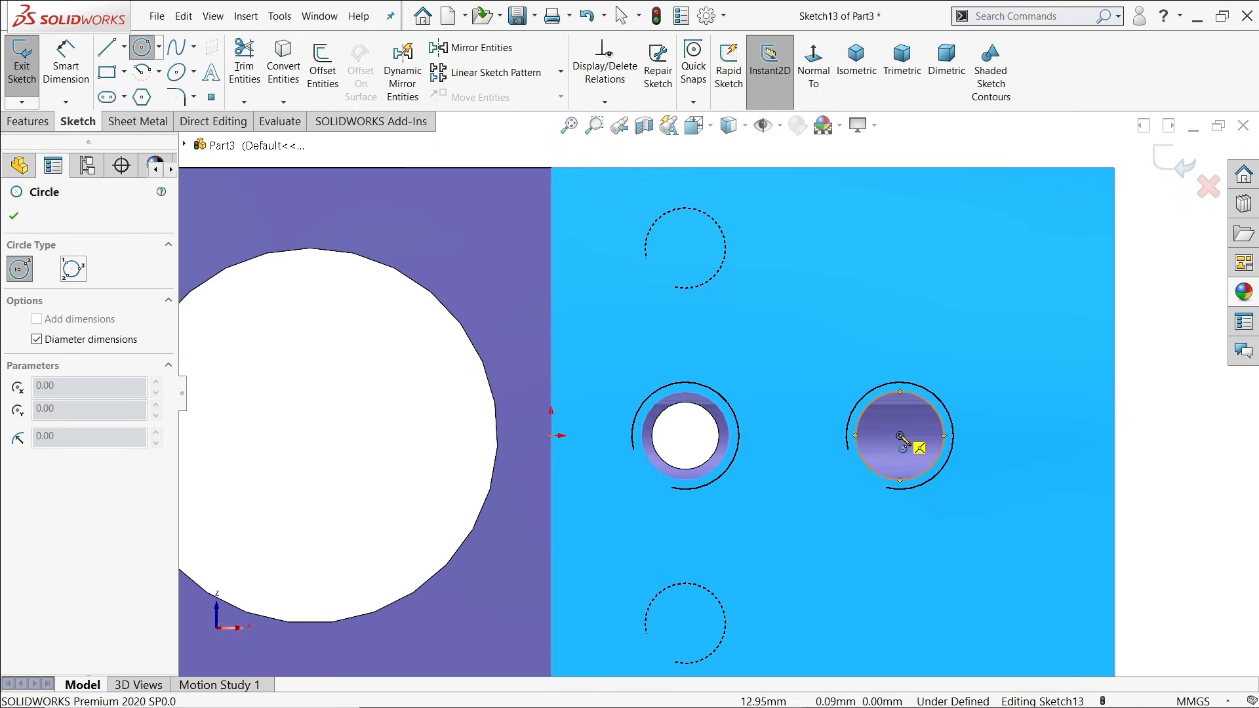
click(900, 436)
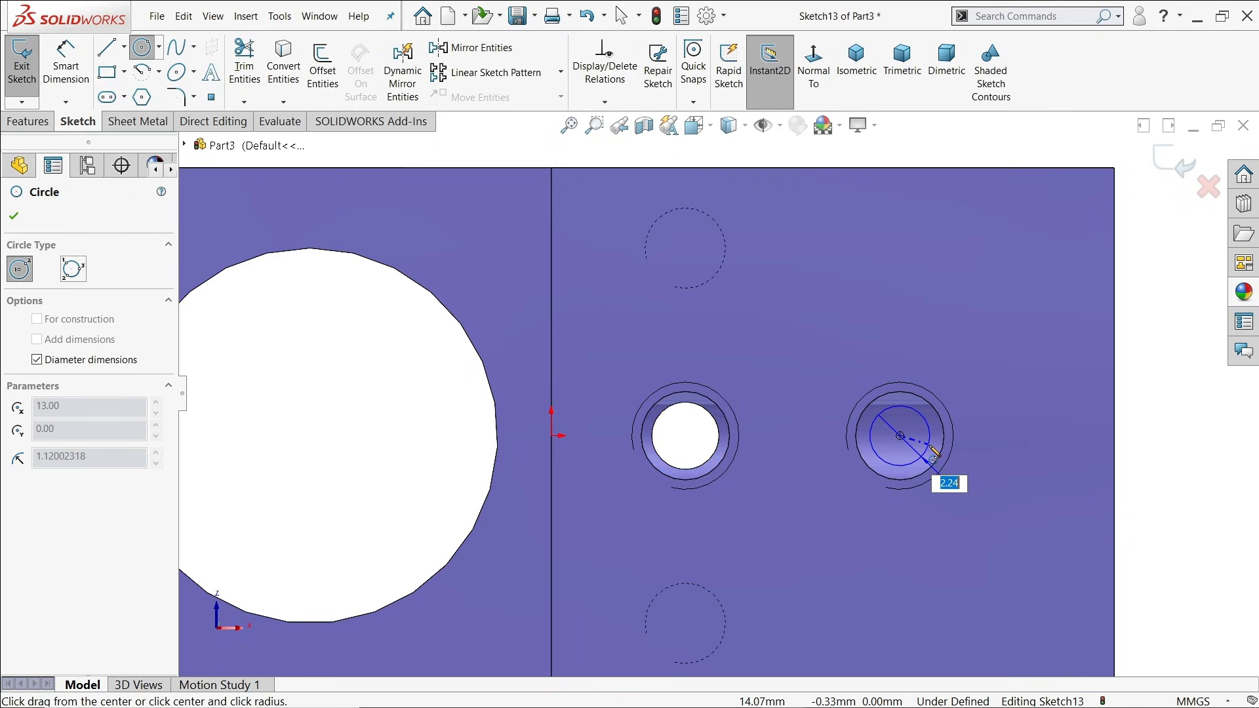
key(Return)
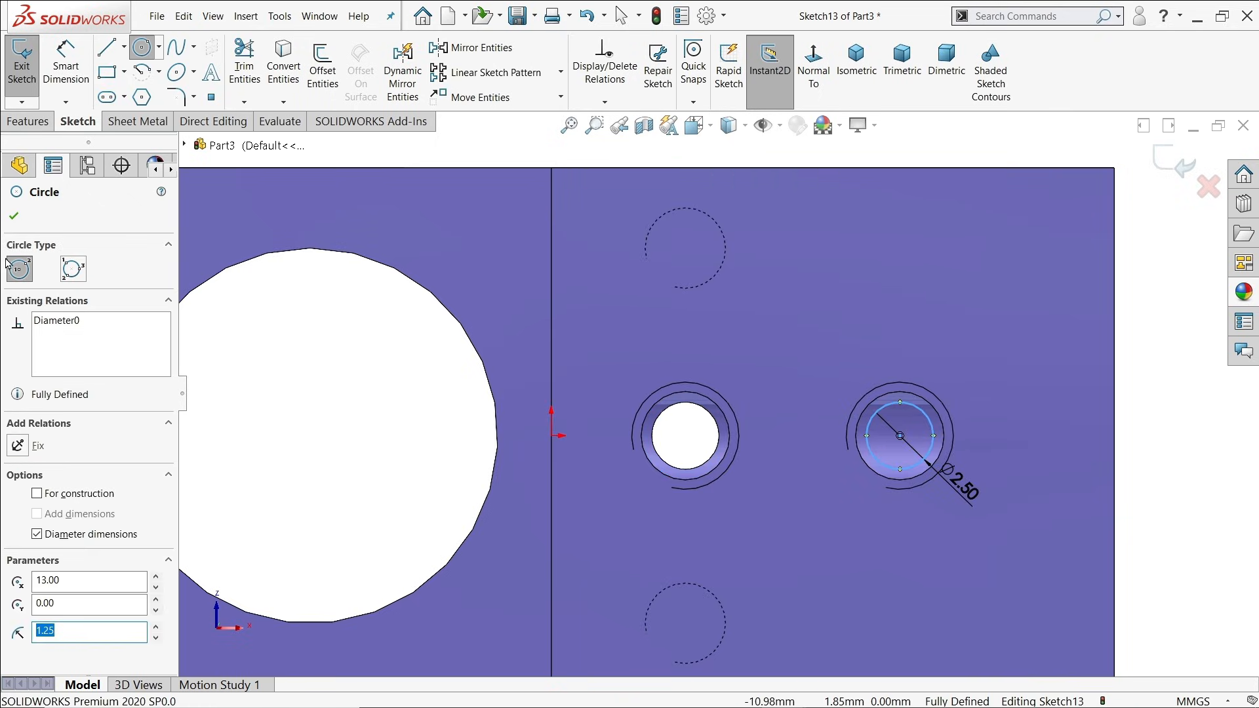
click(15, 214)
Step: Extrude-cut the 2.5 mm circle up to the surface of the cross hole through the block's front face
scroll(872, 406, up, 5)
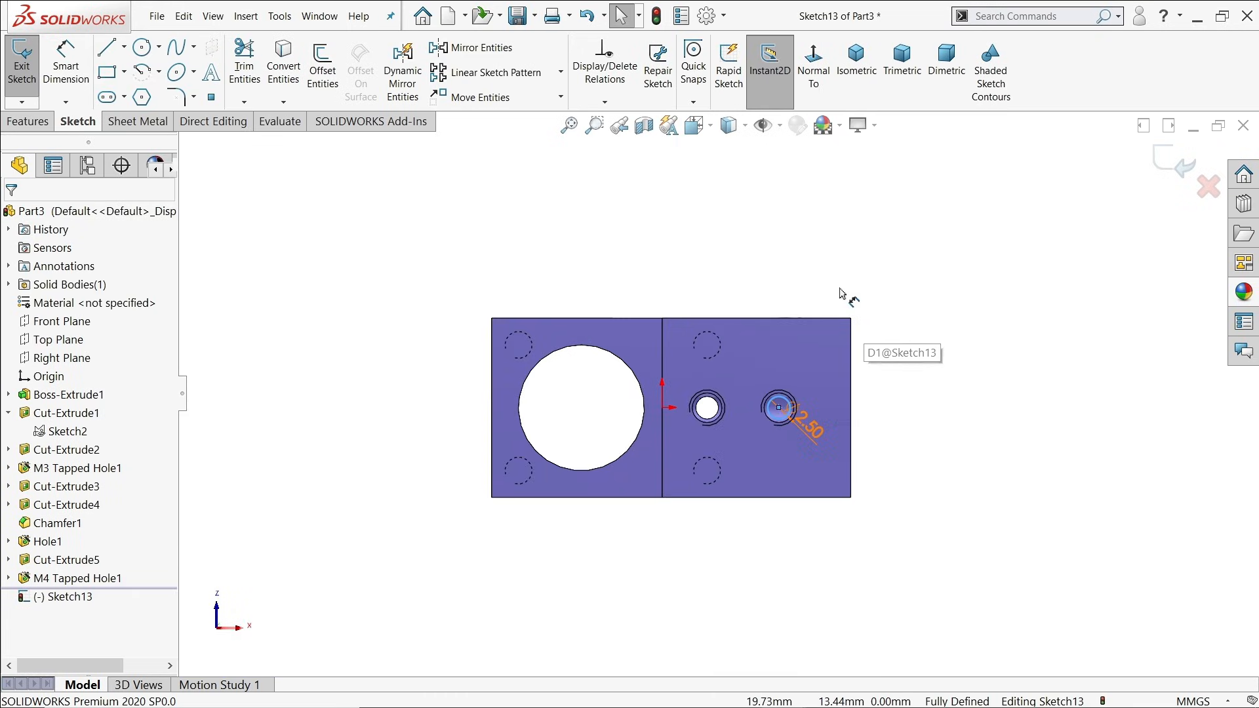
middle_drag(842, 295, 520, 351)
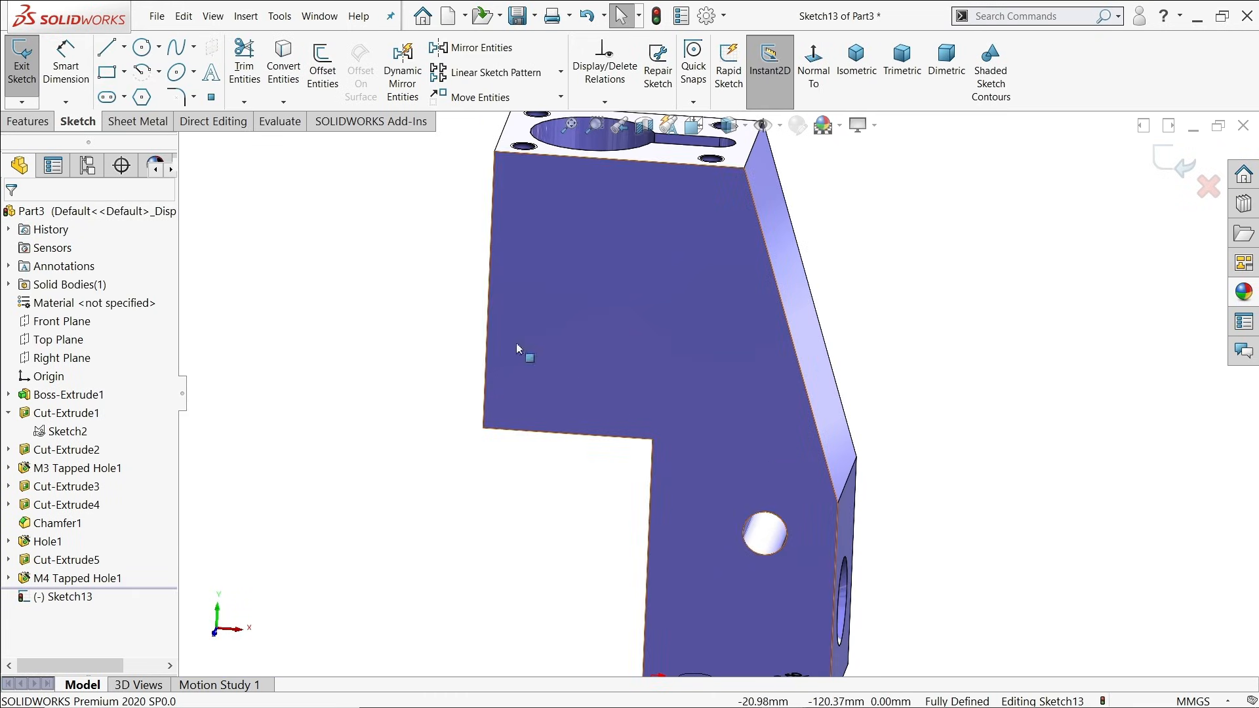
click(40, 122)
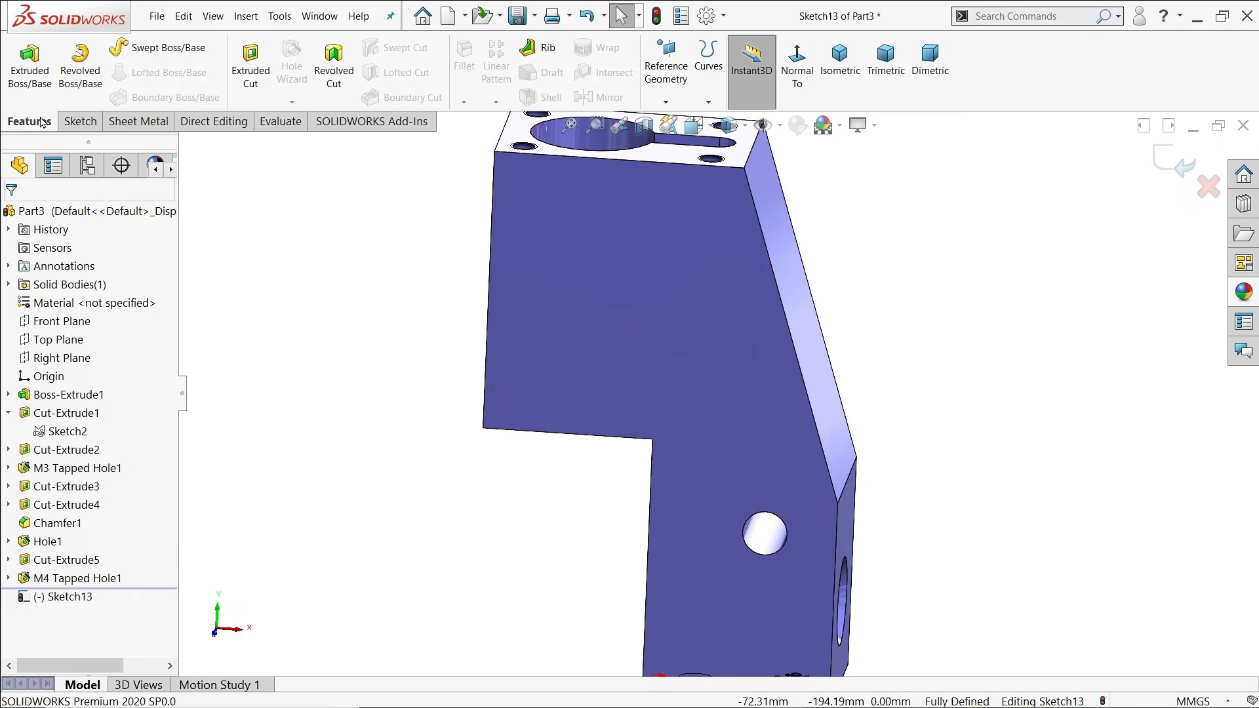
click(251, 77)
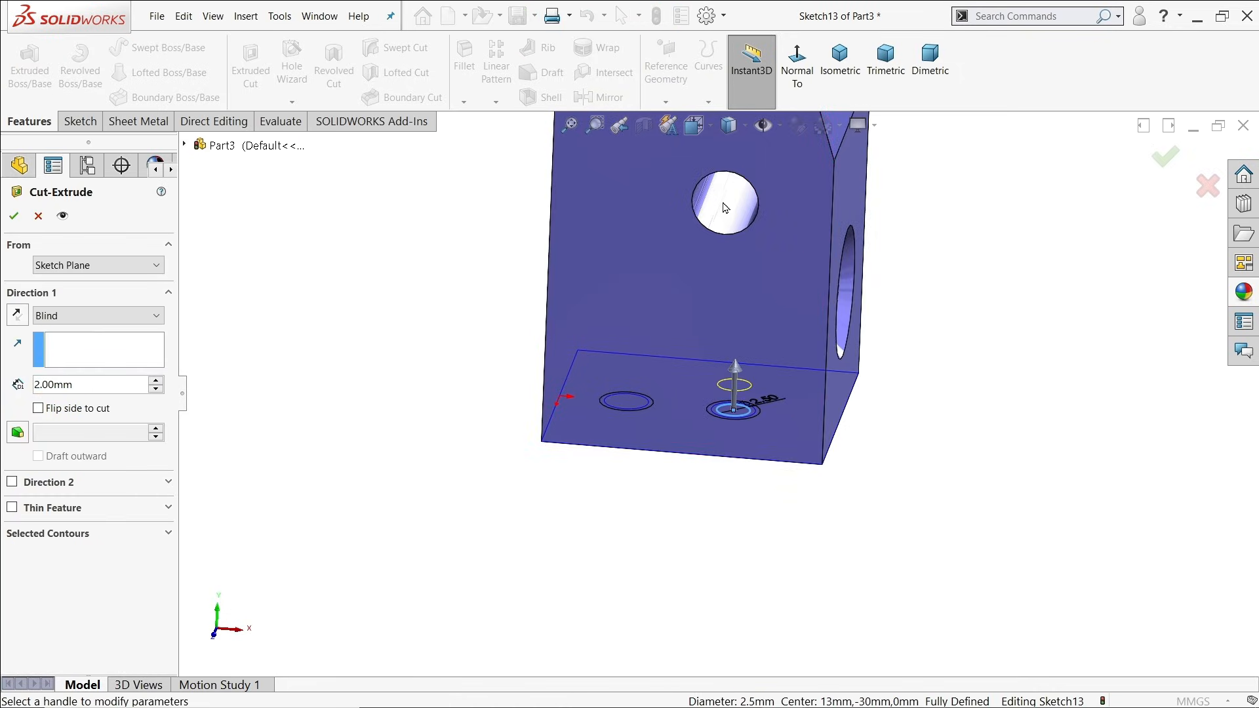
click(118, 315)
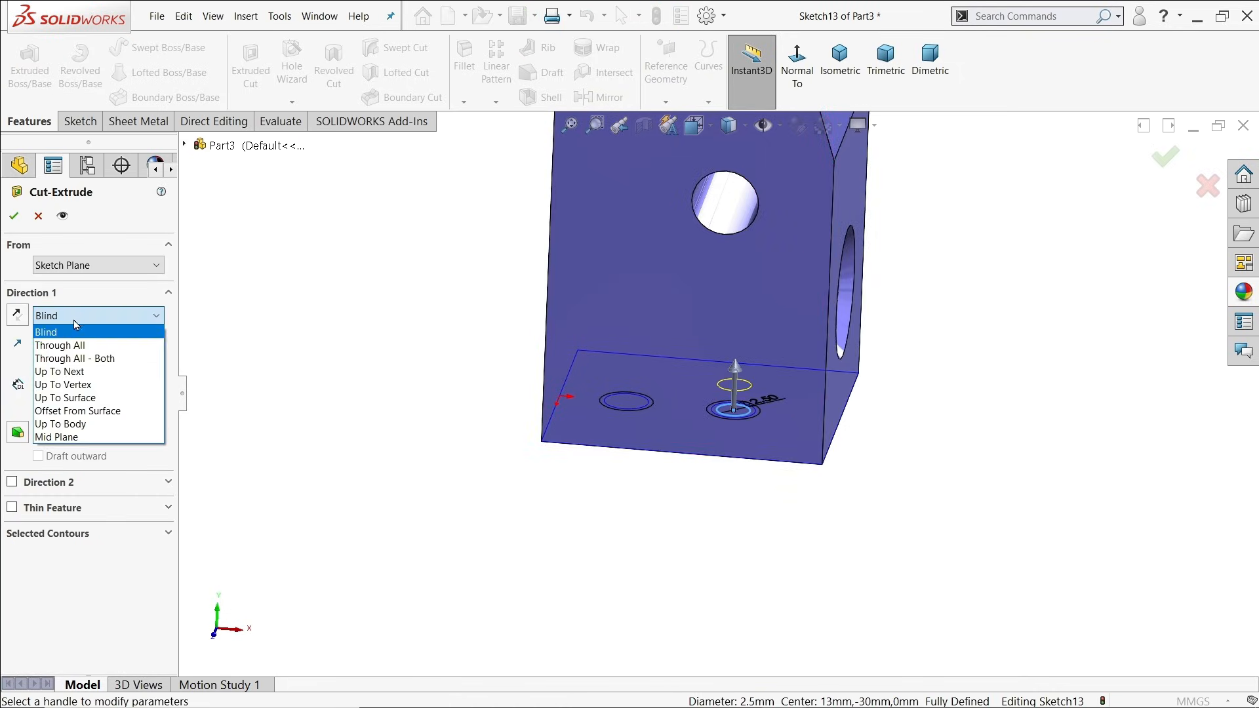
click(95, 398)
click(725, 208)
middle_drag(725, 208, 807, 294)
click(14, 216)
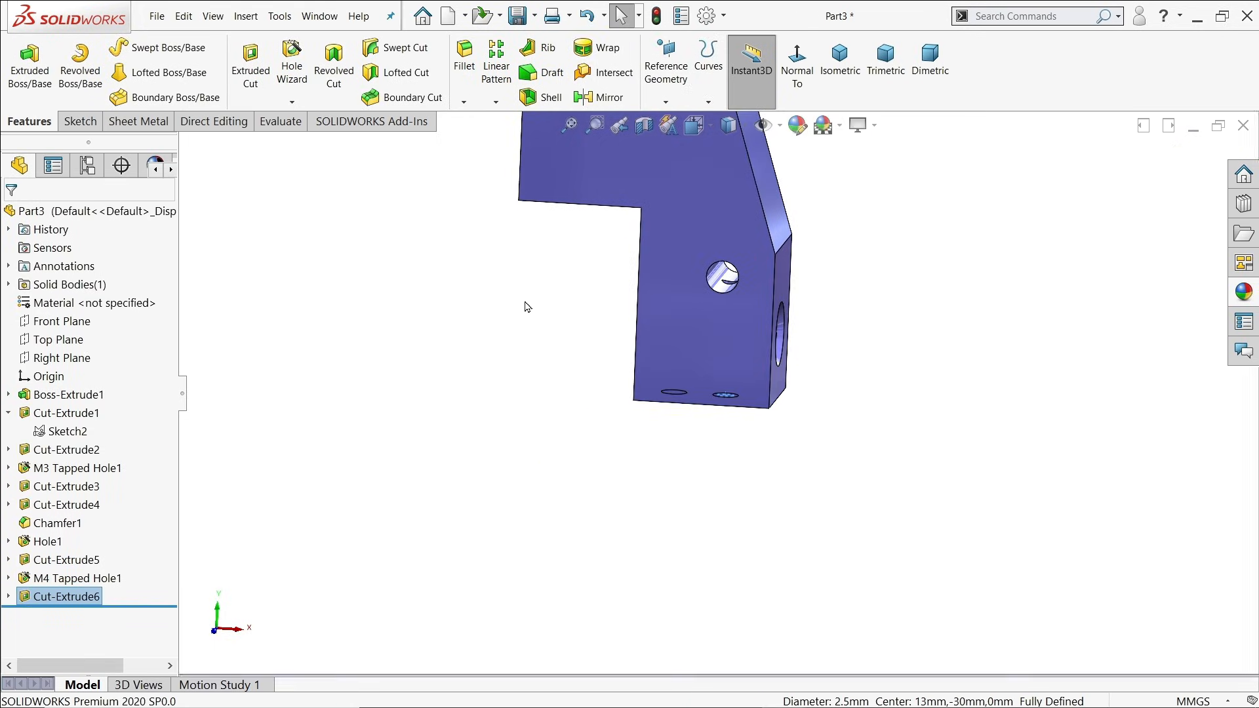
Step: Section the block along the Front Plane and examine the new 2.5 mm passage between the cross hole and the lower bore
click(644, 125)
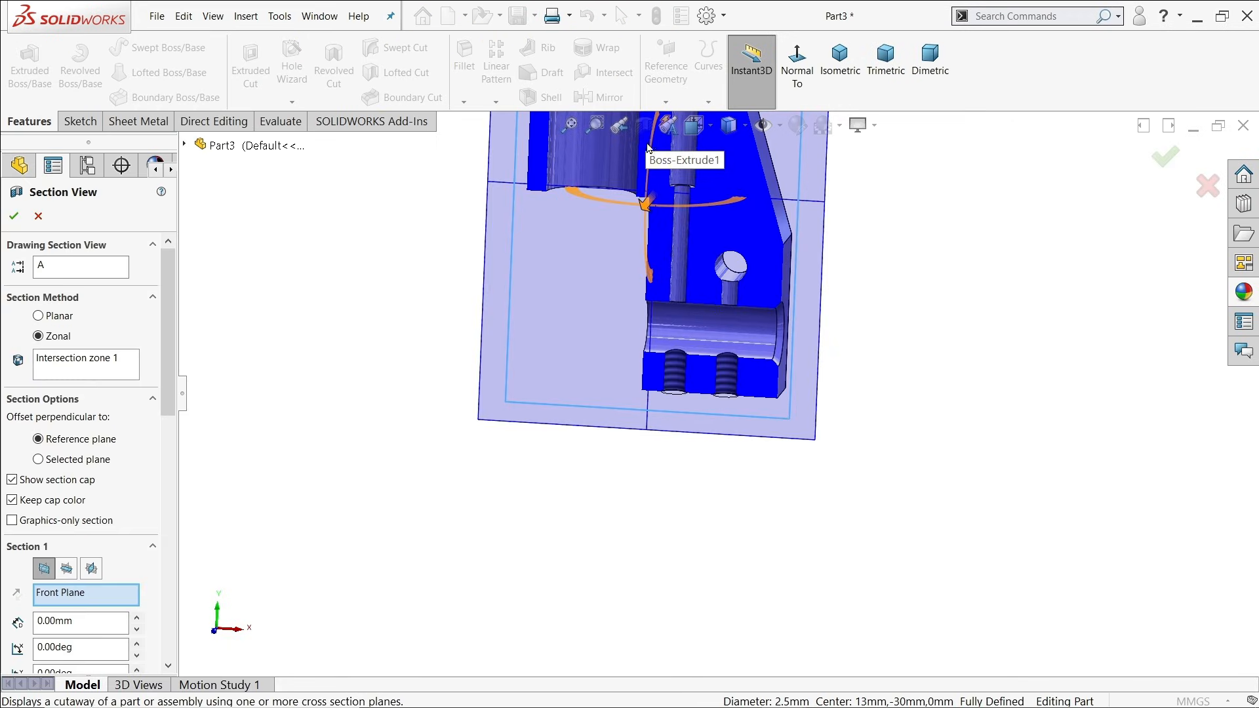
click(14, 215)
scroll(754, 262, down, 5)
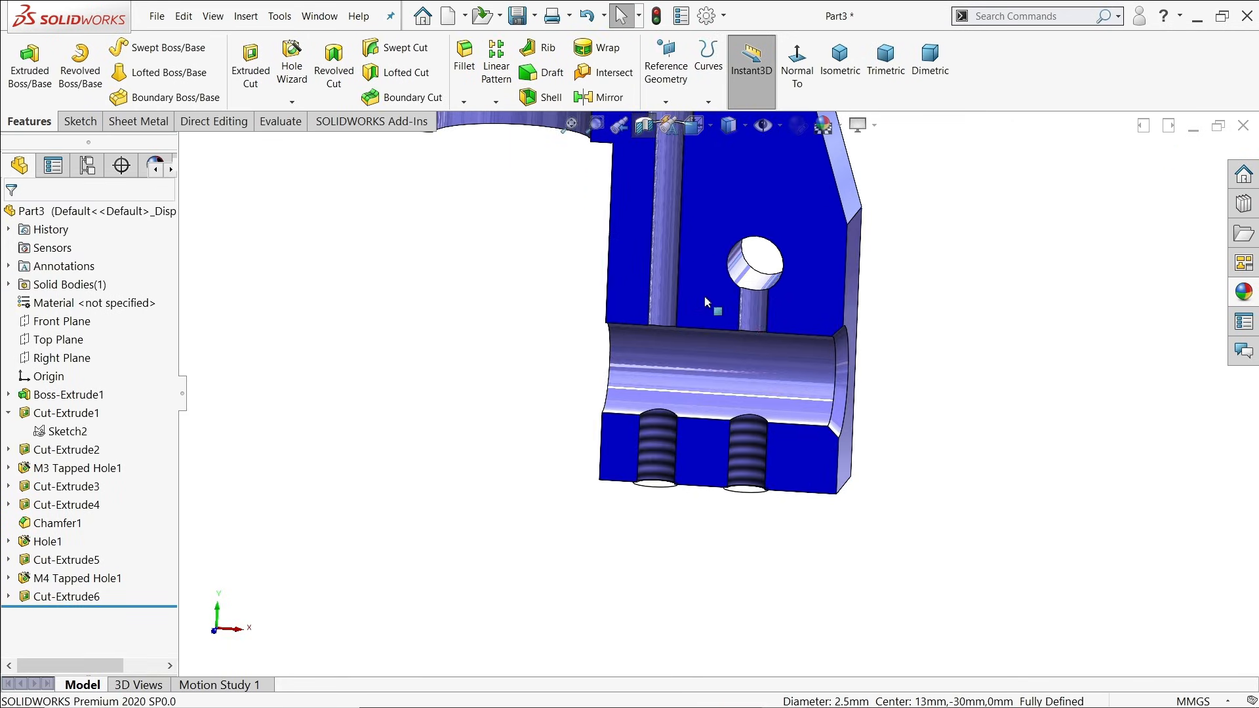
middle_drag(782, 248, 722, 354)
scroll(747, 359, up, 5)
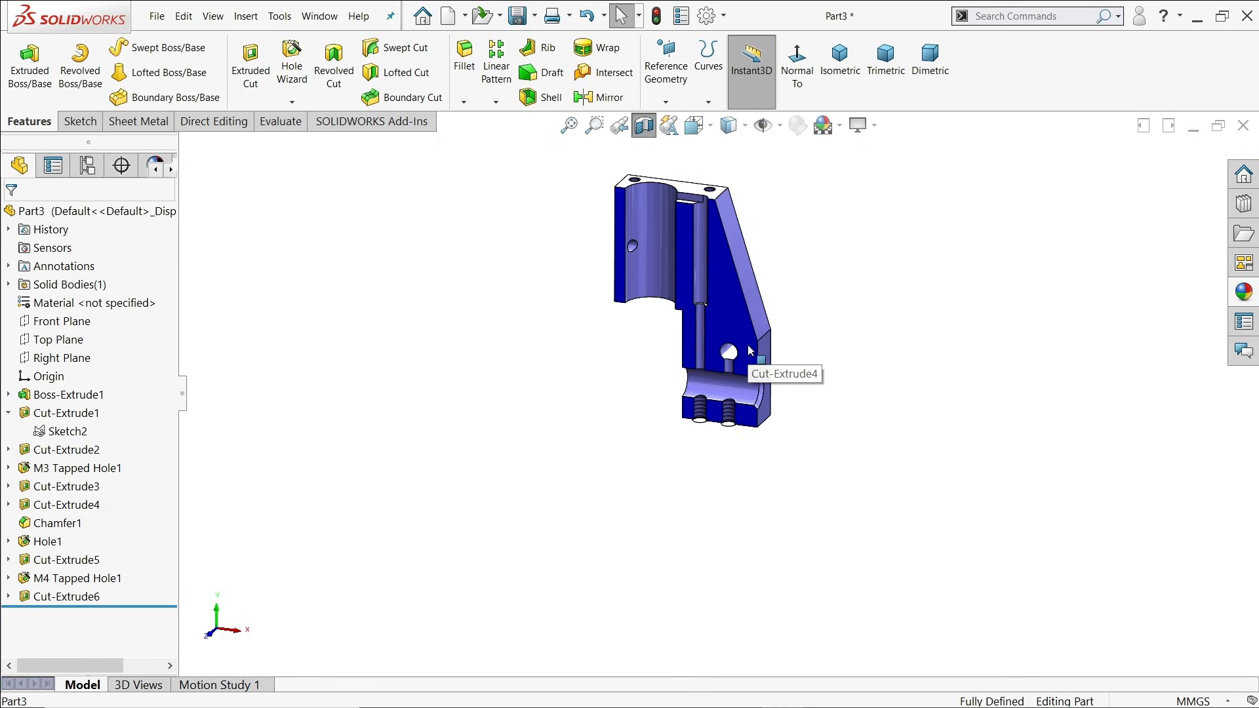
scroll(652, 394, down, 3)
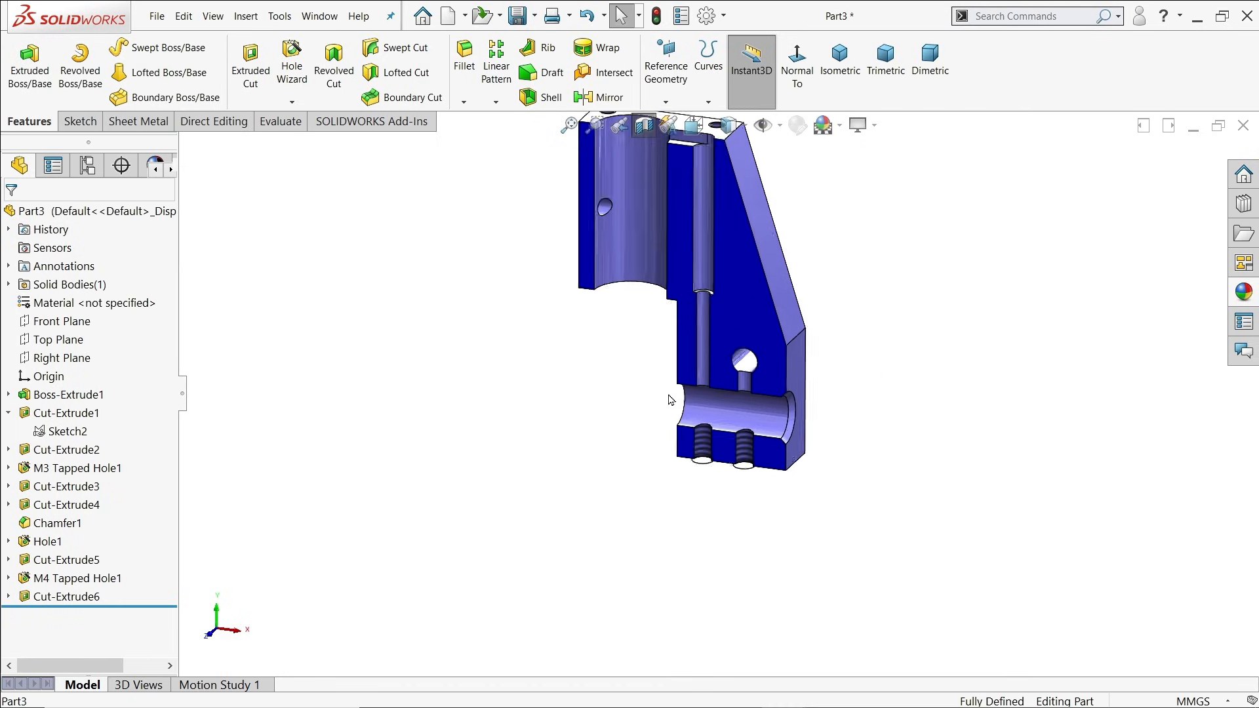
scroll(811, 401, down, 2)
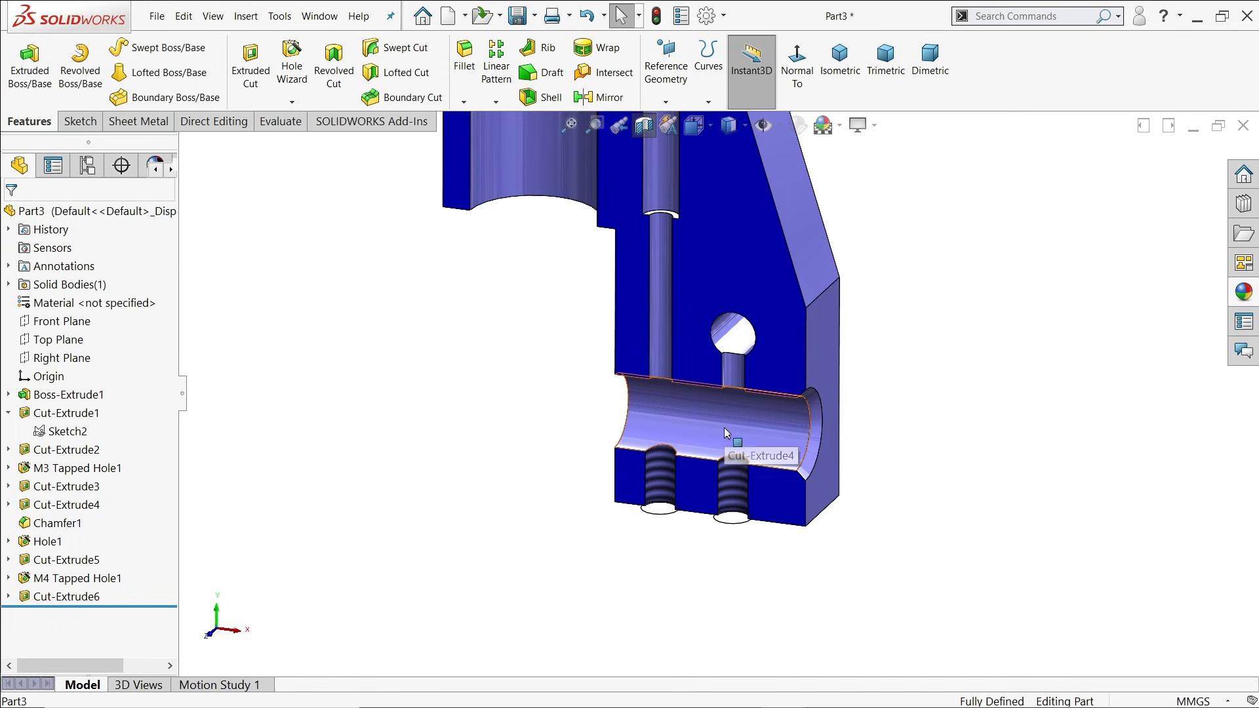
scroll(680, 406, up, 2)
scroll(668, 216, down, 3)
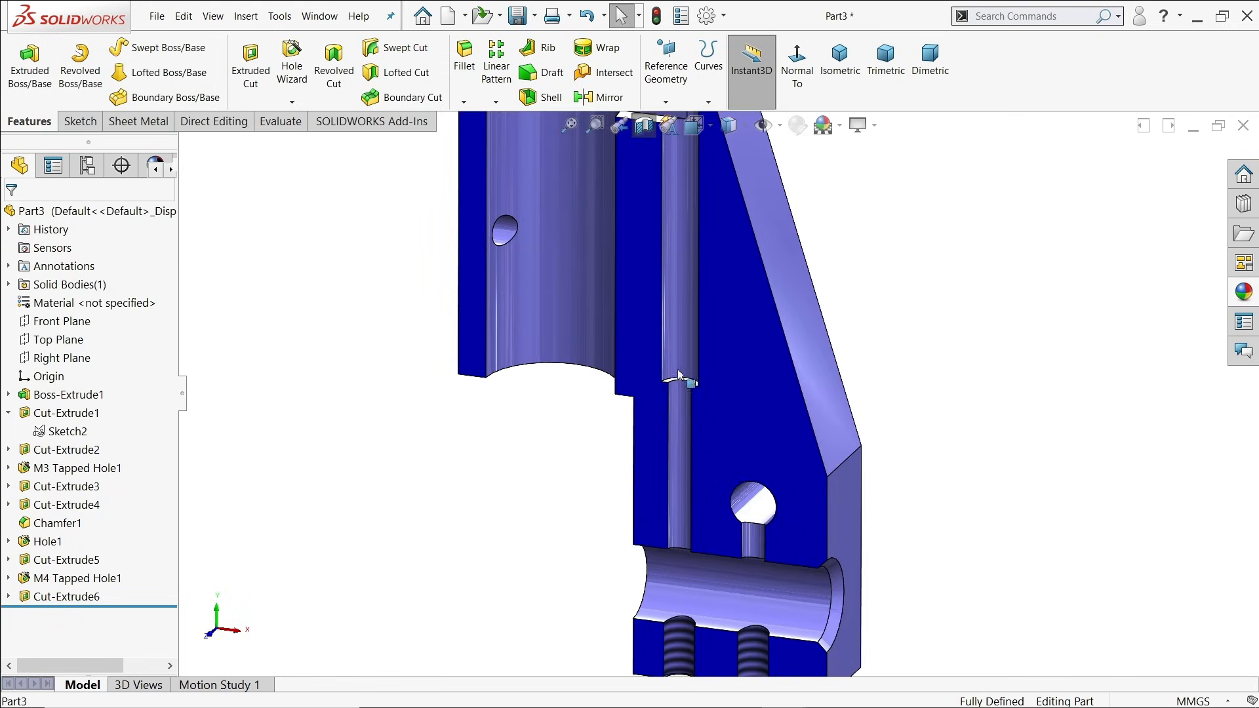
scroll(666, 207, up, 1)
scroll(665, 208, up, 1)
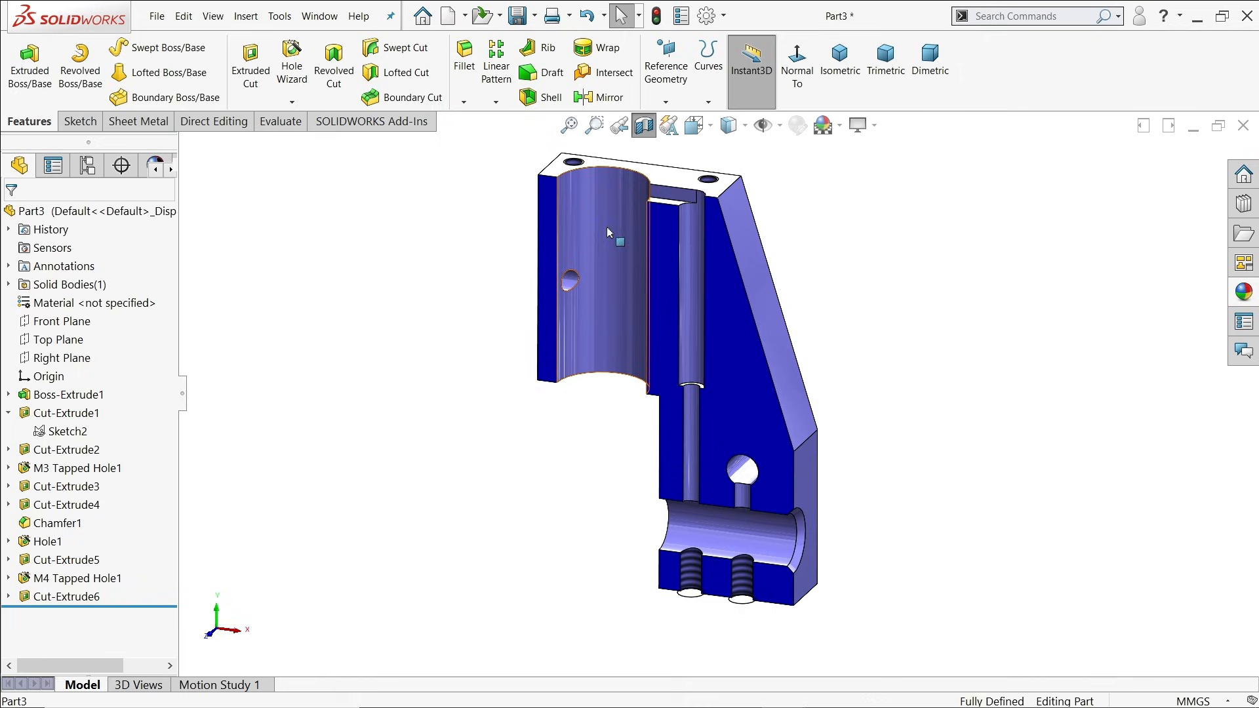
Step: Turn off the section view and save the part as 3.Motor Block in the Pneumatic Motor folder
click(646, 134)
middle_drag(672, 319, 643, 343)
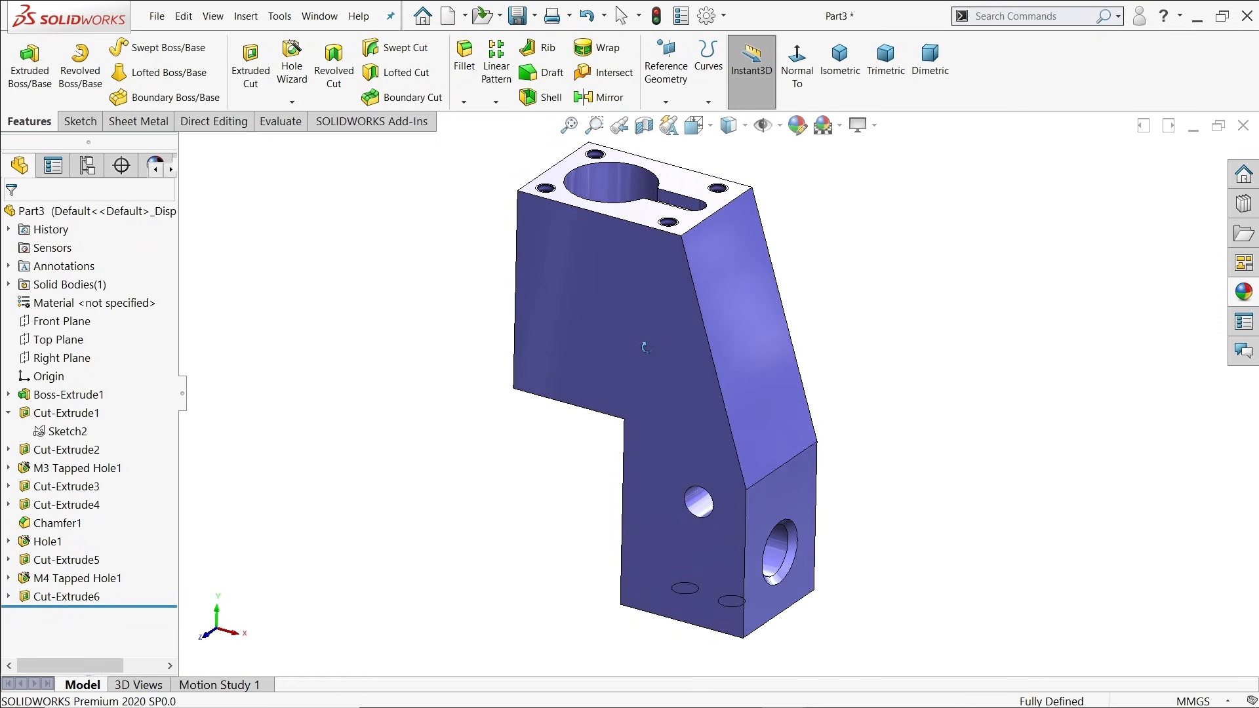
click(516, 14)
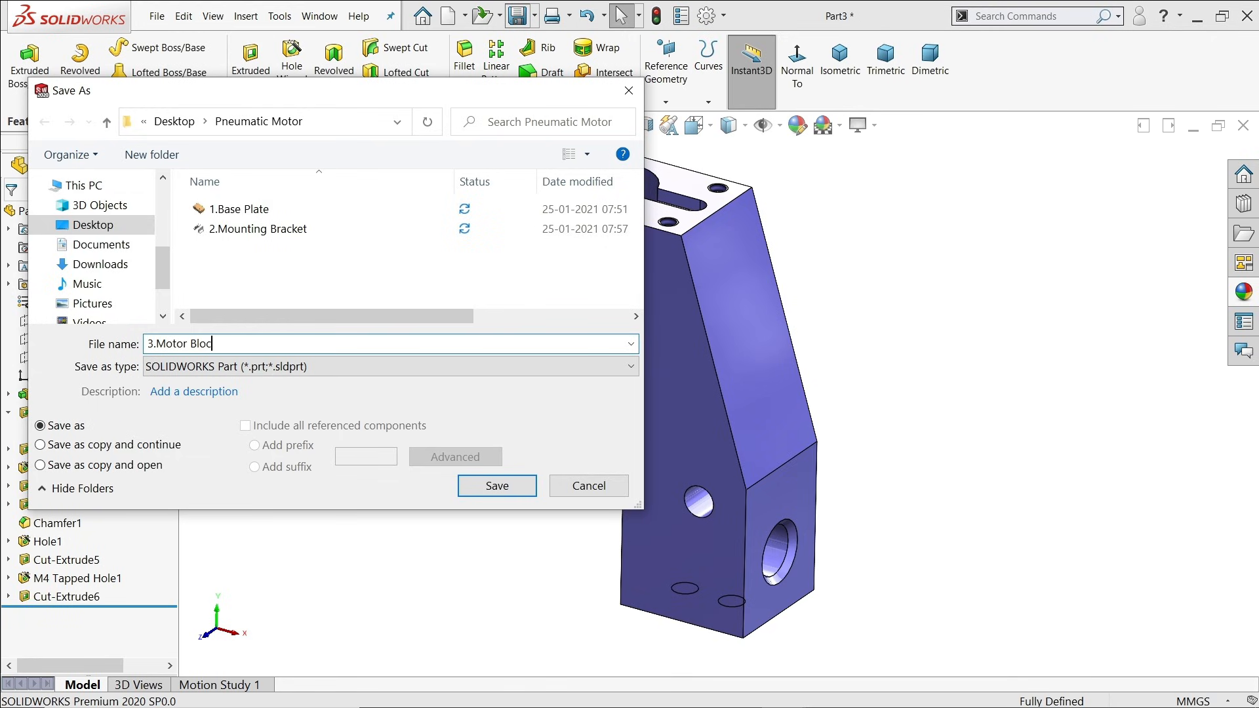
click(497, 486)
Step: Start a new part document with a plain white background and consult the cylinder head dimensions in the drawing image
click(466, 24)
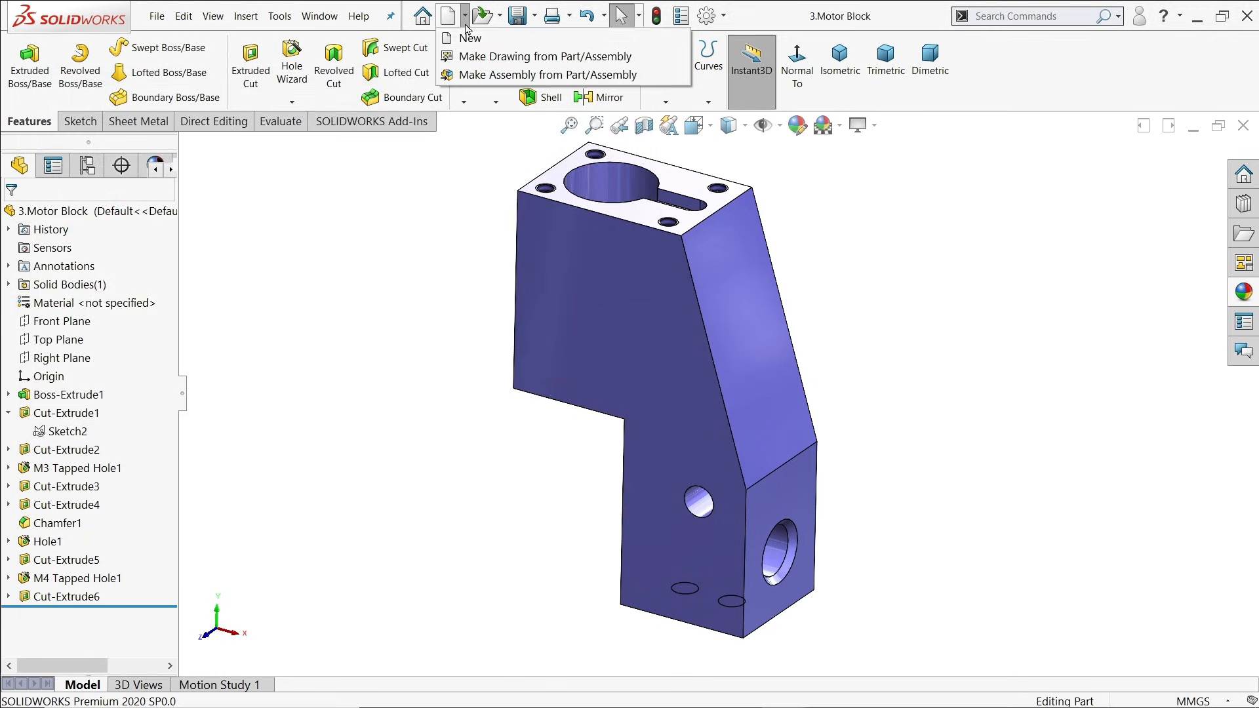
click(470, 38)
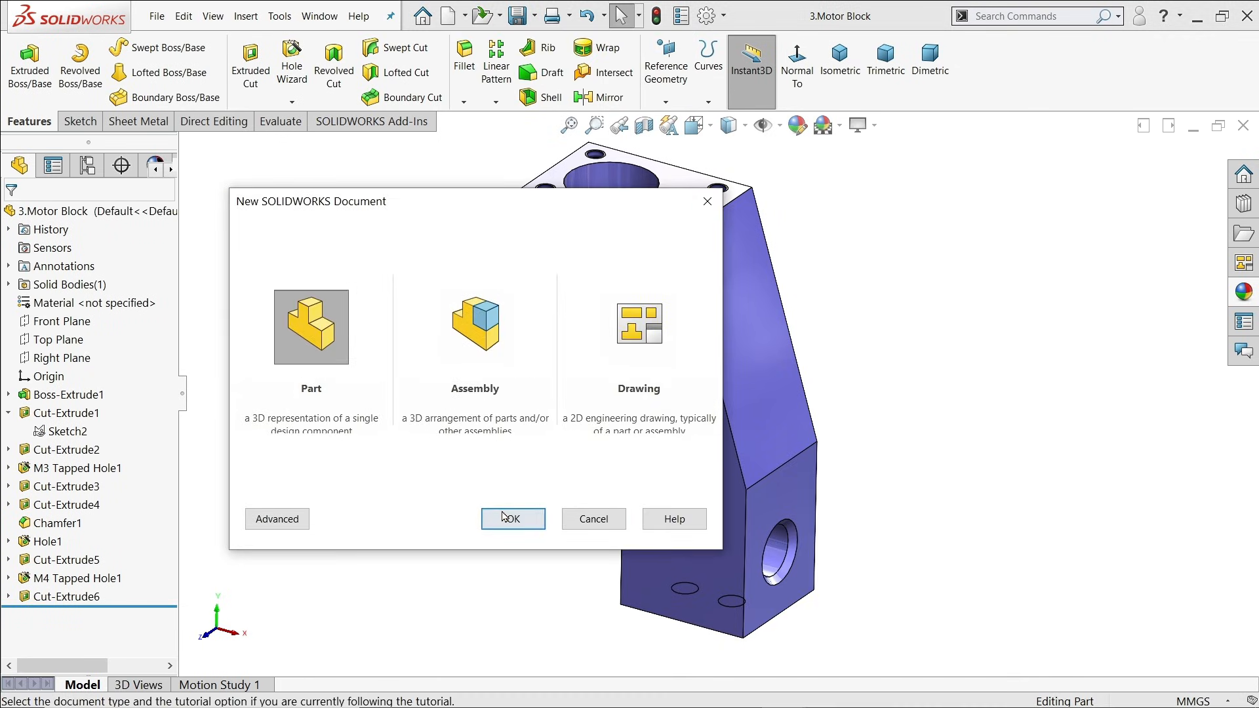
click(508, 518)
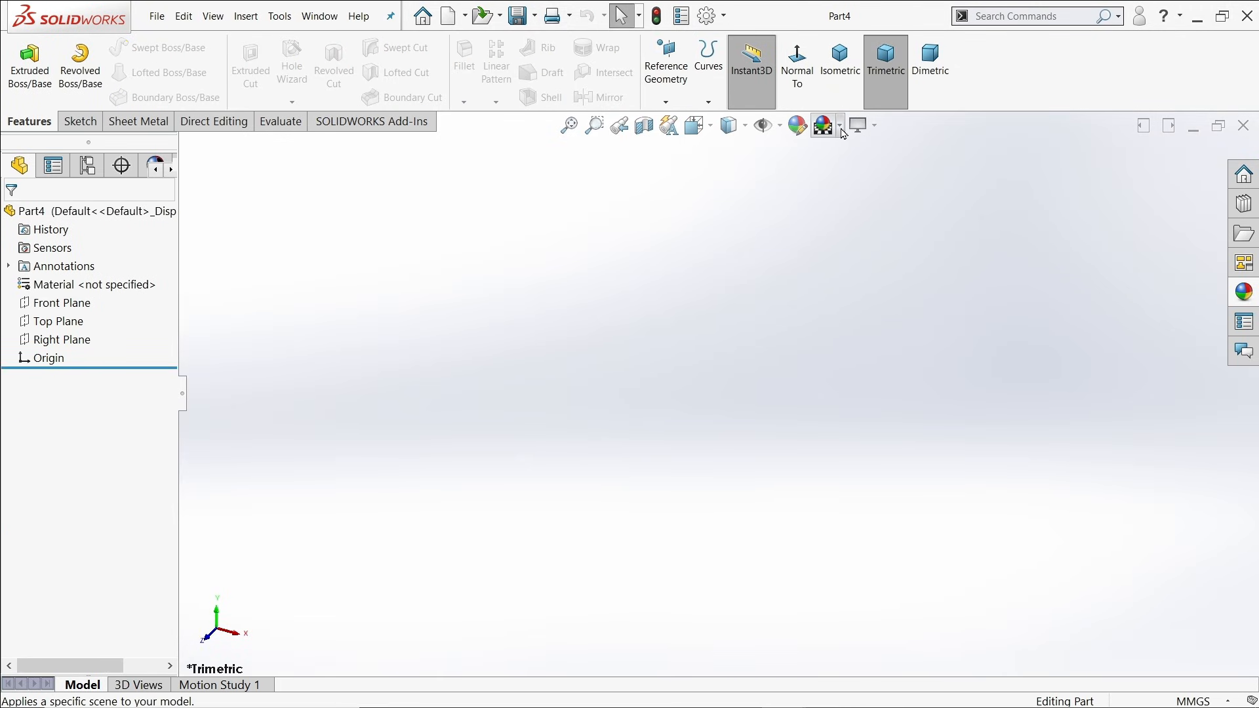
click(841, 130)
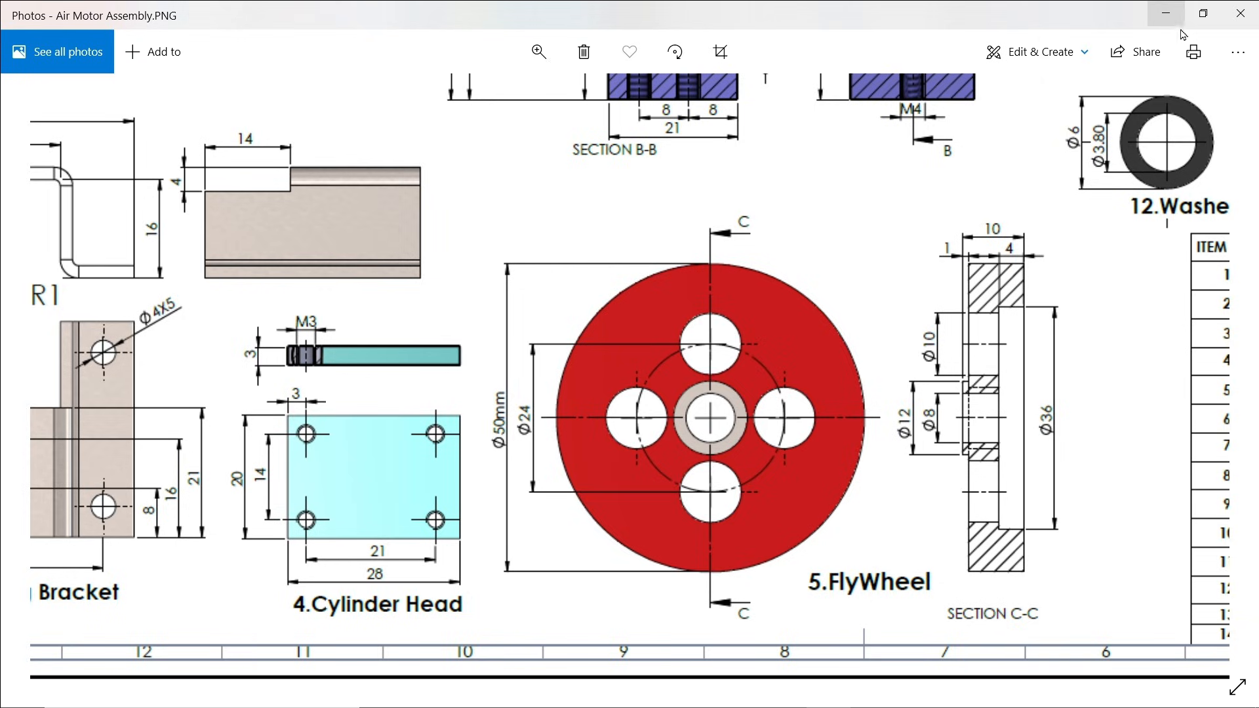
click(1166, 15)
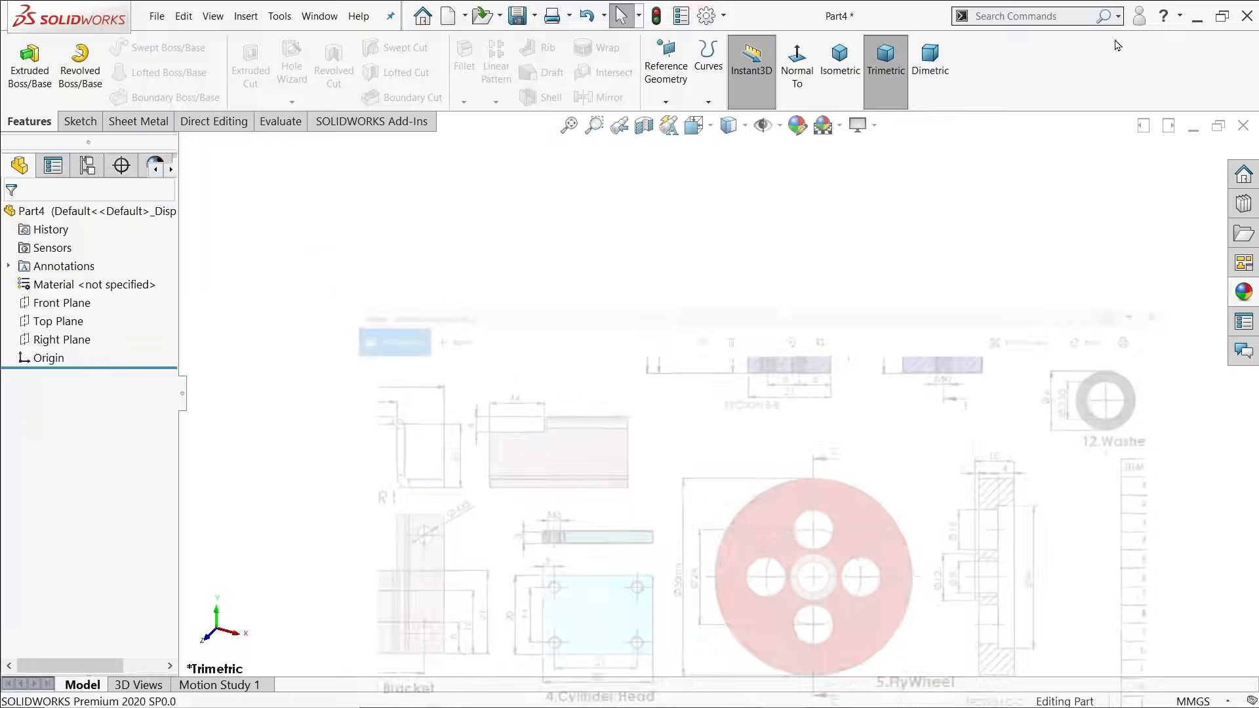
Step: Sketch a 28 mm wide by 20 mm high centre rectangle on the Top Plane, centred on the origin
click(47, 322)
click(50, 311)
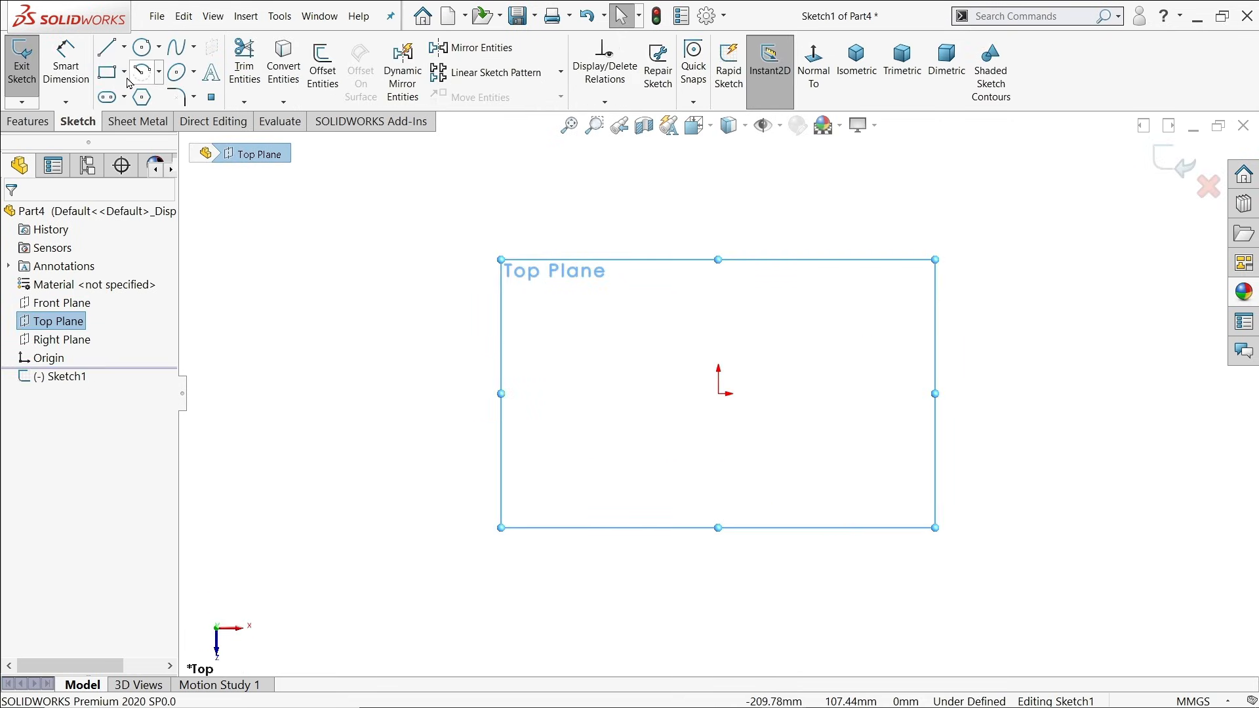
click(124, 72)
click(157, 113)
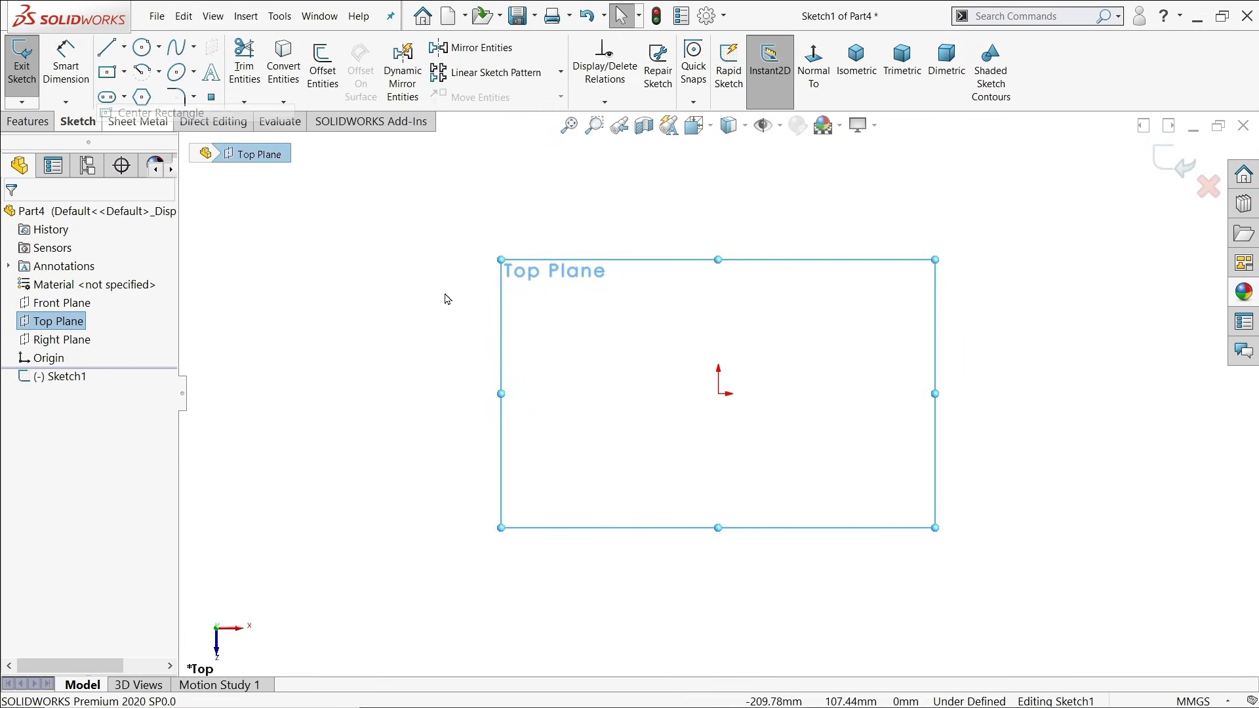
click(718, 394)
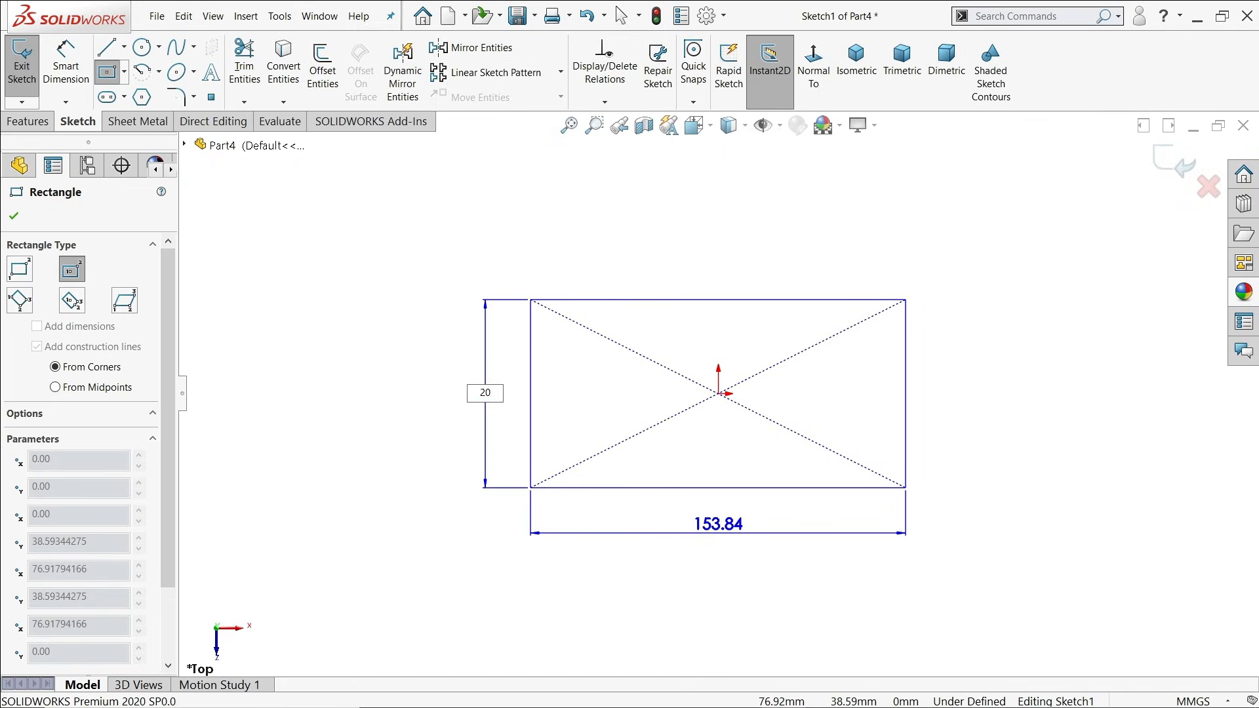
key(Tab)
key(Return)
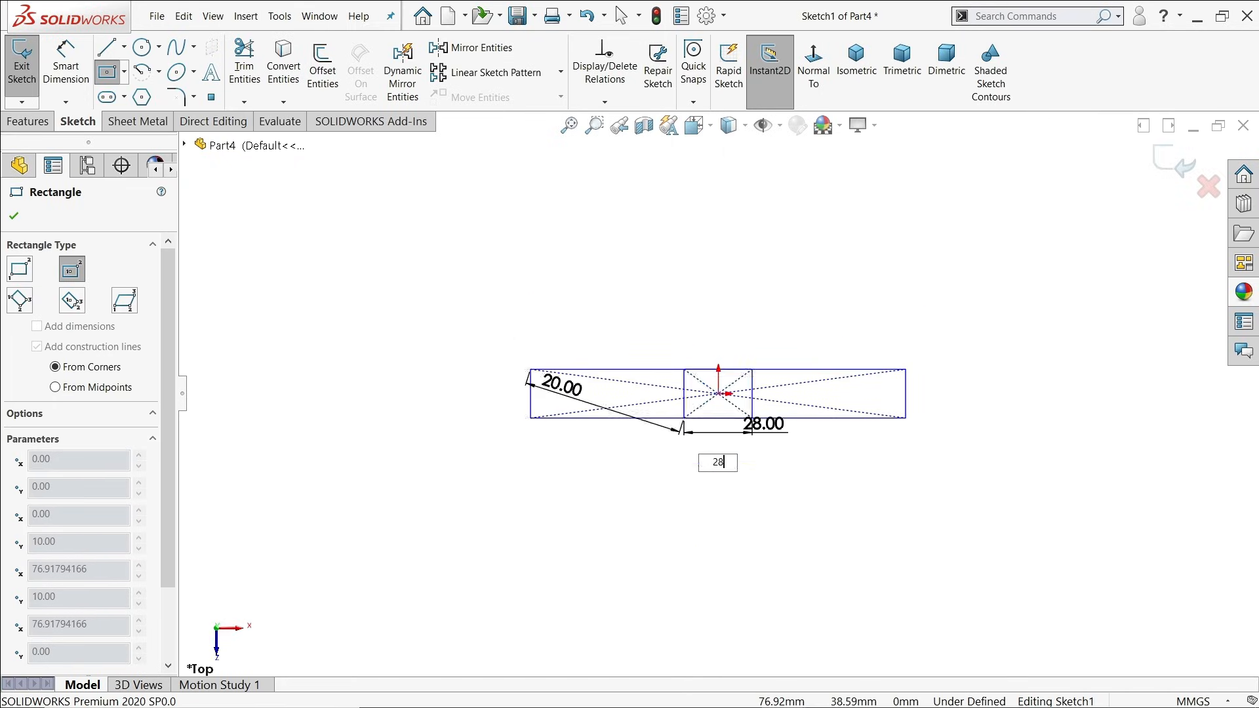
key(f)
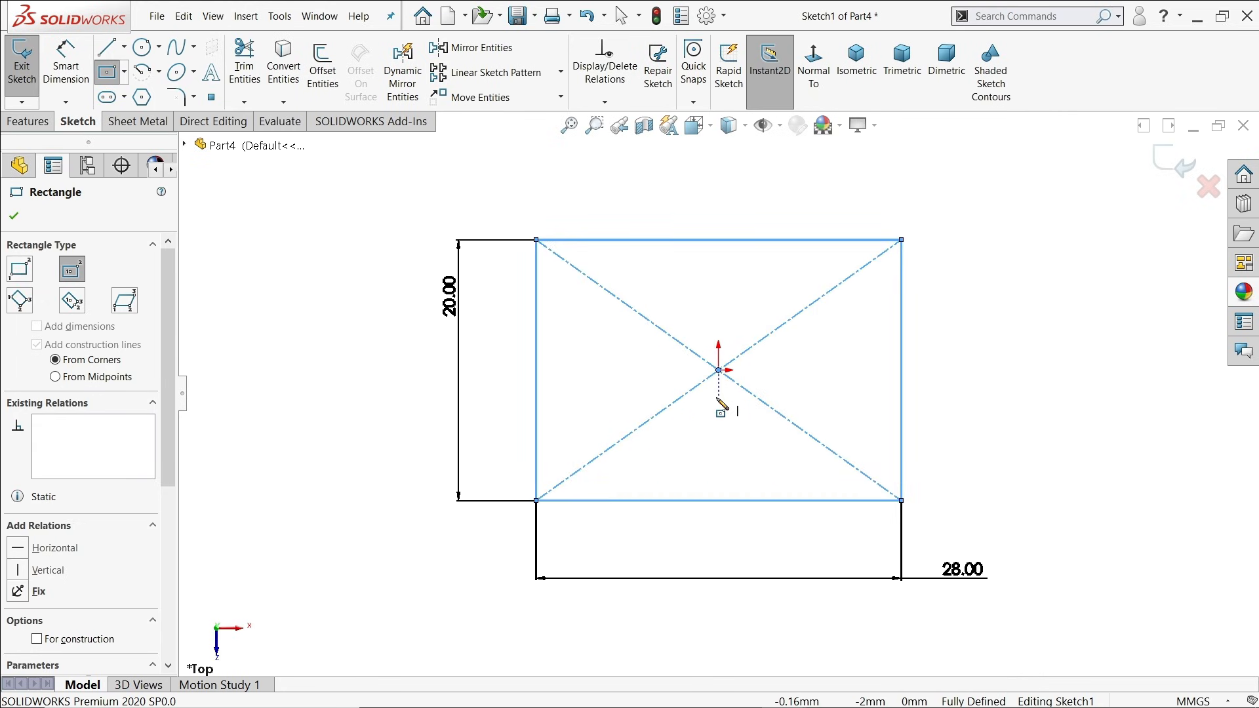
Step: Extrude the rectangle 3 mm upward as a blind boss to form the plate
click(30, 121)
click(30, 64)
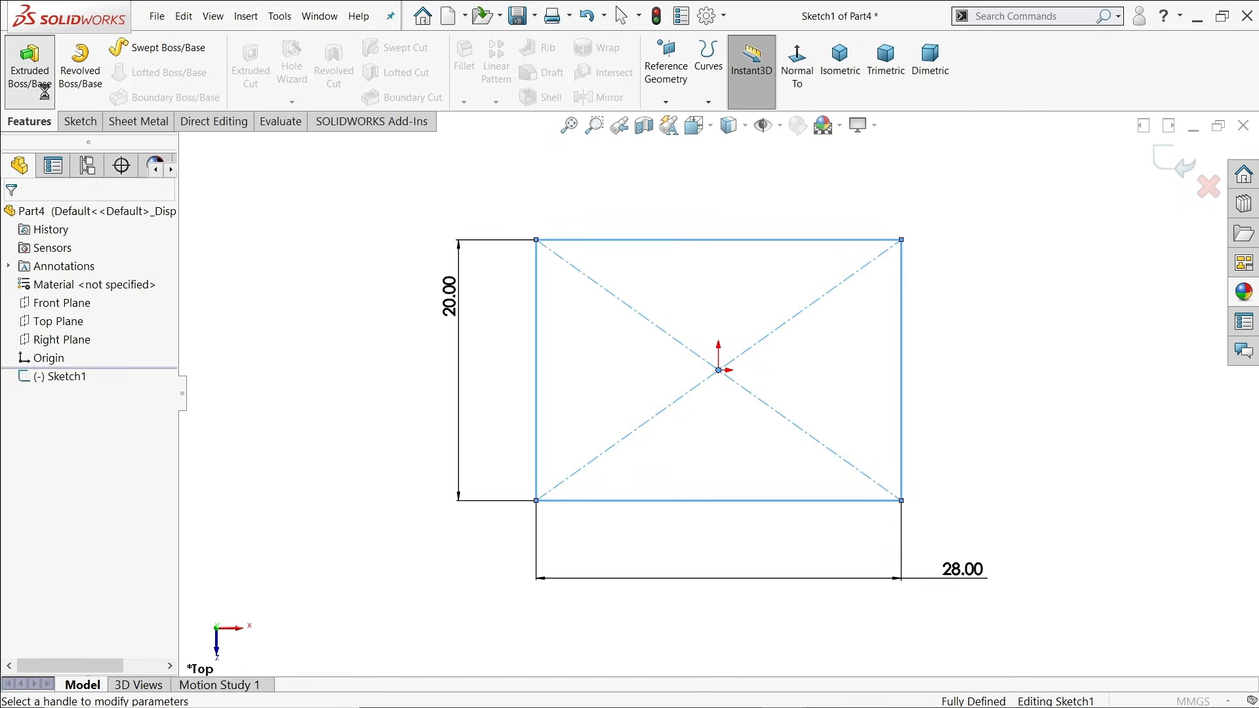
text(3)
key(Return)
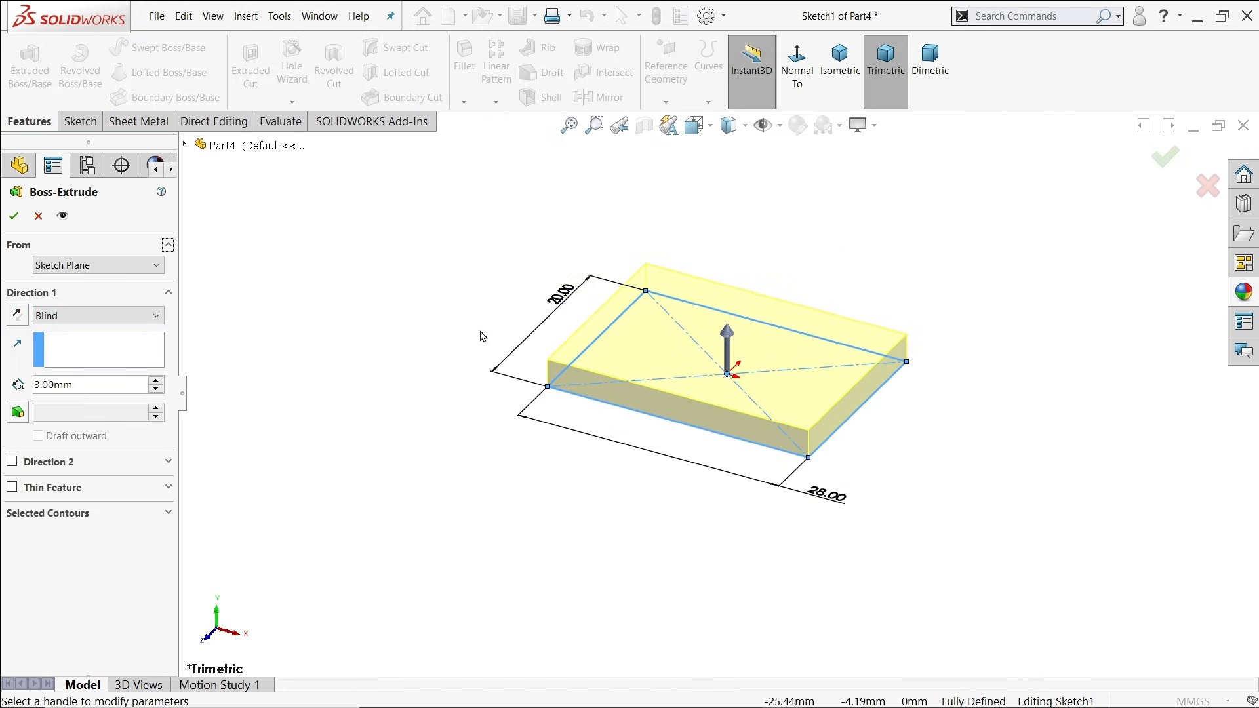
scroll(721, 335, down, 2)
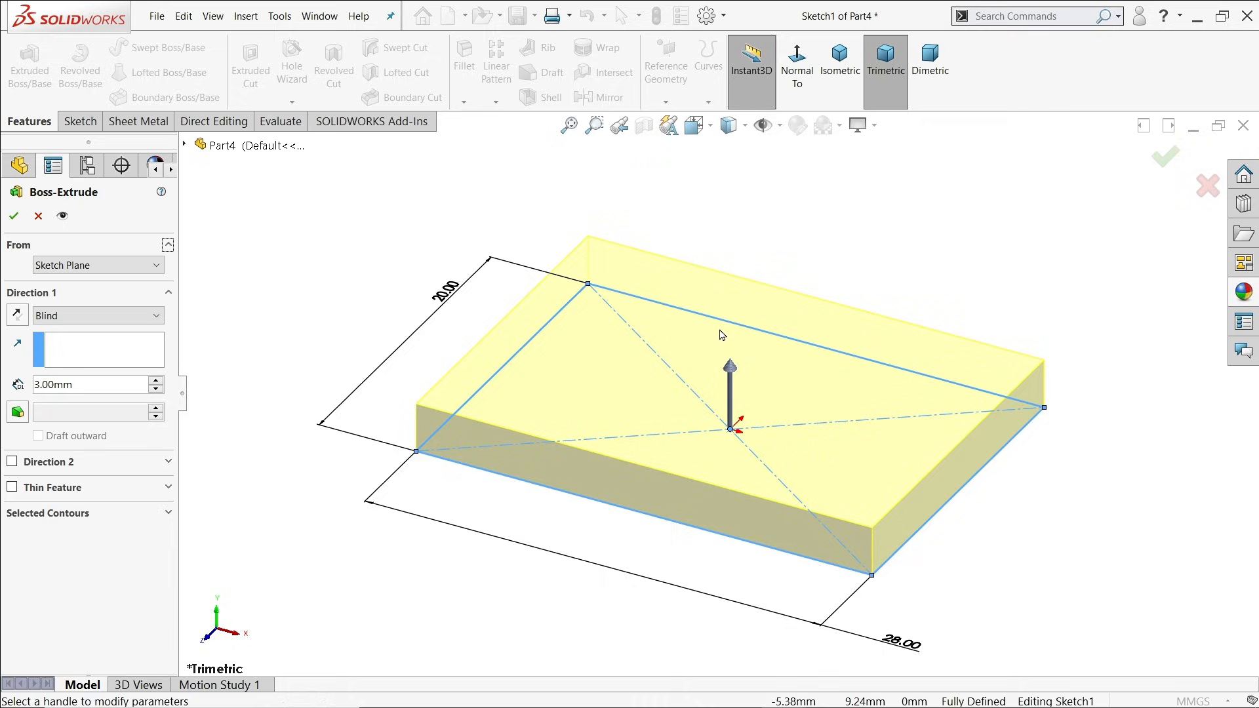
click(14, 217)
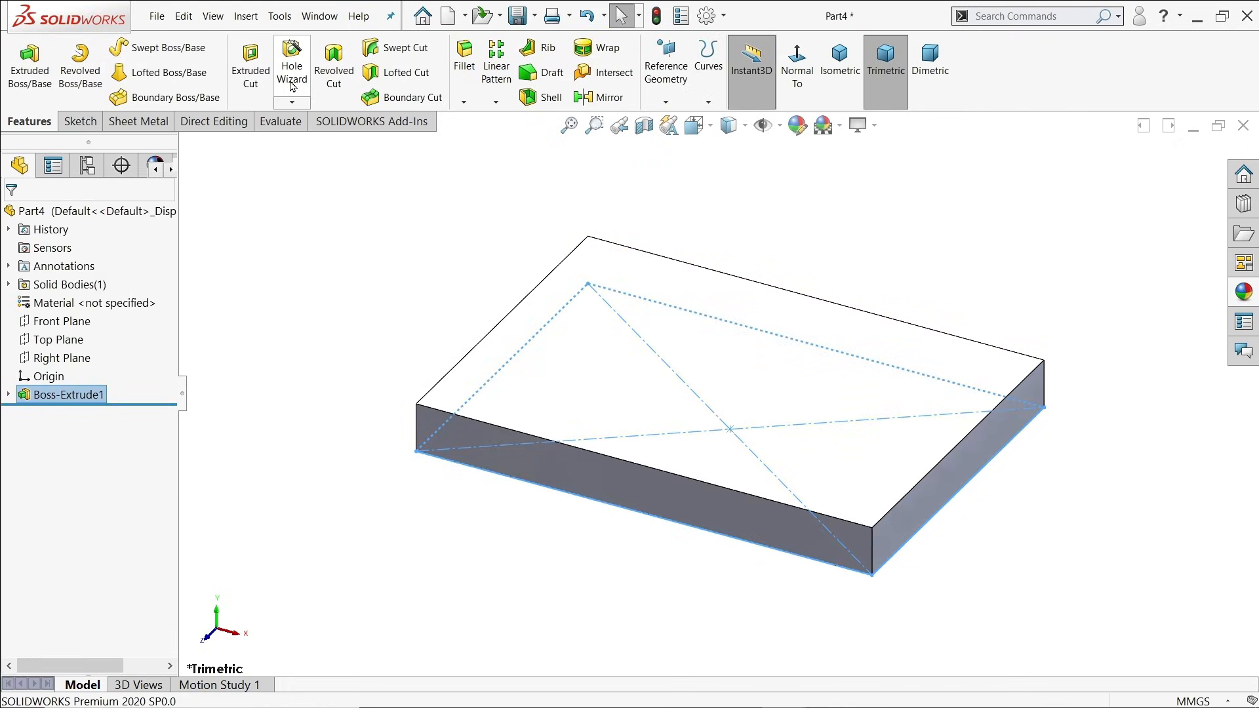
Step: Start a Hole Wizard DIN tapped hole of size M3 with a Through All end condition
click(329, 196)
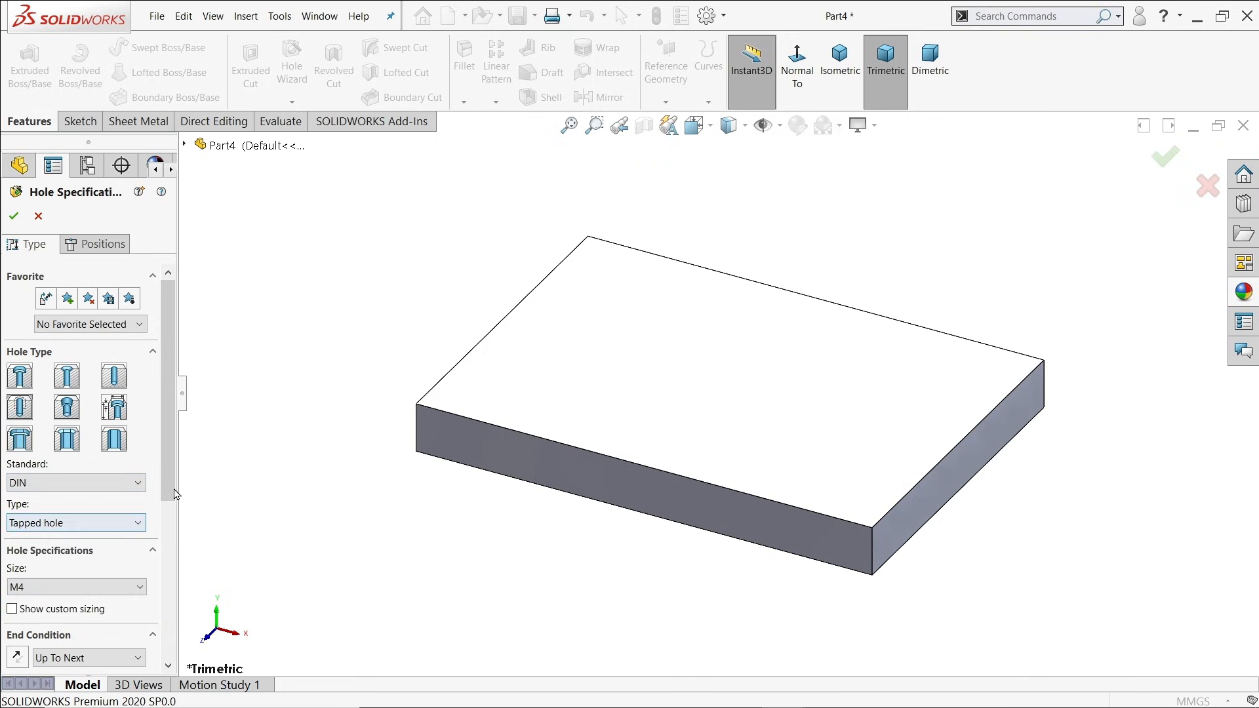
scroll(28, 523, down, 2)
click(29, 461)
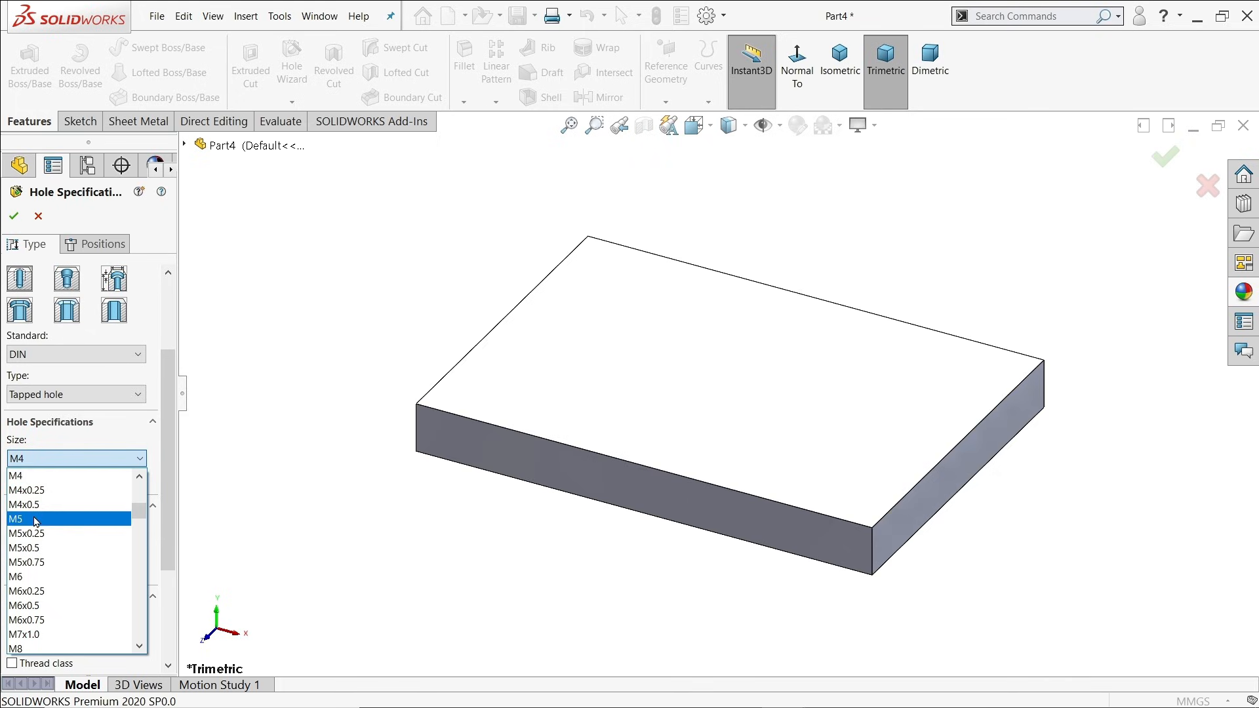
scroll(30, 517, up, 2)
click(29, 492)
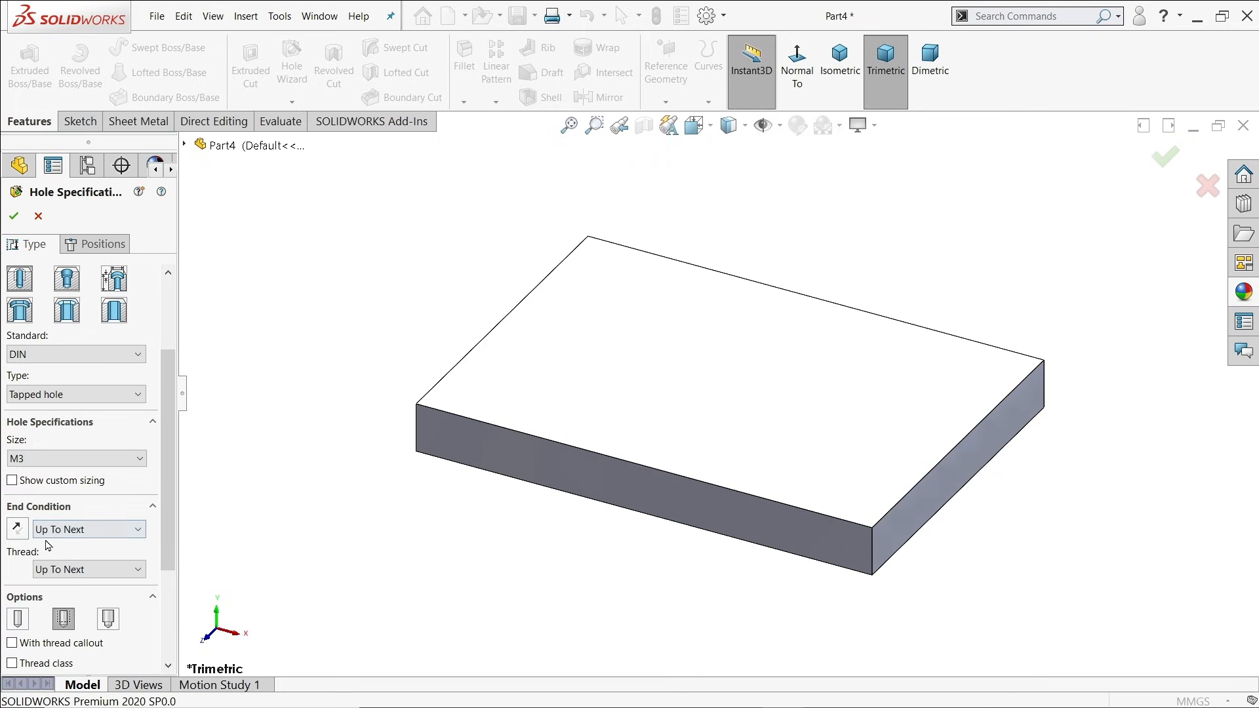
click(66, 531)
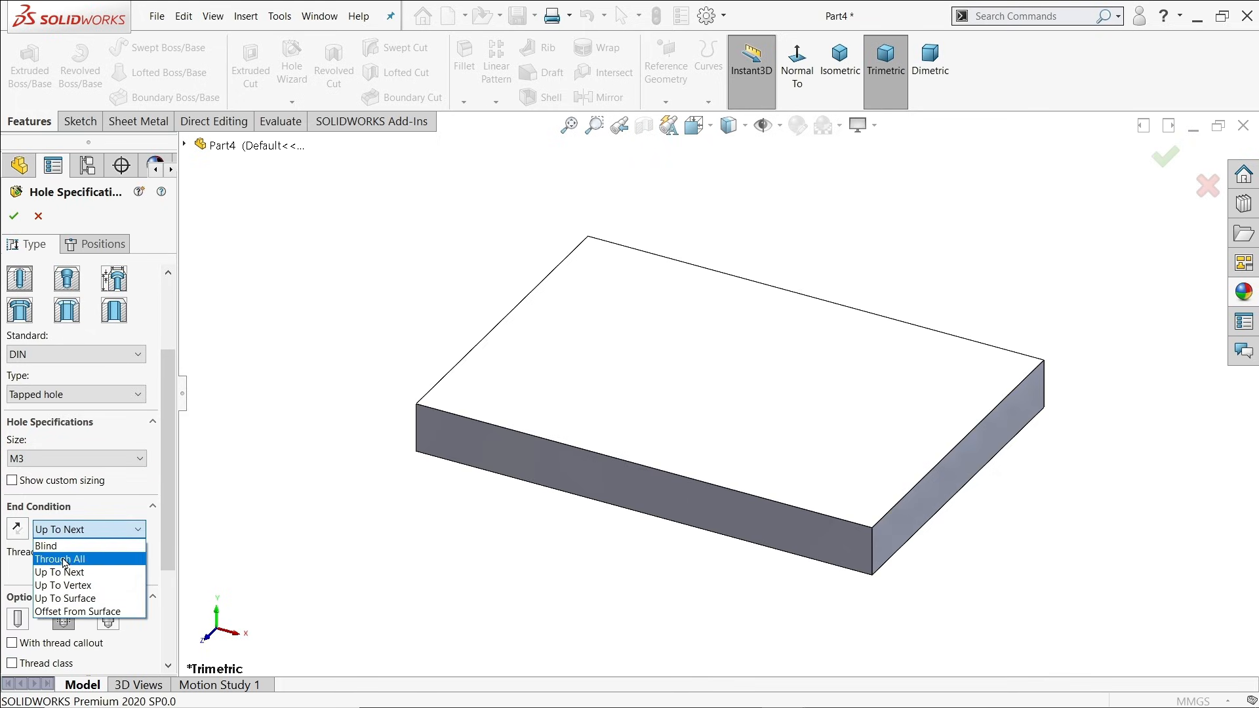
click(65, 562)
scroll(168, 459, down, 1)
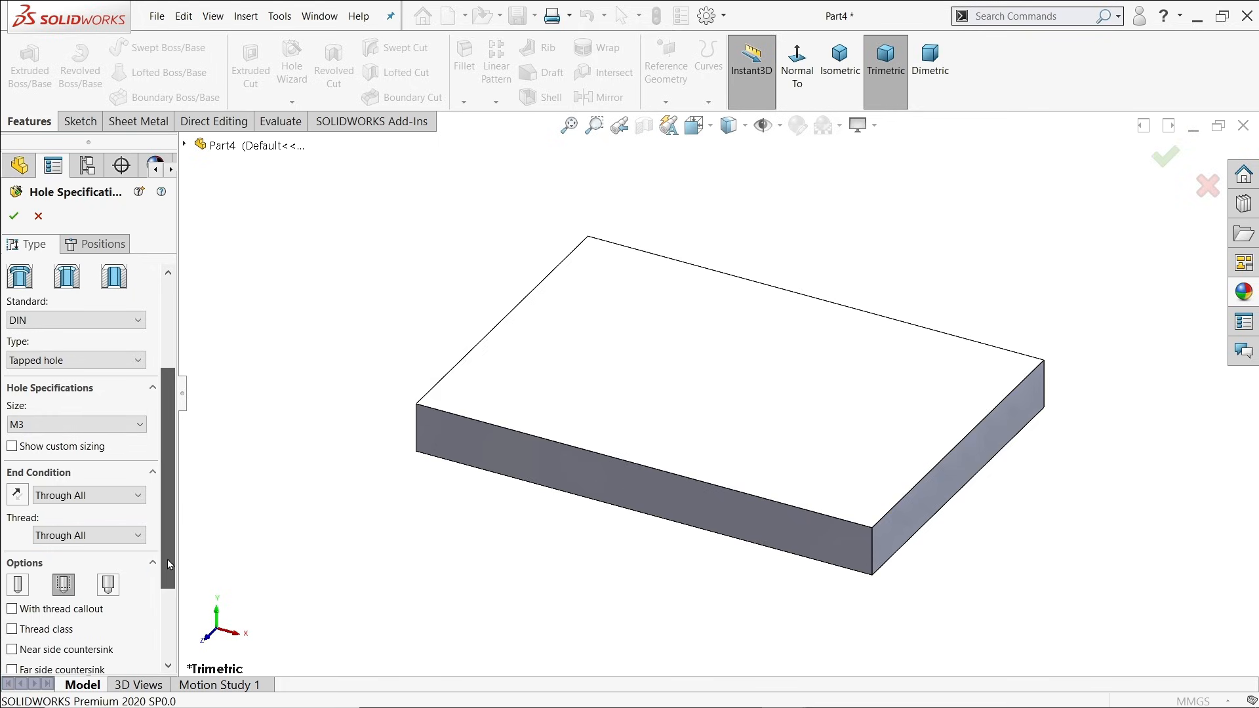
scroll(168, 458, up, 2)
Step: Place four hole points on the plate's top face, one near each corner
click(94, 244)
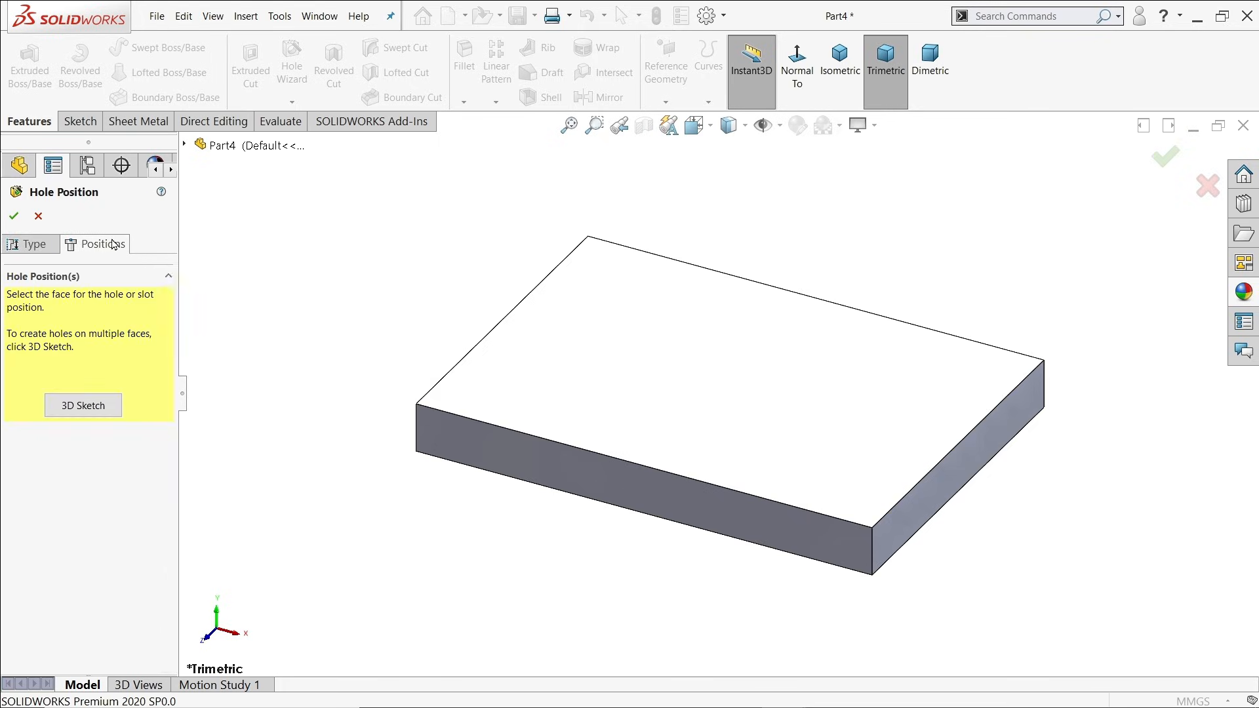
click(573, 360)
click(506, 270)
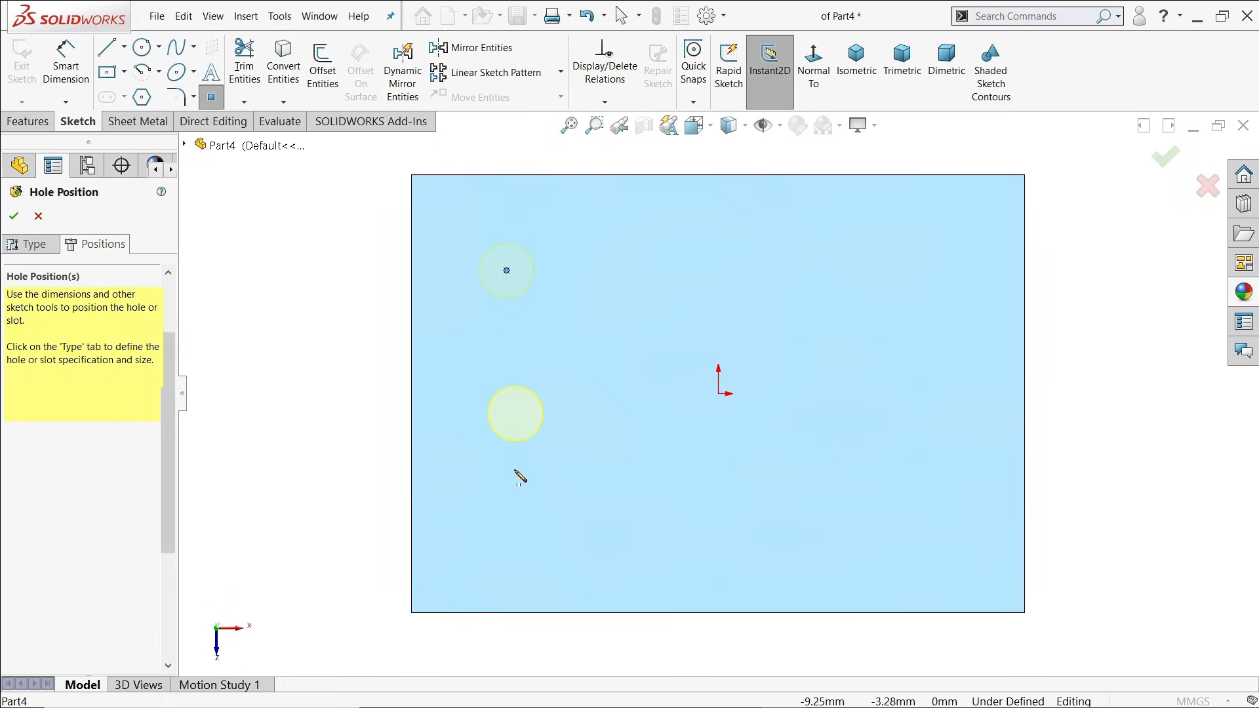
click(506, 535)
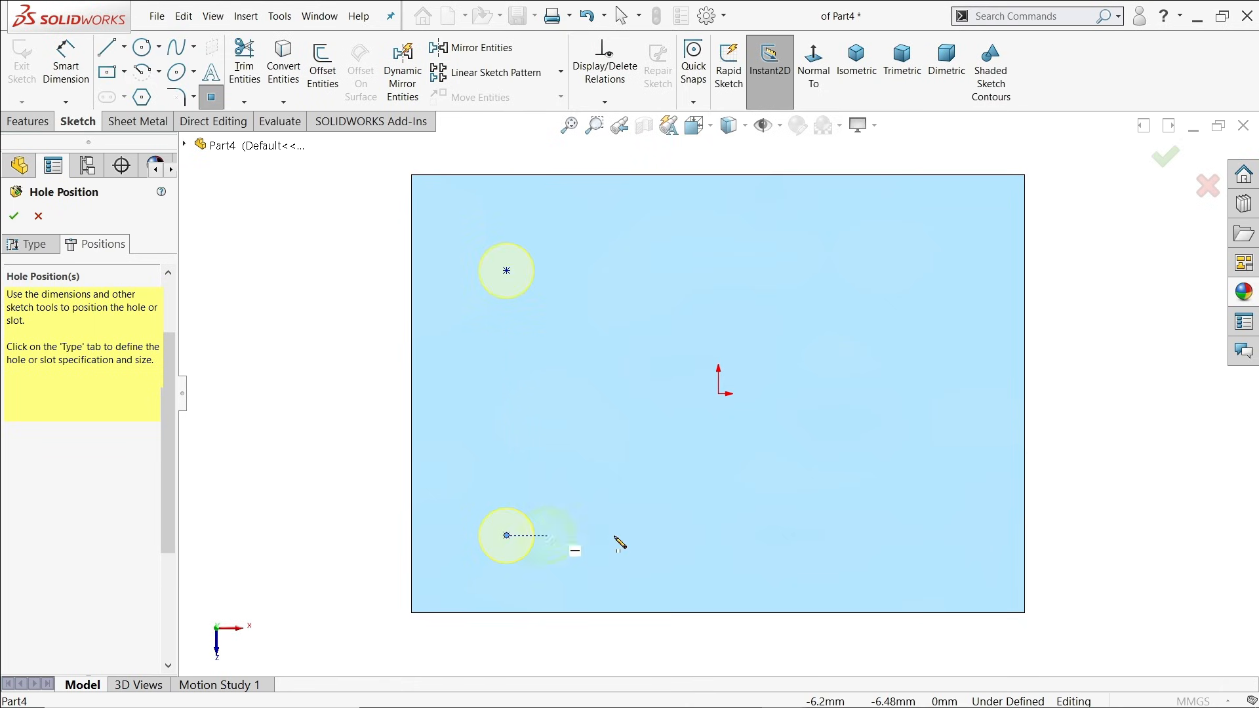
click(875, 535)
right_click(936, 289)
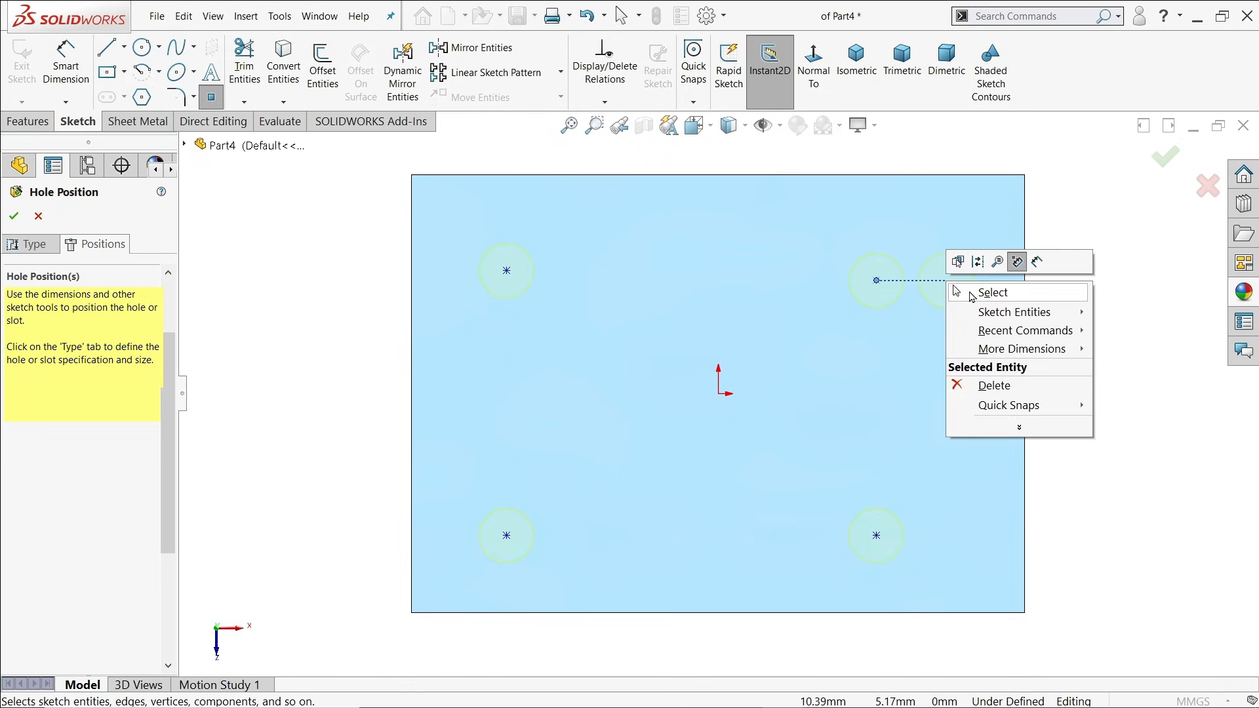
click(962, 292)
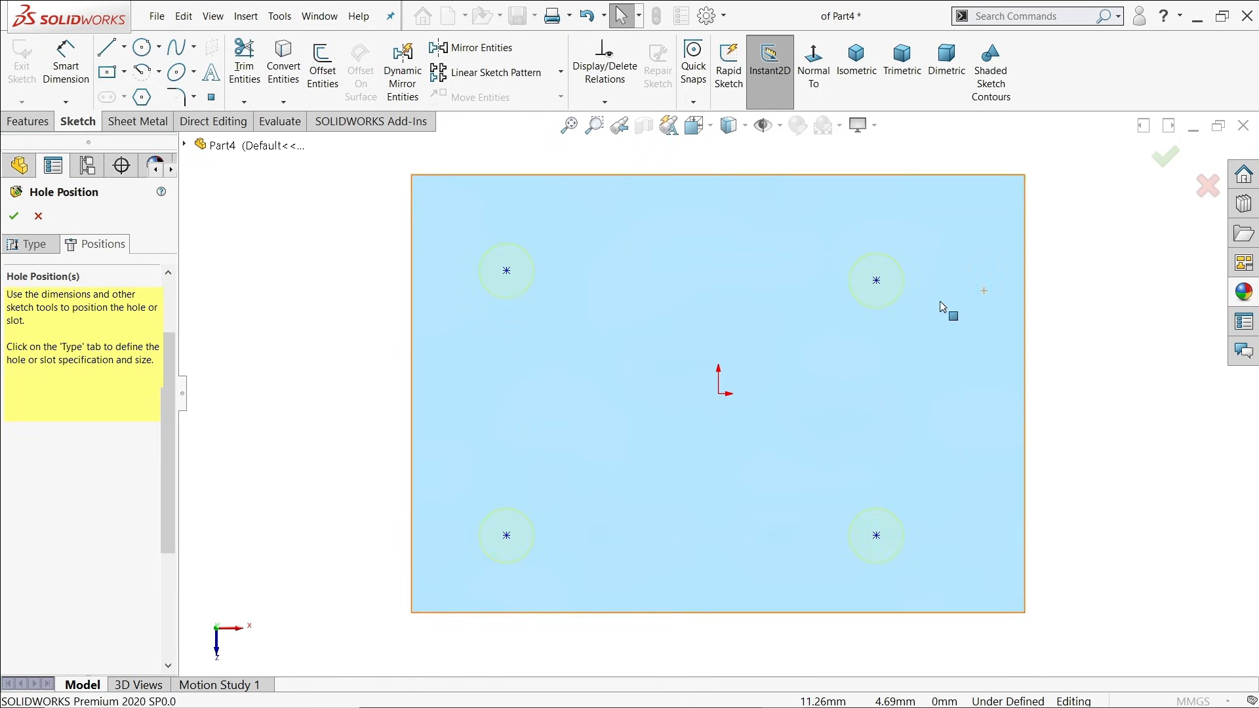
Step: Align the two right-hand hole points vertically and make the upper pair and the lower pair of points horizontal
click(876, 280)
ctrl+click(876, 535)
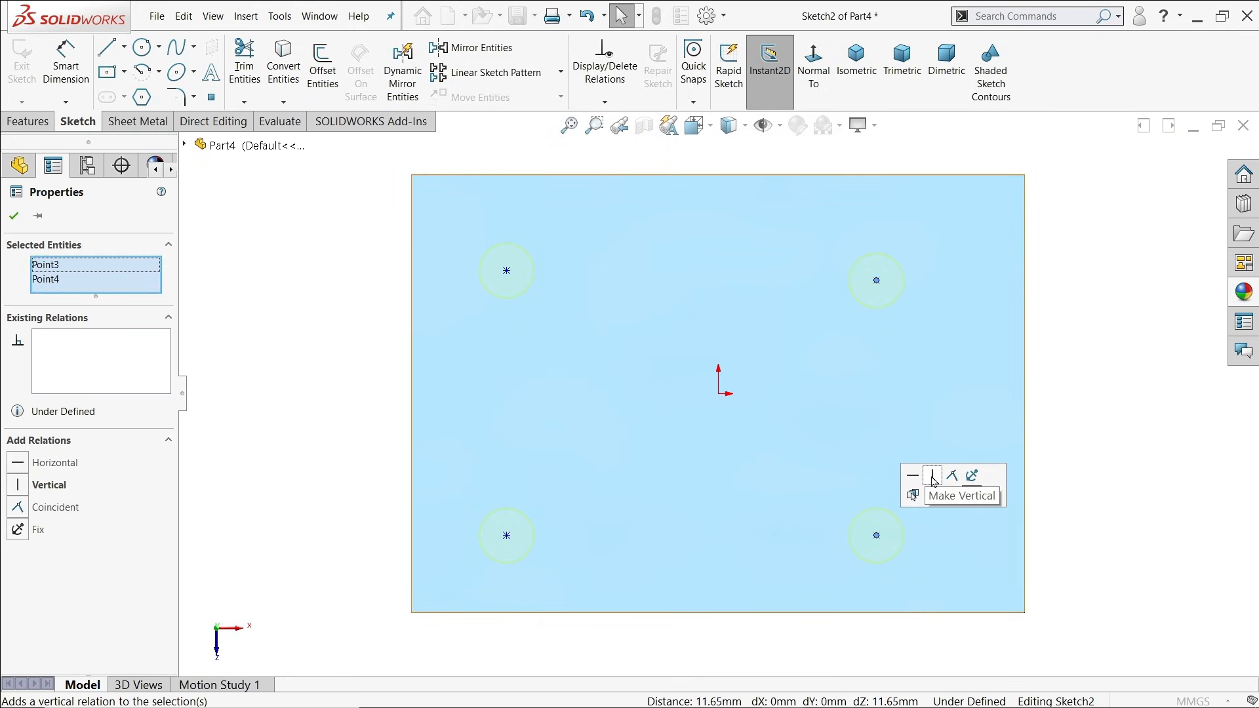
click(932, 475)
click(507, 270)
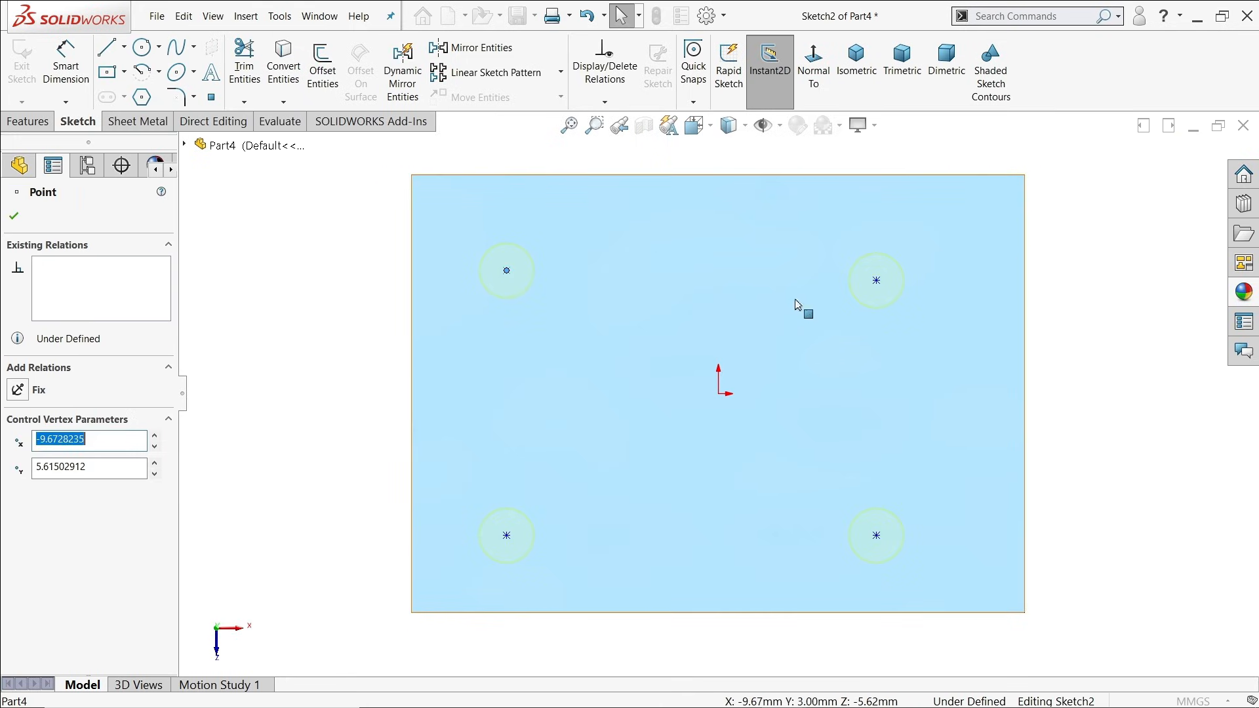
ctrl+click(876, 282)
click(928, 236)
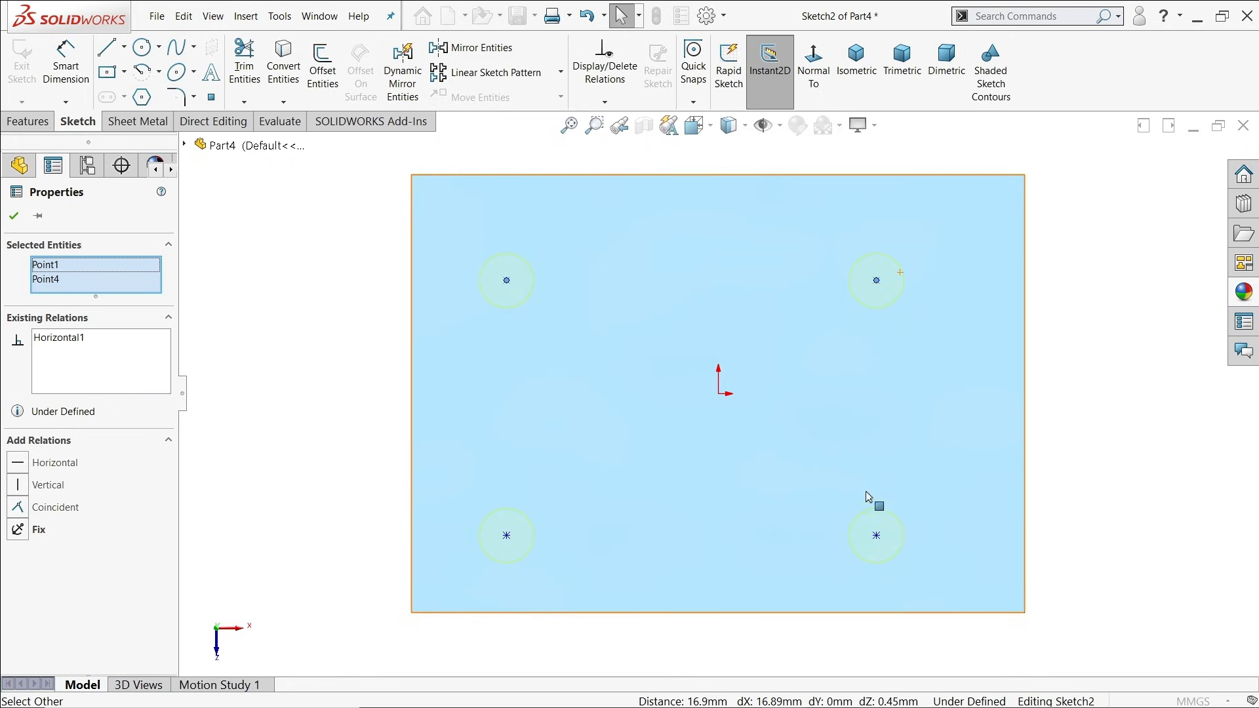
click(877, 535)
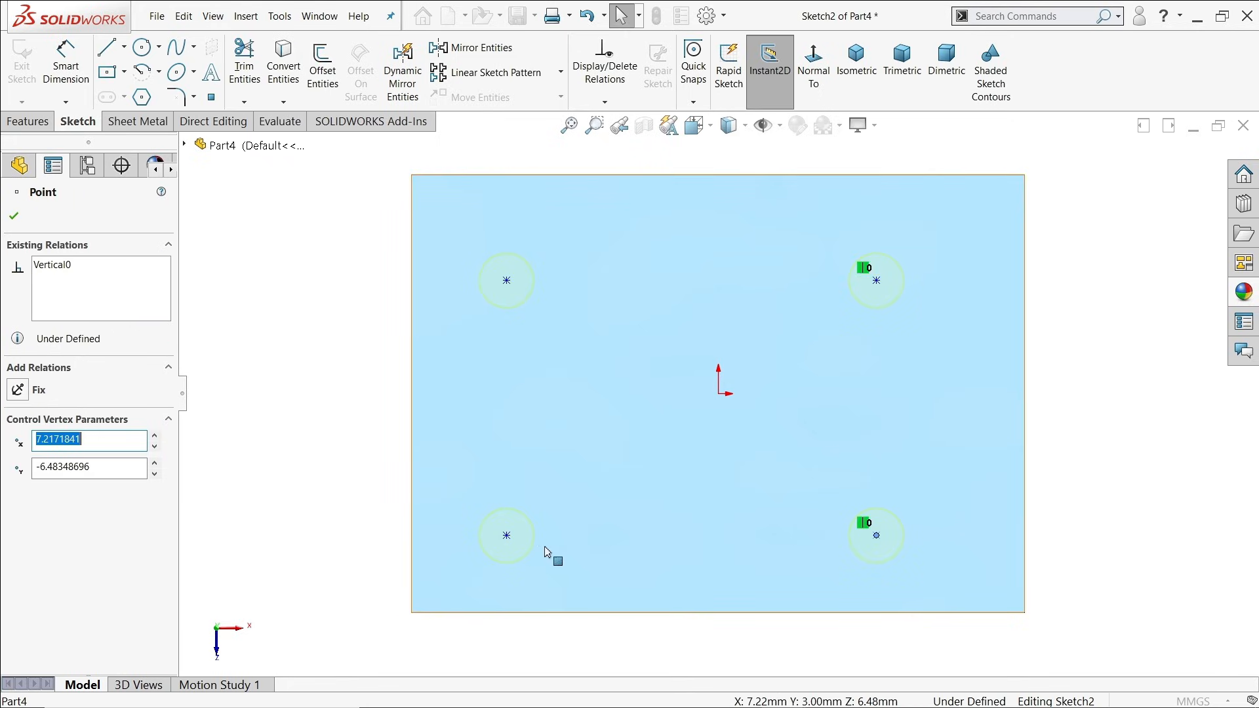
ctrl+click(506, 536)
click(541, 489)
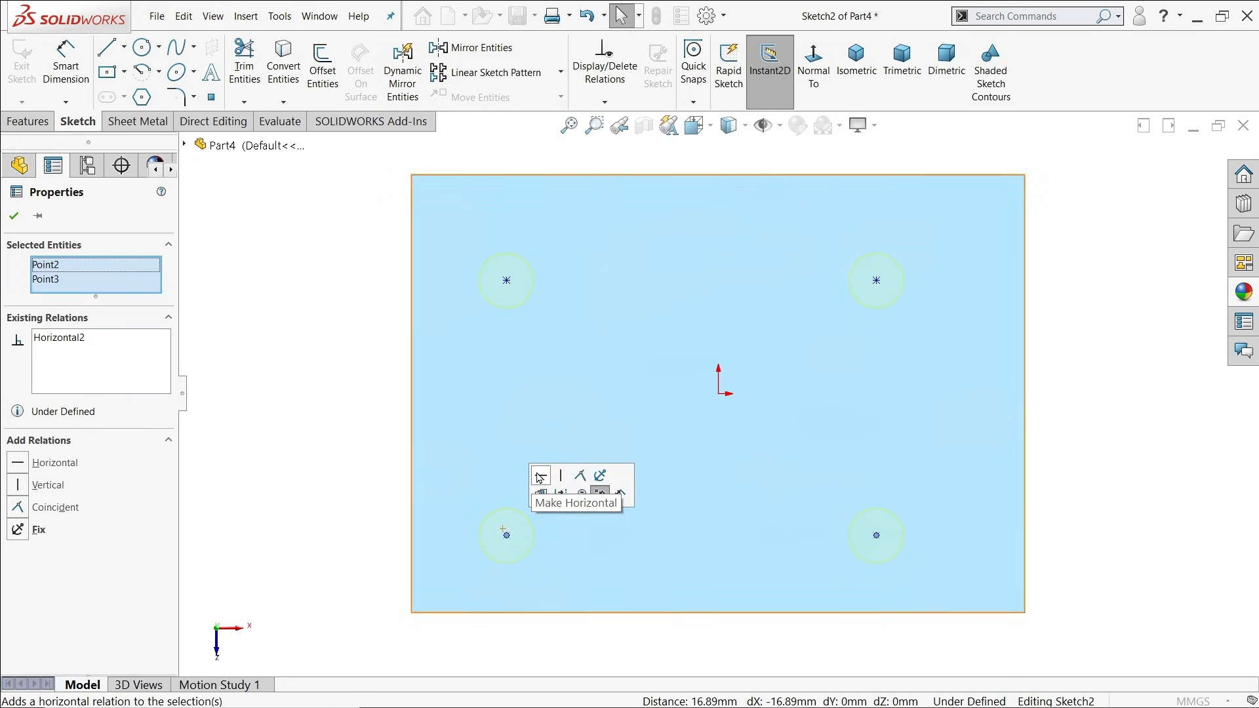
click(291, 346)
Step: Dimension the vertical spacing between the two left-hand hole points to 14 mm
click(66, 65)
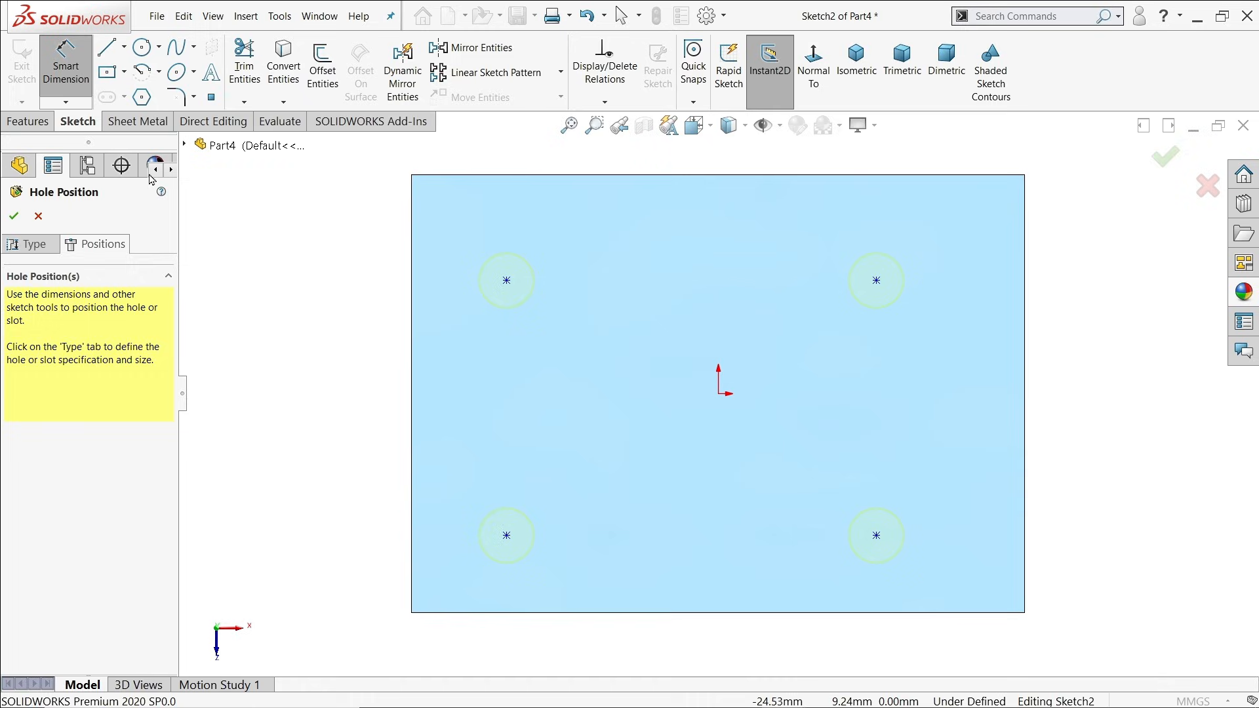
click(506, 281)
click(507, 536)
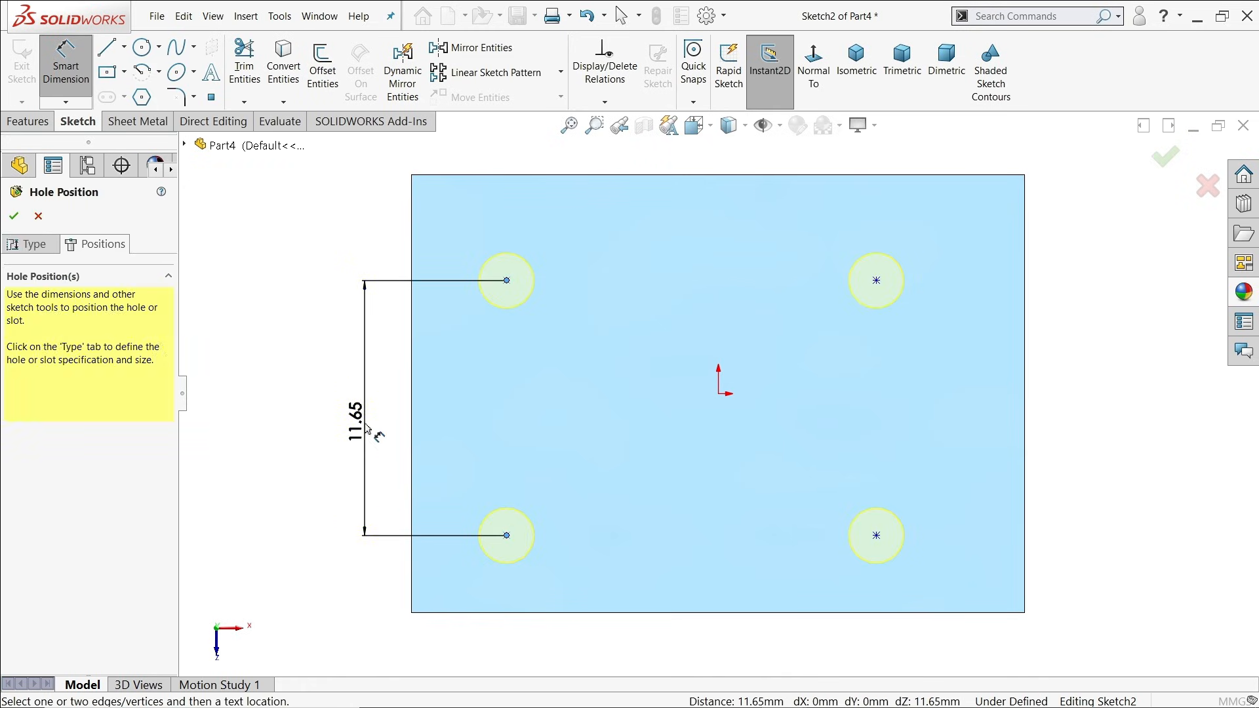
click(365, 426)
text(14)
key(Return)
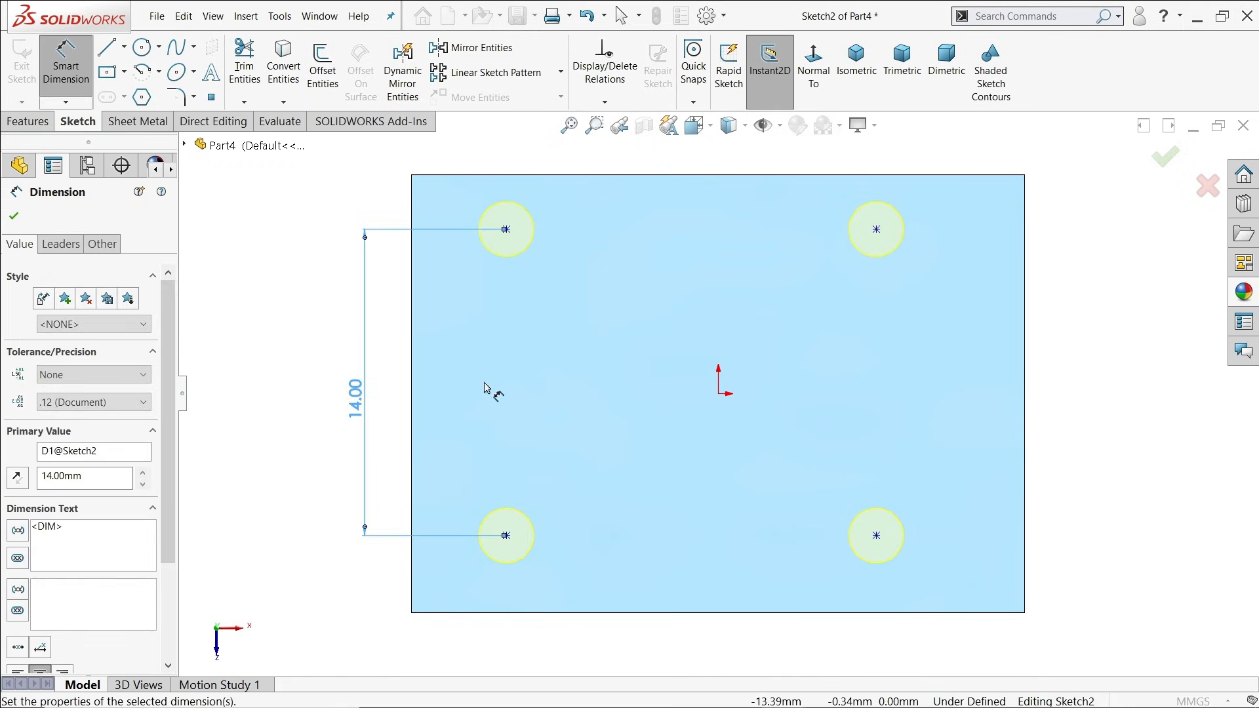
Step: Dimension the horizontal spacing between the two upper hole points to 21 mm
click(507, 231)
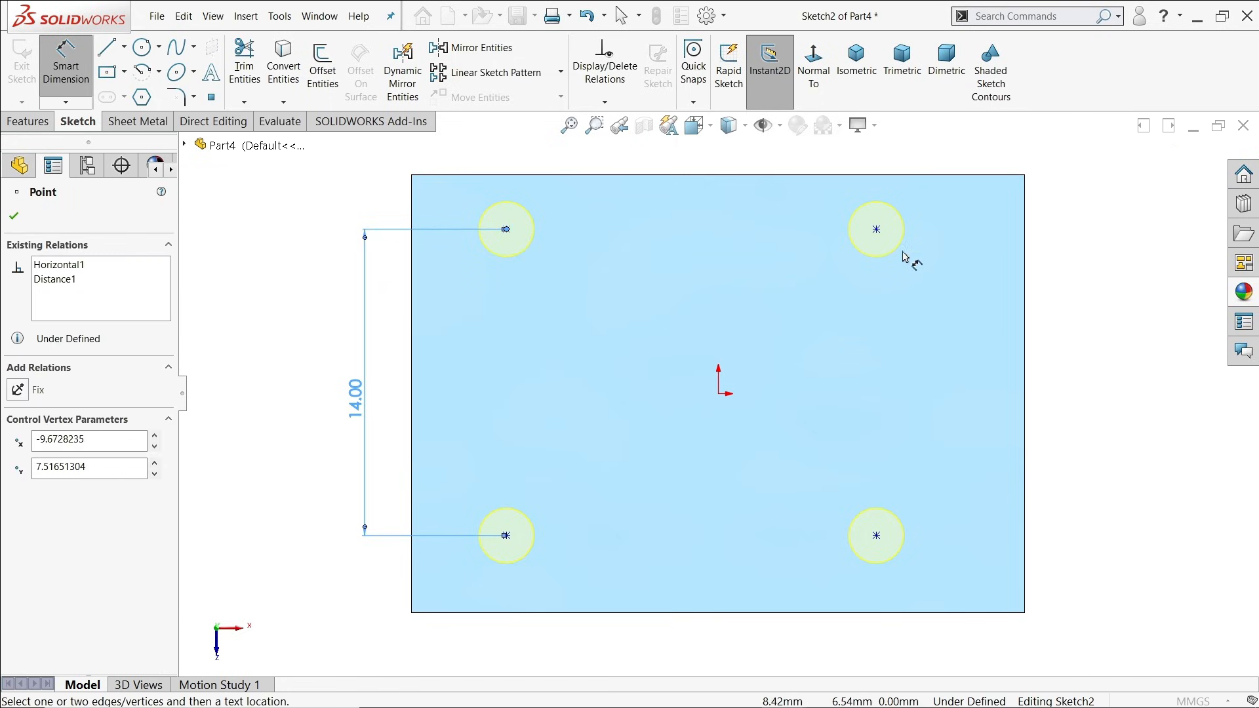
click(877, 232)
click(752, 233)
text(22)
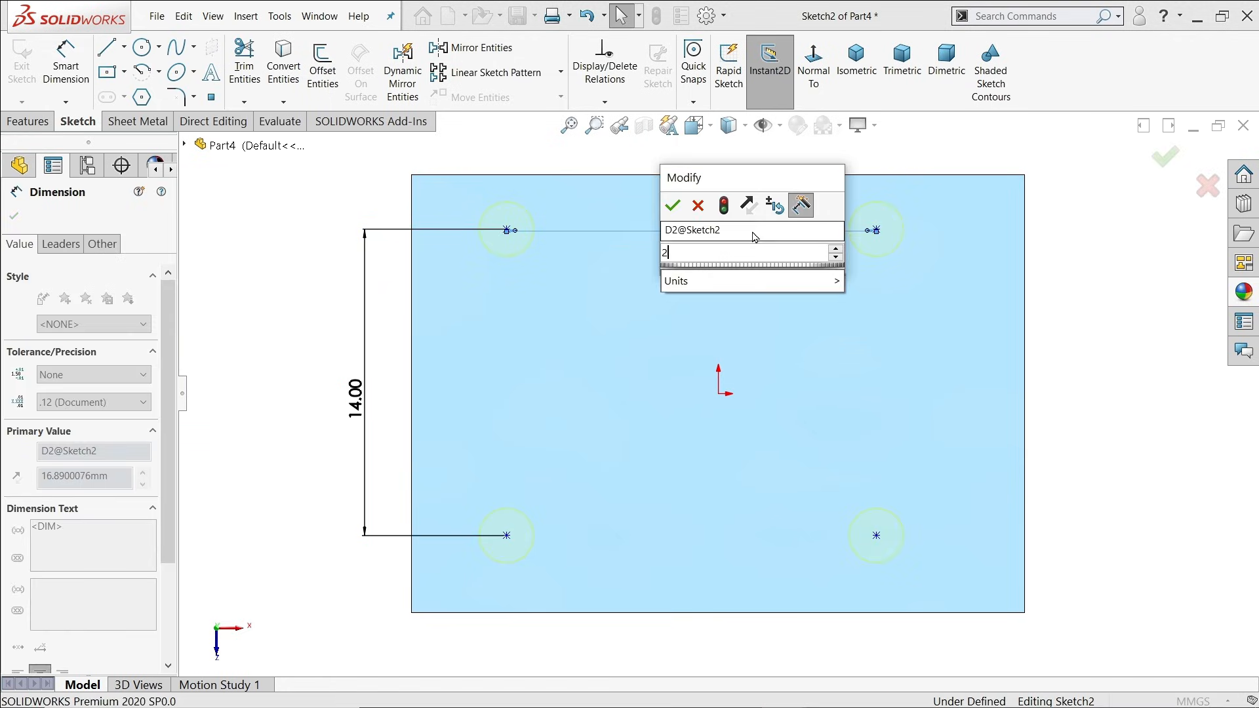
key(Return)
click(253, 198)
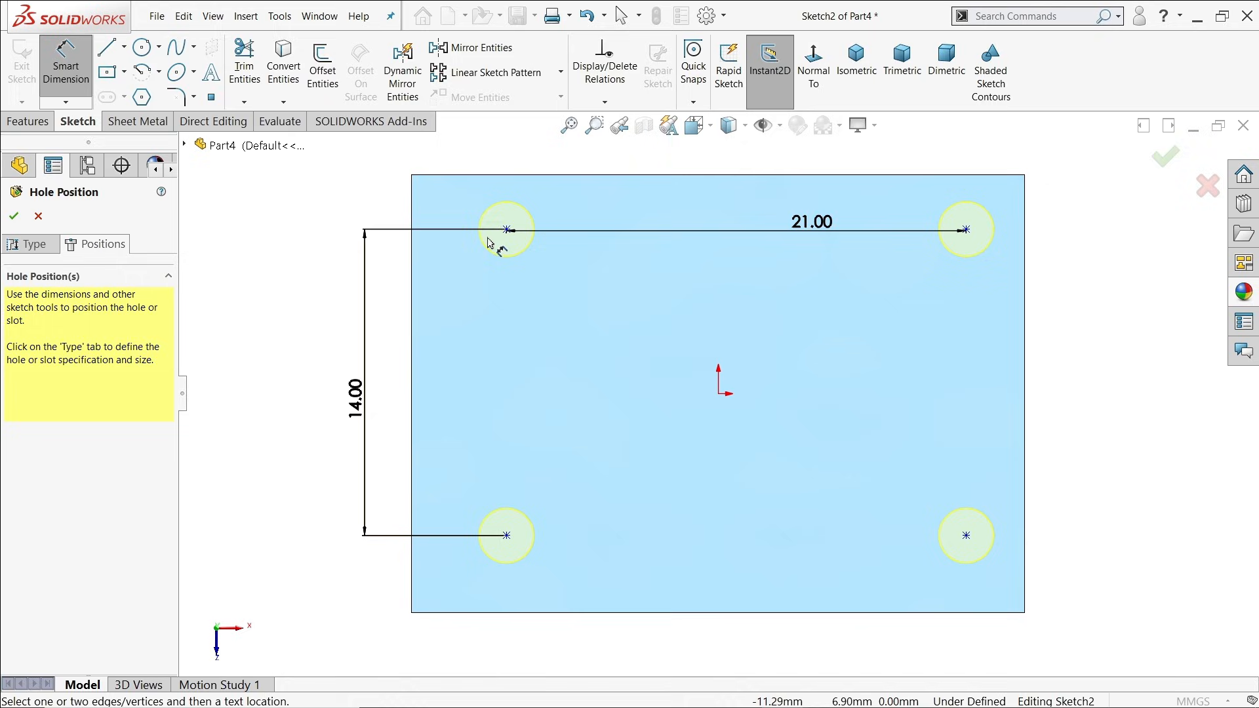
Step: Dimension the upper-left hole point 3 mm from the plate's left edge
click(508, 232)
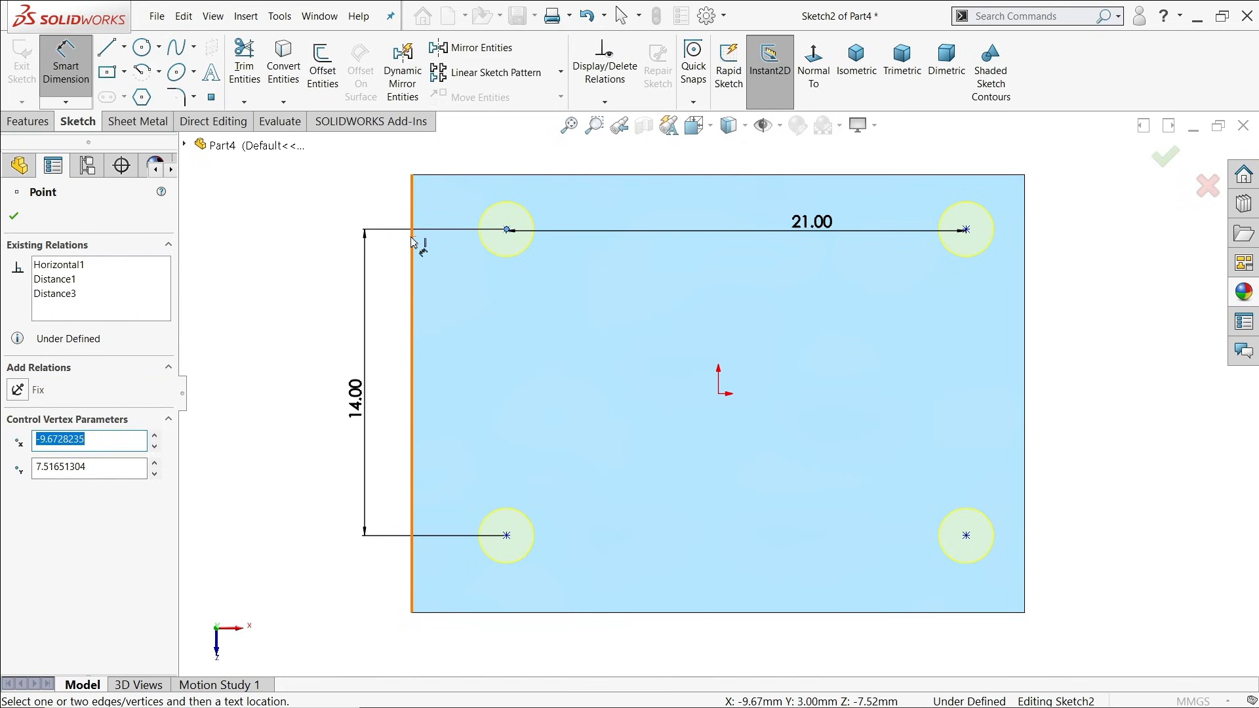
click(412, 244)
click(461, 182)
text(3271765mm)
key(Return)
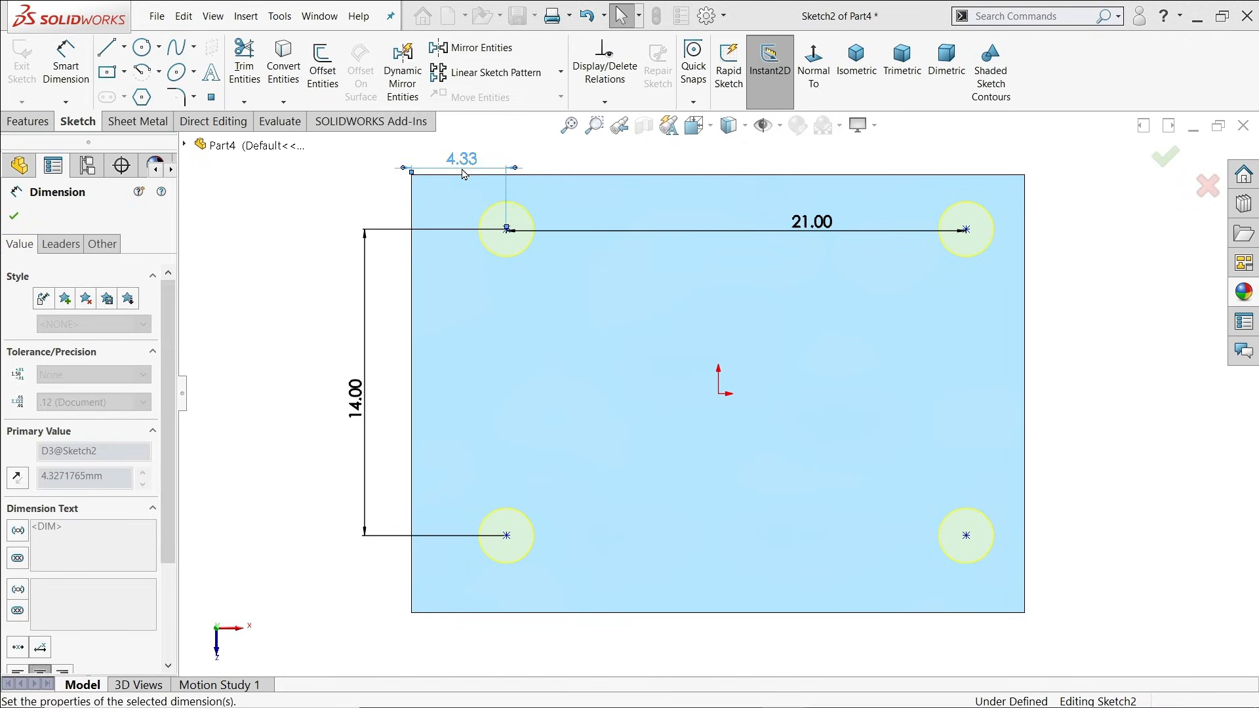
click(271, 218)
Step: Dimension the upper-left hole point 3 mm from the plate's upper edge and leave the dimension tool
scroll(638, 372, up, 2)
scroll(552, 426, down, 2)
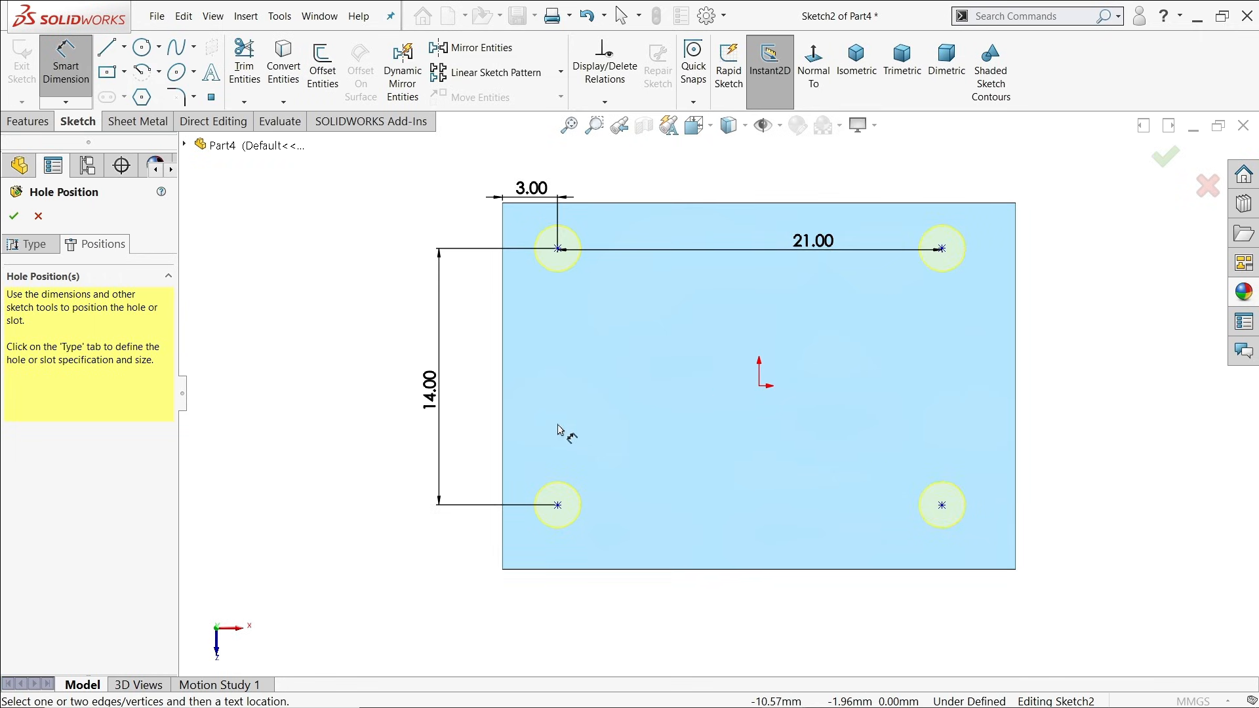
click(557, 156)
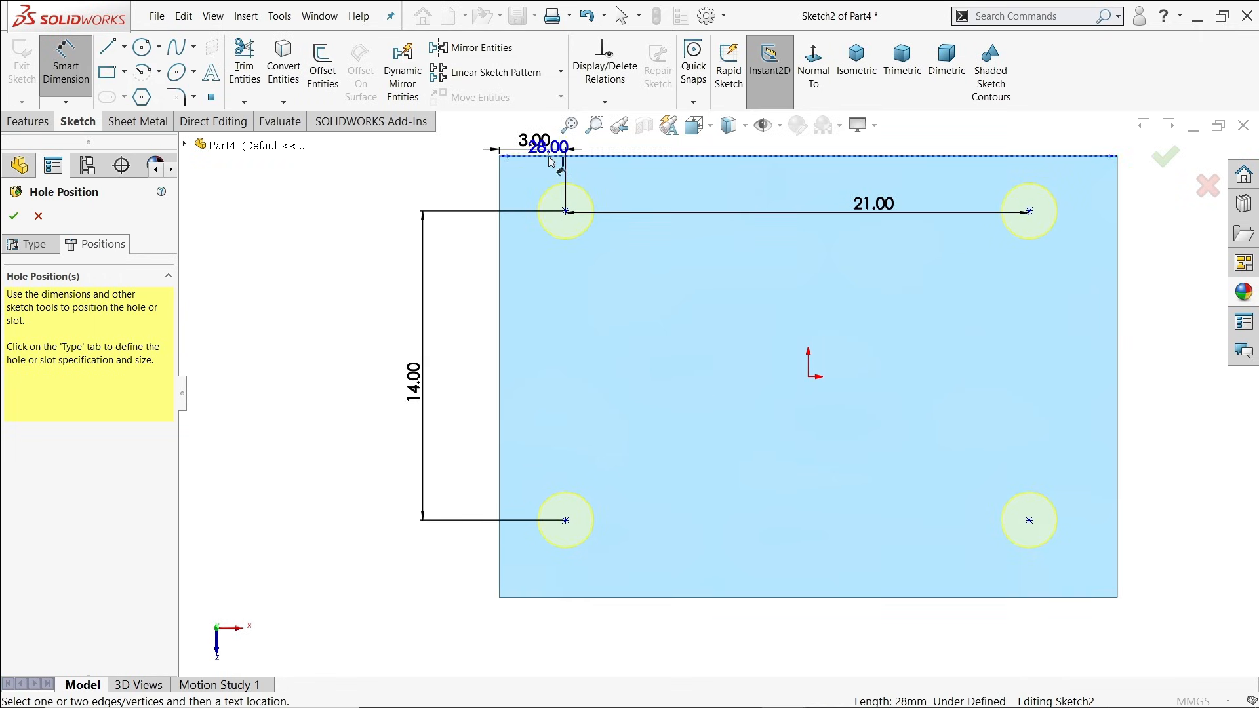
click(566, 211)
click(470, 186)
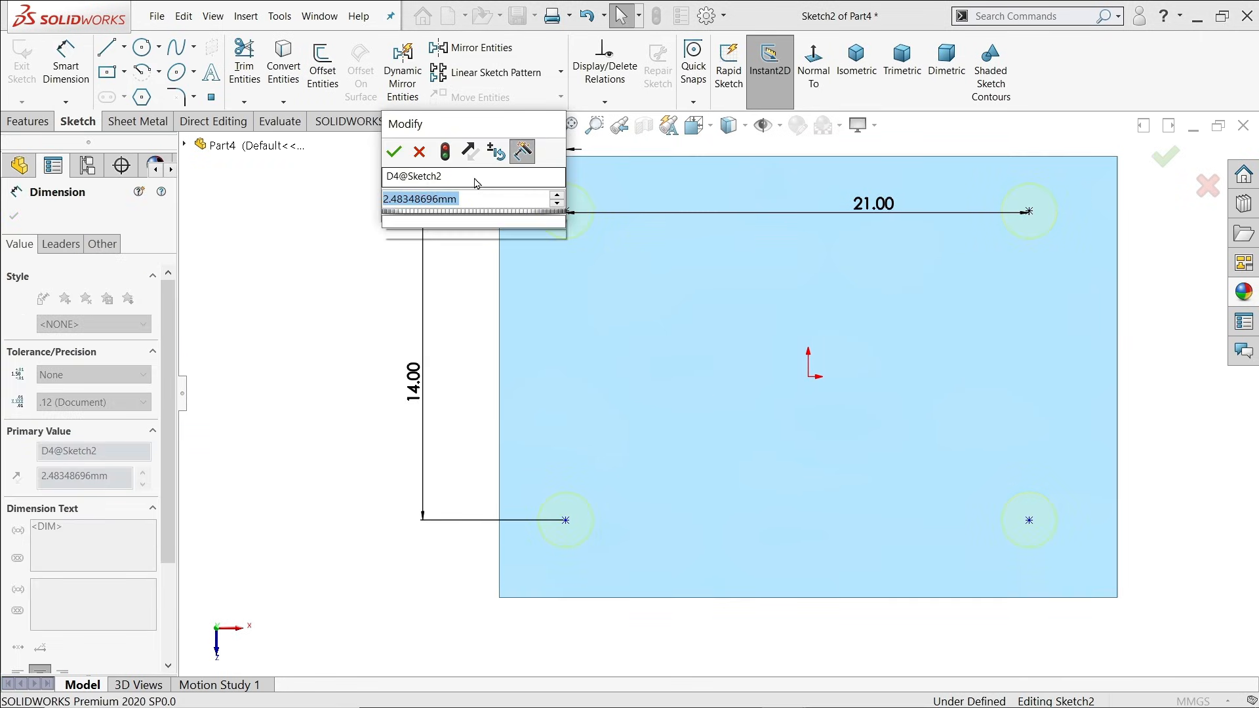
text(3)
key(Return)
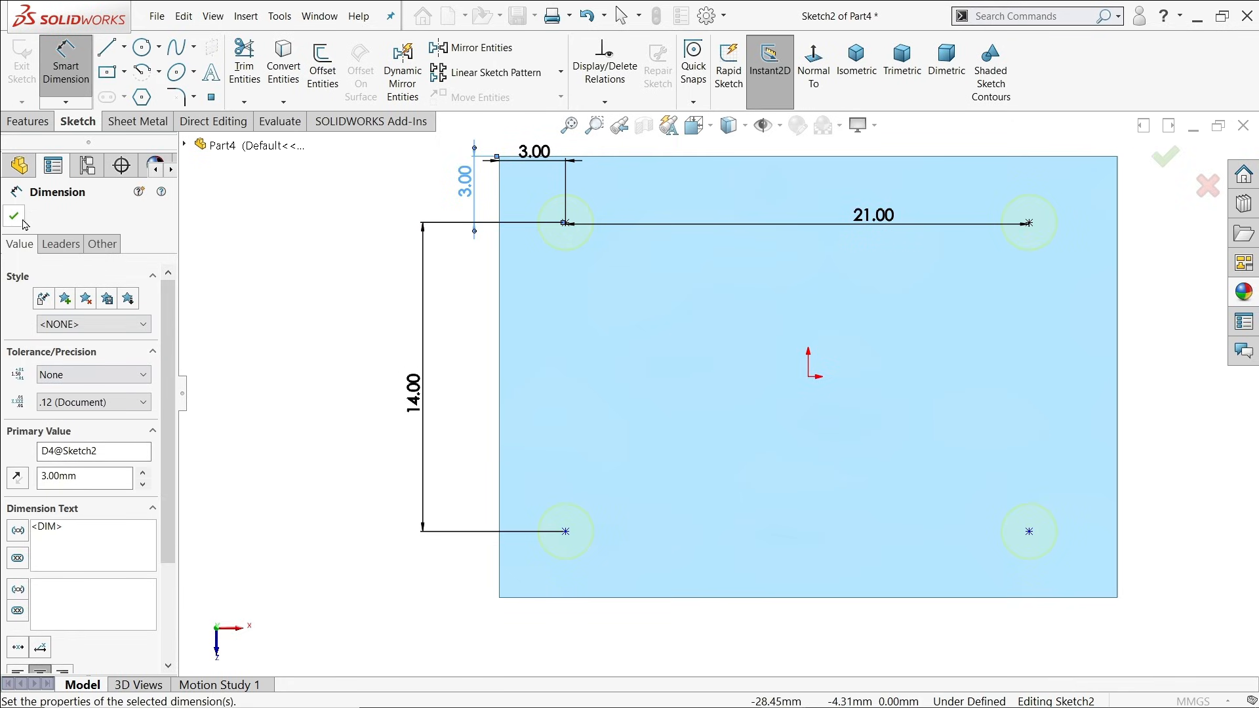
key(Escape)
Step: Move the 21 mm dimension above the plate's upper edge, clear of the hole points
click(567, 532)
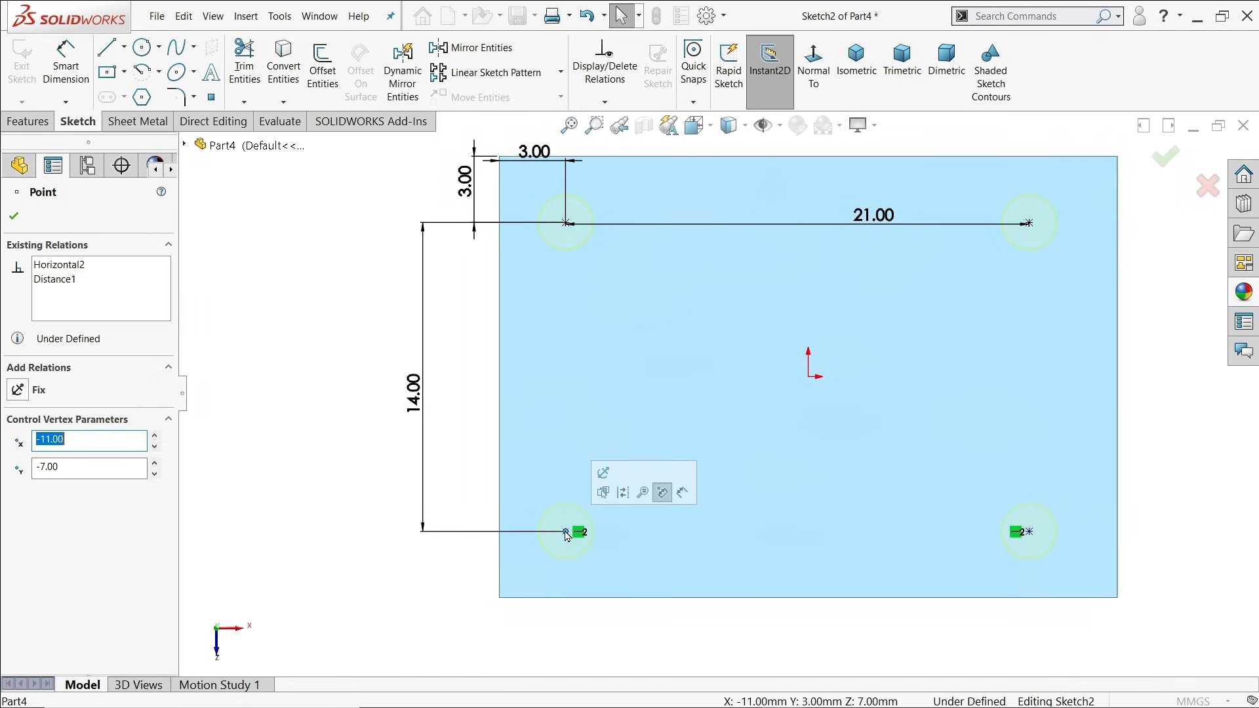
click(576, 228)
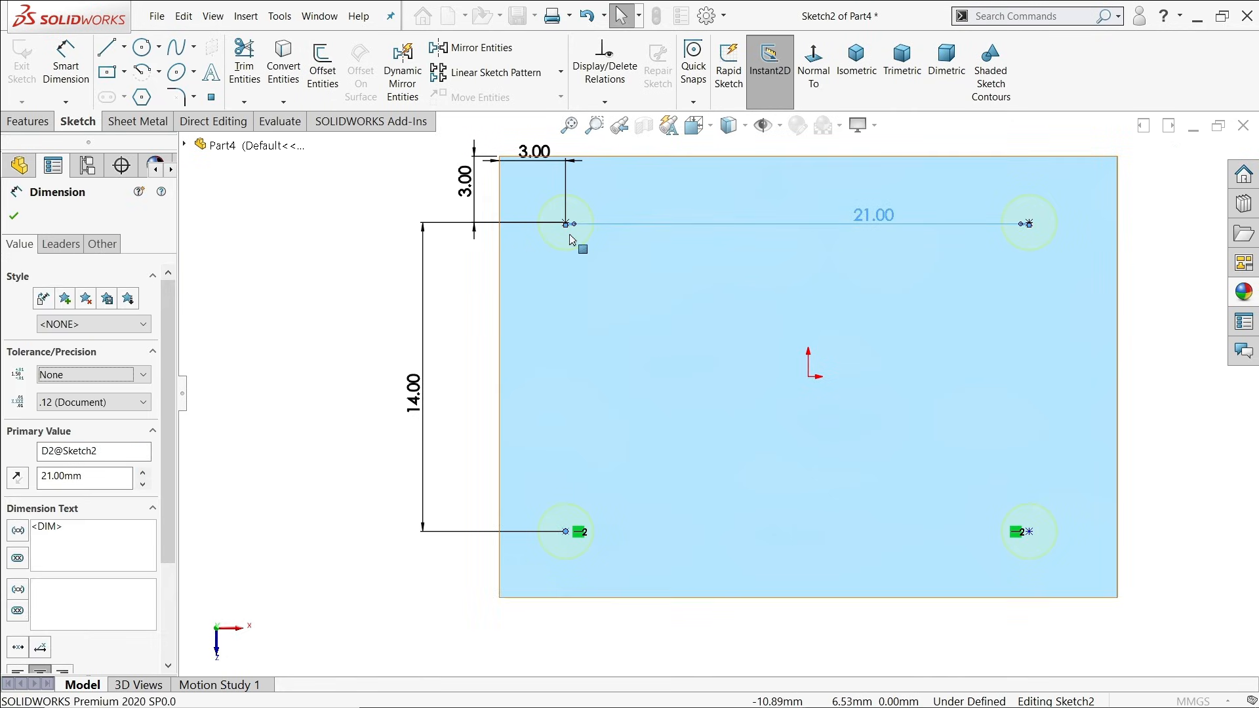
click(241, 438)
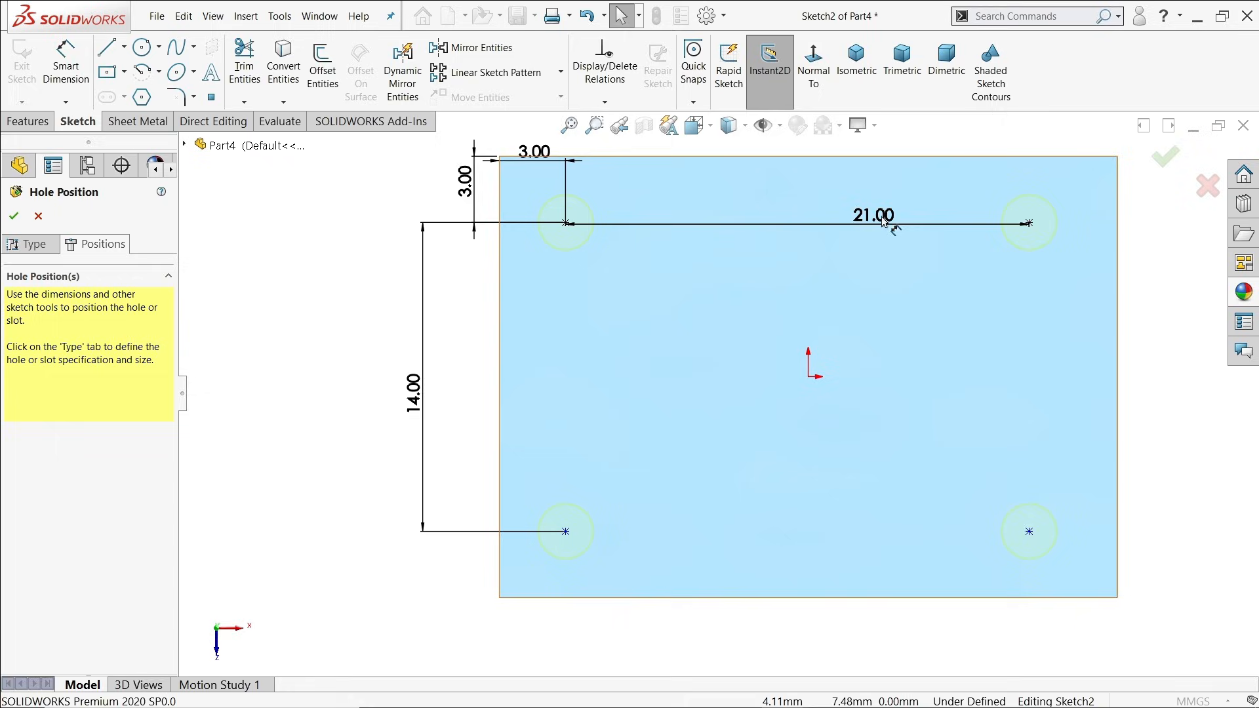
drag(873, 213, 852, 139)
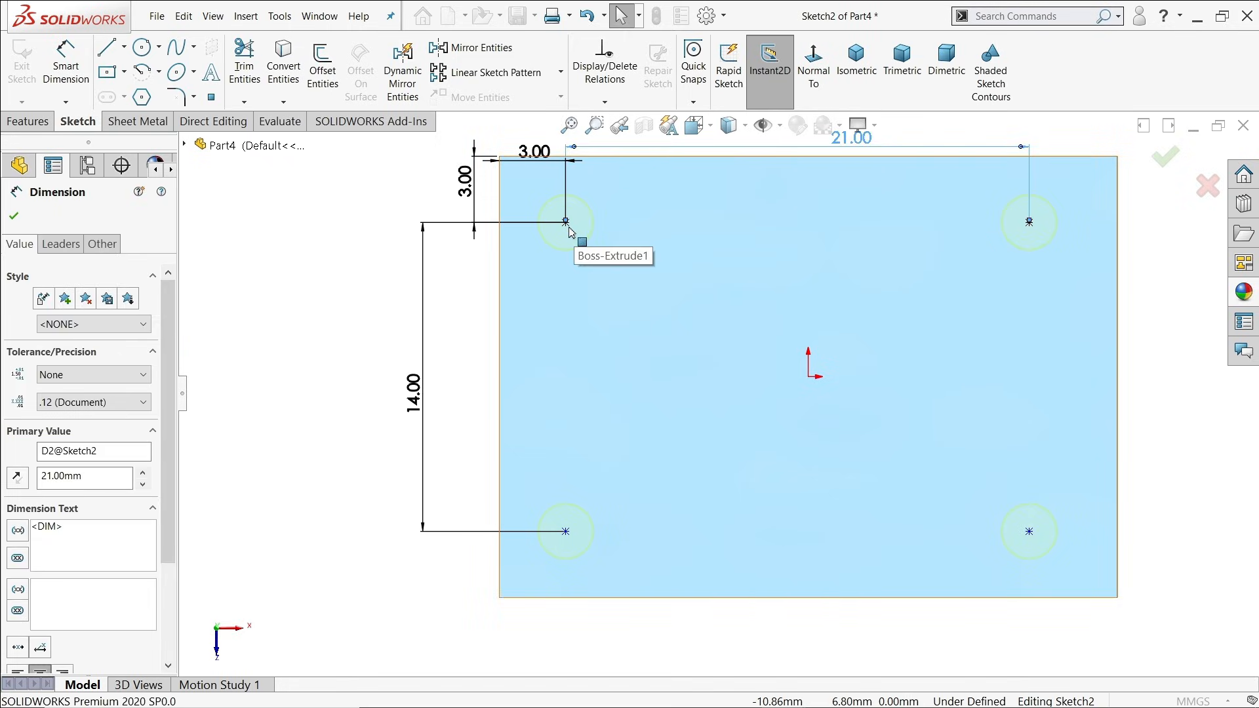
Step: Make the upper-left and lower-left hole points vertical to each other and finish the M3 tapped holes
click(566, 223)
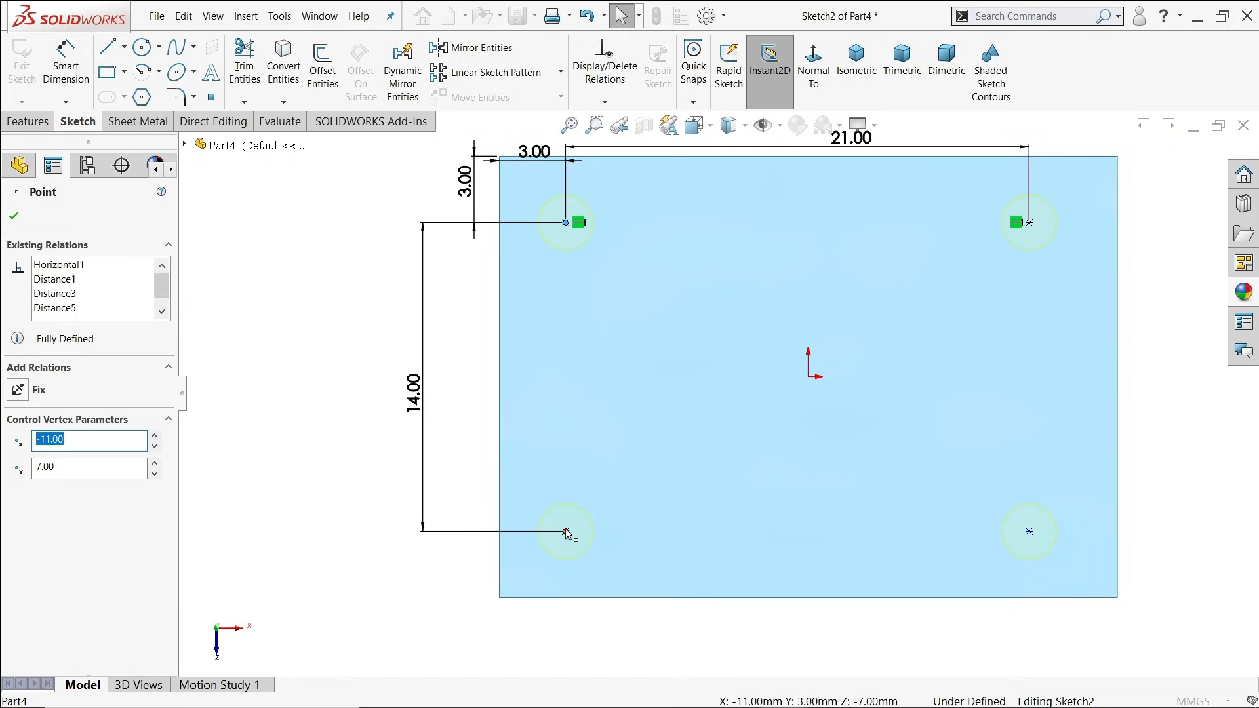
ctrl+click(566, 531)
click(623, 477)
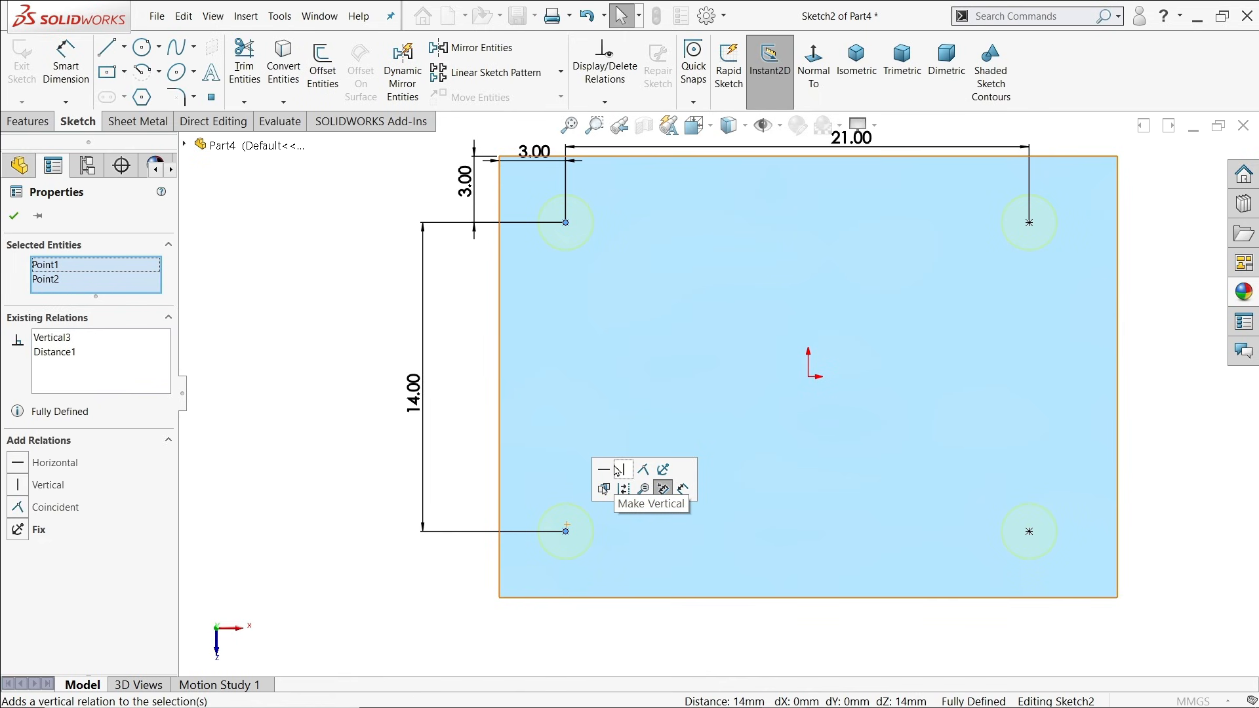
click(333, 388)
middle_drag(381, 401, 378, 223)
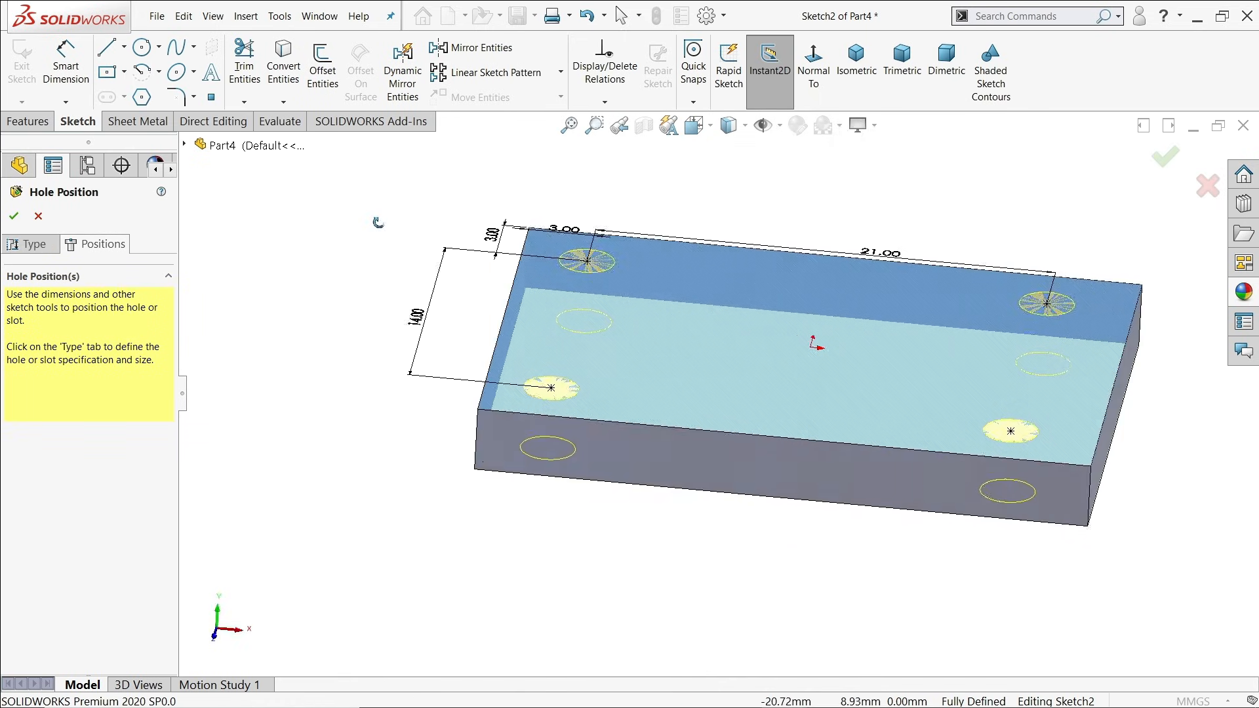
click(14, 215)
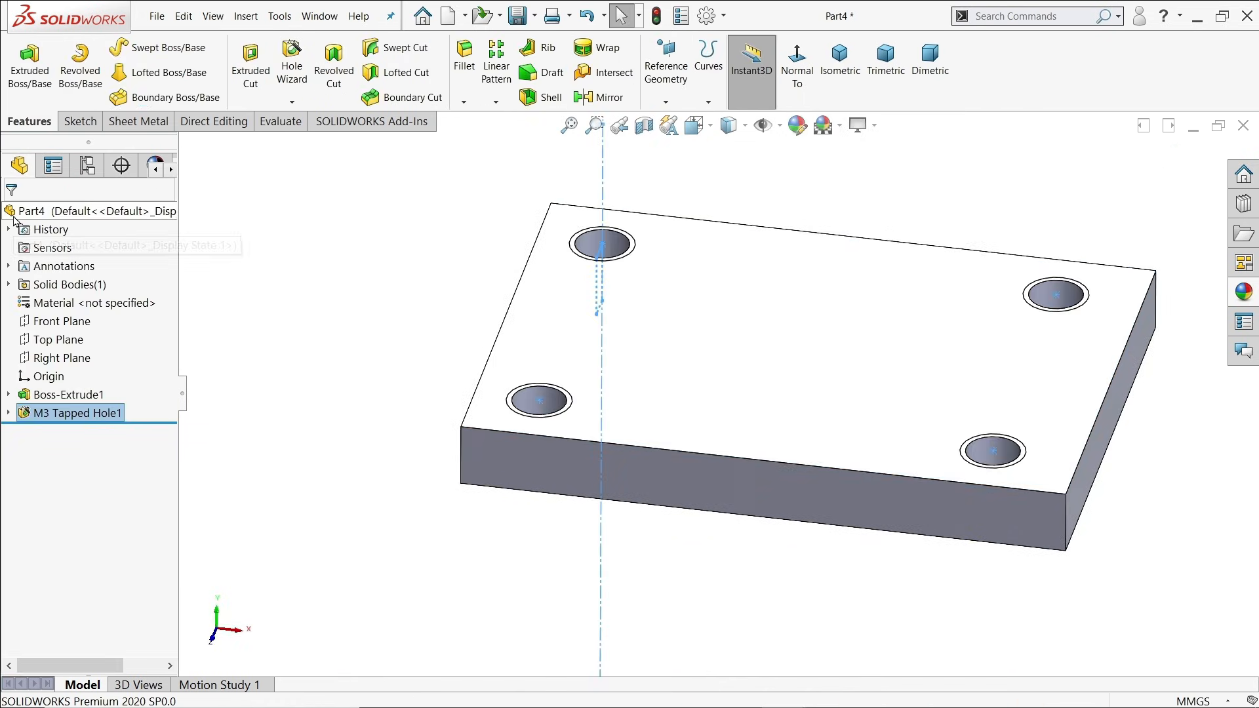
Step: Turn on shaded cosmetic threads in the document's detailing properties
click(704, 16)
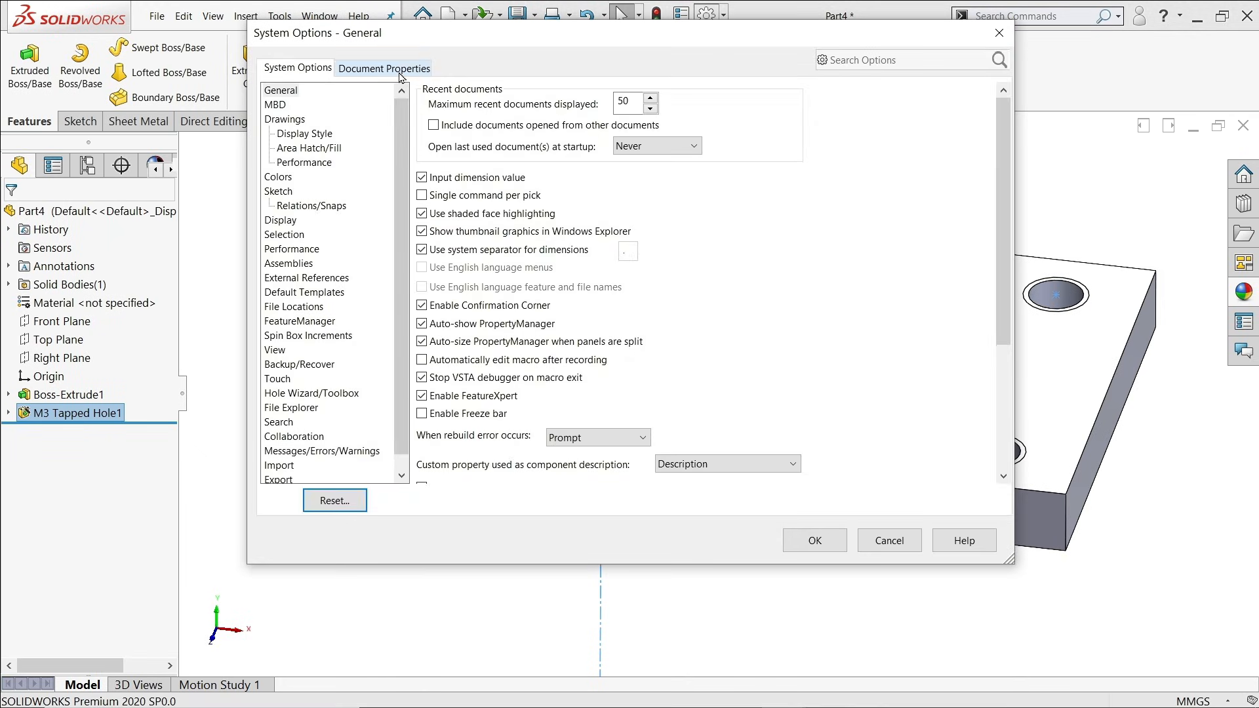
click(386, 67)
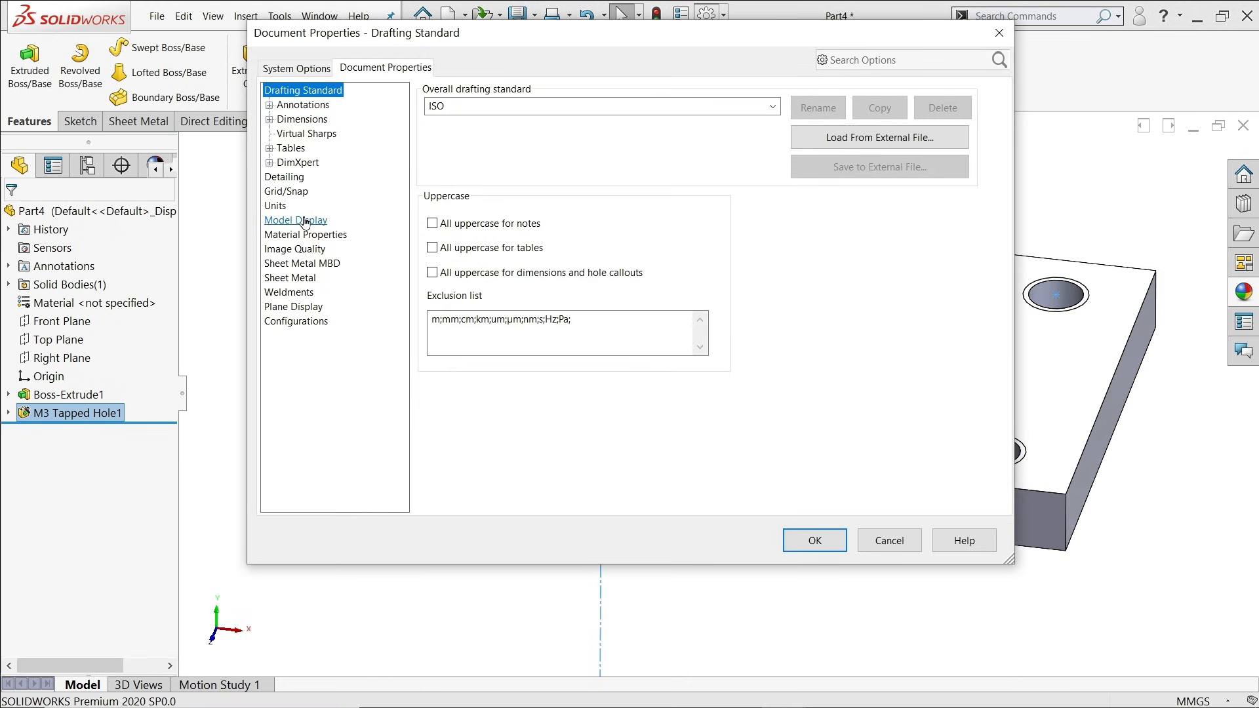
click(294, 177)
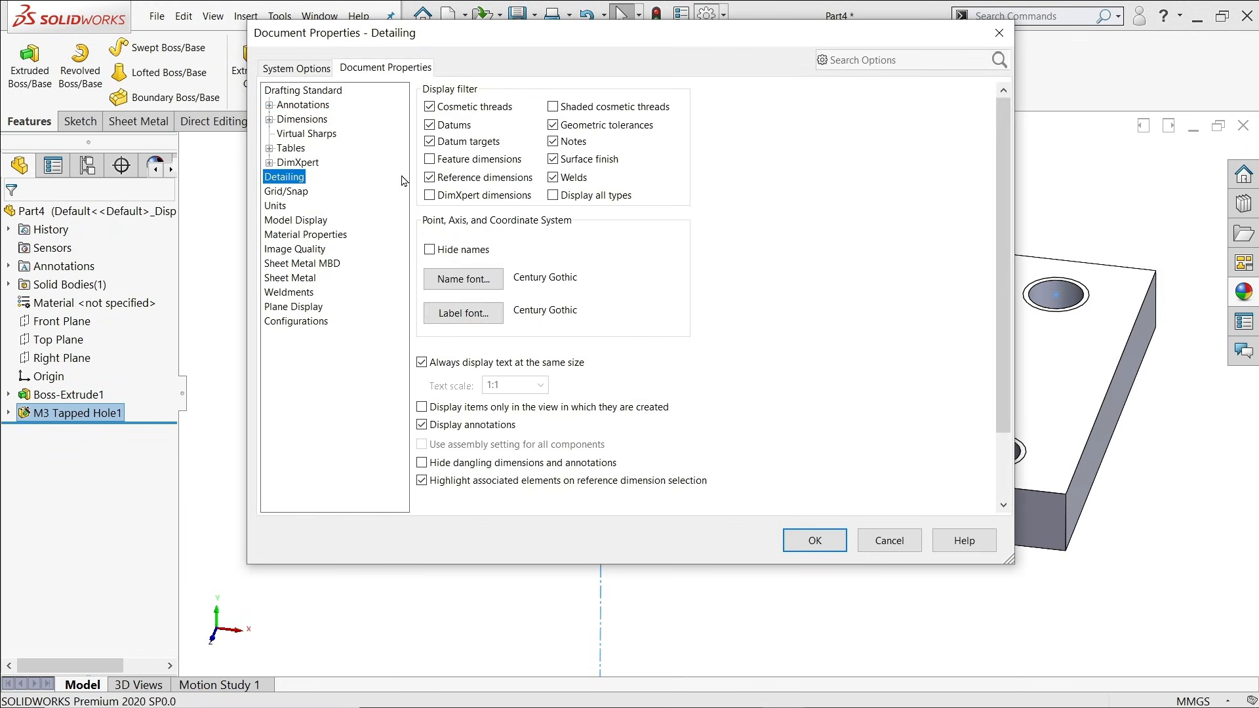
click(591, 109)
click(816, 541)
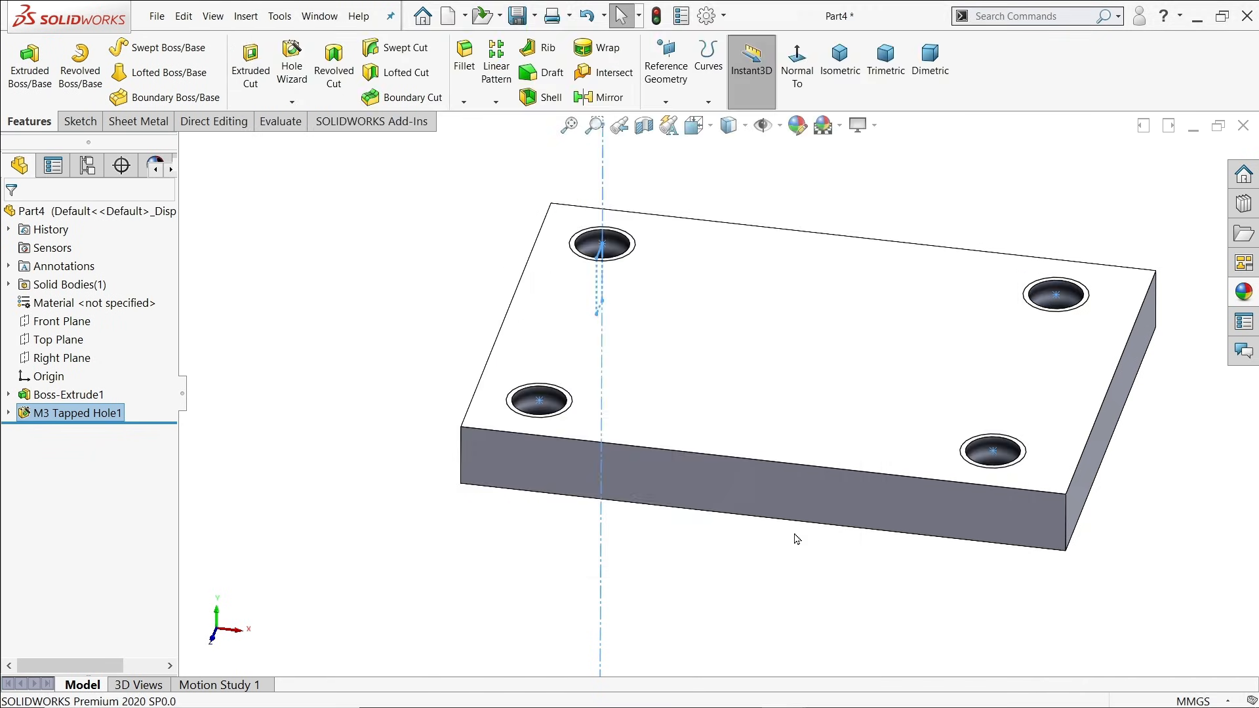
Step: Replace the preselected hole feature with the whole plate, including its tapped holes, and apply a light cyan colour appearance
click(797, 128)
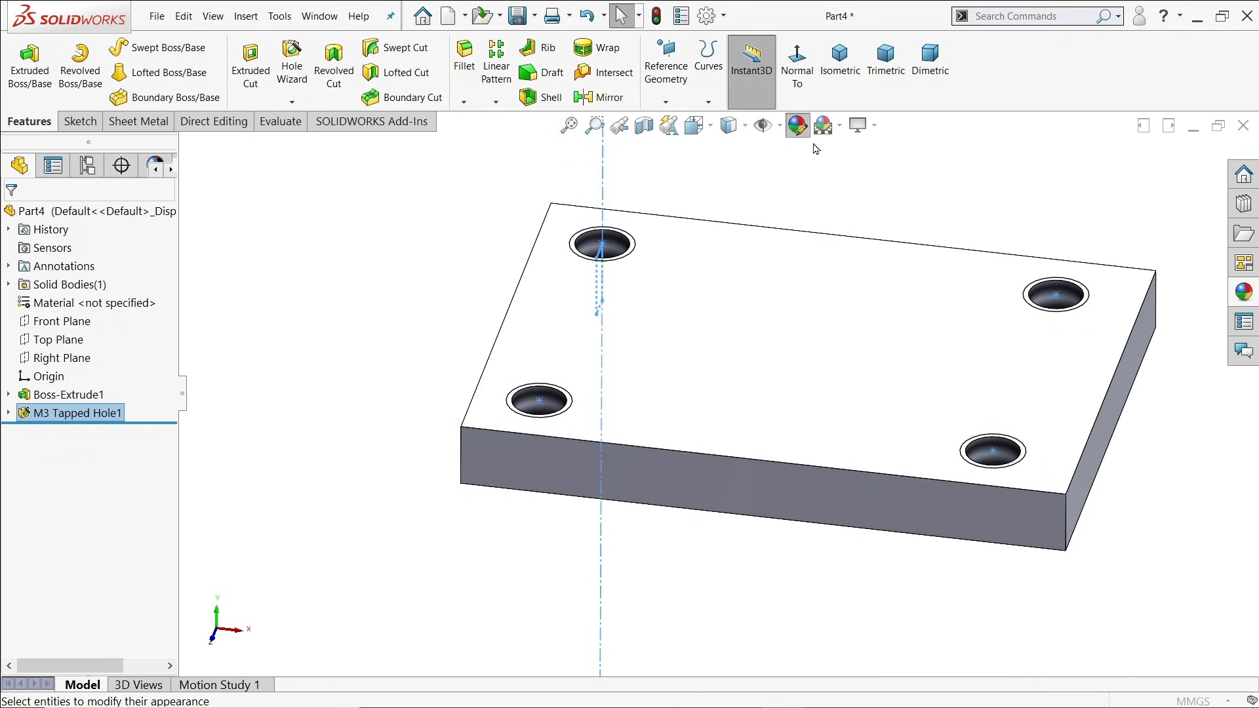
right_click(64, 321)
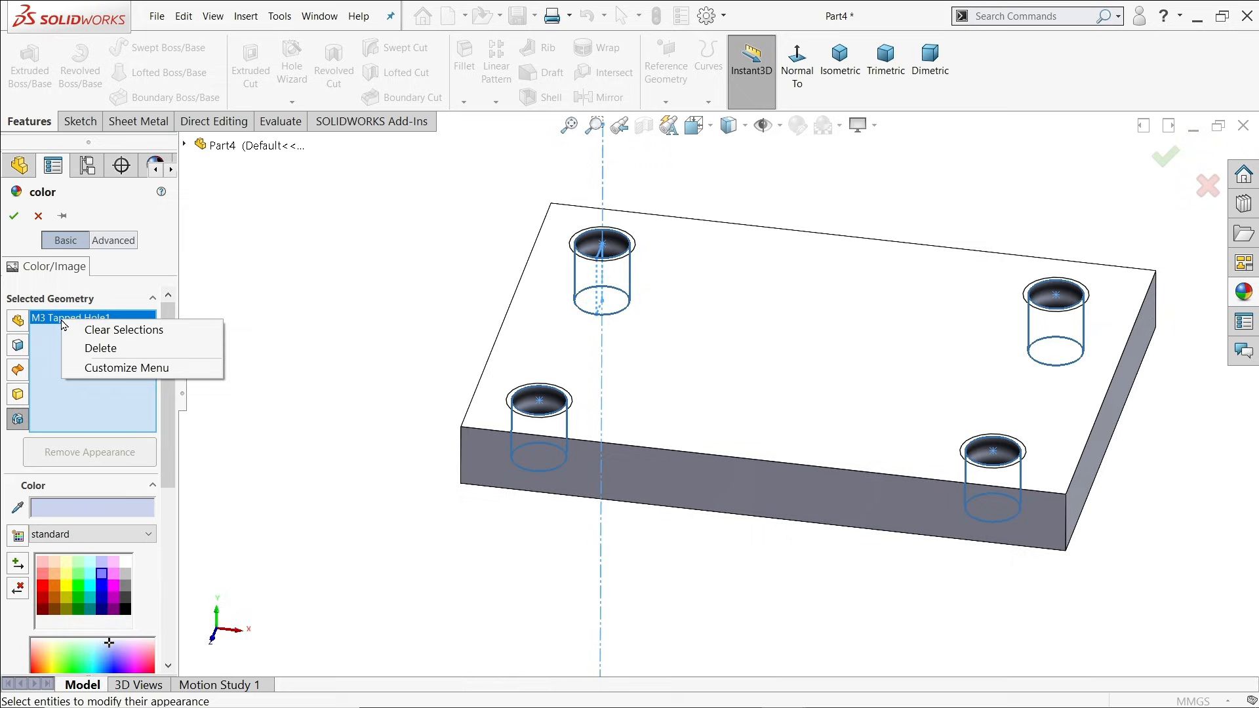
click(88, 336)
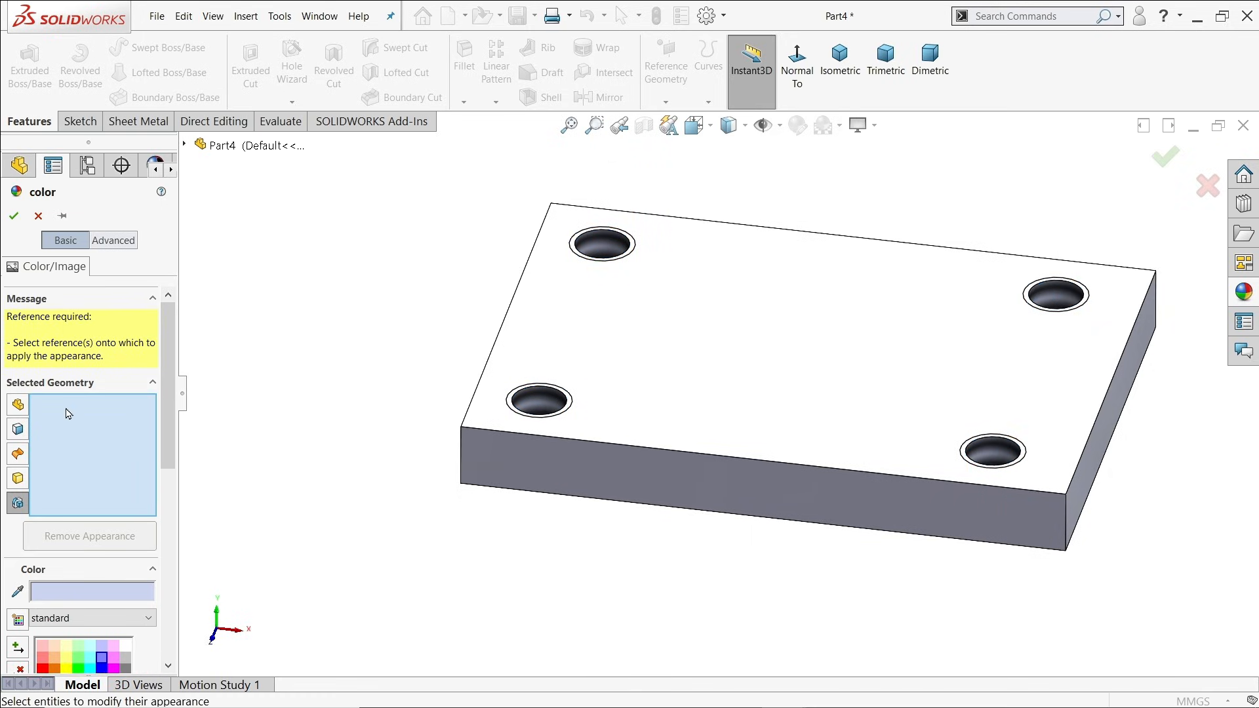
click(687, 393)
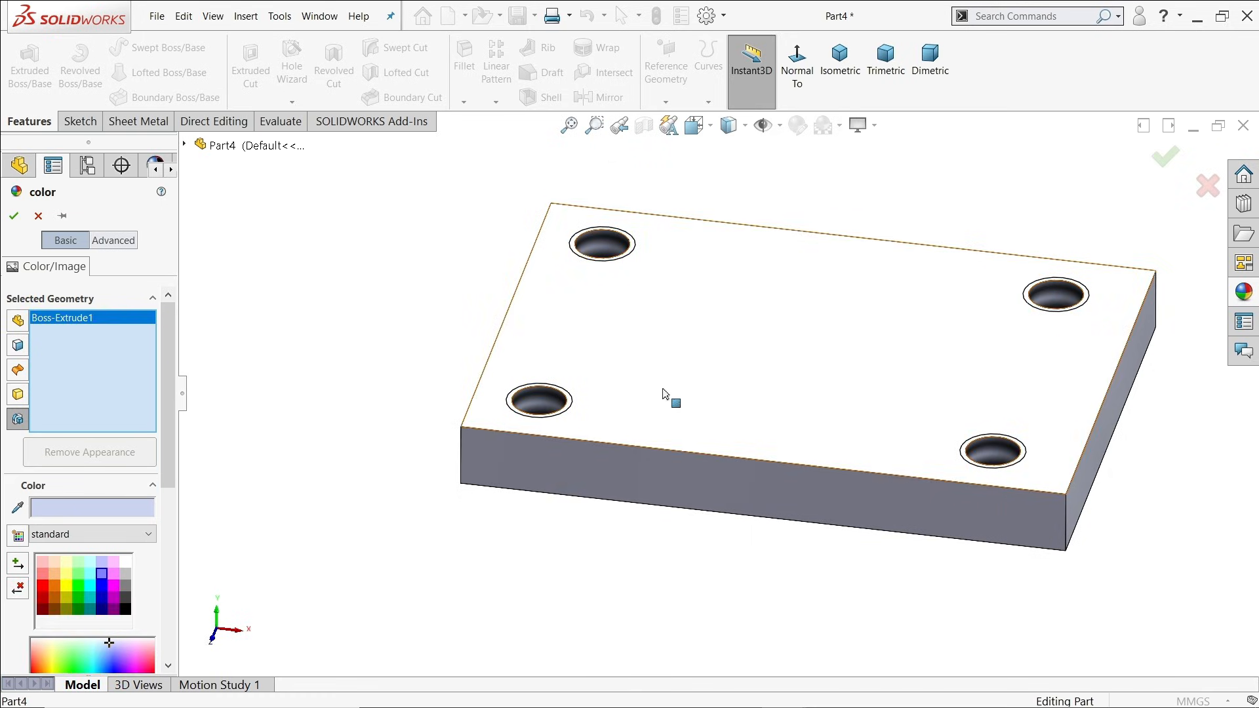
click(19, 396)
click(669, 386)
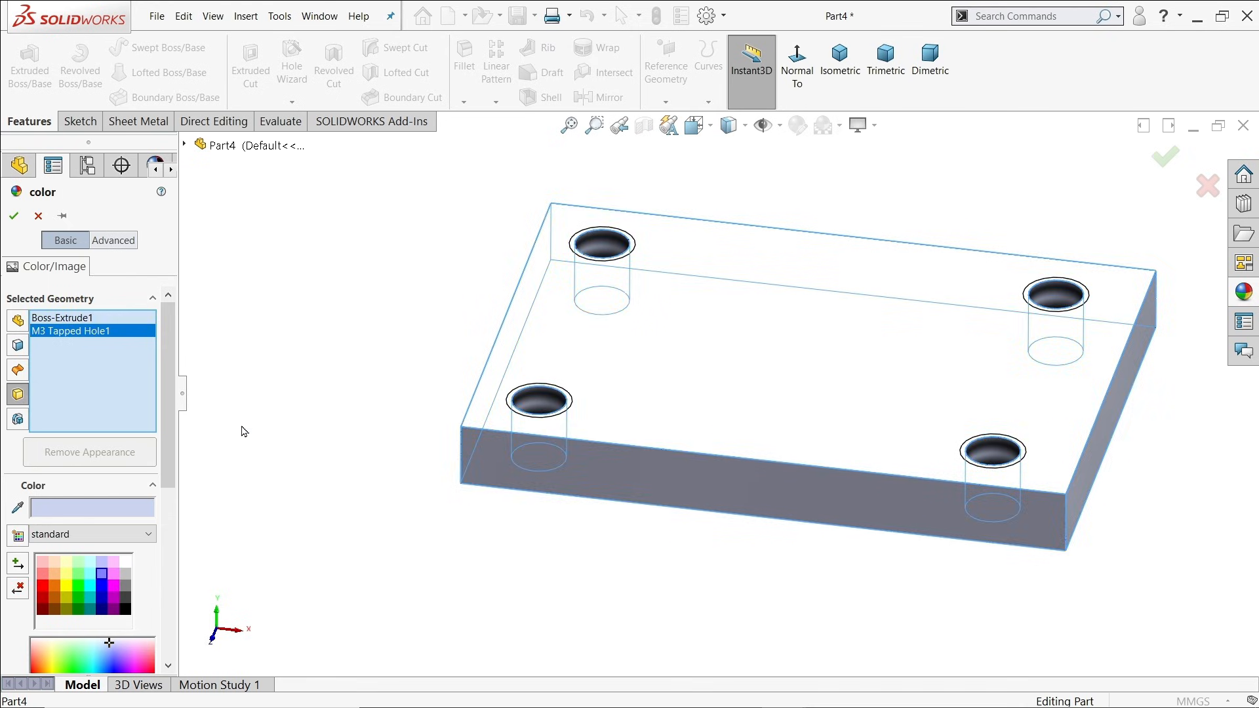
click(91, 589)
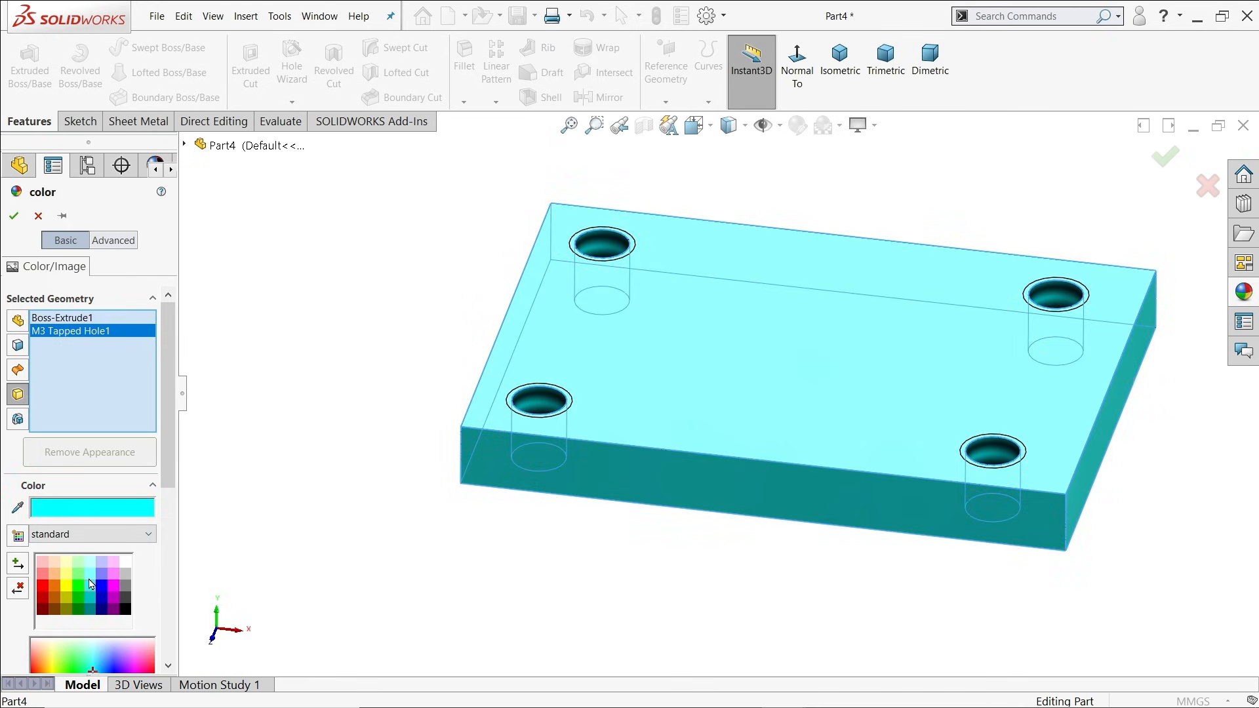
click(90, 576)
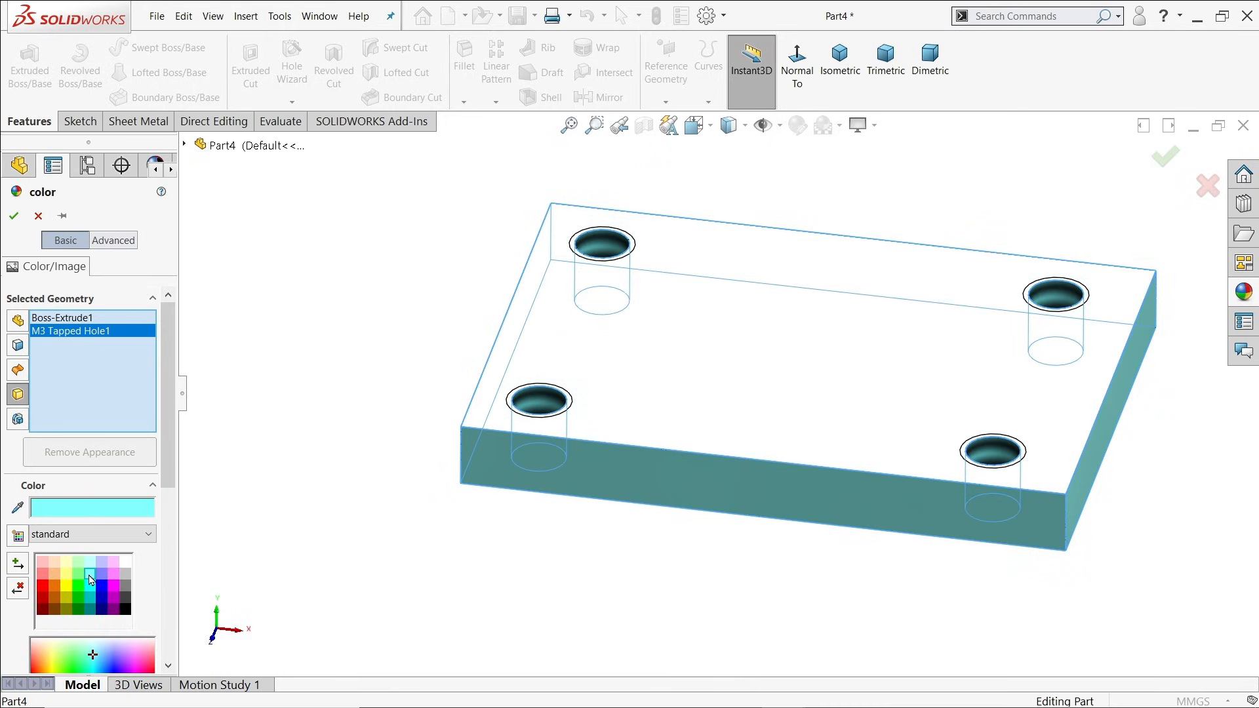
click(13, 216)
Step: Save the part as 4.Cylinder Head in the Pneumatic Motor folder
mouse_move(197, 233)
middle_down()
mouse_move(312, 247)
mouse_move(323, 383)
mouse_move(252, 345)
mouse_move(298, 402)
mouse_move(292, 392)
mouse_move(317, 398)
middle_up()
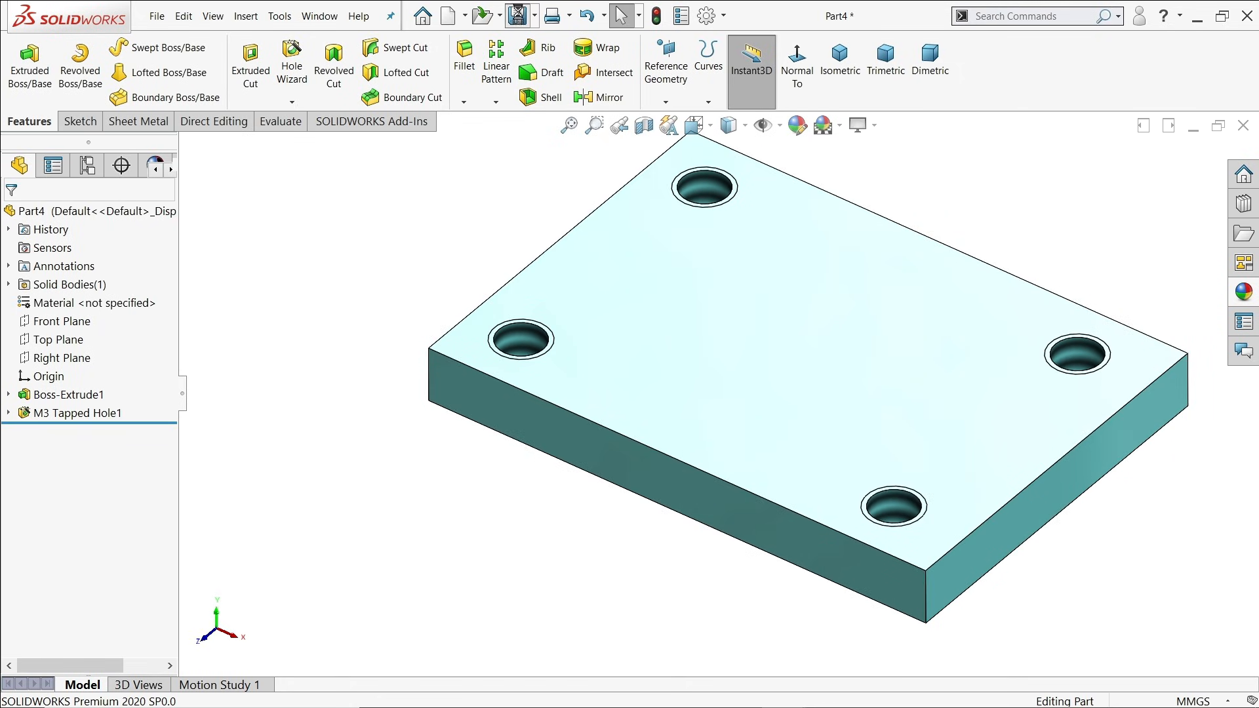
click(518, 16)
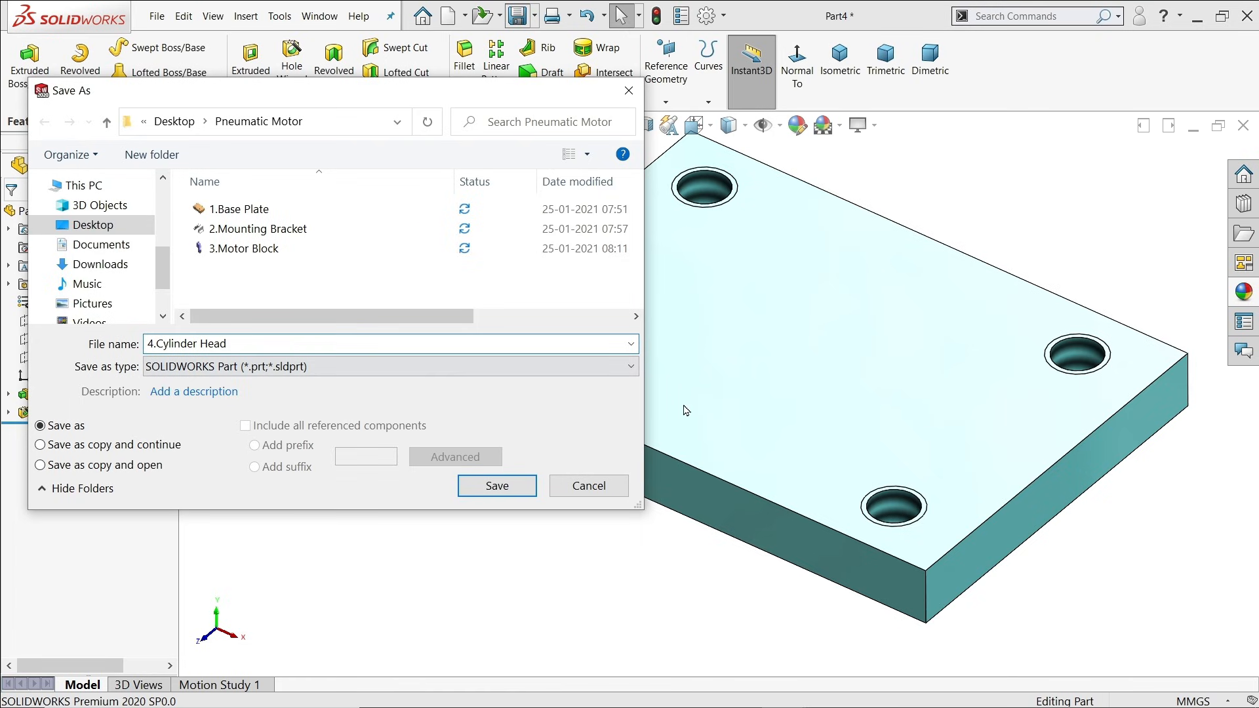
click(496, 485)
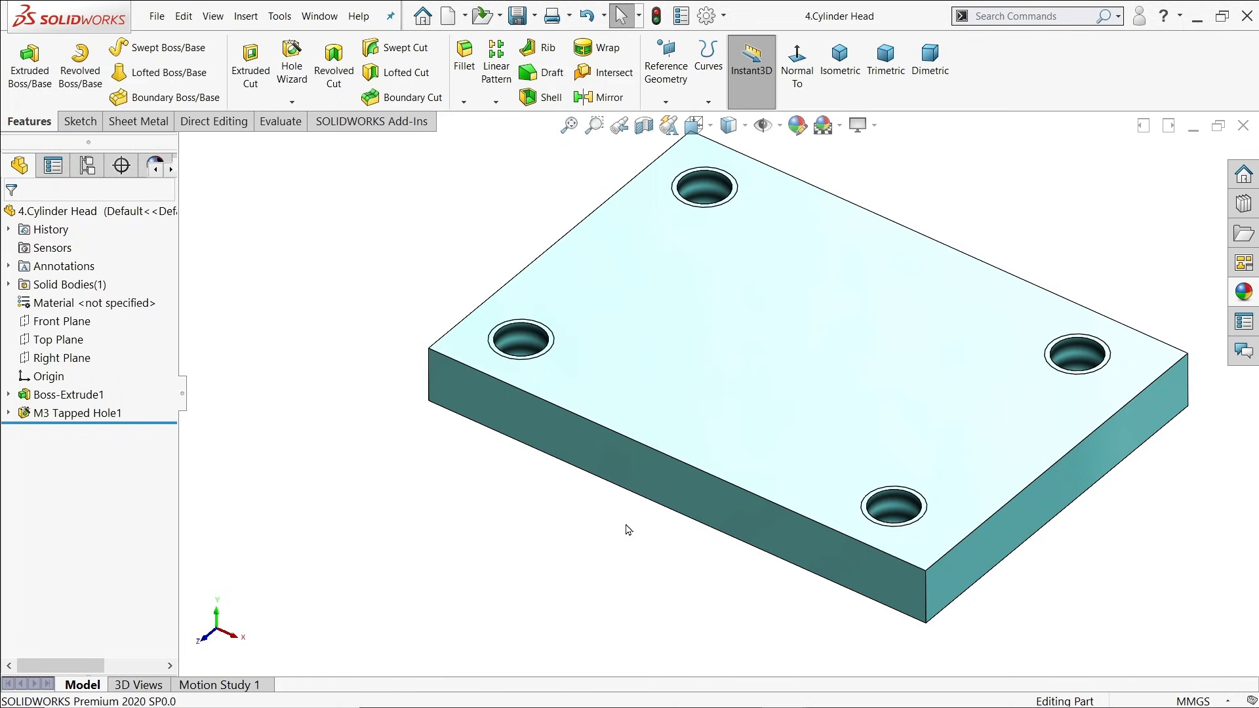
Step: Create a new part document and set its scene background to Plain White
scroll(625, 525, up, 1)
scroll(821, 367, down, 1)
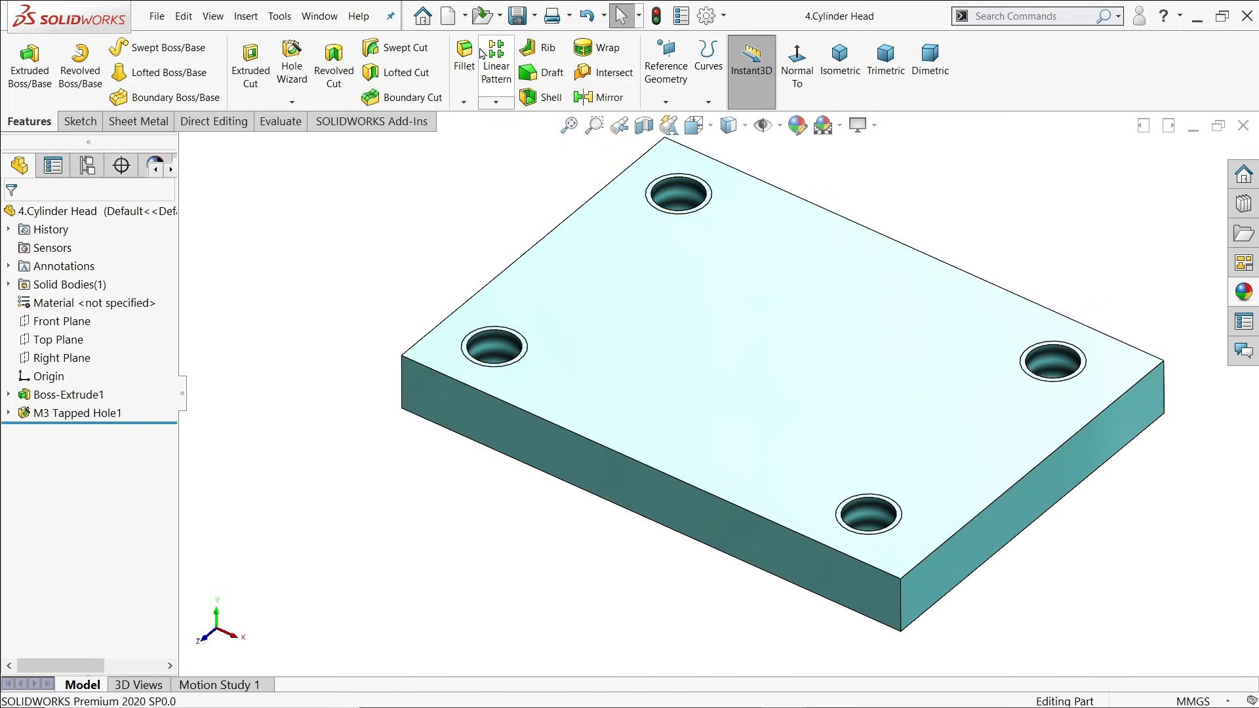
click(464, 16)
click(469, 36)
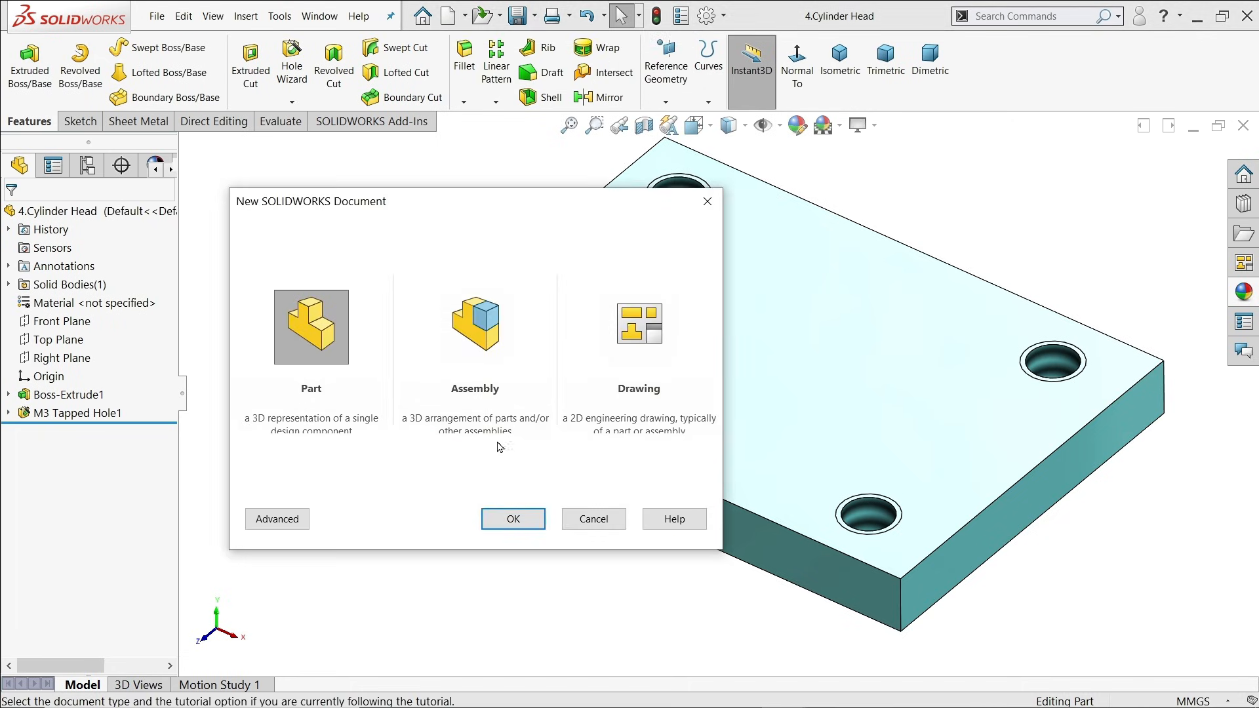
click(512, 518)
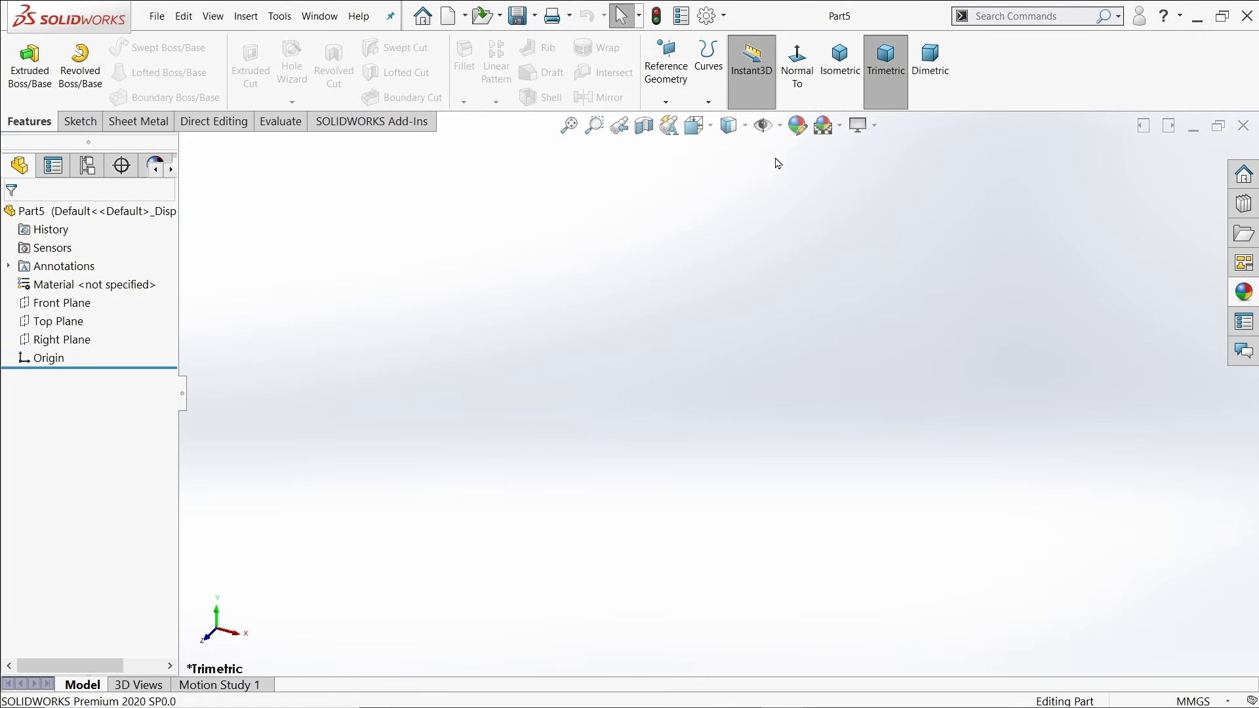
click(838, 126)
click(872, 54)
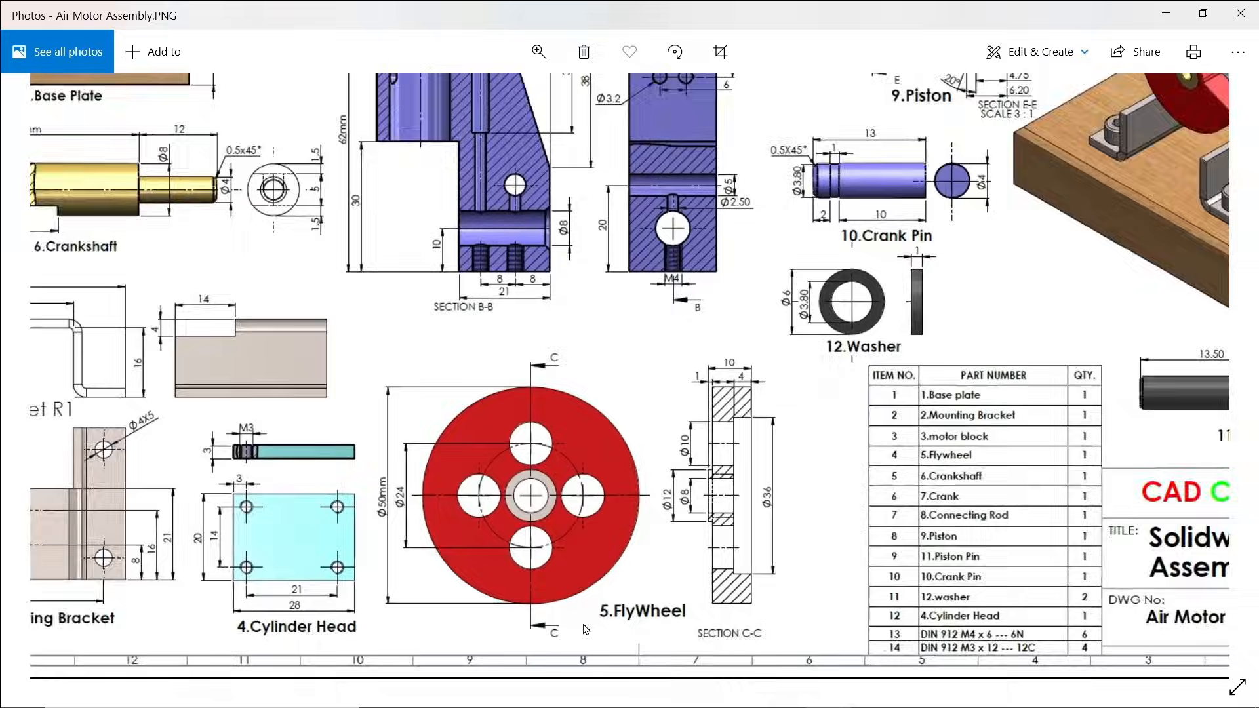
Step: Switch to the Air Motor Assembly drawing in Photos and examine the flywheel's front view and section C-C dimensions
scroll(585, 605, up, 3)
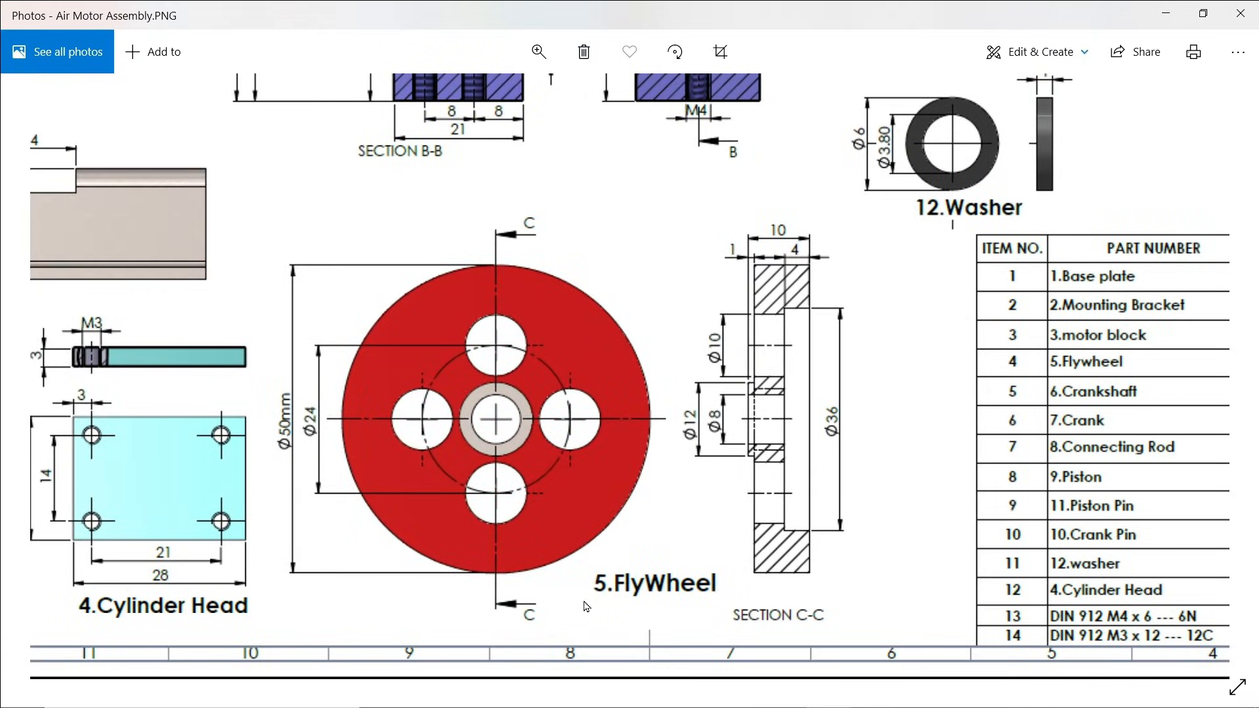
scroll(586, 593, up, 1)
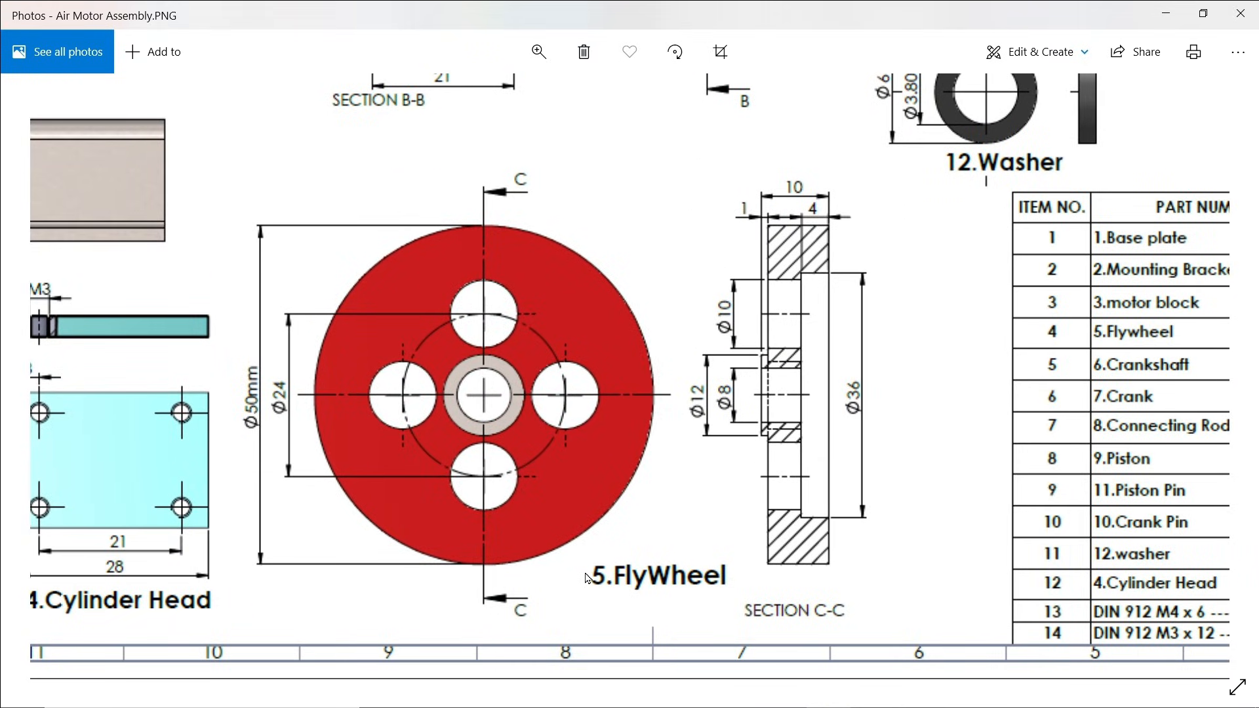
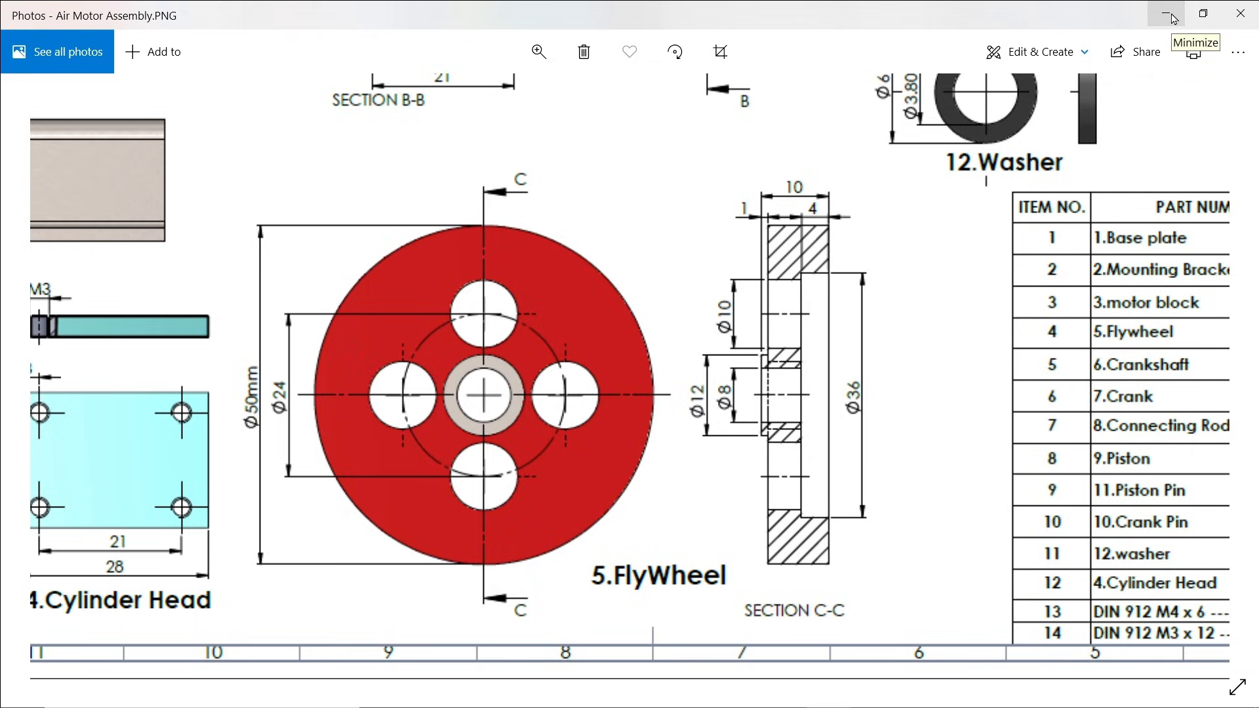
Step: Switch back to SOLIDWORKS and sketch a 50 mm diameter circle centred on the origin on the Front Plane
click(1173, 19)
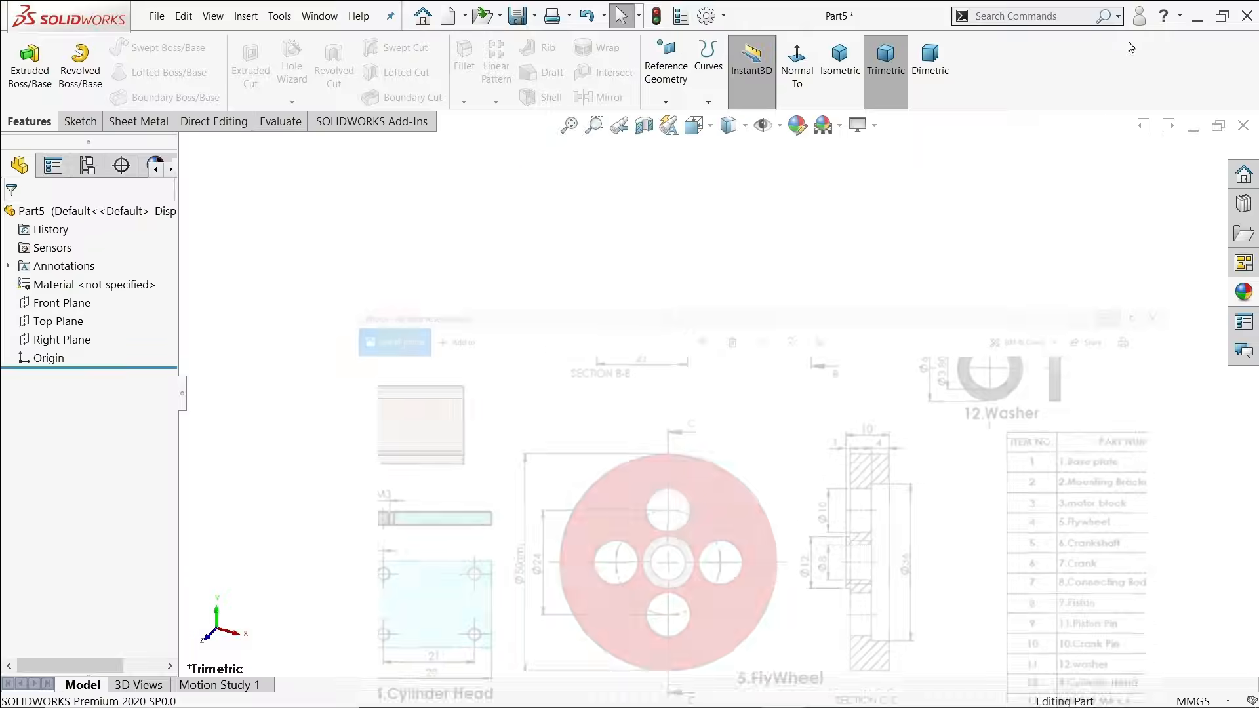
click(68, 304)
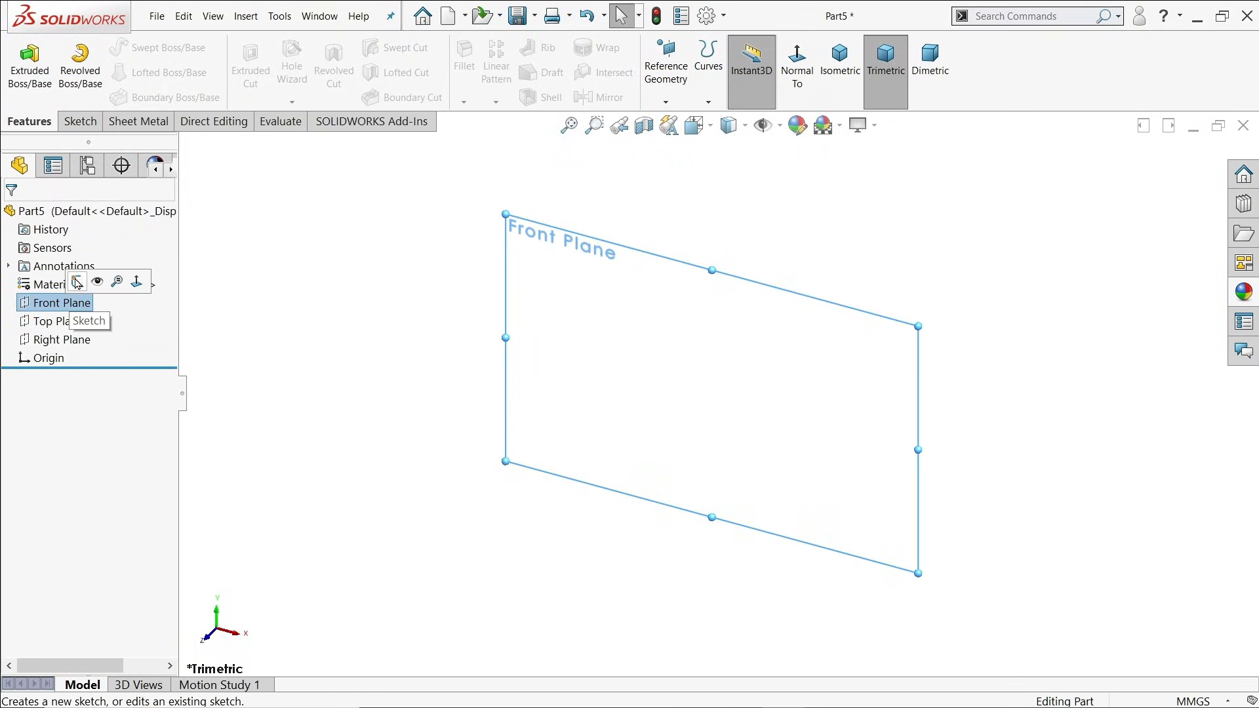
click(78, 283)
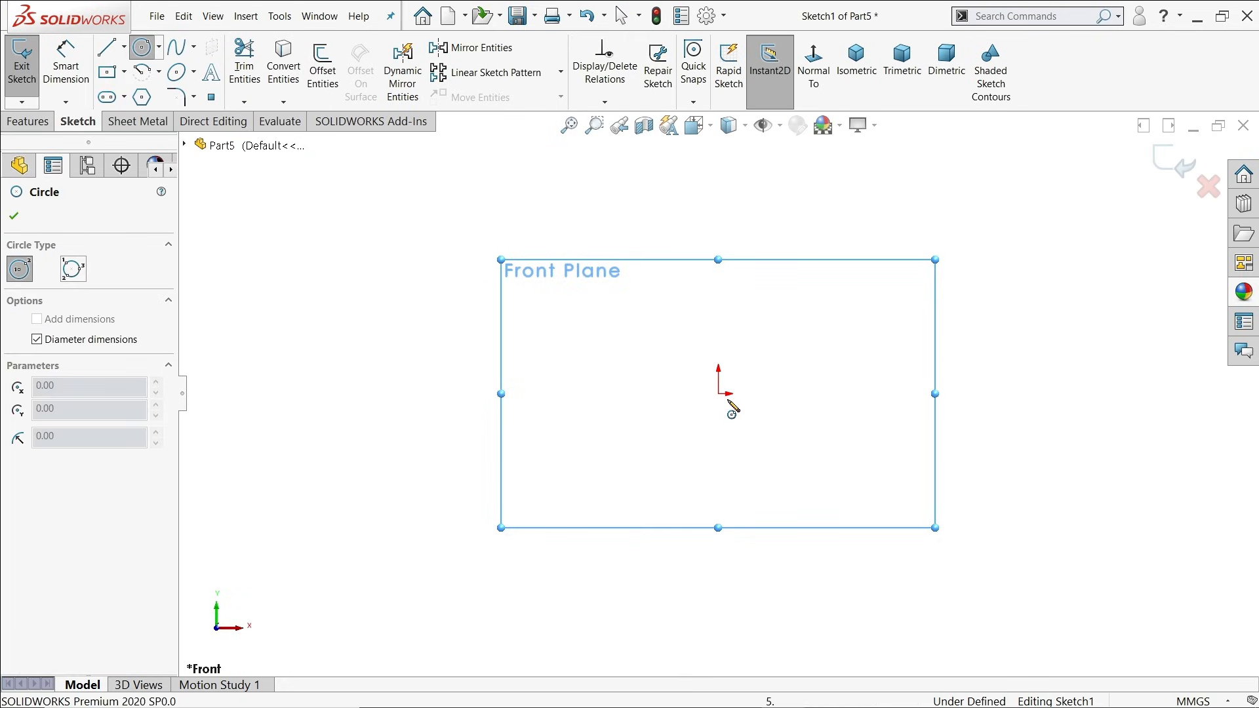
click(718, 394)
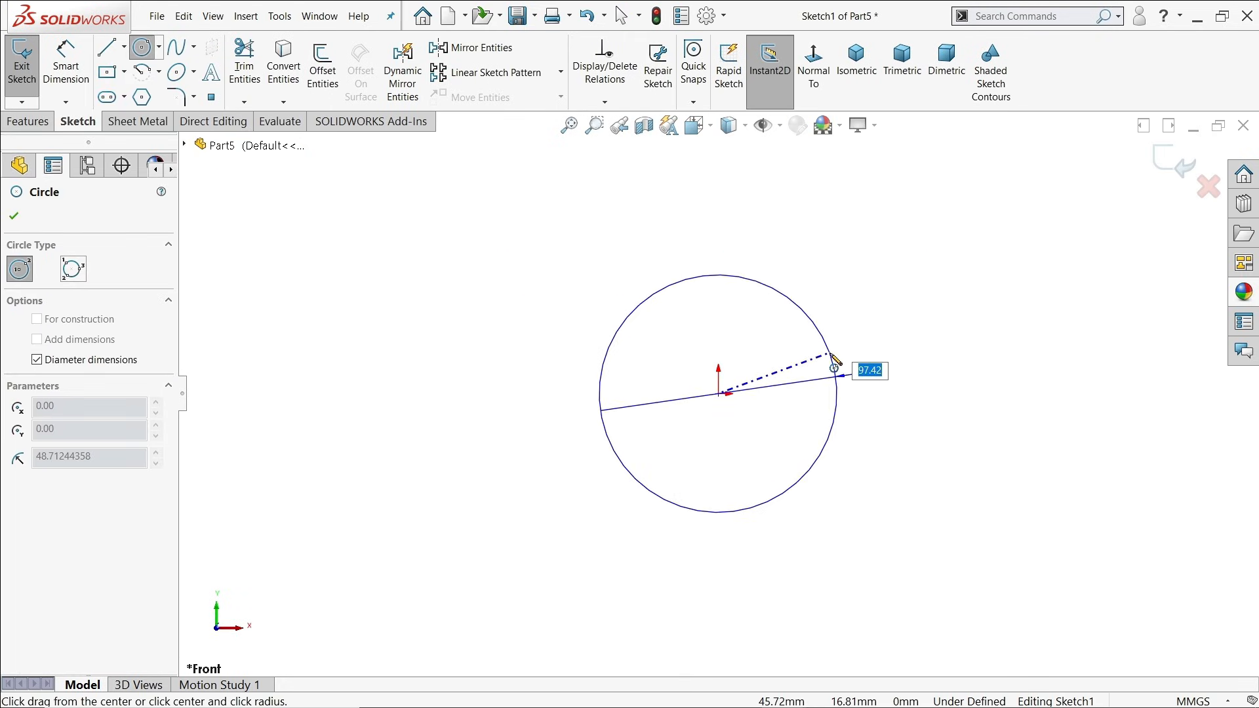
text(50)
key(Return)
Step: Draw a concentric 24 mm diameter circle at the origin and make it construction geometry
scroll(732, 403, down, 5)
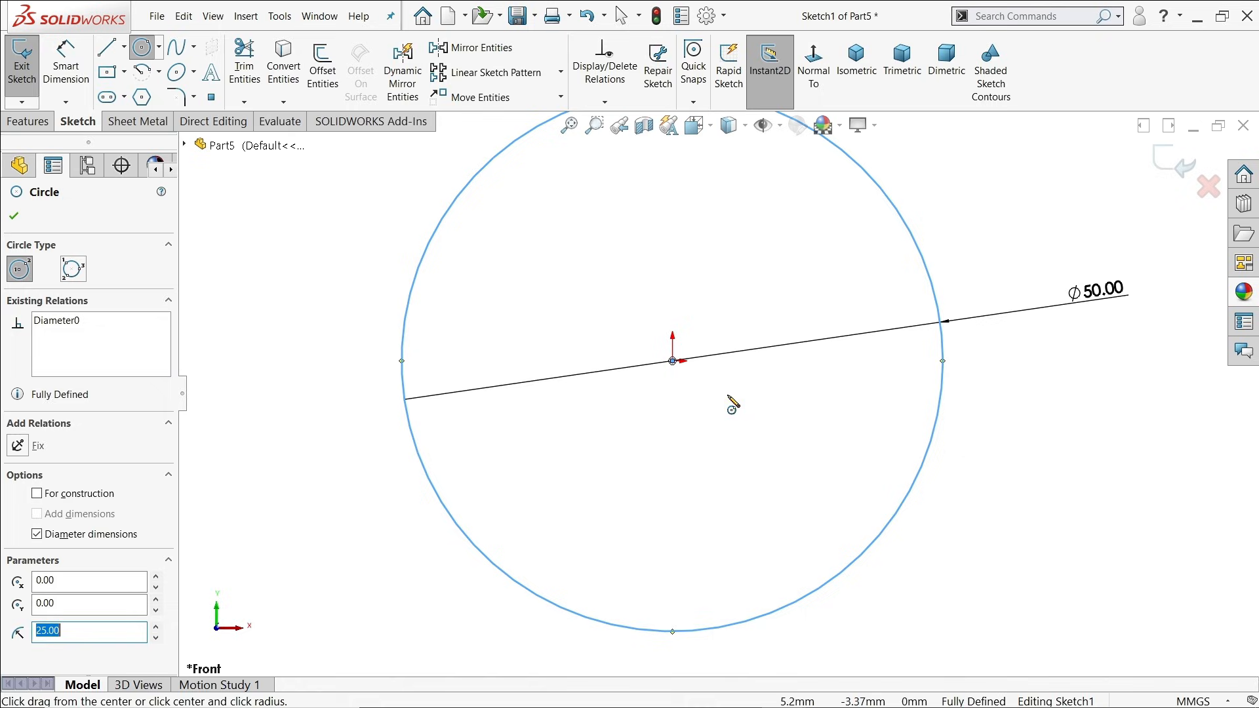
click(672, 361)
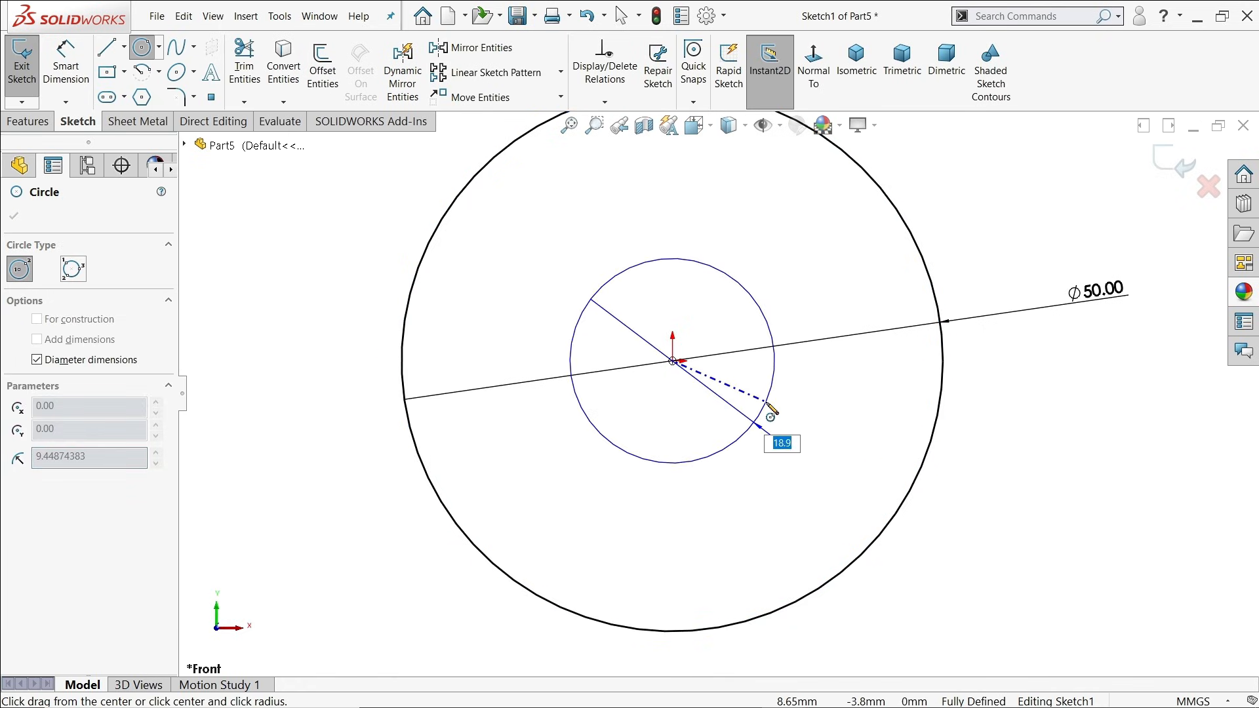
key(Return)
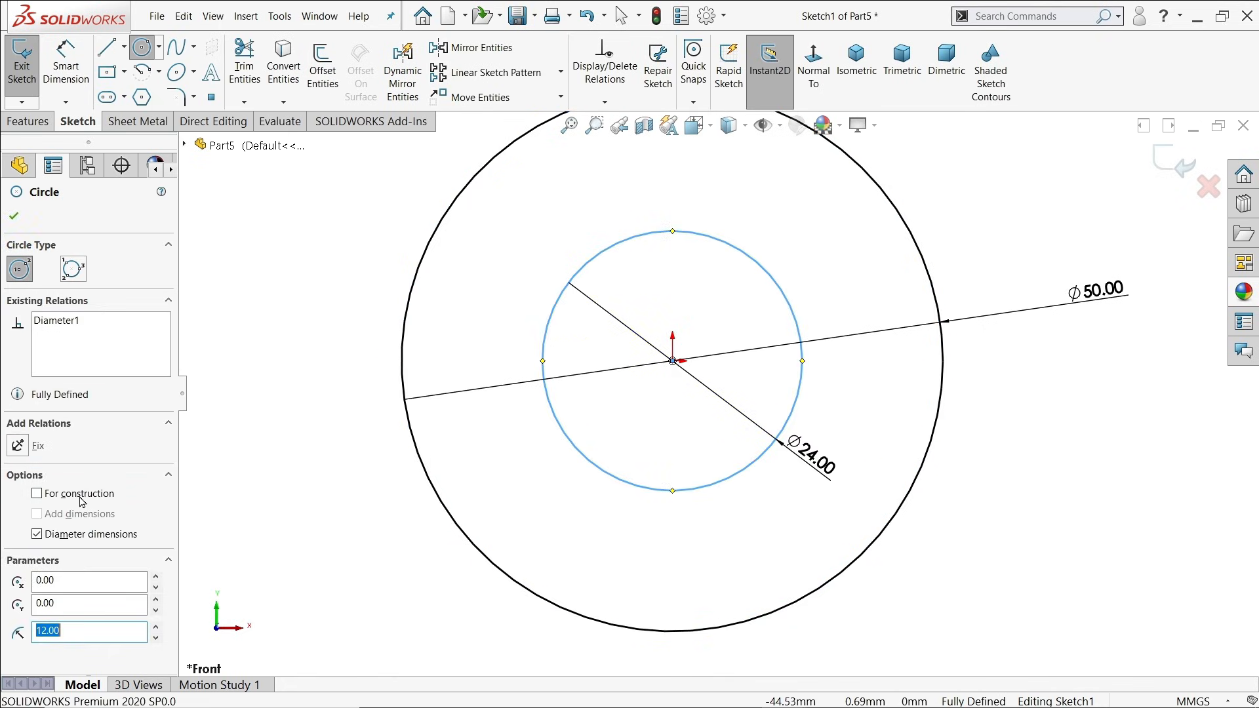
click(37, 493)
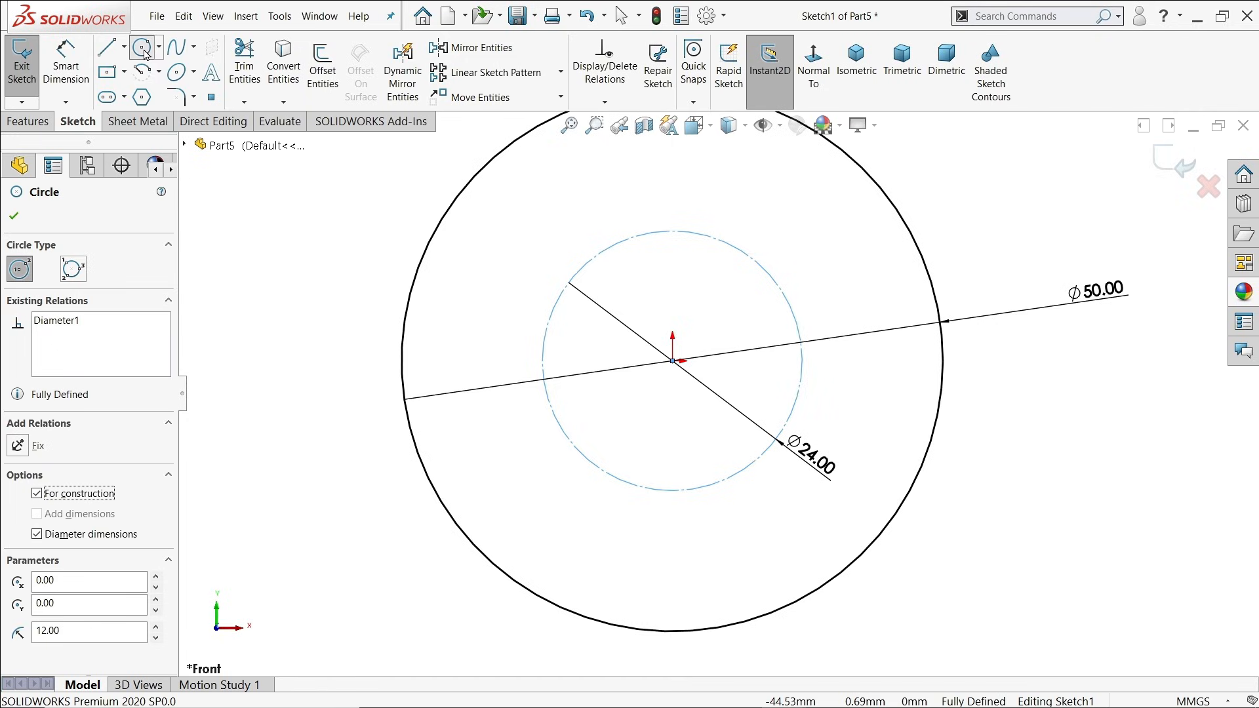
Step: Draw a 10 mm diameter circle on the construction circle's upper quadrant point and circular-pattern it to 4 equally spaced instances over 360 degrees
click(672, 231)
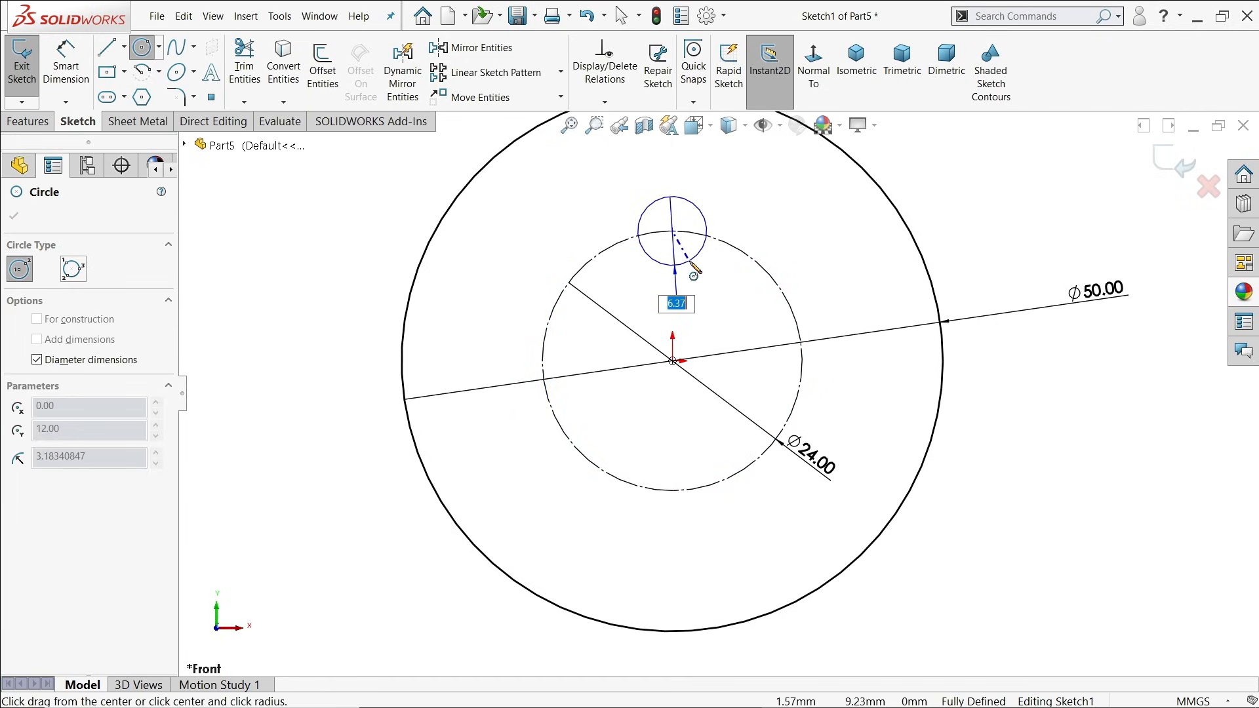
key(Return)
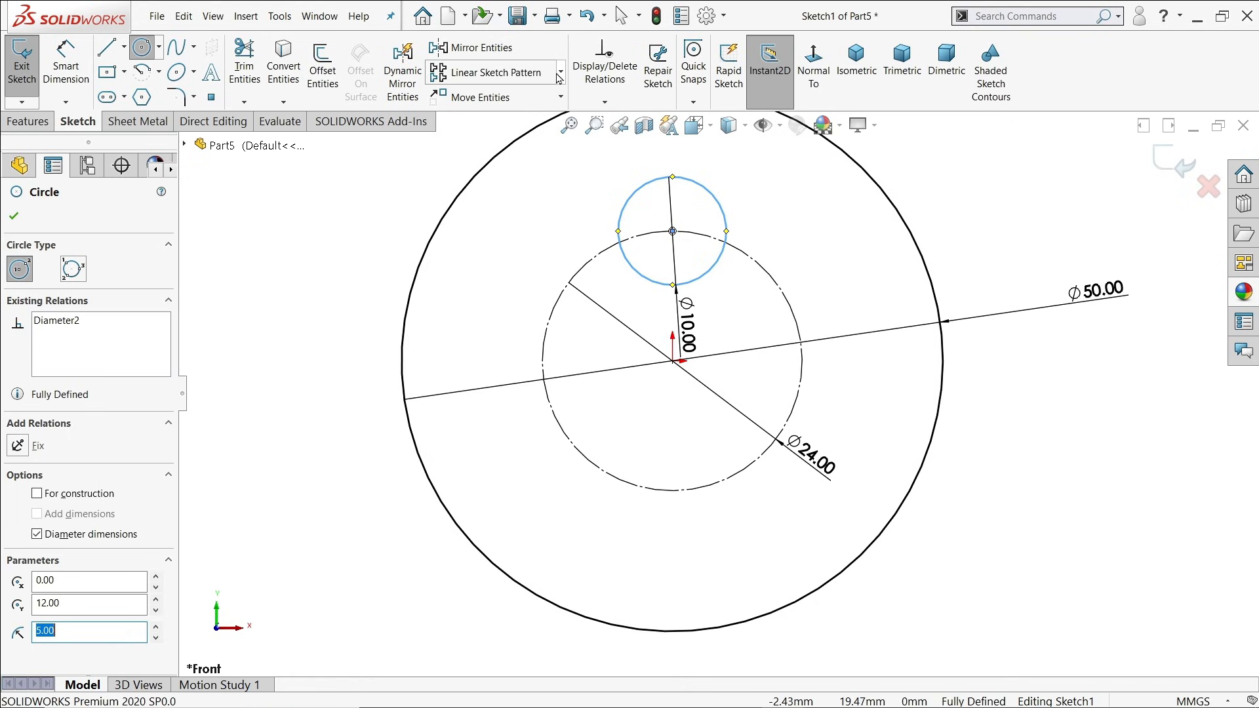
click(561, 72)
click(505, 112)
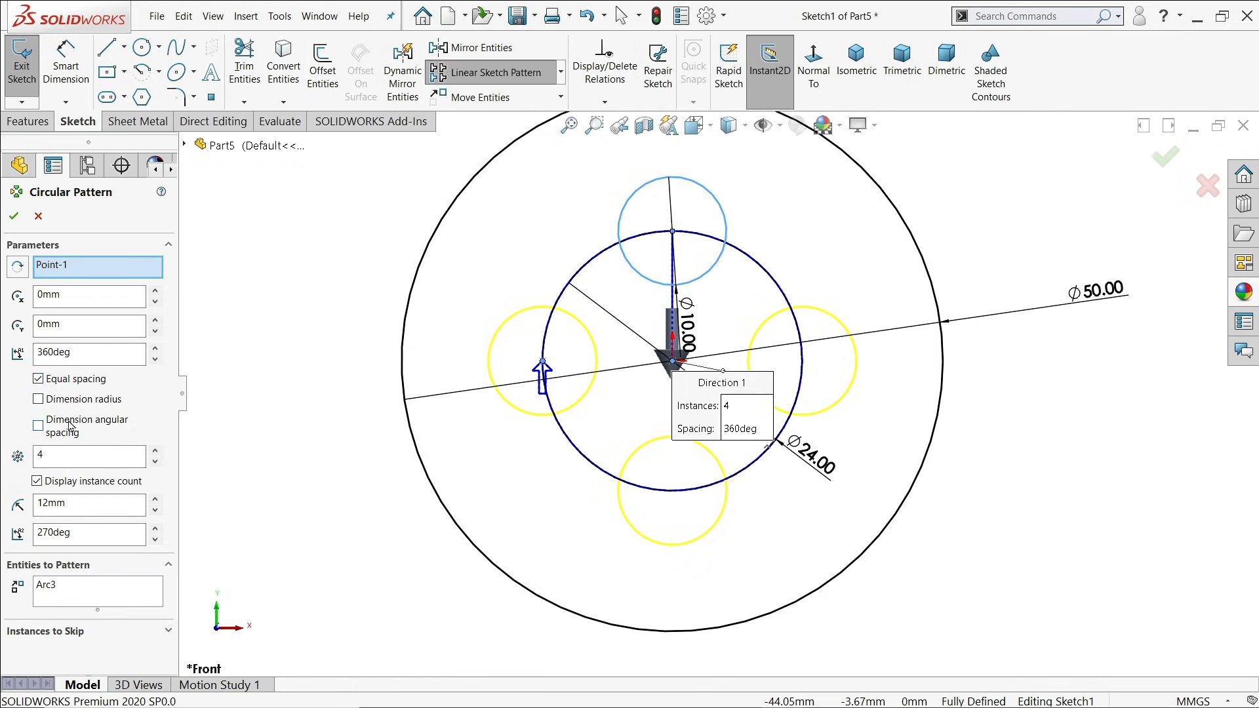
click(13, 215)
Step: Fully define the flywheel sketch so the patterned hole circles are constrained
click(604, 102)
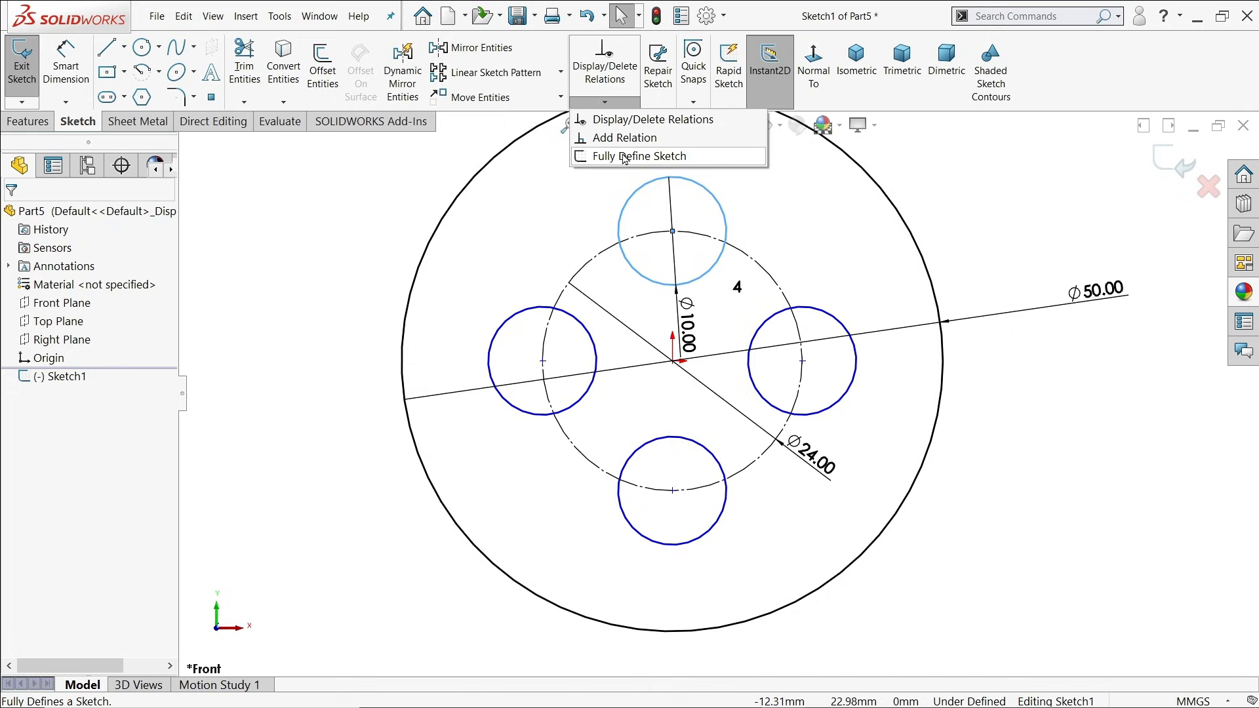
click(630, 156)
click(86, 307)
click(13, 215)
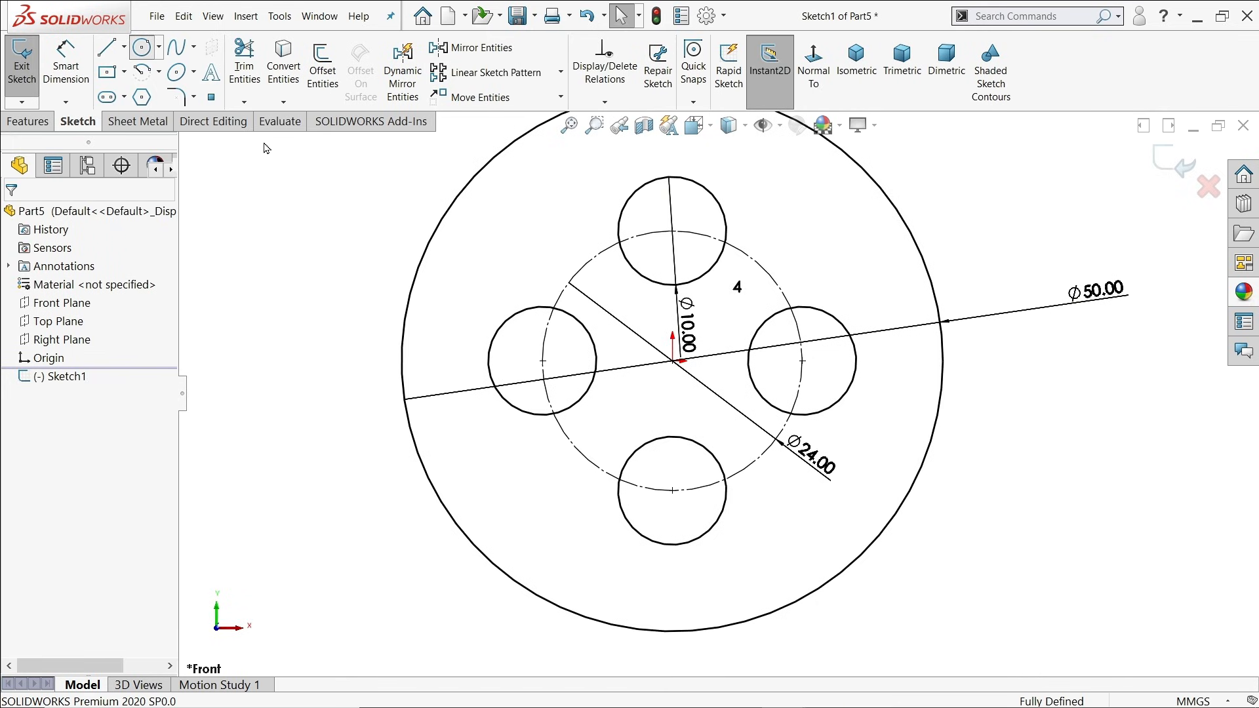
Step: Add an 8 mm diameter circle centred on the origin for the flywheel's central bore
click(142, 46)
click(672, 360)
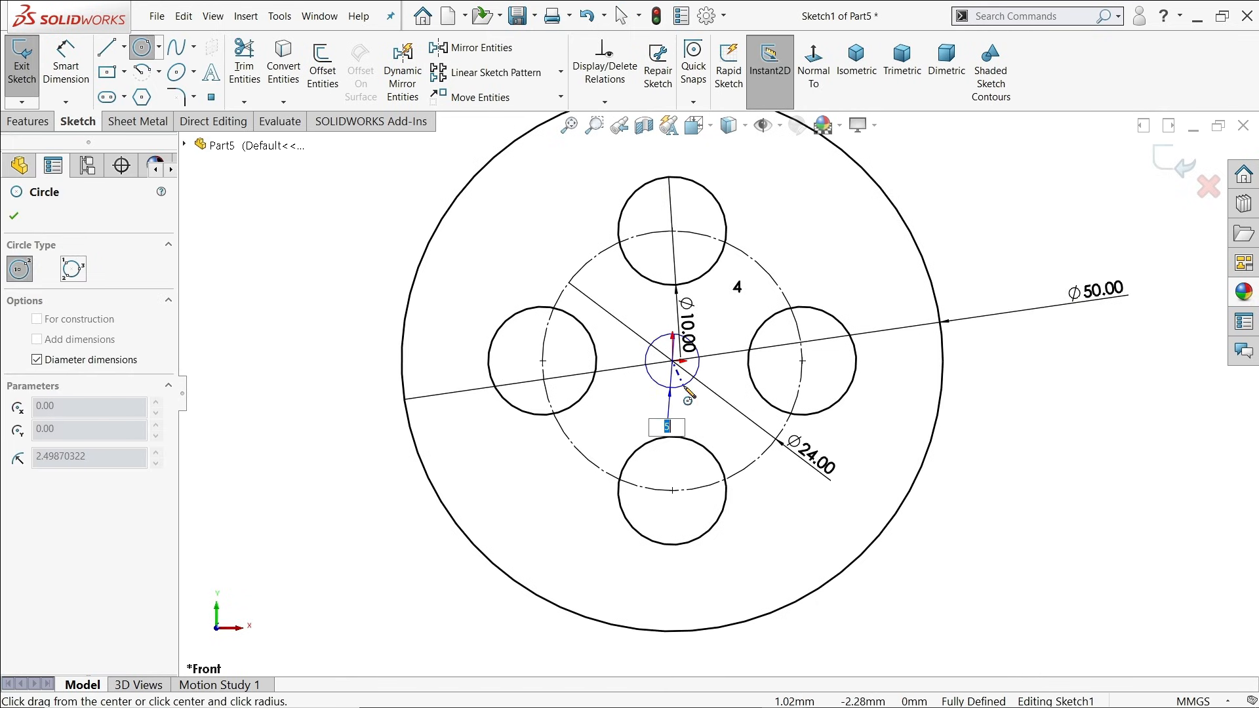
text(8)
key(Return)
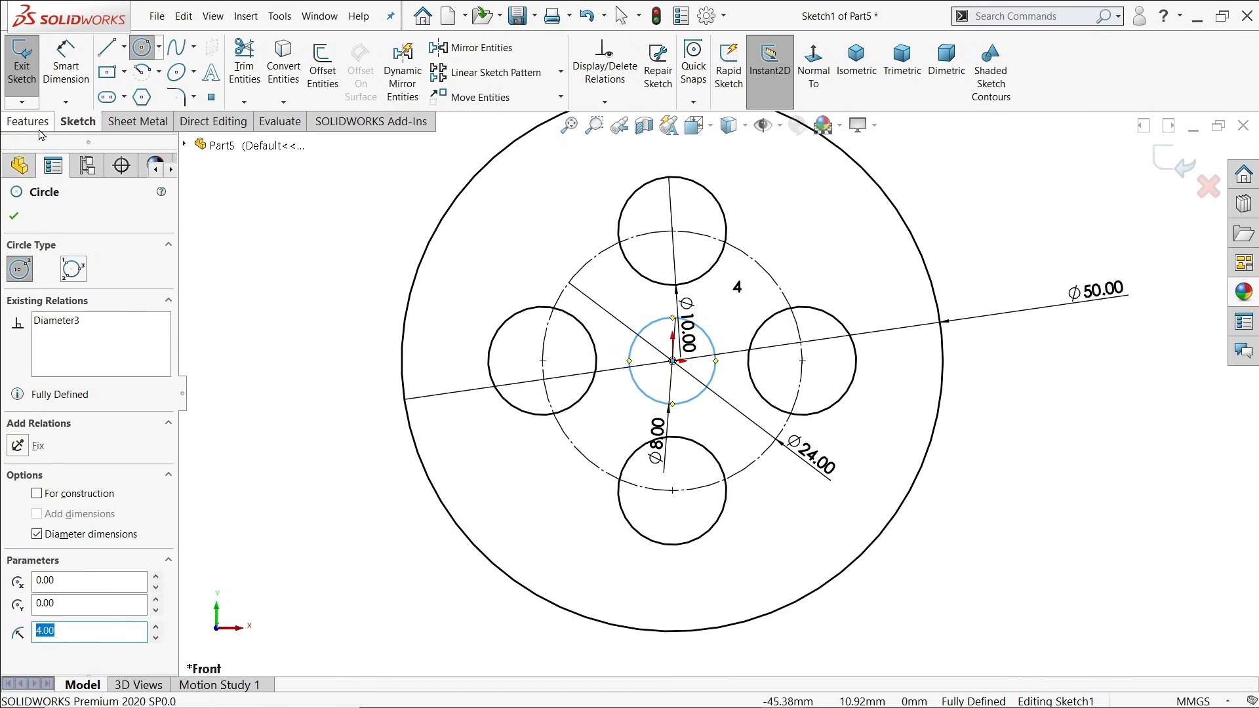
Step: Extrude the flywheel sketch as a blind boss 9 mm deep
click(29, 121)
click(35, 88)
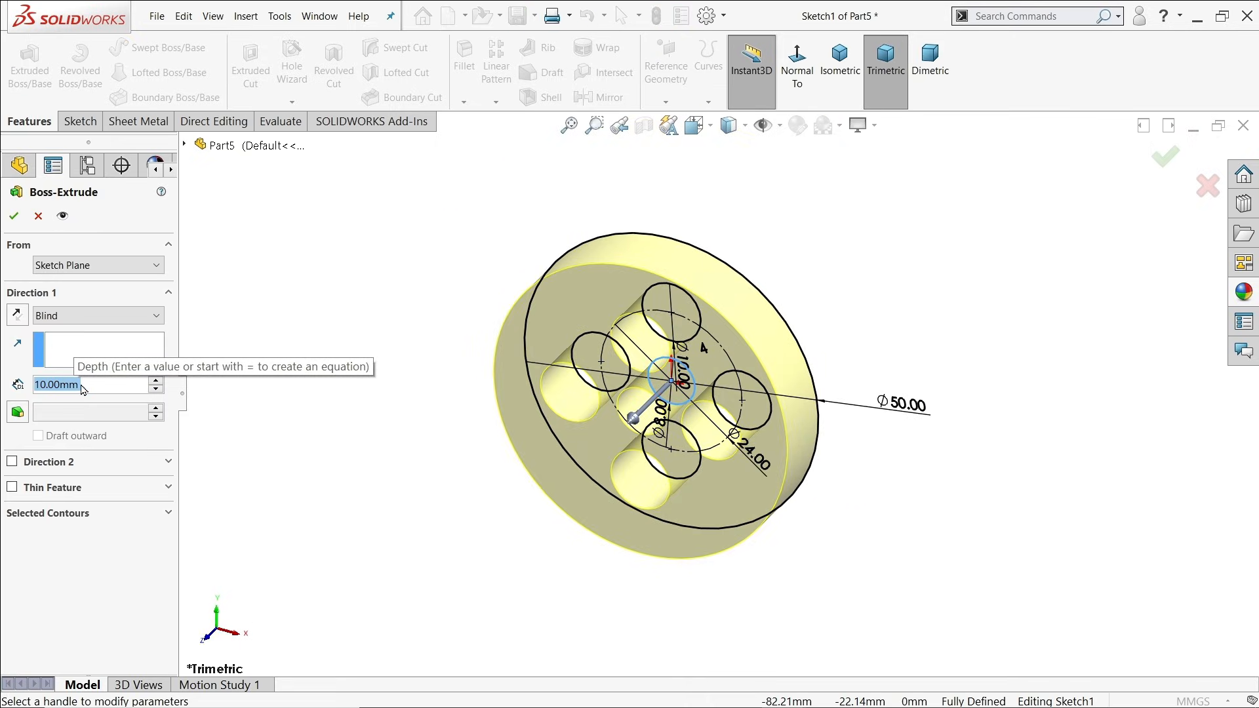
text(9)
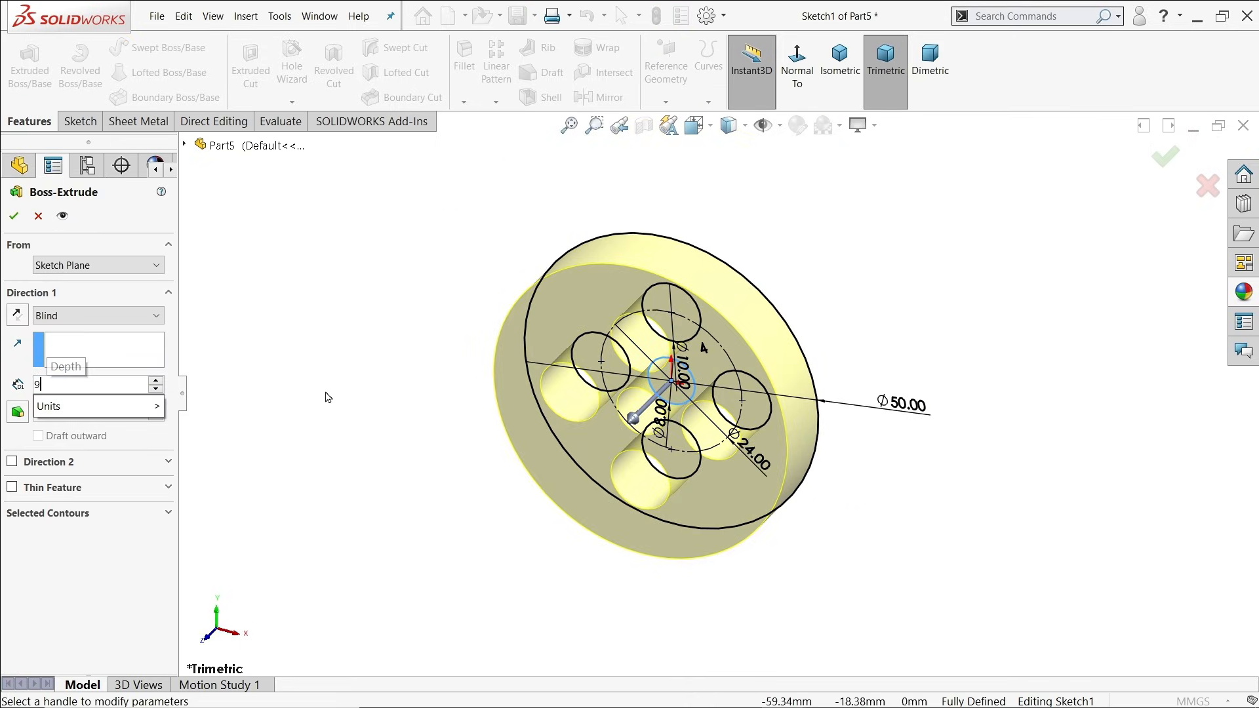
key(Return)
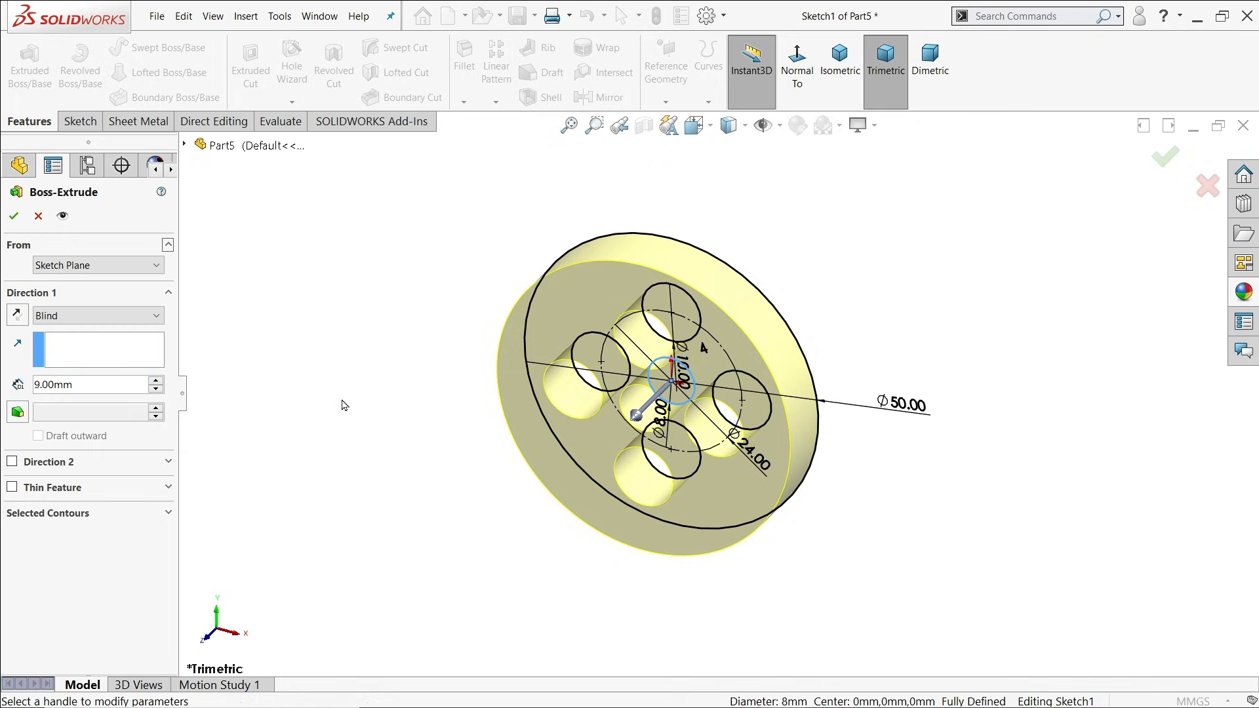
click(13, 217)
Step: Sketch a 36 mm diameter circle centred on the origin on the flywheel's back face
middle_drag(716, 422, 745, 467)
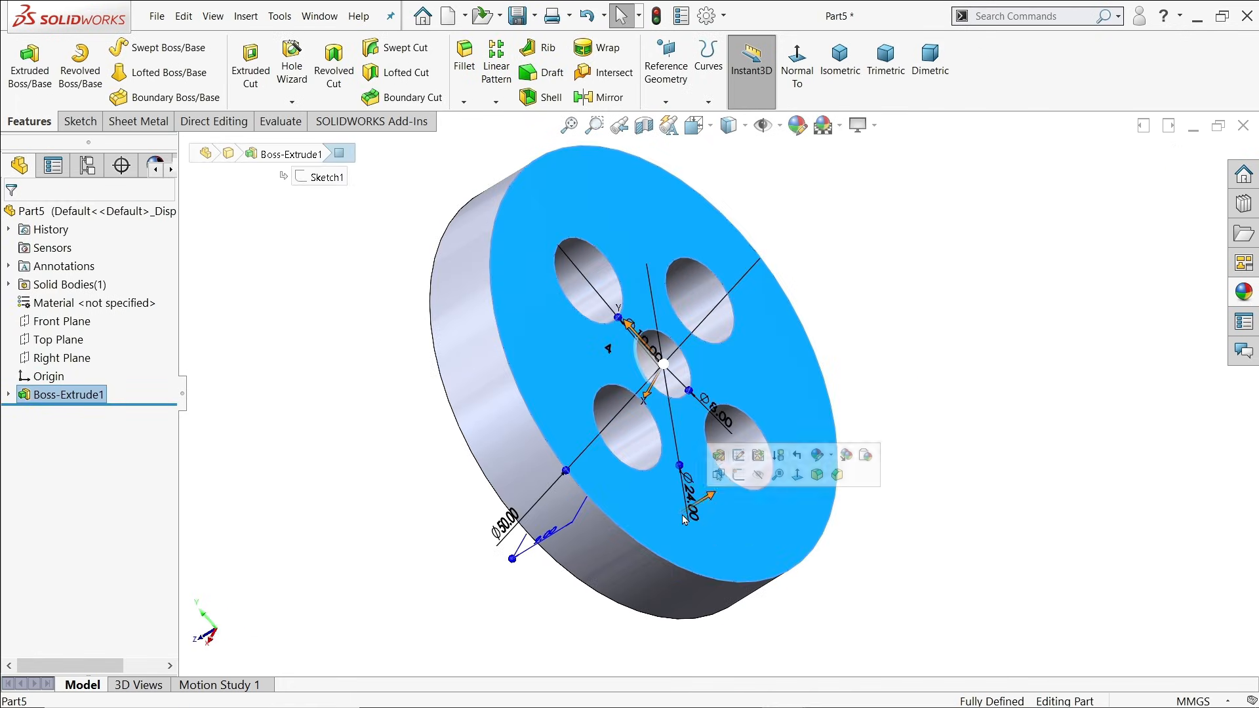
click(738, 474)
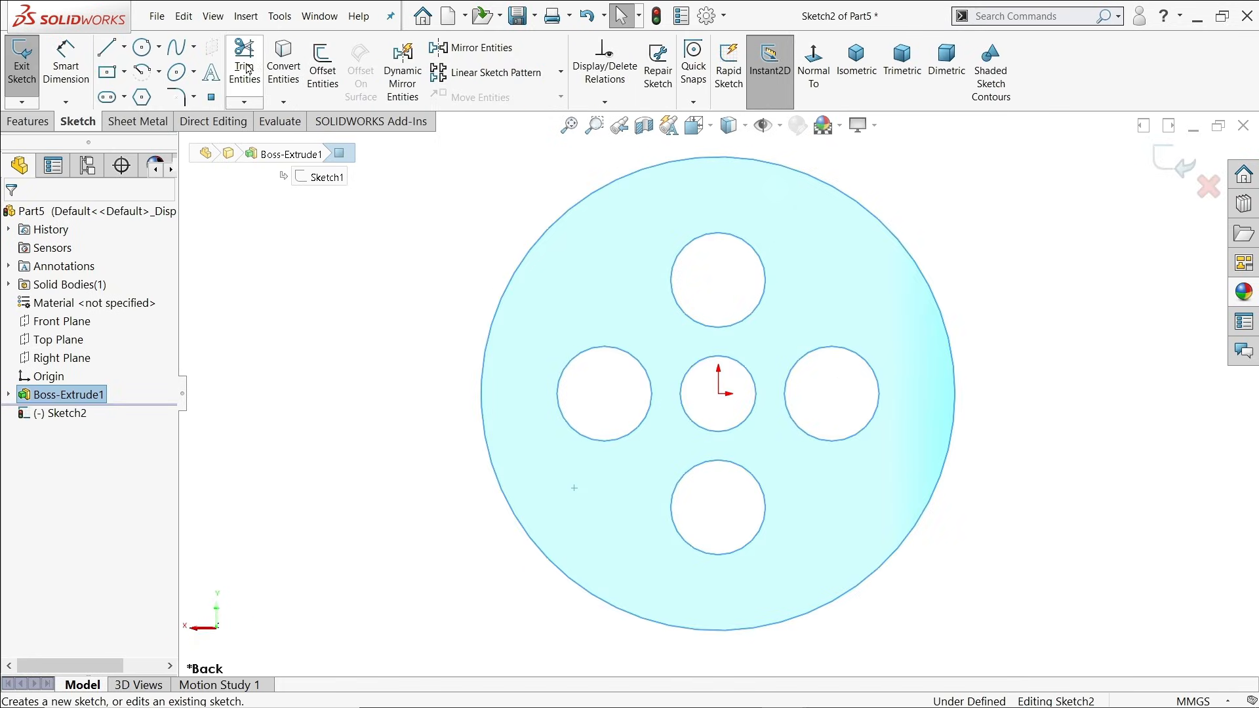
click(141, 47)
click(718, 394)
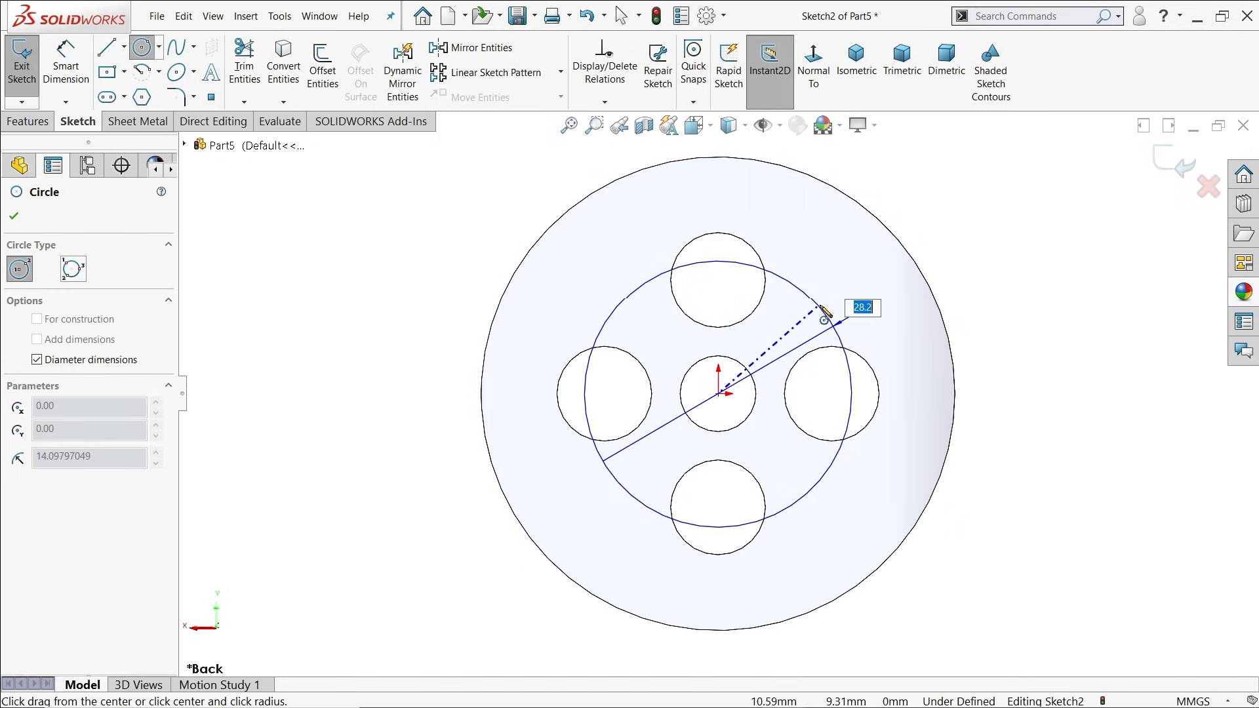
text(36)
key(Return)
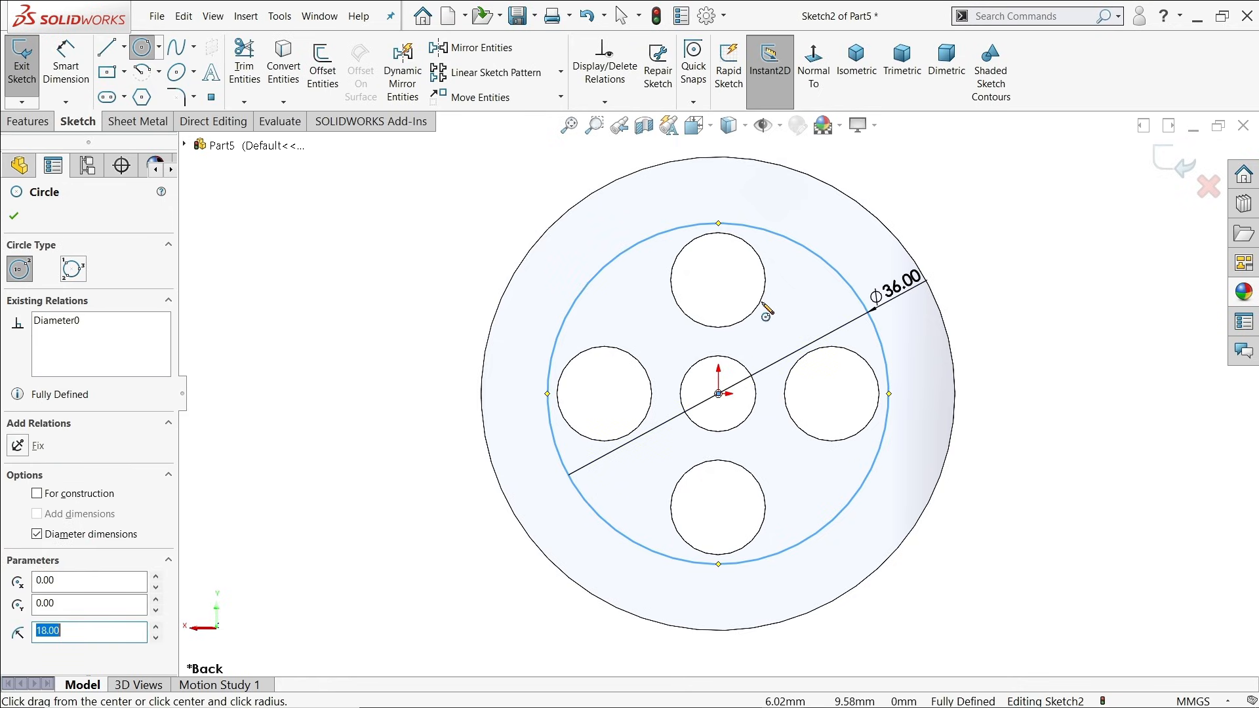
Step: Cut the 36 mm circle as a blind recess 4 mm deep into the flywheel's back
click(27, 122)
click(252, 72)
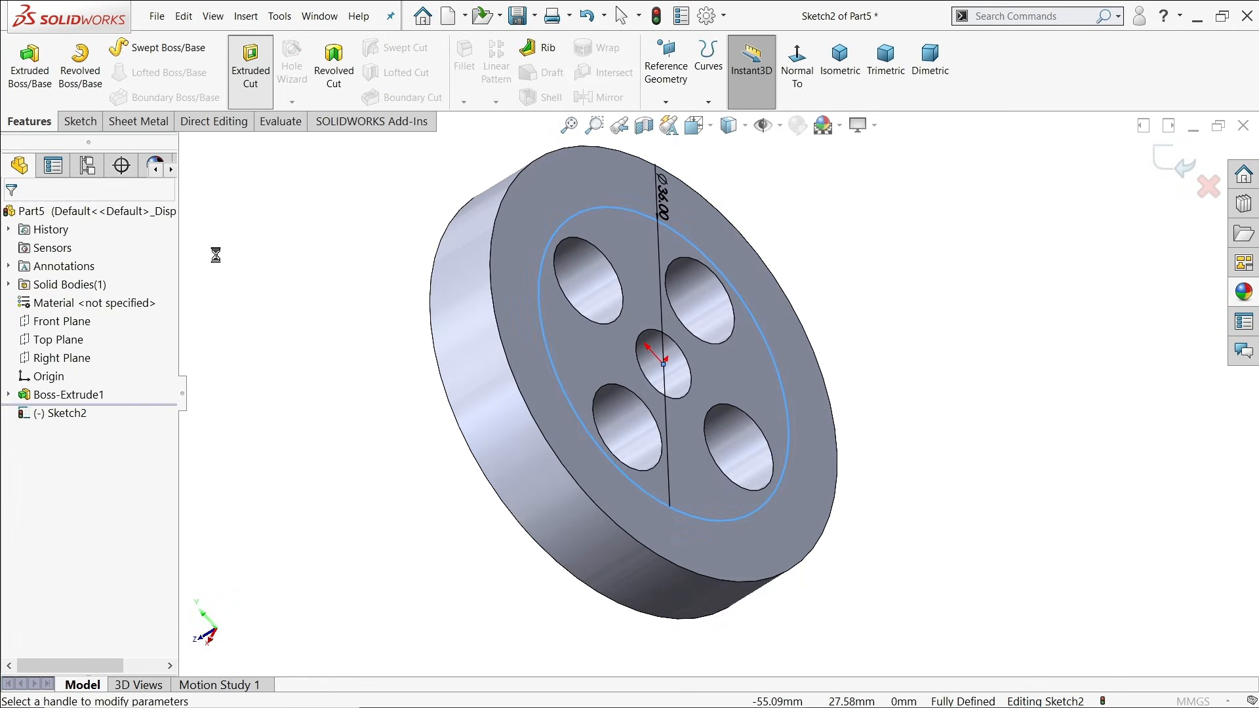
text(4)
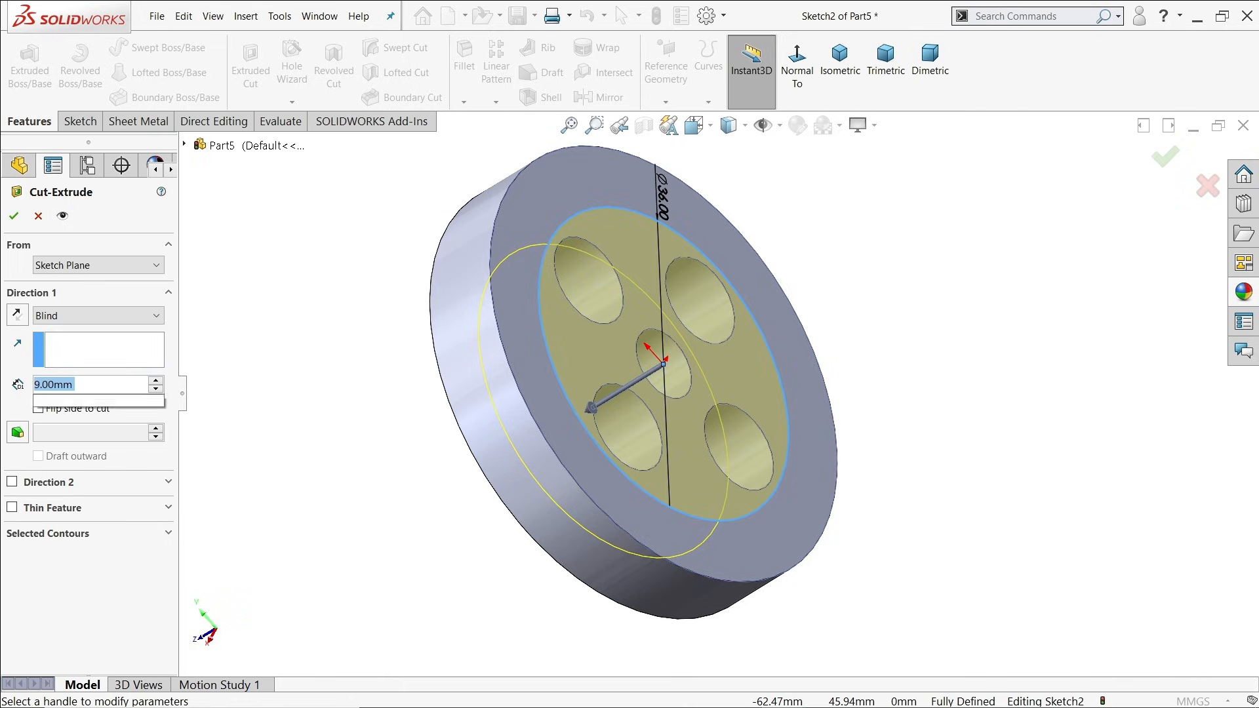
key(Return)
click(14, 217)
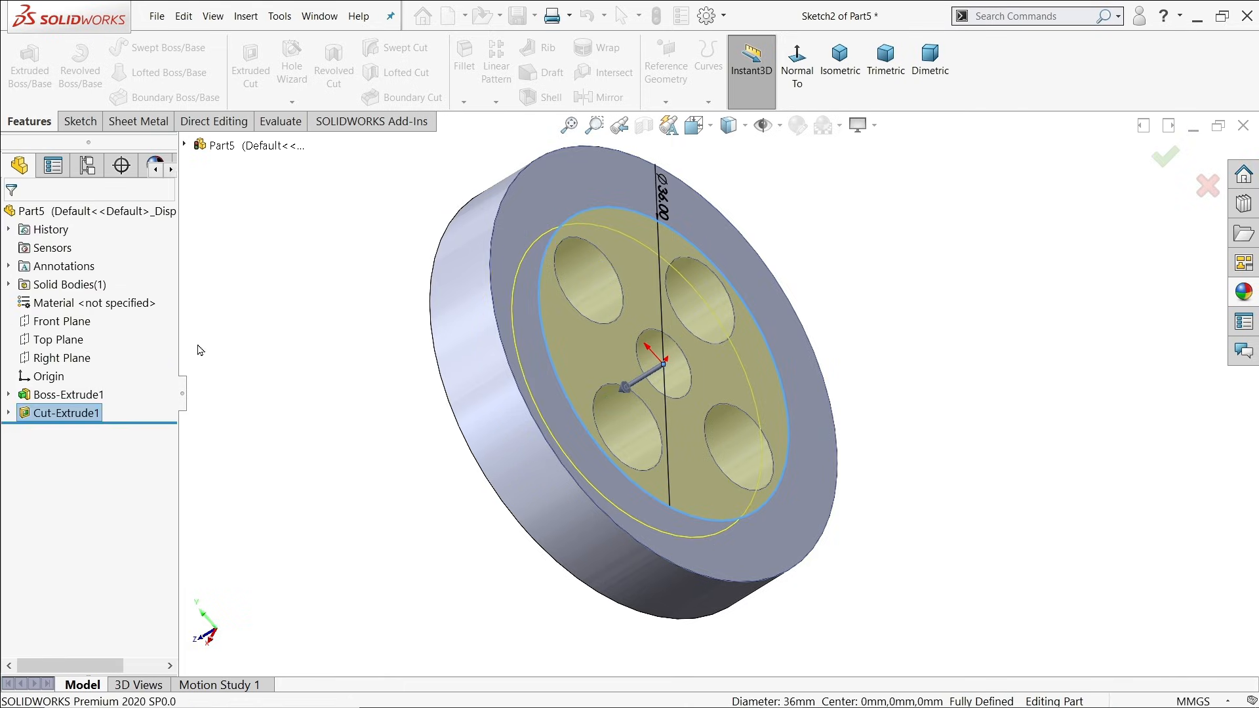
Step: Start a sketch on the flywheel's front face and draw a 12 mm diameter circle centred on the origin
middle_drag(379, 416, 594, 374)
click(667, 466)
click(724, 430)
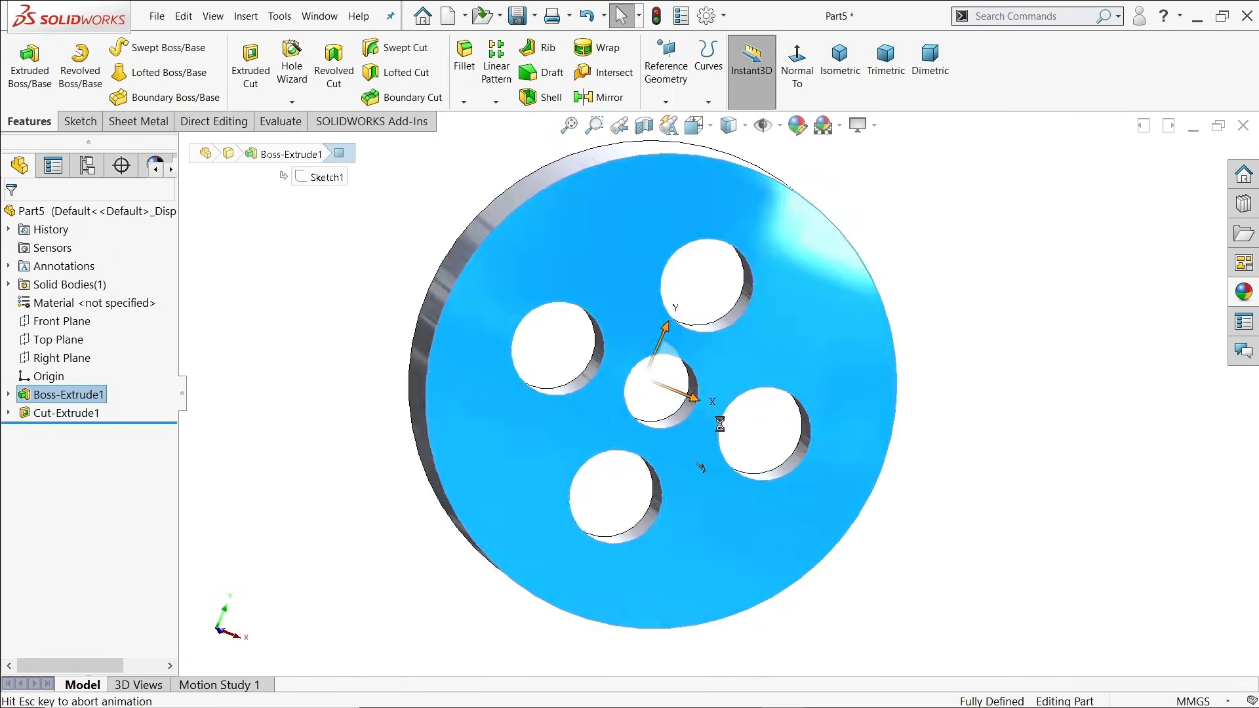
click(141, 47)
scroll(727, 403, down, 5)
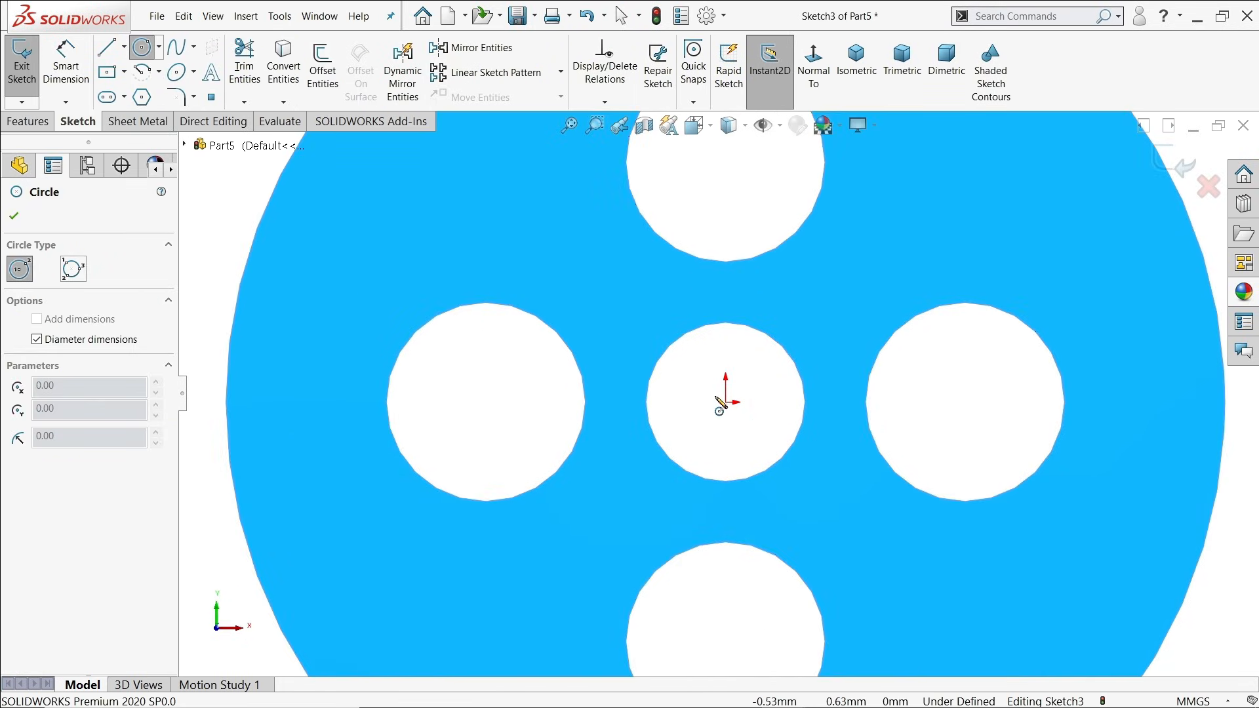
click(728, 403)
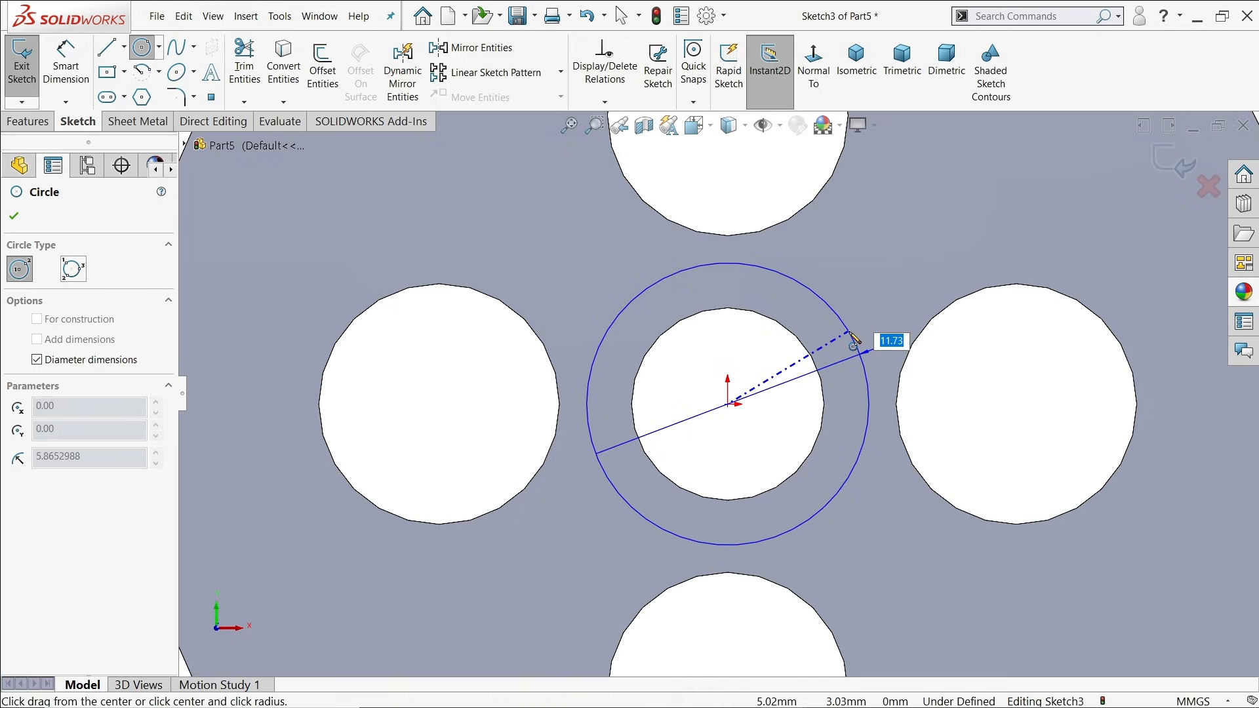
text(12)
key(Return)
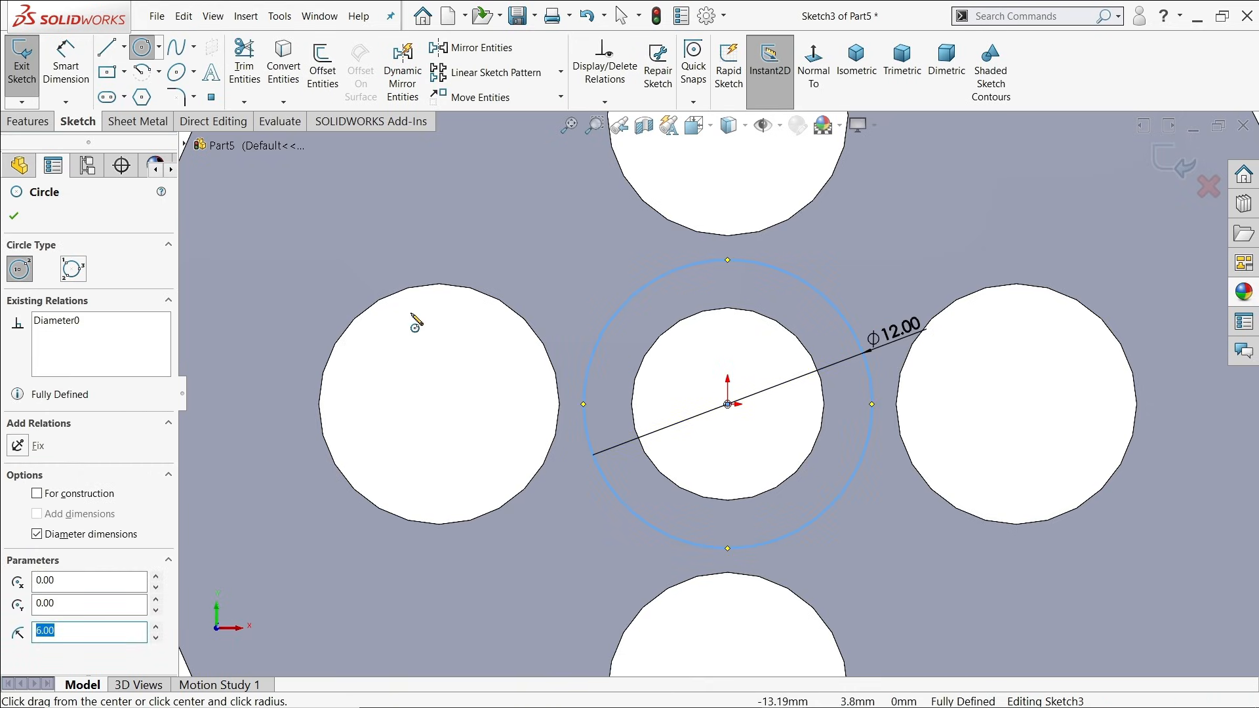
Step: Convert the central bore's edge into the front-face sketch as the inner circle of the hub ring
click(14, 216)
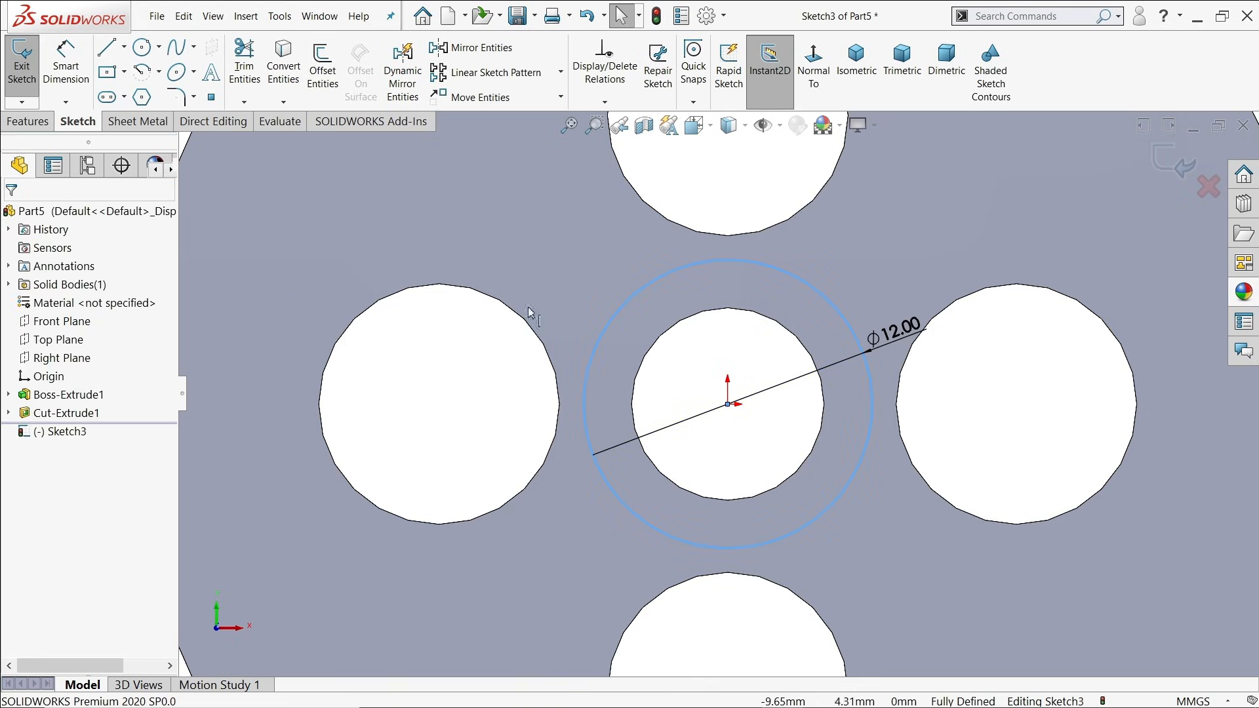
click(796, 339)
click(283, 65)
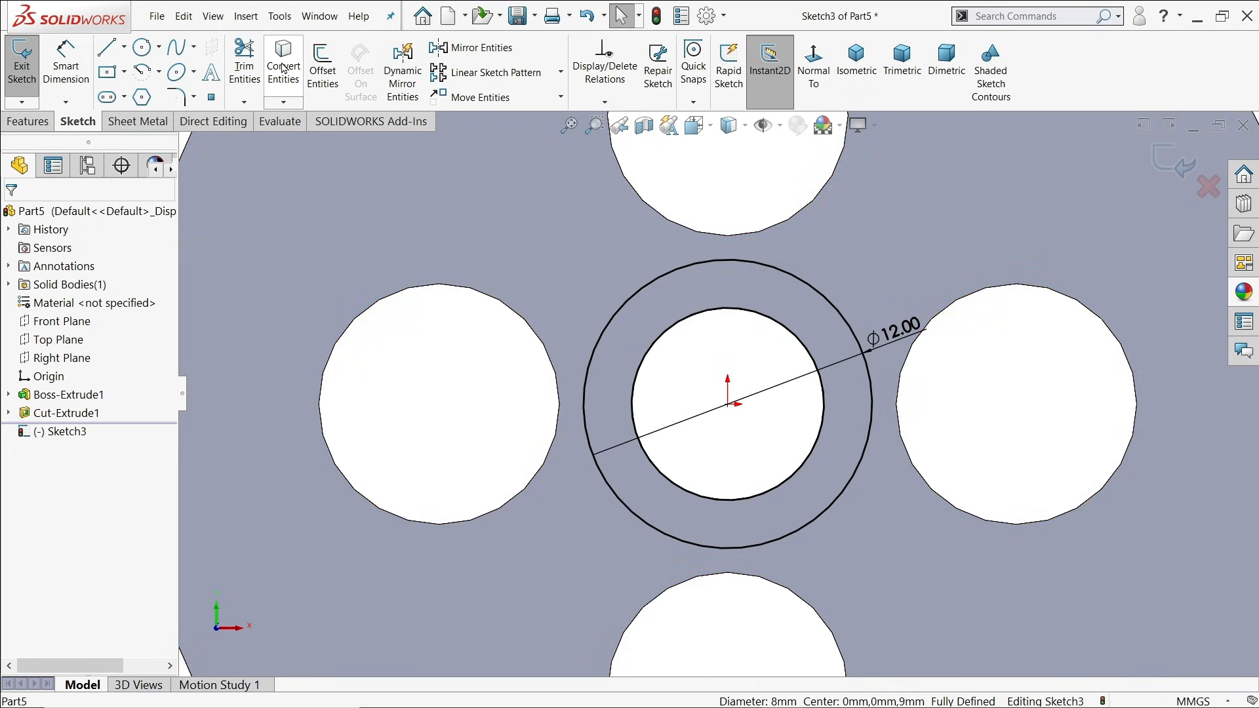
Step: Extrude the hub ring 1 mm outward from the flywheel's front face, merged with the body
click(51, 125)
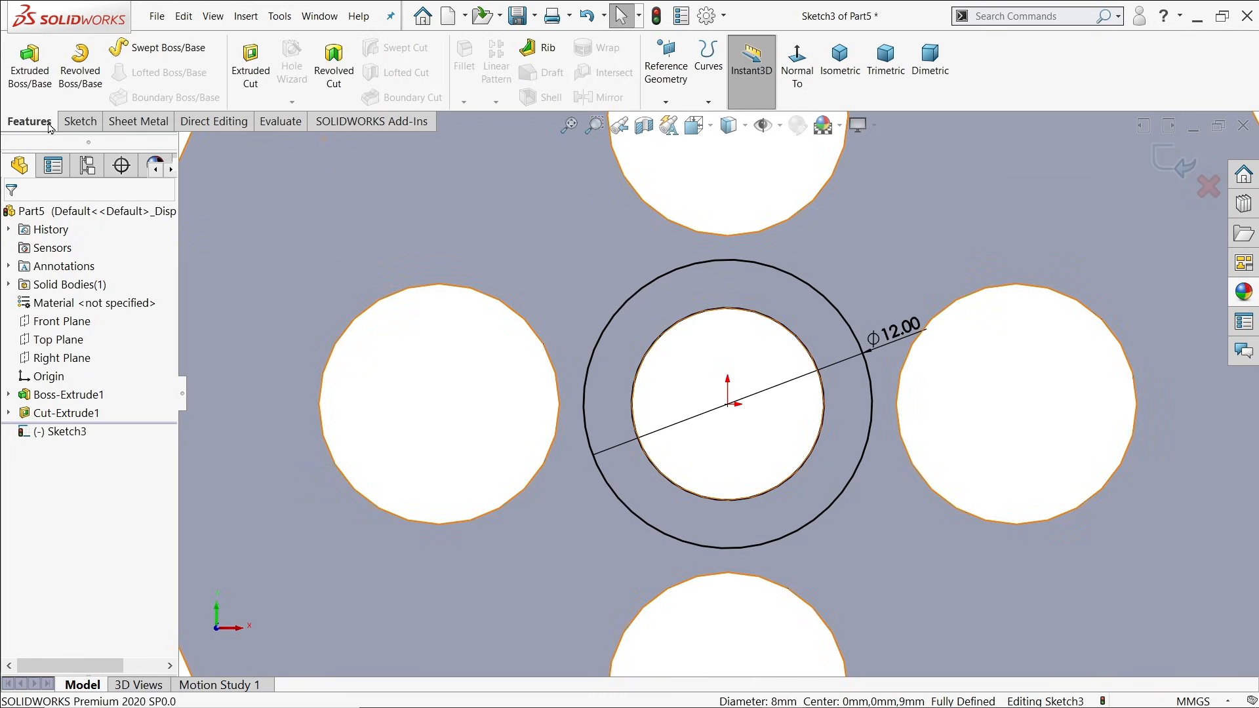
click(30, 65)
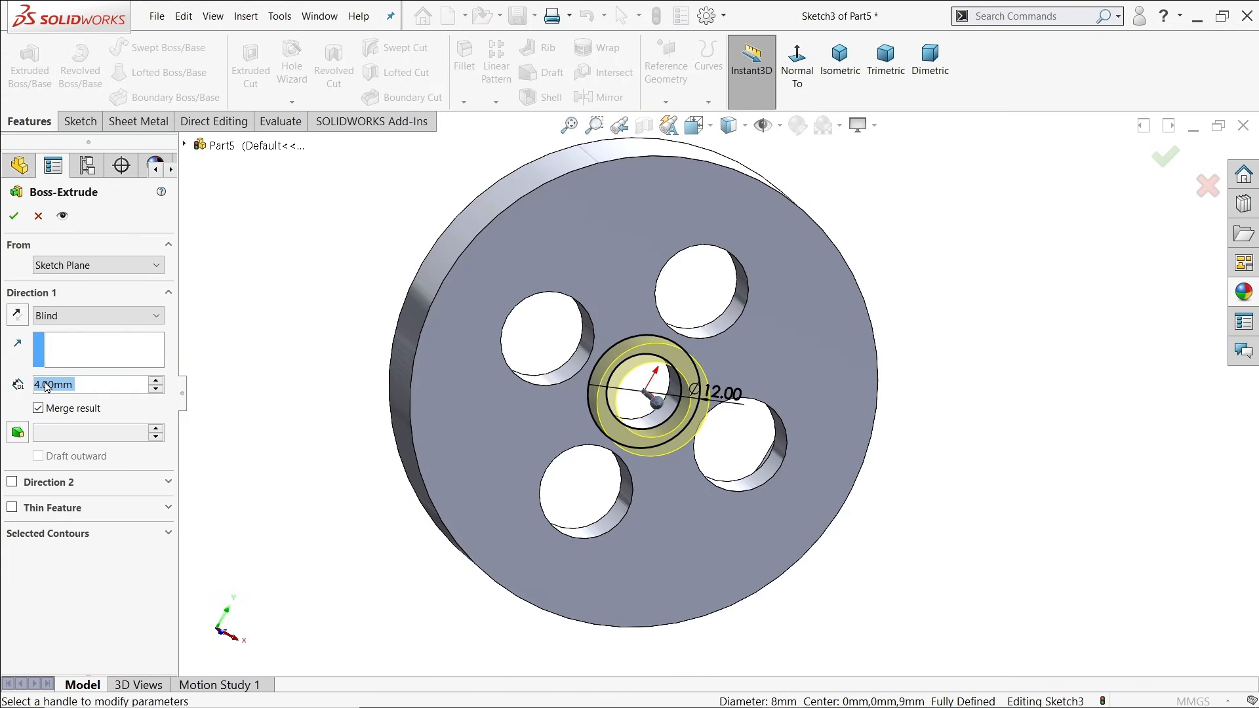
text(1)
key(Return)
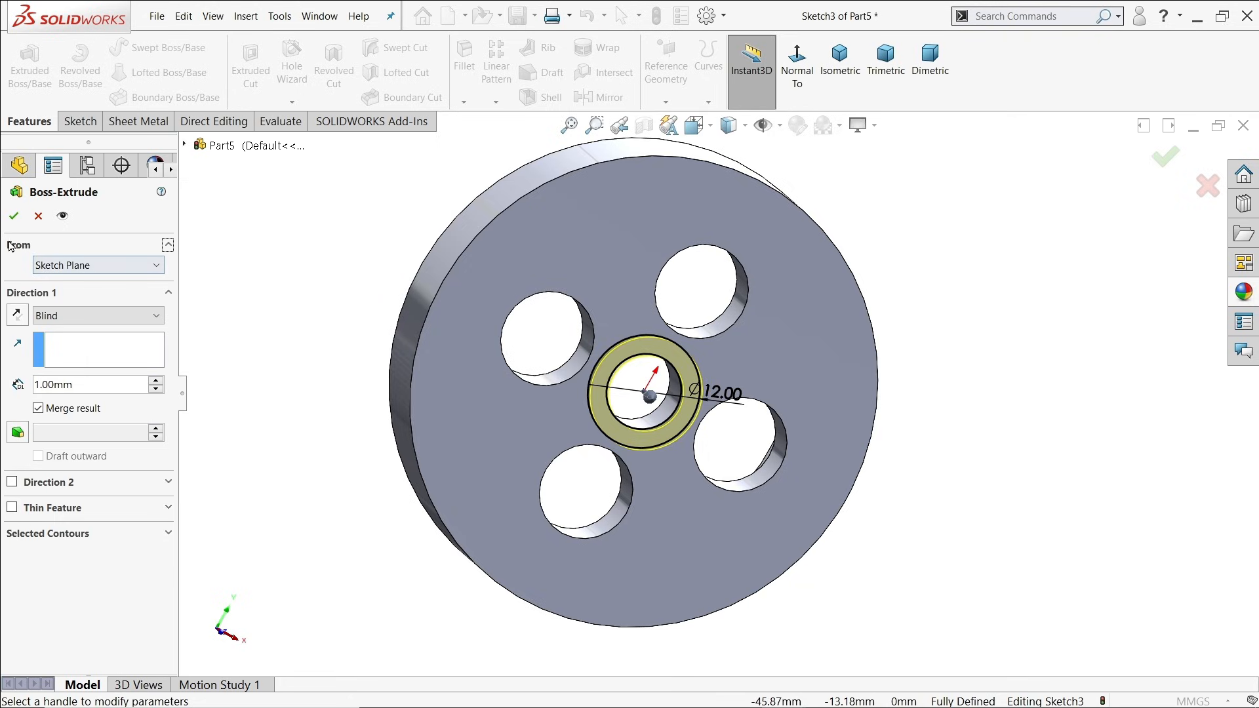
click(13, 214)
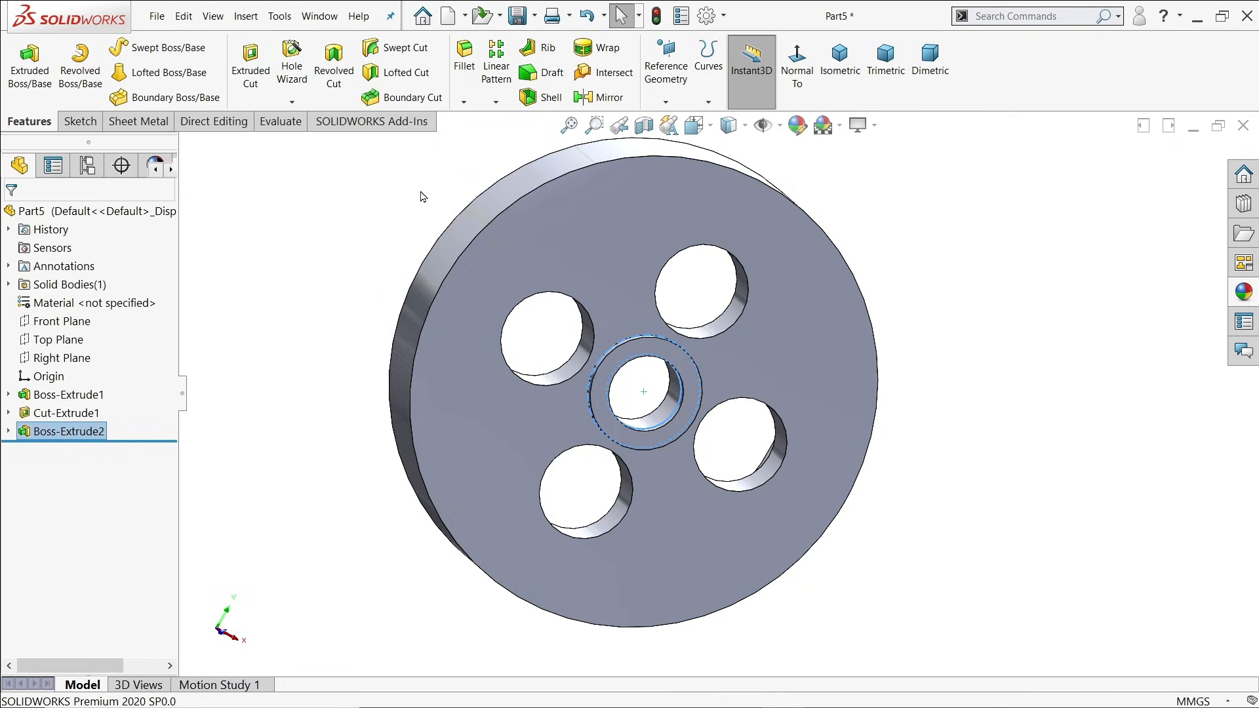
Step: Apply a red colour from the standard swatches to the entire flywheel part
click(158, 213)
click(796, 126)
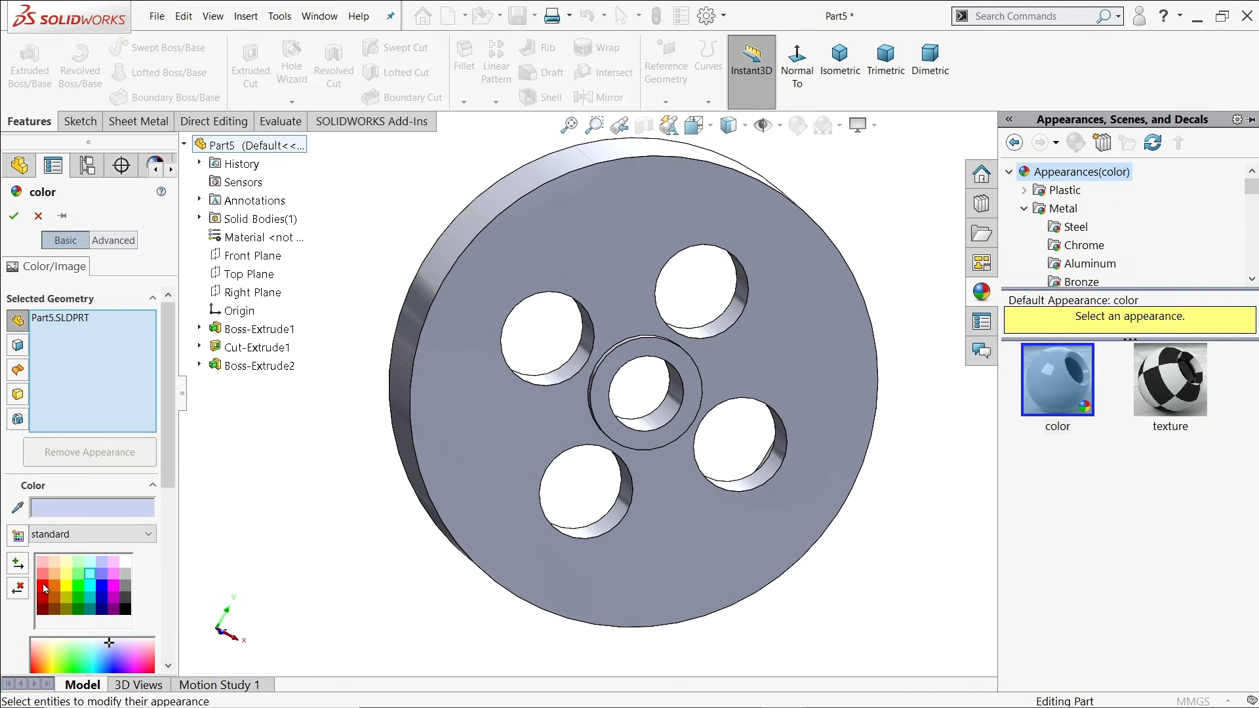
click(42, 584)
click(15, 218)
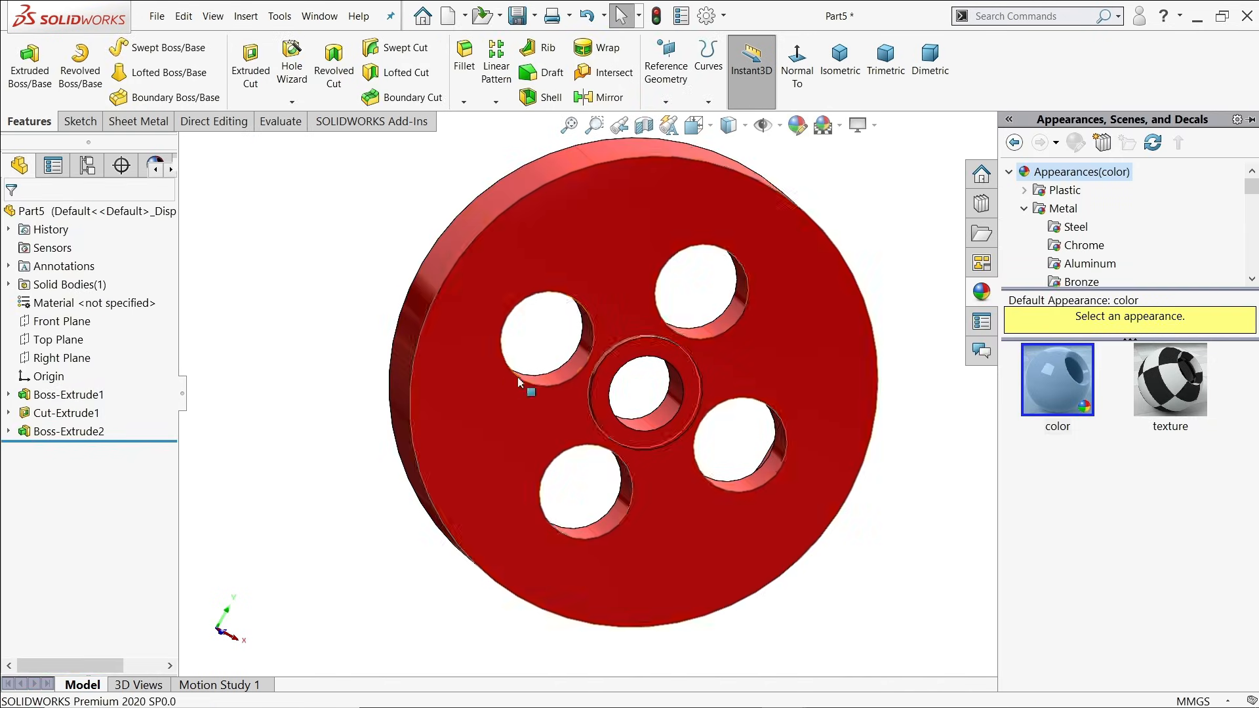
Step: Colour the inner walls of three of the flywheel's four outer holes and the central bore black
mouse_move(525, 391)
middle_down()
mouse_move(464, 422)
mouse_move(506, 393)
middle_up()
click(514, 382)
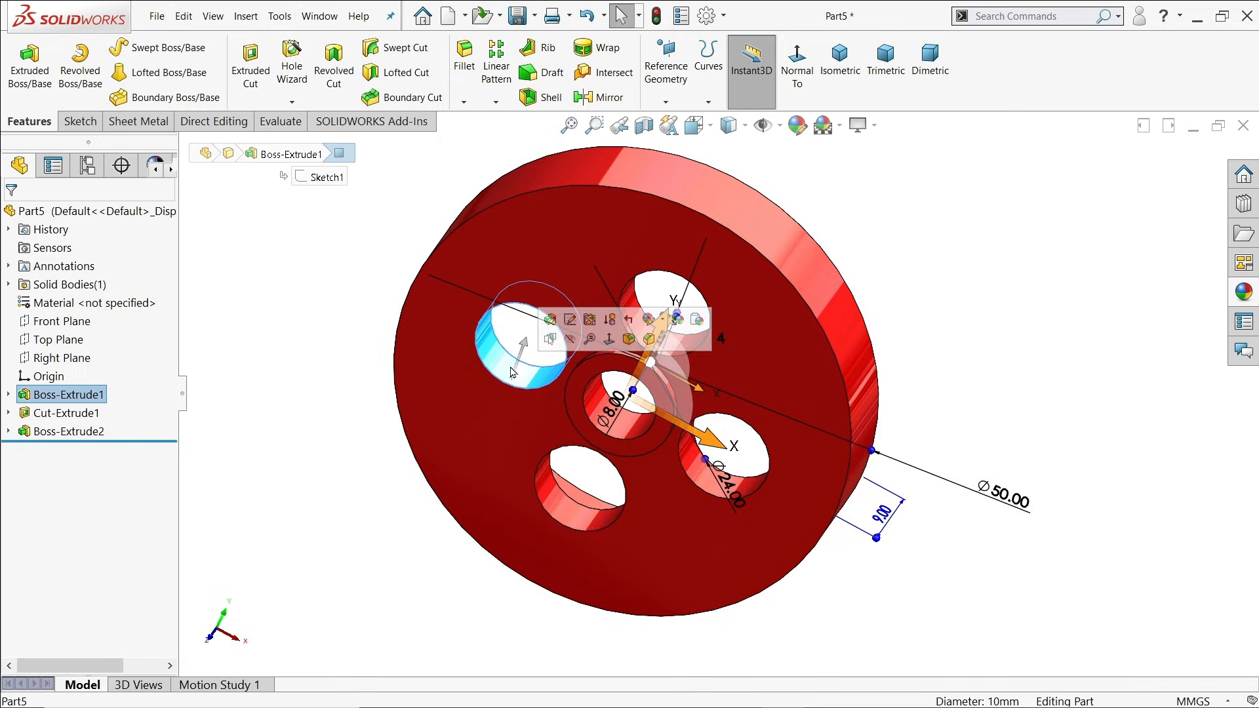
ctrl+click(686, 343)
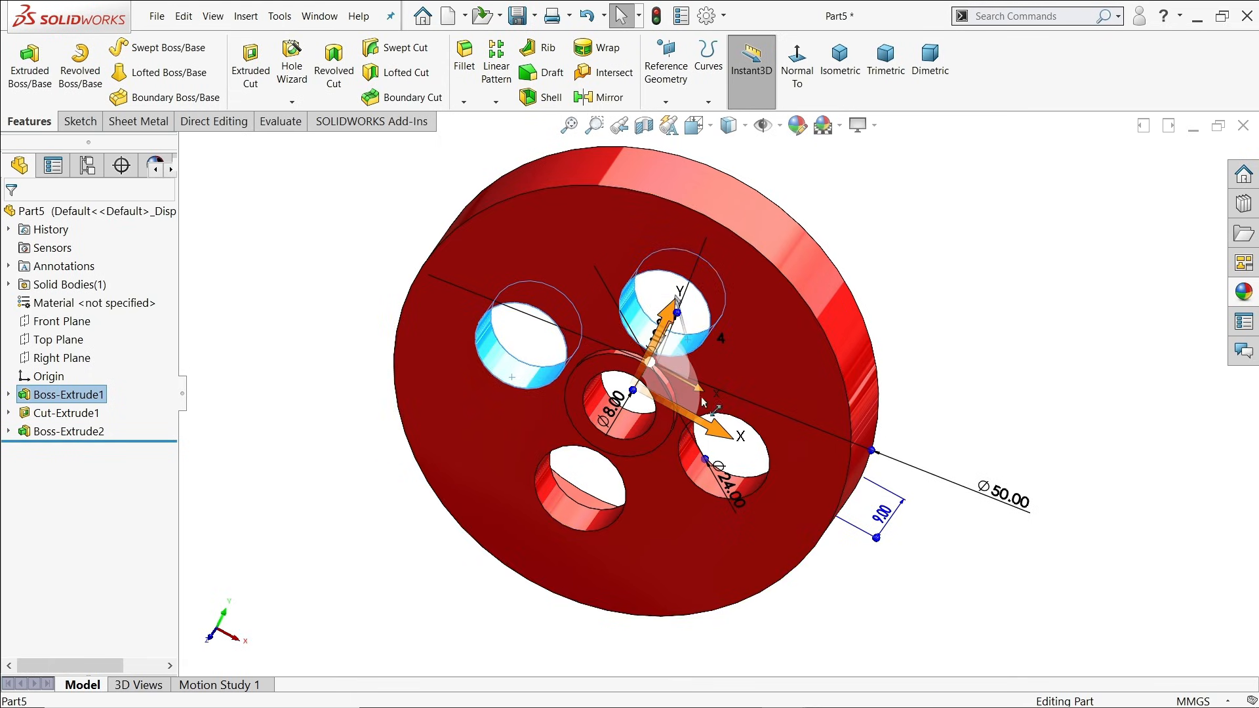
click(734, 490)
ctrl+click(646, 435)
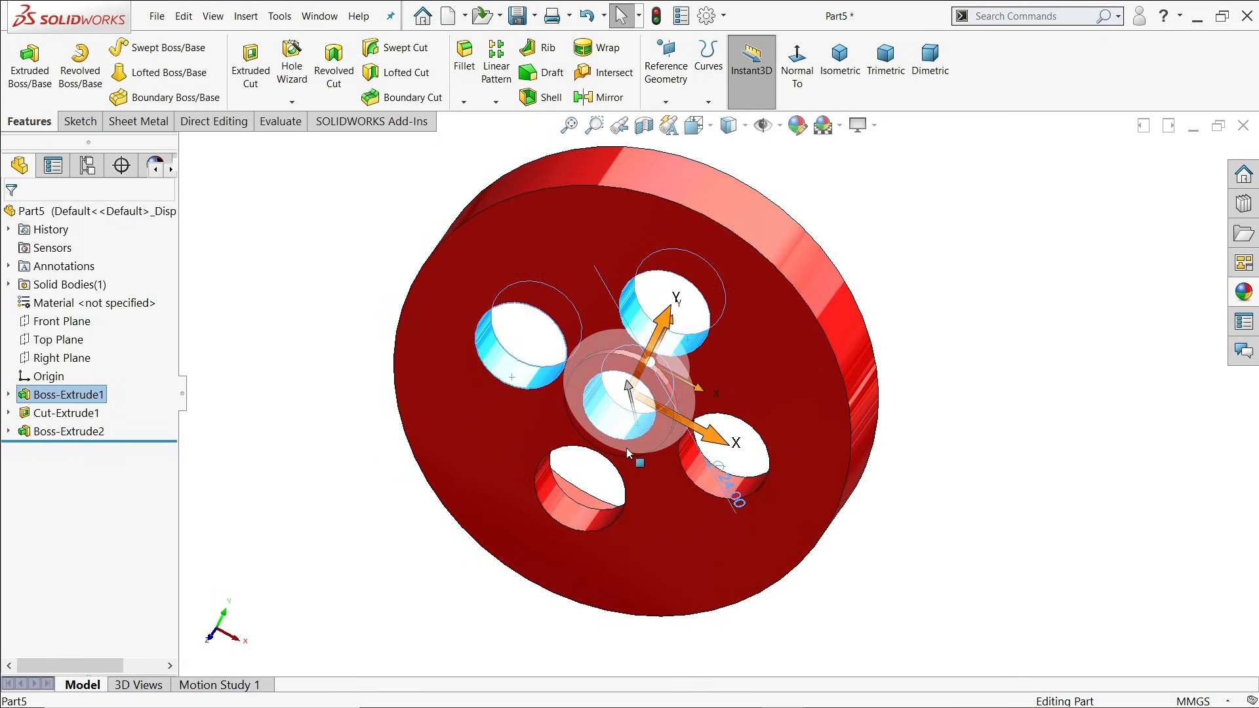
ctrl+click(578, 510)
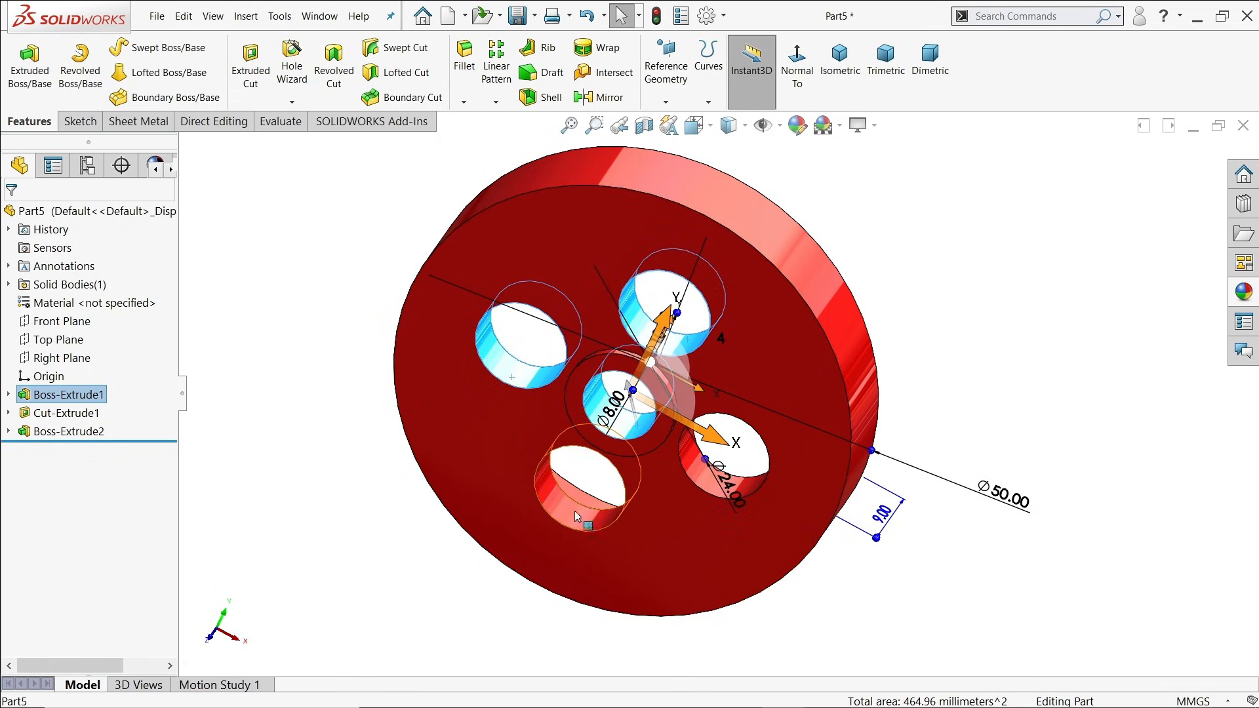
click(797, 124)
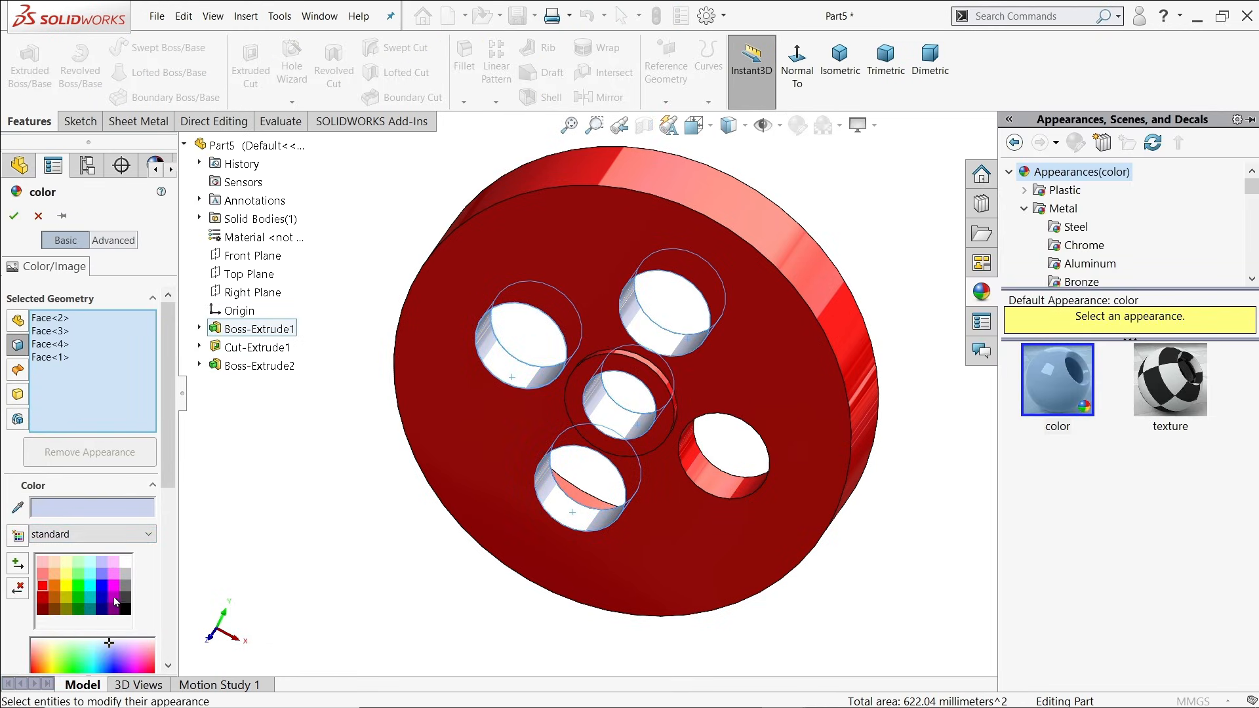
click(125, 607)
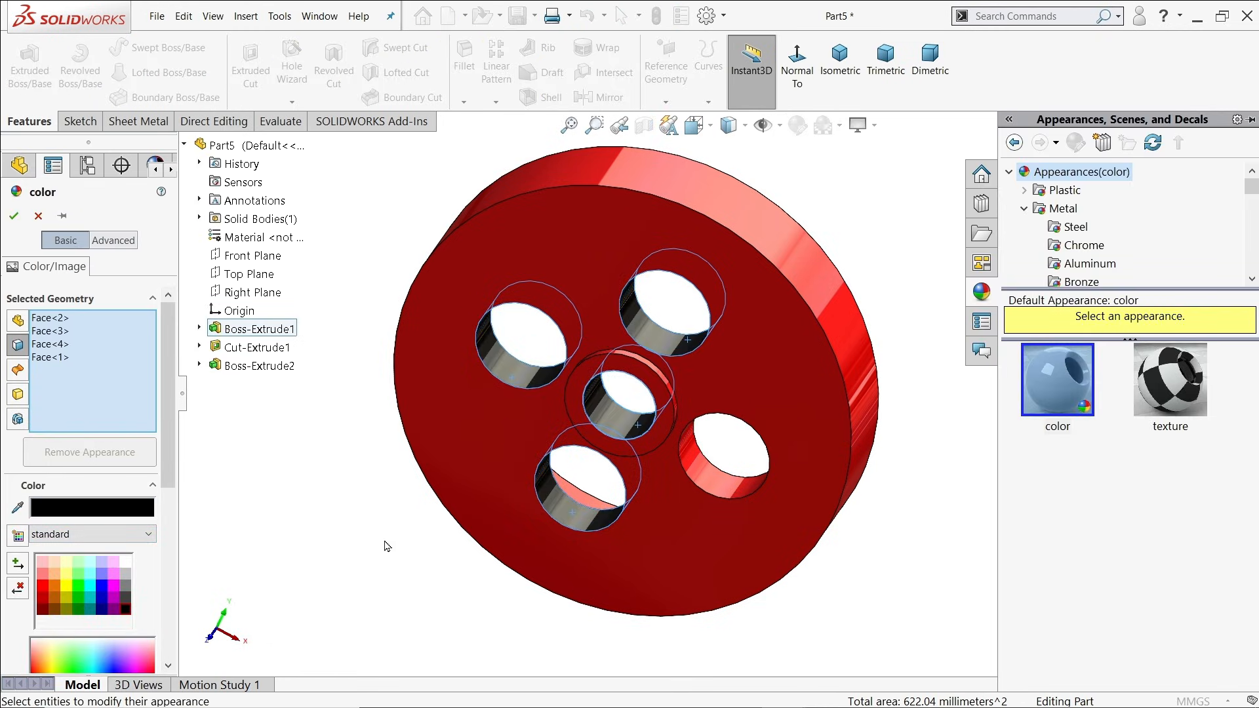
Step: Include the back recess cut feature in the black appearance and apply it
middle_drag(373, 529, 255, 626)
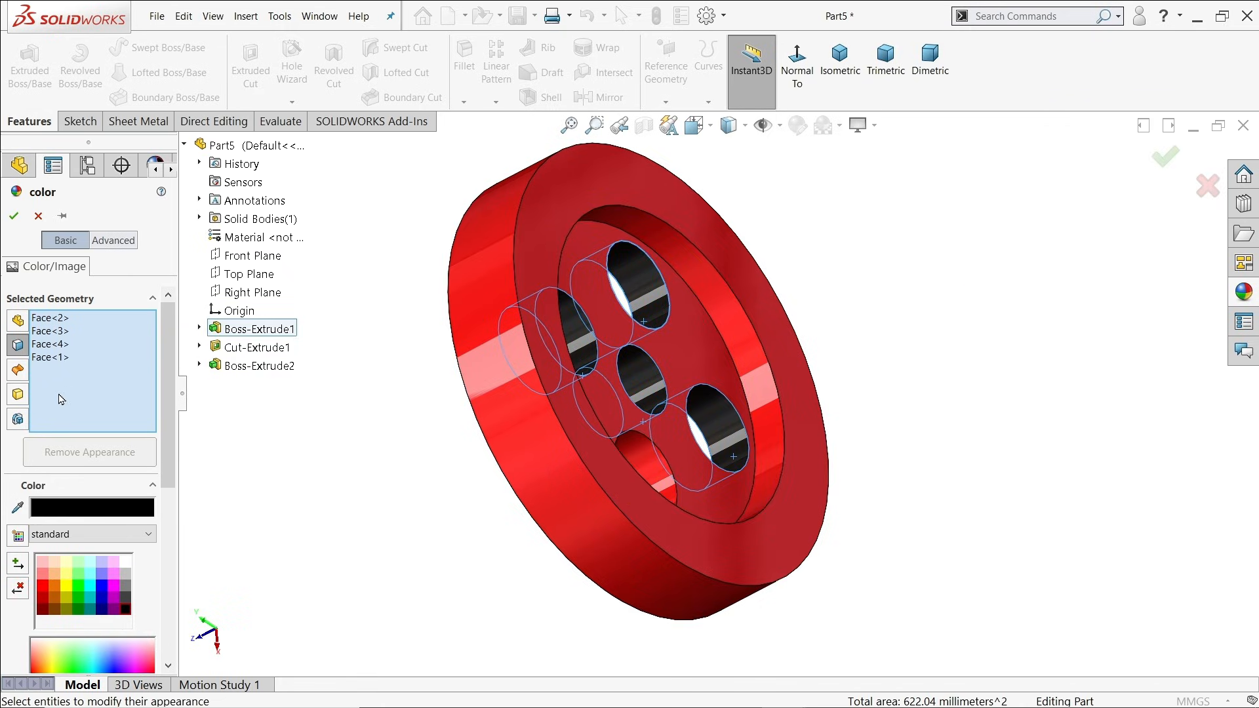
click(18, 418)
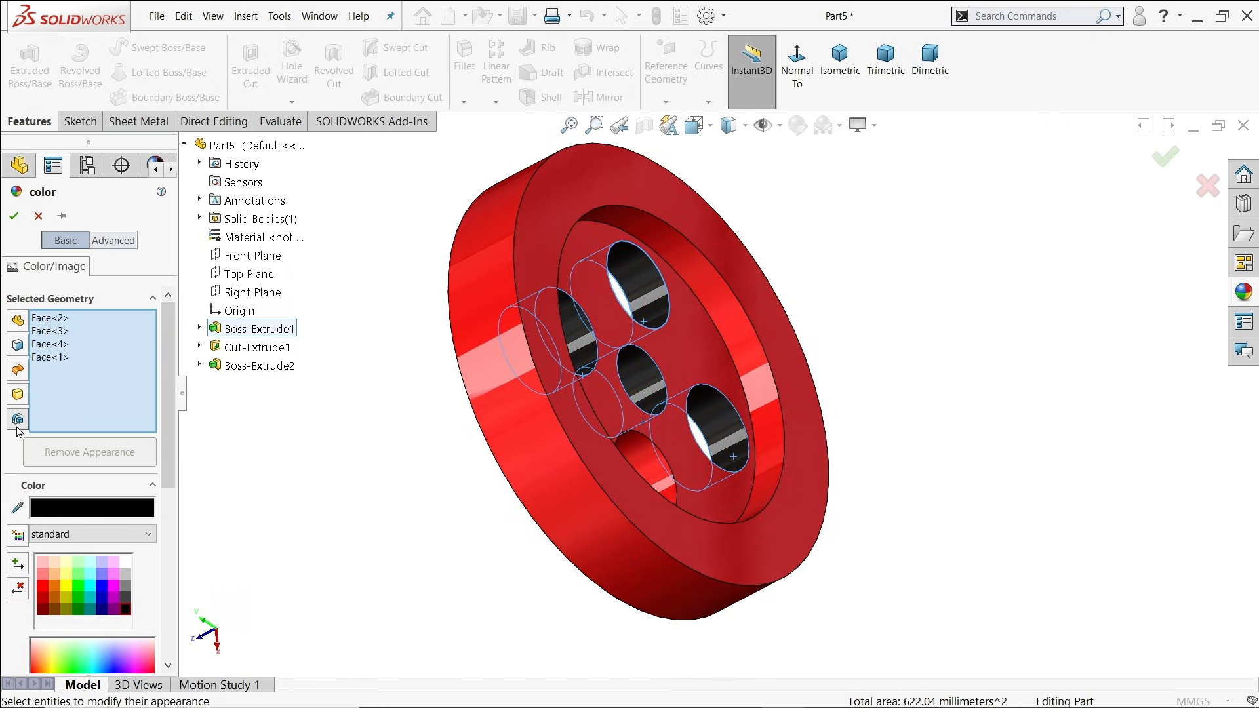
click(257, 348)
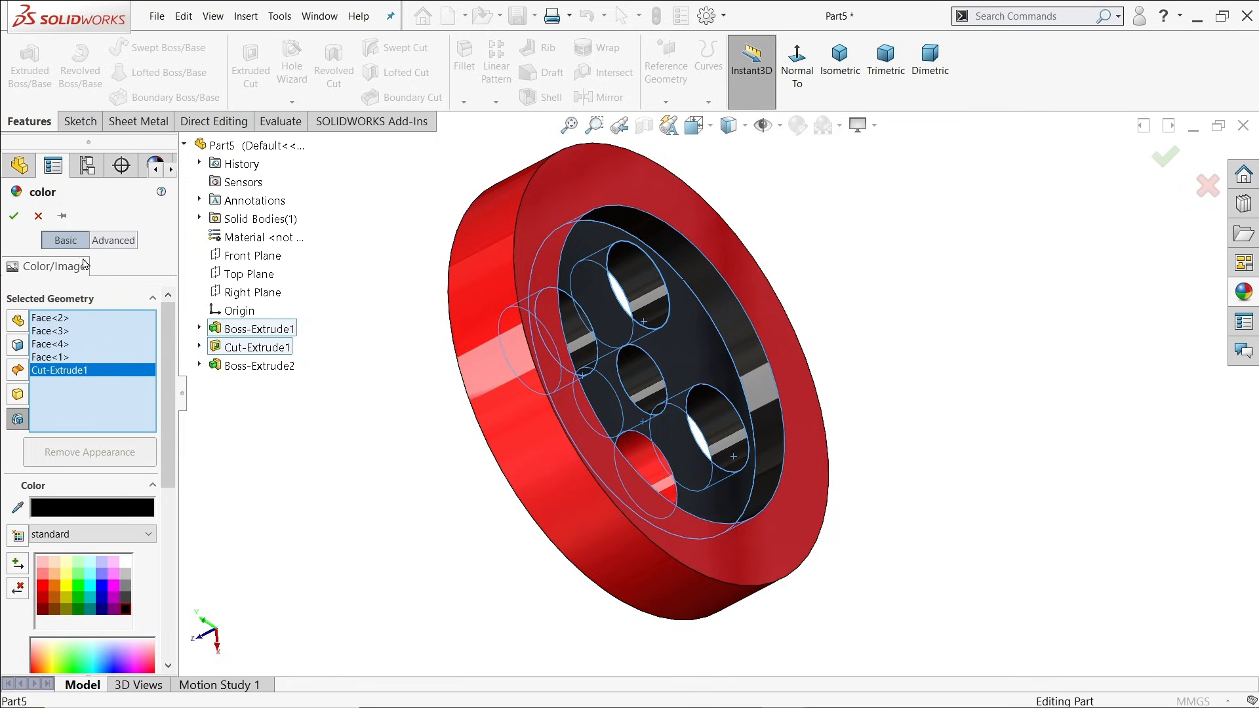
click(11, 217)
Step: Colour the inner wall of the remaining red outer hole black
middle_drag(419, 433, 557, 498)
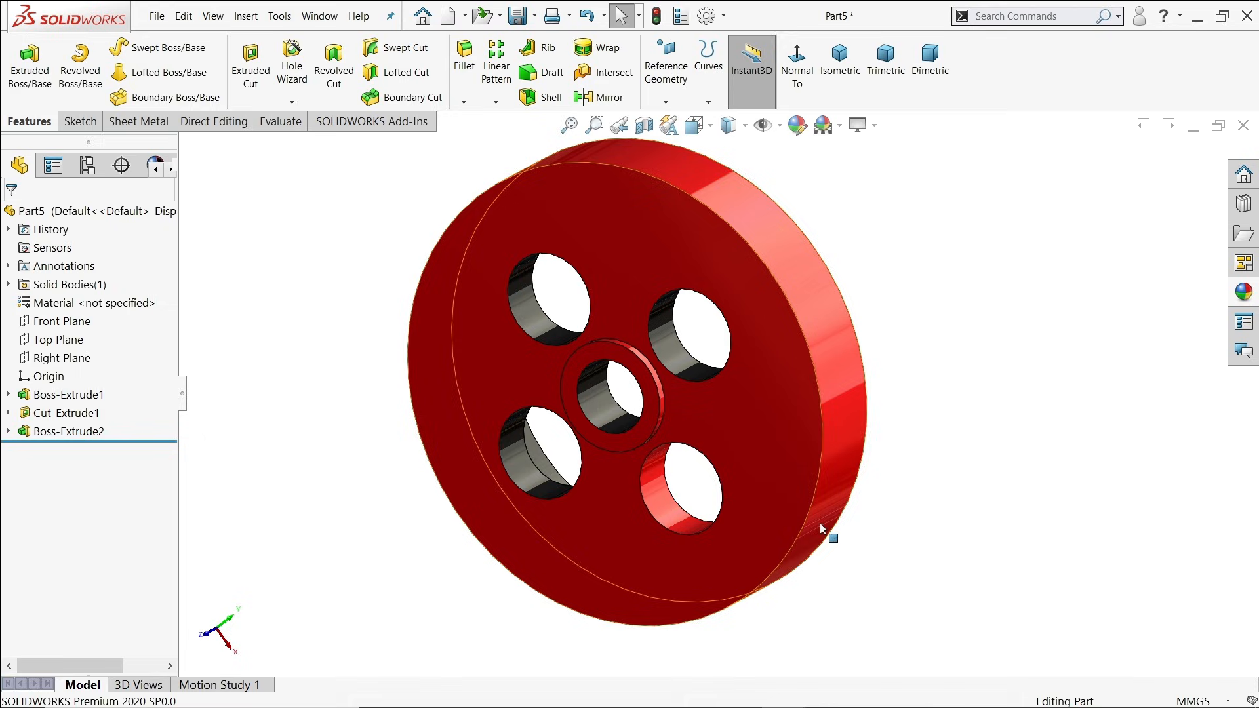
click(683, 516)
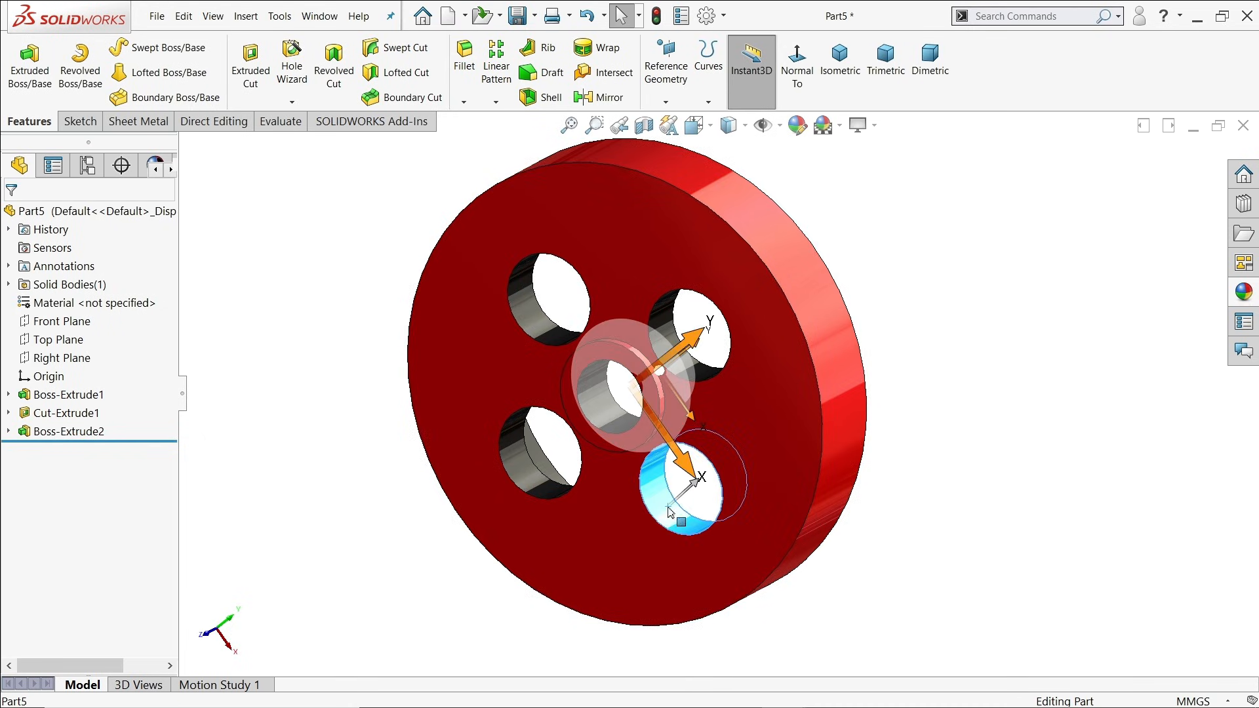
click(797, 125)
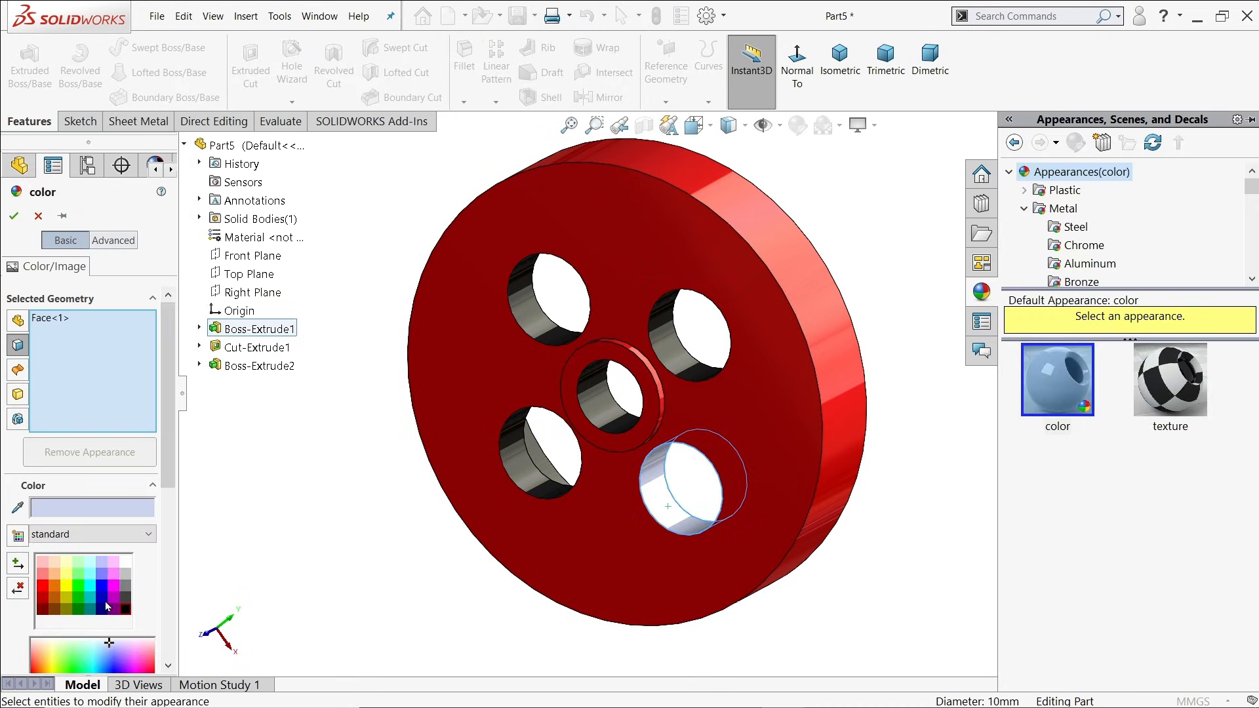
click(126, 610)
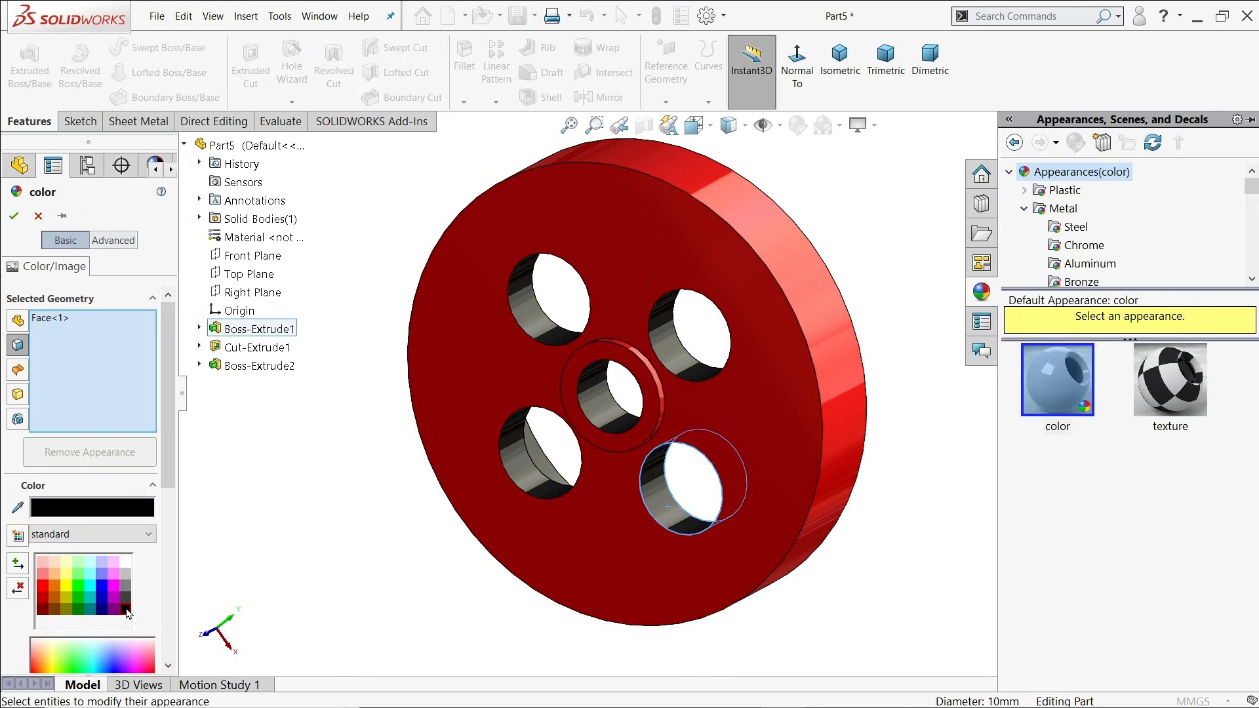
click(13, 216)
Step: Apply the brushed steel appearance to the hub ring extrusion on the flywheel's front face
scroll(639, 400, down, 5)
click(60, 432)
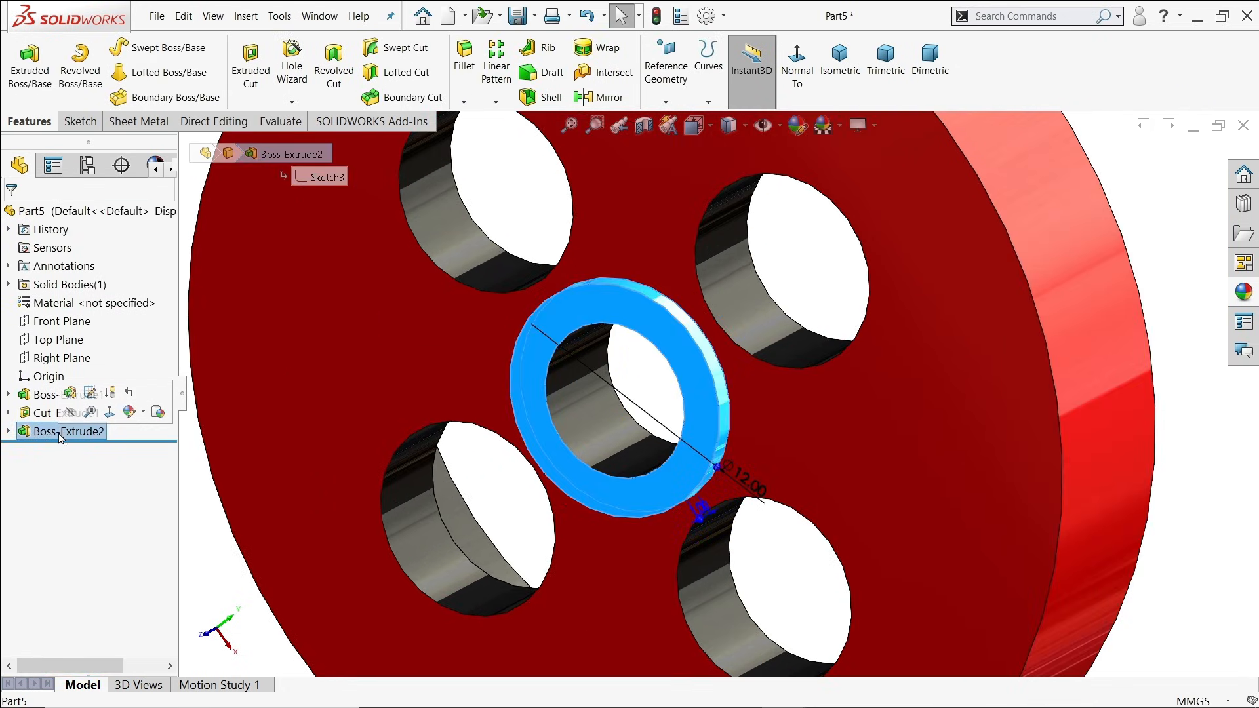
click(1244, 292)
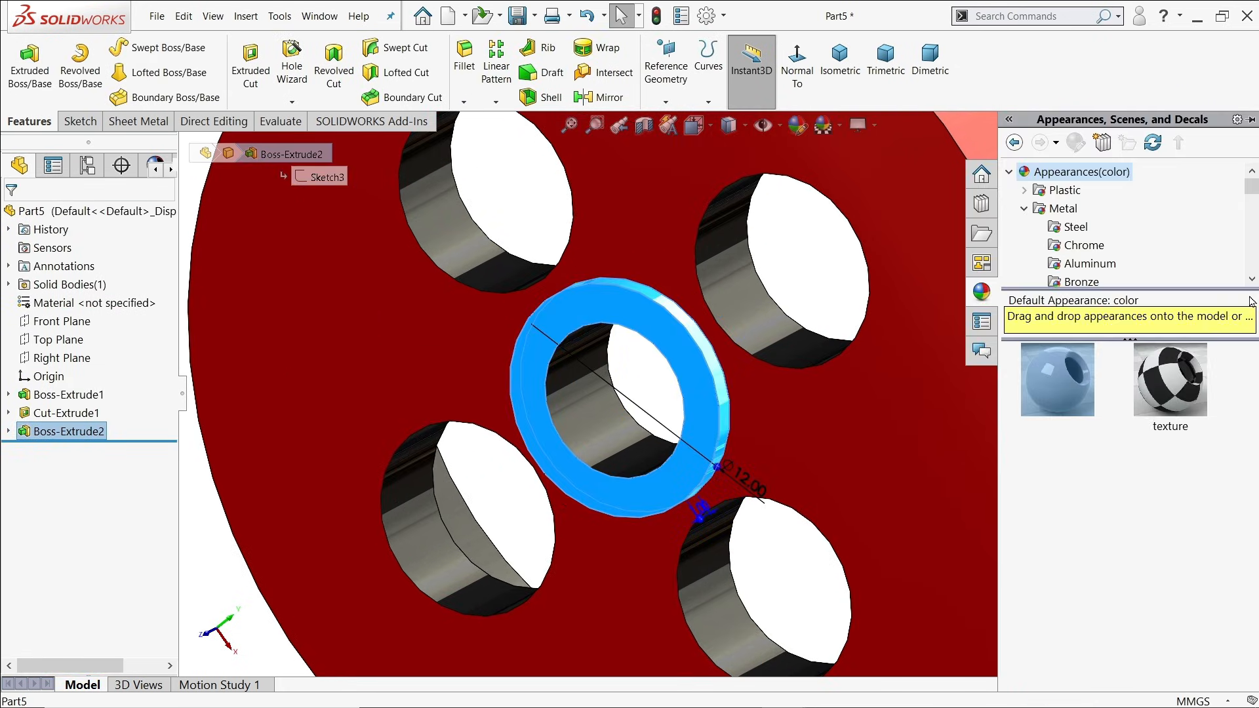
click(1068, 227)
double_click(1170, 380)
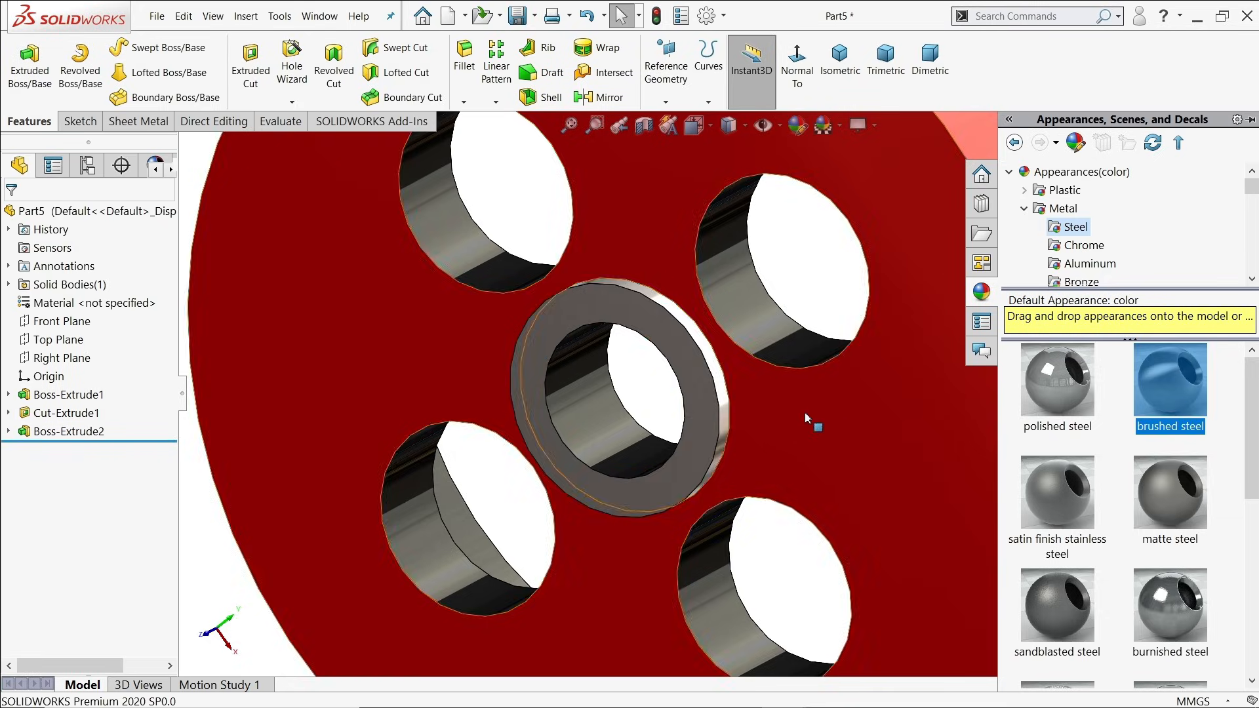
Step: Save the part as 5.Flywheel in the Pneumatic Motor folder
scroll(797, 401, up, 4)
drag(797, 401, 796, 402)
middle_drag(919, 303, 922, 385)
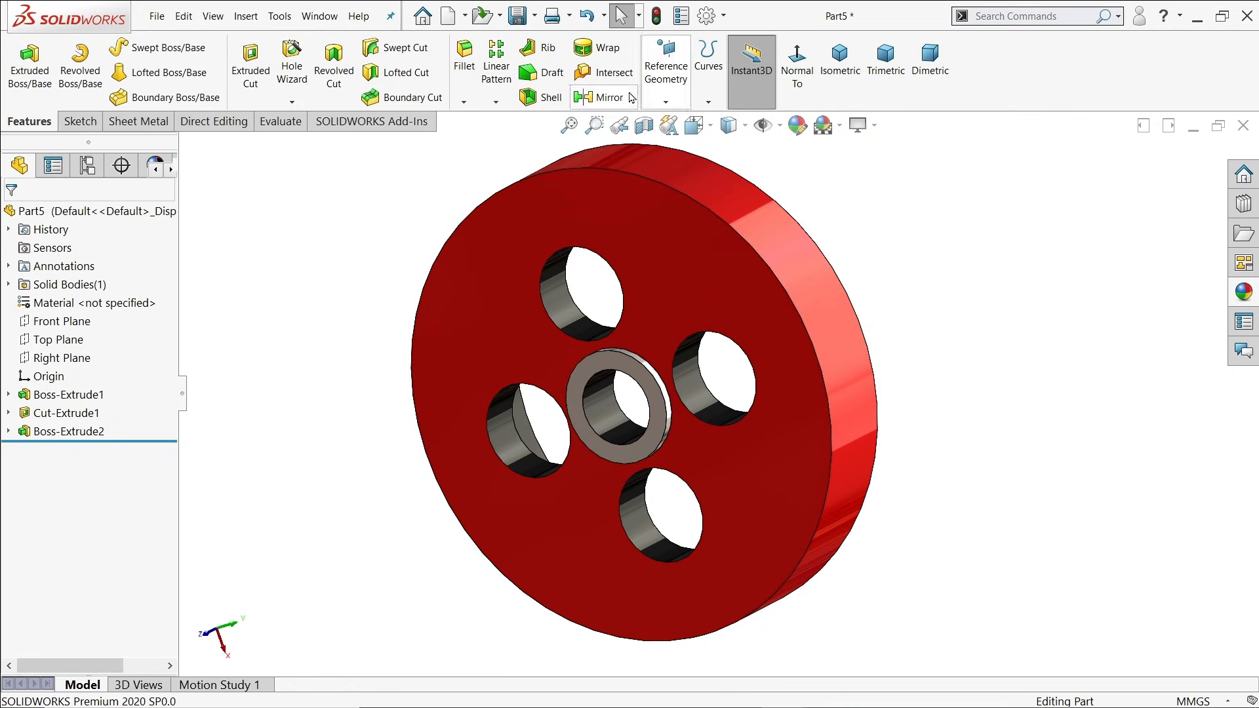
click(518, 16)
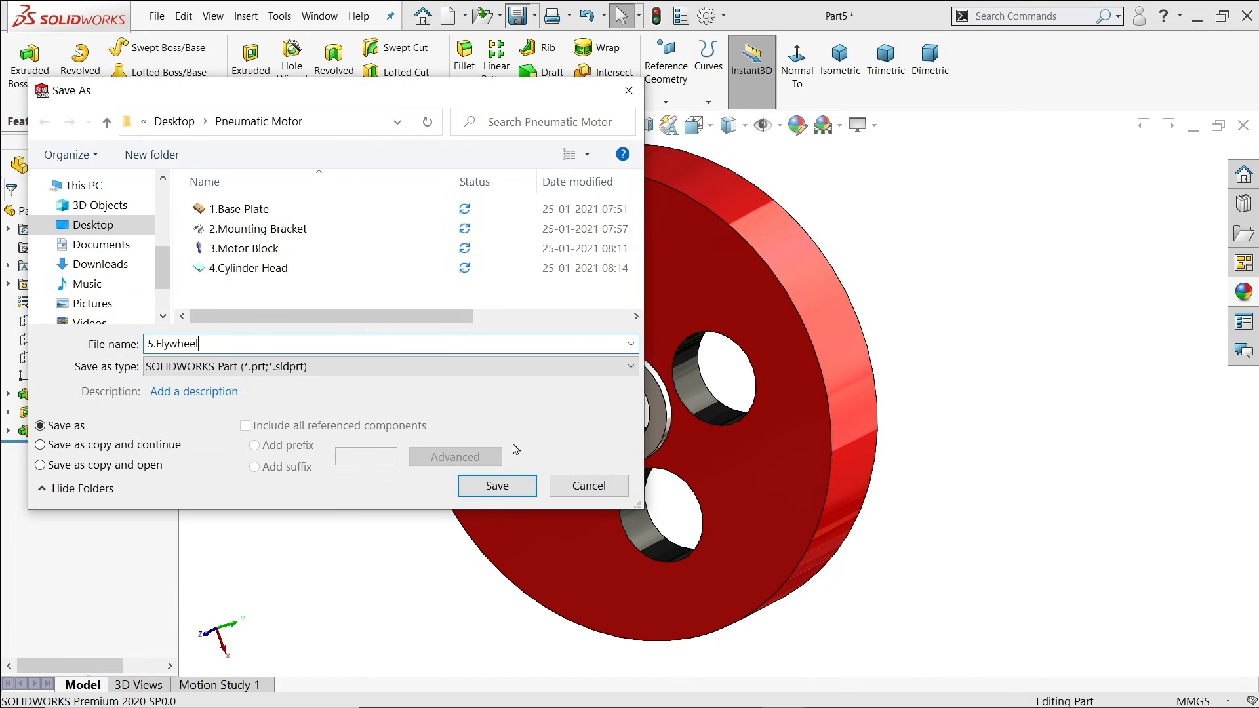
click(497, 485)
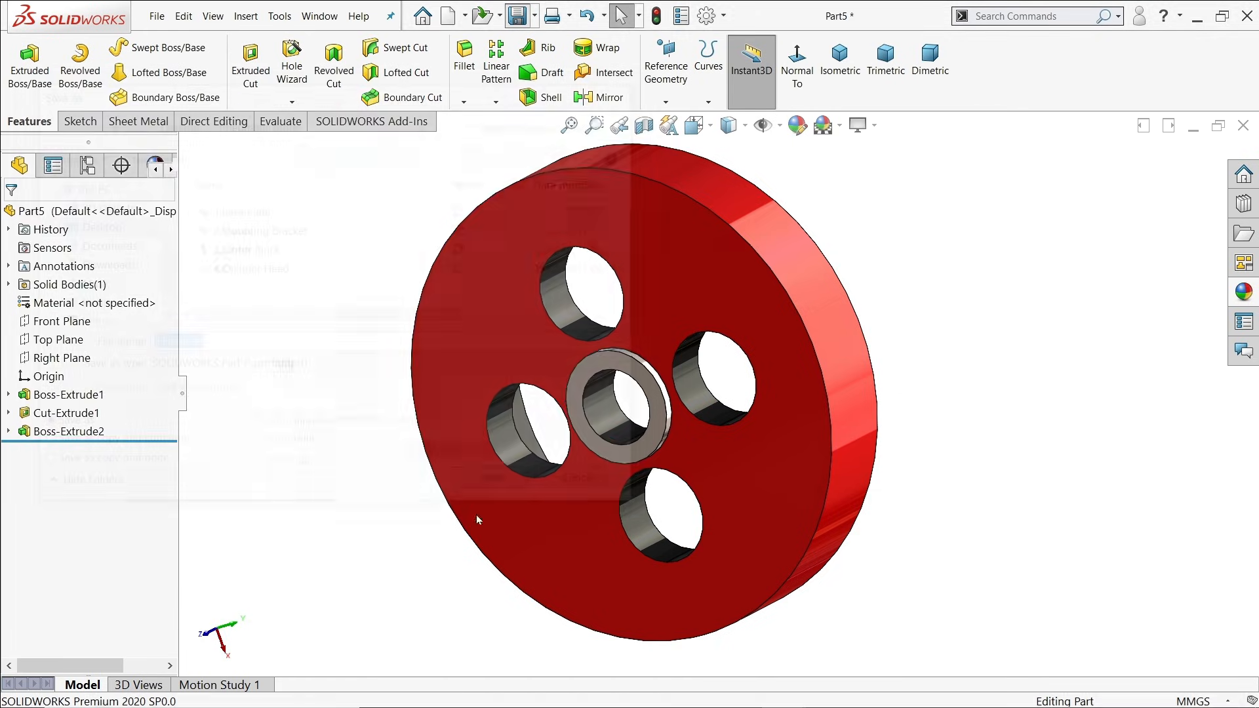
Step: Create a new part document and set its scene to Plain White
click(464, 16)
click(477, 39)
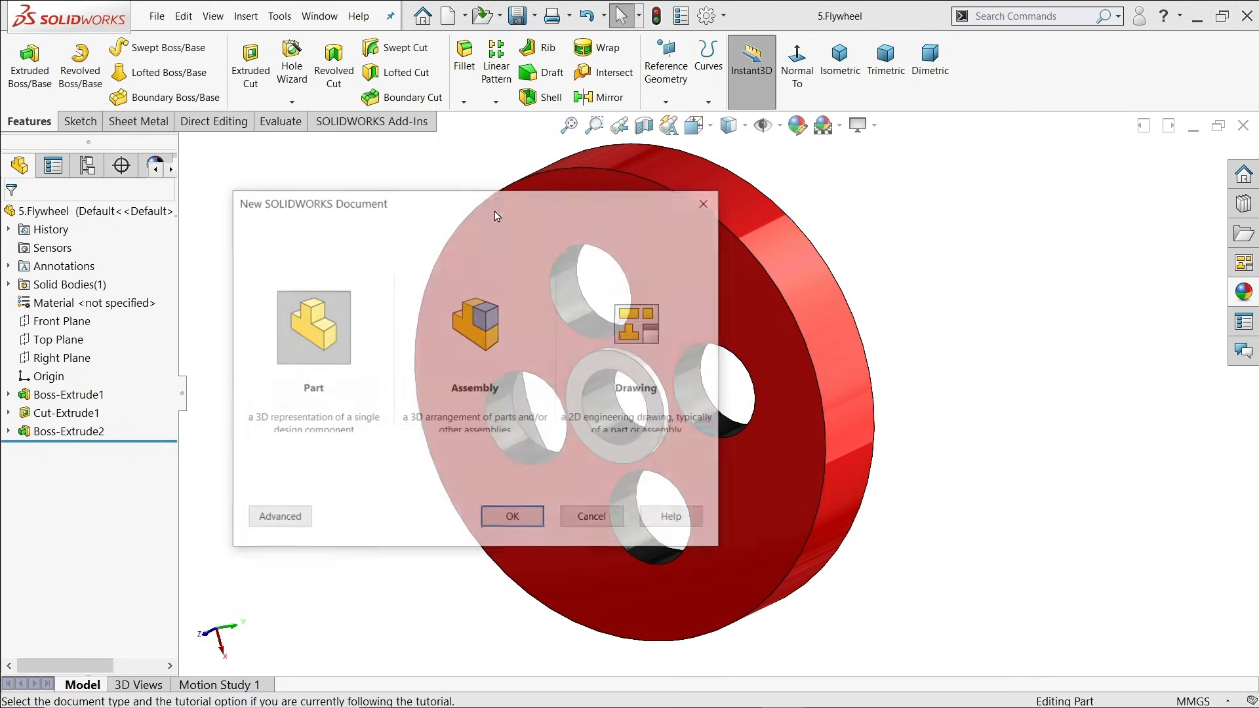
click(513, 519)
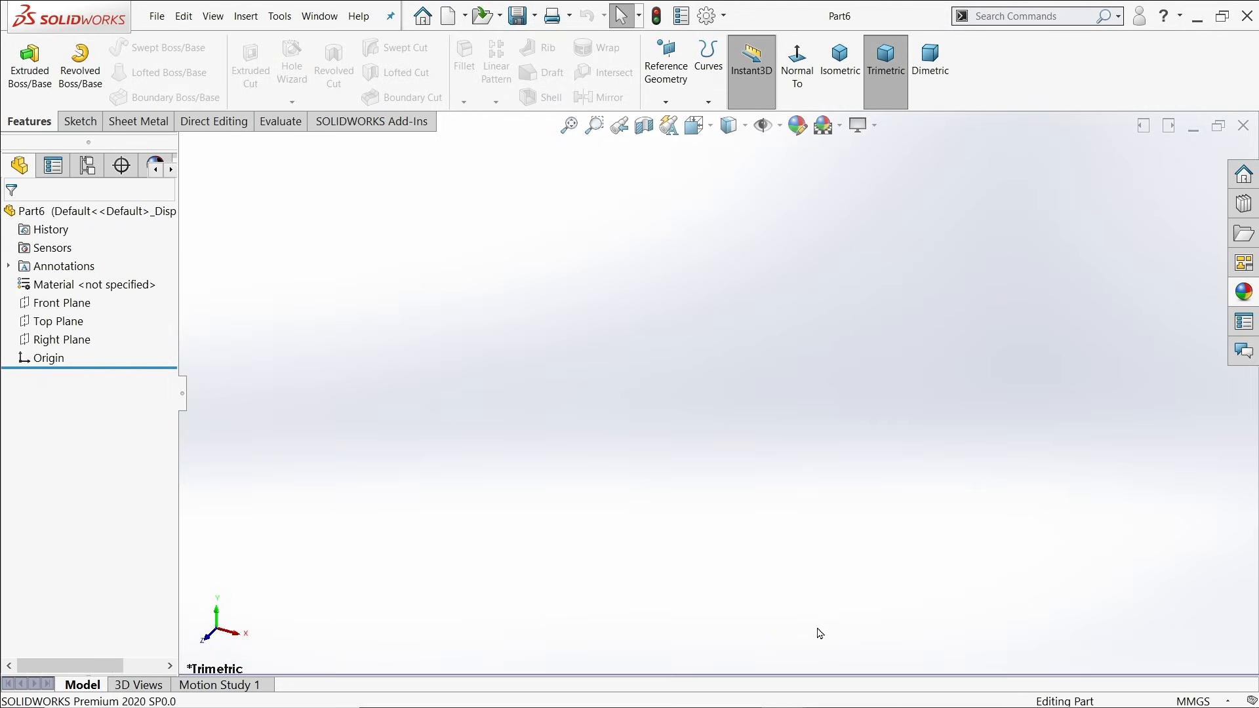
click(841, 129)
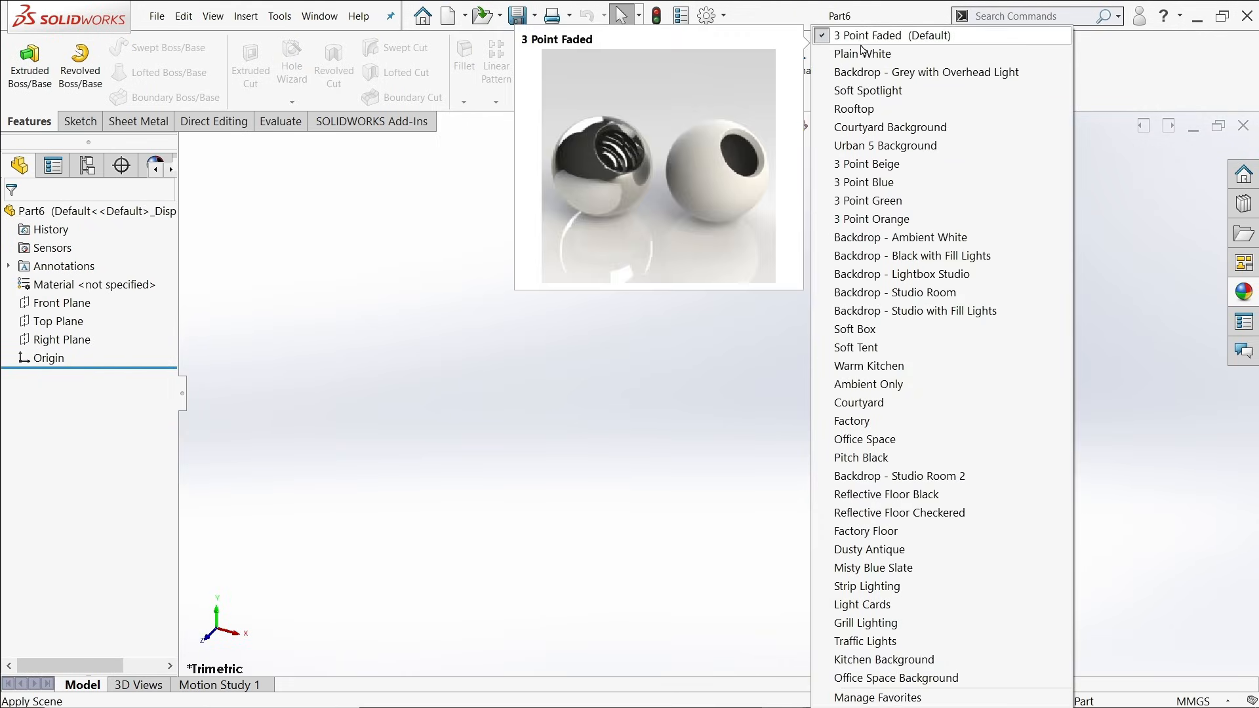
click(855, 54)
click(875, 125)
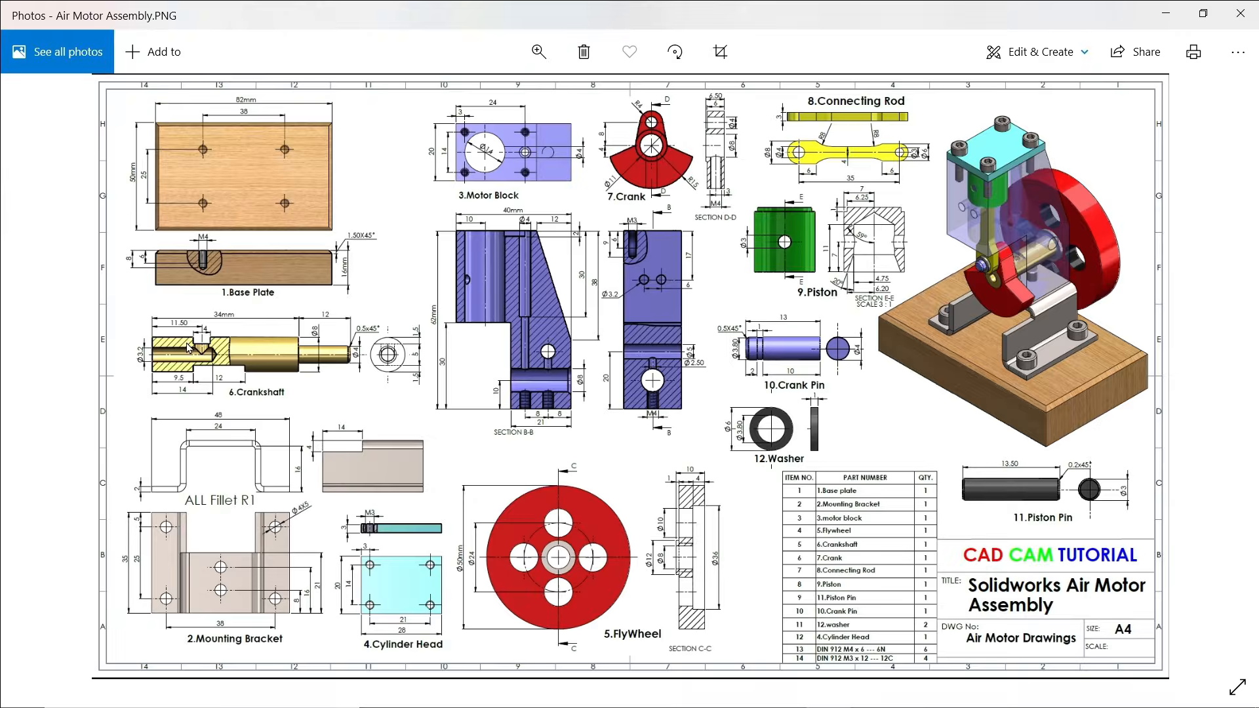
Step: Check the crankshaft dimensions in the Photos drawing and sketch an 8 mm diameter circle centred on the origin on the new part's Front Plane
ctrl+scroll(188, 347, up, 5)
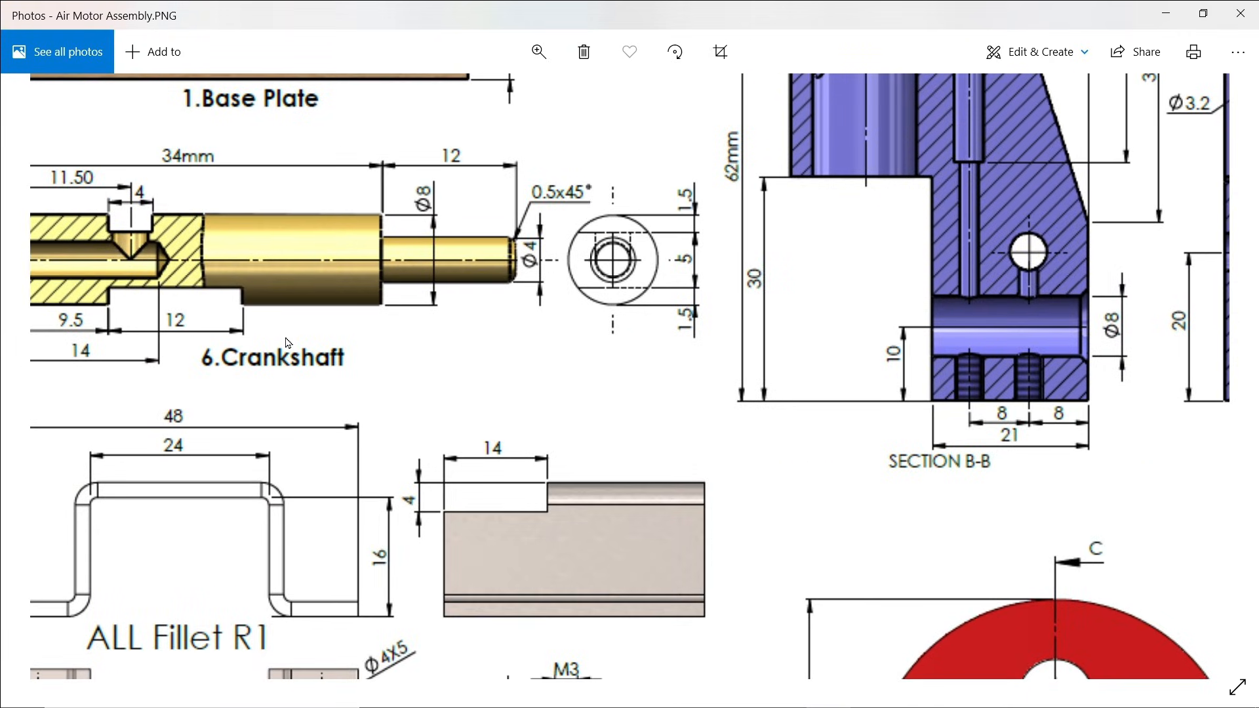
drag(286, 343, 460, 375)
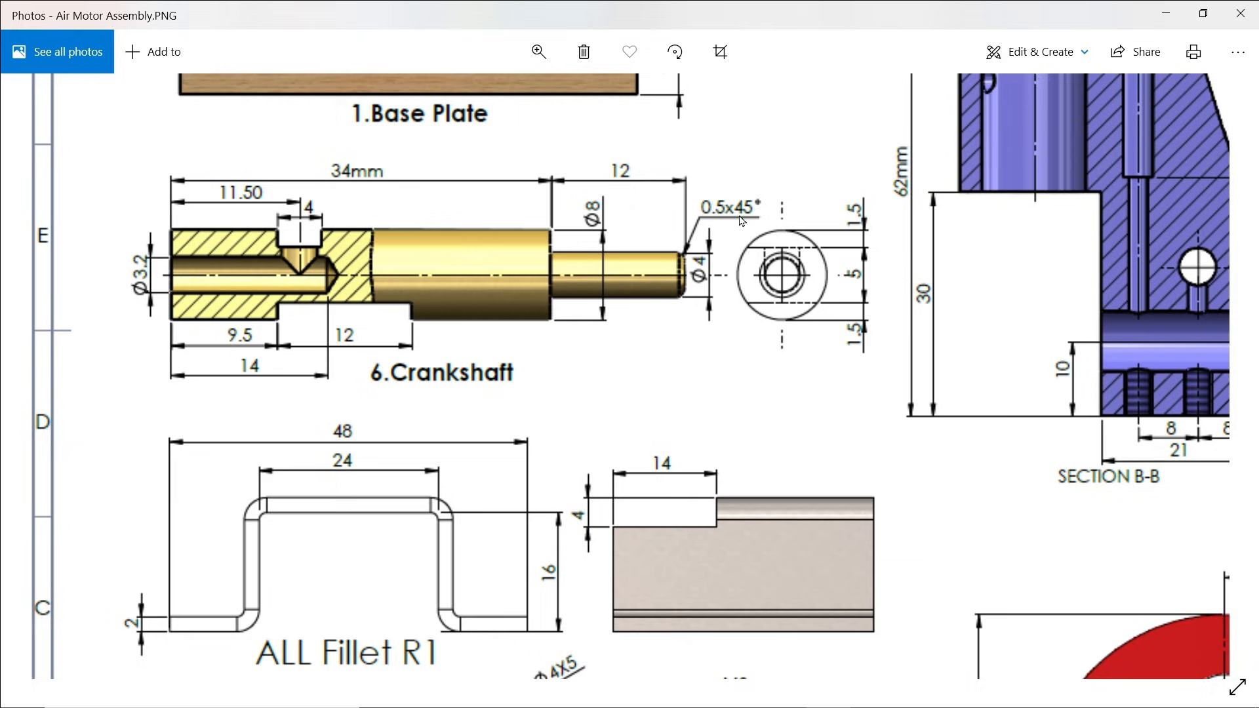
mouse_move(461, 300)
mouse_down()
mouse_move(519, 305)
mouse_move(478, 304)
mouse_up()
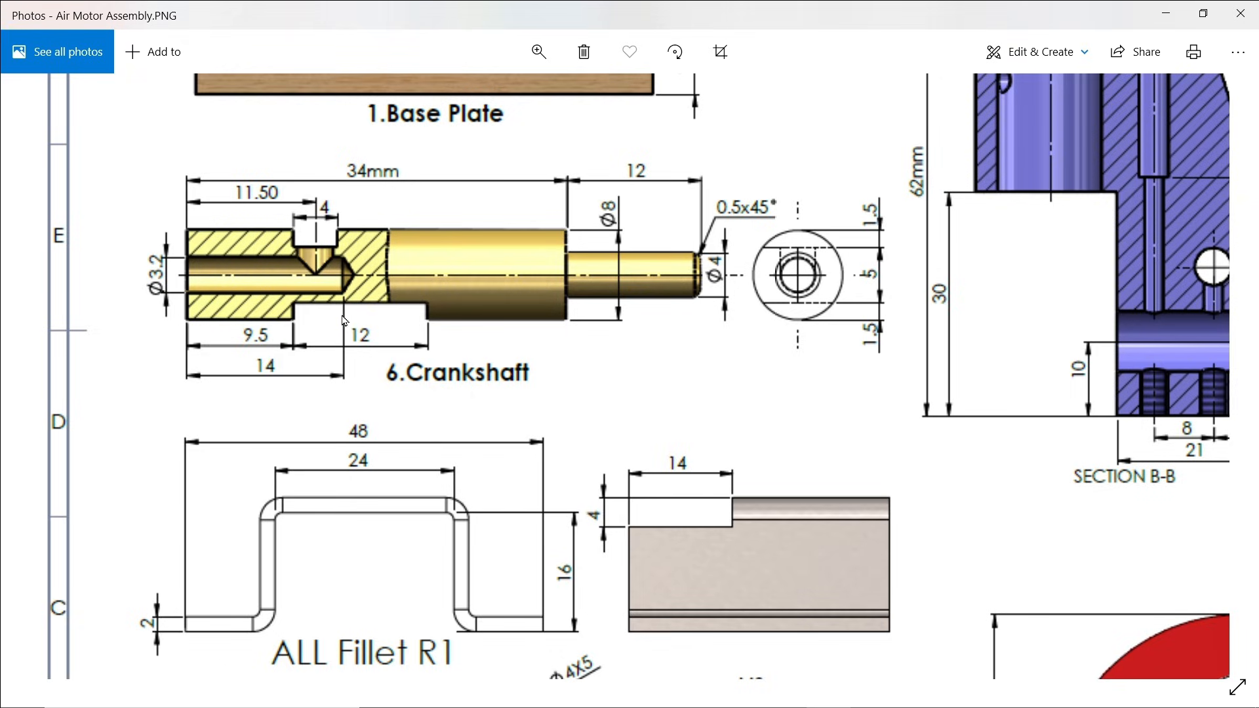
click(1166, 15)
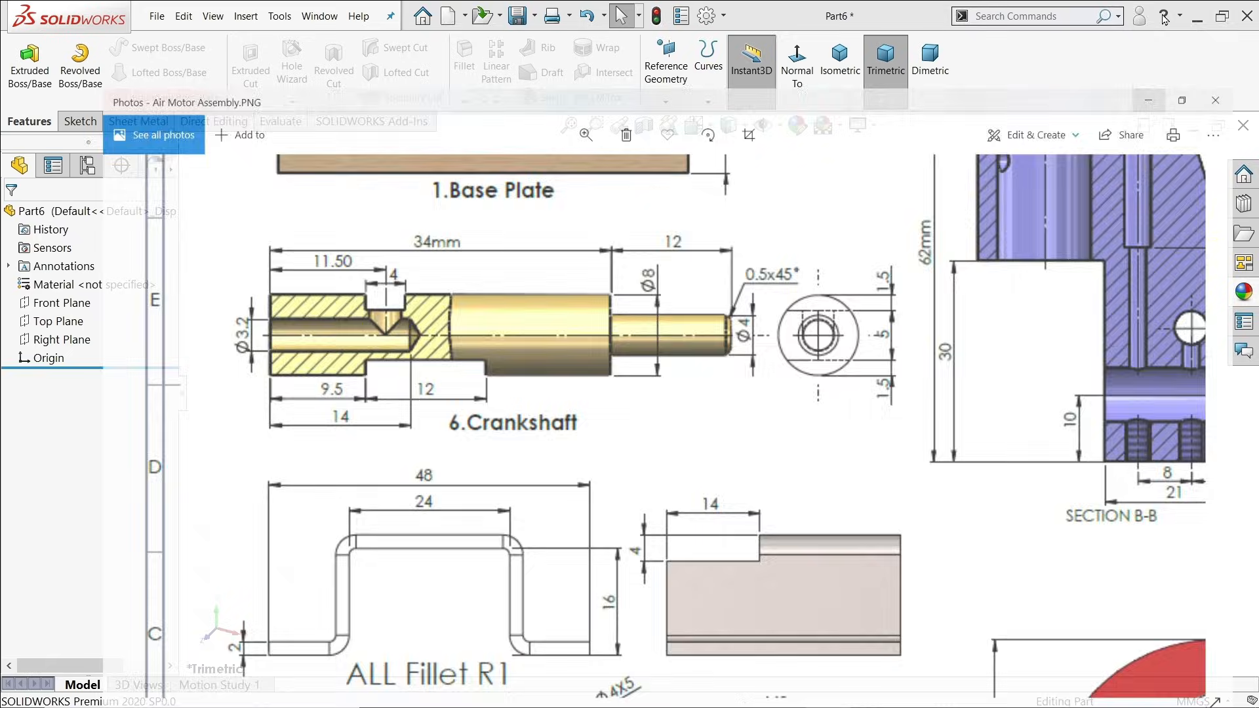
click(58, 298)
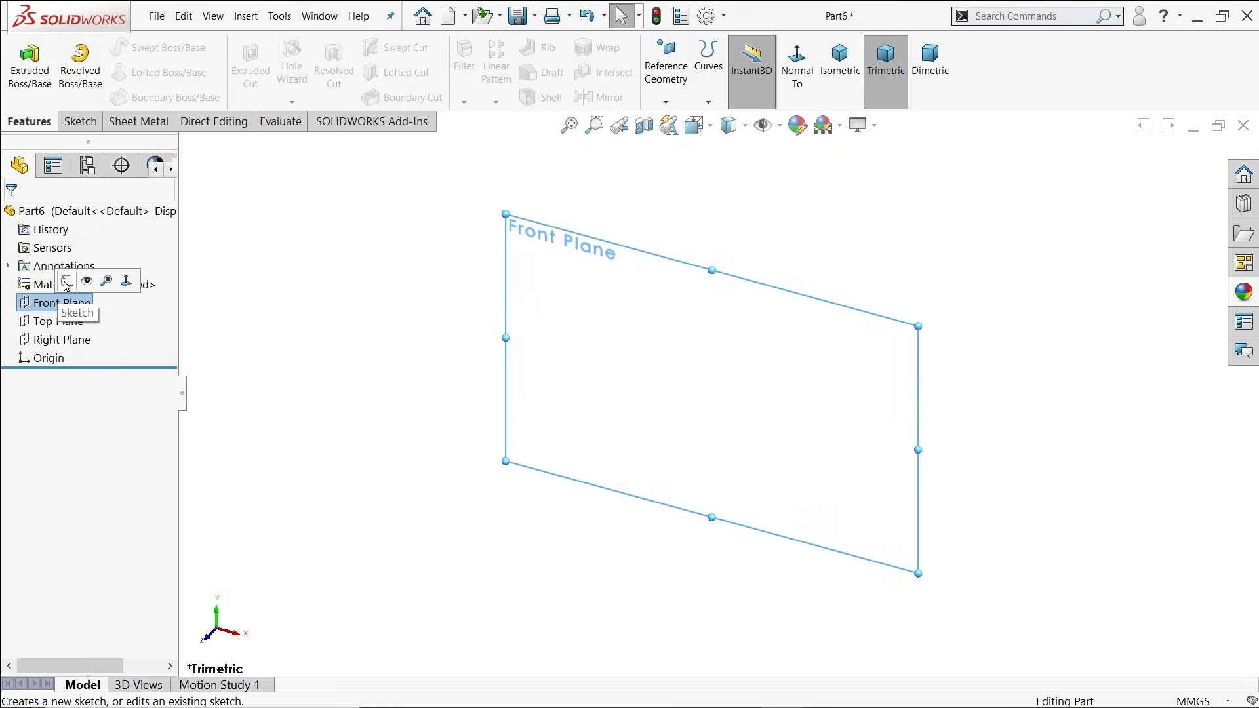
click(67, 281)
click(142, 47)
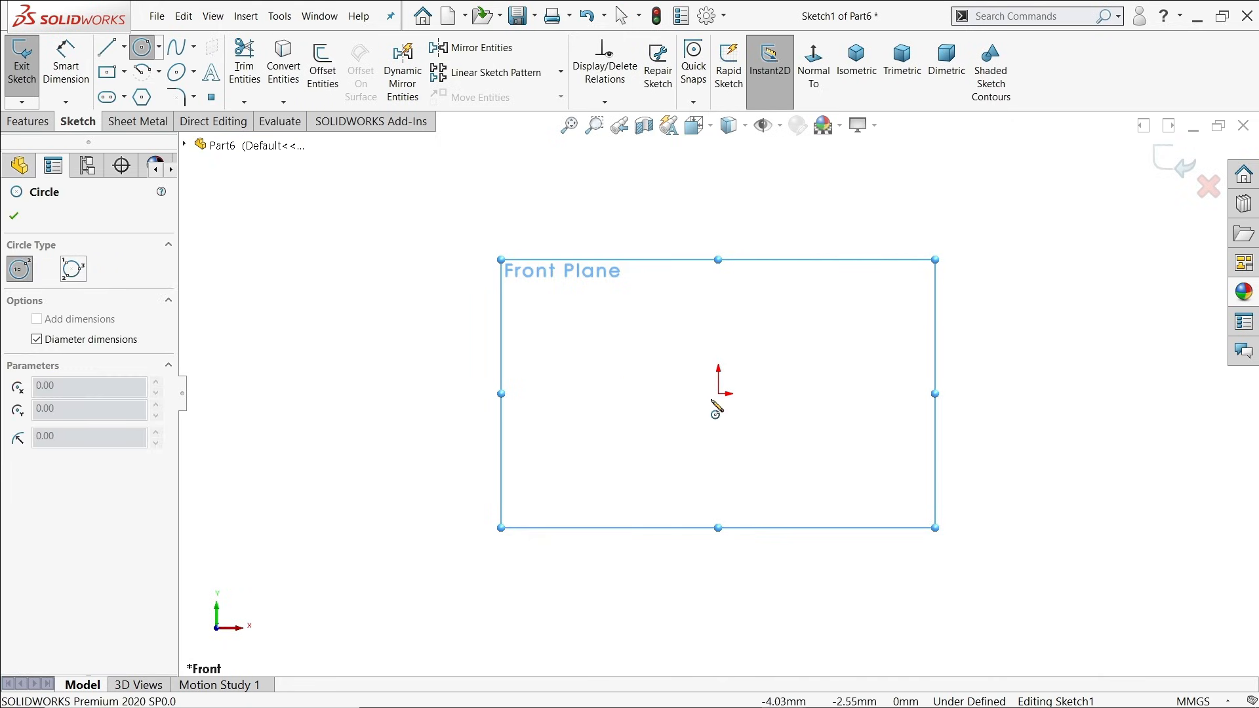
click(719, 394)
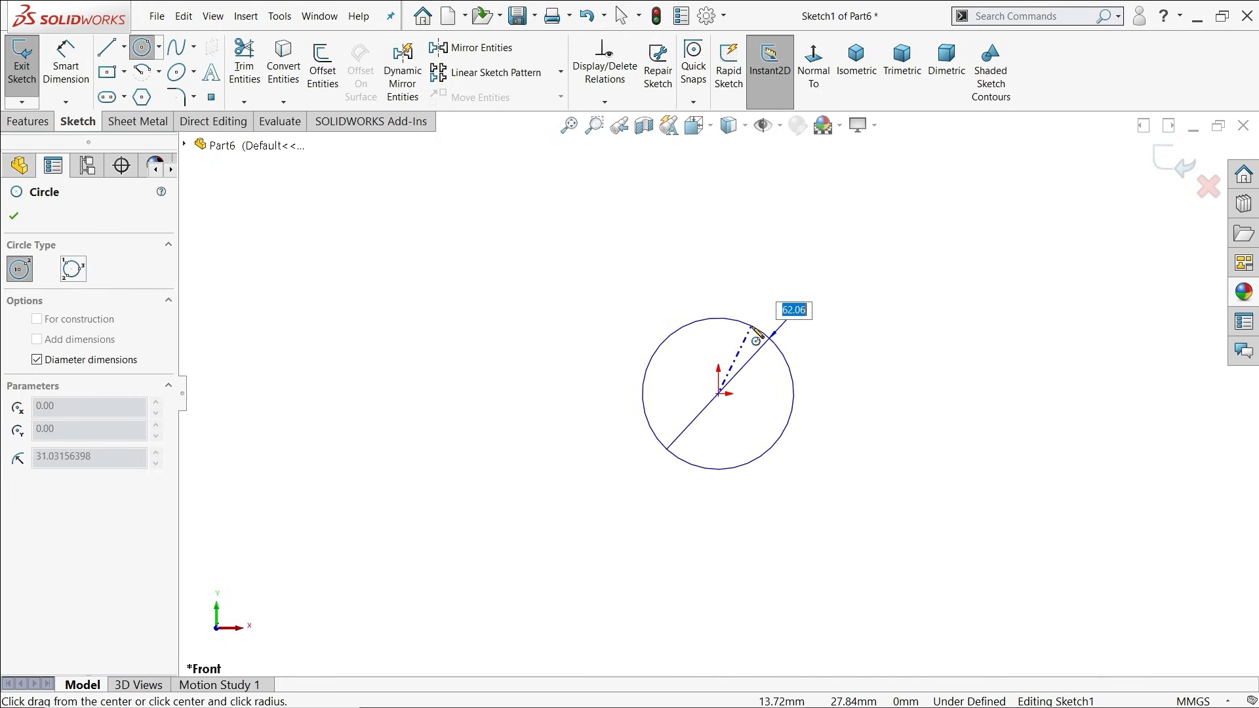
key(Return)
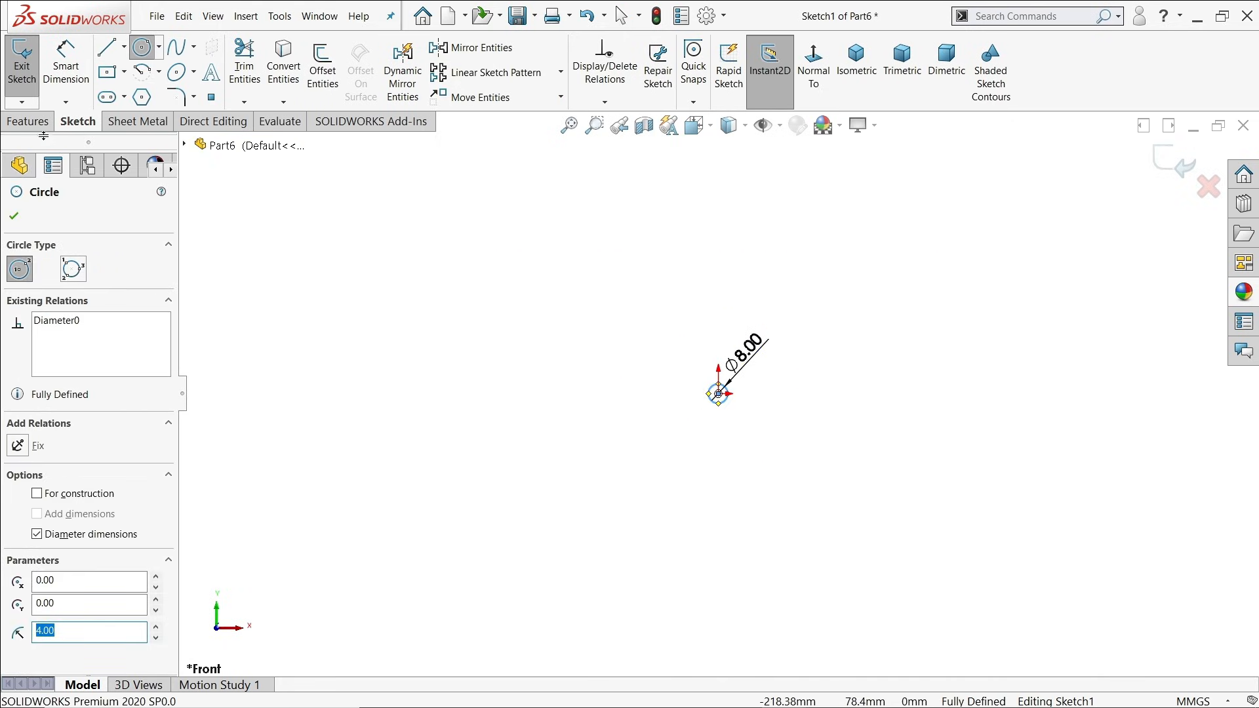
Step: Extrude the 8 mm circle as a blind boss 32 mm long in the reversed direction, behind the Front Plane
click(29, 121)
click(29, 66)
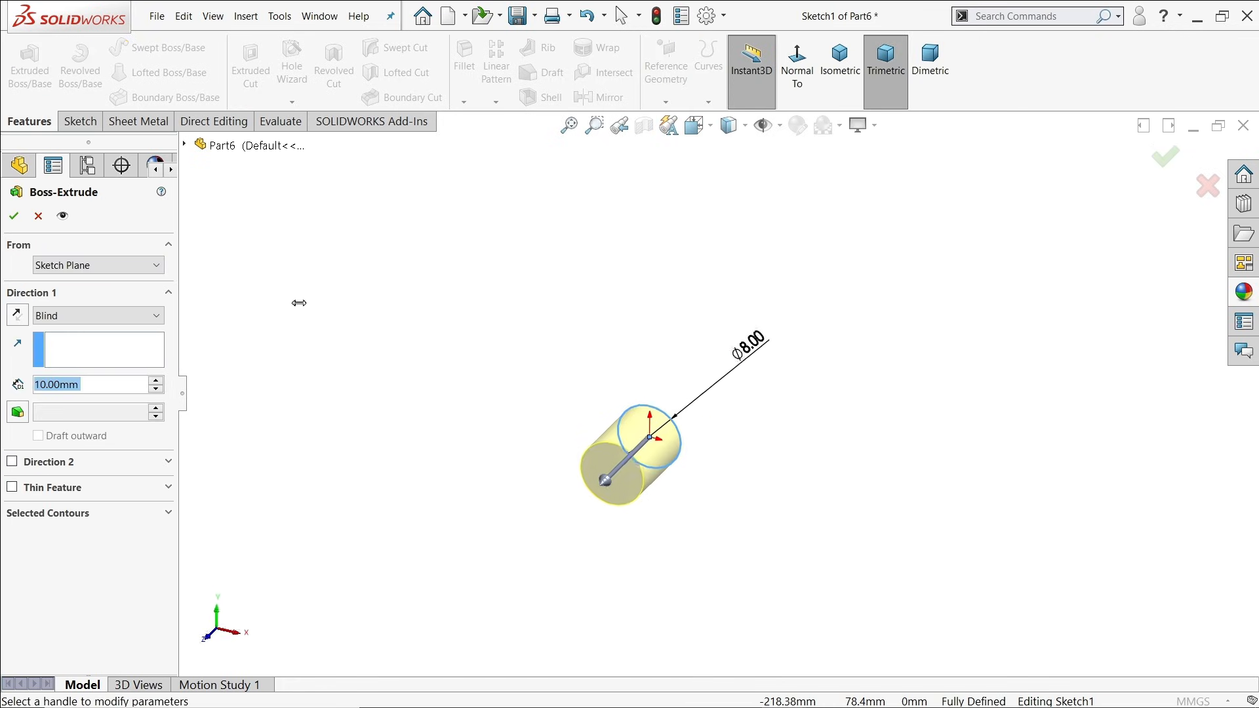
text(32)
key(Return)
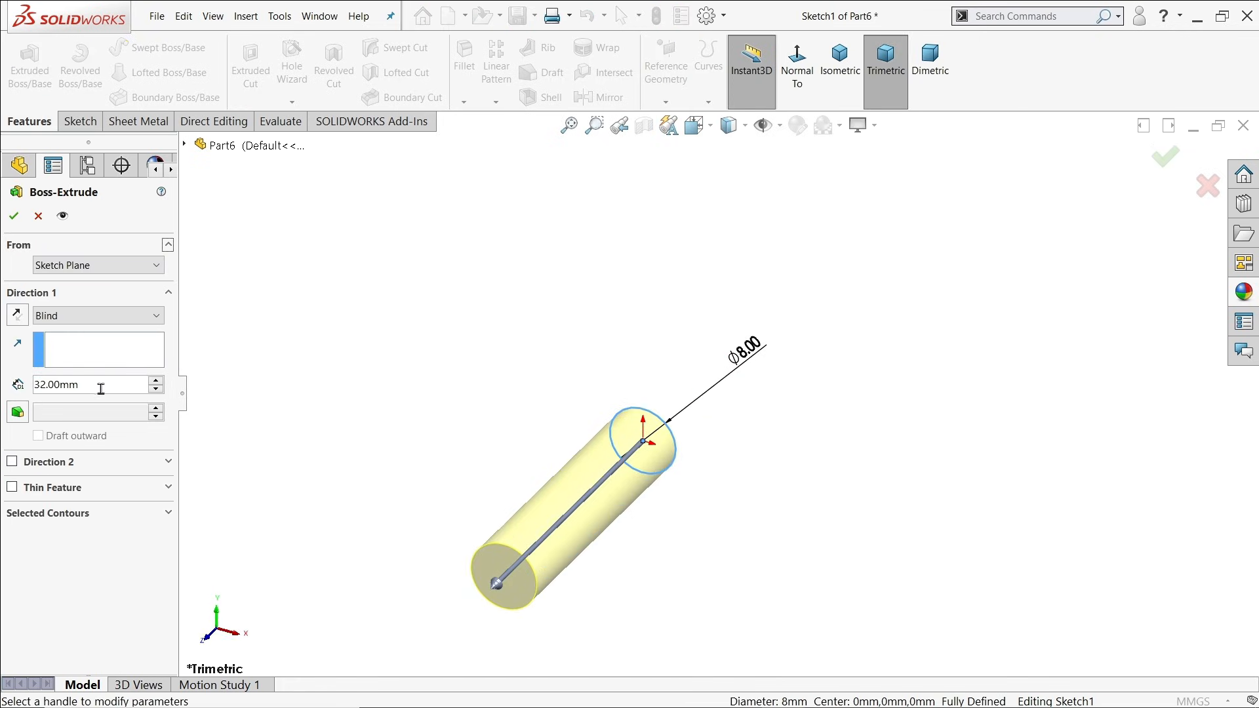
click(17, 316)
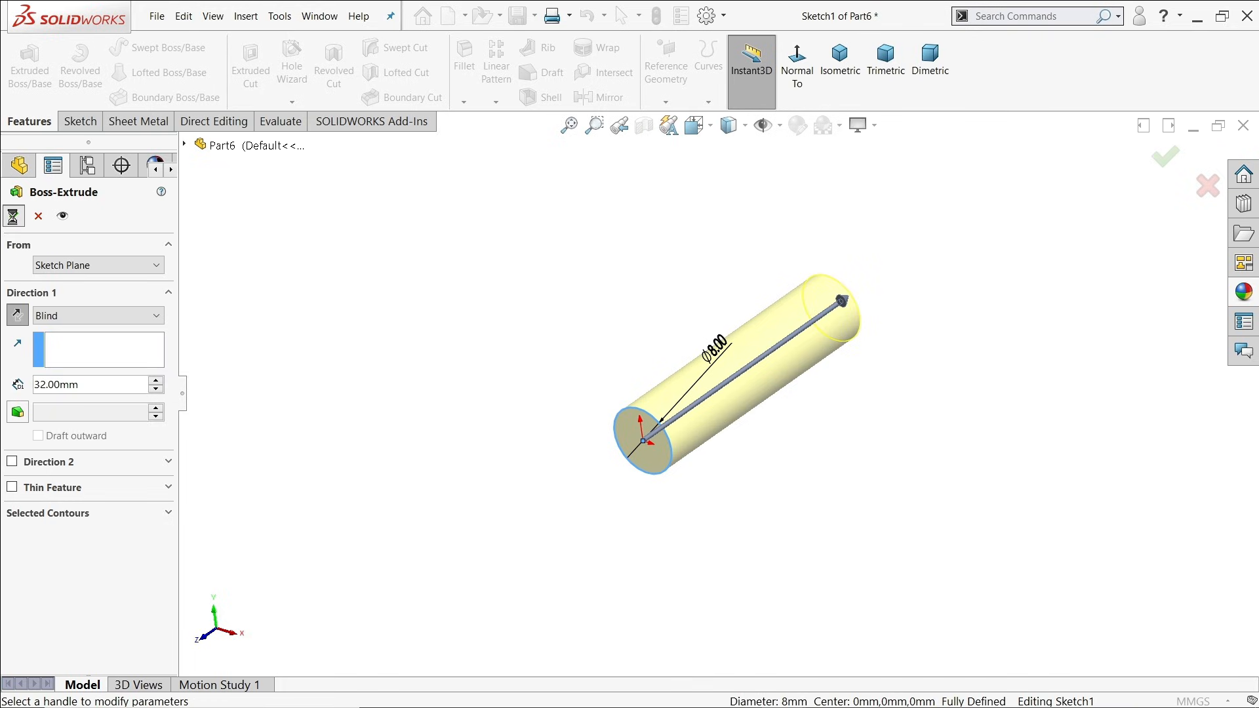
Step: Finish the 8 mm boss and sketch a 4 mm diameter circle centred on the origin on its rear end face
key(Return)
click(852, 308)
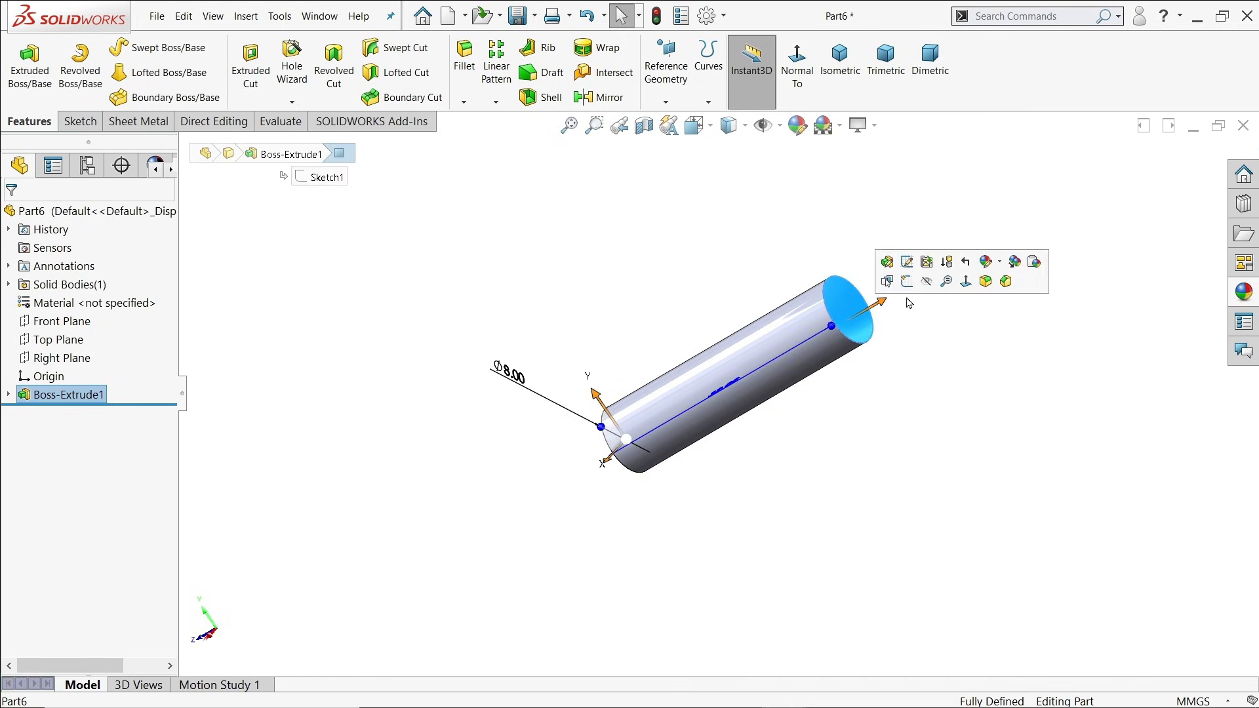
click(906, 281)
click(142, 46)
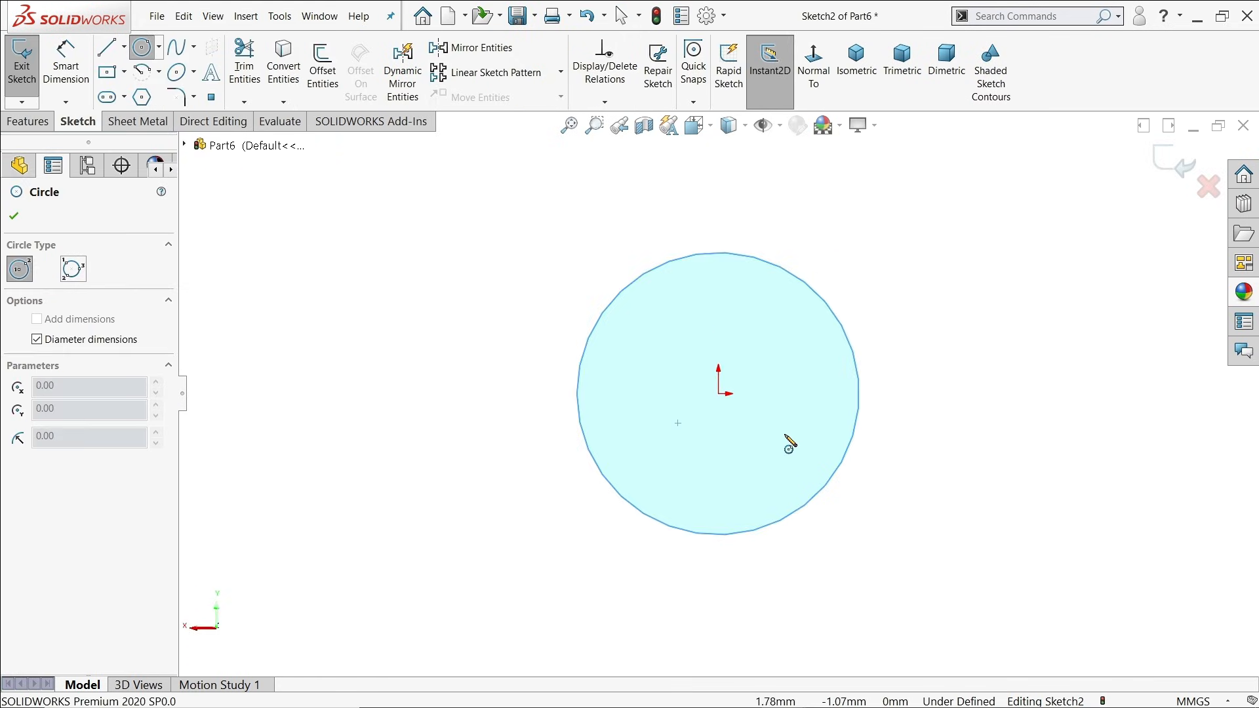
click(719, 394)
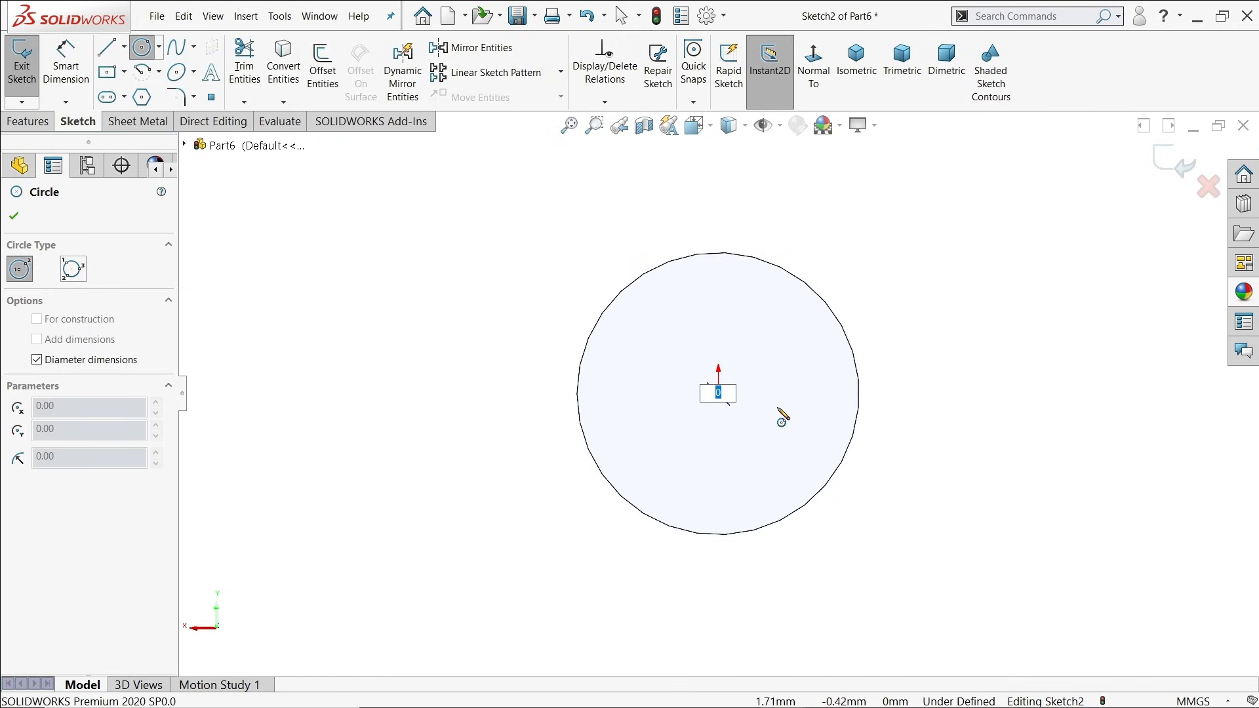
key(Escape)
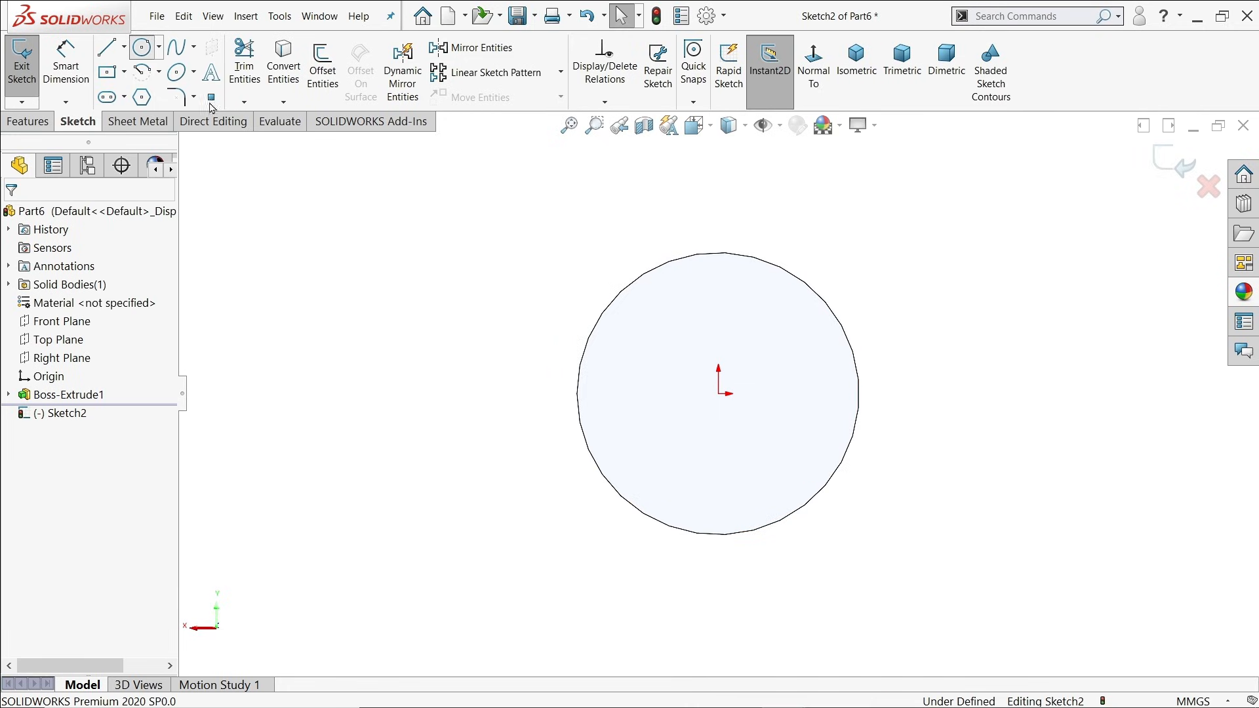
click(142, 48)
click(721, 394)
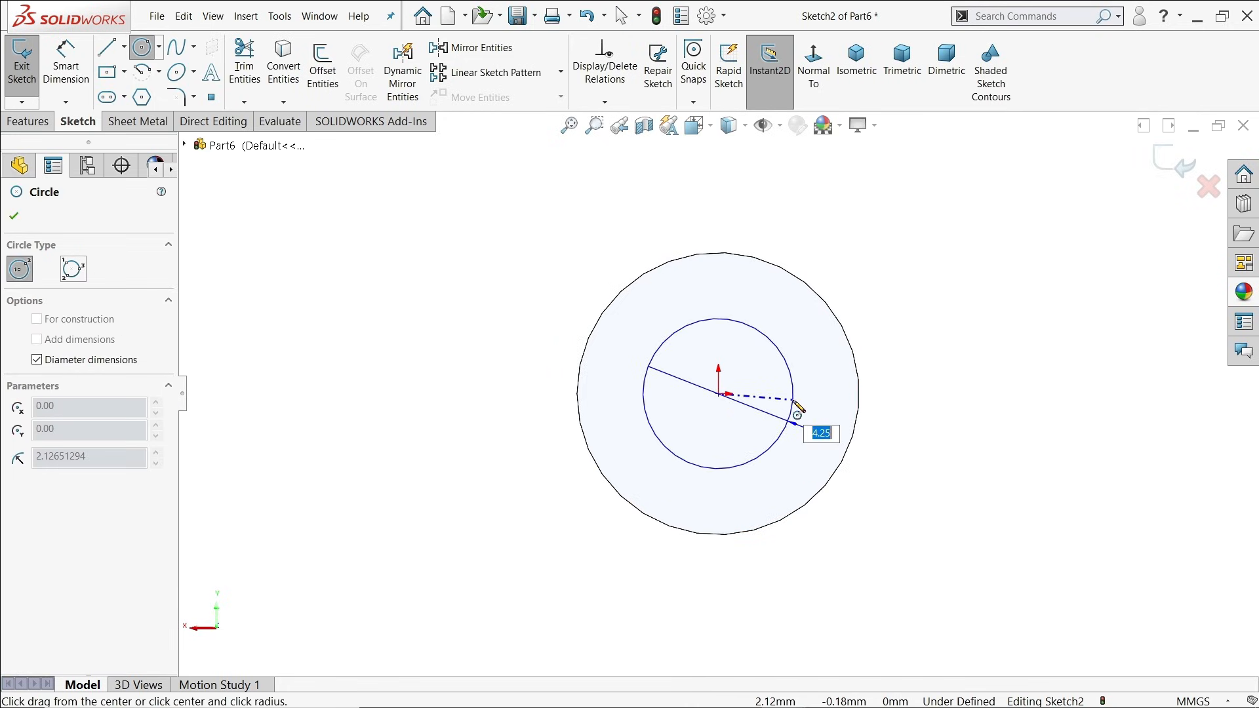
text(4)
key(Return)
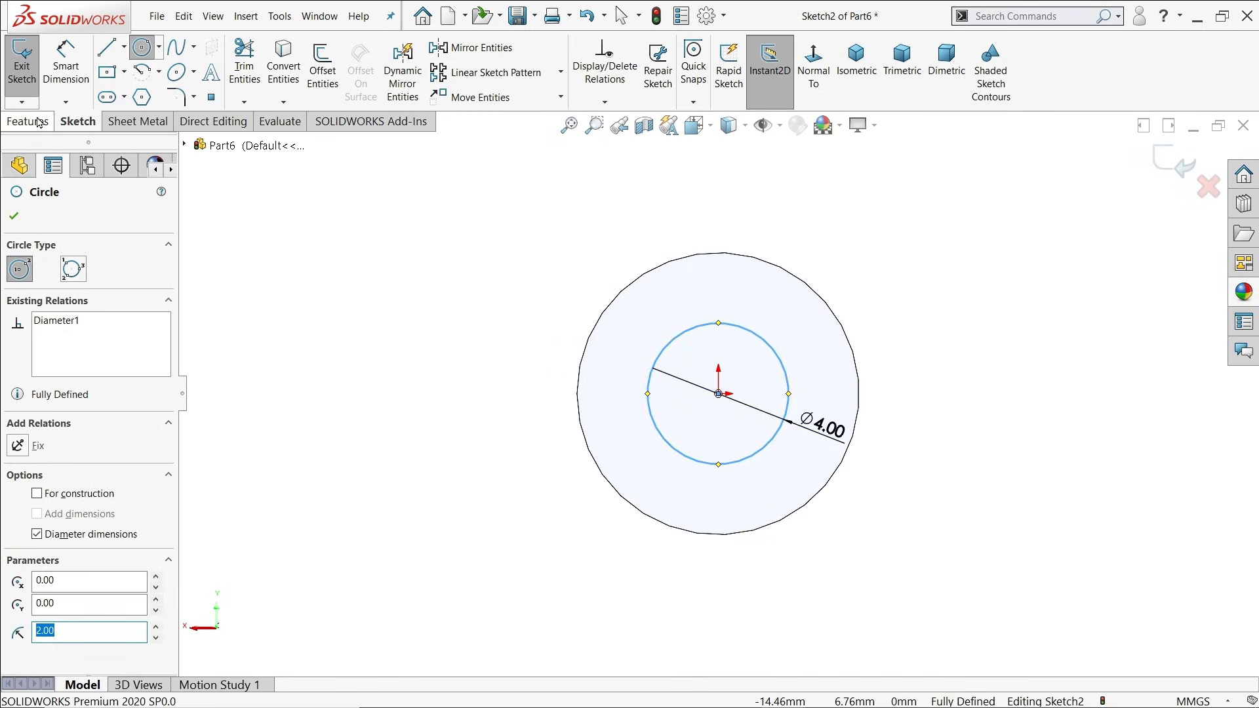
Step: Extrude the 4 mm circle as a blind boss 12 mm long, outward from the shaft's rear end and merged with it
click(27, 121)
click(31, 90)
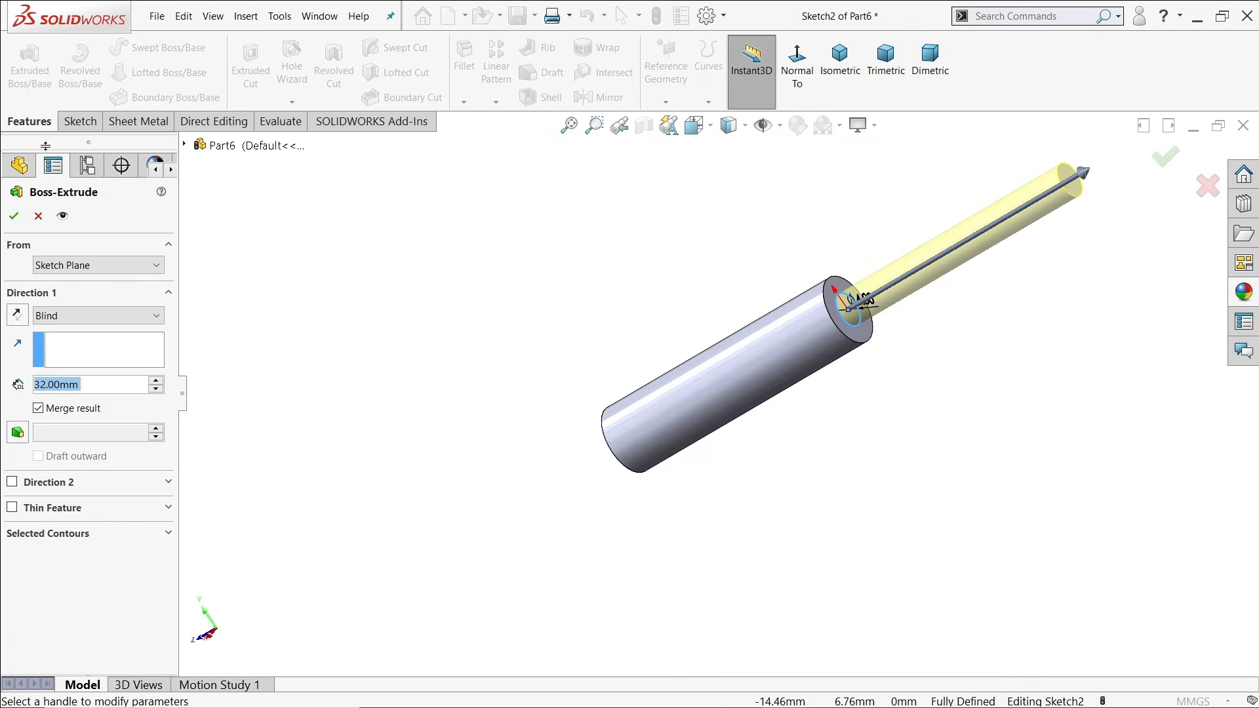
text(12)
key(Return)
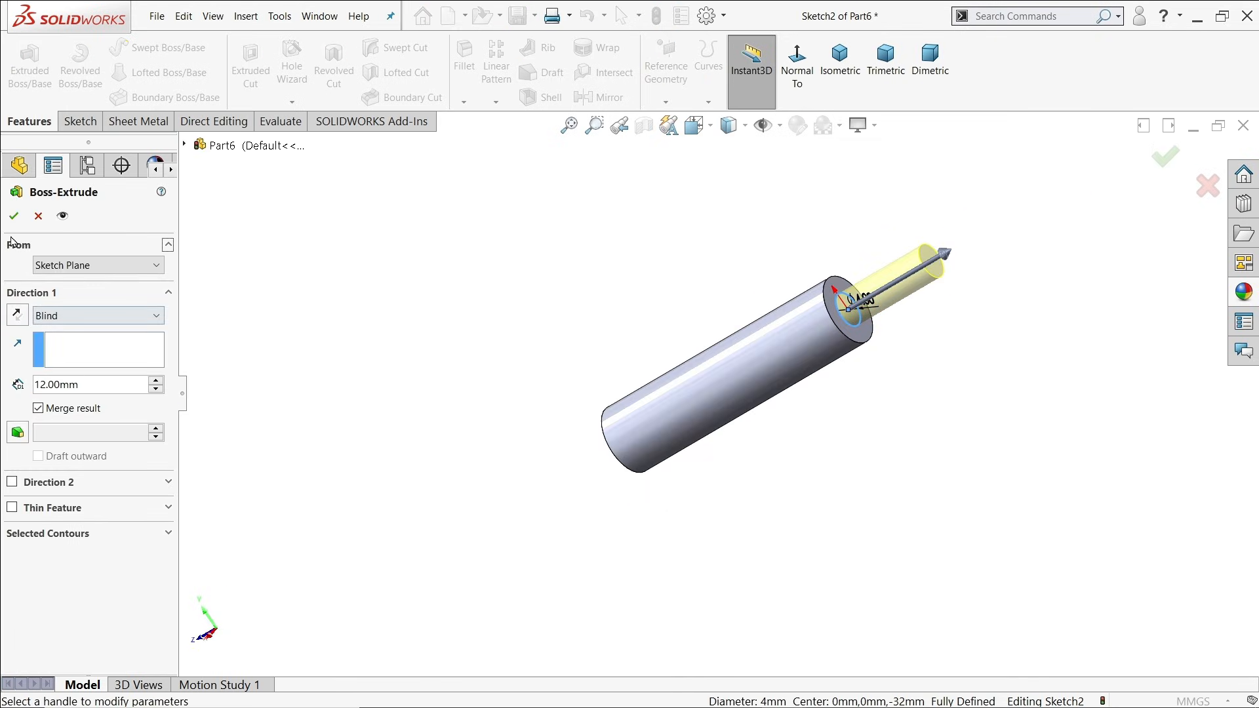
click(14, 216)
Step: Chamfer the outer end edge of the 4 mm shaft section by 0.5 mm at 45 degrees
scroll(914, 307, down, 3)
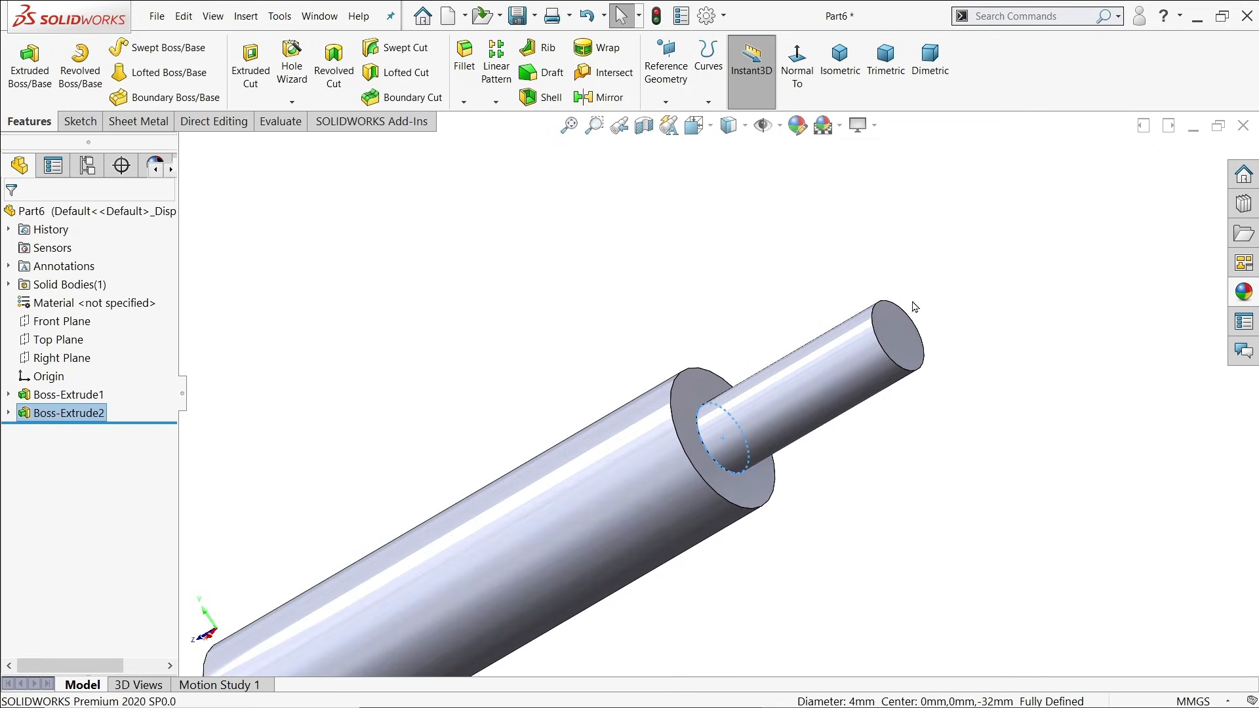
click(920, 373)
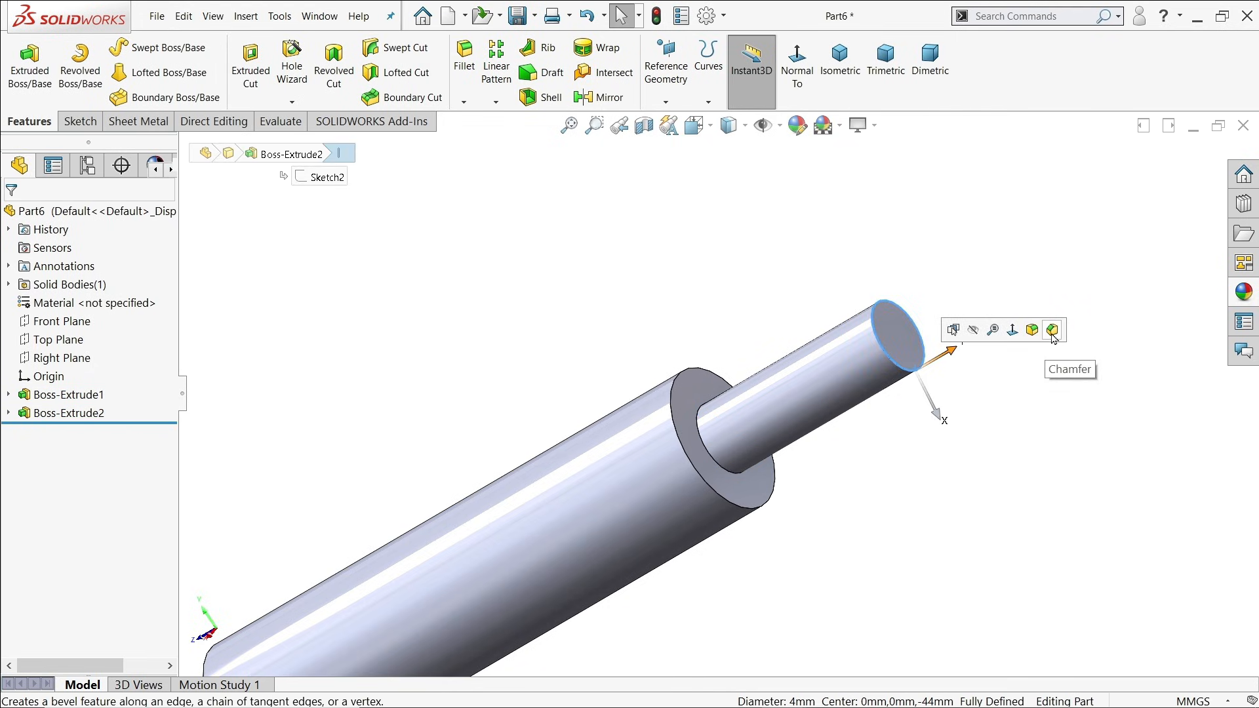
text(c)
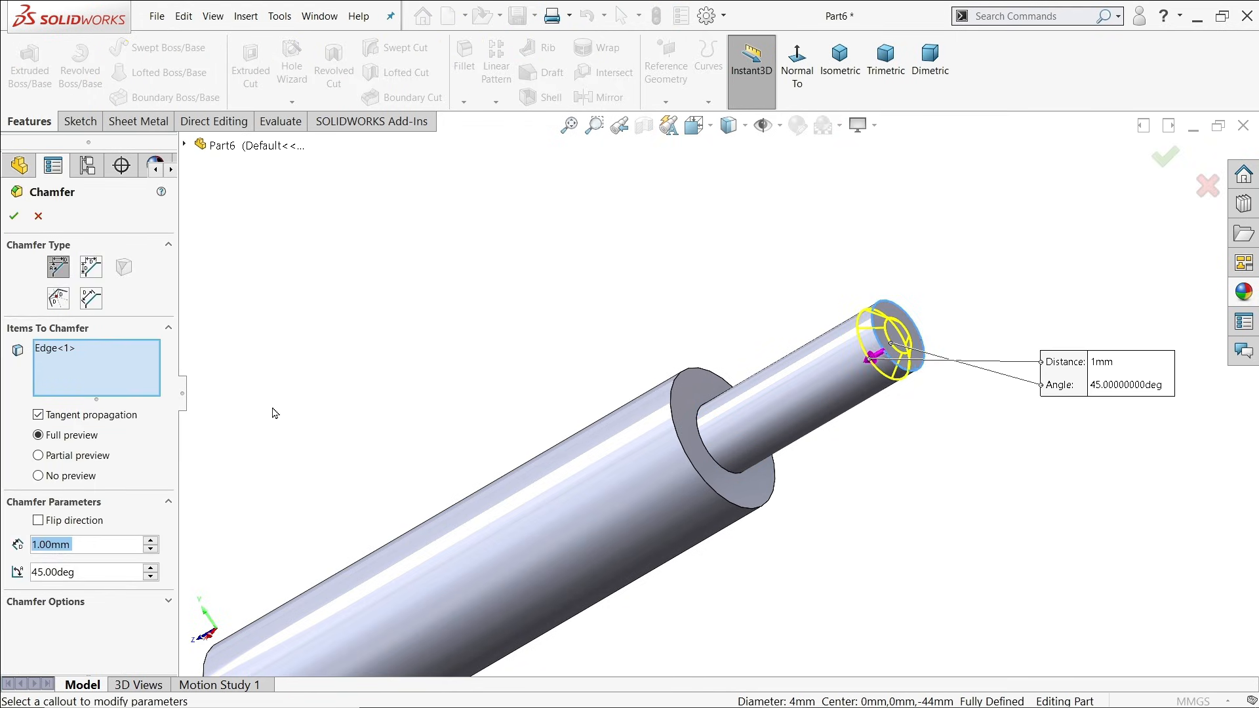
text(0.5)
key(Return)
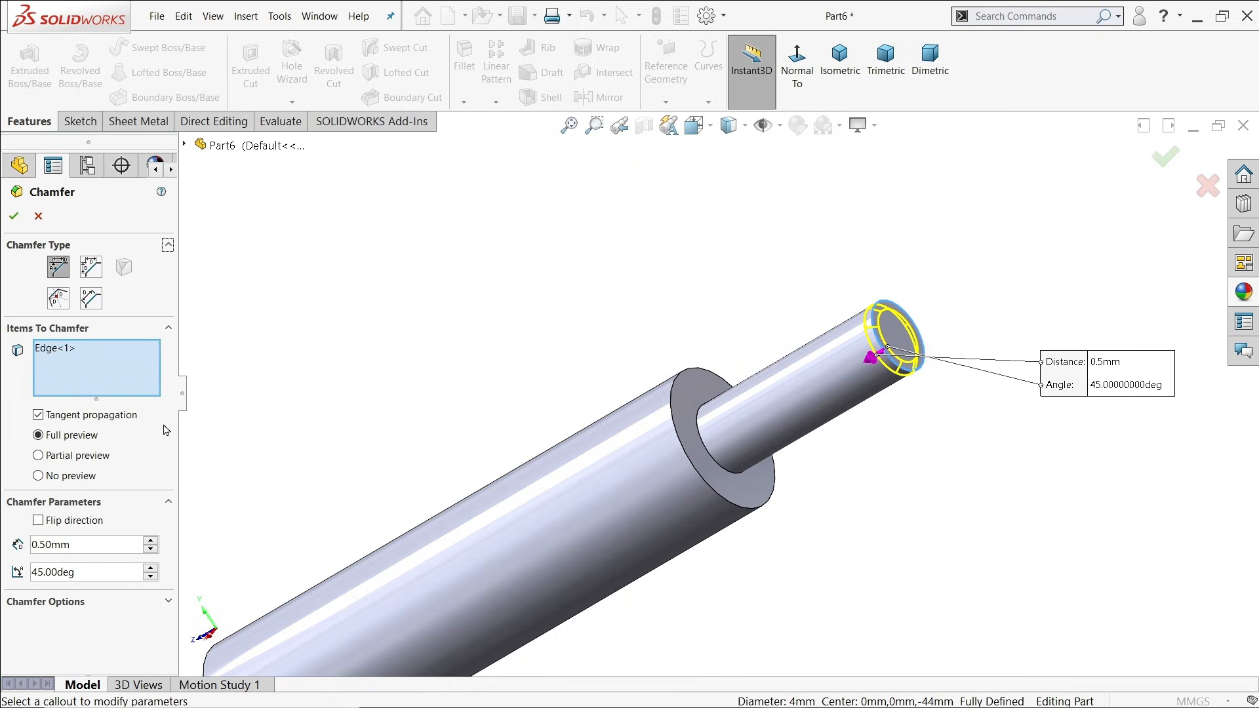
click(13, 219)
Step: Start a plain Hole Wizard hole using the ANSI Metric standard, drill sizes type and size Ø3.2
scroll(512, 317, up, 5)
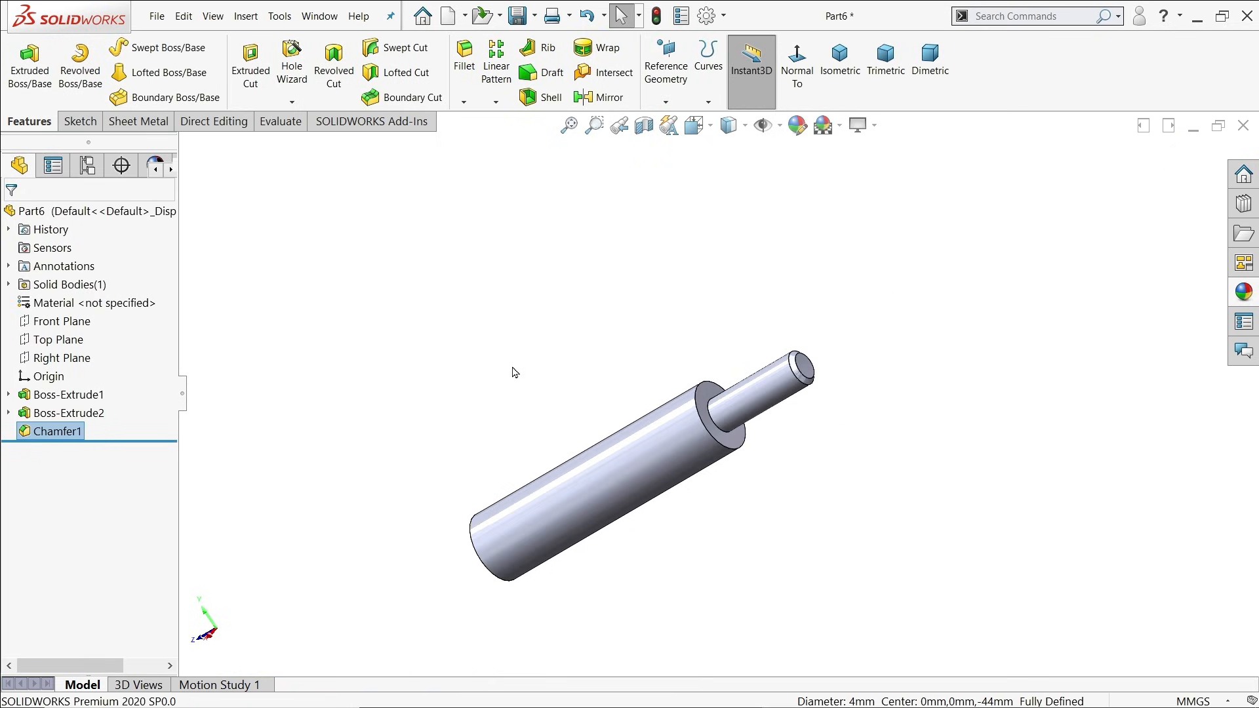
scroll(570, 492, down, 5)
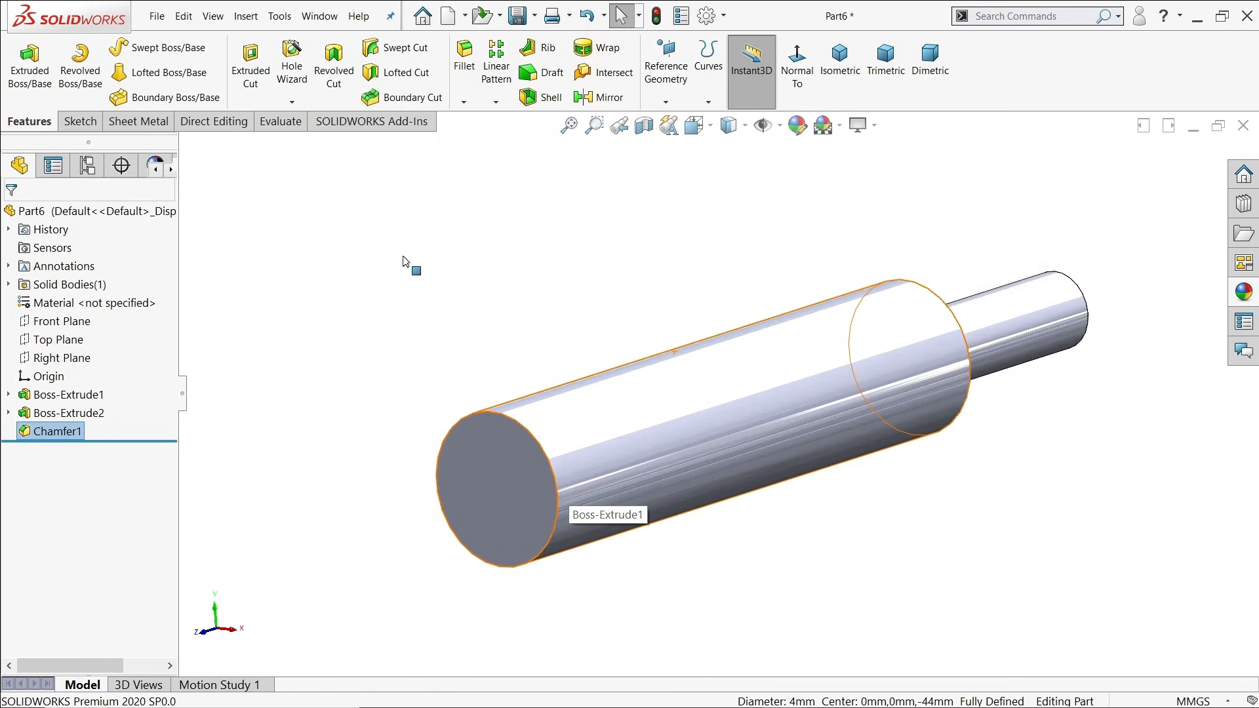
click(291, 62)
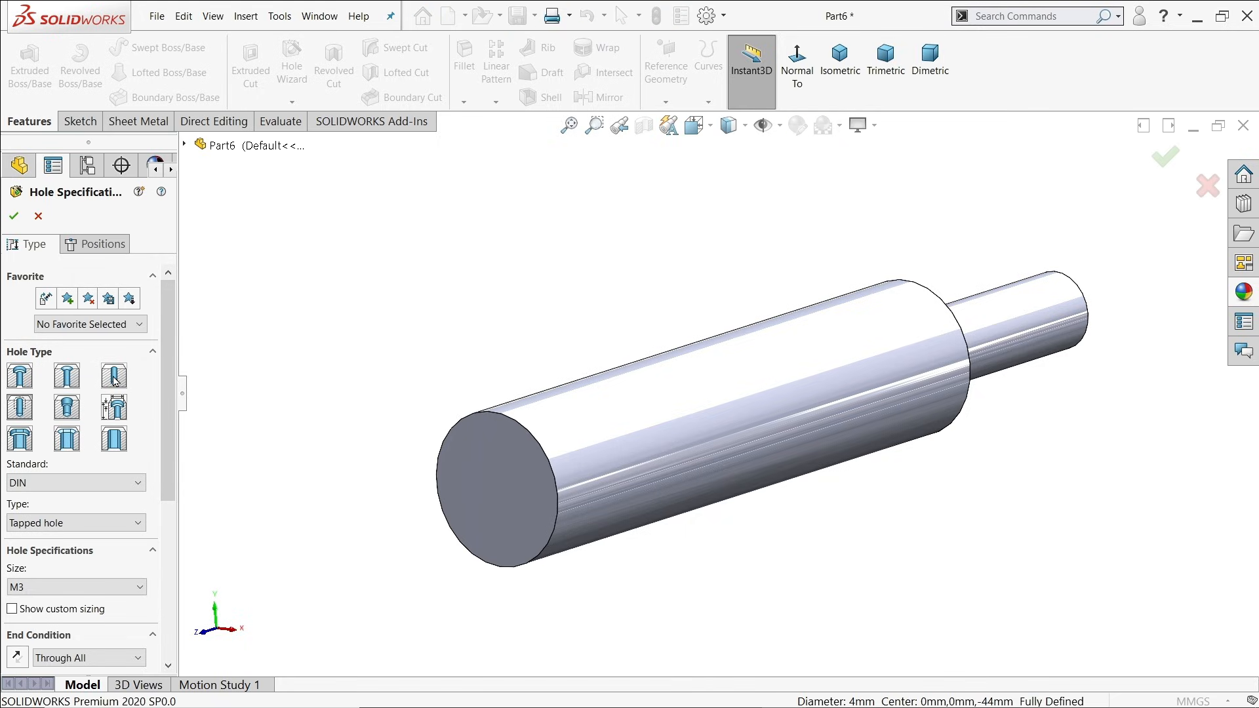
click(114, 379)
click(34, 485)
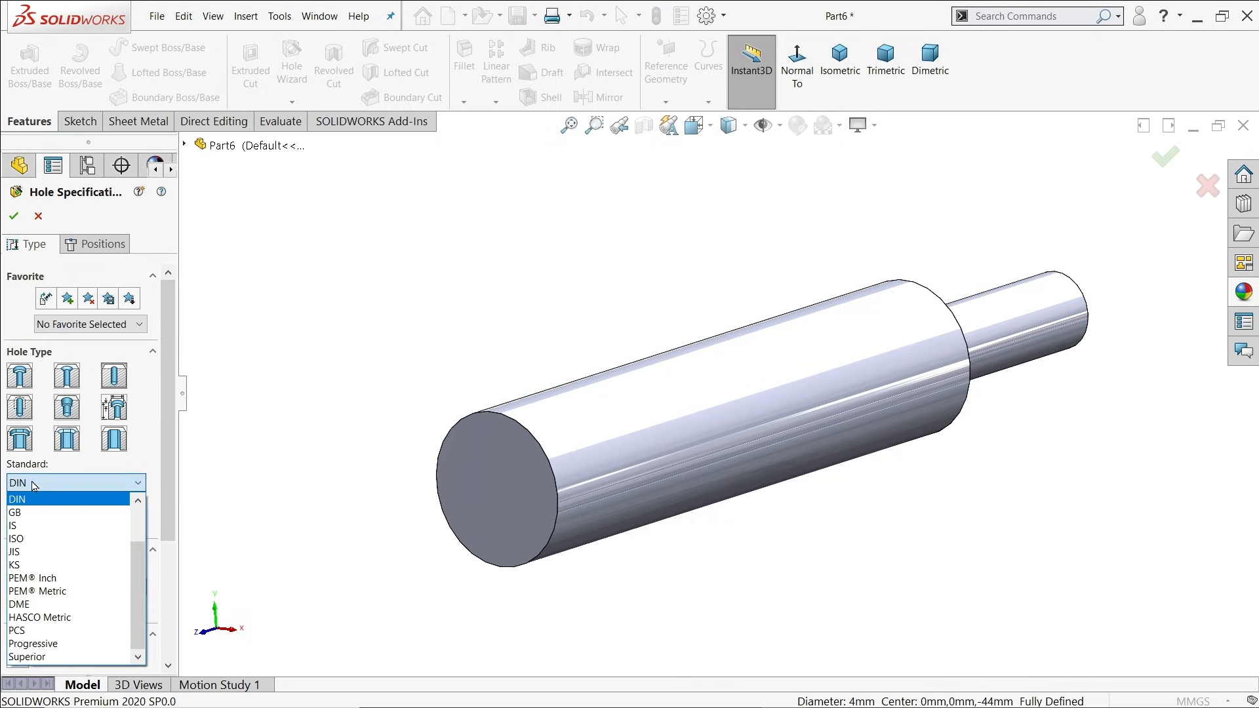
scroll(42, 521, up, 2)
click(36, 512)
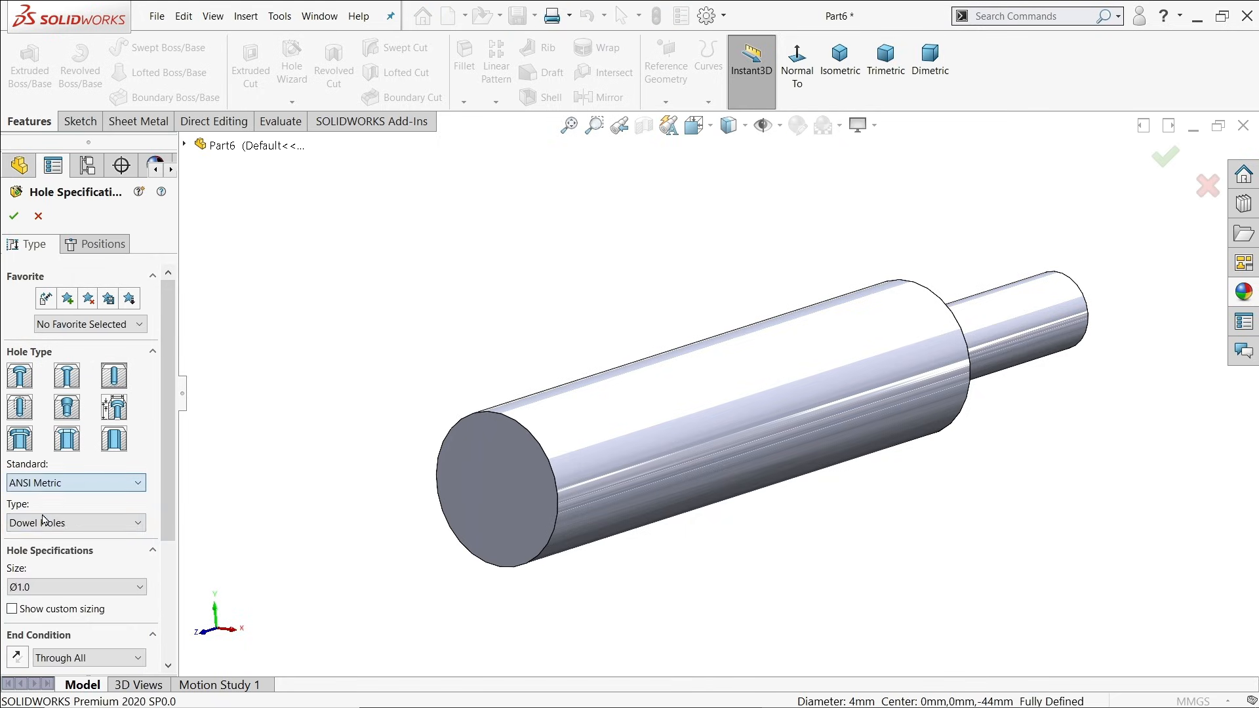
click(46, 523)
click(27, 550)
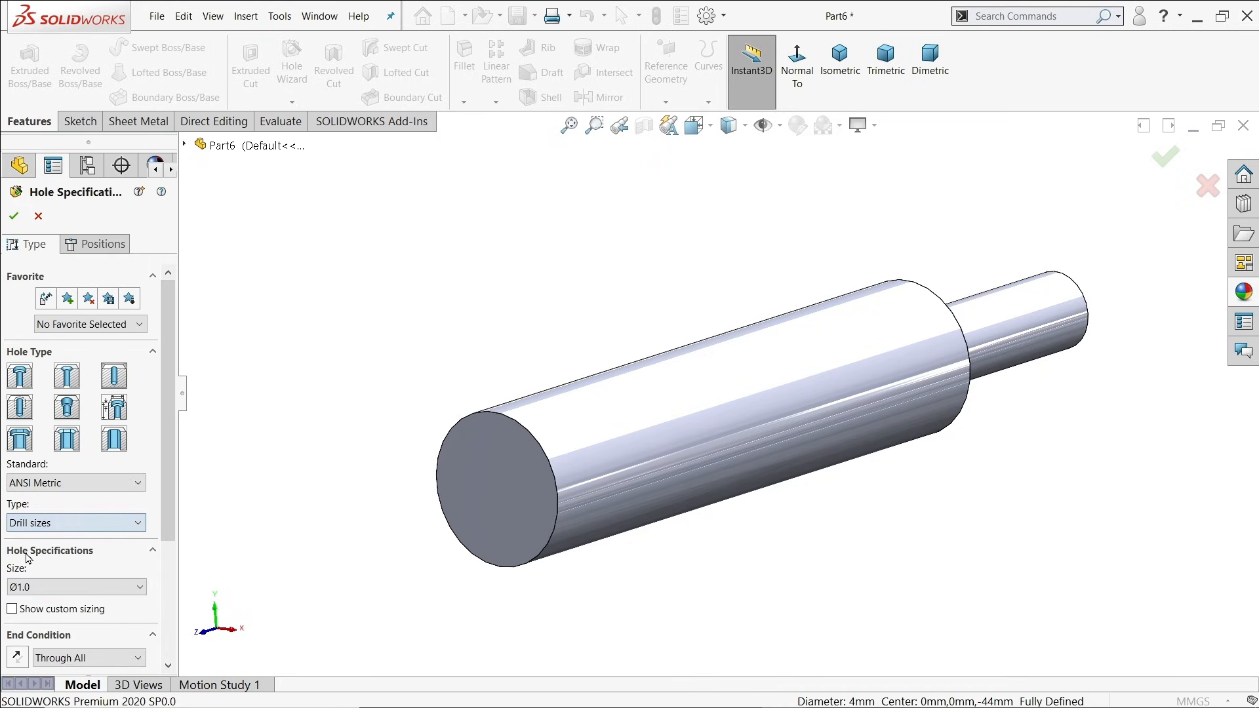
click(38, 587)
scroll(53, 531, down, 8)
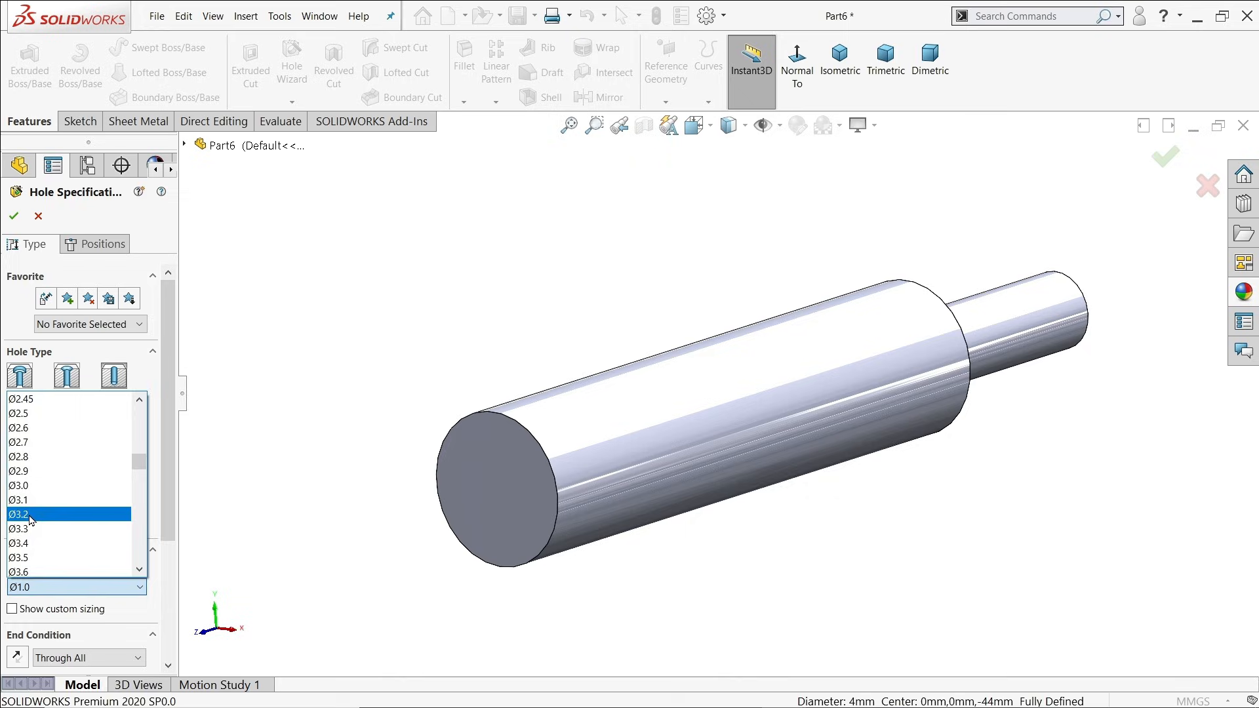
click(29, 517)
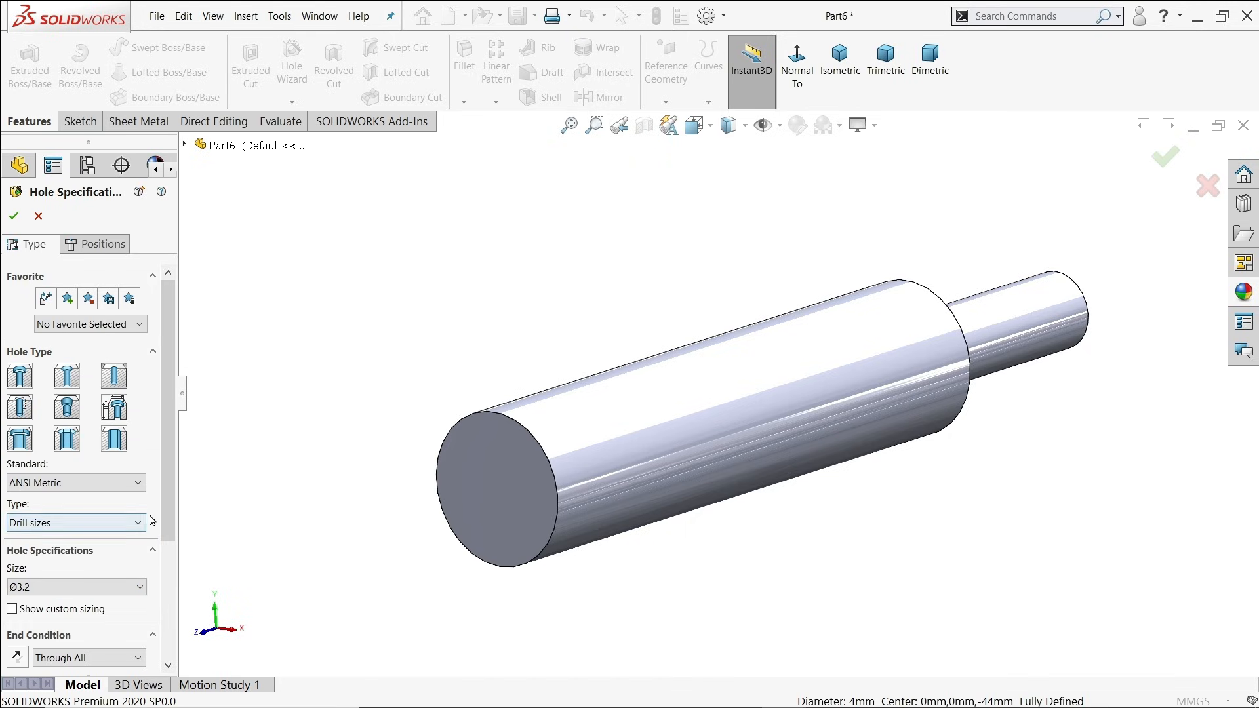
Step: Set the hole's end condition to Blind with a depth of 14 mm
scroll(79, 538, down, 3)
click(82, 525)
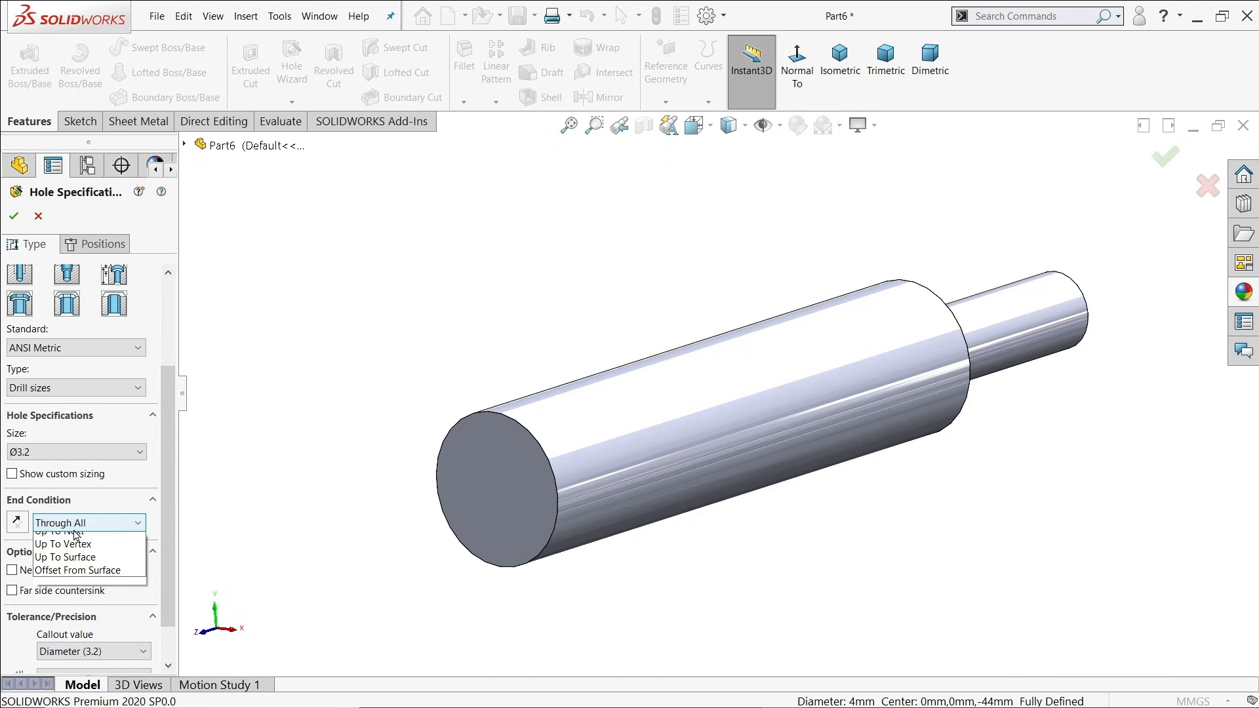
click(78, 536)
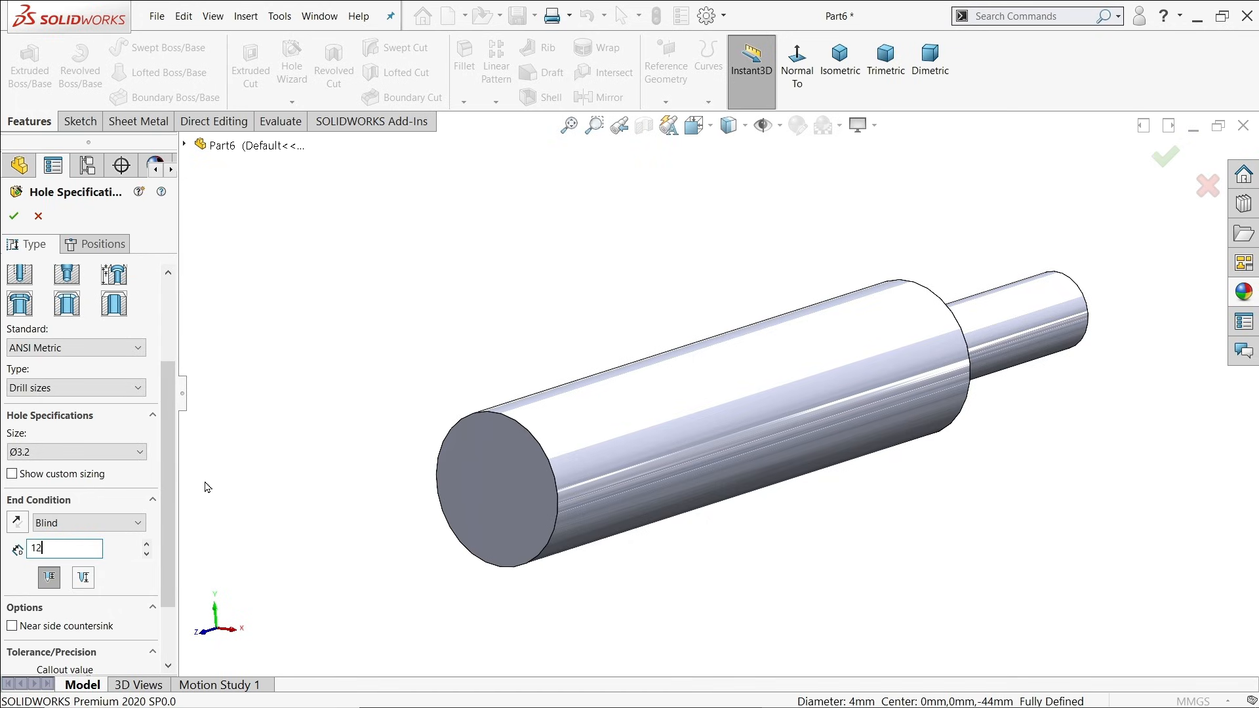
text(14)
key(Return)
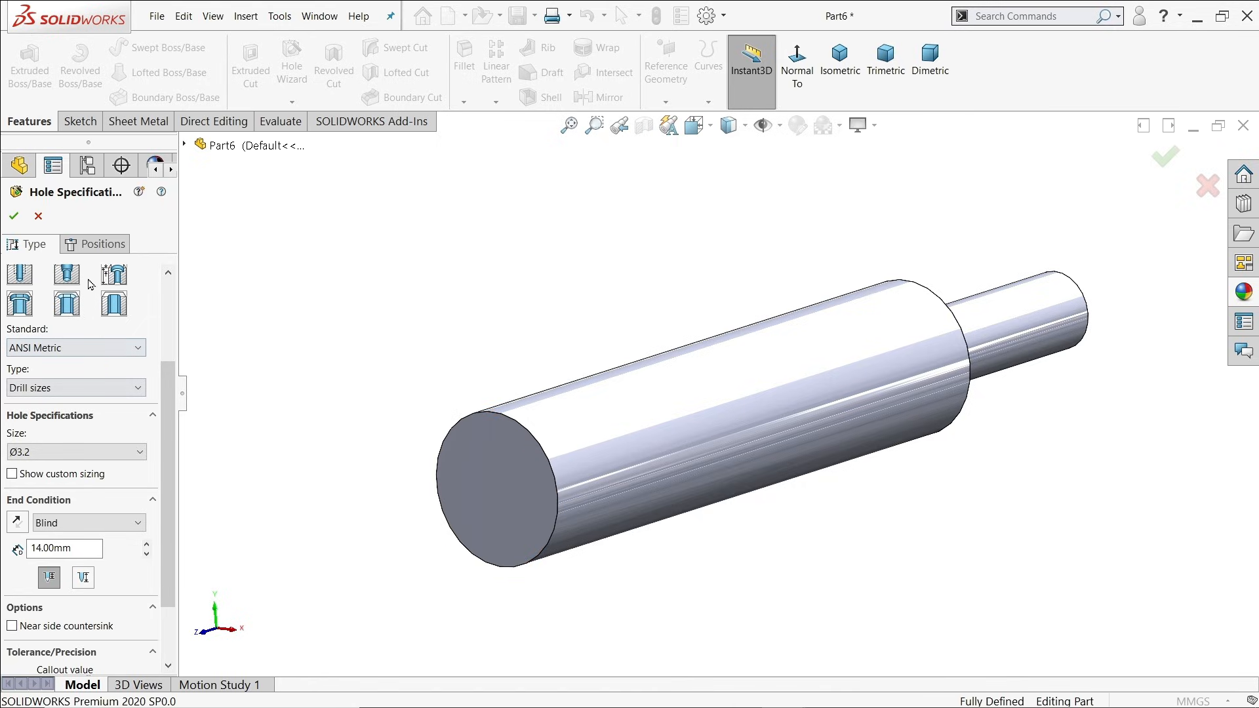
Step: Place the hole at the origin on the front end face of the 8 mm shaft section and create it
click(95, 244)
click(512, 497)
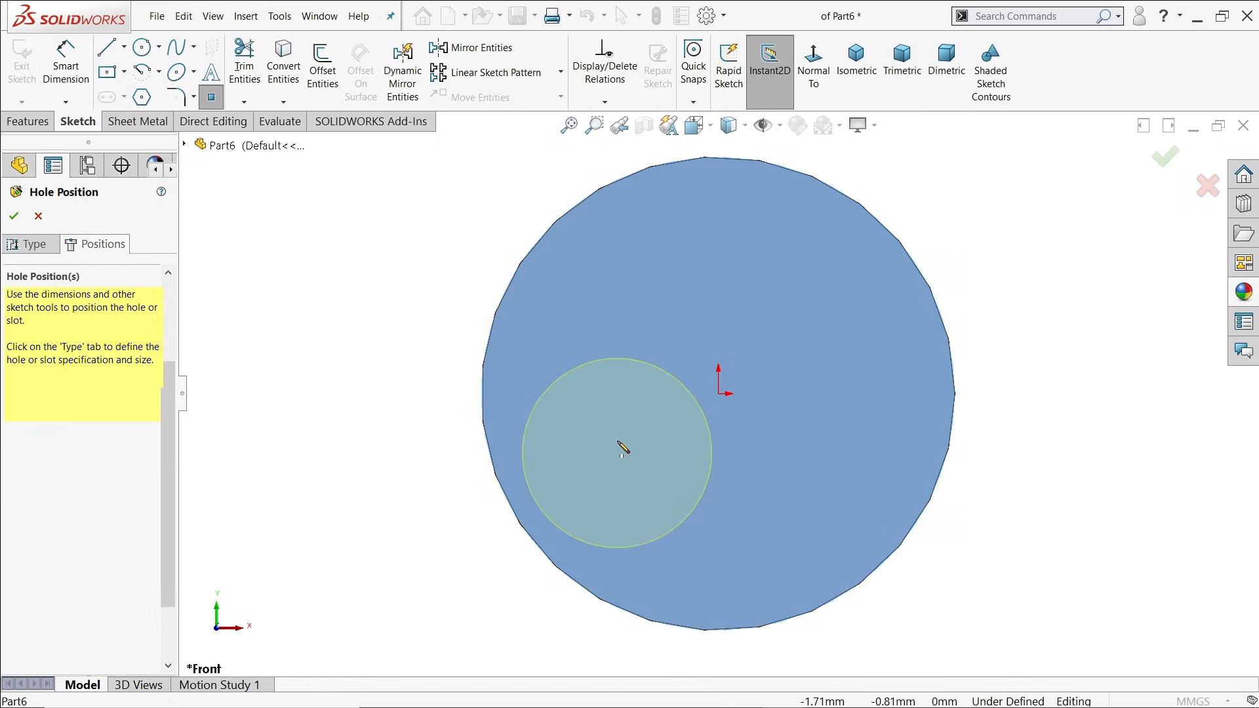
click(718, 394)
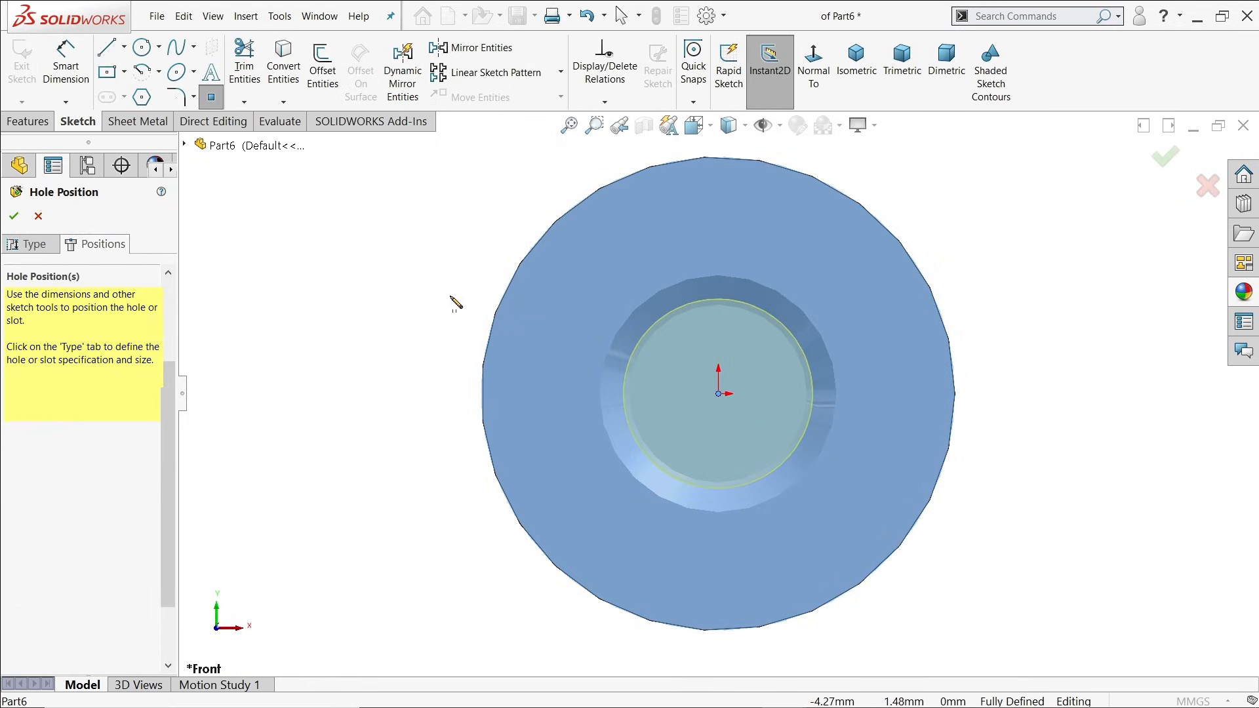
key(ctrl+shift+z)
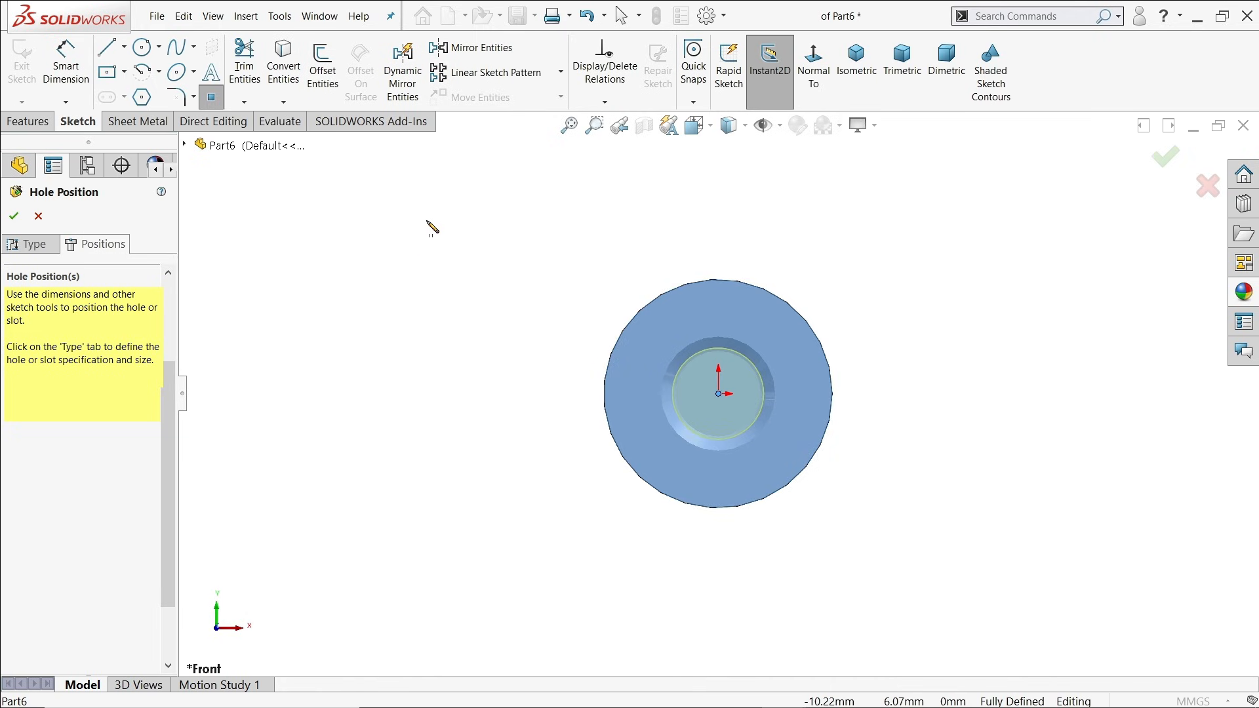
click(13, 215)
middle_drag(565, 427, 612, 387)
middle_drag(574, 439, 585, 444)
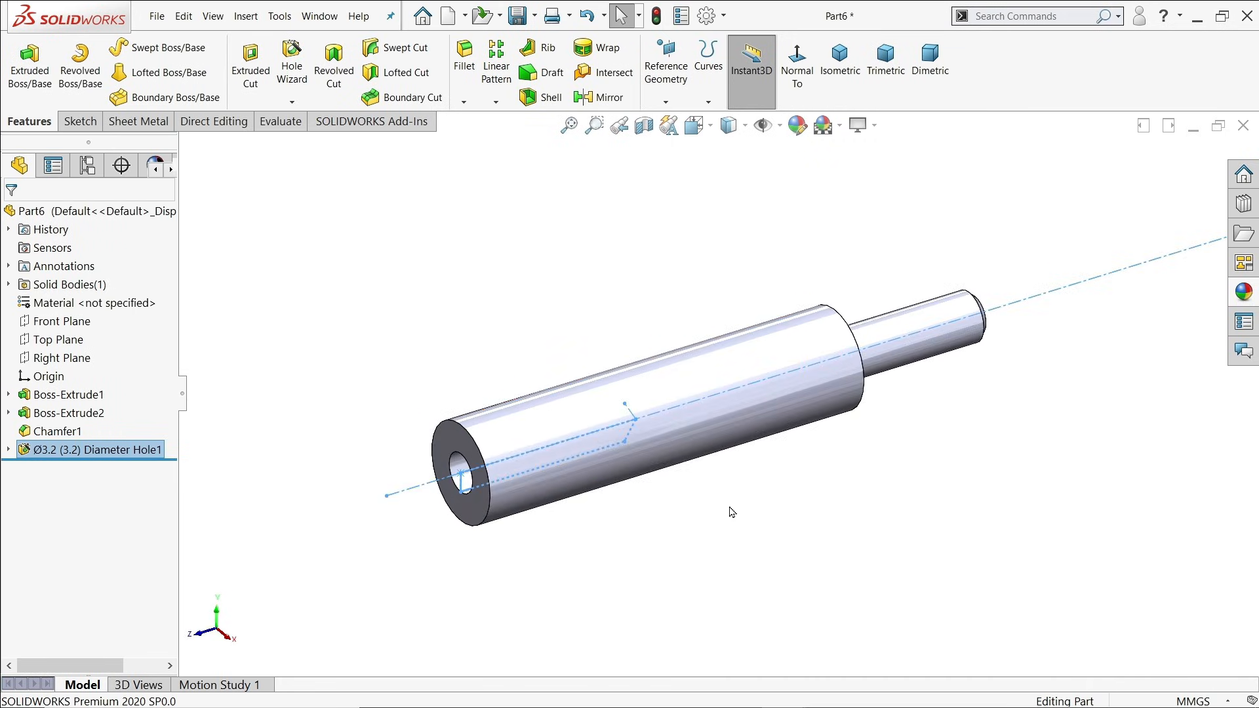
click(731, 512)
Step: Check the crankshaft dimensions in the Photos drawing and set the 8 mm shaft section's length to 34 mm back in SOLIDWORKS
key(alt+Tab)
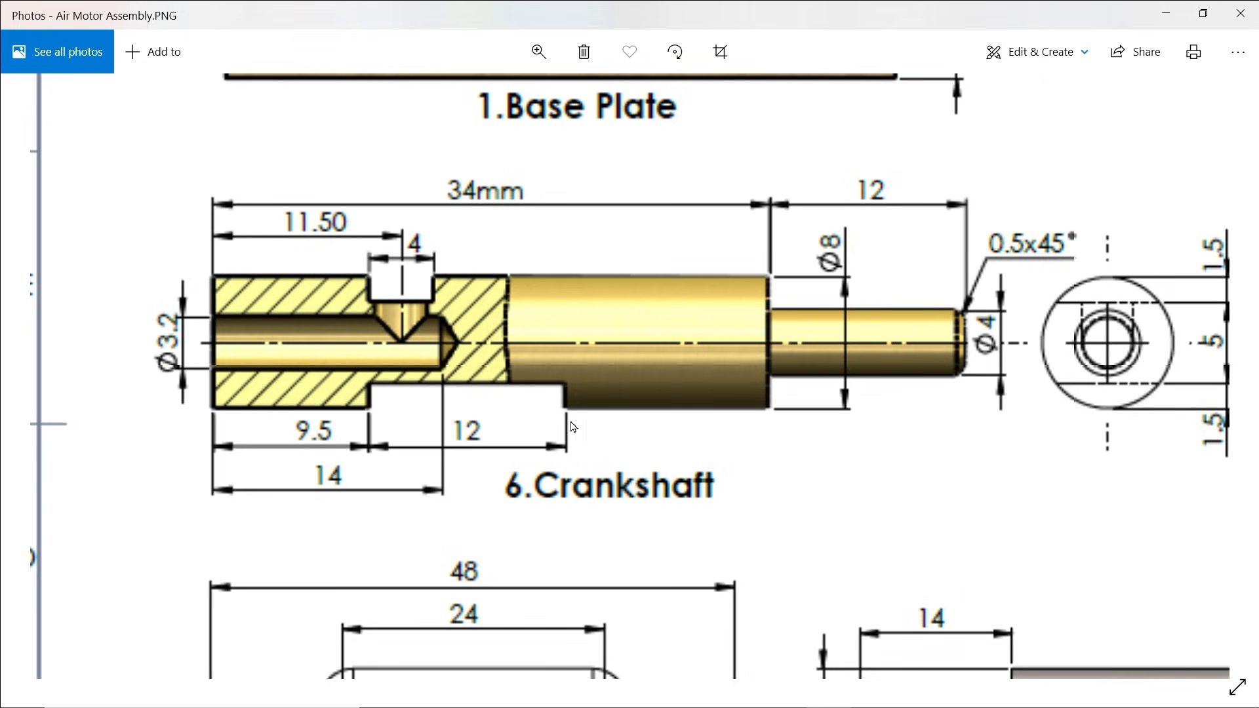
drag(902, 379, 755, 394)
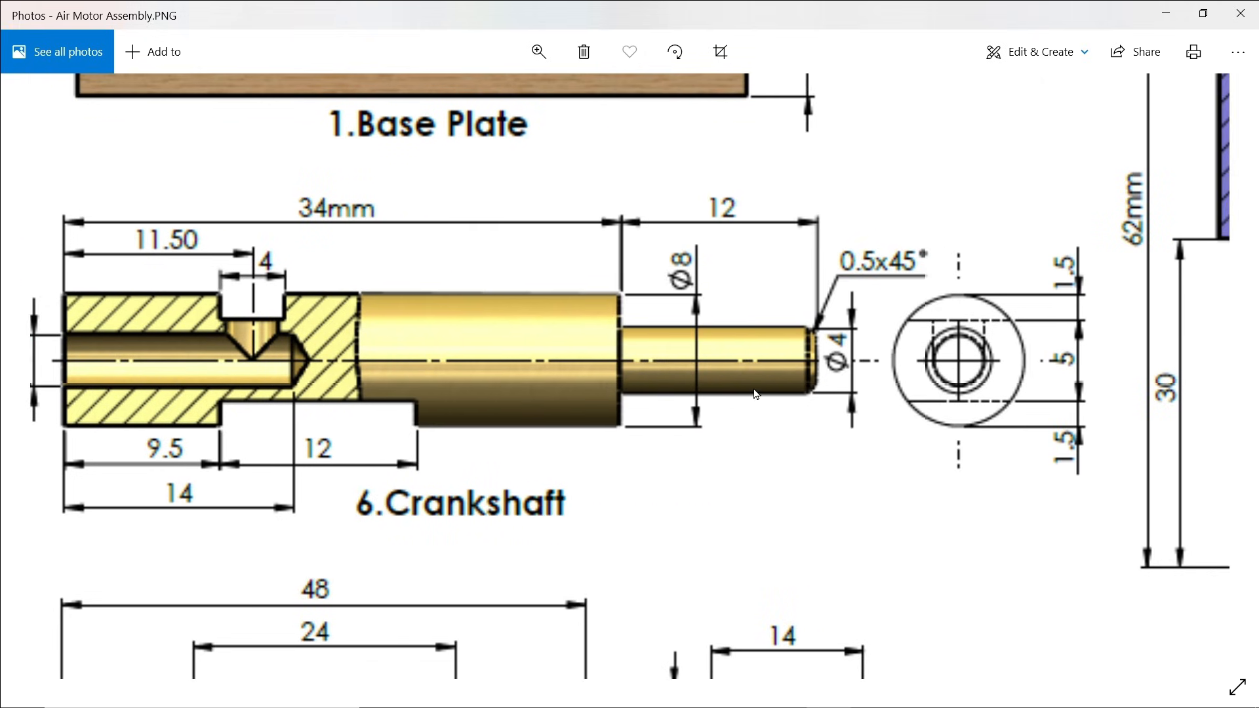
drag(457, 325, 516, 328)
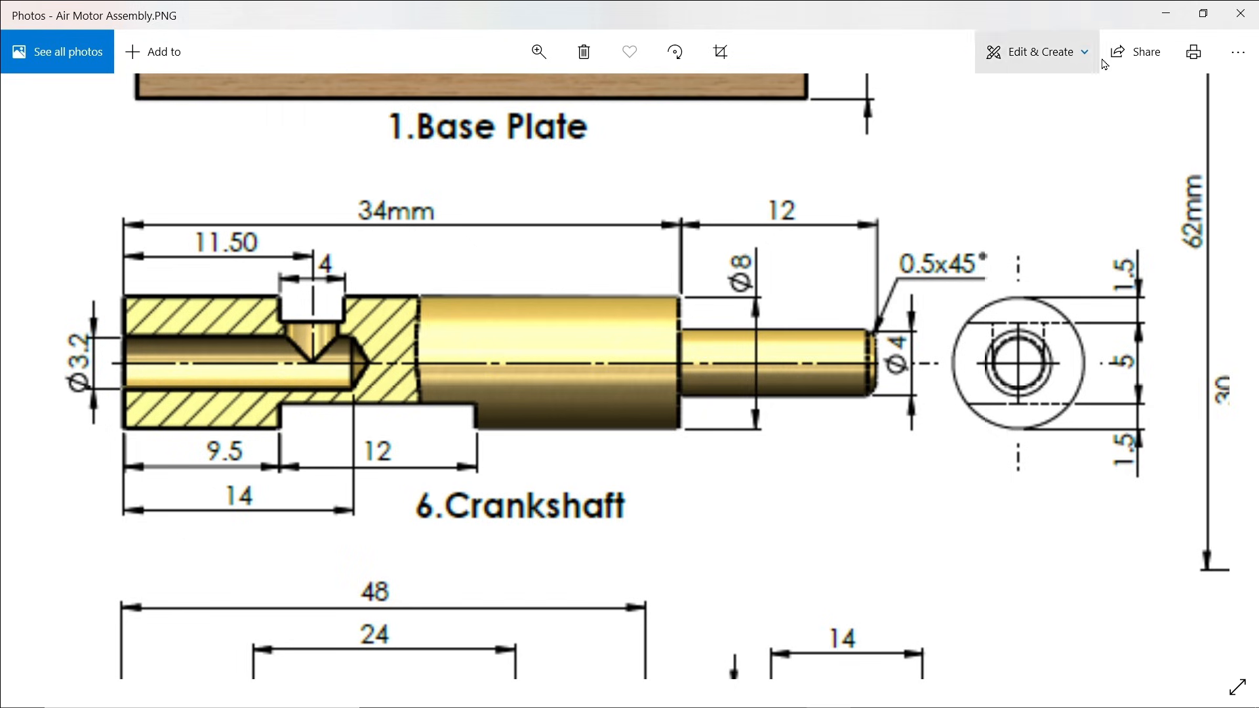
click(1165, 14)
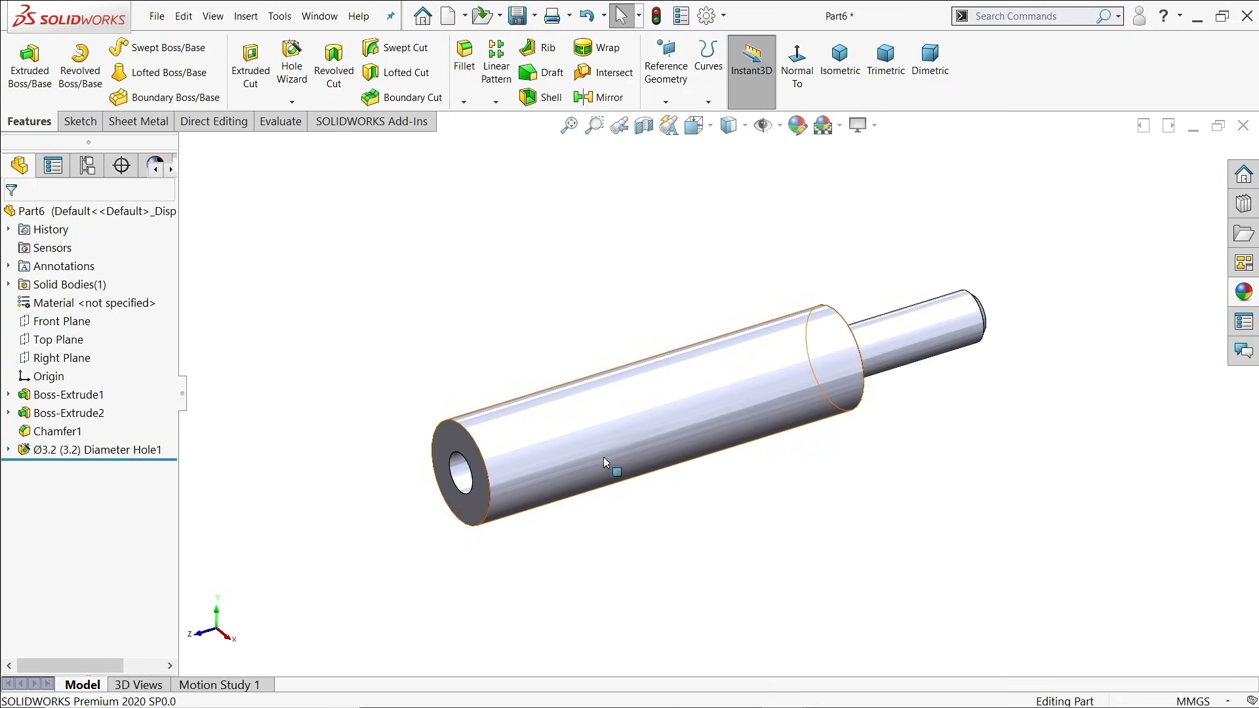
click(46, 396)
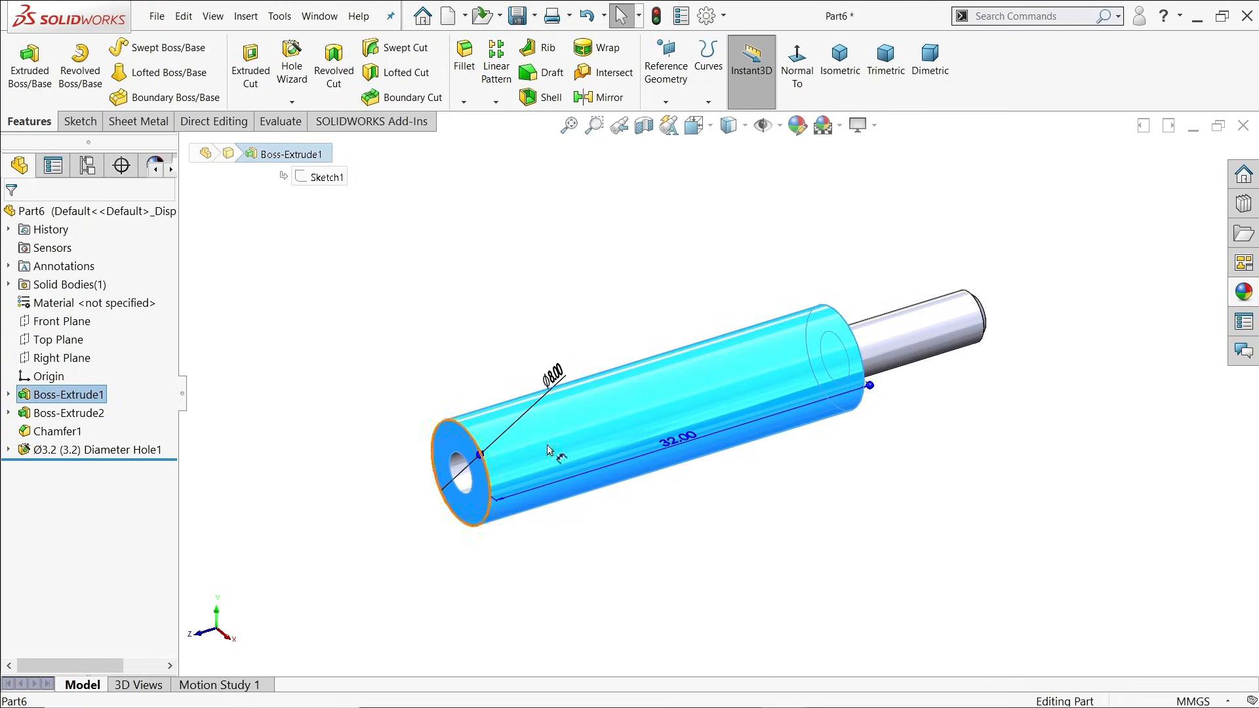
click(675, 439)
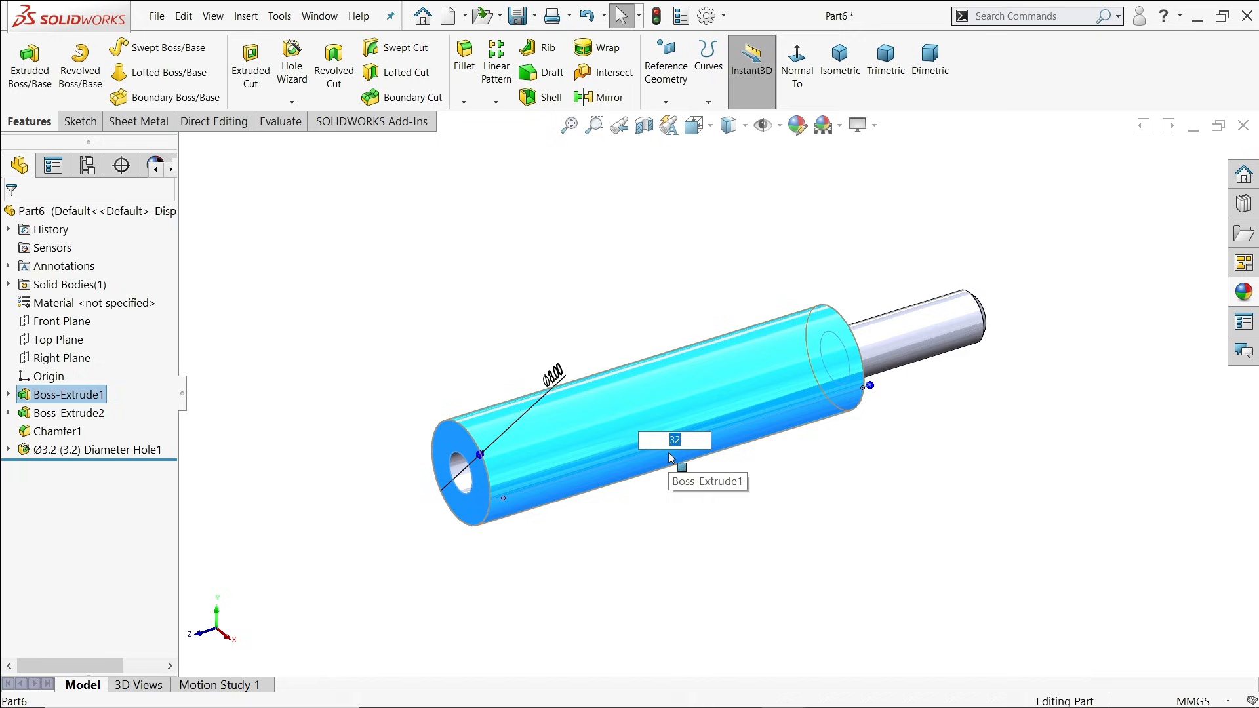
text(34)
key(Return)
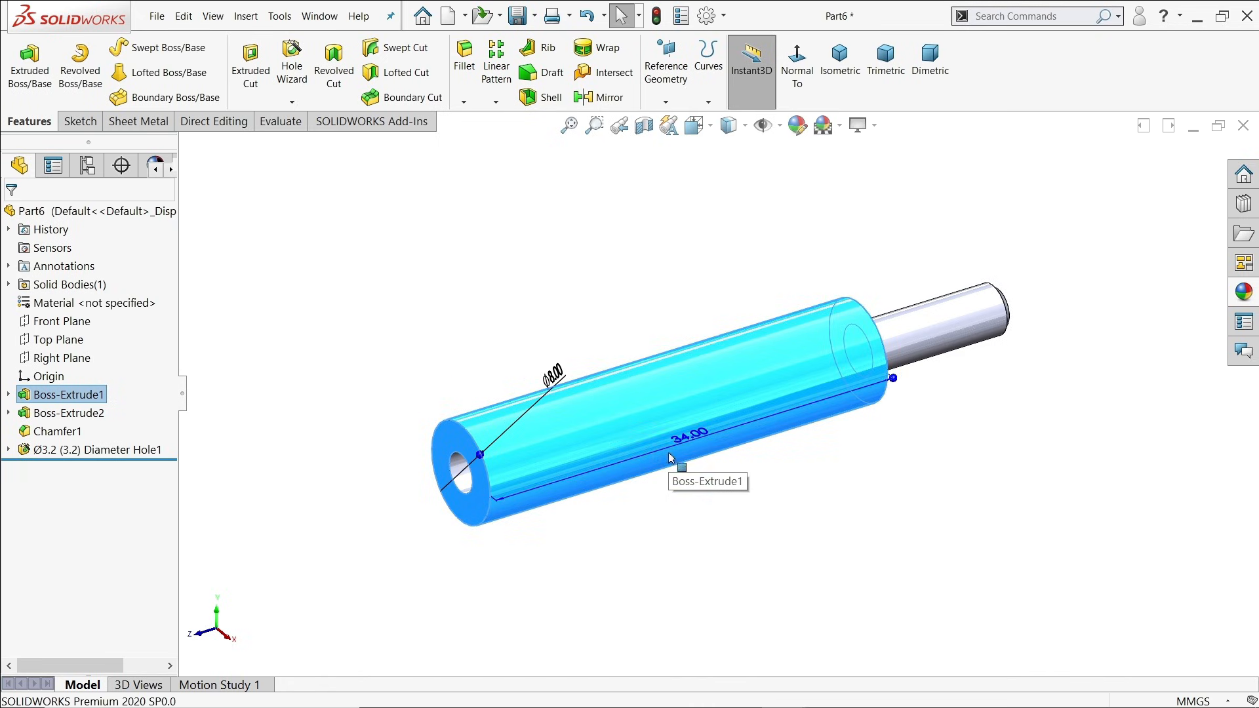
click(622, 319)
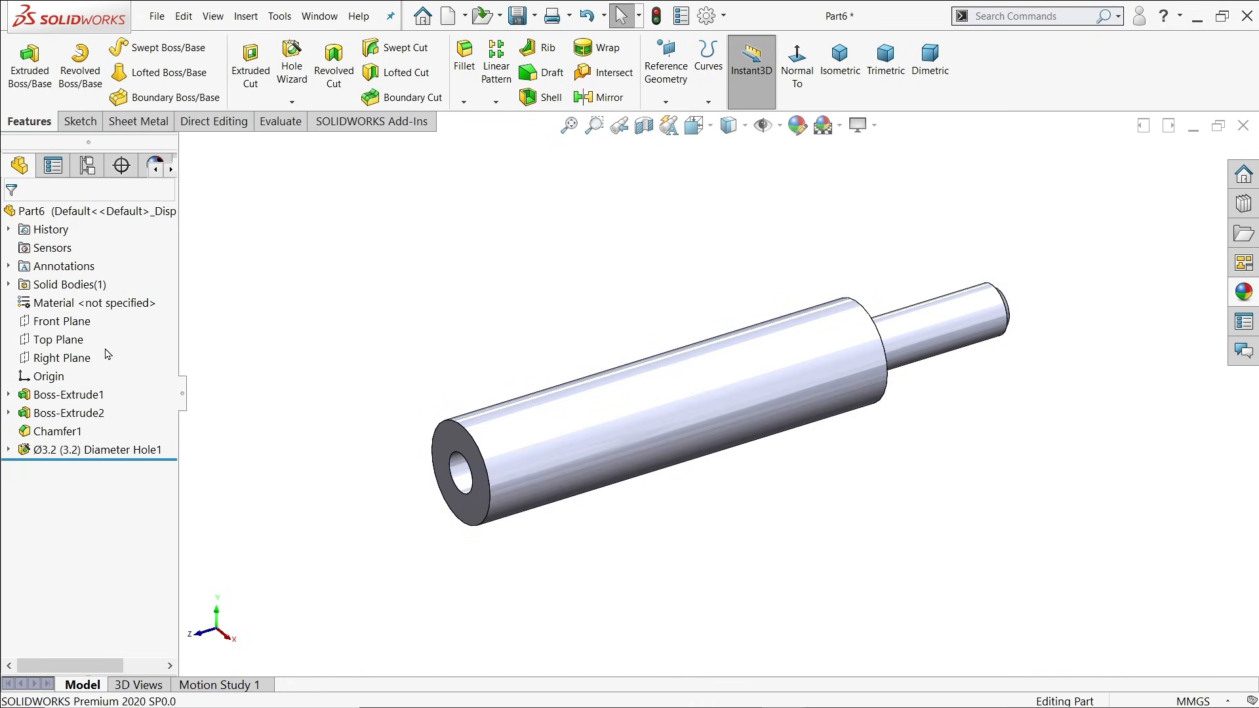
Step: On the Right Plane, sketch a corner rectangle 12 mm long and 1.5 mm high on the 8 mm section's lower edge
click(72, 358)
click(72, 337)
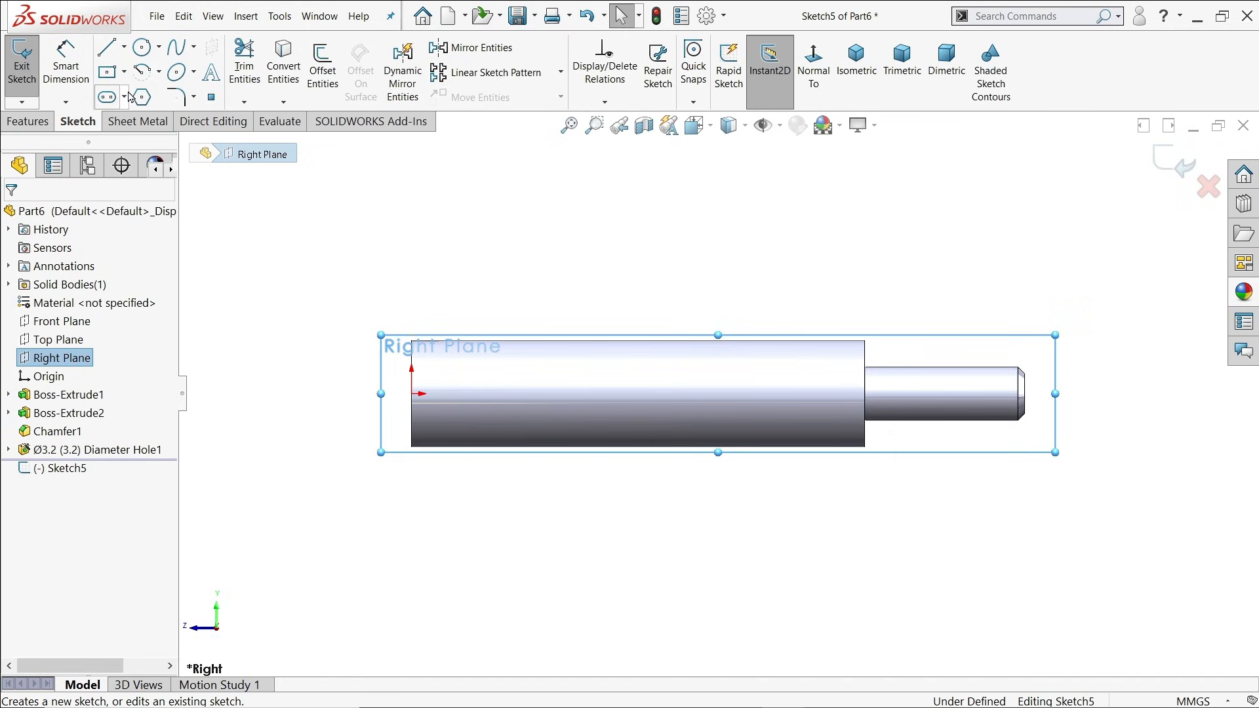
click(124, 72)
click(131, 96)
scroll(524, 416, down, 3)
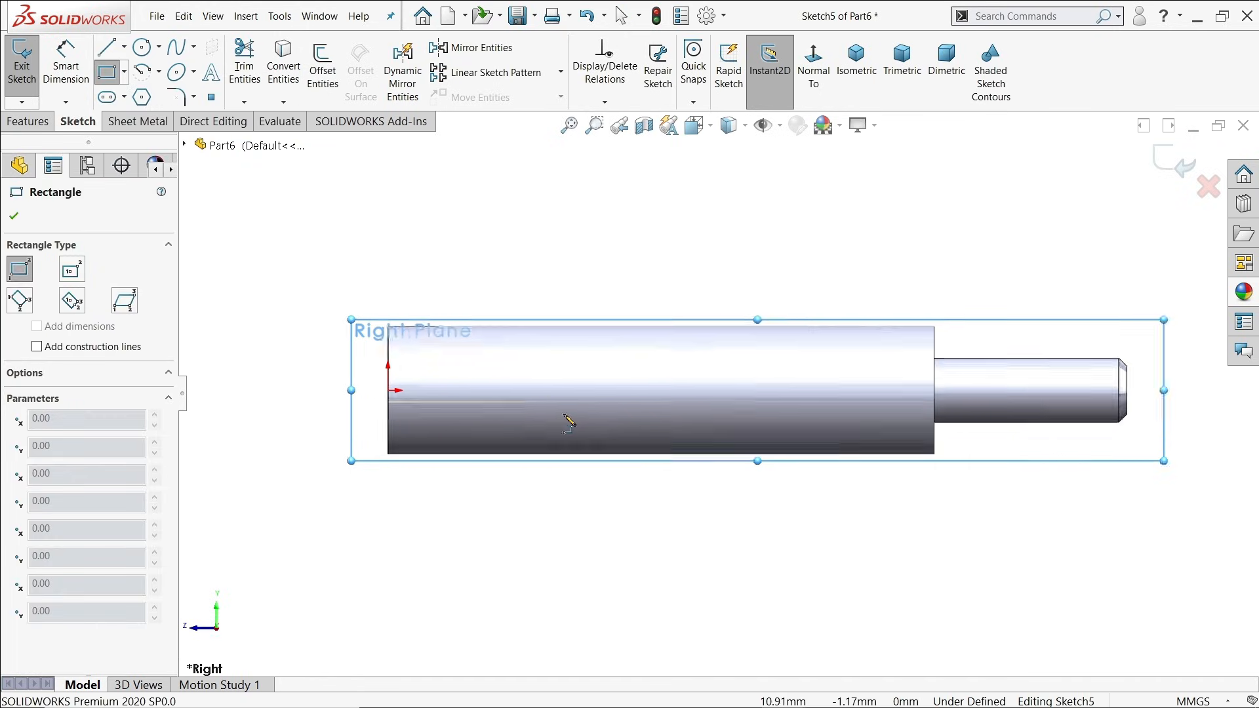
click(469, 470)
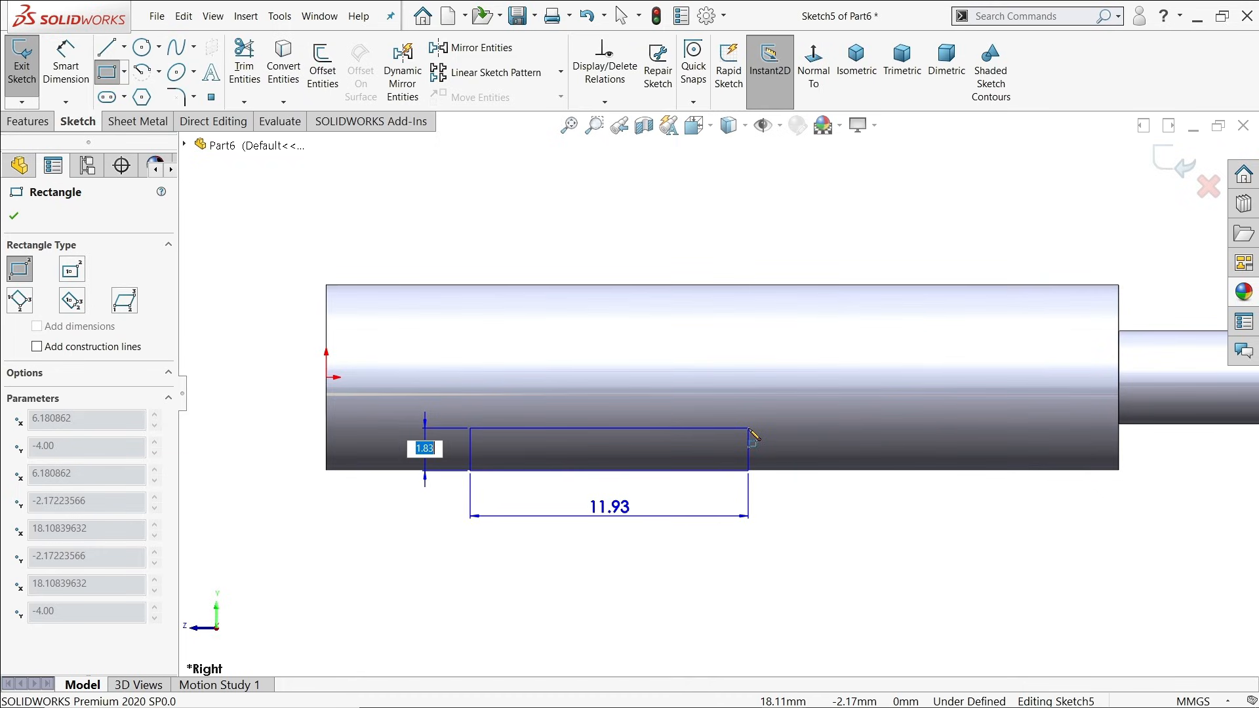
text(1.)
key(Return)
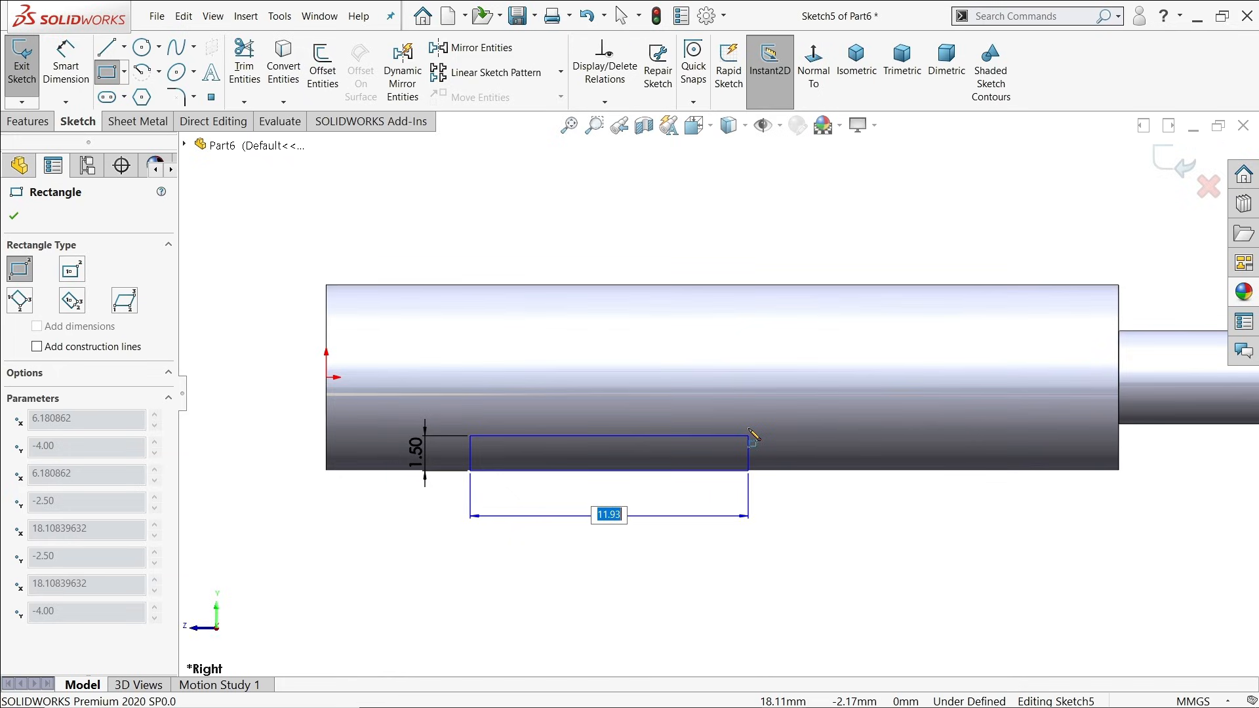
text(12)
key(Return)
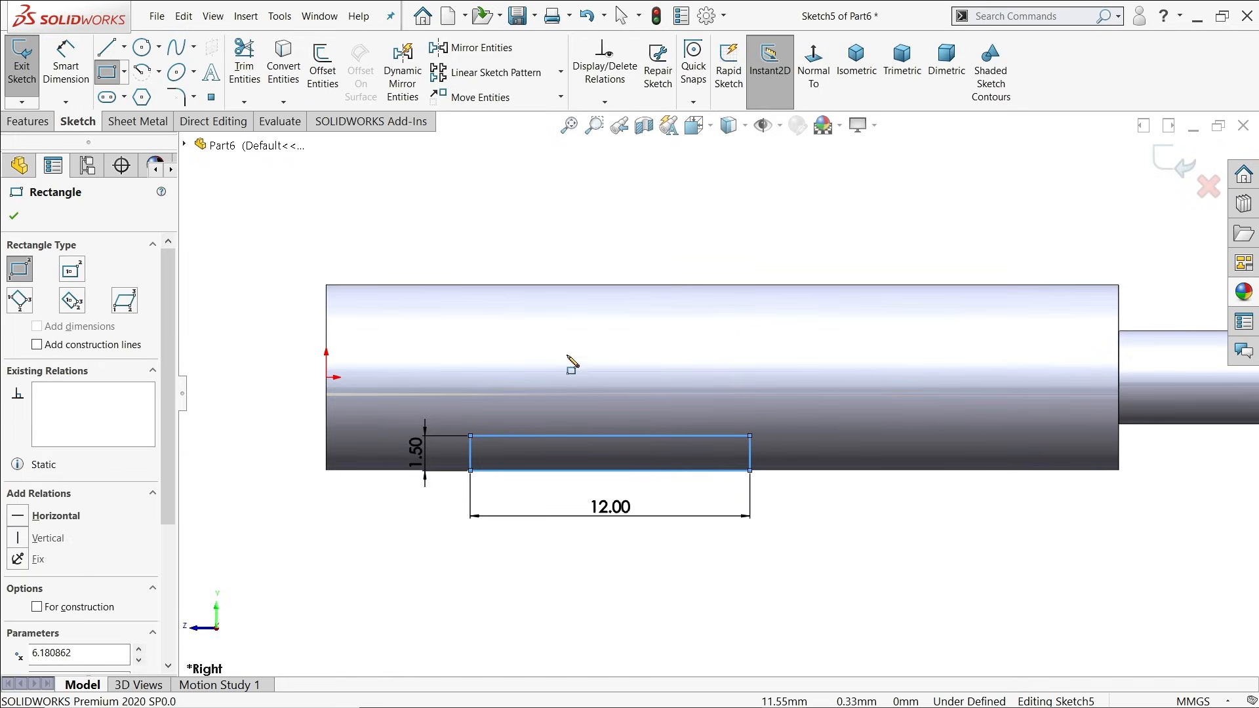
Step: Sketch a second rectangle 4 mm long and 1.5 mm deep, starting on the shaft section's upper edge
click(528, 286)
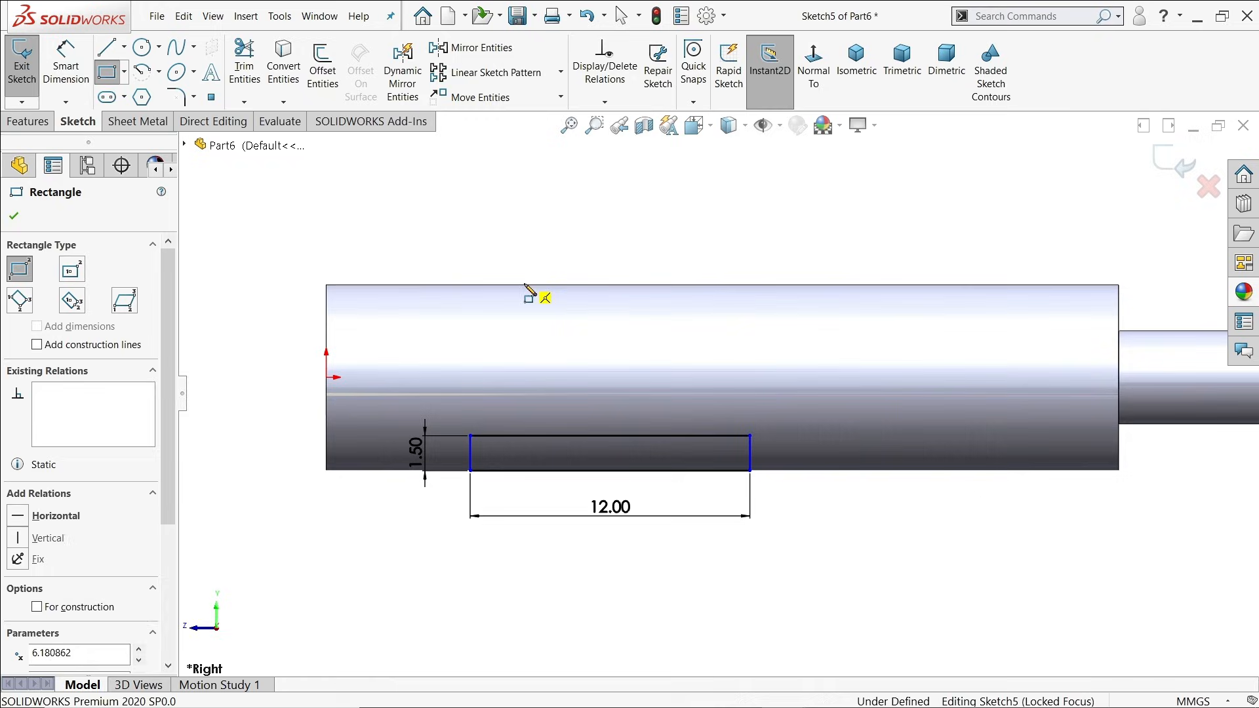
text(1.)
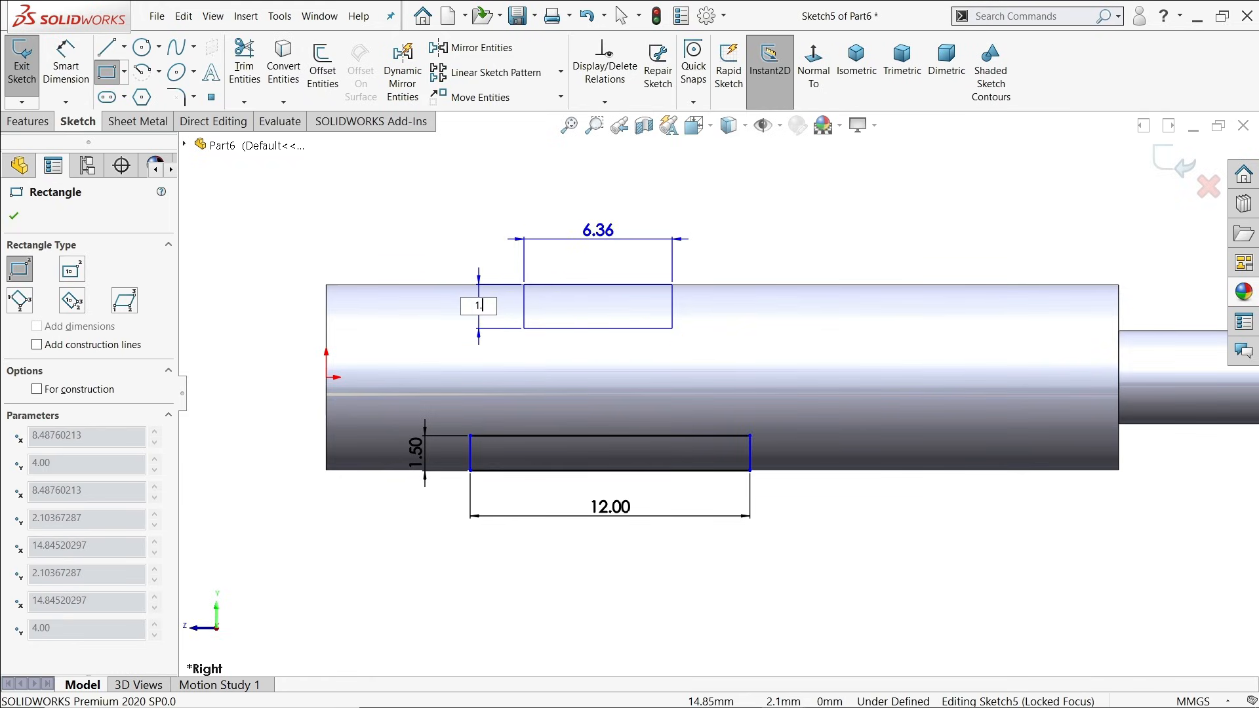
text(5)
key(Tab)
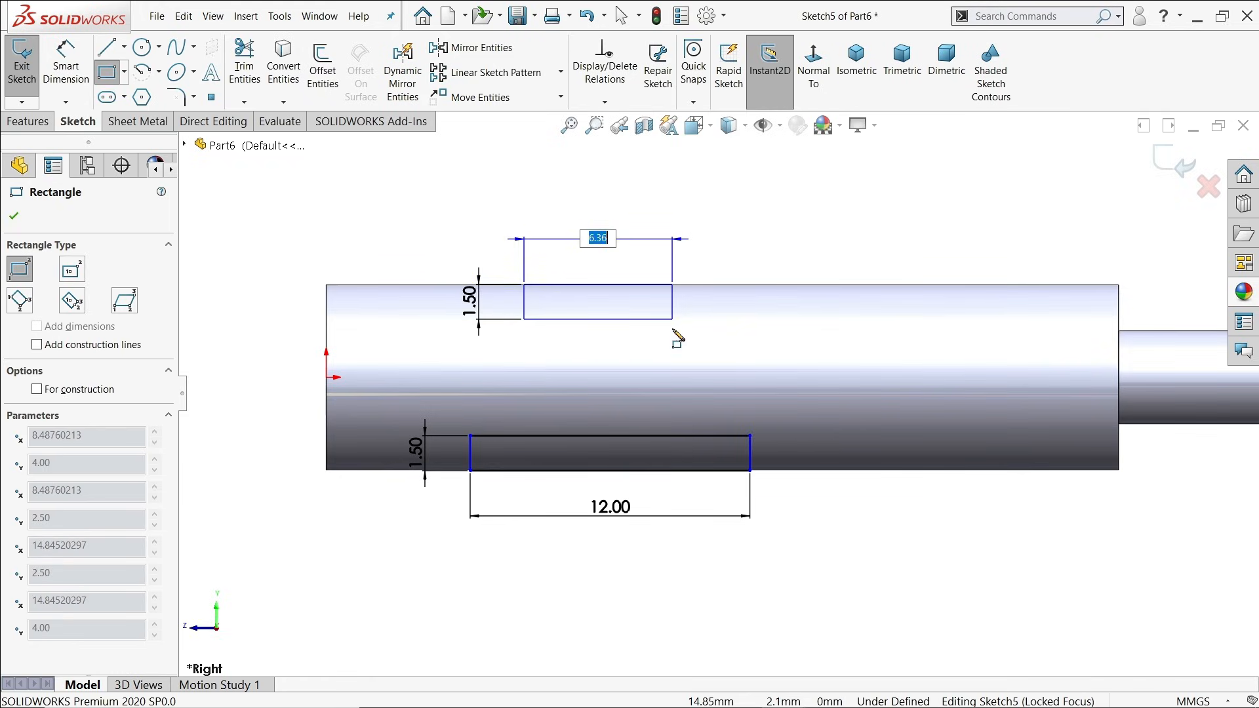
text(4)
key(Return)
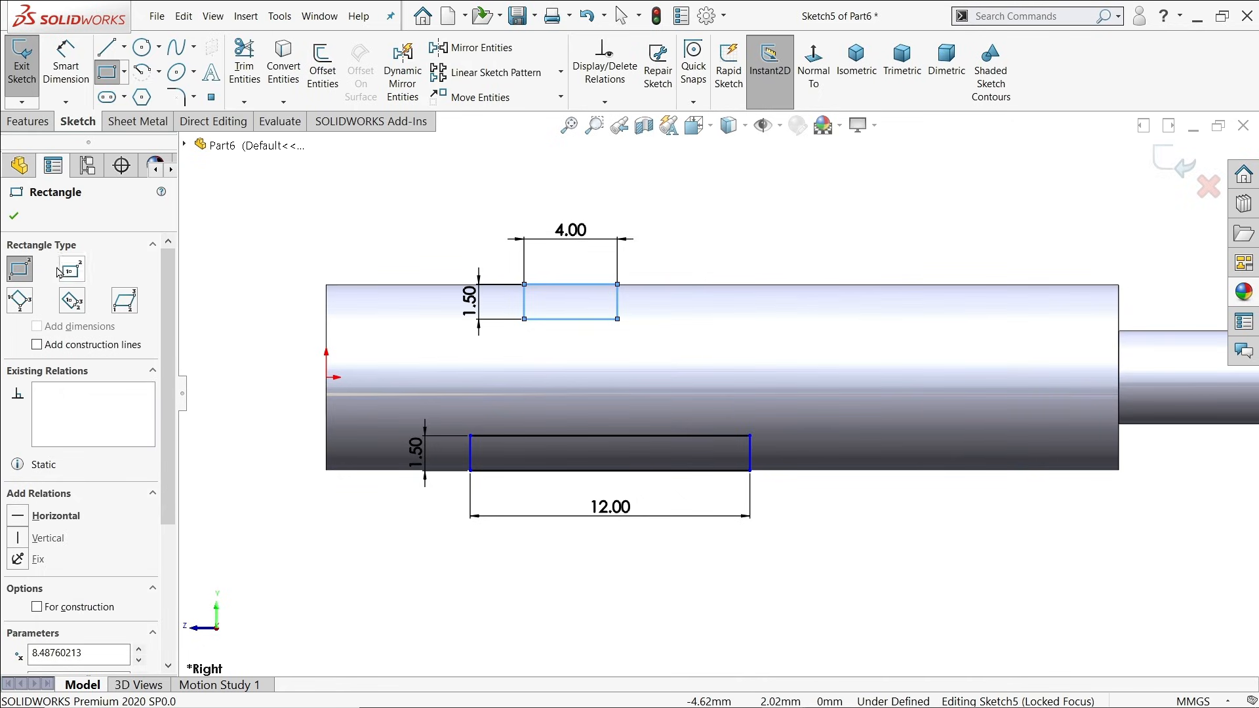
click(13, 217)
Step: Try to make the small rectangle's lines collinear with the long rectangle's edge nearest the origin, then undo the relation
scroll(393, 308, down, 1)
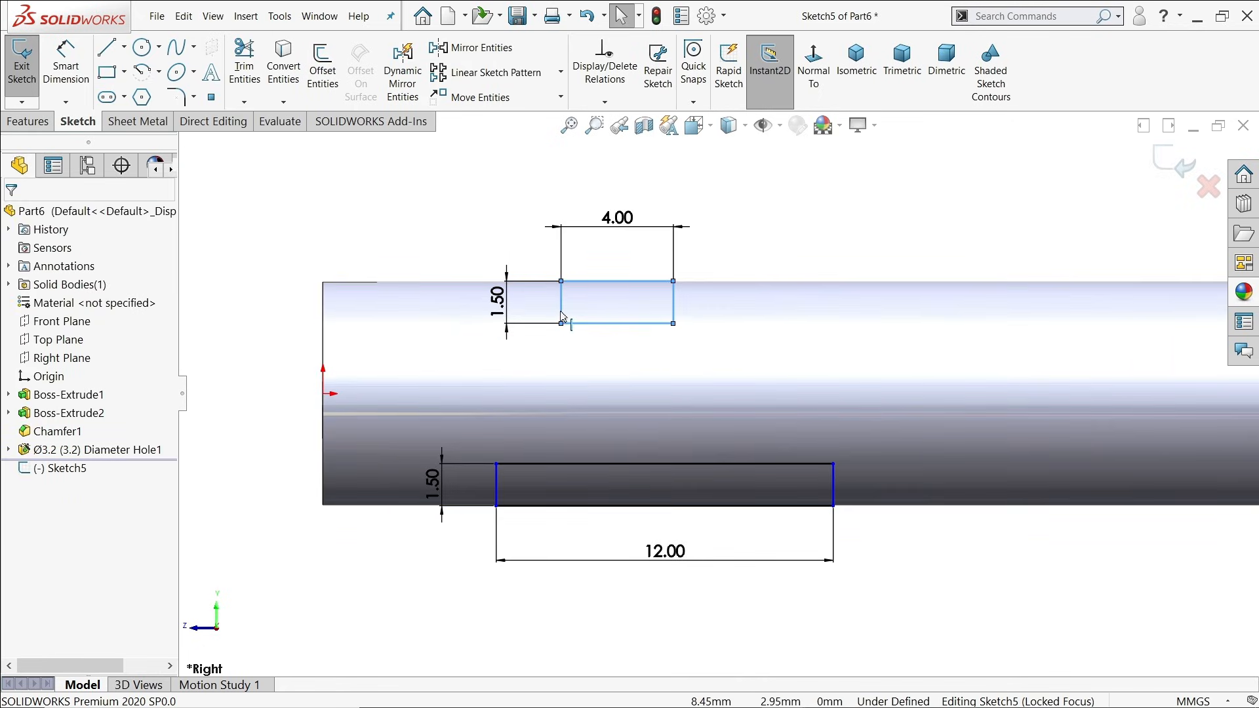
click(560, 323)
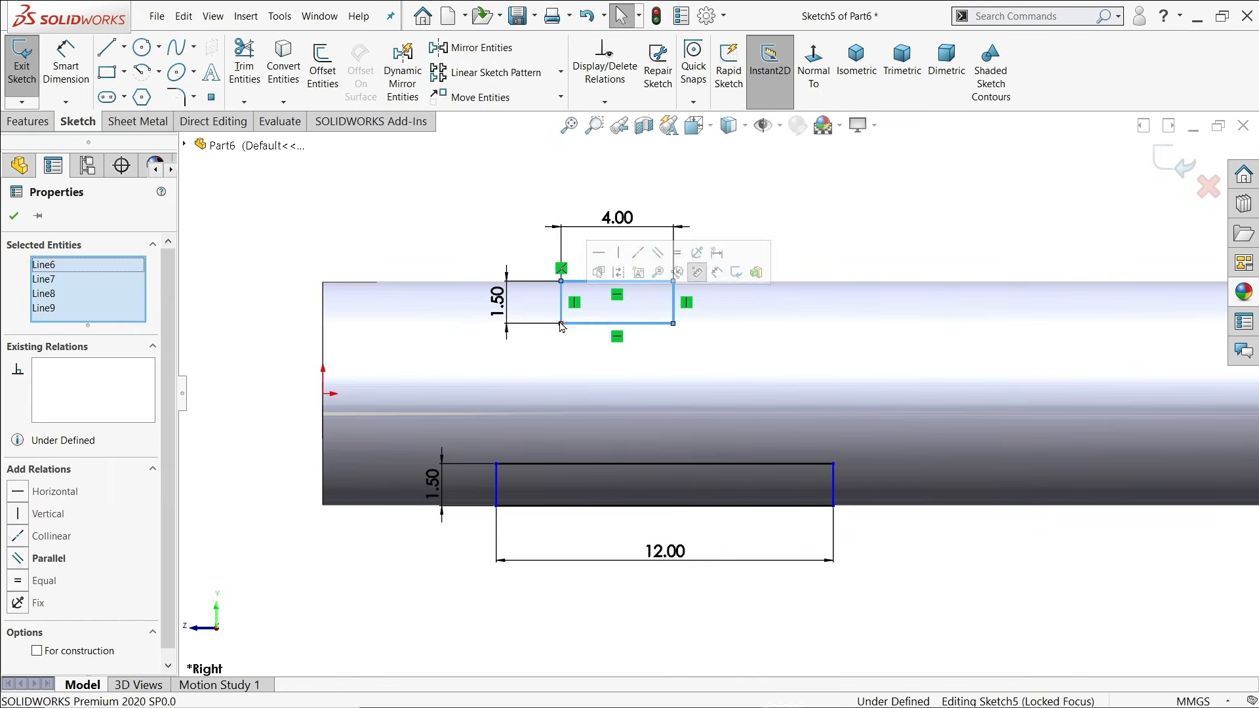
click(496, 489)
click(558, 434)
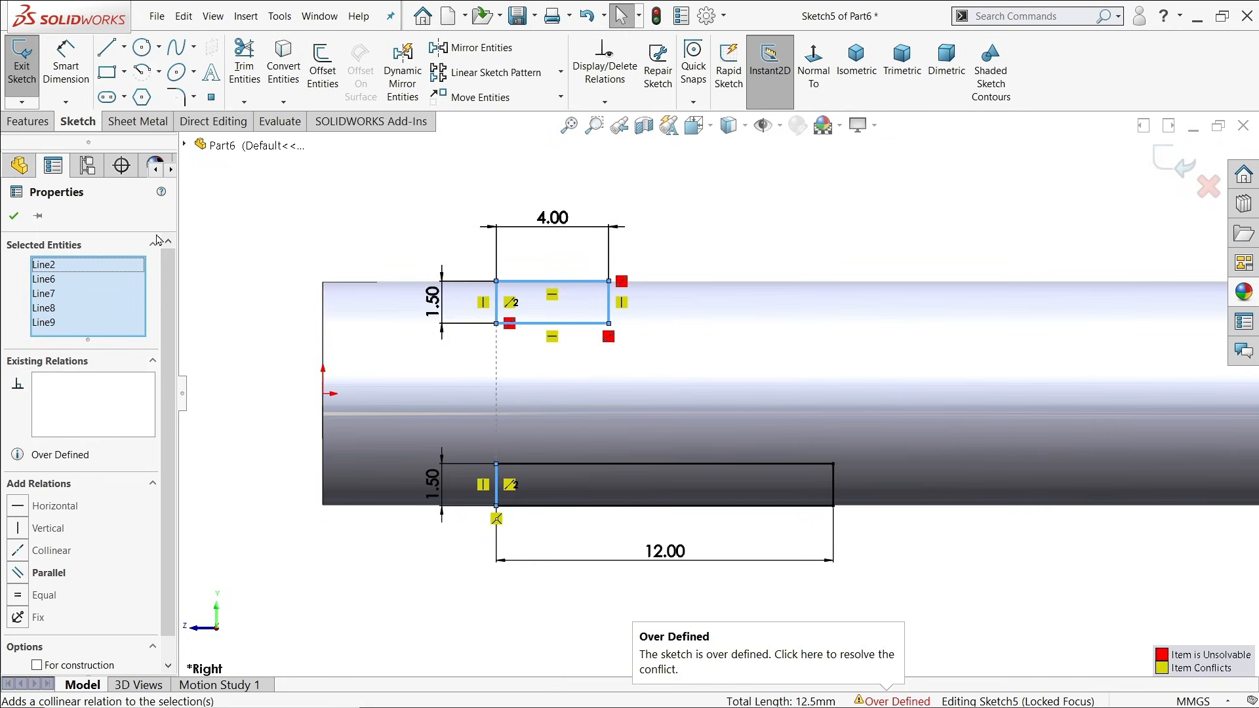
click(294, 215)
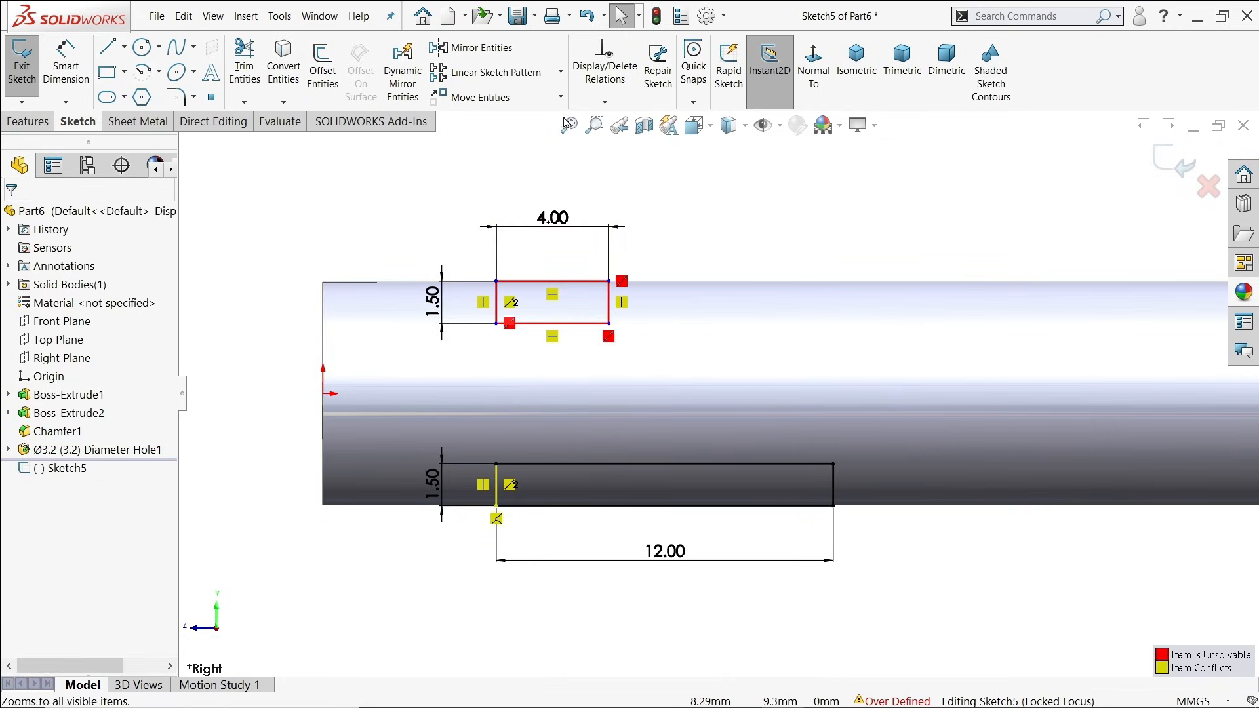
click(586, 16)
click(752, 268)
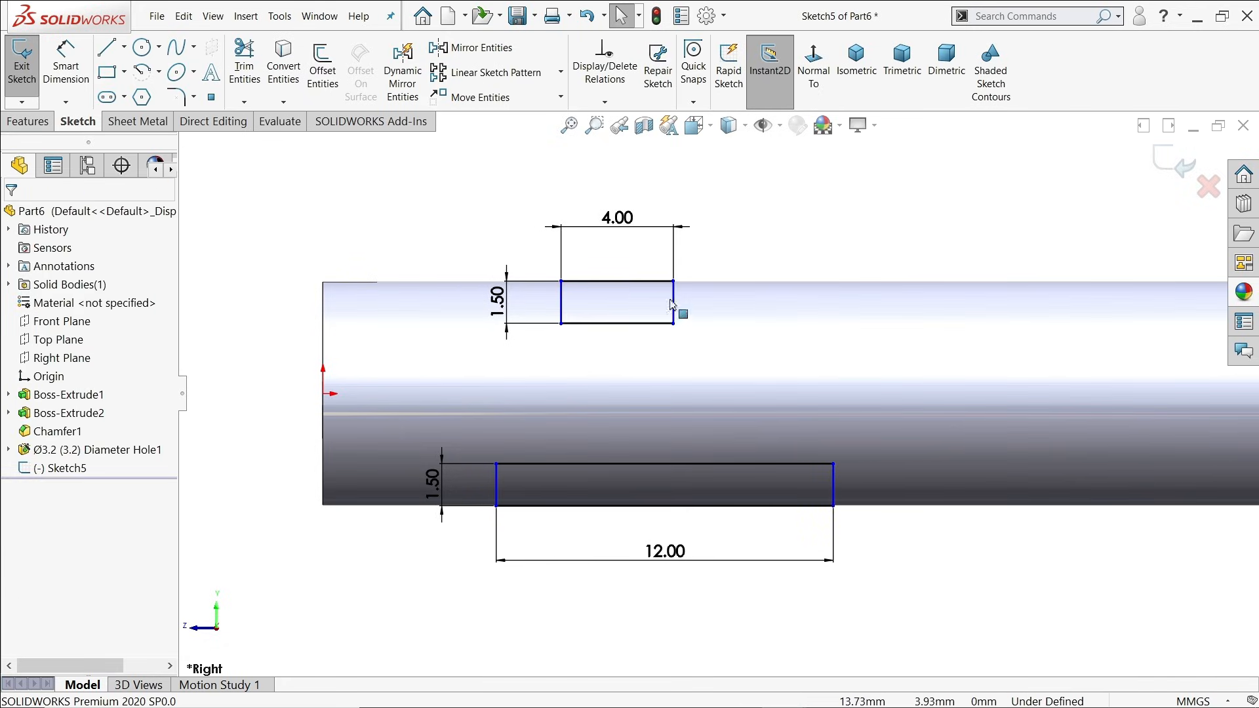
Step: Make the two rectangles' vertical edges nearest the origin collinear
click(561, 298)
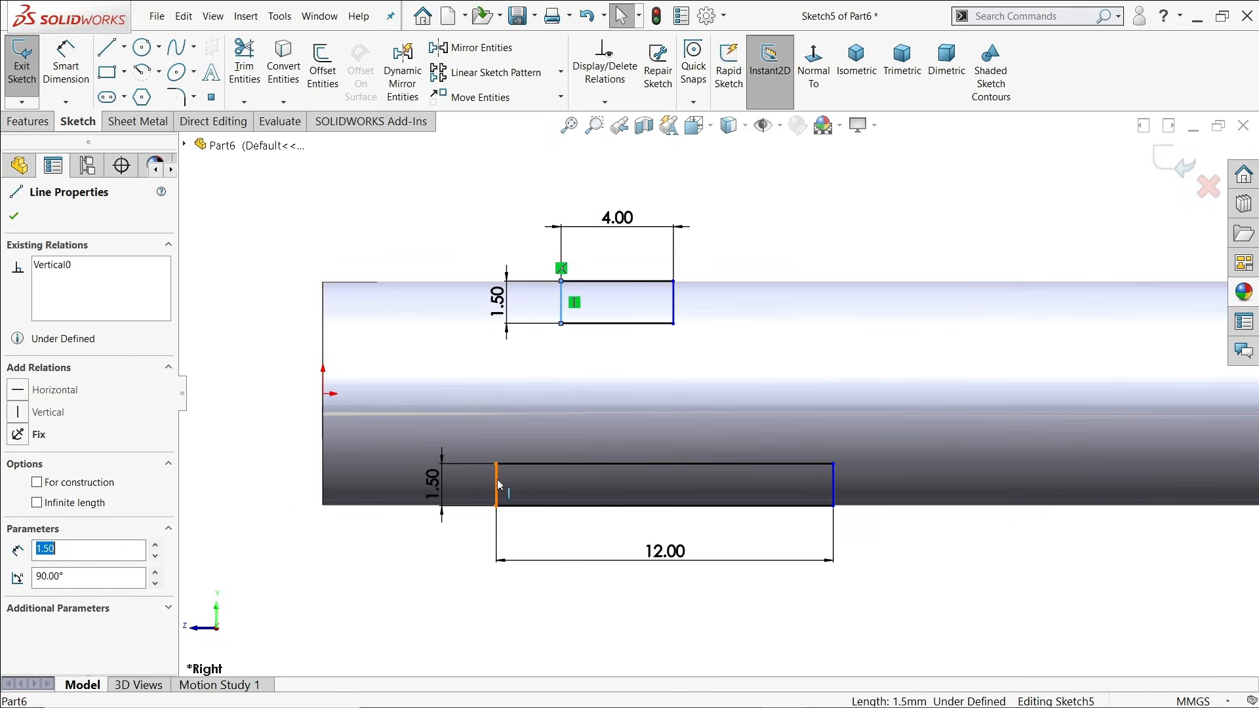
ctrl+click(497, 477)
click(574, 428)
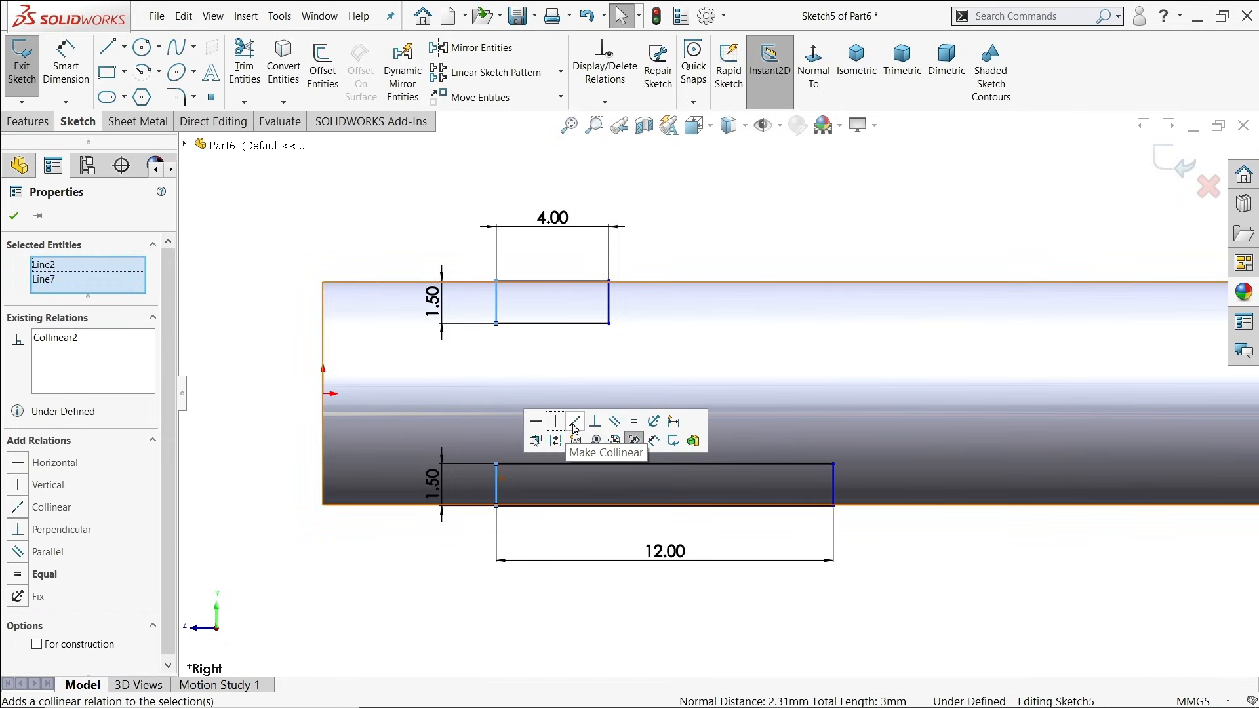
click(728, 203)
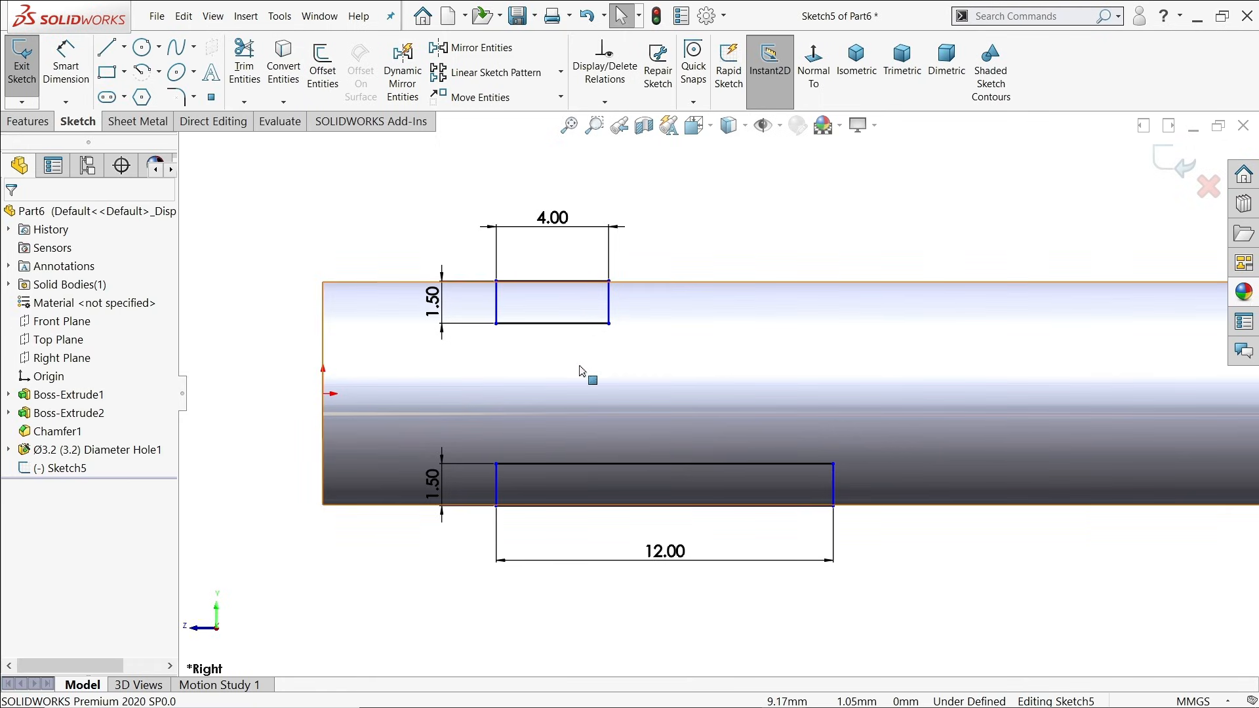
Step: Dimension the long rectangle's near edge 9.5 mm from the shaft's holed end face
click(66, 62)
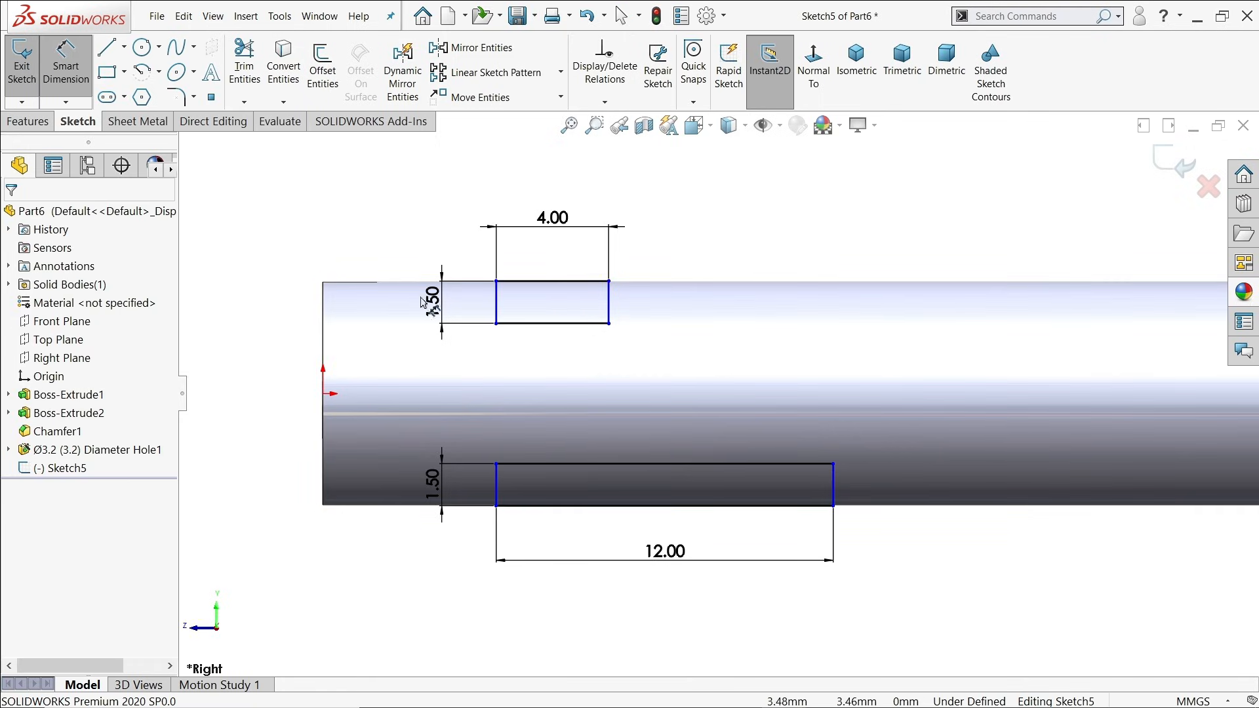
click(496, 311)
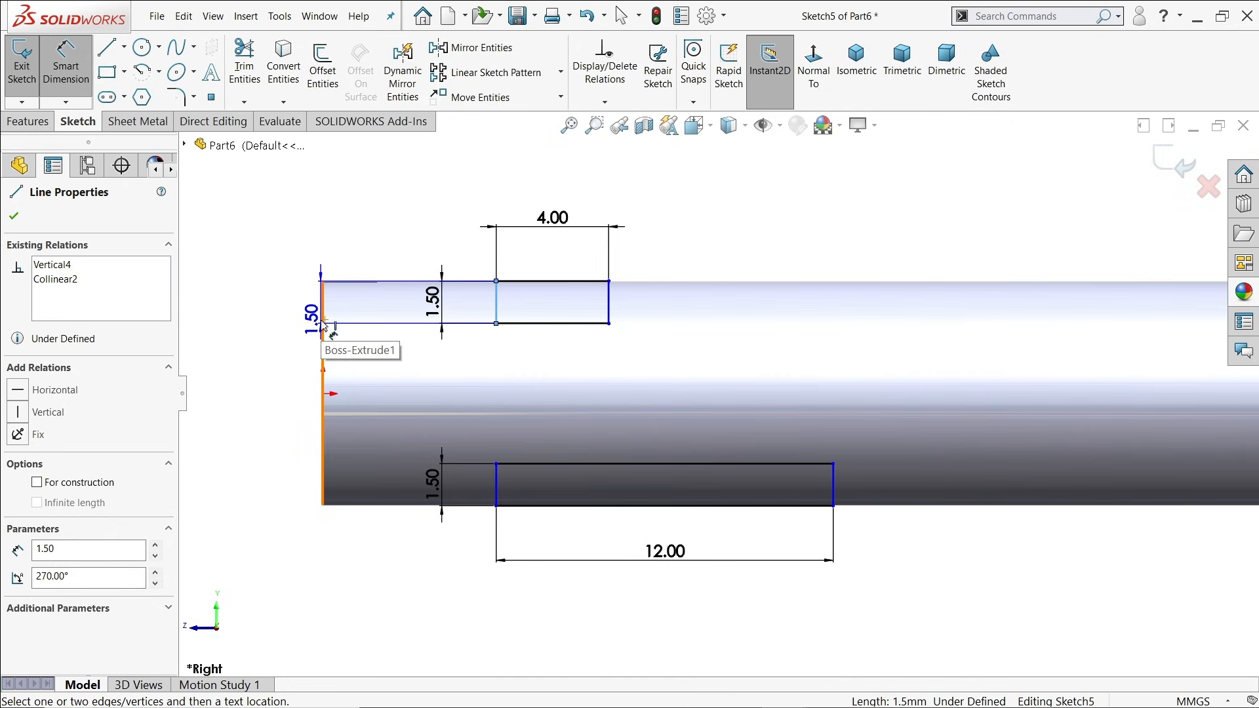
key(Escape)
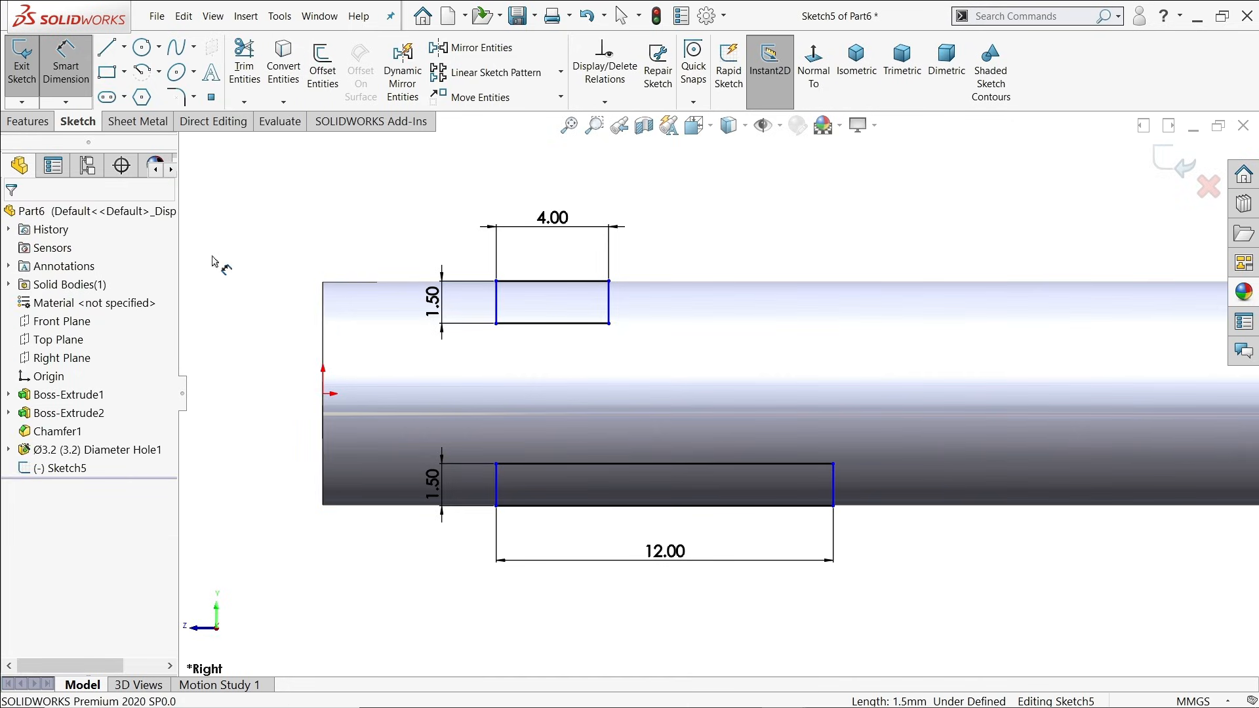
click(496, 485)
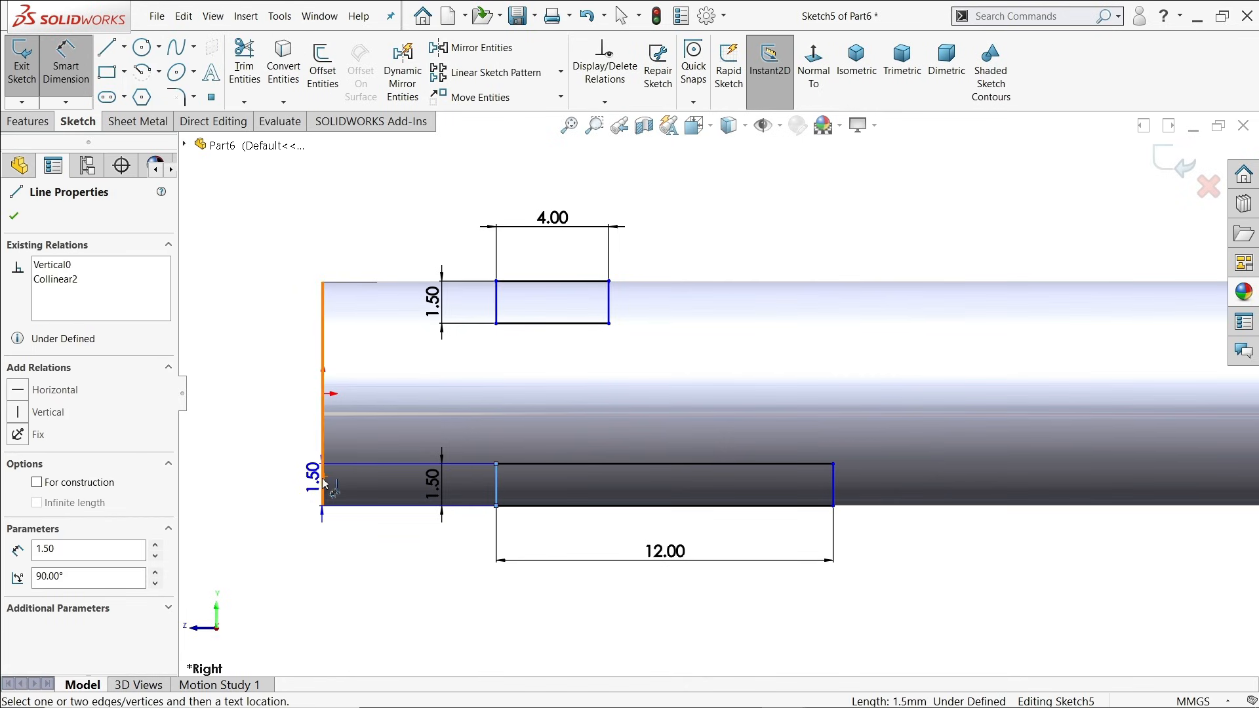
click(323, 484)
click(437, 563)
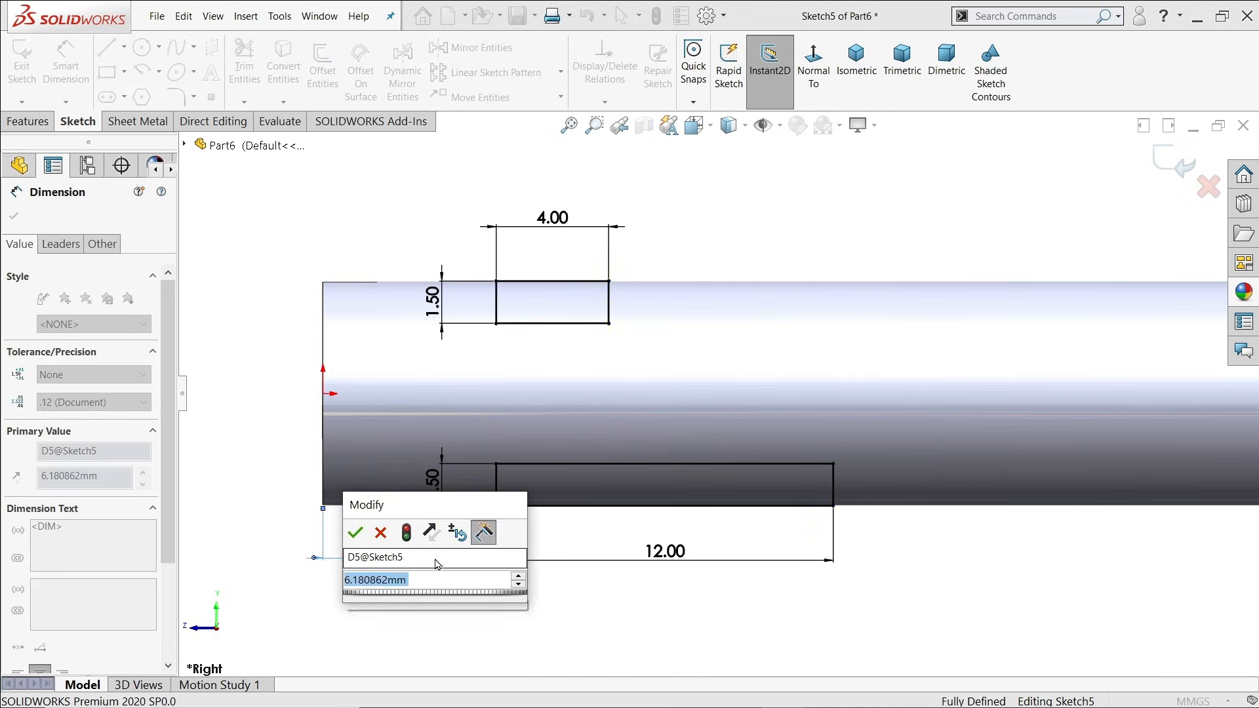
text(9.5)
key(Return)
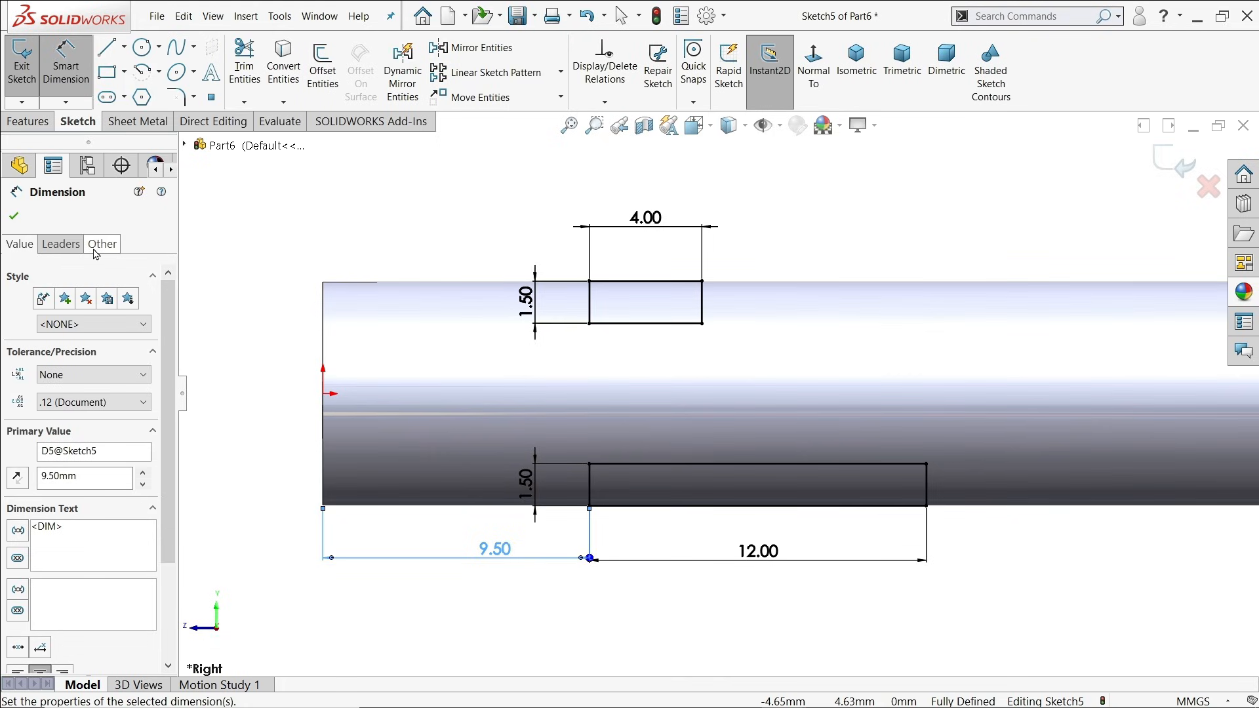
Step: Cut both rectangles out of the shaft with an Extruded Cut set to Through All - Both
click(28, 121)
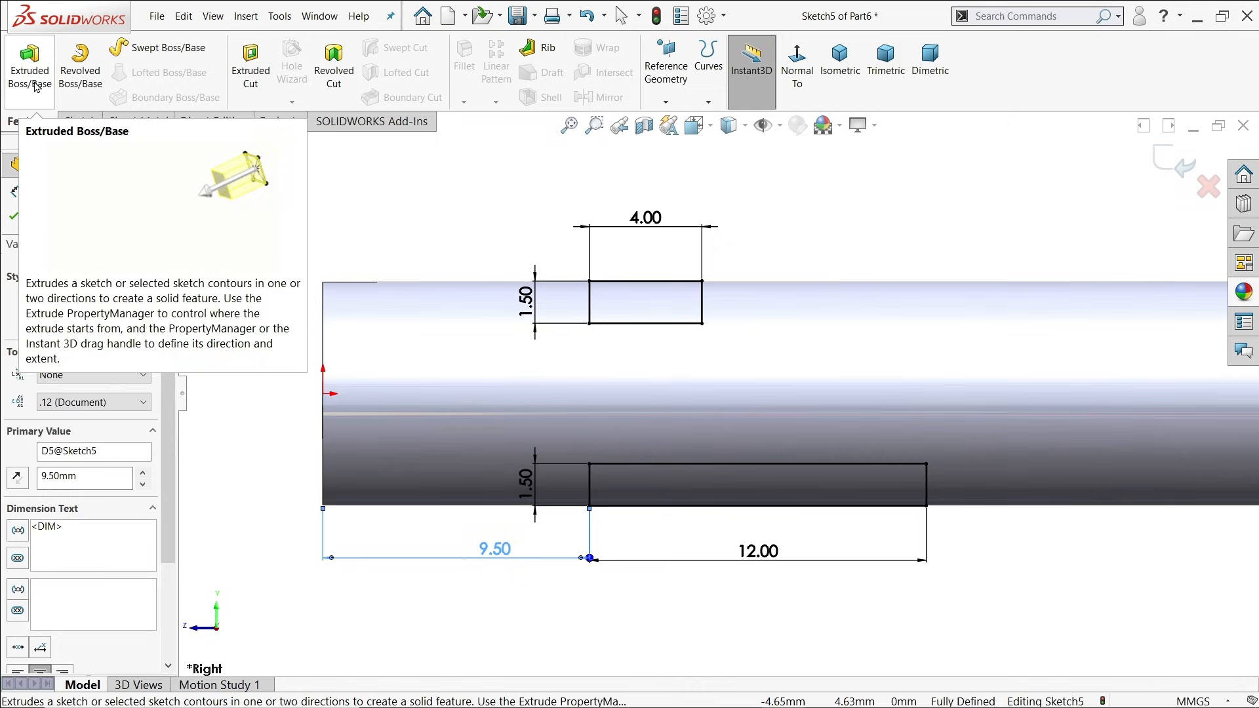
click(251, 66)
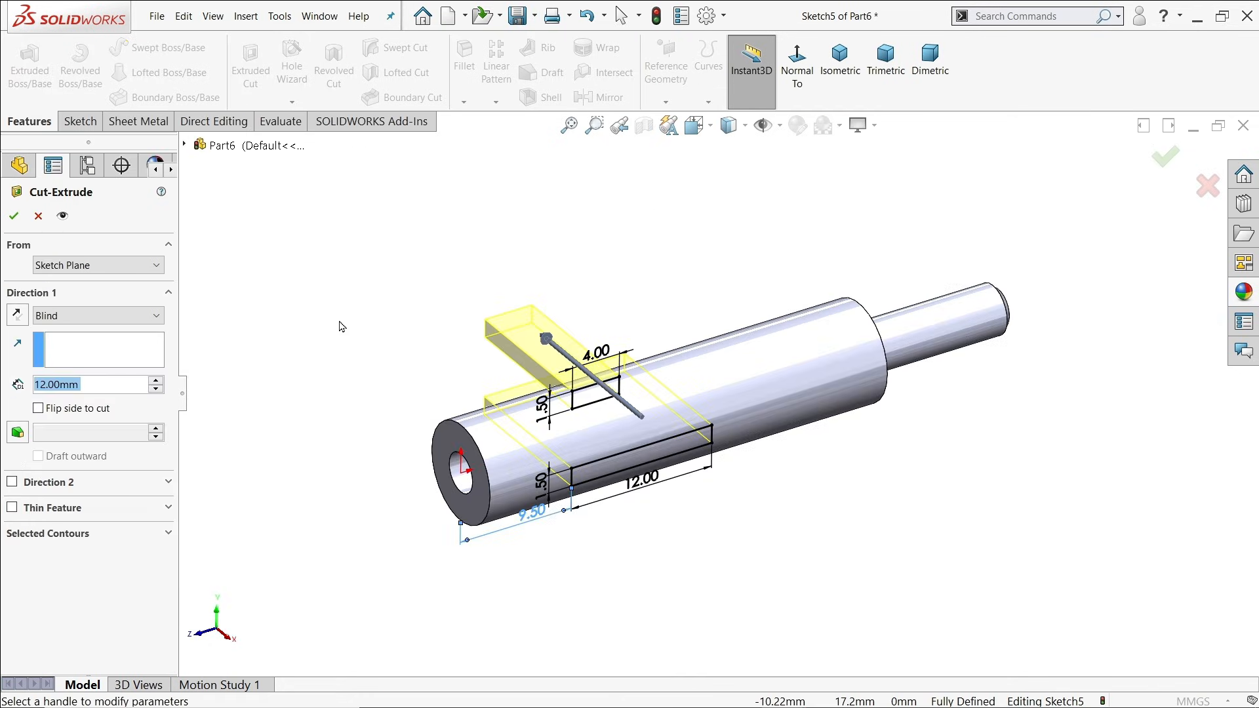
click(61, 321)
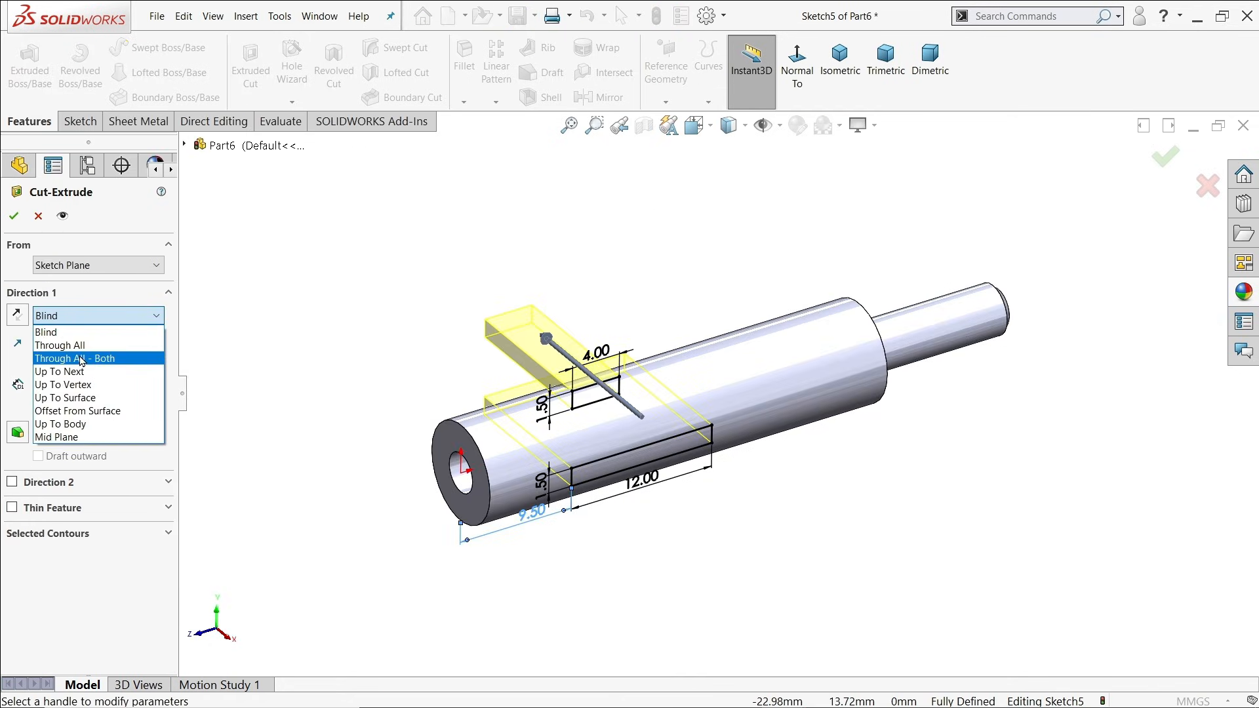
click(66, 360)
click(14, 216)
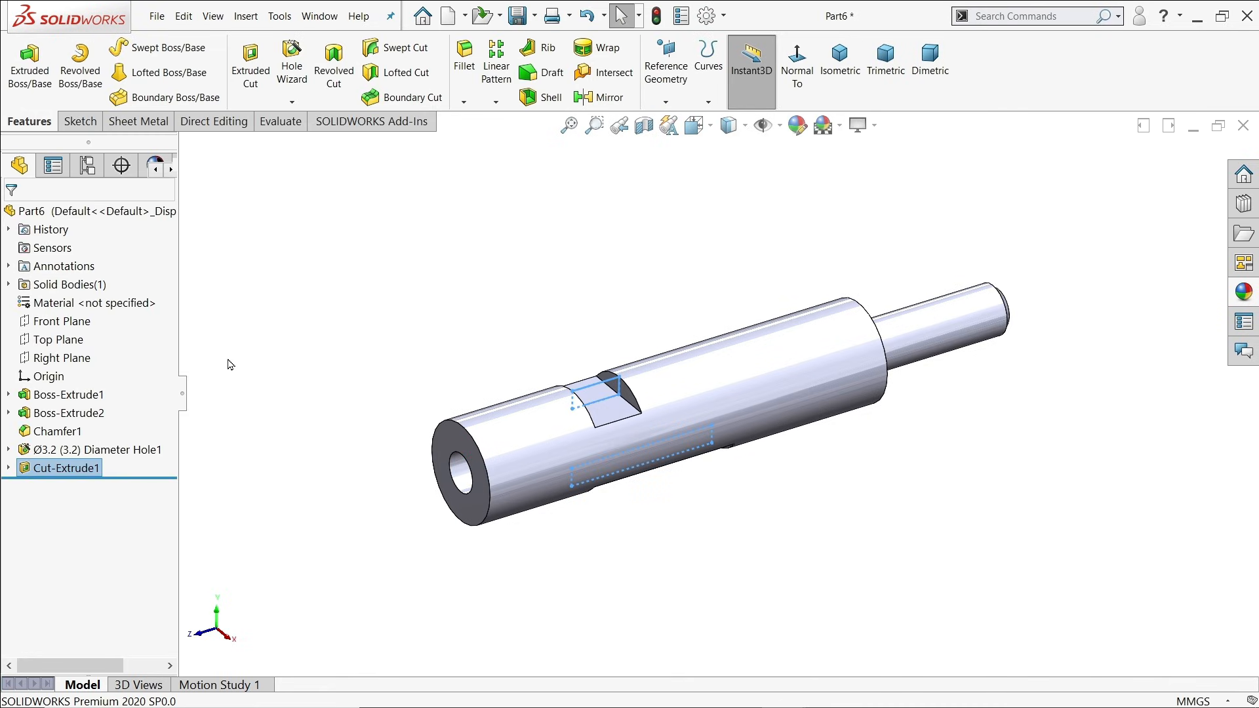
scroll(616, 473, down, 2)
click(679, 519)
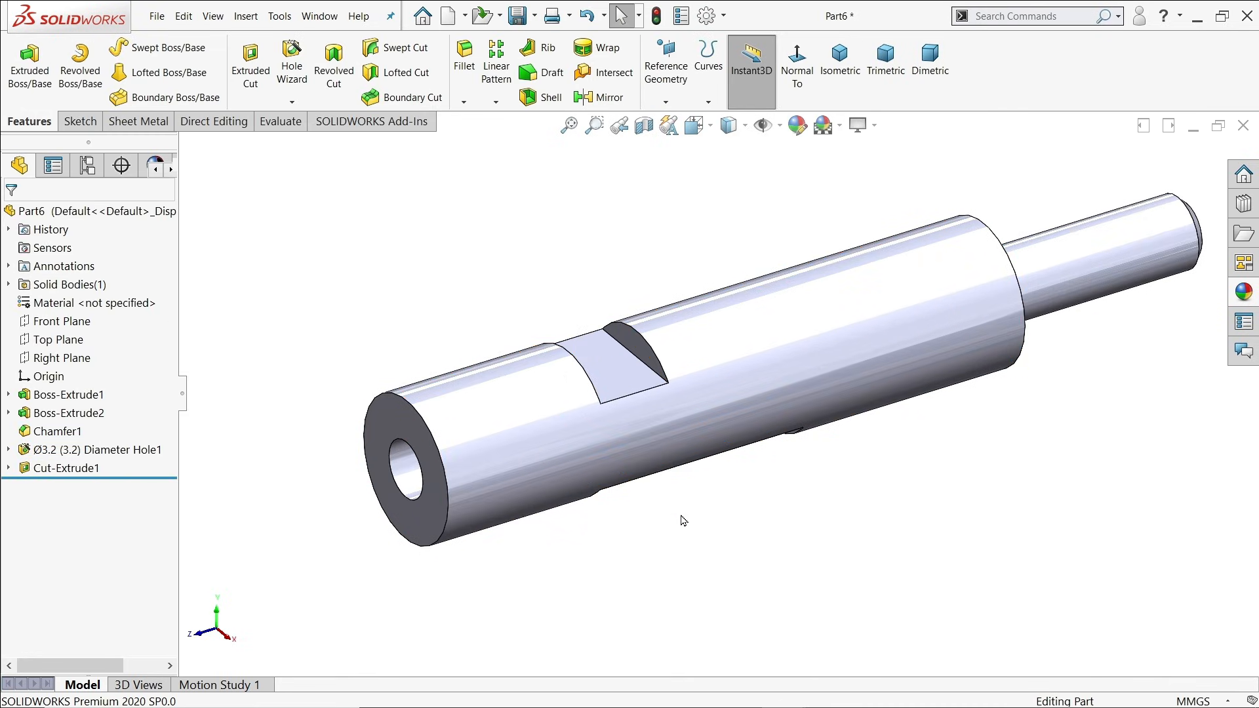
Step: Start a Hole Wizard hole on the 4 mm cut-out's flat face with size Ø3.0 and end condition Up To Next
click(631, 377)
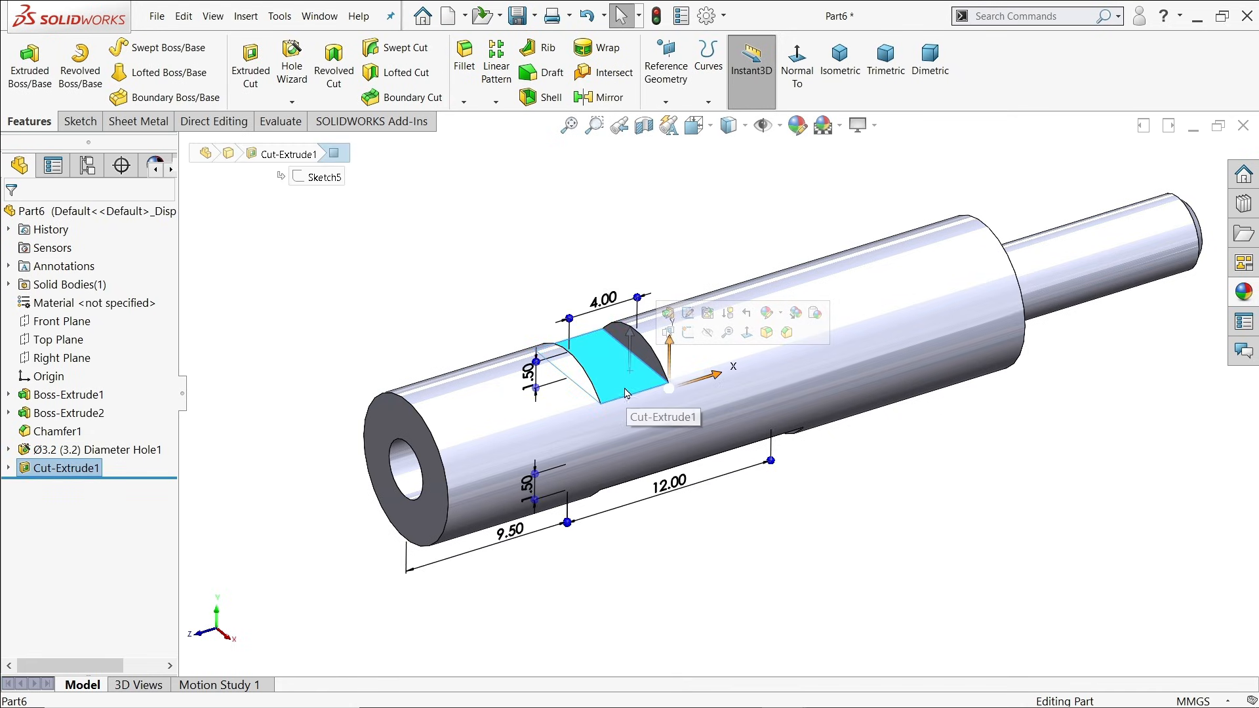
click(290, 82)
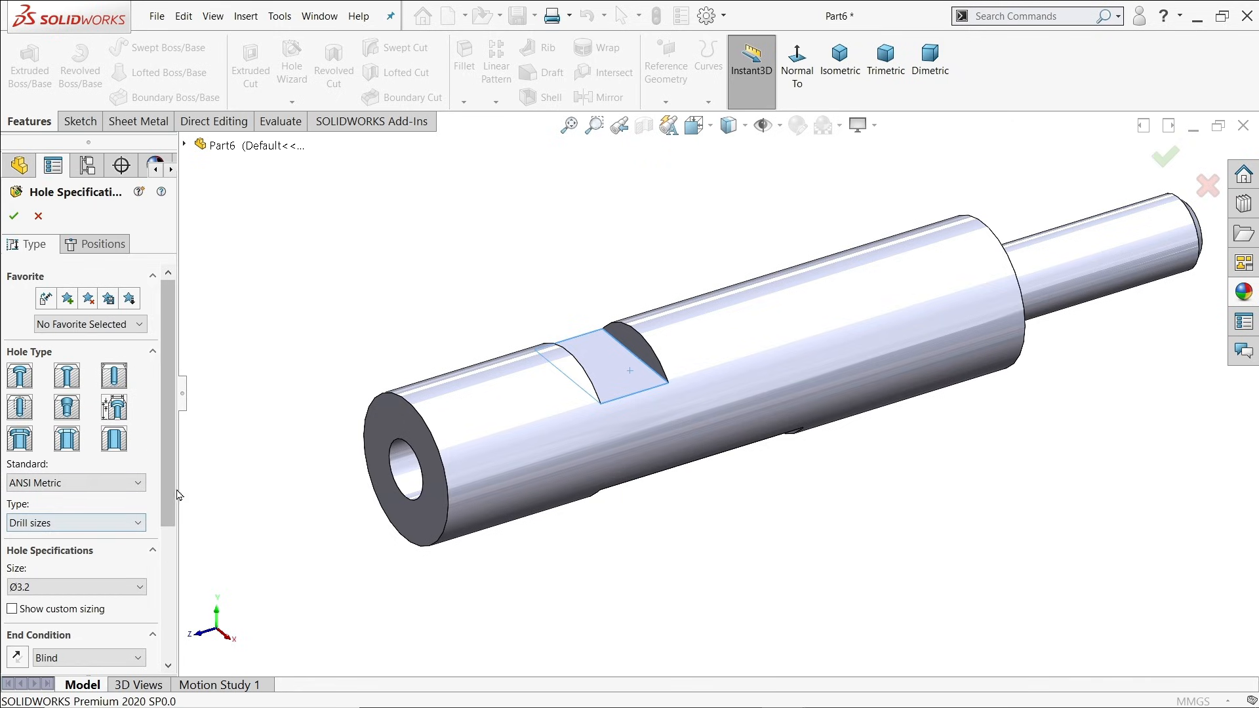
scroll(66, 521, down, 1)
click(72, 519)
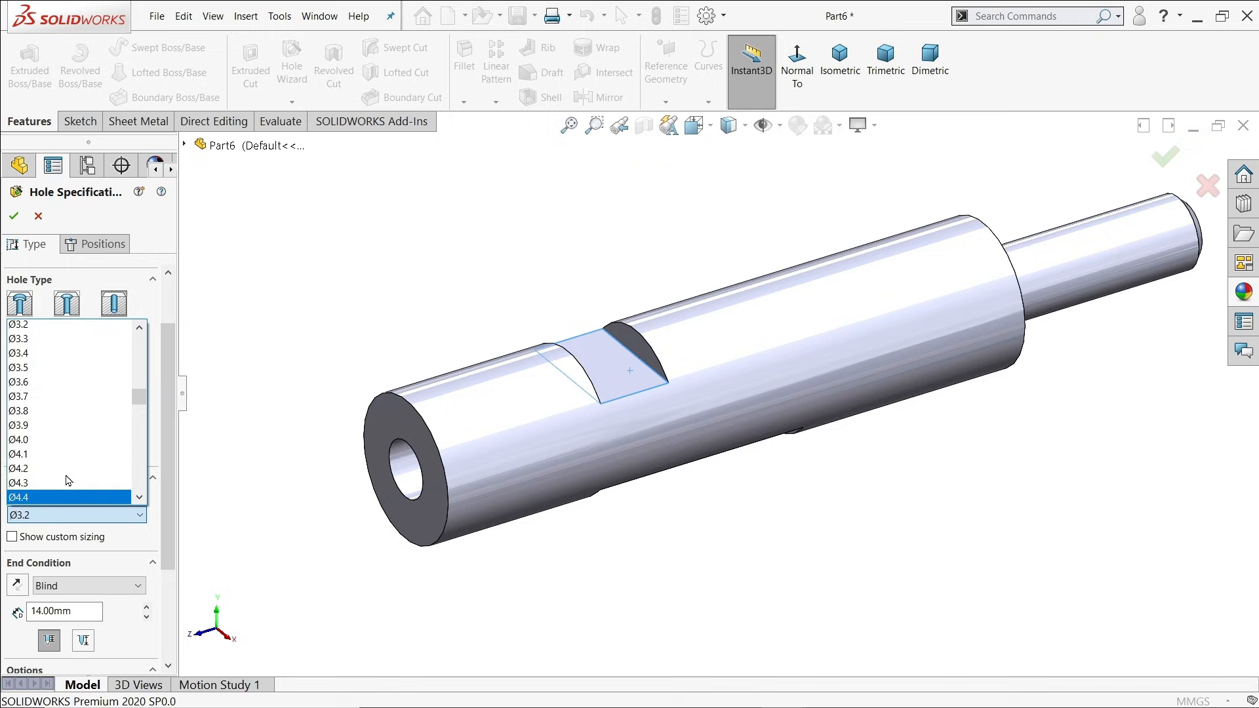
scroll(36, 354, up, 2)
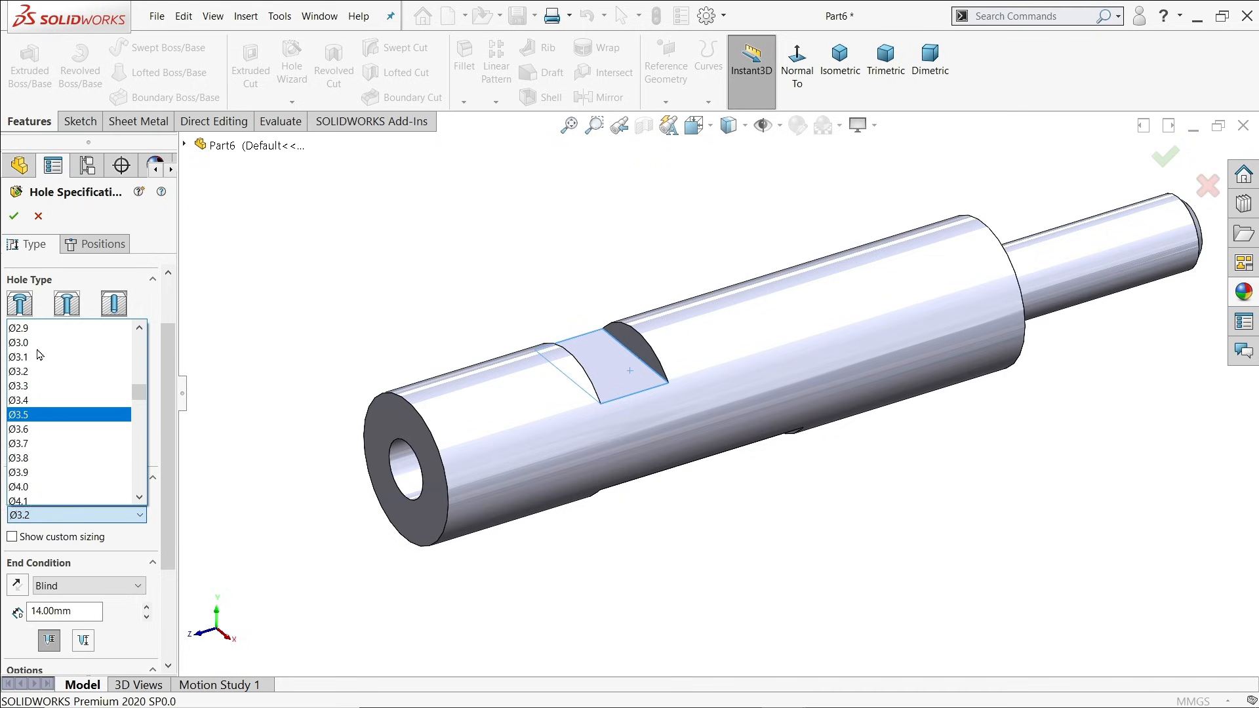
click(29, 372)
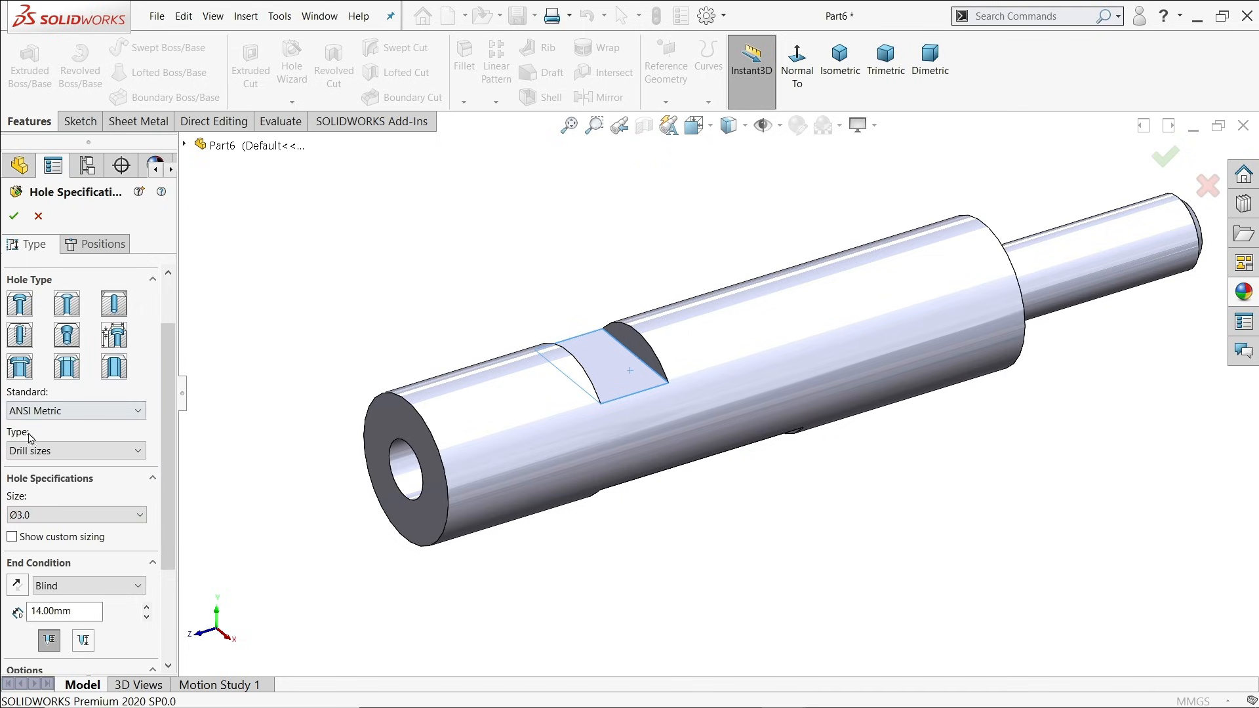
click(47, 585)
click(65, 628)
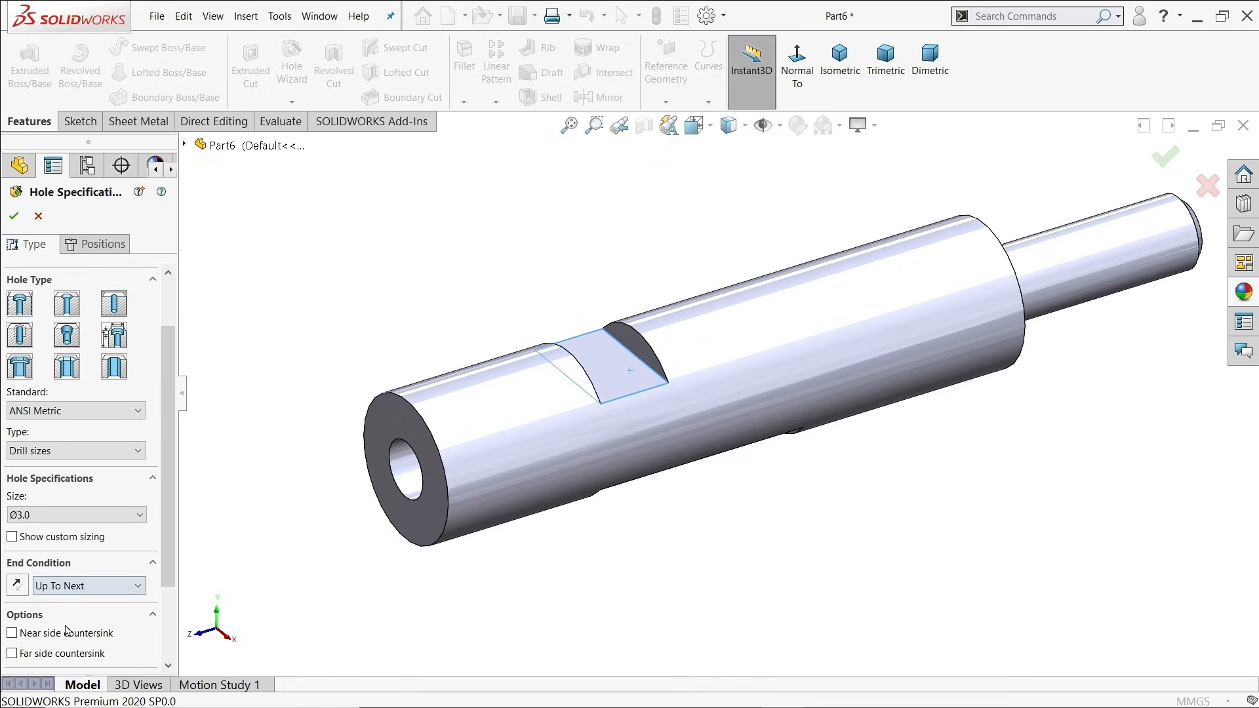
Step: Draw a diagonal construction line between opposite corners of the cut-out's flat face in the hole position sketch
click(98, 243)
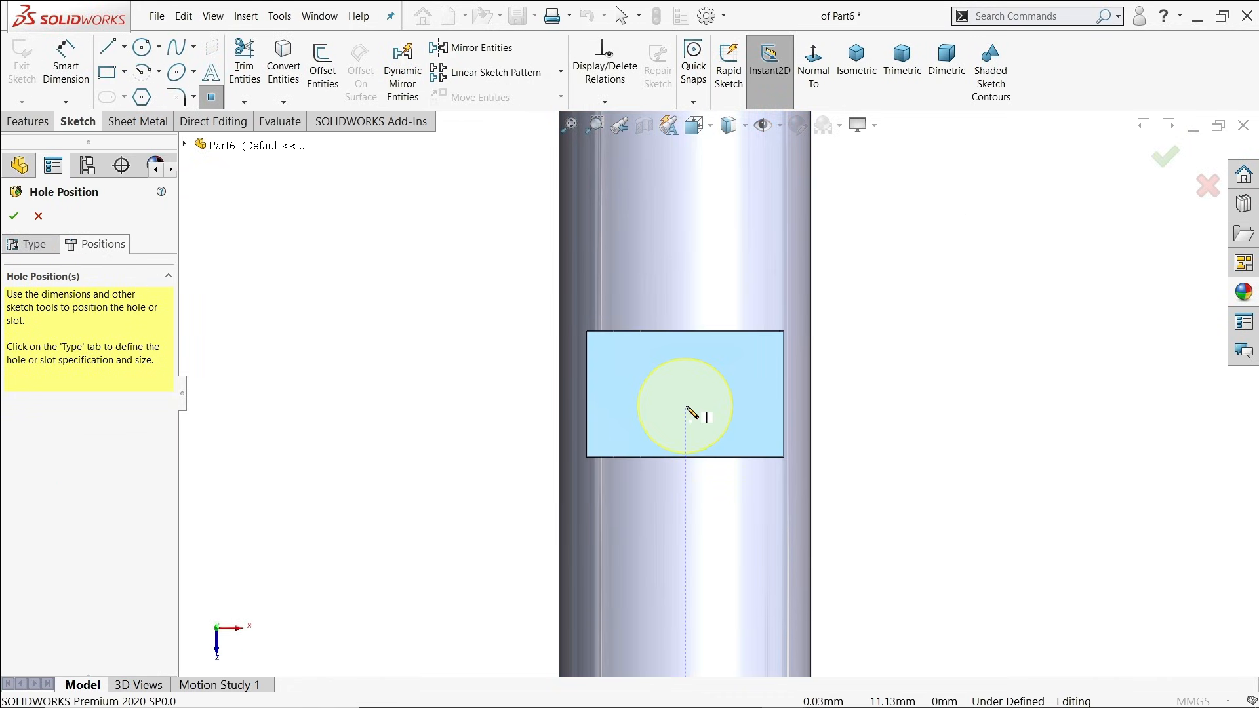
click(124, 47)
click(131, 89)
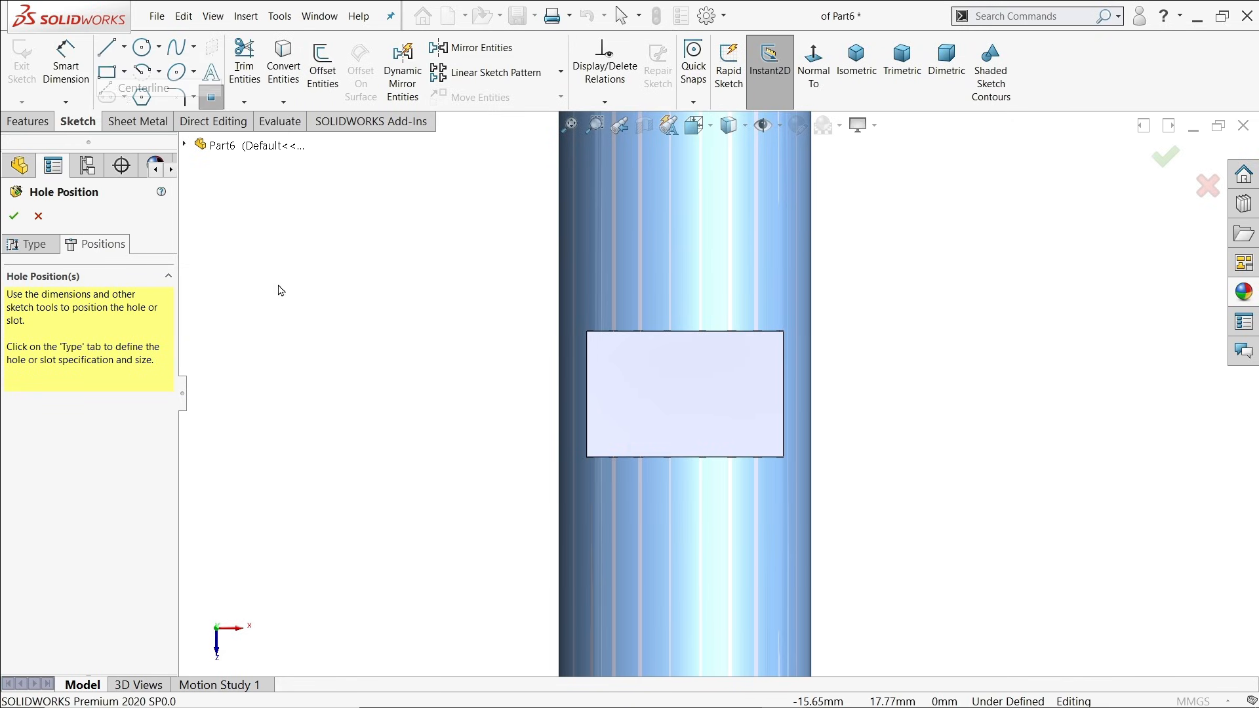
click(586, 456)
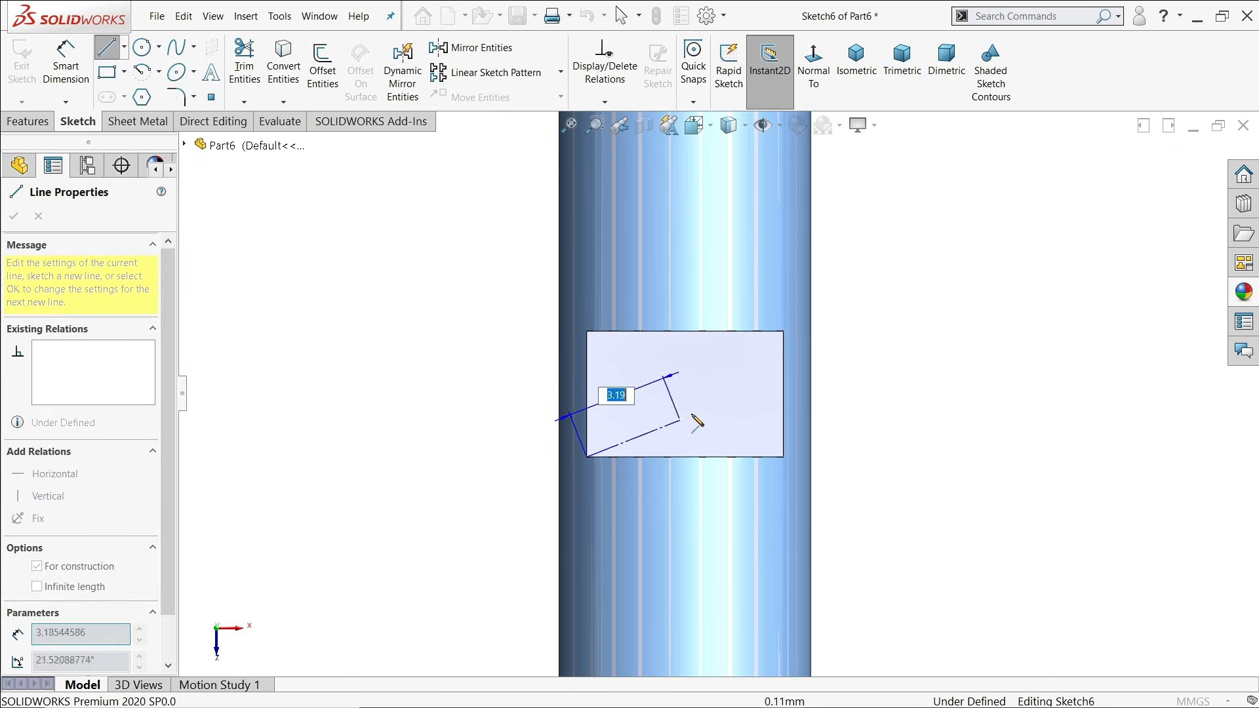
click(783, 331)
right_click(844, 317)
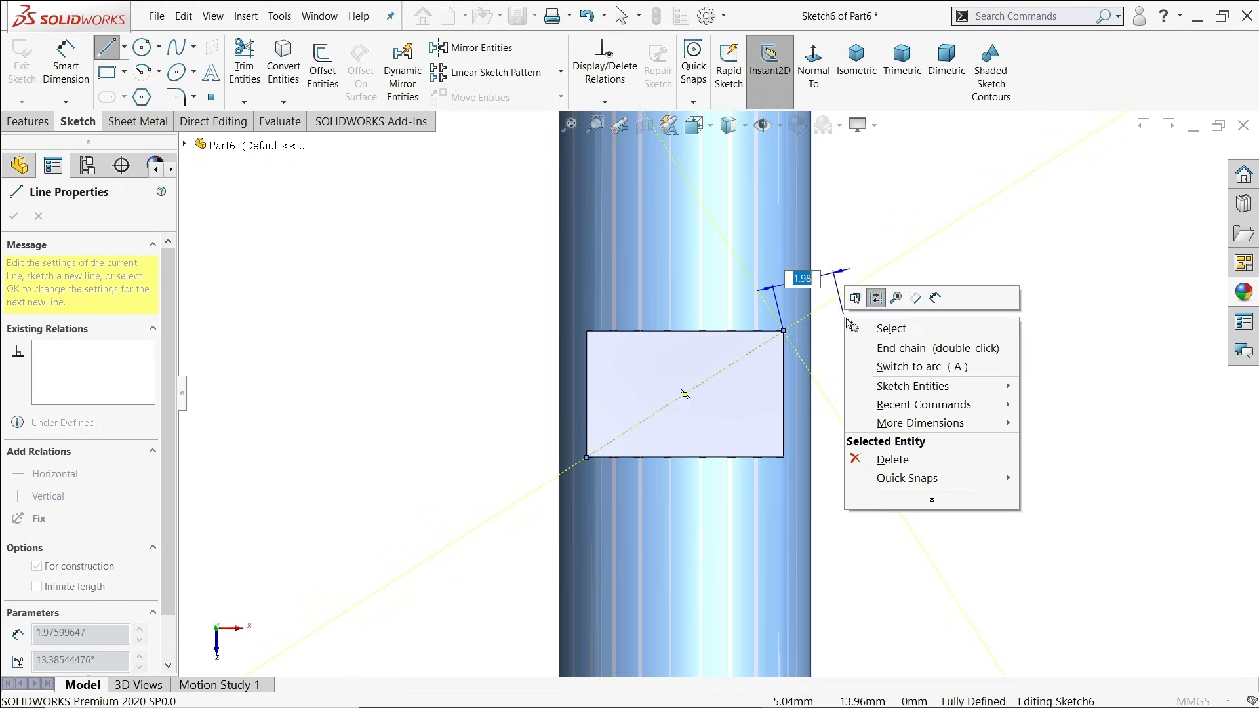
click(865, 330)
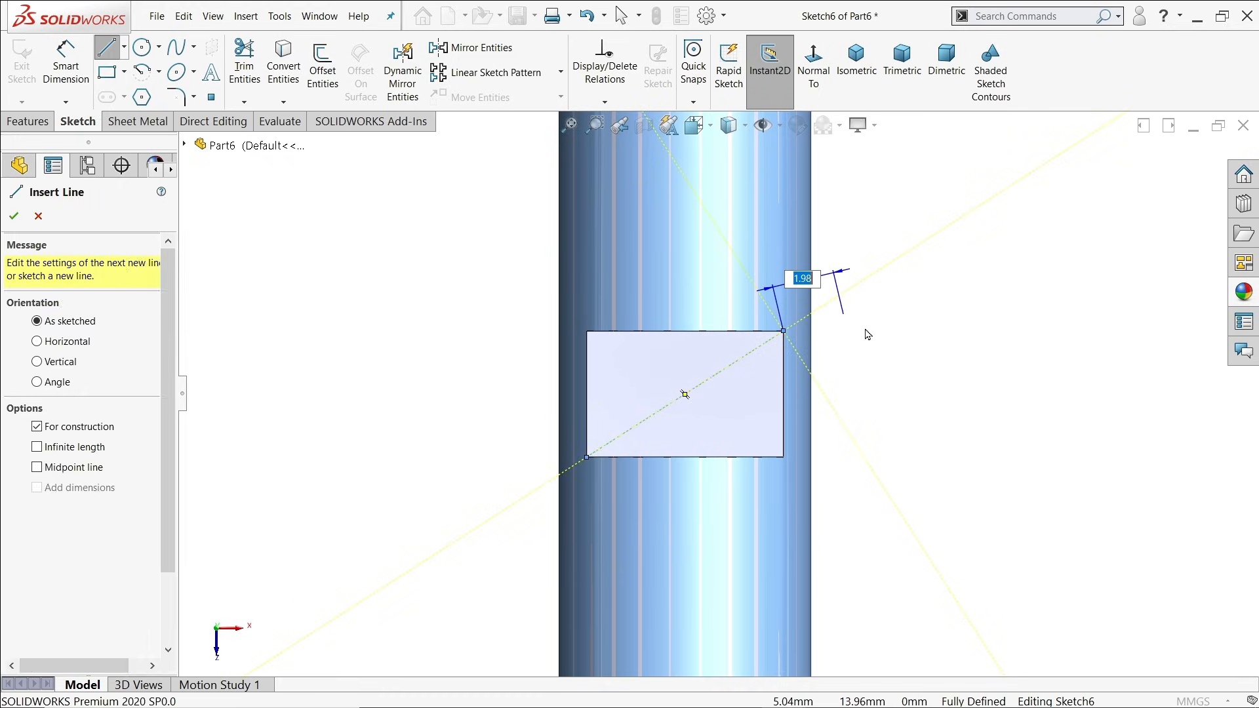
Step: Place the Ø3.0 hole at the diagonal's midpoint and finish the hole
click(211, 98)
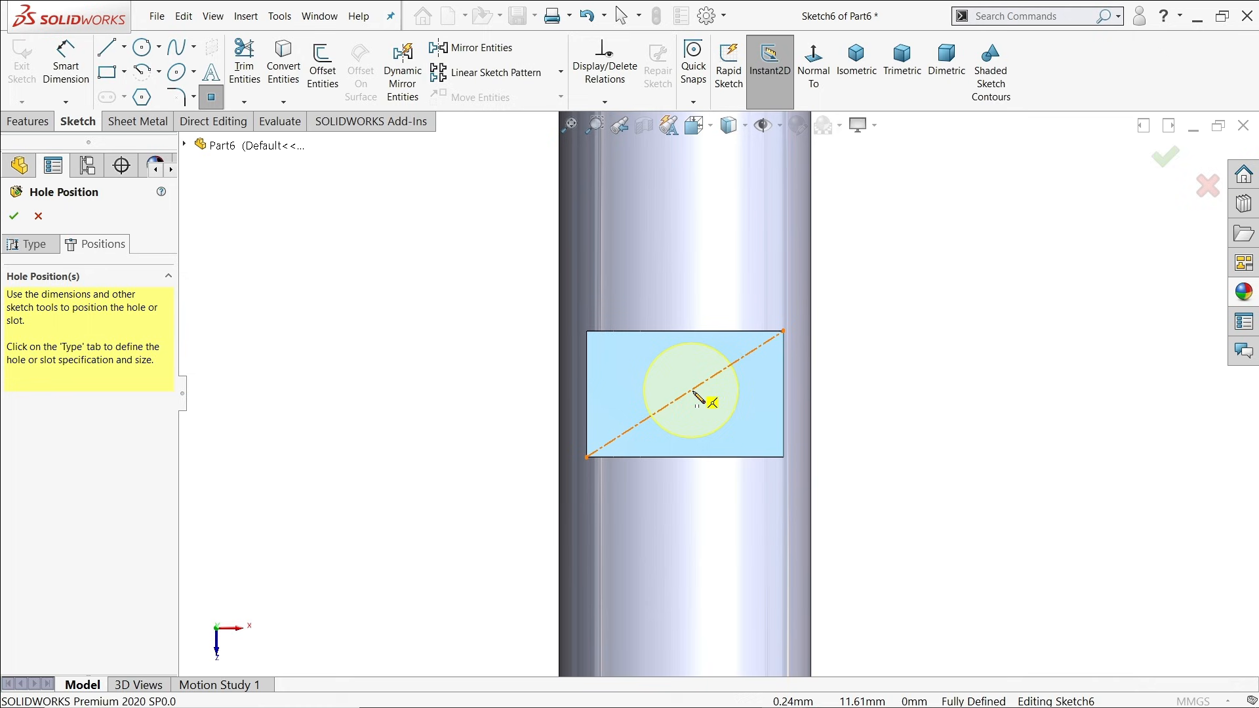
click(685, 394)
middle_drag(845, 444, 807, 122)
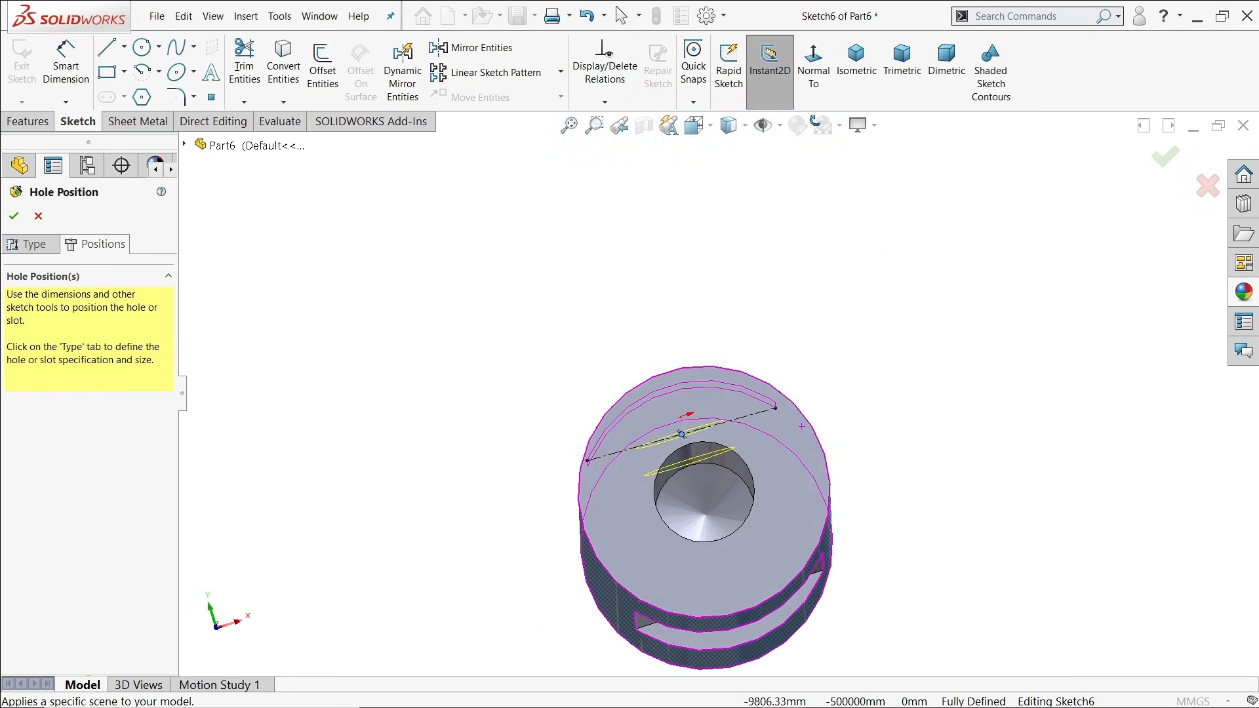
click(14, 216)
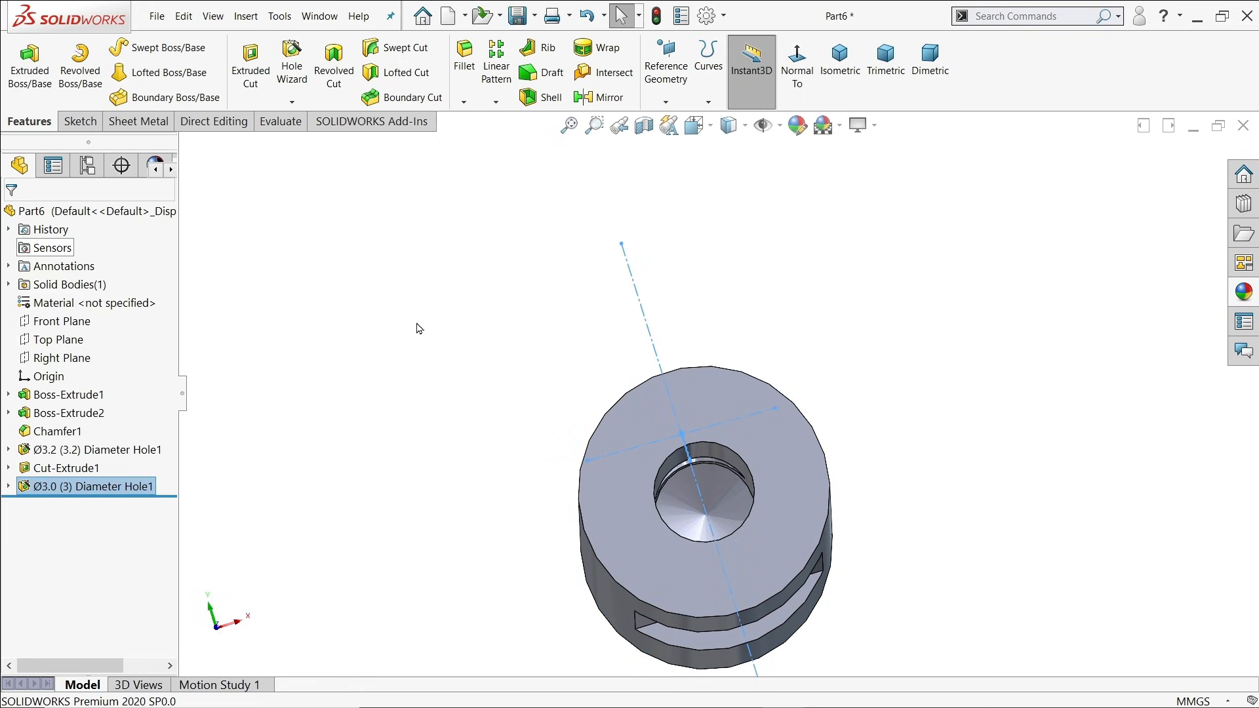
Step: Inspect where the cross hole meets the axial bore in a Right Plane section view, and switch the section off
middle_drag(416, 326, 466, 401)
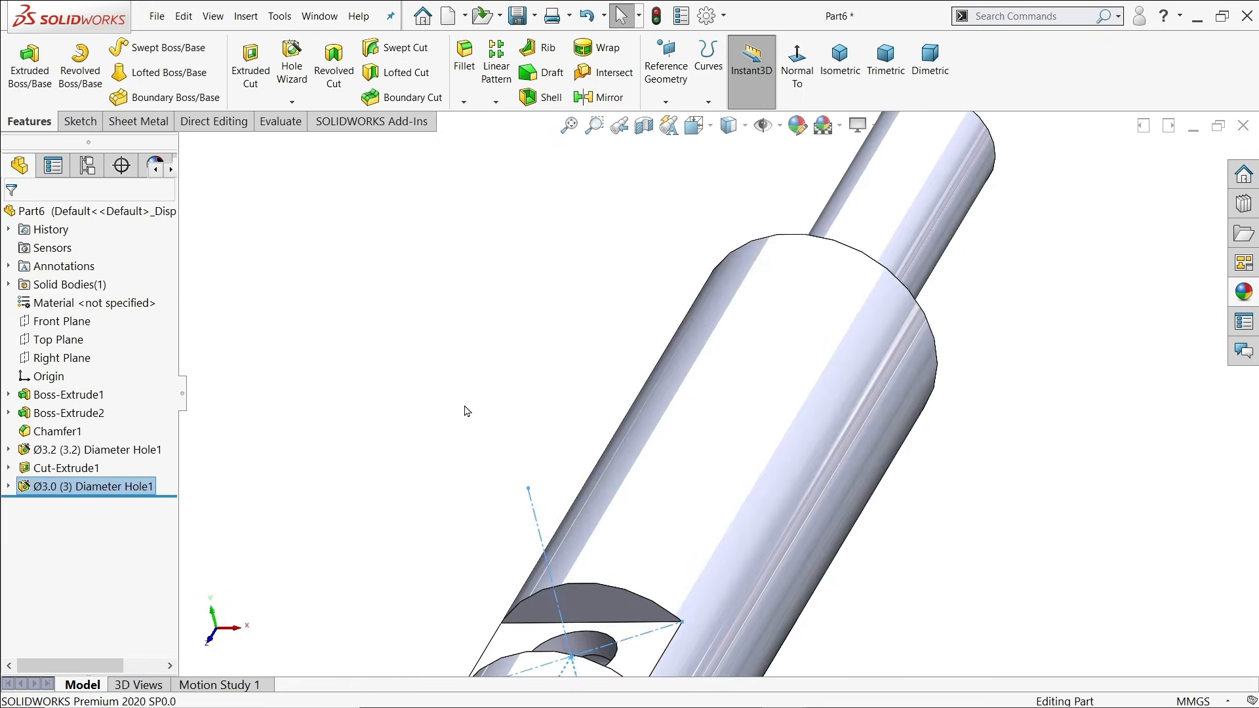
scroll(464, 406, up, 6)
middle_drag(522, 453, 460, 501)
click(460, 501)
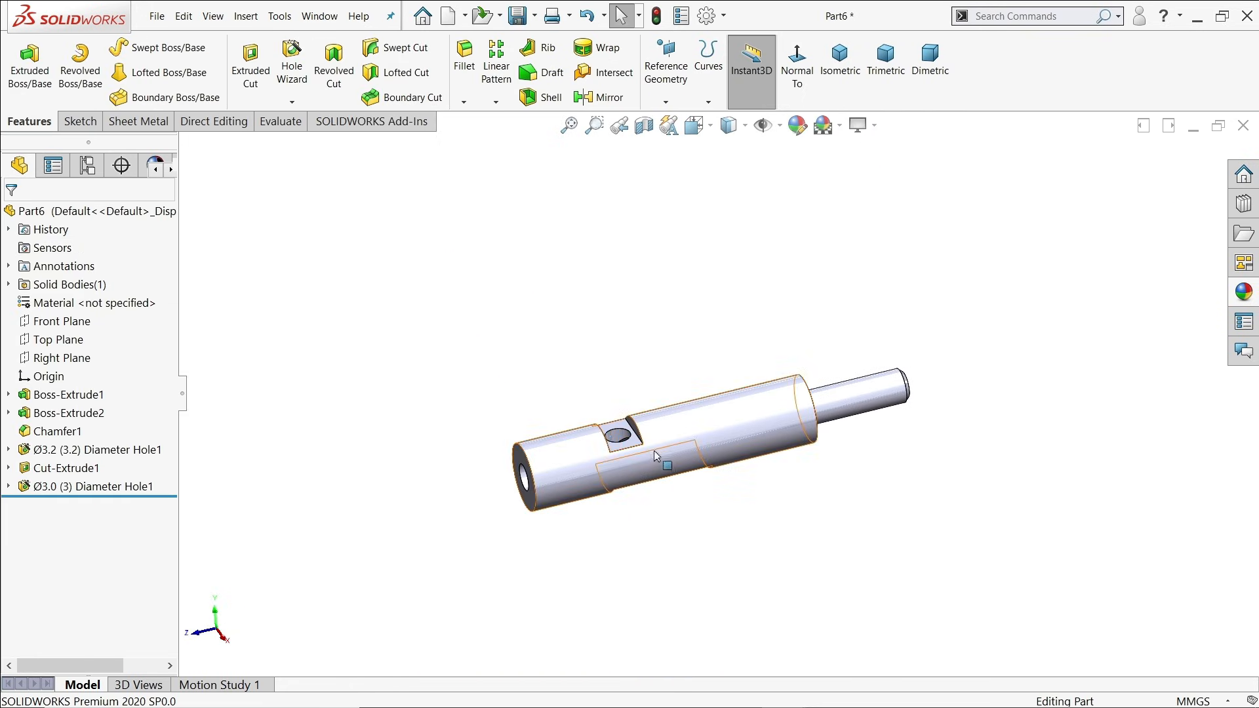
scroll(656, 456, down, 3)
click(643, 124)
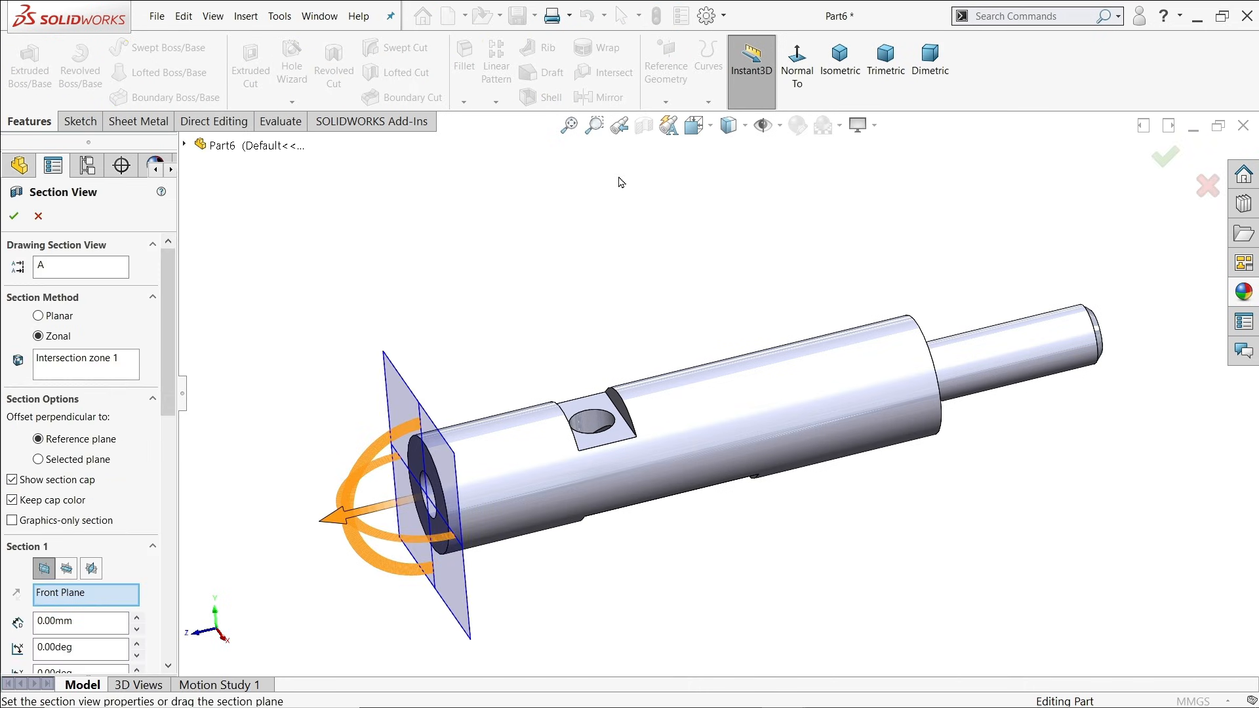
click(67, 568)
click(91, 567)
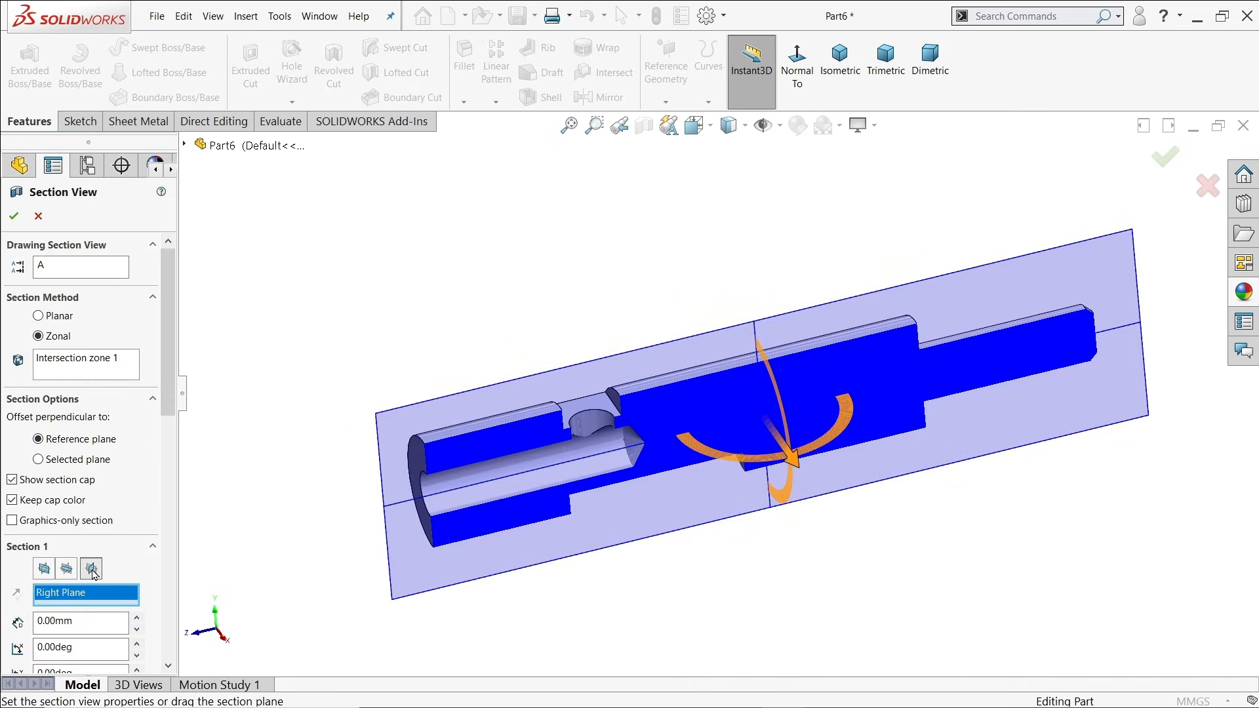
click(13, 215)
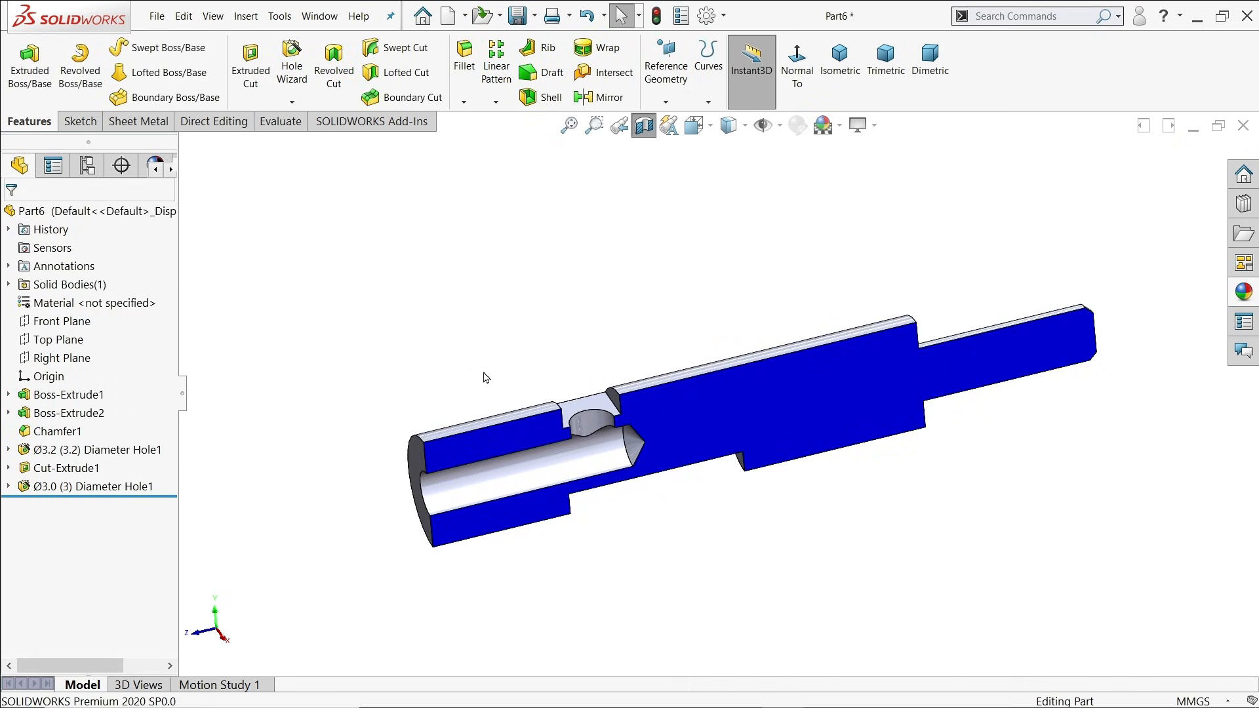
scroll(624, 453, down, 3)
middle_drag(624, 452, 673, 409)
scroll(673, 409, up, 3)
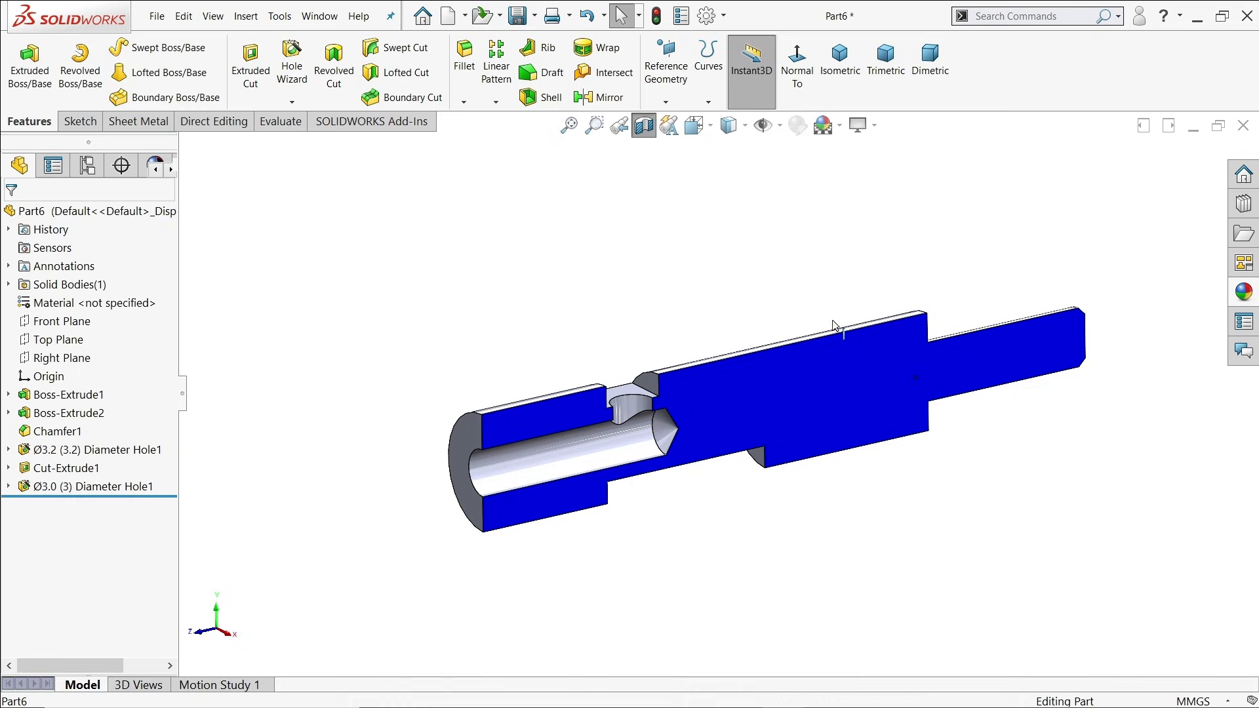
click(644, 127)
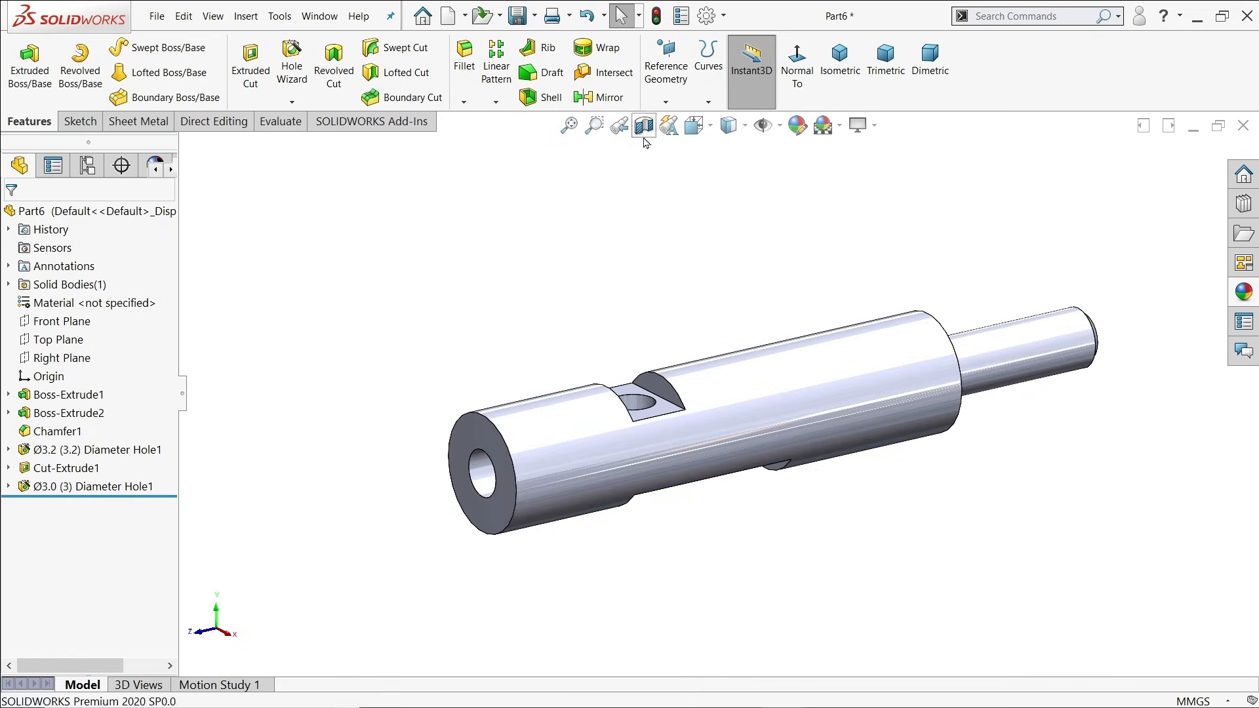
Step: Apply the brushed brass appearance to the whole crankshaft part
click(118, 216)
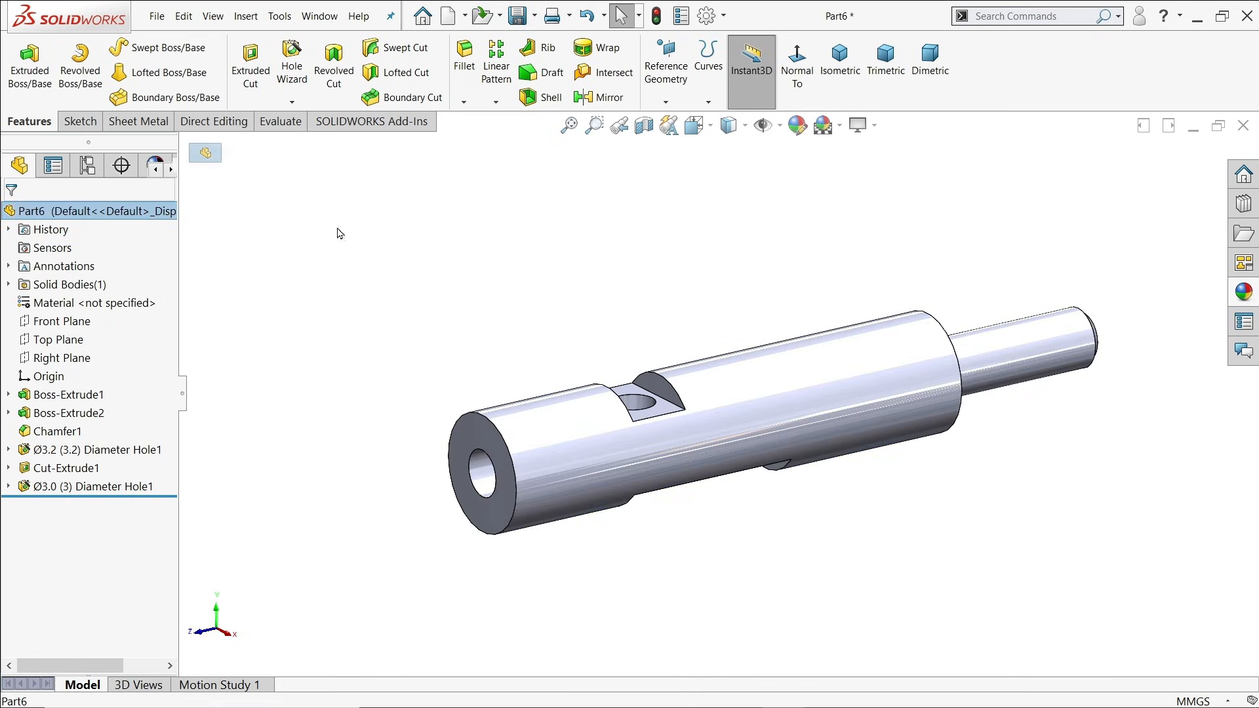
click(1243, 293)
scroll(1095, 259, down, 1)
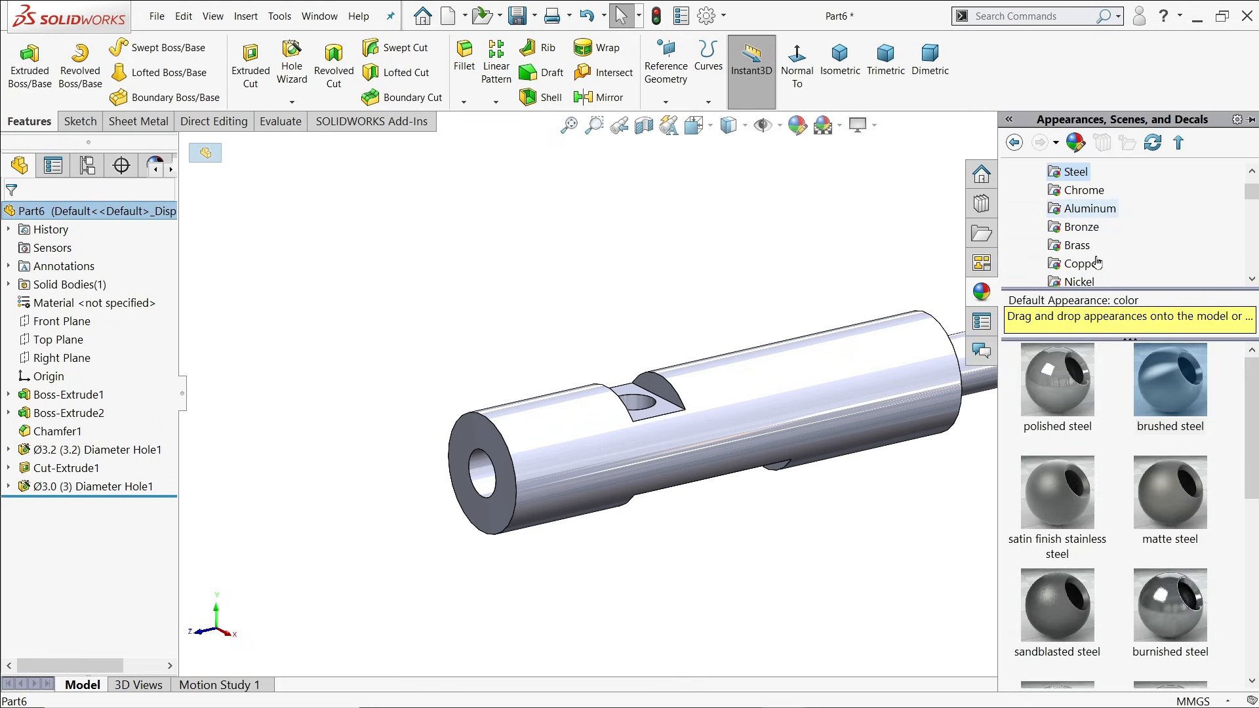
click(1081, 246)
click(1170, 384)
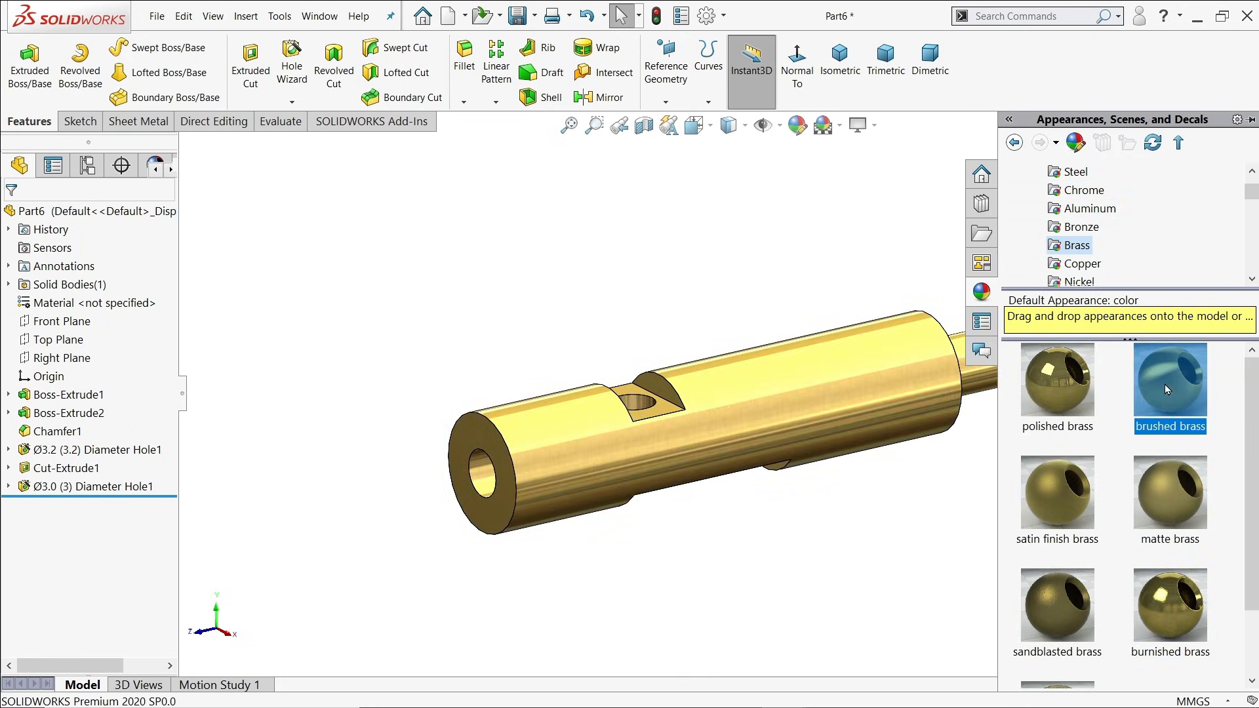
scroll(819, 406, up, 3)
scroll(819, 405, down, 2)
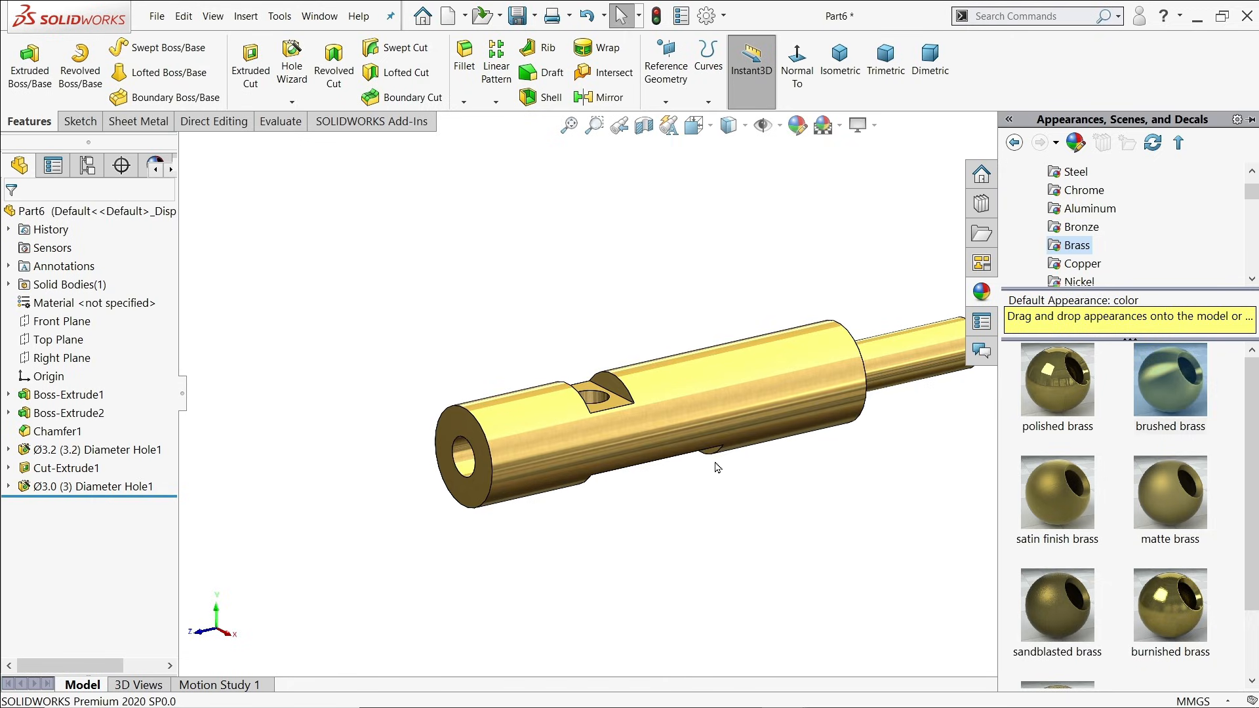
Step: Switch to the Air Motor Assembly drawing in Photos, examine the 7.Crank views and dimensions, and return to SOLIDWORKS
key(alt+Tab)
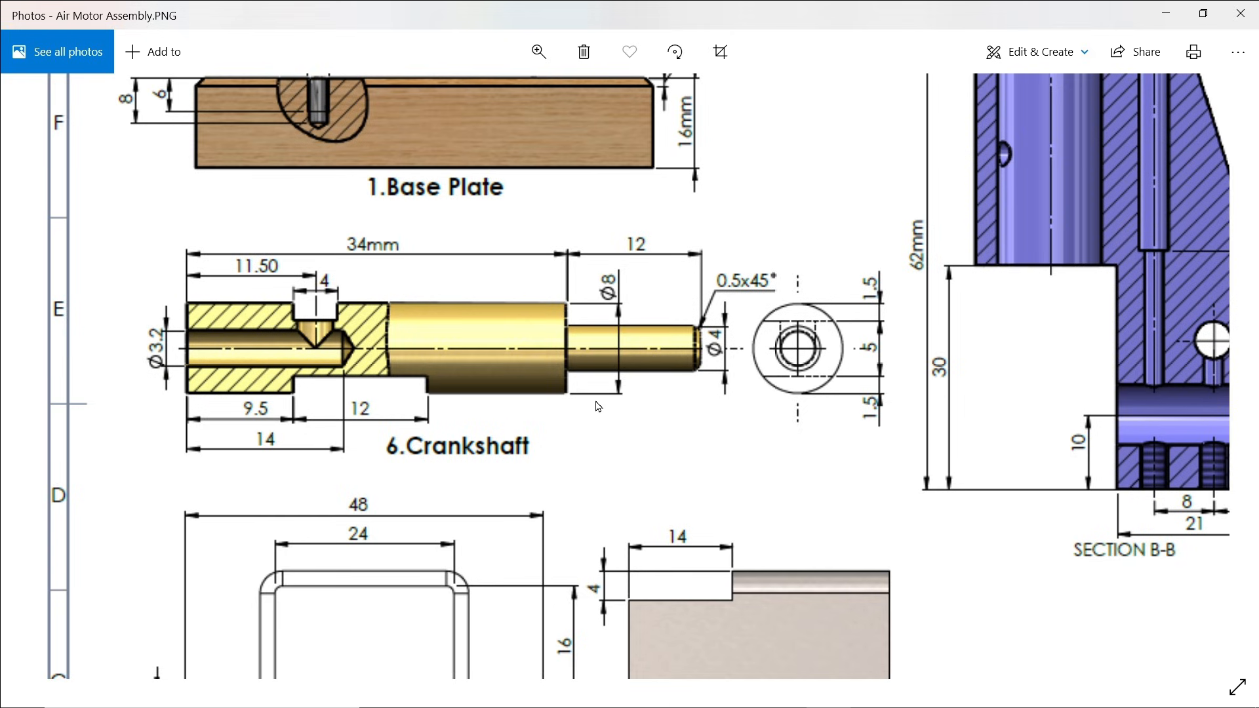
drag(597, 402, 353, 441)
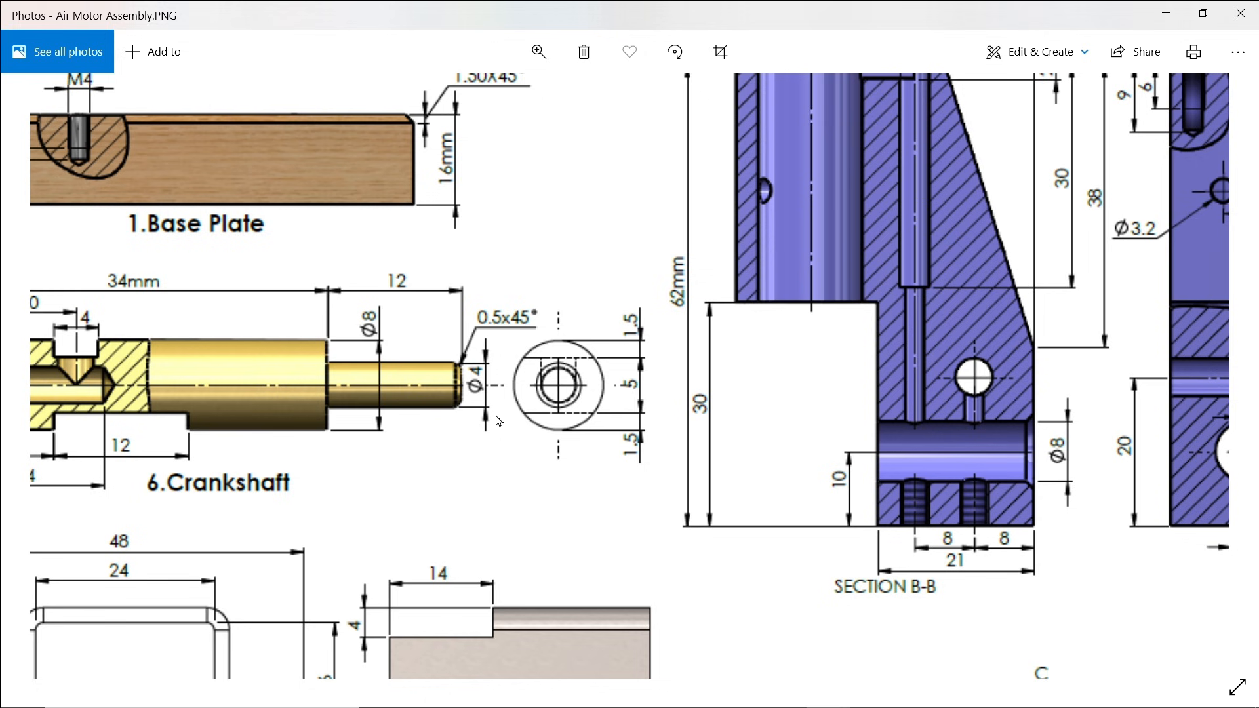
scroll(524, 417, down, 3)
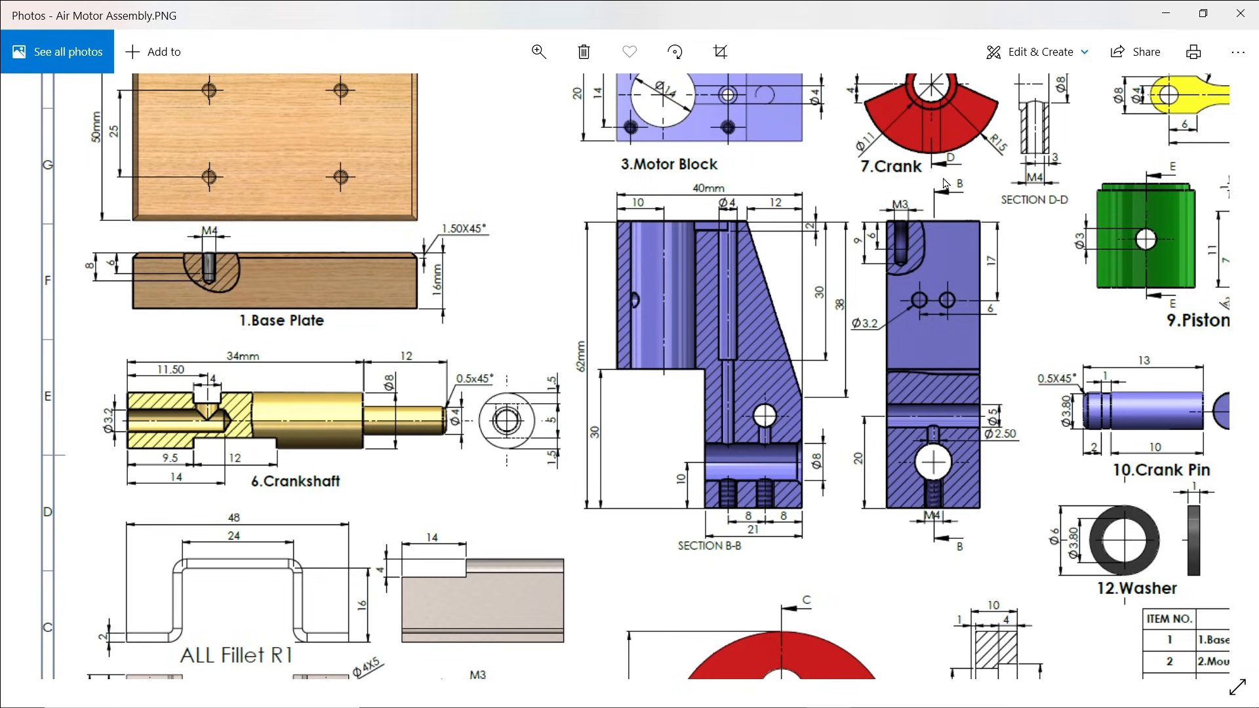
drag(945, 184, 943, 288)
scroll(977, 100, up, 3)
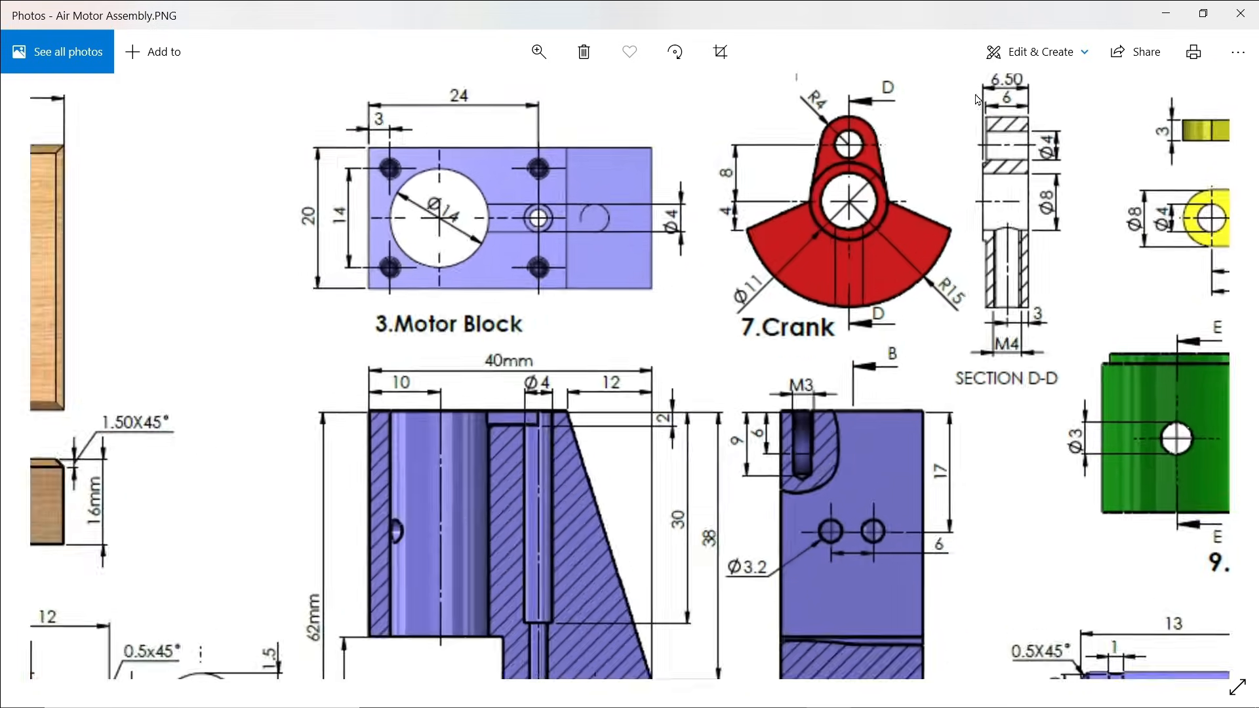
scroll(975, 97, up, 2)
drag(915, 178, 899, 250)
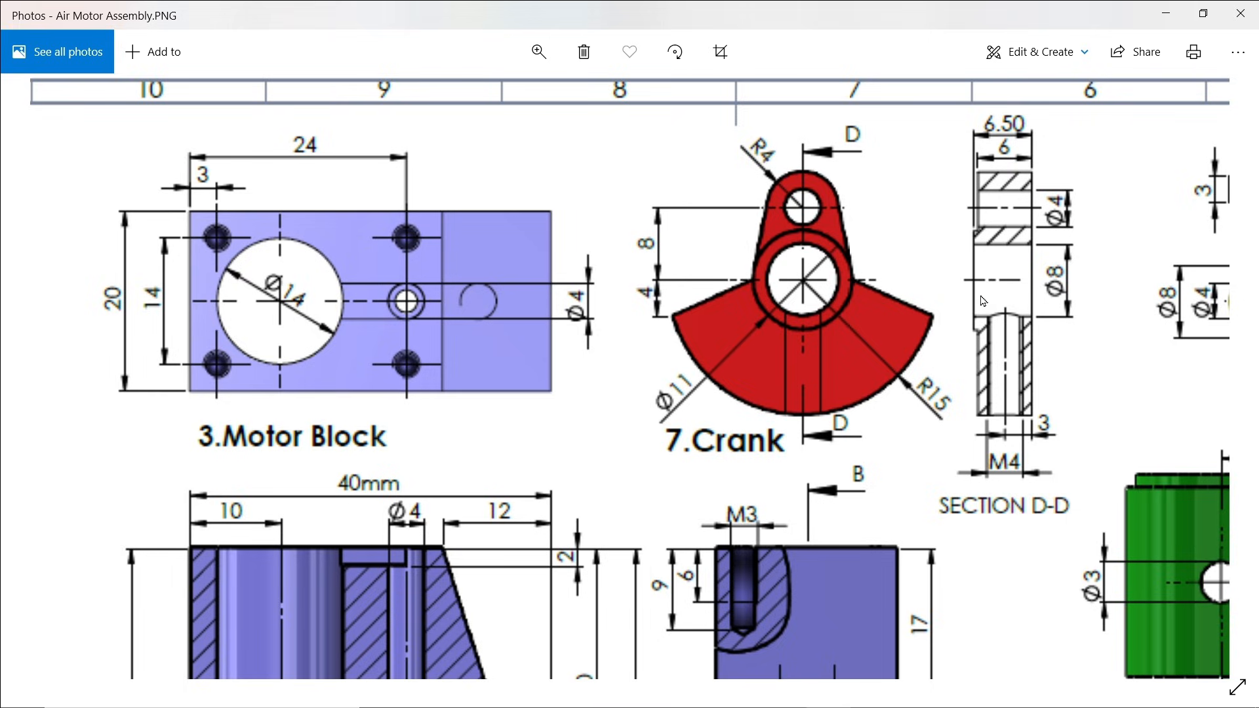
click(1164, 15)
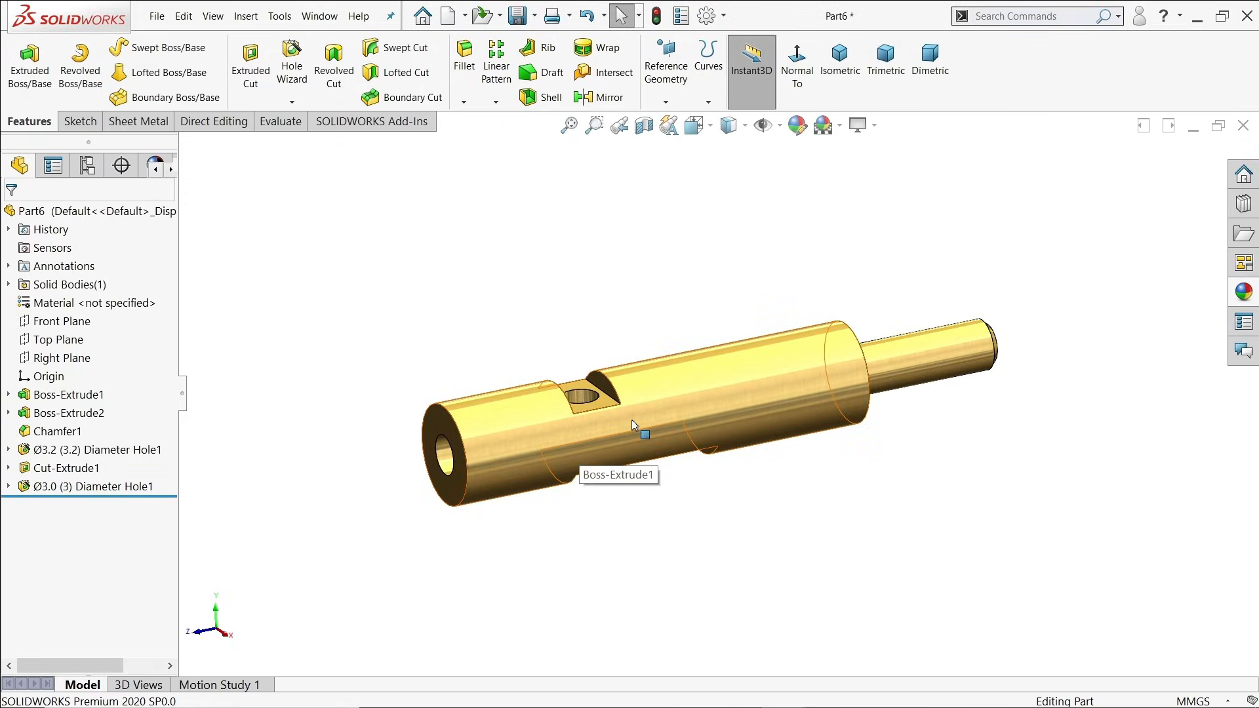
Step: Save the part as 6.crankshaft in the Pneumatic Motor folder
click(518, 16)
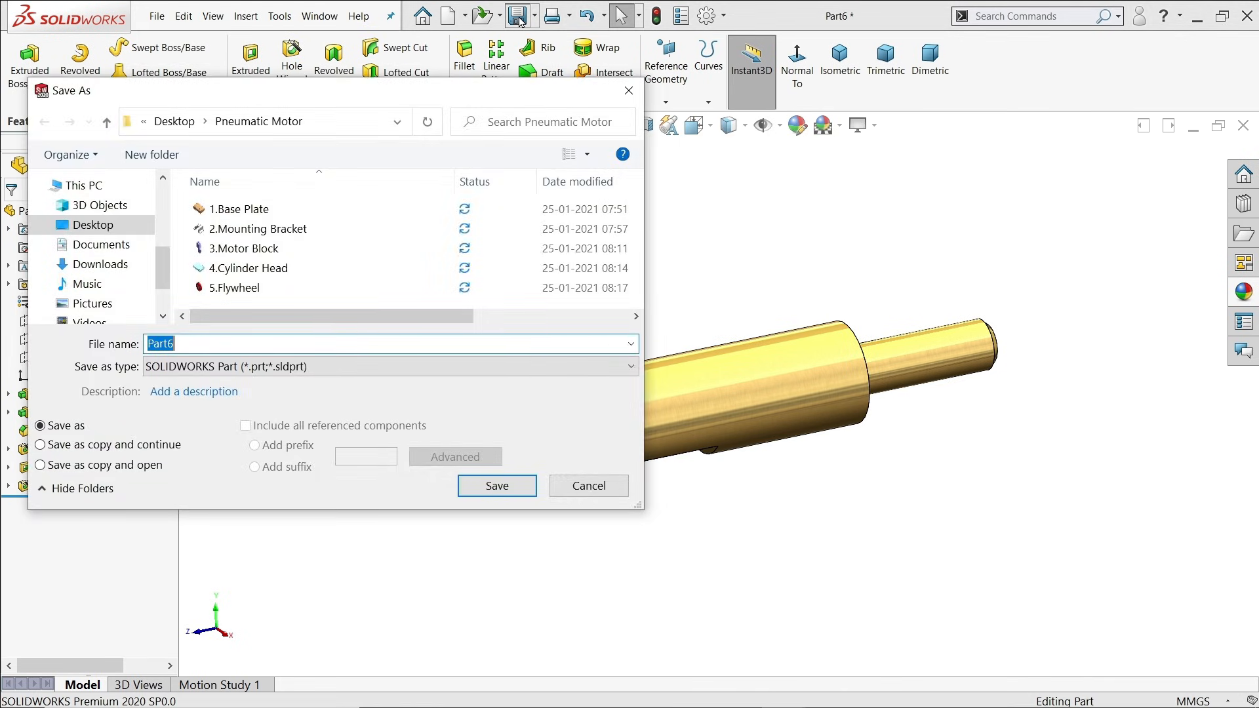
text(6.crankshaft)
click(496, 485)
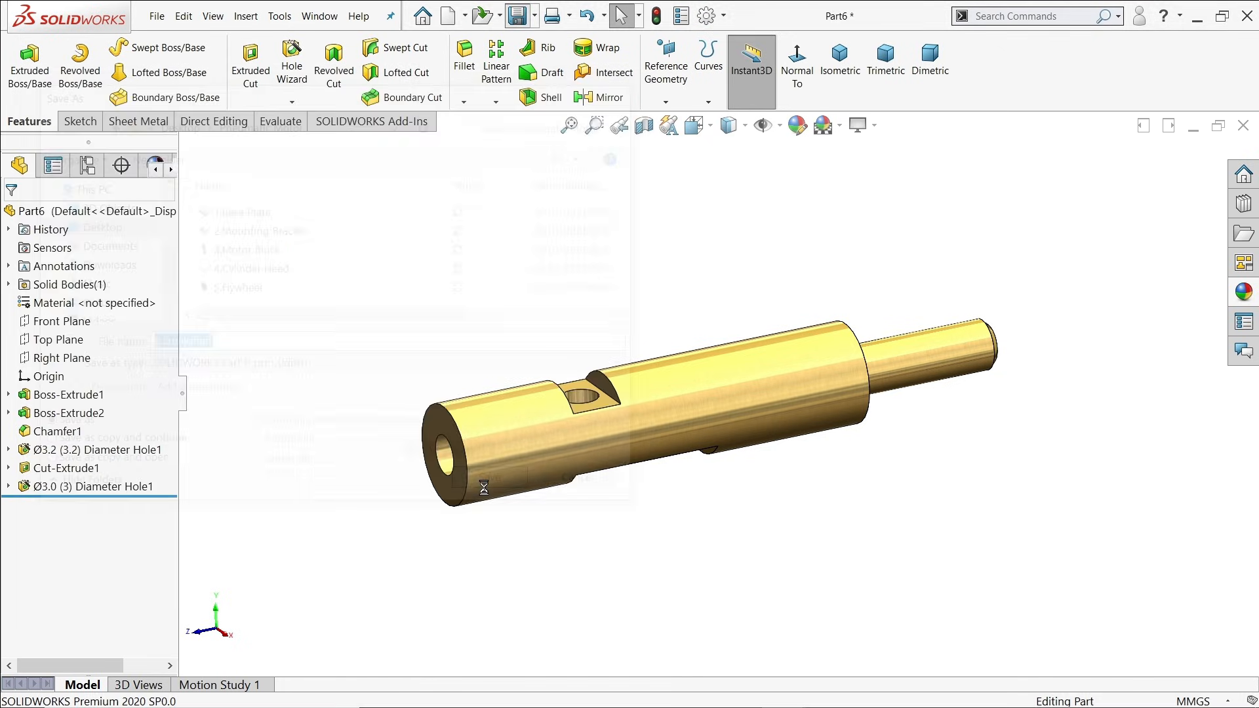
Step: Create a new part and set its scene to Plain White
click(466, 17)
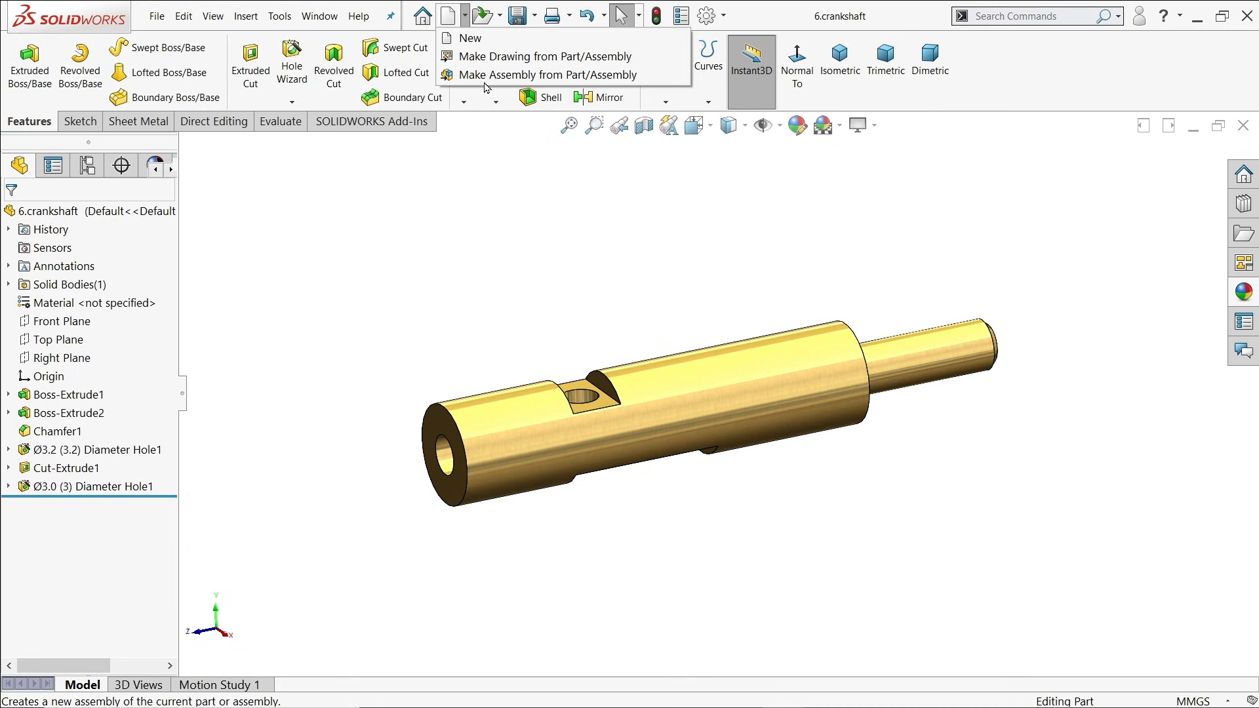
click(470, 38)
click(506, 518)
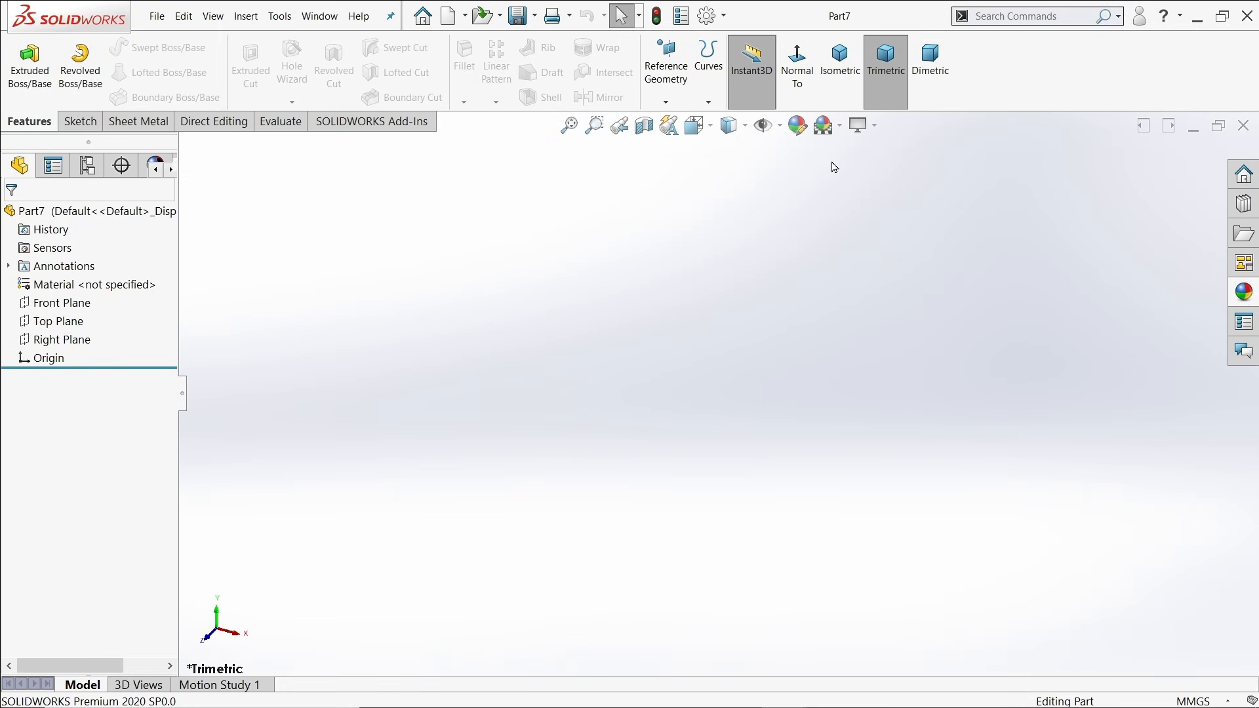
click(839, 125)
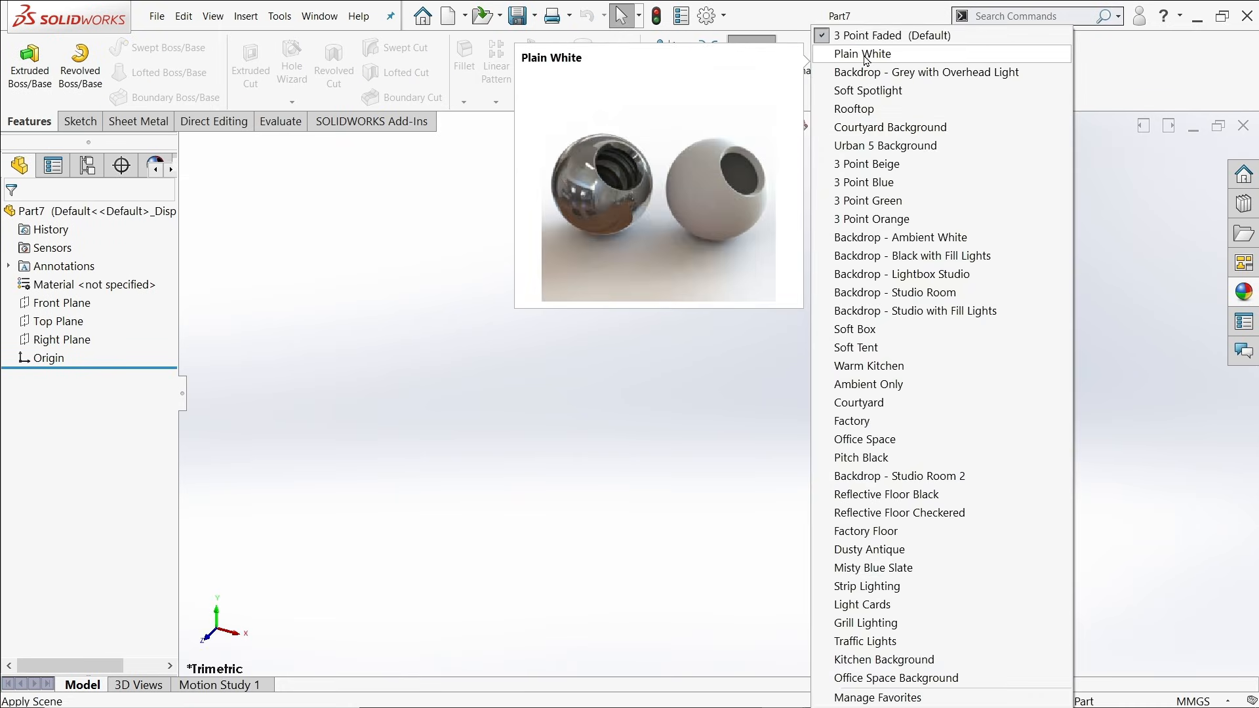
click(865, 55)
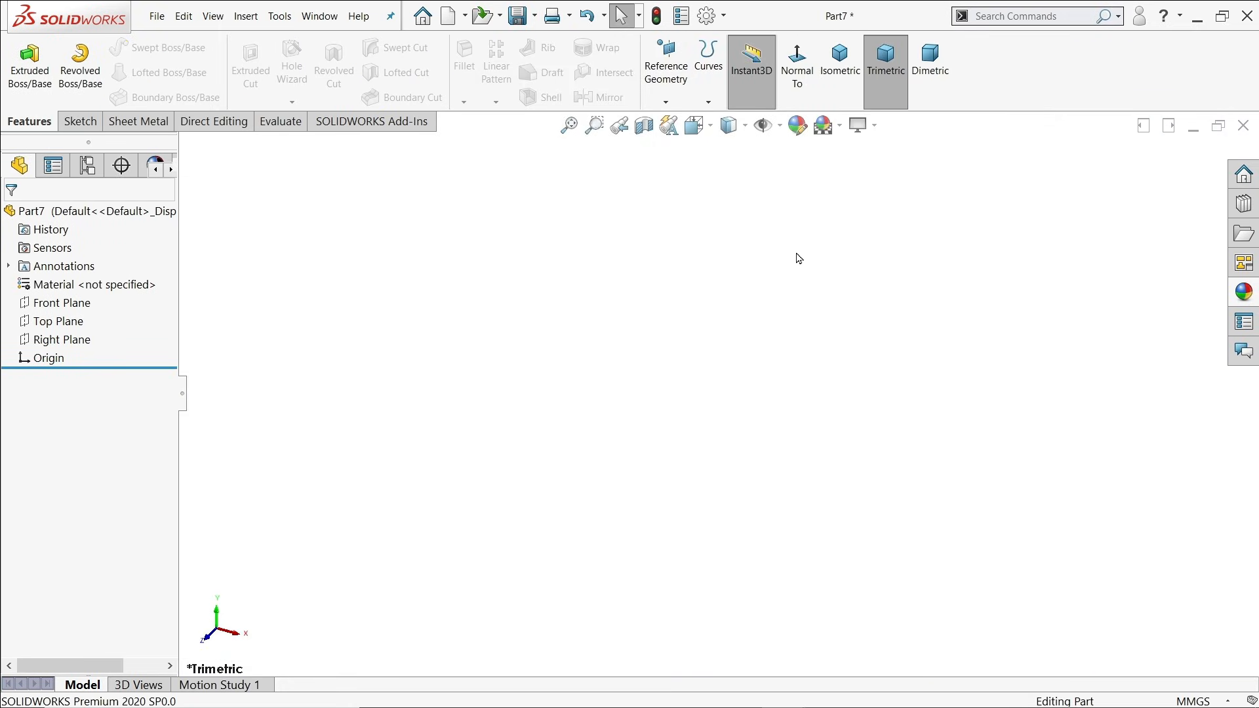
Step: Sketch two centerlines on the Front Plane: one horizontal, about 58 mm long, ending at the origin, and one vertical rising from it
click(68, 307)
click(78, 284)
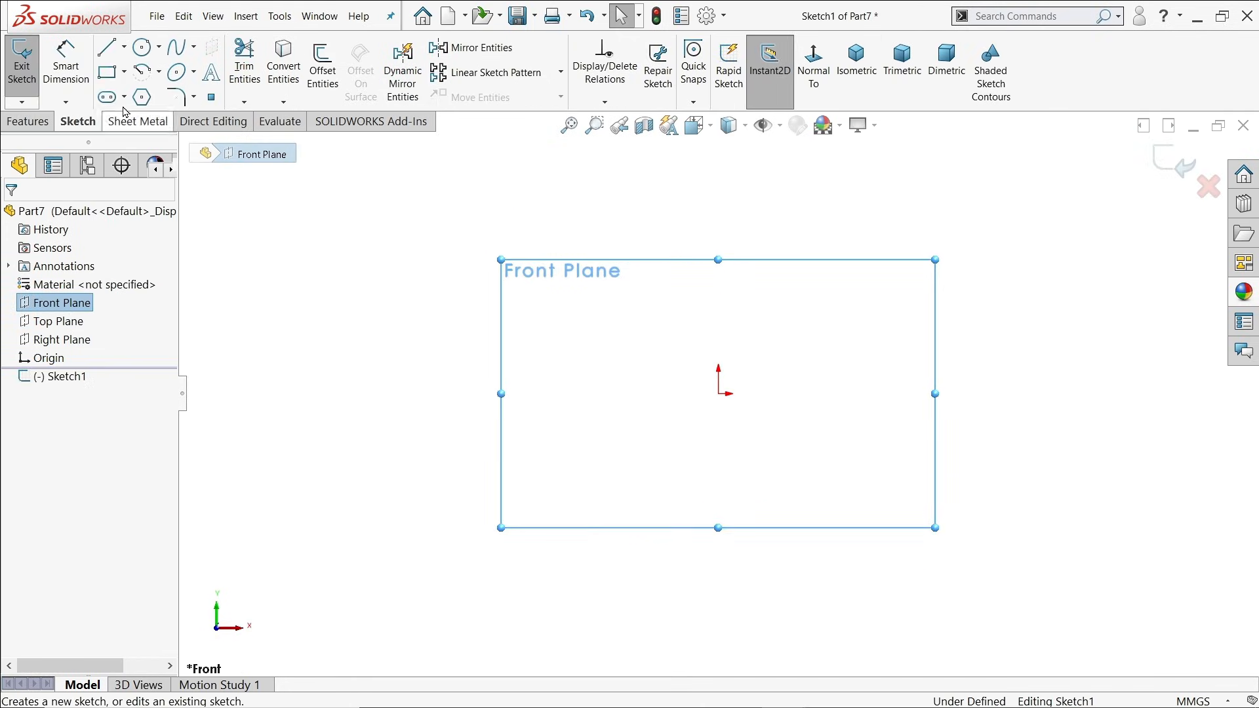
click(125, 49)
click(134, 84)
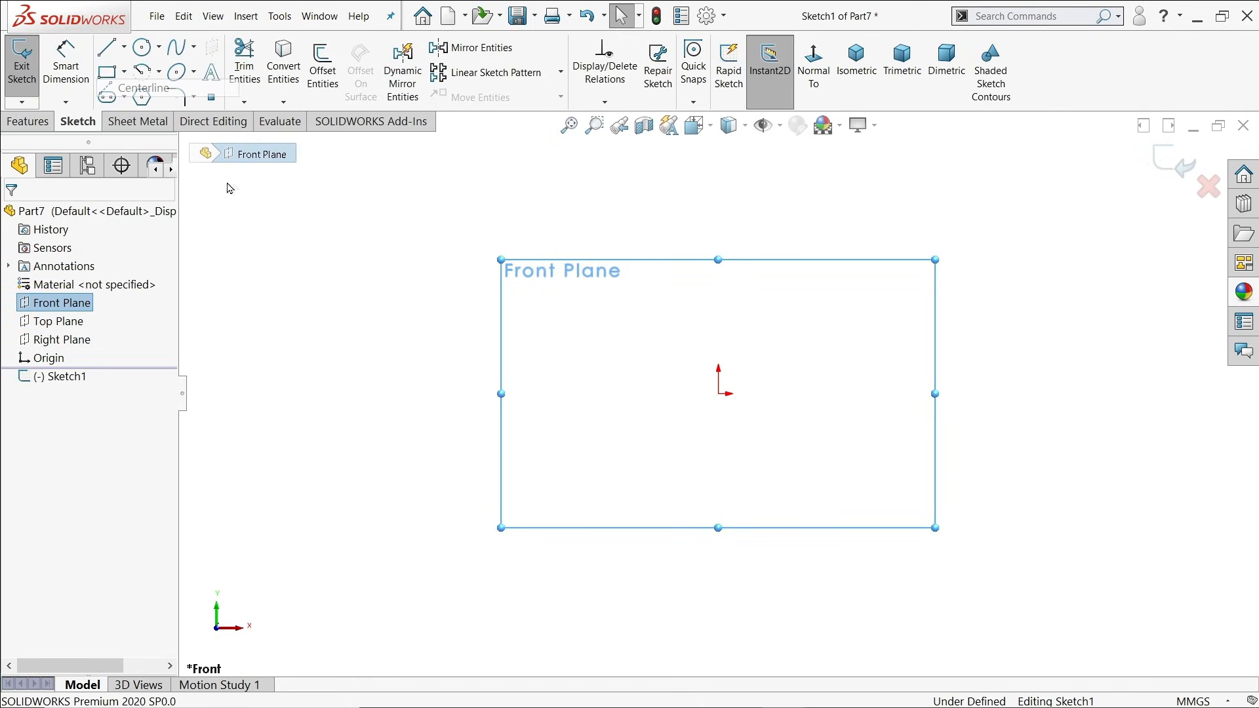
click(574, 394)
click(718, 394)
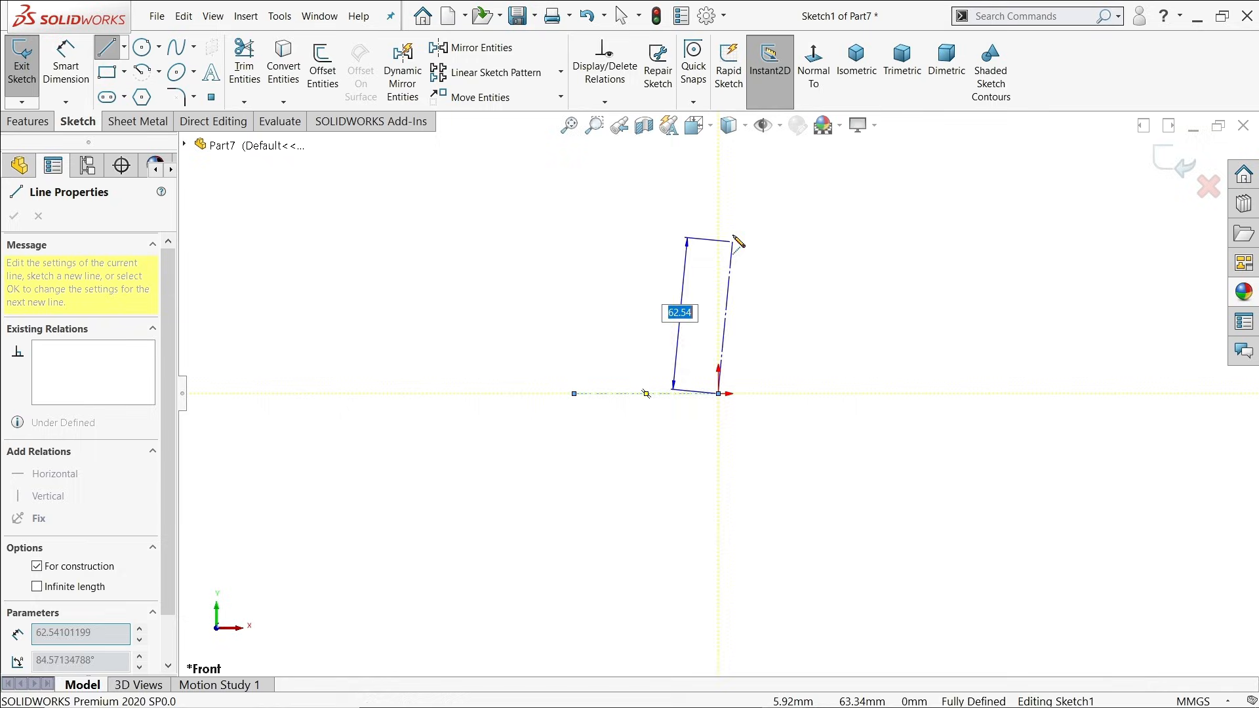
click(718, 196)
right_click(771, 178)
click(796, 223)
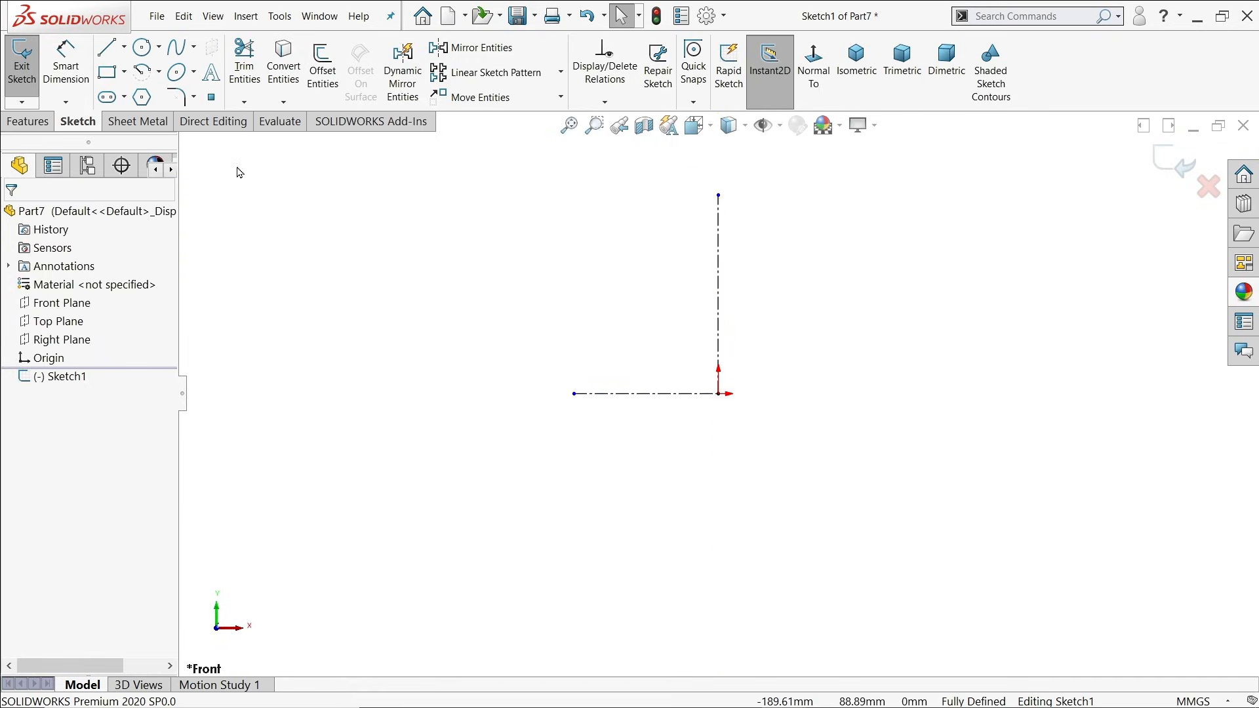
Step: Sketch a circle centred on the origin and set its diameter to 11 mm
click(141, 49)
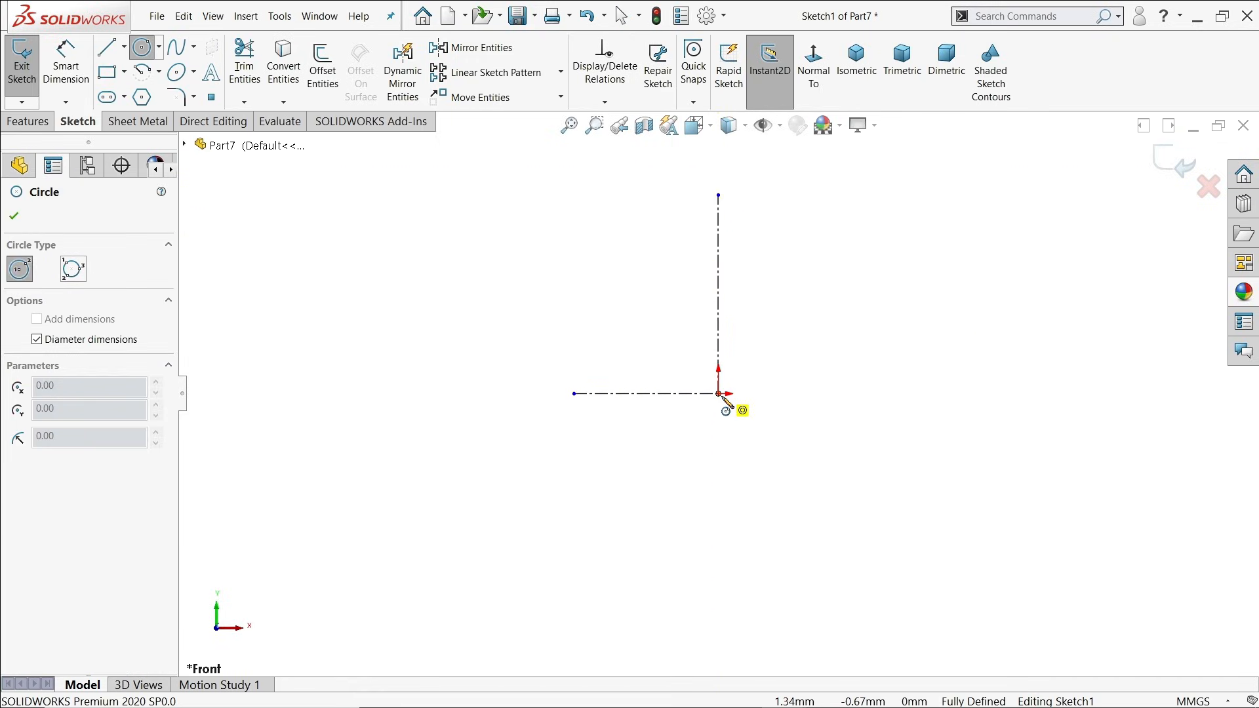
click(719, 394)
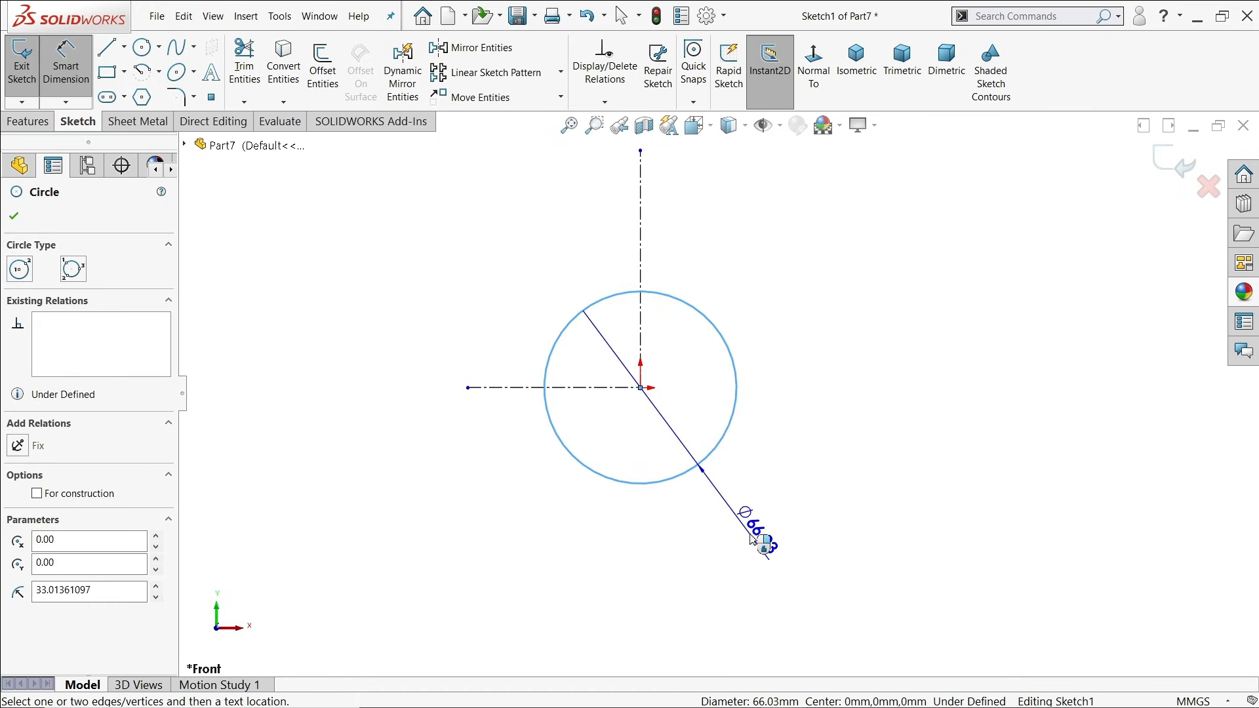
click(750, 534)
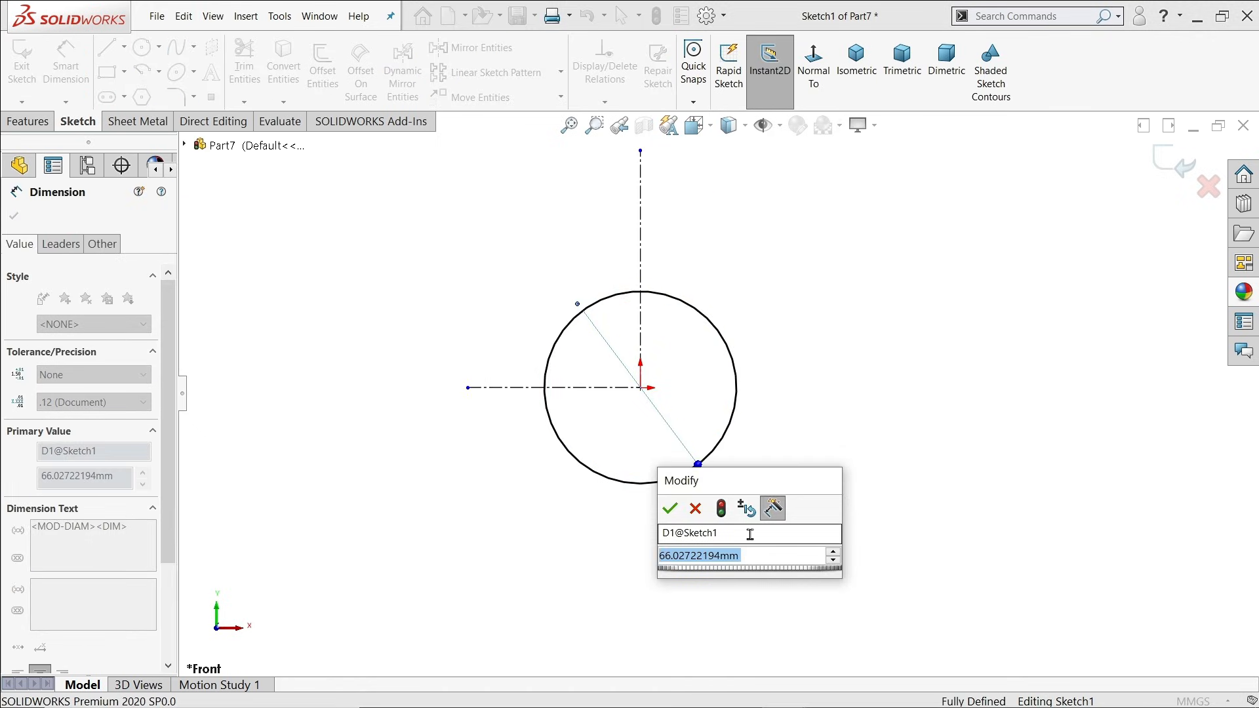
text(11)
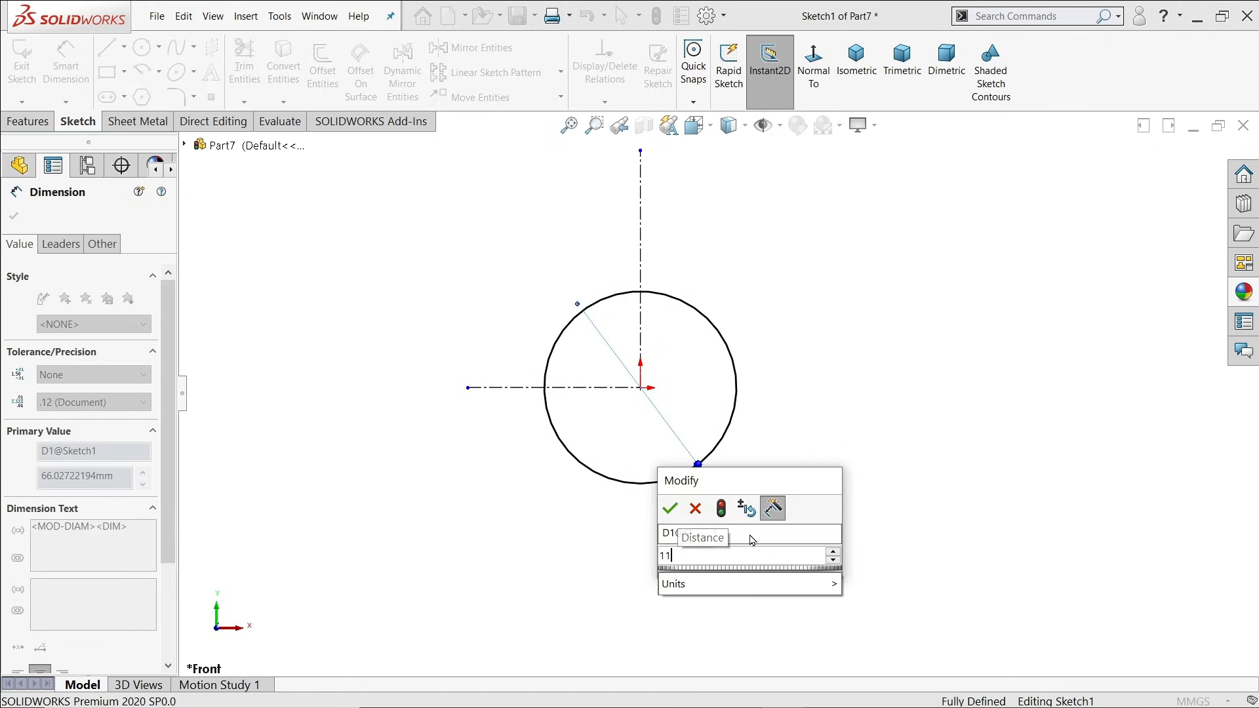
key(Return)
Step: Sketch two concentric circles with 8 mm and 4 mm diameters centred on the upper end of the vertical centerline
scroll(619, 520, up, 3)
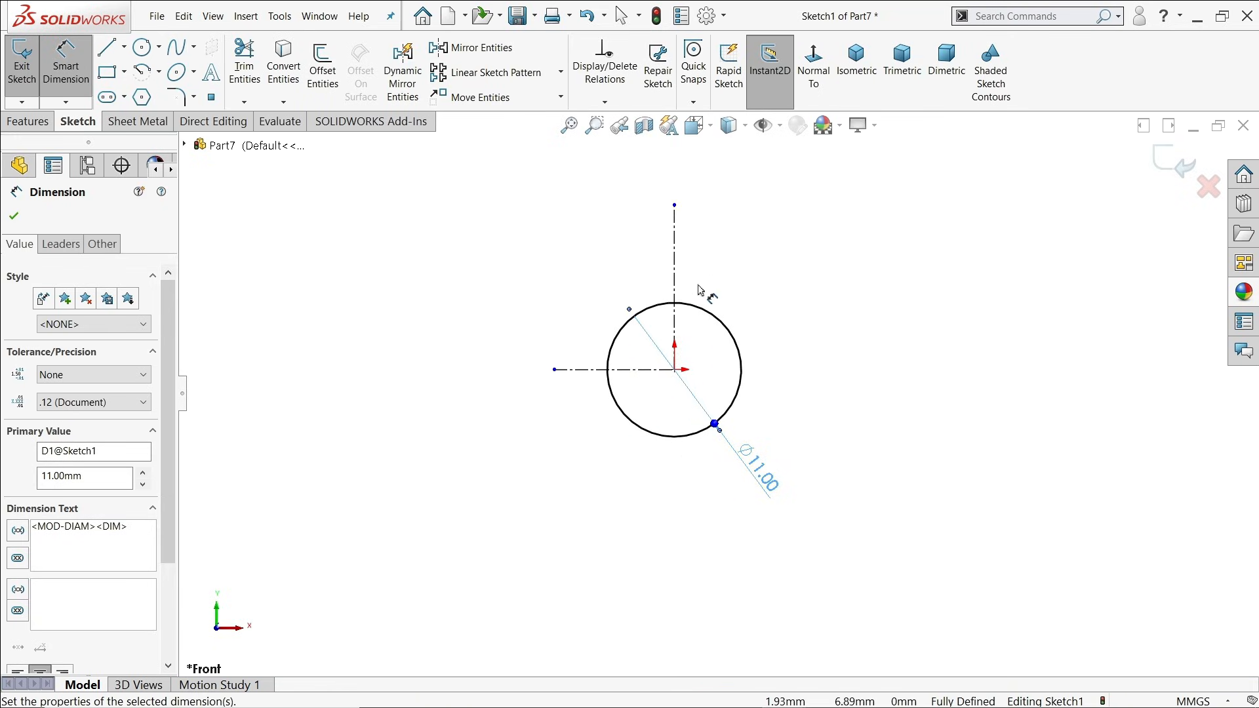
click(141, 47)
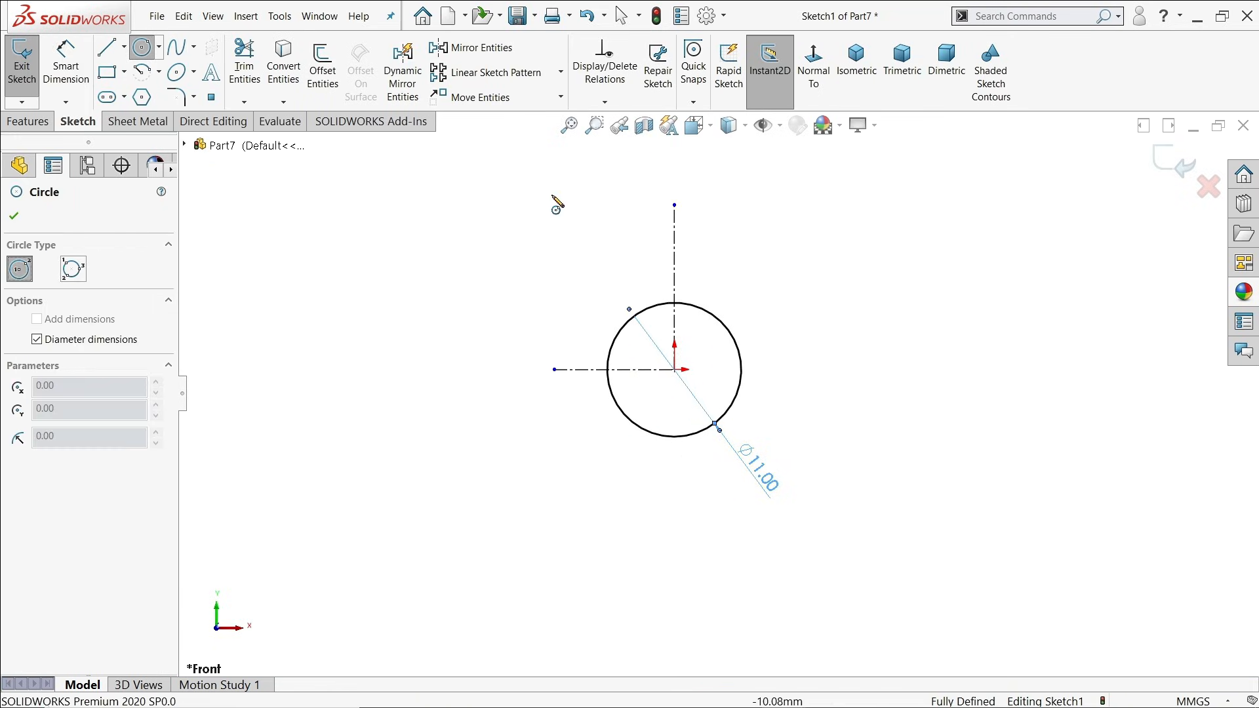
click(675, 206)
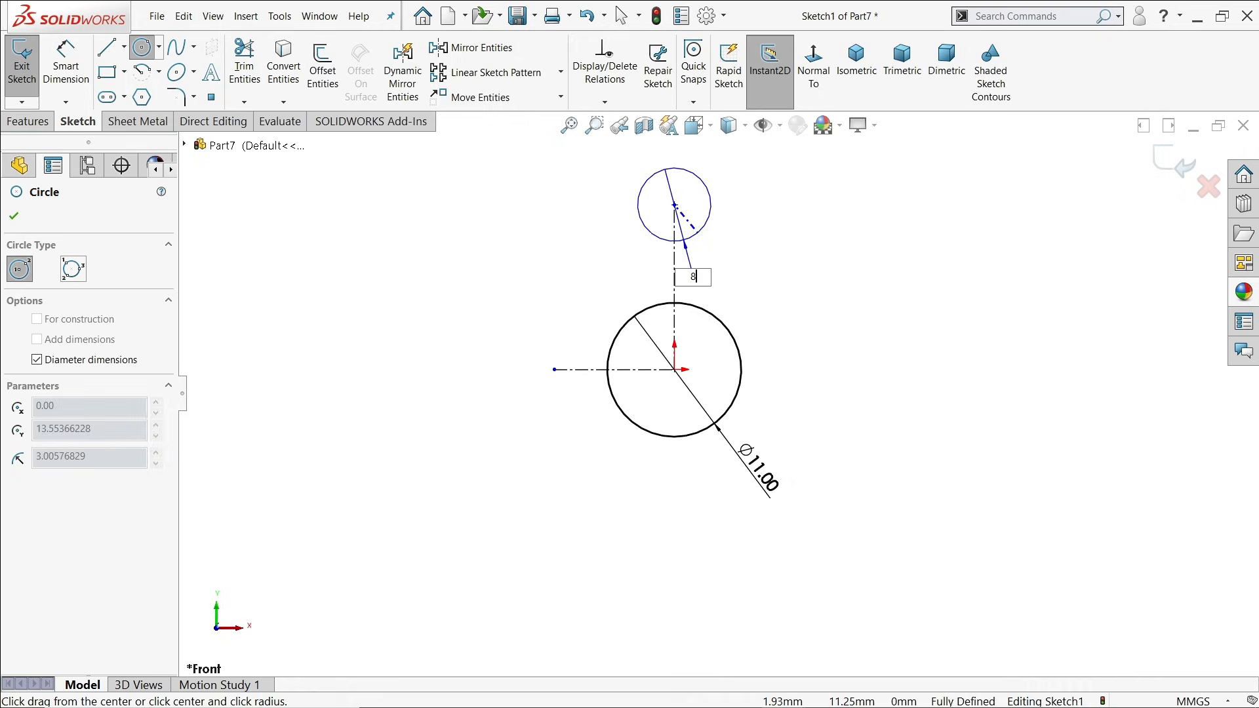
key(Return)
scroll(685, 236, down, 2)
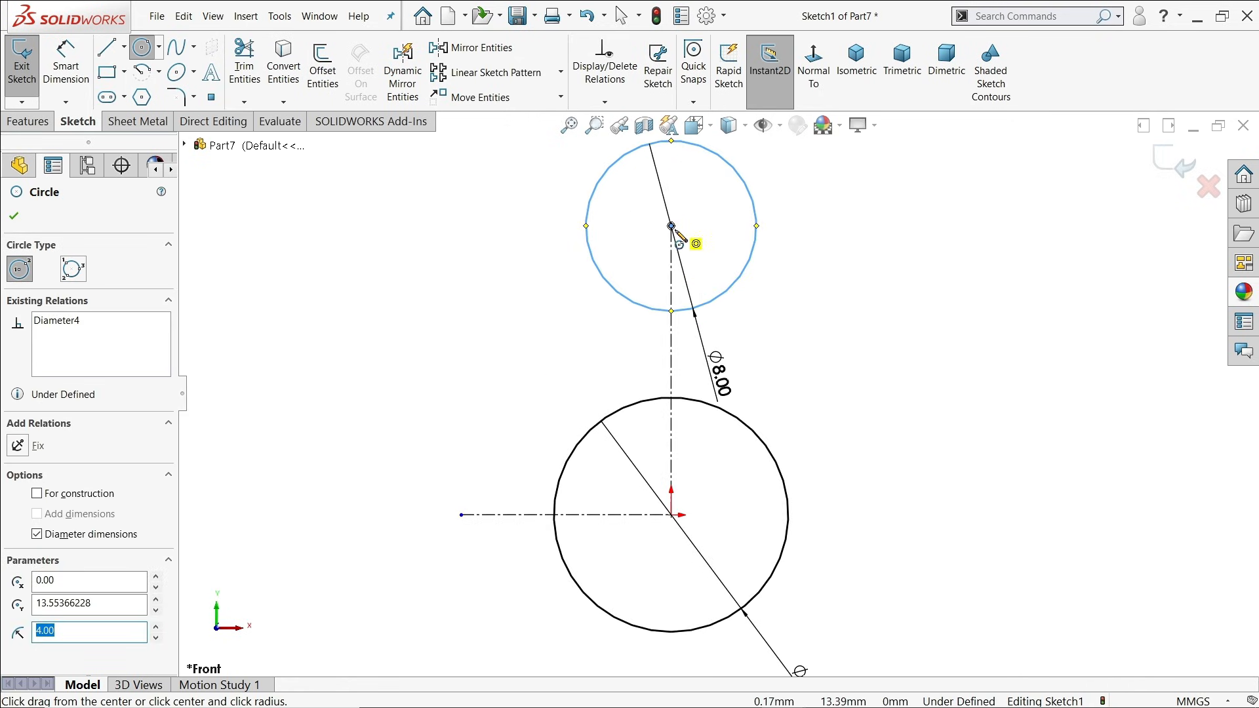
click(671, 226)
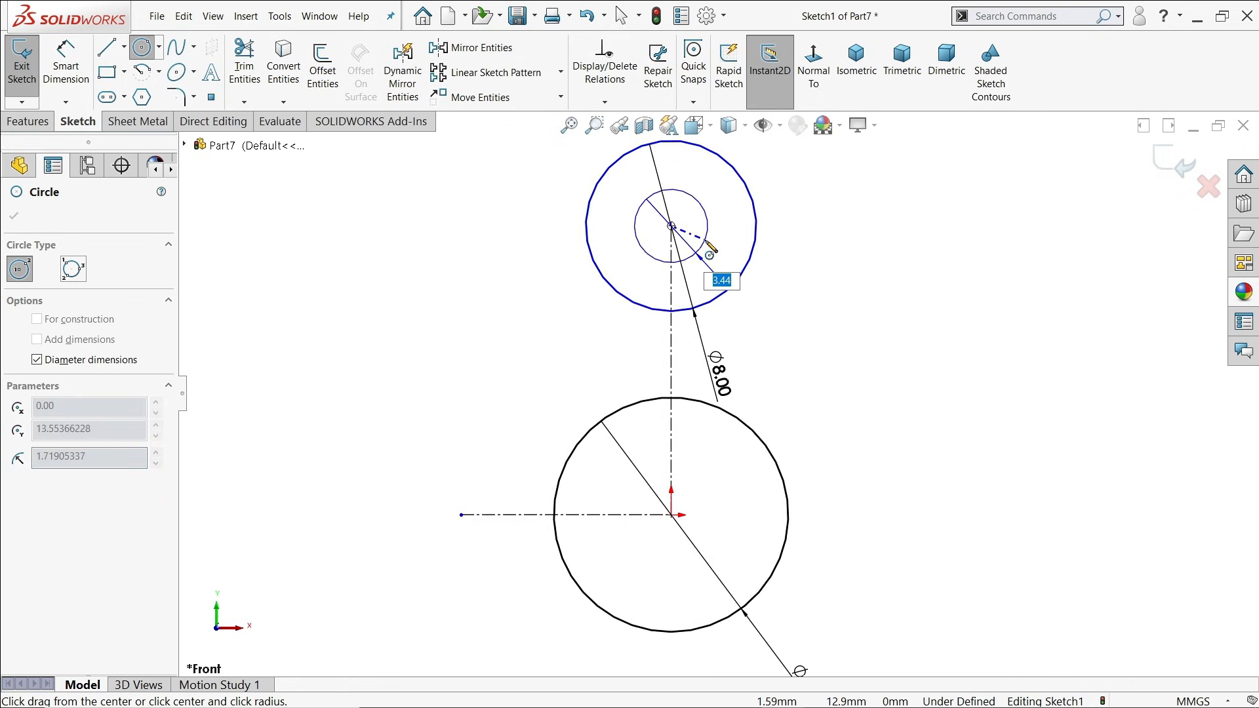
click(707, 244)
text(4)
key(Return)
scroll(717, 393, down, 5)
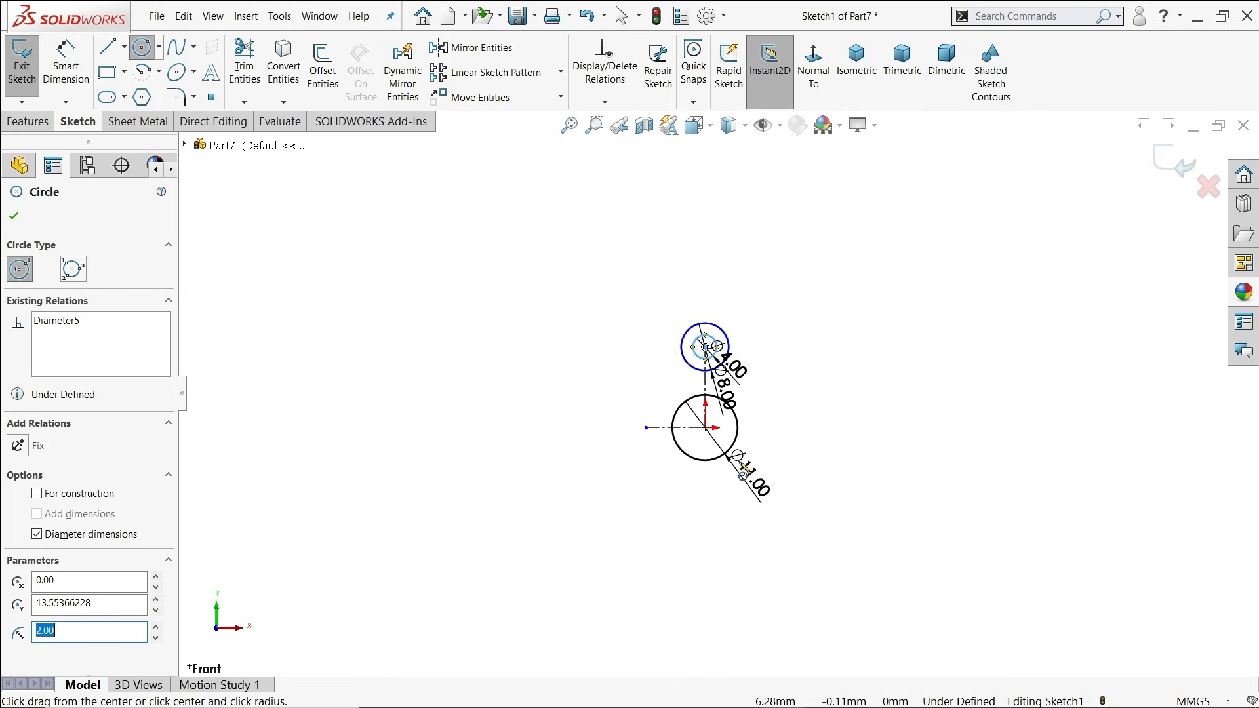
Step: Sketch a centerpoint arc about the origin, sweeping below the 11 mm circle with a radius of about 15.6 mm
scroll(721, 525, down, 3)
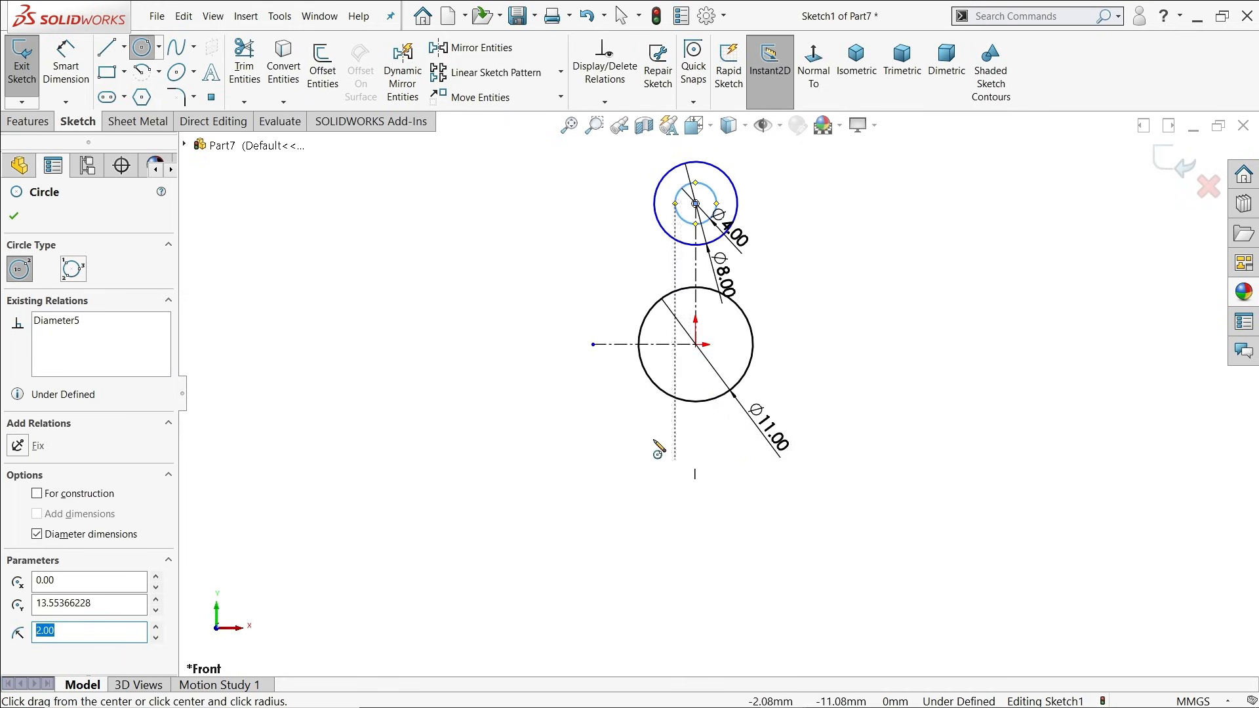
click(160, 72)
click(189, 92)
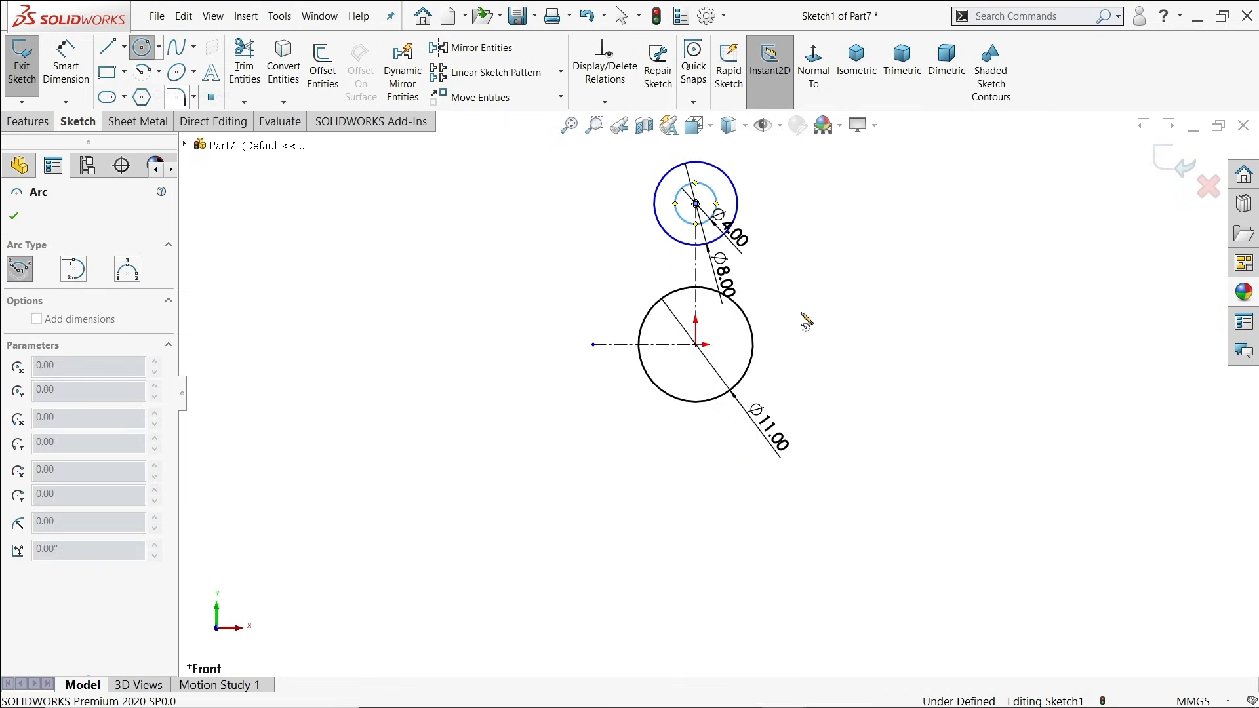
click(696, 345)
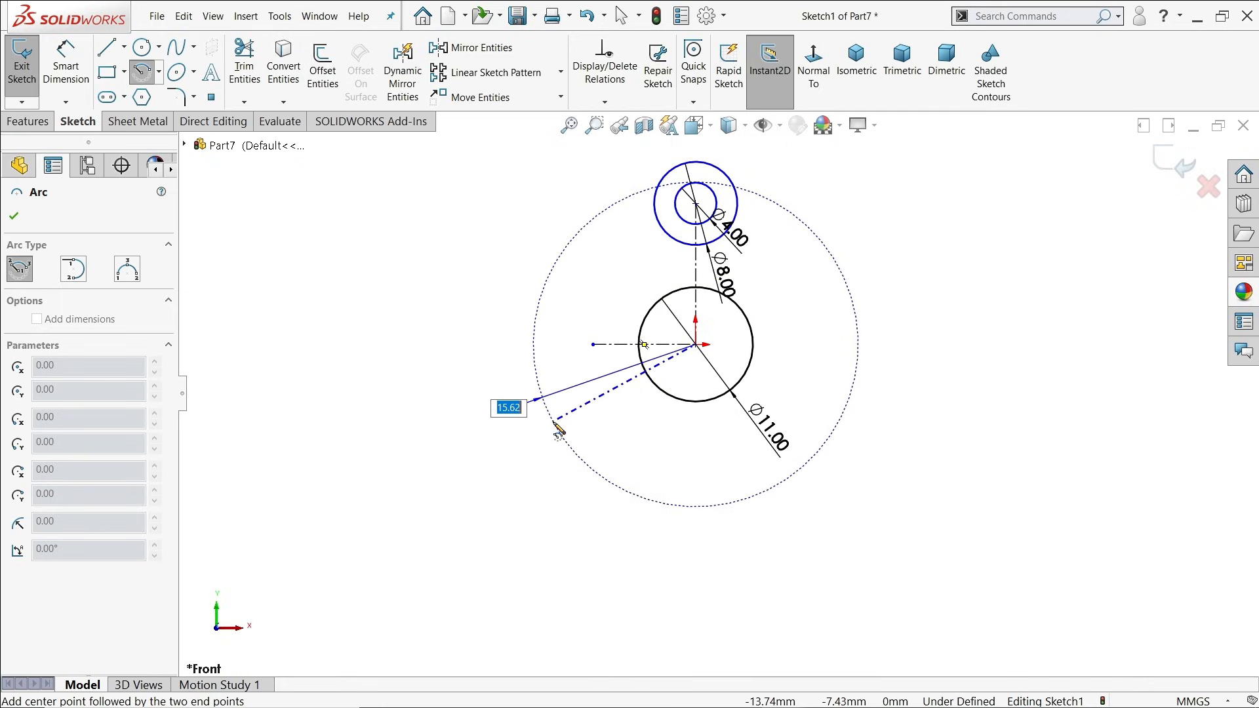
click(553, 420)
click(840, 416)
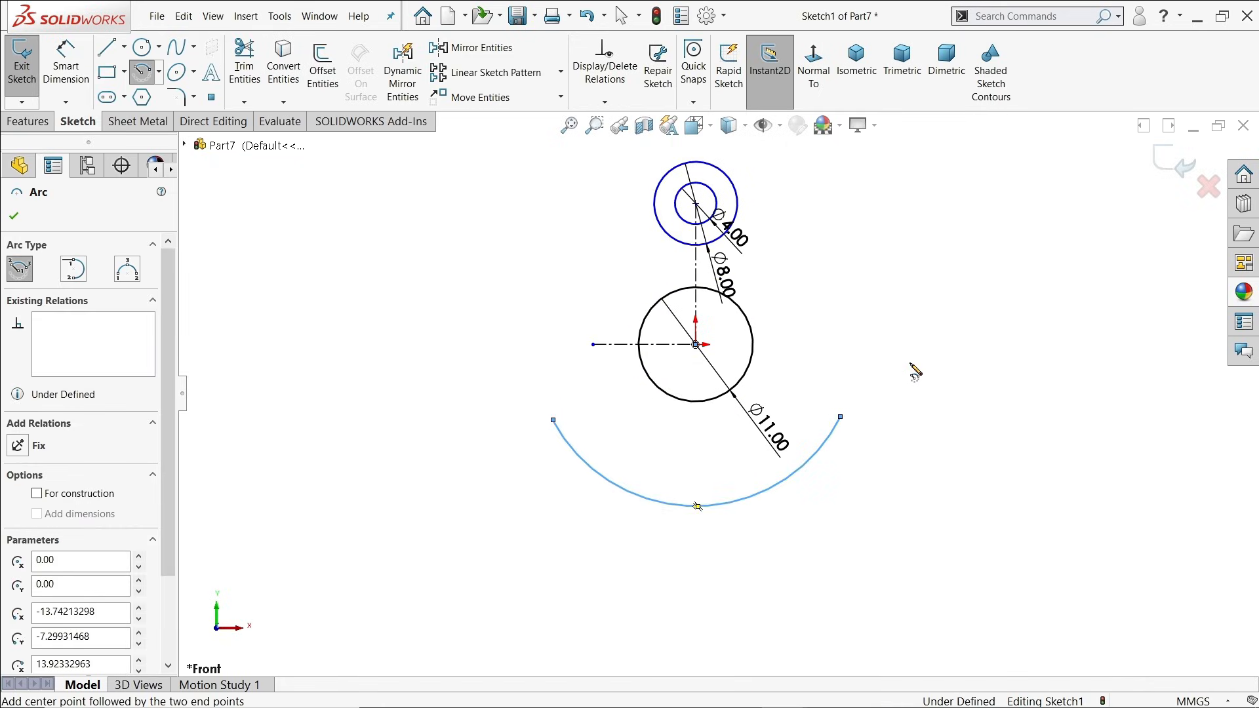
right_click(914, 372)
click(949, 375)
Step: Add a horizontal relation between the two endpoints of the lower arc
scroll(753, 397, down, 2)
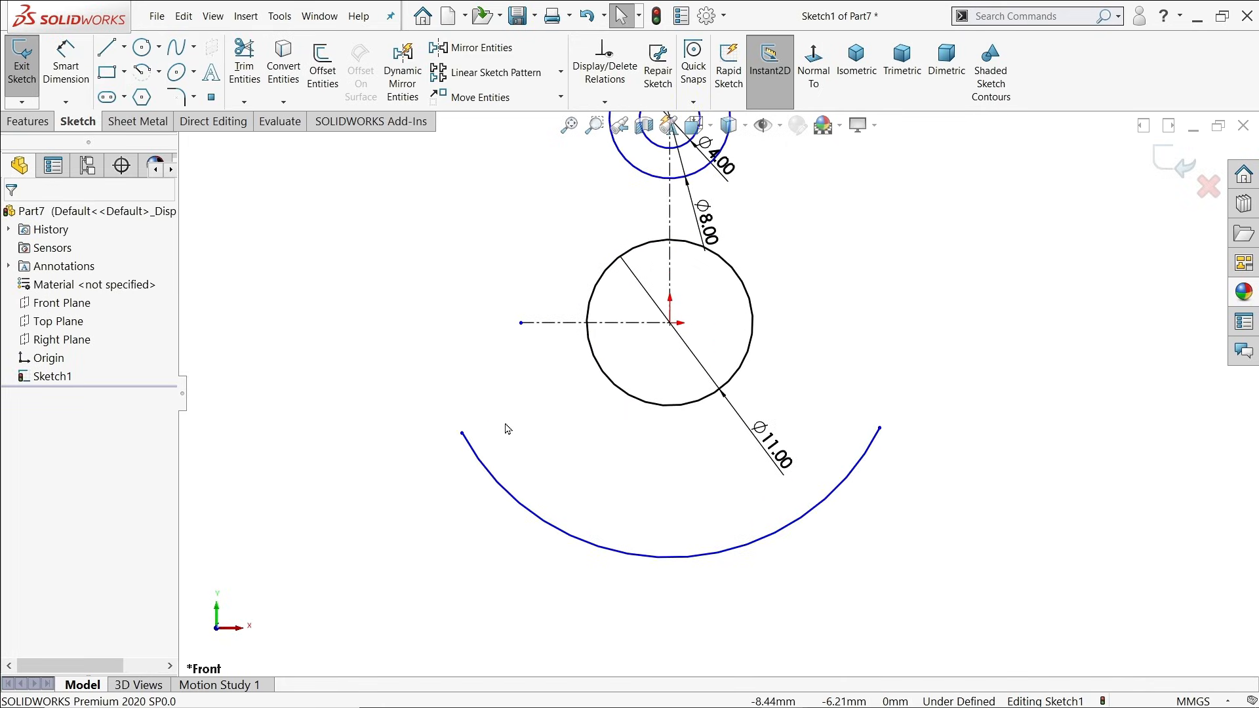
click(462, 434)
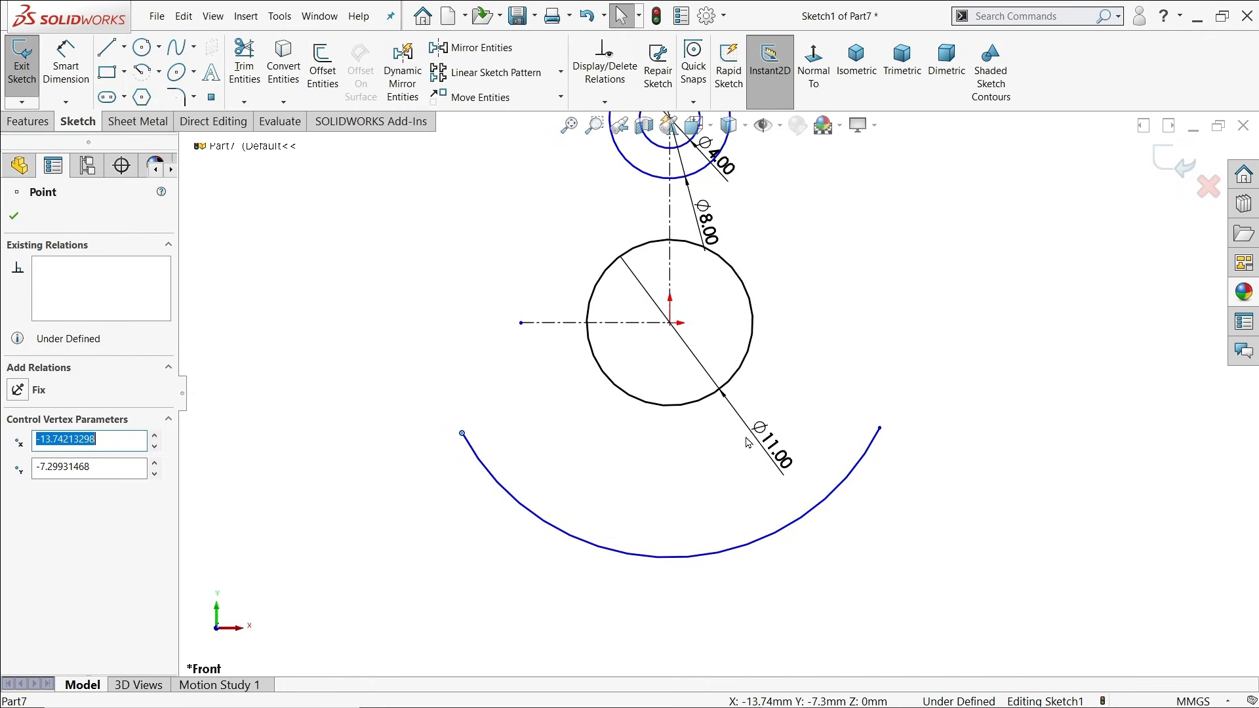
ctrl+click(878, 432)
click(917, 371)
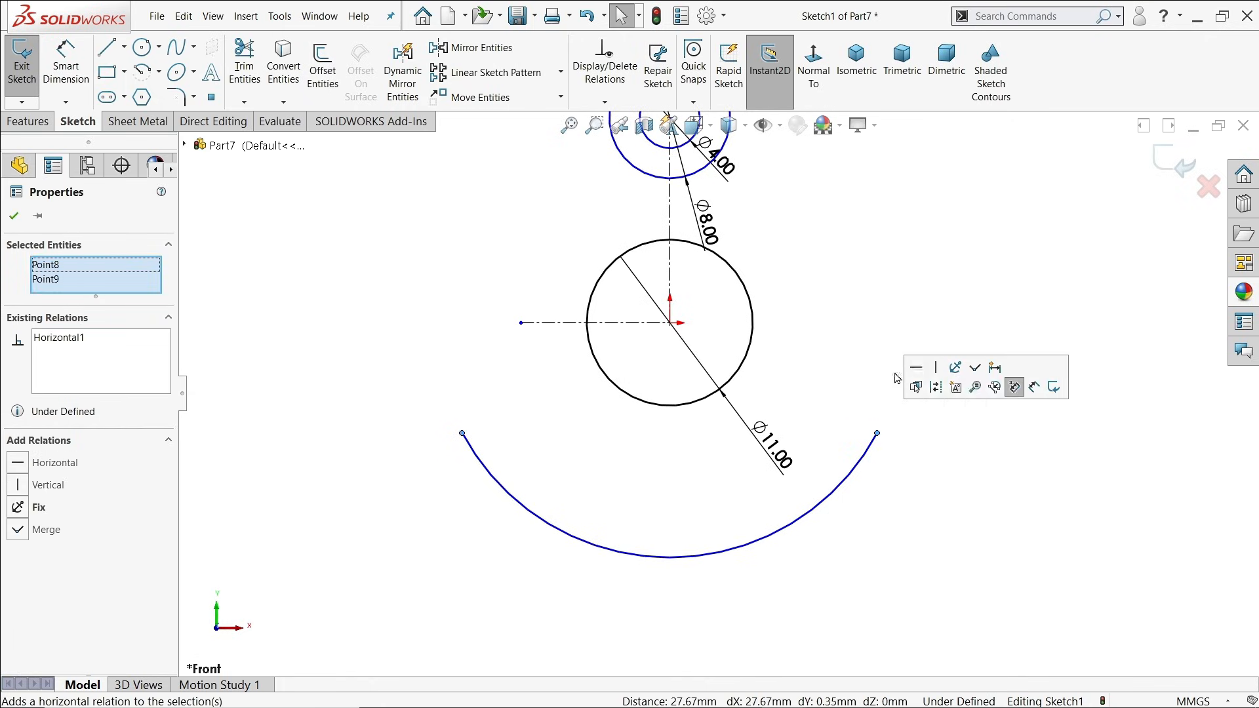
Step: Sketch lines joining each endpoint of the lower arc to the nearest side quadrant of the 11 mm circle
click(107, 47)
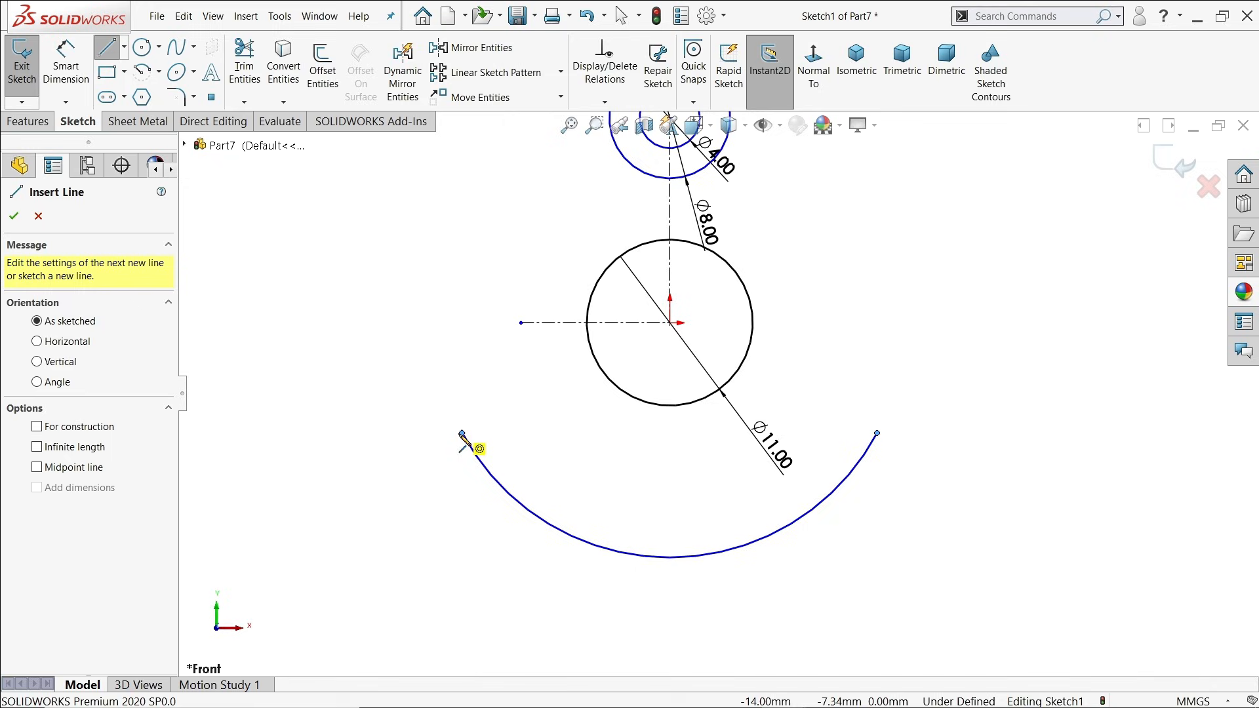
click(462, 433)
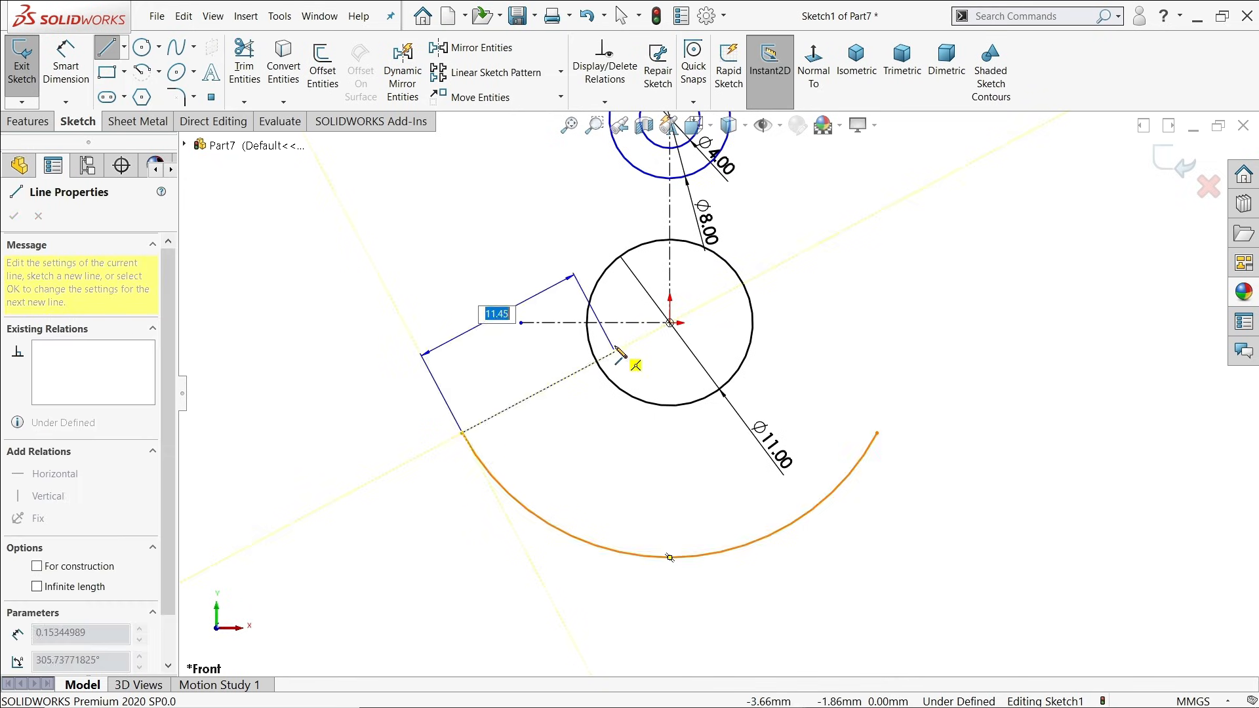
click(587, 323)
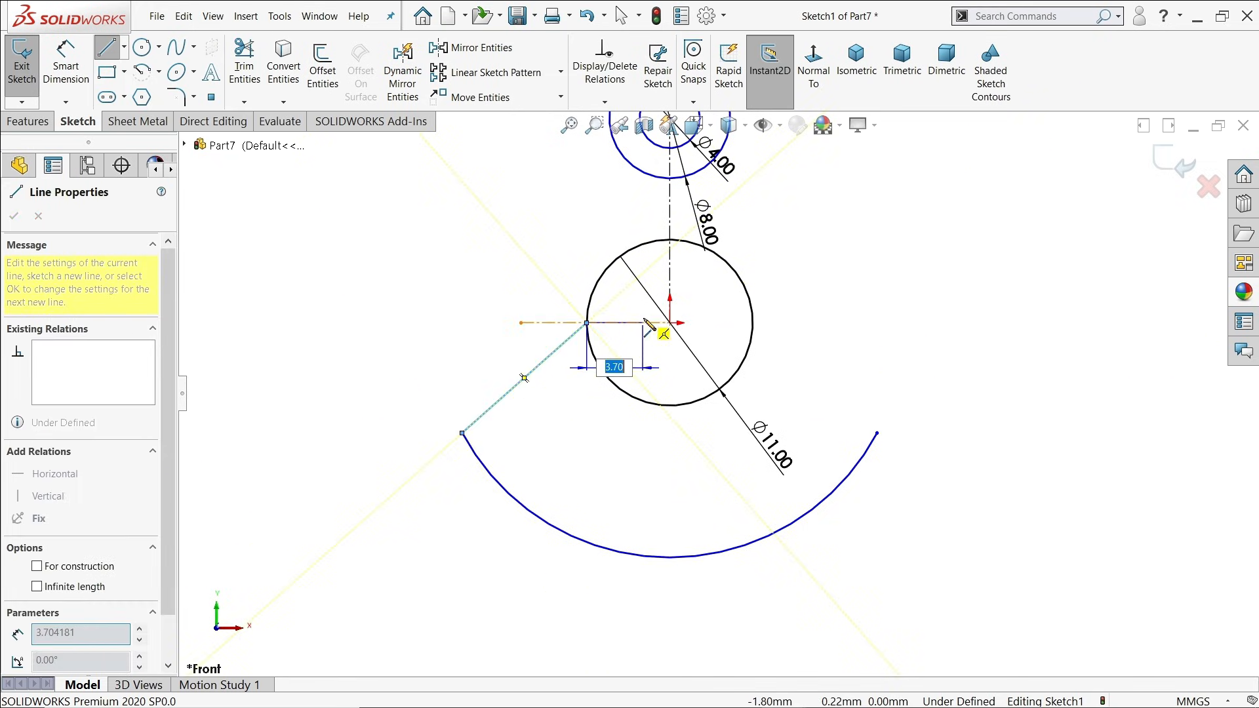
key(Escape)
key(l)
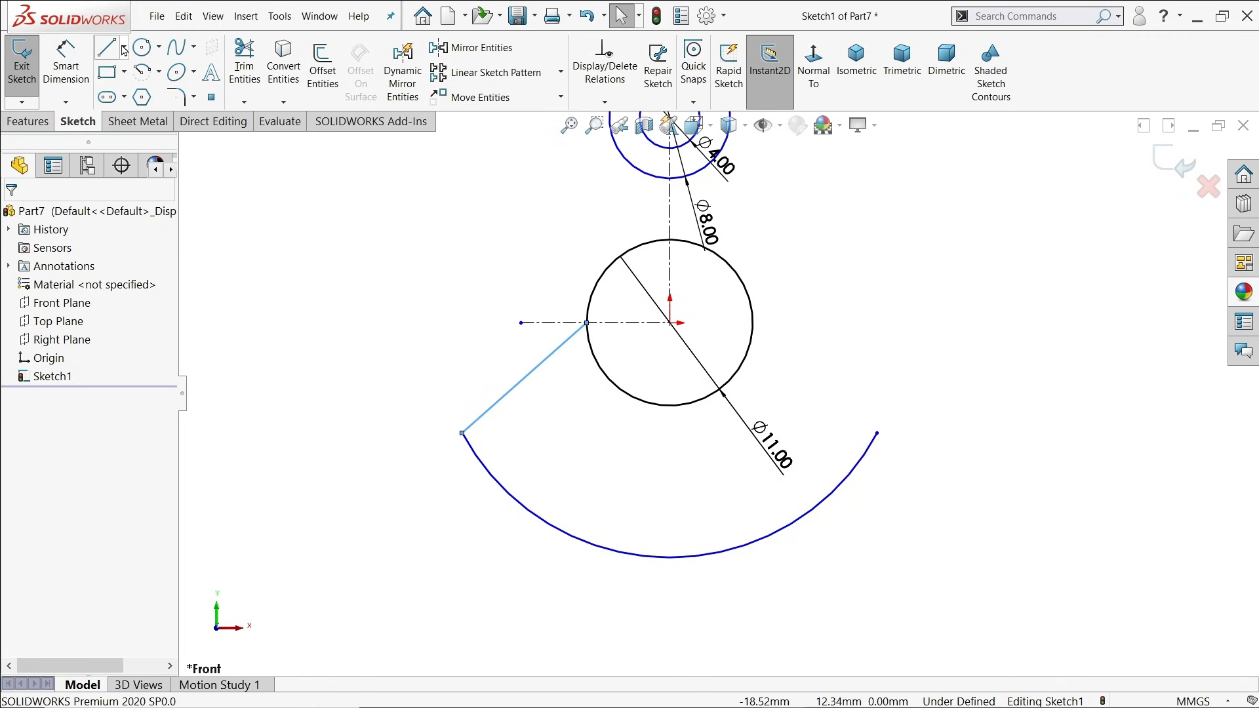
click(877, 433)
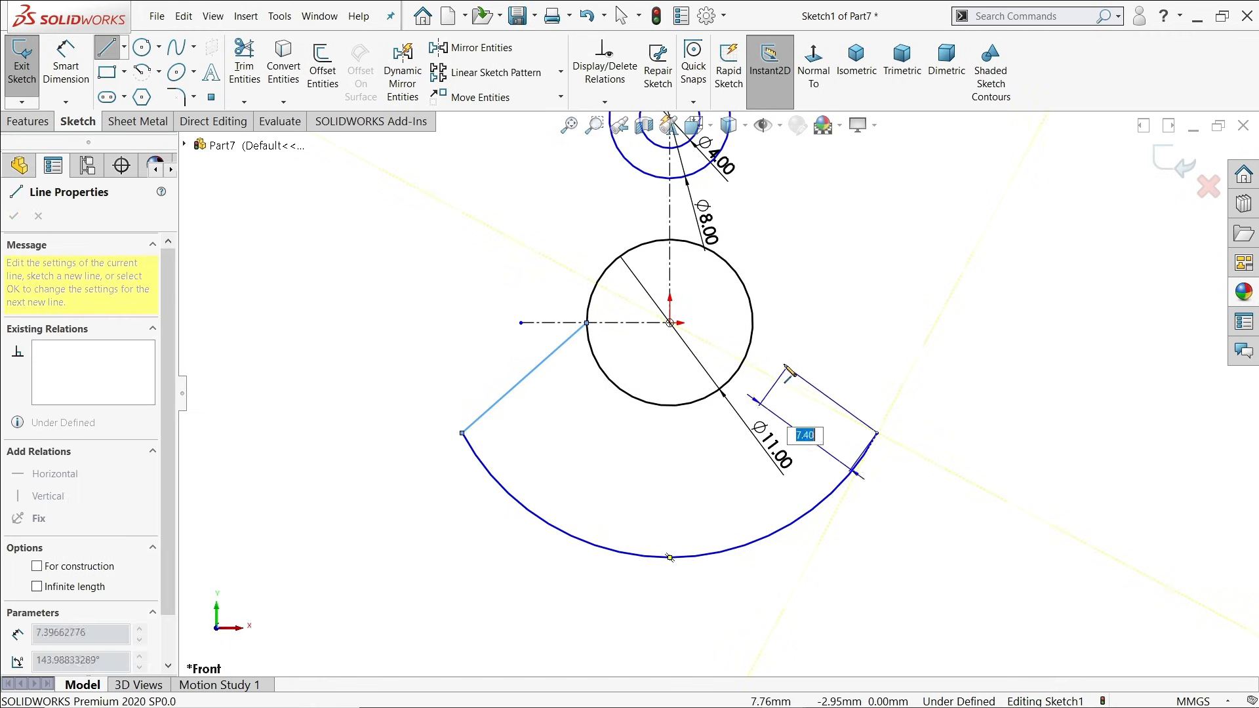
click(753, 323)
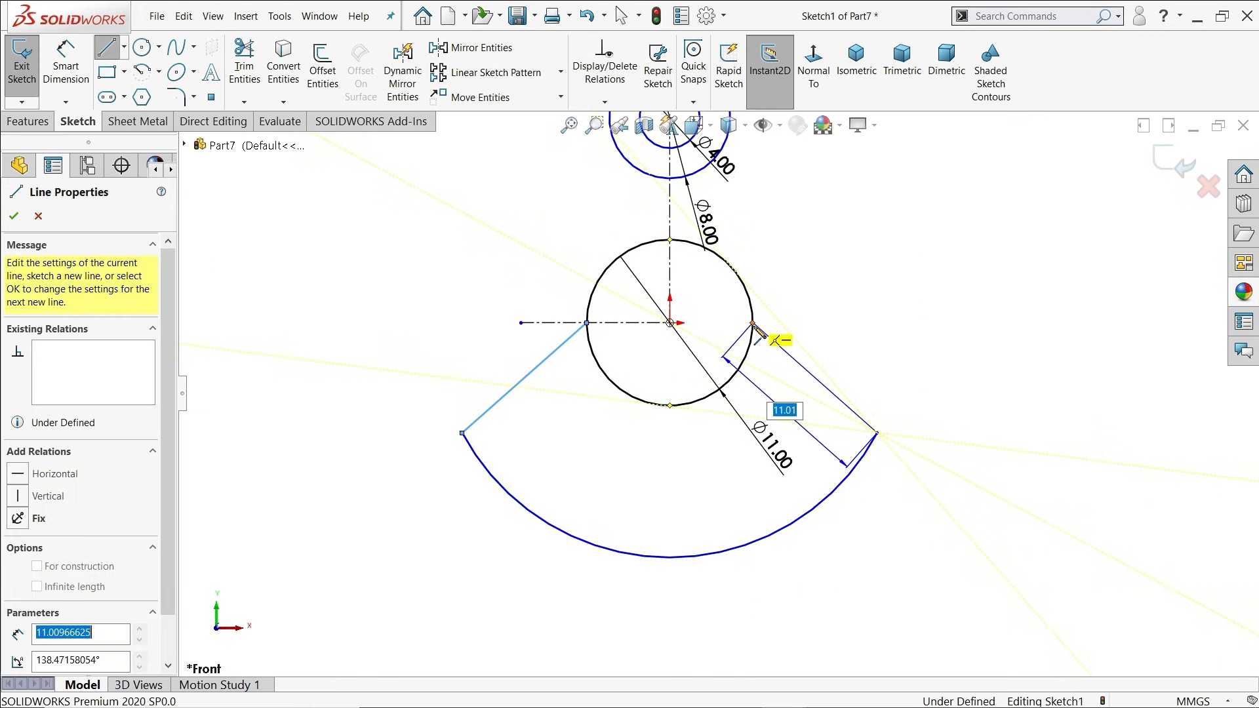
right_click(801, 302)
click(836, 316)
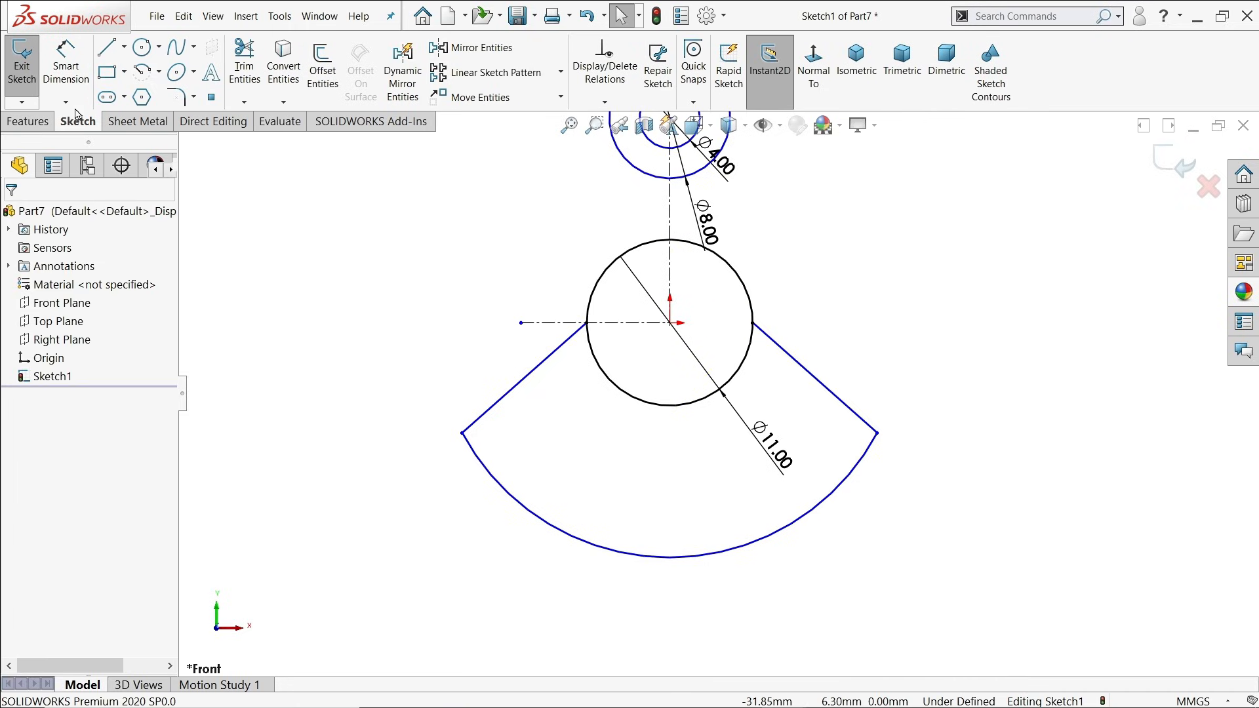
Step: Dimension the lower arc's radius as 15 mm
click(68, 71)
click(515, 510)
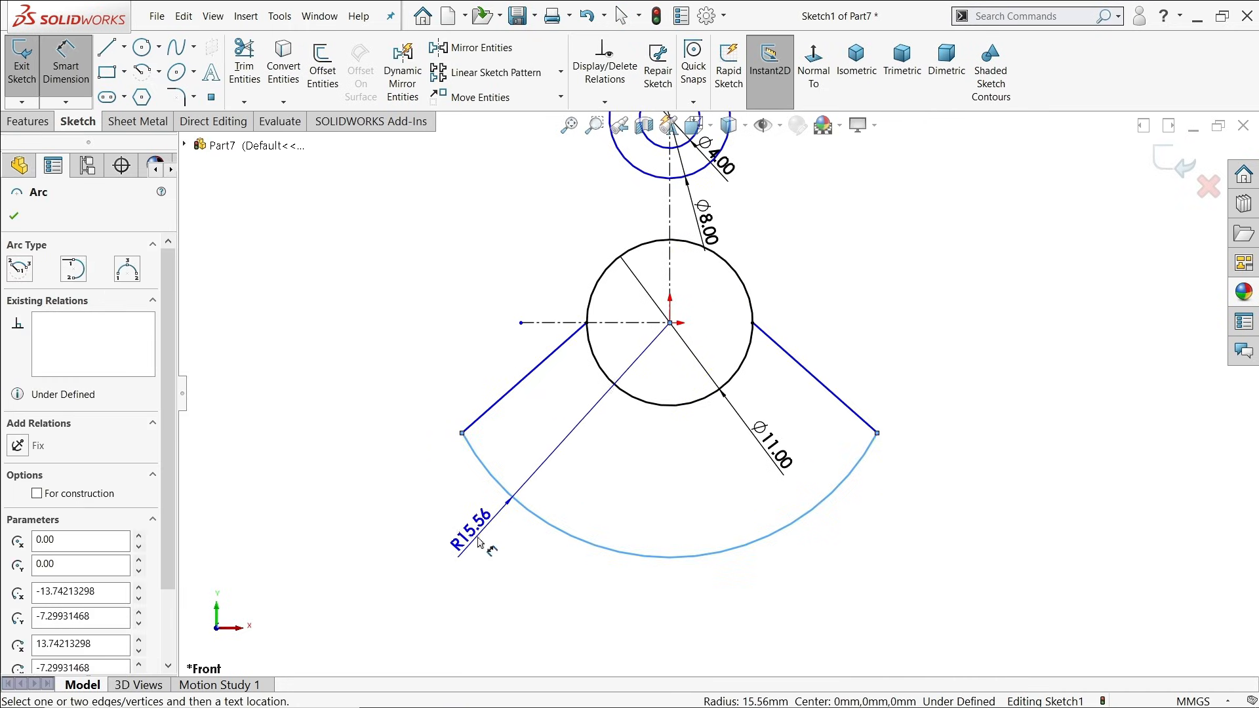
click(498, 534)
text(15)
key(Return)
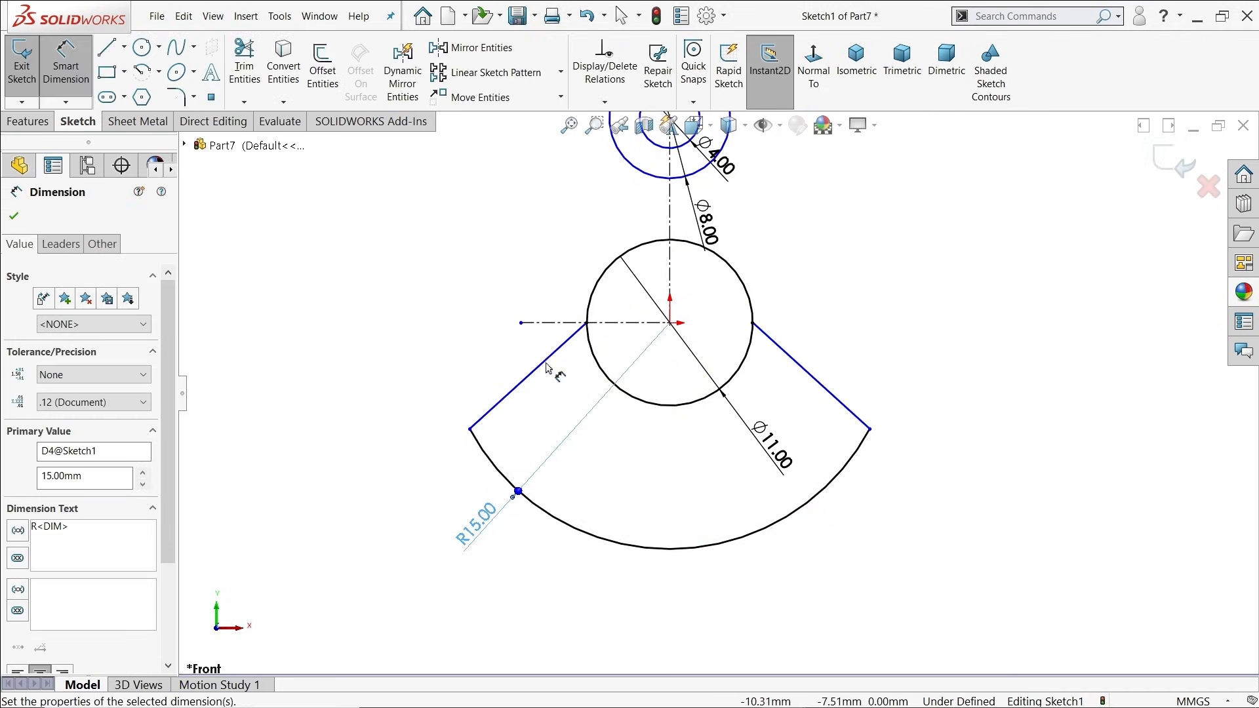
Step: Dimension the vertical distance from the horizontal centerline's outer end to the arc's left endpoint as 4 mm
click(520, 323)
click(469, 430)
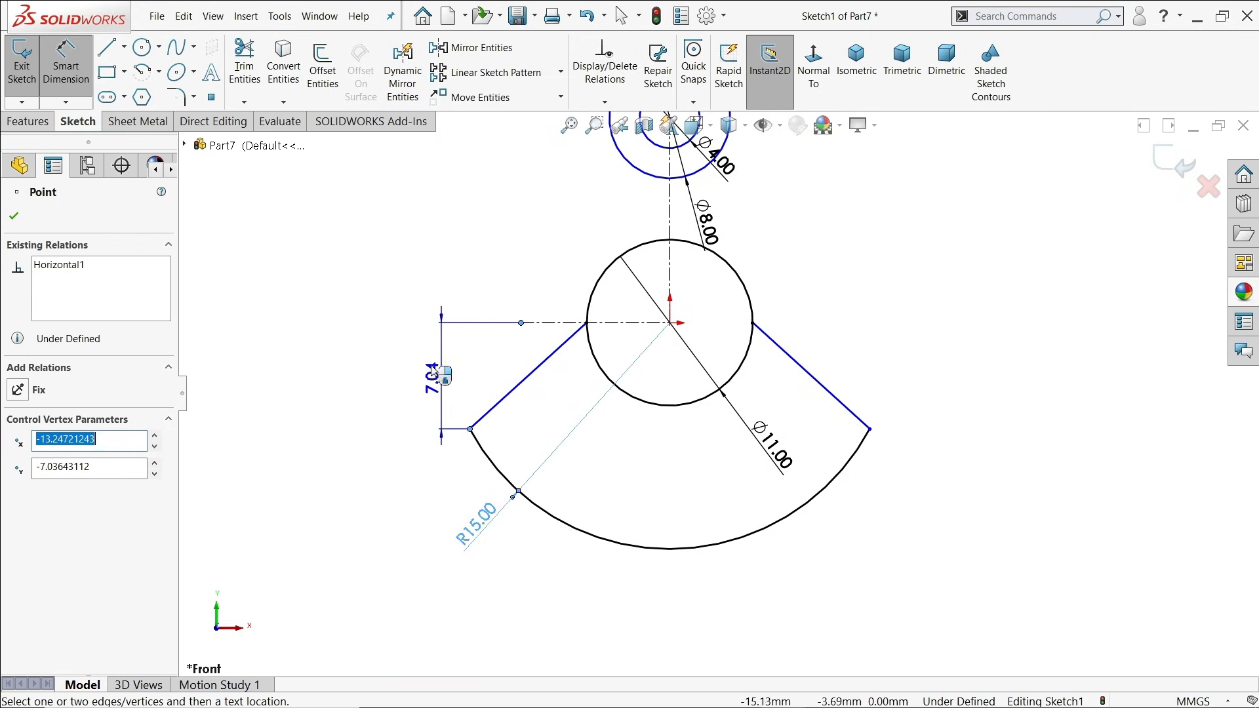
click(430, 364)
text(4)
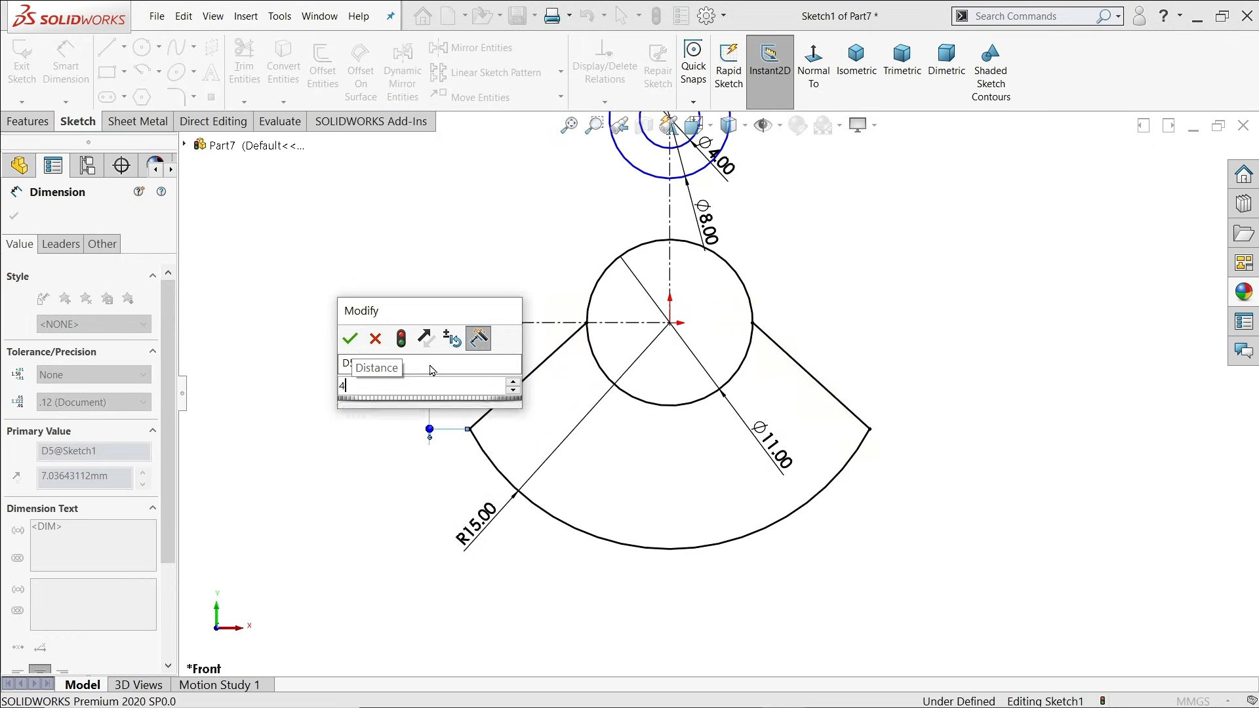
key(Return)
Step: Dimension the vertical distance between the origin and the centre of the two upper circles as 8 mm
scroll(662, 172, down, 2)
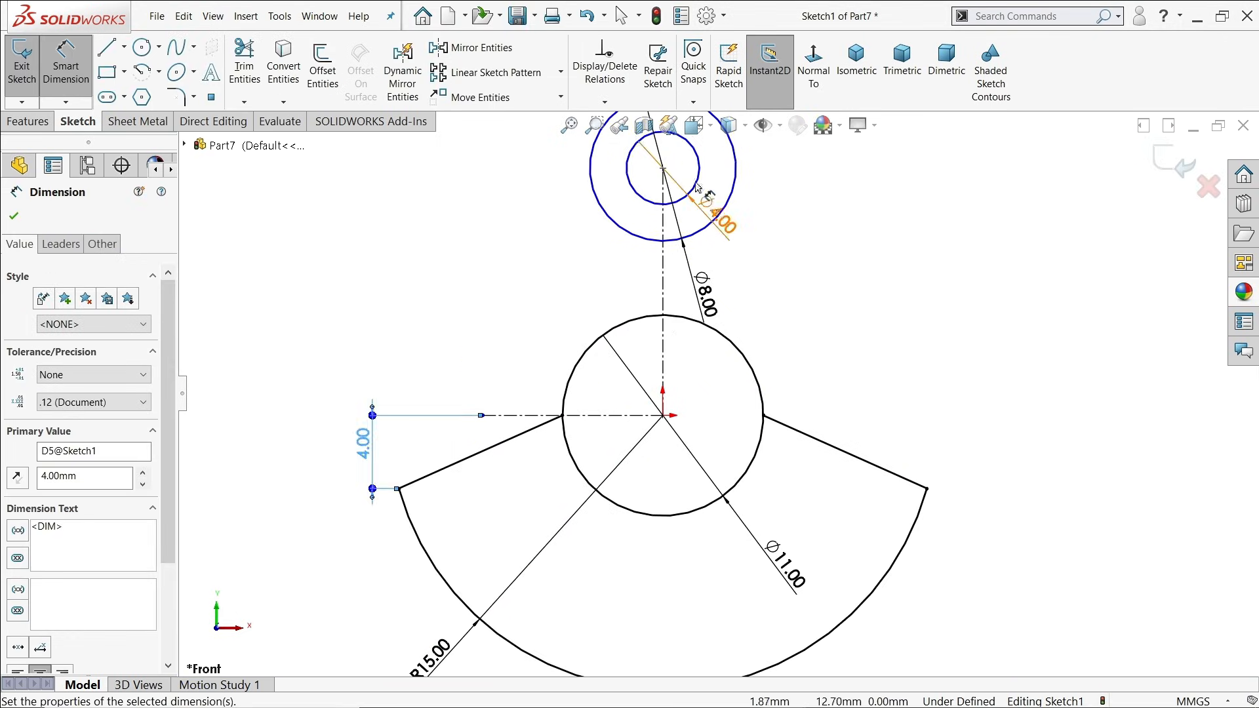
click(663, 170)
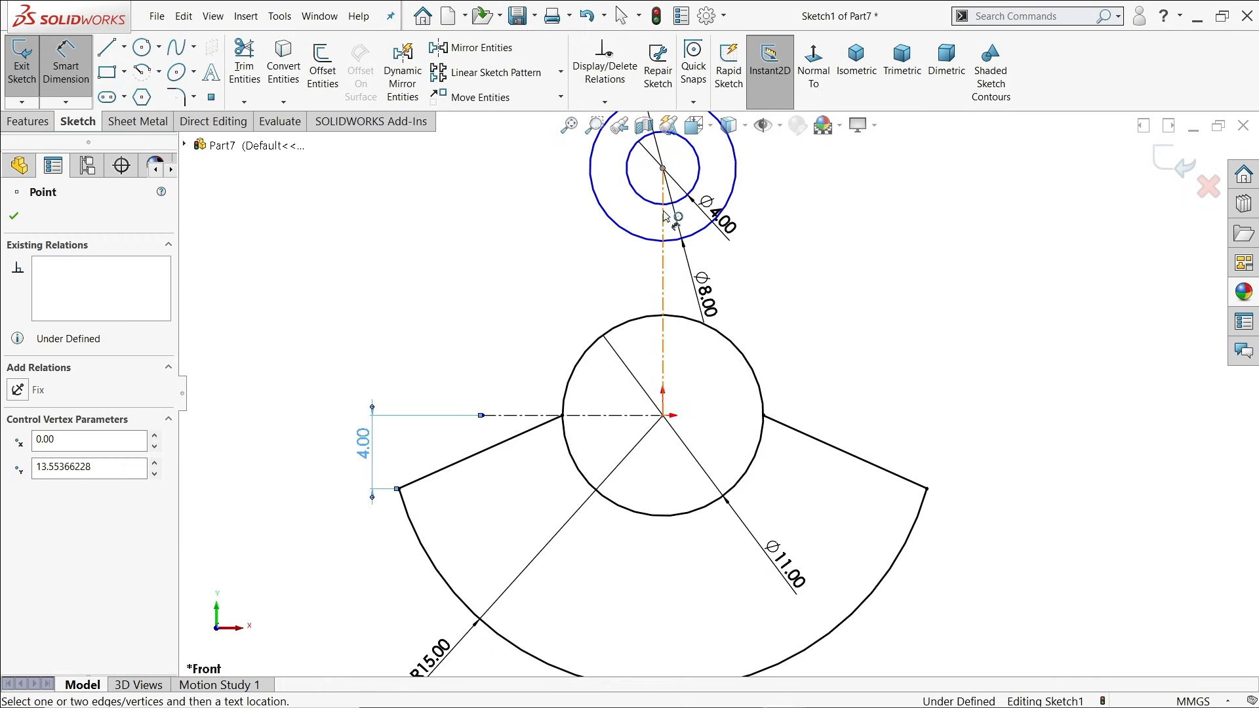
click(663, 415)
click(365, 291)
text(8)
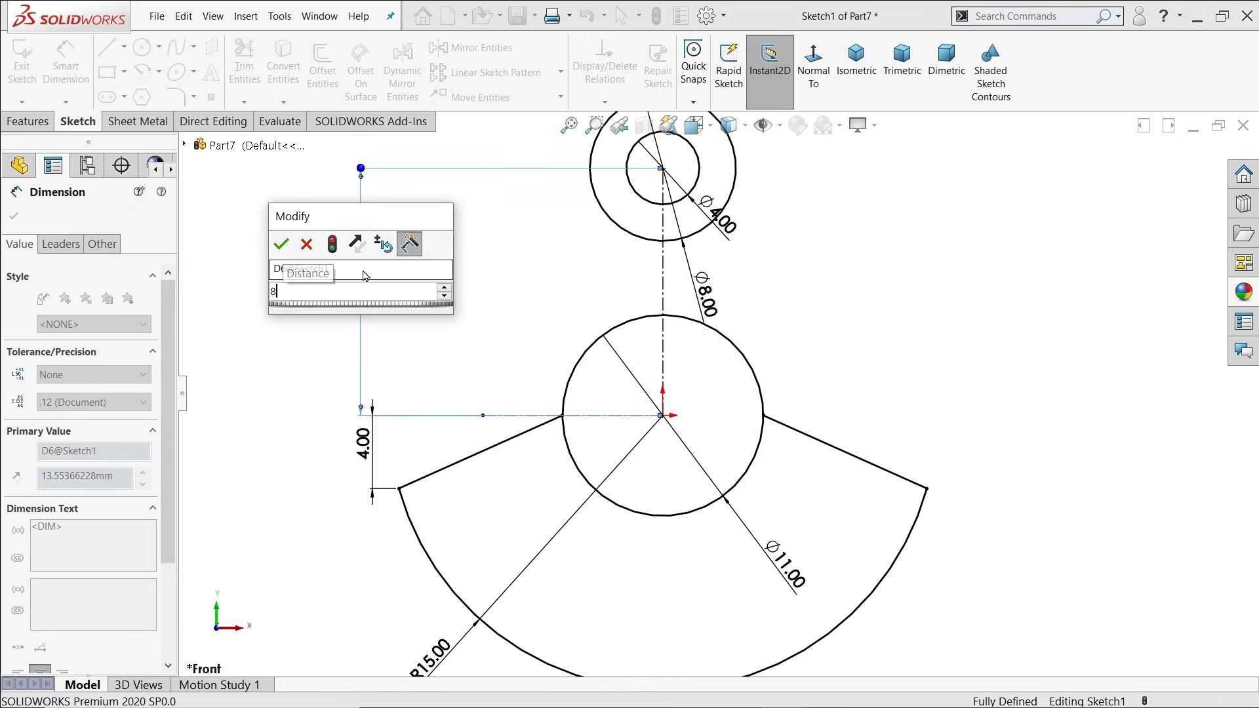
key(Return)
Step: Sketch a line tangent to the left sides of the 8 mm and 11 mm circles, connecting them
scroll(564, 285, down, 2)
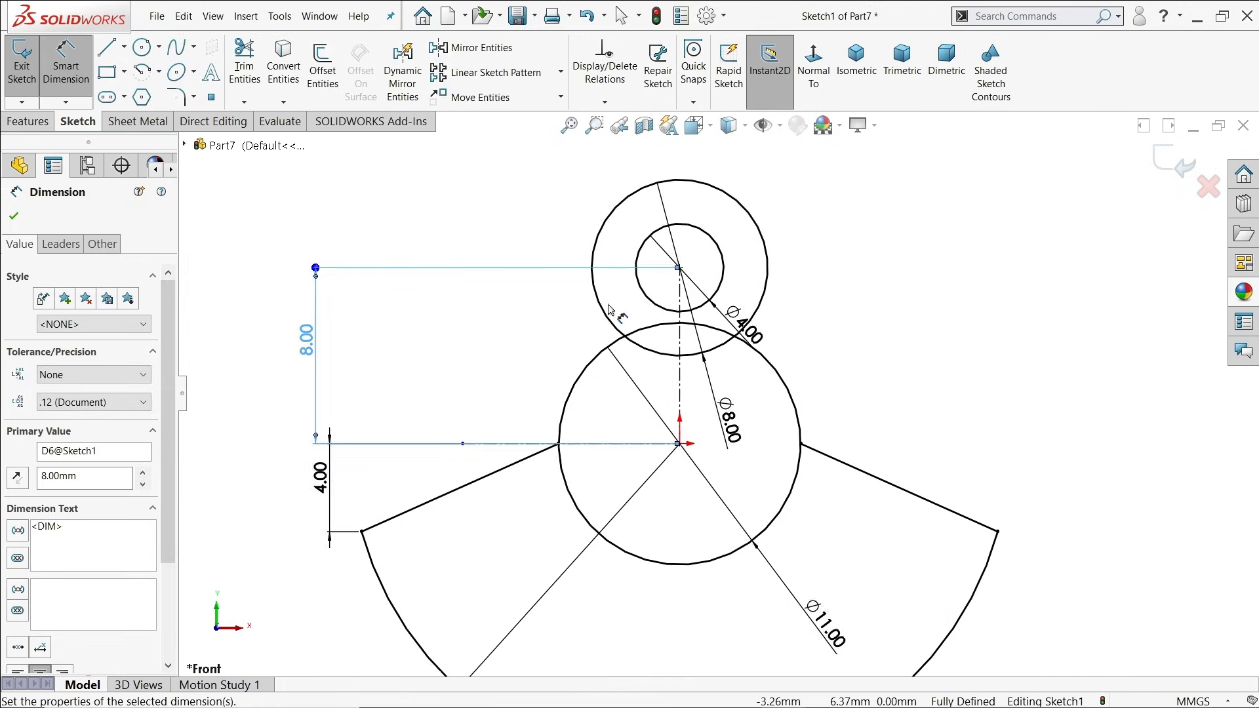
click(108, 50)
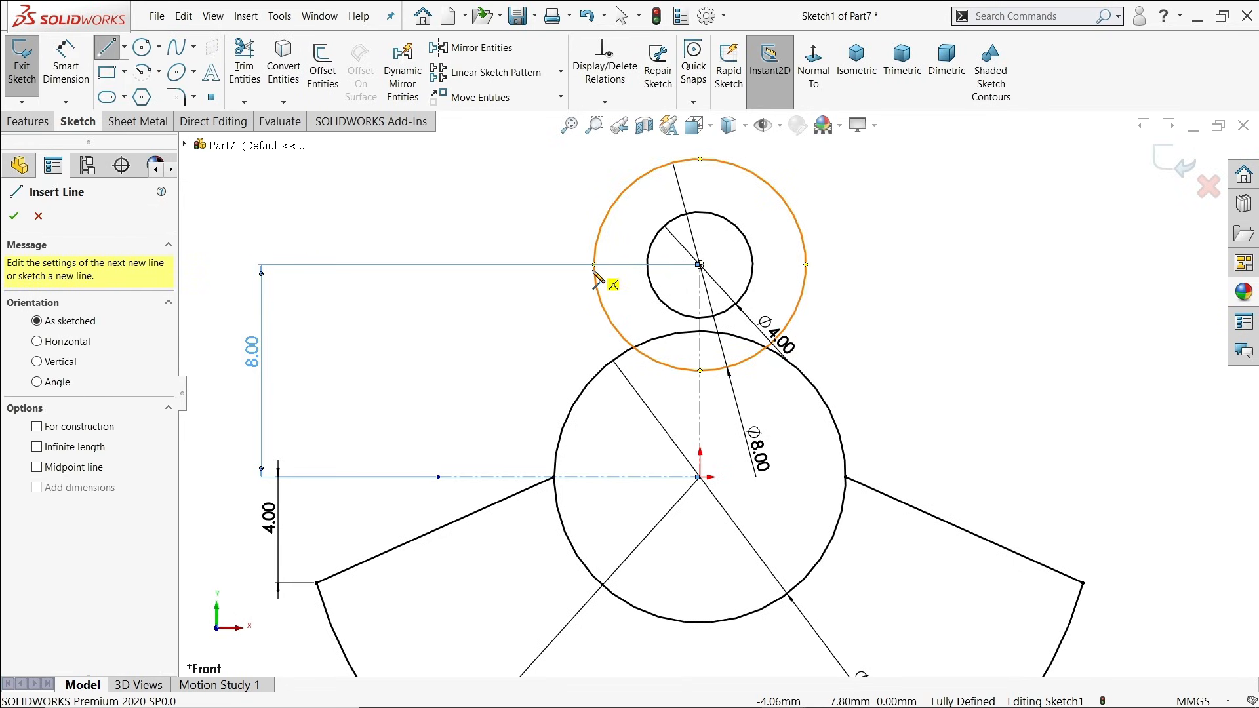
click(593, 244)
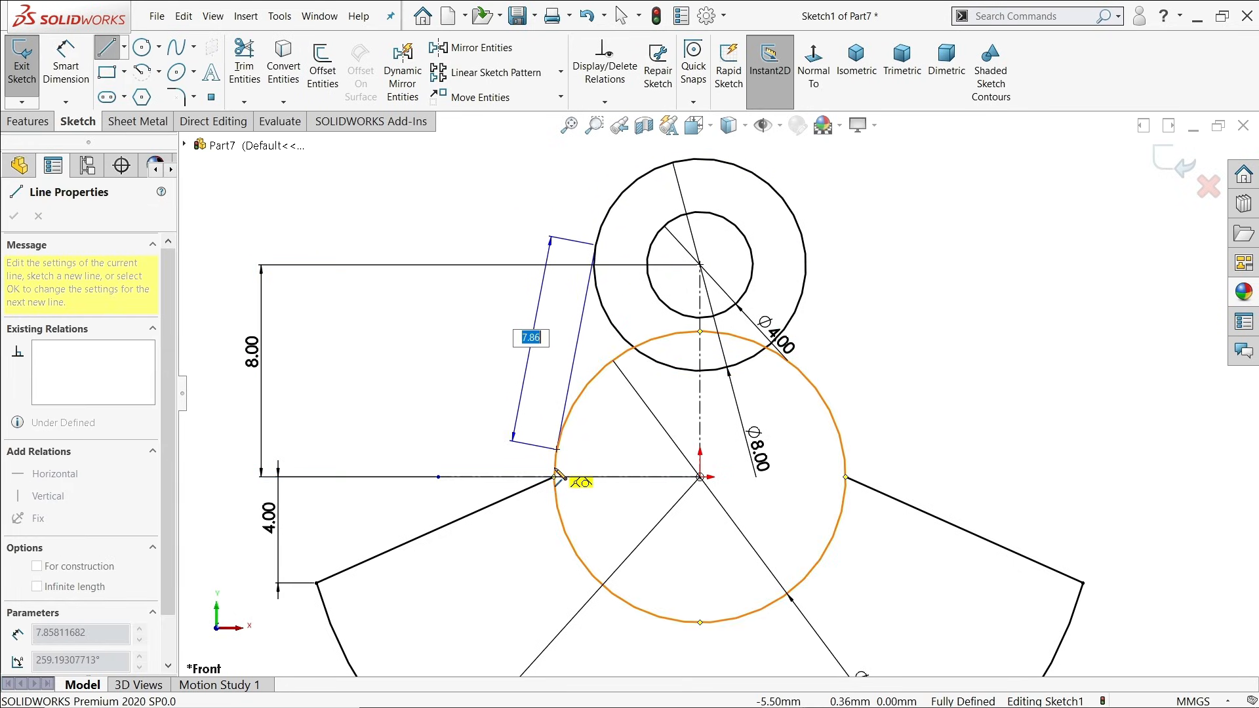
click(556, 450)
right_click(419, 362)
click(455, 380)
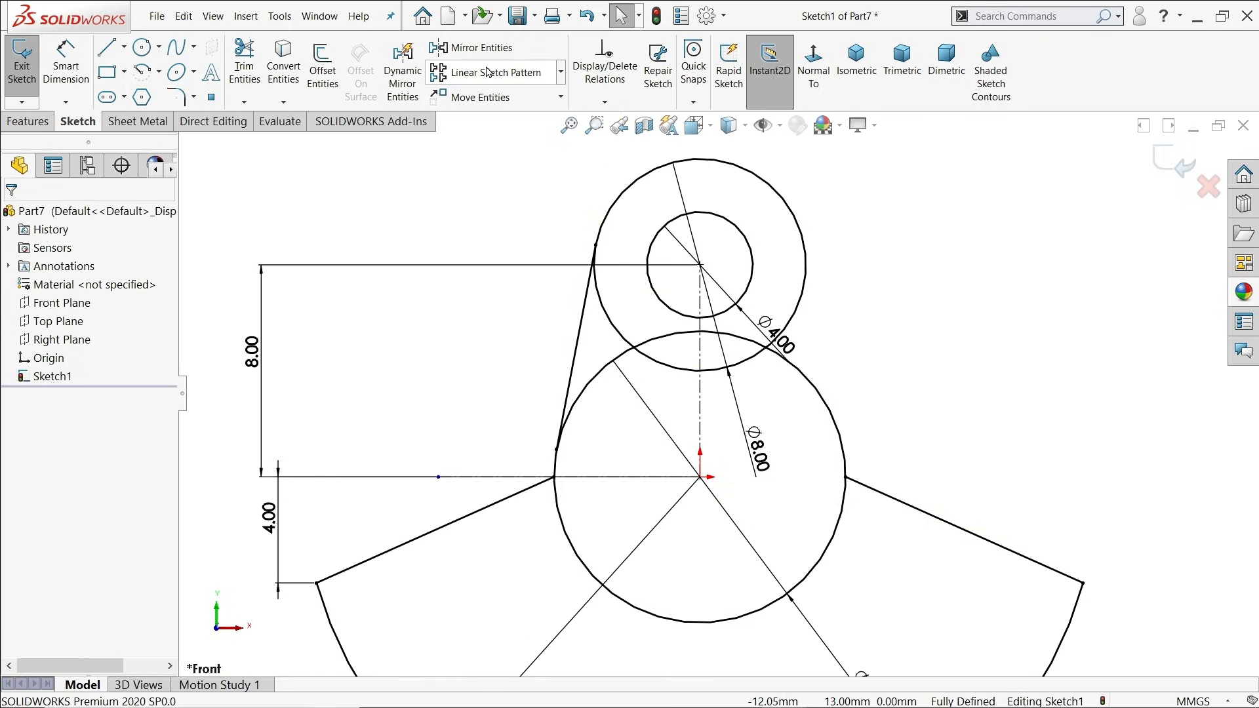
Step: Mirror the left tangent line about the vertical centerline
click(472, 47)
click(581, 330)
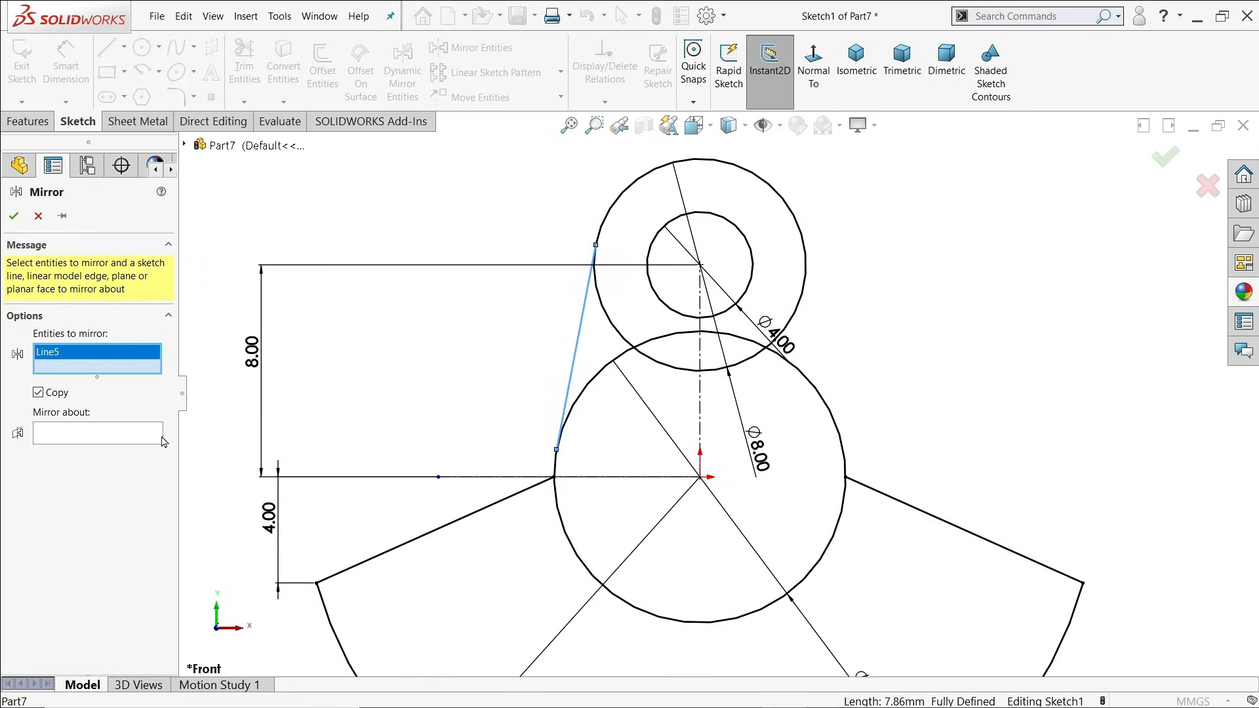
click(112, 436)
click(700, 412)
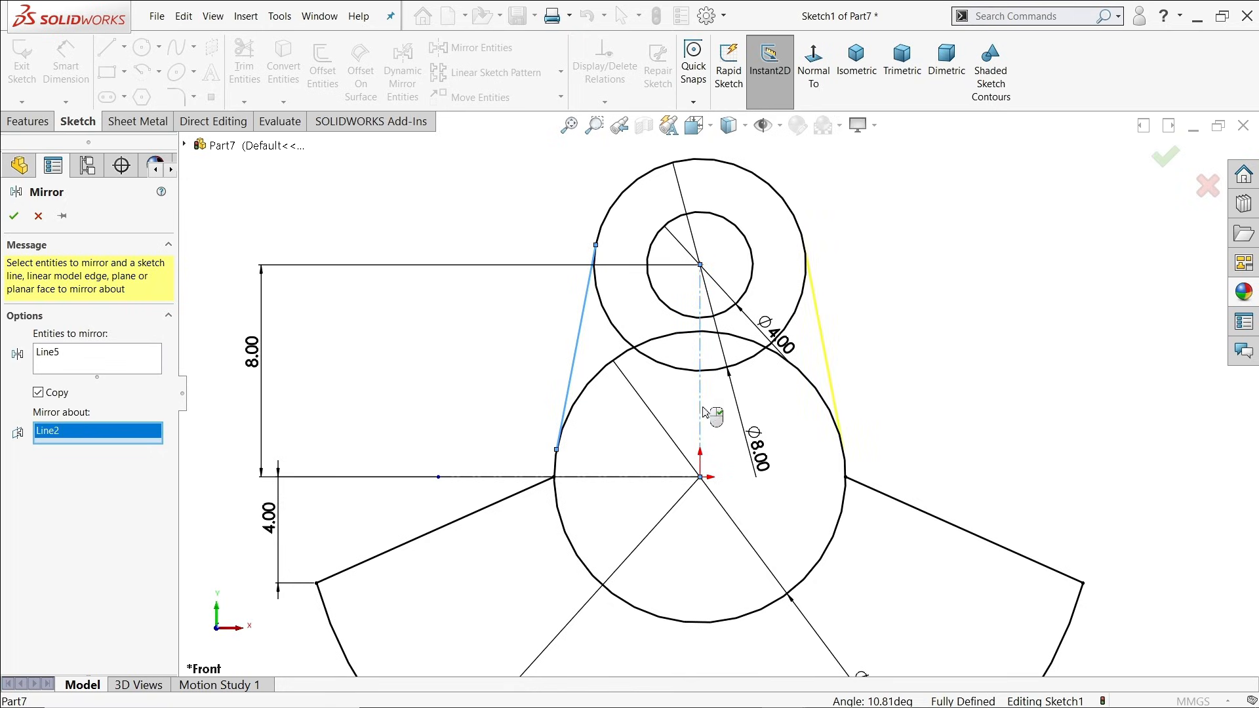
click(13, 216)
Step: Sketch an 8 mm diameter circle centred on the origin inside the 11 mm circle
scroll(542, 301, up, 3)
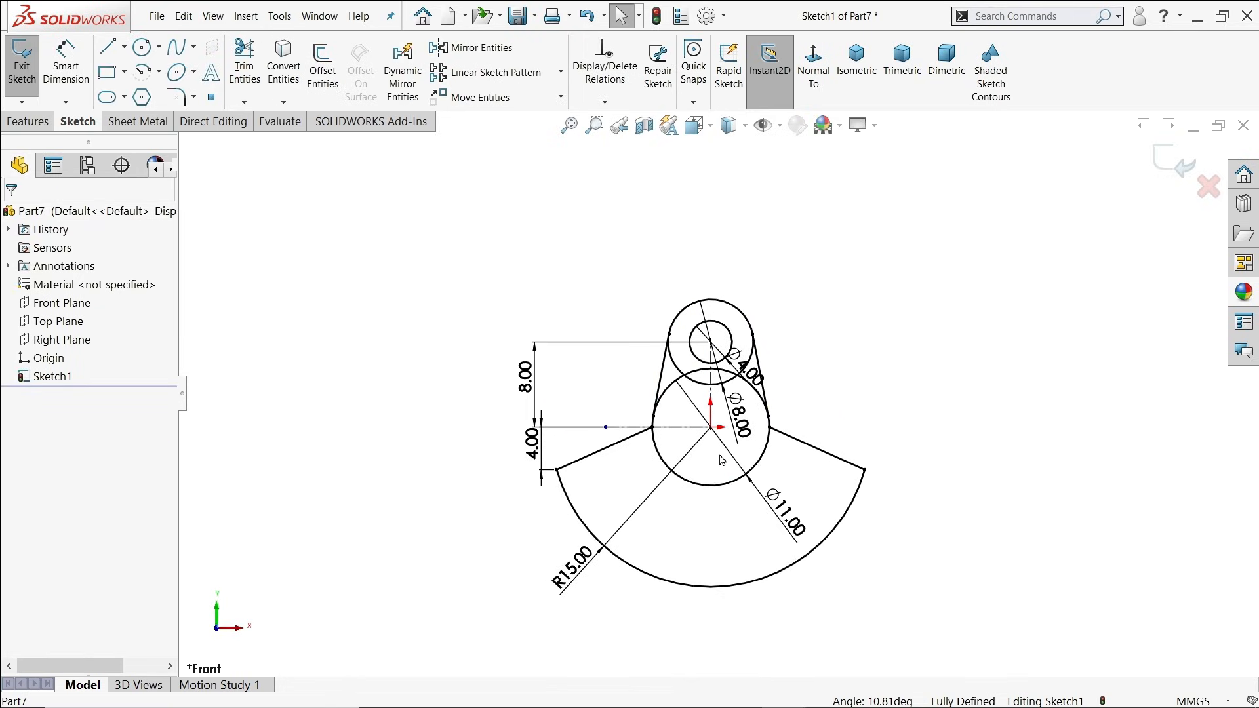
scroll(686, 343, down, 2)
scroll(671, 322, down, 1)
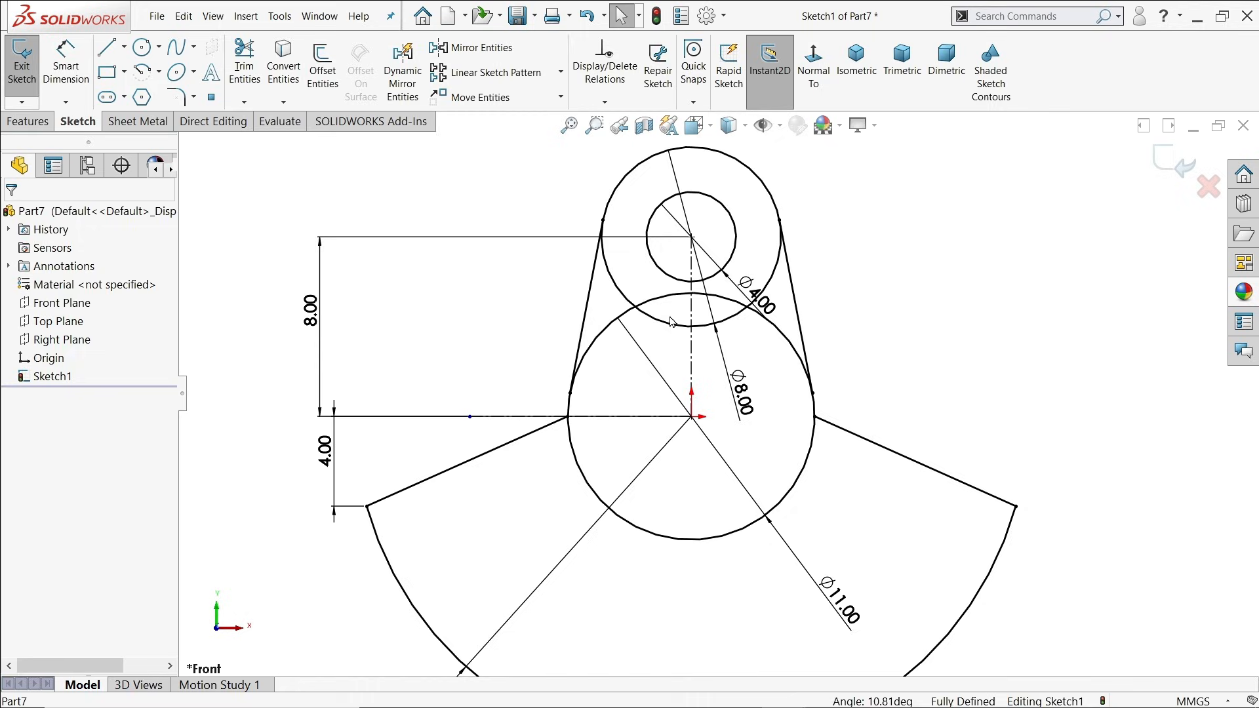
click(142, 48)
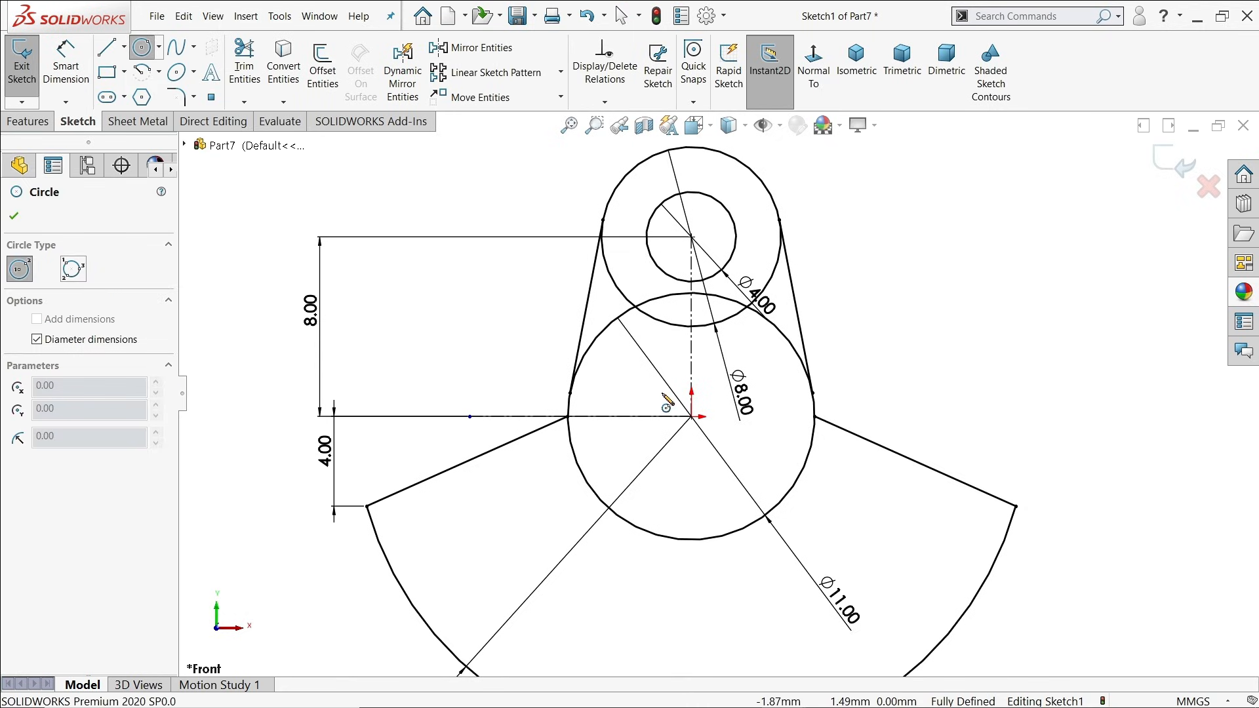
click(691, 415)
text(8)
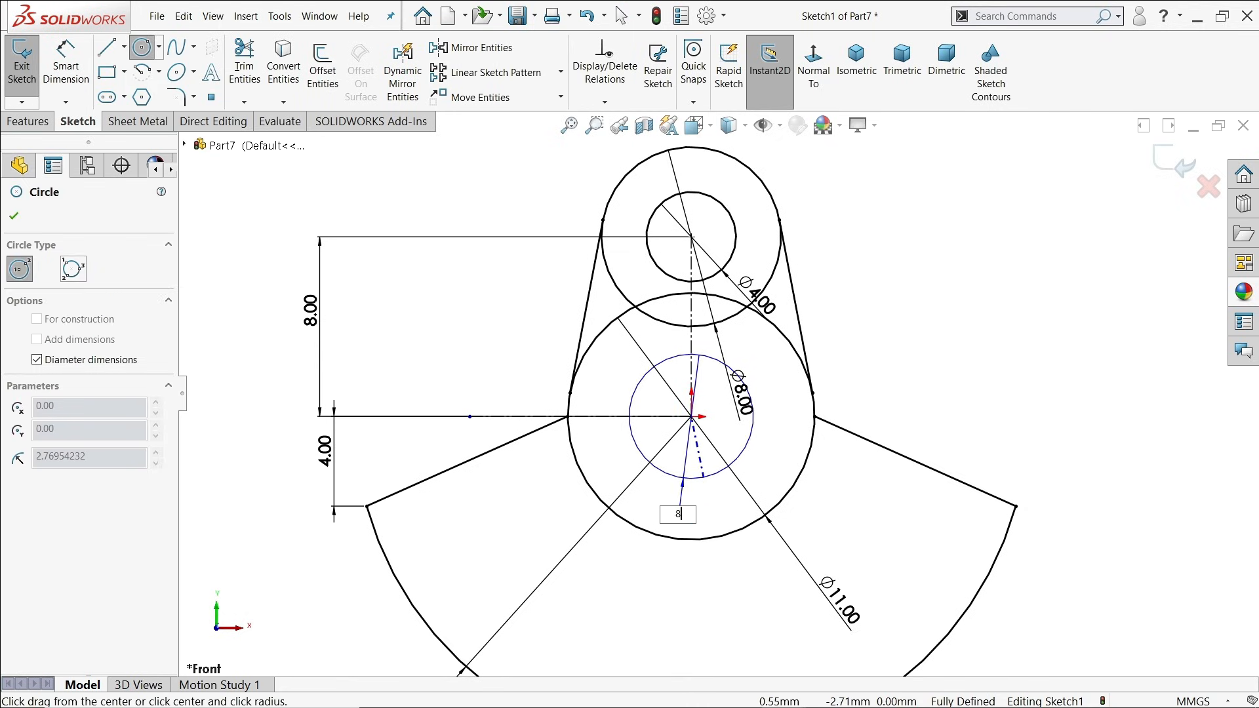
key(Return)
key(Escape)
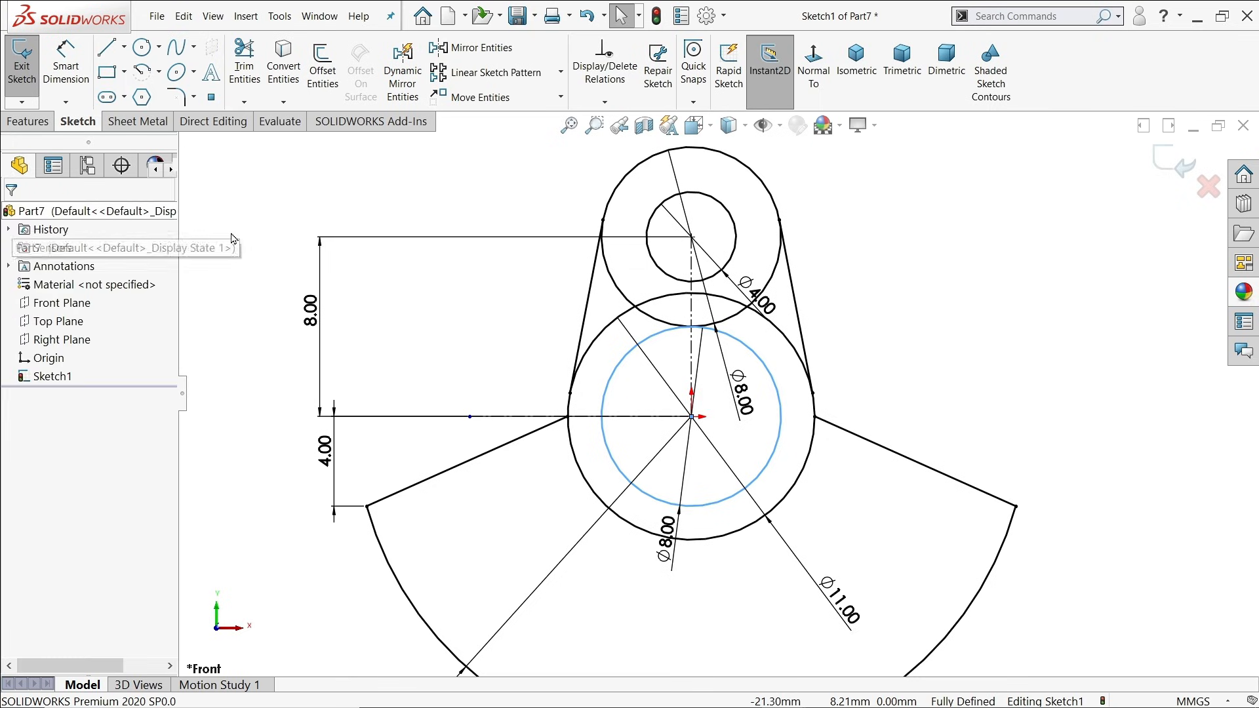
Step: Trim away the lower part of the upper 8 mm circle that lies inside the 11 mm circle
scroll(692, 344, down, 2)
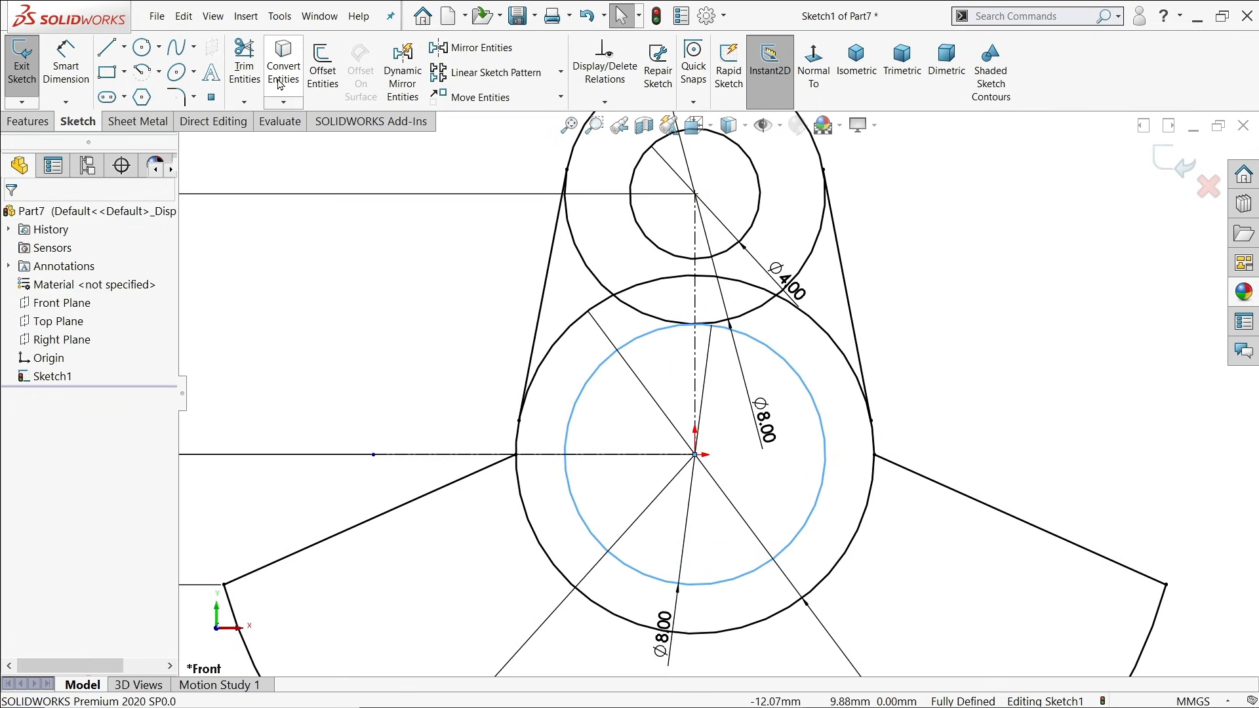
click(244, 64)
scroll(688, 325, up, 3)
scroll(725, 356, down, 4)
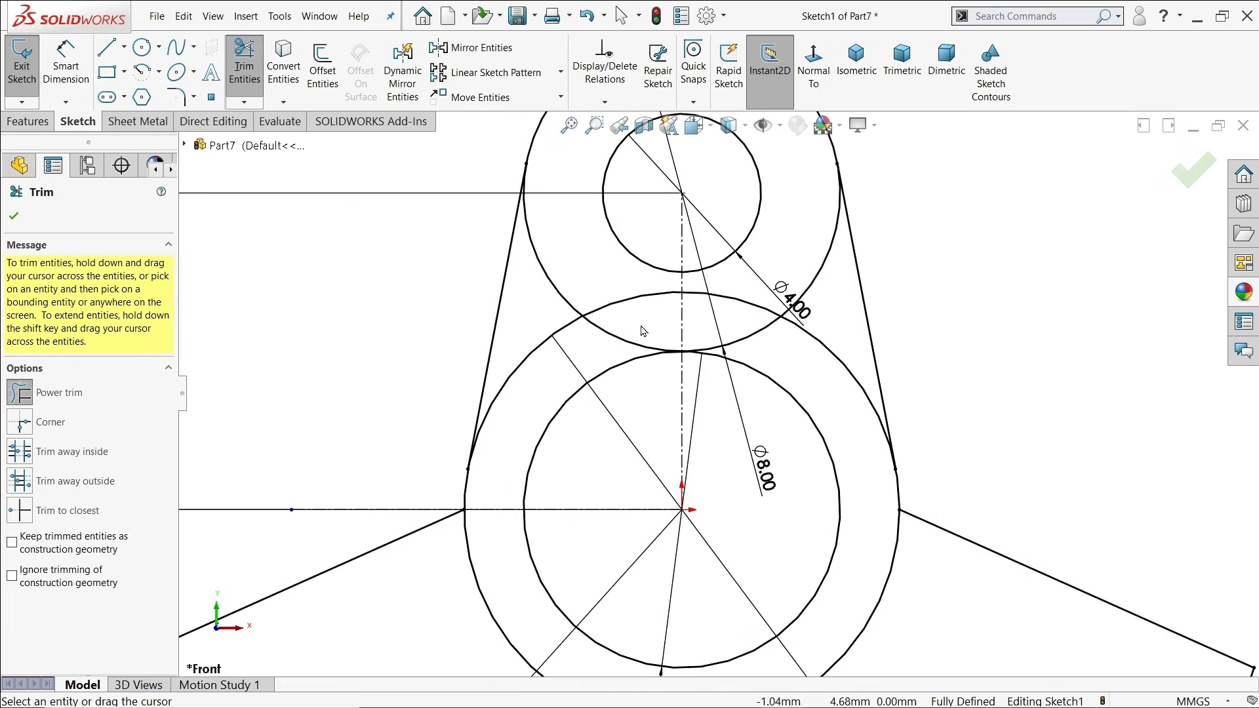
drag(639, 324, 619, 345)
scroll(699, 347, down, 5)
drag(849, 359, 862, 375)
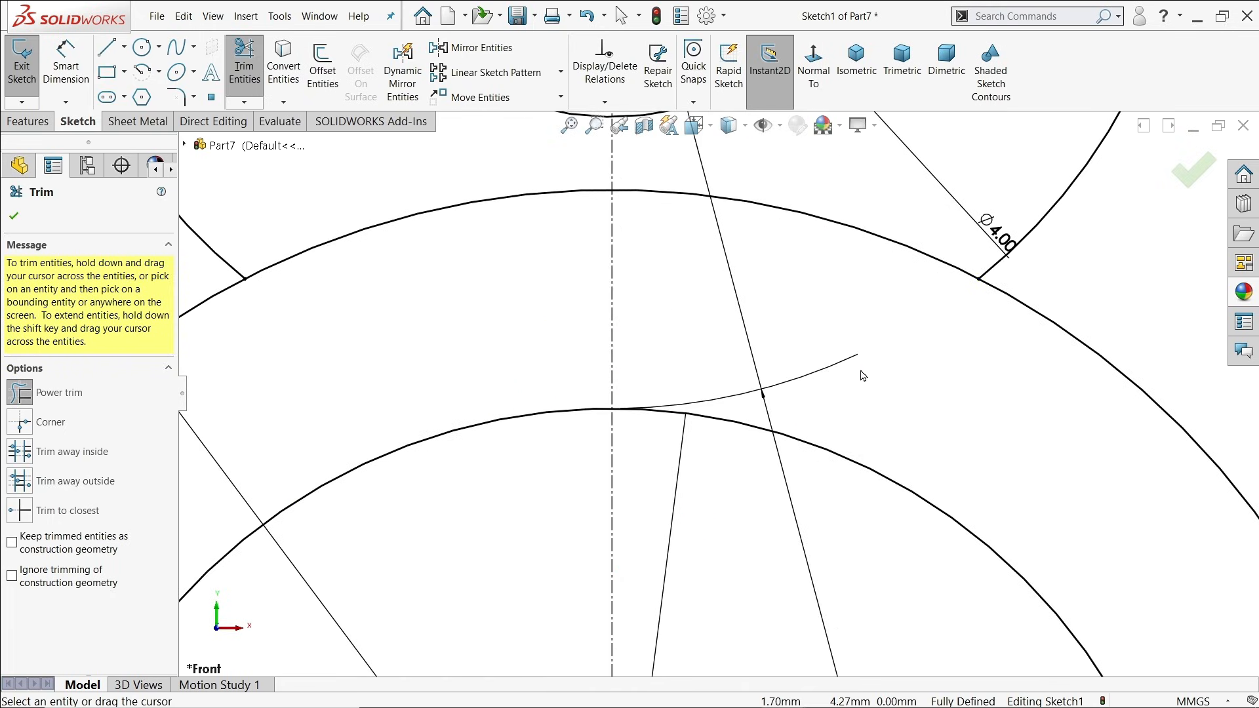
Step: Trim the upper 8 mm circle's remaining lower arcs between the tangent lines and the 11 mm circle
scroll(830, 366, up, 5)
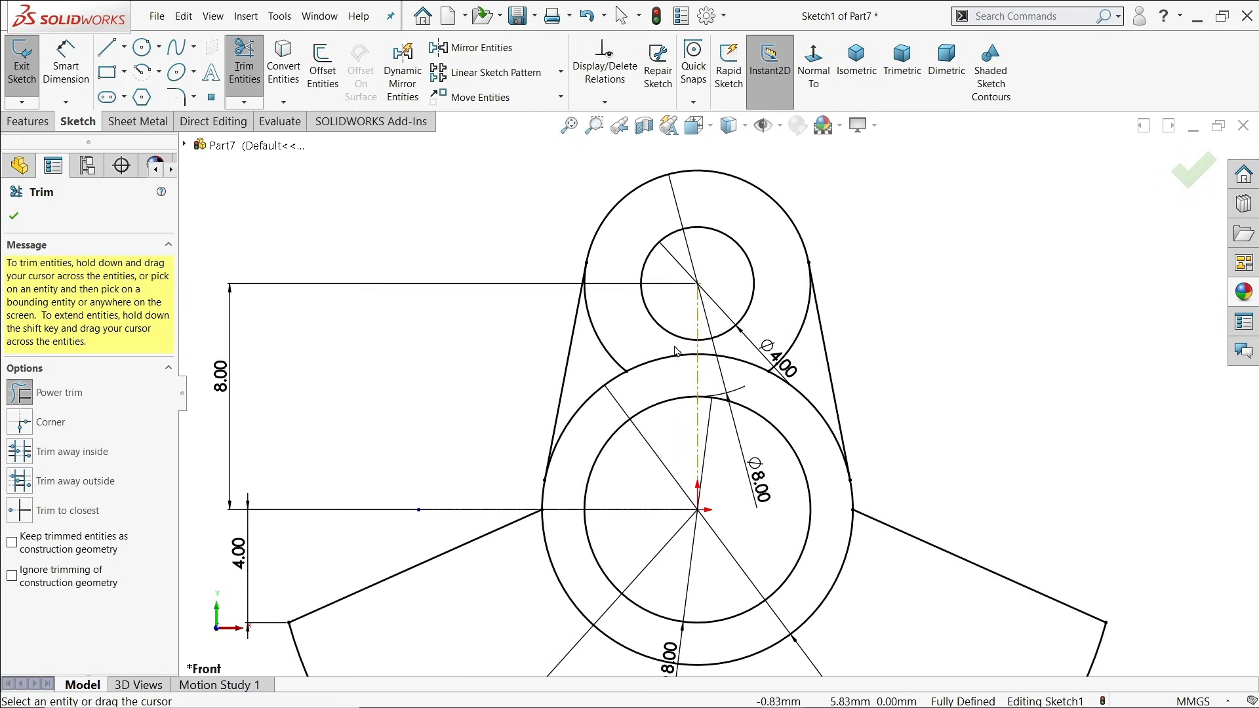
drag(623, 339, 601, 354)
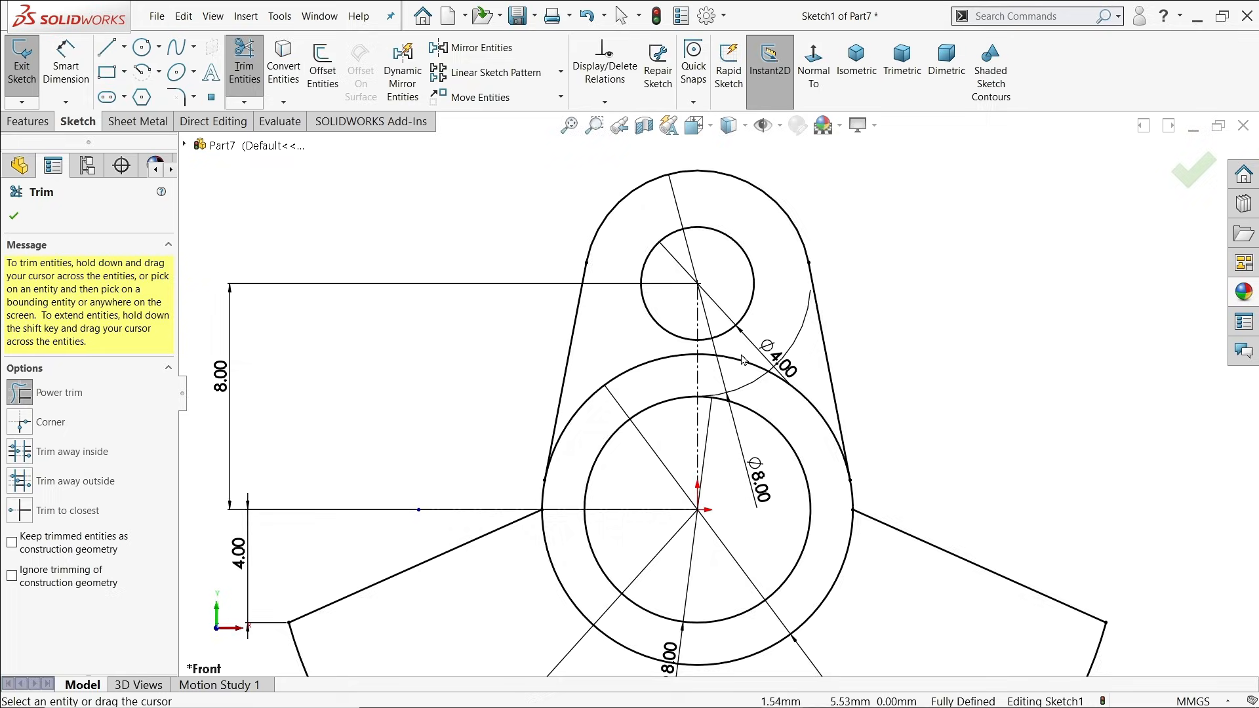
scroll(718, 394, up, 3)
scroll(728, 488, down, 4)
scroll(641, 383, up, 4)
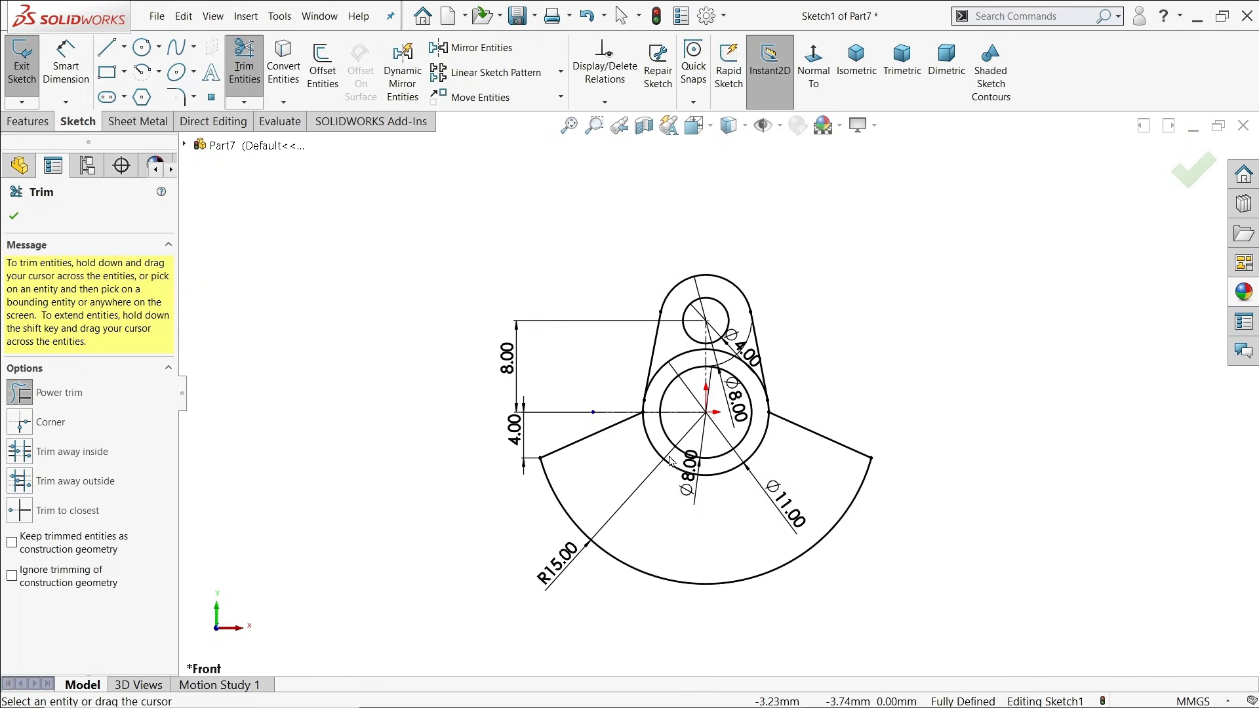
scroll(490, 376, down, 1)
click(16, 217)
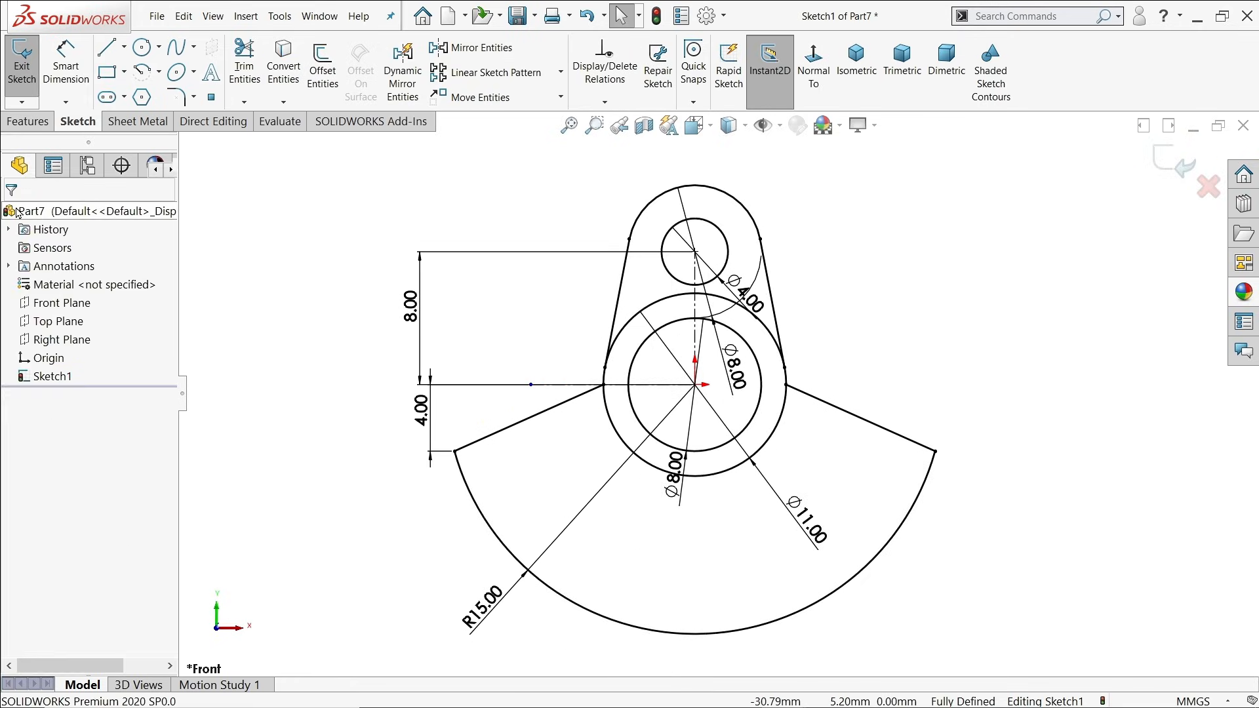
Step: Extrude the counterweight region and the upper lug region 6 mm with the Mid Plane end condition
click(30, 121)
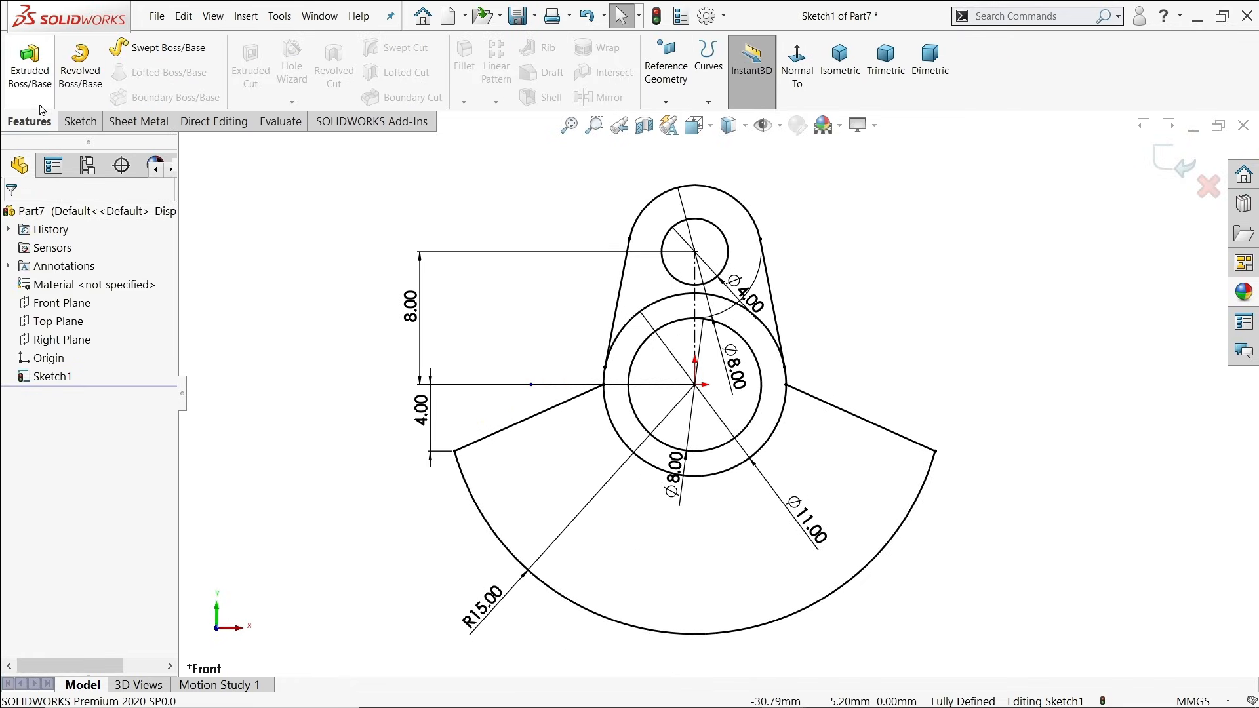
click(30, 69)
scroll(759, 374, down, 3)
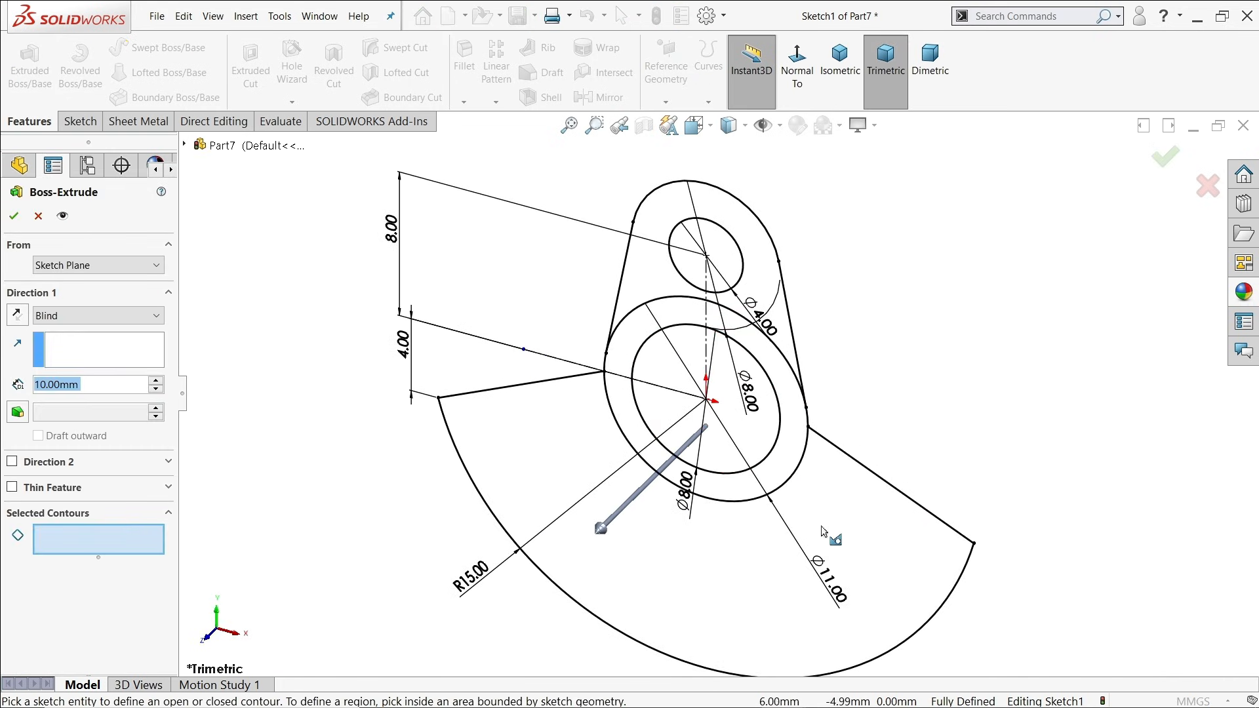
click(853, 554)
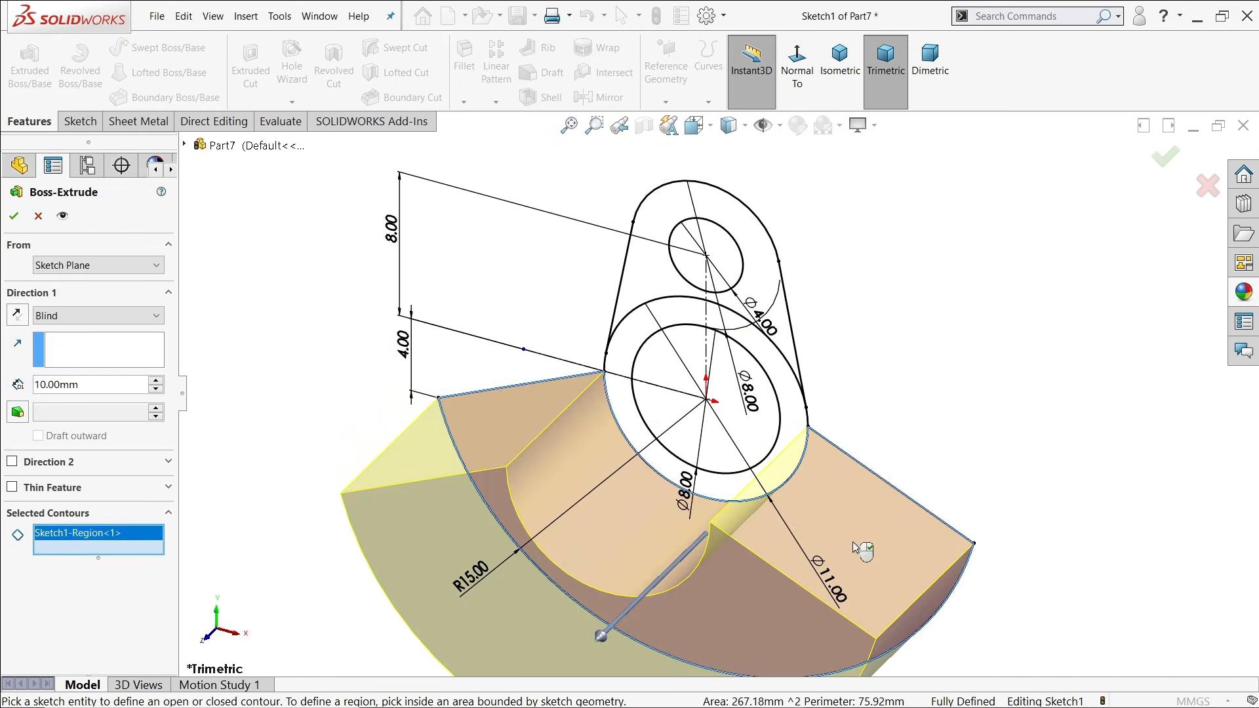
click(768, 288)
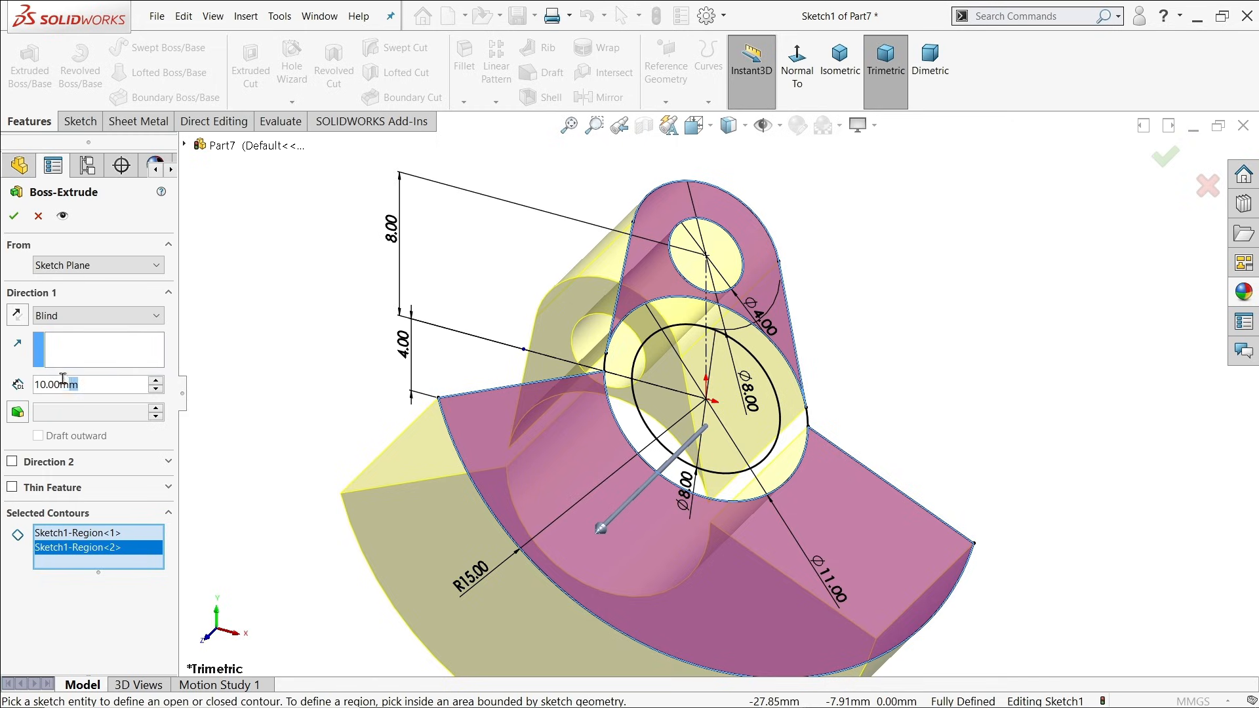
drag(63, 379, 18, 370)
text(6)
key(Return)
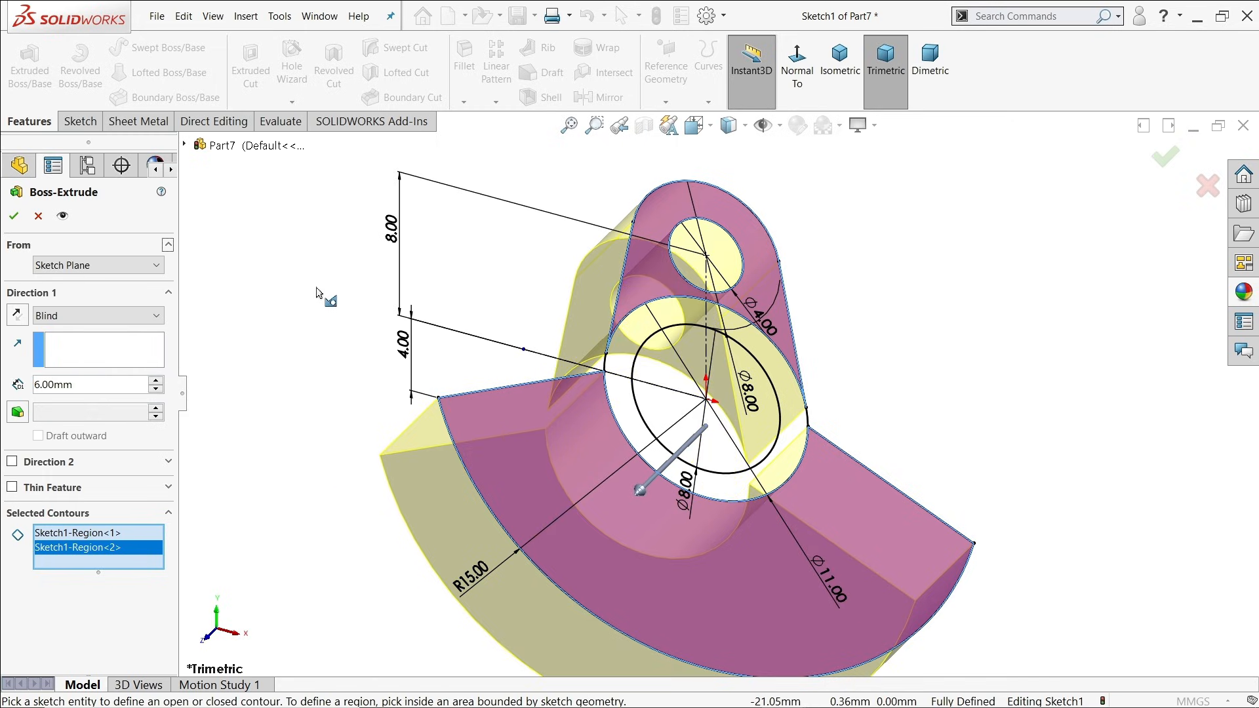
click(75, 317)
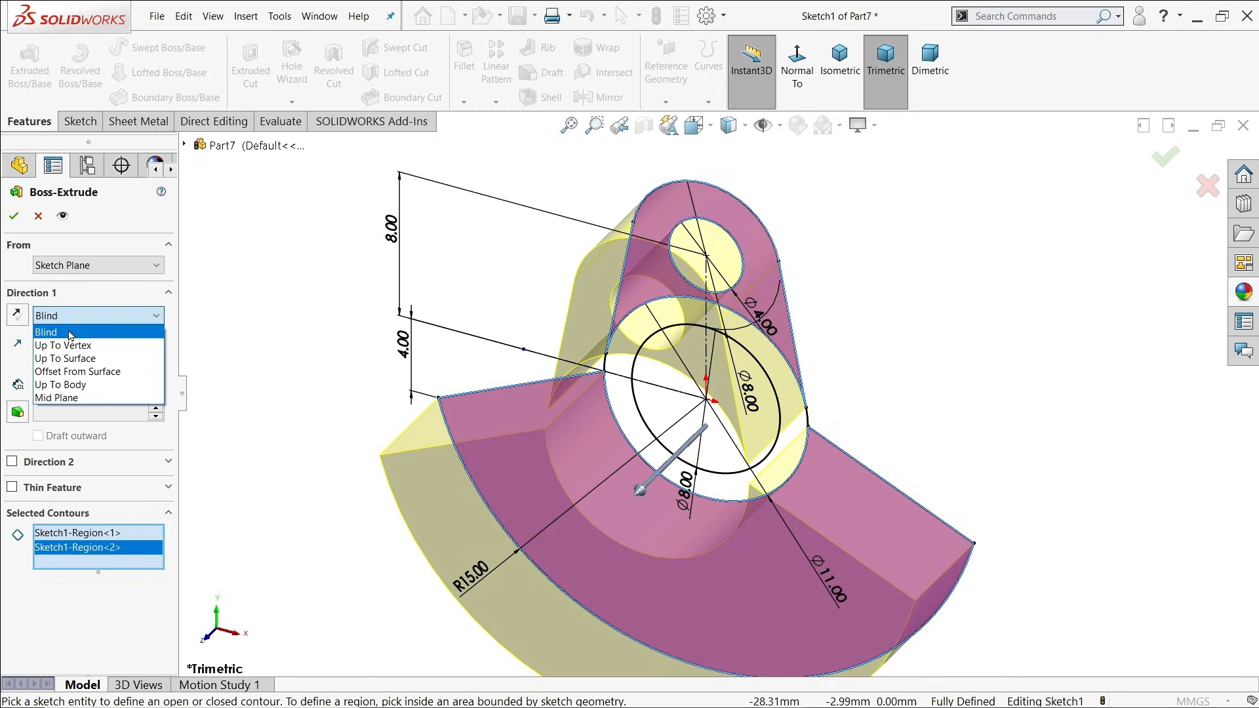
click(58, 398)
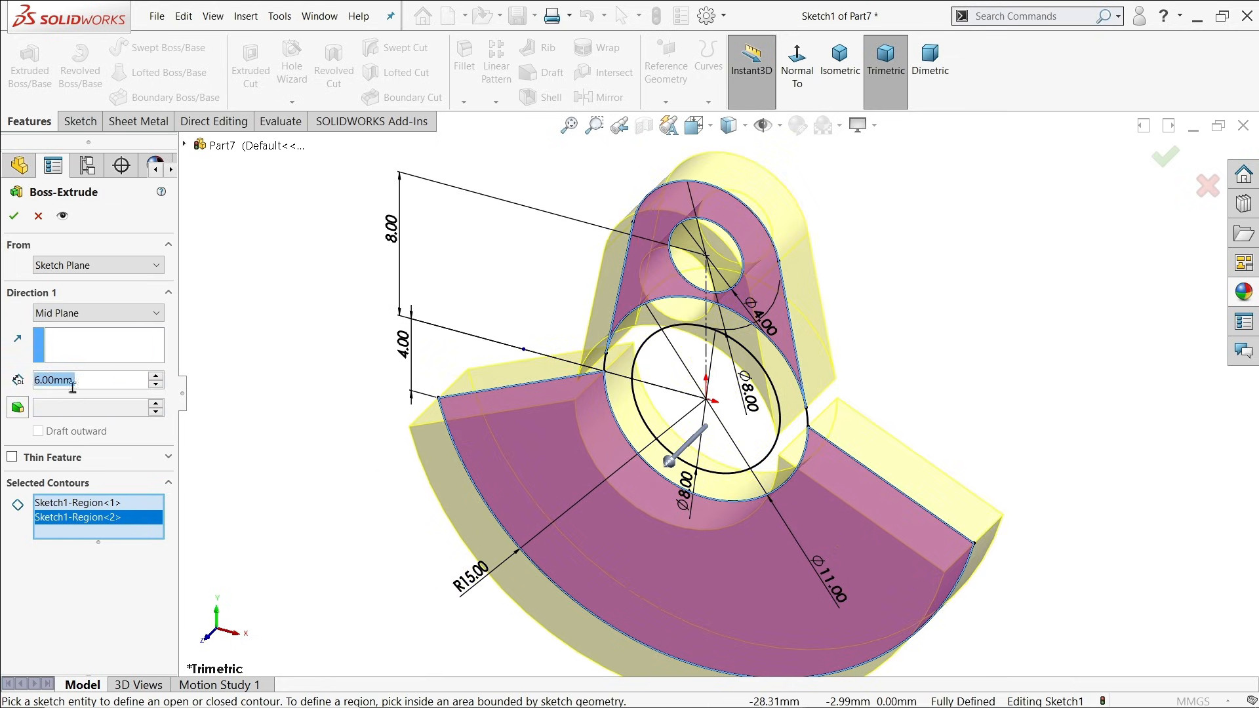
click(13, 215)
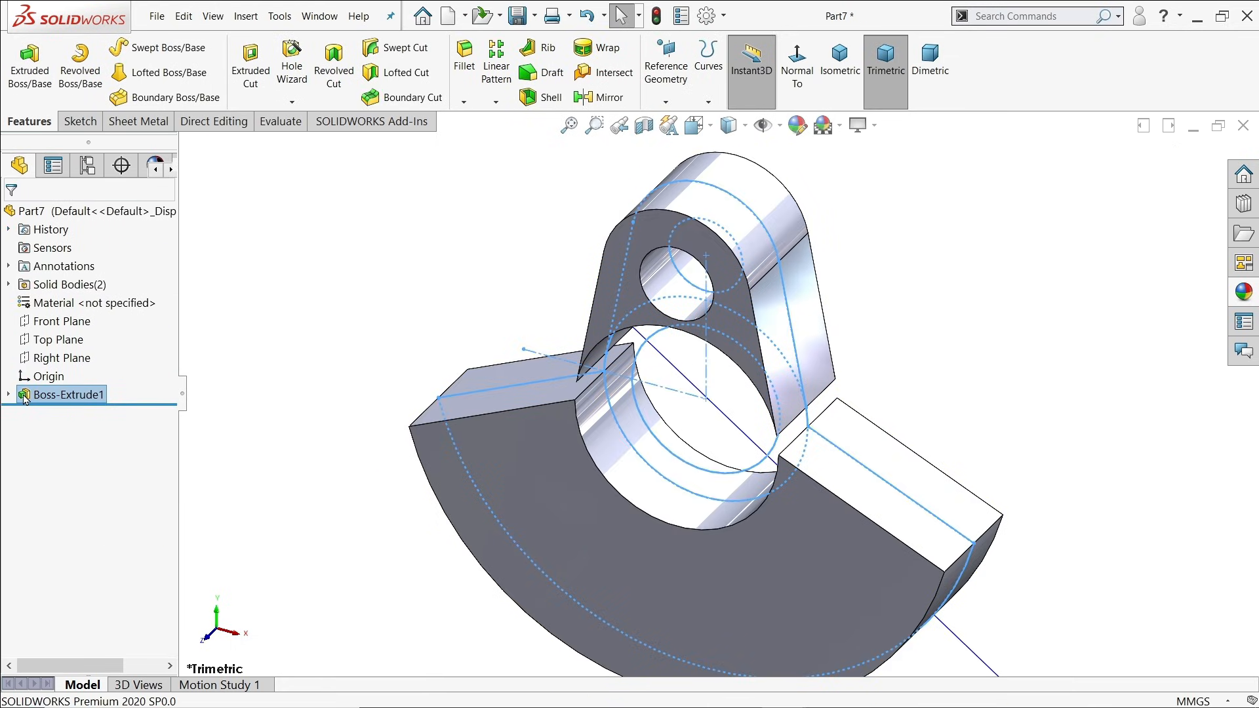
Step: Reuse the profile sketch to extrude the ring between the central 8 mm and 11 mm circles 6.5 mm, Mid Plane, merged with the bodies
click(8, 394)
click(67, 413)
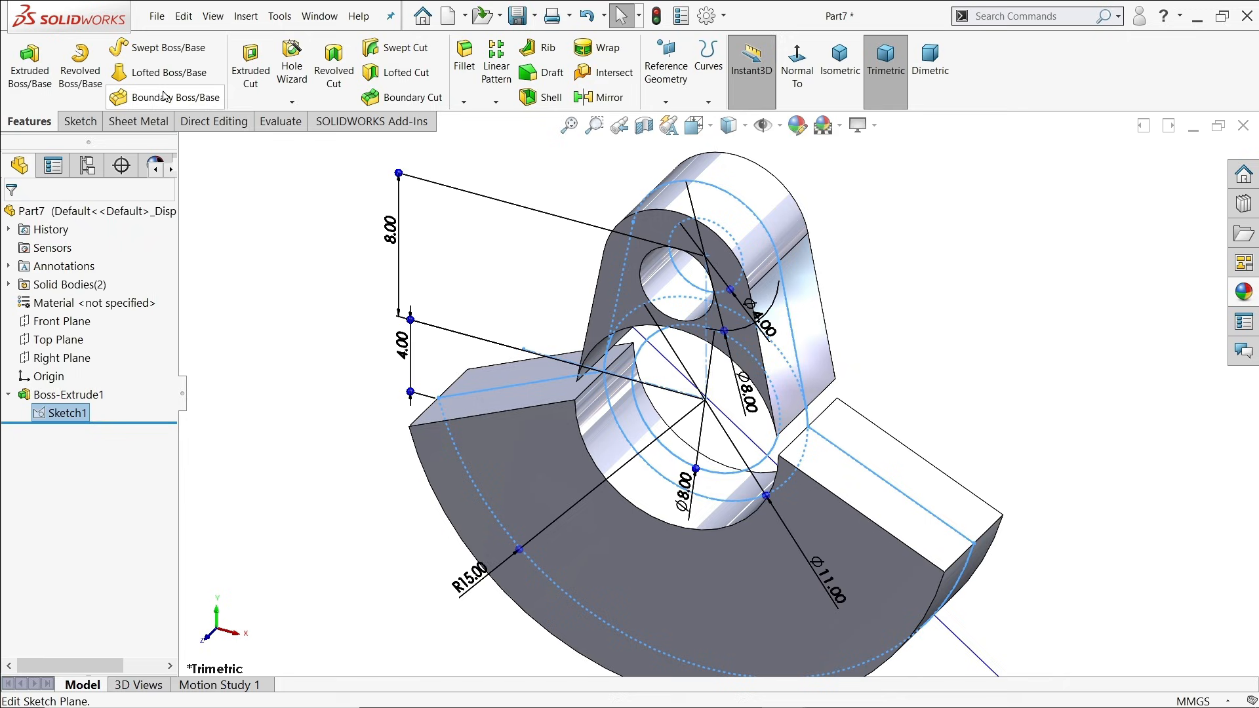
click(40, 66)
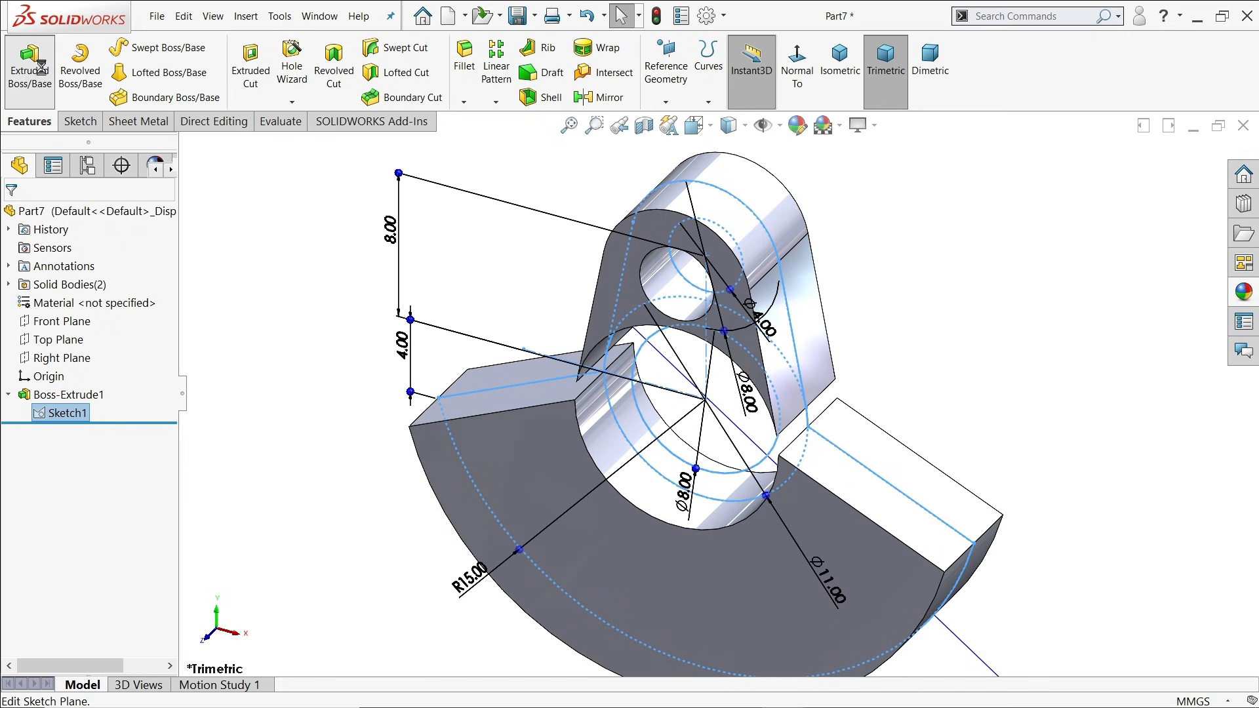
click(703, 484)
drag(91, 387, 28, 379)
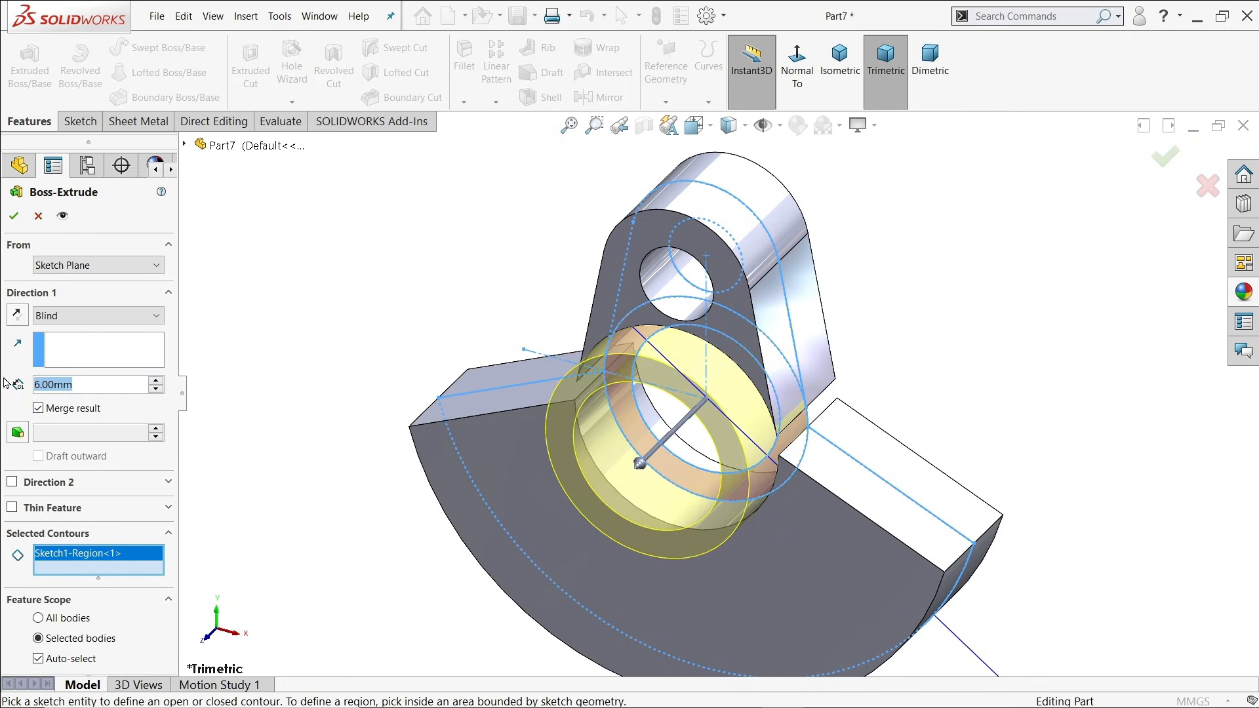
text(6.5)
click(88, 316)
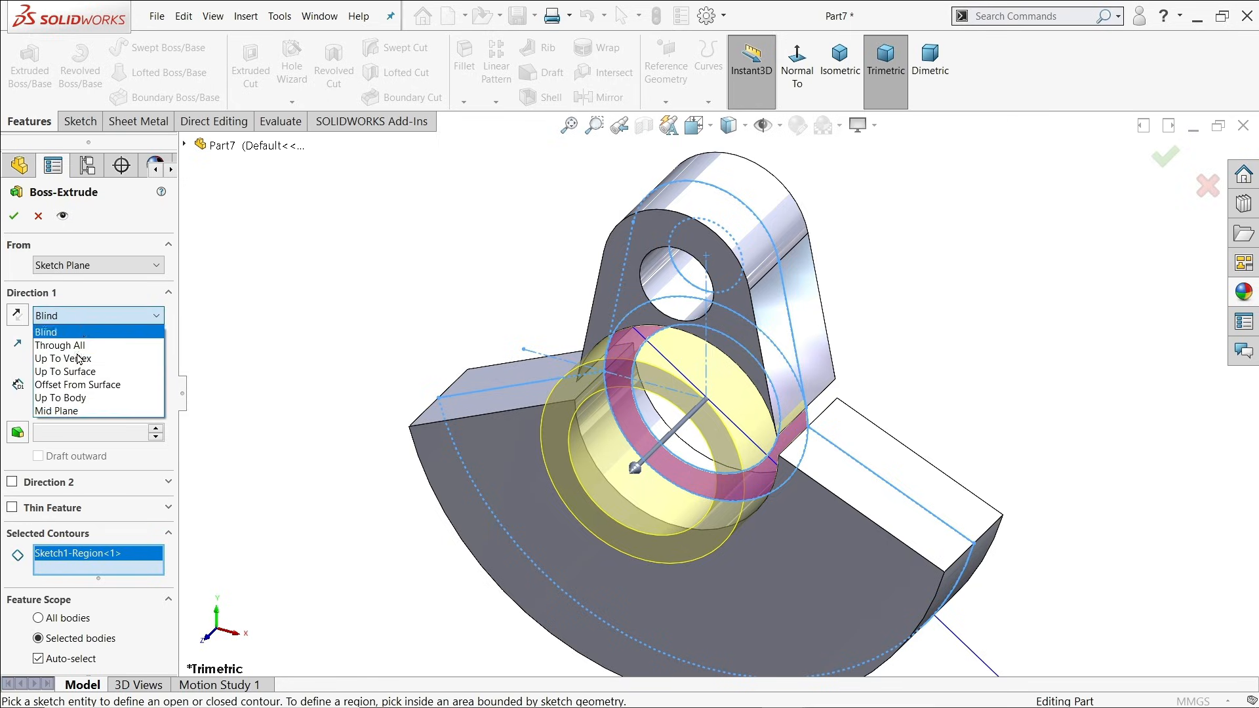
click(69, 420)
click(14, 216)
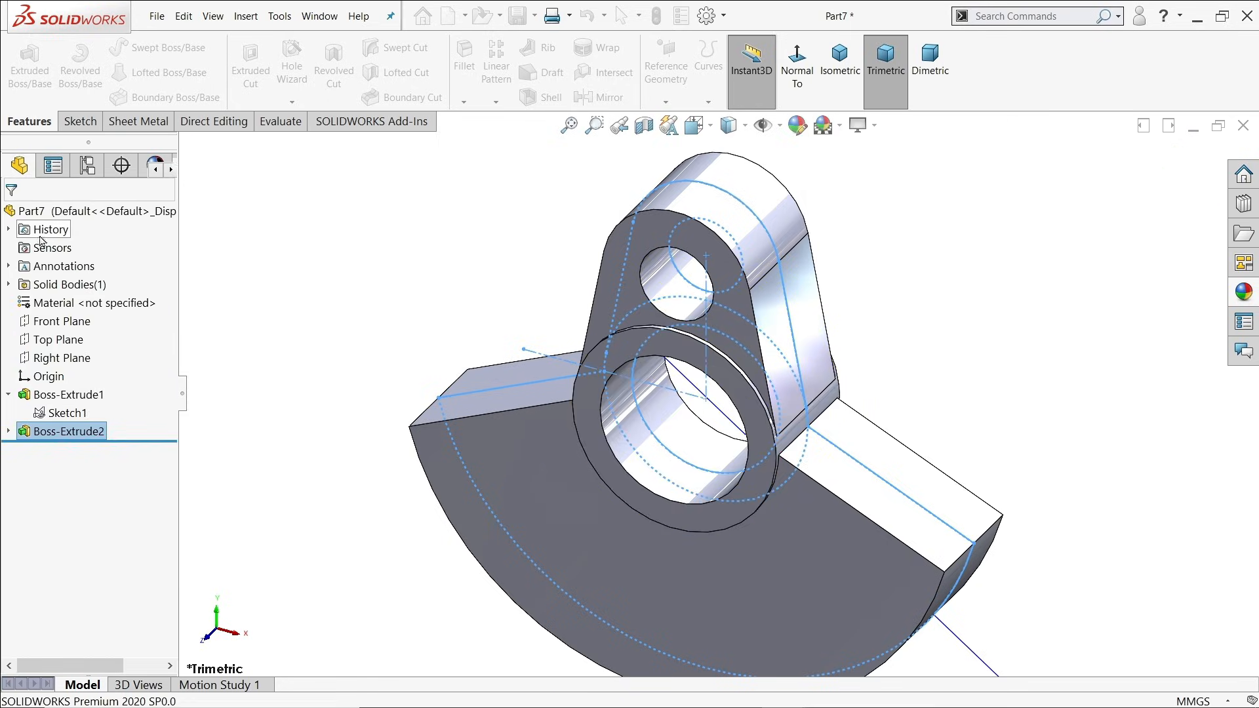
Step: Edit the ring's extrusion to start from the counterweight's back face with a Blind end condition
mouse_move(280, 306)
middle_down()
mouse_move(428, 281)
mouse_move(526, 356)
mouse_move(278, 328)
mouse_move(262, 340)
mouse_move(356, 379)
mouse_move(590, 411)
mouse_move(488, 430)
mouse_move(449, 451)
middle_up()
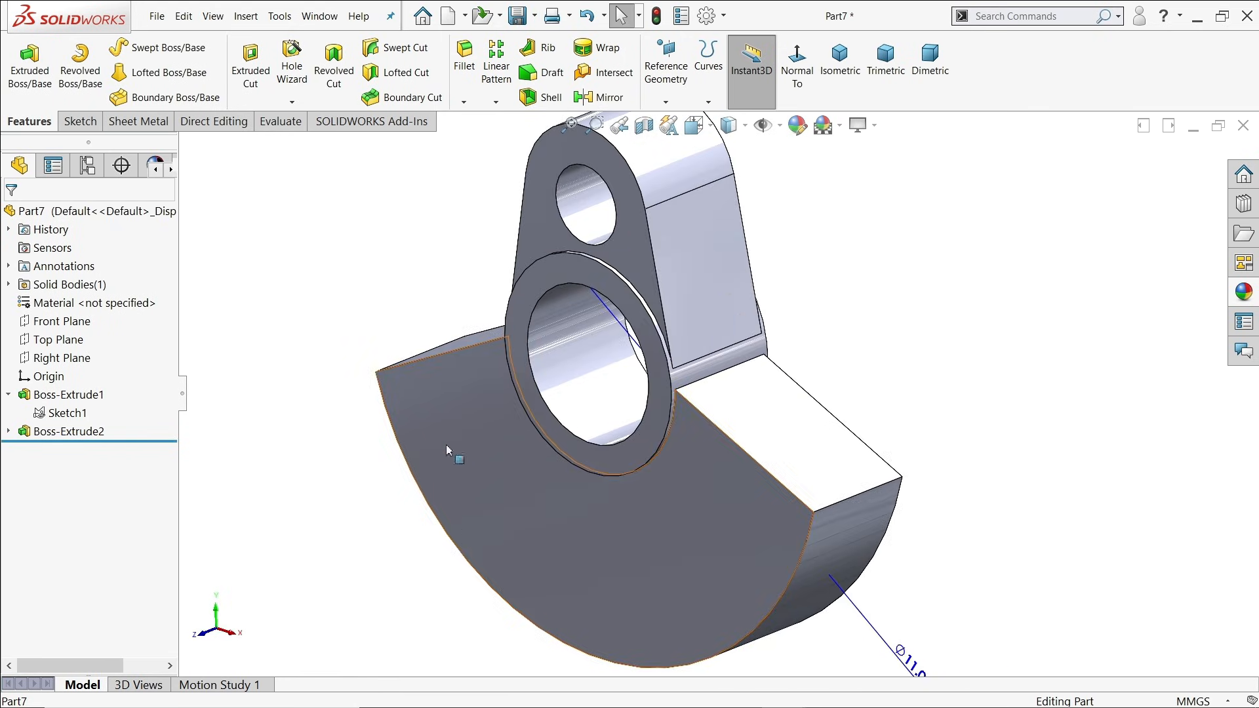
click(59, 431)
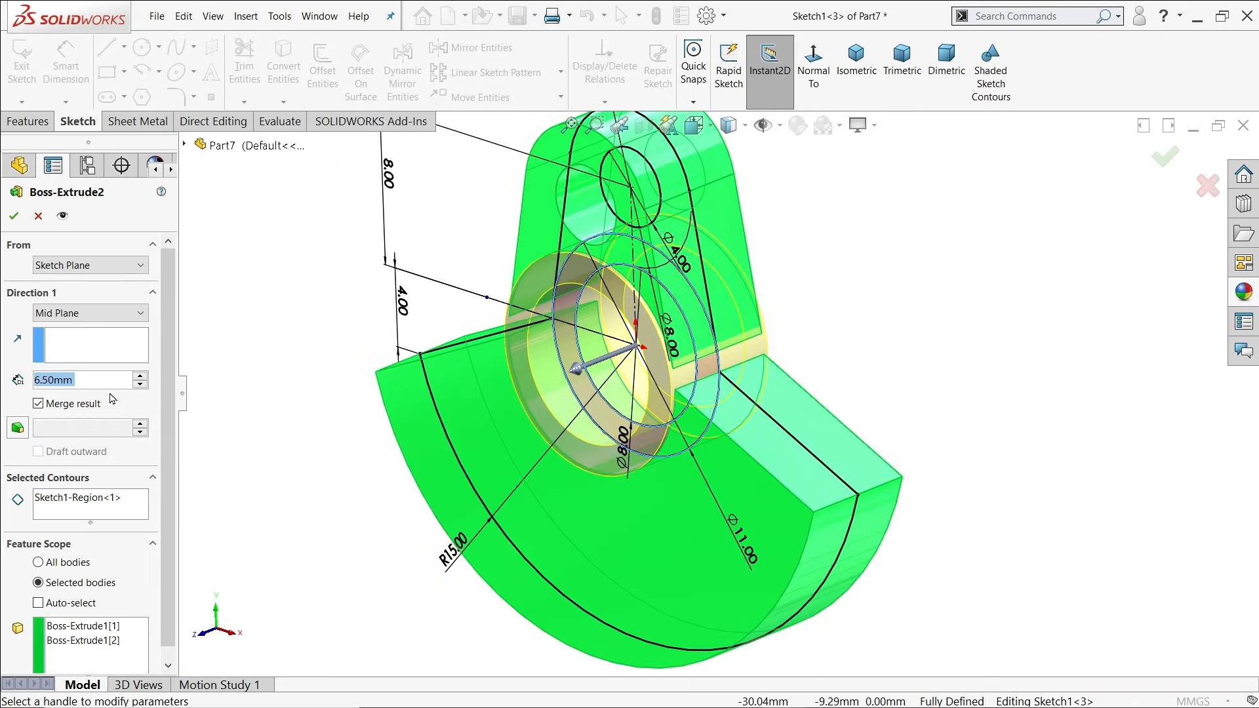
click(69, 313)
click(63, 329)
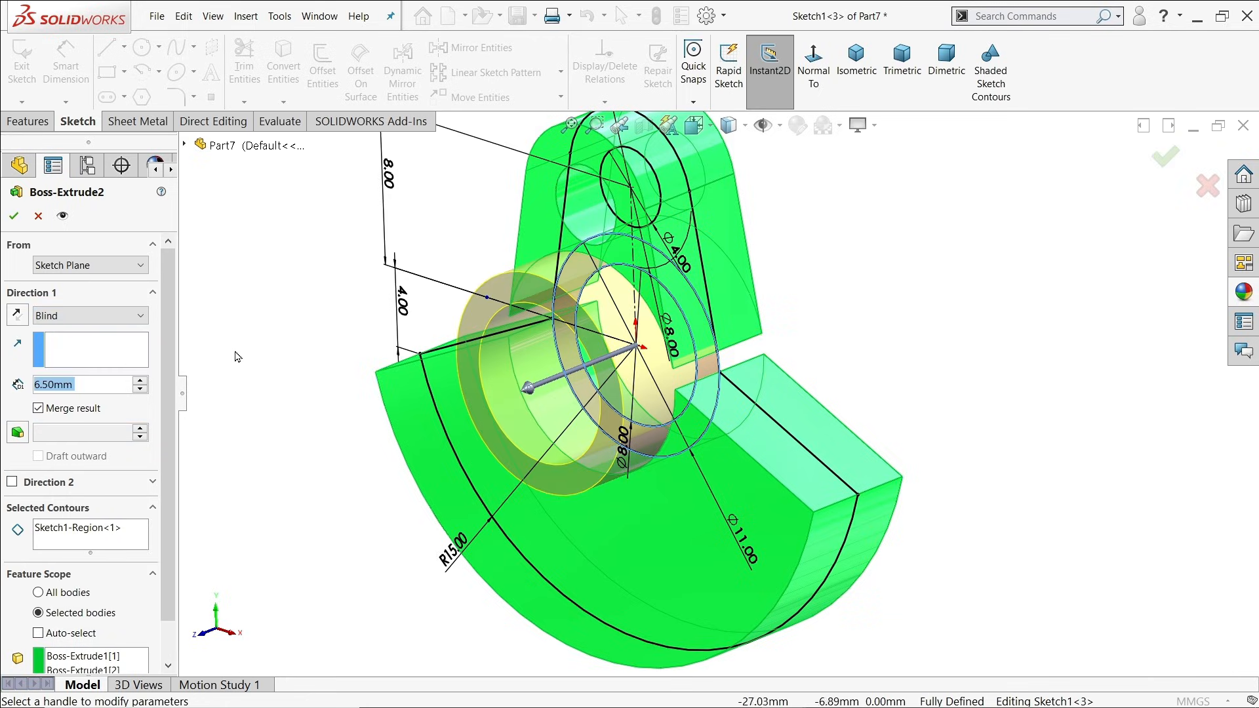
middle_drag(240, 346, 183, 345)
click(71, 266)
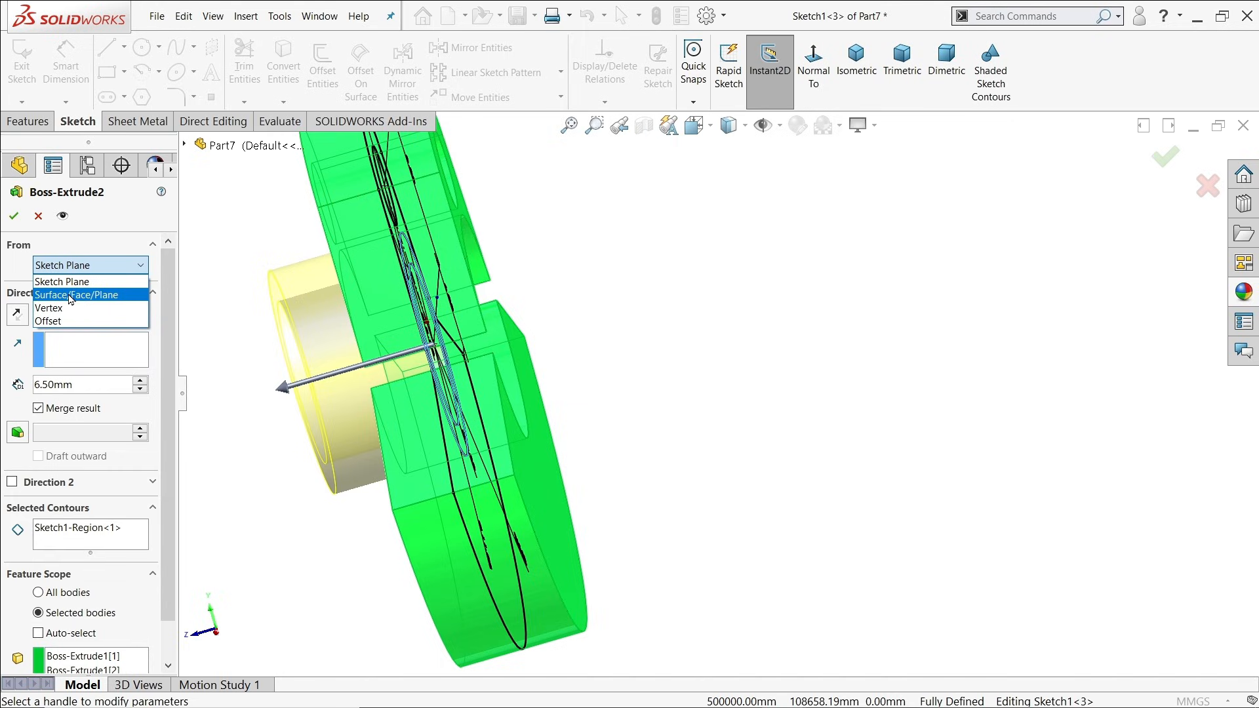
click(71, 297)
click(528, 457)
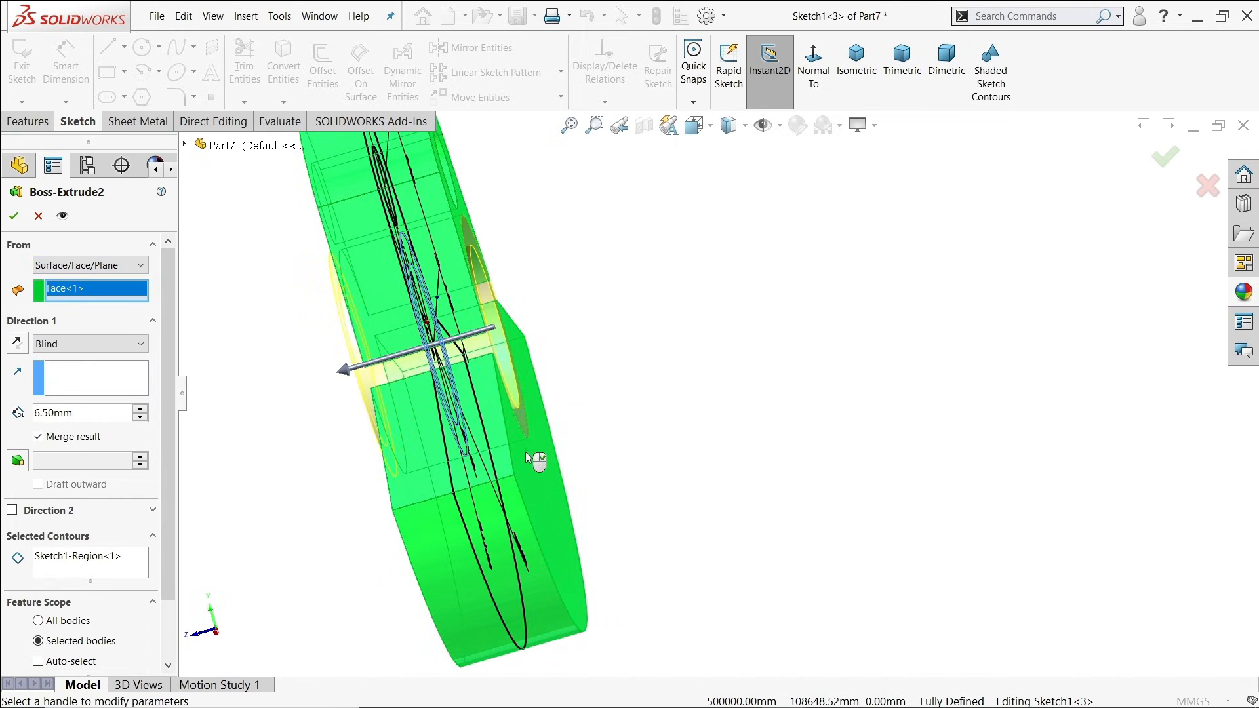
click(13, 216)
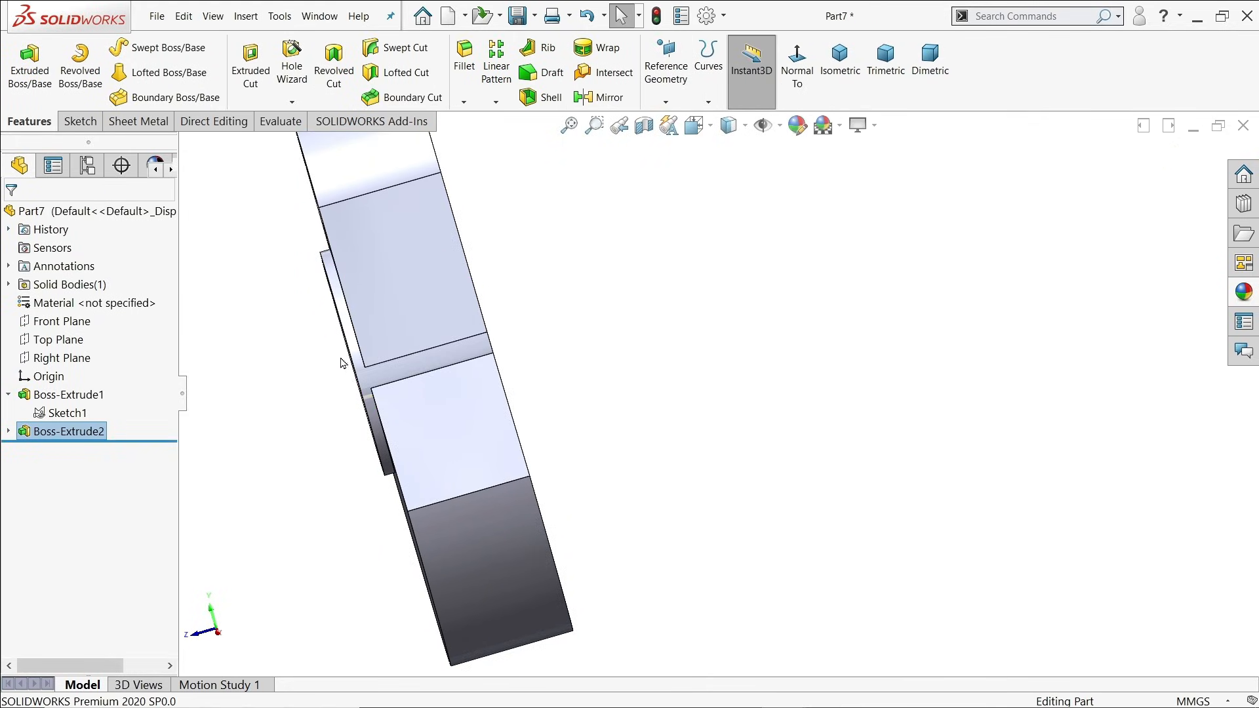
key(f)
middle_drag(380, 396, 467, 373)
scroll(600, 419, down, 5)
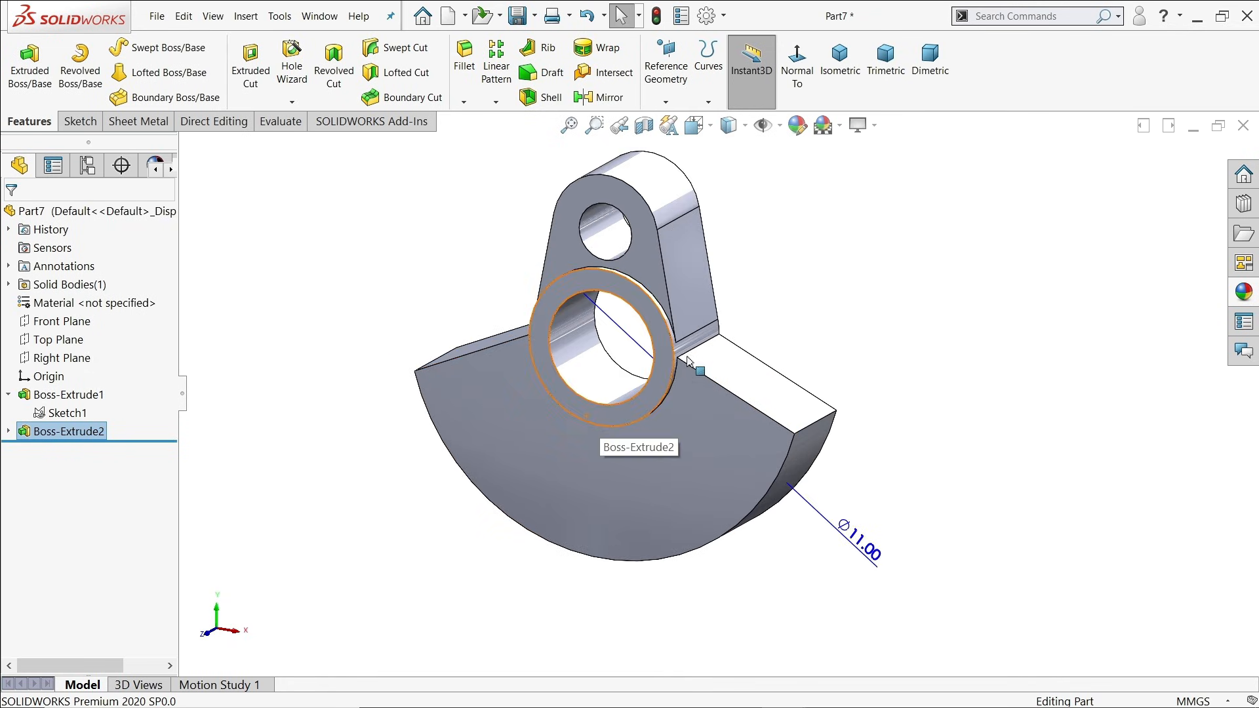
click(450, 304)
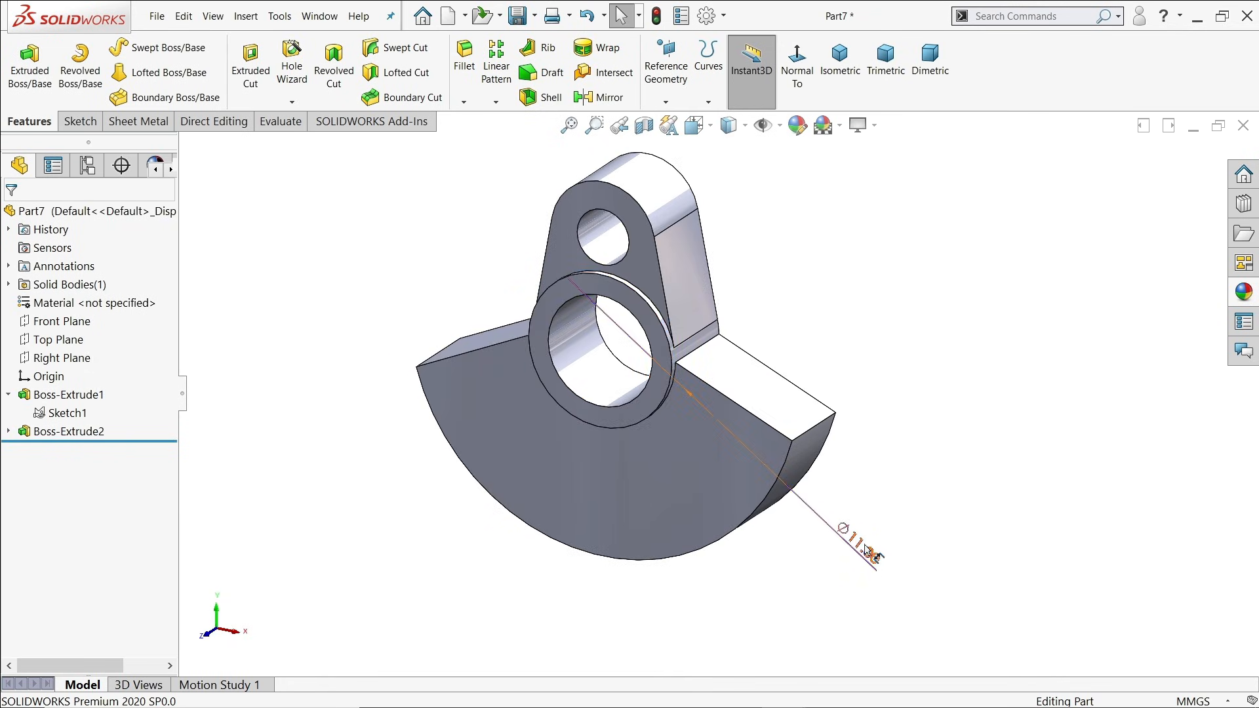
Step: Shift the displayed 11 mm diameter dimension slightly closer to the counterweight and deselect it
drag(863, 548, 845, 546)
click(844, 544)
click(398, 313)
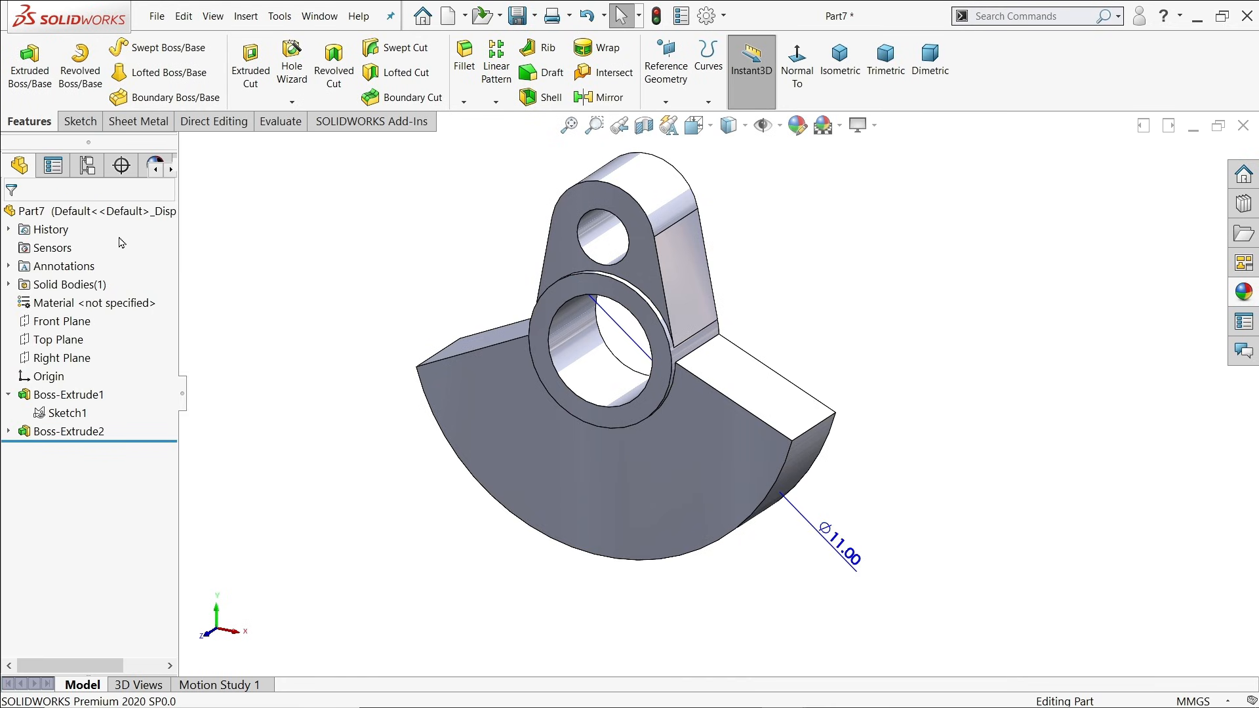
Step: Apply a red color appearance to the whole crank part
click(122, 211)
click(797, 125)
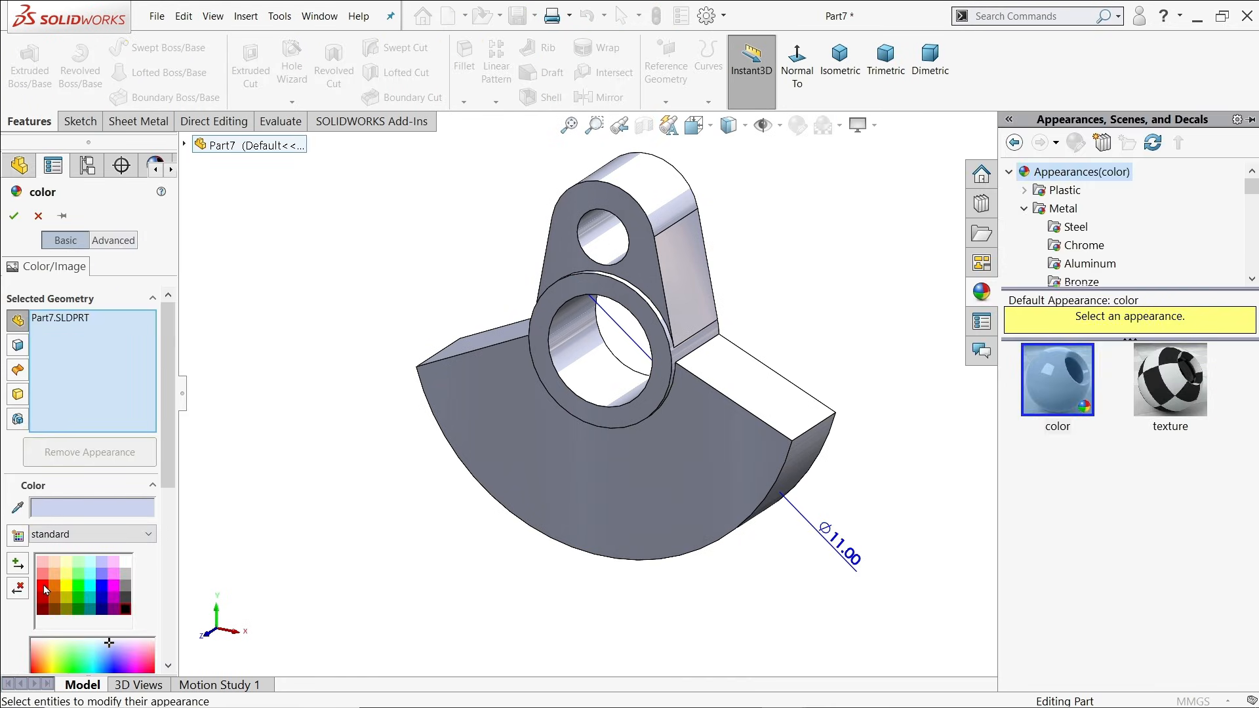
click(43, 587)
click(14, 216)
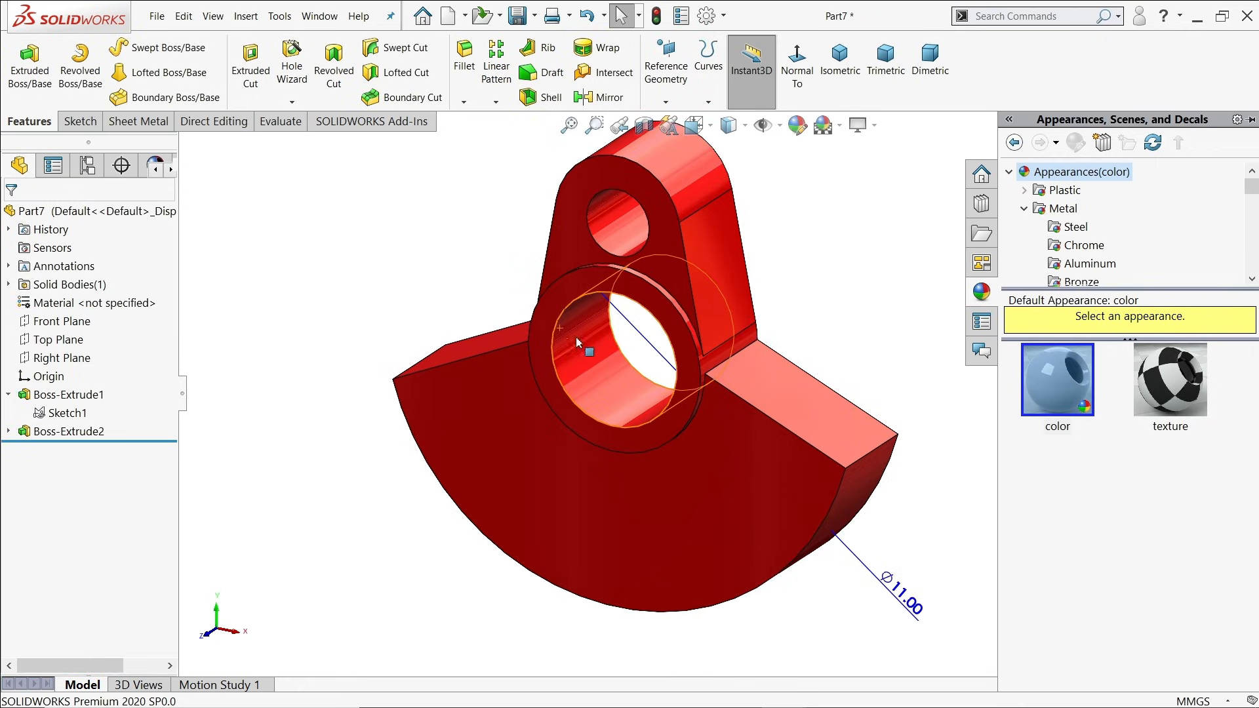
Step: Color the inner faces of the central bore and the upper lug hole dark grey
click(602, 387)
ctrl+click(616, 220)
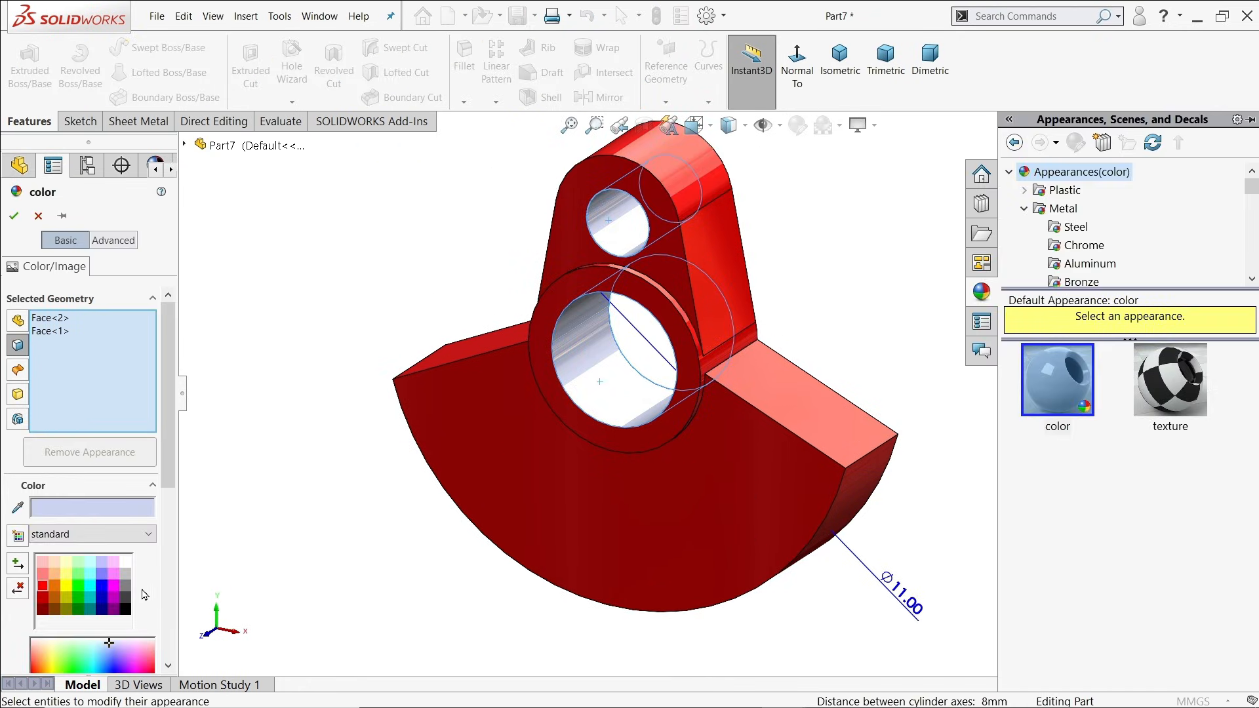
click(124, 590)
click(126, 597)
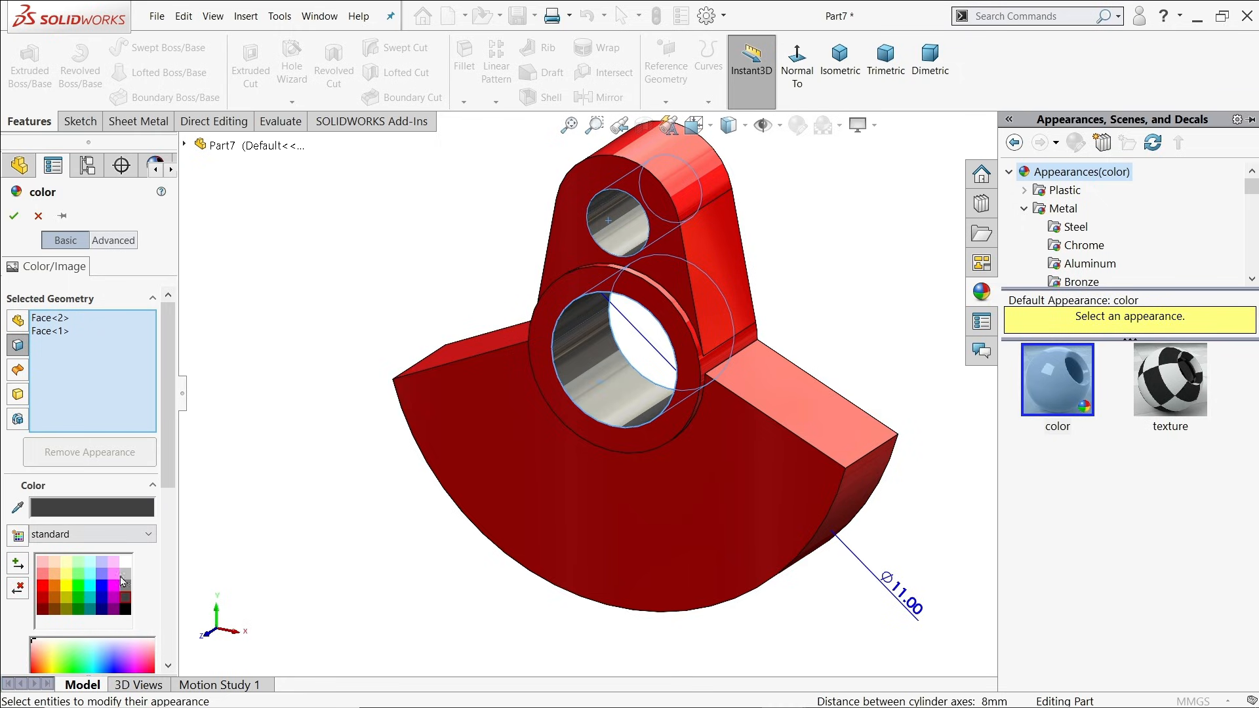
click(13, 216)
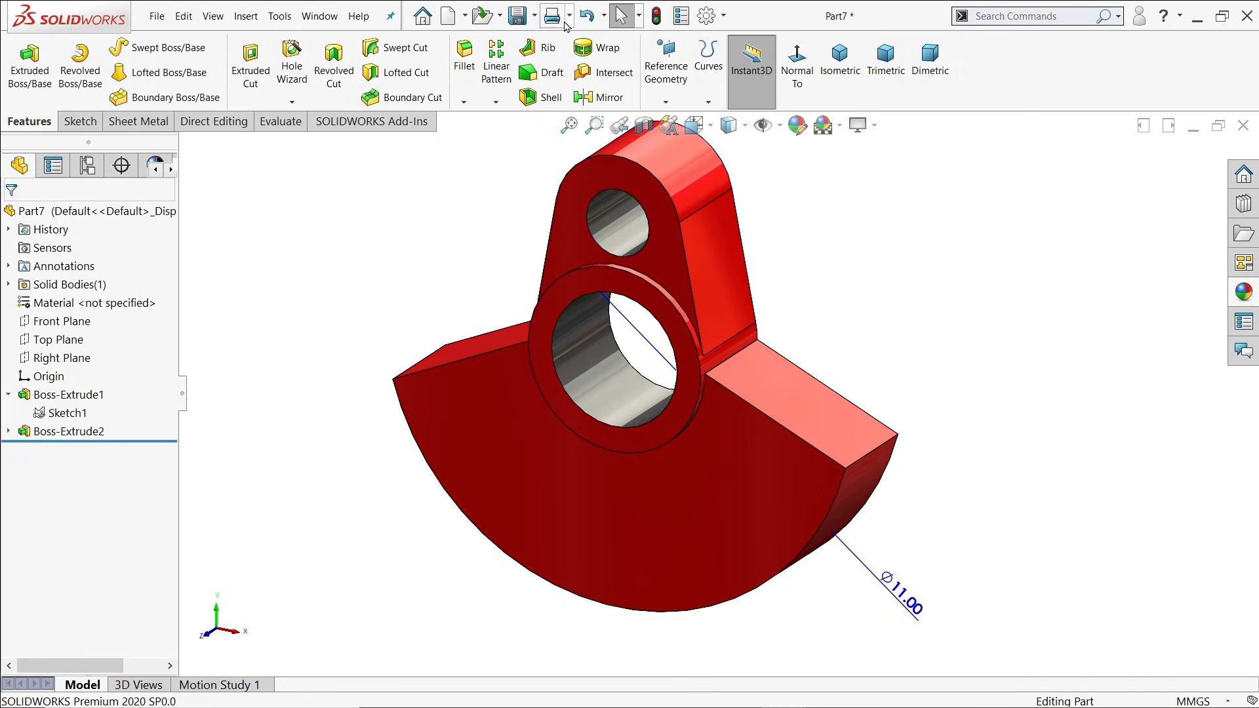
Step: Save the part as 7.Crank in the Pneumatic Motor folder
click(518, 16)
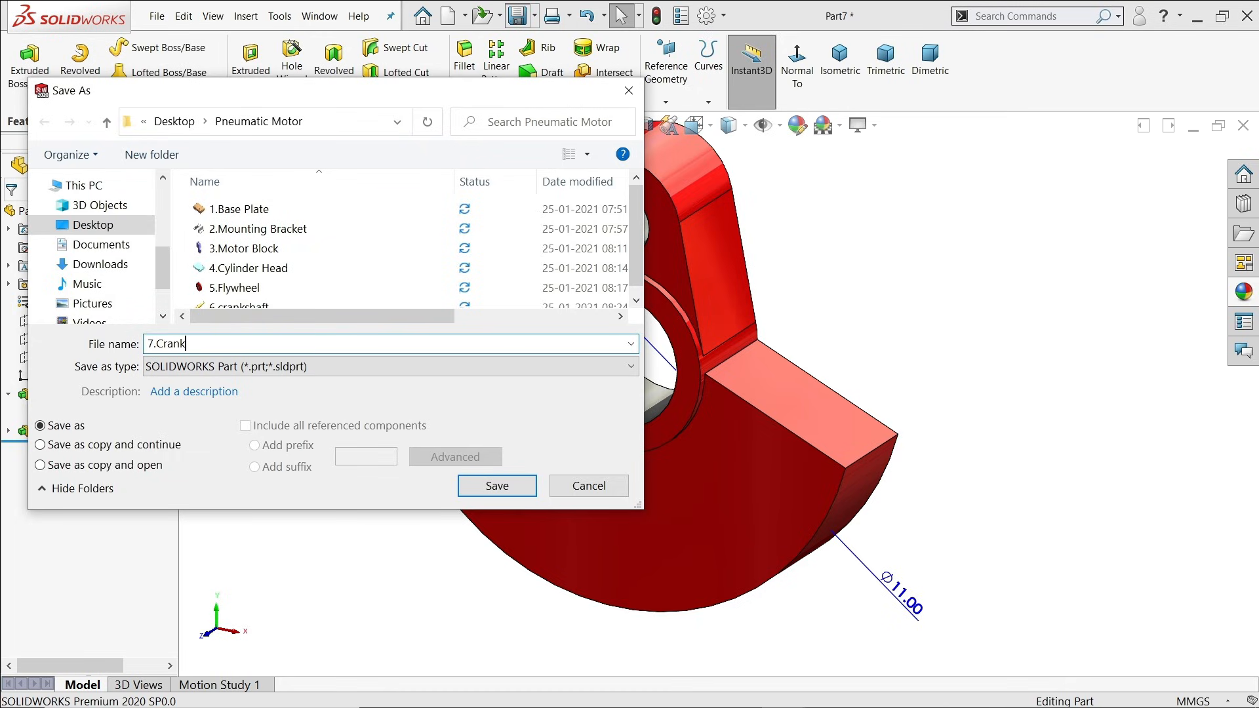
click(497, 488)
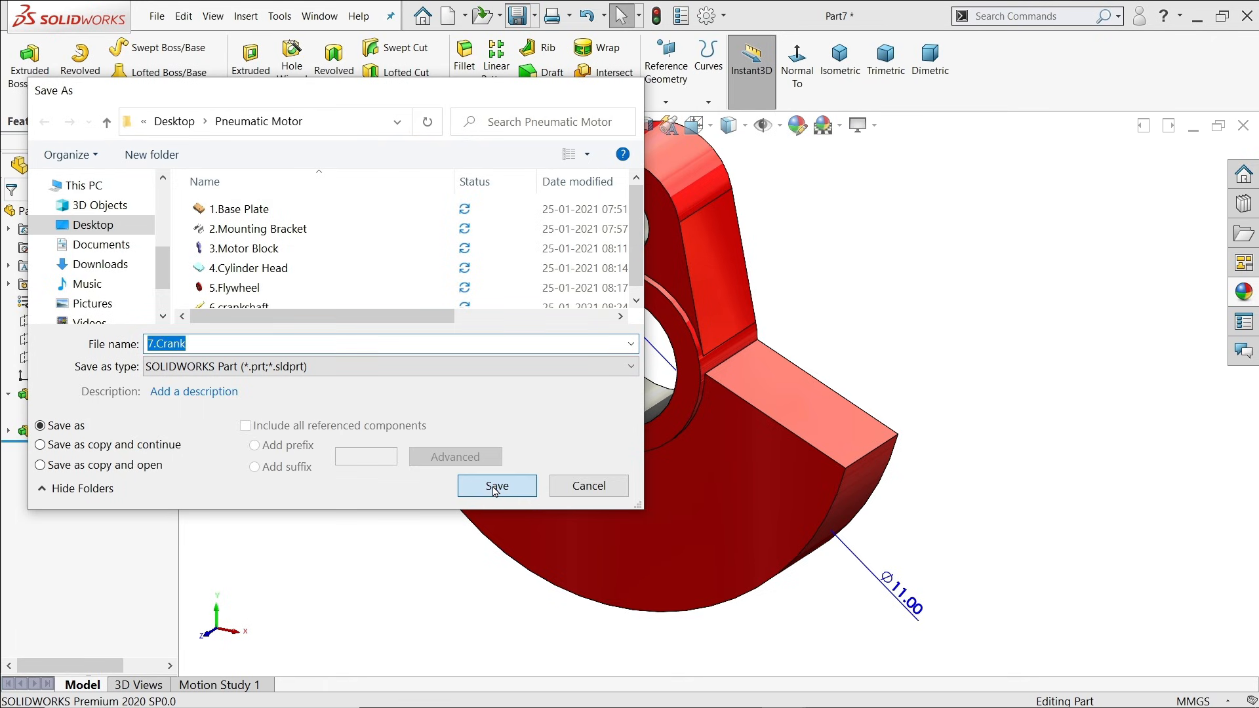
Step: Create a new part with the Plain White scene and switch to the connecting rod drawing in Photos
click(464, 16)
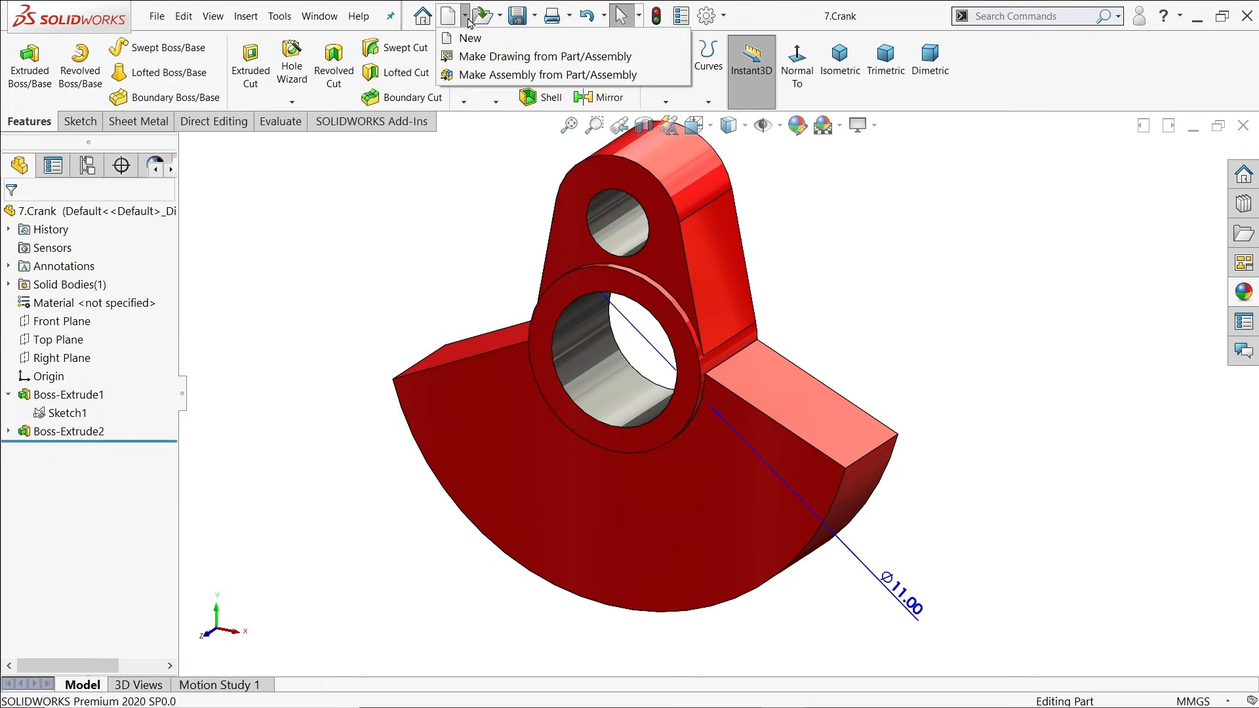
click(471, 34)
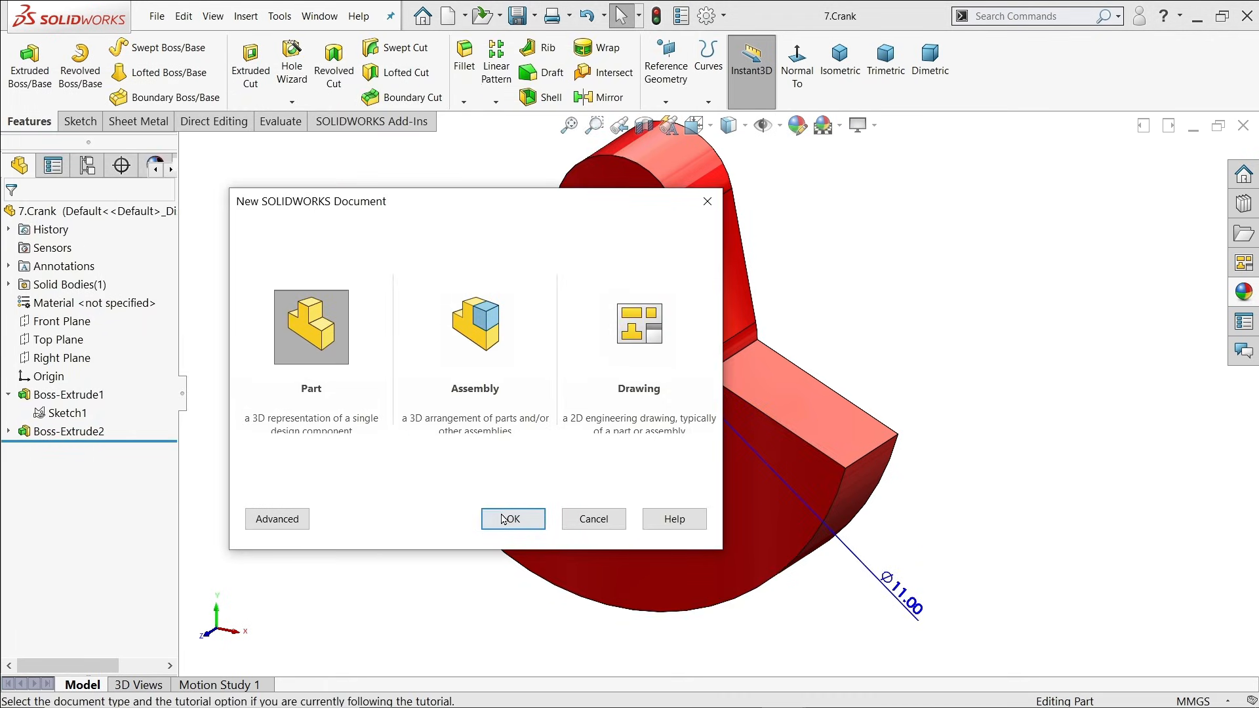
click(503, 518)
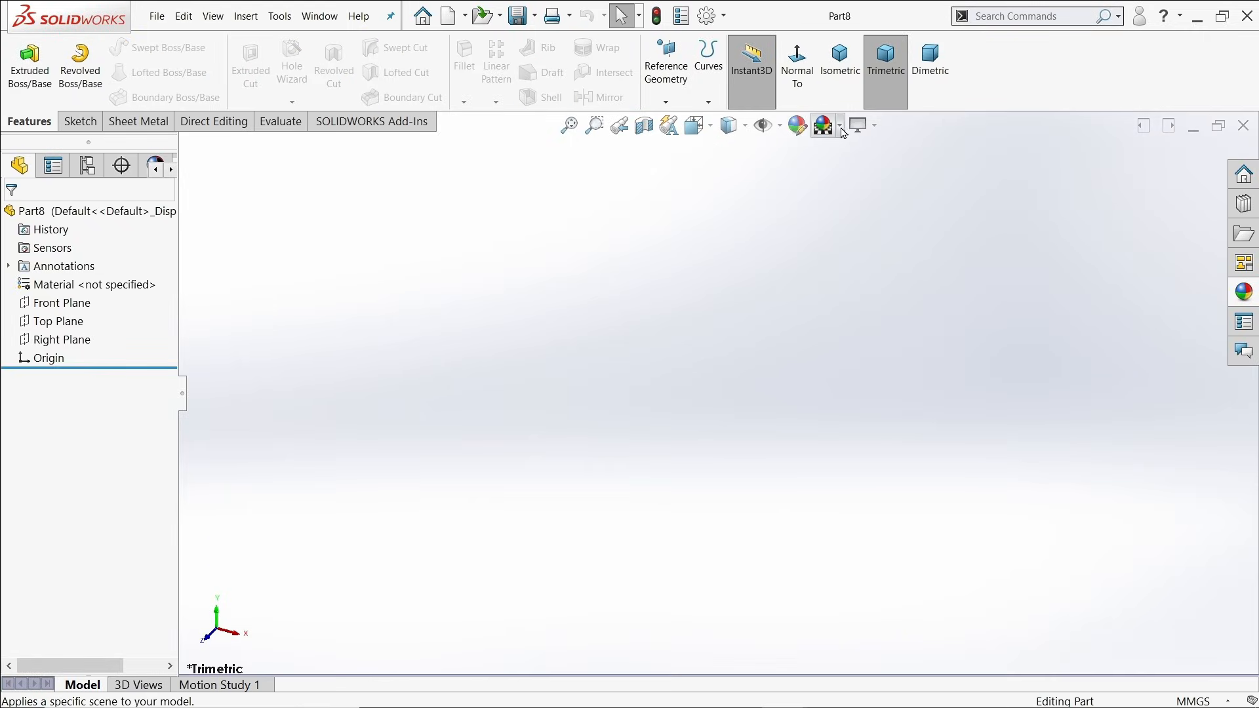
click(841, 126)
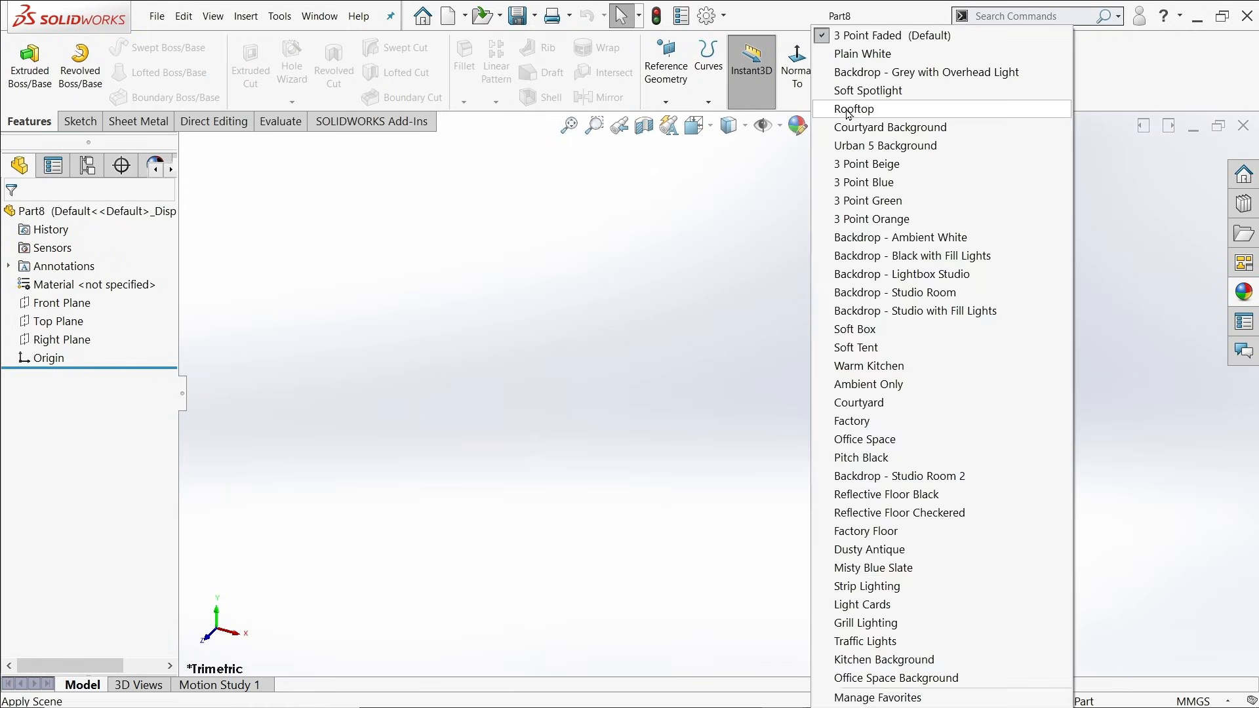
click(863, 53)
key(alt+Tab)
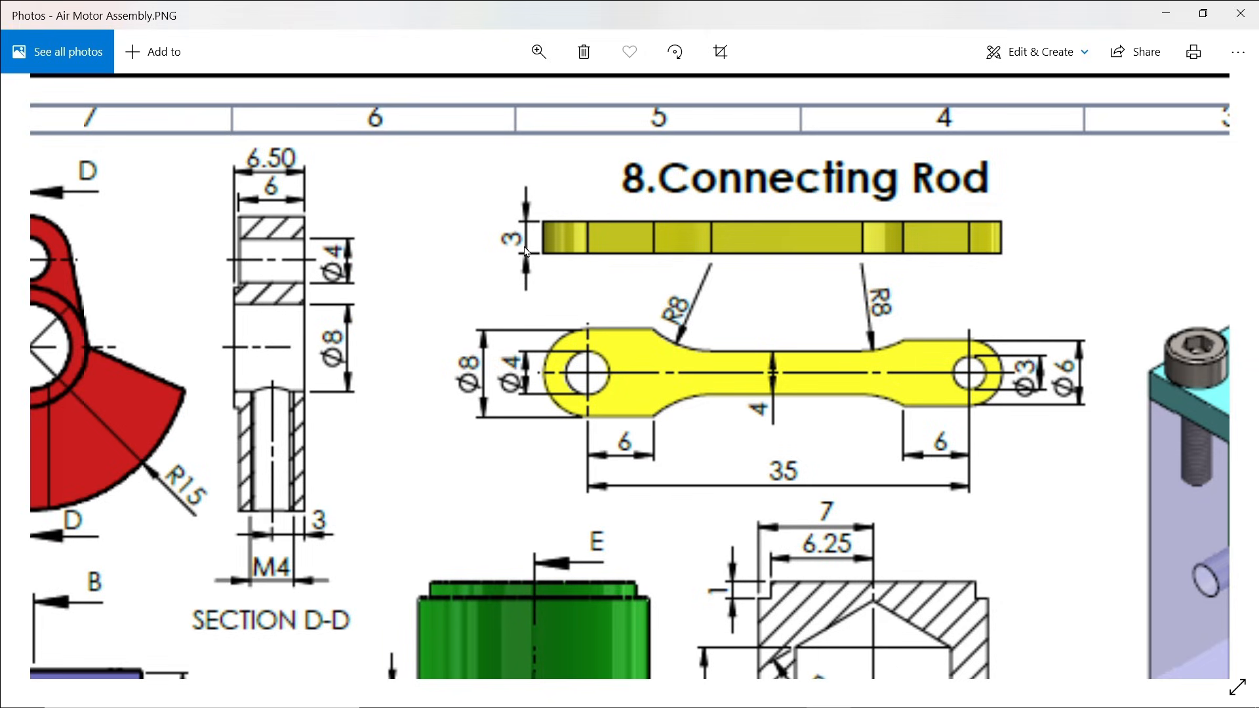
Step: Switch back to SOLIDWORKS and sketch a horizontal centerline about 204 mm long through the origin on the Top Plane
click(1166, 14)
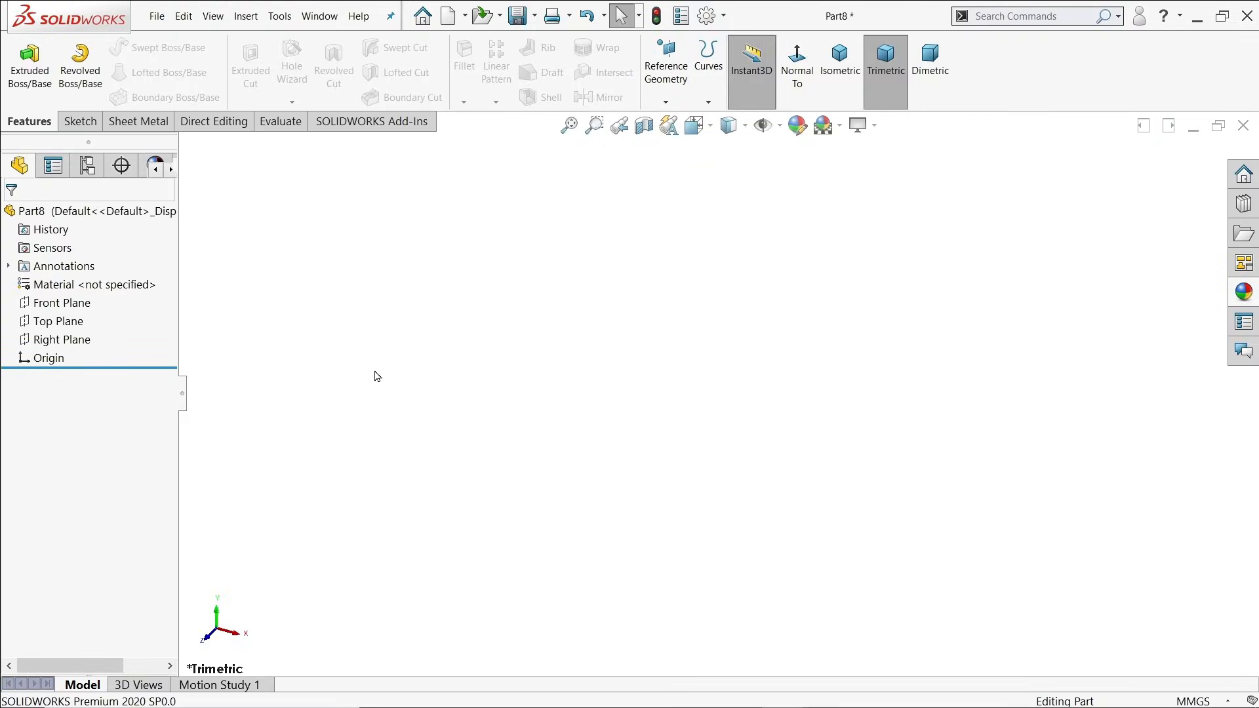
click(57, 321)
click(89, 293)
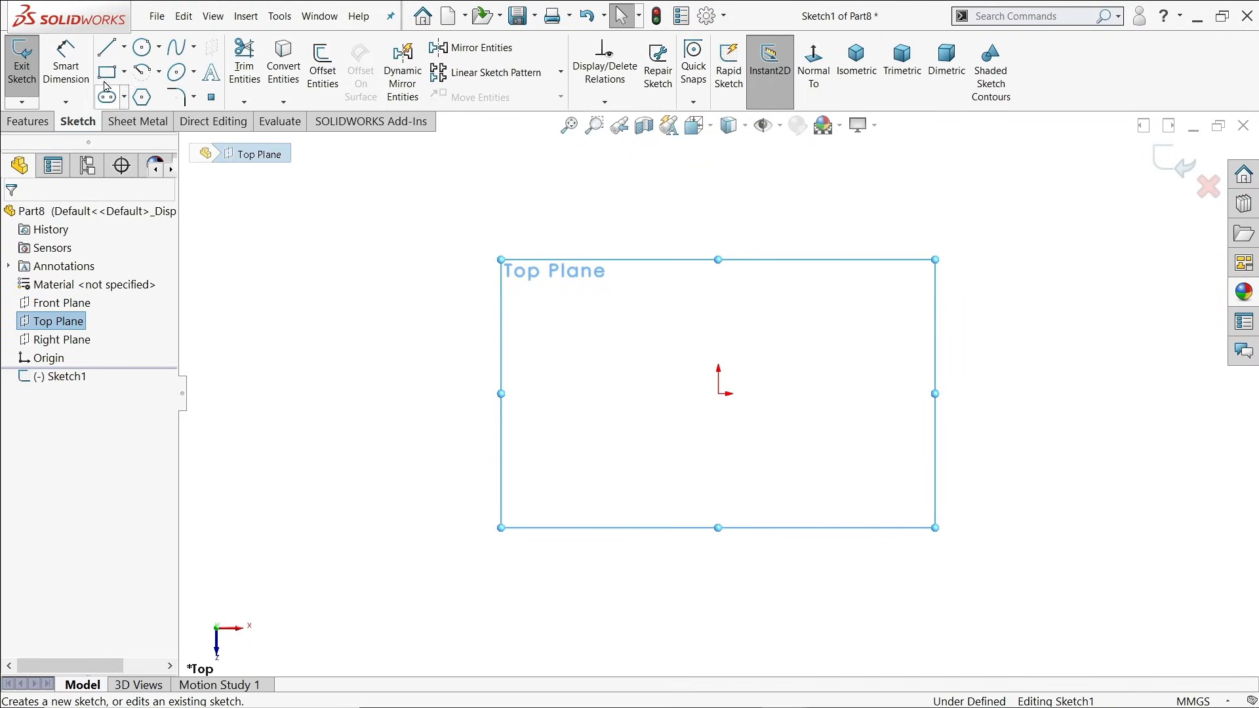
click(126, 51)
click(141, 84)
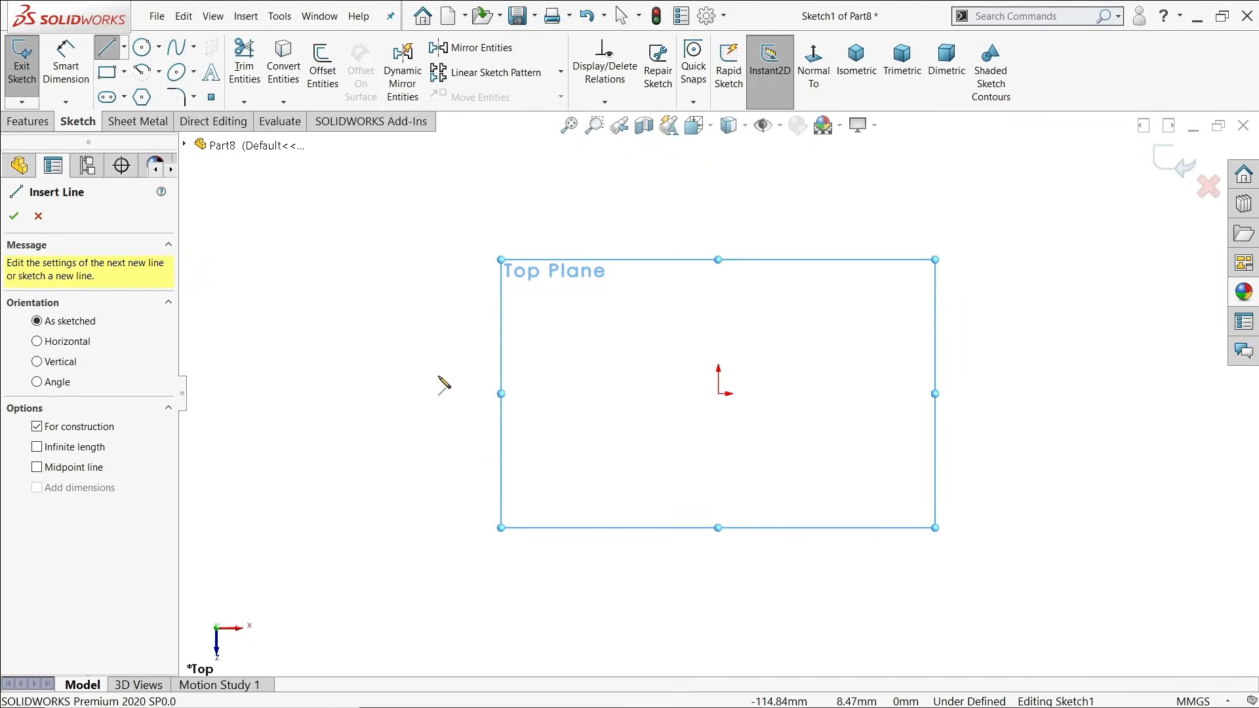
drag(459, 393, 956, 393)
right_click(976, 342)
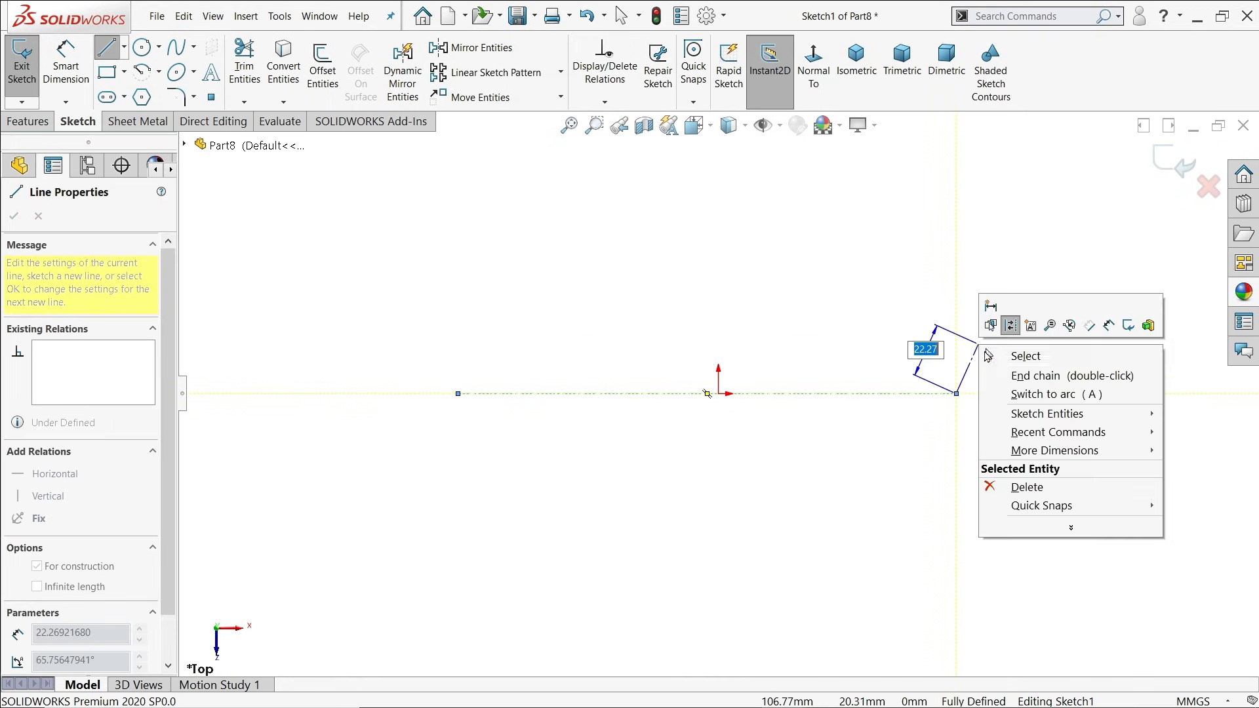
click(1015, 368)
Step: Add a Midpoint relation between the centerline and the origin
click(725, 394)
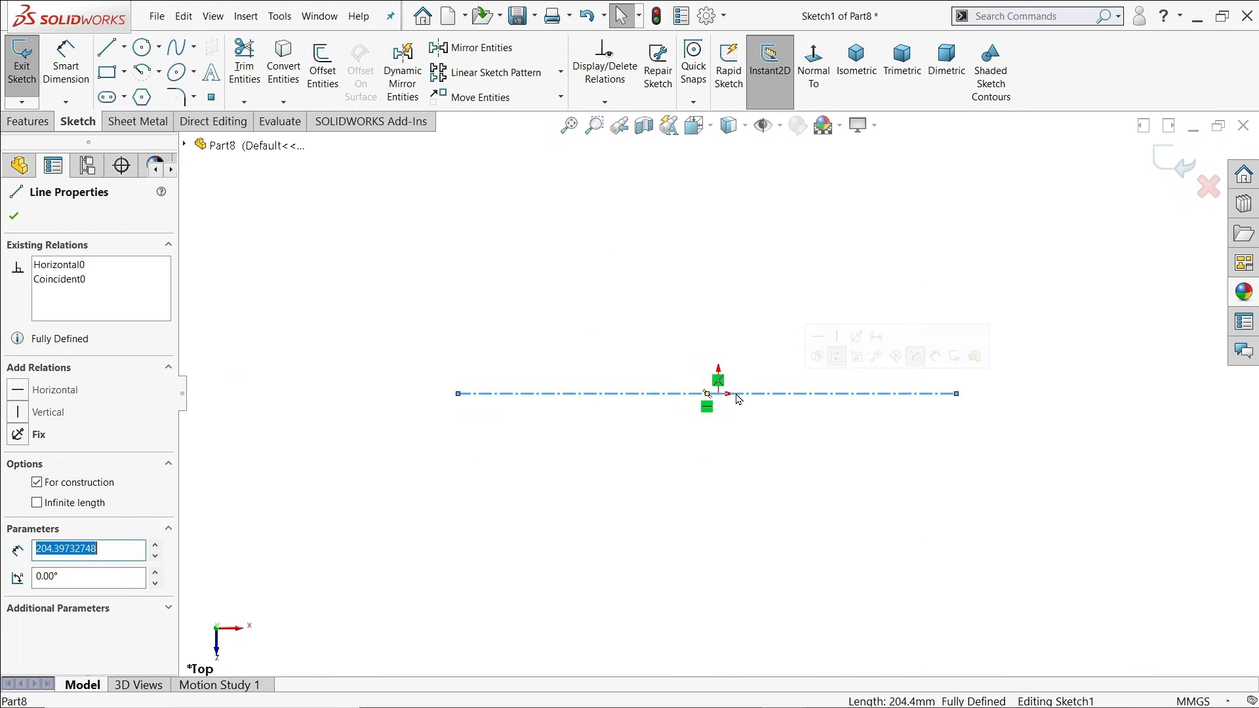
ctrl+click(719, 394)
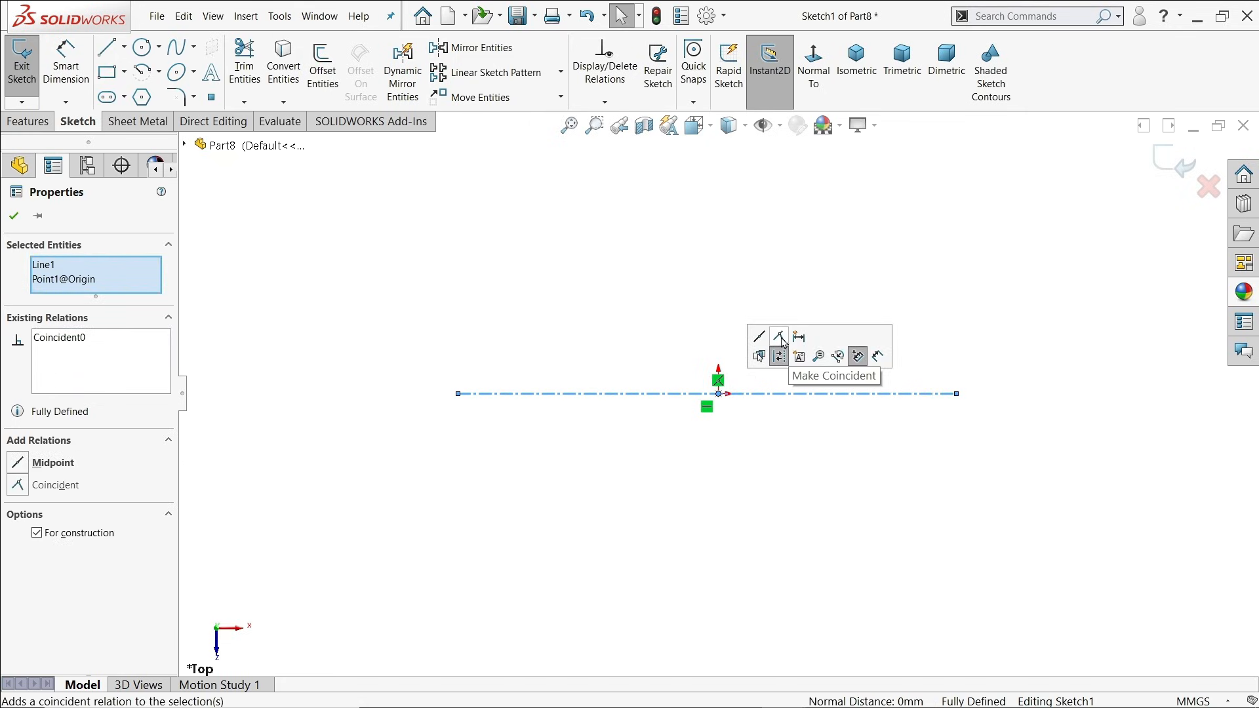
click(758, 338)
click(653, 283)
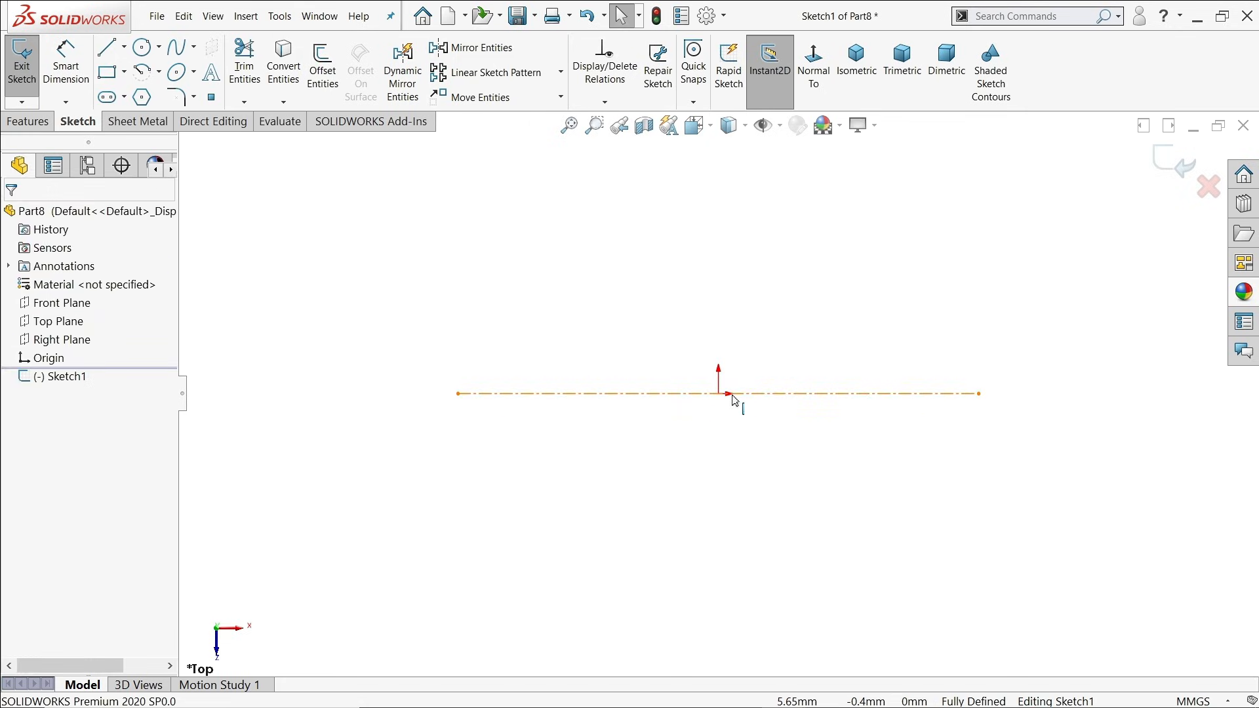
Step: Draw an 8 mm diameter circle on the centerline's left endpoint and a 6 mm diameter circle on its right endpoint
click(149, 51)
click(457, 393)
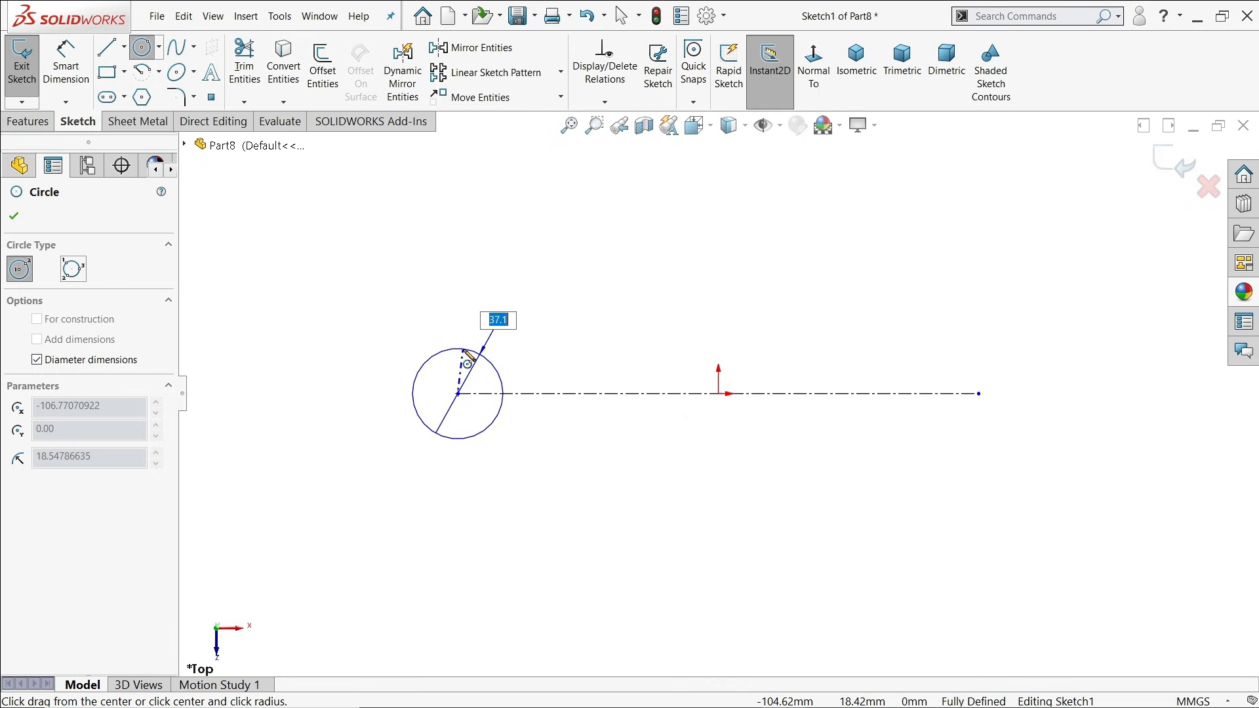
text(8)
key(Return)
scroll(748, 390, down, 1)
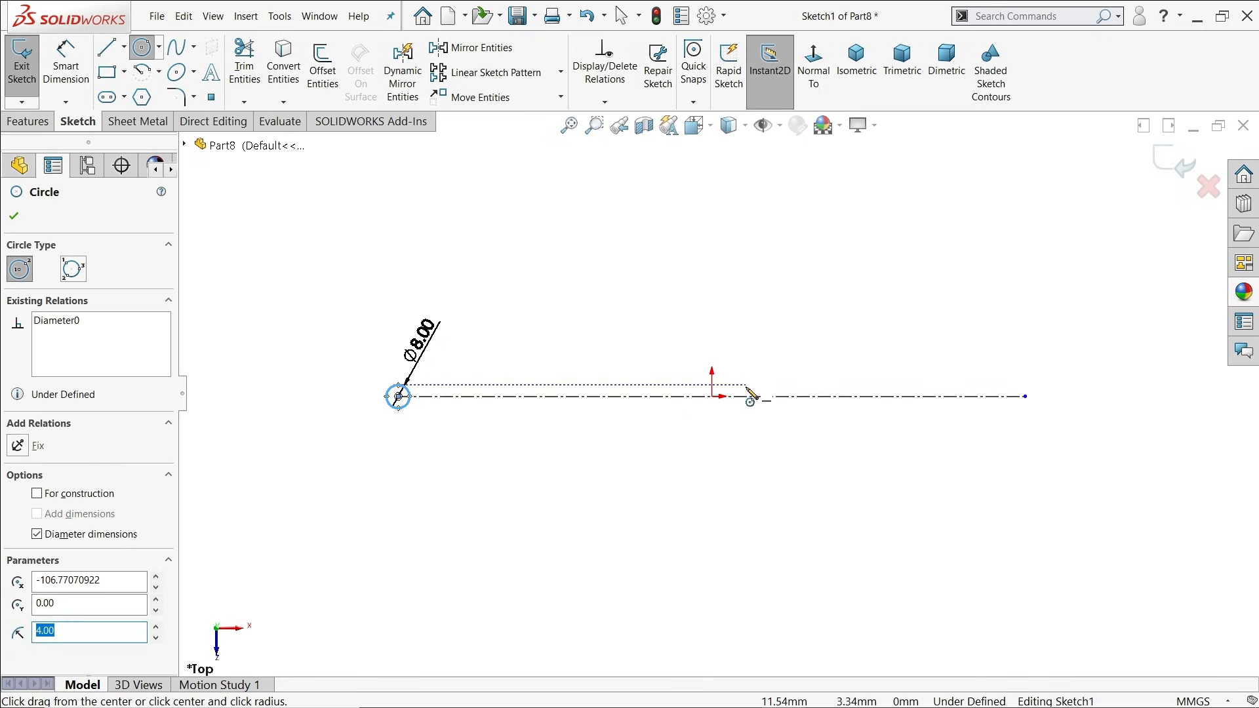
click(1025, 396)
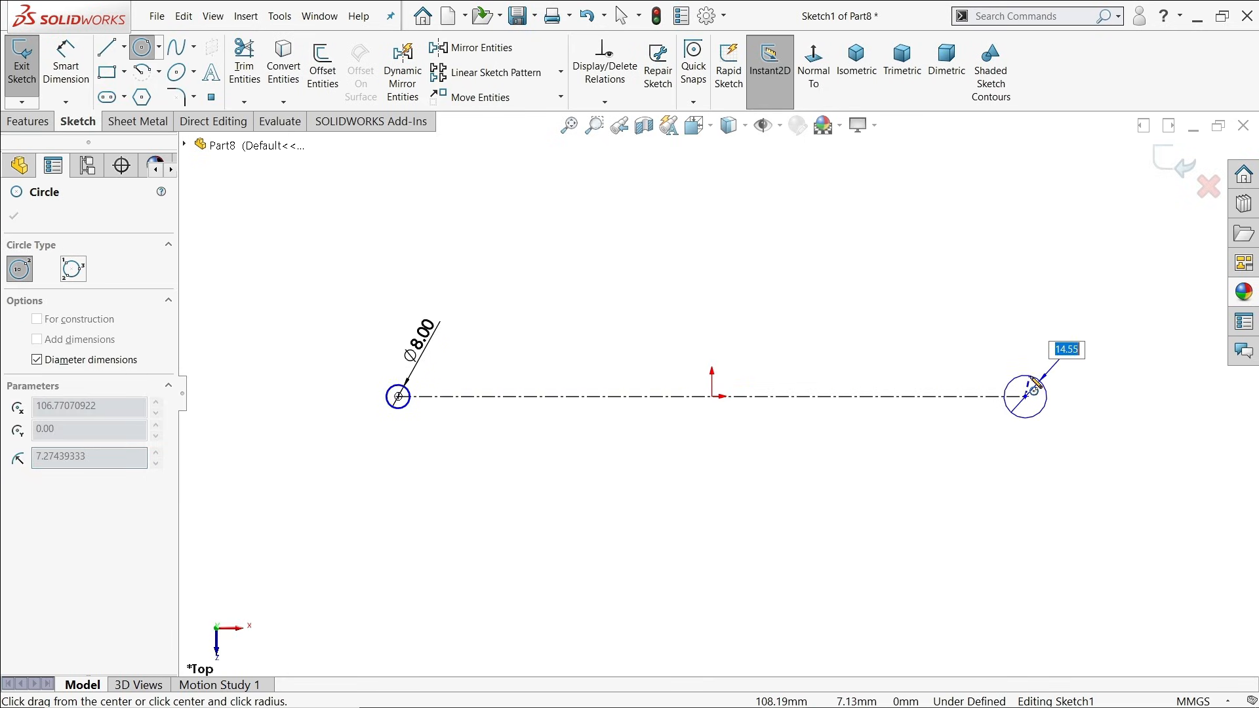
key(Return)
Step: Dimension the centerline between the two circle centers to 35 mm
click(64, 66)
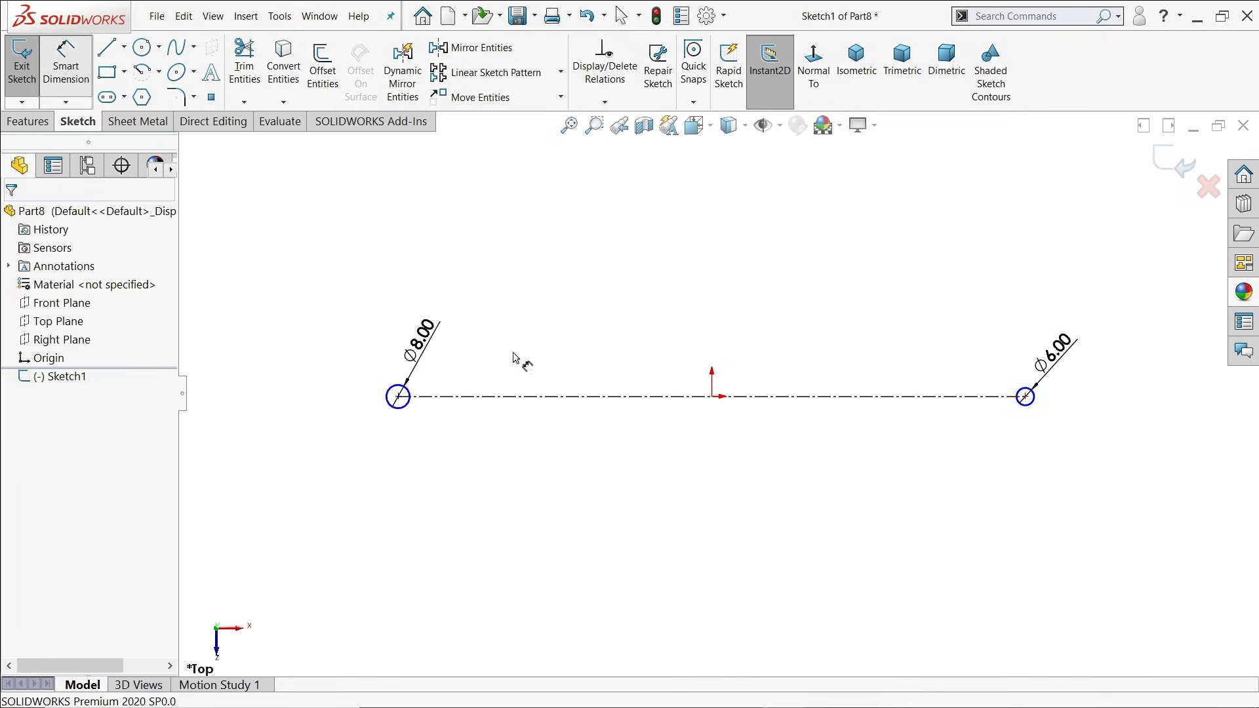
click(747, 396)
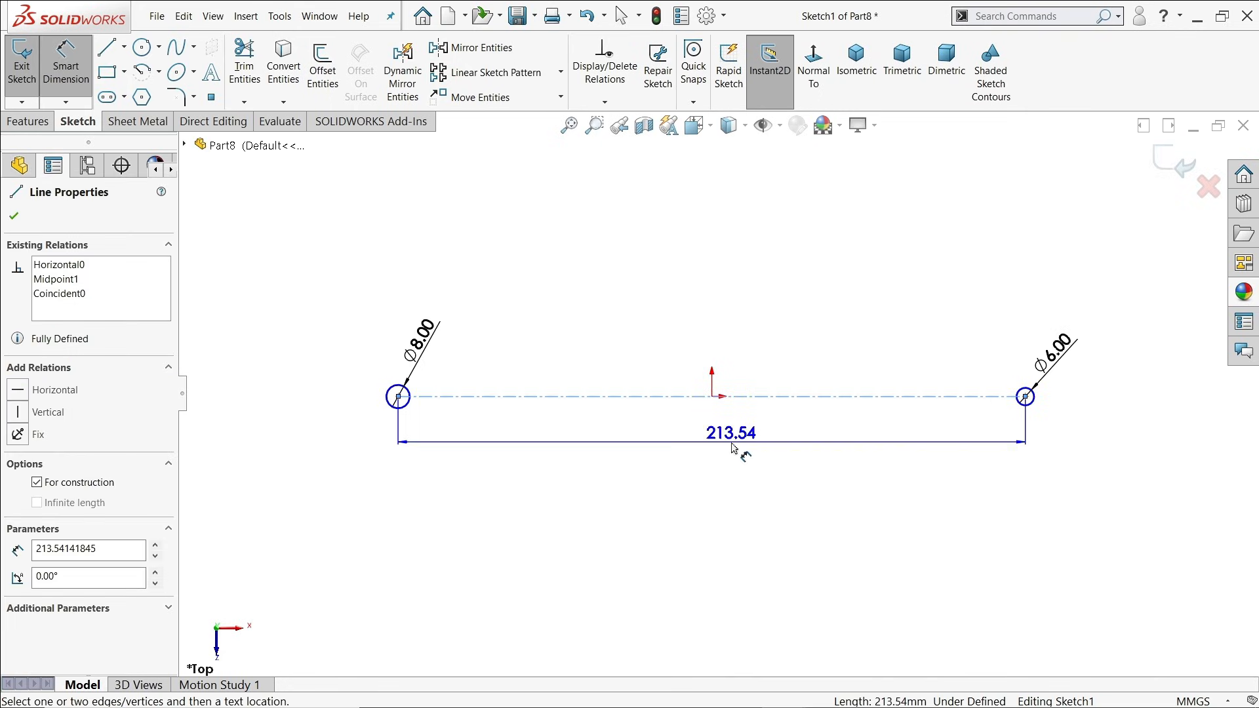
click(736, 444)
key(Return)
text(35)
key(Return)
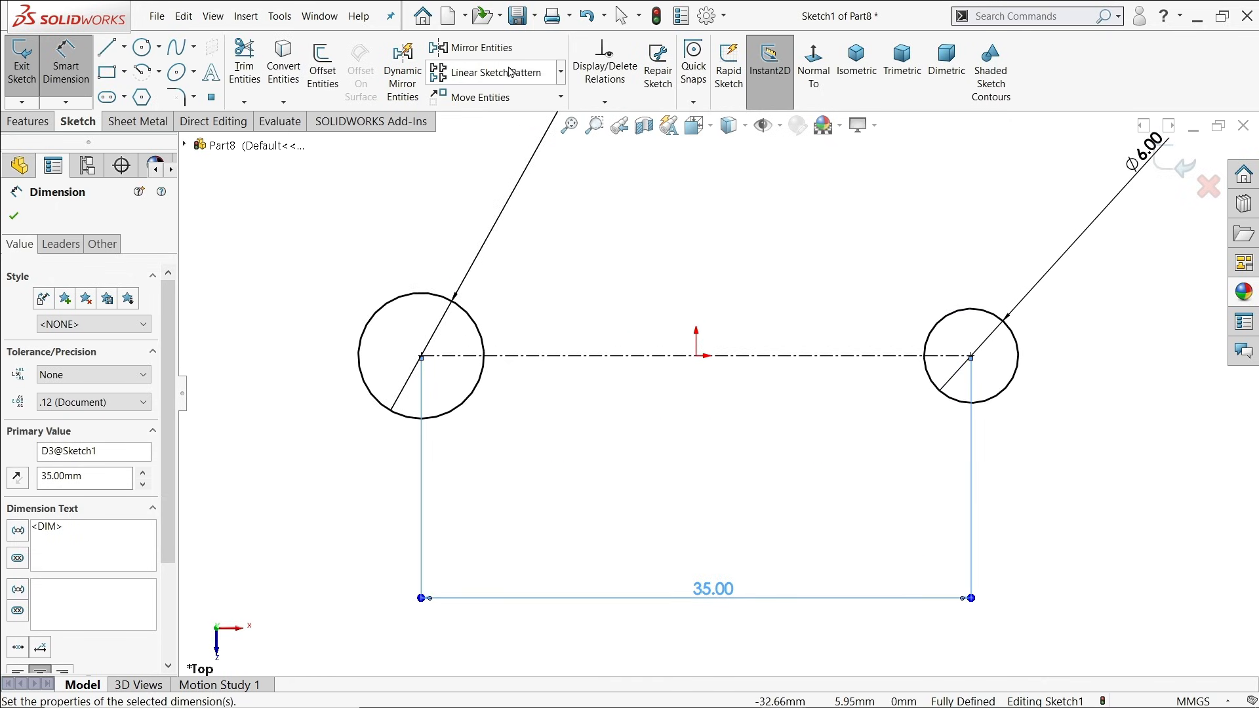
Step: Turn on dynamic mirroring about the centerline and draw a 6 mm line toward the origin from the top of the 8 mm circle
click(403, 81)
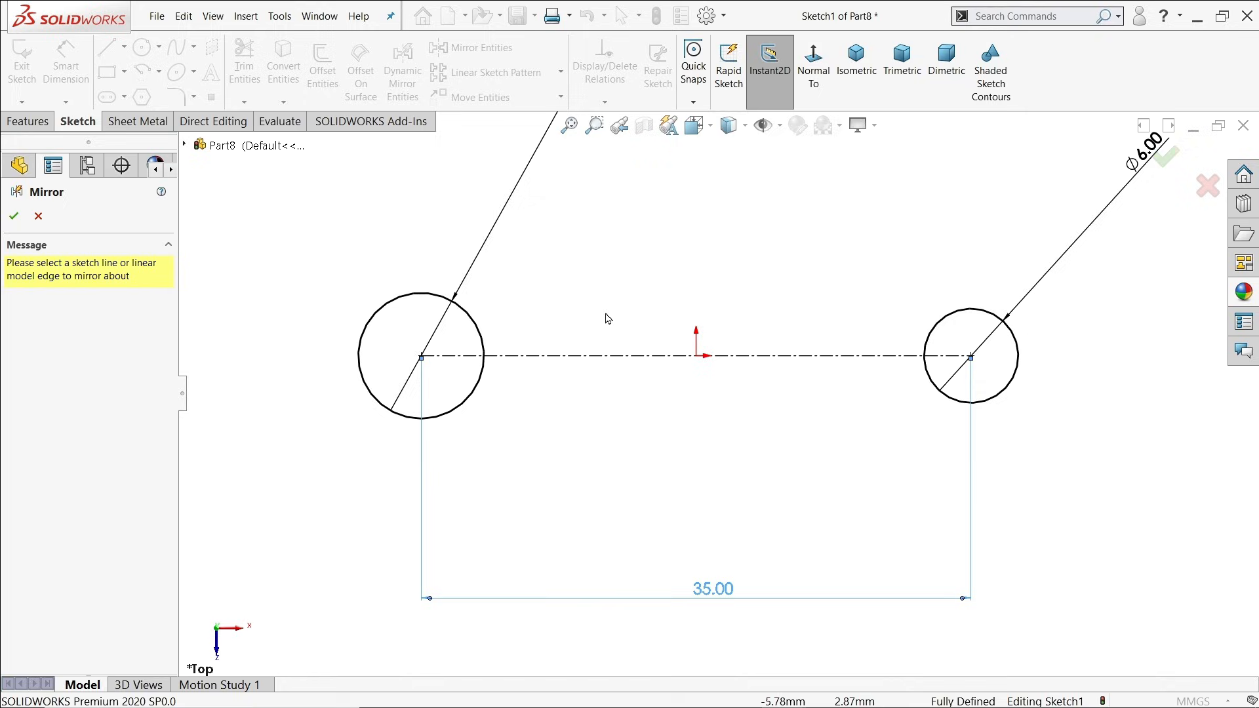
click(596, 357)
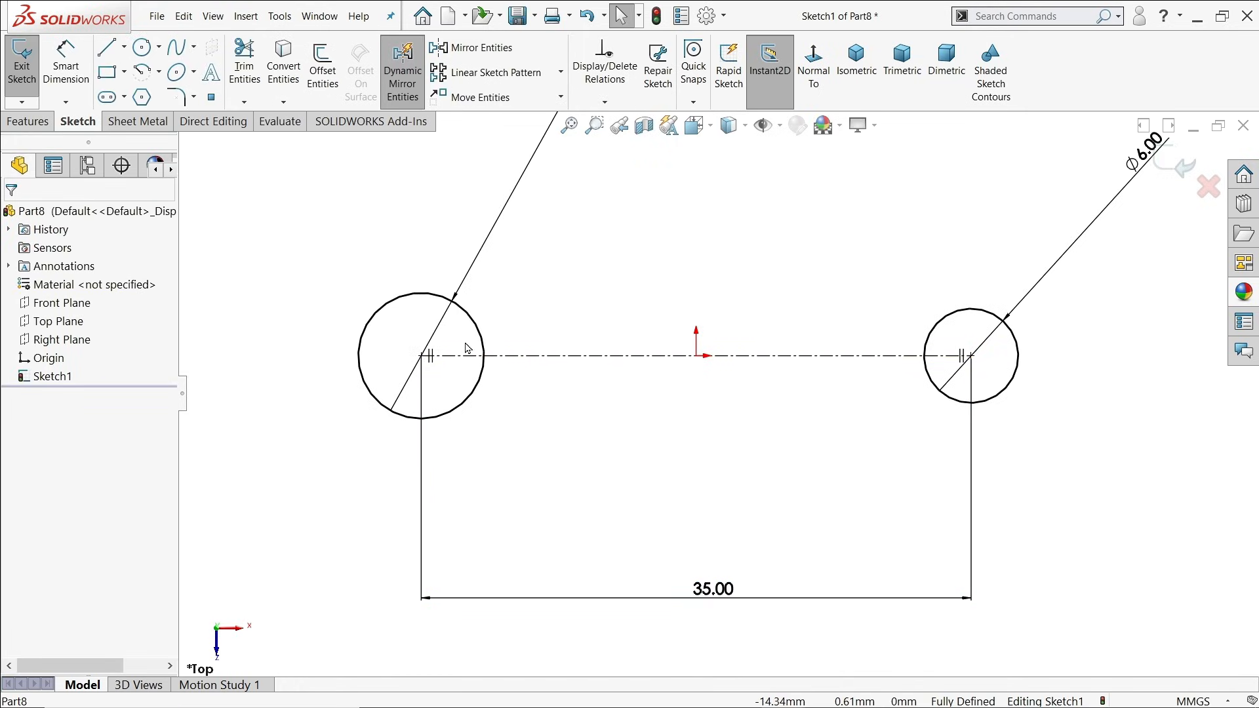
click(107, 48)
click(420, 293)
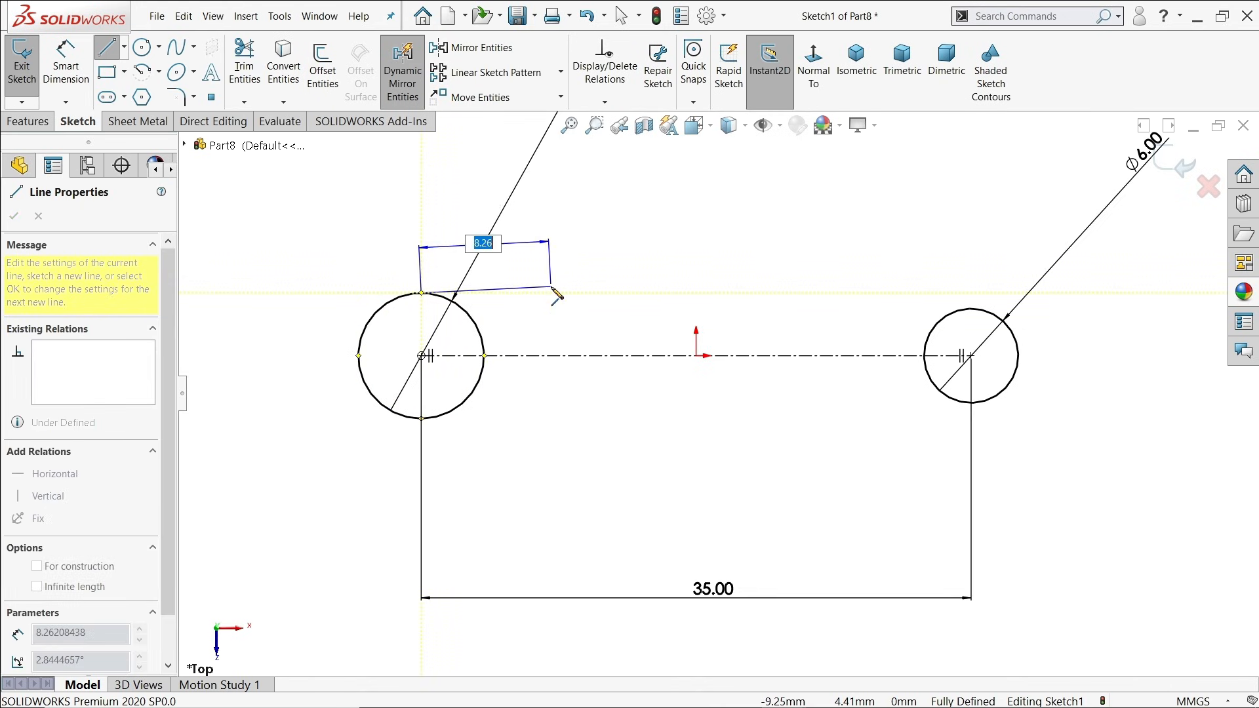
text(6)
key(Return)
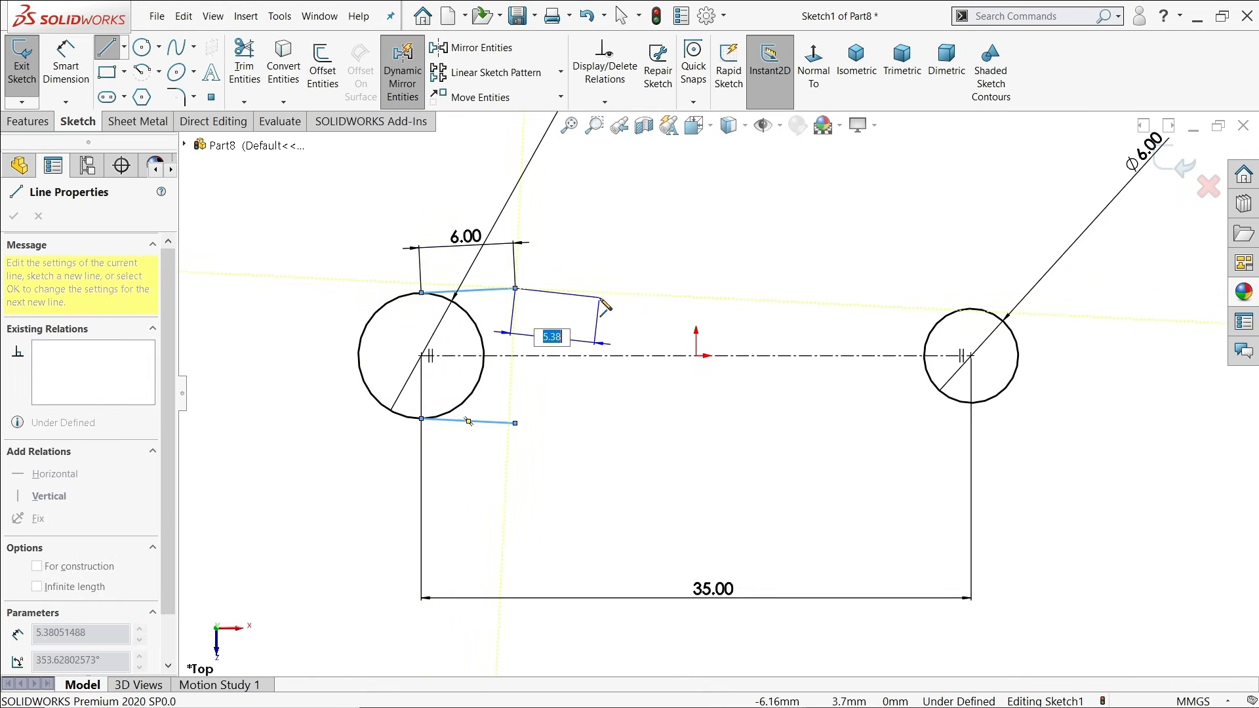
key(Escape)
Step: Make the 6 mm line at the top of the 8 mm circle horizontal
key(Escape)
click(494, 294)
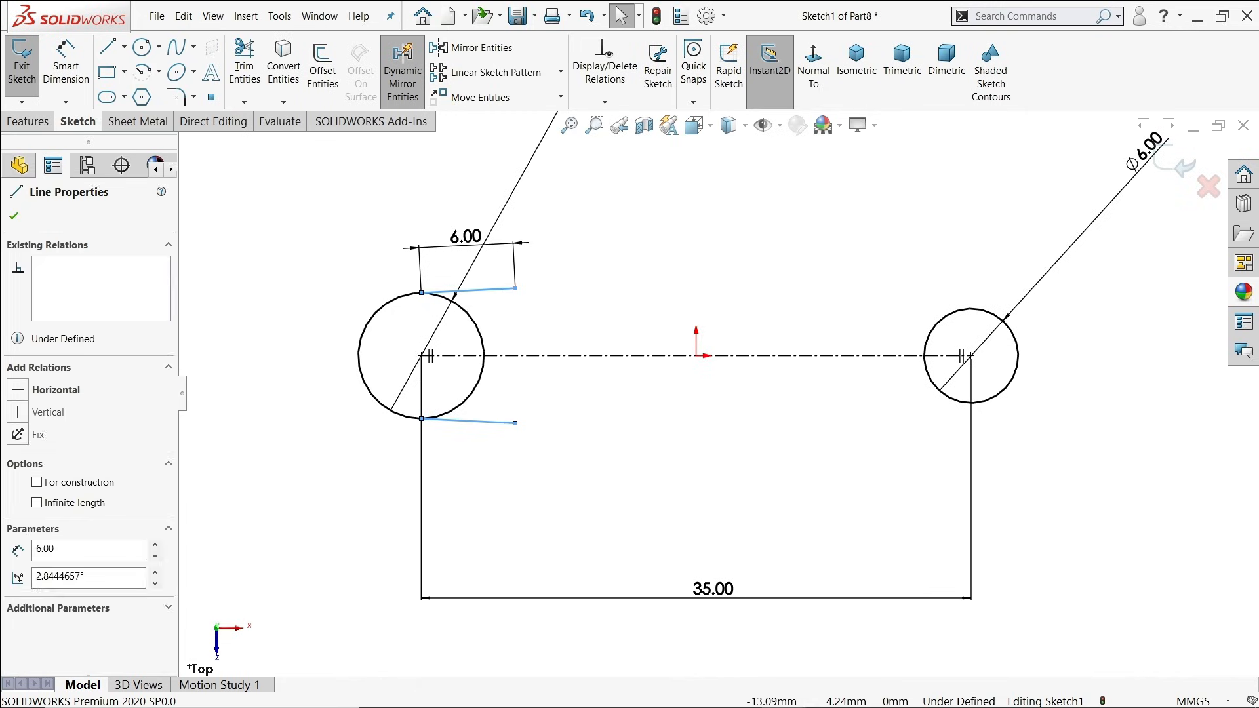
ctrl+click(468, 421)
click(529, 231)
key(Escape)
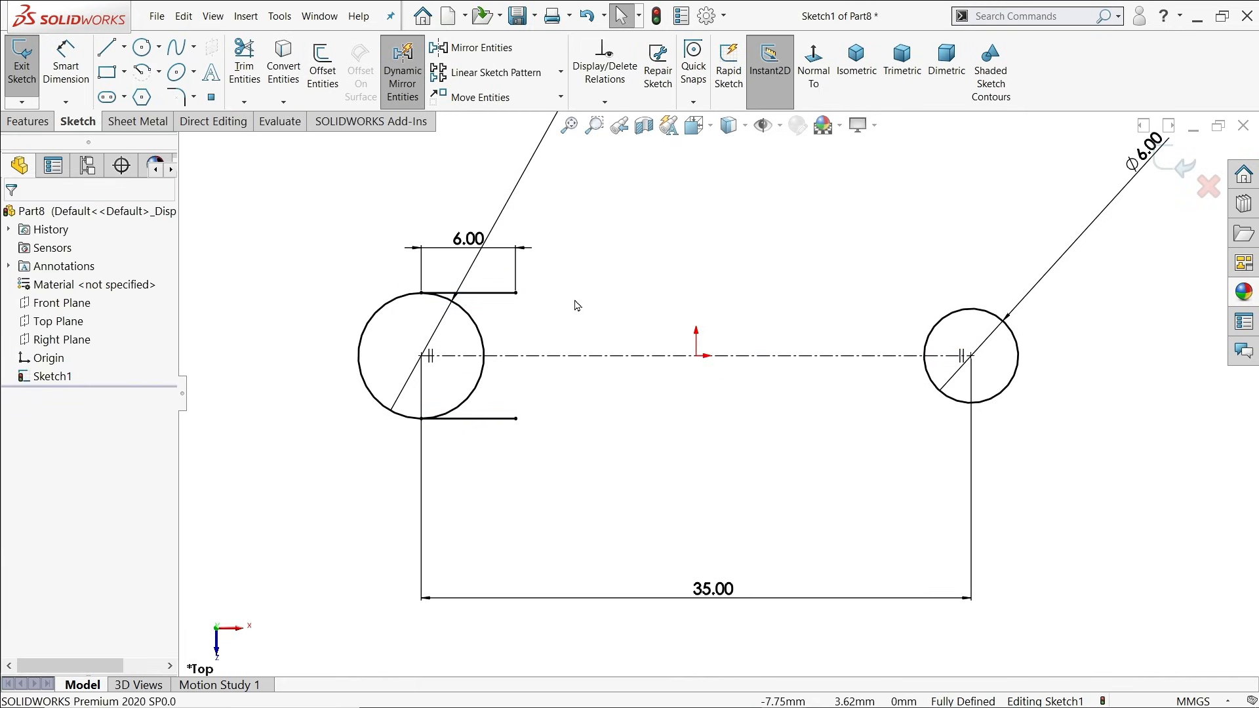
Step: Draw a horizontal line toward the origin from the top of the 6 mm circle and dimension its length to 6 mm
click(107, 48)
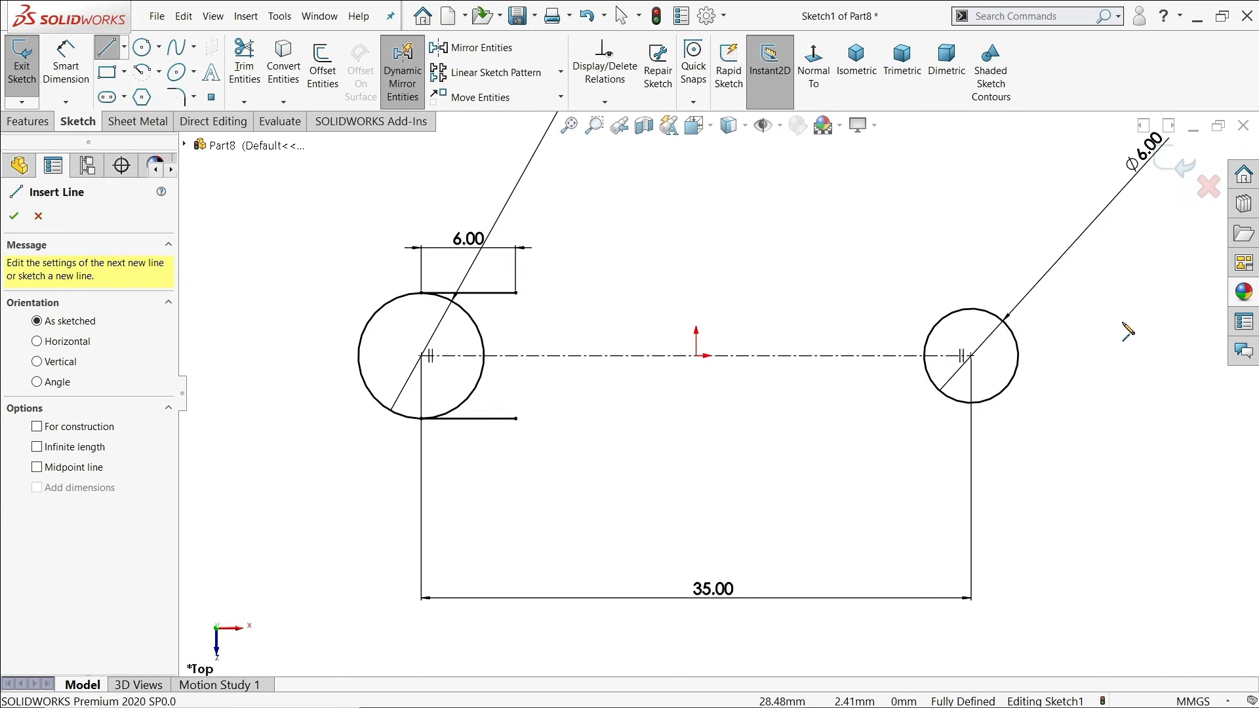
click(971, 308)
click(874, 308)
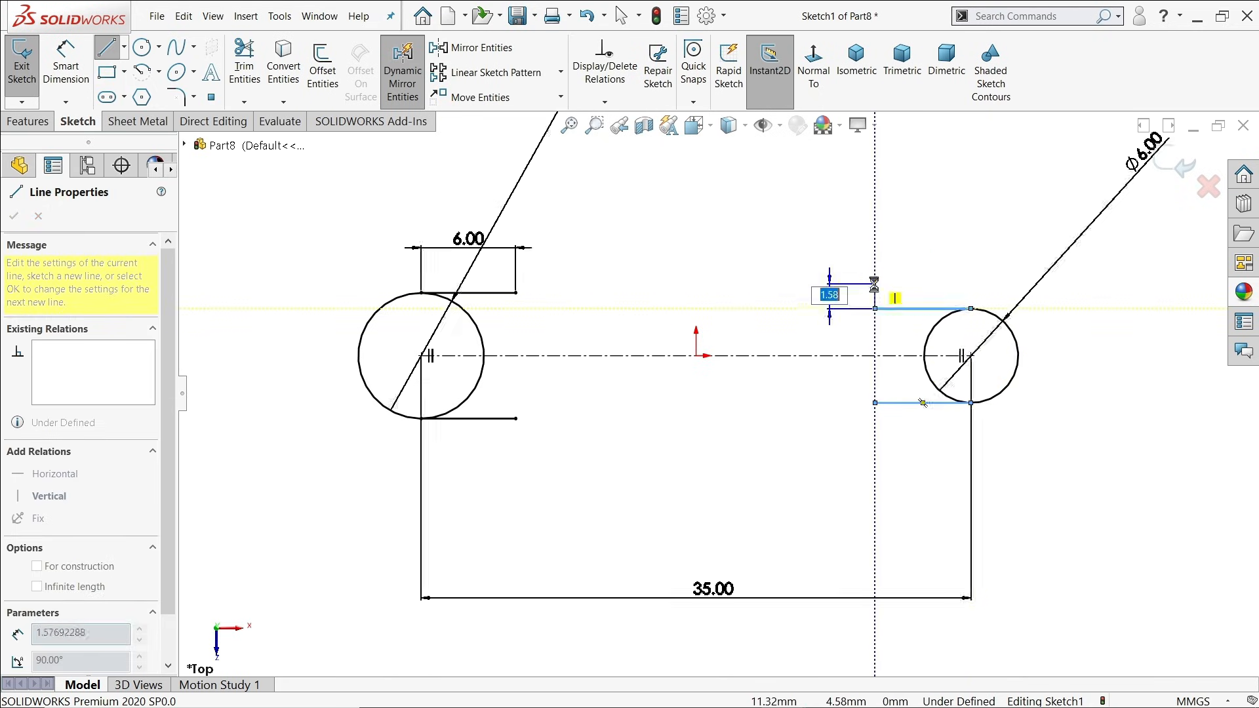
key(Escape)
click(66, 66)
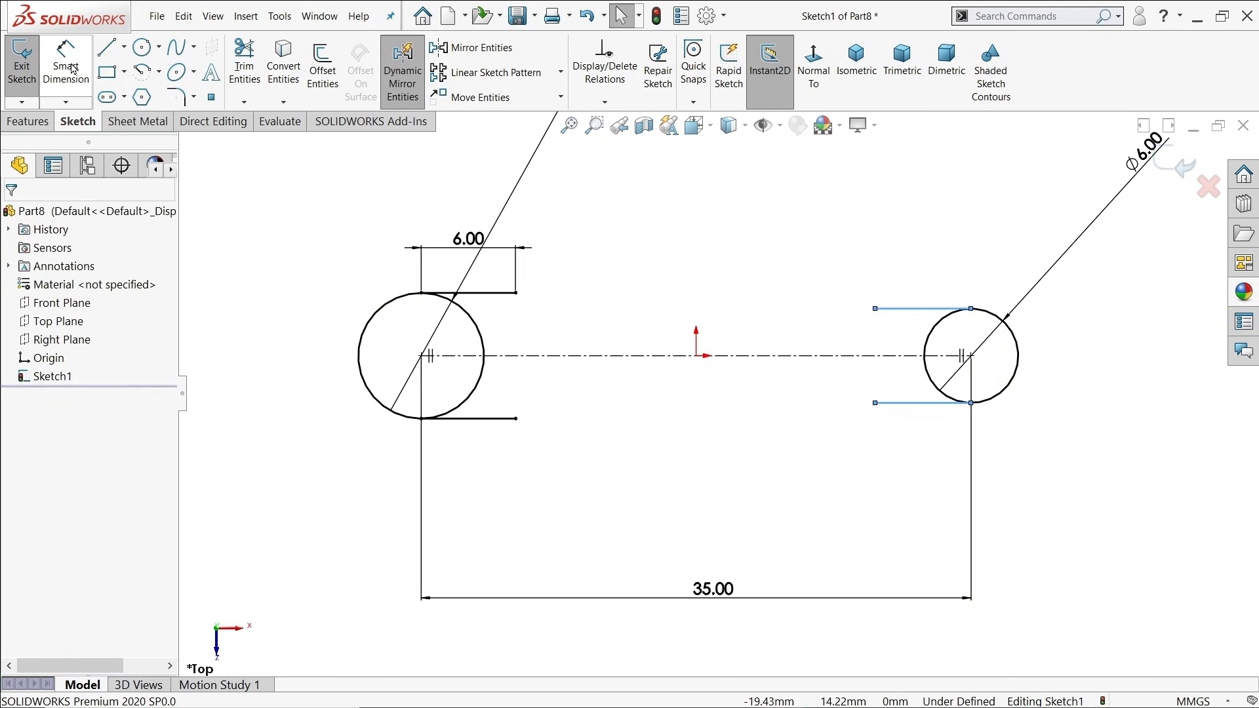
click(914, 308)
click(909, 276)
text(6)
key(Return)
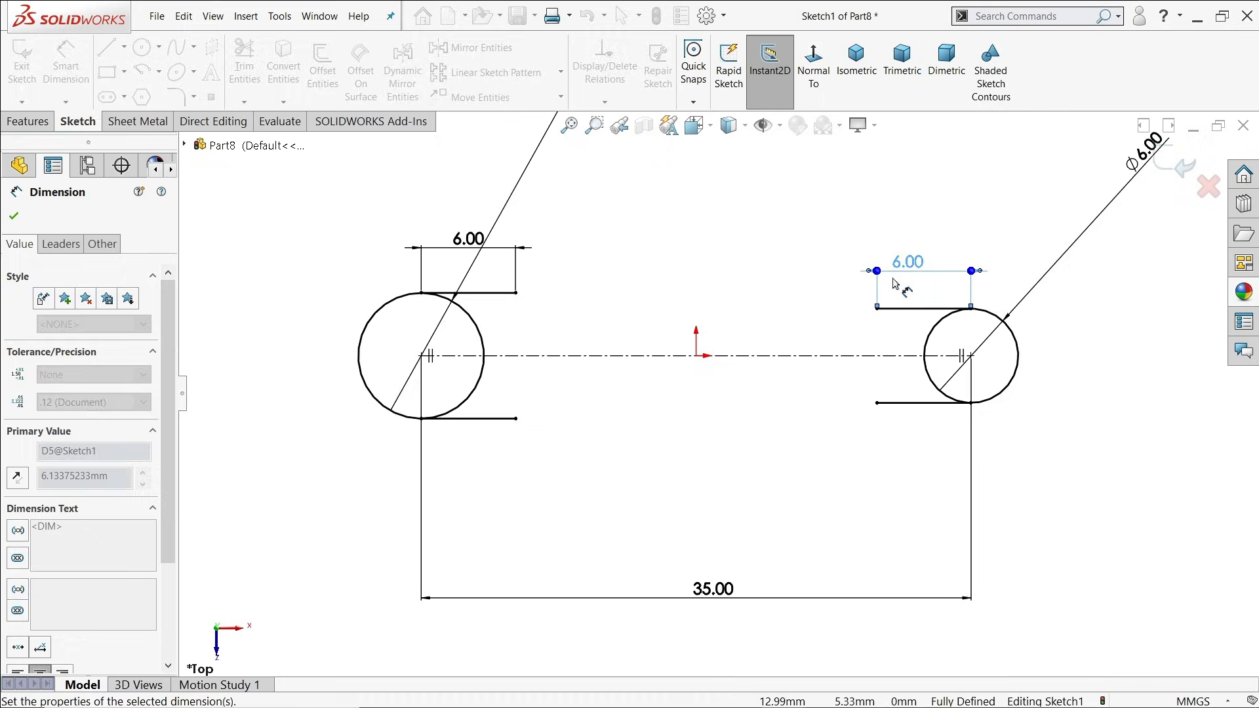
Step: Draw the shank's upper line, about 14.6 mm long, and continue it with a tangent arc to the end of the larger end's line
click(114, 58)
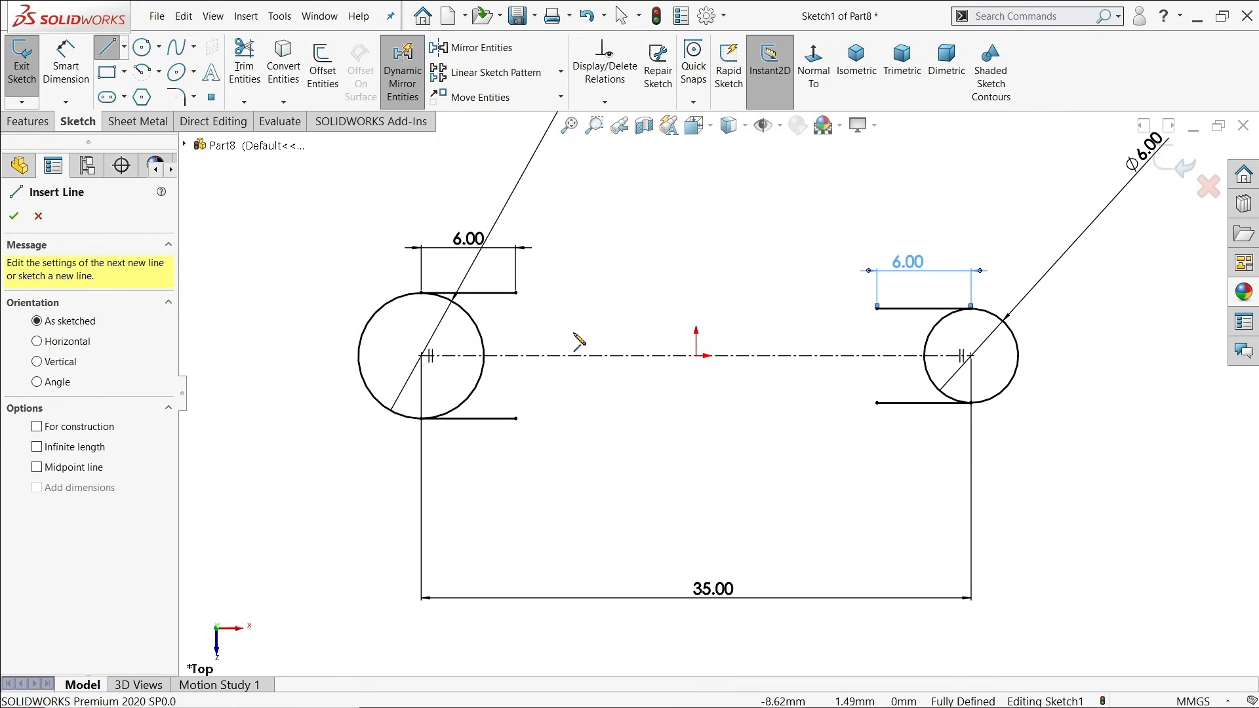
click(810, 322)
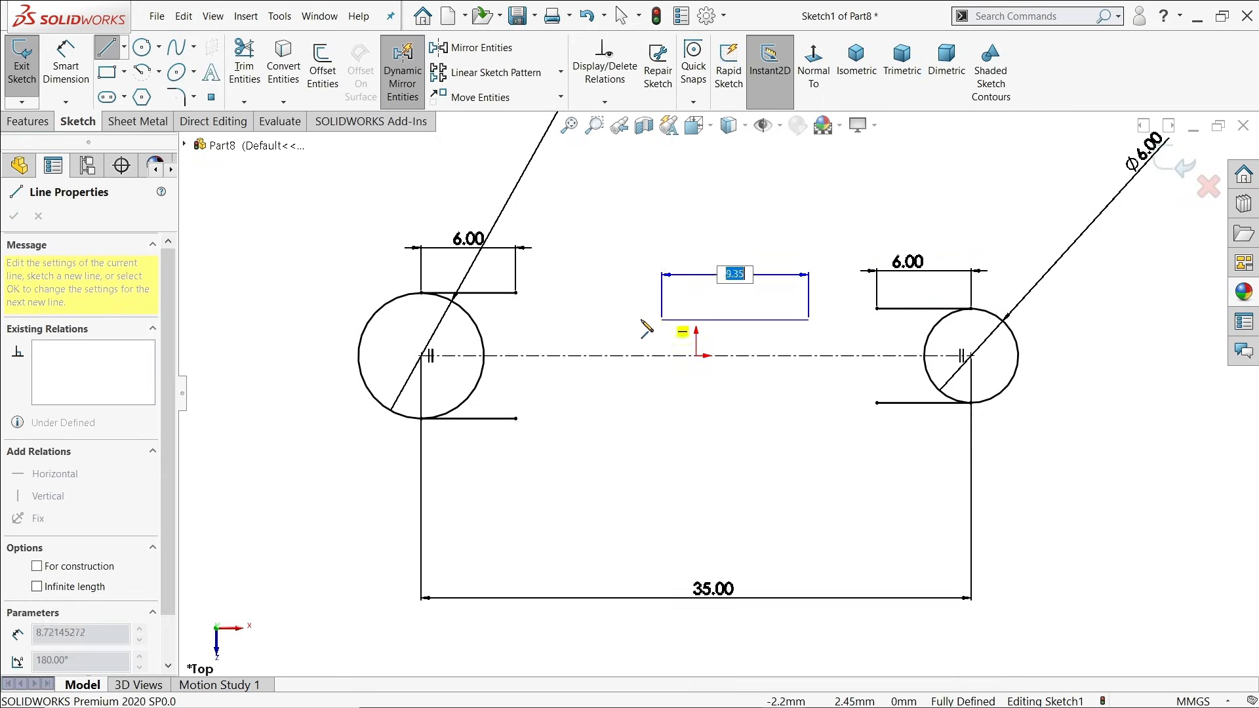
click(578, 319)
scroll(577, 320, up, 2)
scroll(580, 319, down, 1)
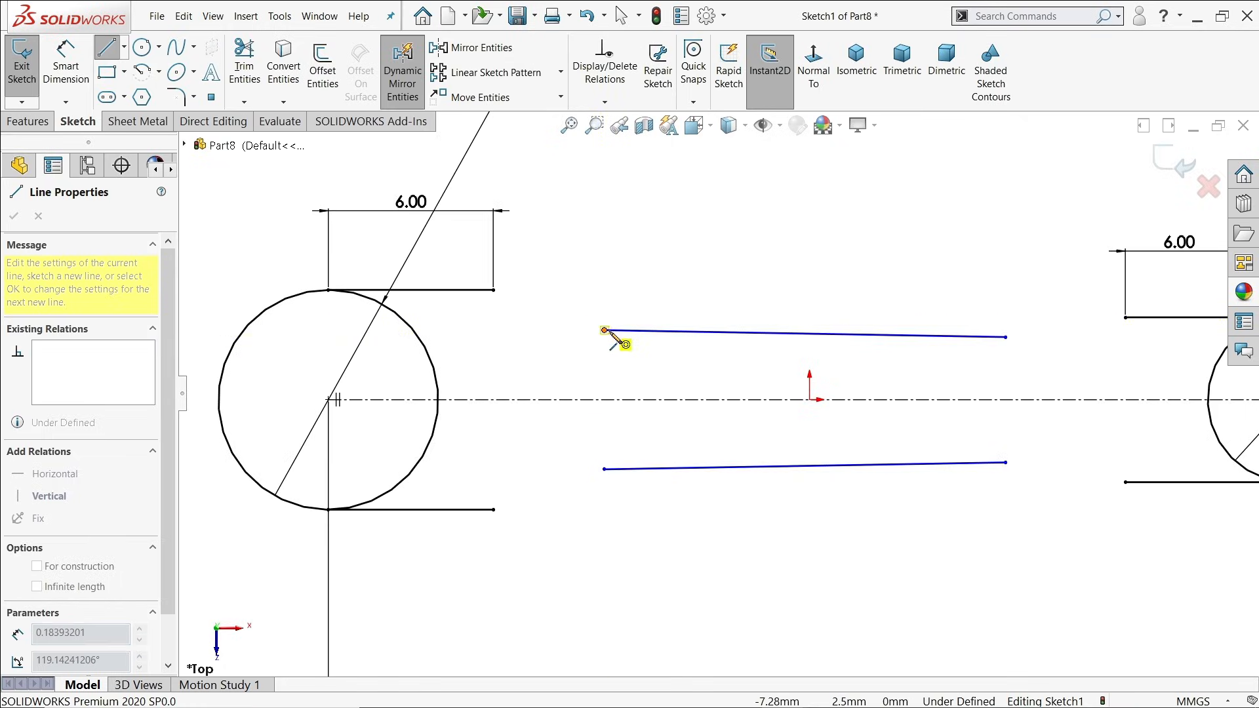
click(493, 289)
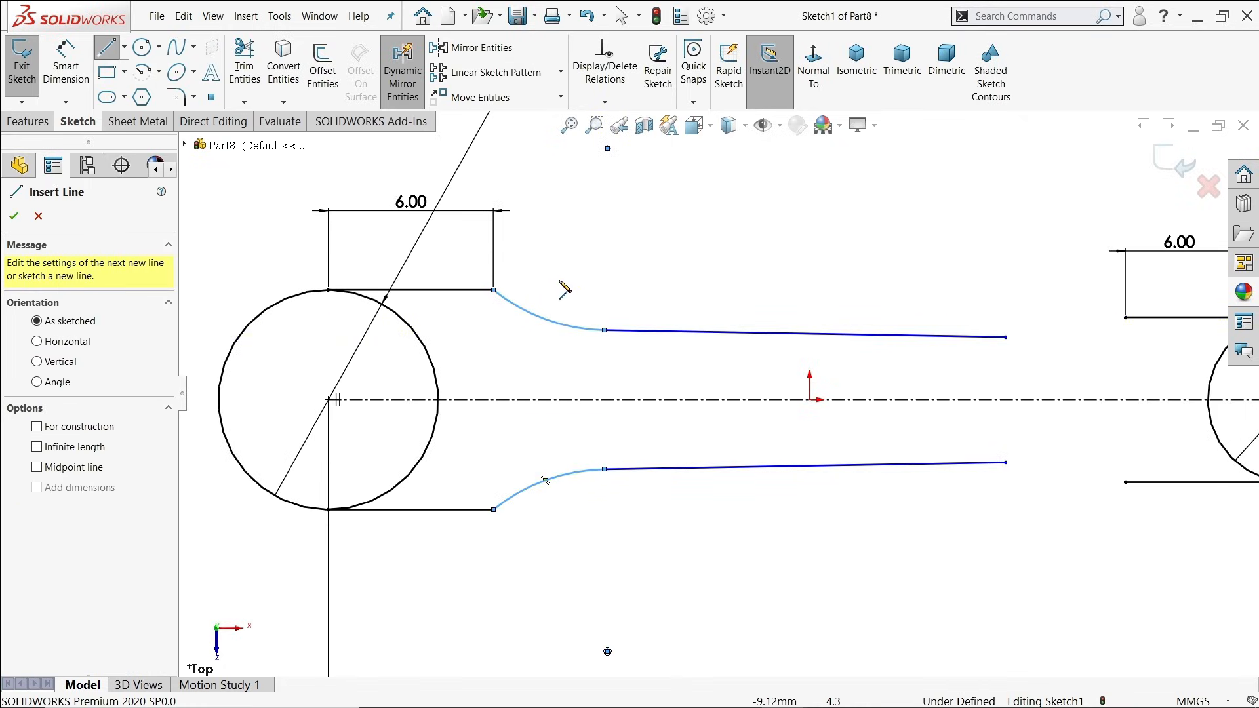
right_click(563, 281)
click(600, 292)
Step: Apply a Horizontal relation to the shank's upper line
click(719, 333)
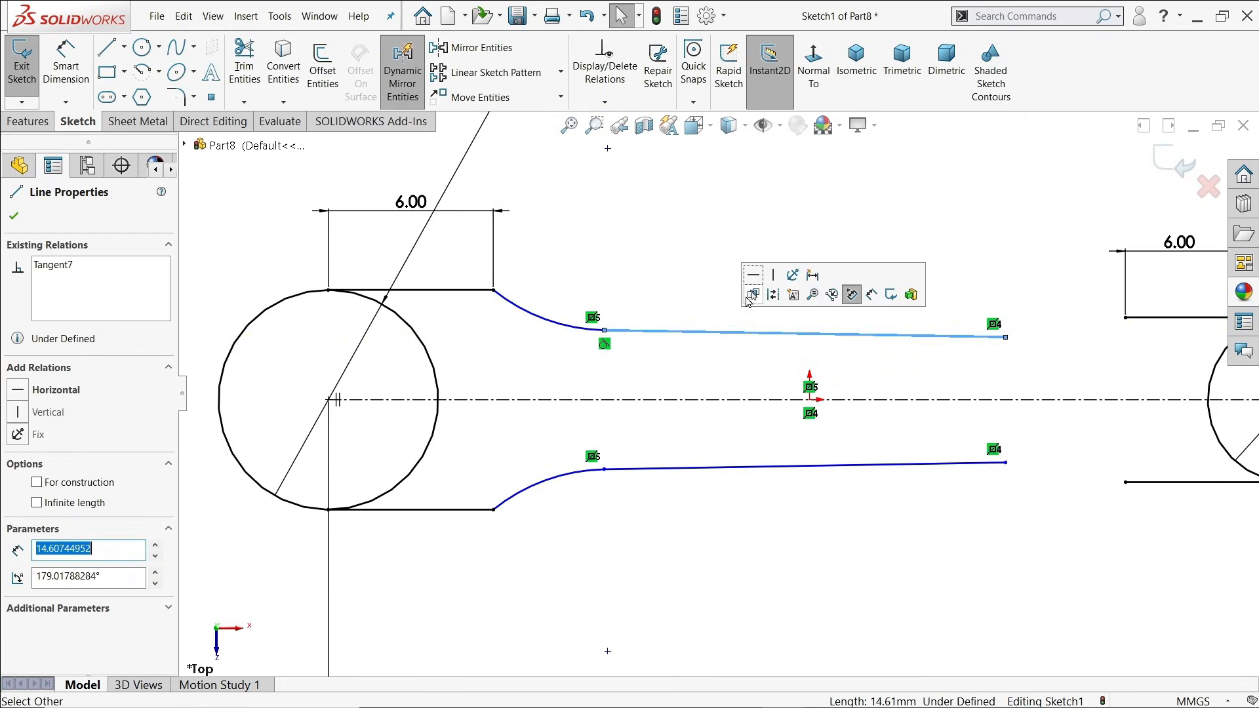
click(846, 291)
click(665, 256)
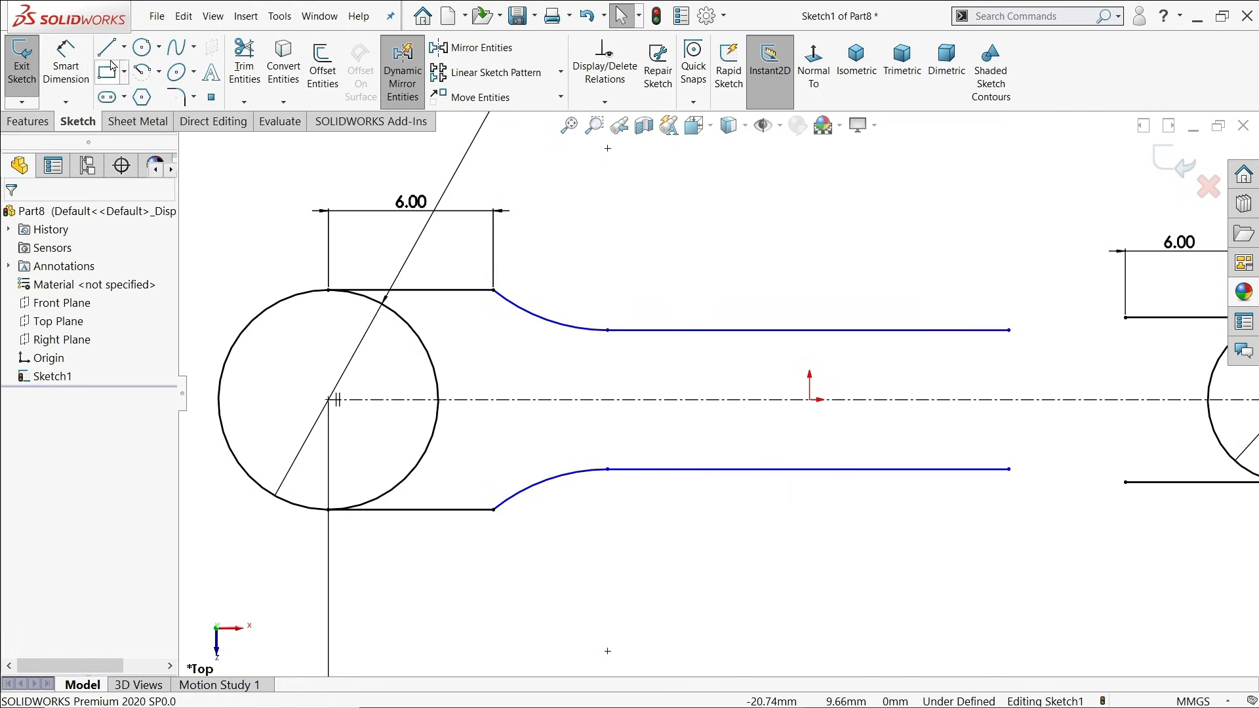
Step: Draw a tangent arc from the shank line's right end to the free end of the smaller end's 6 mm line
click(1009, 330)
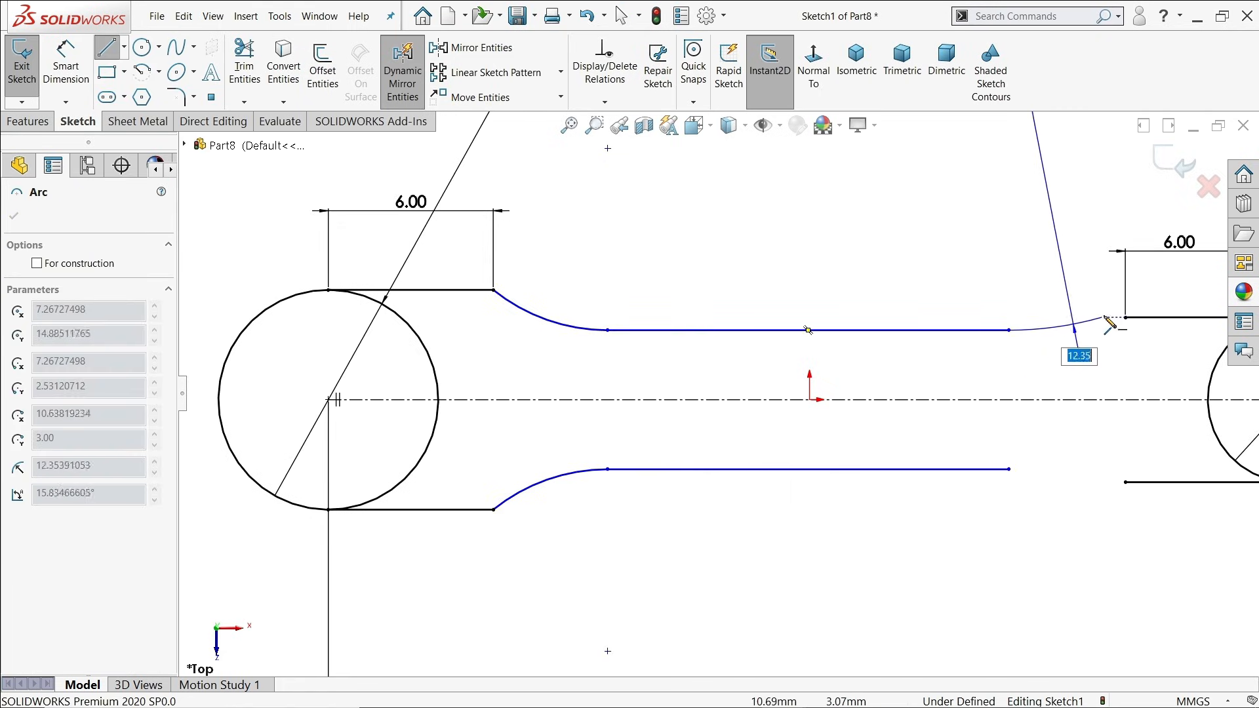
click(1126, 319)
right_click(1025, 270)
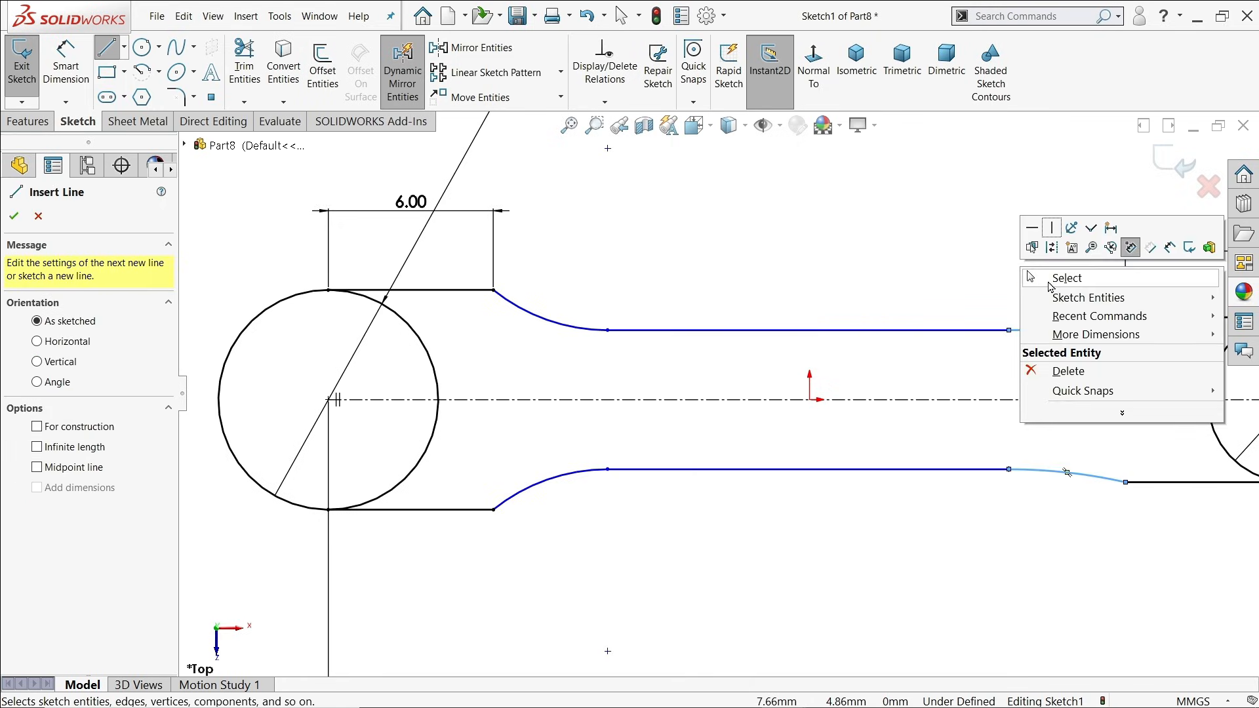
click(1059, 275)
scroll(985, 326, up, 3)
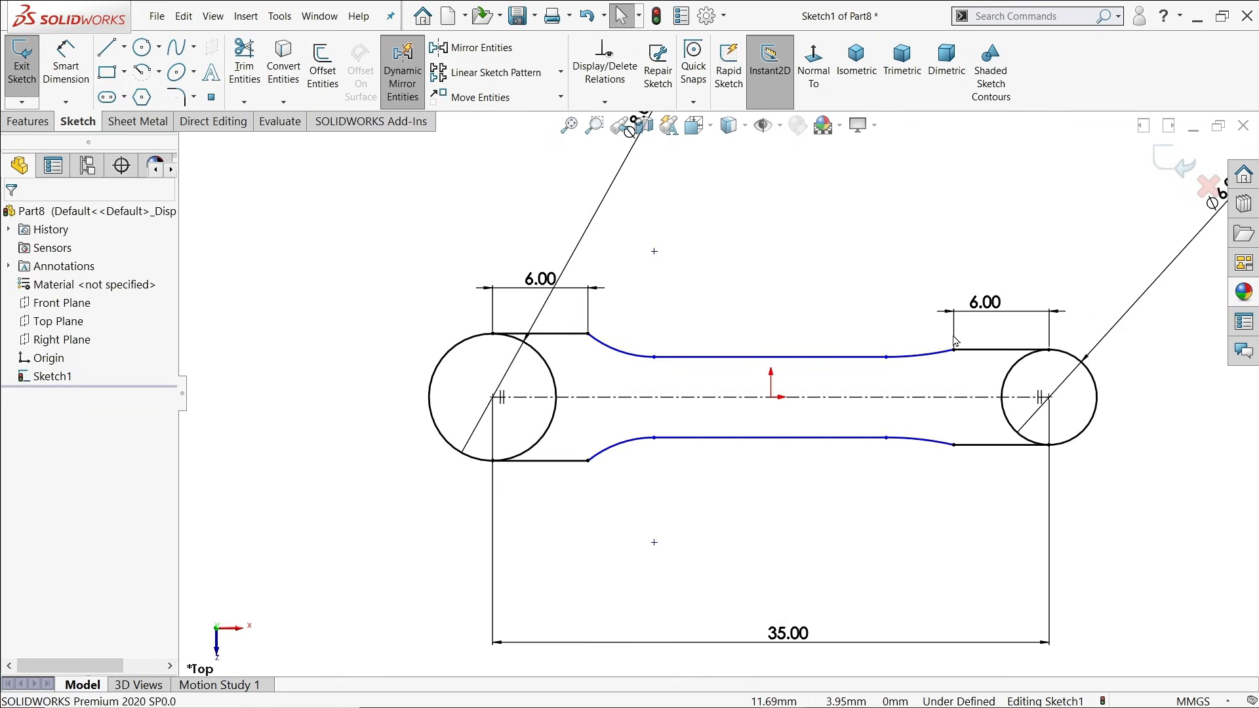
Step: Dimension the distance between the shank's upper and lower lines to 4 mm
click(71, 70)
scroll(1074, 464, down, 2)
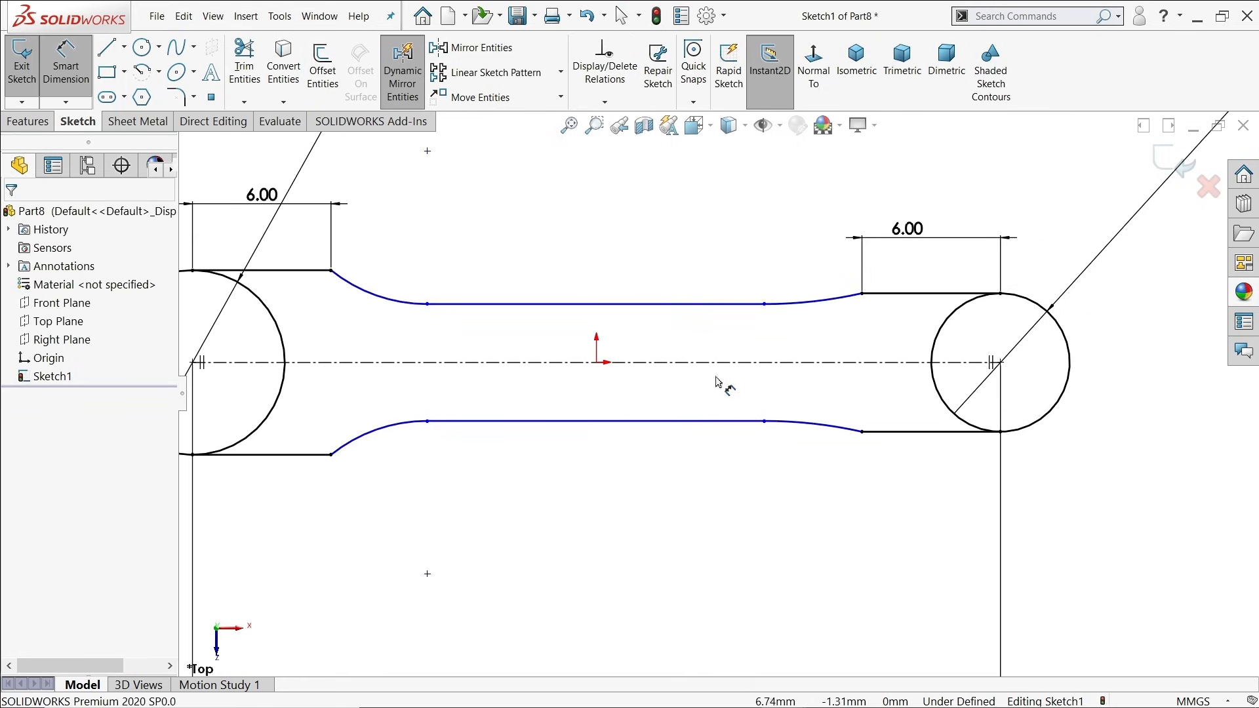
click(644, 303)
click(650, 421)
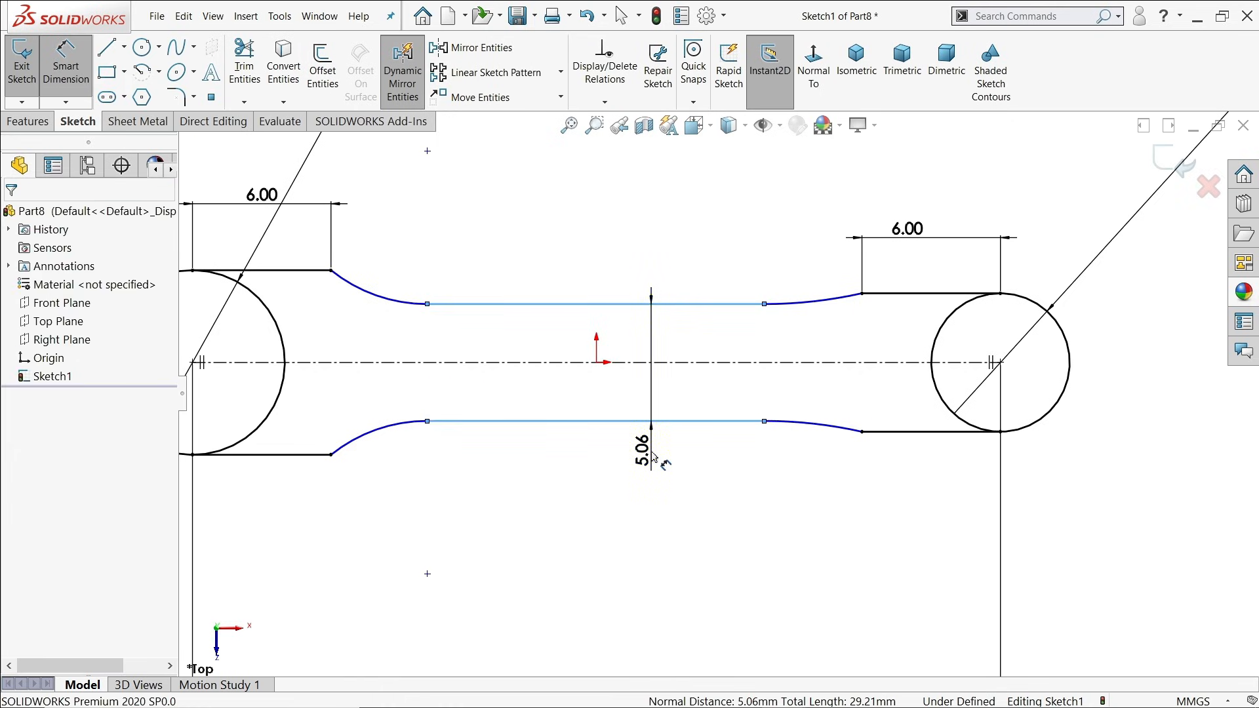
click(652, 457)
text(4)
key(Return)
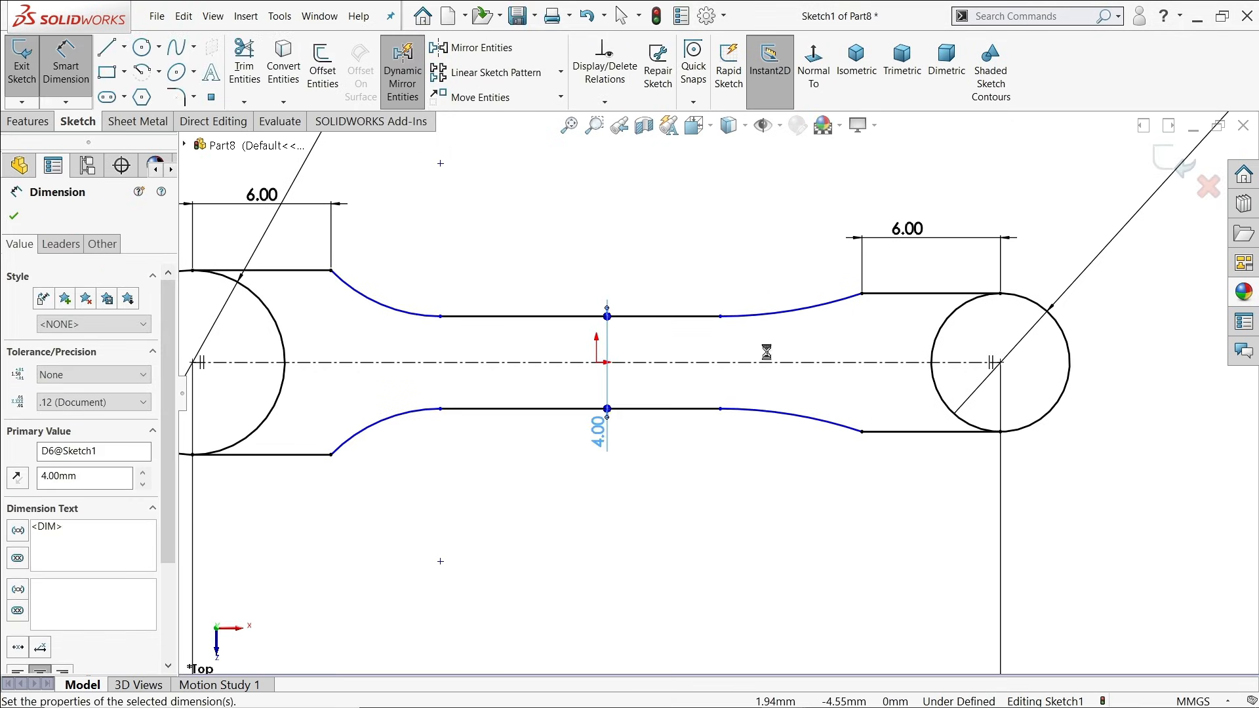
Step: Dimension the radius of both upper shank arcs to 8 mm, first at the smaller end and then at the larger end
click(790, 319)
click(765, 274)
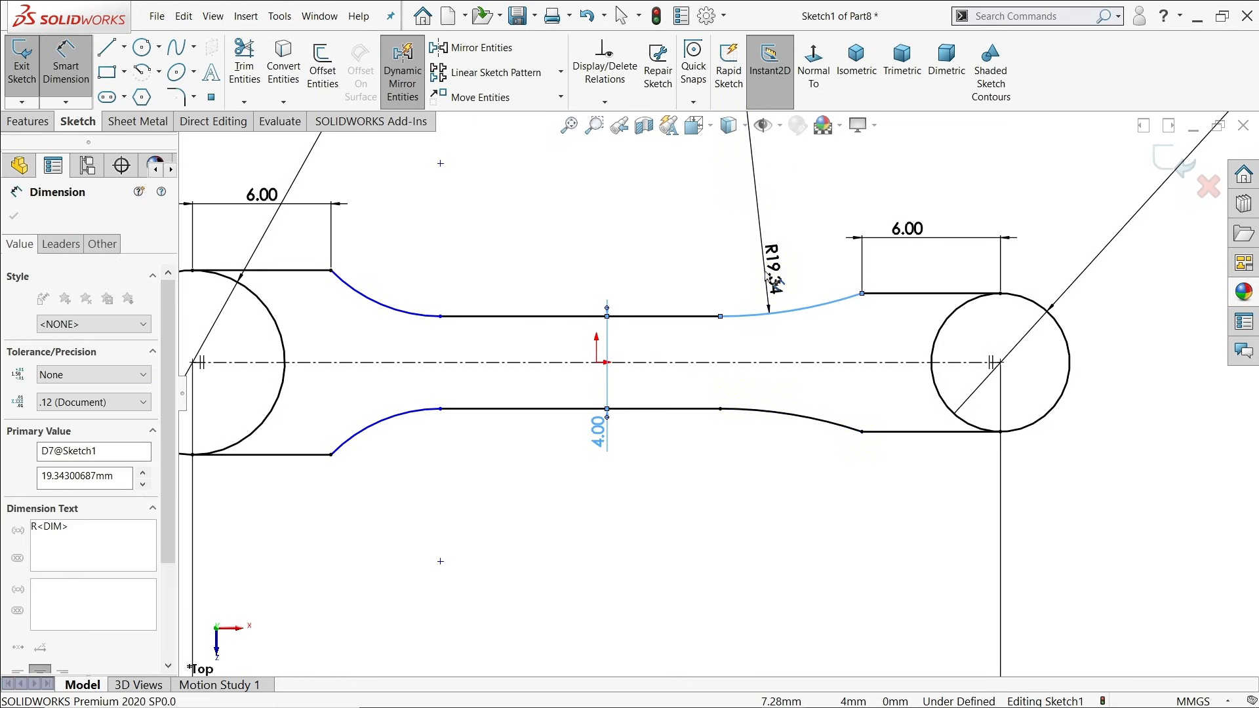
text(8)
key(Return)
click(402, 313)
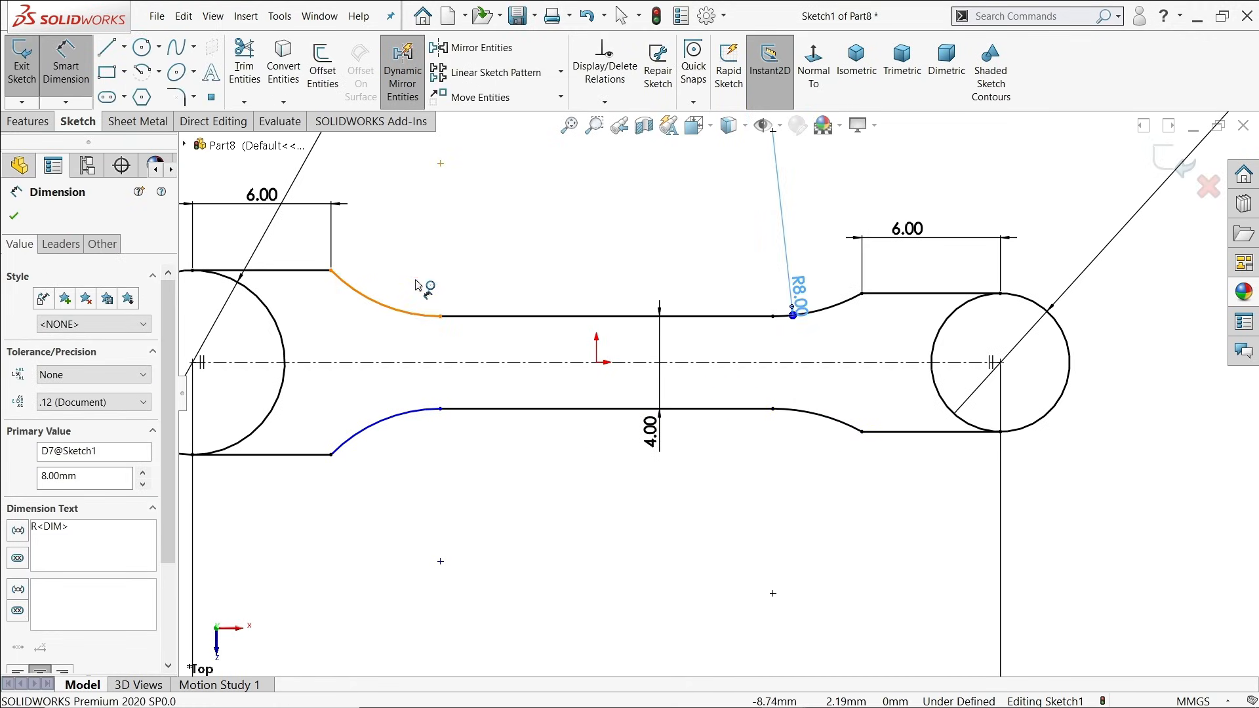
click(419, 278)
text(8)
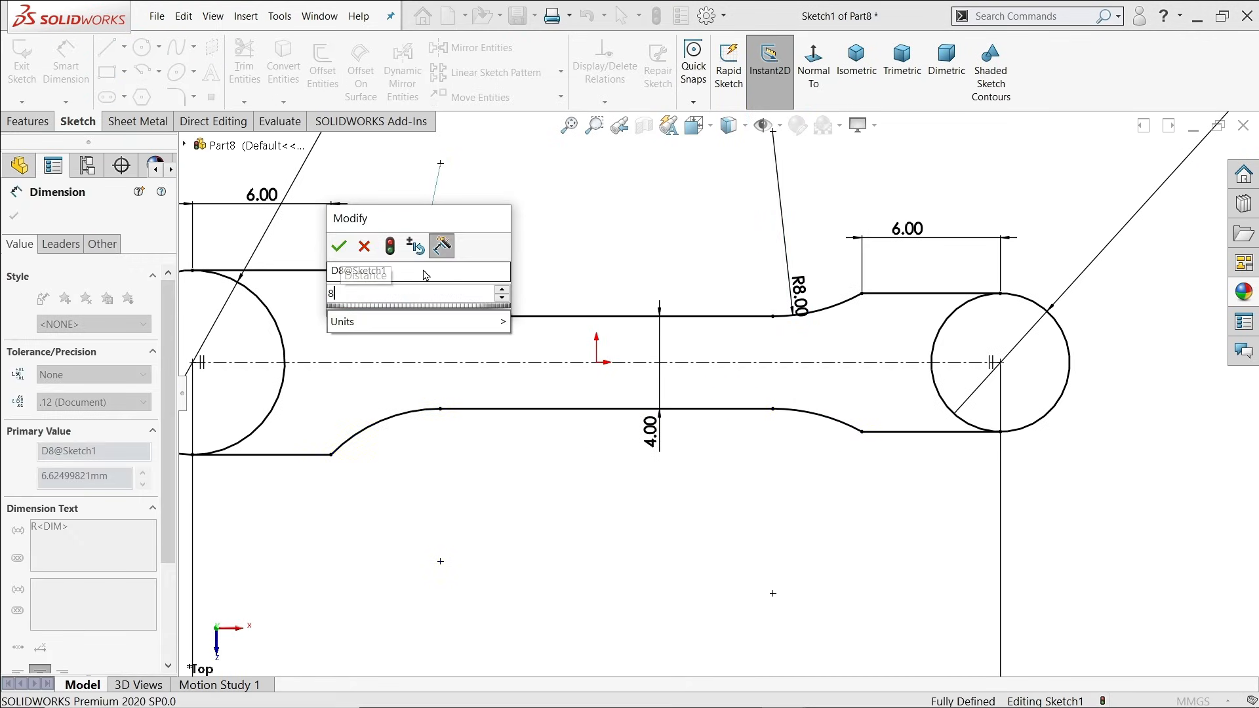
key(Return)
Step: Draw a 4 mm diameter circle at the center of the connecting rod's larger end
key(f)
scroll(619, 410, down, 5)
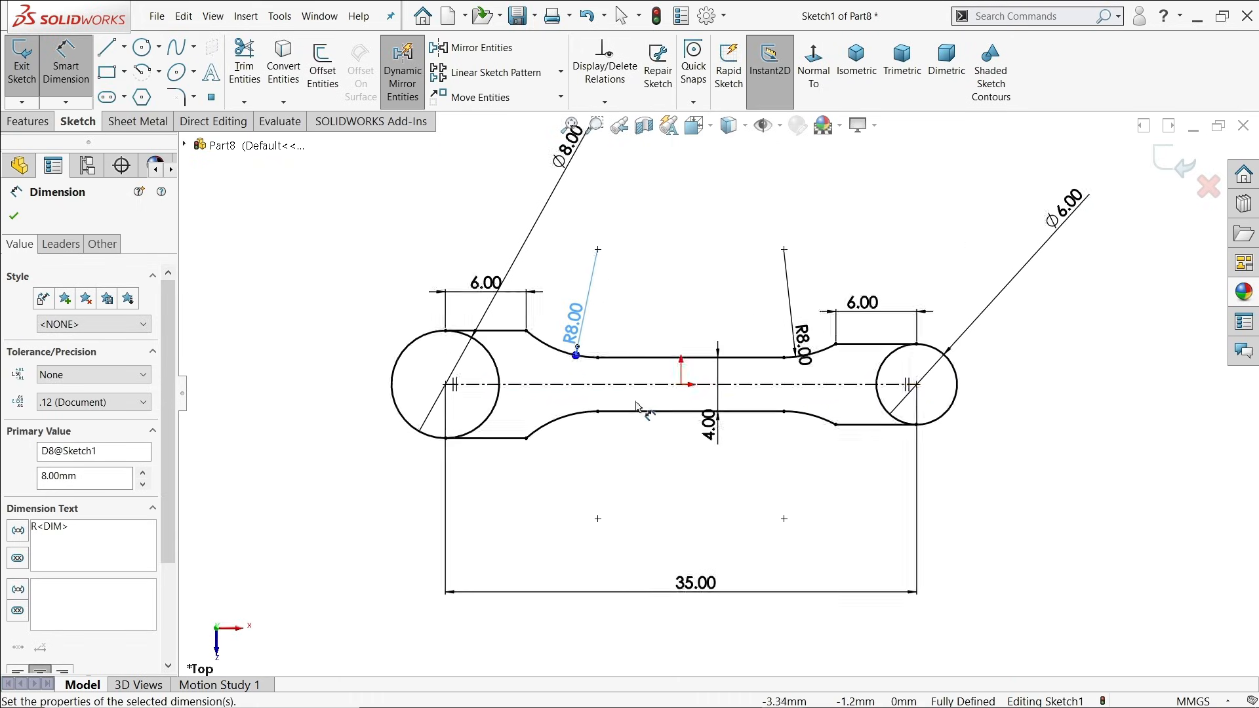
click(142, 47)
click(370, 375)
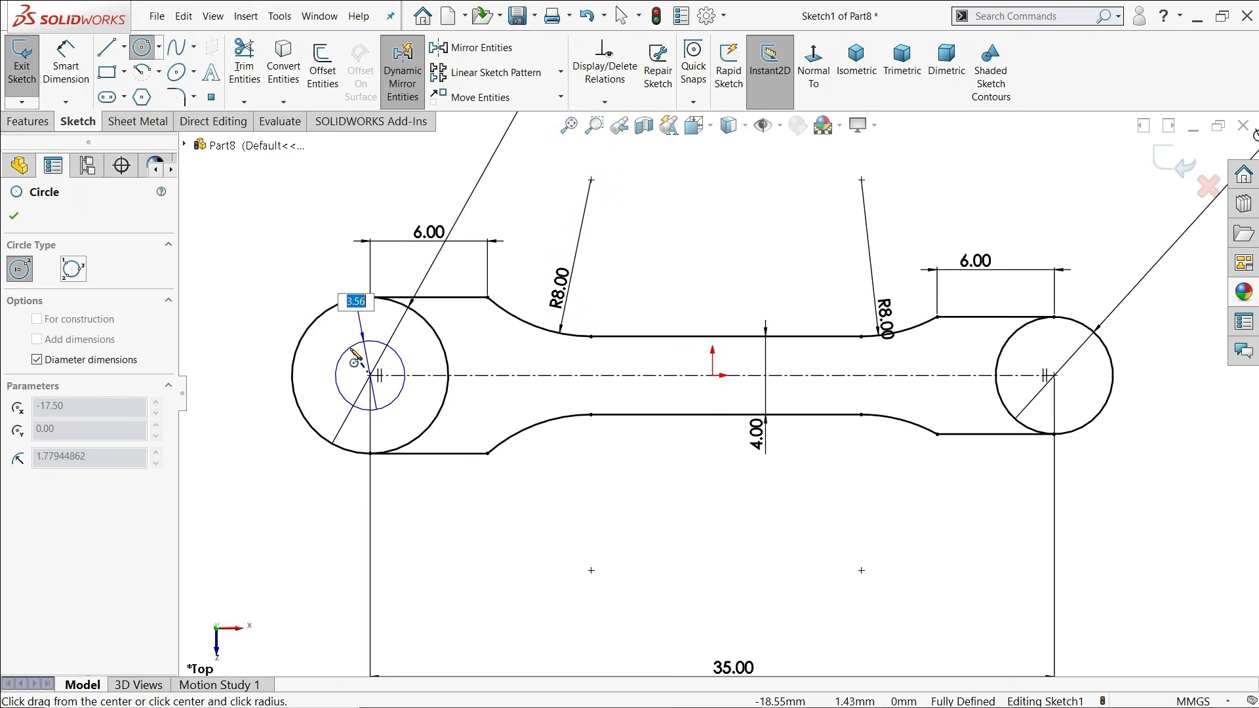
key(Return)
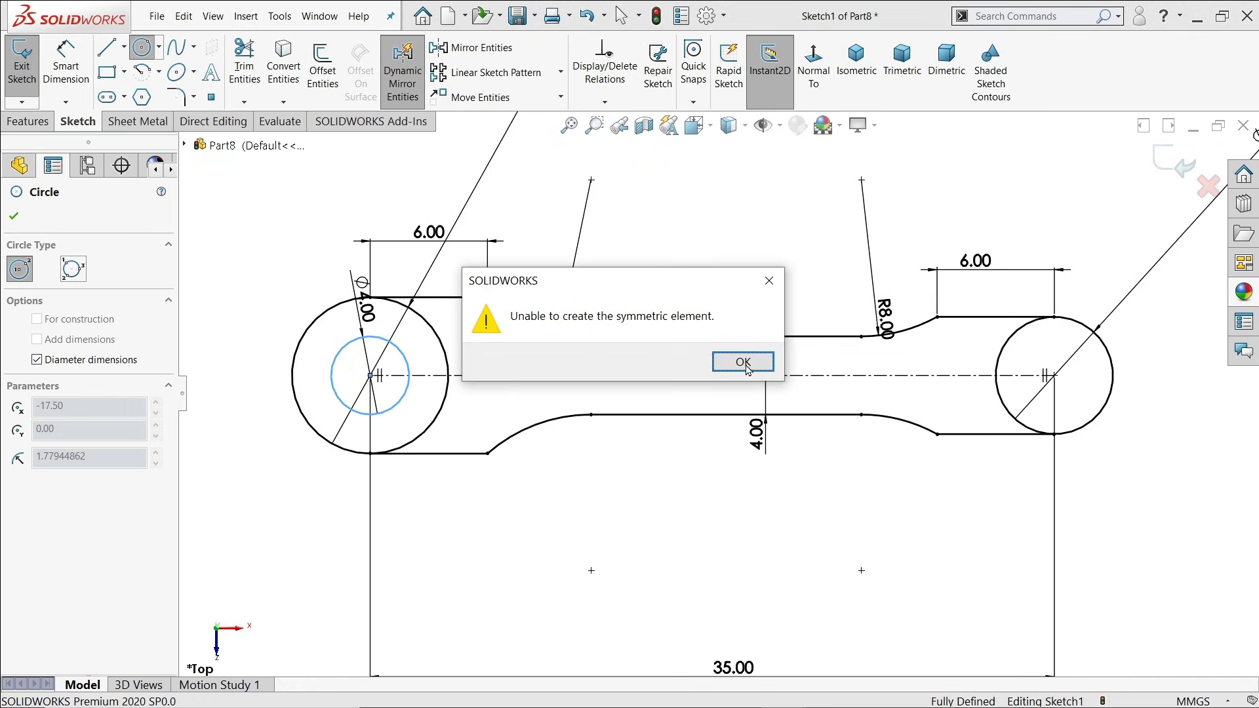
click(726, 368)
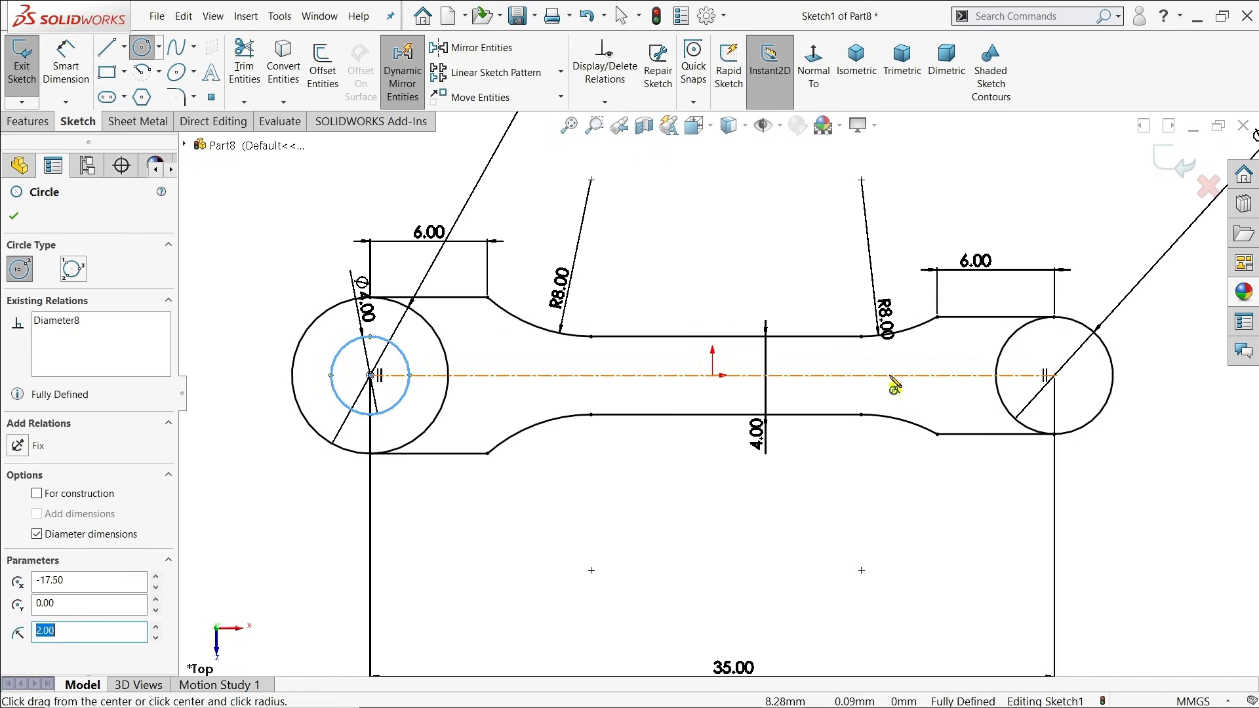
Step: Draw a 3 mm diameter circle at the center of the connecting rod's smaller end
click(1049, 376)
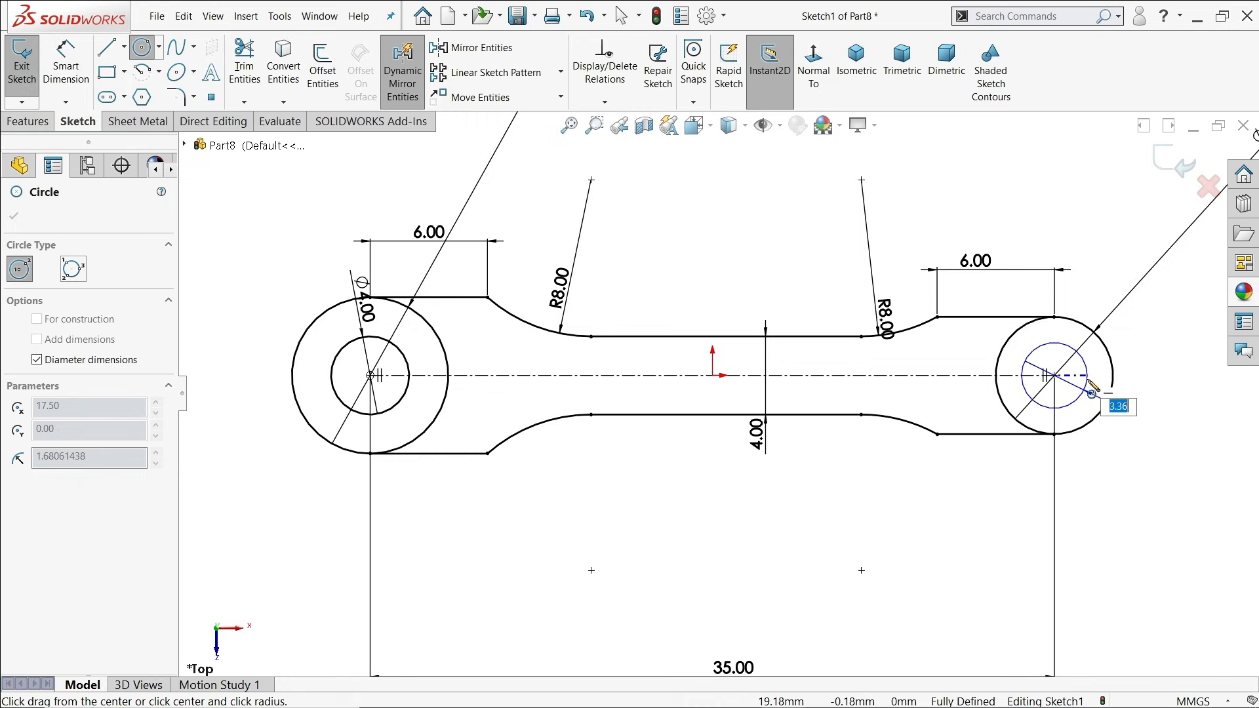
key(Return)
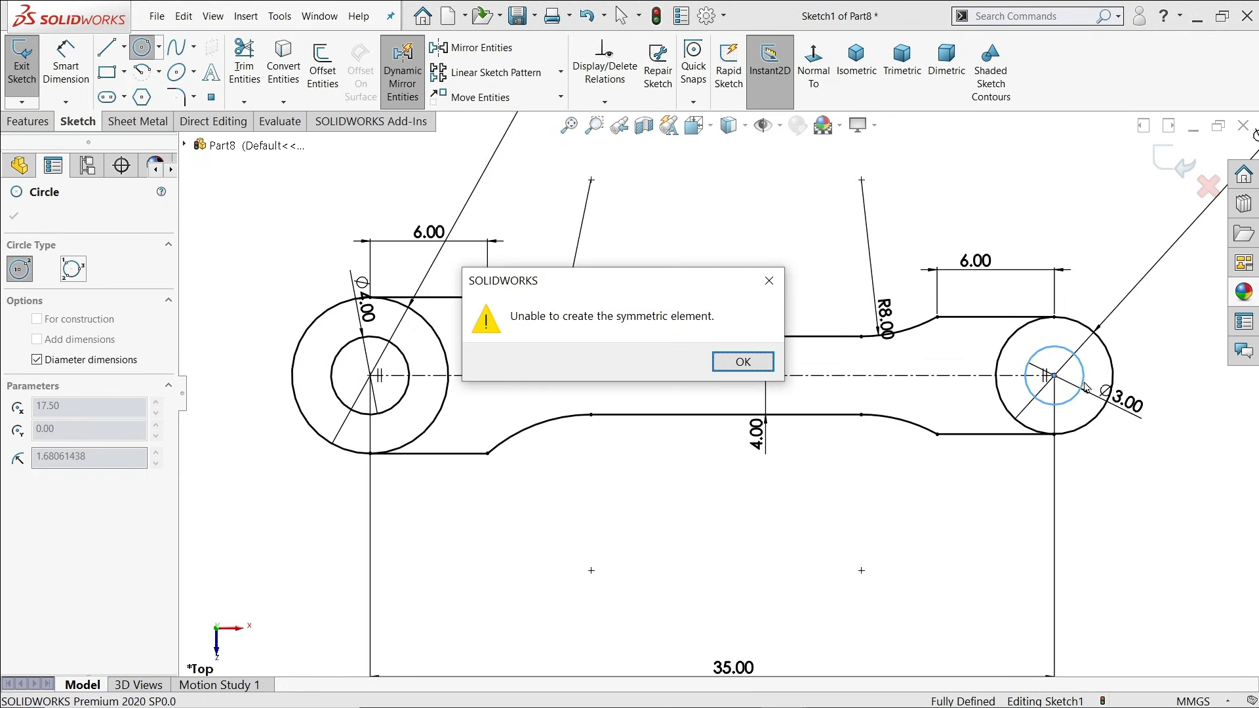
click(741, 362)
click(14, 216)
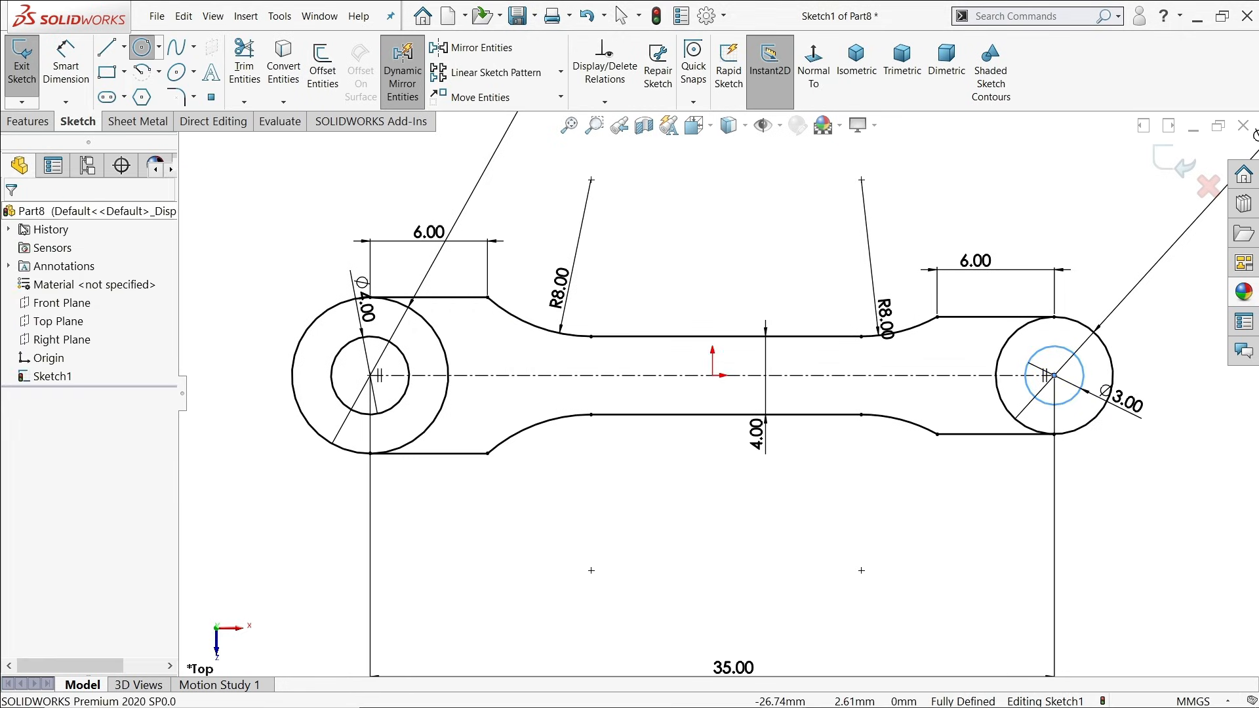
key(Escape)
Step: Start a boss extrusion of the sketch, selecting the rings around both holes and the shank regions between them as contours
key(f)
scroll(747, 462, down, 2)
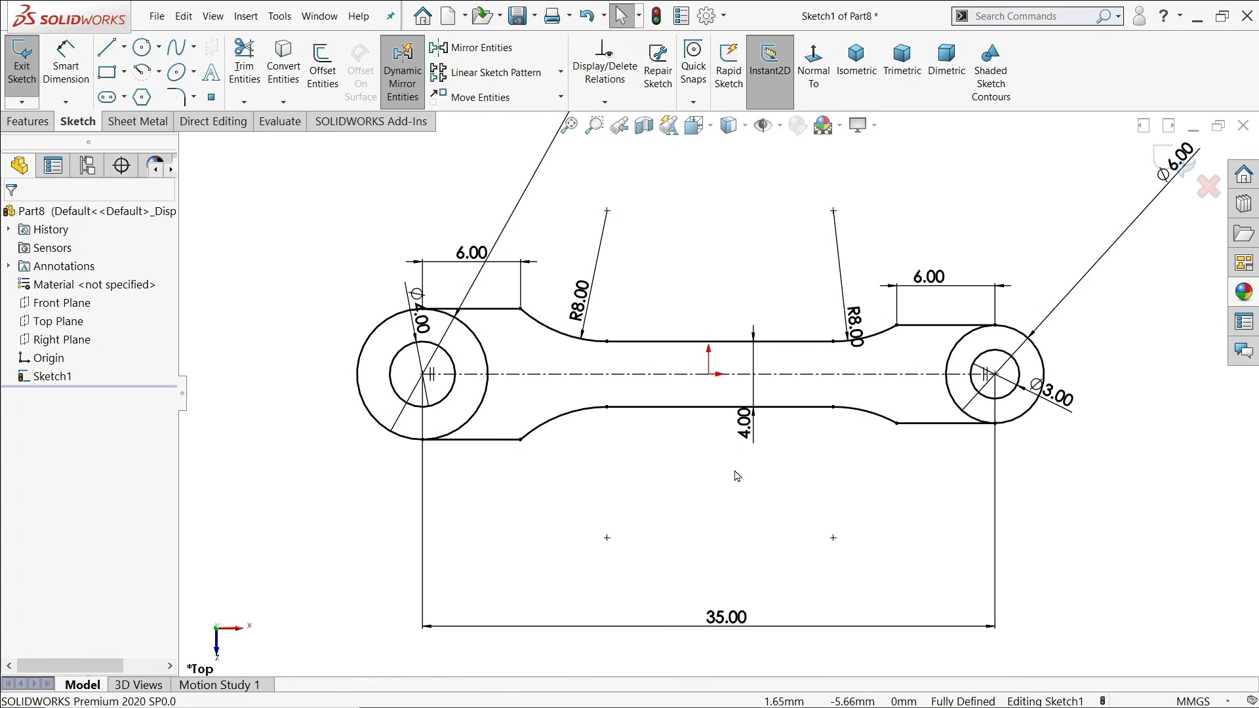
click(19, 120)
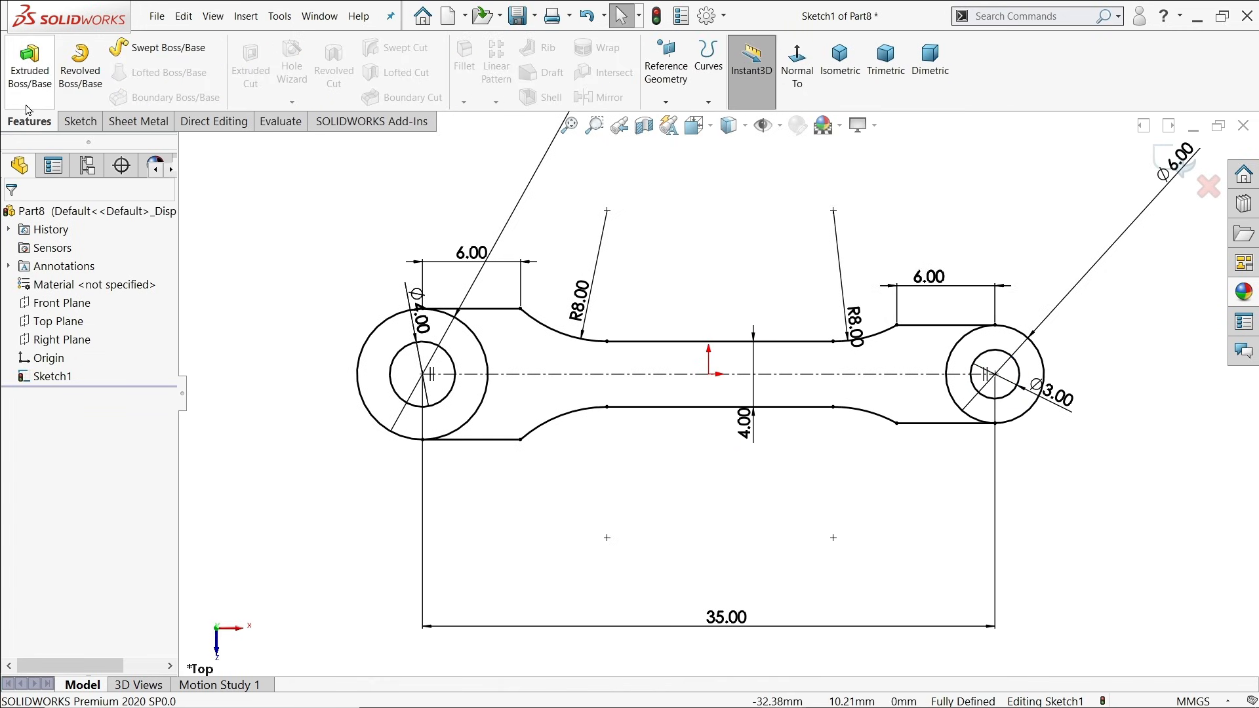
click(27, 73)
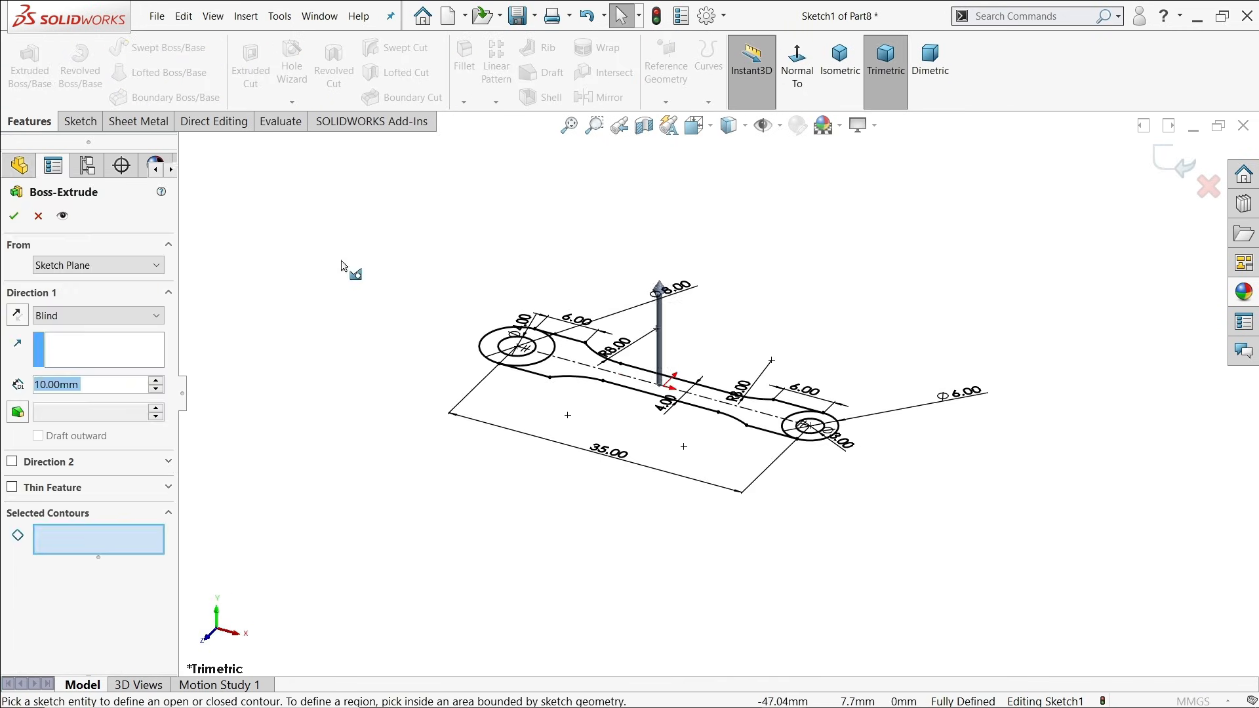
scroll(577, 372, down, 5)
click(524, 354)
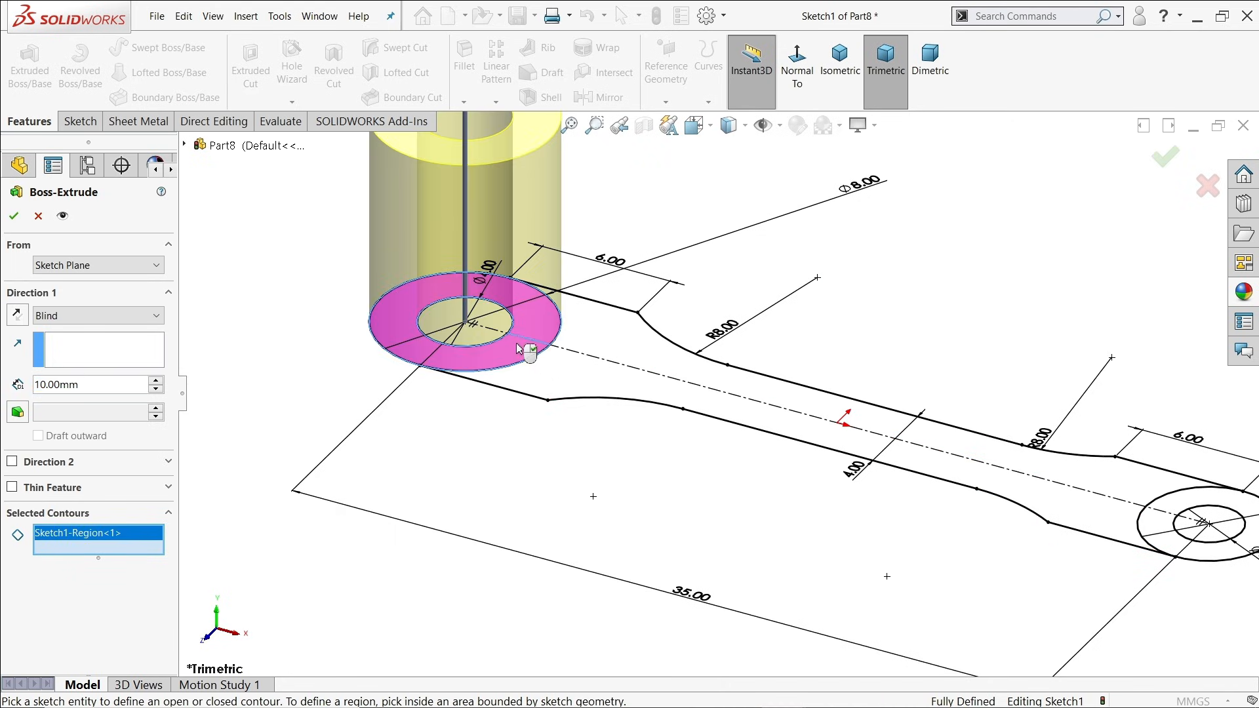
click(634, 356)
click(857, 451)
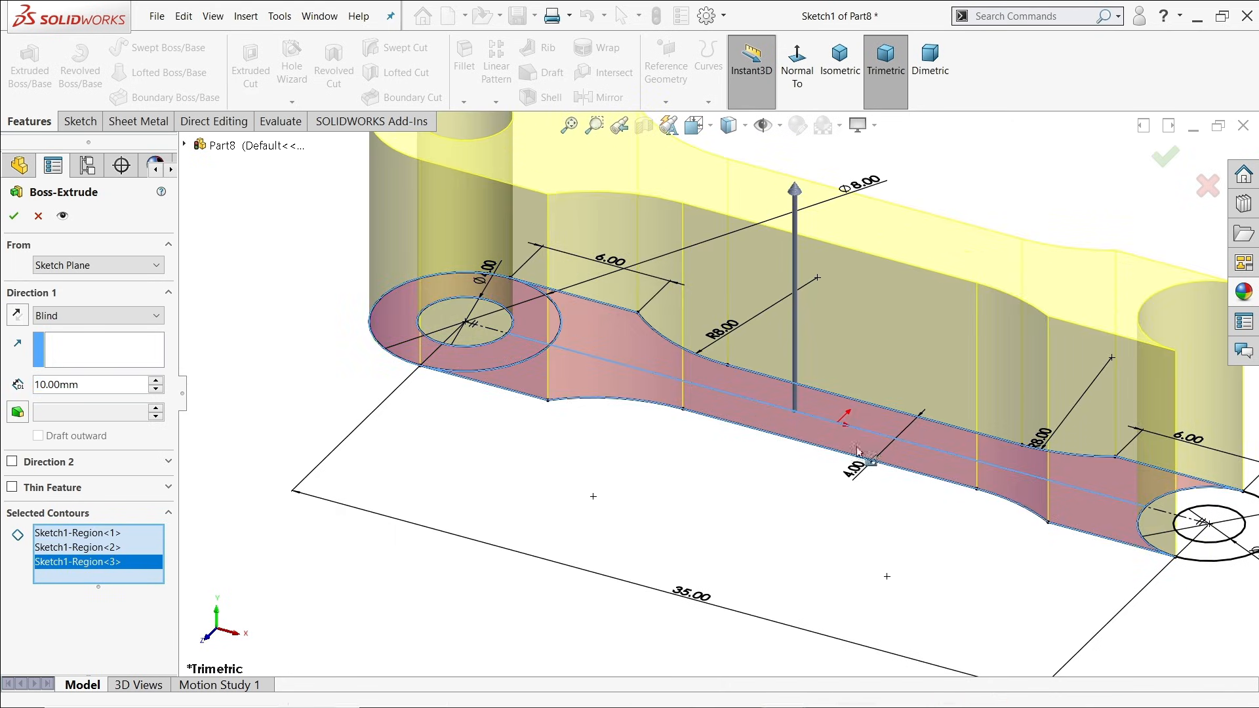
click(1174, 552)
scroll(816, 369, up, 2)
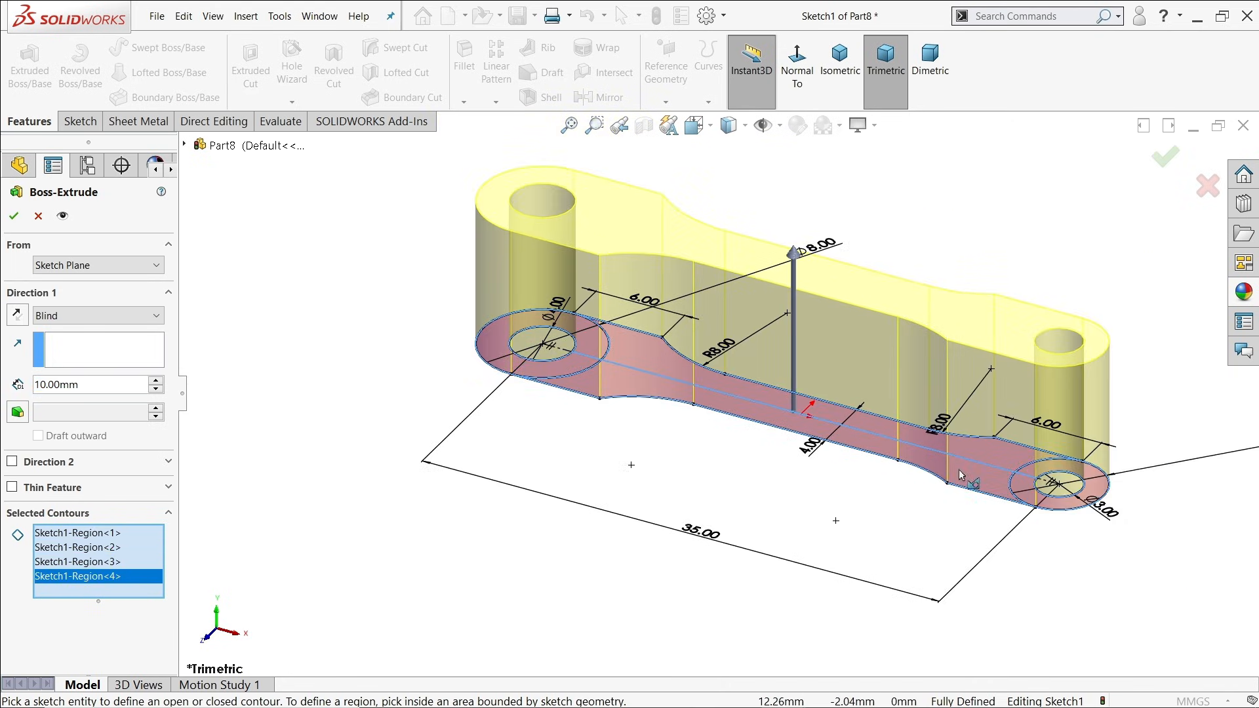
Step: Set the extrusion to a depth of 3 mm with the Mid Plane end condition and create the solid
double_click(77, 384)
text(3)
key(Return)
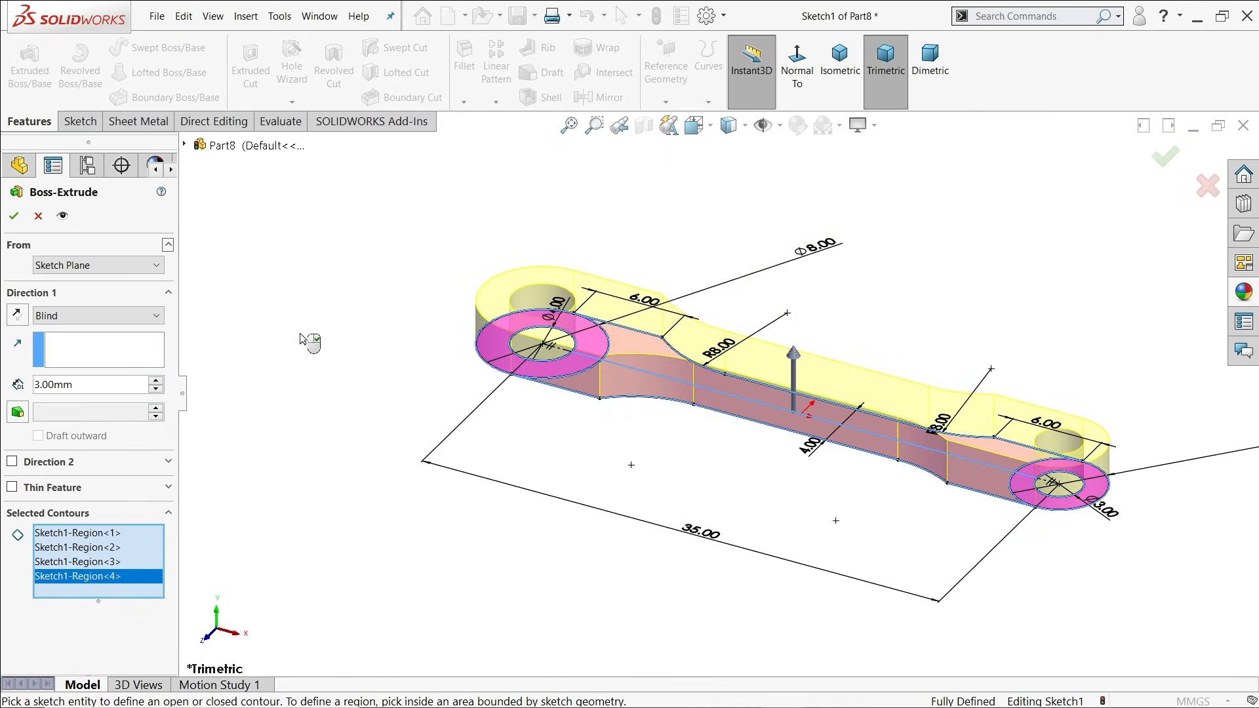
click(102, 315)
click(77, 397)
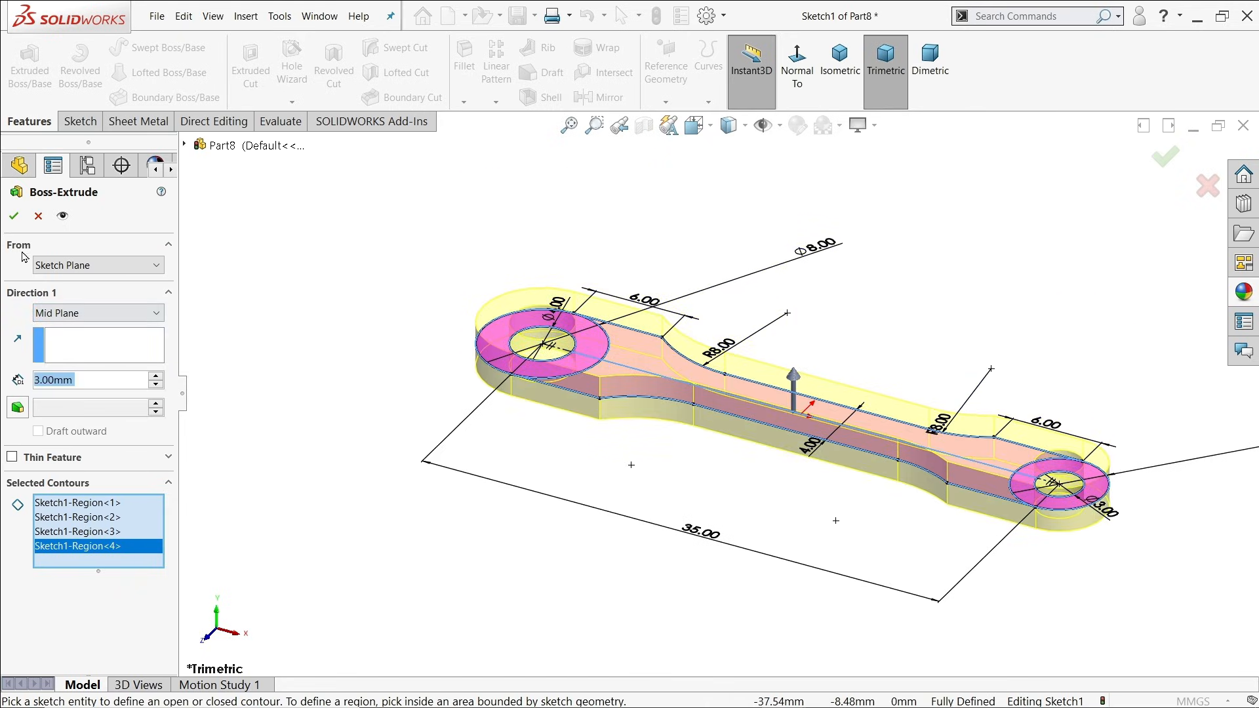
click(14, 216)
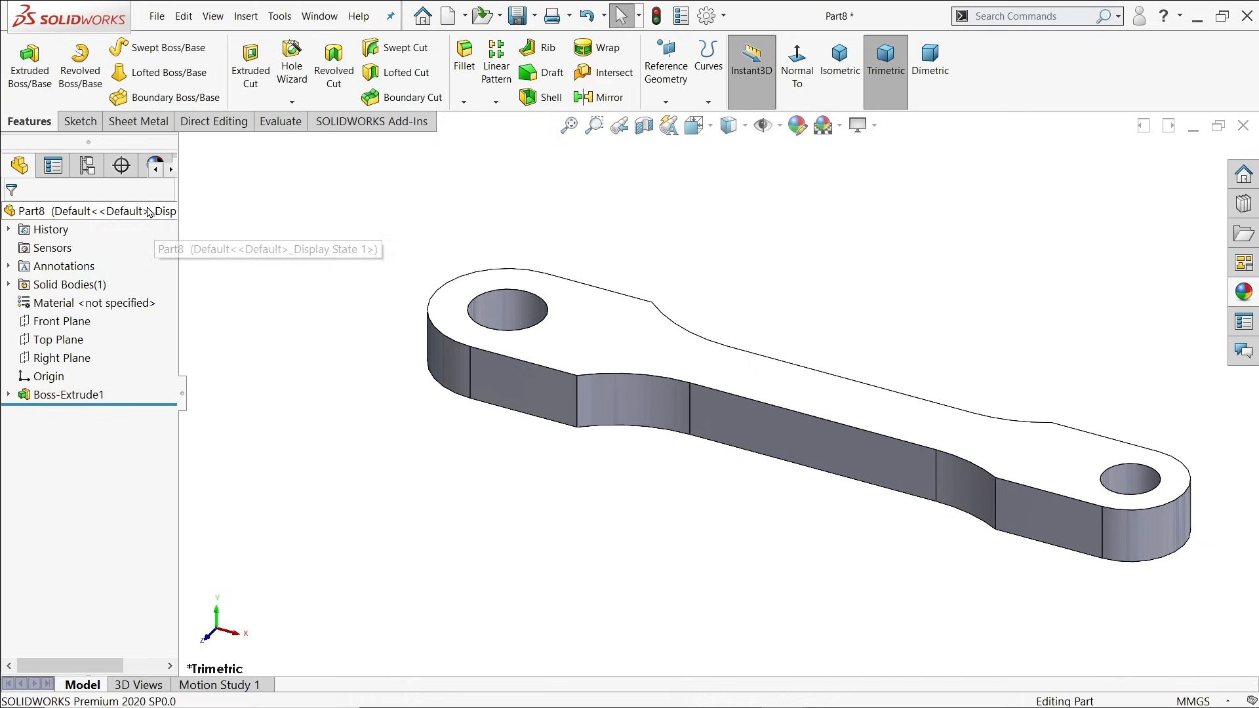
Step: Color the whole part yellow and save it as "8.connecting Rod" in the Pneumatic Motor folder
click(797, 125)
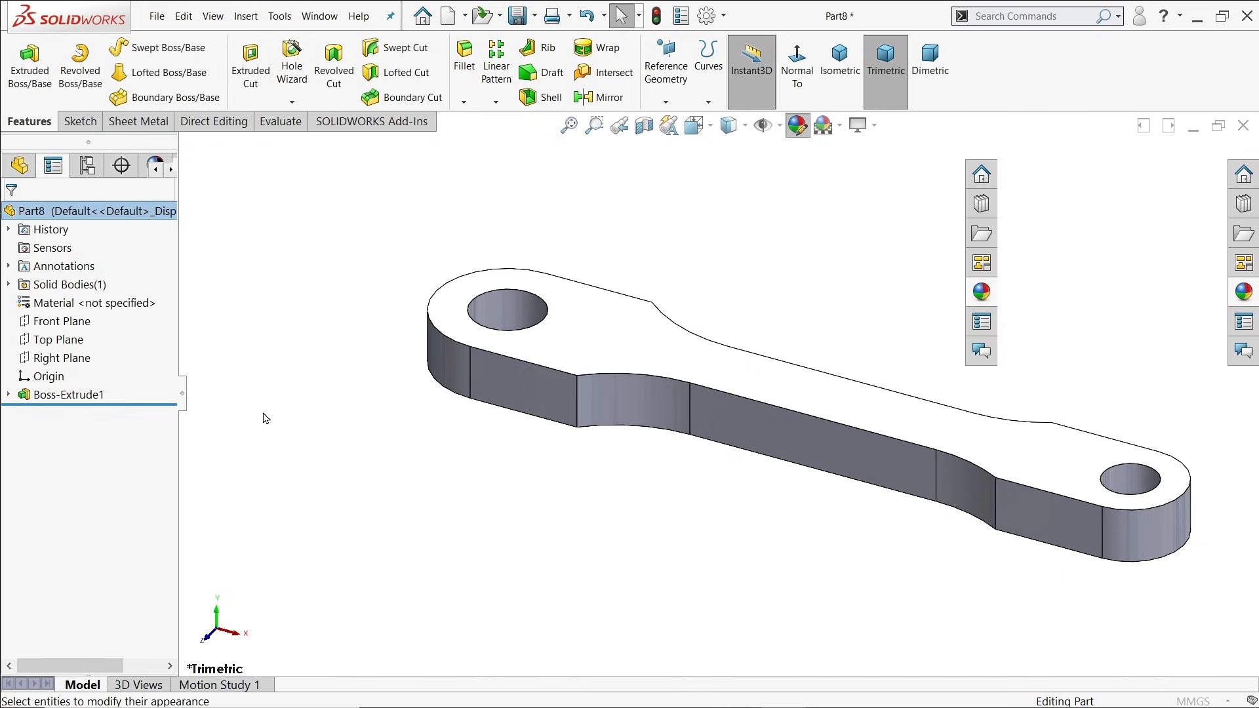
click(66, 587)
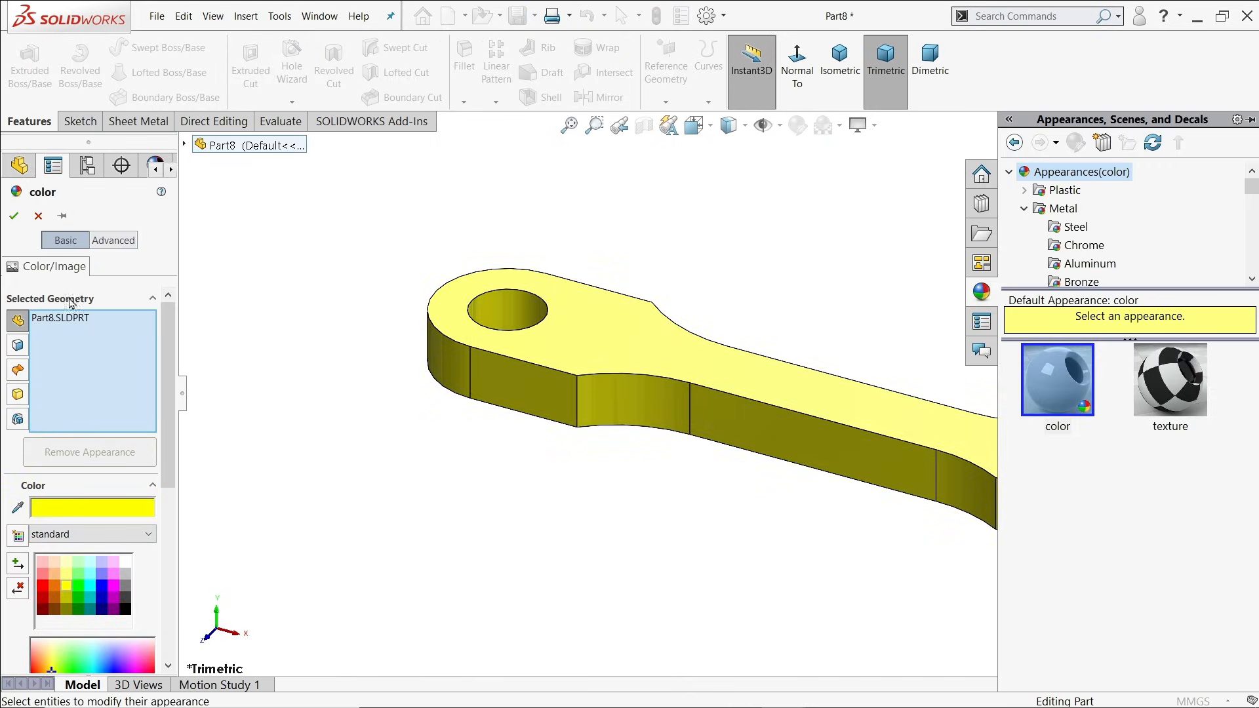
click(13, 216)
click(518, 17)
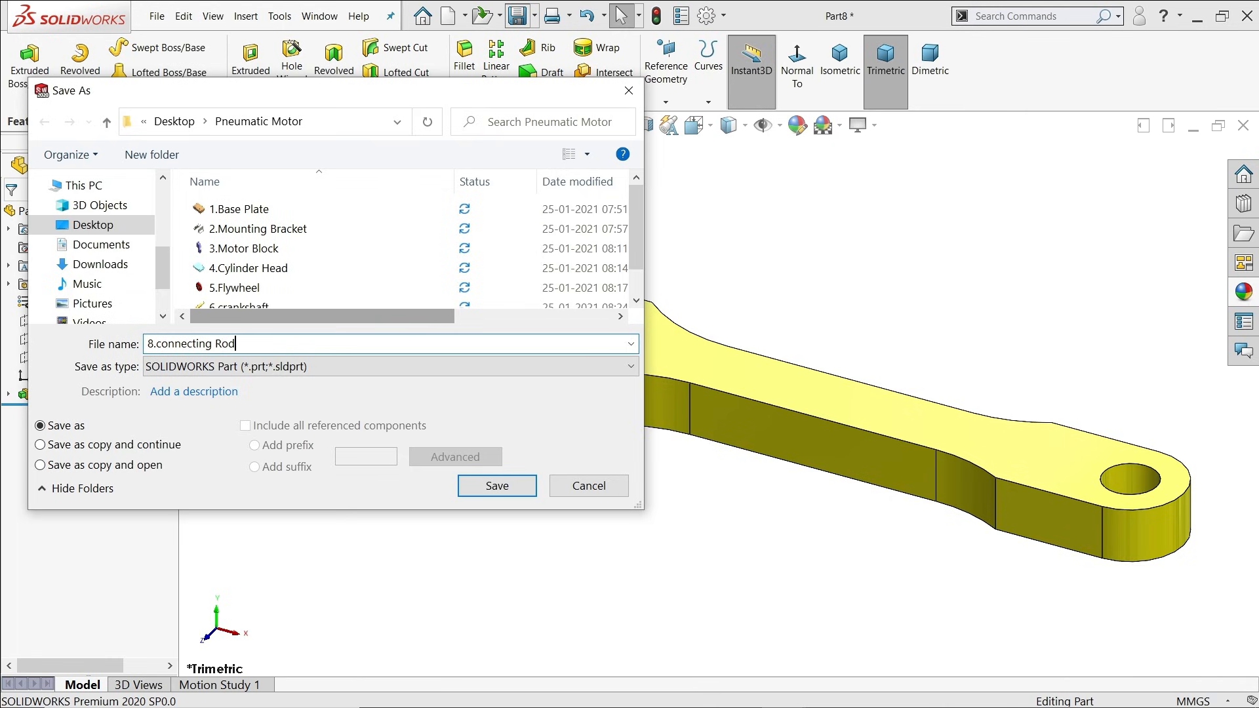
click(496, 486)
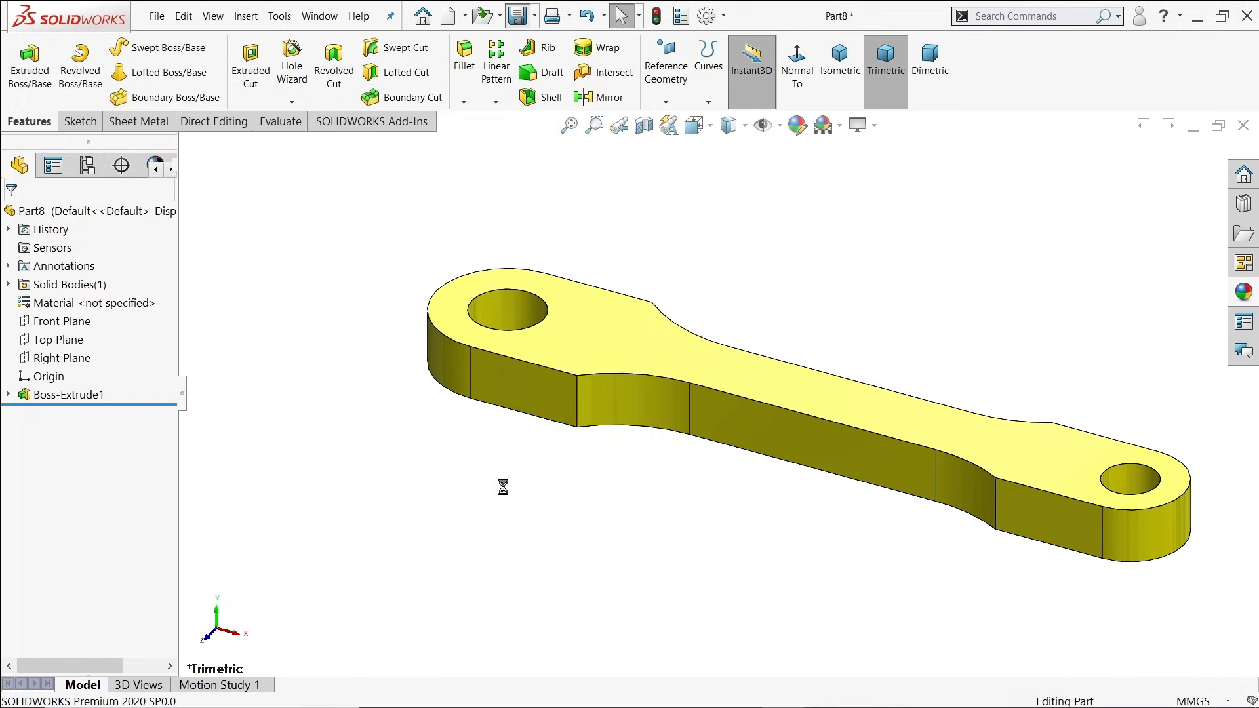
Step: Create a new part document and give it a plain white scene background
click(465, 17)
click(469, 36)
click(504, 514)
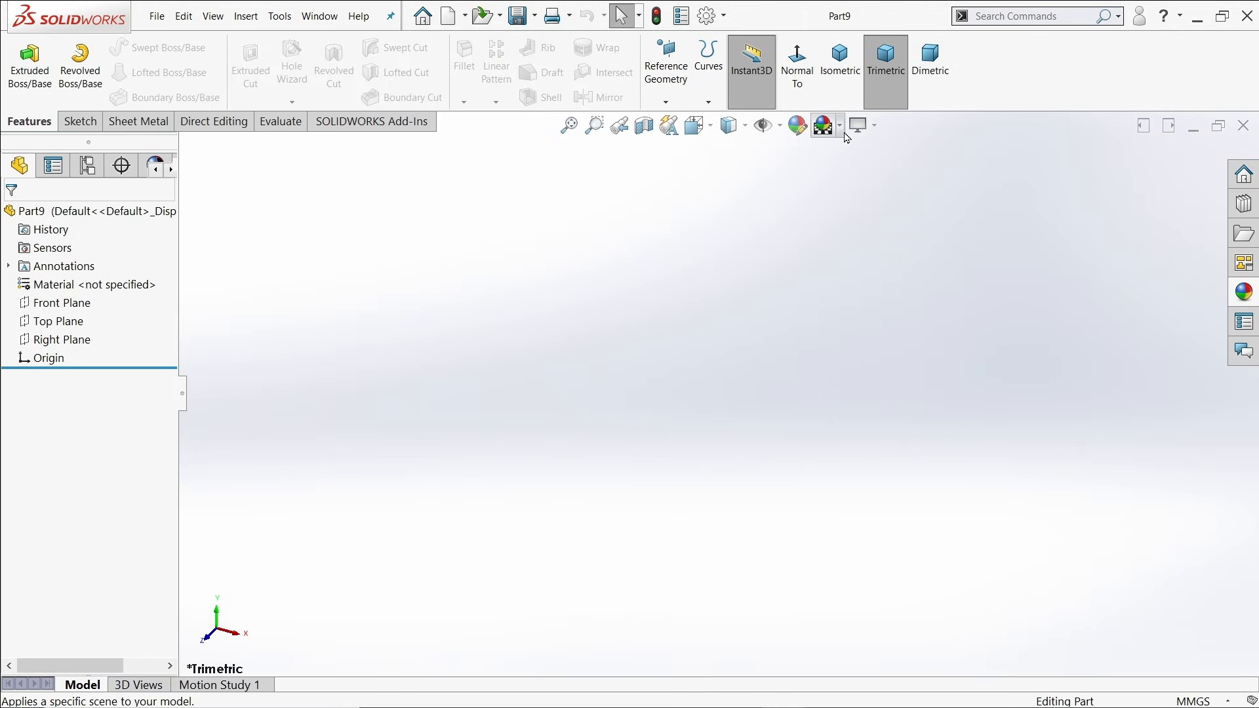
click(846, 134)
click(858, 51)
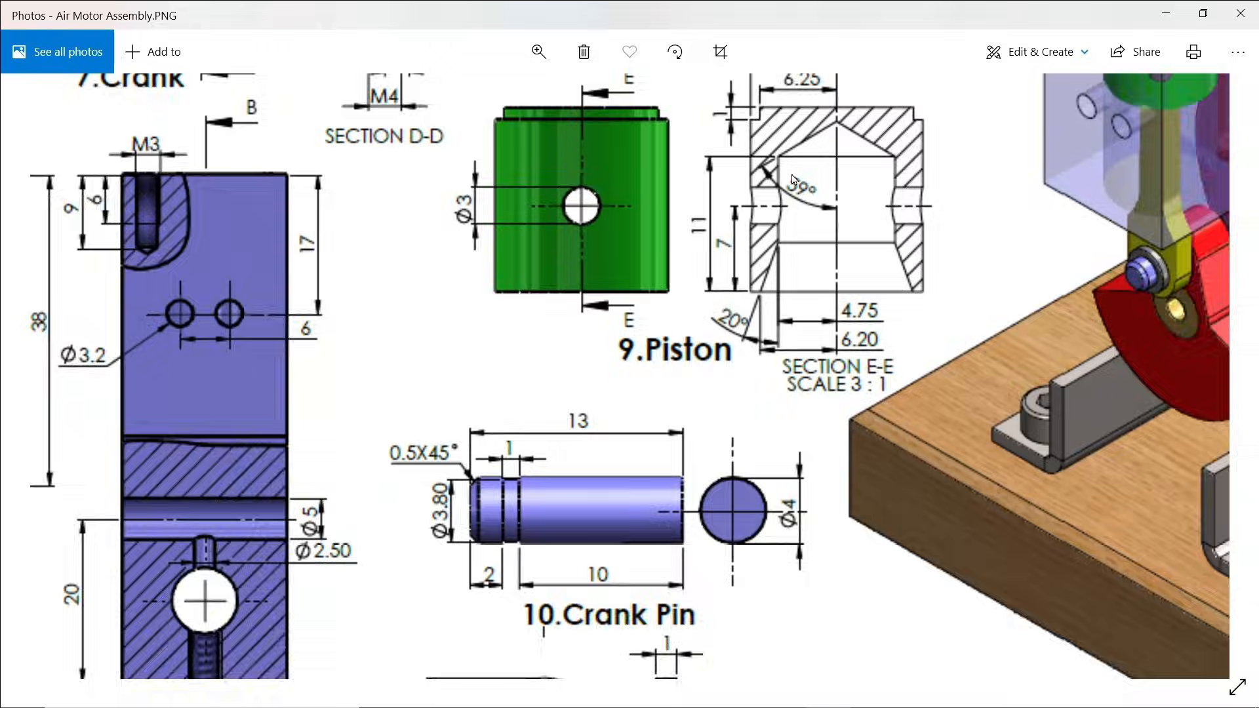
Step: Examine the piston's front view and section E-E dimensions in the Air Motor Assembly drawing, then return to the new part
scroll(797, 197, up, 2)
drag(791, 198, 795, 338)
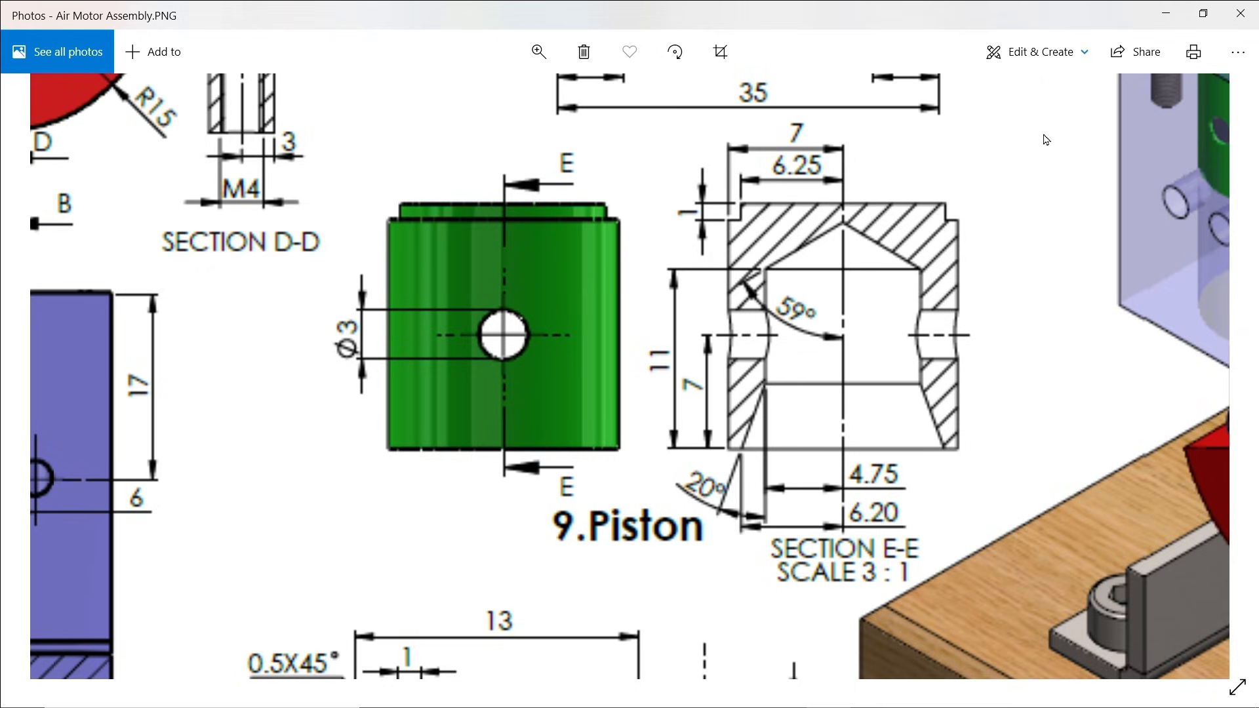
click(1178, 16)
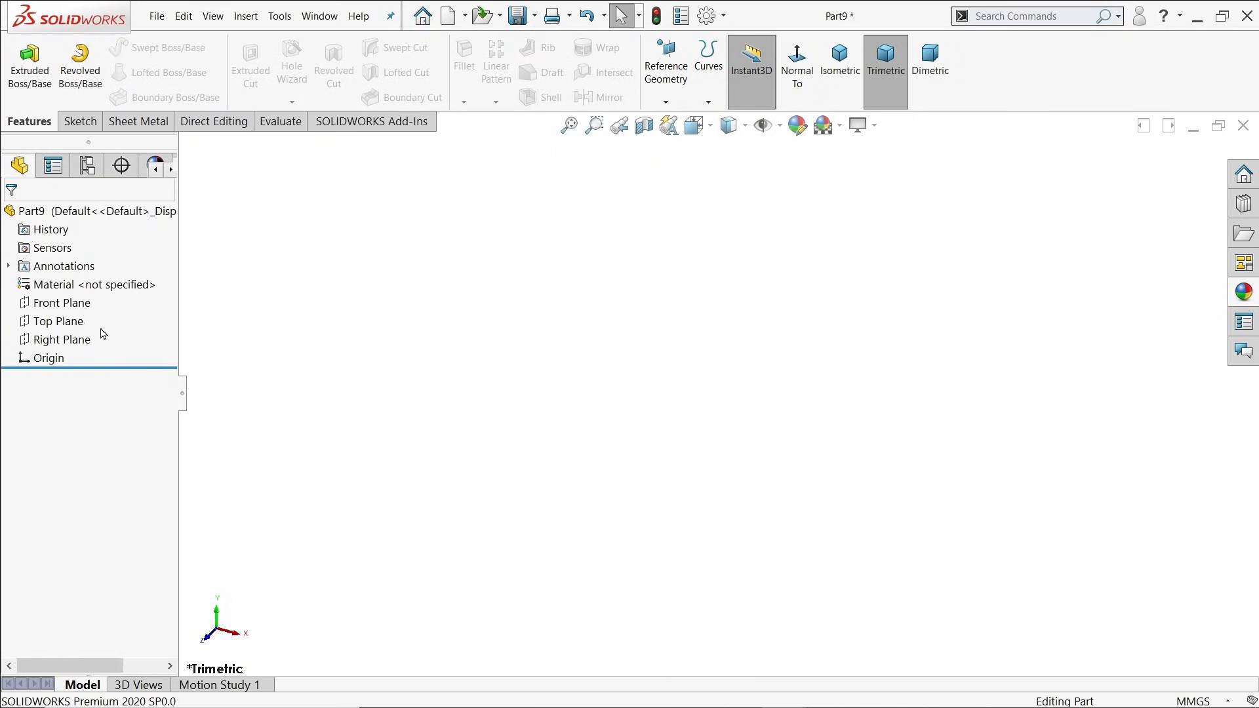
Step: Start a sketch on the Front Plane and draw a vertical centerline about 138.5 mm long through the origin
click(66, 302)
click(110, 286)
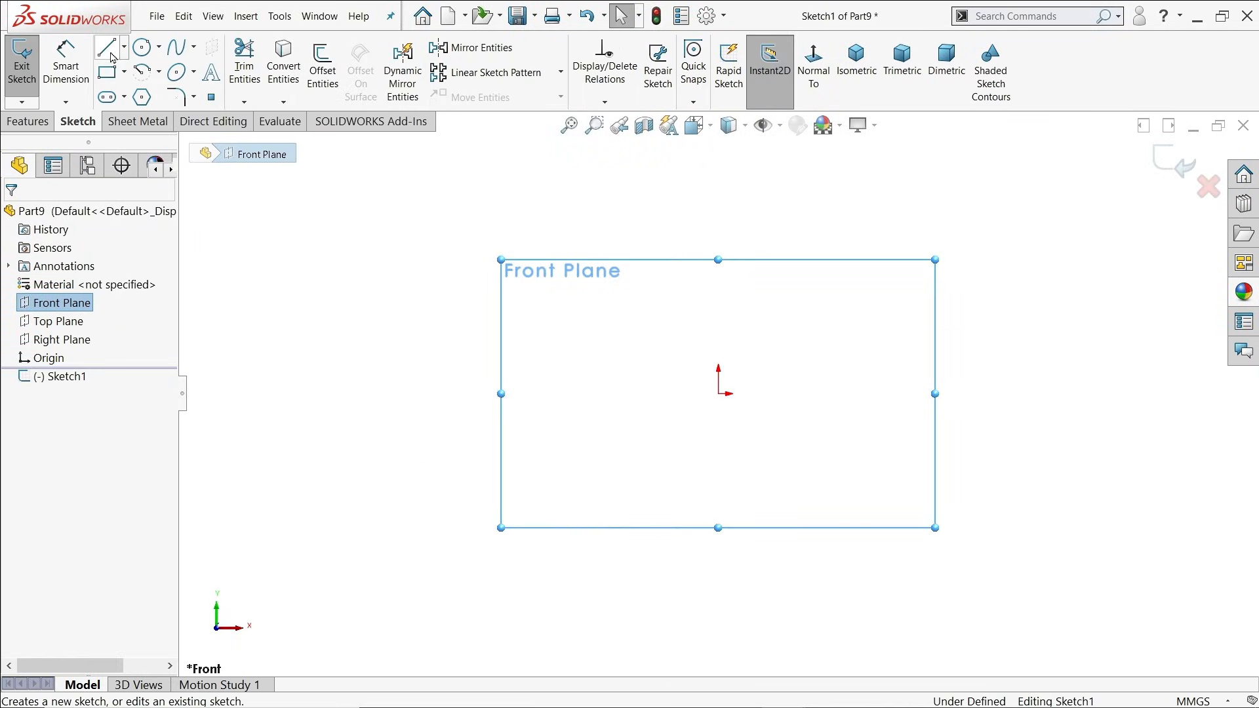
click(124, 47)
click(134, 89)
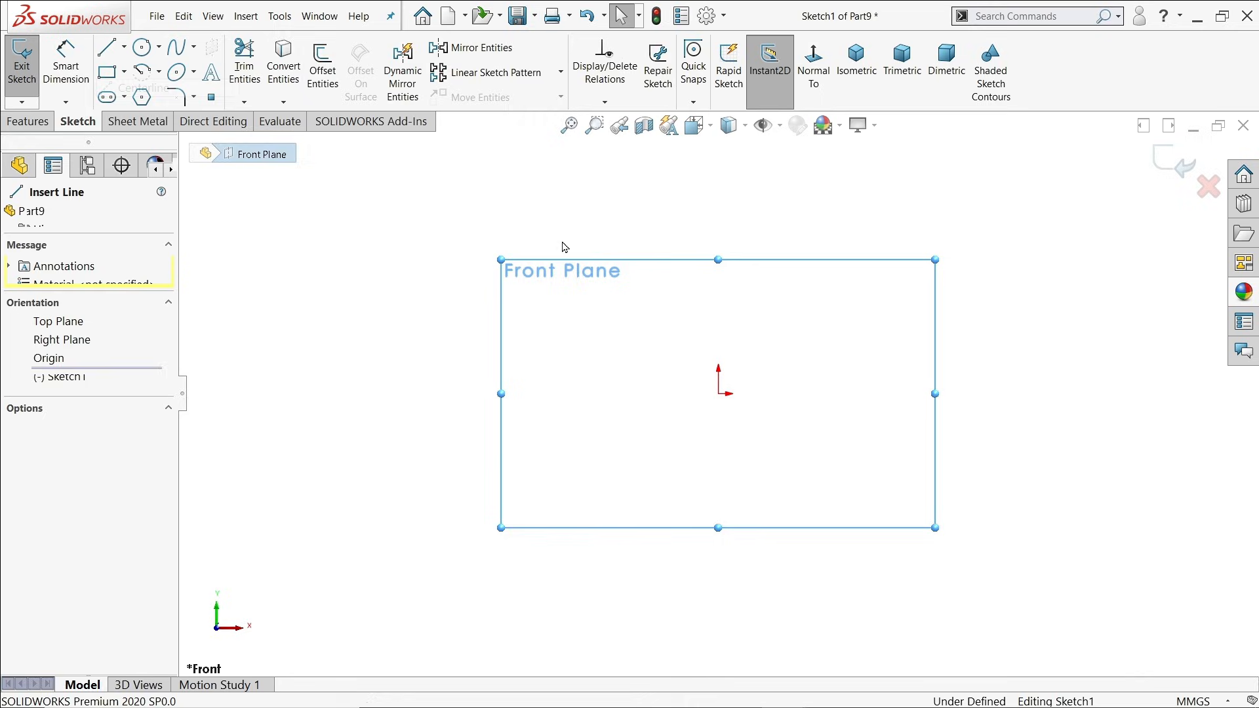
click(717, 225)
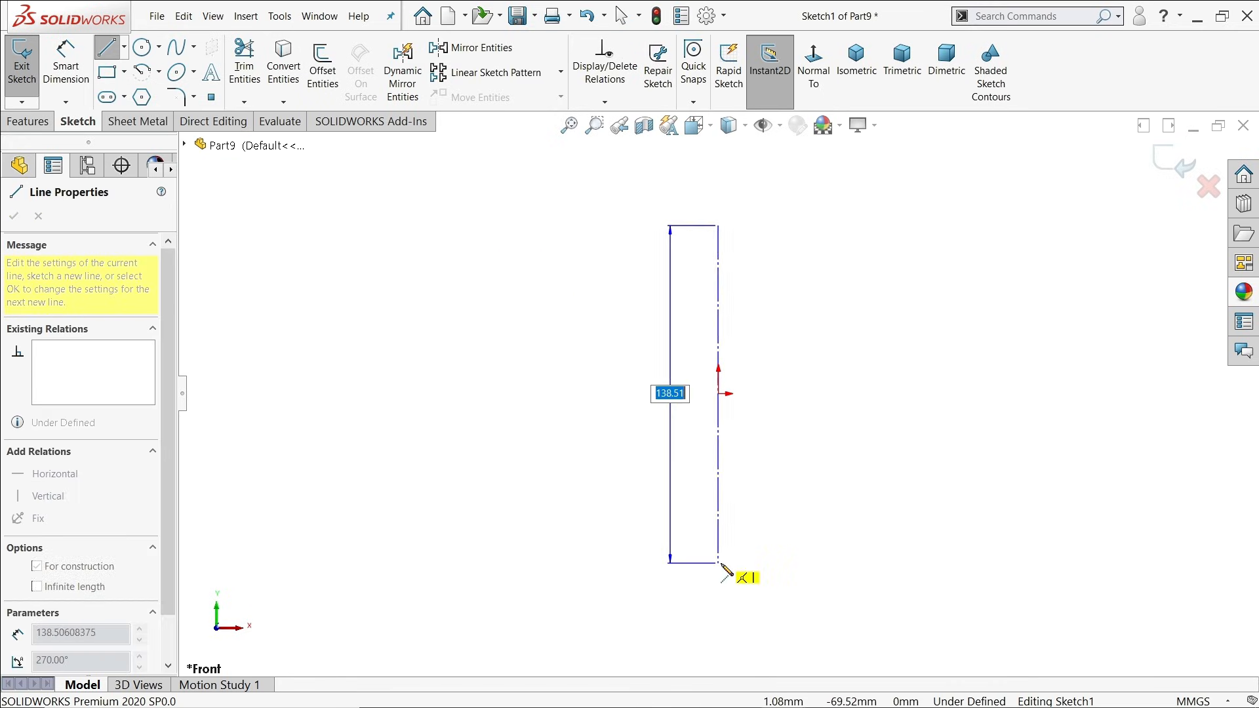
click(718, 564)
right_click(759, 521)
click(795, 533)
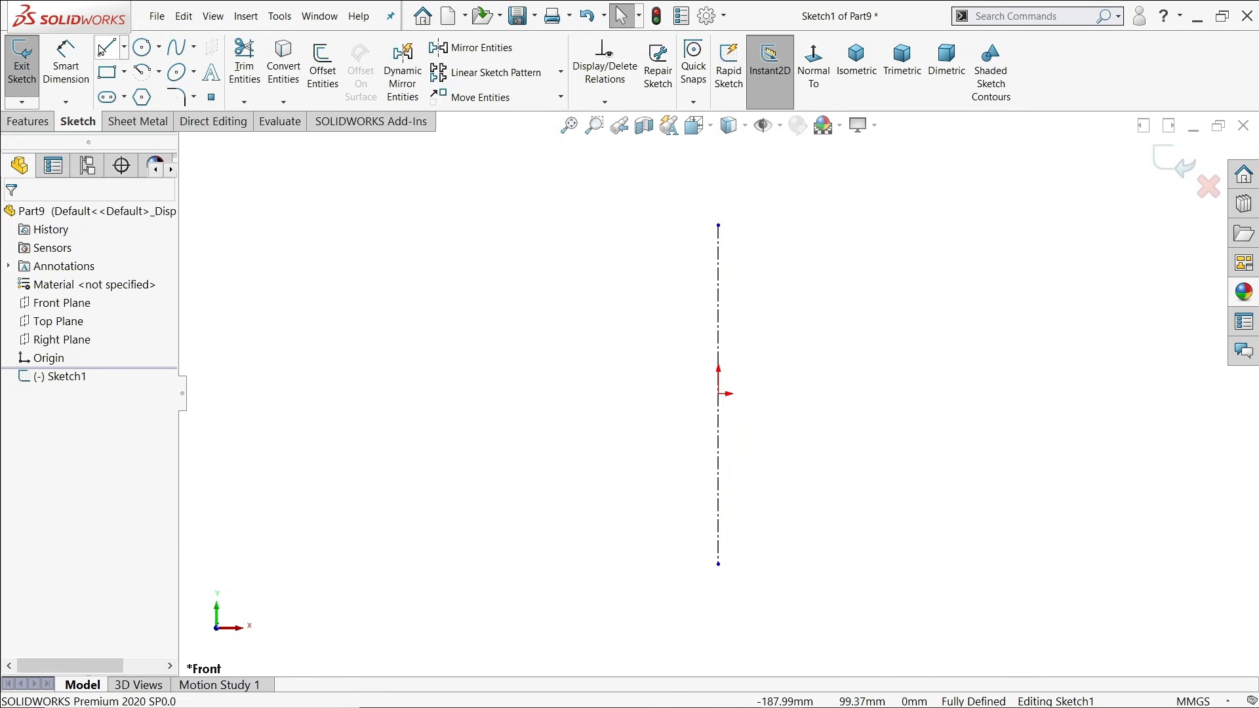
Step: Draw the piston's outer outline from the centerline's upper end: top edge about 62 mm, ledge about 12.6 mm outward, straight side wall, bottom edge about 10.2 mm inward
key(l)
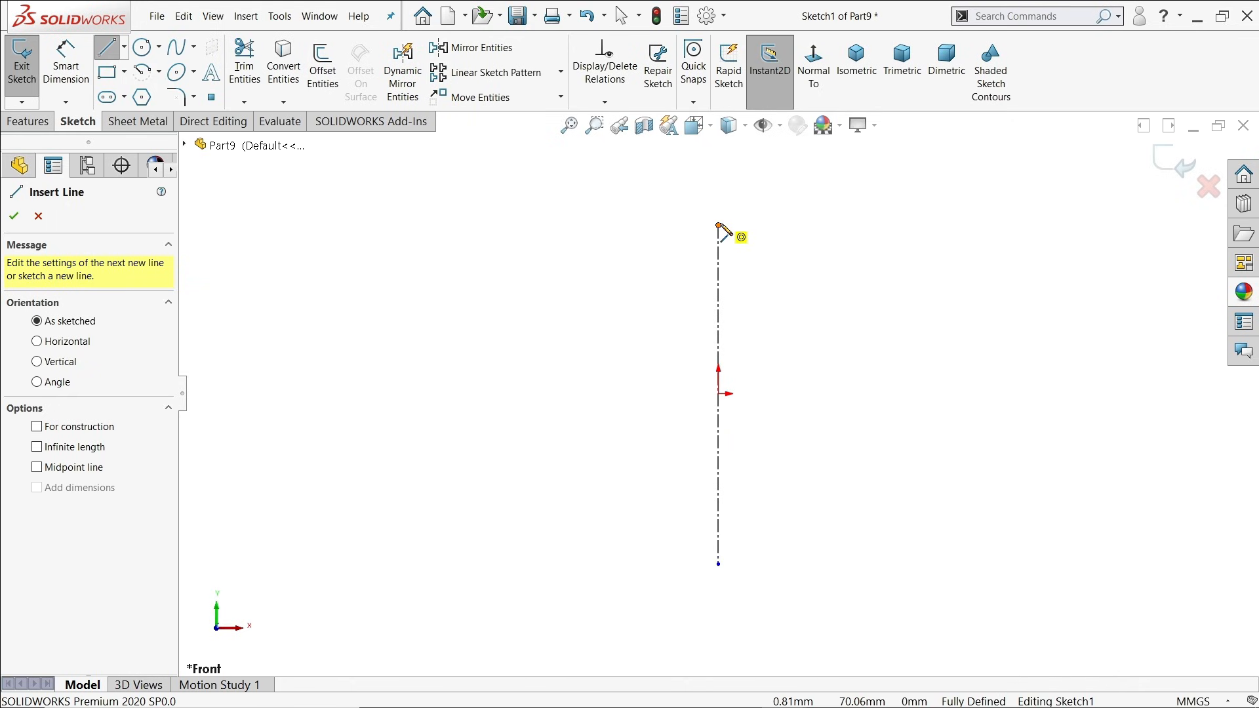
click(718, 225)
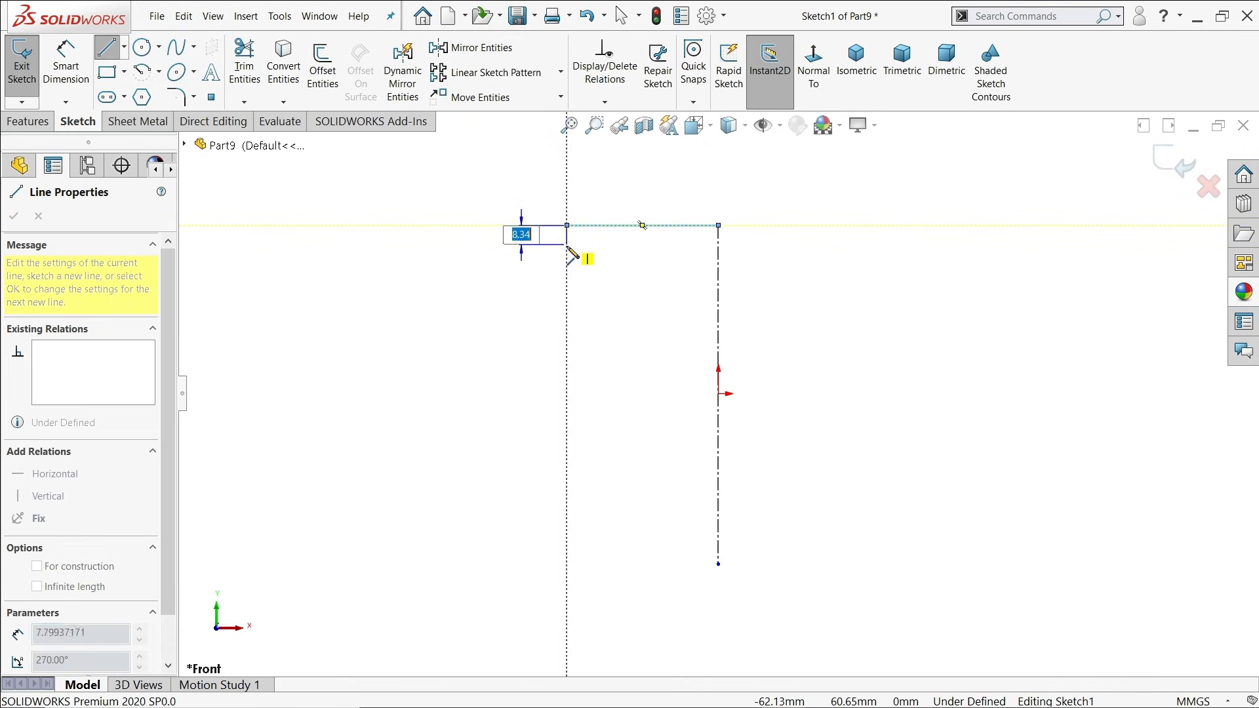
click(568, 250)
click(567, 249)
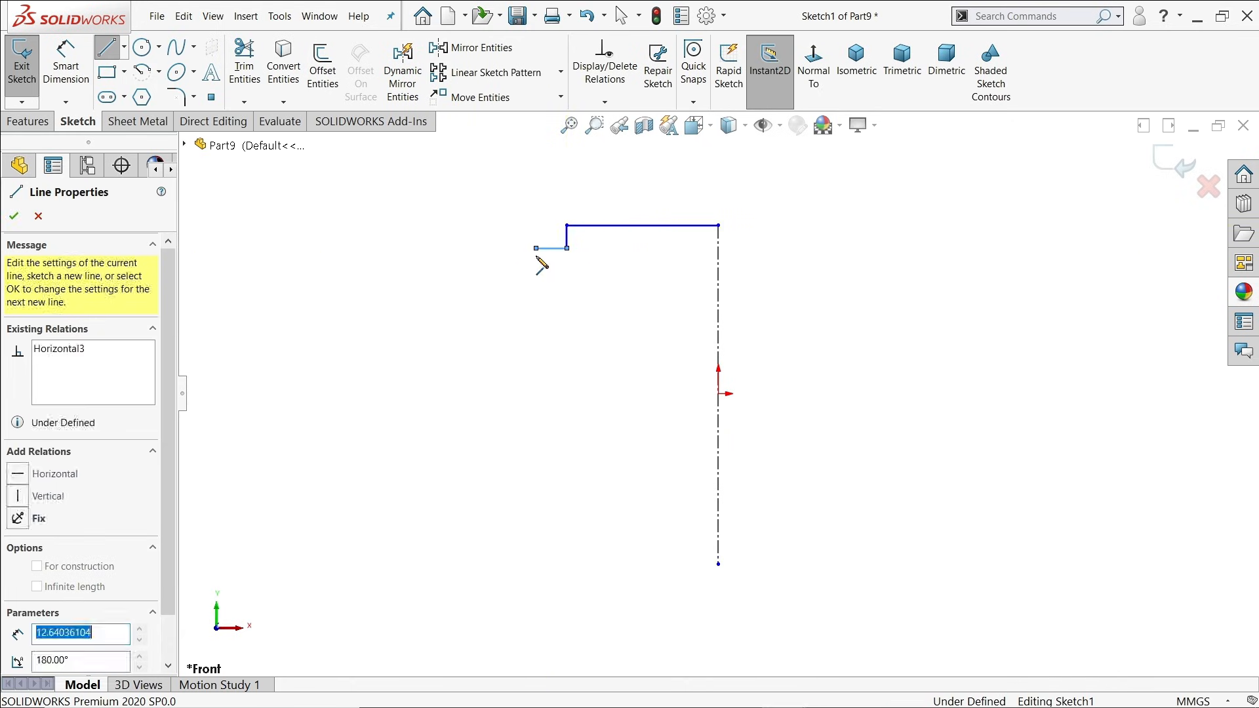
click(536, 248)
click(536, 526)
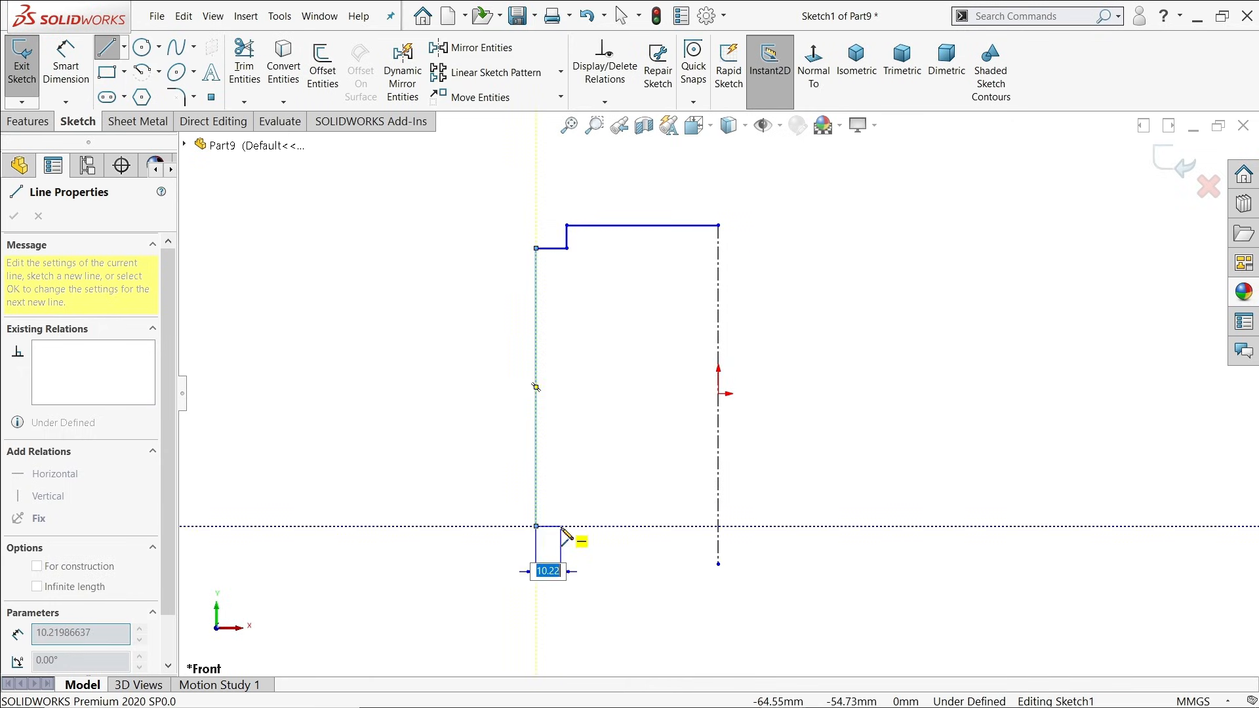
click(560, 526)
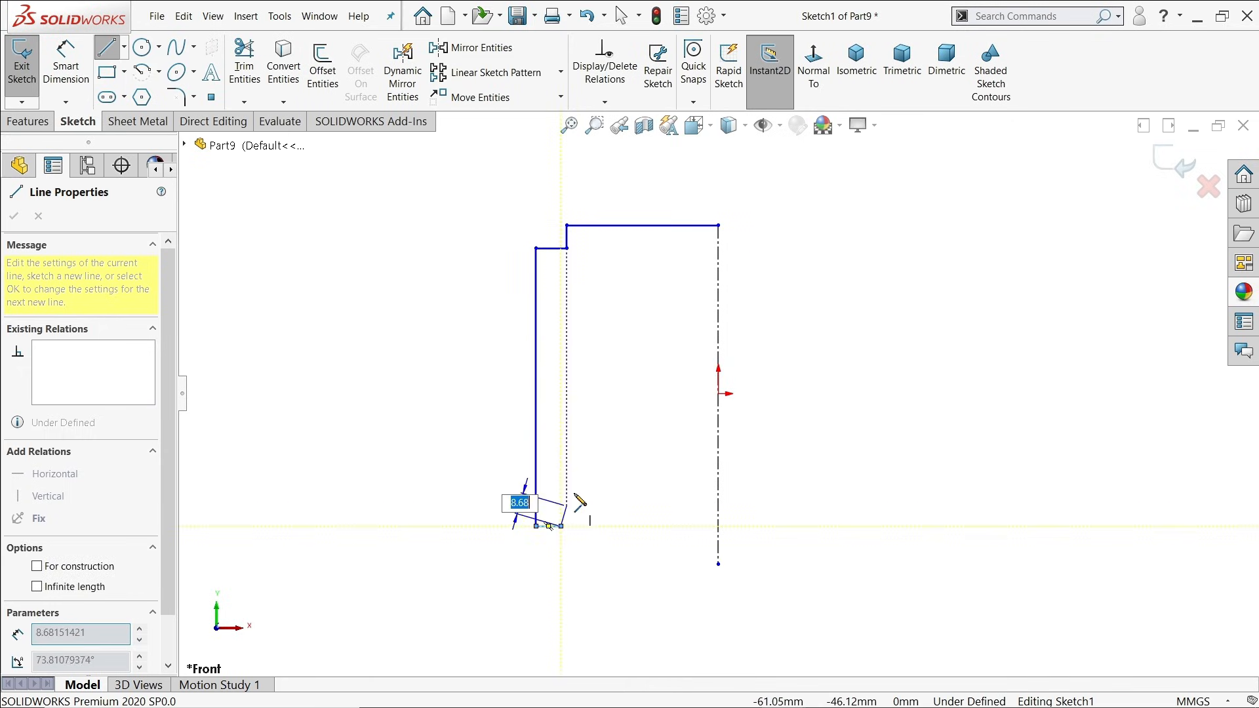
Step: Continue the outline with the inner wall: a slope about 45.7 mm long, a vertical line, and a second slope ending just short of the centerline
click(603, 423)
click(603, 308)
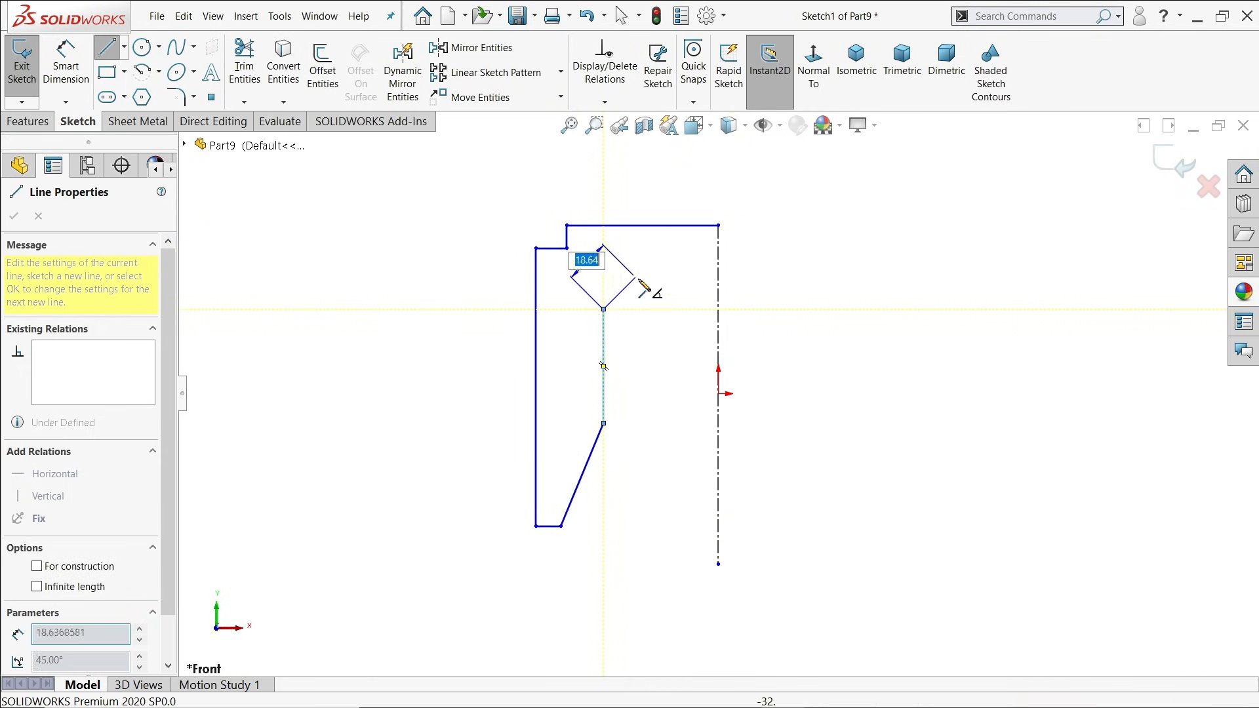
double_click(697, 260)
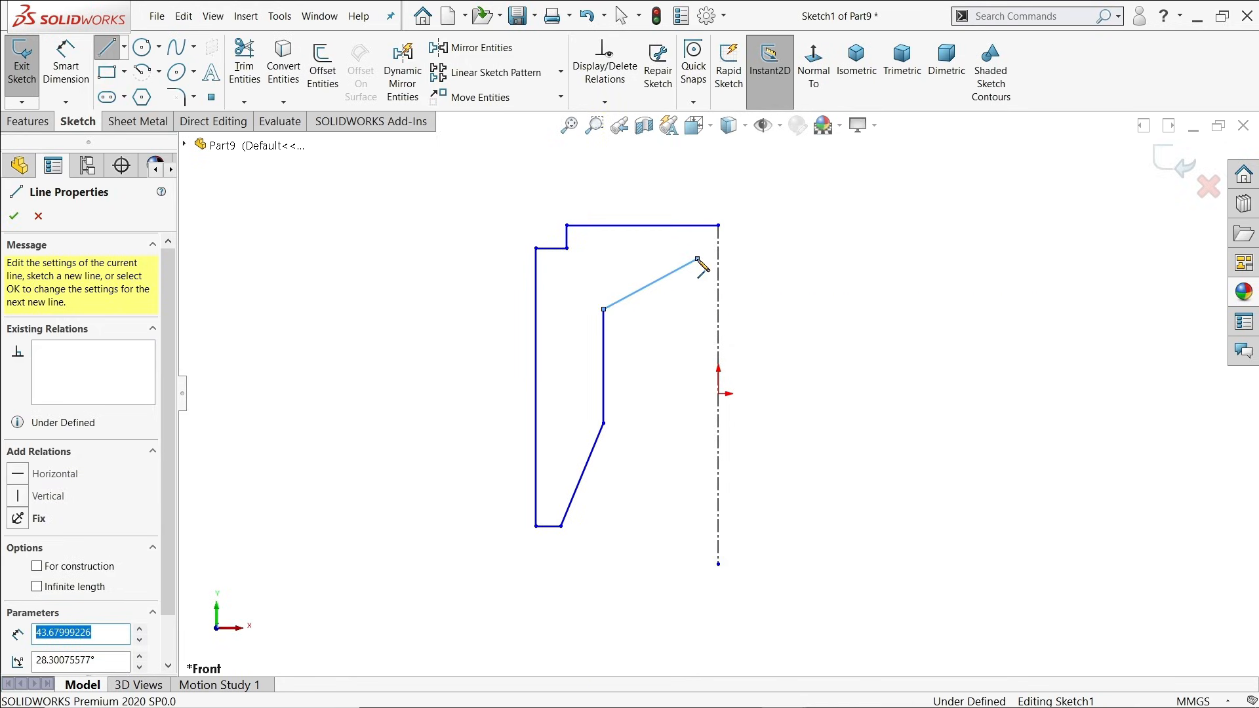
right_click(738, 264)
click(767, 262)
Step: Attach the inner slope's free end to the centerline and close the profile with a vertical line about 10.9 mm long on the centerline
scroll(668, 267, down, 3)
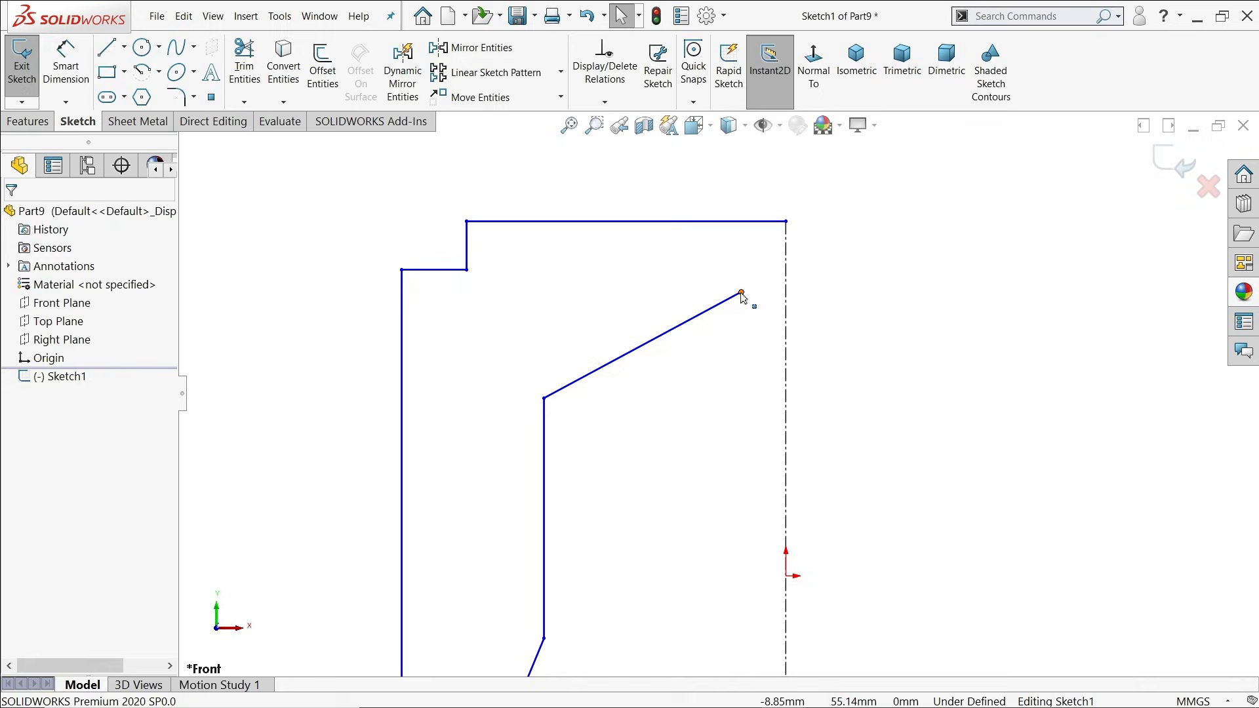
drag(741, 293, 786, 277)
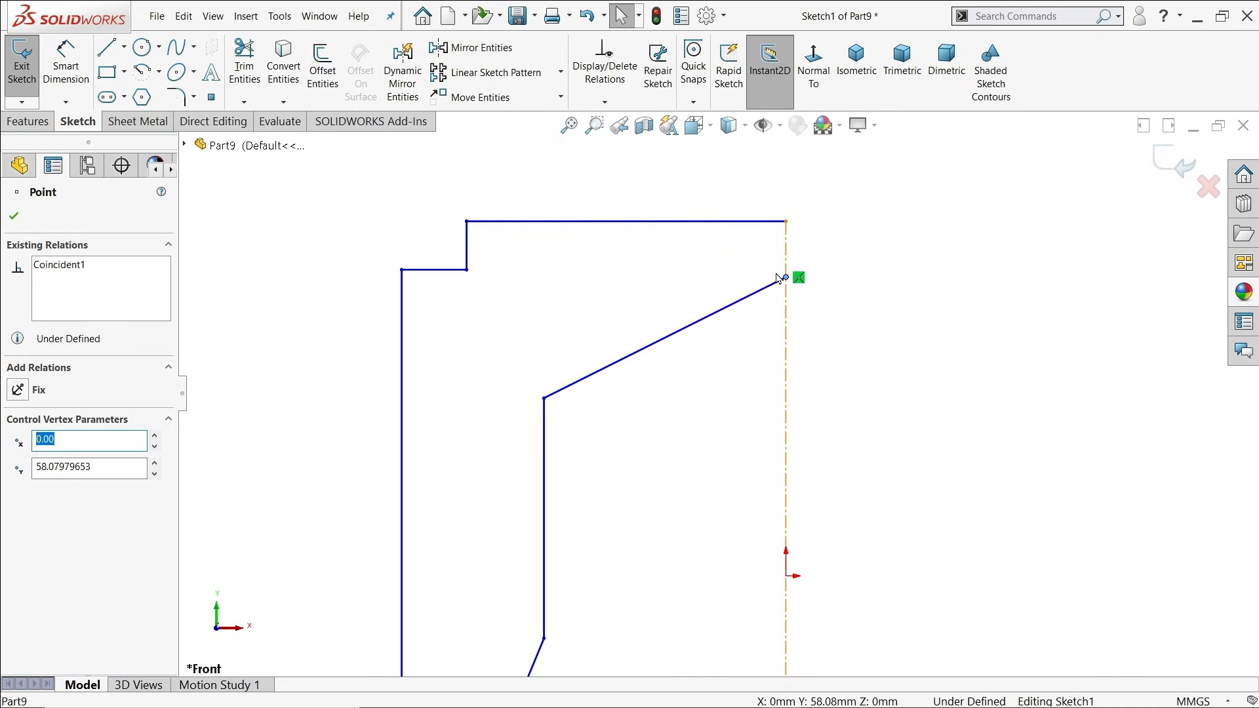
click(107, 48)
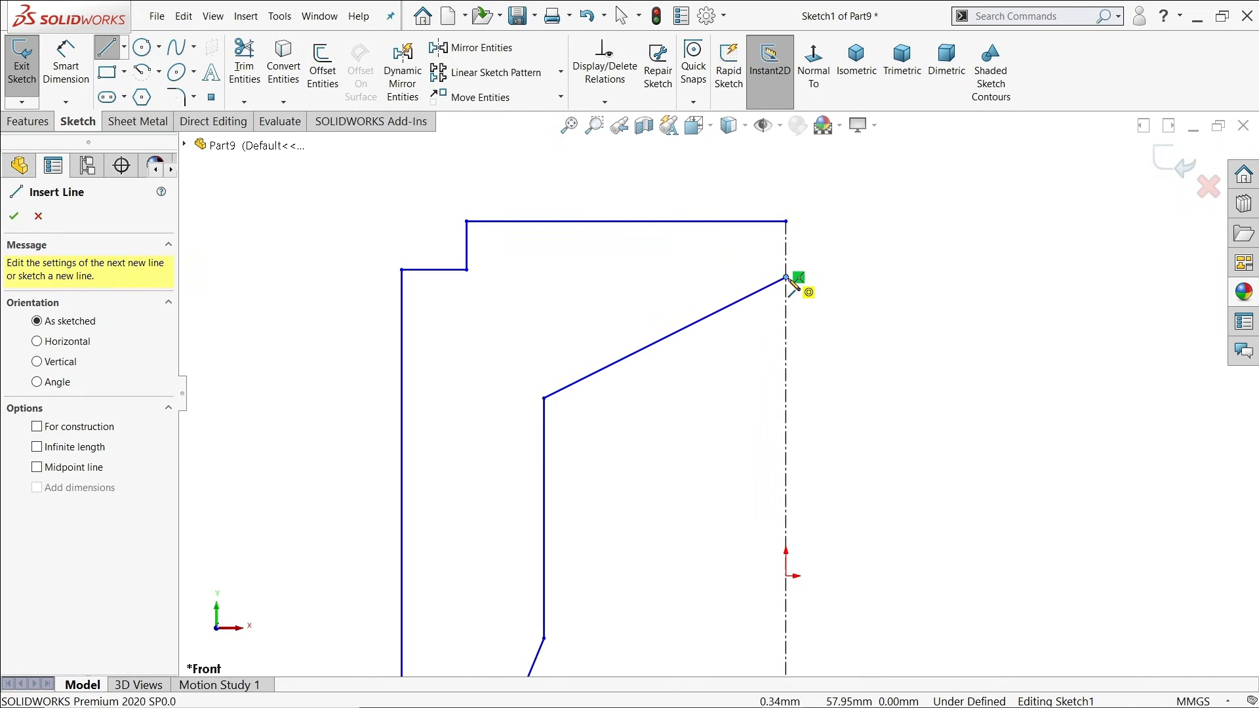
drag(786, 277, 786, 249)
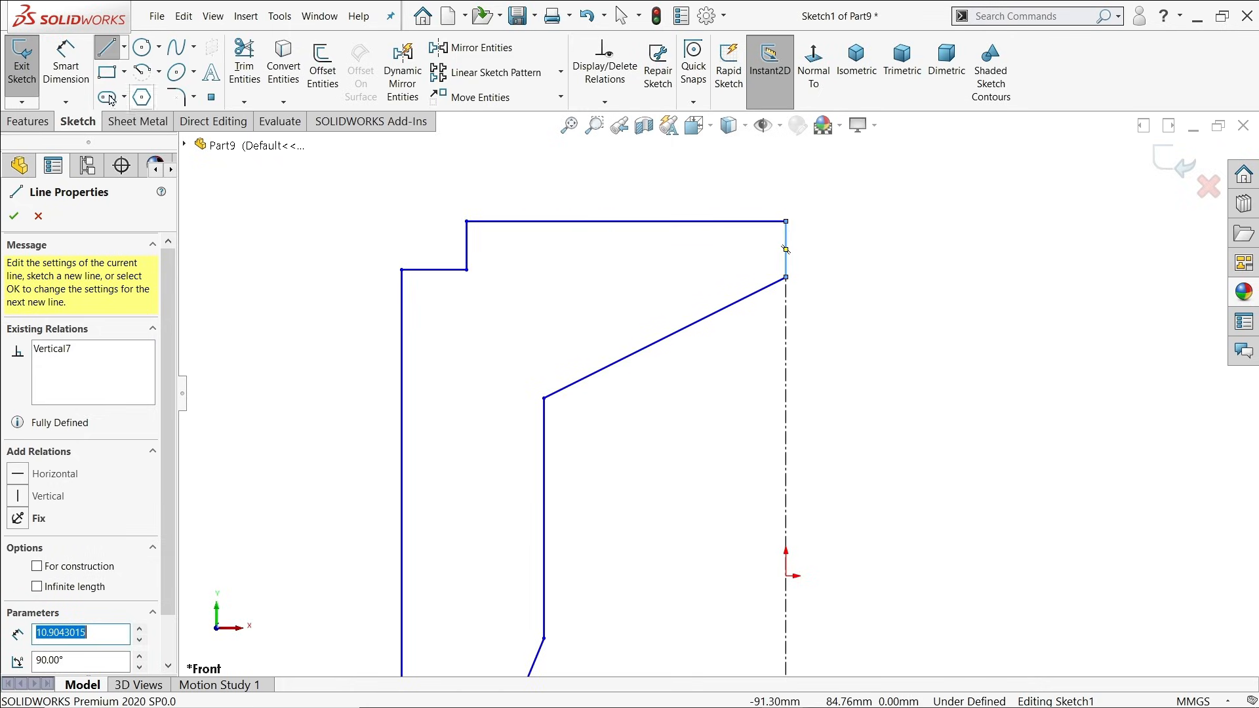
Step: Dimension the horizontal distance from the outer wall's upper corner to the centerline as 7 mm
click(66, 63)
scroll(717, 392, up, 2)
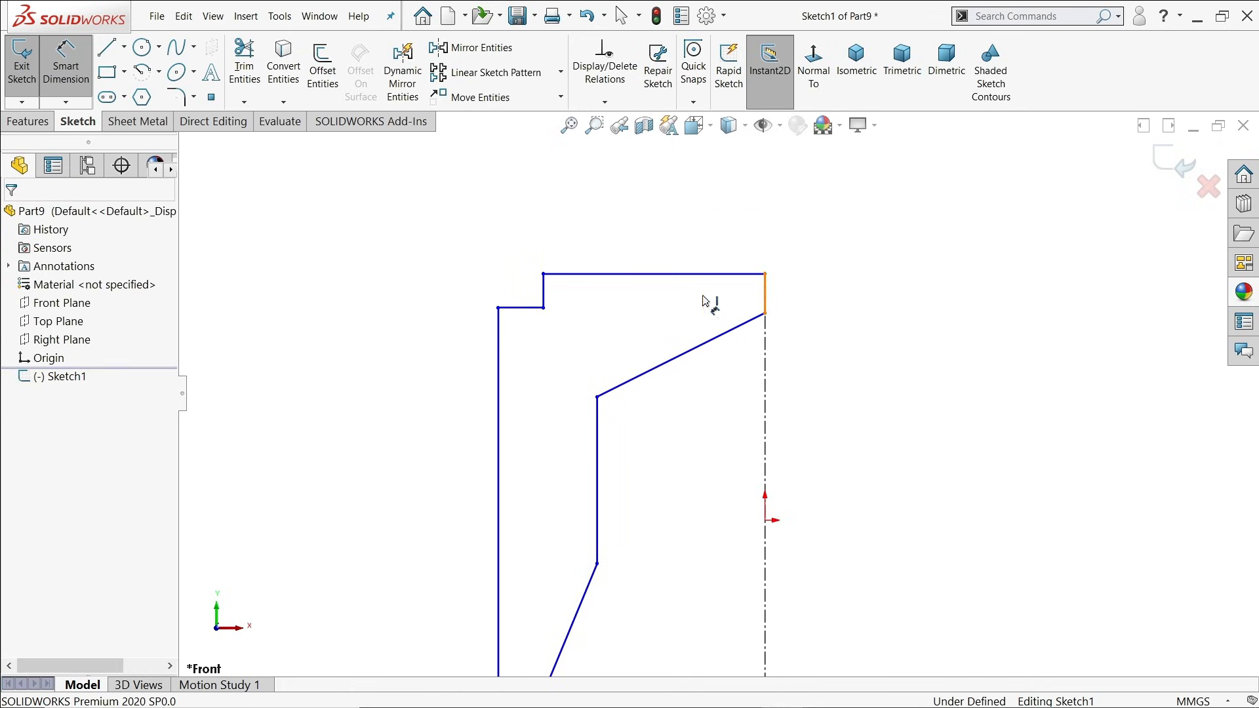
click(764, 296)
click(498, 307)
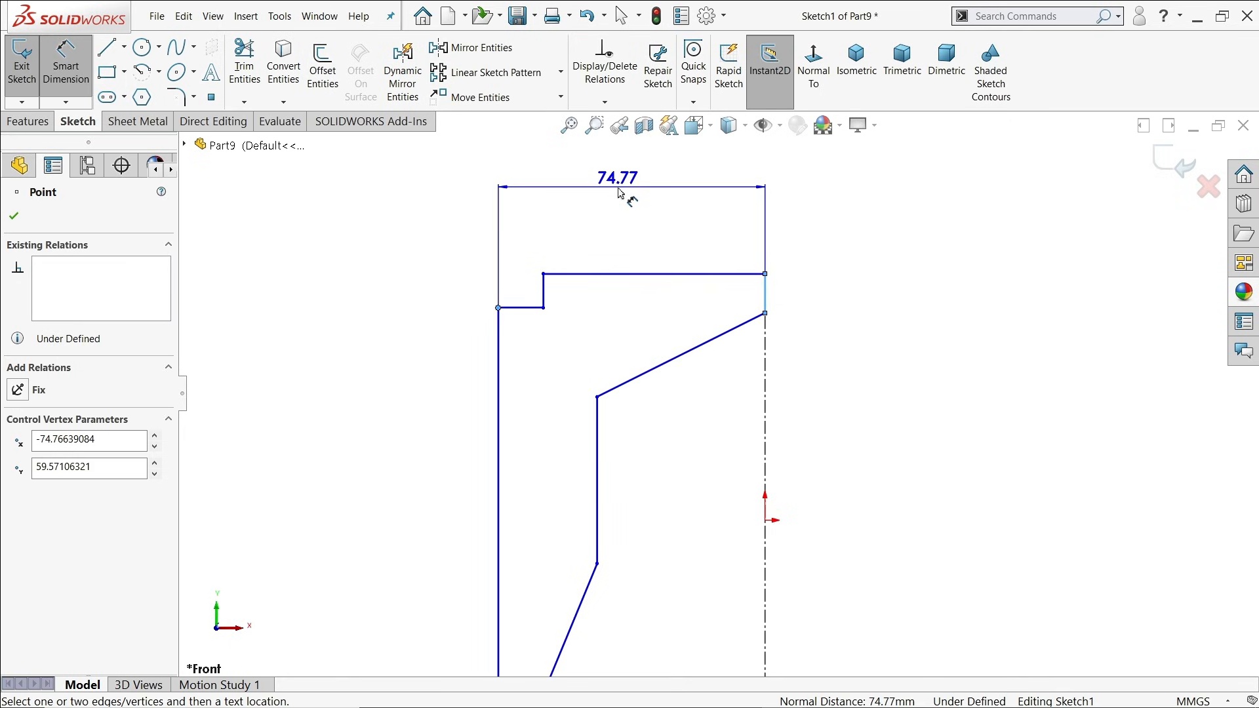
click(620, 193)
text(74.76639084mm)
key(Return)
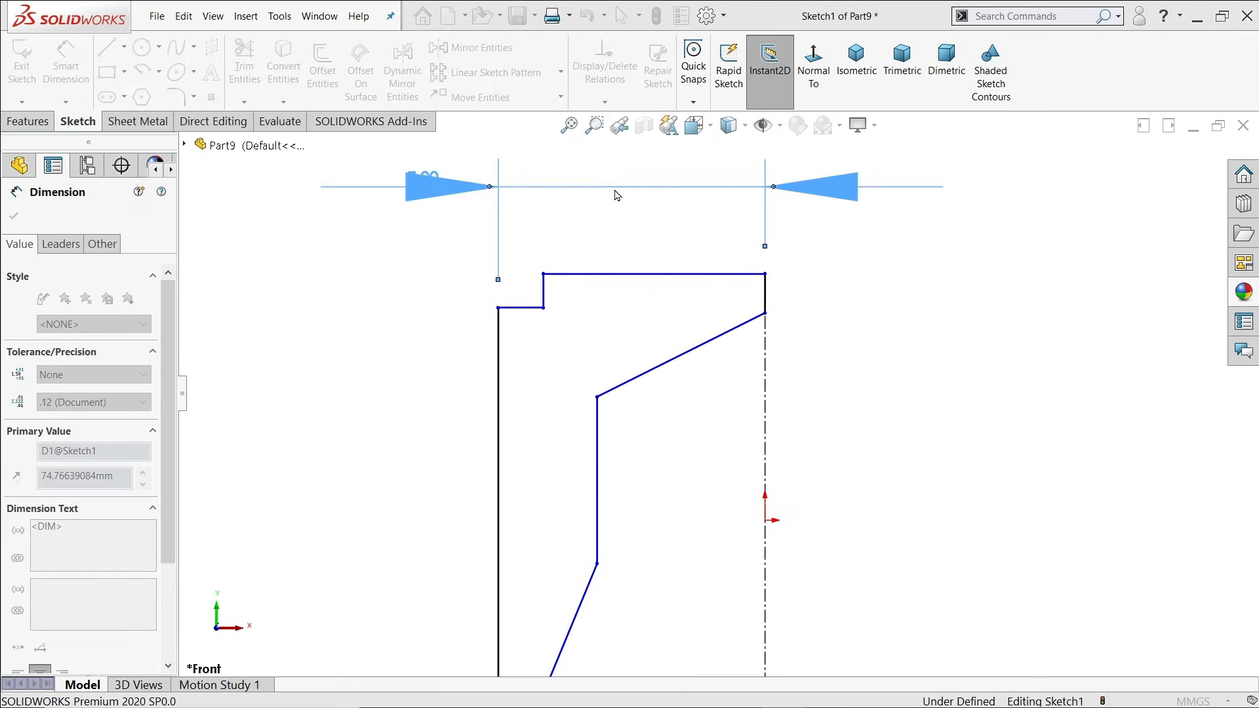
Step: Dimension the horizontal distance from the upper step's short vertical edge to the centerline as 6.25 mm
click(544, 290)
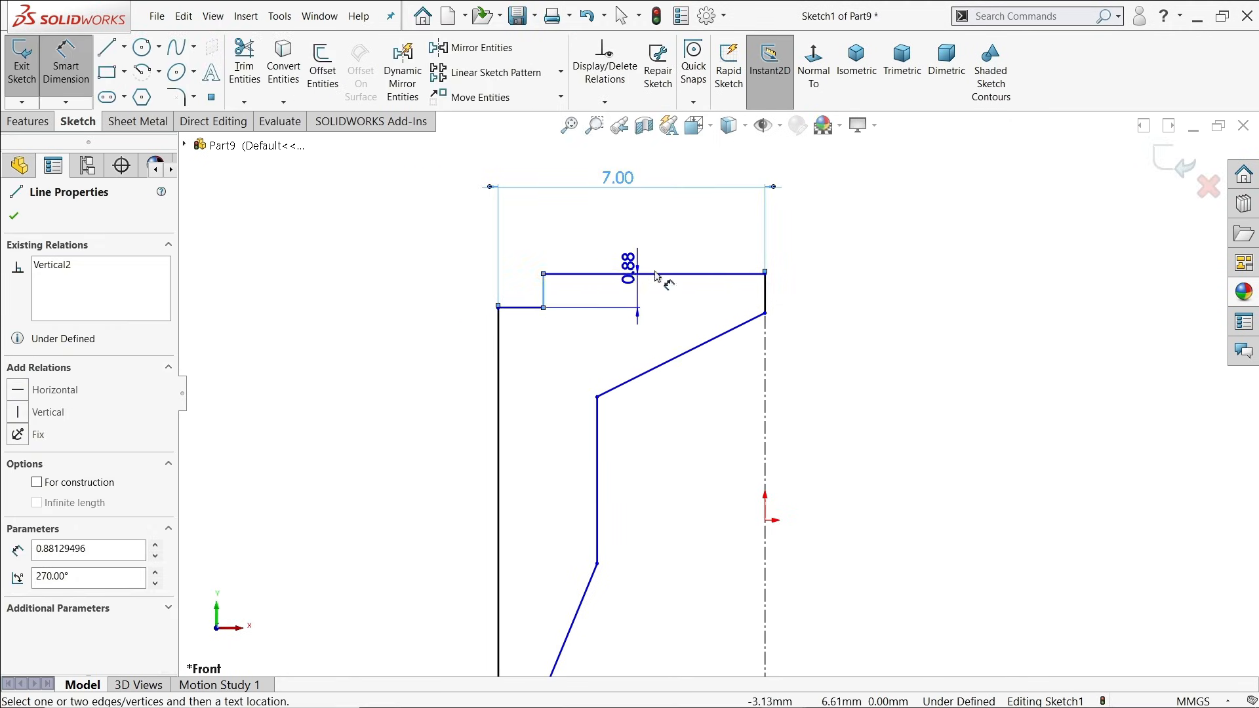
click(763, 294)
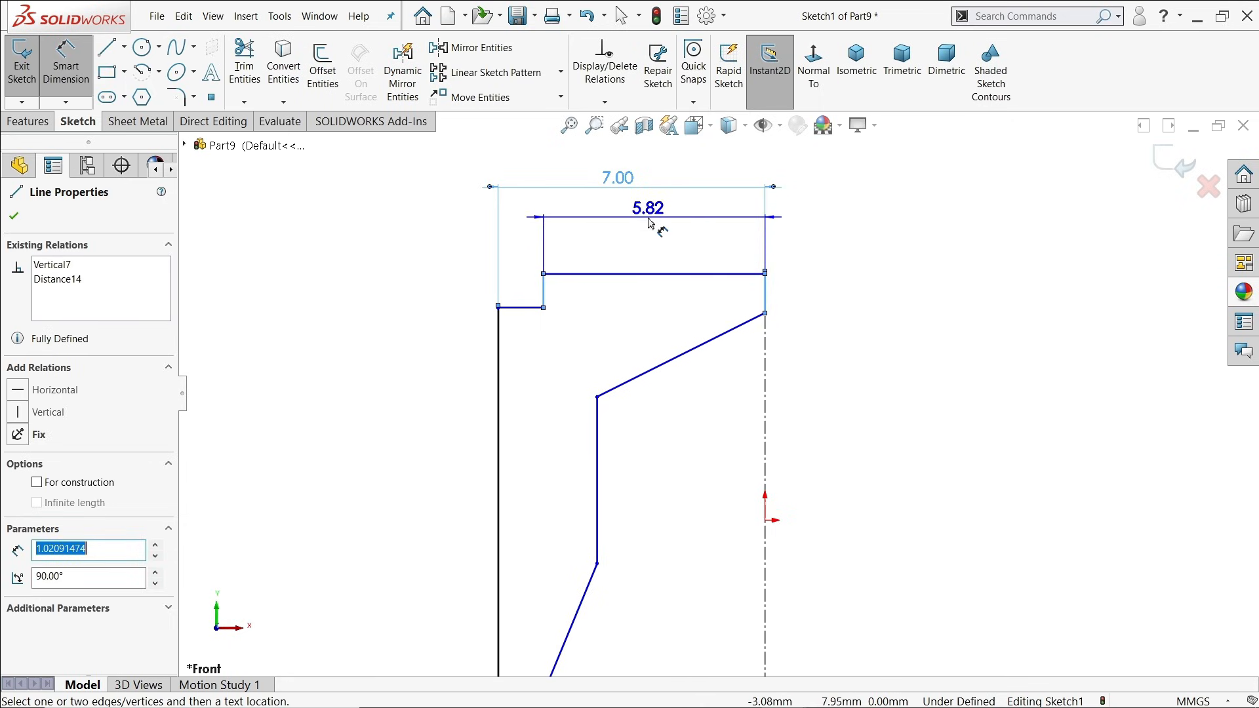
click(649, 223)
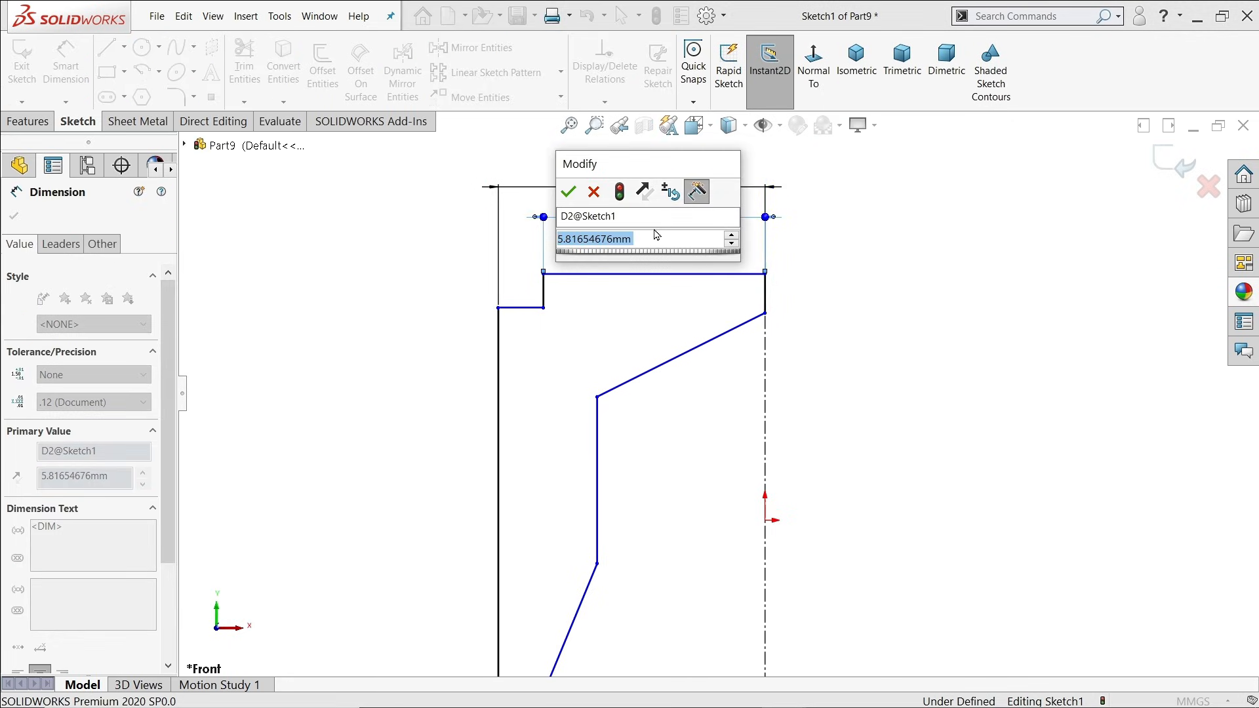
text(6.2)
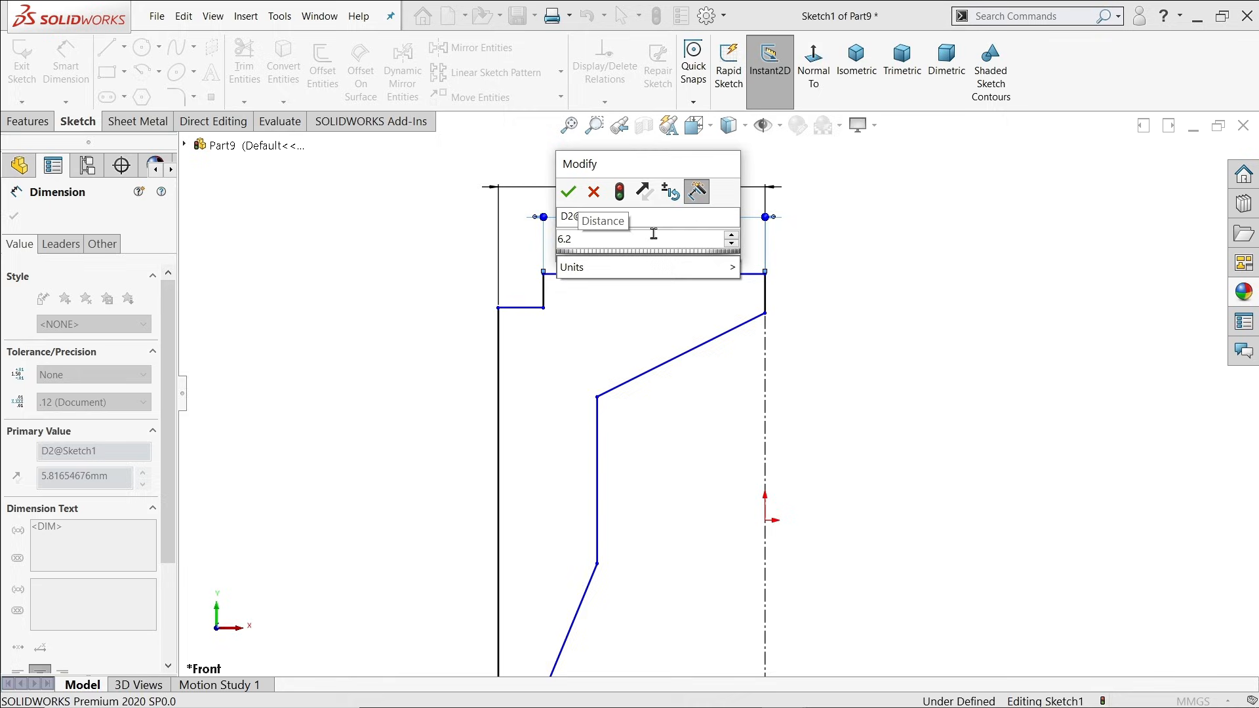
text(5)
key(Return)
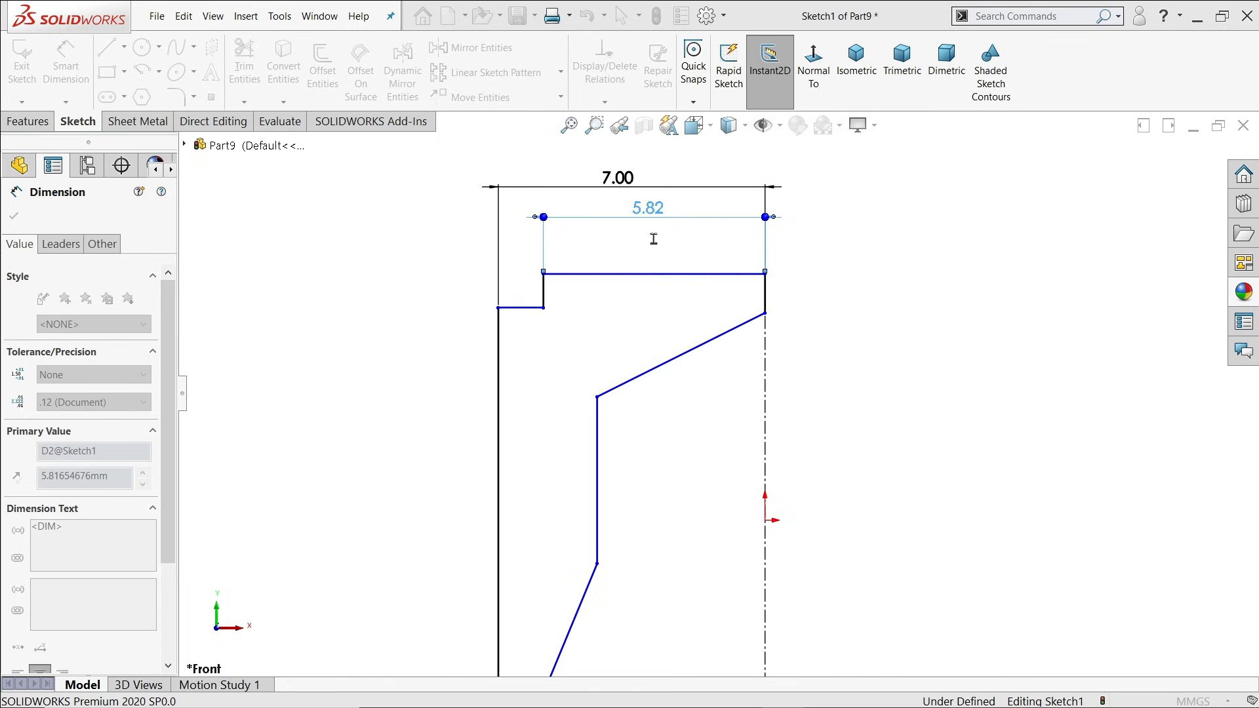
Step: Dimension the profile's overall height from the top edge to the outer bottom corner as 15 mm
key(f)
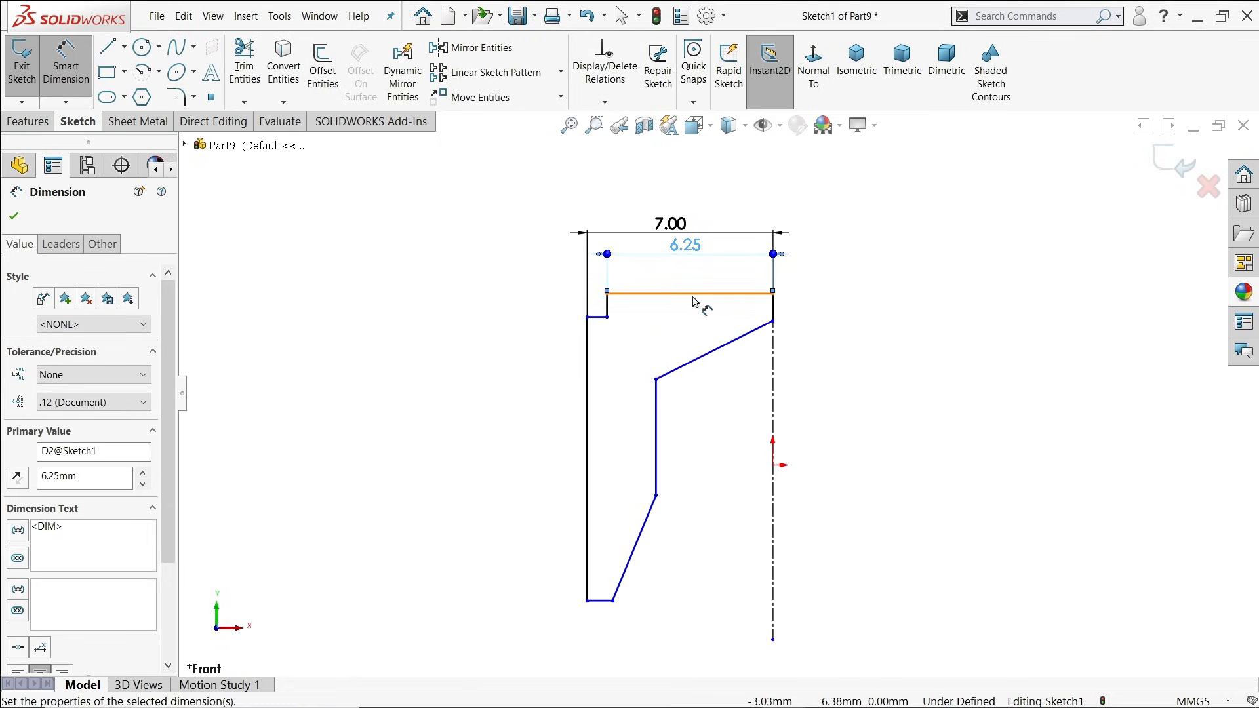
click(699, 301)
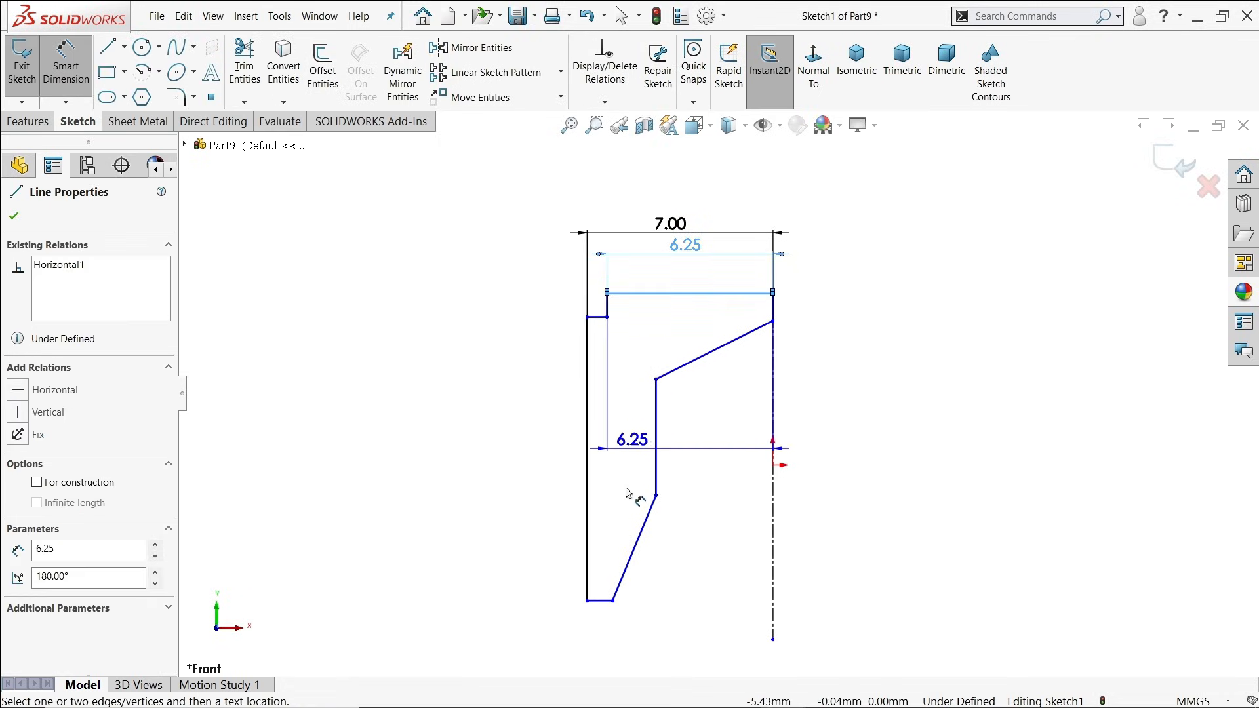
click(587, 600)
click(470, 447)
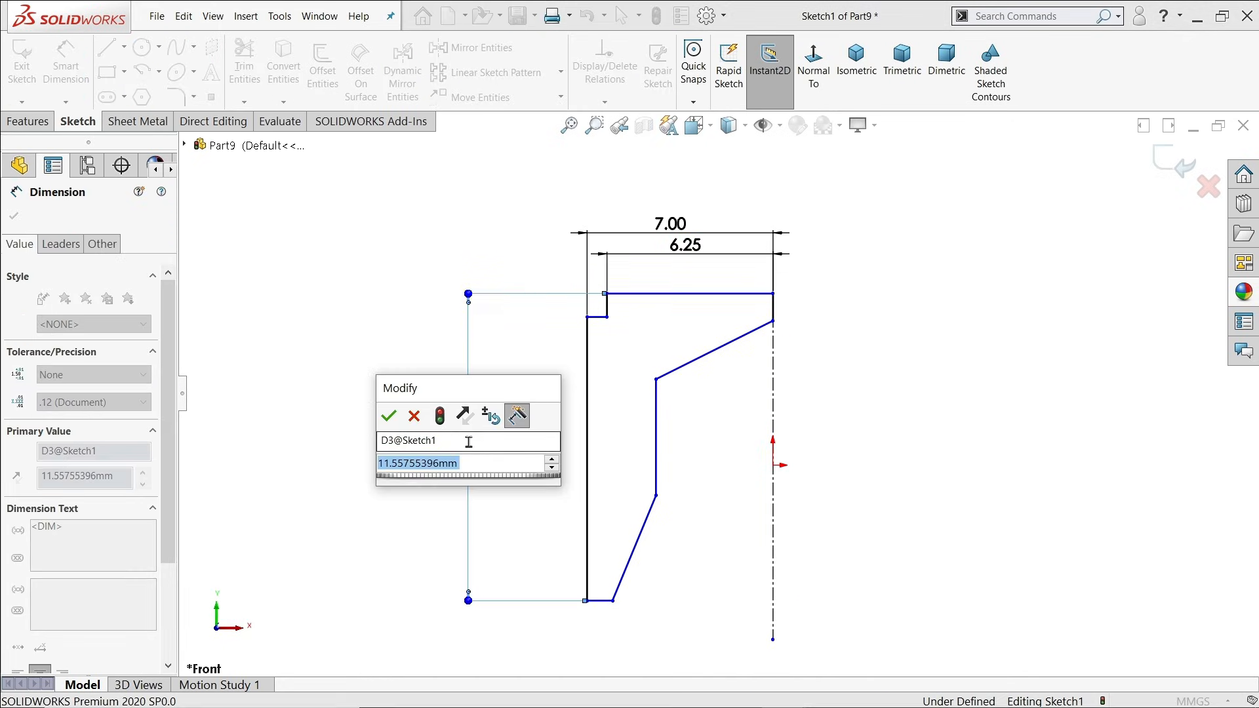
text(15)
key(Return)
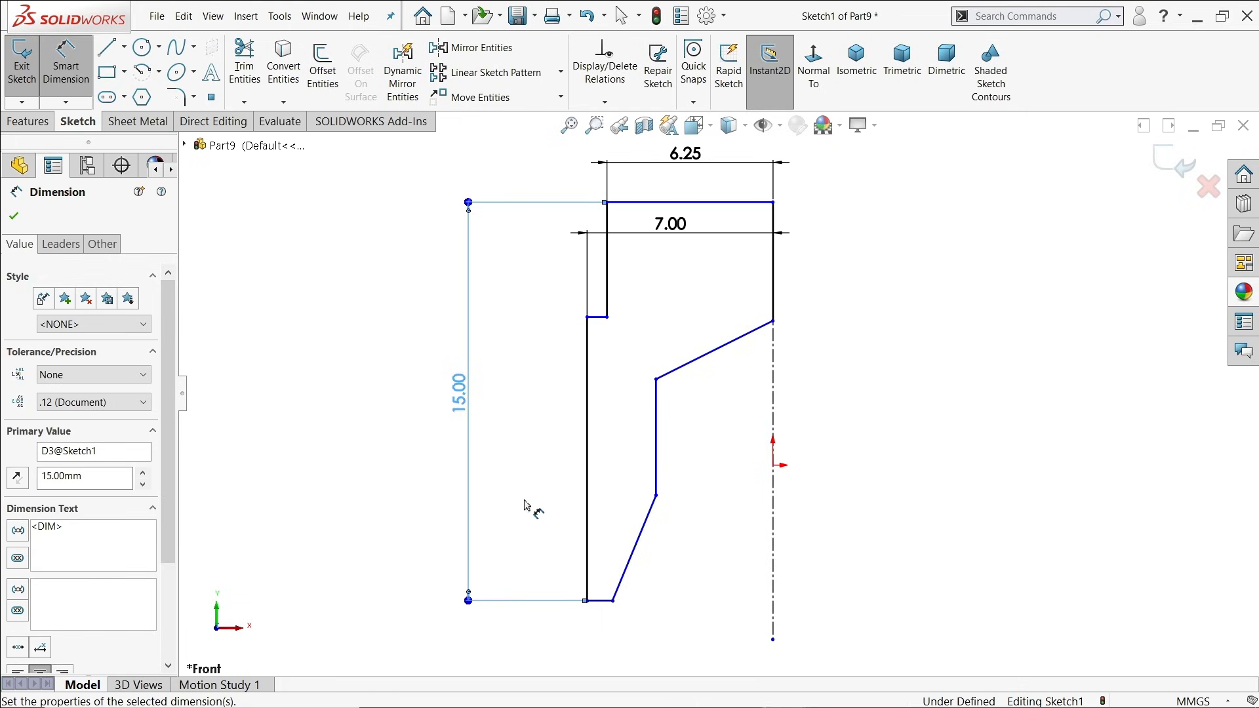
Step: Dimension the height of the upper step's short vertical edge as 1 mm
scroll(600, 456, down, 2)
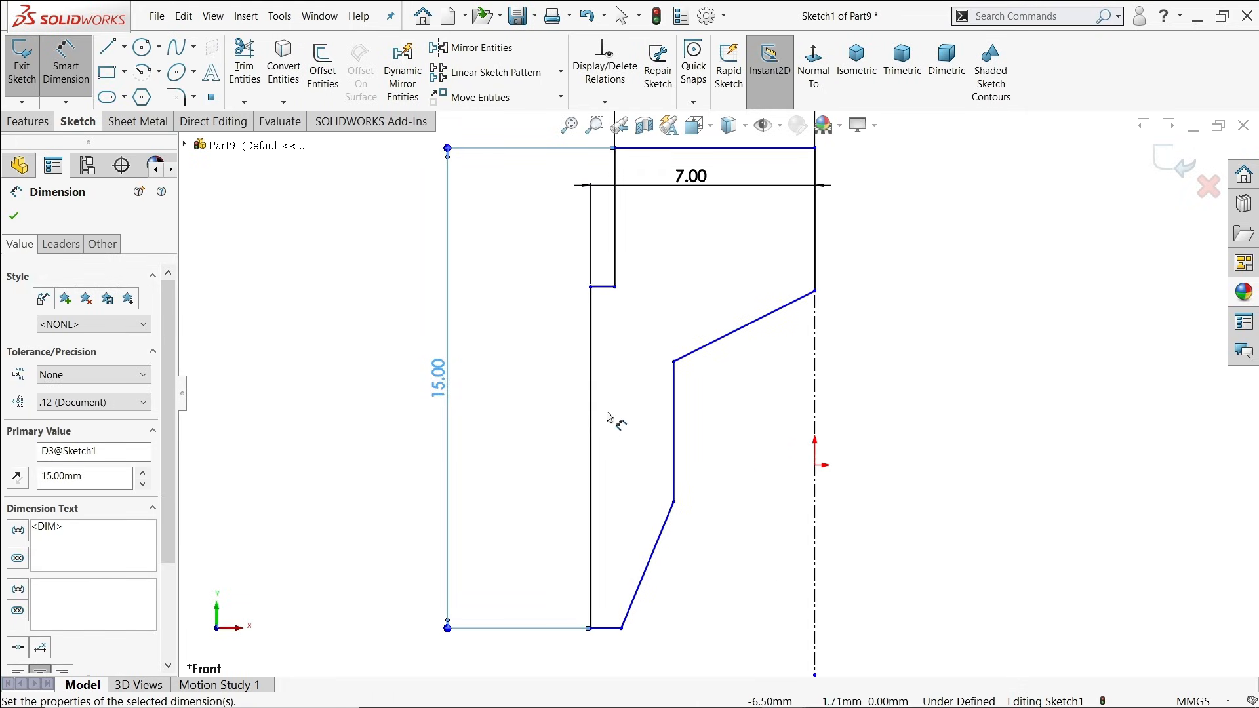
click(614, 241)
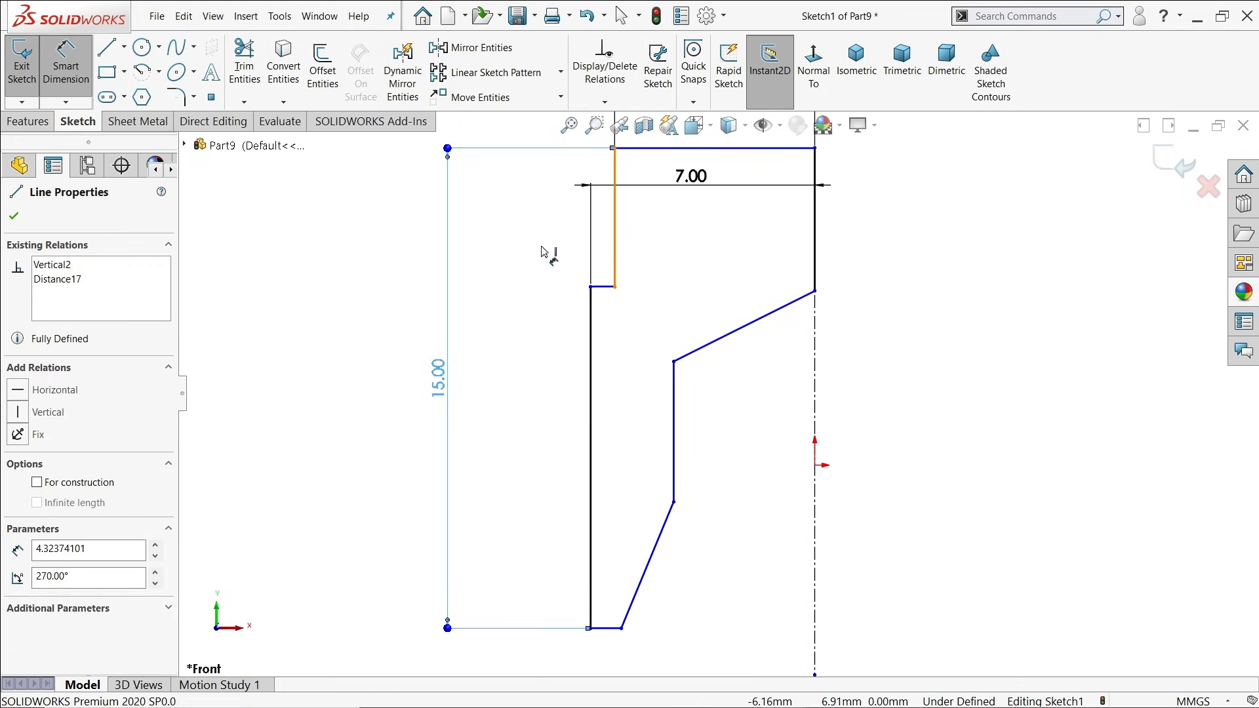
click(530, 250)
text(1)
key(Return)
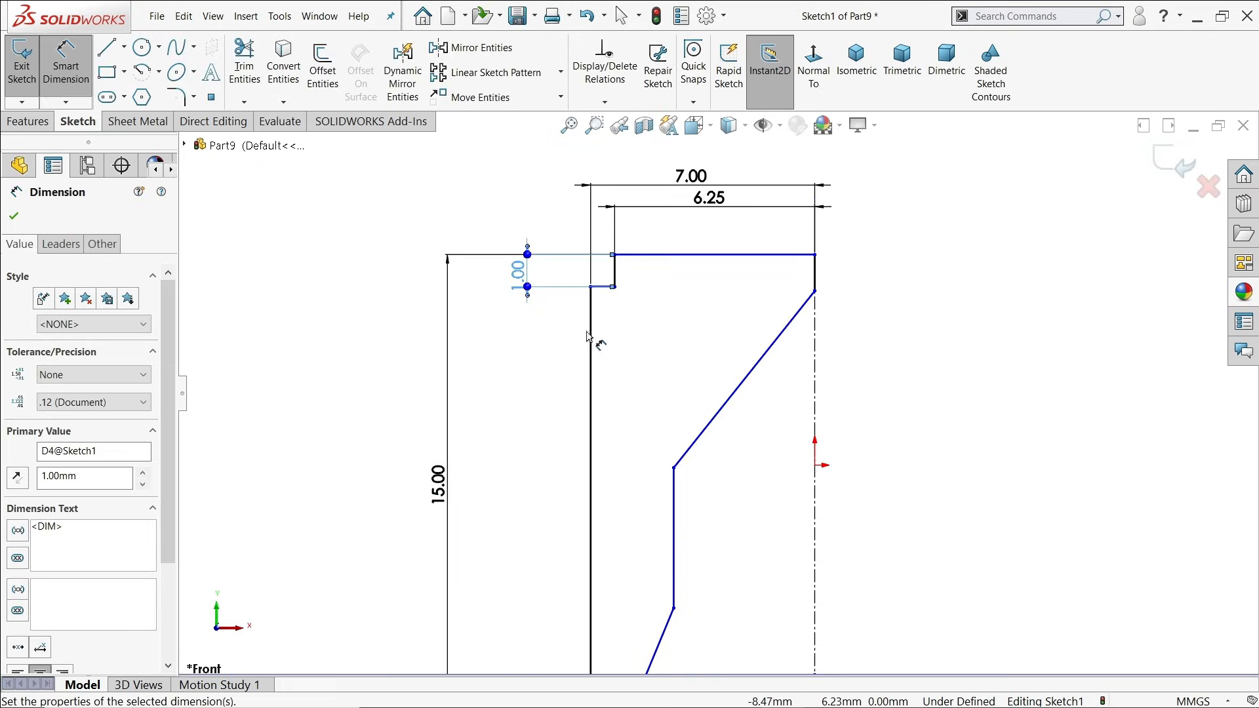
Step: Dimension the distance from the bottom edge's inner corner to the centerline as 6.25 mm
scroll(647, 435, up, 2)
scroll(639, 590, down, 4)
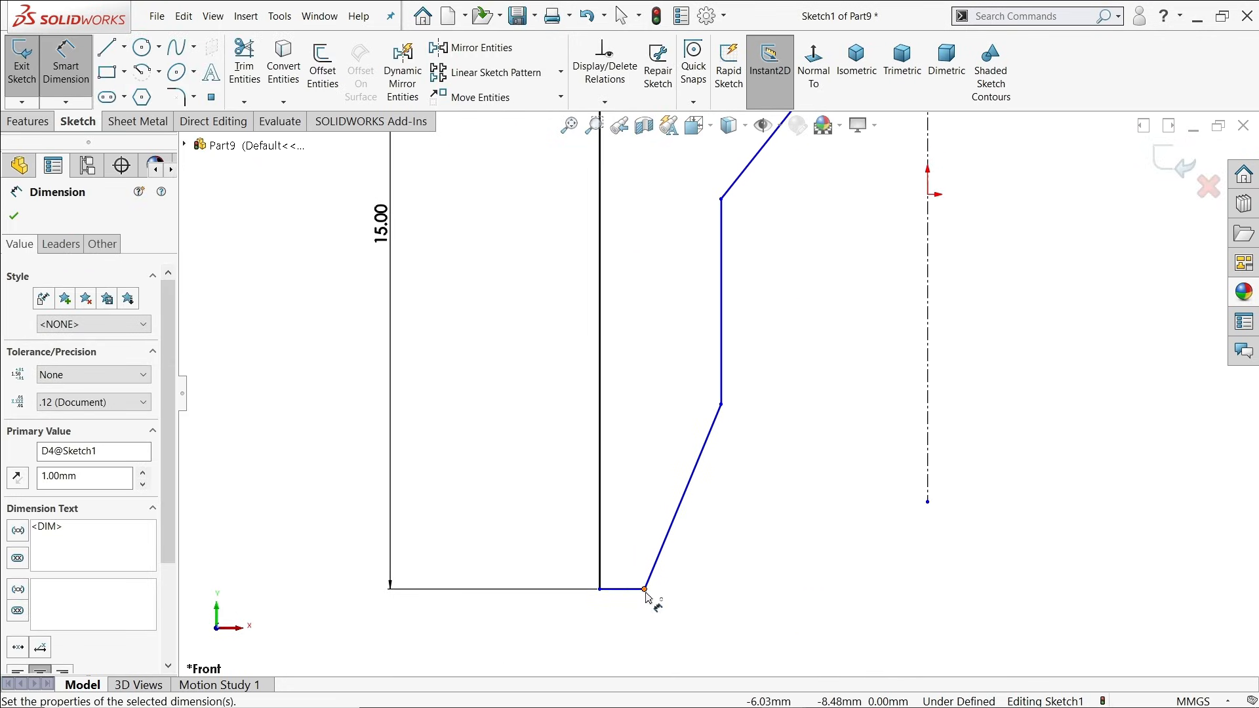
click(645, 591)
click(927, 498)
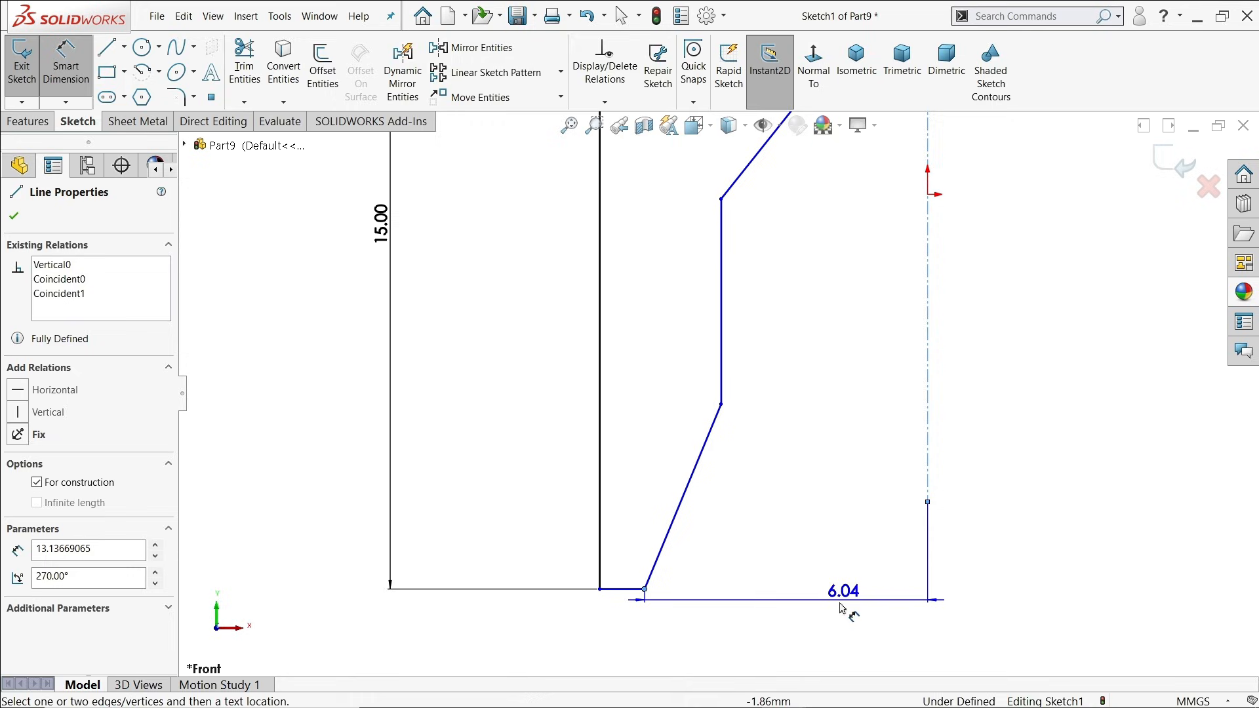
click(831, 613)
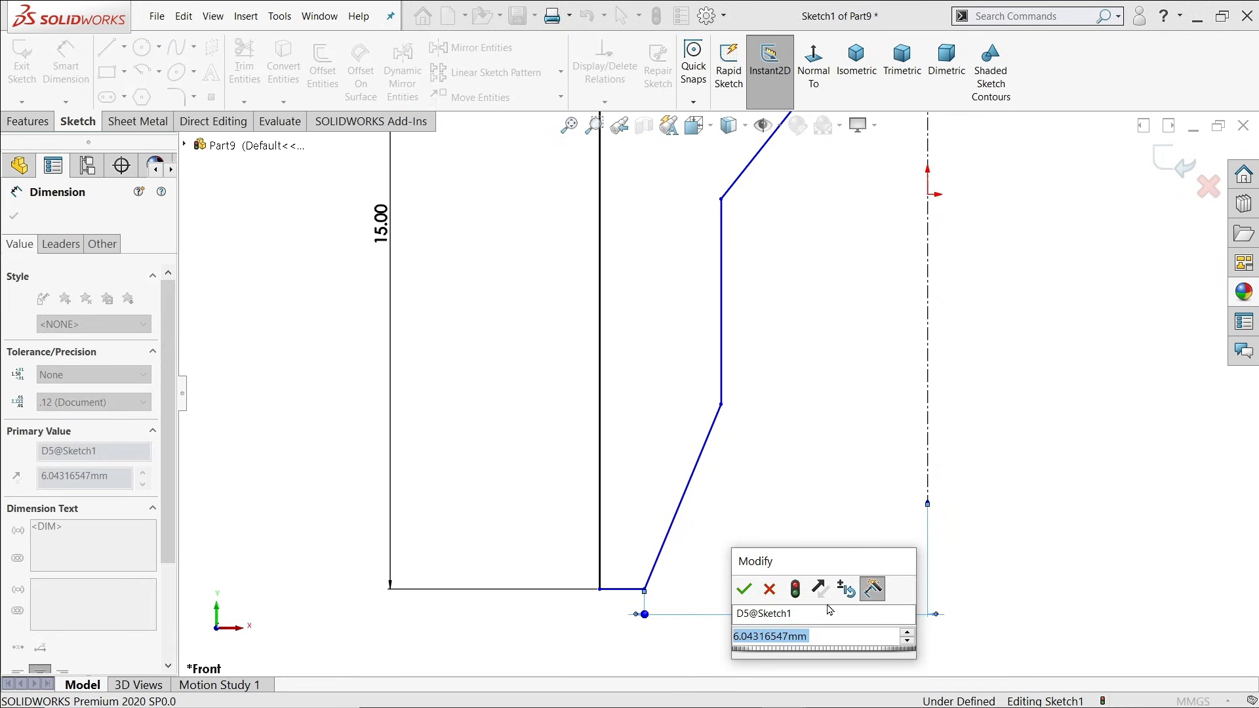
text(6.25)
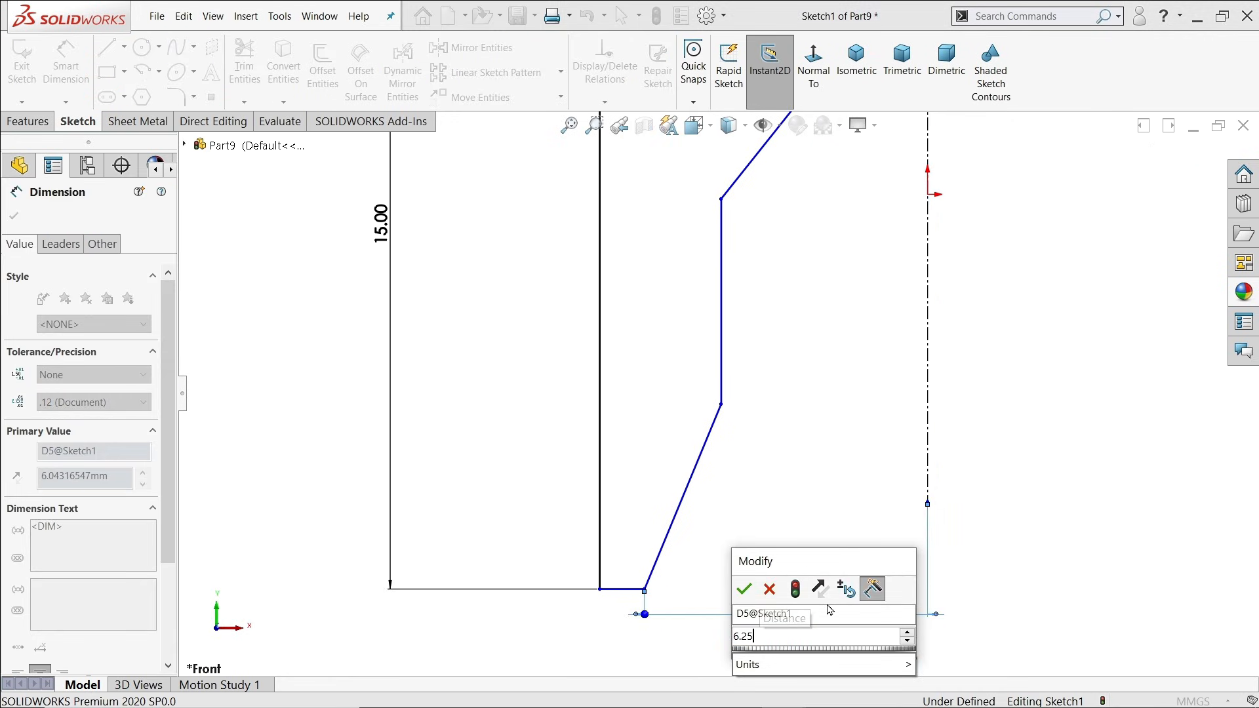
key(Return)
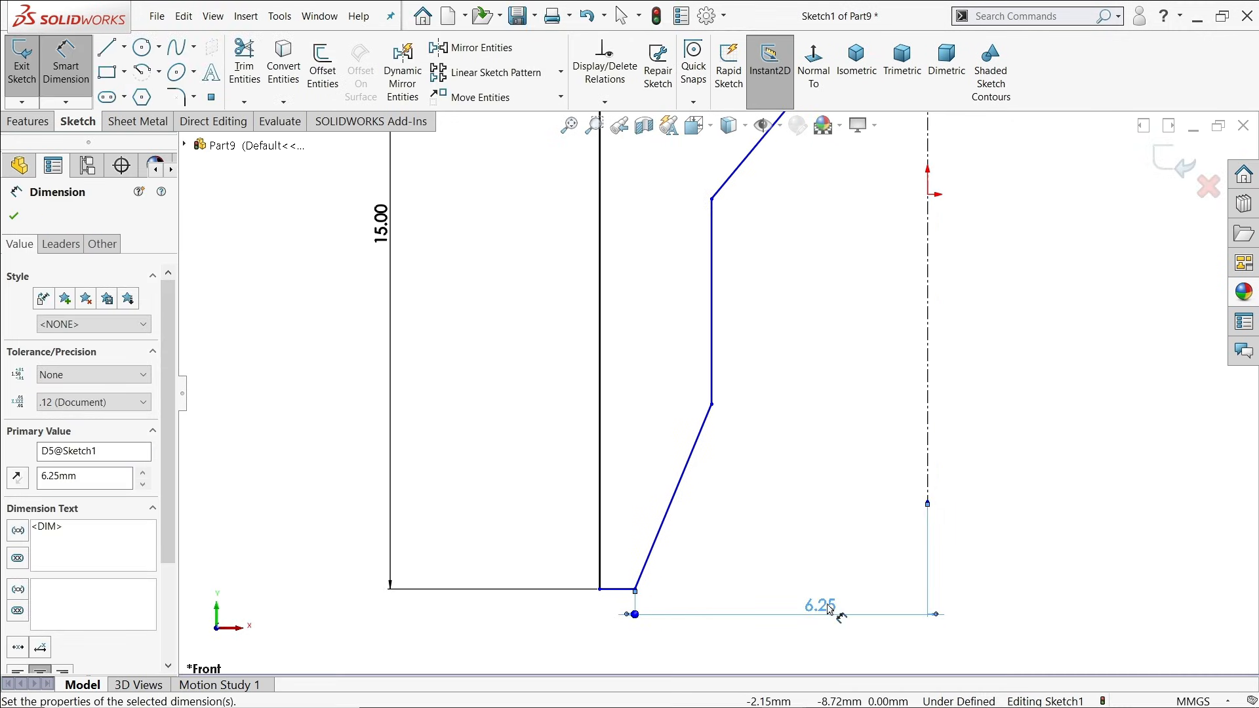
Step: Dimension the distance from the lower end of the inner vertical wall to the centerline as 4.75 mm
click(712, 405)
click(831, 511)
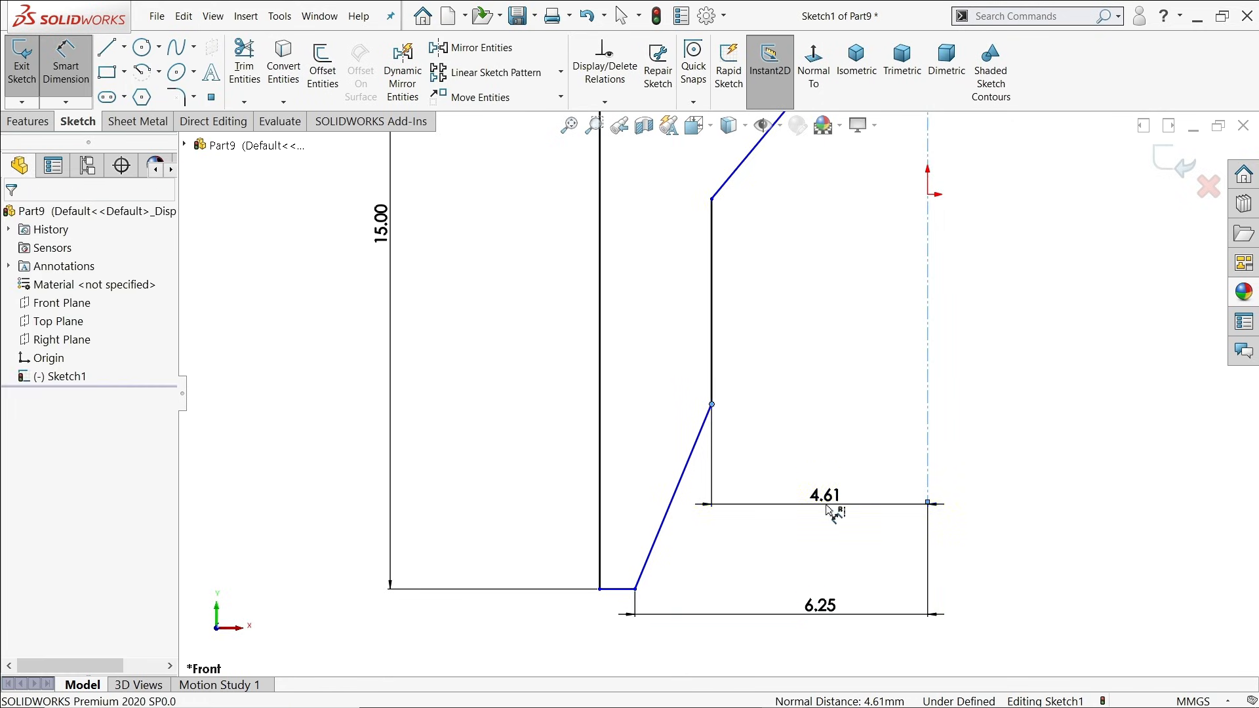
text(4.75)
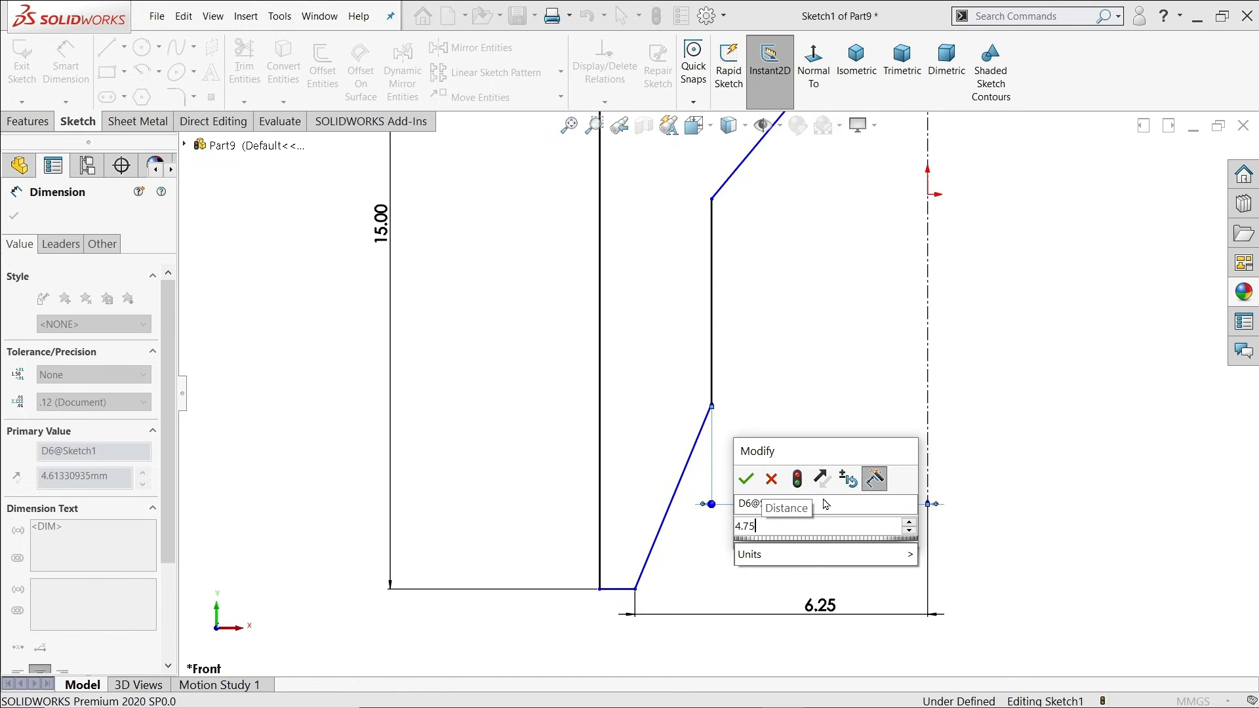
key(Return)
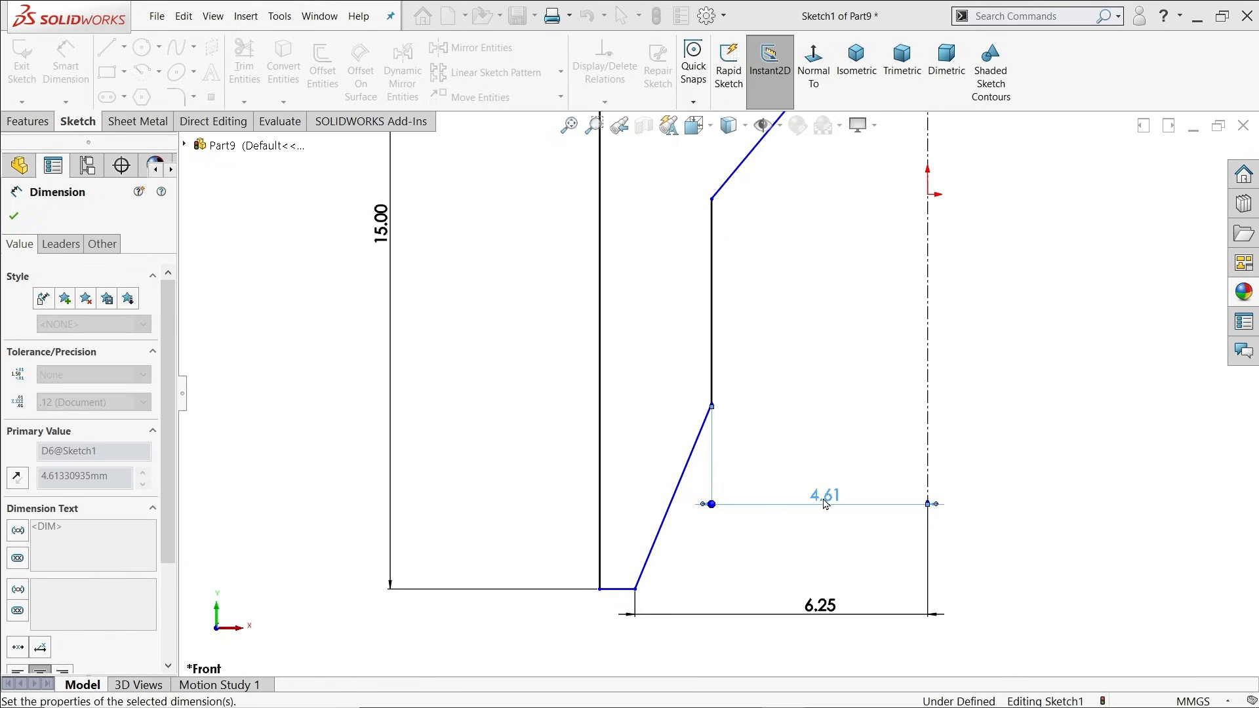
scroll(815, 504, up, 4)
scroll(721, 428, down, 4)
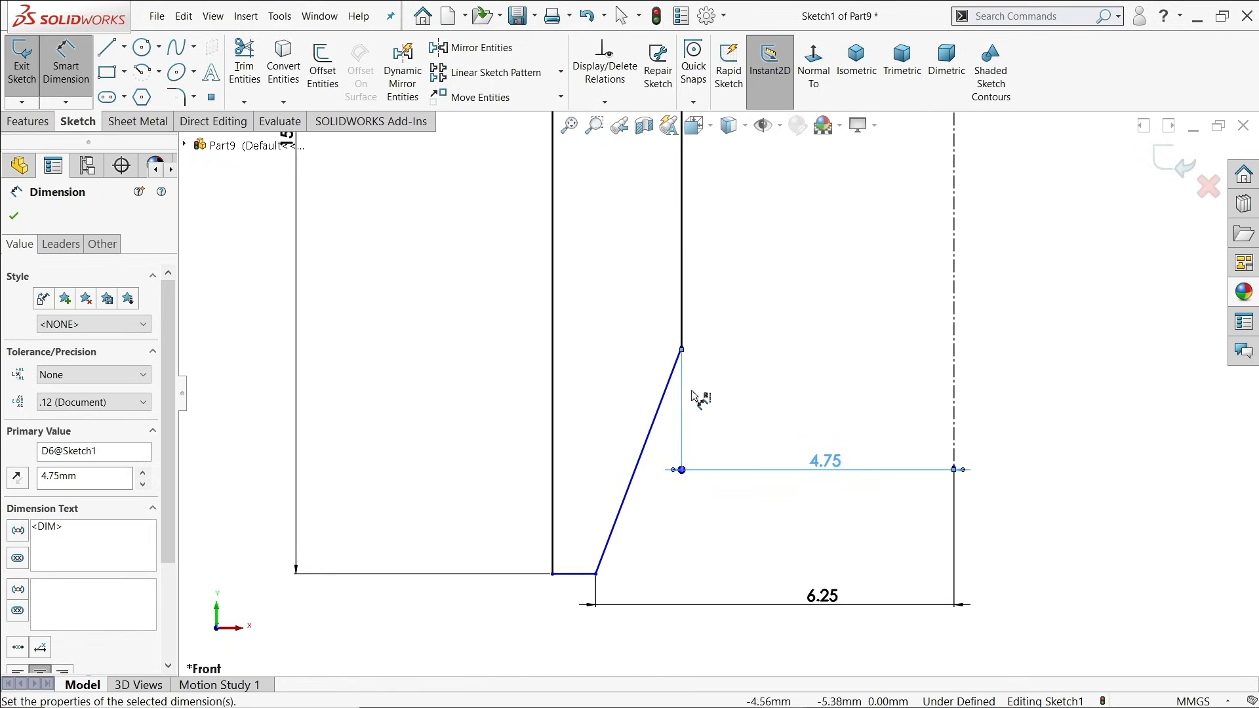
Step: Dimension the angle between the inner vertical wall and the lower slanted edge as 20°
click(684, 342)
click(677, 379)
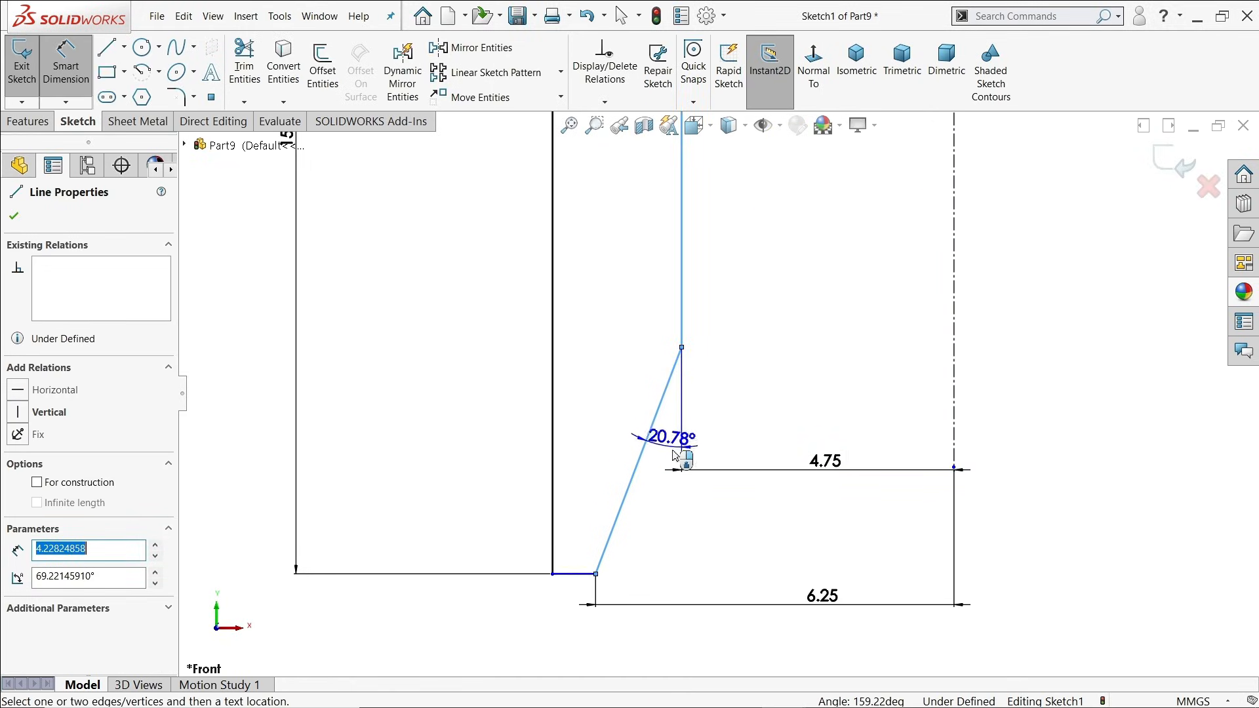
click(657, 515)
text(20.77854091deg)
key(Return)
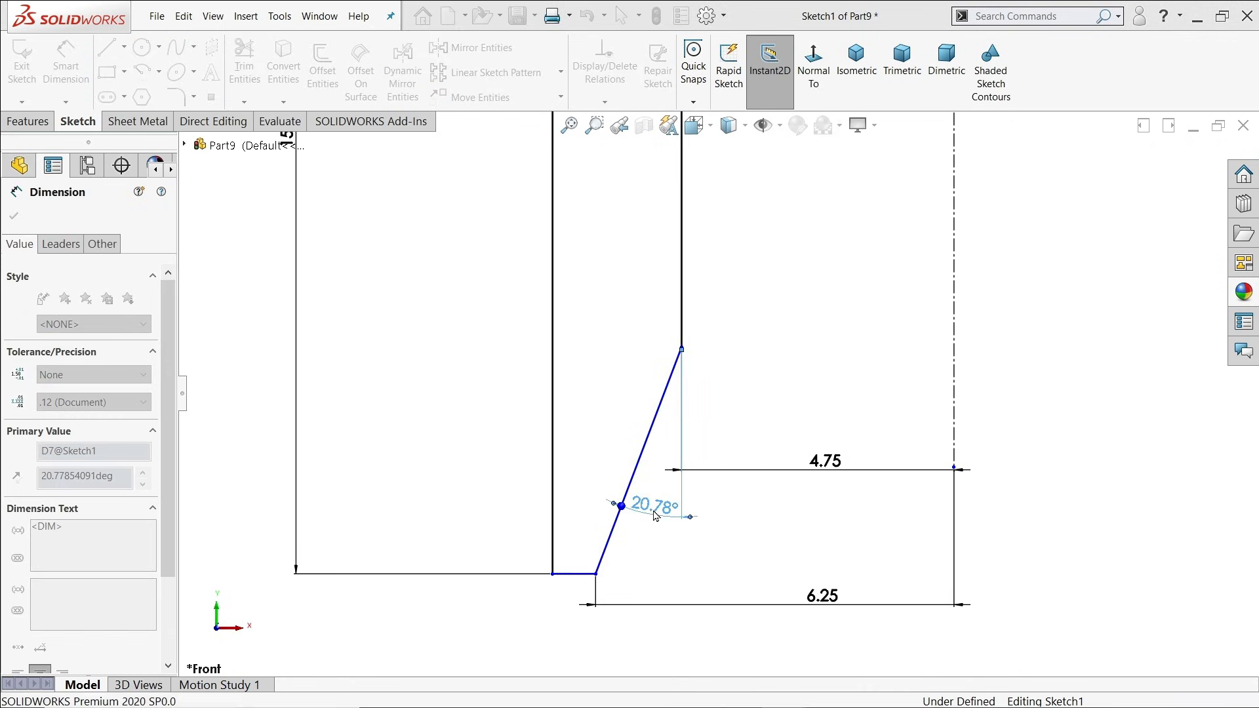
Step: Dimension the angle between the upper slanted edge and the centerline as 59° and finish dimensioning
scroll(686, 396, up, 5)
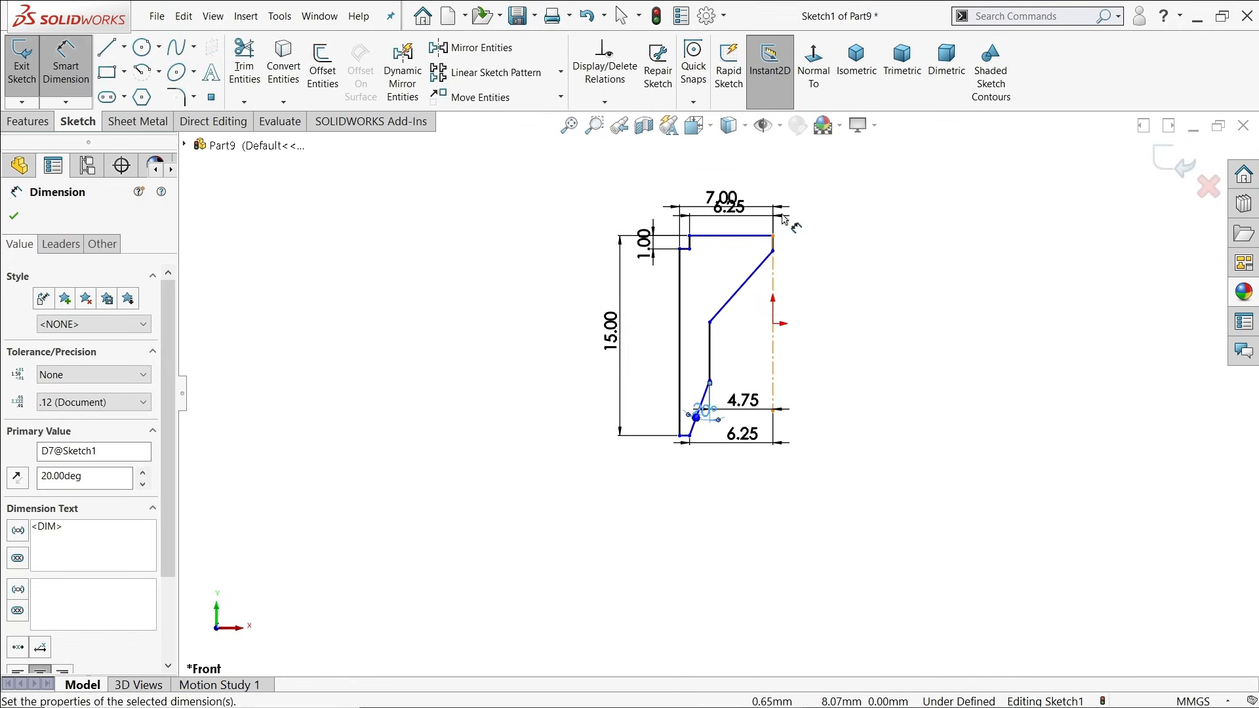
scroll(787, 226, down, 3)
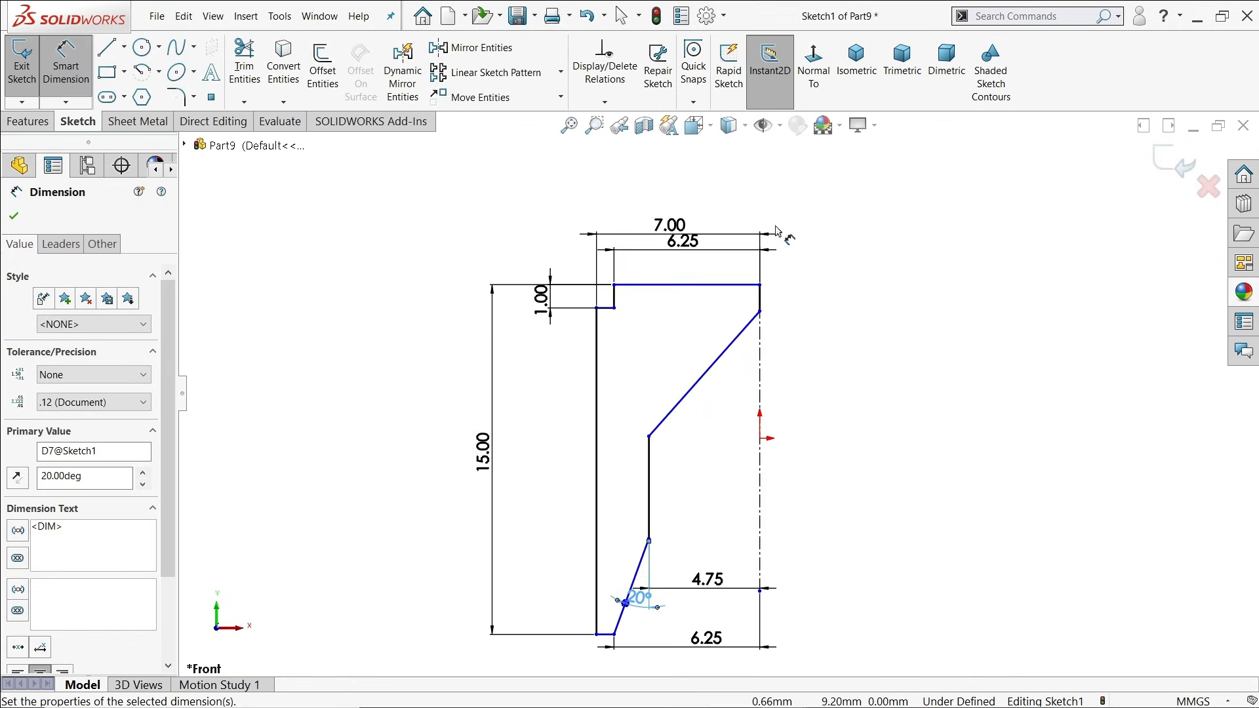
scroll(748, 364, down, 3)
click(726, 363)
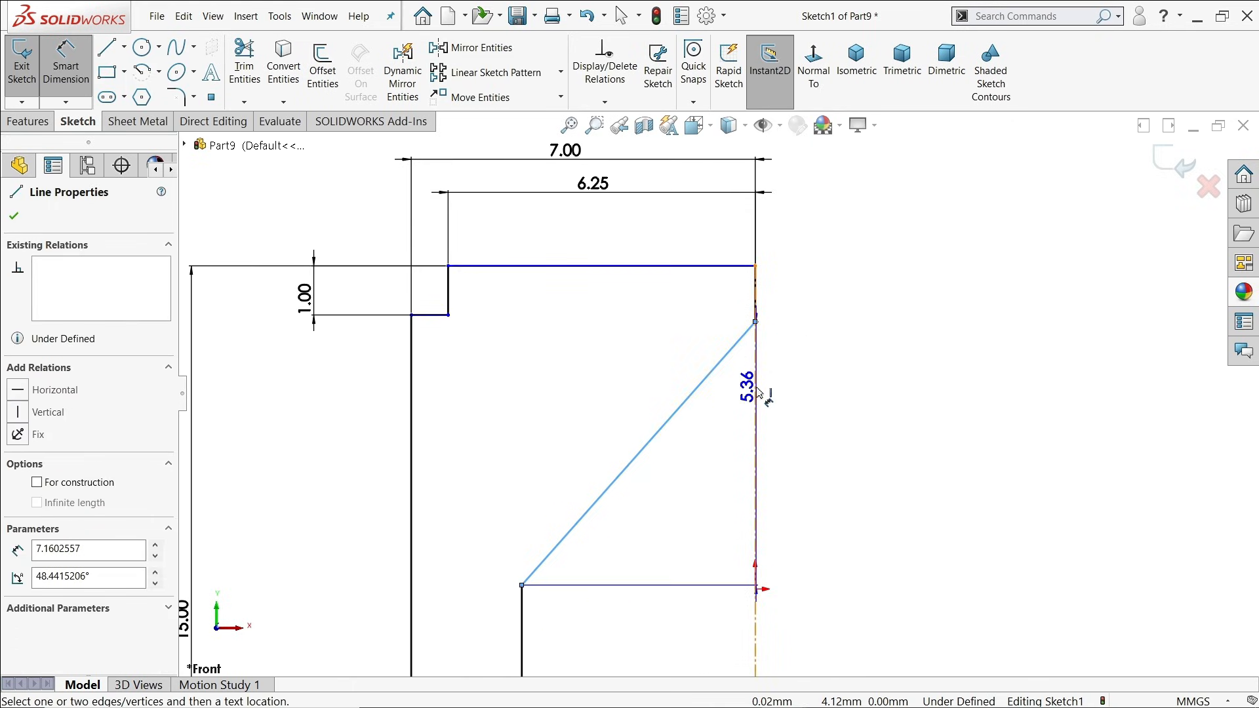
click(755, 394)
click(730, 427)
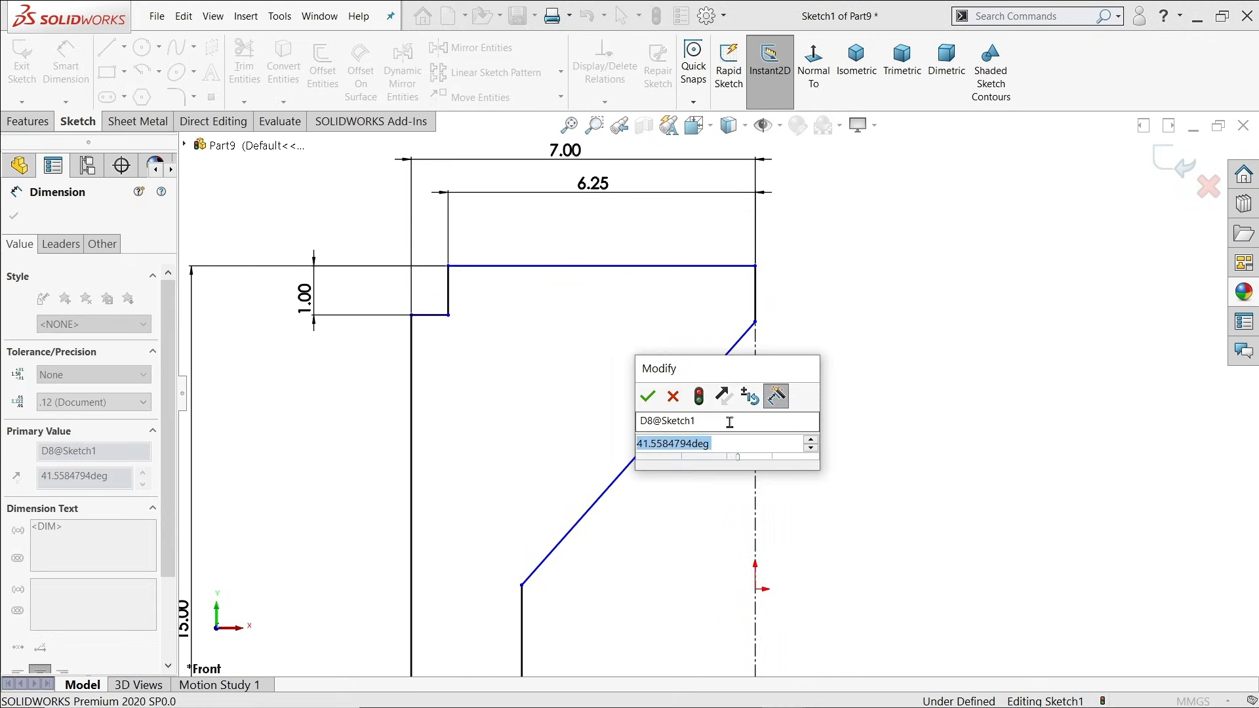
text(59)
key(Return)
scroll(728, 413, up, 5)
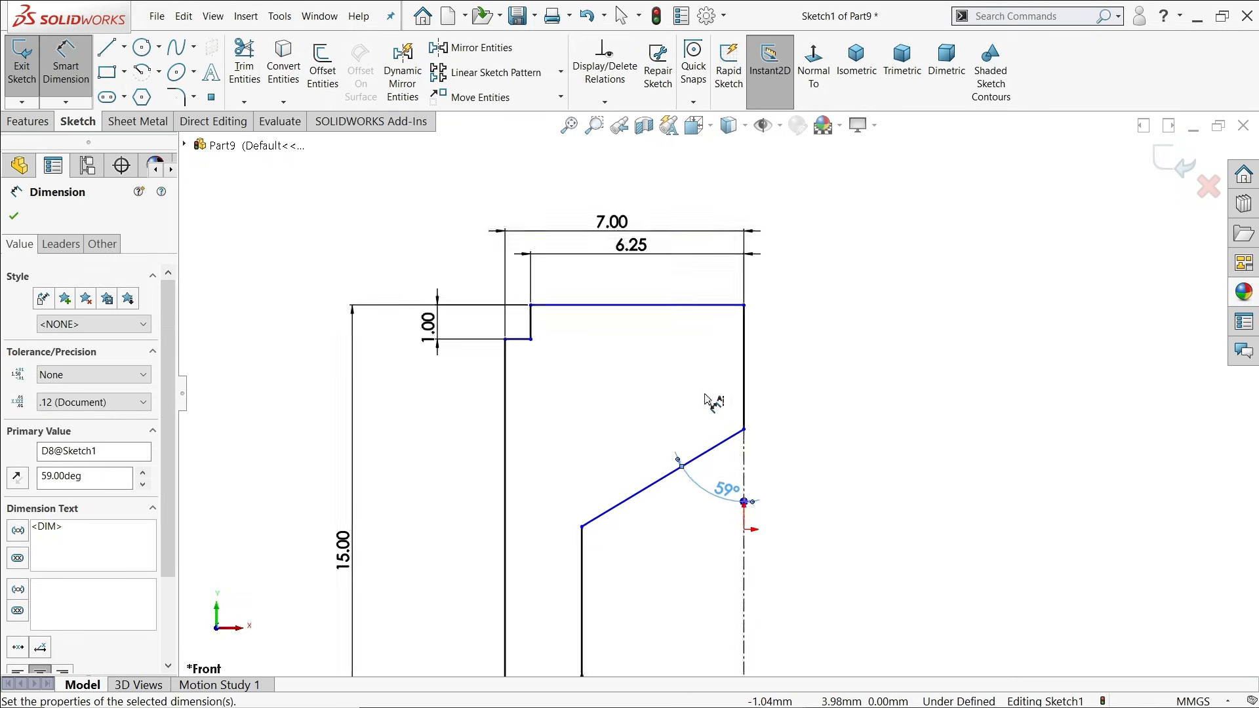
scroll(681, 561, down, 3)
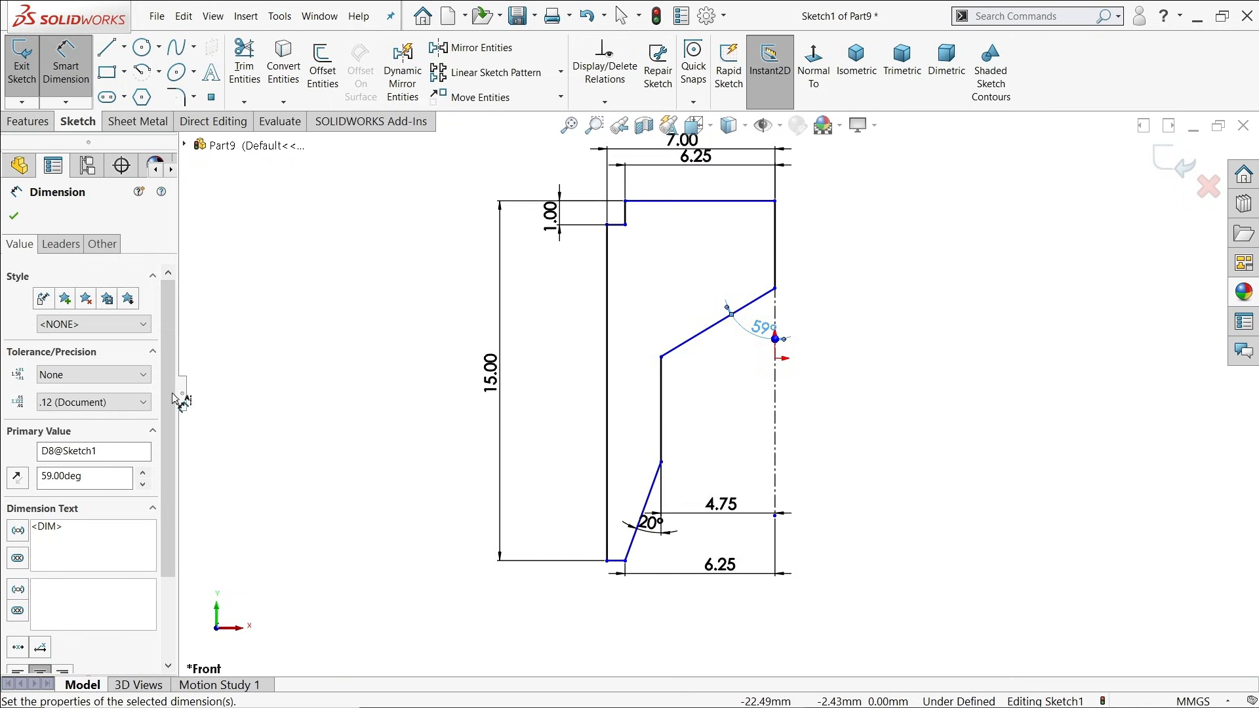
click(14, 216)
Step: Move the upper slanted edge's endpoint on the centerline onto the sketch origin so they coincide
scroll(669, 286, down, 2)
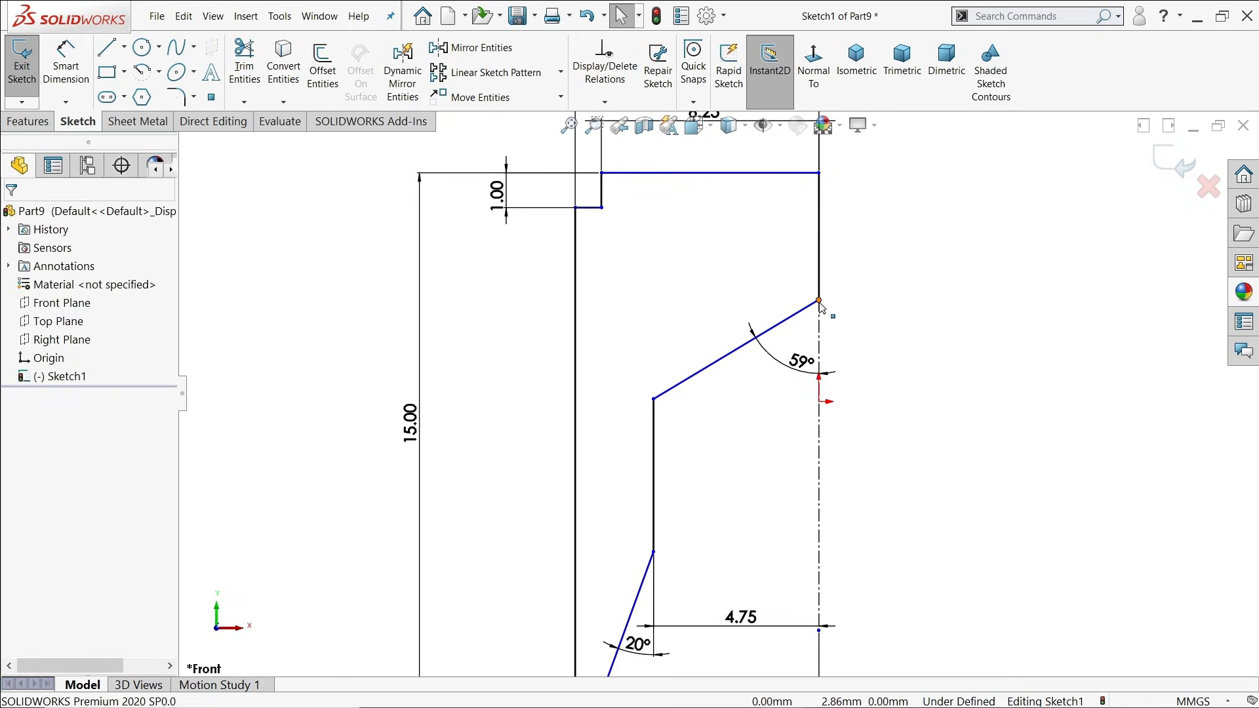
drag(819, 301, 822, 406)
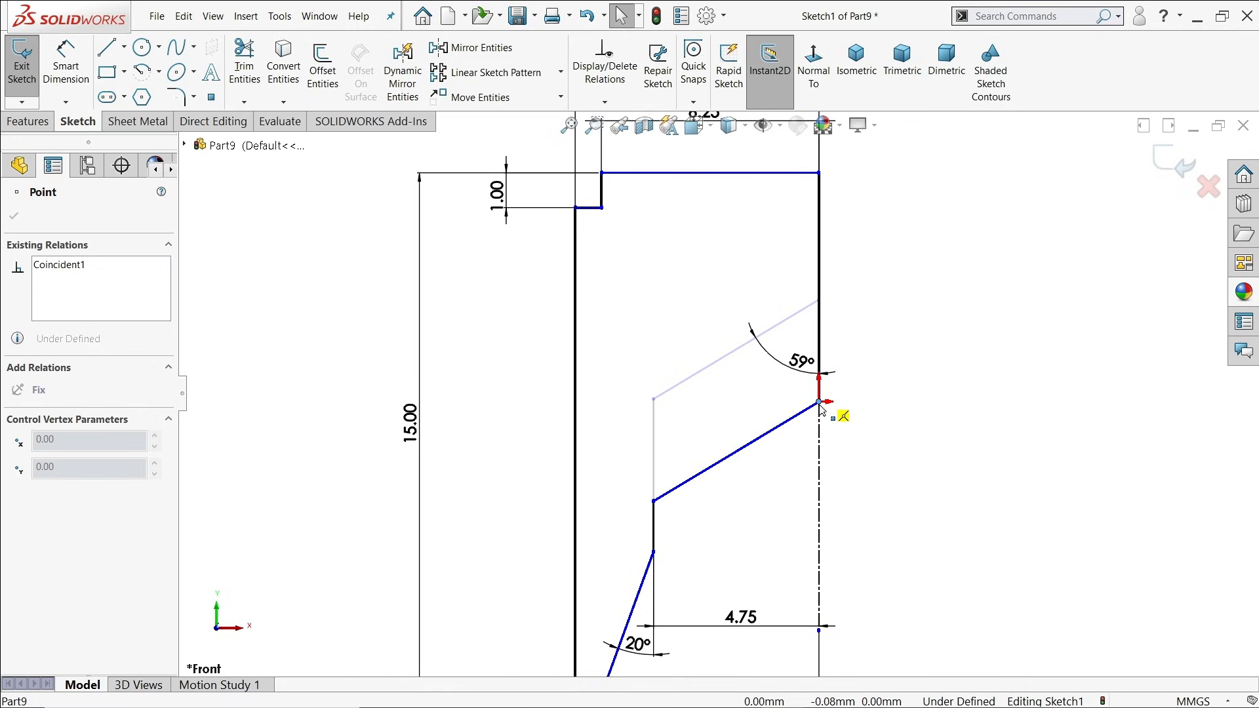
drag(821, 407, 821, 406)
scroll(795, 435, up, 5)
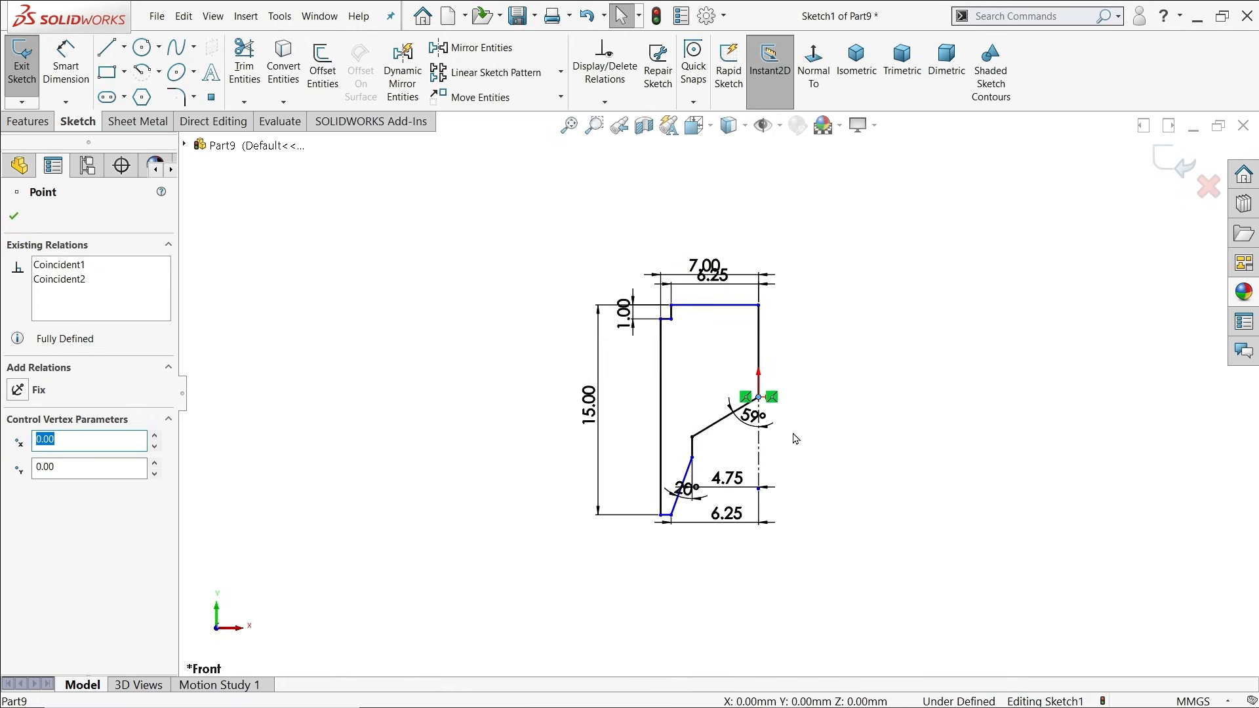
Step: Dimension the vertical distance from the inner wall's upper end to the profile's outer bottom corner as 11 mm
click(56, 67)
scroll(819, 537, down, 4)
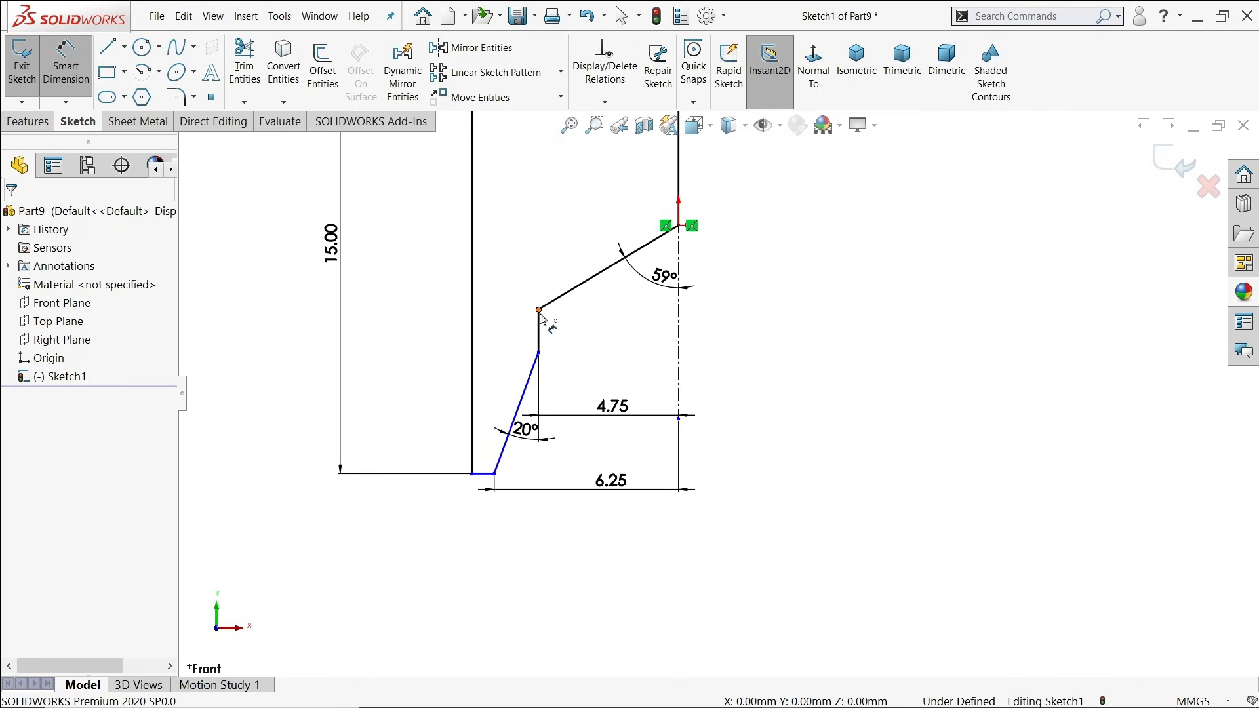
click(539, 312)
click(472, 474)
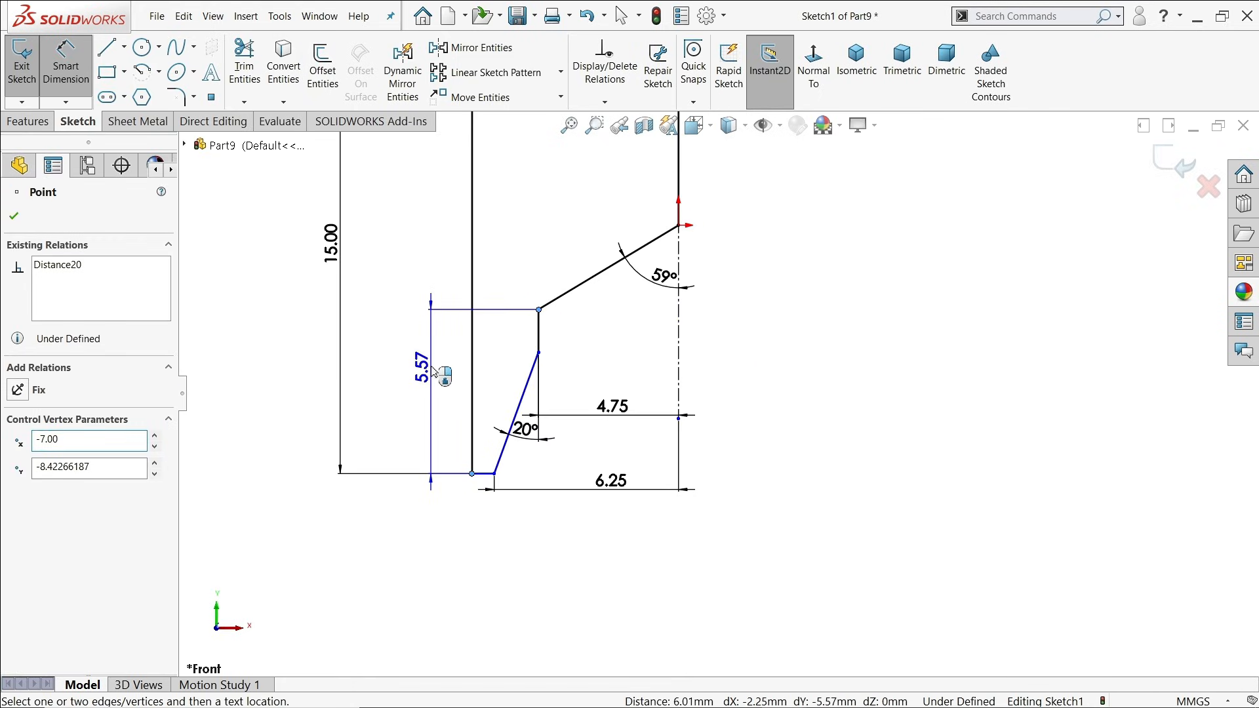
click(434, 369)
text(11)
key(Return)
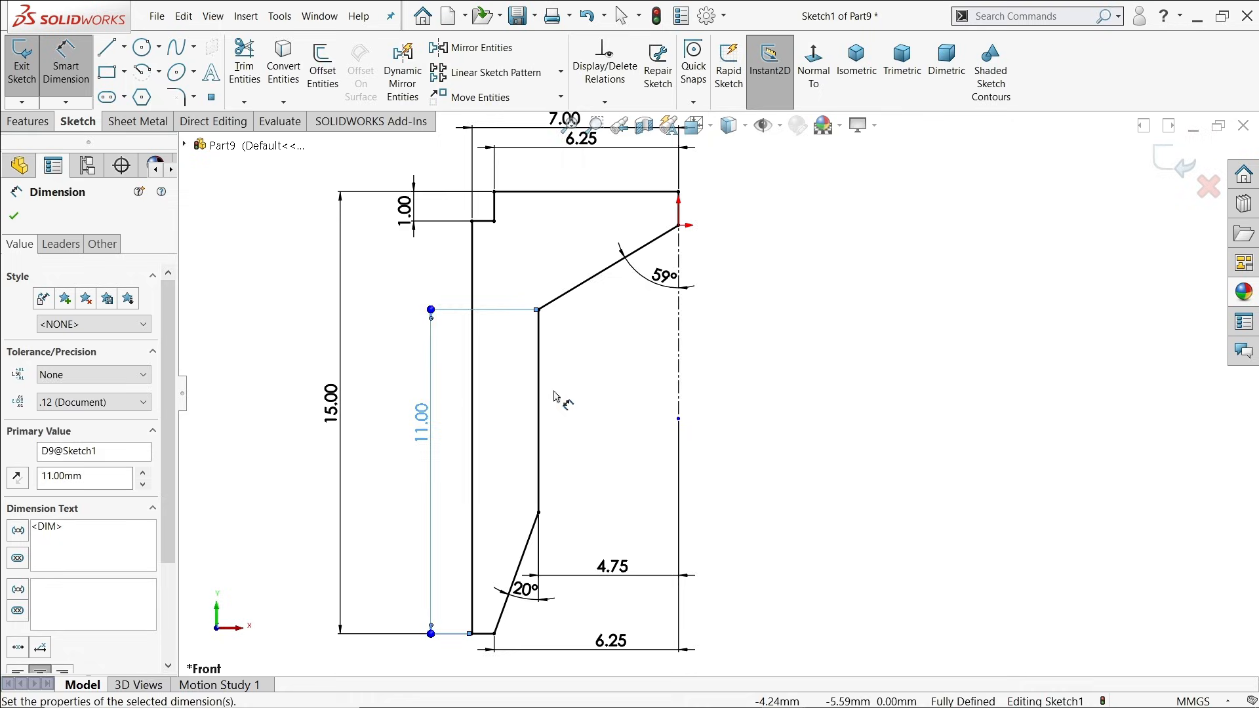
scroll(570, 433, up, 2)
scroll(628, 466, down, 3)
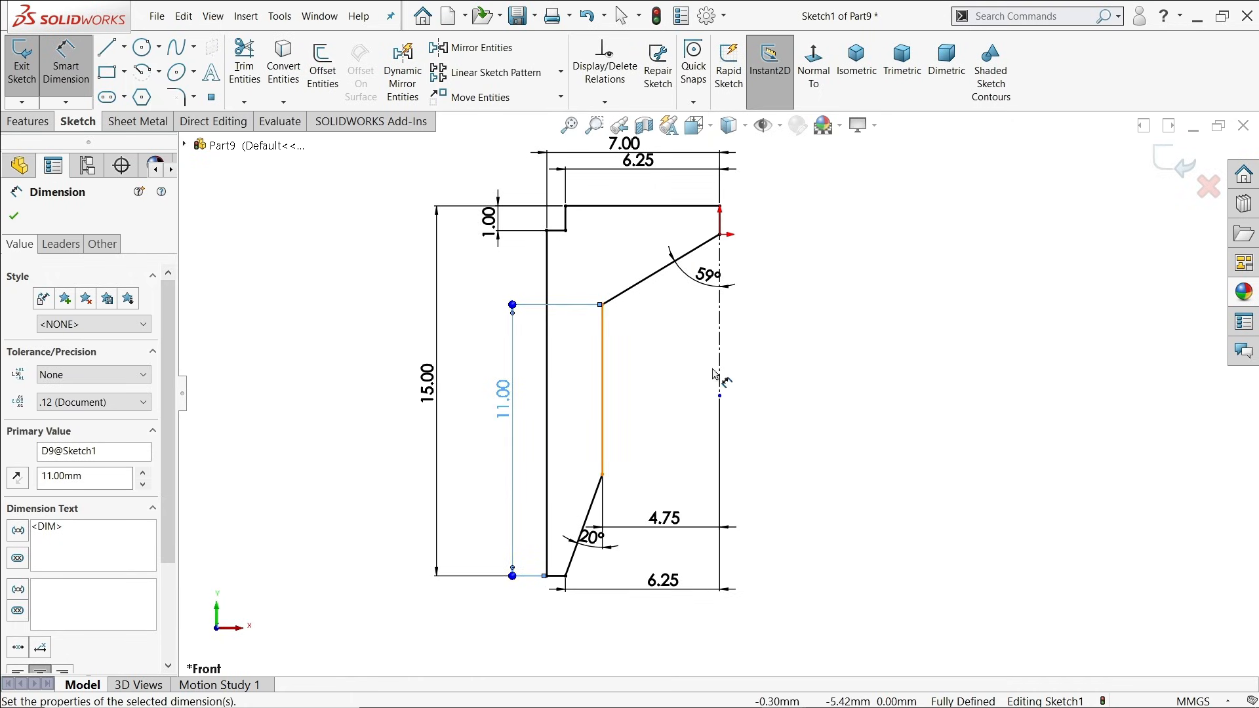
Step: Revolve the half-profile 360° about the centerline into the solid piston body
click(27, 121)
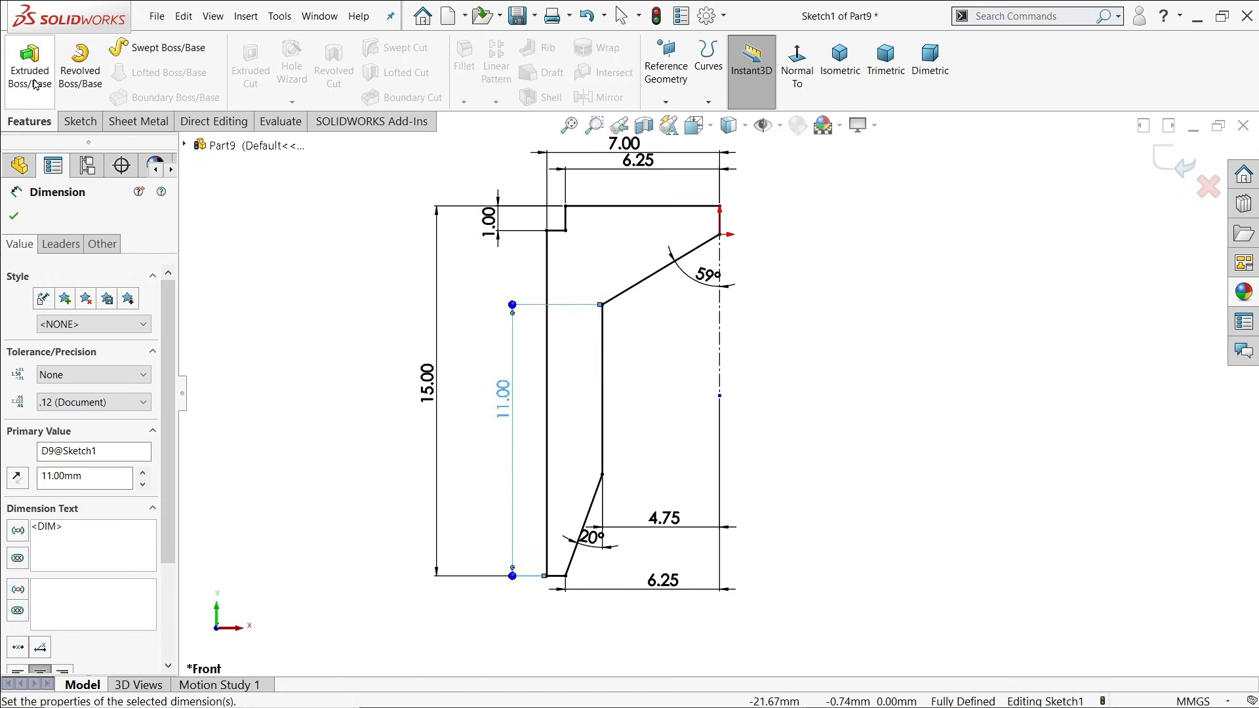
click(93, 78)
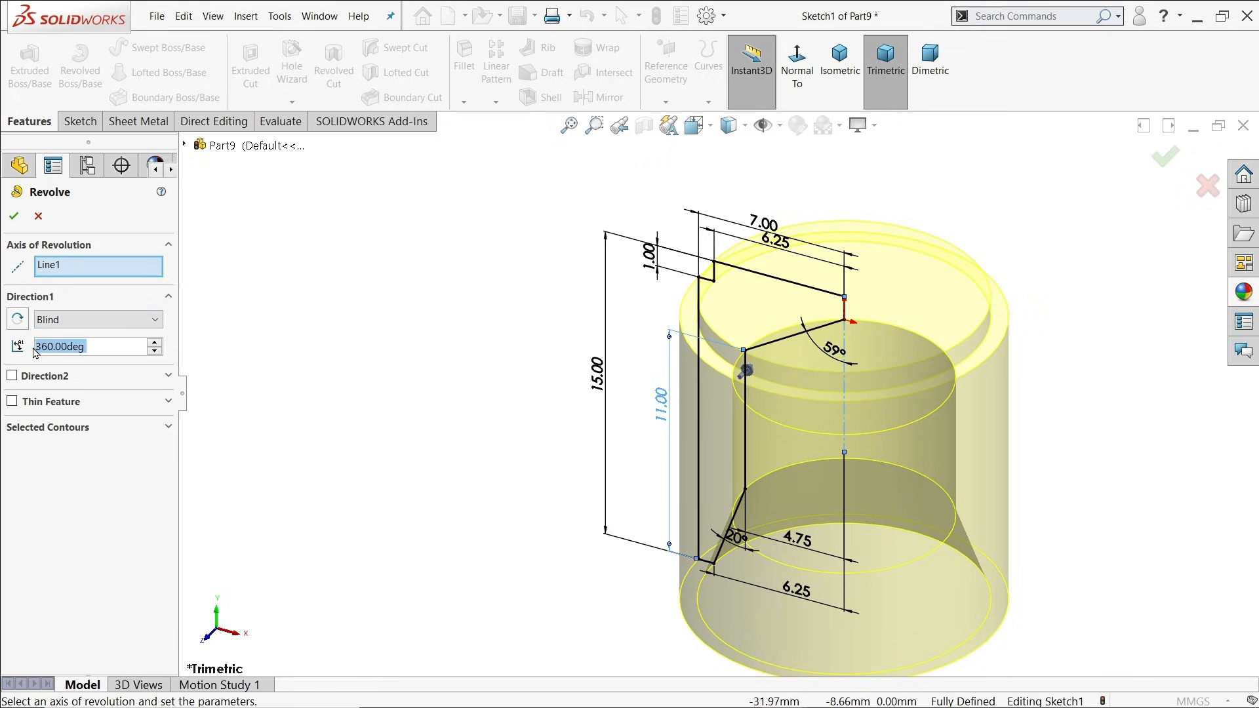
click(14, 216)
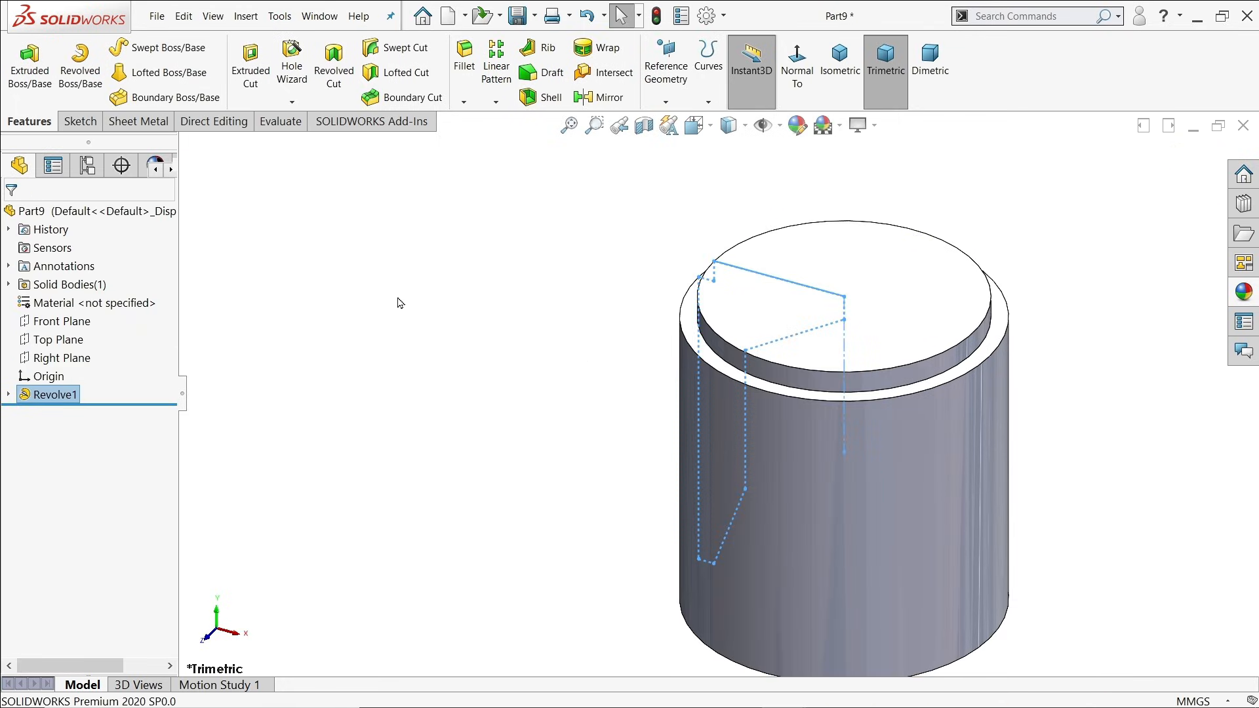
Step: Start a sketch on the Front Plane and draw a 3 mm diameter circle below the origin on the piston body
click(63, 321)
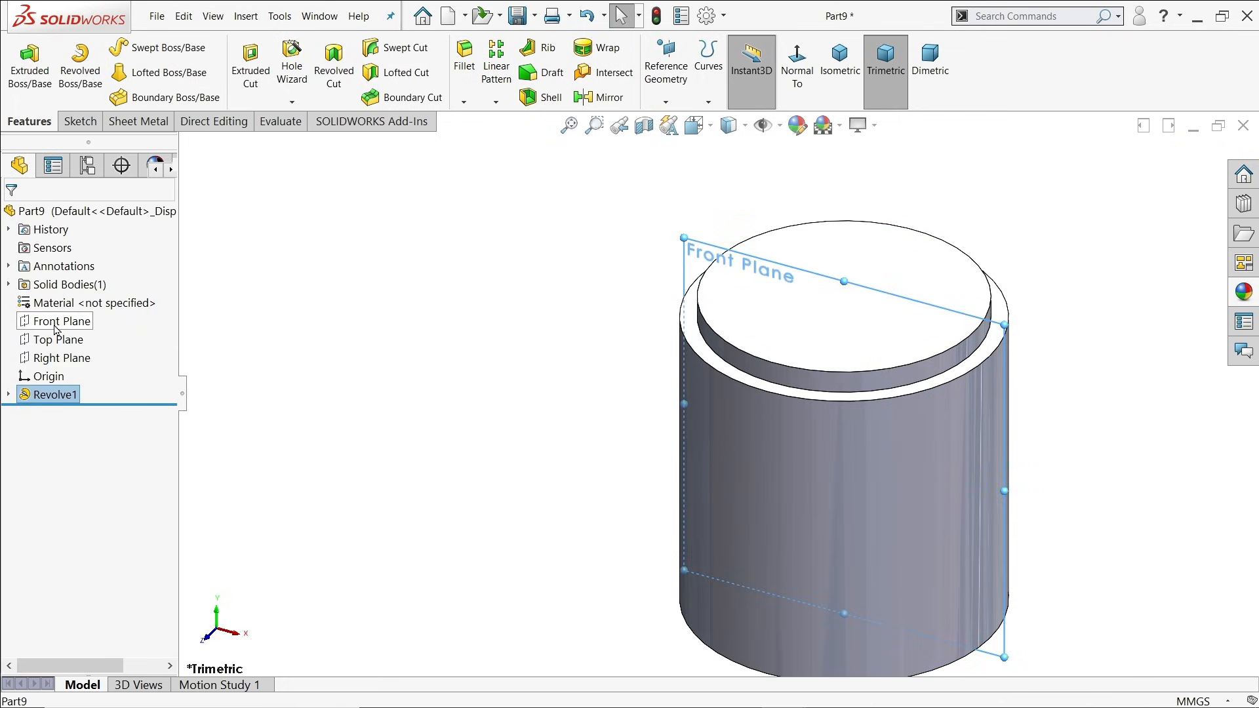
click(65, 306)
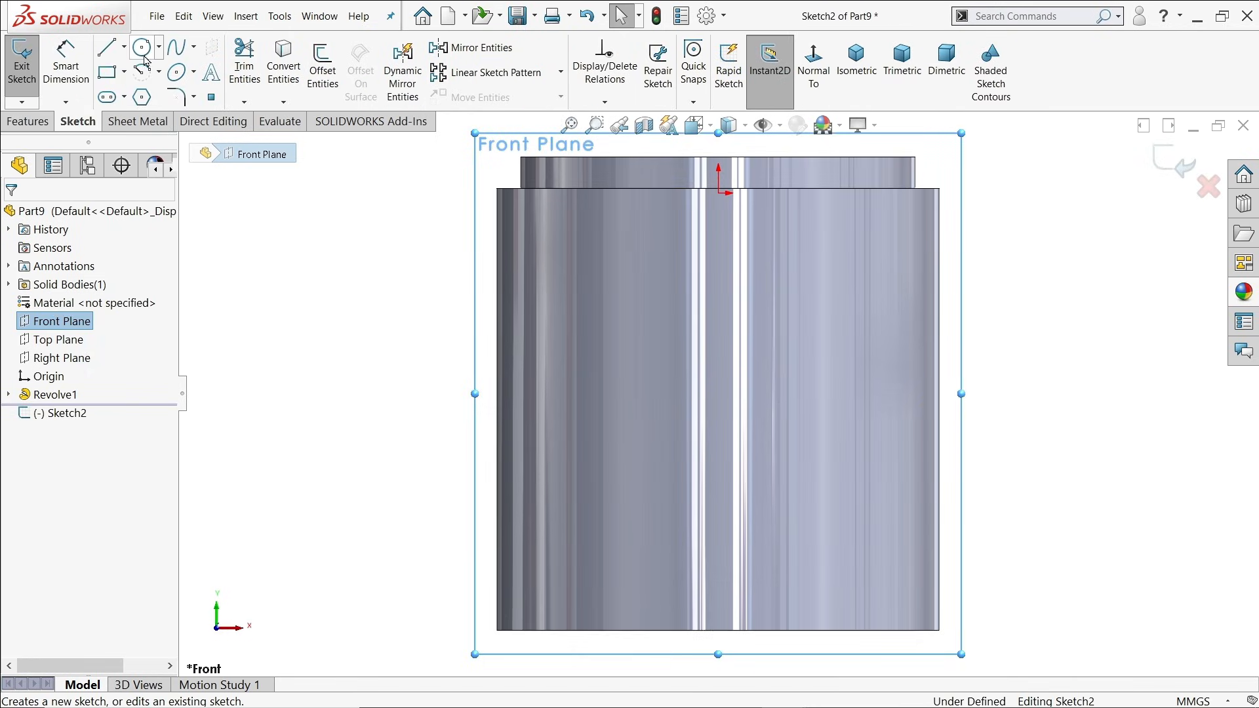
click(141, 48)
click(719, 382)
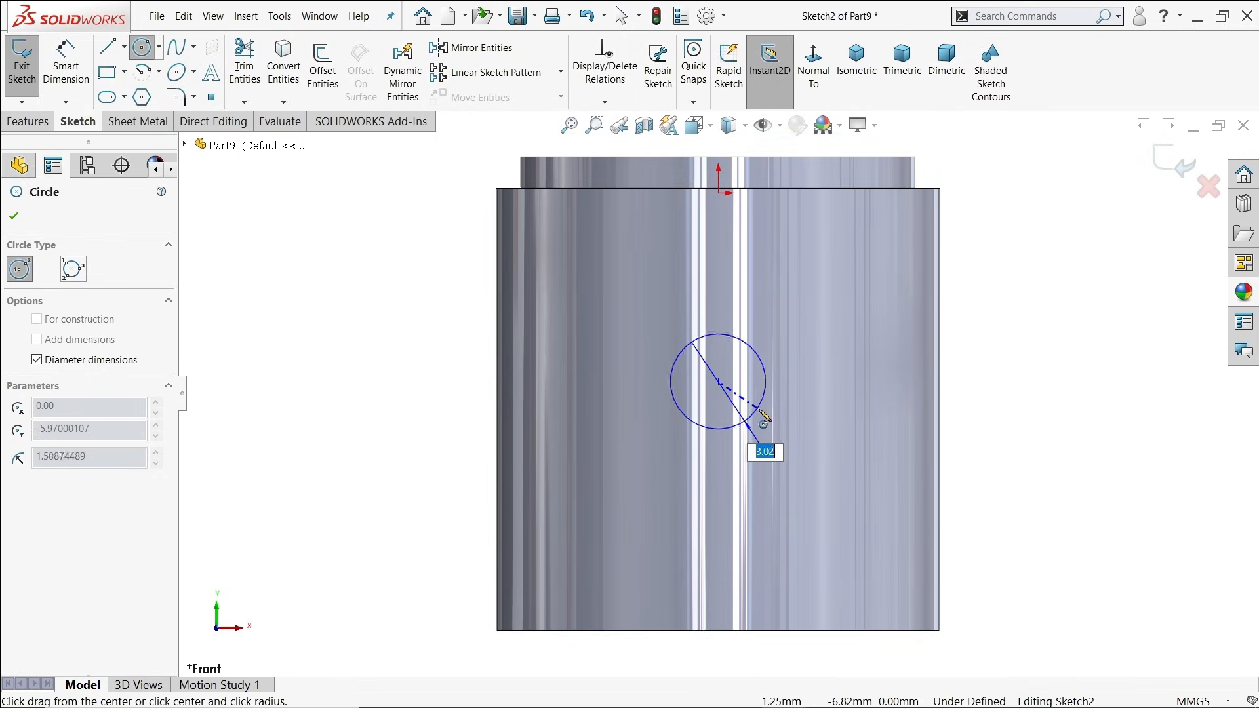
key(Return)
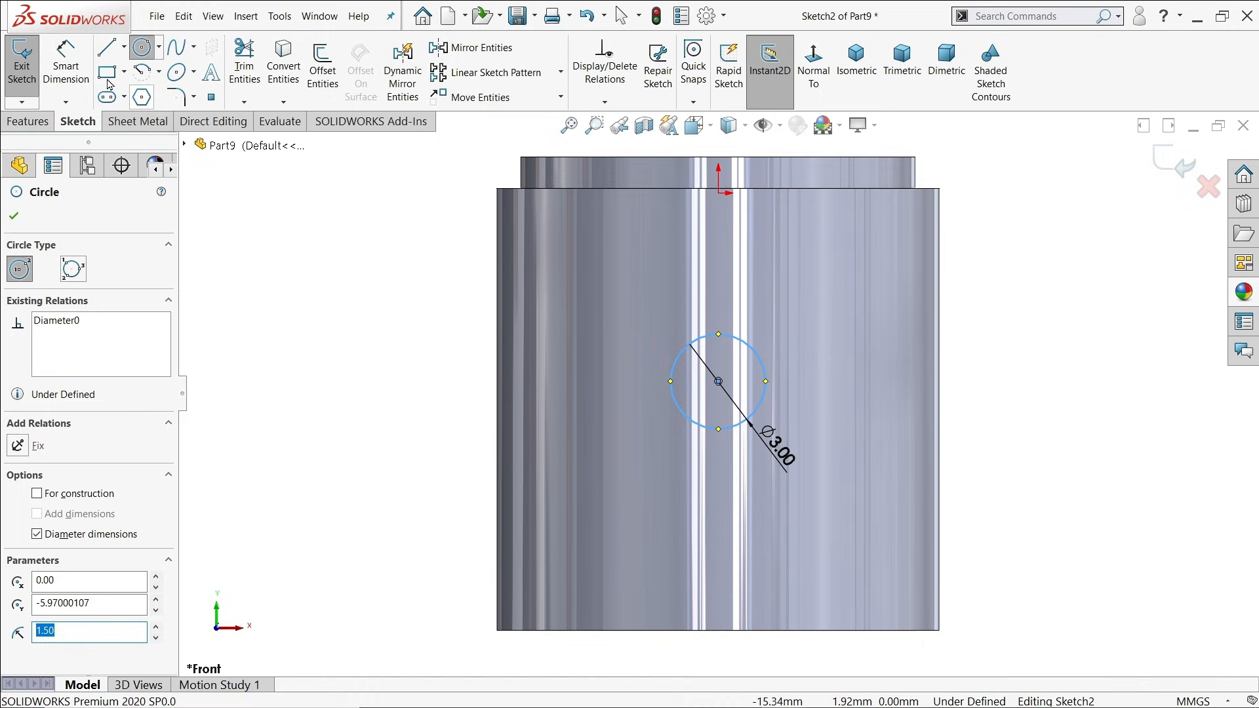
key(Escape)
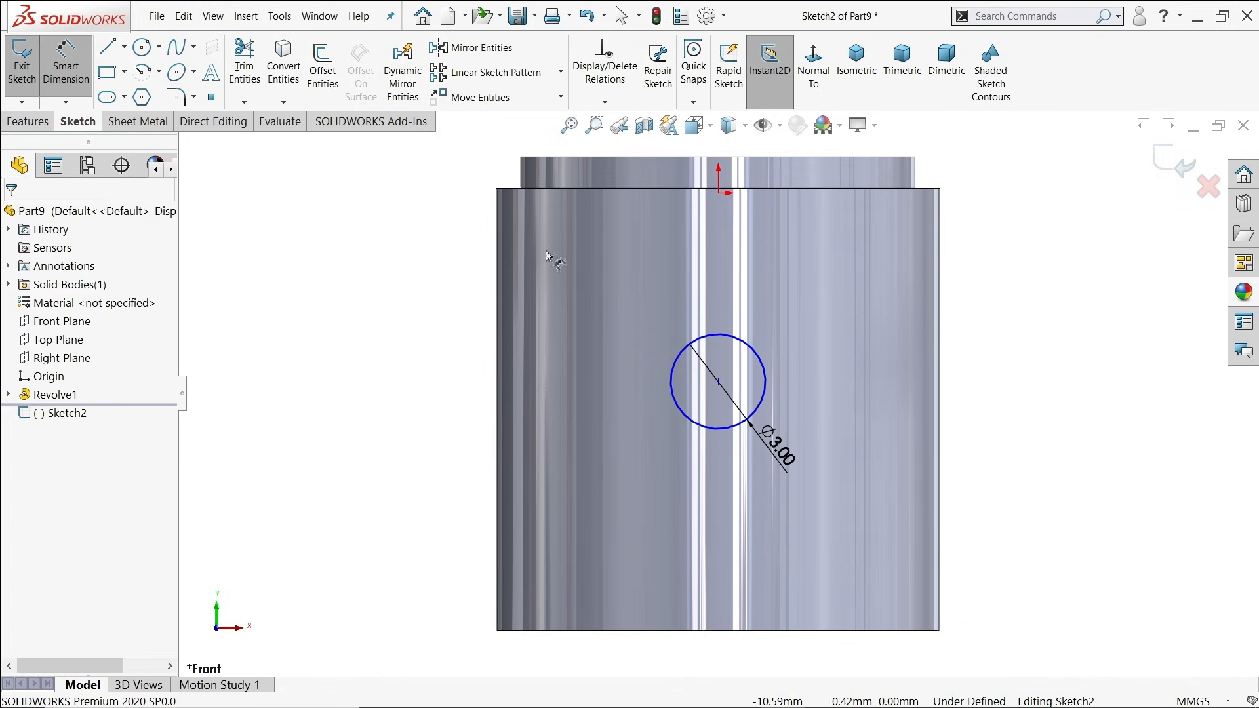
Step: Dimension the circle's center 7 mm above the piston's bottom edge and make it vertical with the origin
click(747, 420)
click(743, 632)
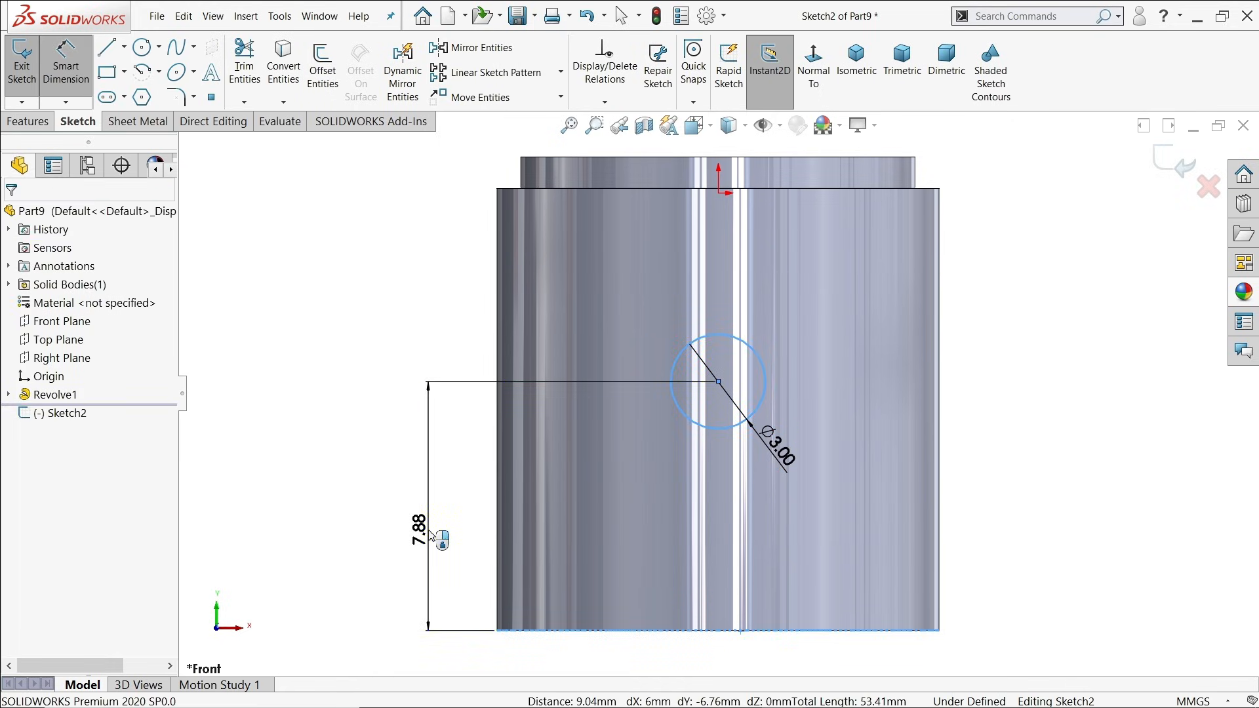
click(429, 534)
text(7.00mm)
key(Return)
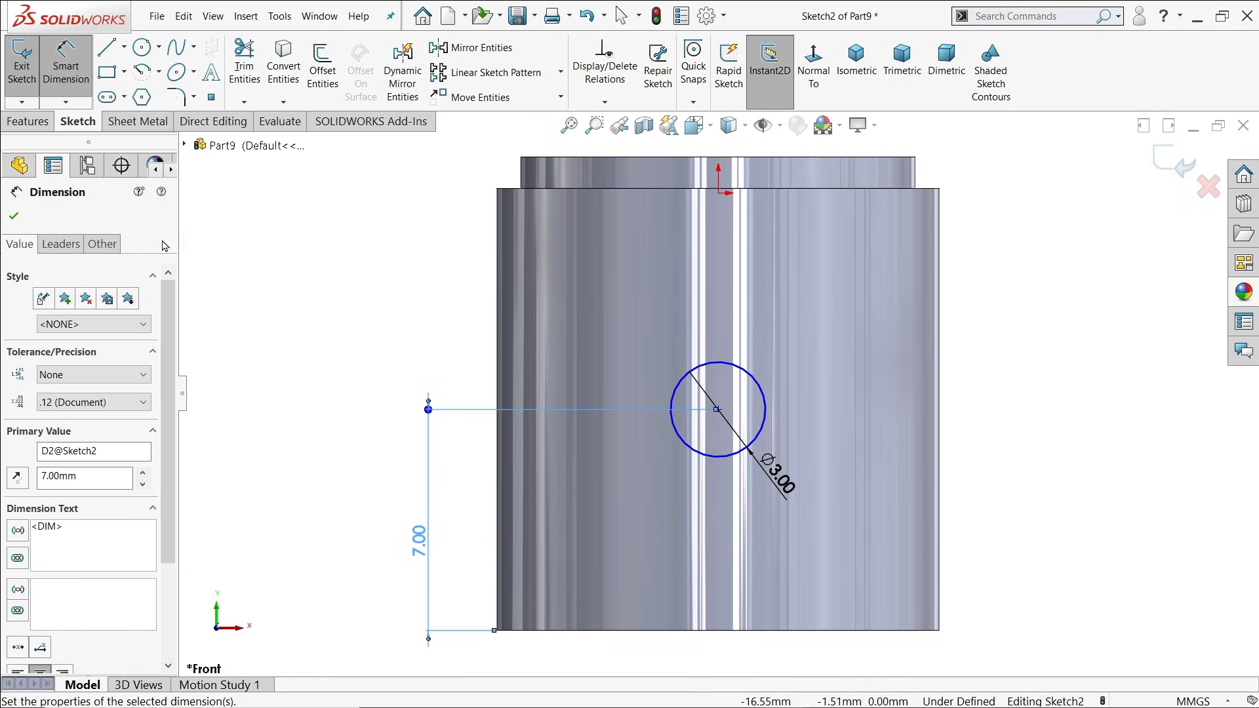
click(14, 217)
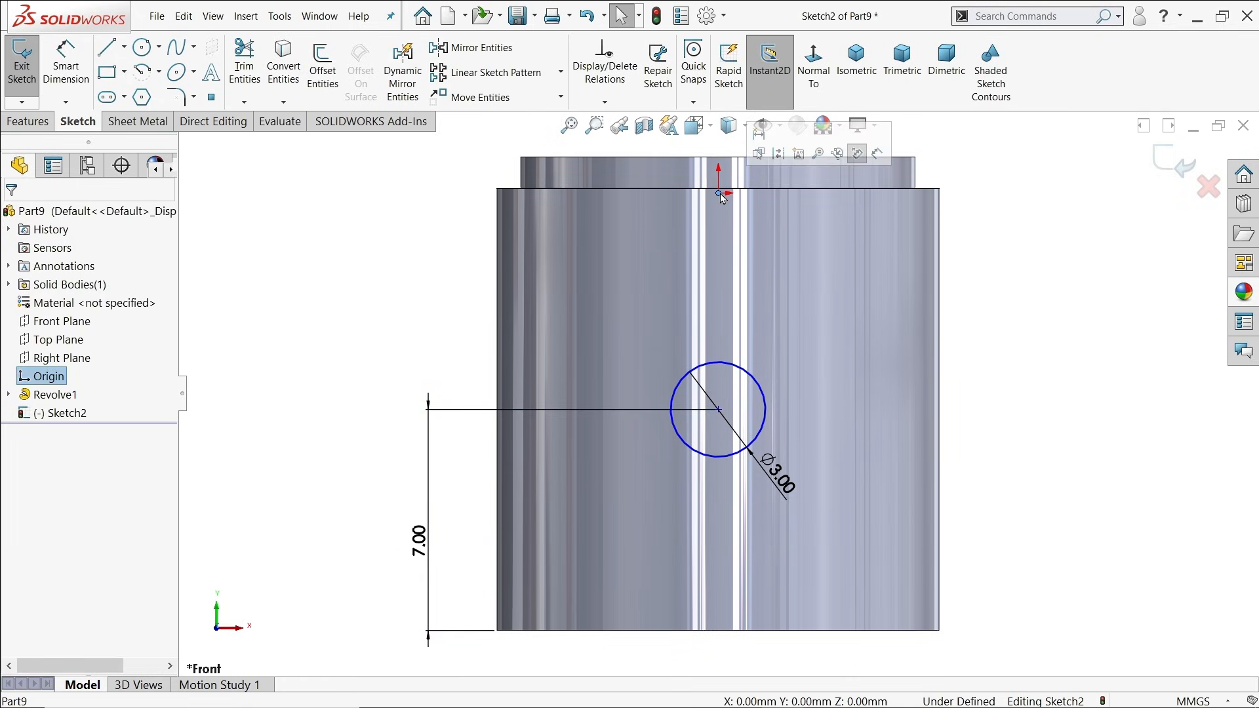
ctrl+click(718, 409)
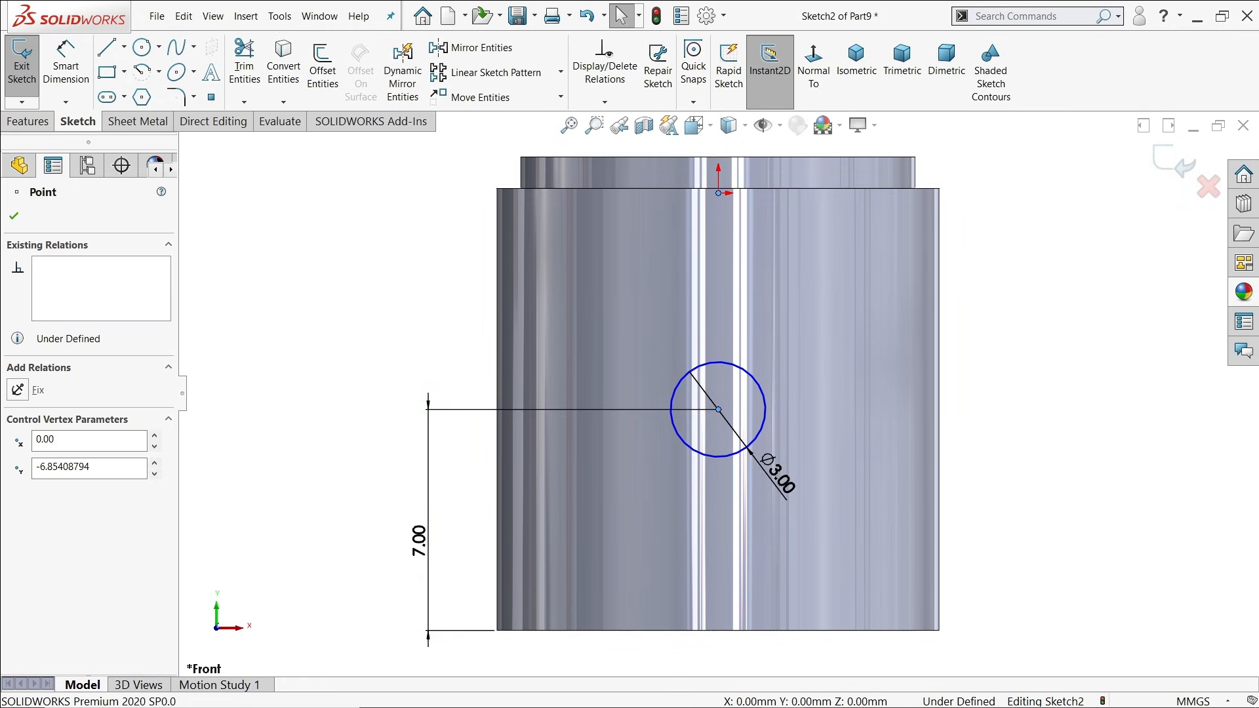
click(777, 351)
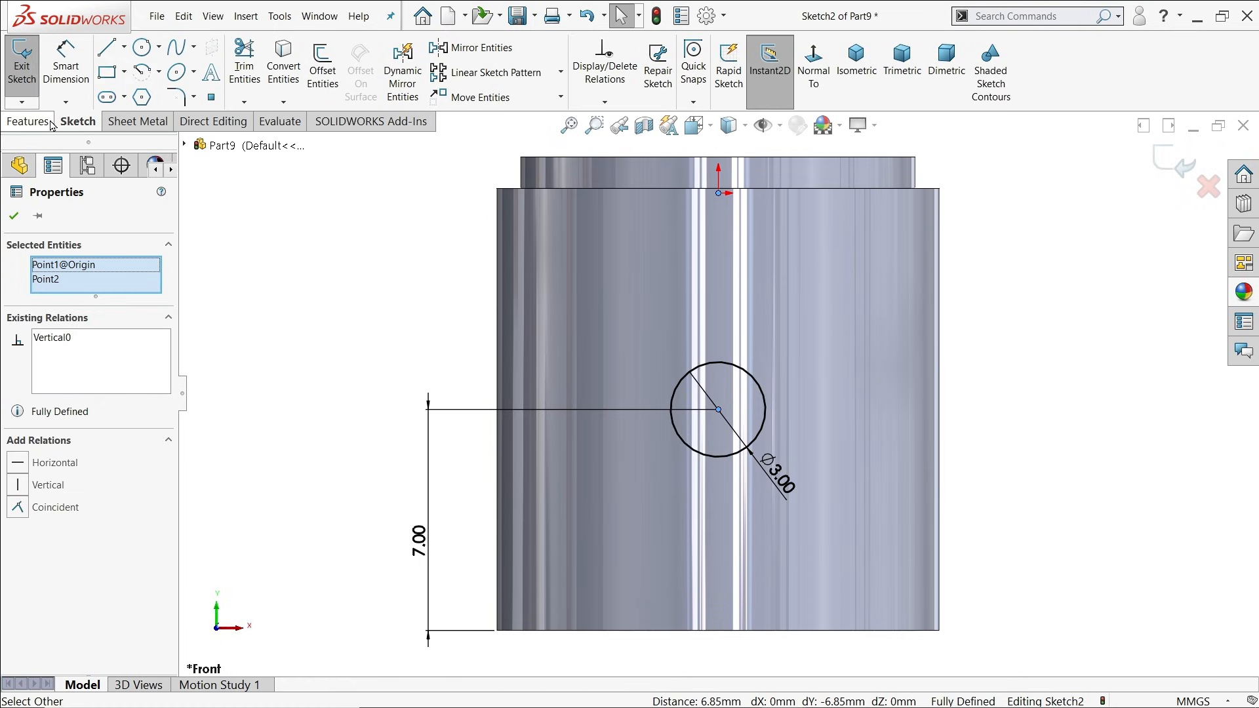
Step: Cut the circle through the piston in both directions with an Extruded Cut set to Through All - Both
click(27, 122)
click(251, 74)
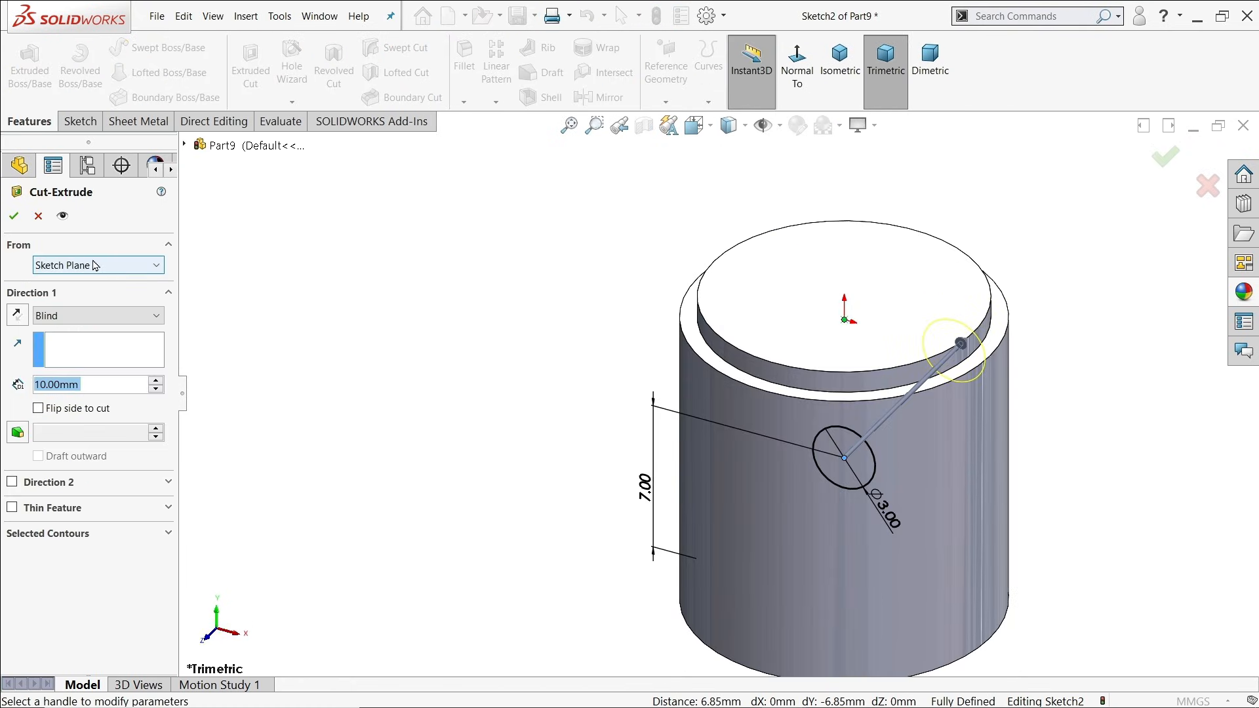
click(85, 315)
click(87, 358)
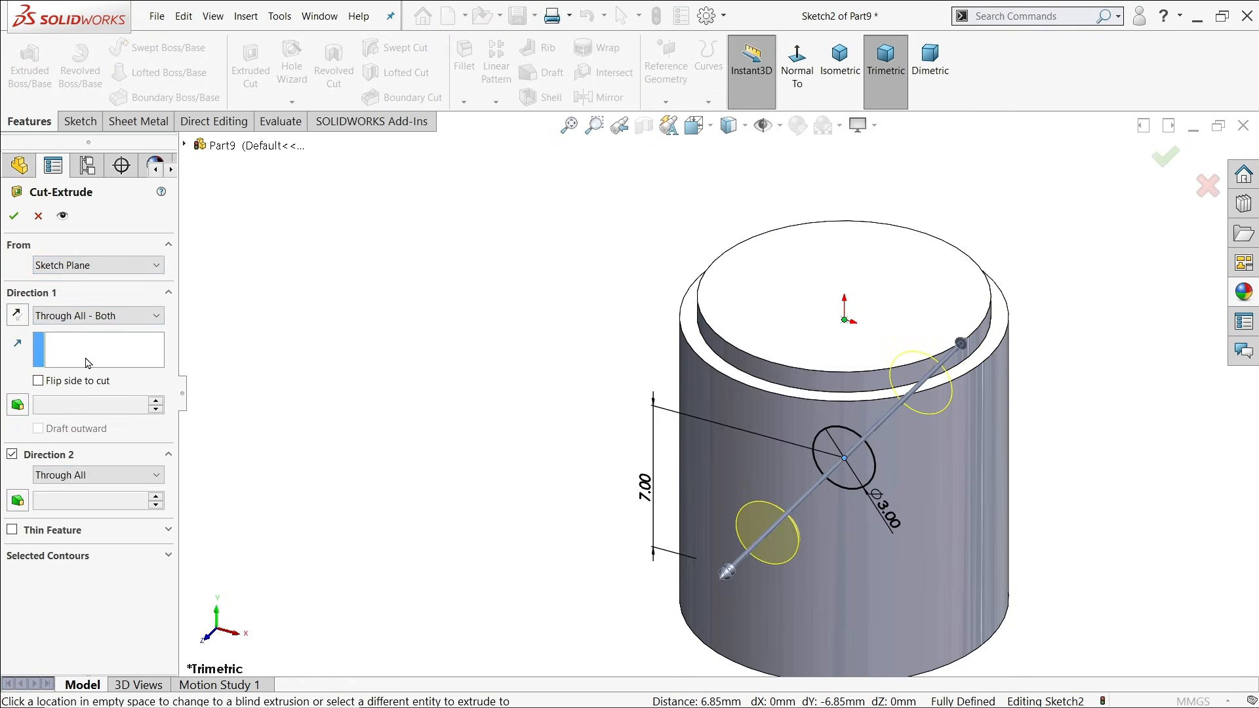
click(15, 216)
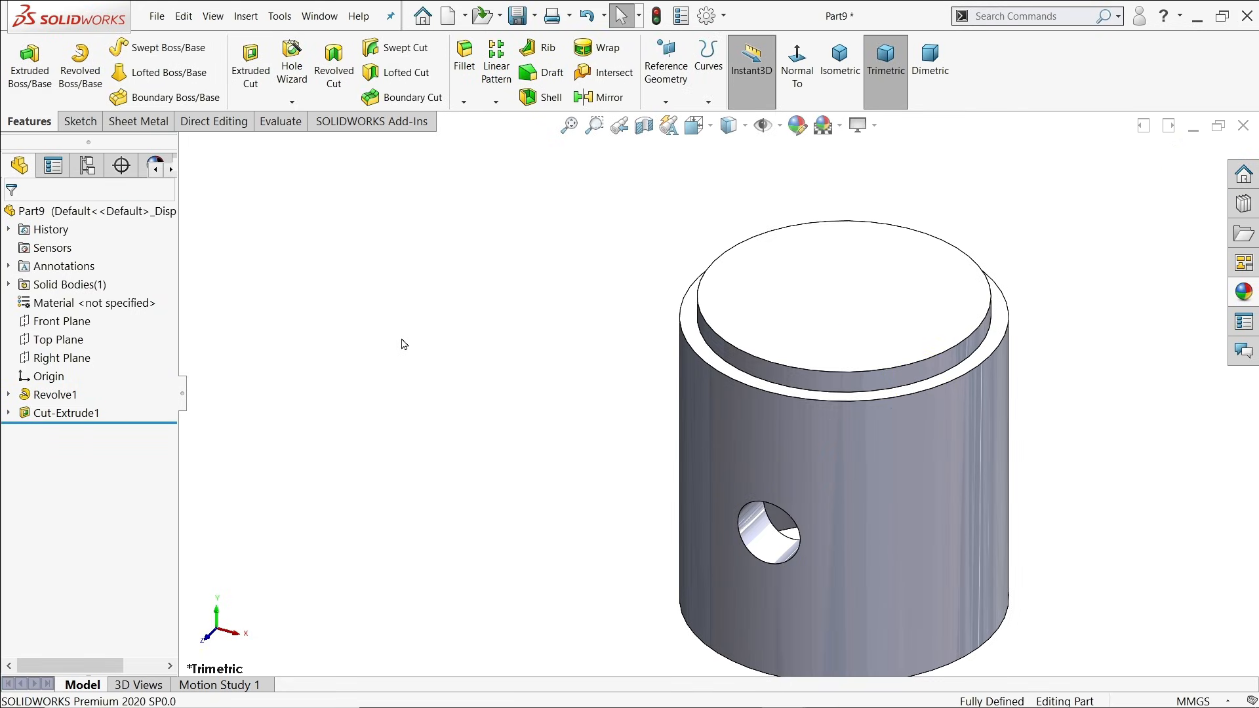
Step: Apply a bright green color appearance to the whole part
click(157, 212)
click(798, 129)
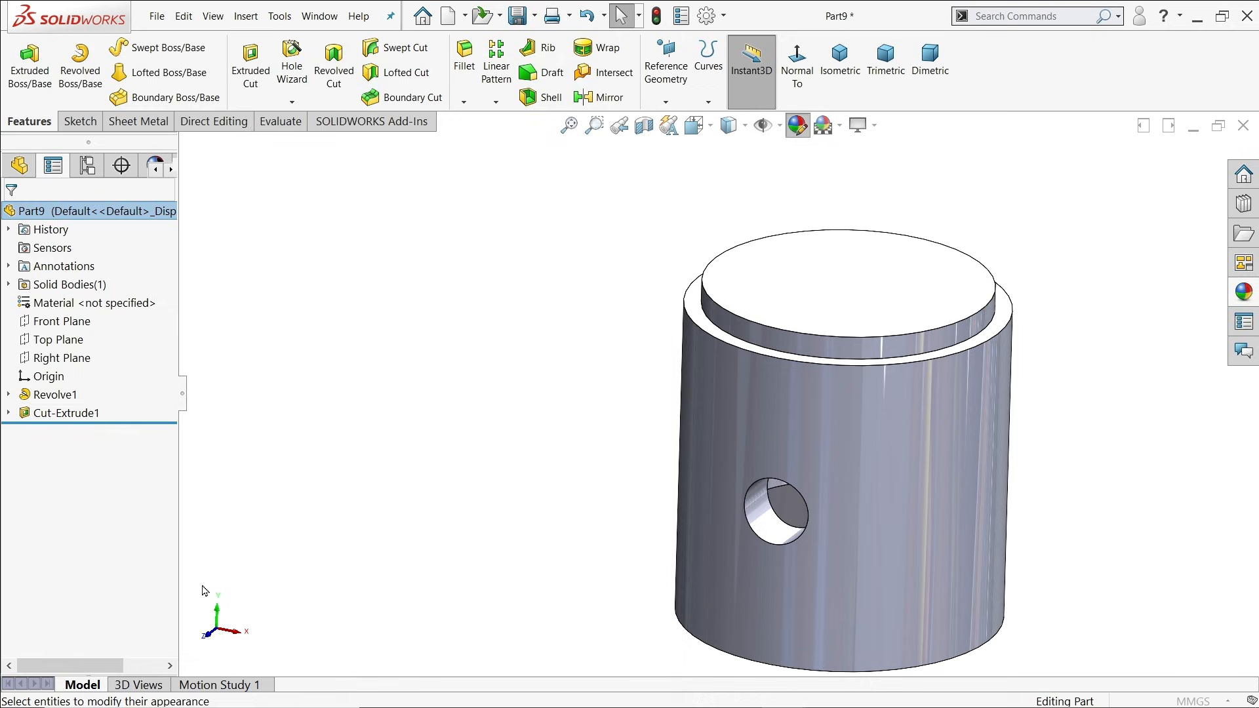
click(77, 590)
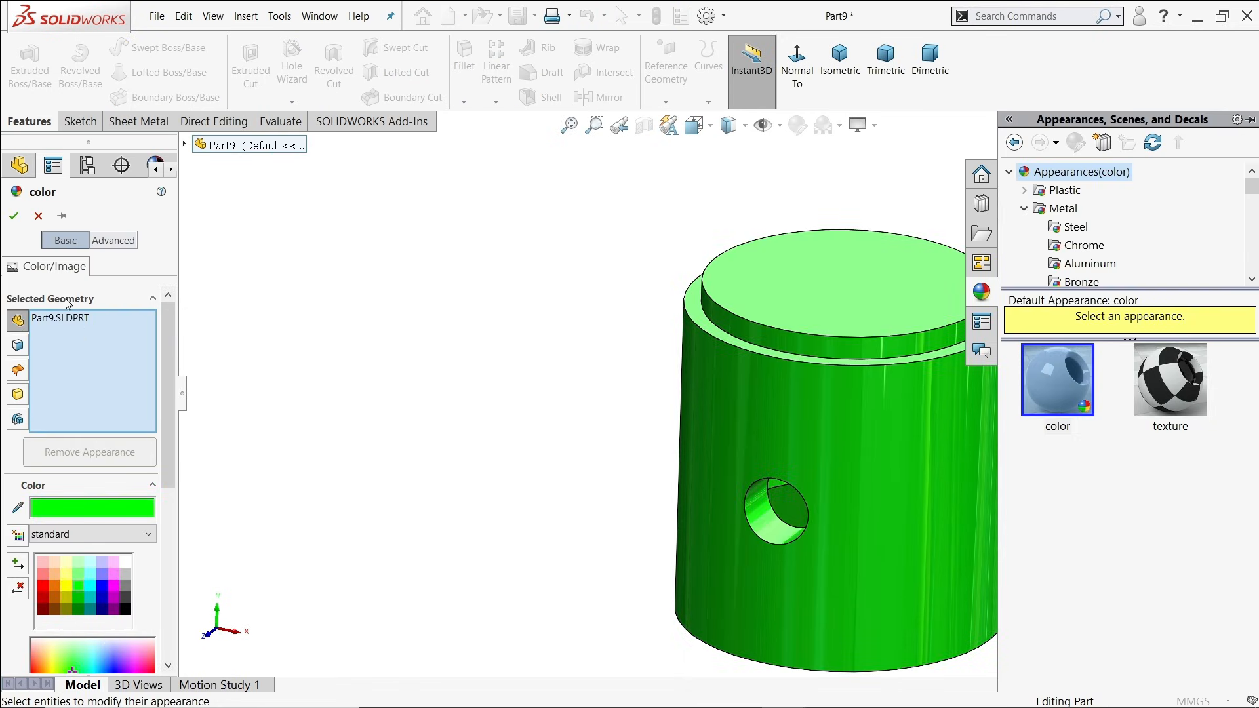
click(14, 215)
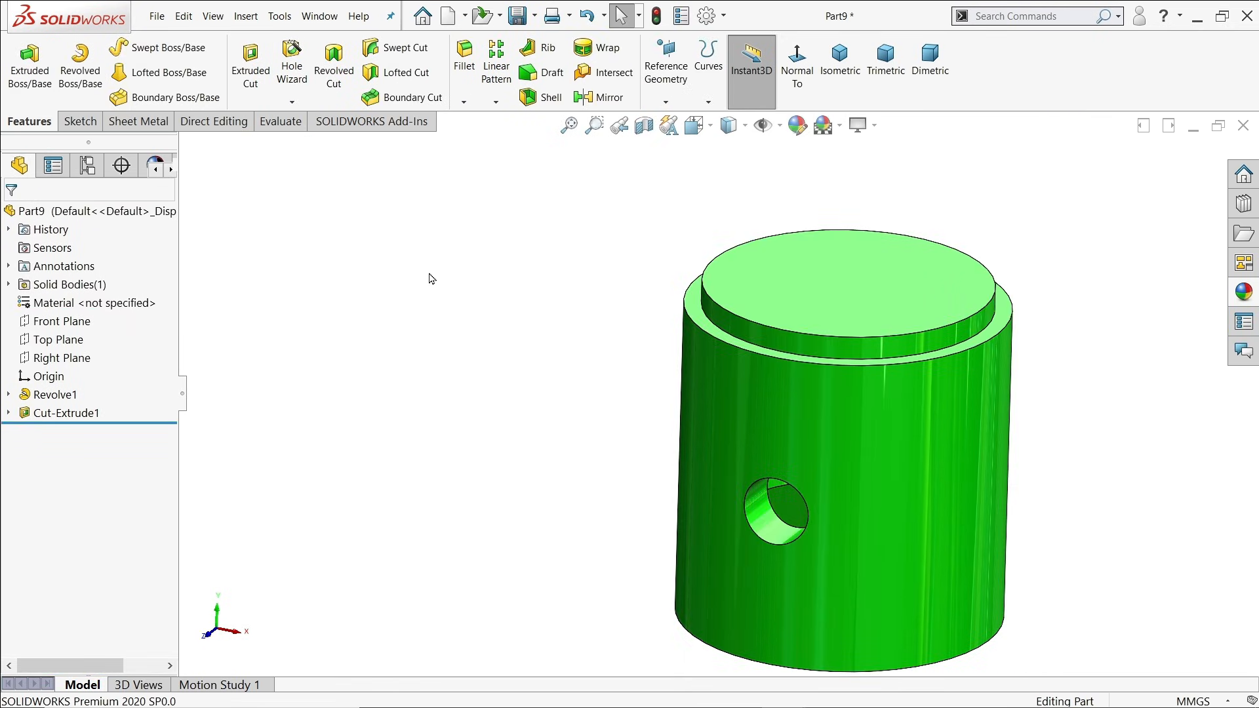
Step: Save the part as 9.Piston in the Pneumatic Motor folder
click(517, 19)
scroll(620, 308, down, 1)
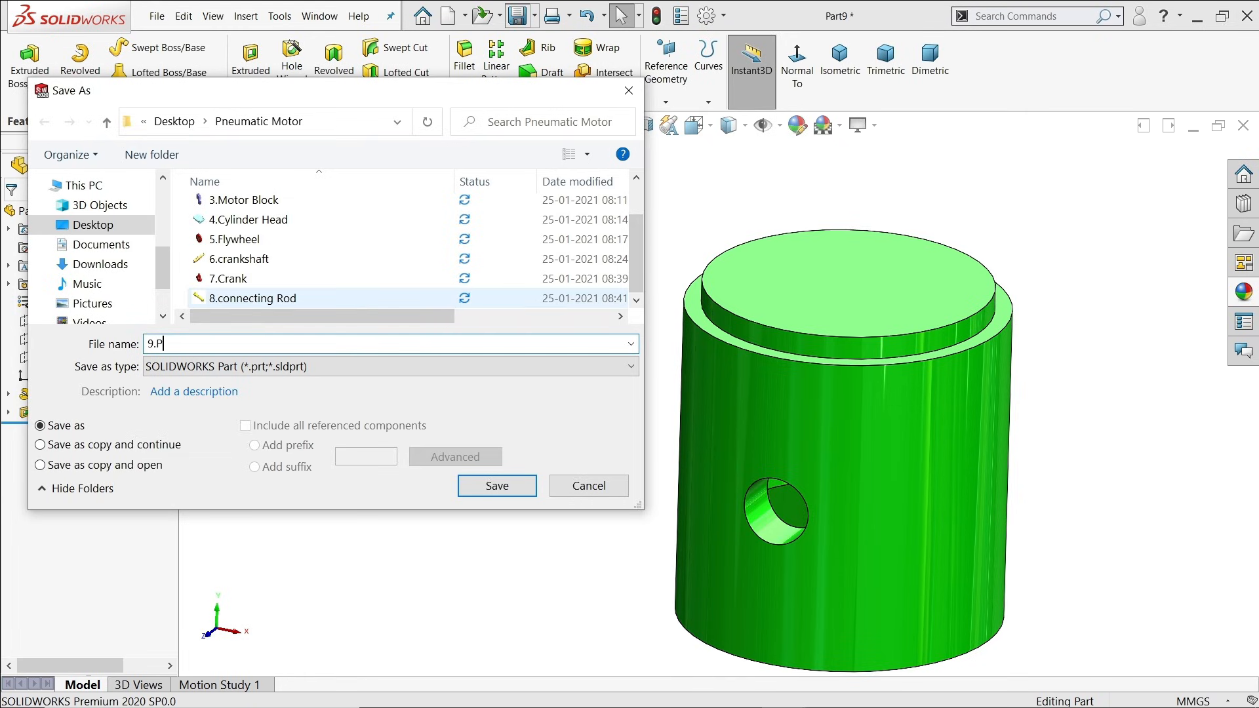
key(Return)
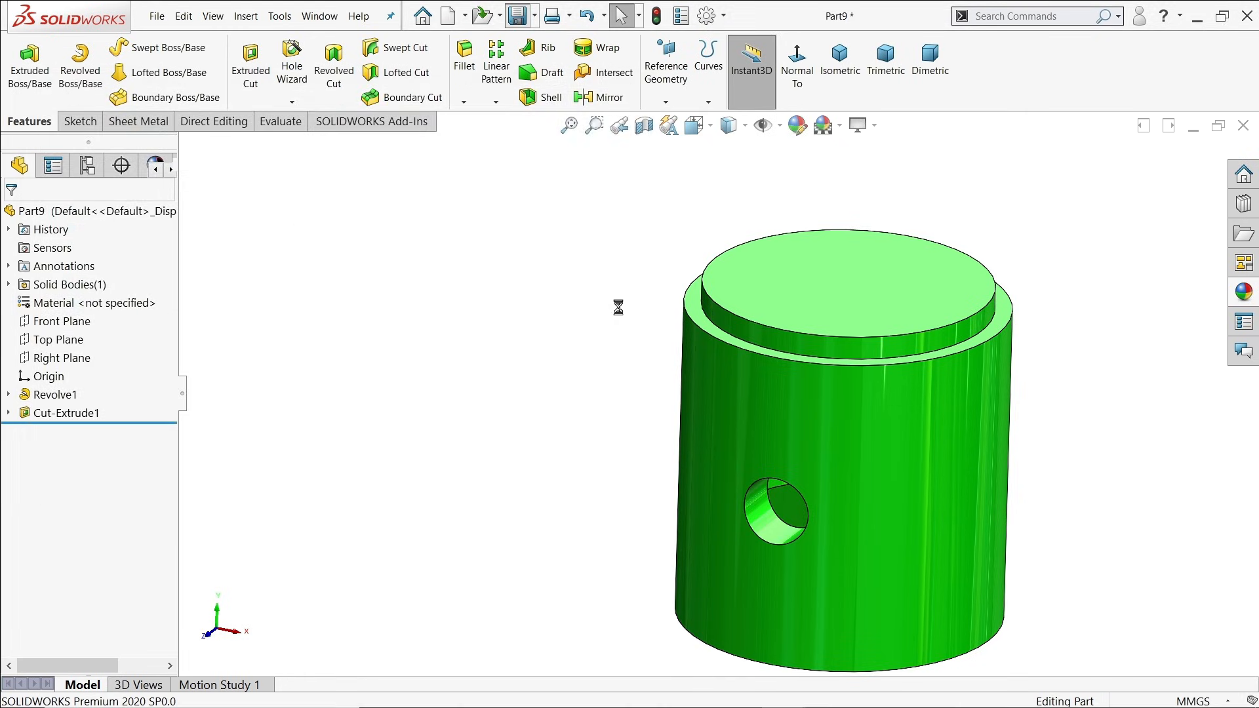
Step: Create a new part document and switch its scene to a plain white background
click(464, 21)
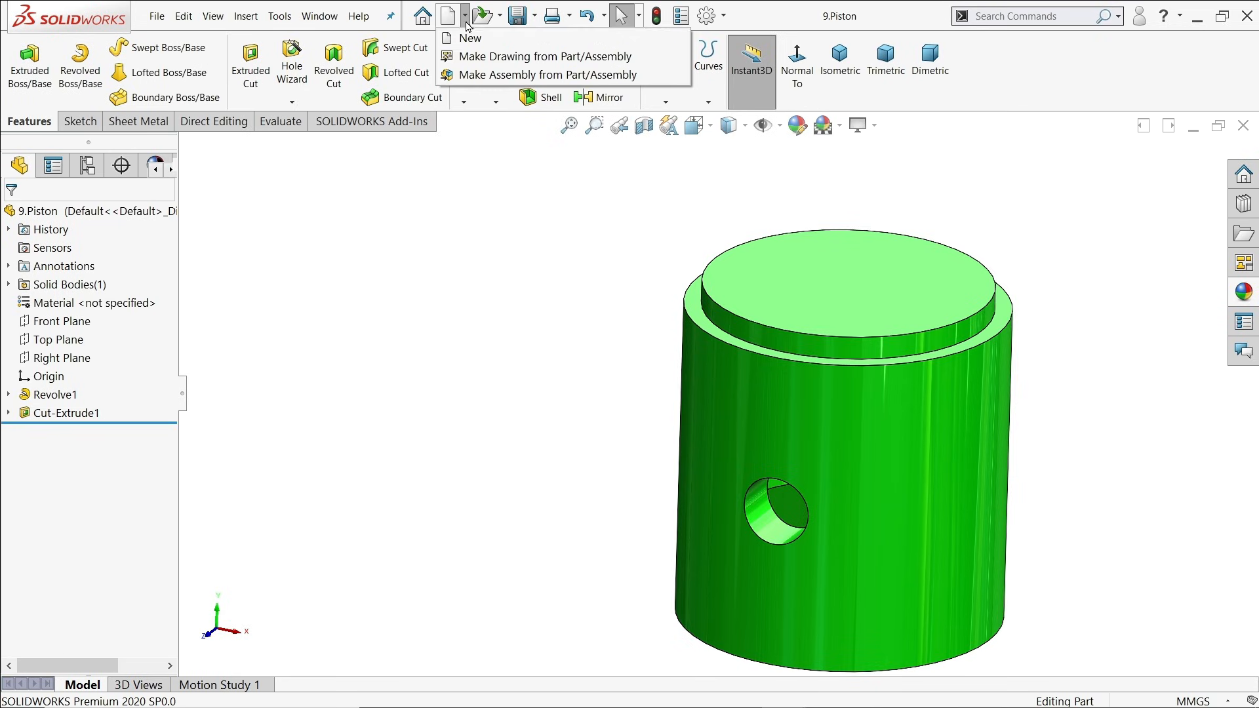
click(470, 38)
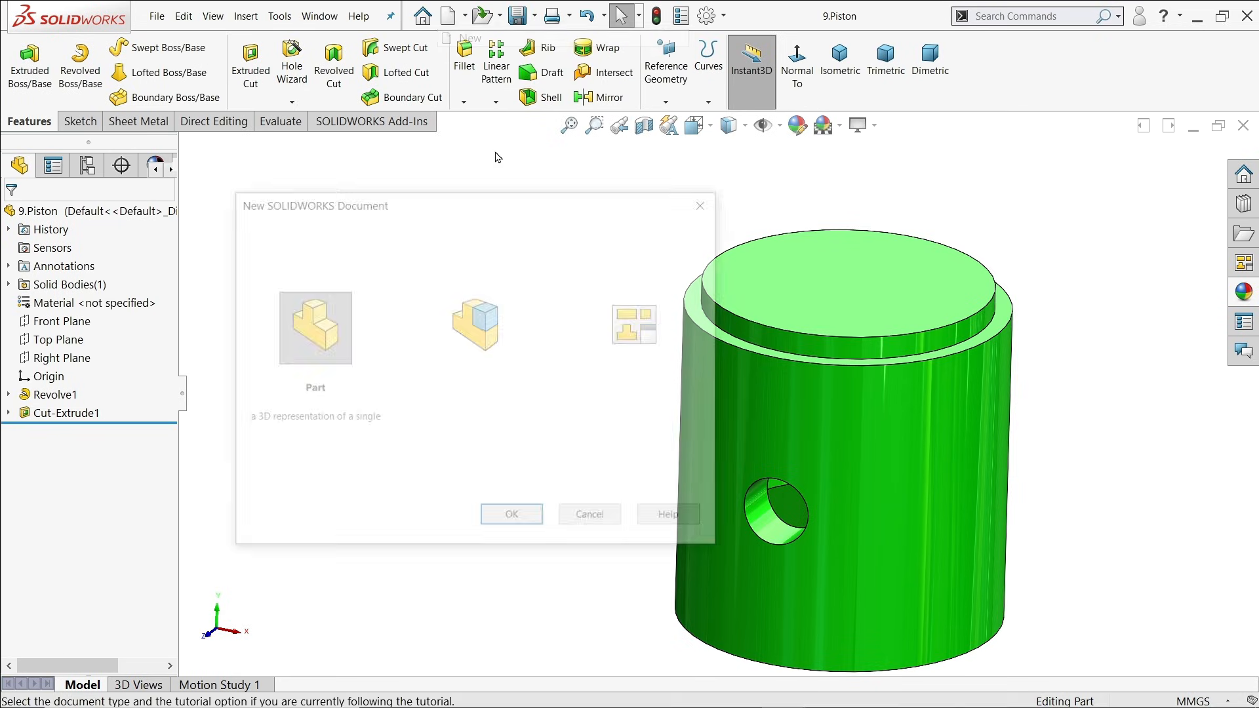
click(511, 518)
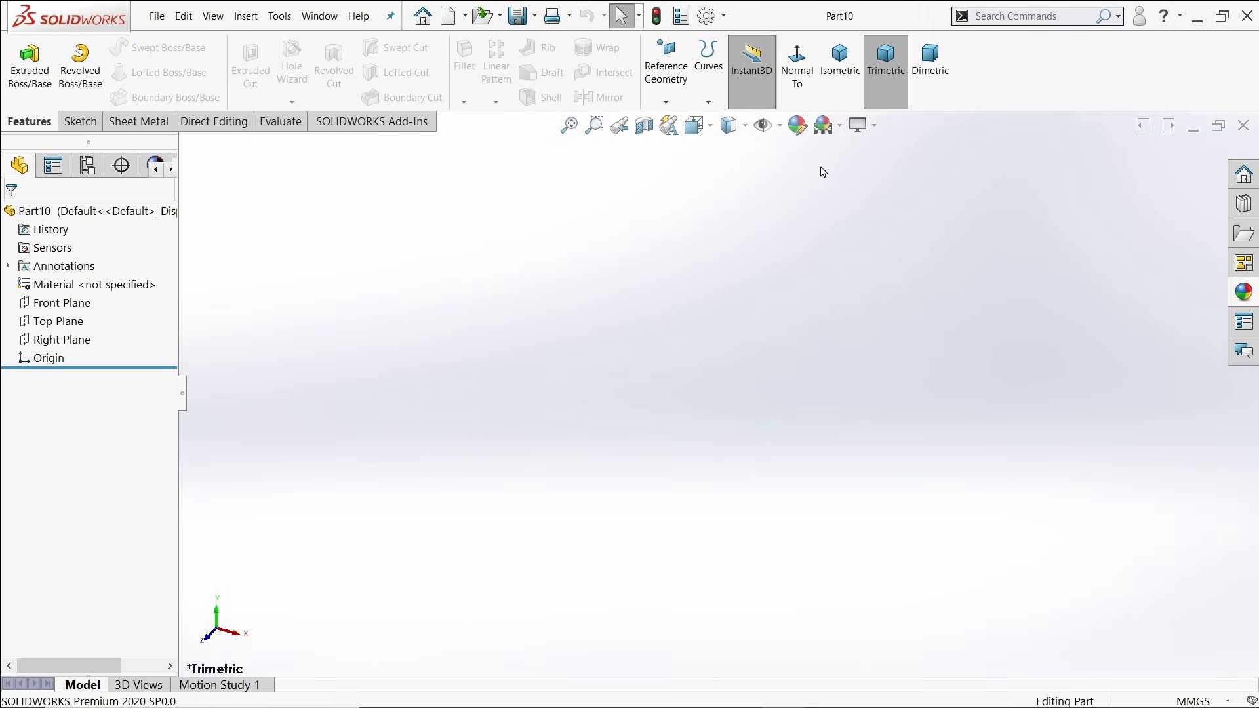
click(839, 126)
click(859, 53)
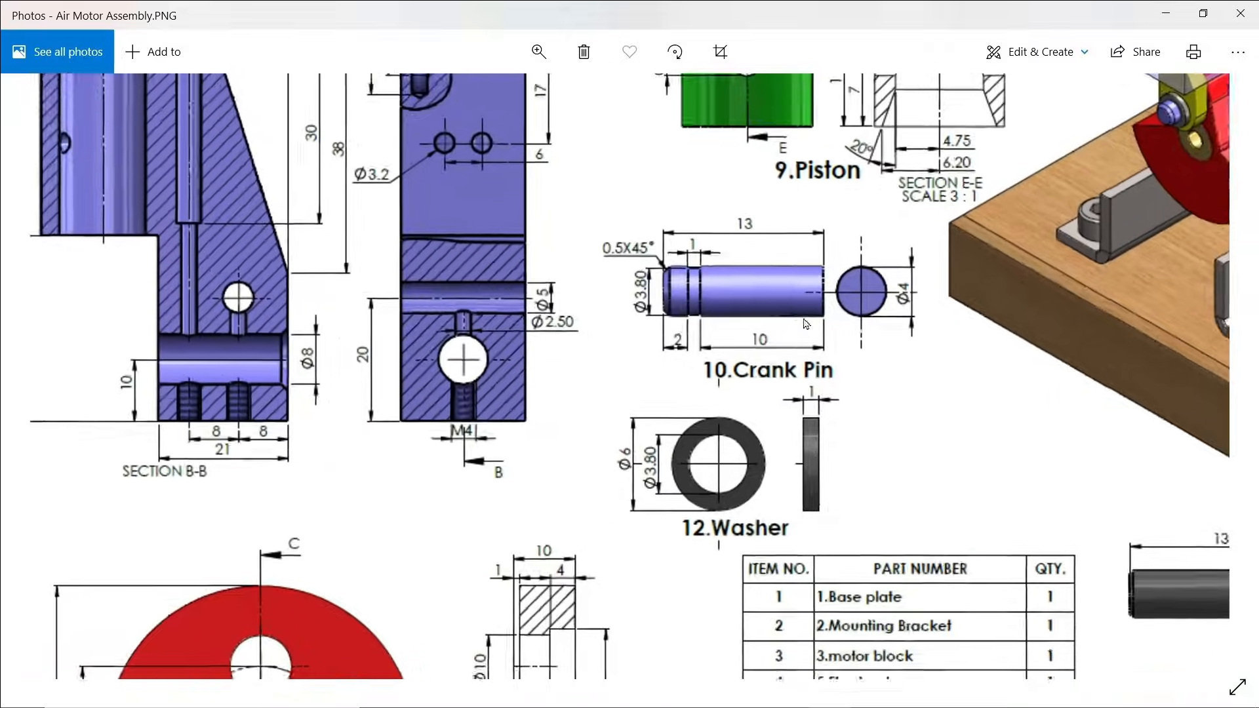
Step: Check the Crank Pin drawing and sketch a 4 mm diameter circle centered on the origin on the Front Plane
scroll(790, 334, up, 4)
mouse_move(750, 316)
mouse_down()
mouse_move(727, 314)
mouse_move(696, 423)
mouse_up()
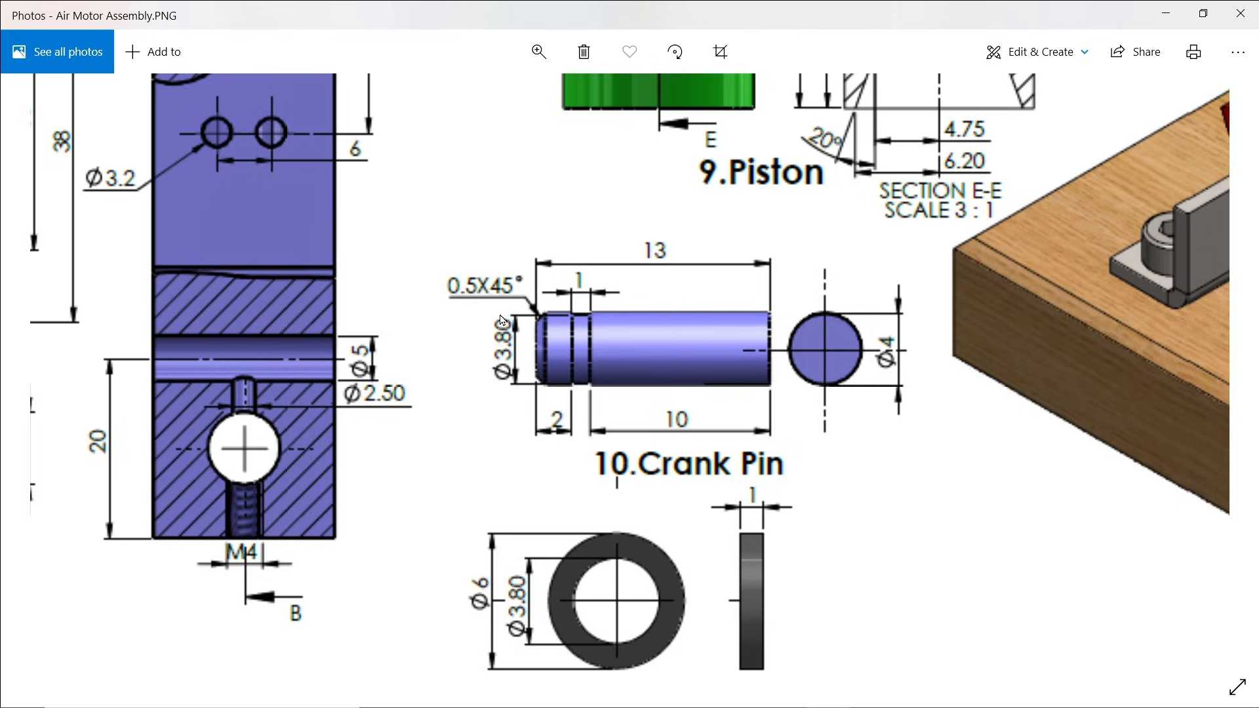
click(1165, 16)
click(40, 305)
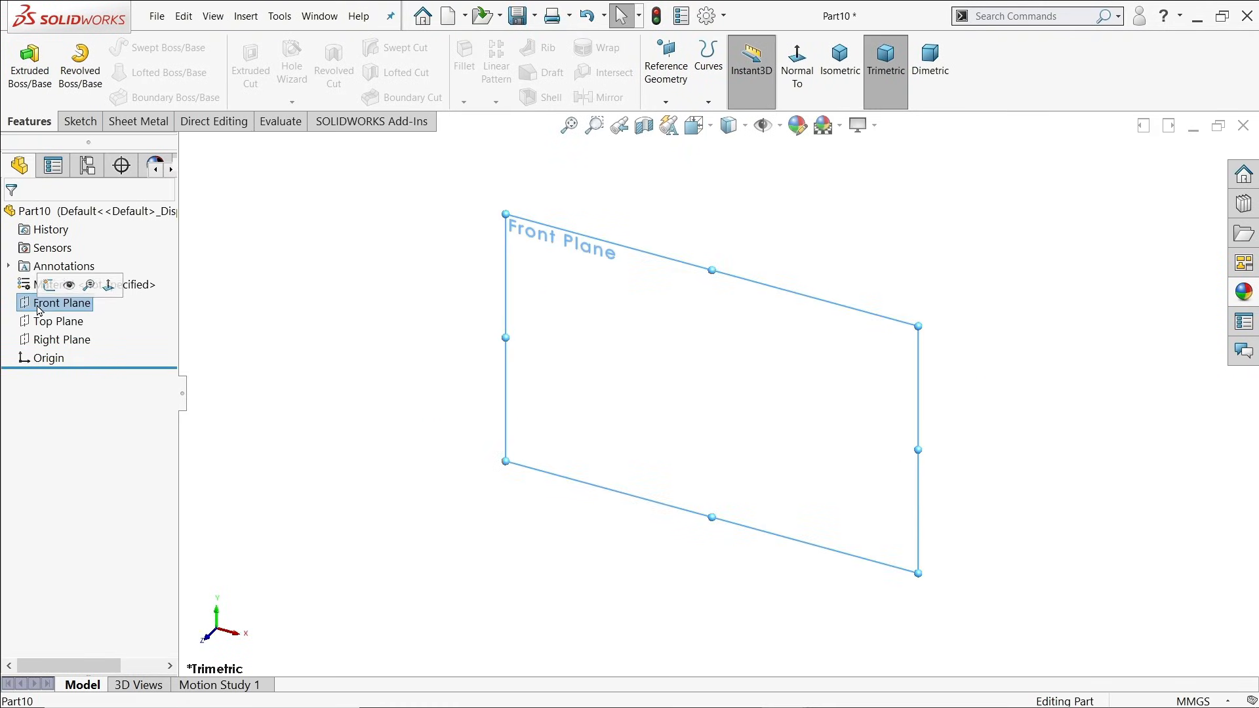
click(47, 289)
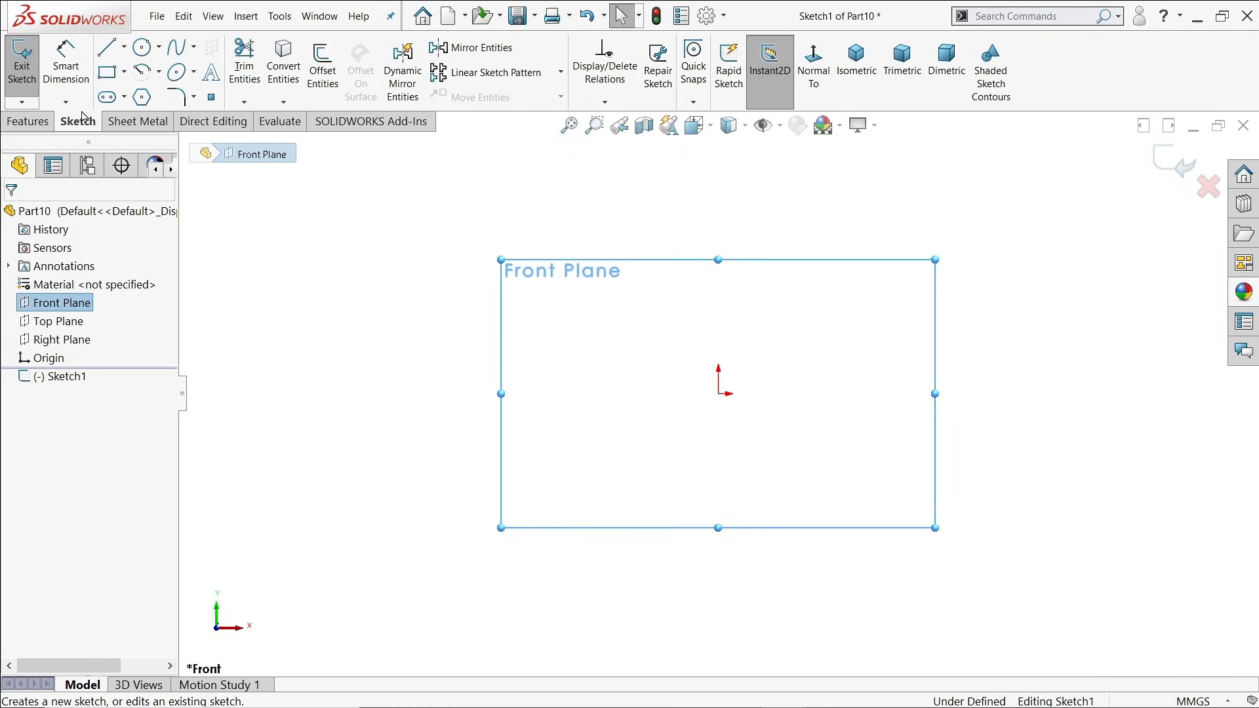
click(141, 47)
click(719, 394)
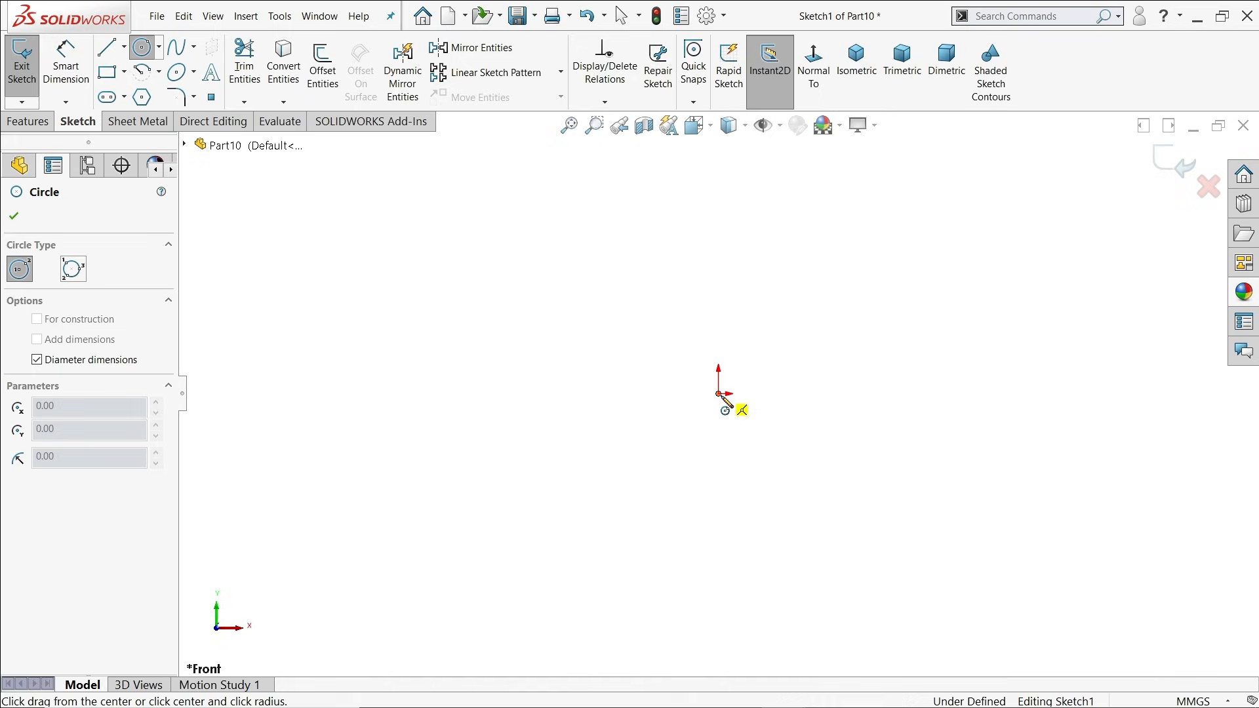
text(4)
key(Return)
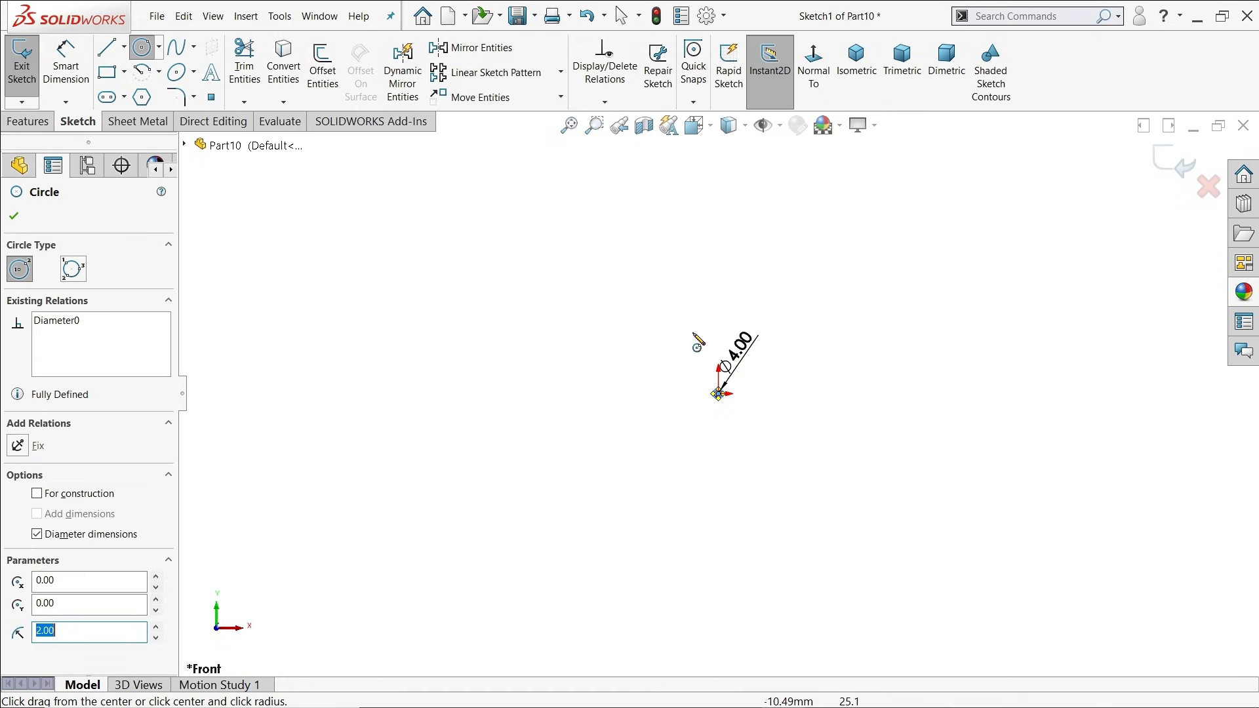
Step: Extrude the circle to a blind depth of 13 mm to form the crank pin body
click(27, 122)
click(29, 66)
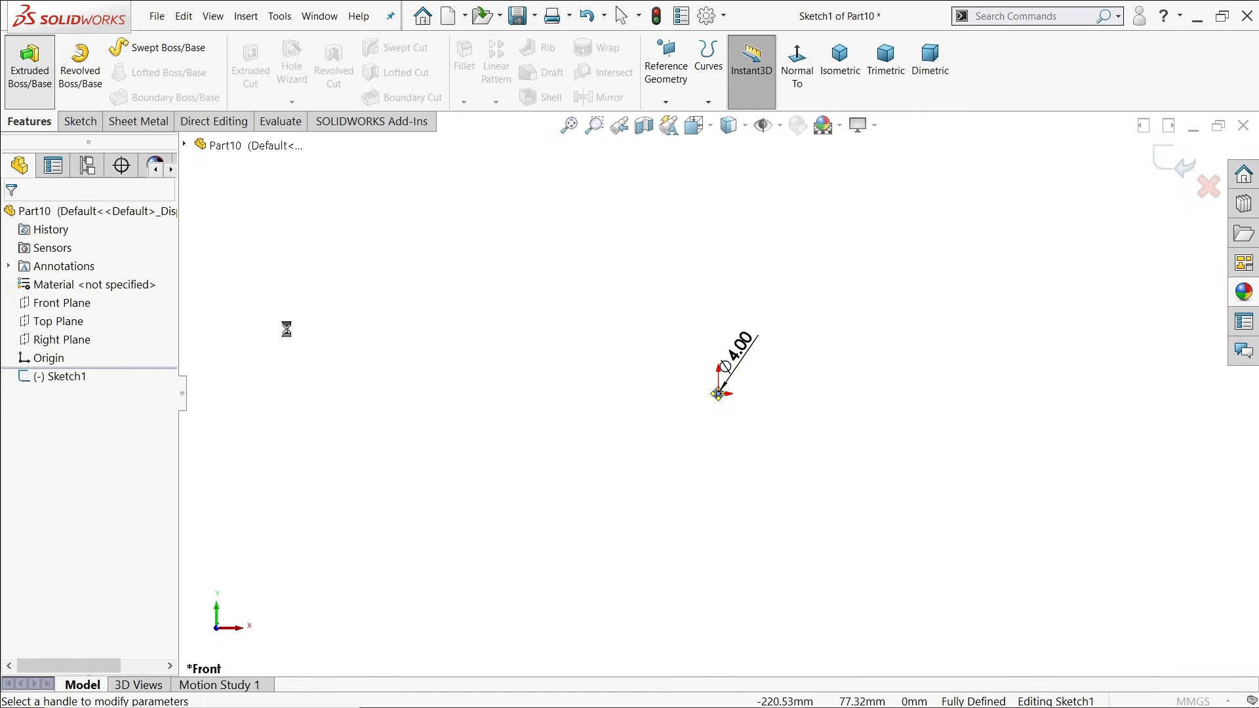
text(13)
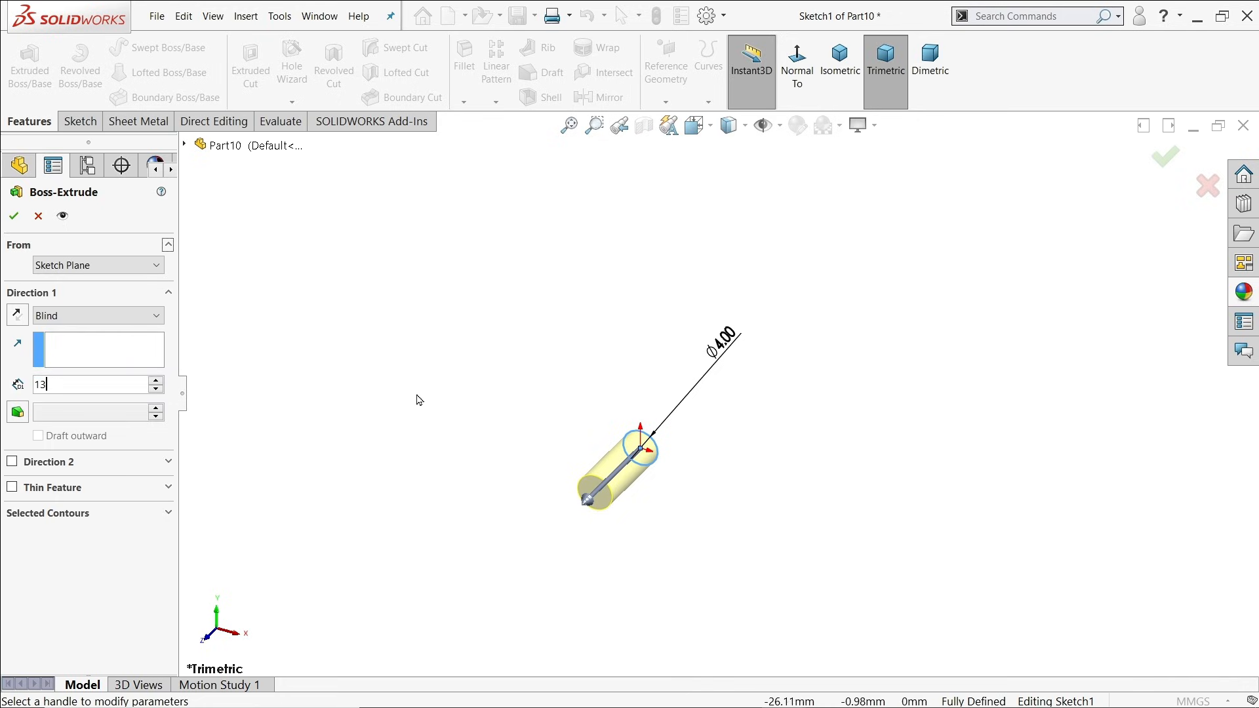
key(Return)
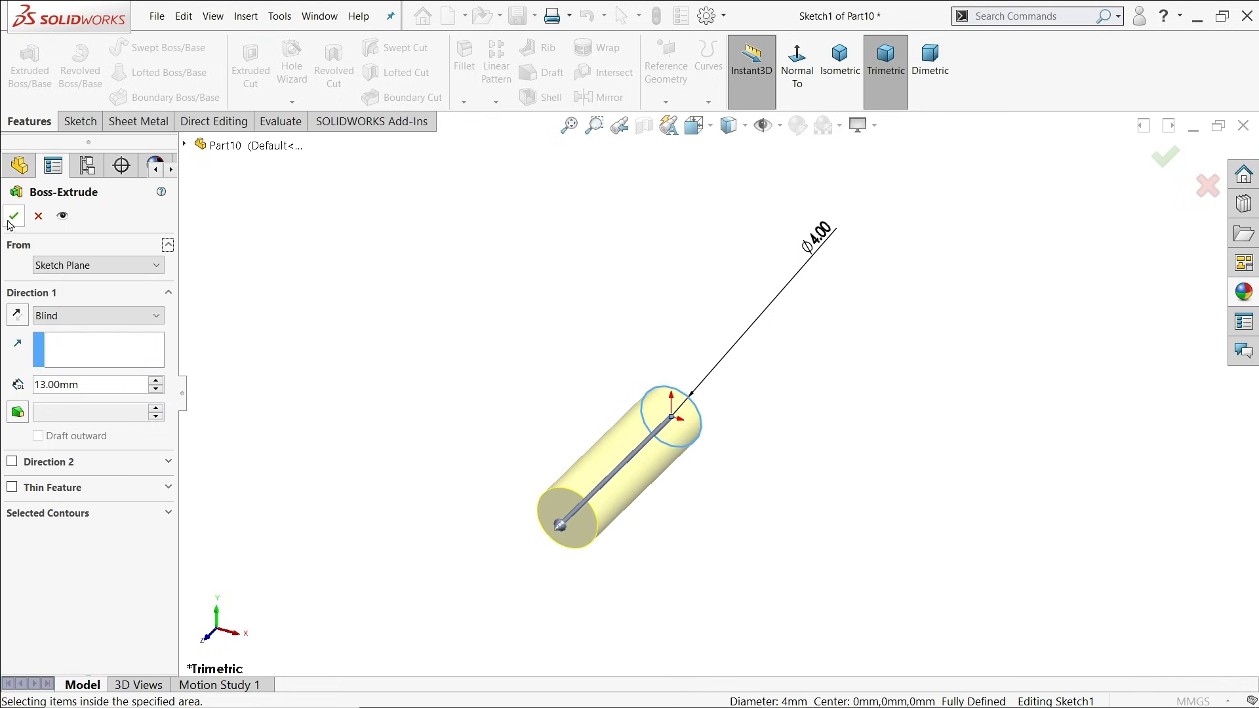
click(13, 216)
Step: Sketch a 3.80 mm diameter circle centered on the origin on the pin's back end face
middle_drag(618, 441, 364, 500)
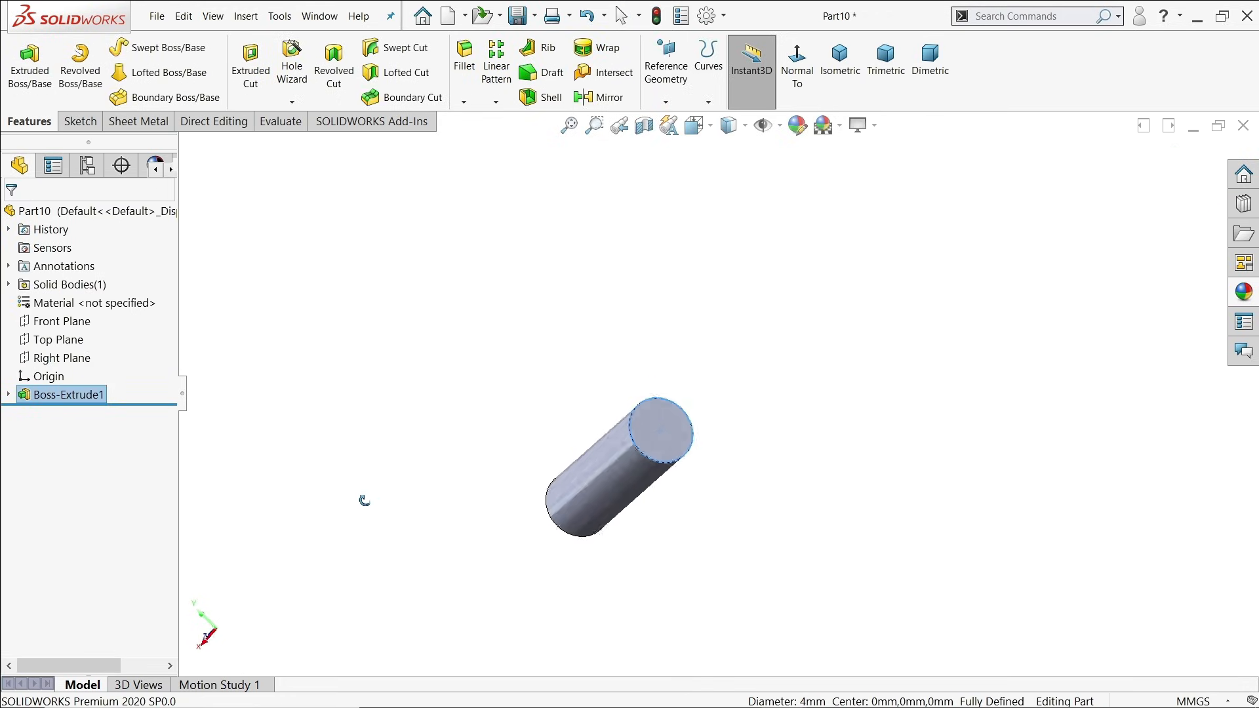
click(669, 443)
click(722, 398)
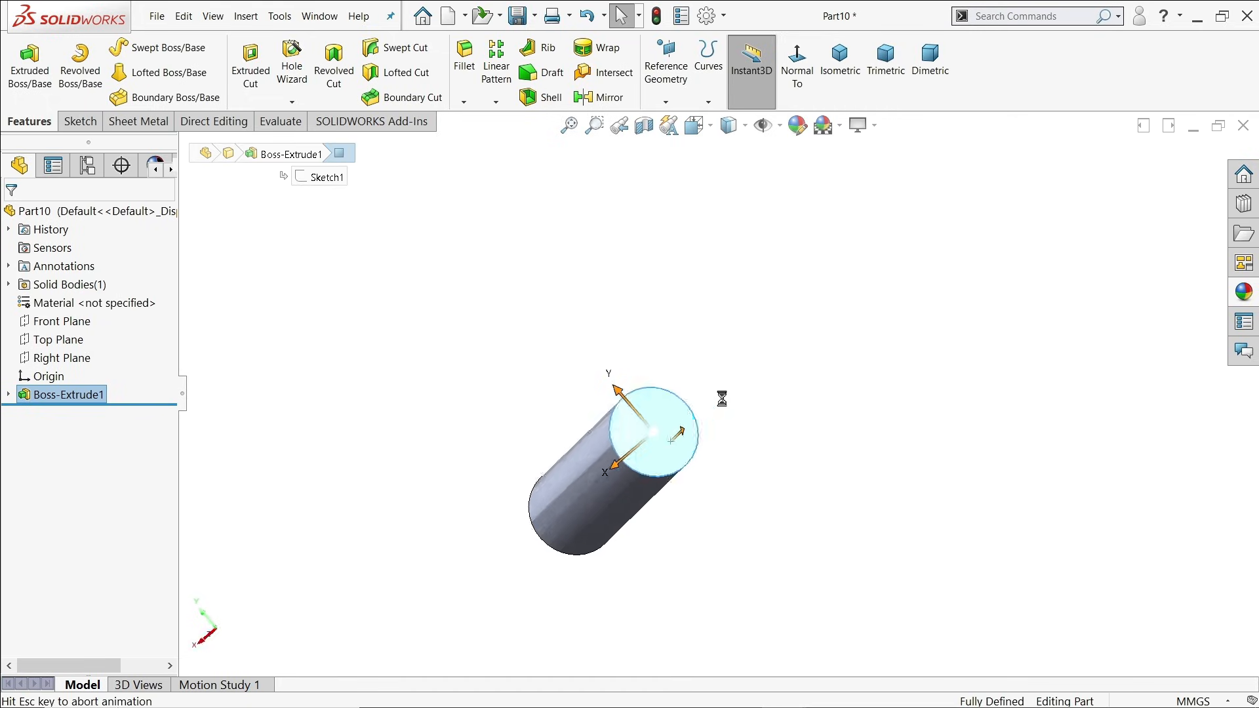
click(142, 49)
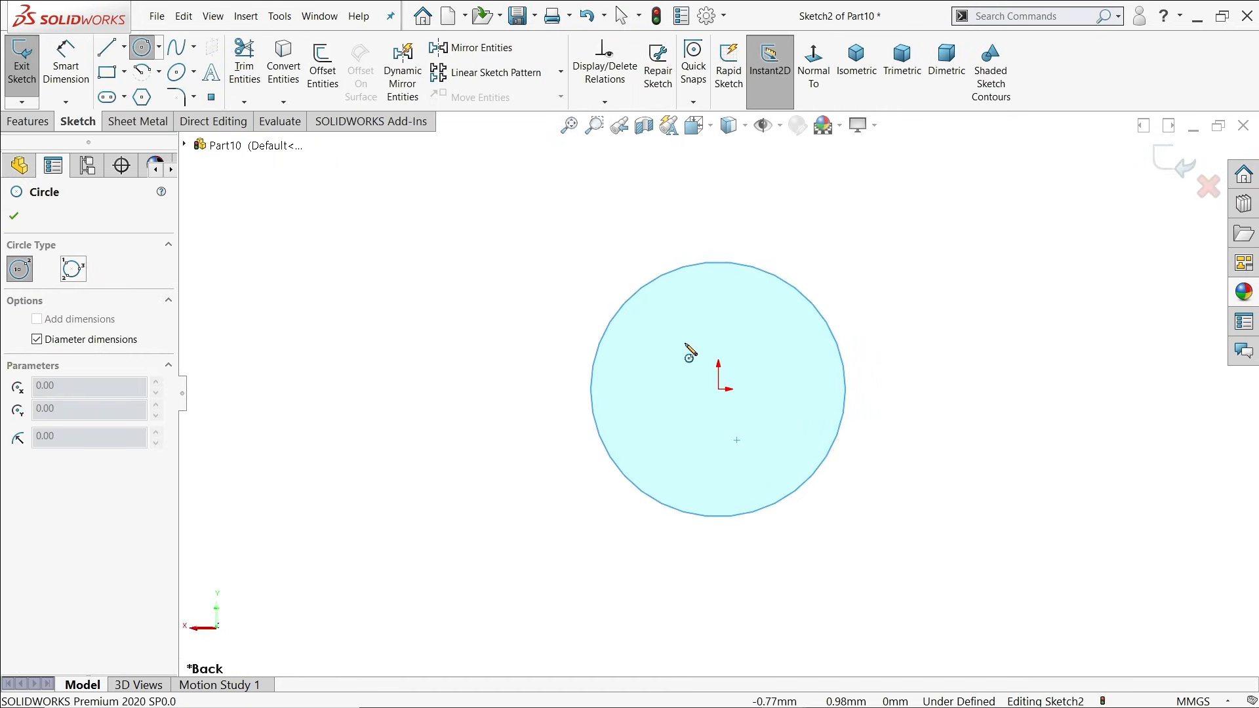
click(719, 389)
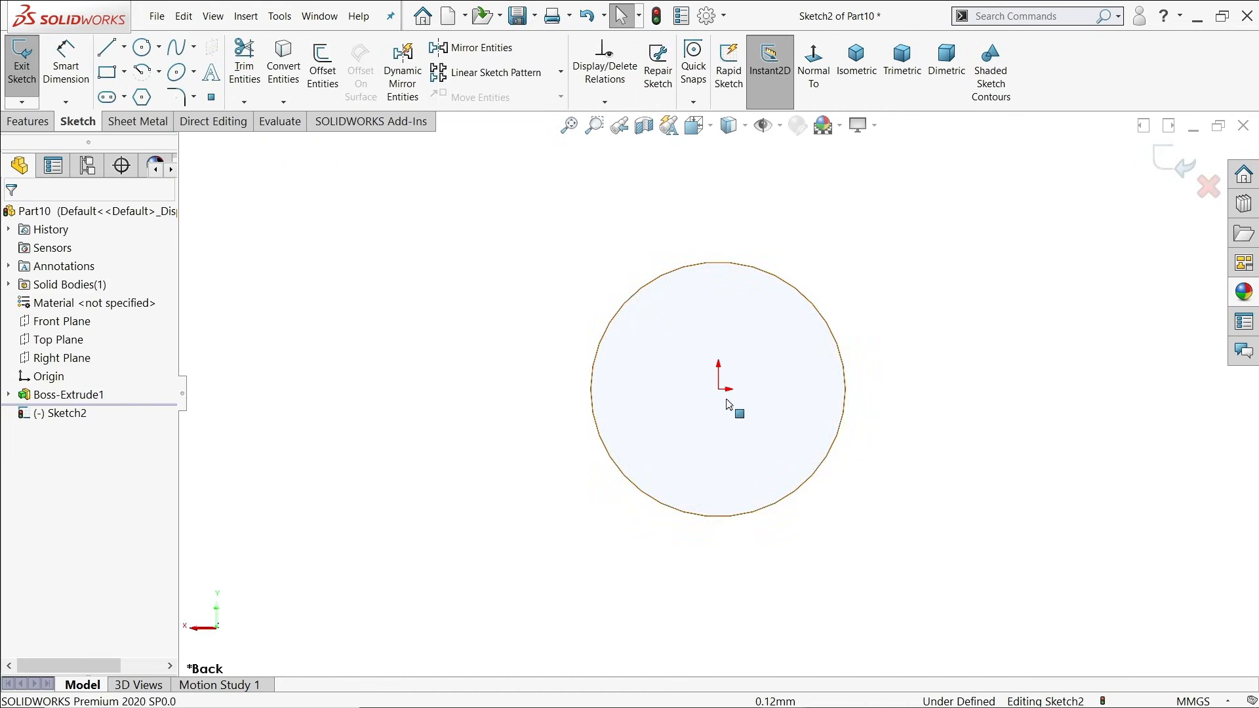
key(Escape)
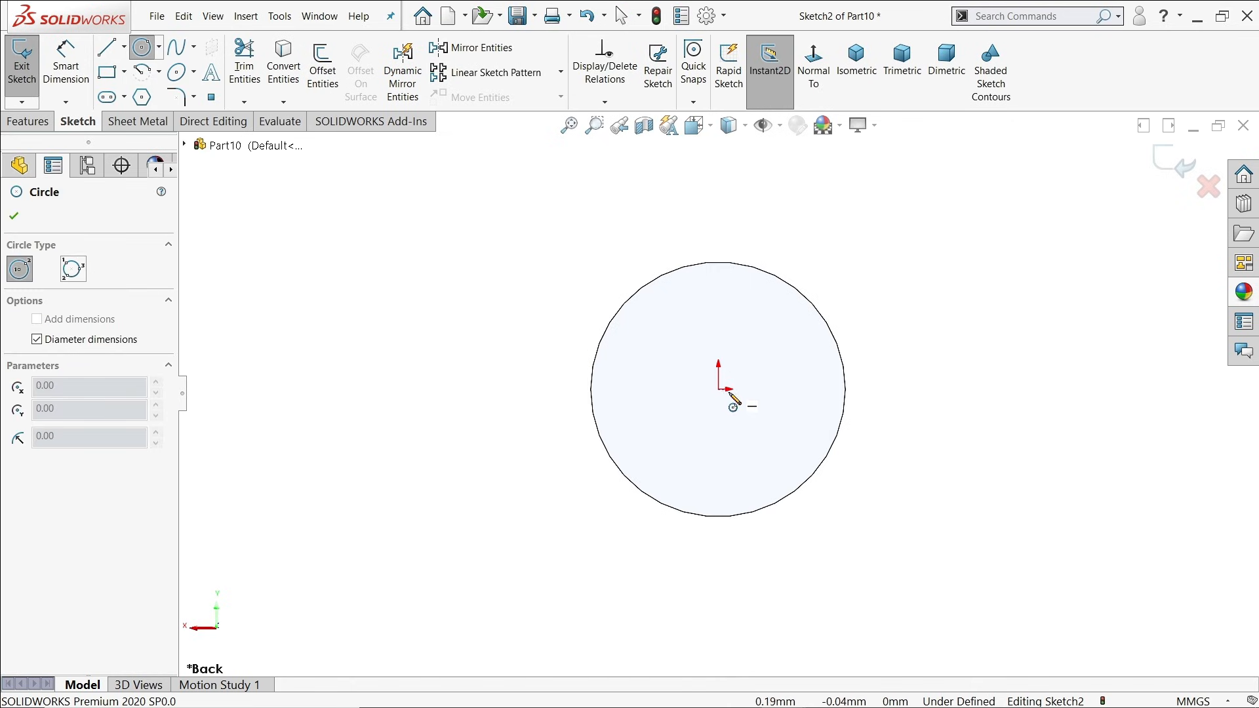
click(729, 393)
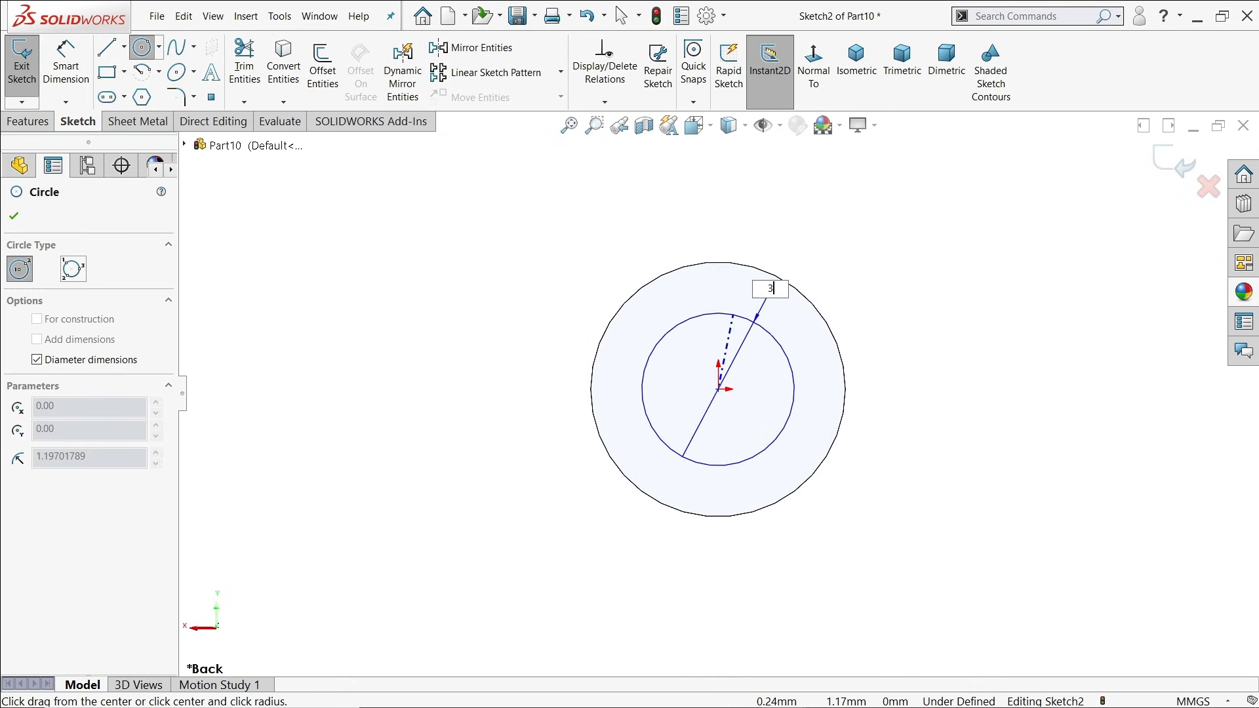
key(Return)
Step: Start an Extruded Cut from the 3.80 mm circle with a blind depth of 1 mm
click(20, 124)
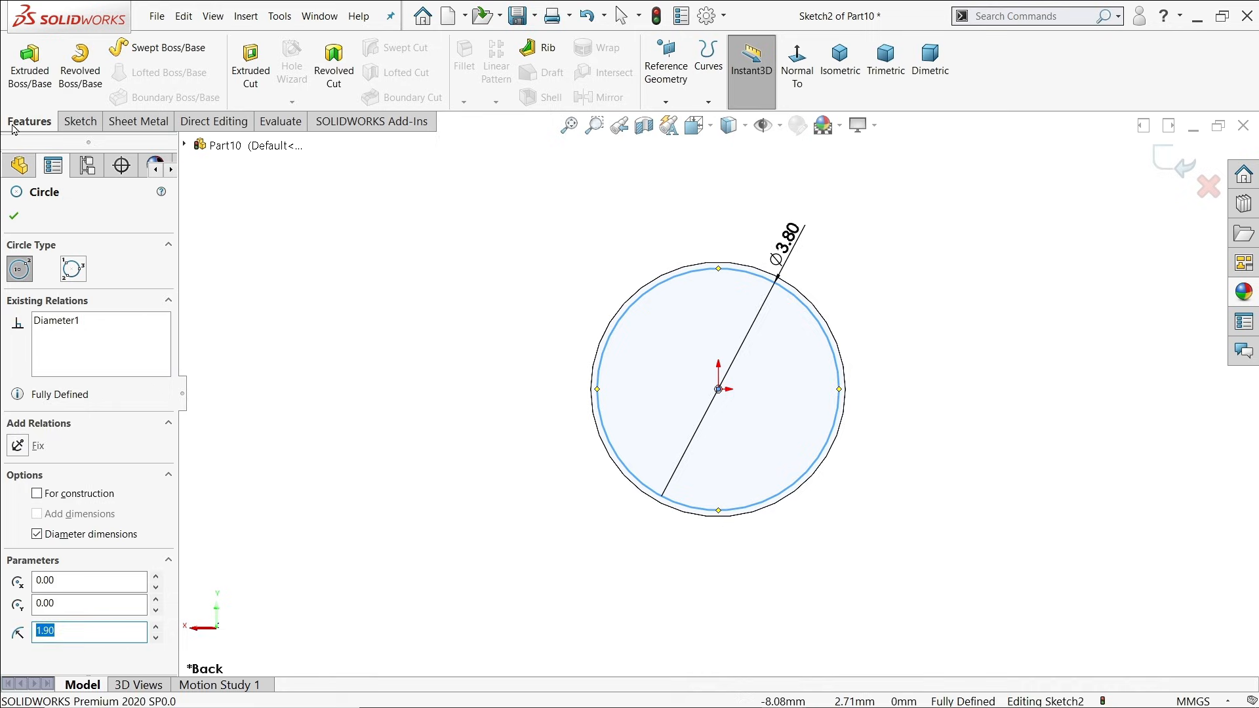
middle_drag(297, 254, 404, 301)
click(251, 65)
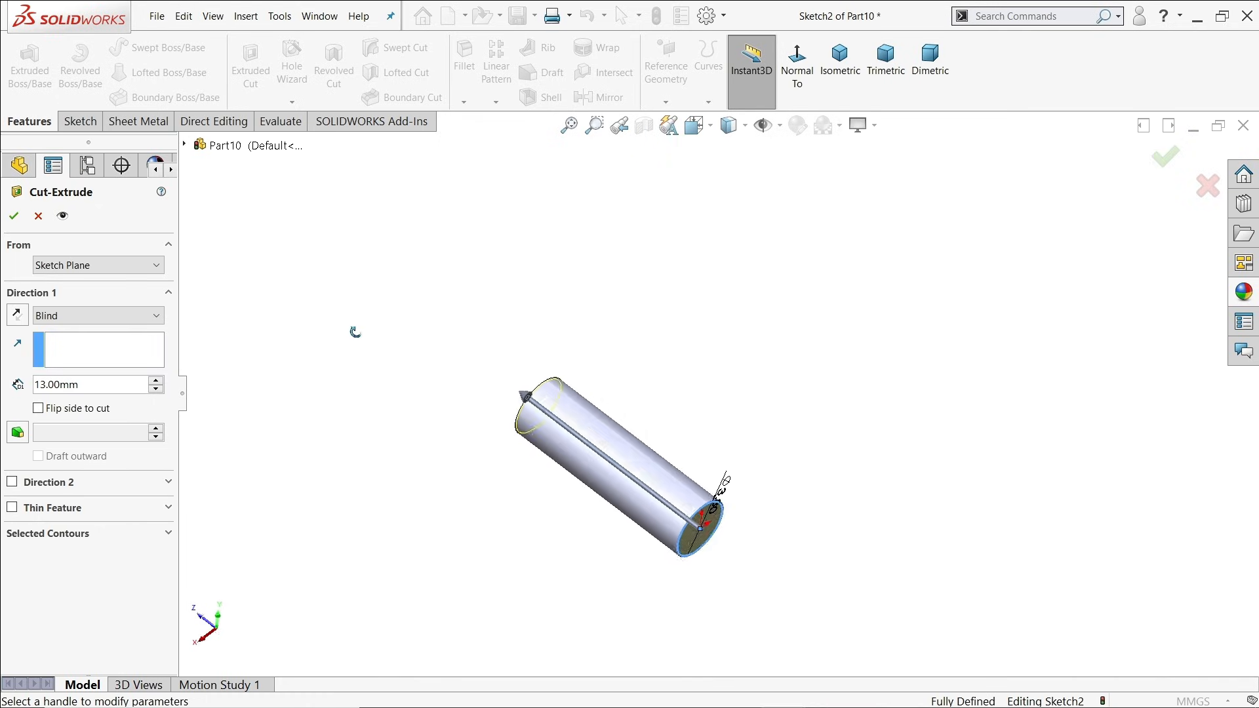
scroll(525, 470, down, 4)
drag(91, 384, 26, 377)
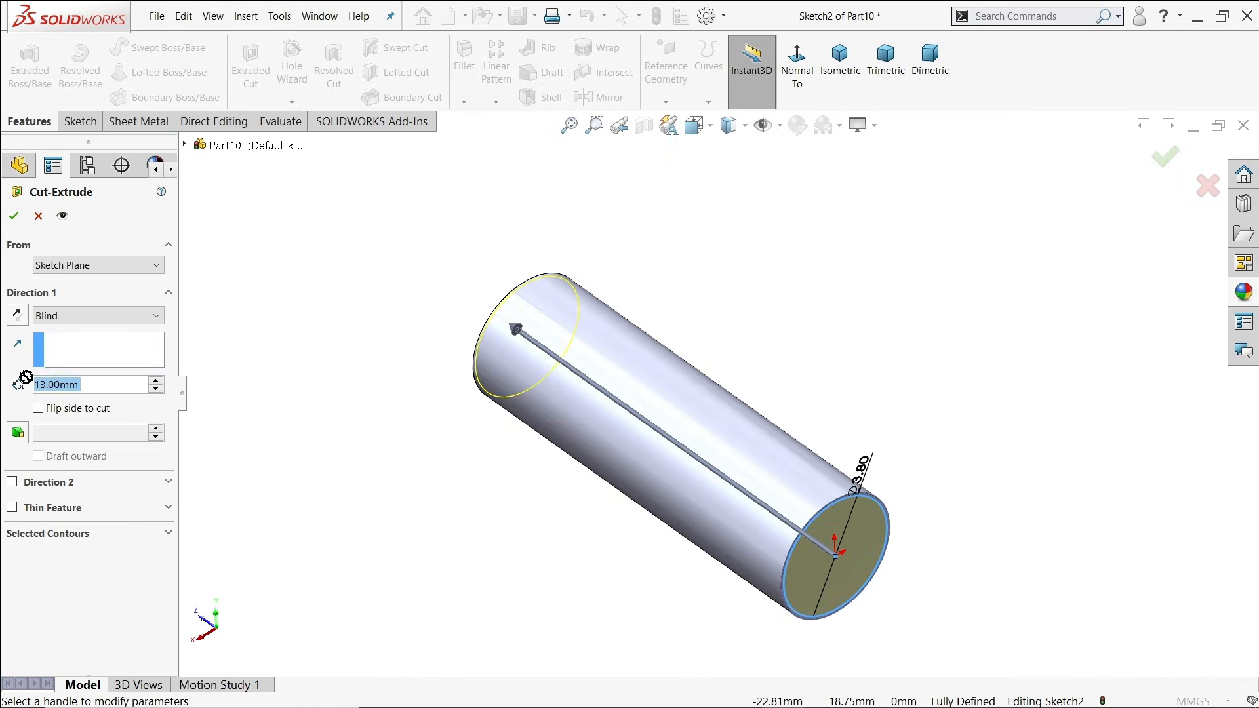
text(1)
key(Return)
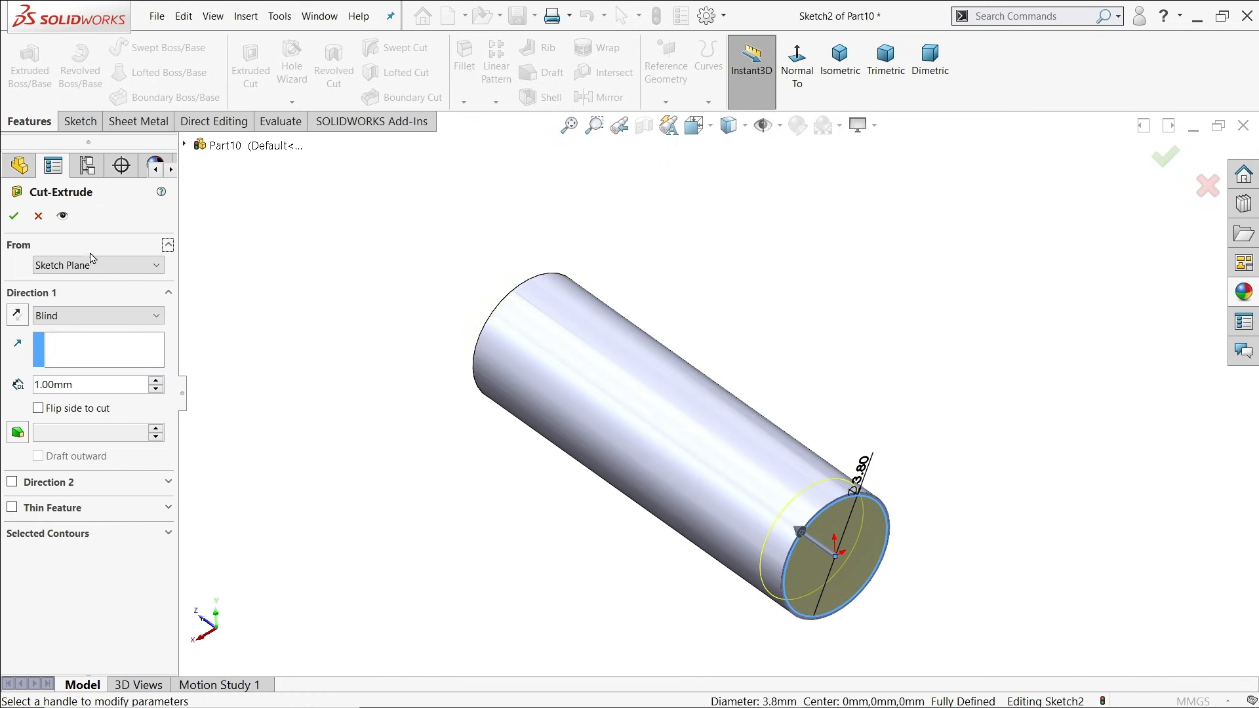
Step: Start the cut from a 10 mm offset, reverse the offset into the pin body, and accept the cut
click(68, 266)
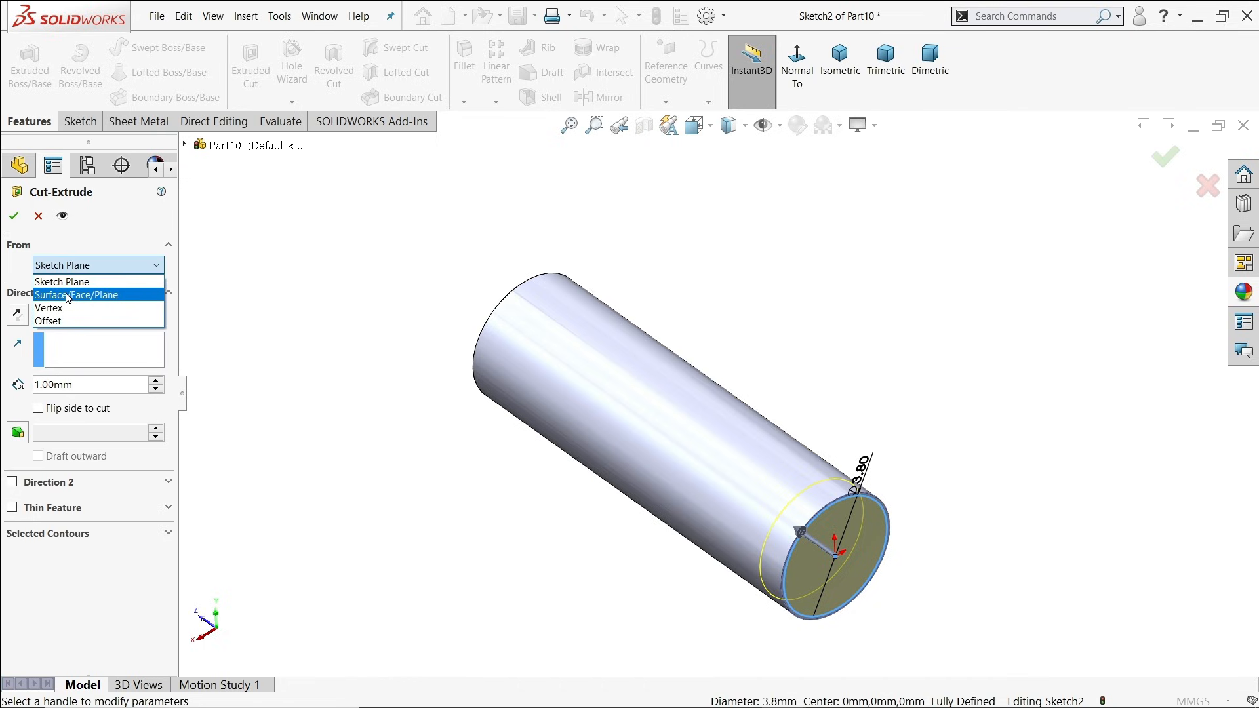
click(56, 322)
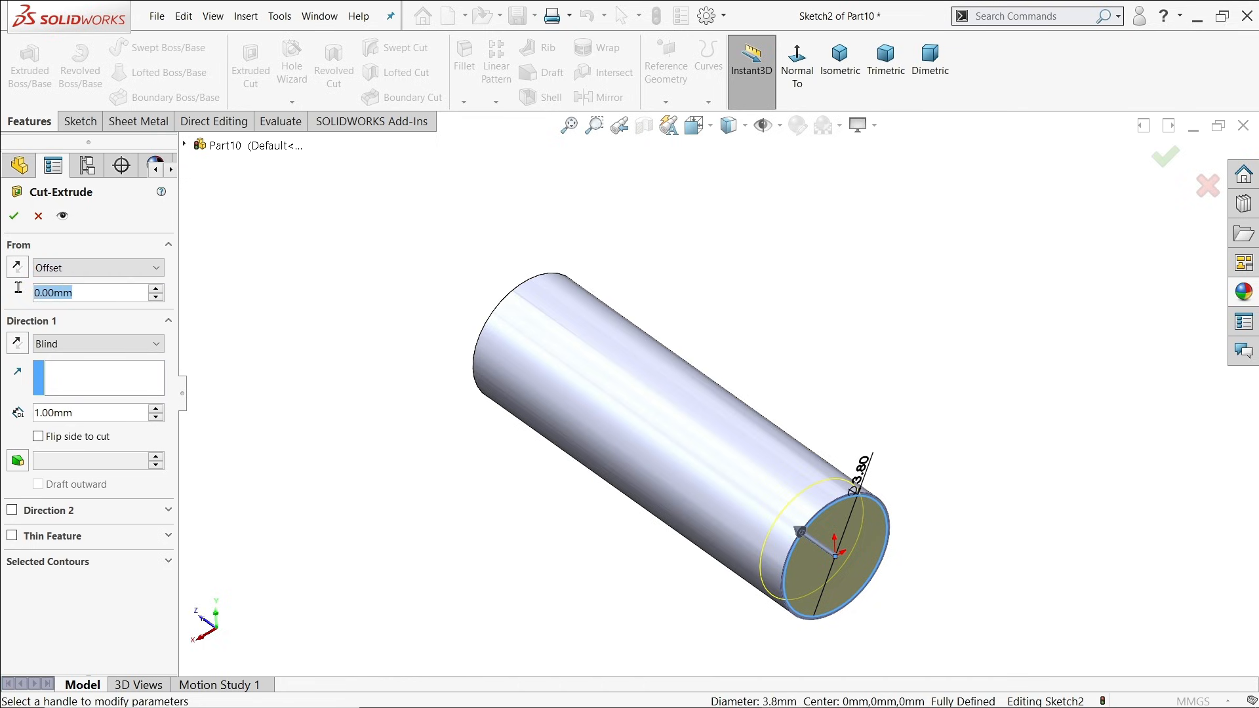
text(10)
key(Return)
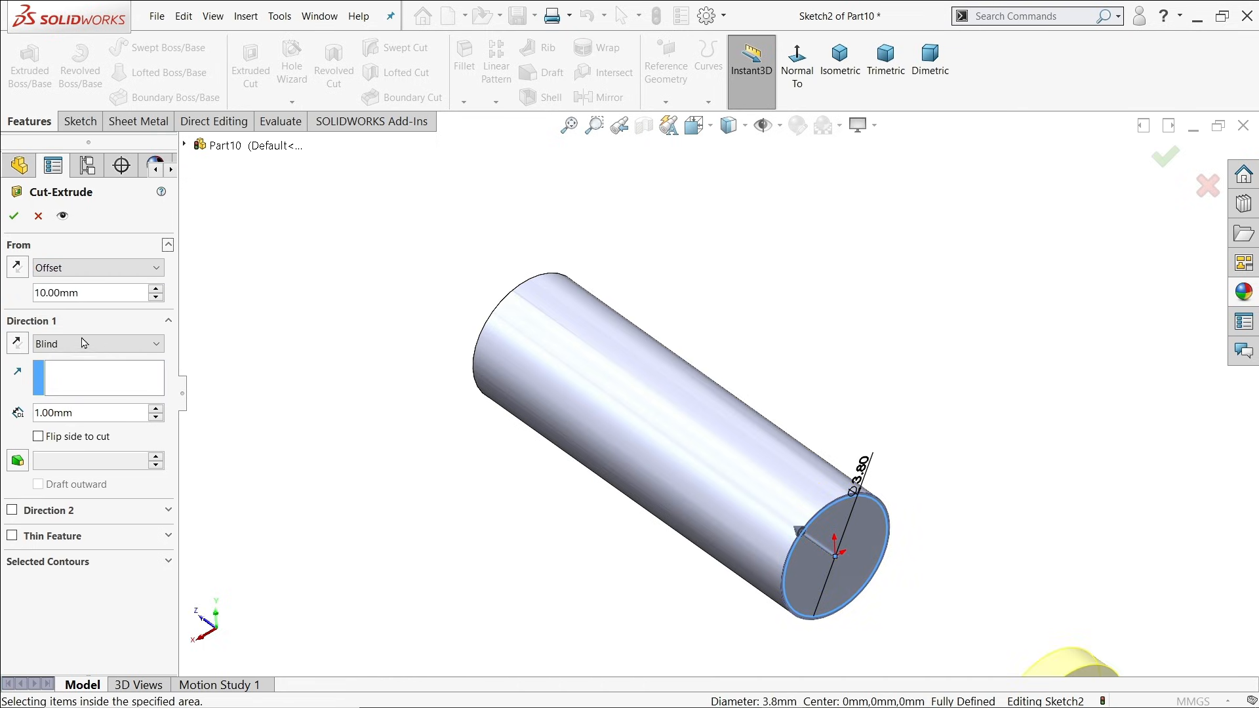
click(16, 267)
middle_drag(331, 396, 383, 400)
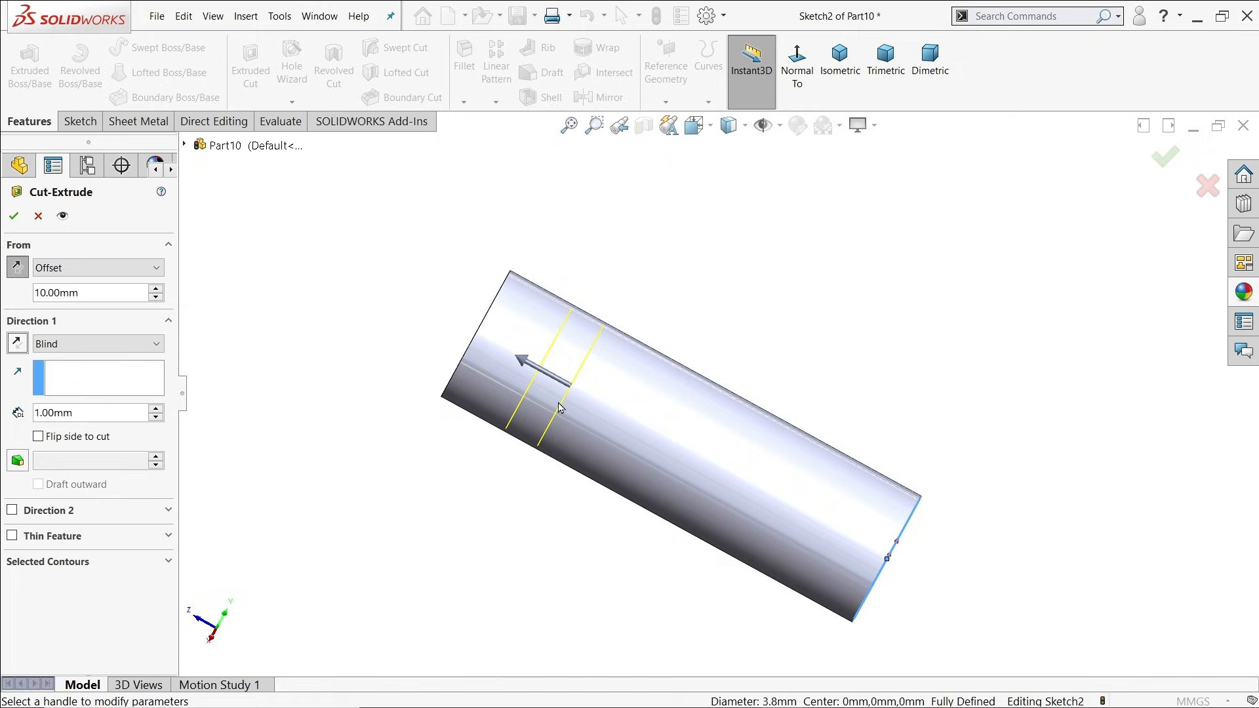
click(13, 215)
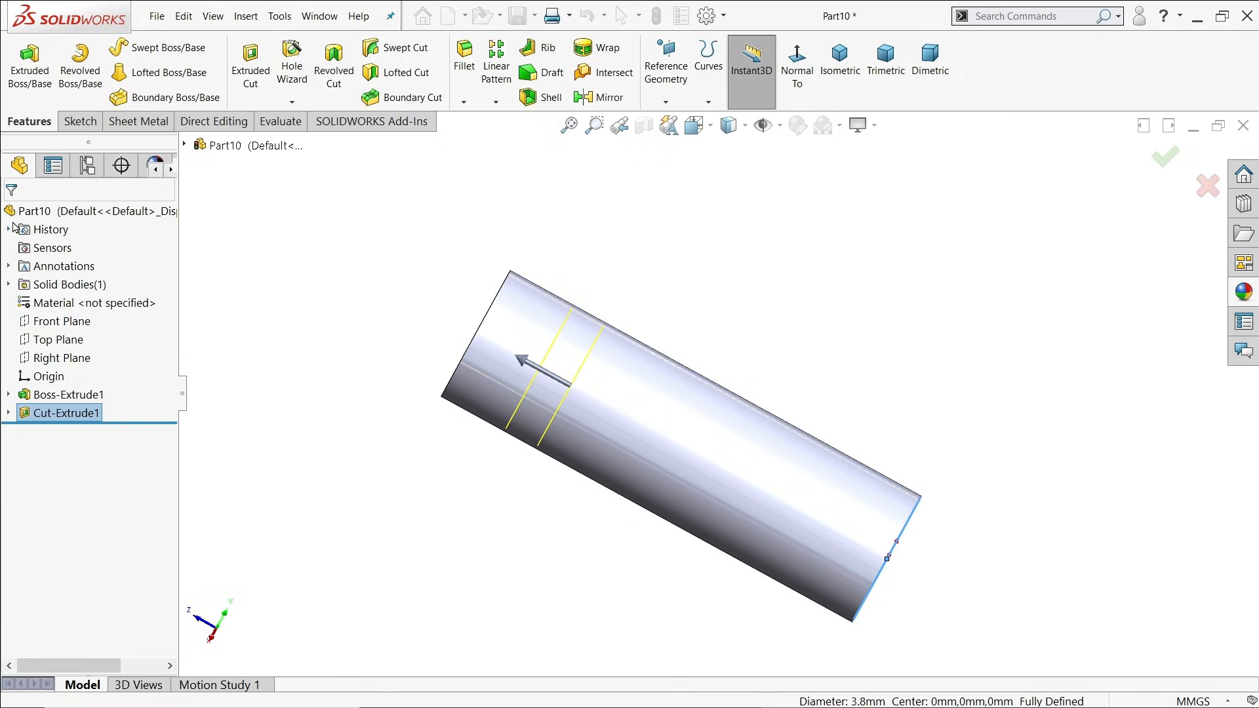
Step: Edit the cut and flip the side to cut so it removes material outside the circle as a groove
middle_drag(421, 420, 410, 430)
click(23, 418)
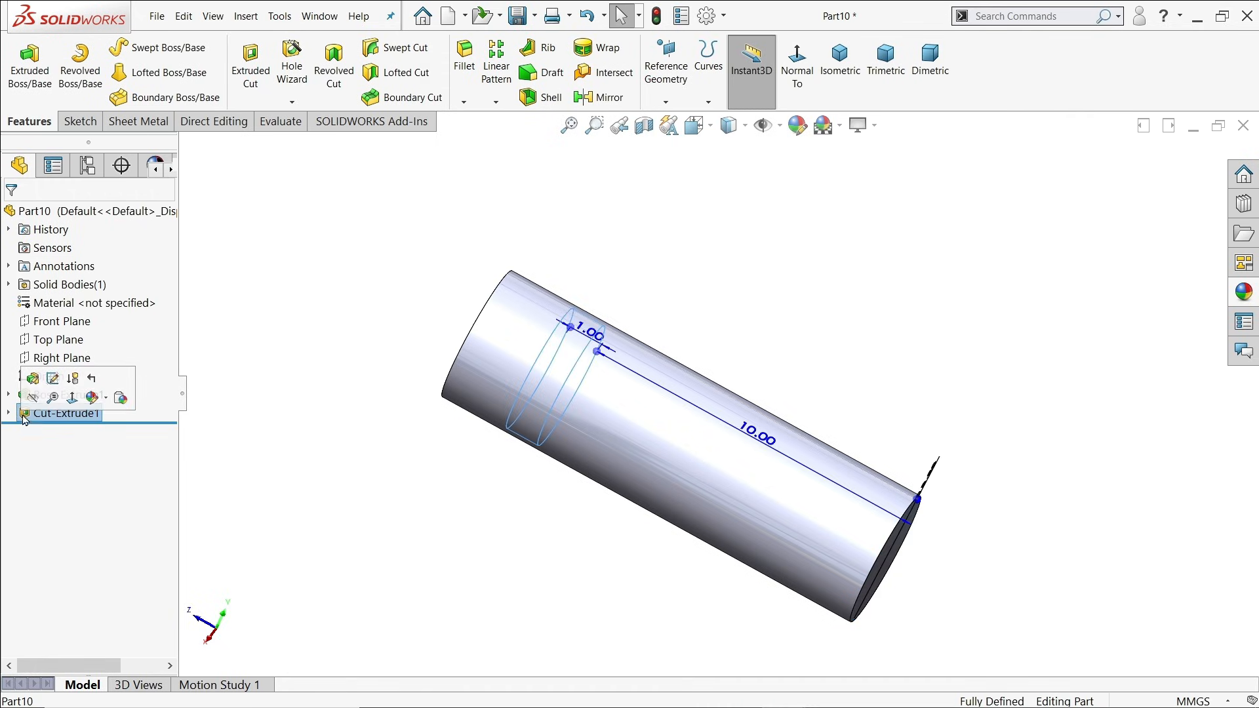
click(36, 388)
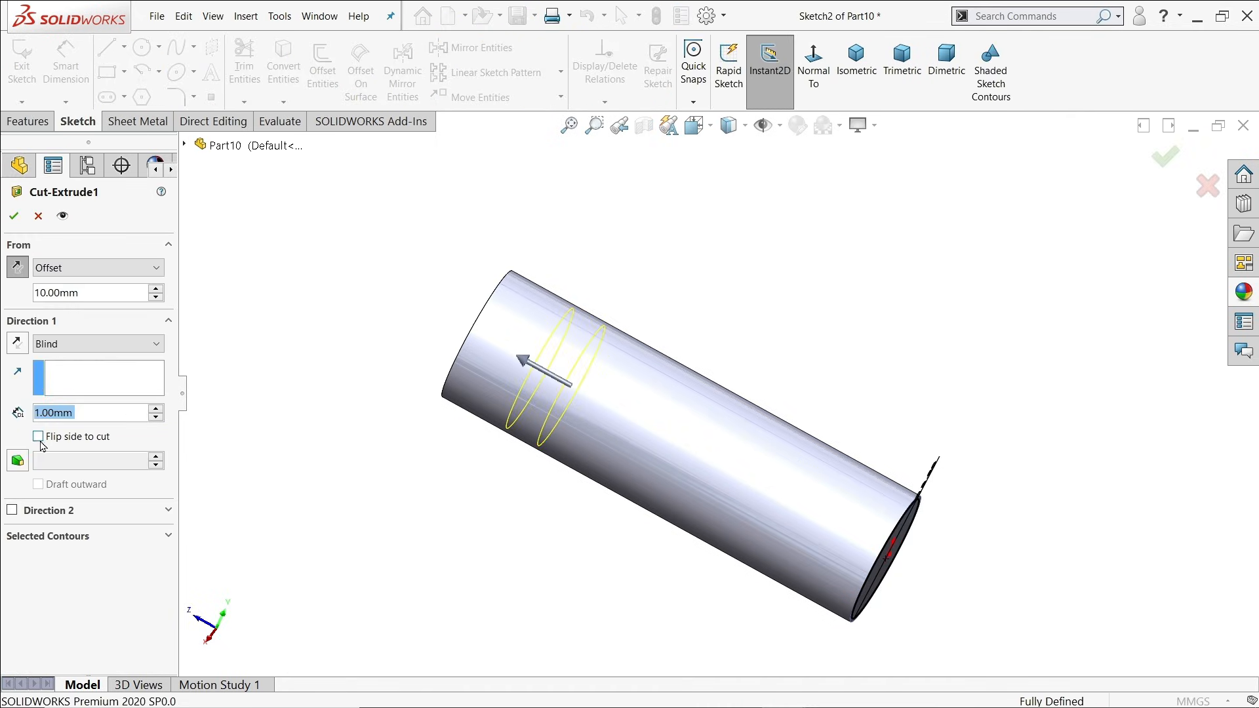
click(38, 437)
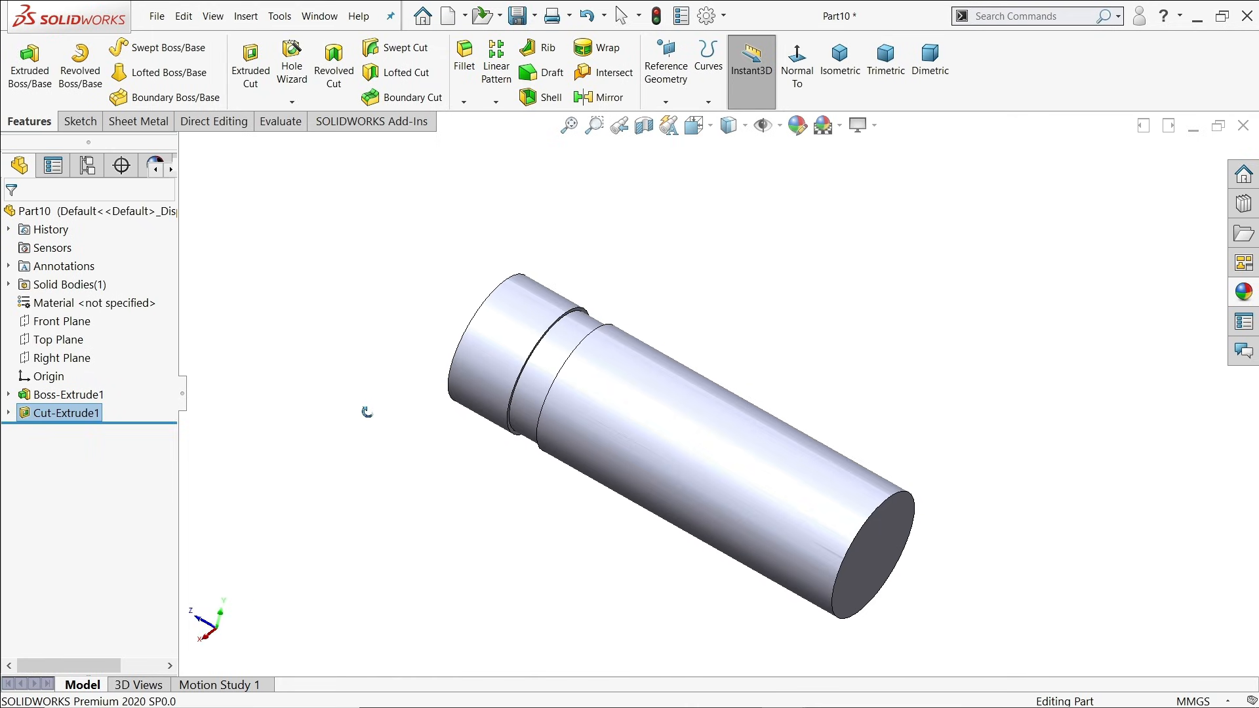
Step: Chamfer the outer end edge of the pin beside the groove with a 0.5 mm distance at 45 degrees
scroll(577, 386, down, 3)
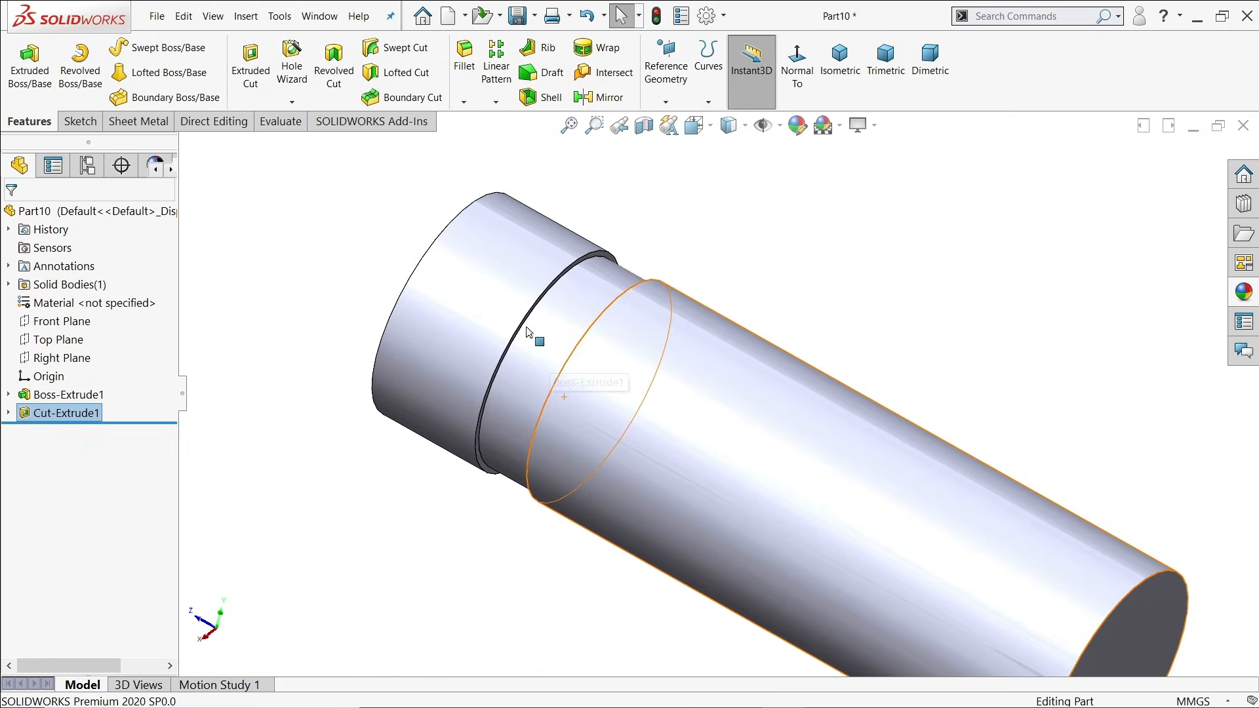
click(464, 103)
click(499, 137)
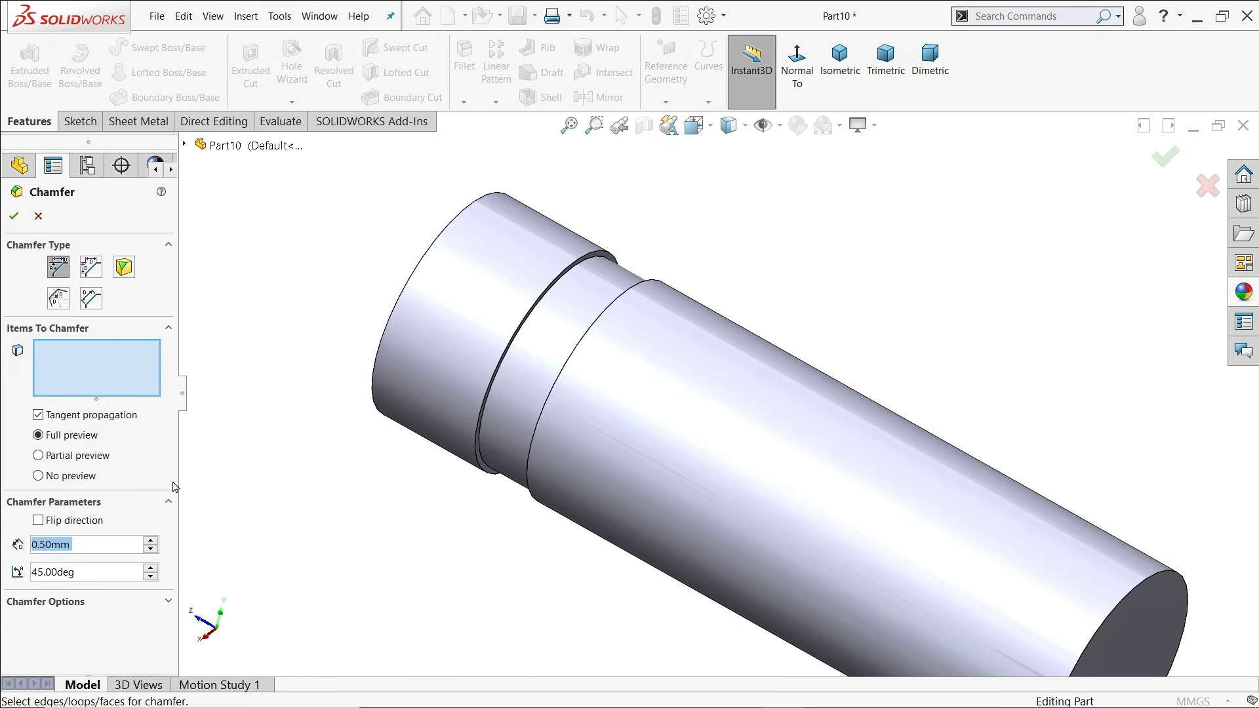
click(372, 367)
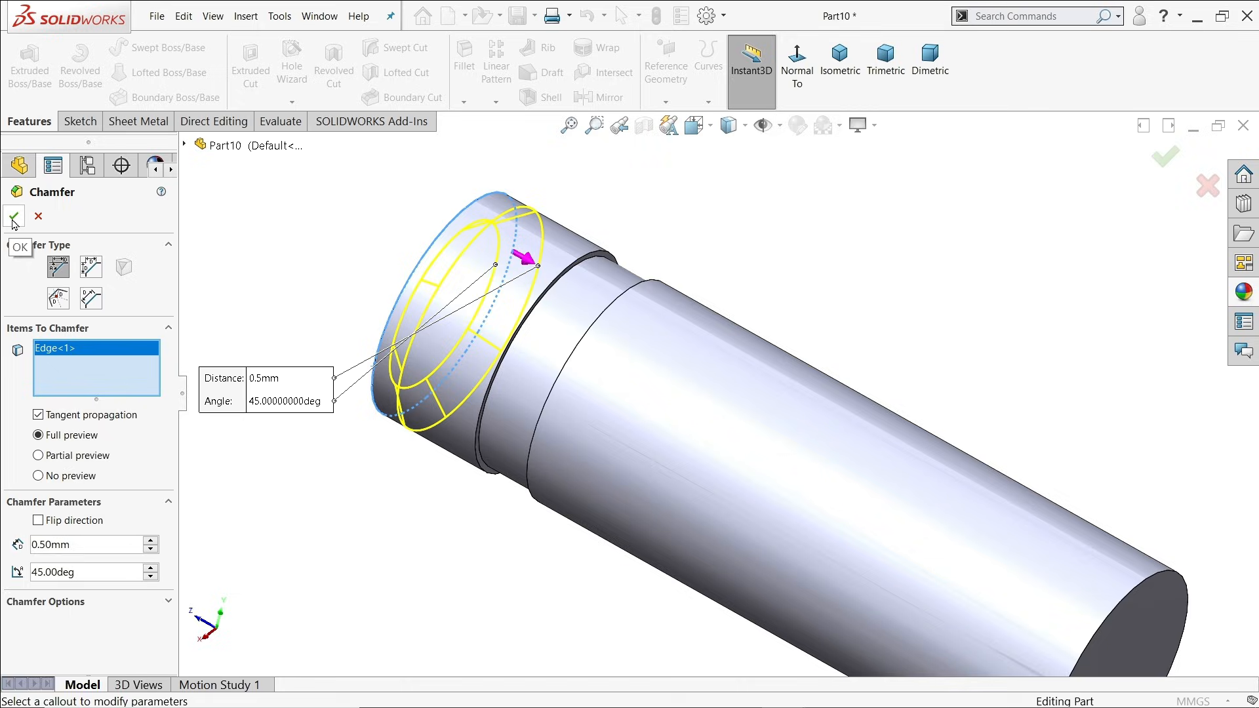
click(13, 218)
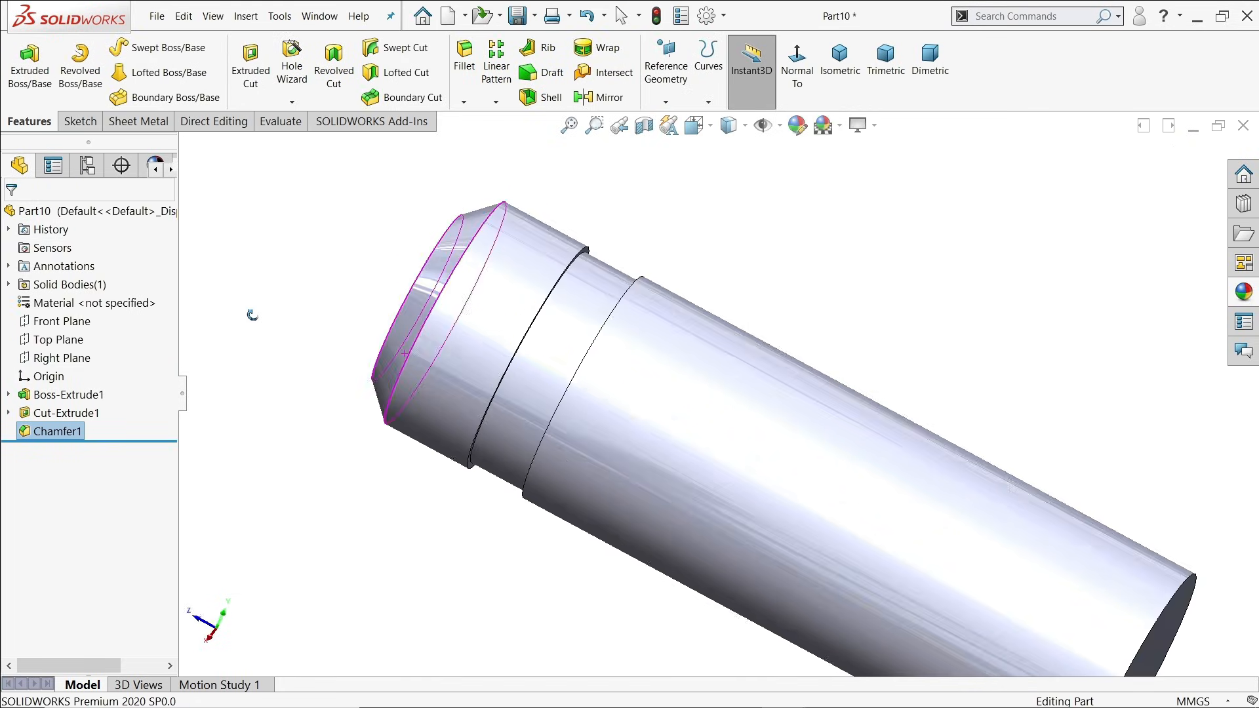
middle_drag(246, 308, 256, 309)
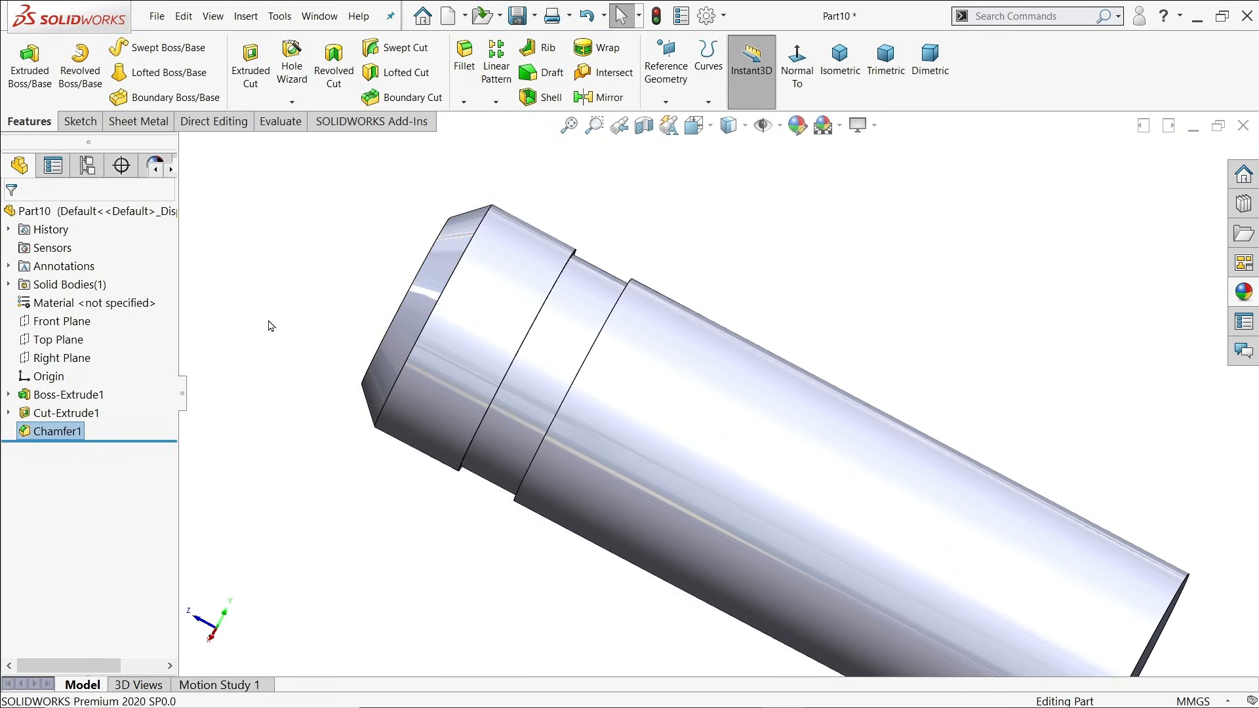
scroll(405, 402, up, 4)
middle_drag(440, 407, 384, 338)
scroll(837, 441, down, 4)
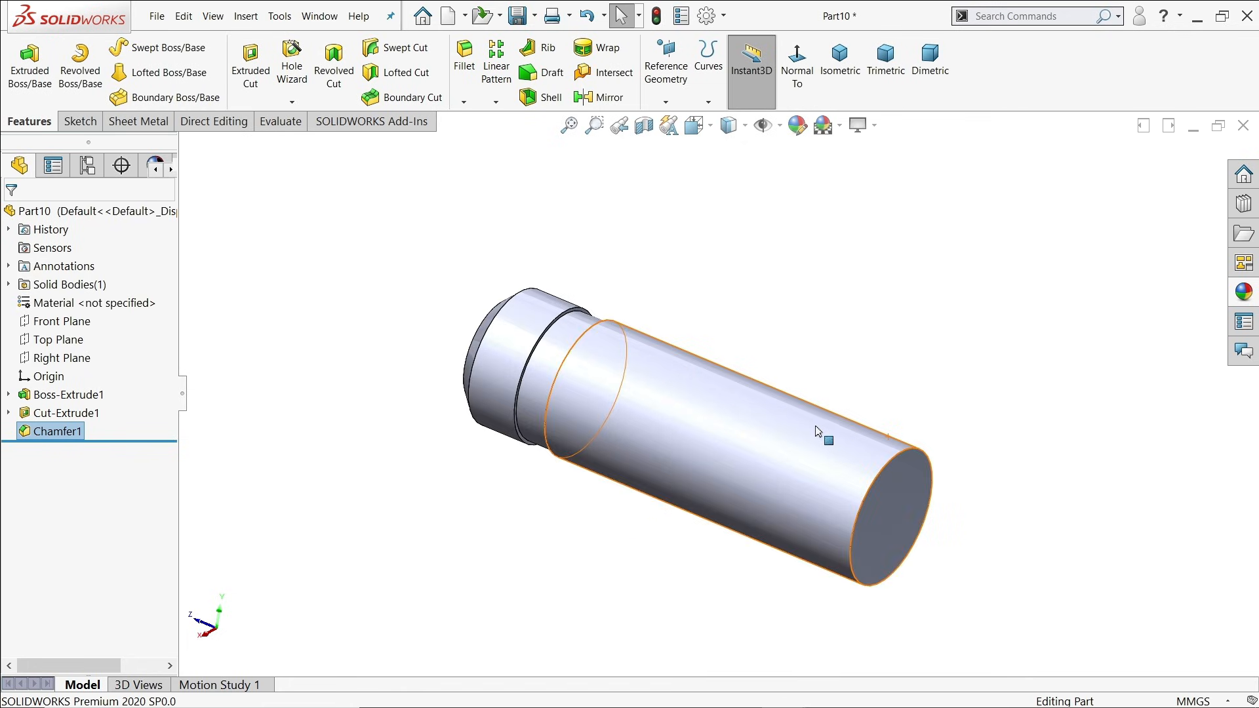
click(361, 221)
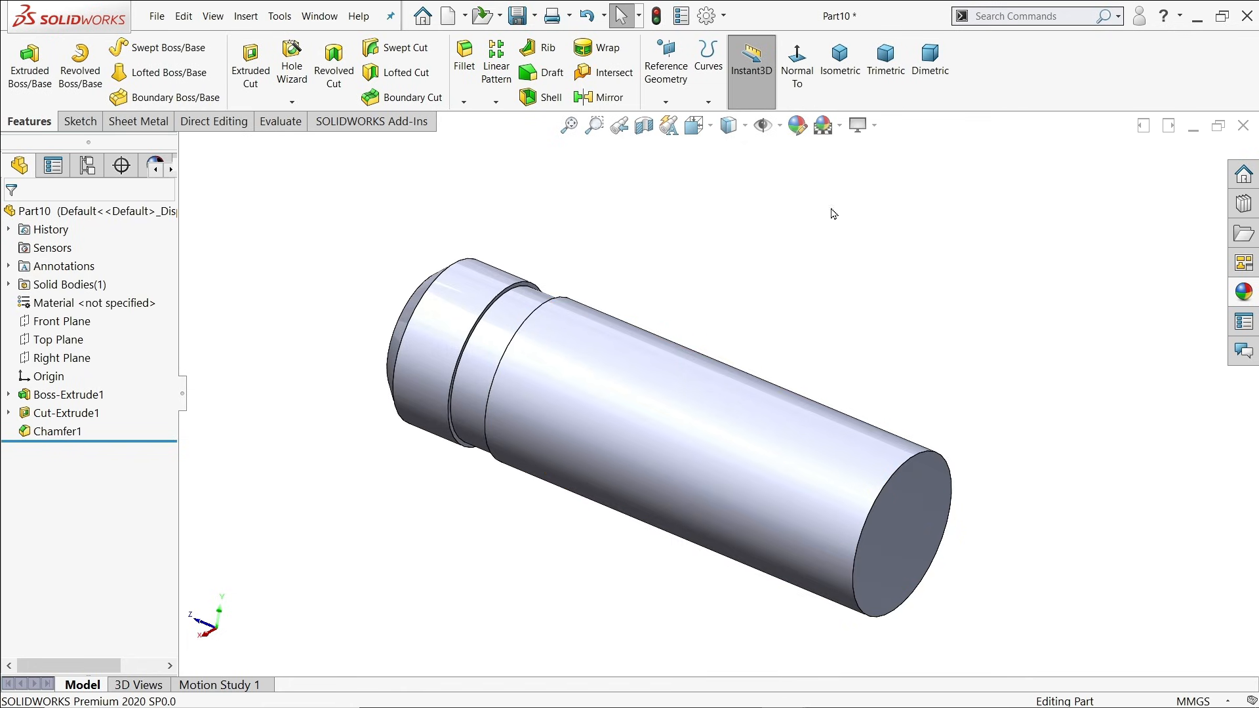
Step: Color the whole pin light blue-violet and save the part as 10.Crank Pin in the Pneumatic Motor folder
click(797, 125)
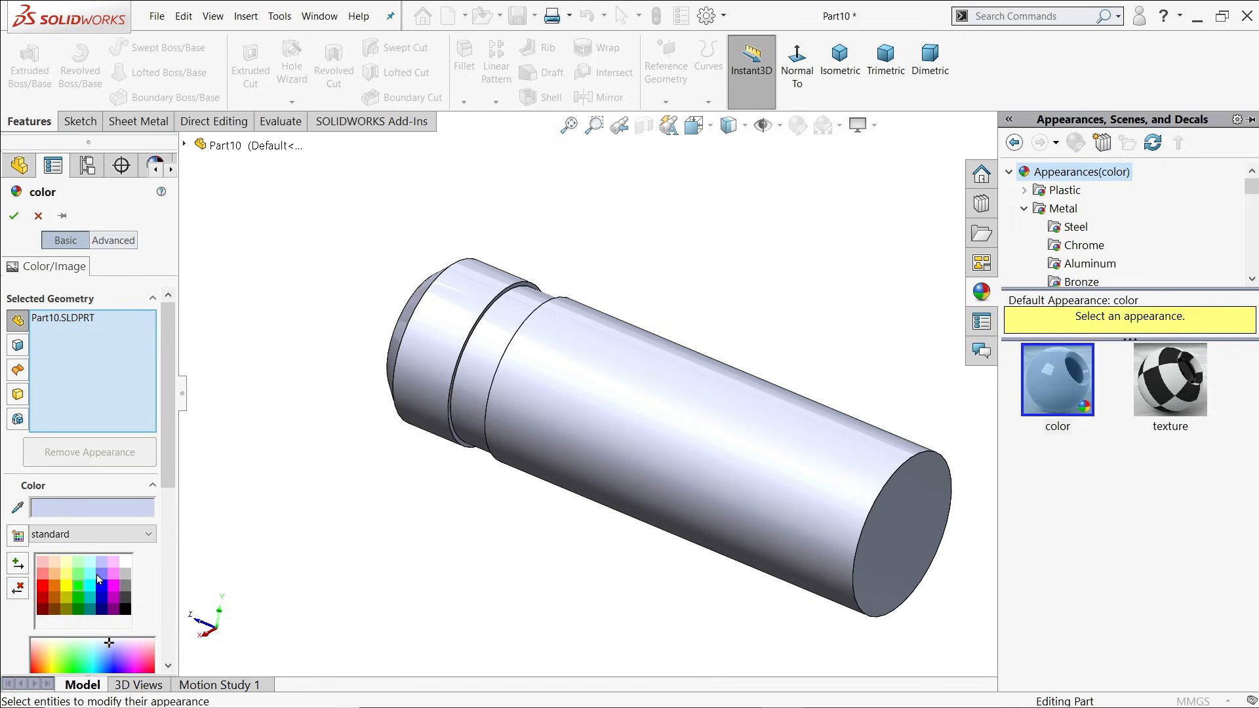
click(100, 574)
click(15, 217)
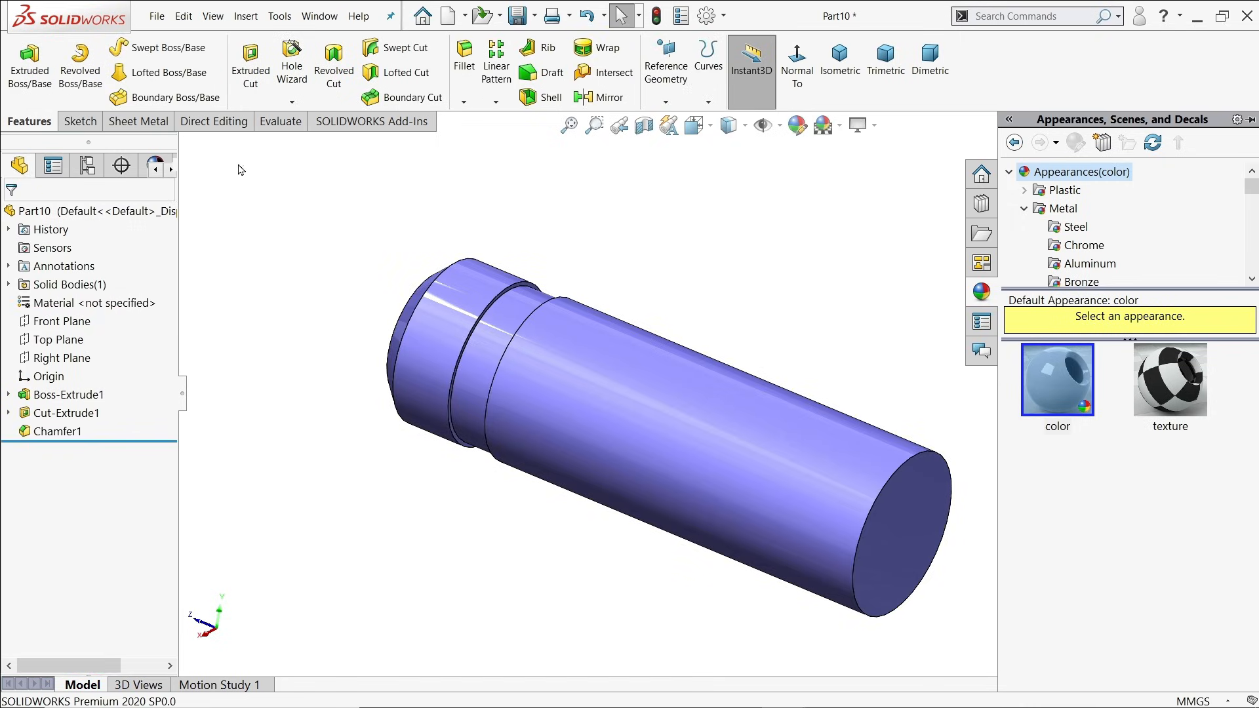
key(ctrl+s)
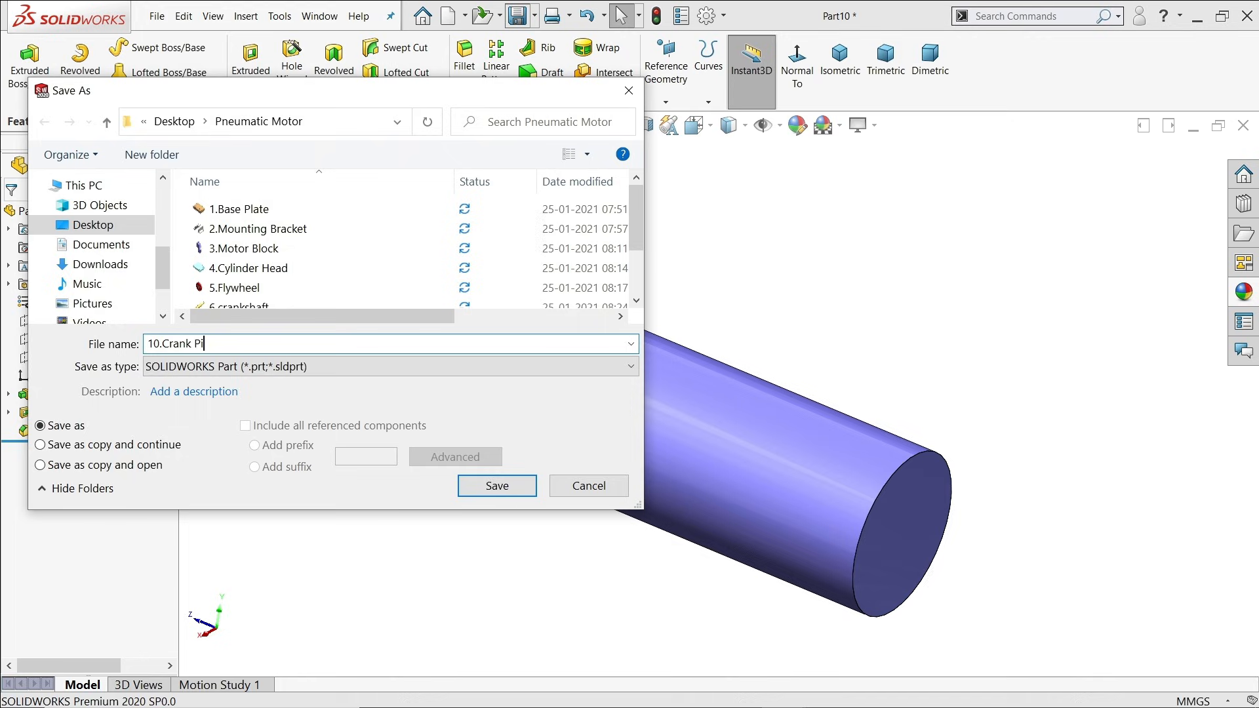
click(505, 487)
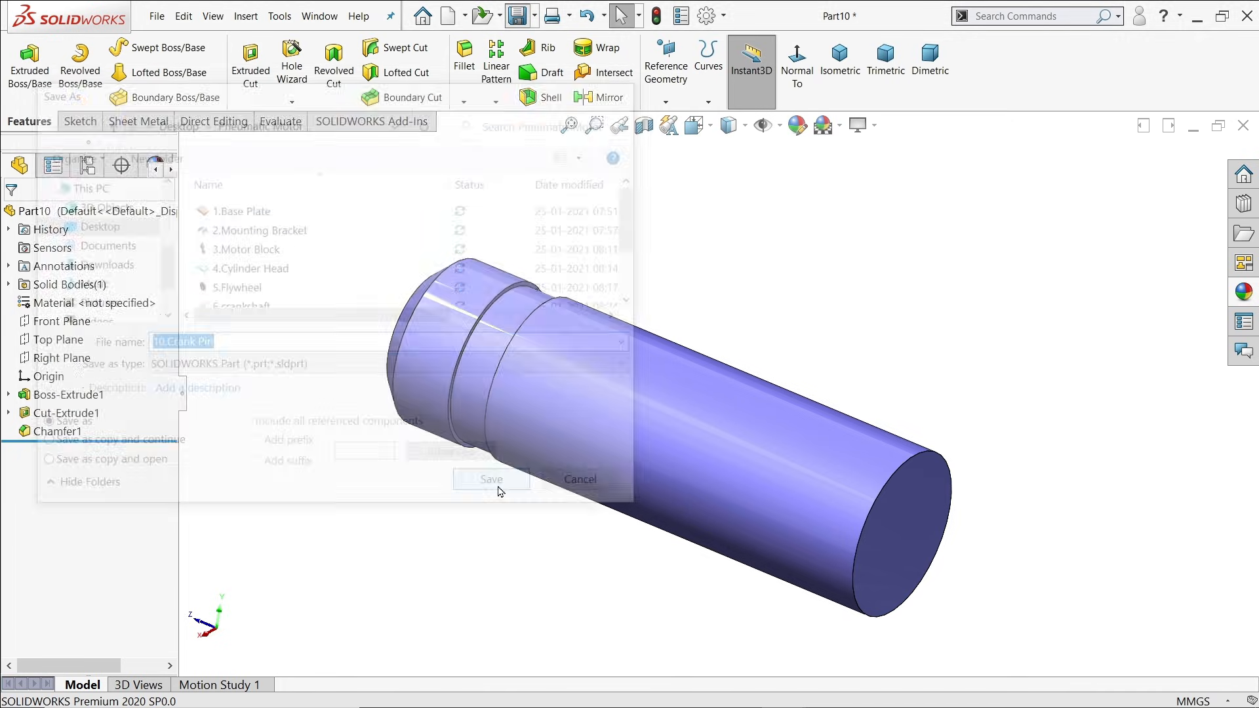
click(498, 16)
click(507, 38)
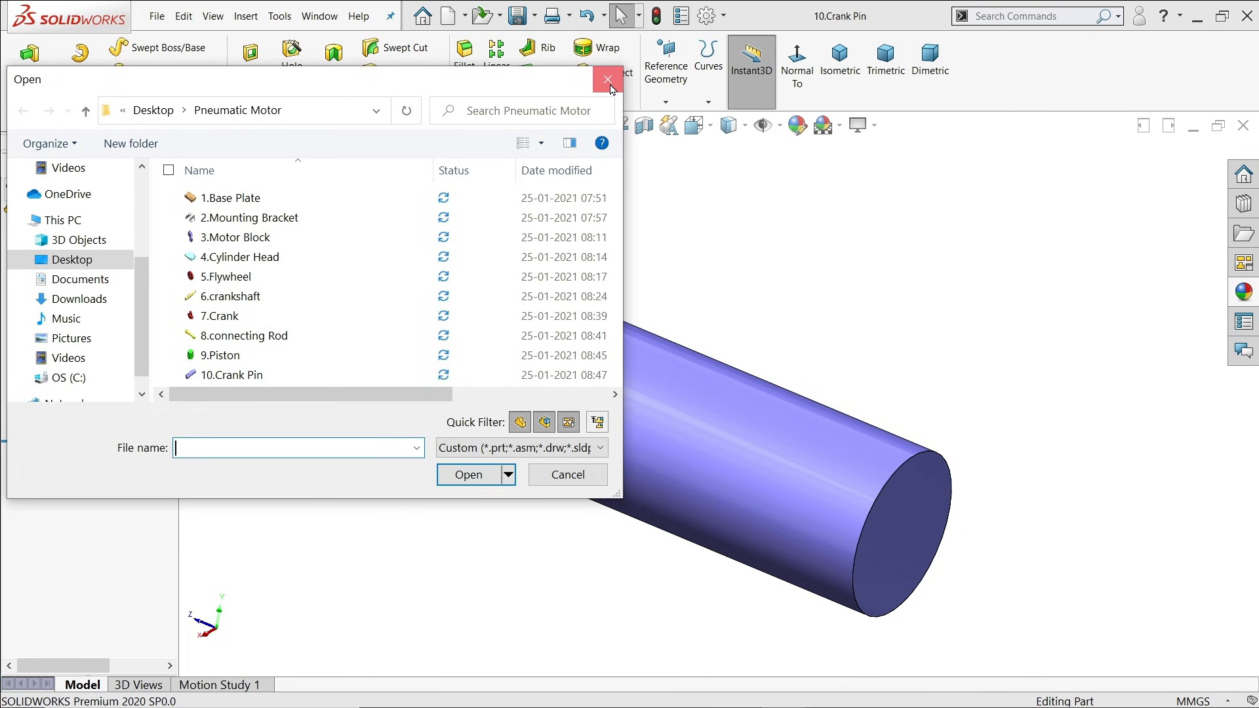
click(607, 80)
Step: Create a new part document and apply the Plain White scene to it
click(465, 16)
click(465, 42)
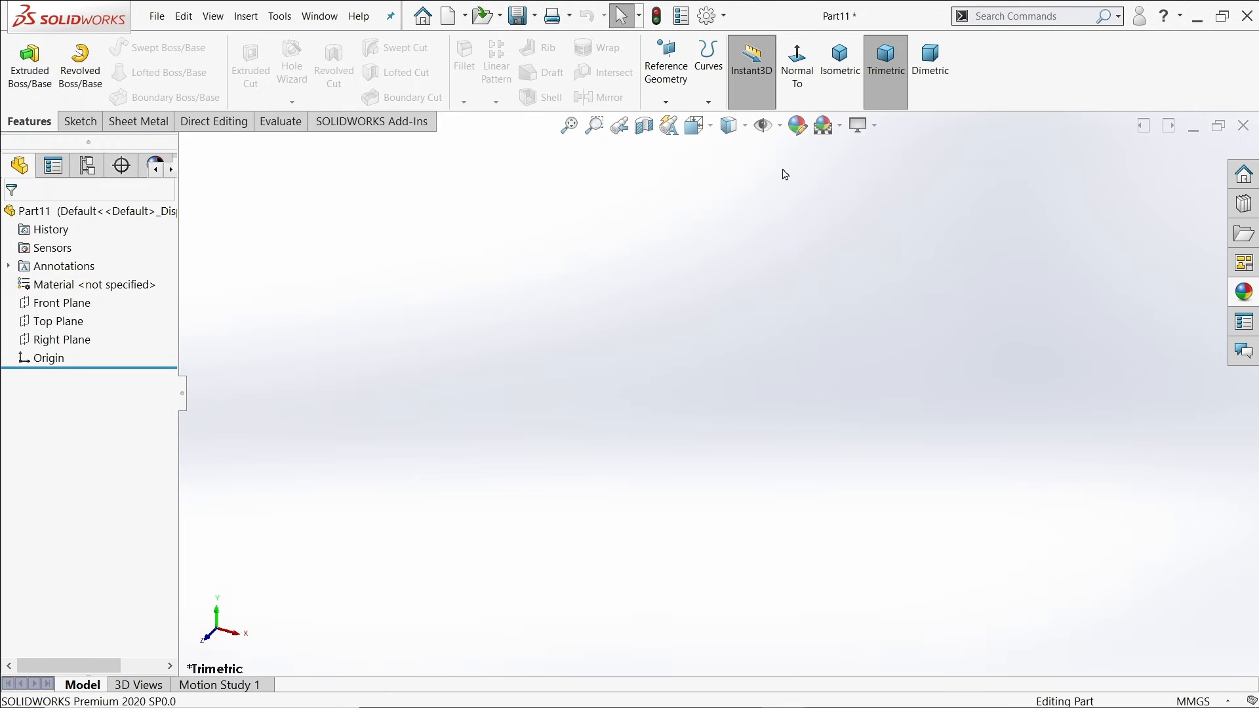
click(839, 126)
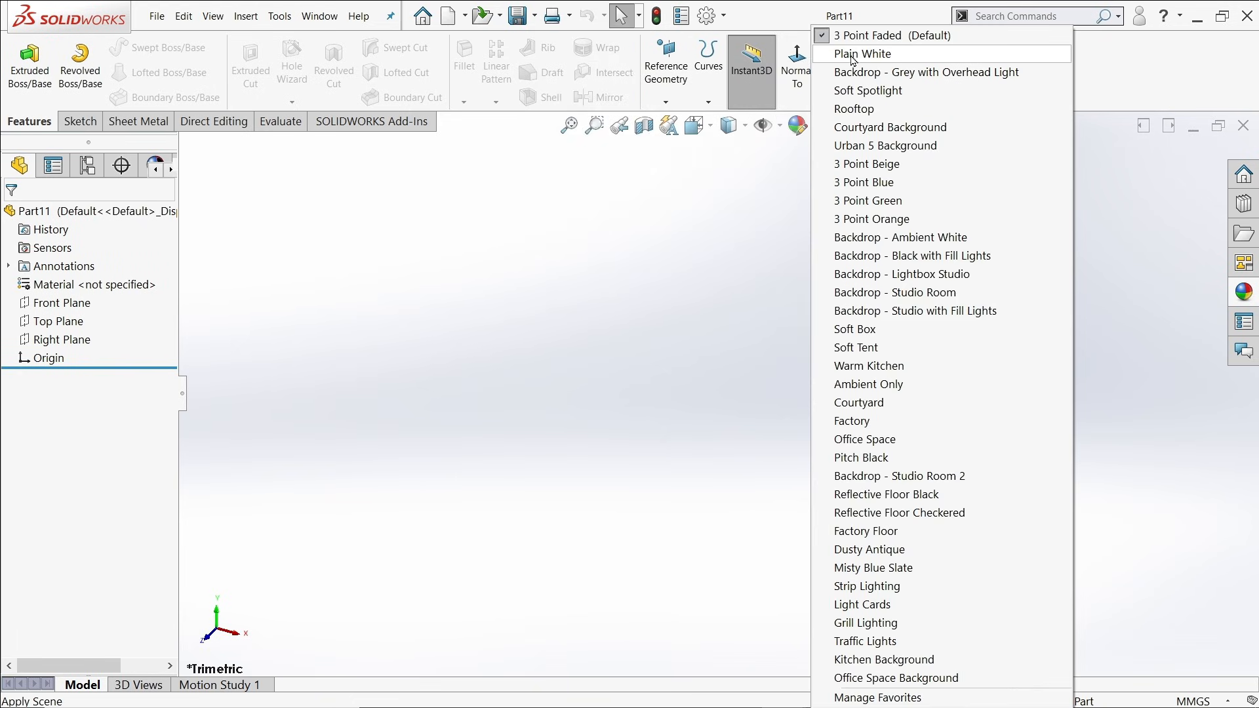
click(859, 54)
Step: Check the piston pin in the drawing image and sketch its 3 mm diameter circle on the Front Plane, centered on the origin
key(alt+Tab)
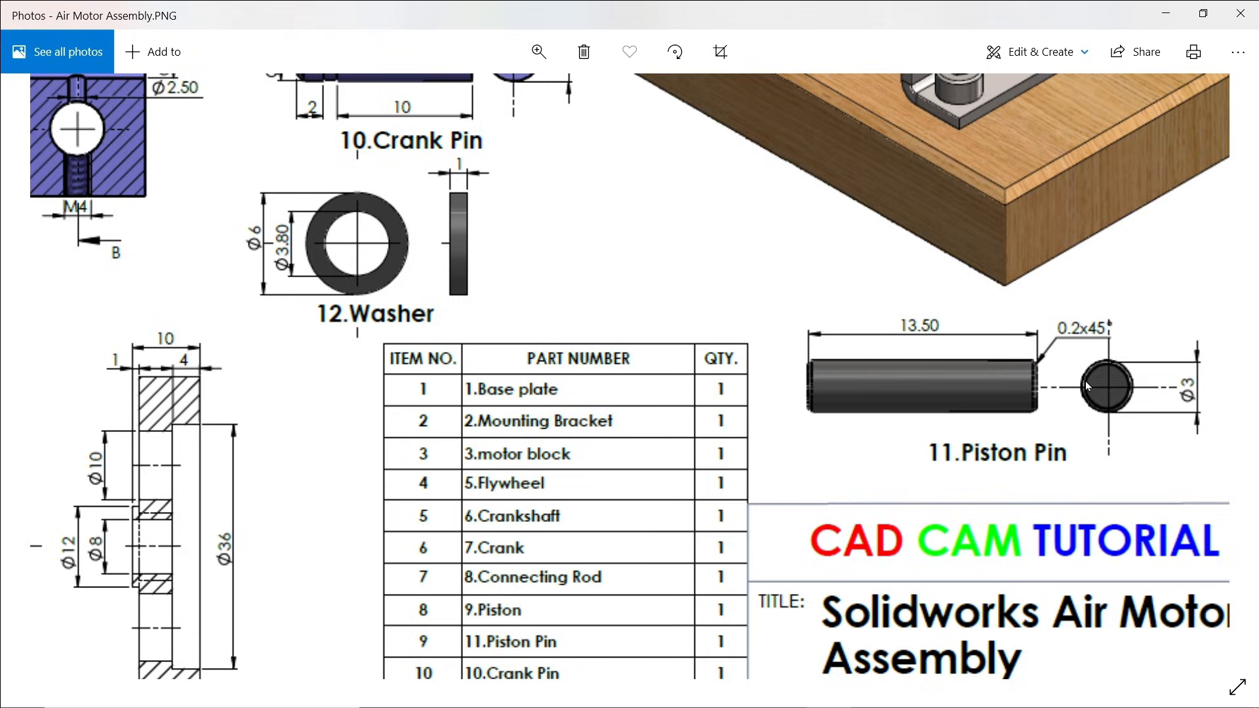
click(1165, 13)
click(77, 306)
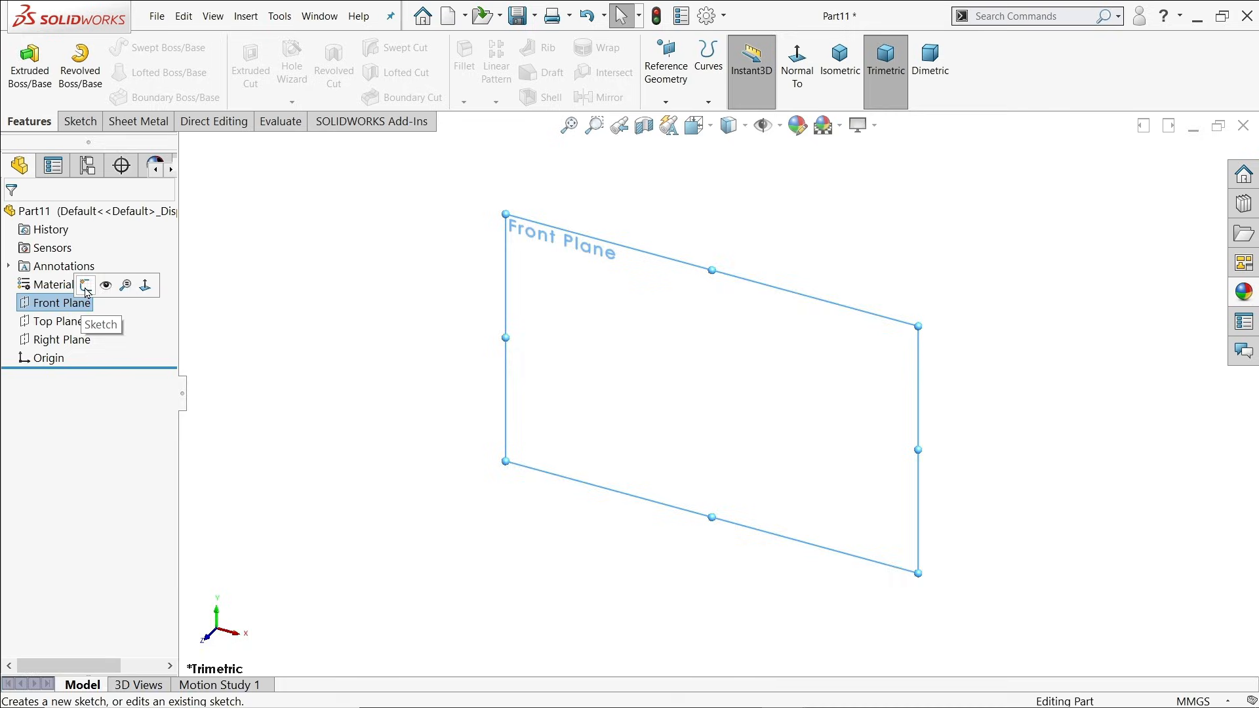
click(98, 285)
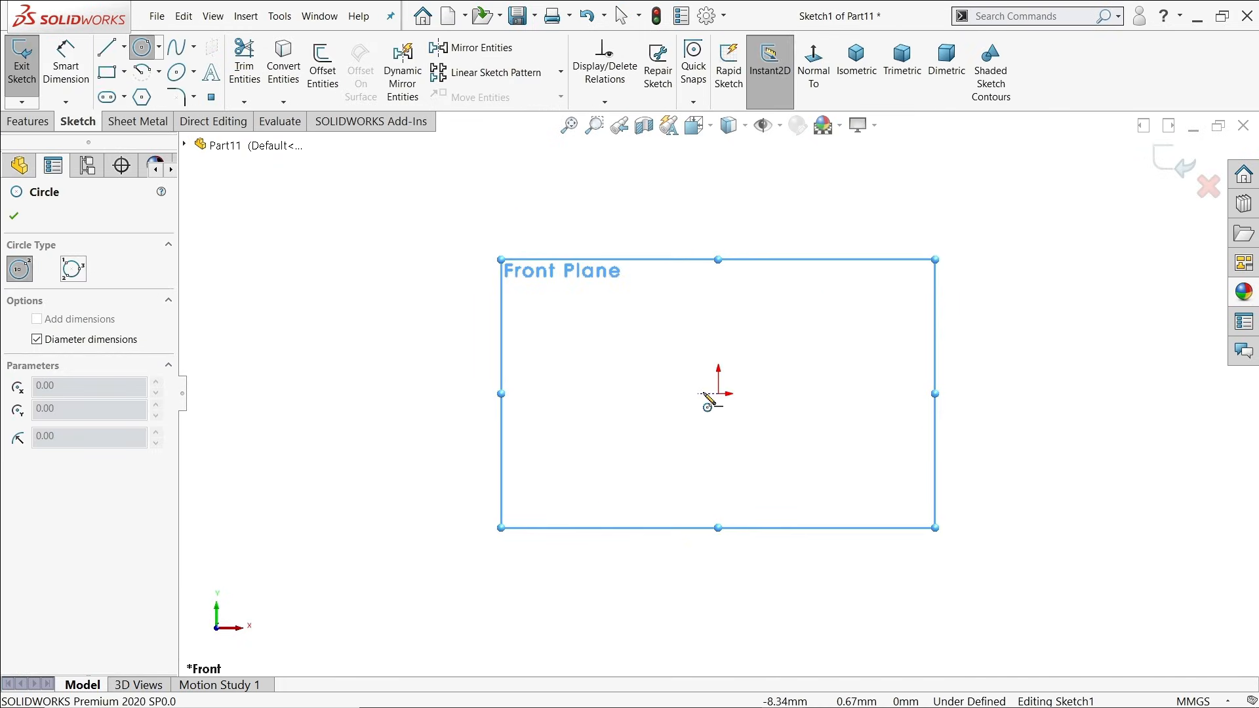
click(718, 393)
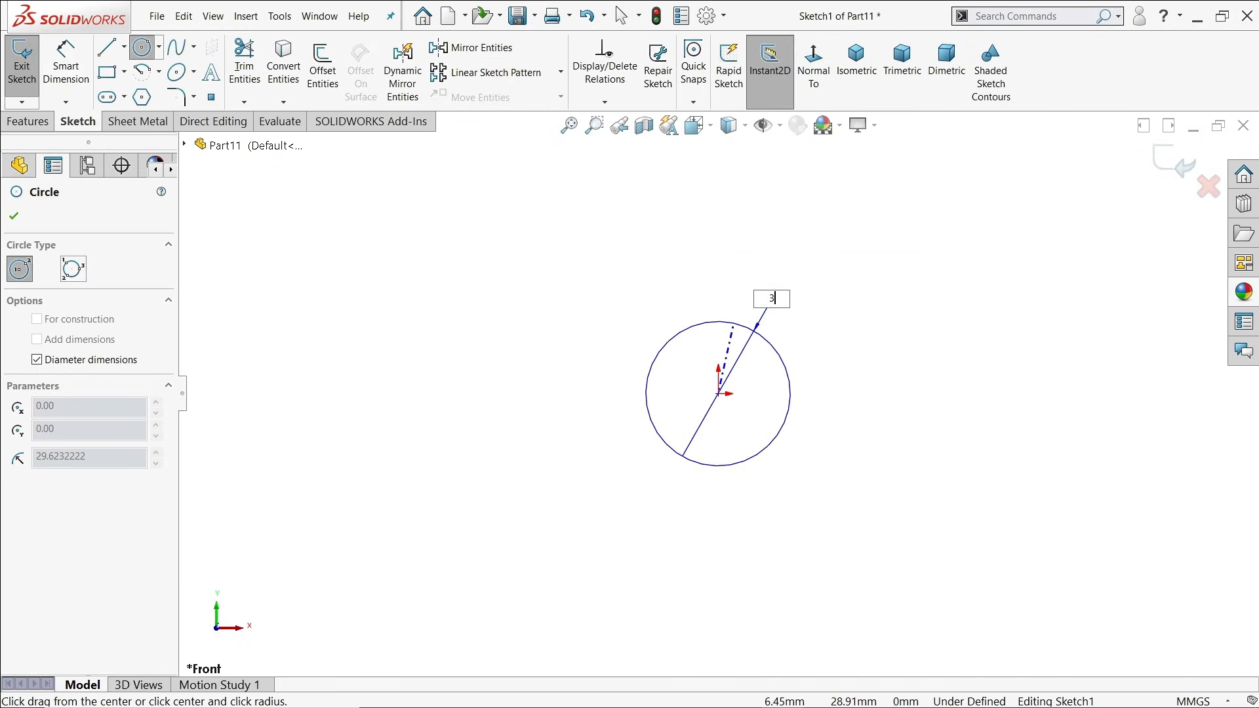
key(Return)
Step: Extrude the circle 13.5 mm with the Mid Plane end condition
click(28, 122)
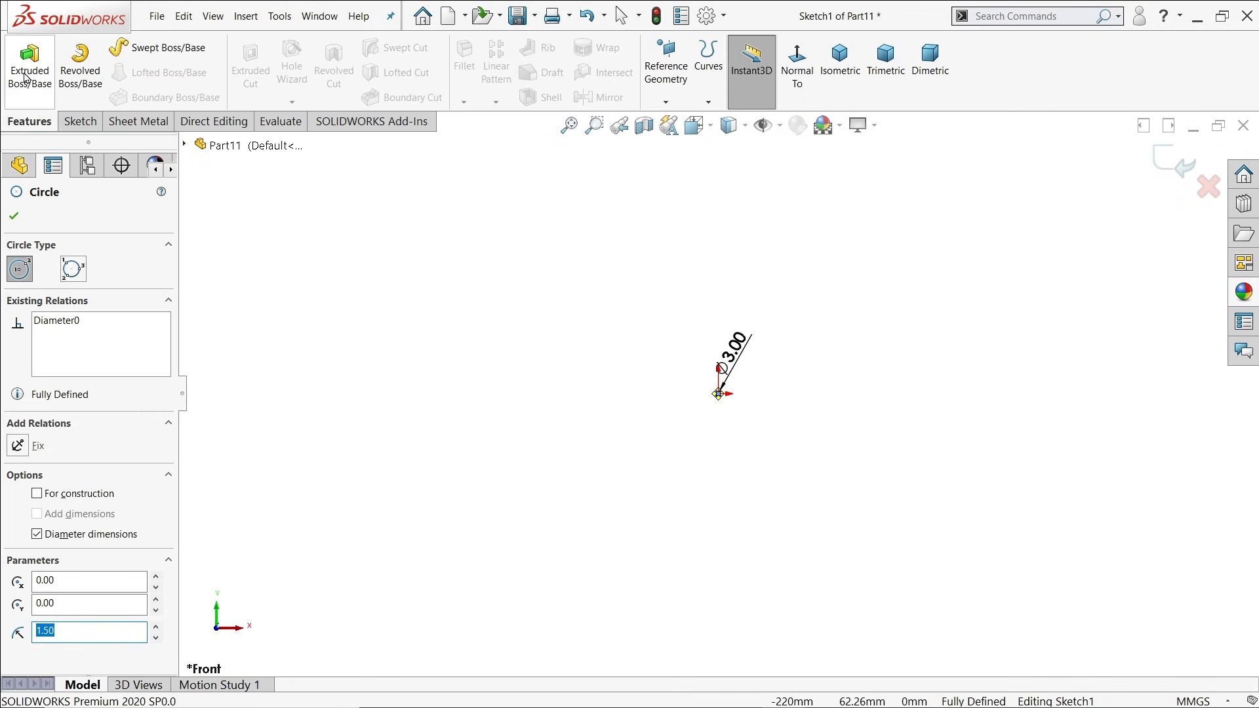
click(27, 77)
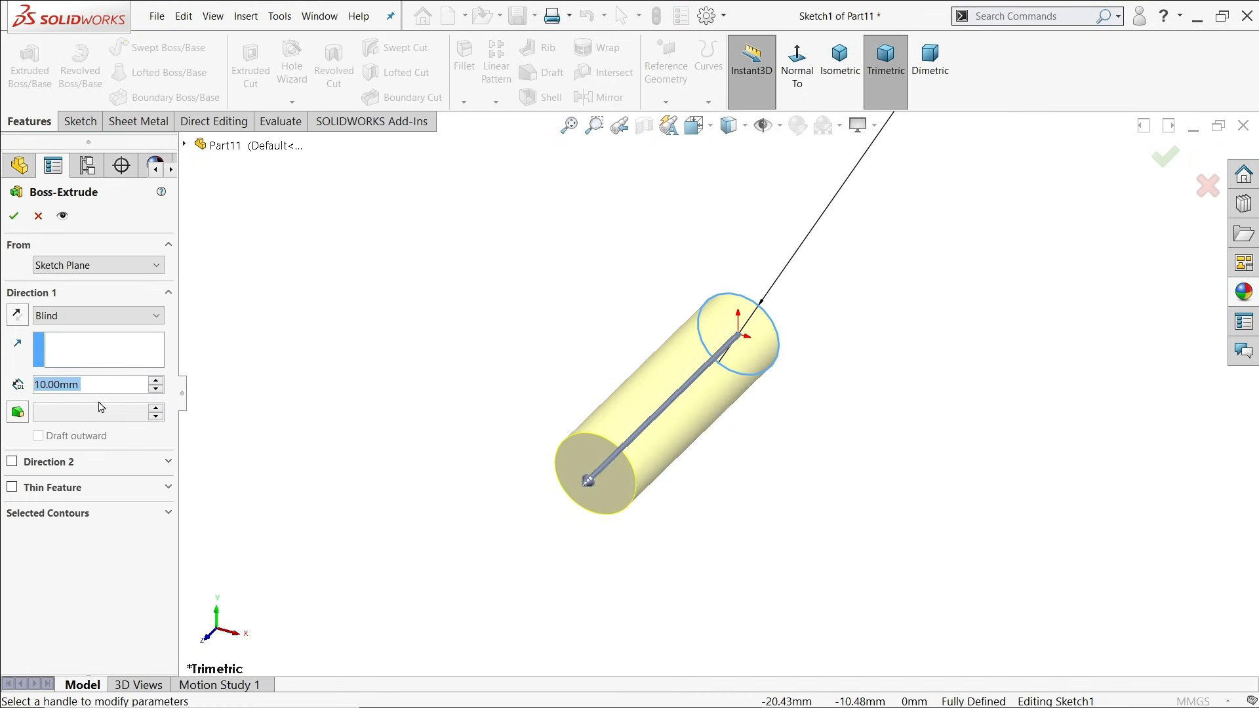
text(13.5)
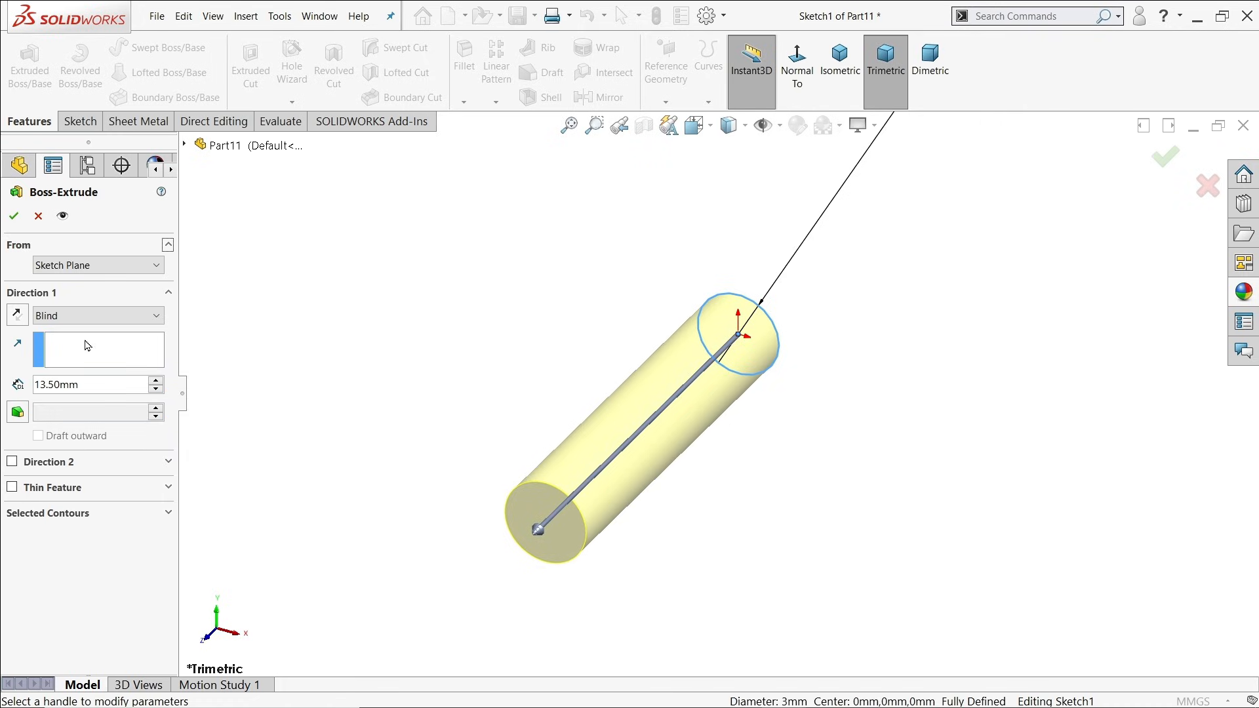
click(73, 316)
click(61, 396)
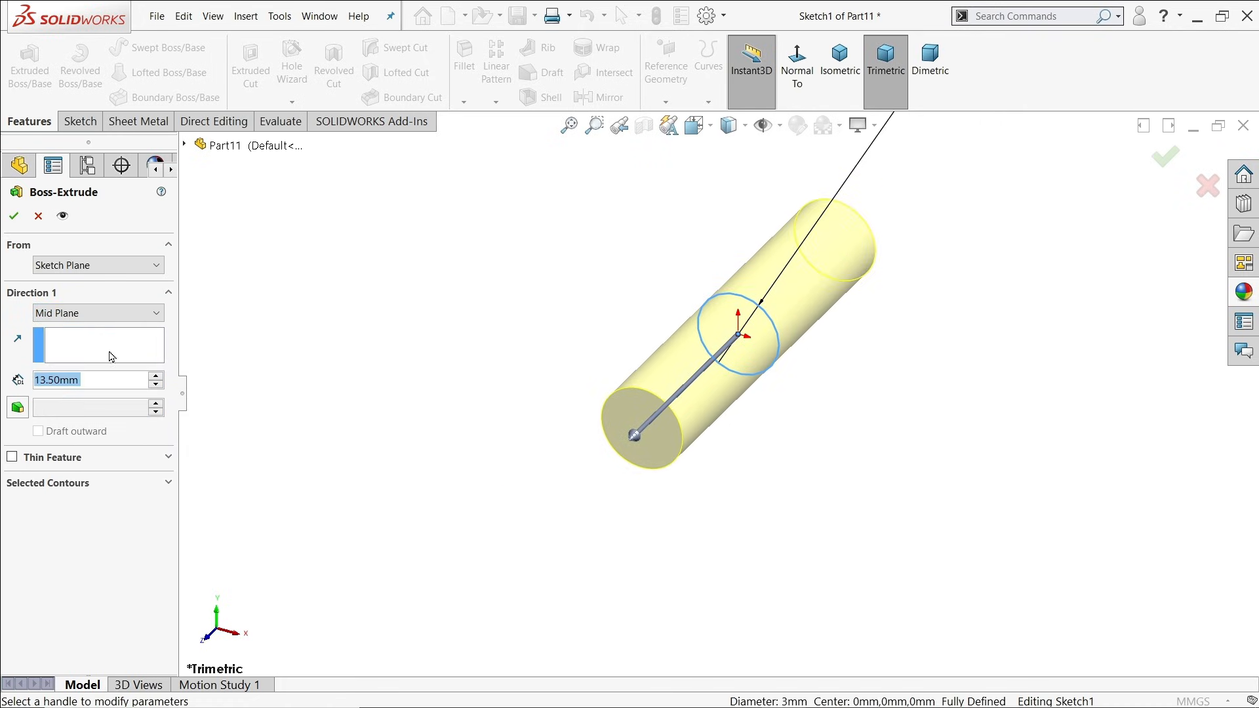
click(12, 217)
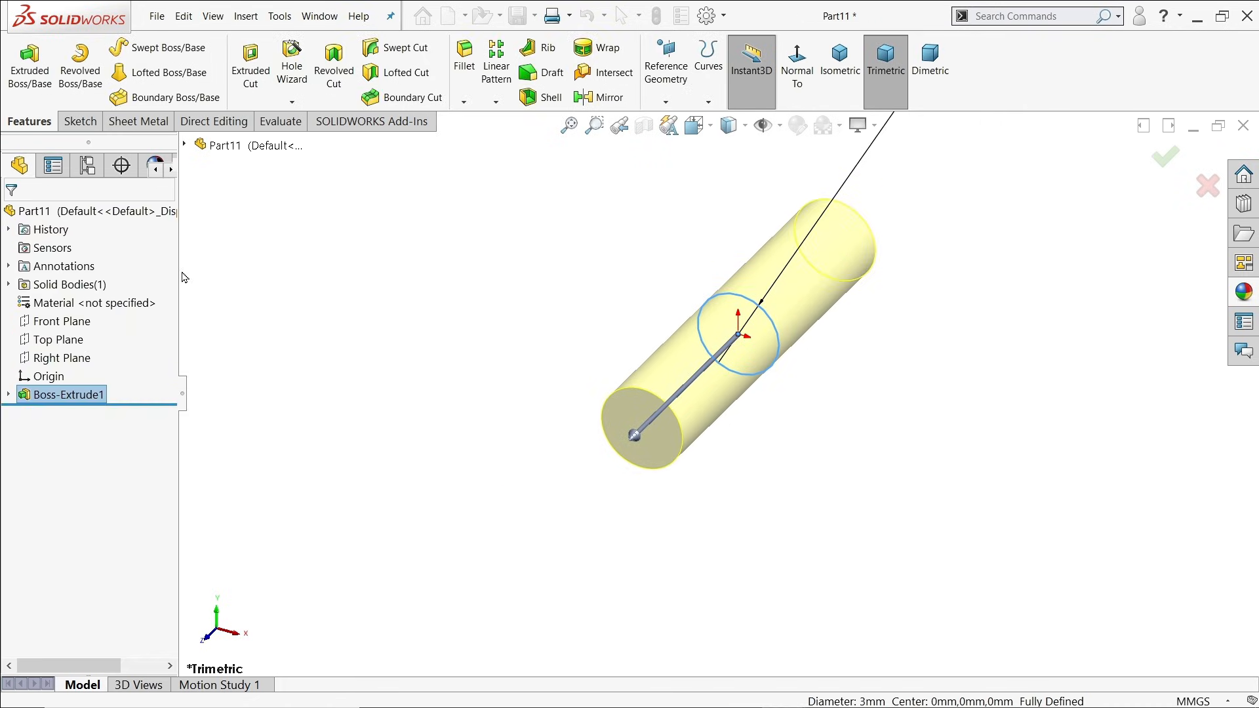
Step: Chamfer both ends of the pin 0.2 mm at 45 degrees by selecting its cylindrical face
click(463, 102)
click(488, 138)
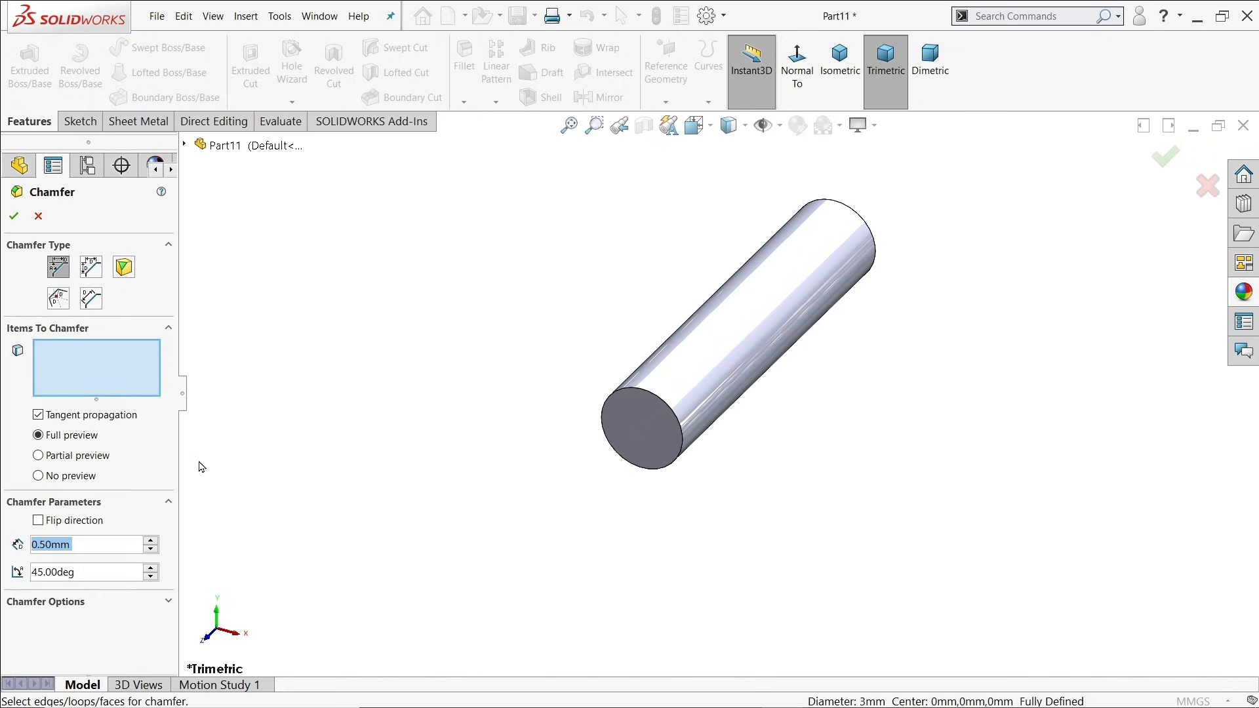
text(0.2)
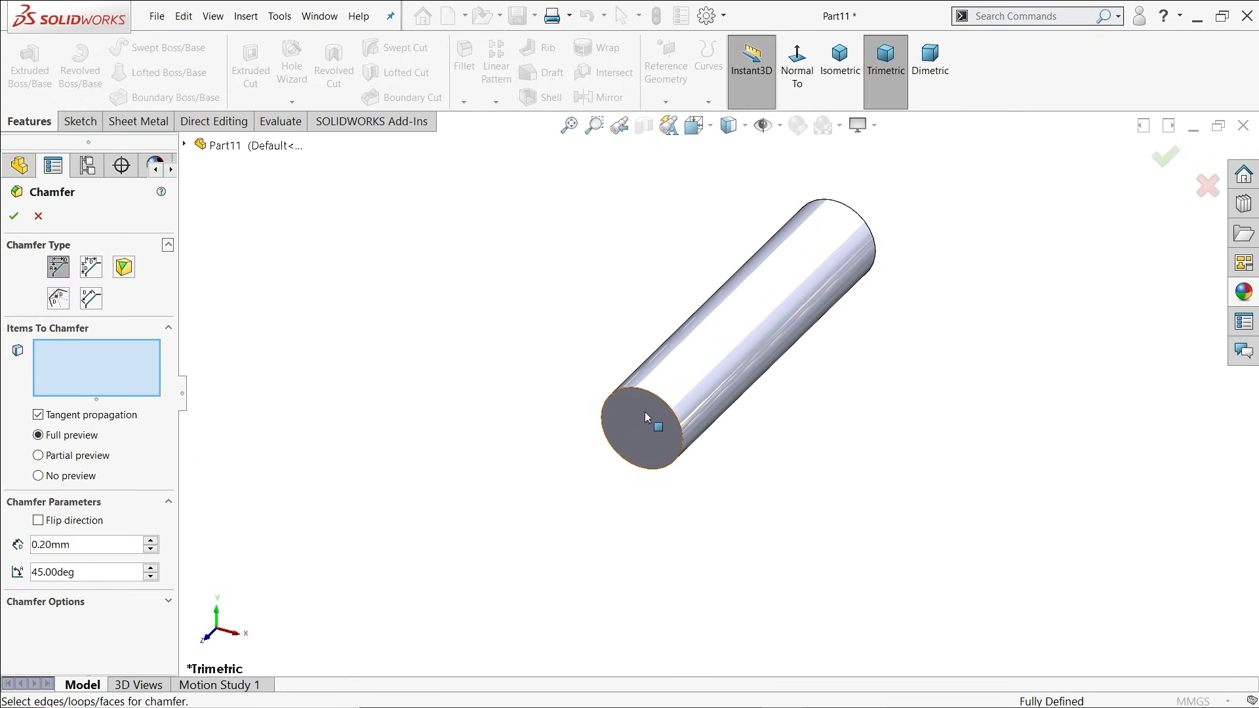
click(726, 352)
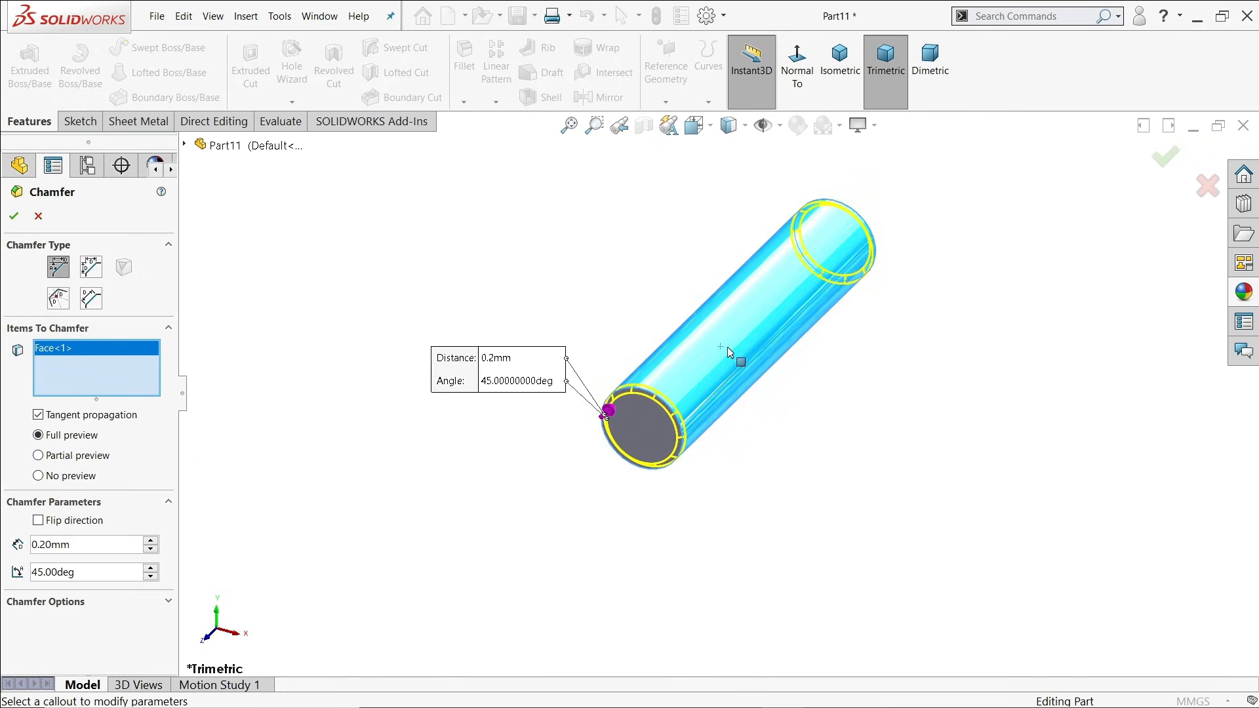
click(14, 215)
Step: Apply a dark grey color to the whole piston pin
click(170, 210)
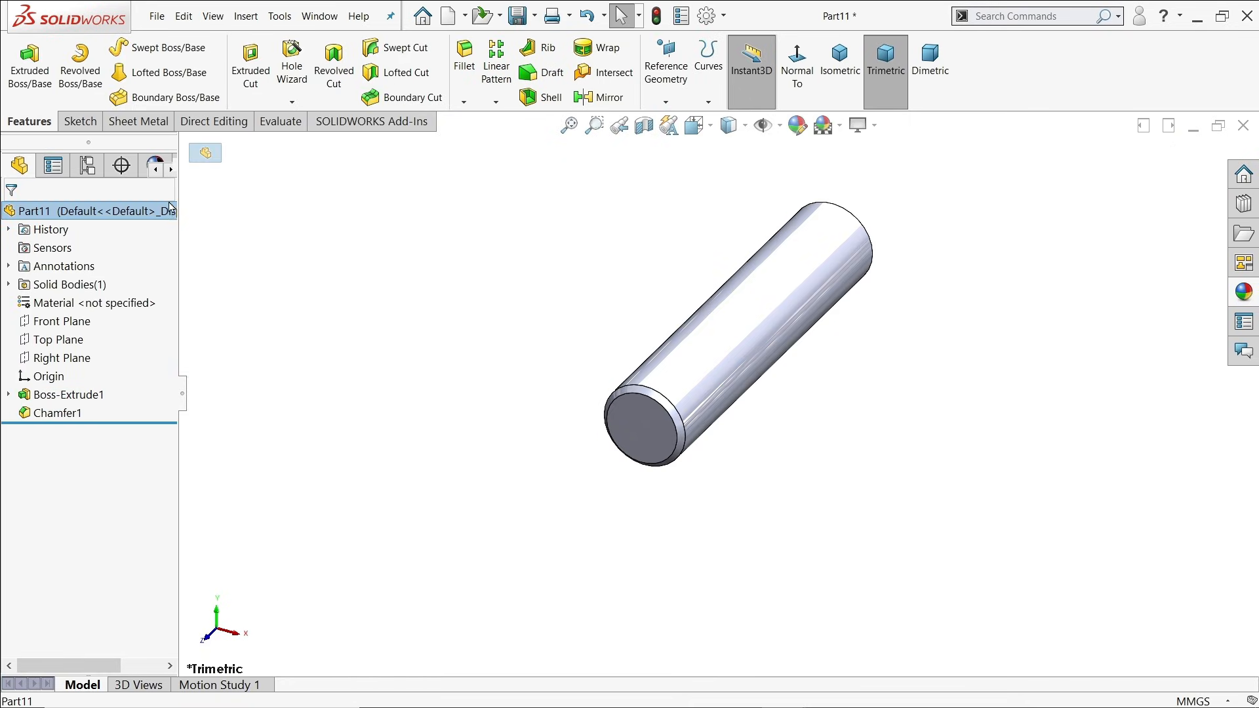
click(796, 126)
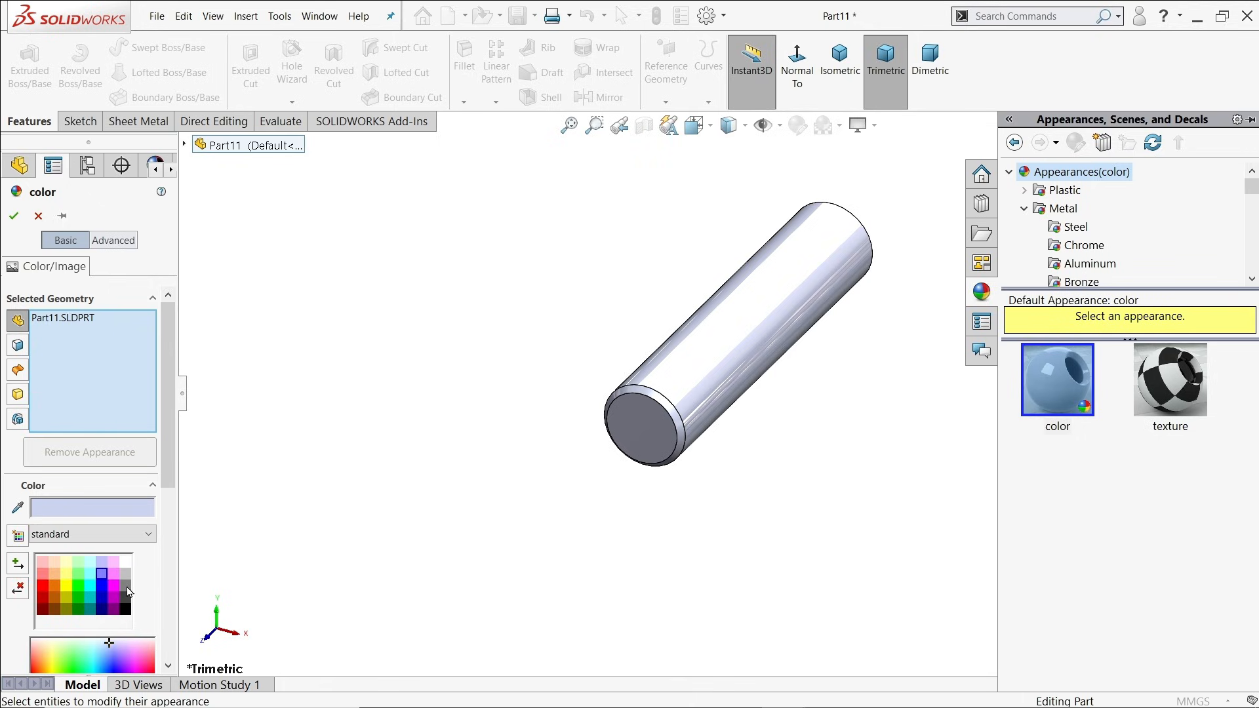
click(126, 586)
click(126, 601)
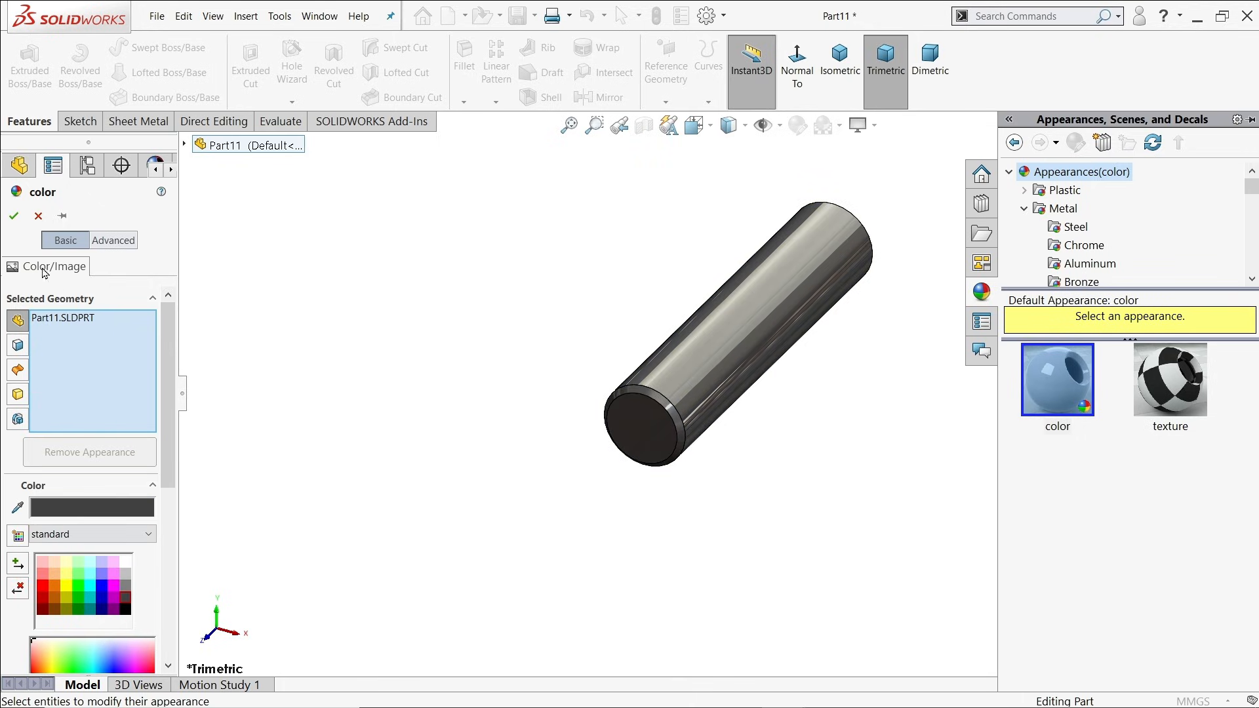
click(13, 216)
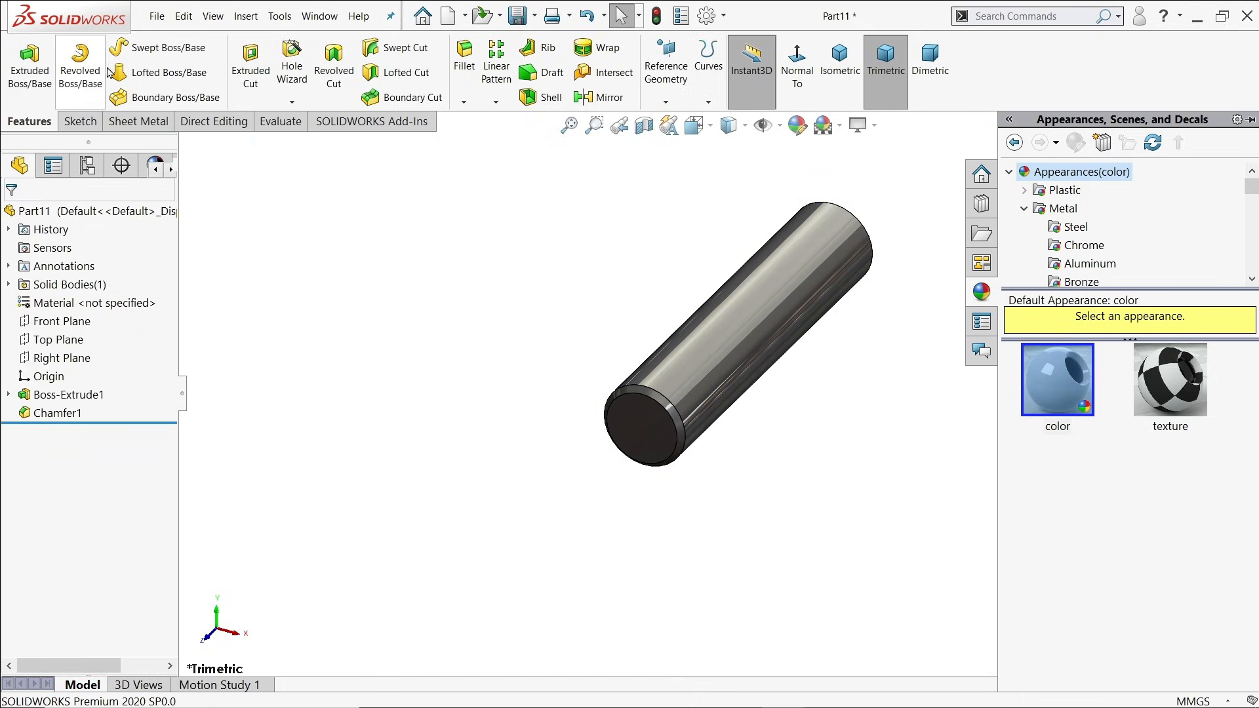
Step: Save the part as 11.Piston Pin in the Pneumatic Motor folder
click(447, 17)
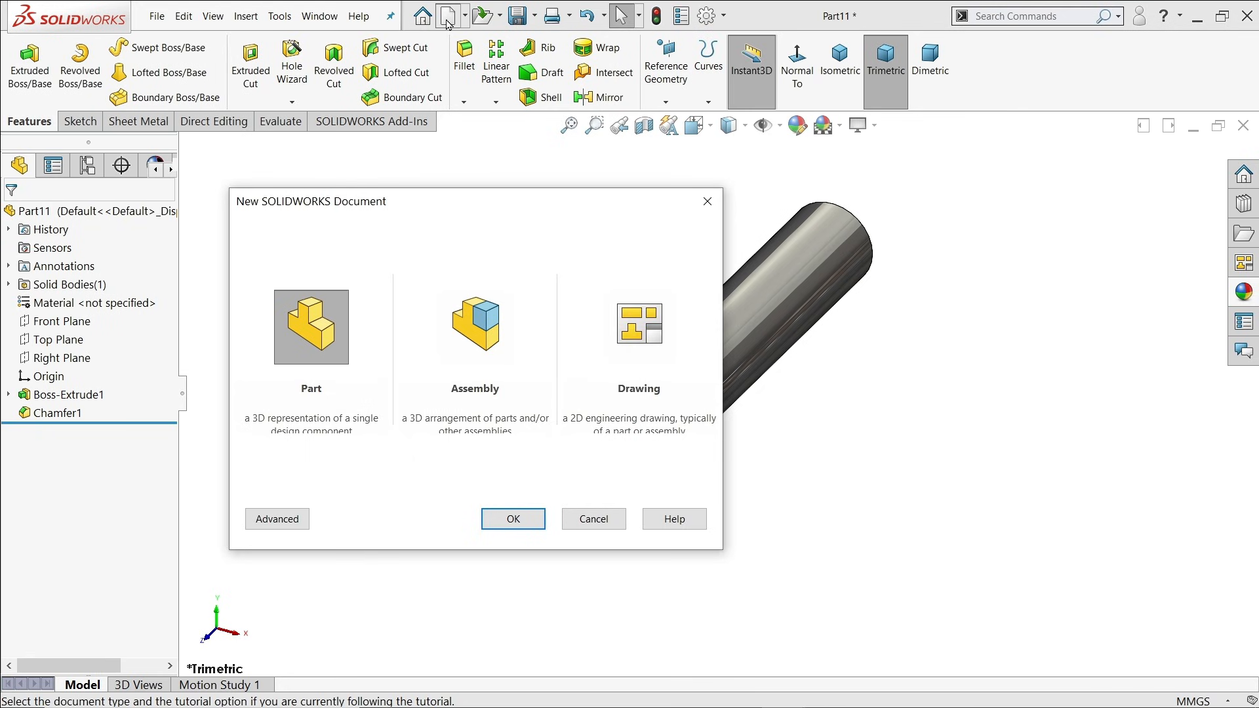
click(707, 201)
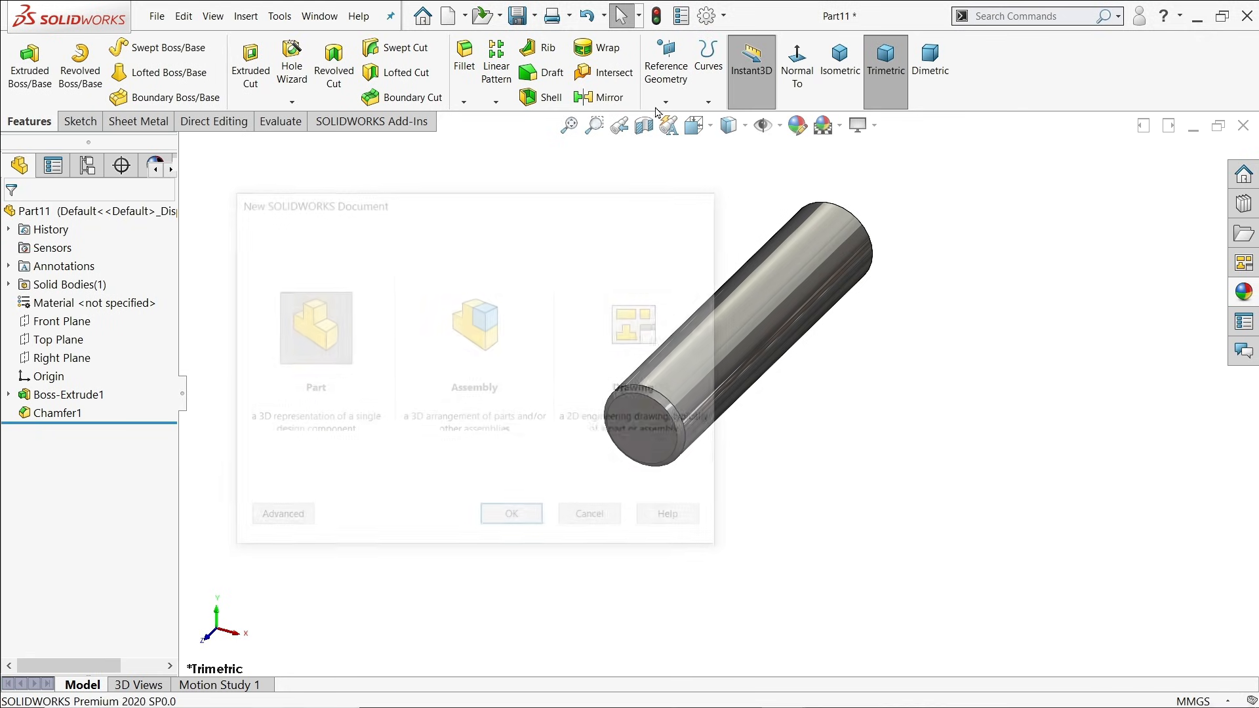
click(518, 17)
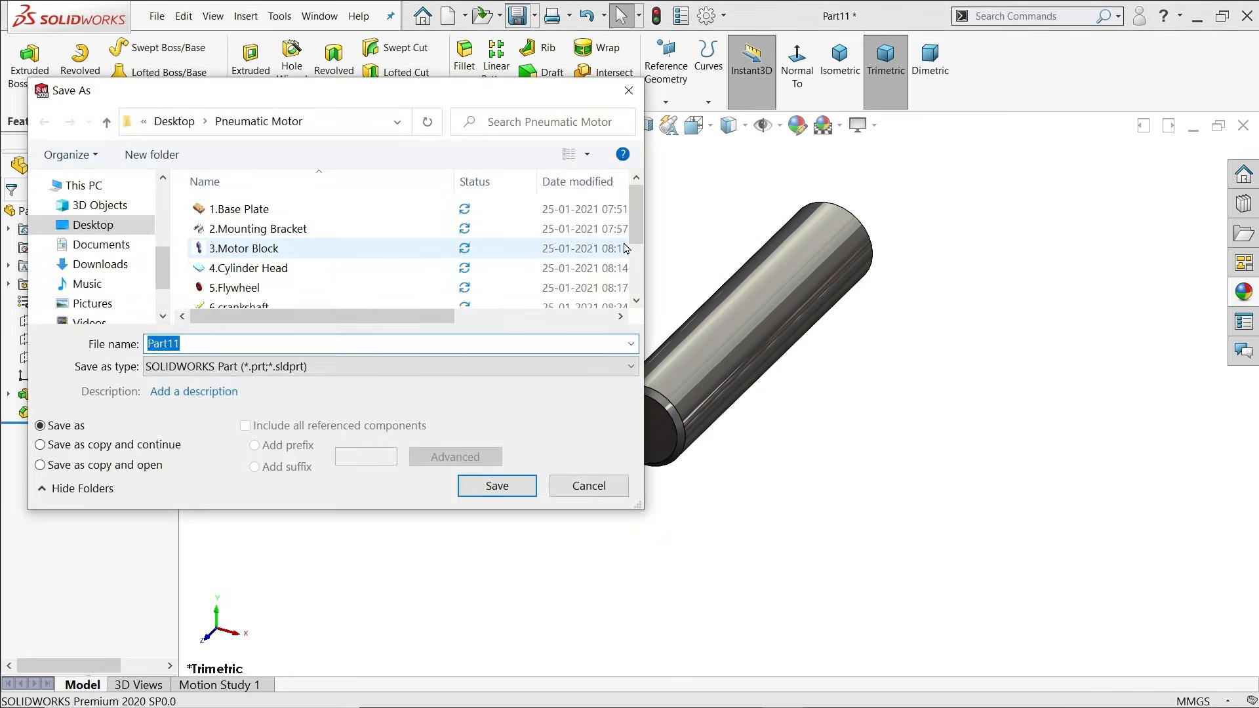
drag(635, 228, 631, 291)
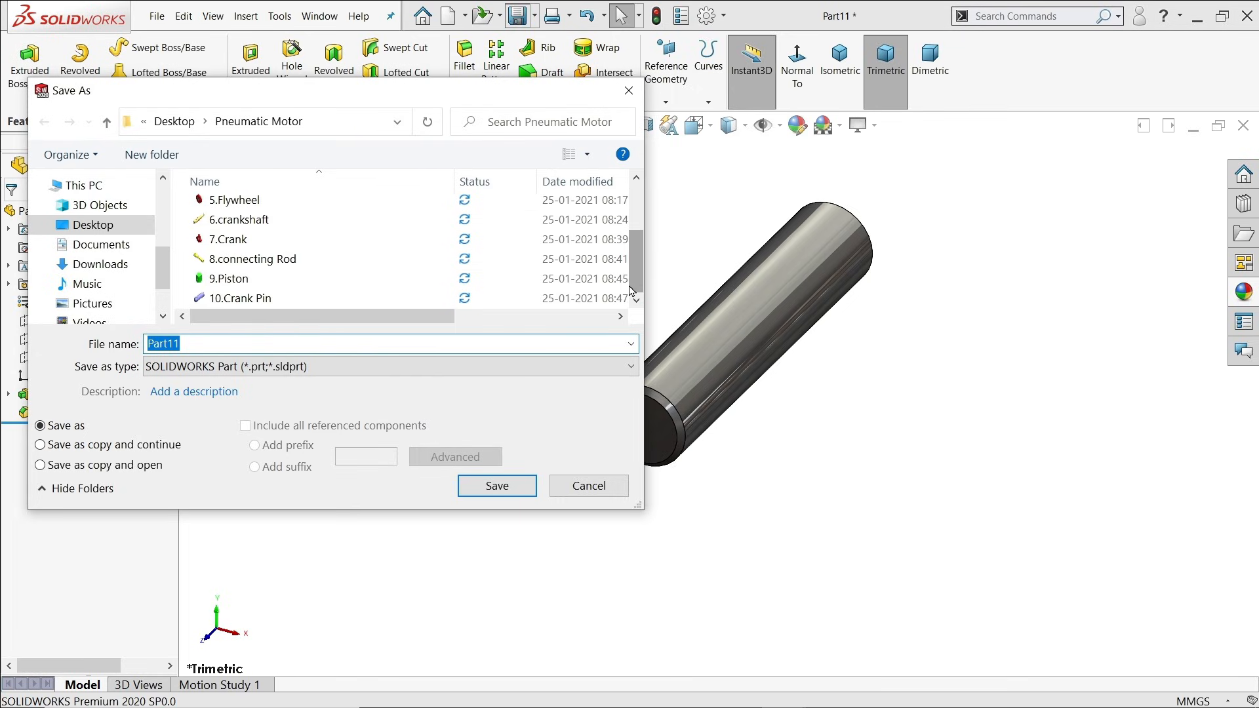
text(11.Piston Pin)
key(Return)
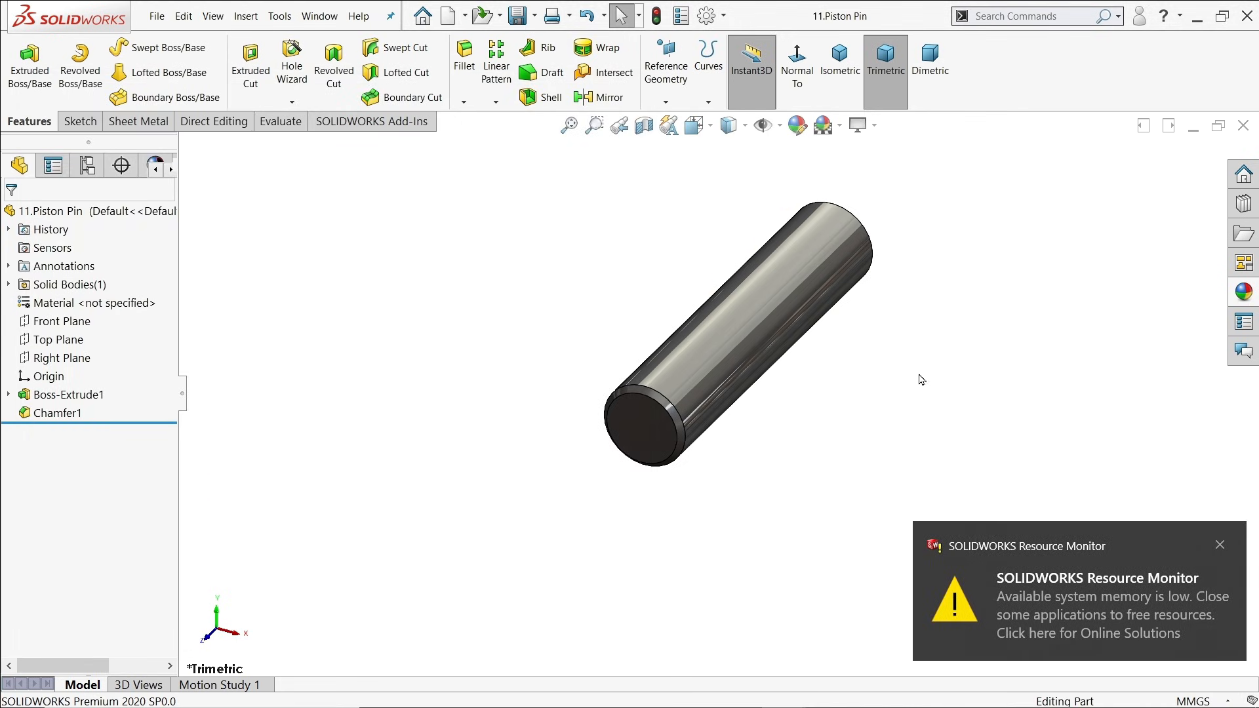
Step: Create a new part document and check the washer's dimensions in the Air Motor Assembly drawing
click(1221, 544)
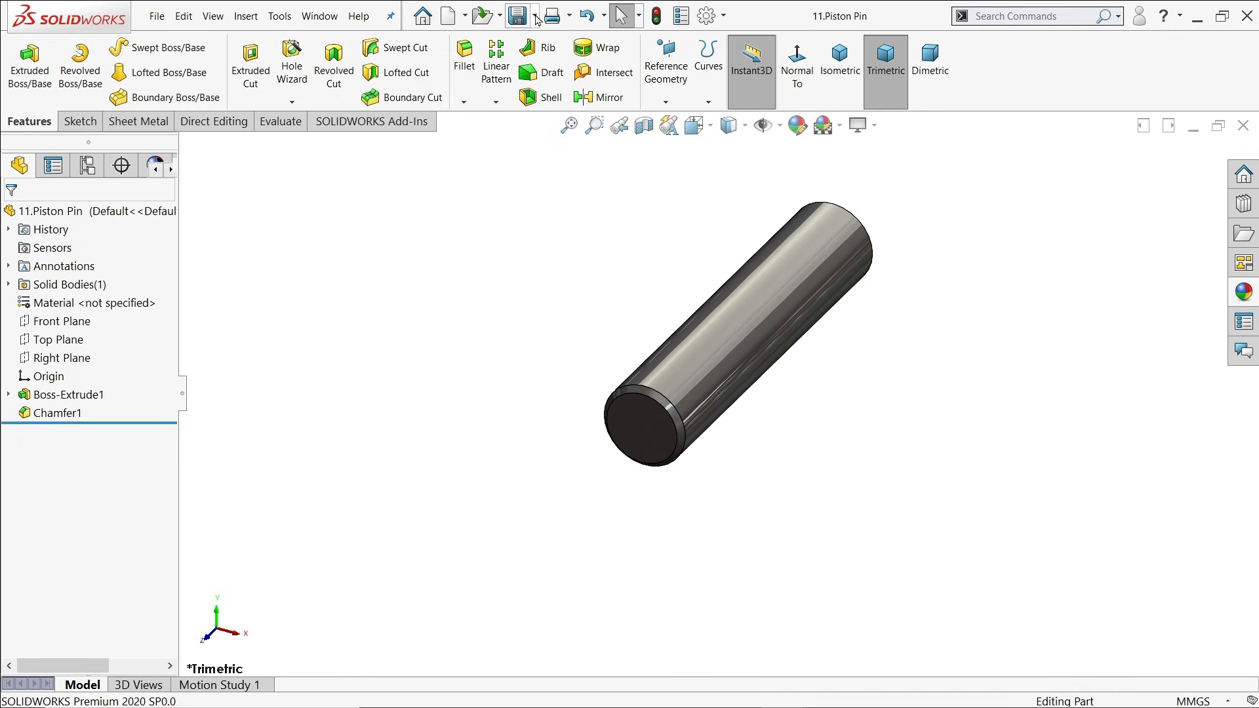
click(464, 15)
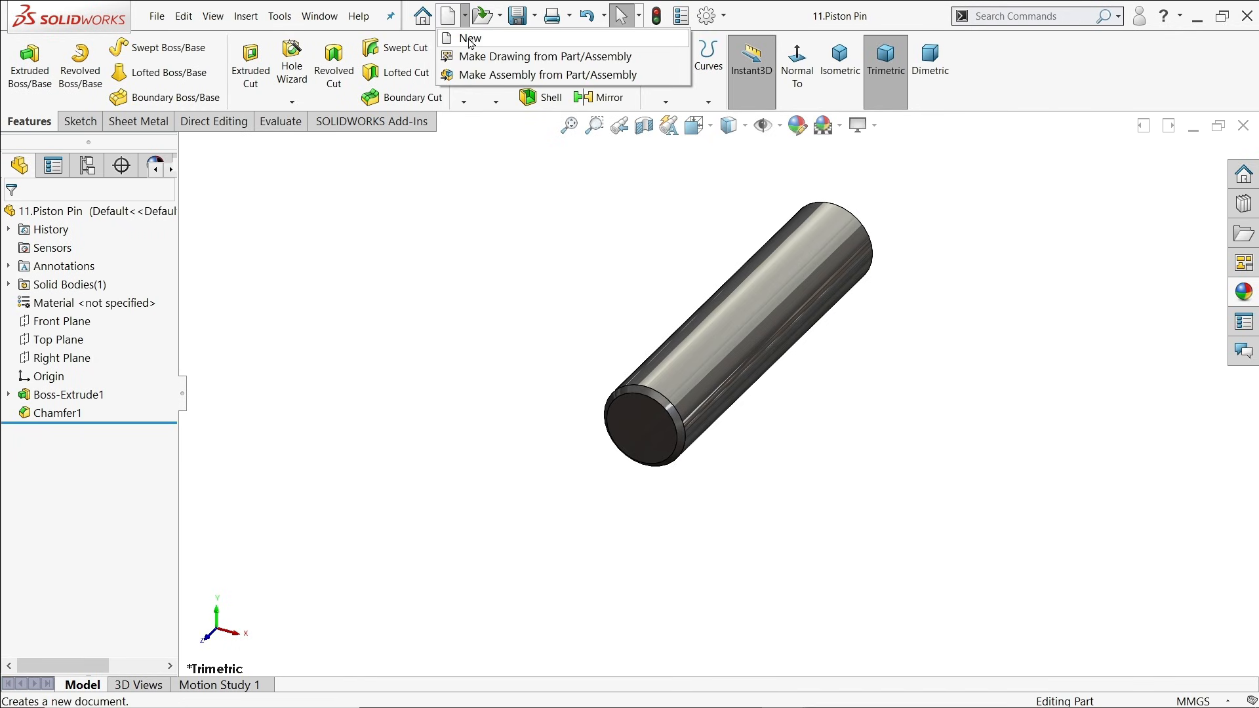
click(471, 40)
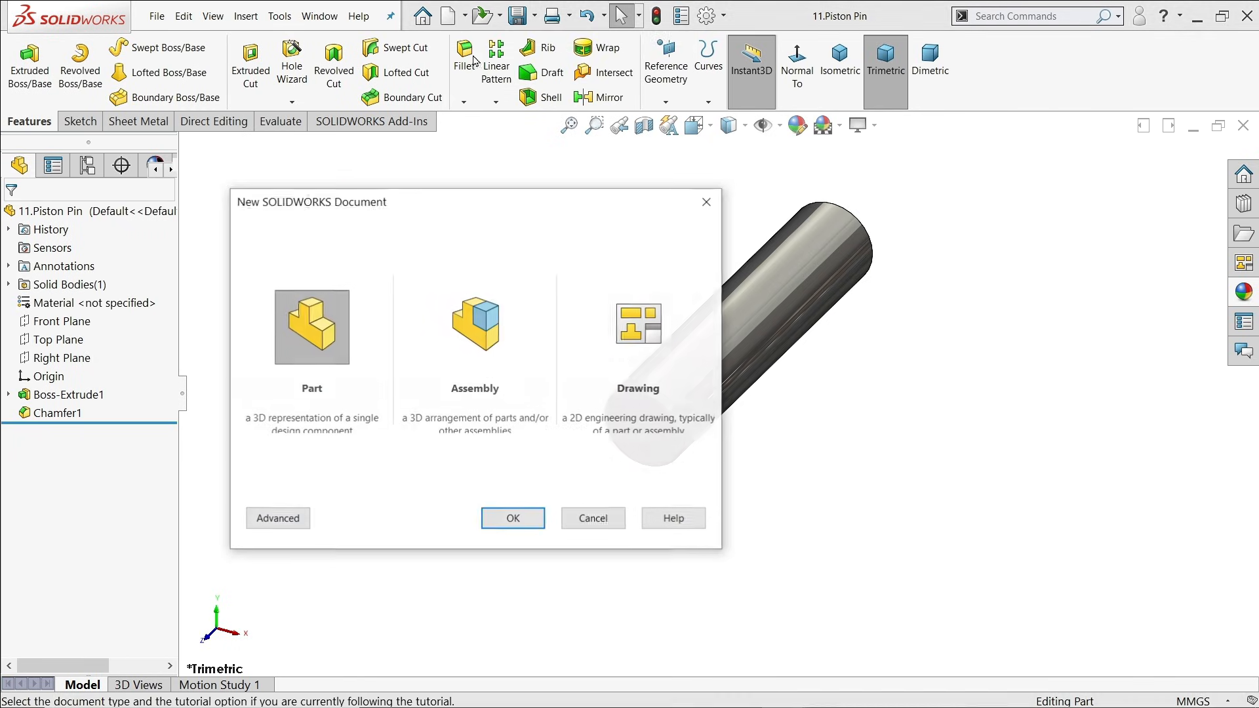
click(514, 519)
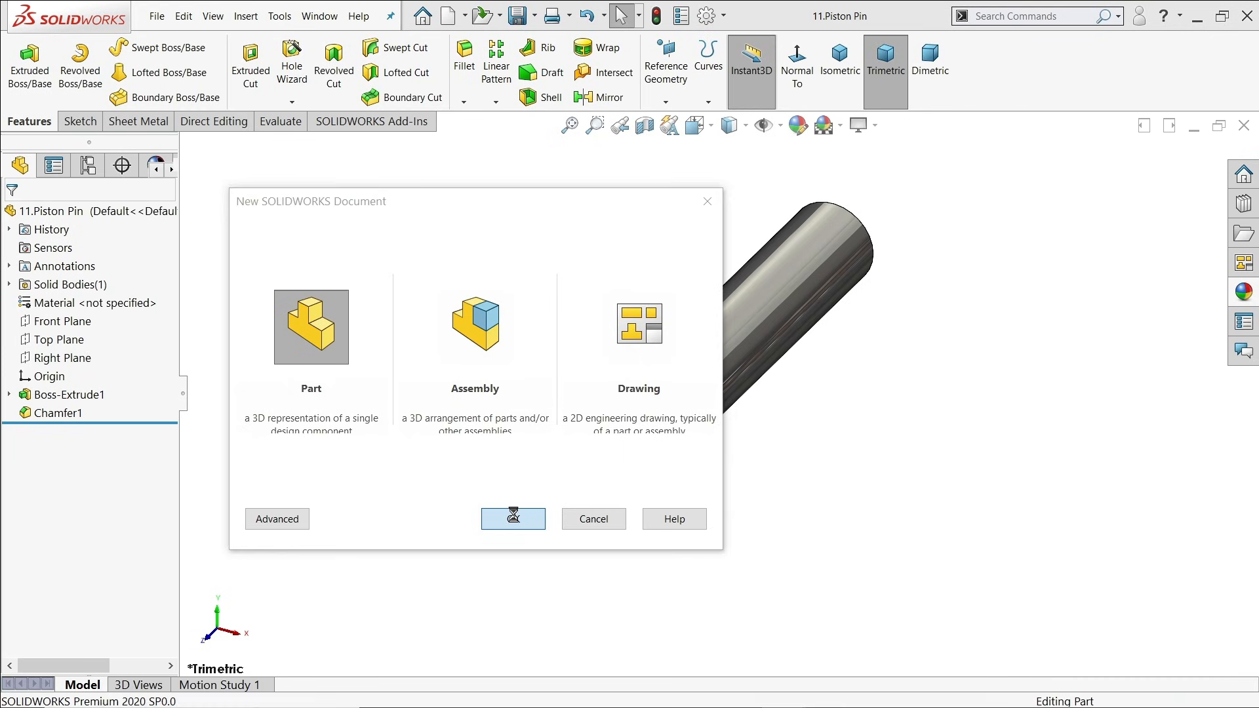
click(827, 125)
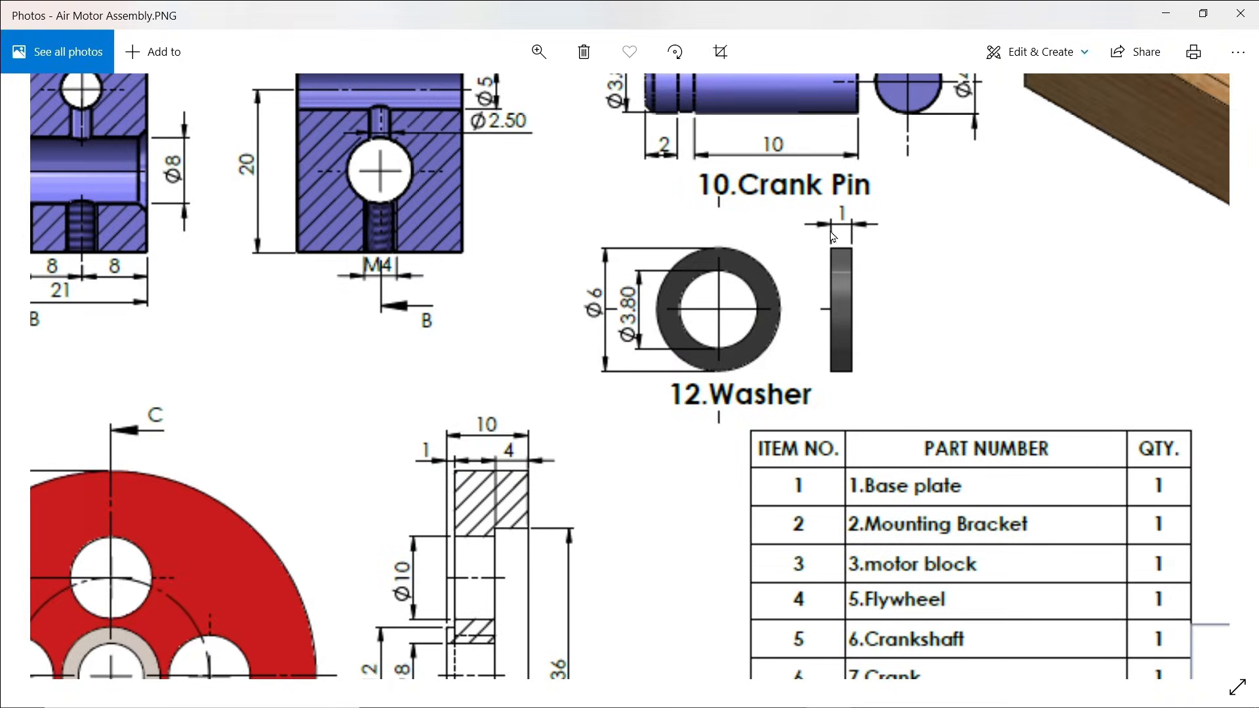
click(1166, 20)
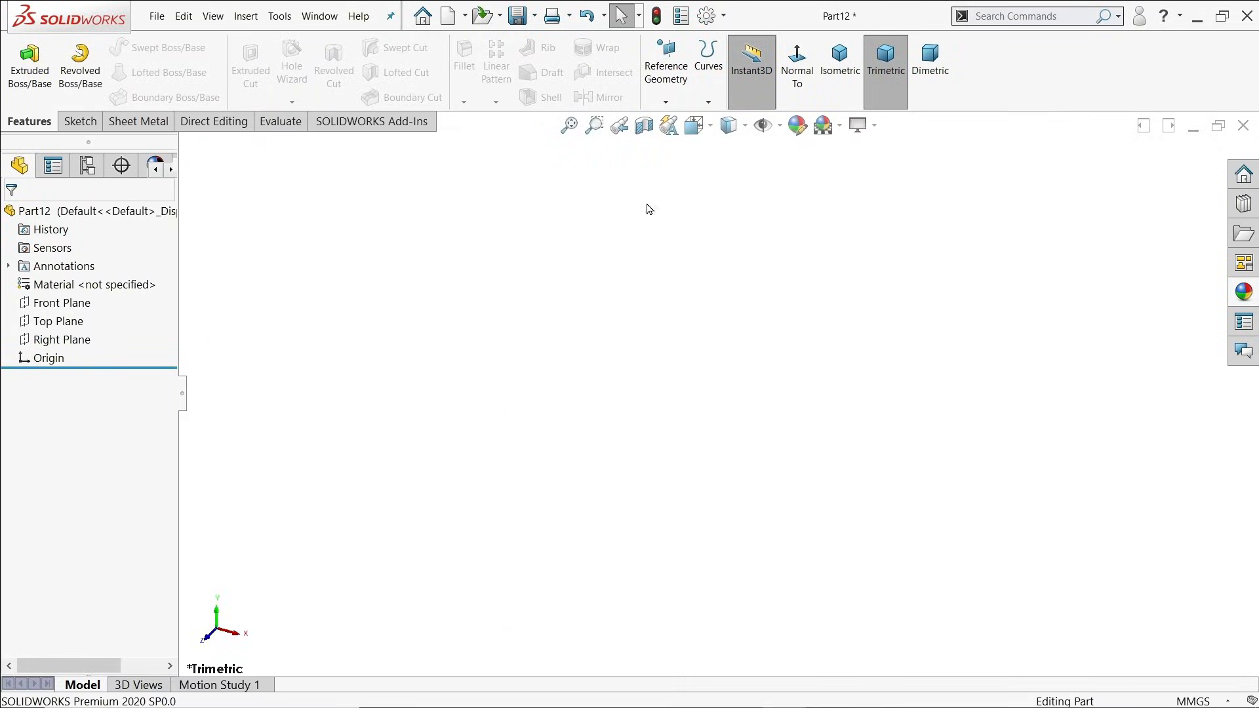
Step: Sketch two concentric circles with diameters of 6 mm and 3.8 mm on the Front Plane, centered on the origin
click(72, 308)
click(99, 284)
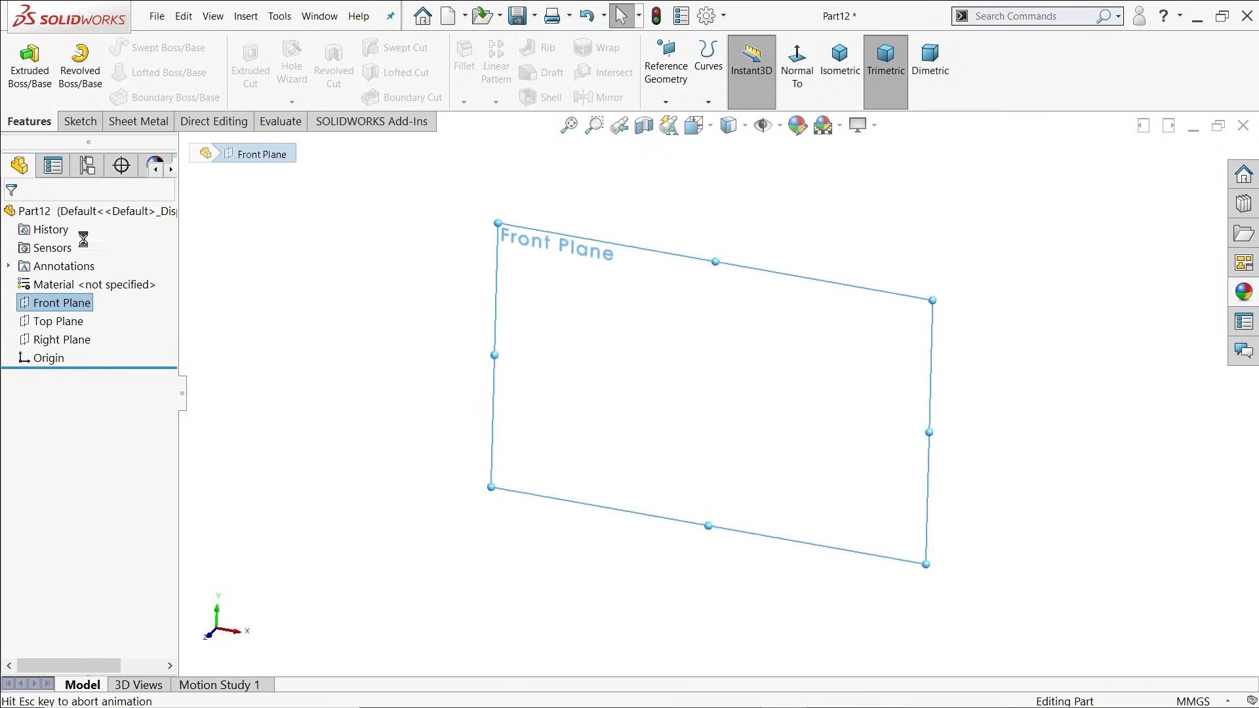
click(143, 48)
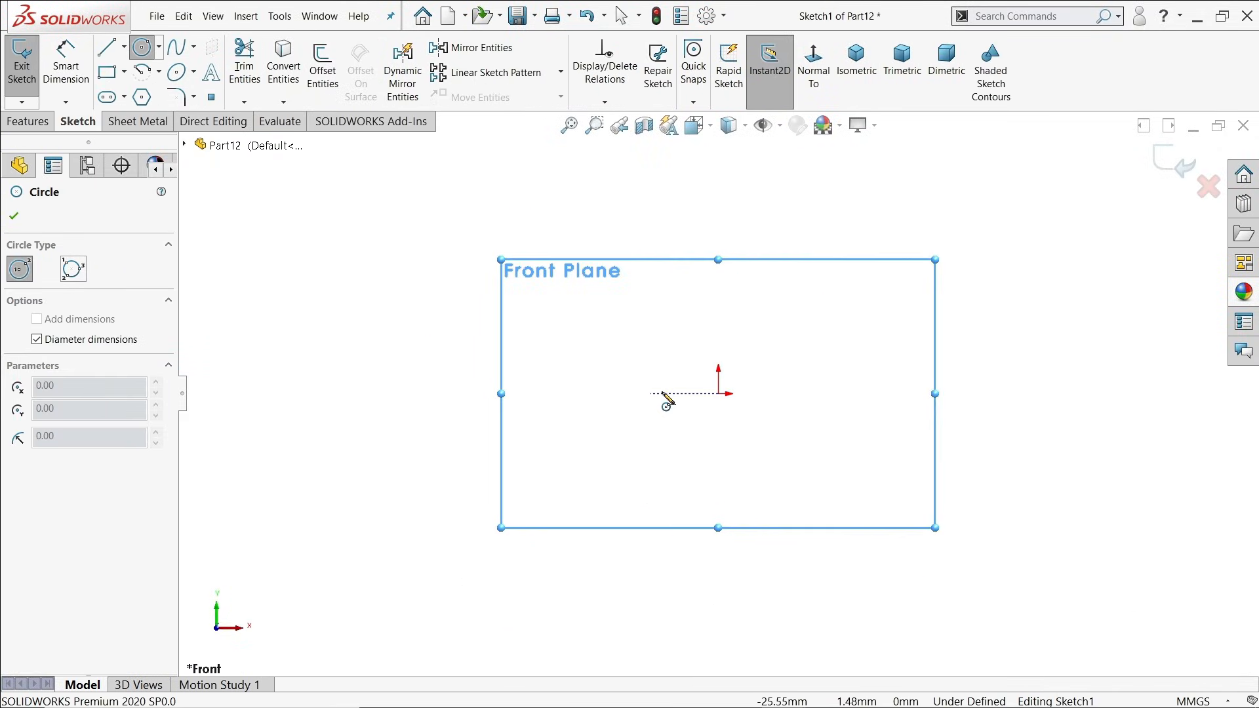
click(718, 394)
text(6)
key(Return)
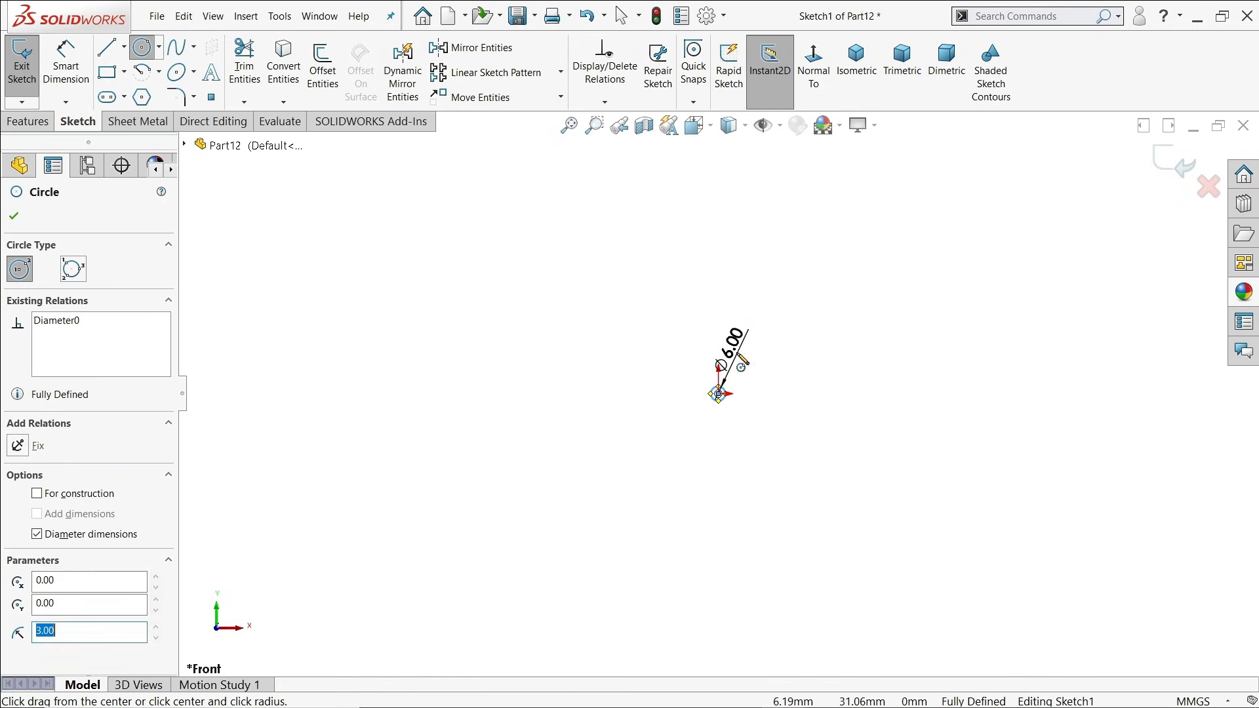
scroll(728, 413, down, 5)
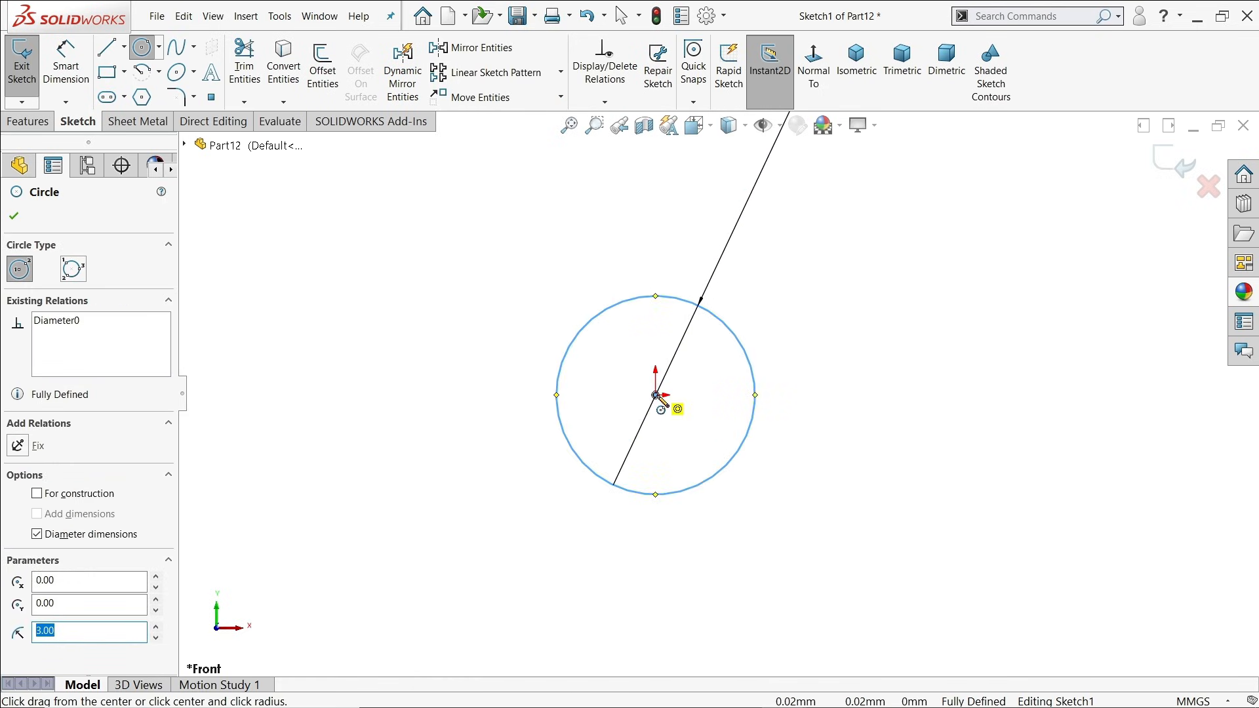
click(655, 394)
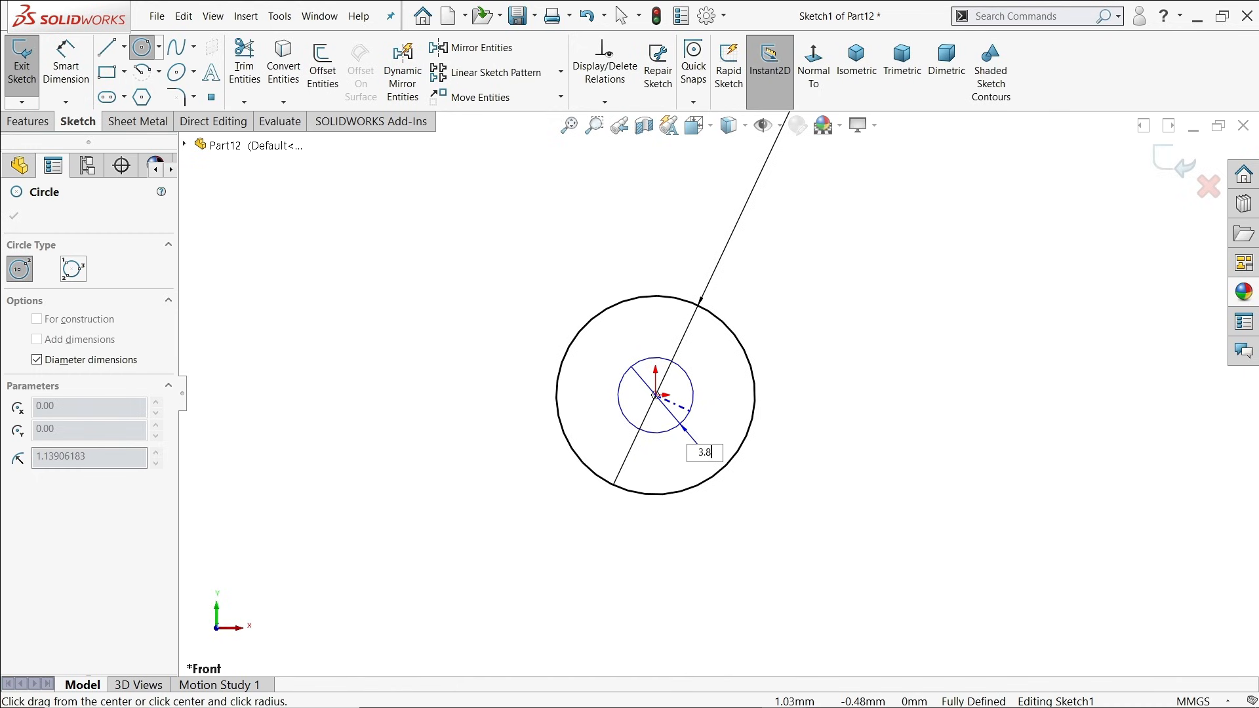
key(Return)
Step: Extrude the ring profile 1 mm with the Blind end condition
click(27, 121)
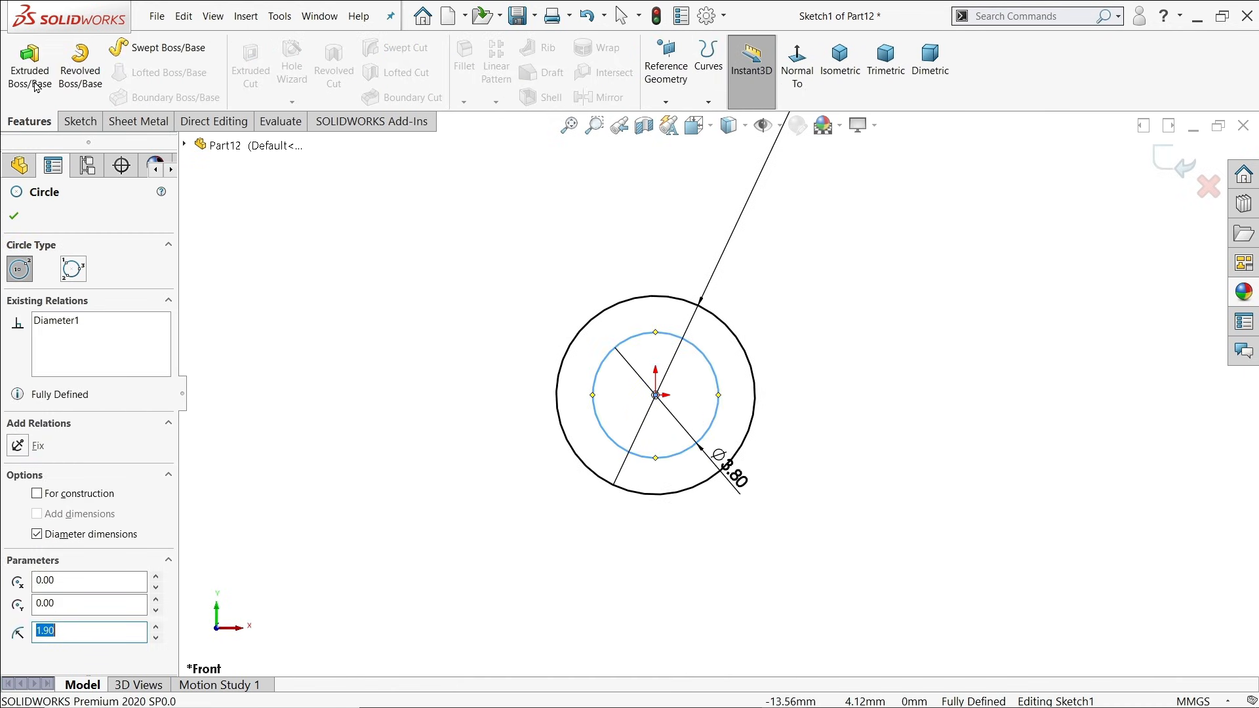
click(30, 64)
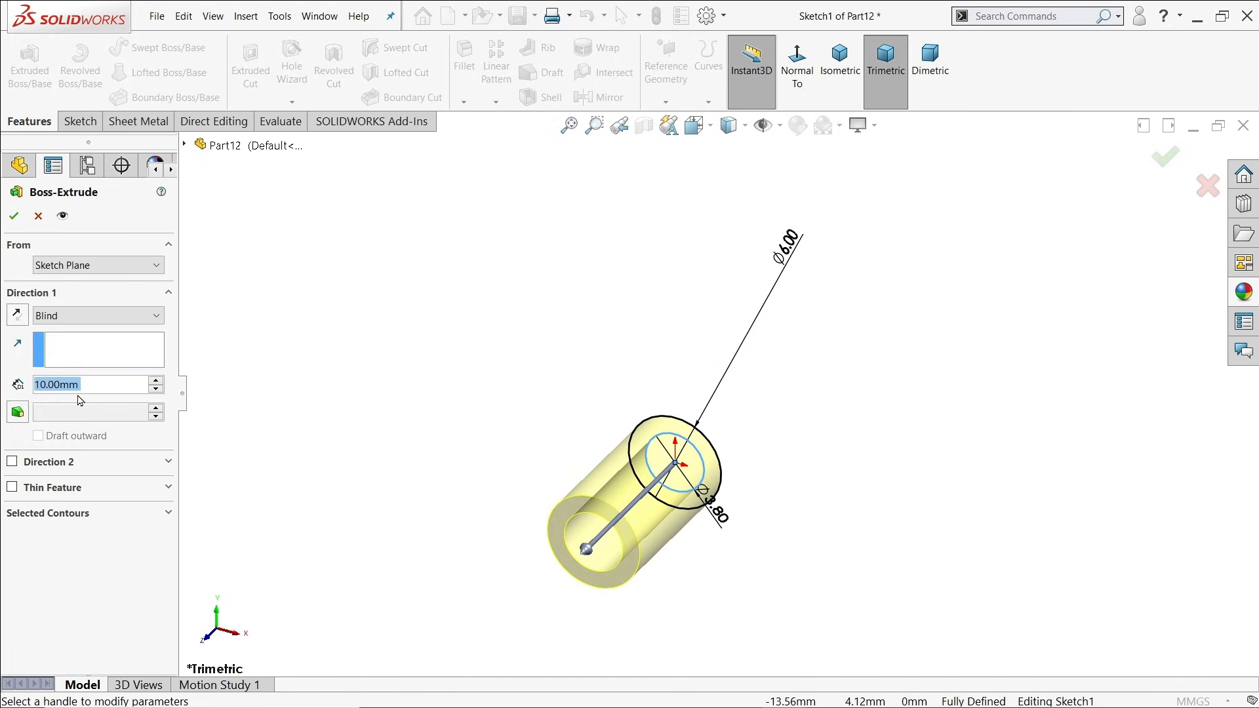
text(1)
key(Return)
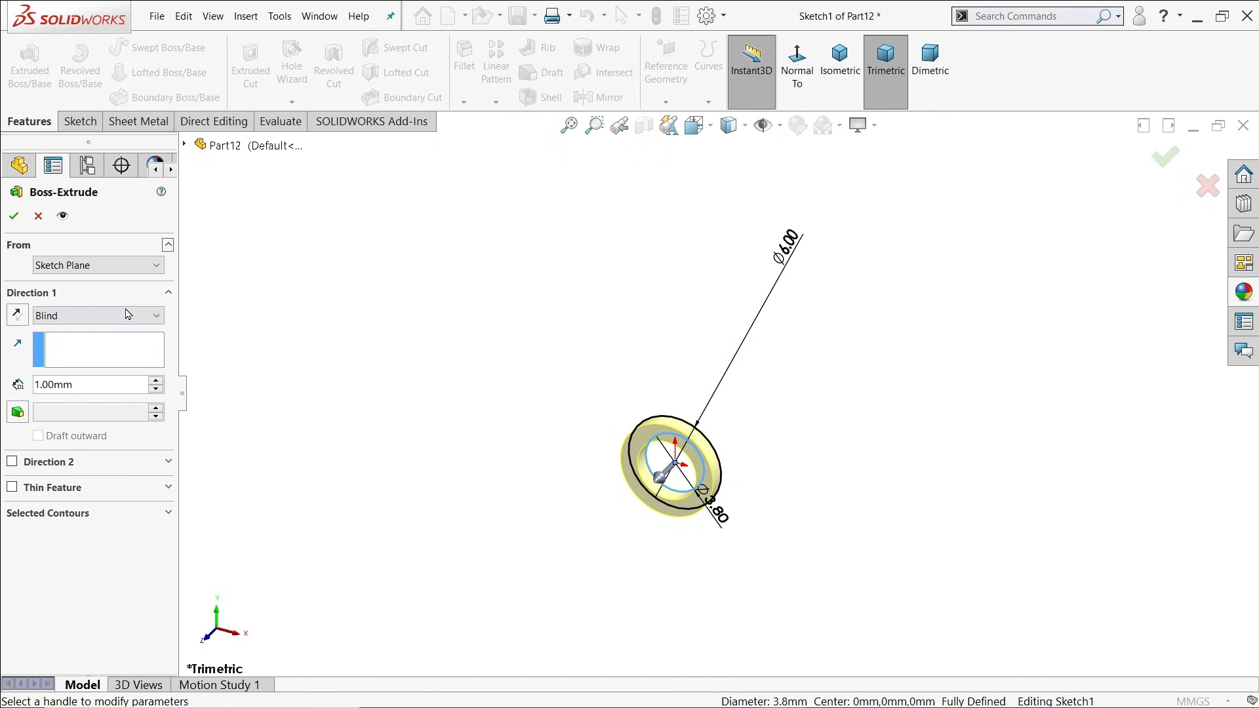
click(9, 215)
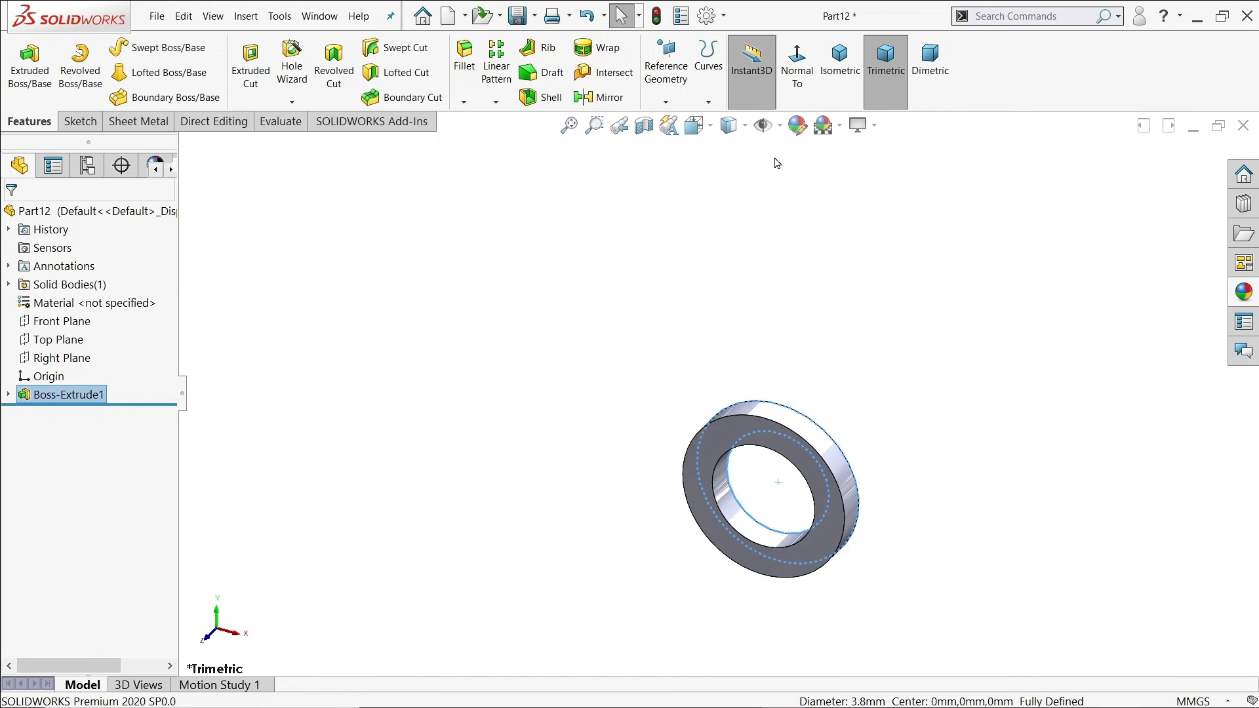
Step: Apply a grey color from the standard swatches to the washer's extruded feature
click(797, 124)
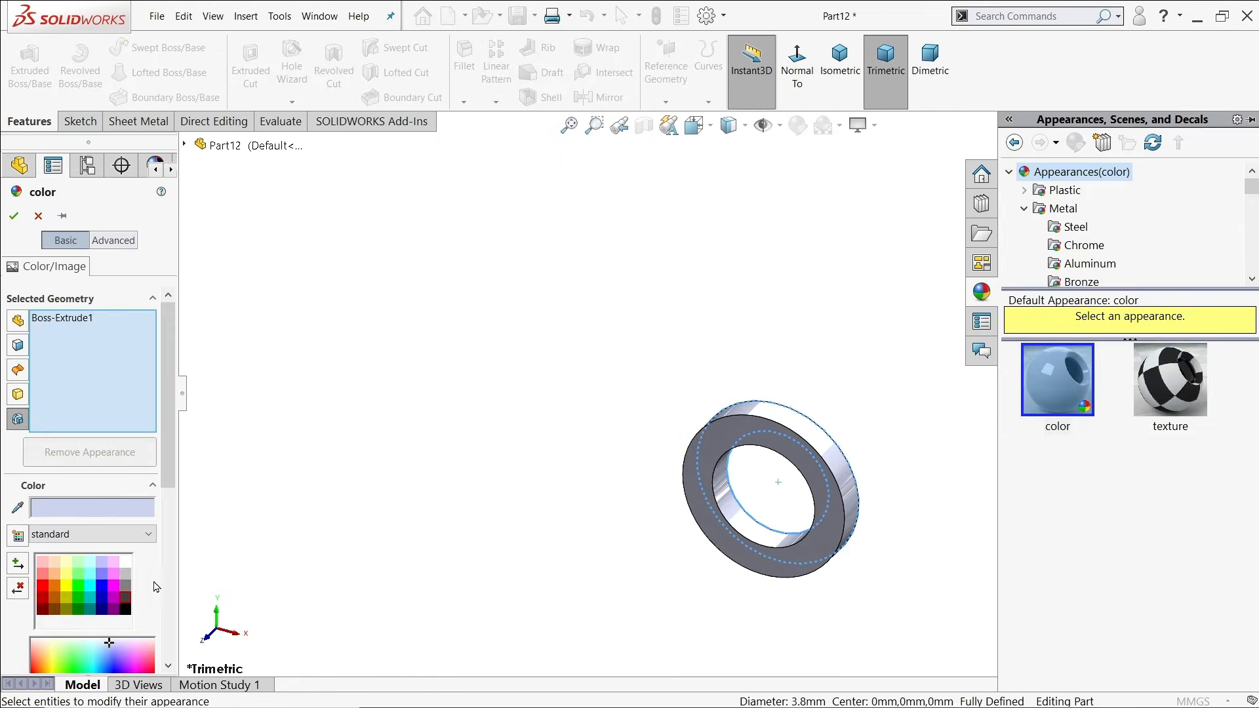
click(128, 597)
click(125, 585)
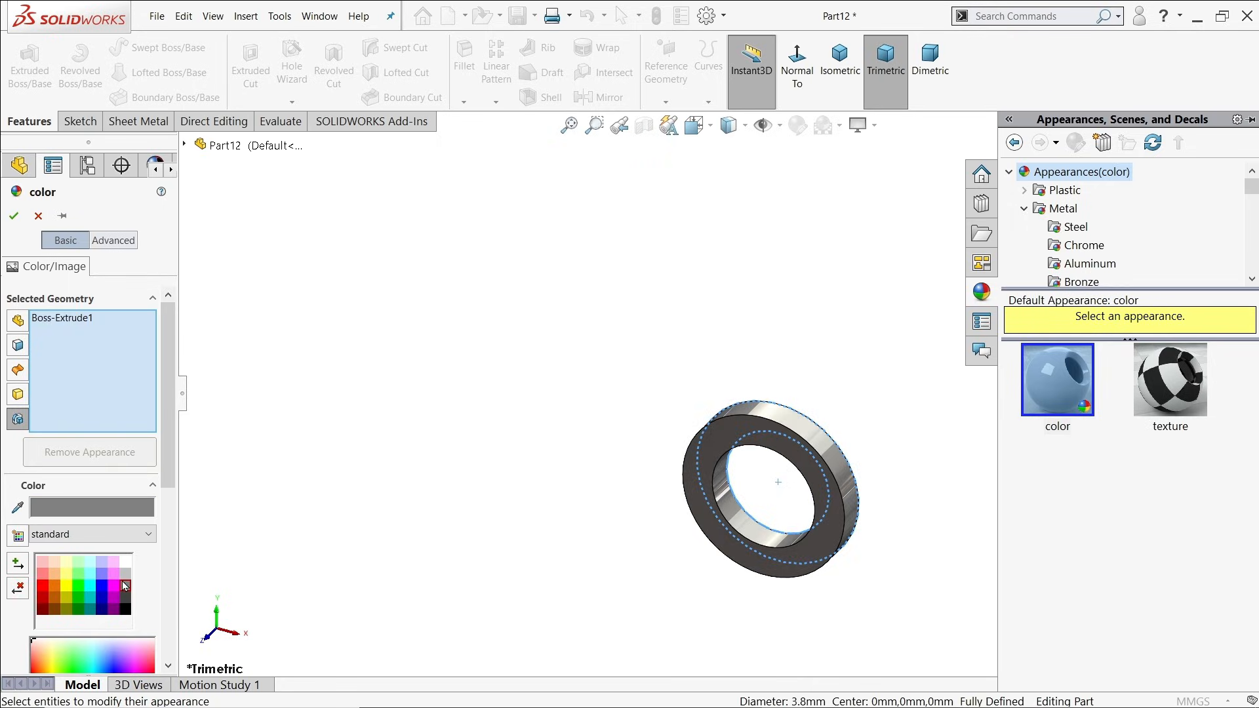
click(15, 217)
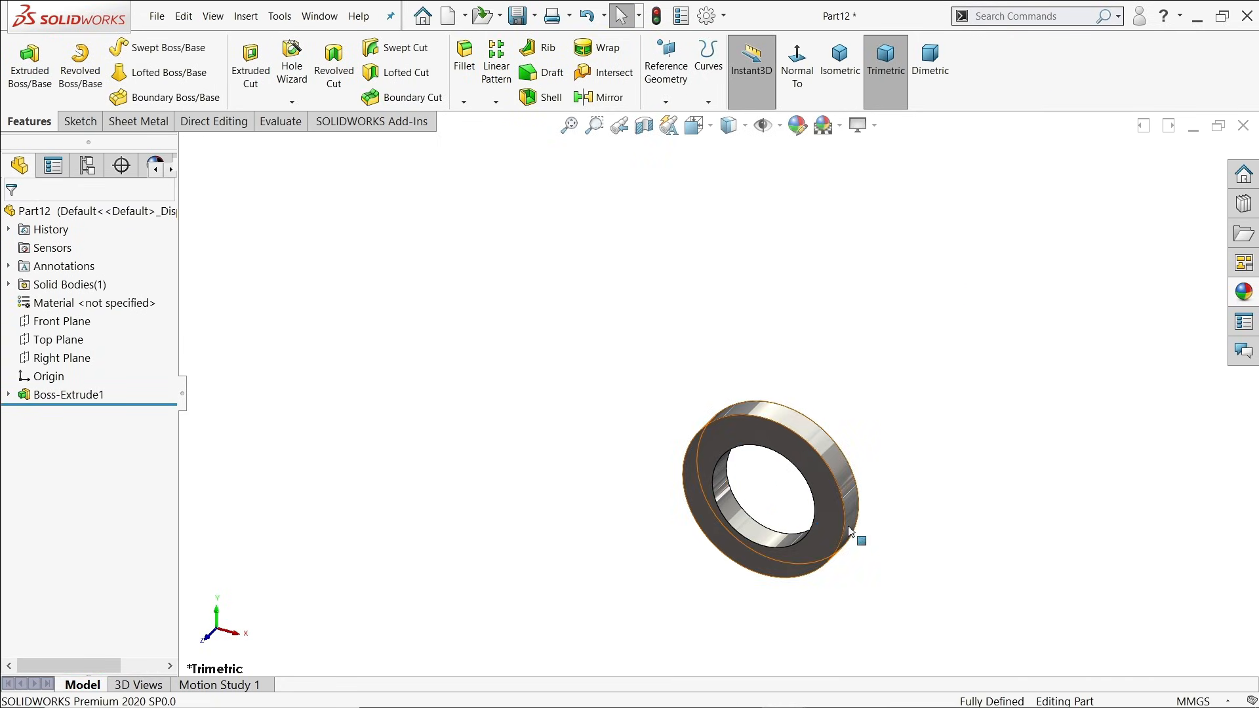
Step: Save the part as 12.Washer in the Pneumatic Motor folder
key(f)
click(518, 16)
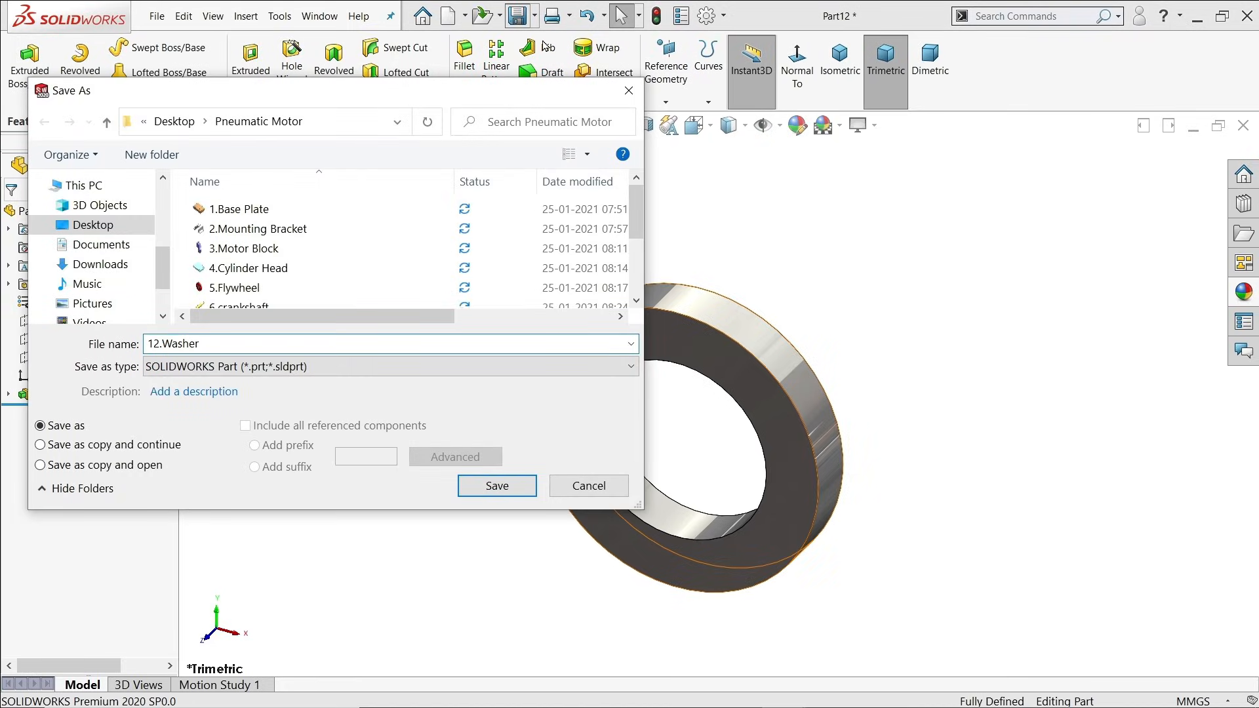
click(502, 492)
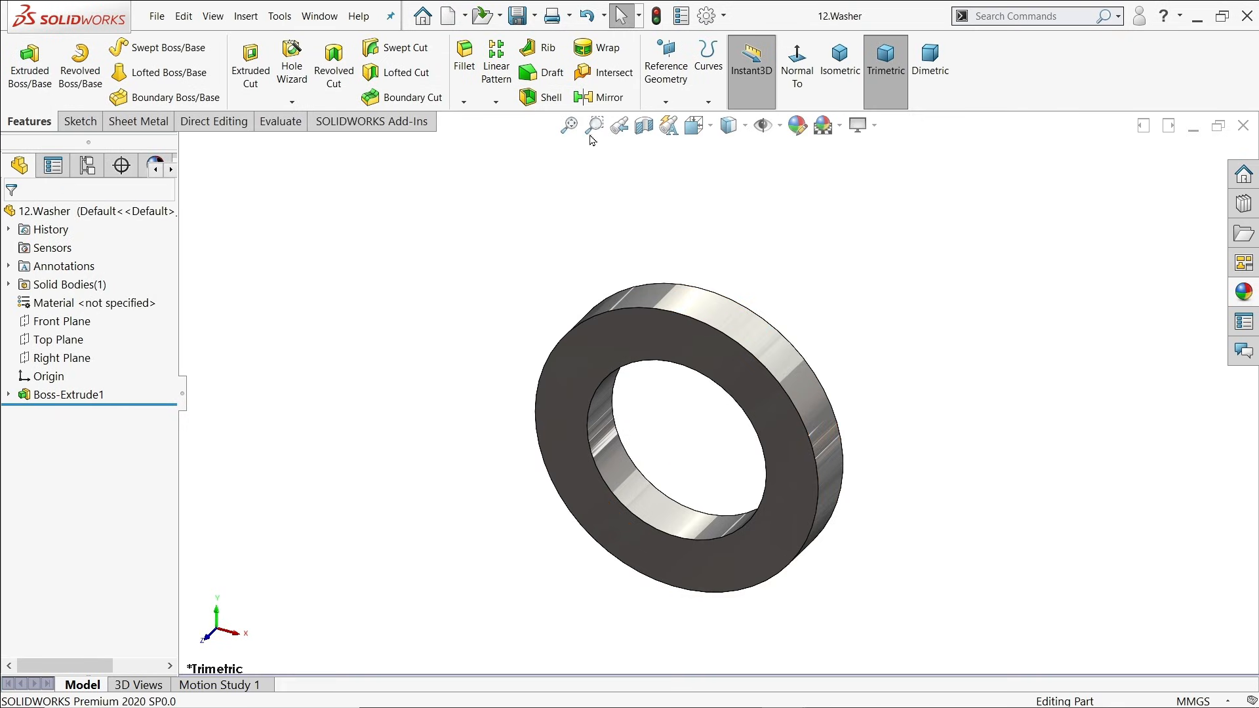
Step: Create a new assembly document from the washer part
click(464, 16)
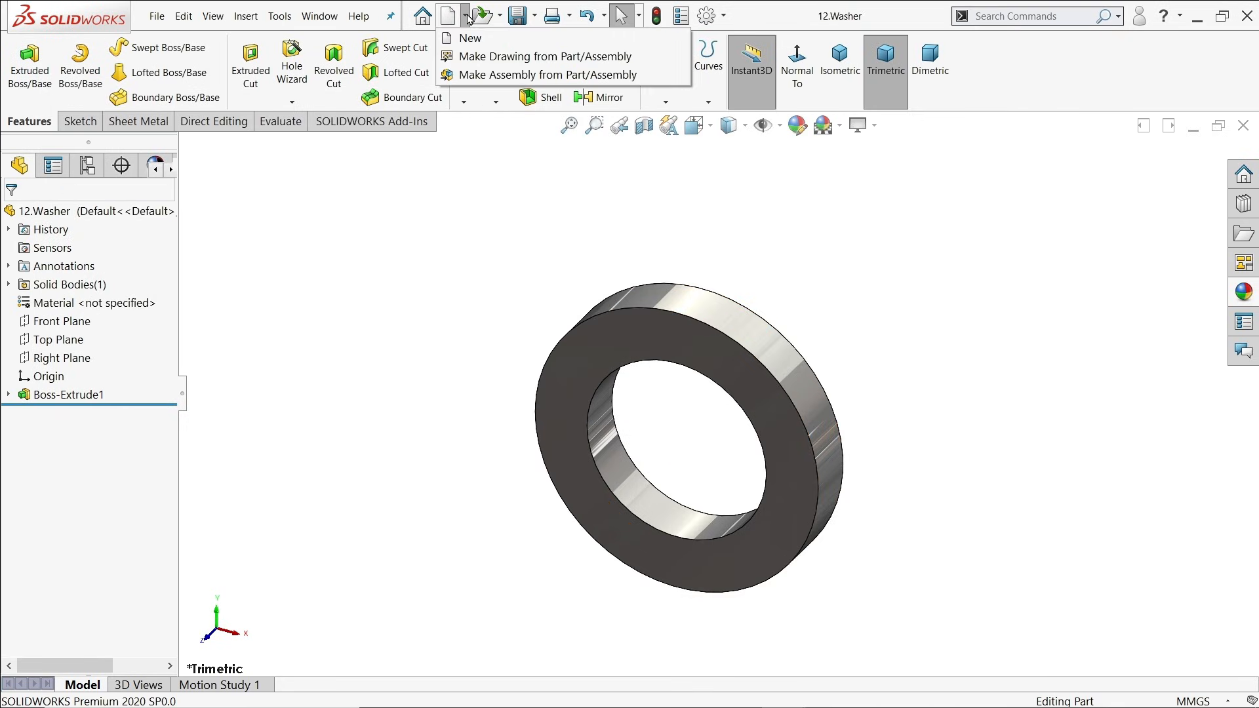
click(464, 76)
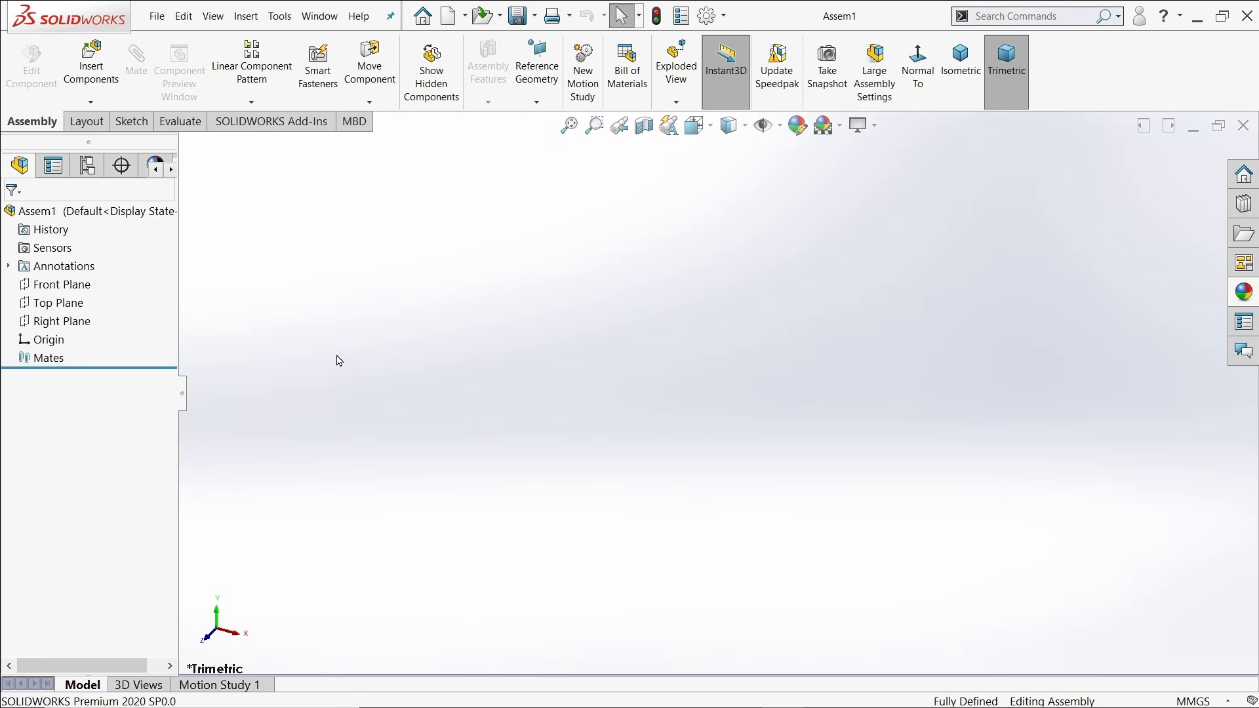
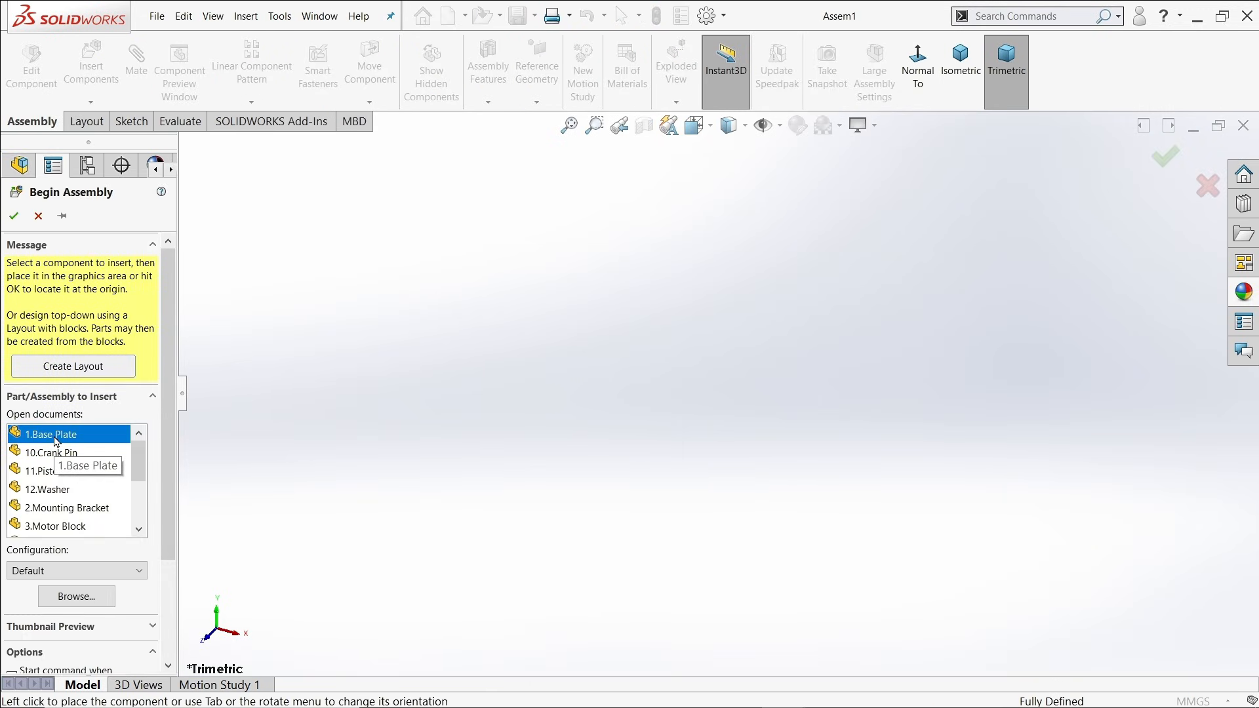
Step: Place the 1.Base Plate part as the assembly's first component and apply a brighter scene with a plain white background
click(720, 388)
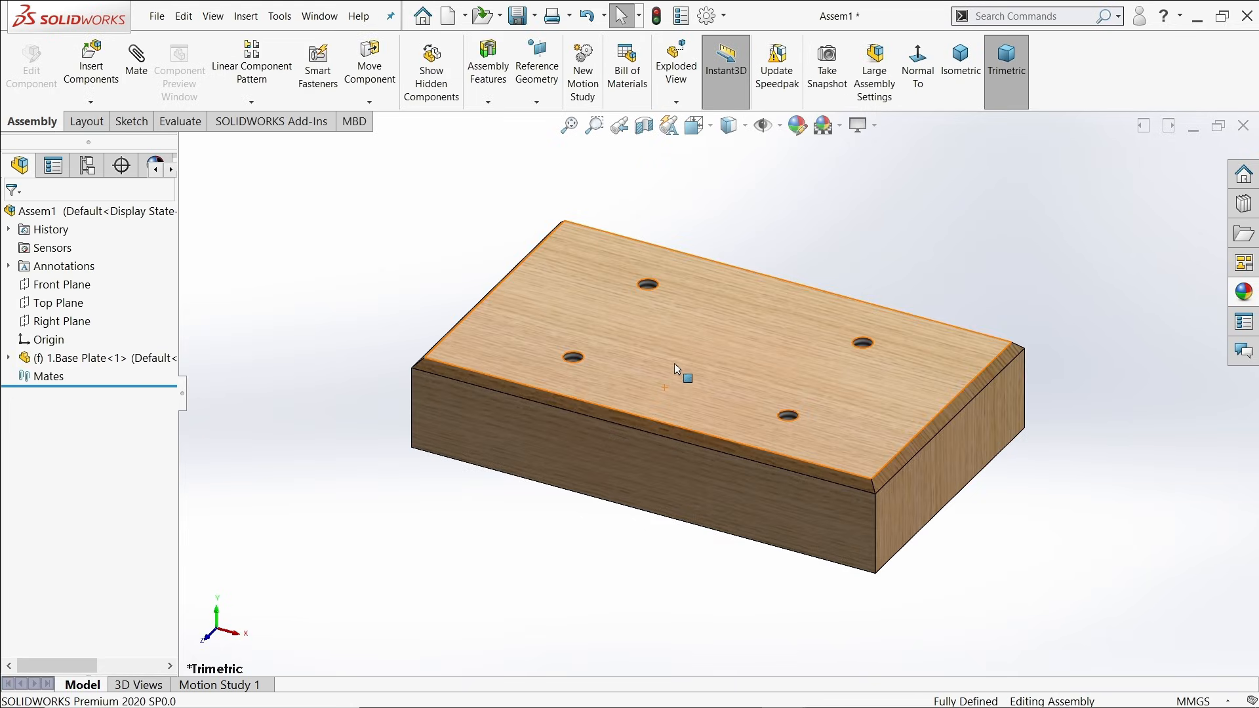
click(839, 125)
click(852, 47)
click(862, 126)
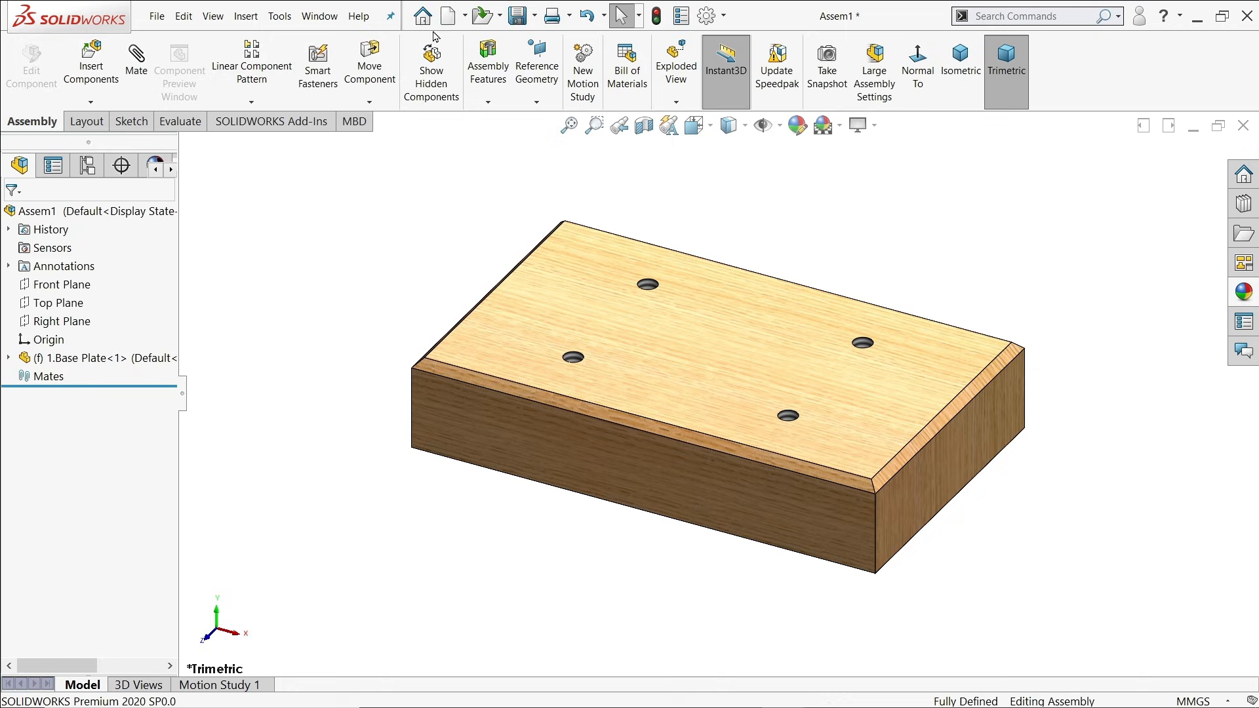
Step: Insert the 2.Mounting Bracket part and place it just above the base plate
click(90, 62)
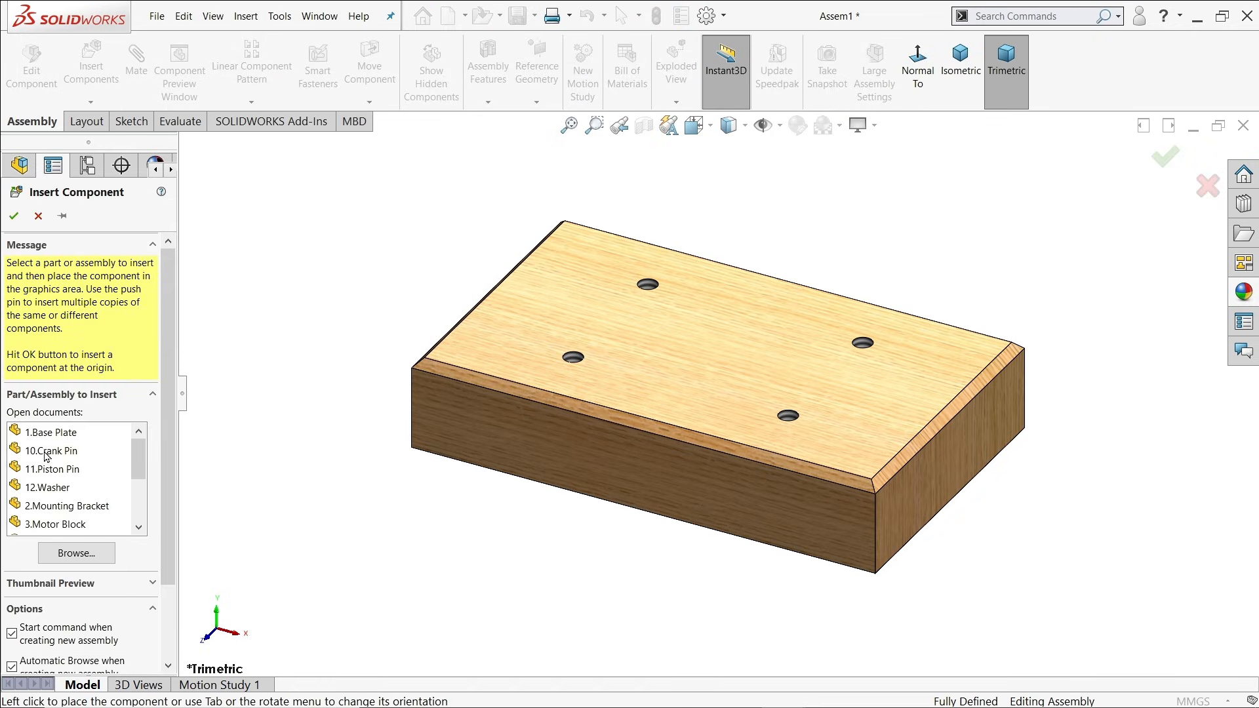
mouse_move(139, 469)
mouse_down()
mouse_move(139, 509)
mouse_move(138, 484)
mouse_up()
click(66, 469)
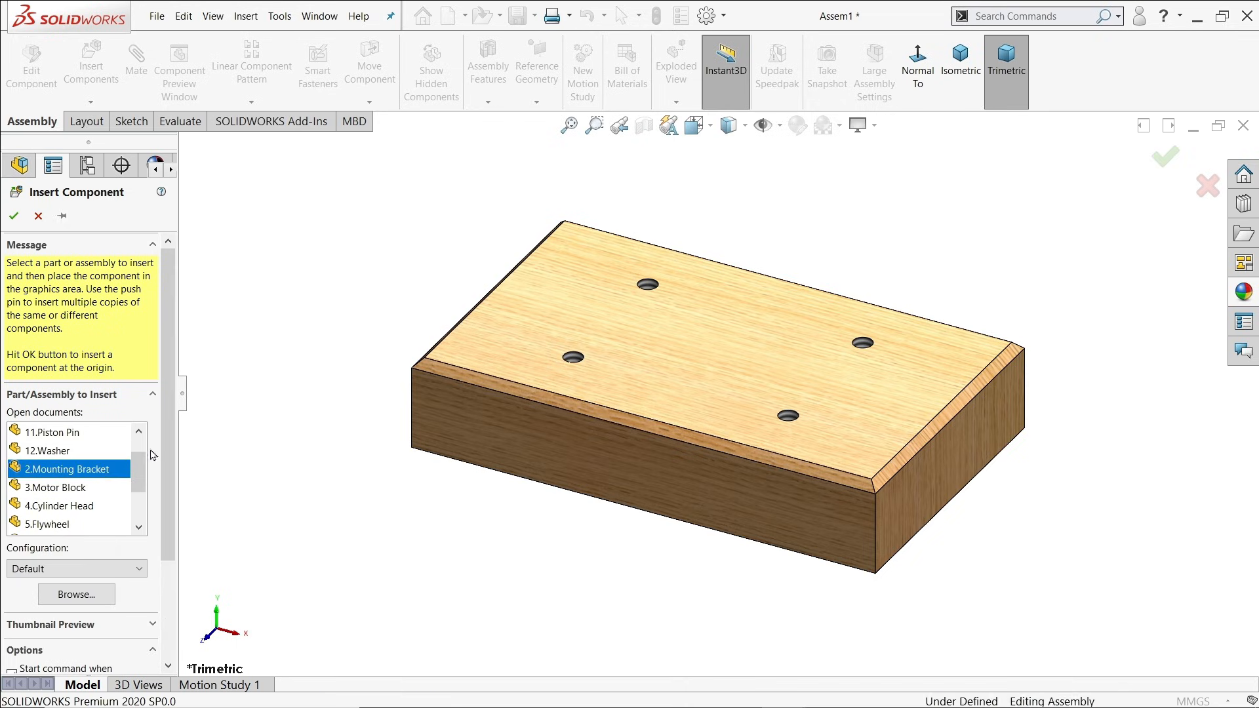
click(699, 263)
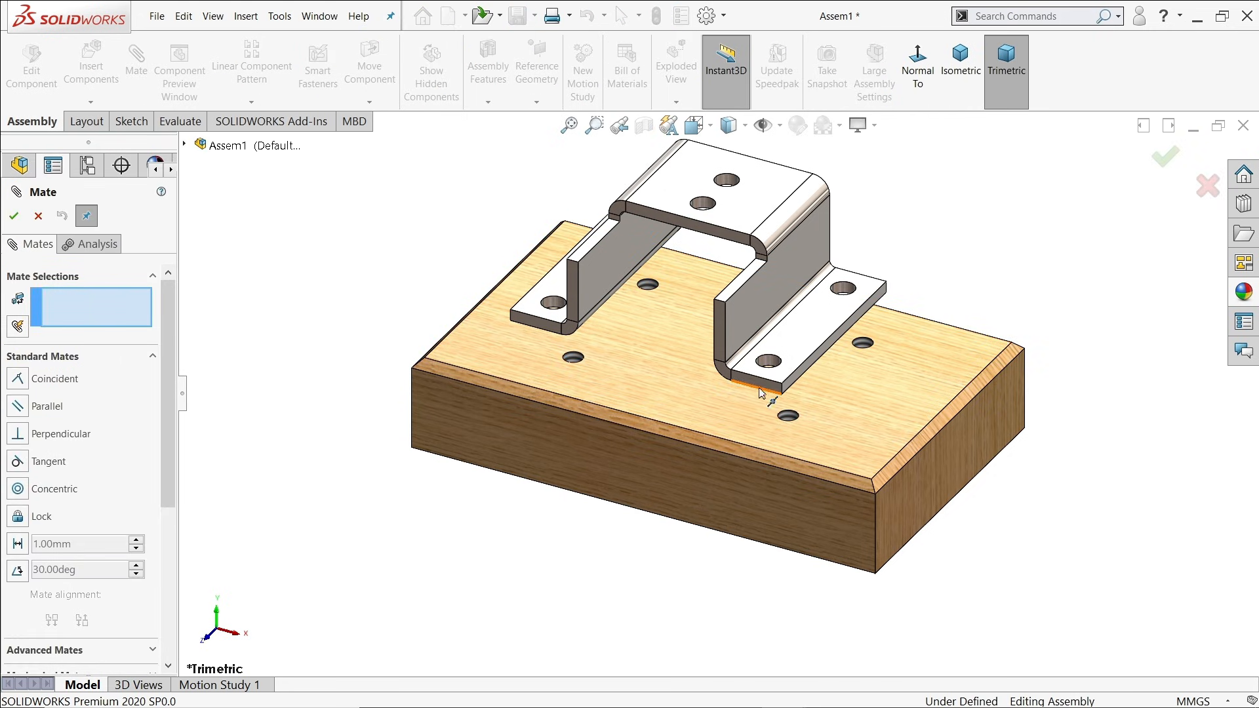
Step: Add a concentric mate between the front hole of the bracket's right flange and the base plate's front-right hole
scroll(755, 362, down, 3)
click(755, 345)
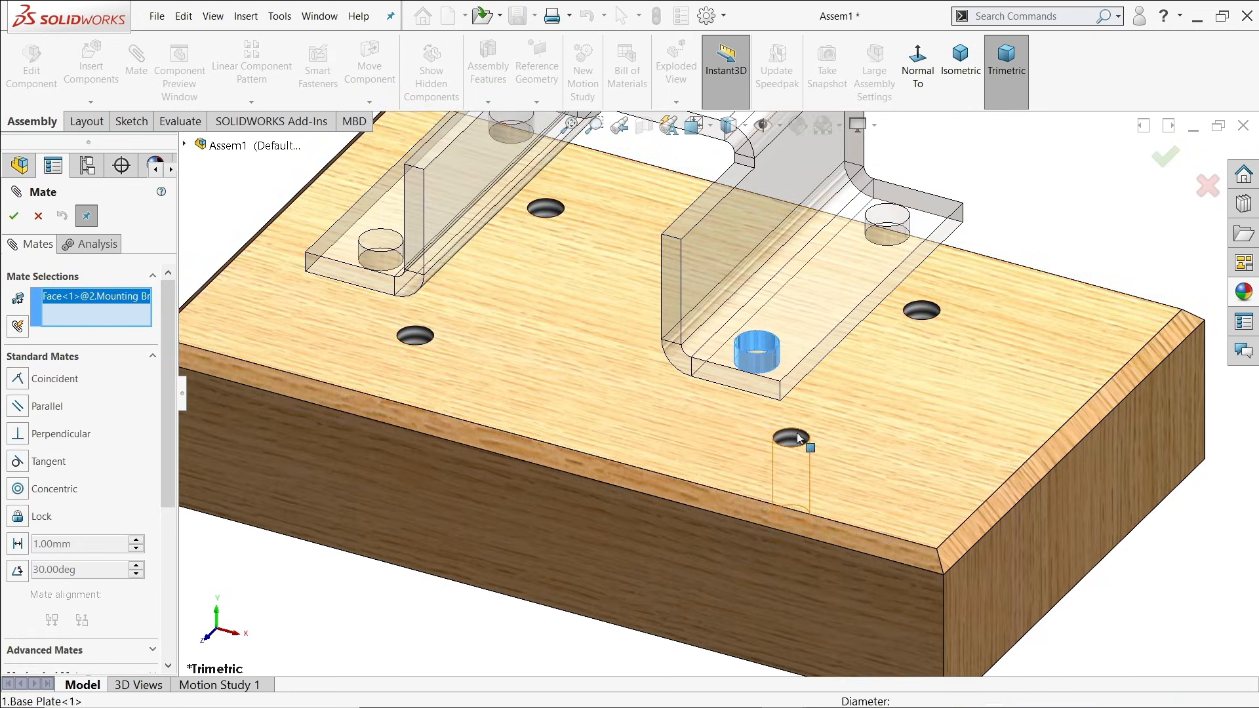
click(791, 436)
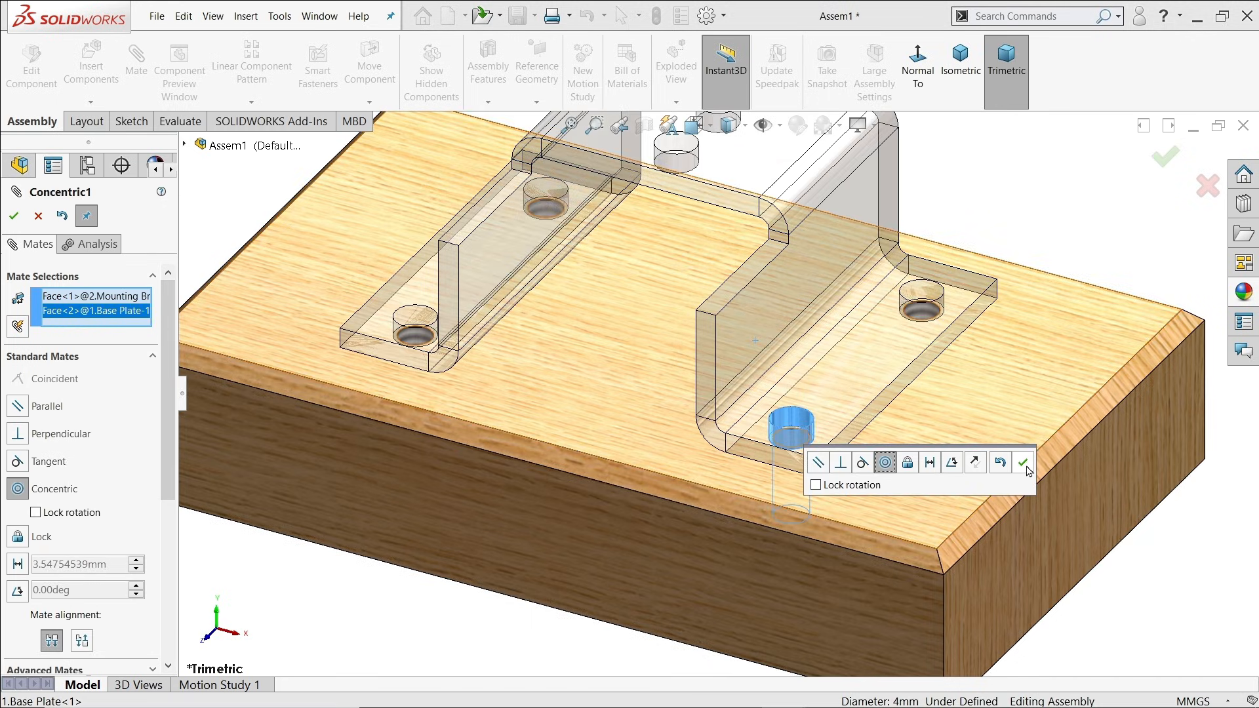
click(1022, 463)
Step: Mate the rear hole of the bracket's right flange concentric with the base plate's rear-right hole
scroll(985, 354, down, 5)
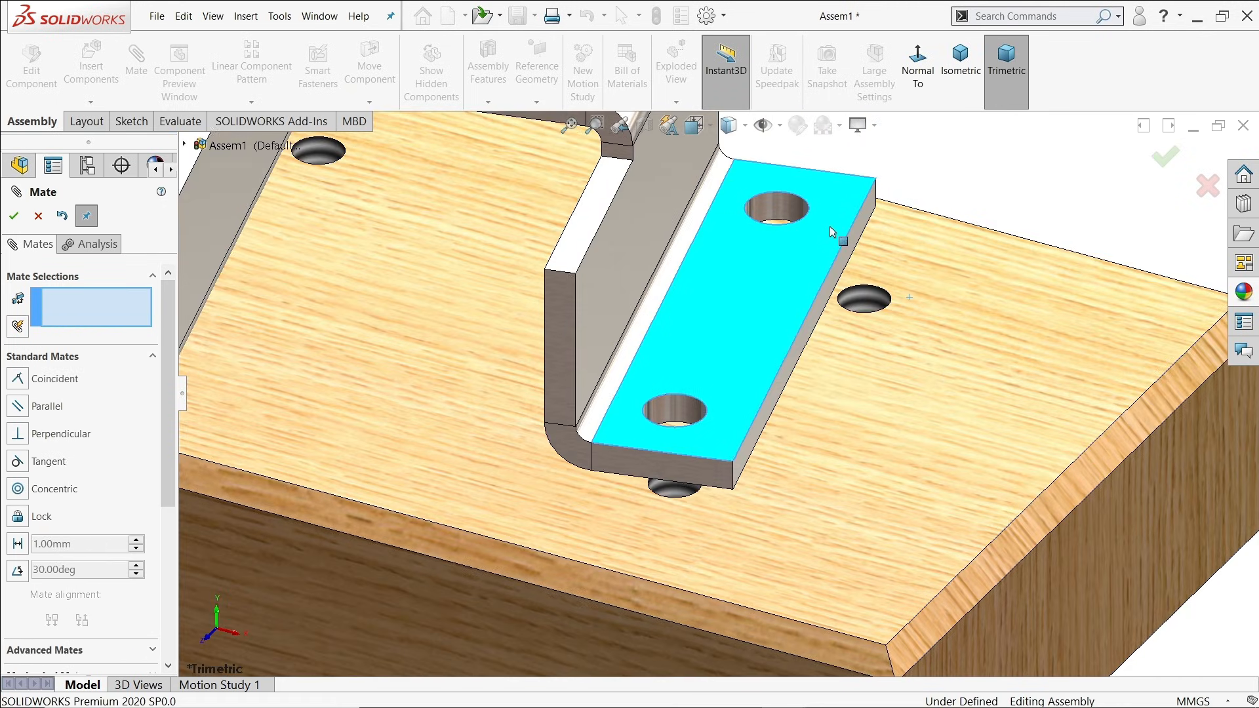
click(779, 211)
click(867, 301)
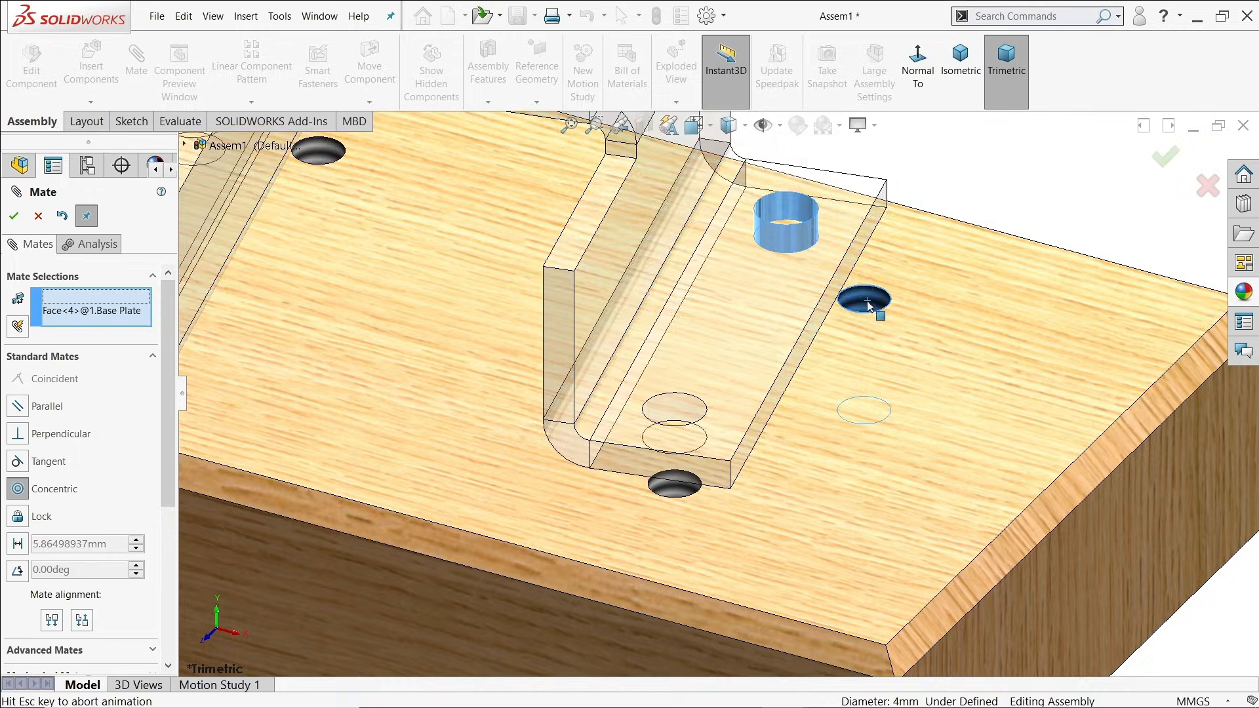
click(1133, 278)
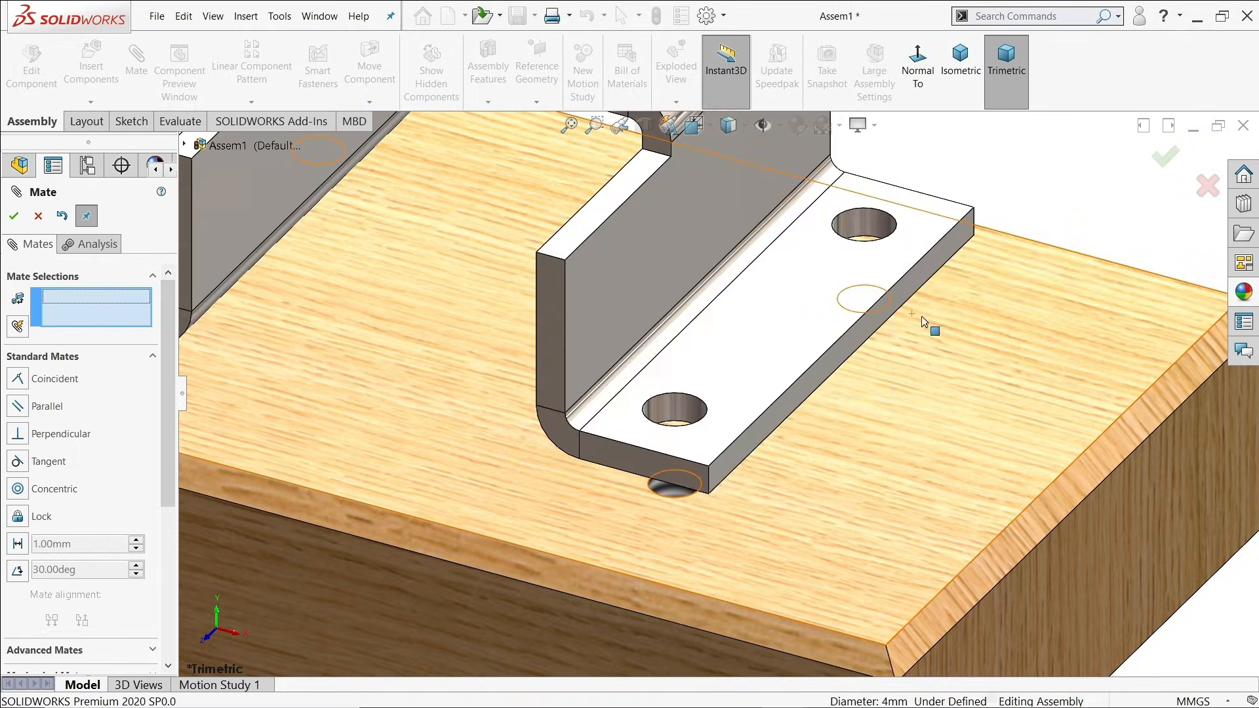
Step: Add a concentric mate between the base plate's front-left hole and the matching hole in the bracket's left flange
scroll(927, 323, up, 6)
middle_drag(647, 351, 641, 484)
scroll(565, 399, down, 10)
click(528, 416)
click(544, 364)
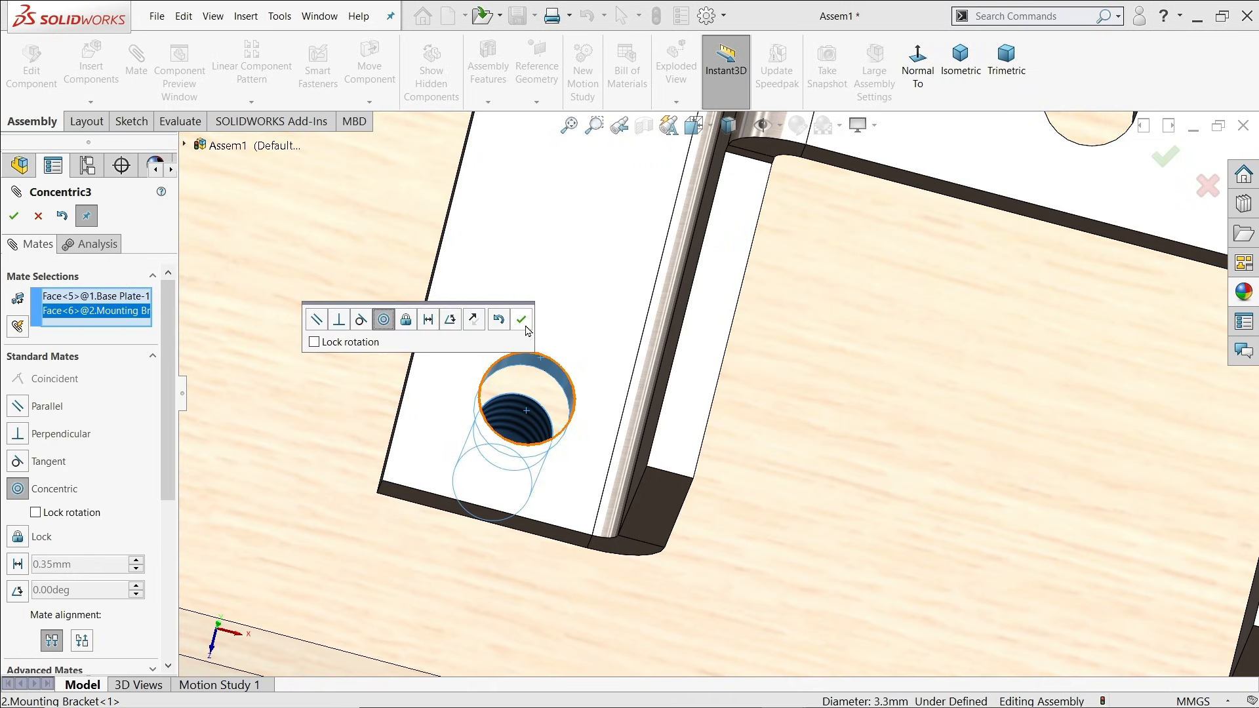
click(523, 320)
Step: Mate the underside of the bracket's left flange coincident with the base plate's top face and finish mating
scroll(534, 393, up, 10)
middle_drag(540, 435, 722, 377)
scroll(697, 399, down, 4)
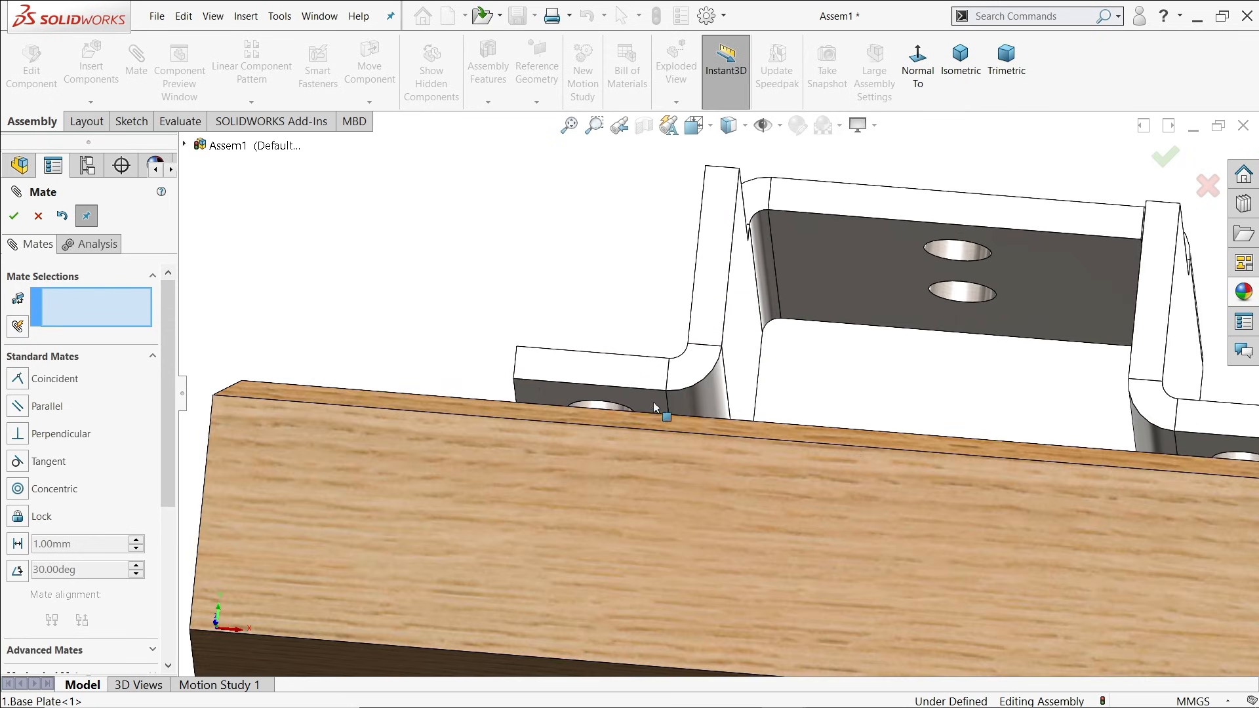
click(639, 406)
middle_drag(639, 406, 597, 482)
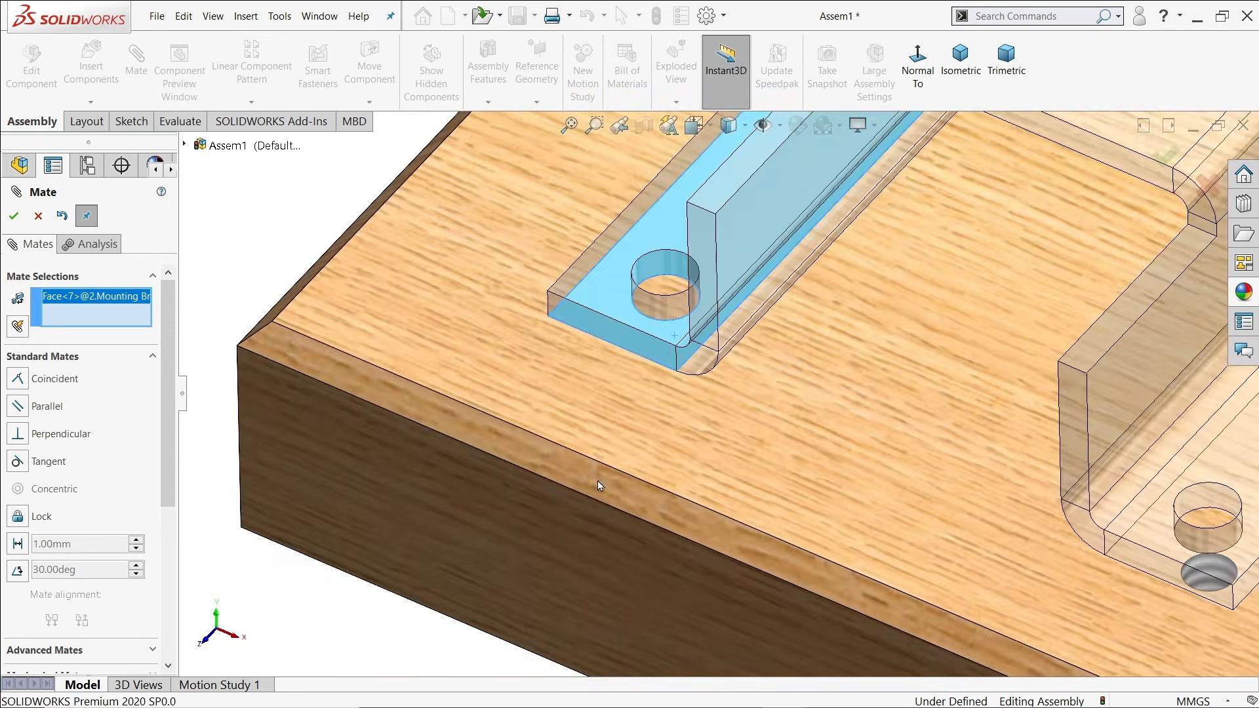
scroll(666, 448, up, 8)
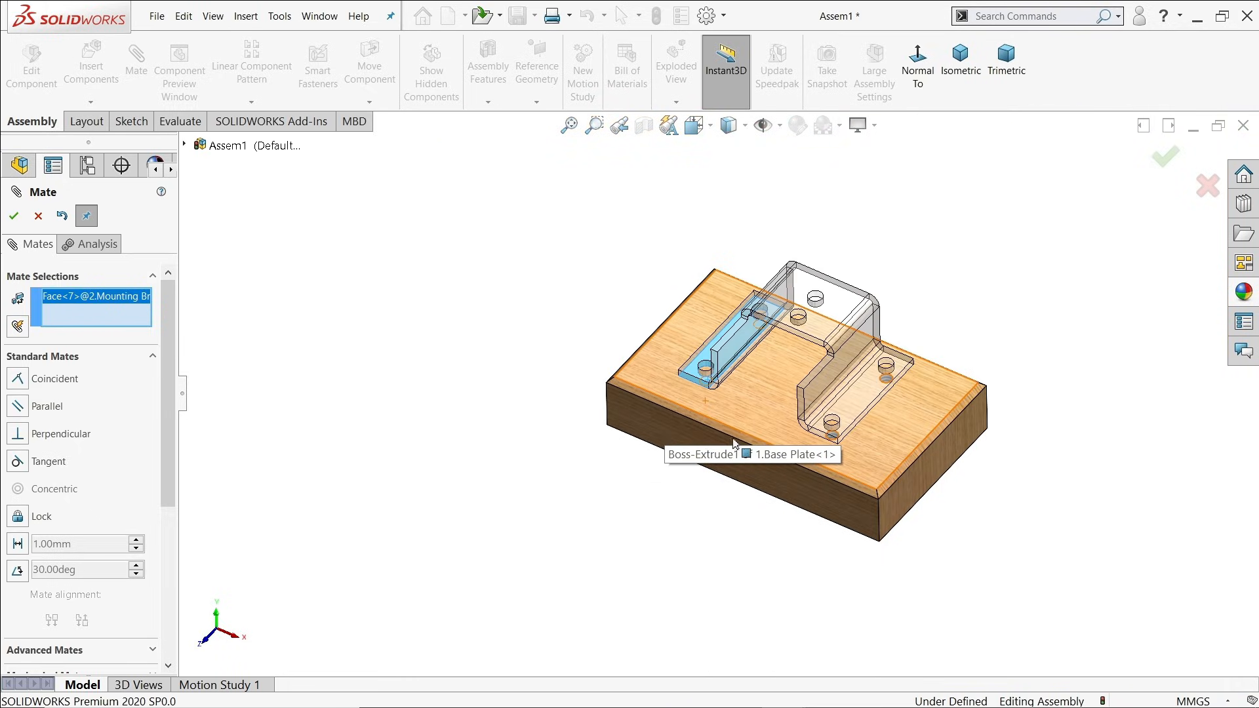
scroll(1040, 380, down, 3)
click(861, 464)
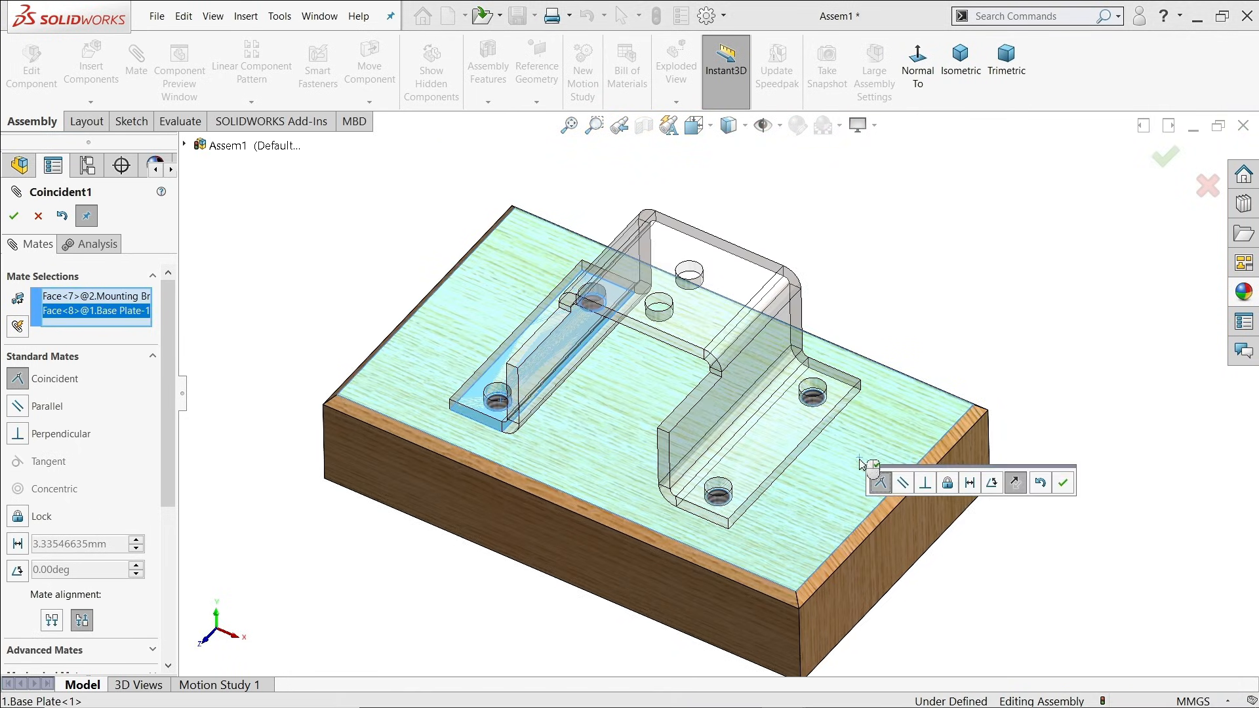
click(1061, 483)
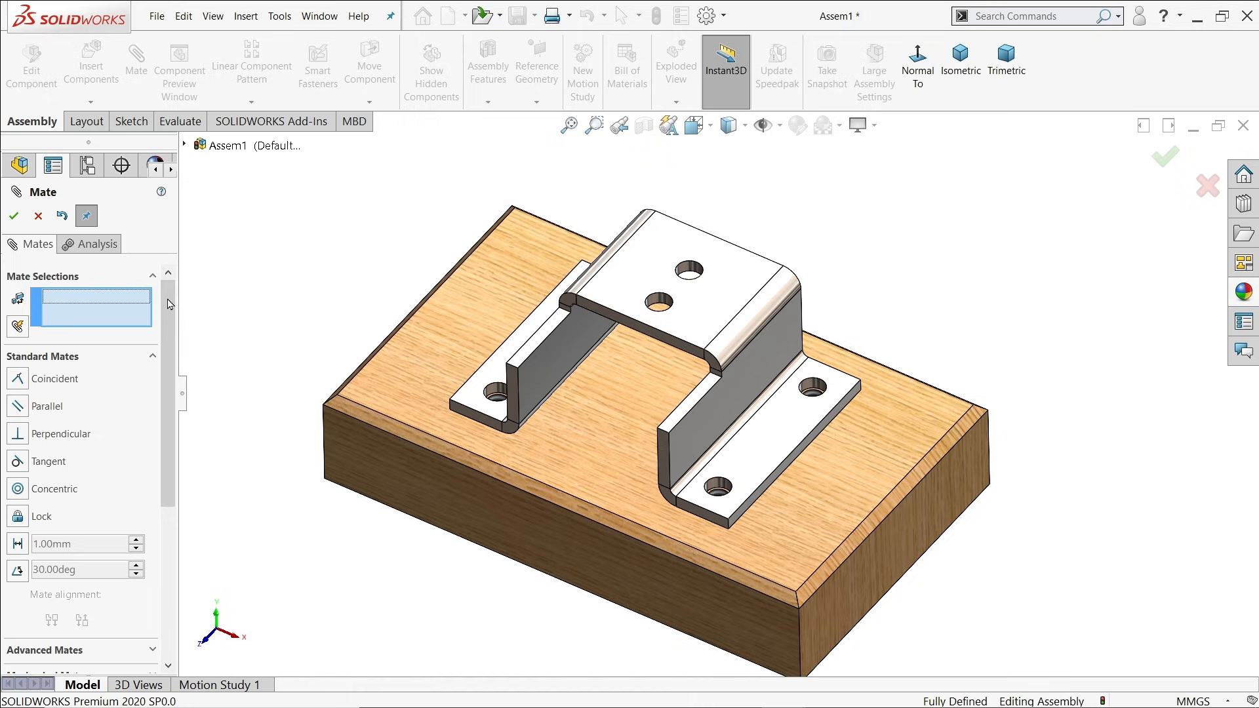
click(13, 217)
Step: Insert the 5.Flywheel and 6.crankshaft parts together, placing the flywheel right of the base plate and the crankshaft to its upper left
middle_drag(739, 318, 718, 364)
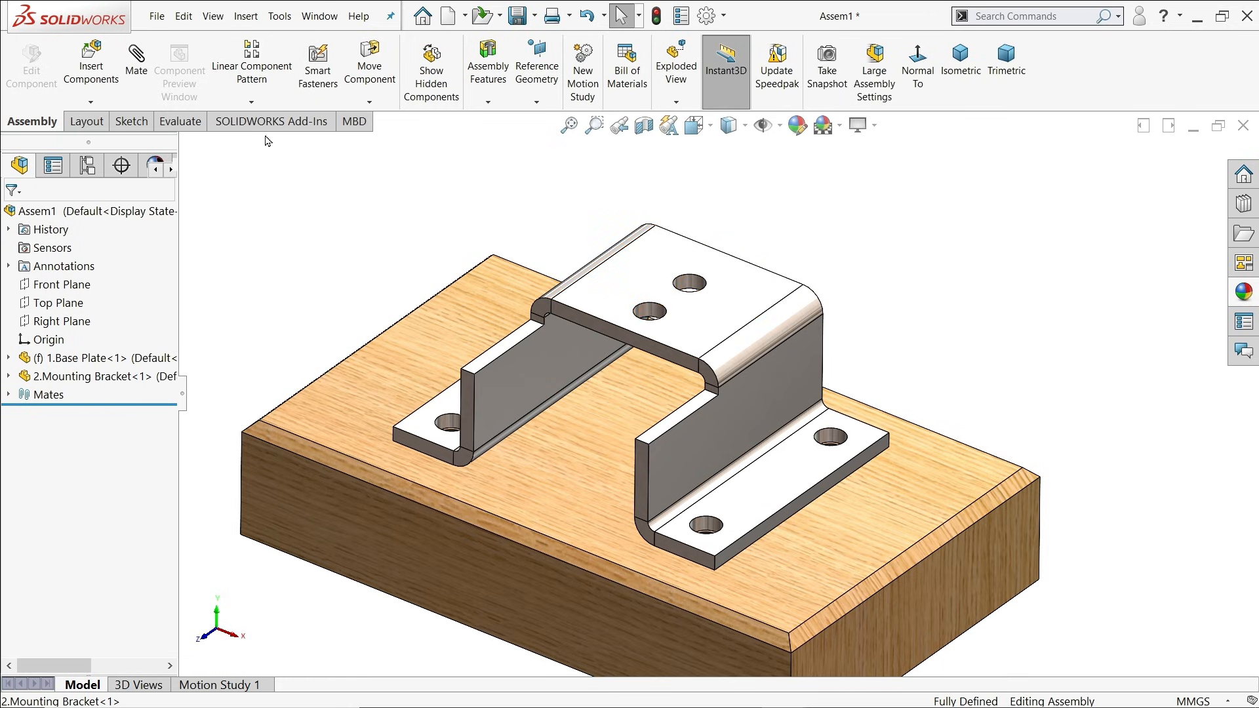
click(92, 66)
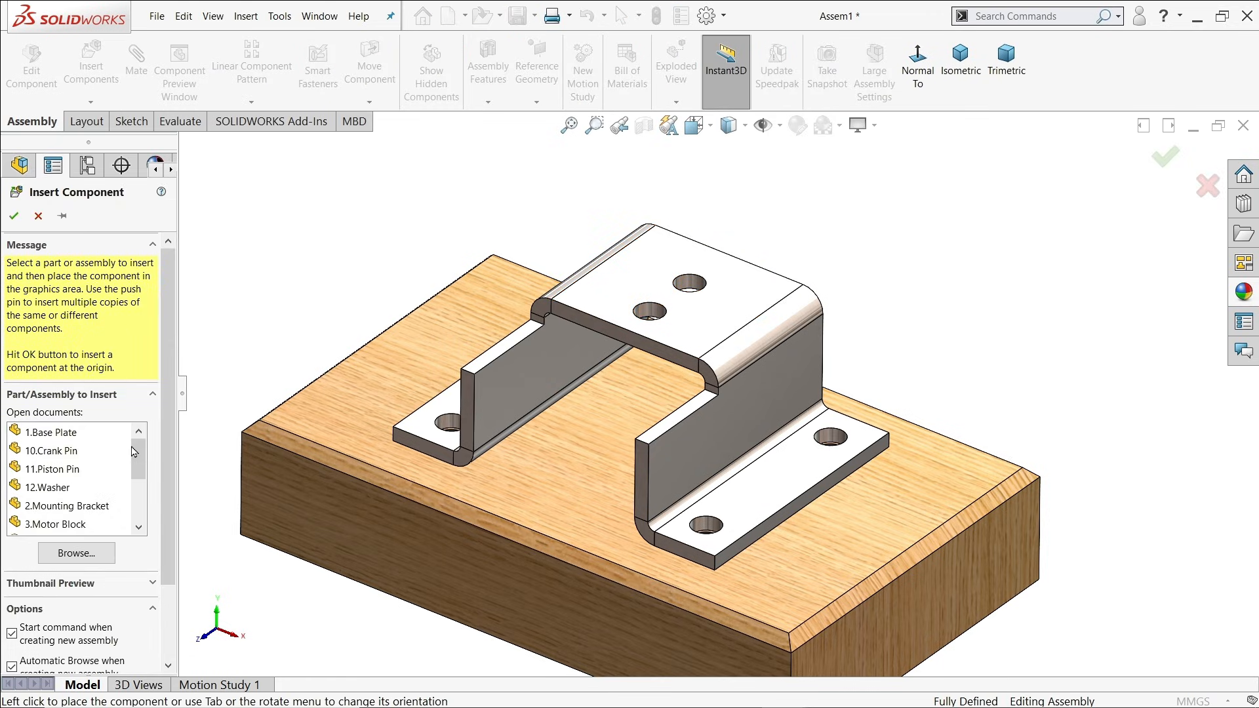
drag(141, 453, 143, 476)
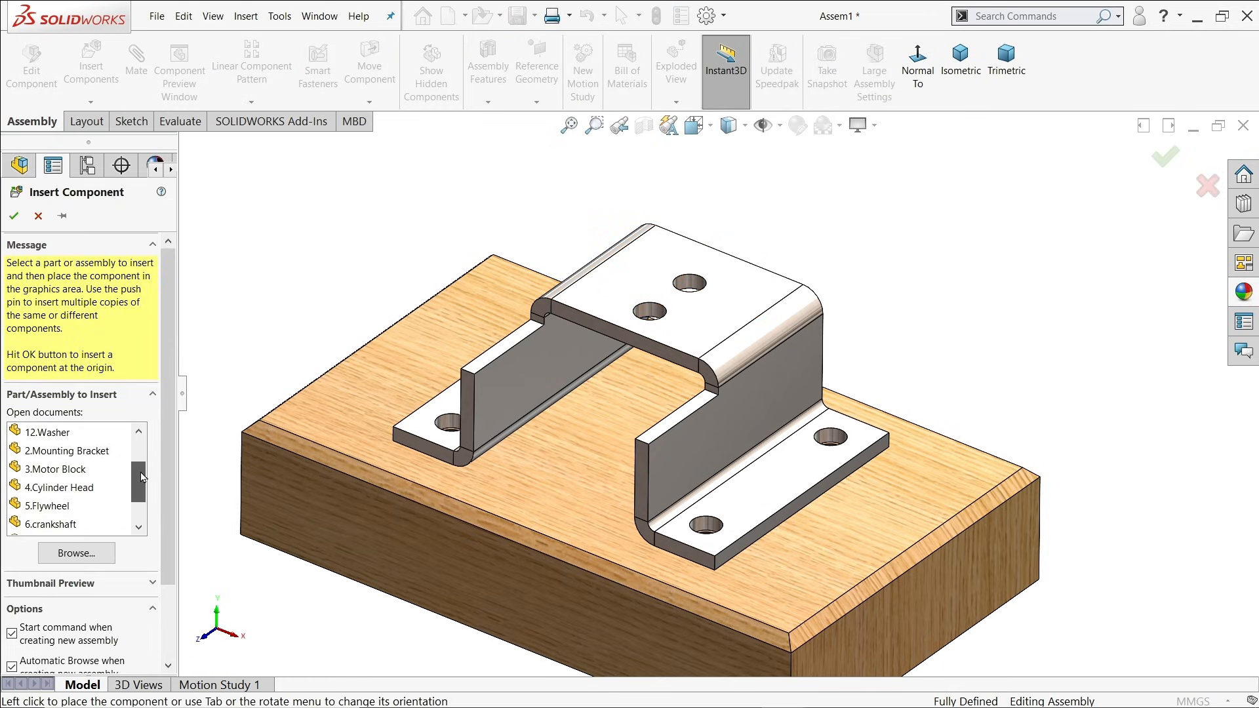
scroll(142, 477, down, 1)
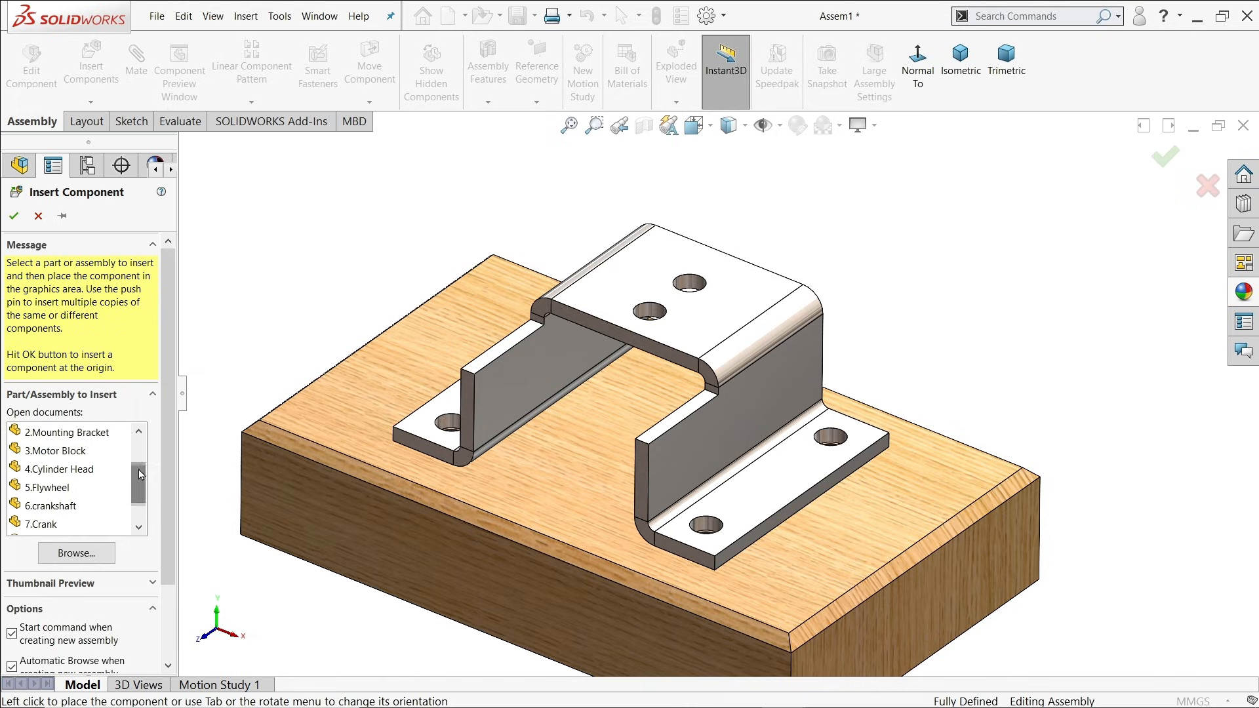
click(52, 488)
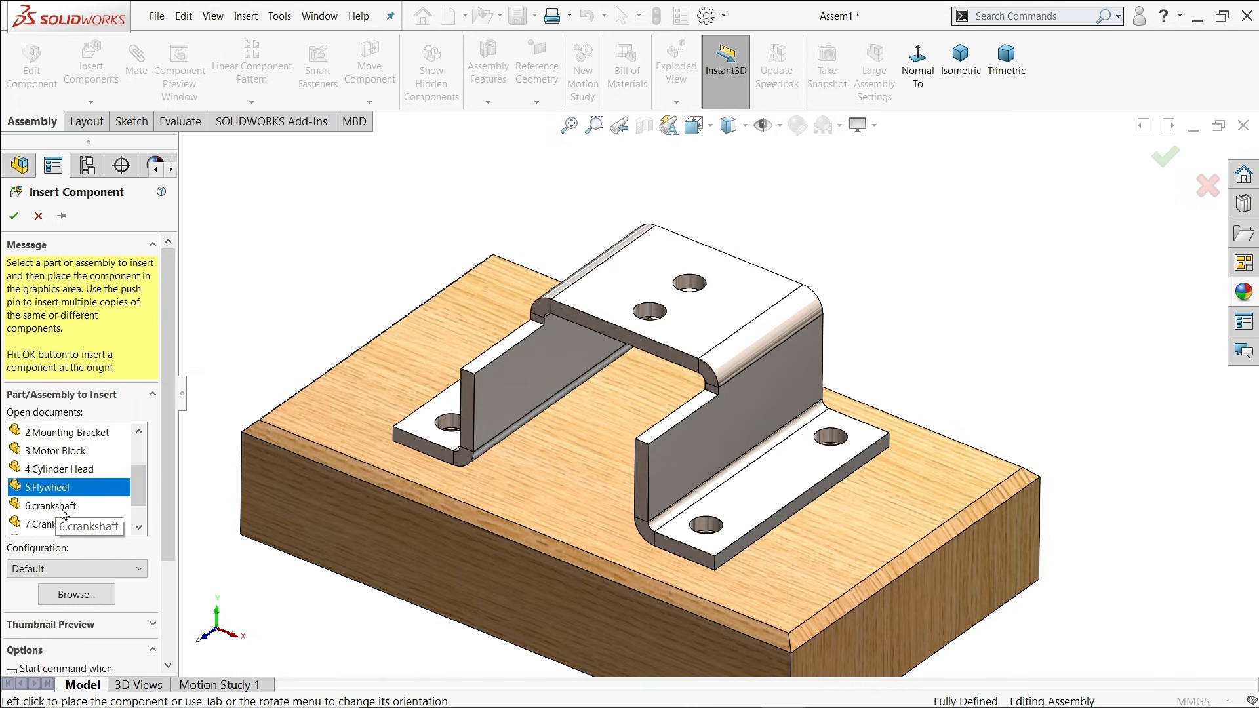
ctrl+click(66, 506)
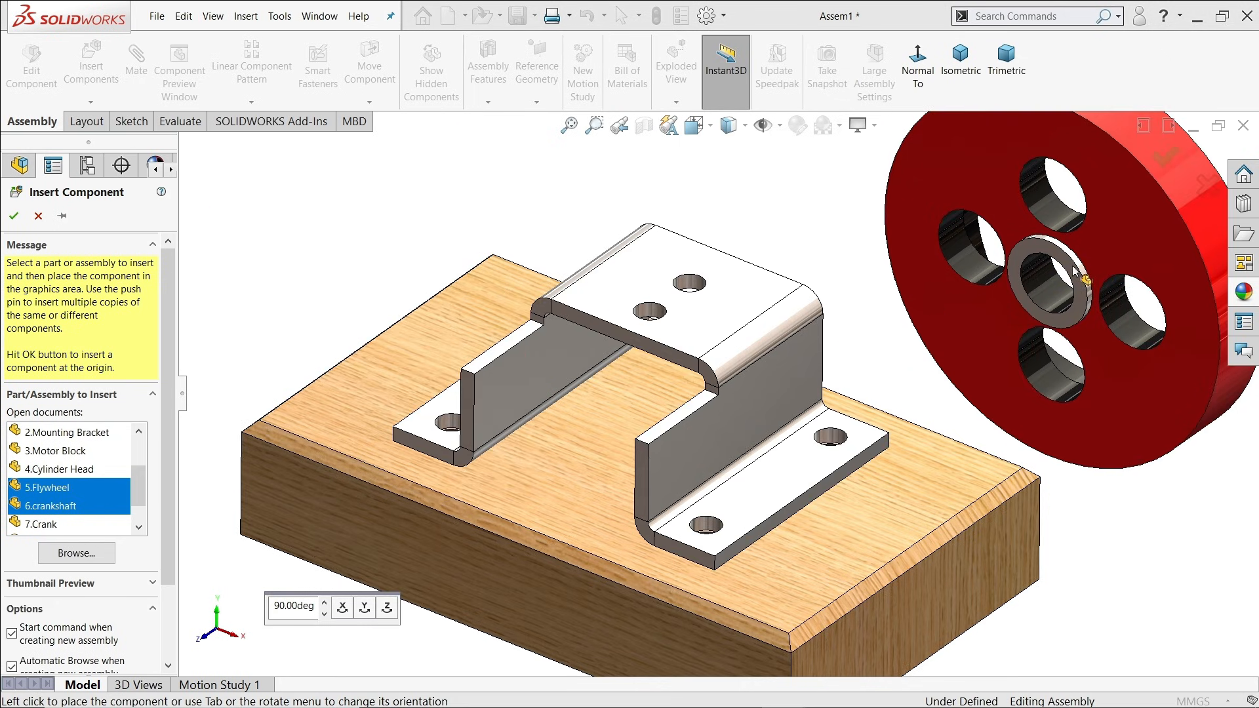
click(1048, 287)
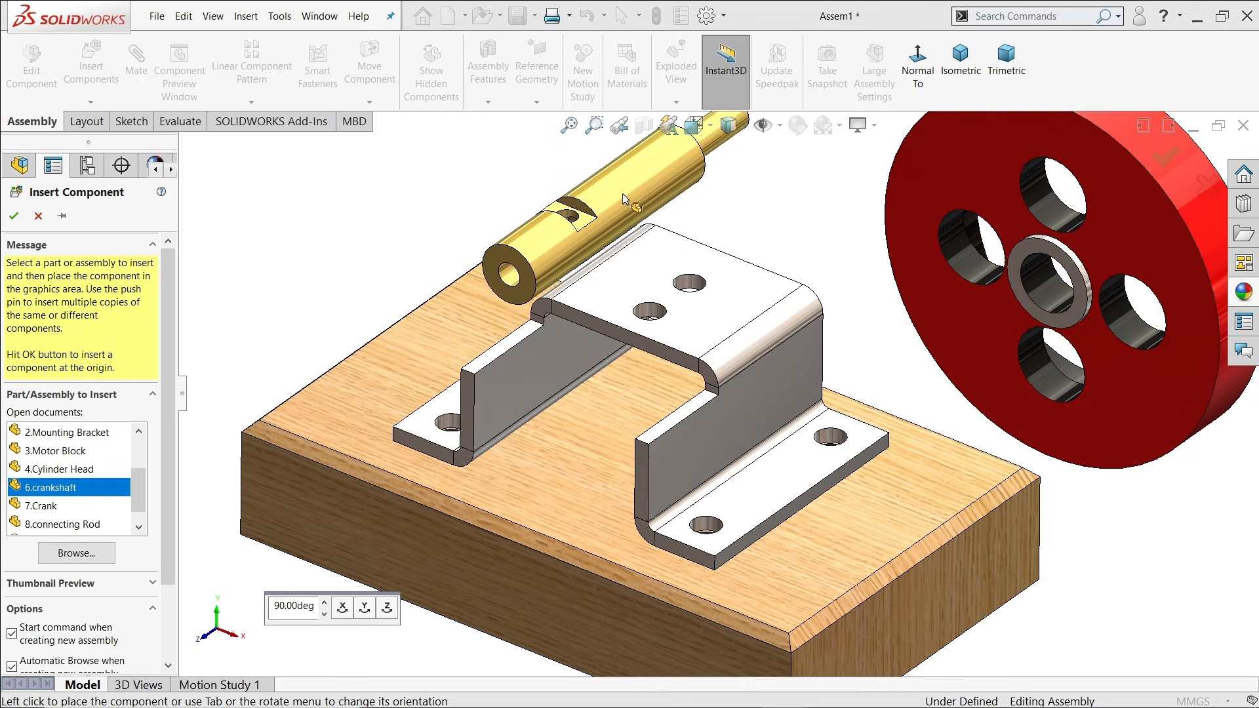
click(377, 234)
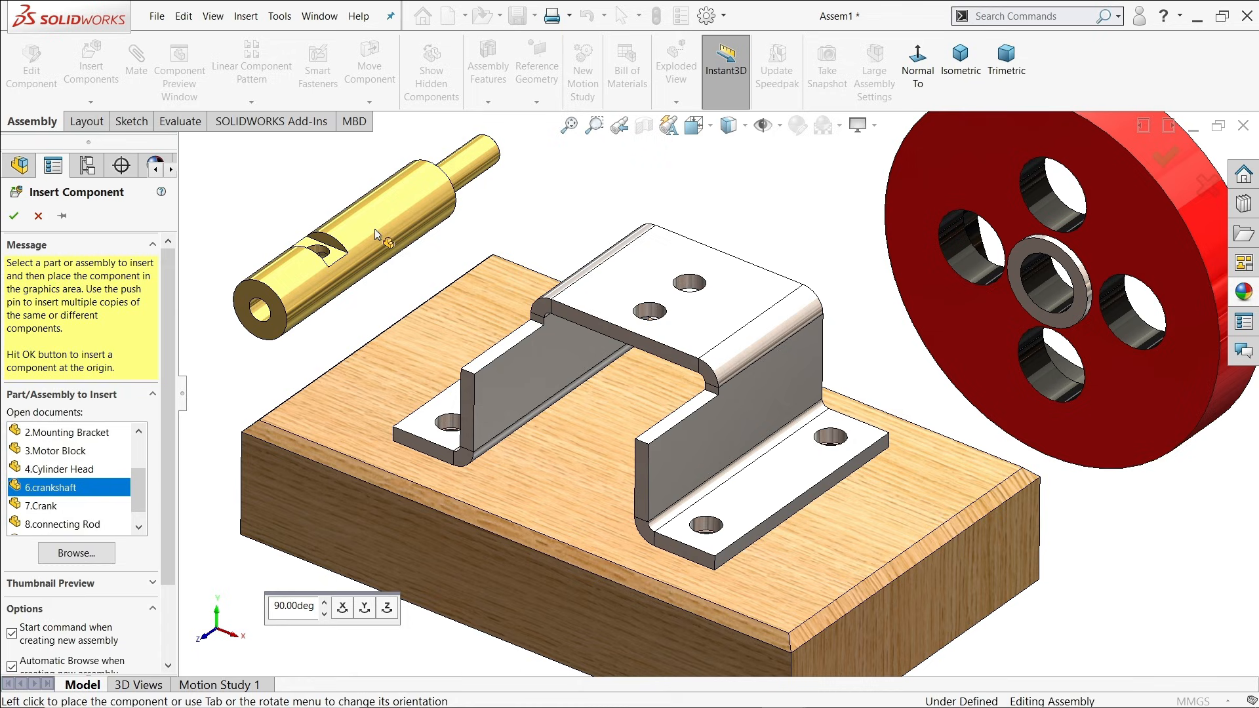
Step: Insert the 3.Motor Block part and place it in free space near the crankshaft
click(90, 66)
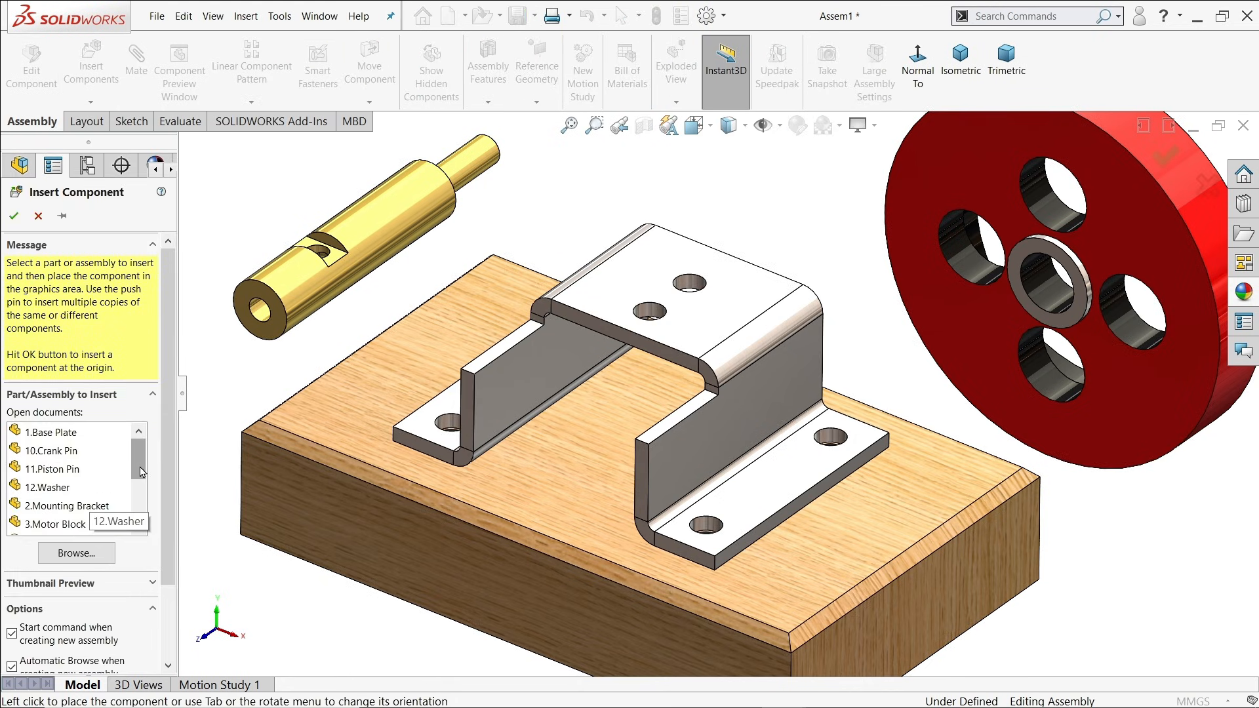
click(55, 524)
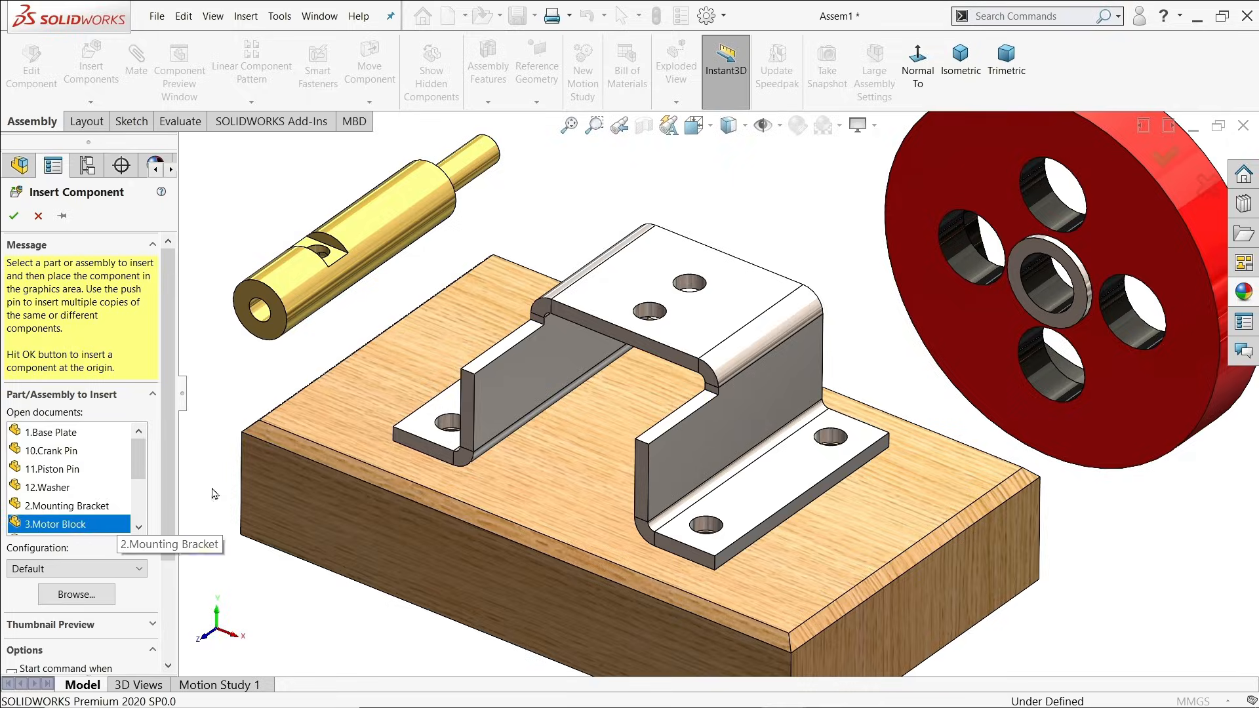
click(490, 227)
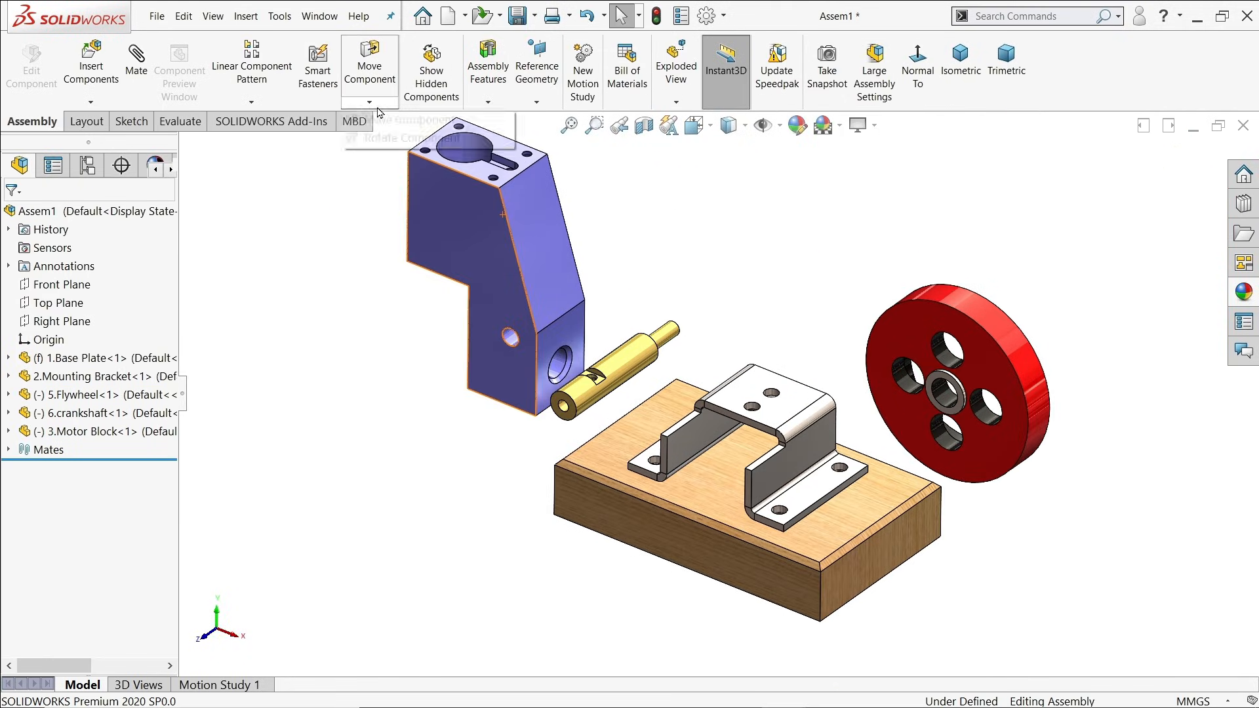
Step: Rotate the motor block freely about its vertical direction until the face with two small side holes points forward
click(369, 102)
click(383, 138)
drag(475, 257, 590, 280)
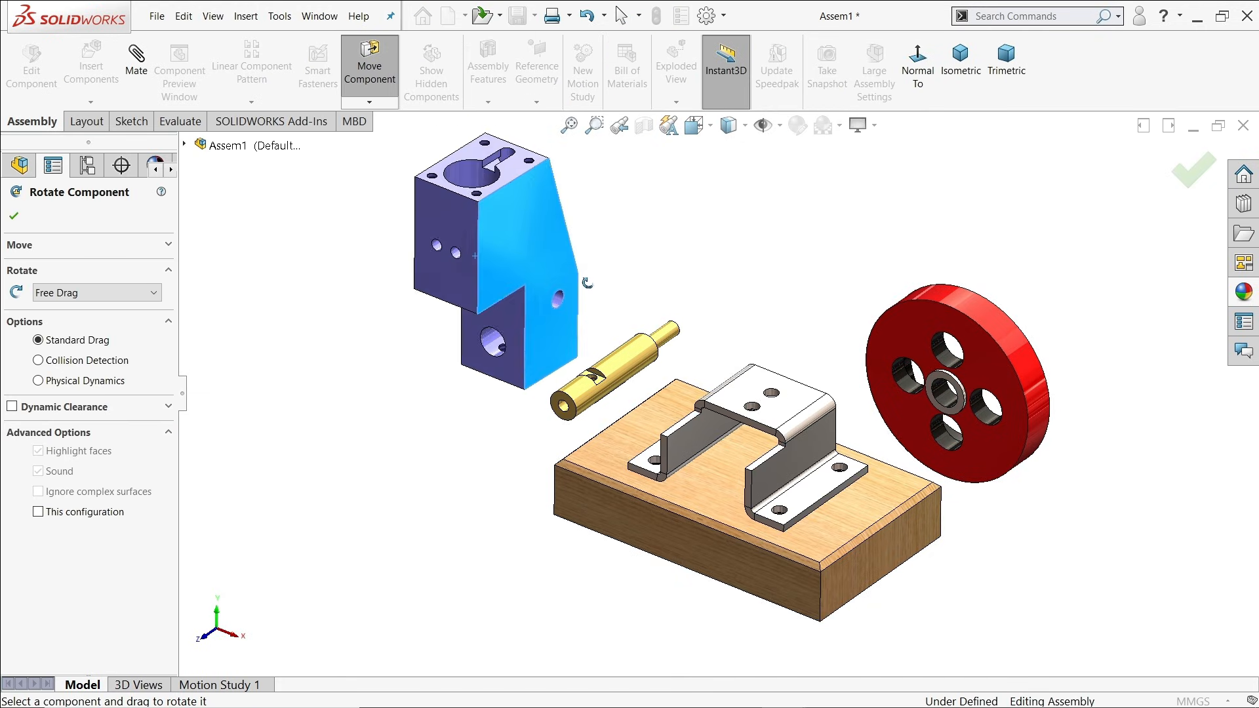
click(14, 216)
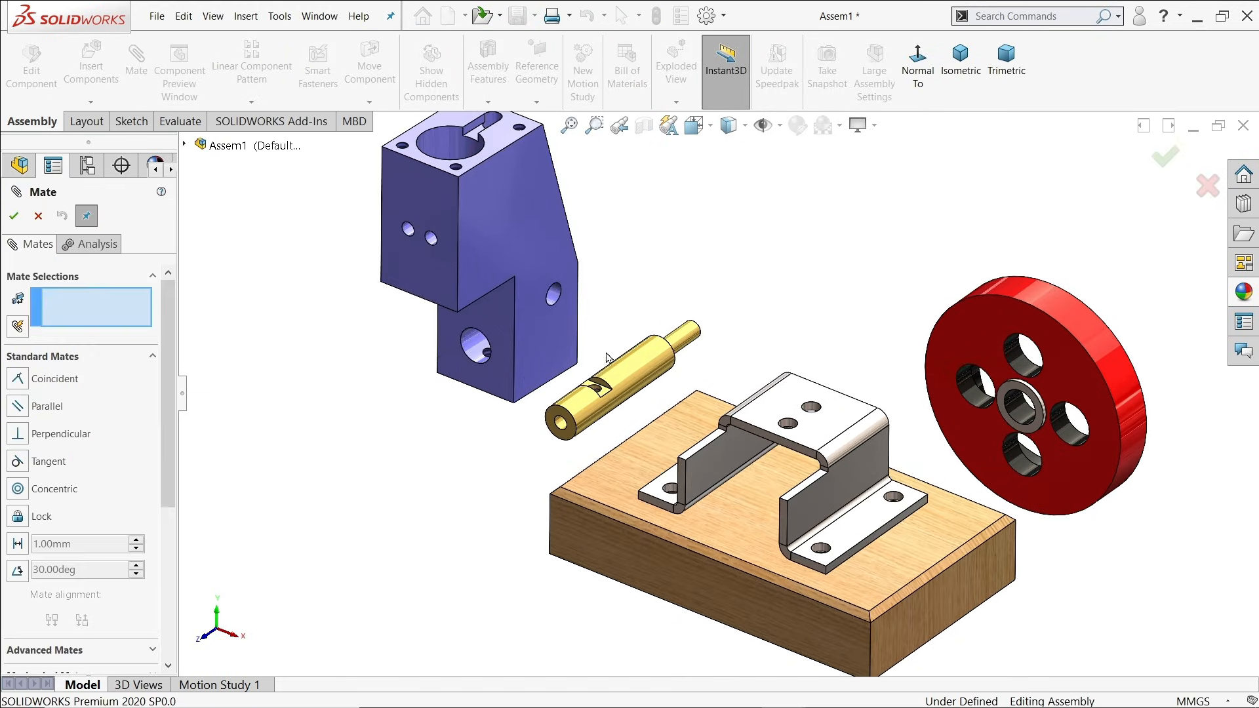
Step: Move the motor block over the mounting bracket and raise it clear of the bracket's top face
middle_drag(526, 316, 612, 319)
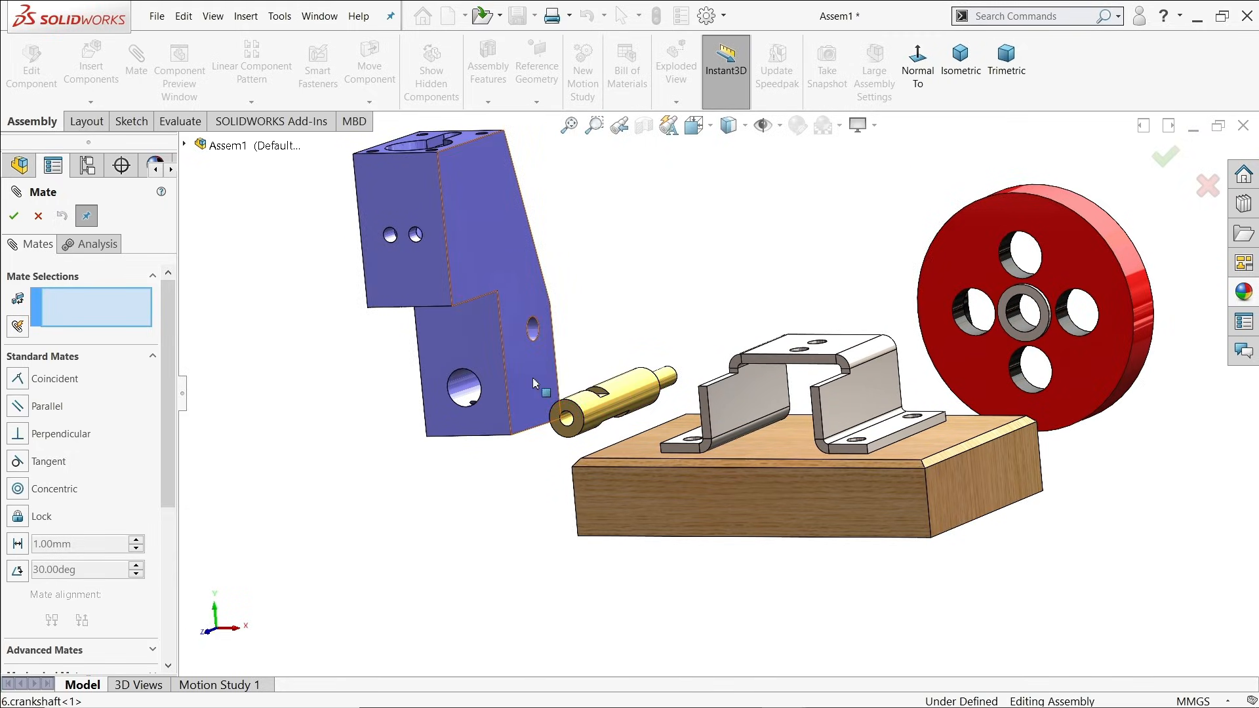
drag(545, 384, 803, 265)
middle_drag(835, 342, 871, 375)
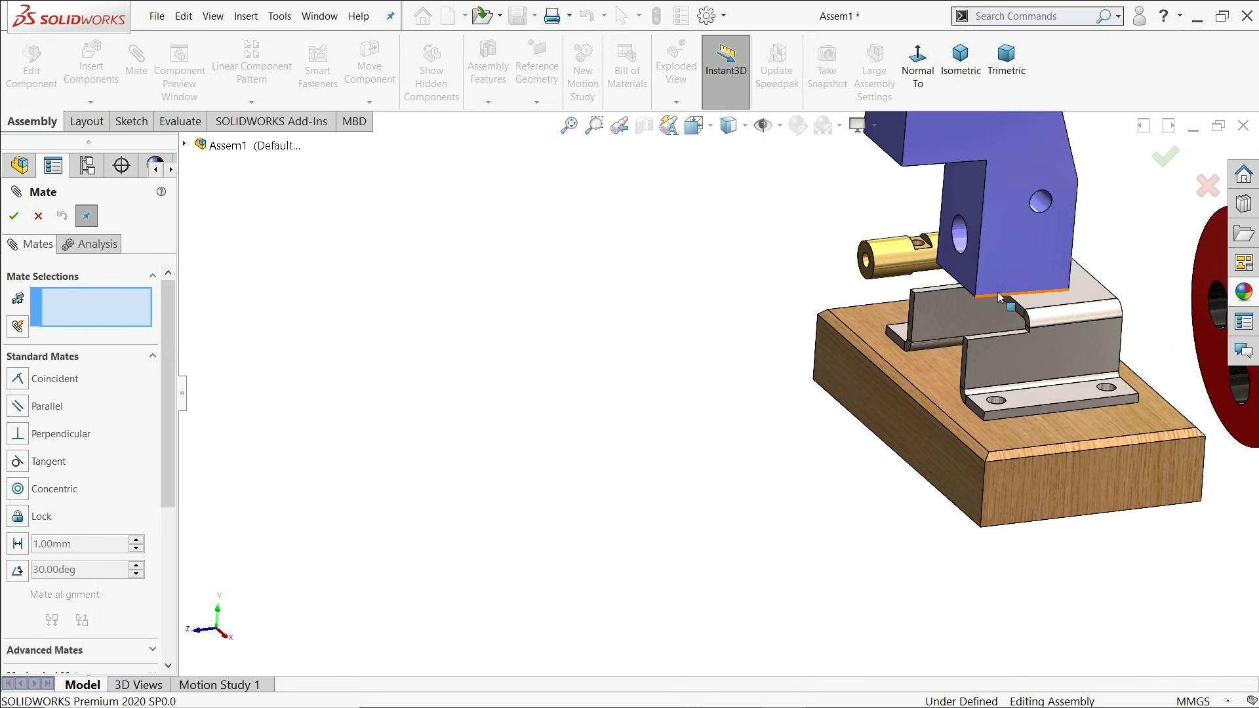
drag(1016, 255, 1032, 190)
Step: Add a concentric mate between the rear hole in the bracket's top face and the corresponding hole in the motor block's underside
scroll(958, 331, down, 5)
scroll(959, 331, down, 3)
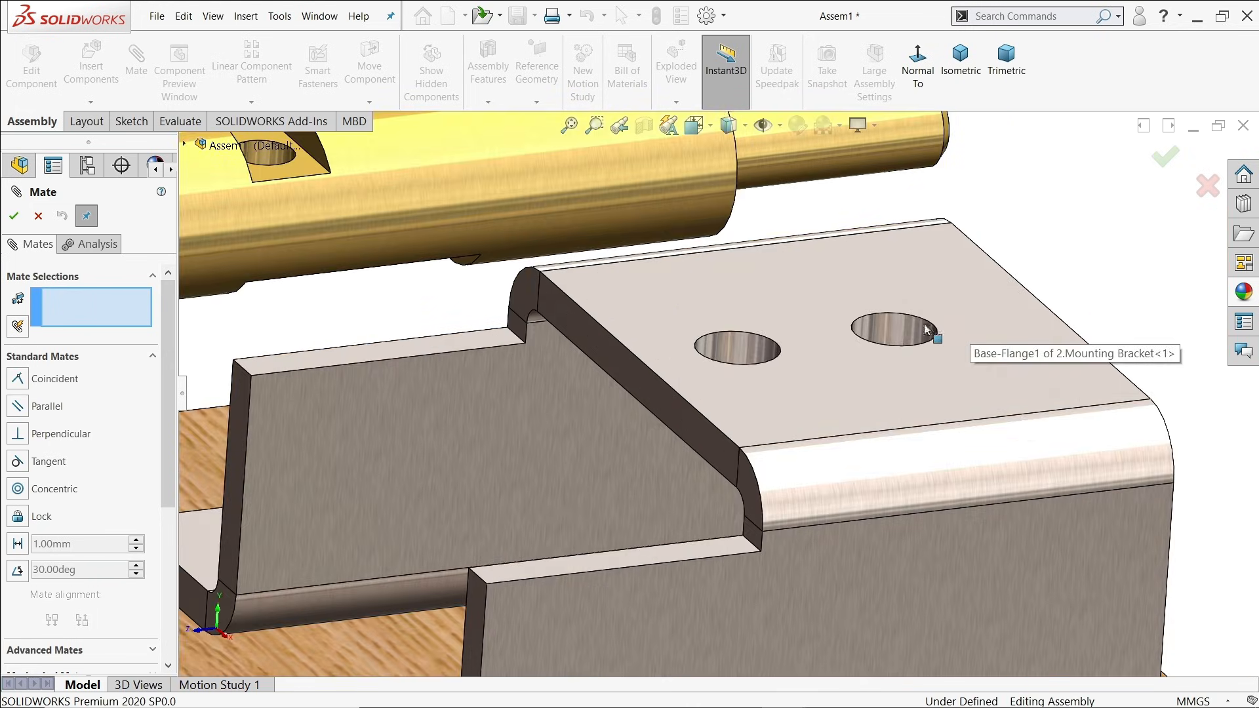
click(895, 336)
scroll(895, 336, up, 6)
middle_drag(726, 494, 786, 305)
scroll(786, 305, down, 5)
click(721, 384)
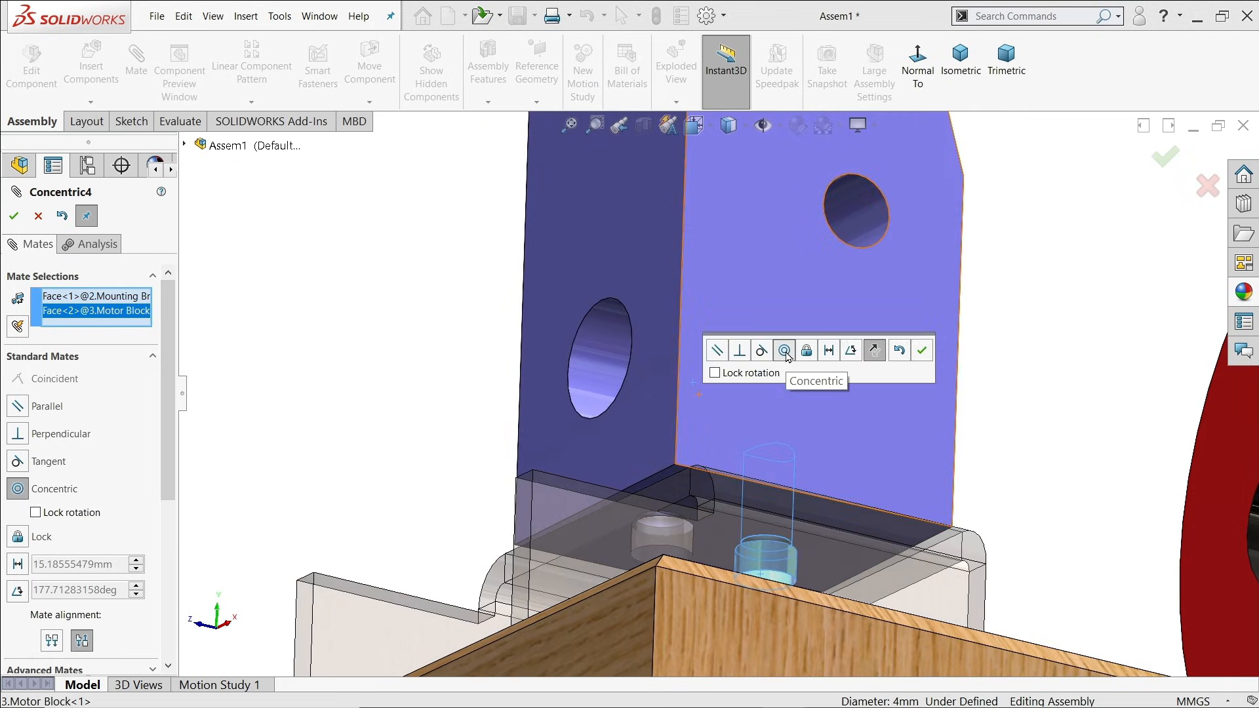
click(923, 354)
Step: Add a concentric mate between the remaining hole in the bracket's top face and the matching hole in the motor block's underside
middle_drag(1017, 368, 831, 467)
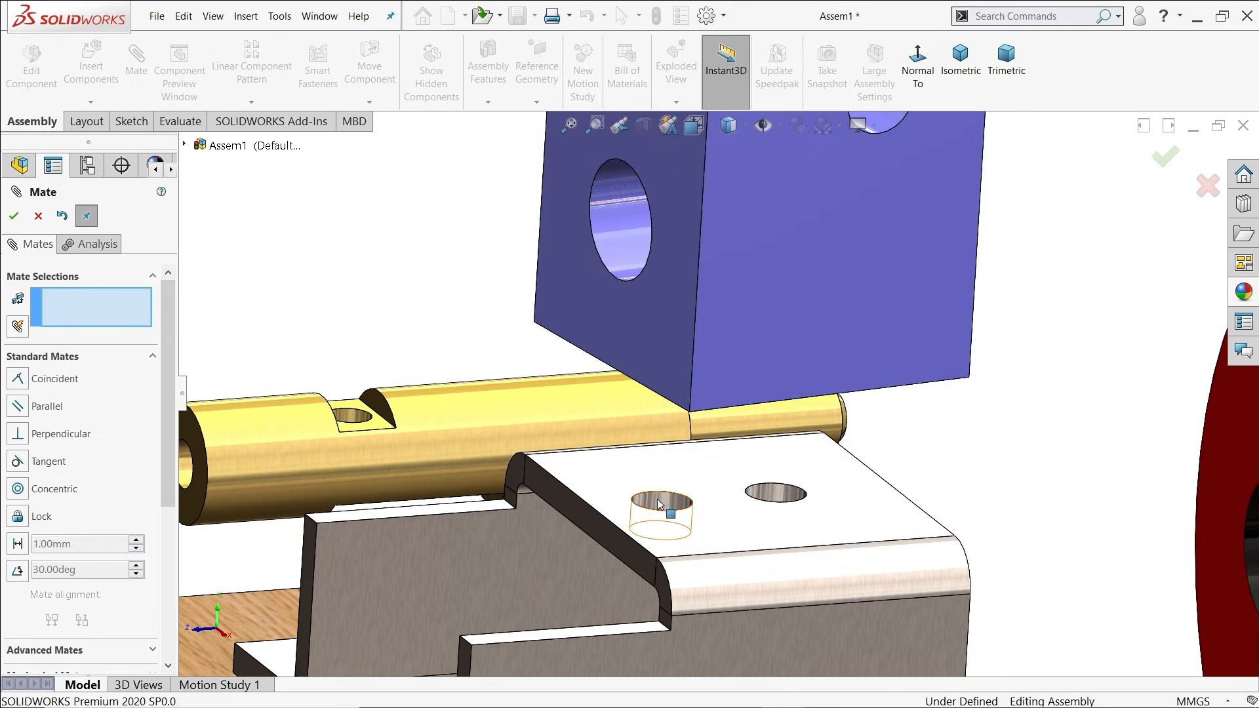
click(662, 502)
middle_drag(662, 502, 751, 313)
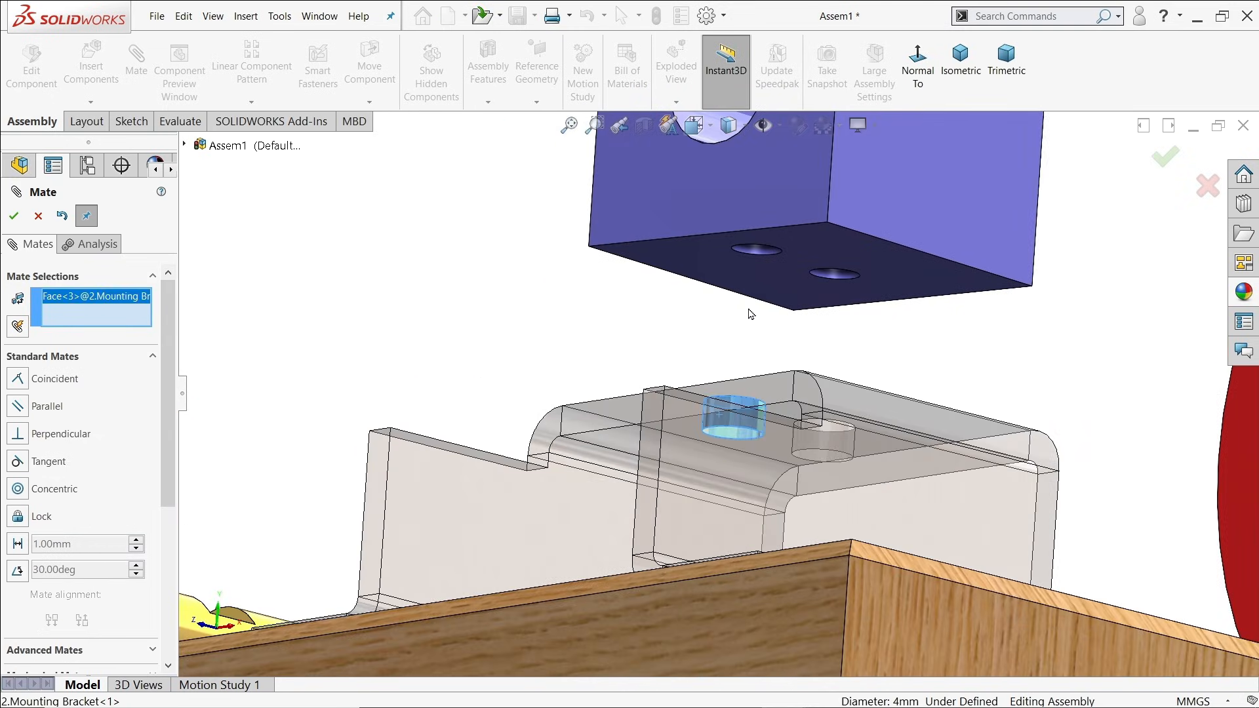
click(761, 256)
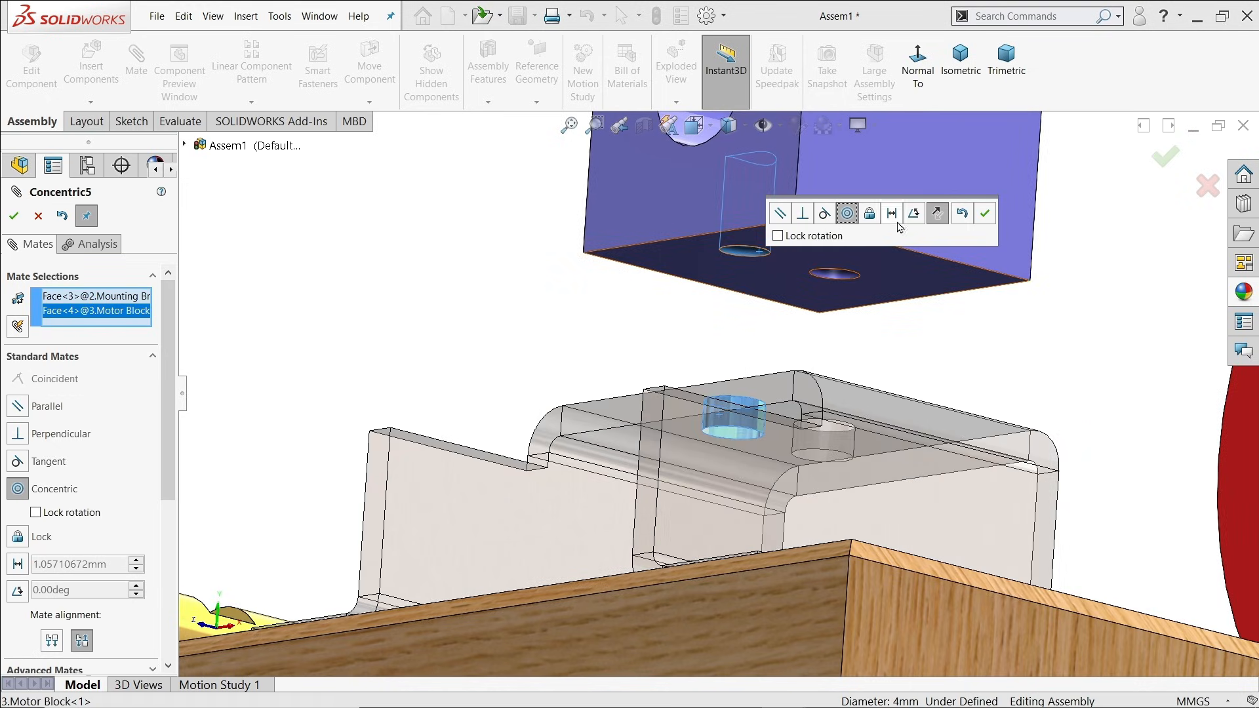
click(985, 216)
Step: Add a coincident mate between the motor block's underside and the mounting bracket's top face, then close the Mate command
middle_drag(963, 357, 952, 462)
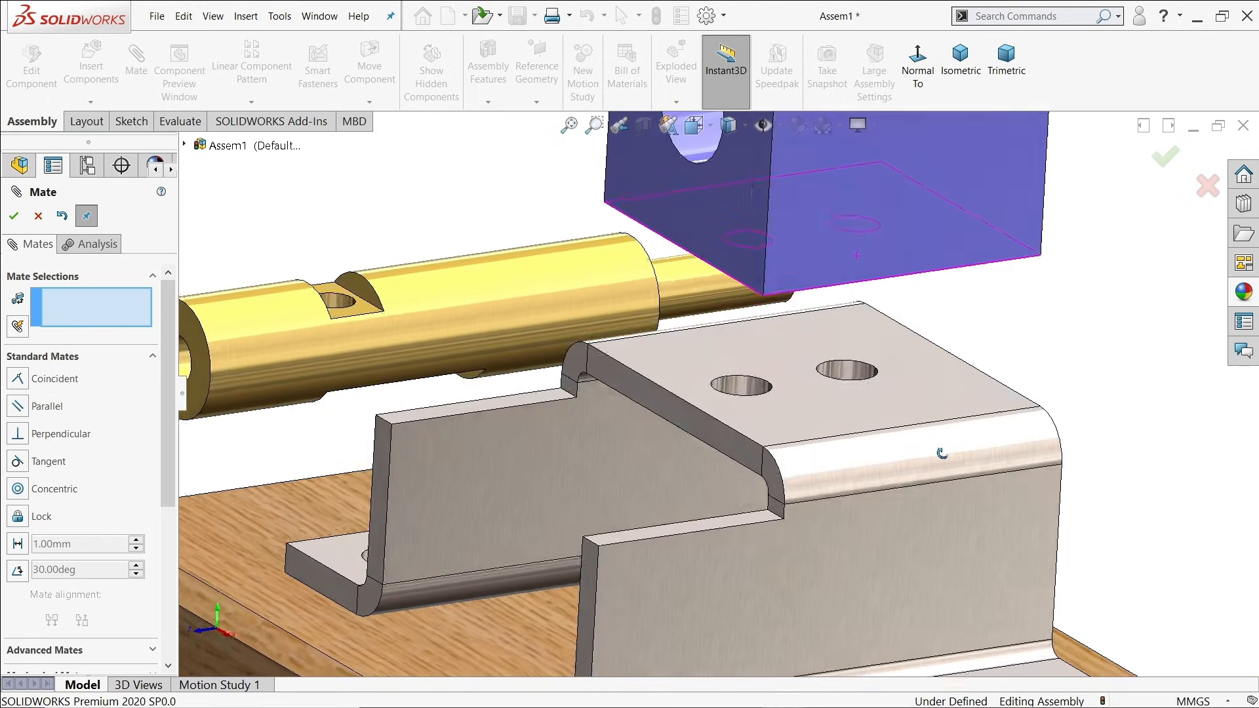
middle_drag(916, 413, 951, 412)
click(943, 260)
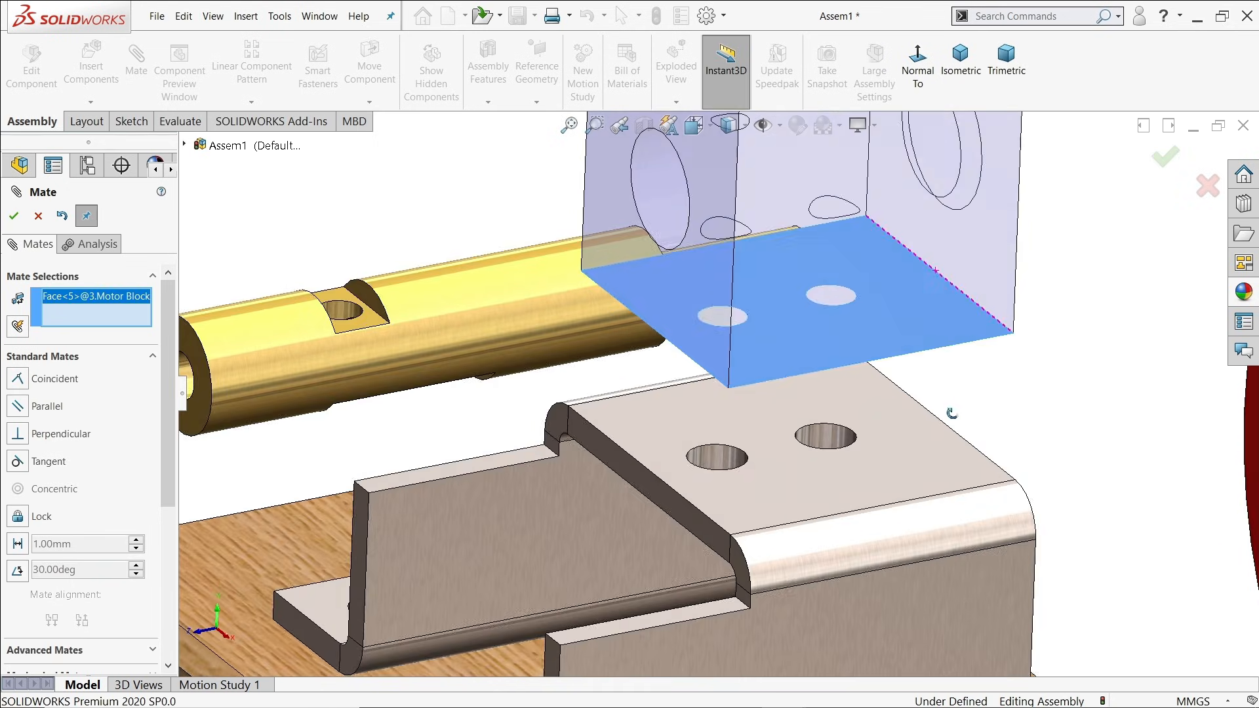
click(918, 478)
click(1115, 495)
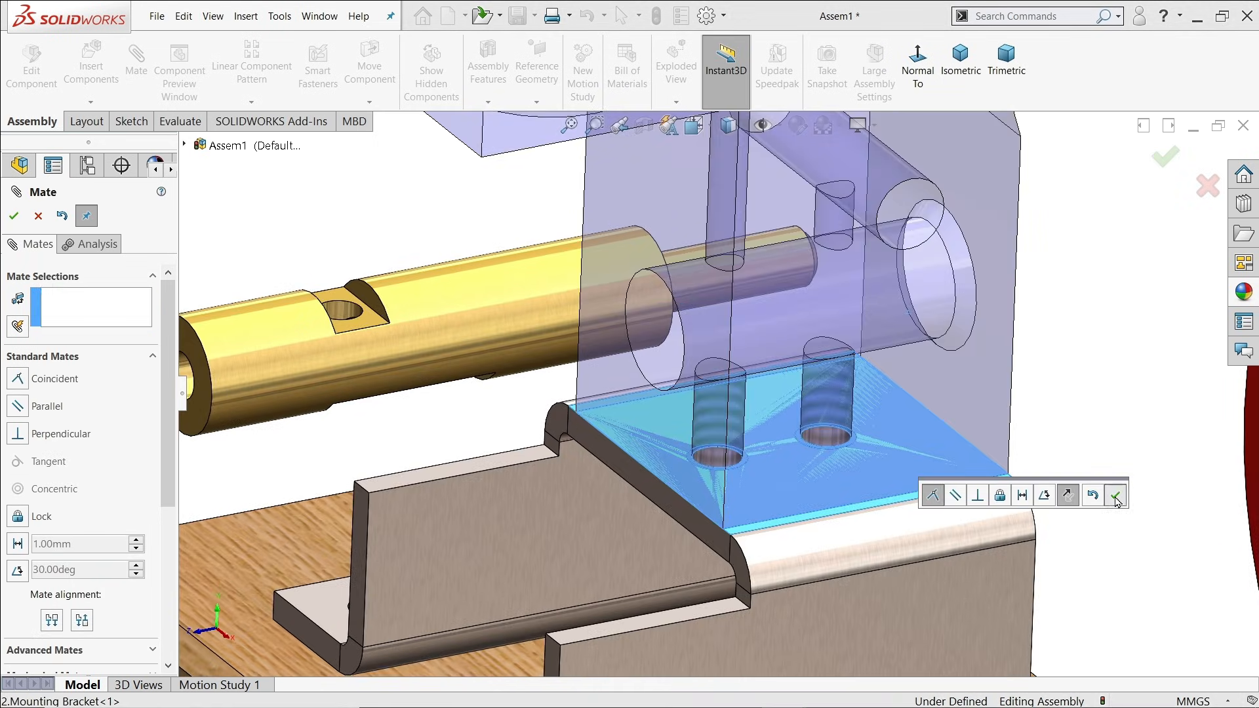
key(f)
scroll(727, 348, down, 3)
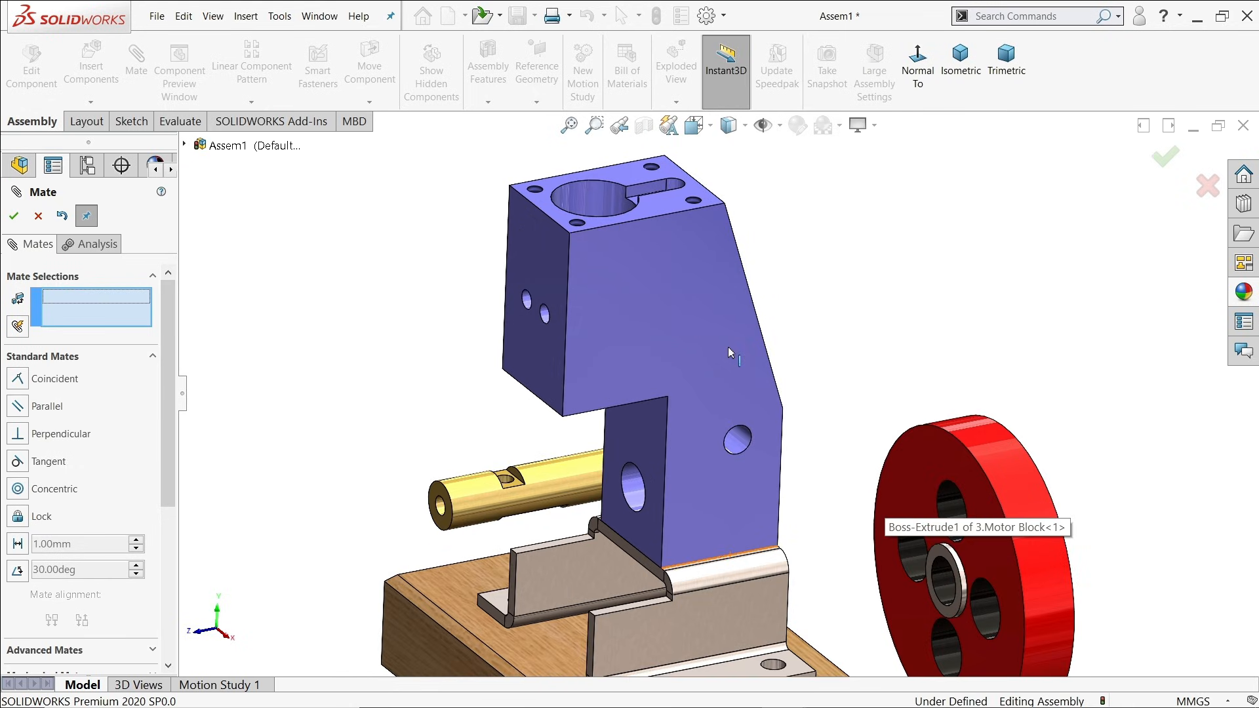
click(38, 216)
Step: Make the motor block transparent
click(728, 297)
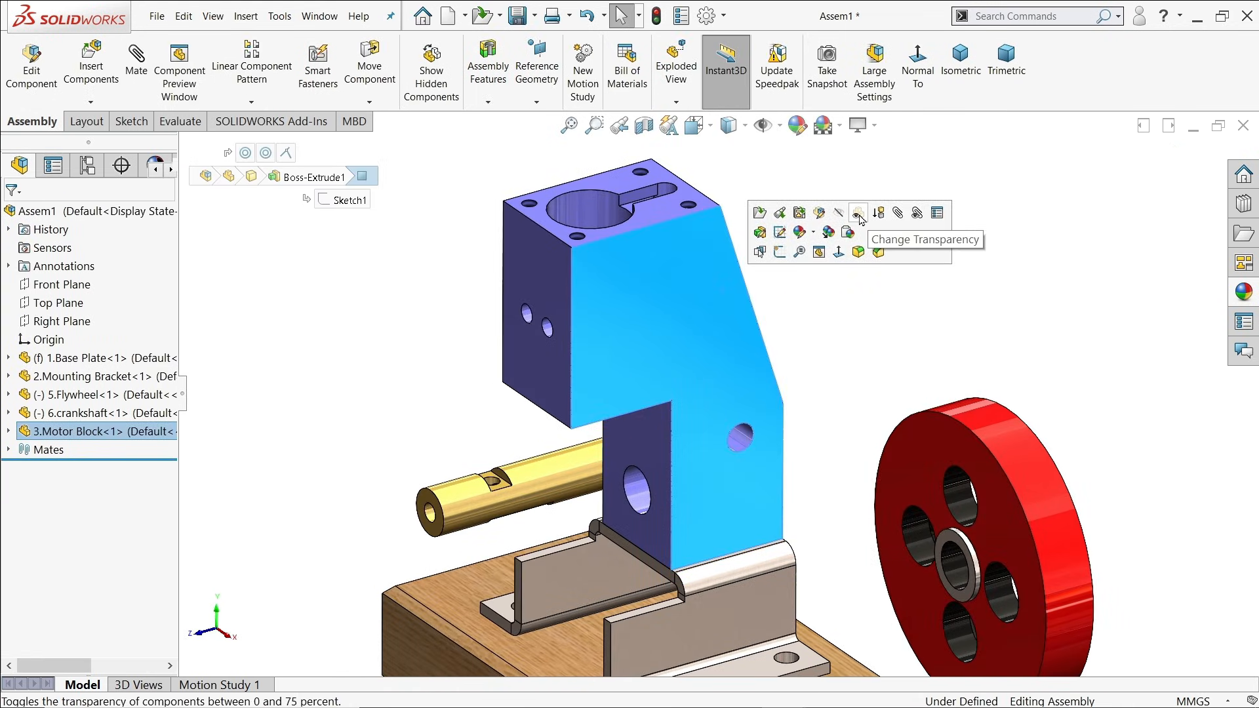
click(859, 216)
click(837, 365)
Step: Move the crankshaft to the flywheel side of the motor block and mate its large cylindrical face concentric with the block's lower through bore
scroll(823, 399, up, 3)
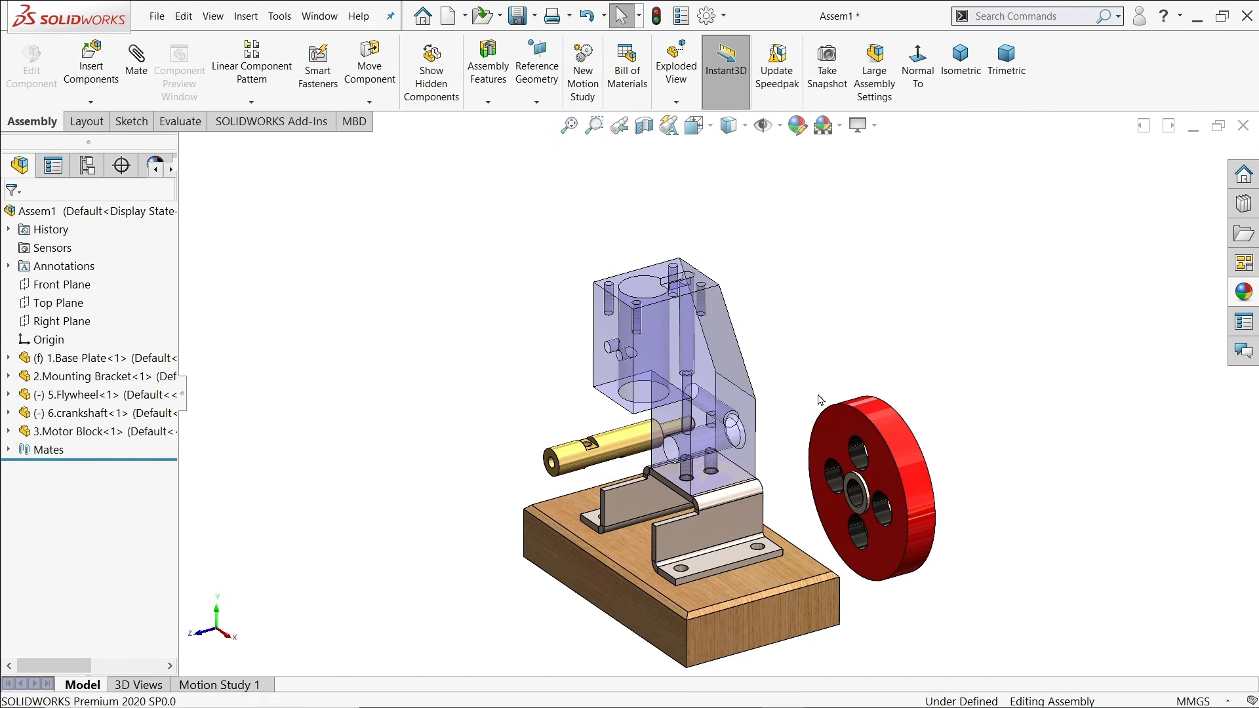
scroll(760, 455, down, 4)
click(470, 443)
drag(470, 443, 764, 328)
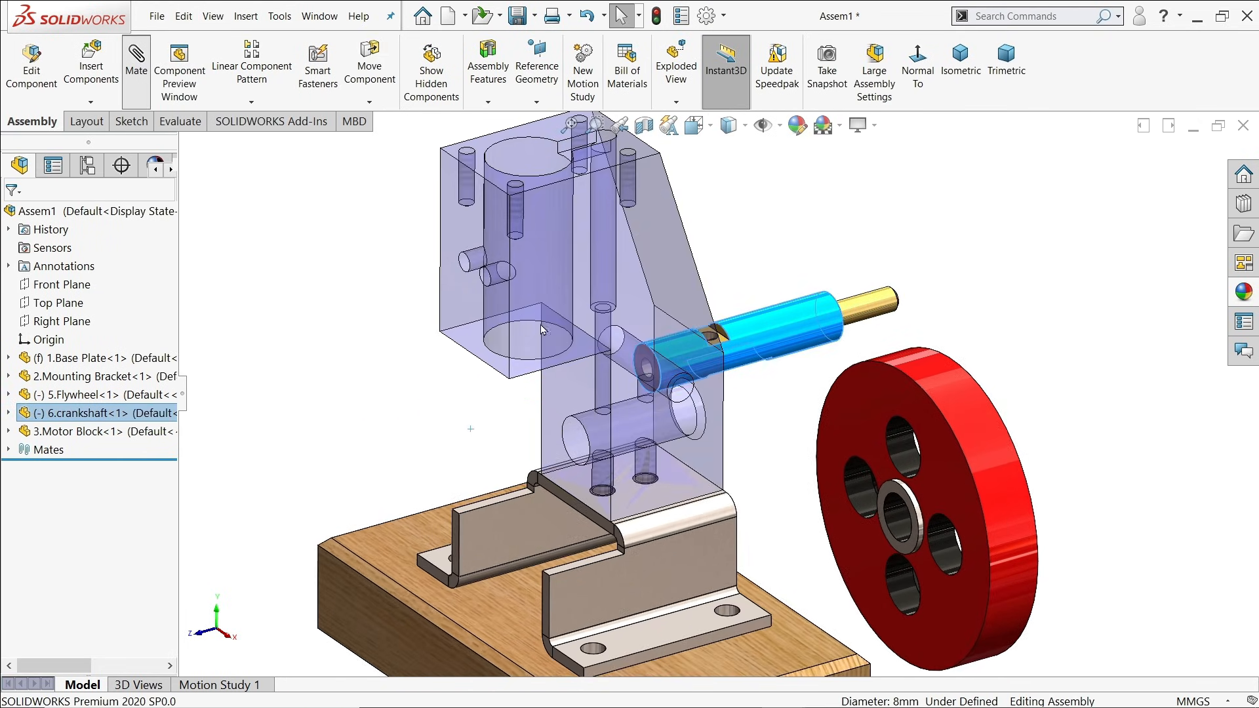
scroll(629, 393, down, 3)
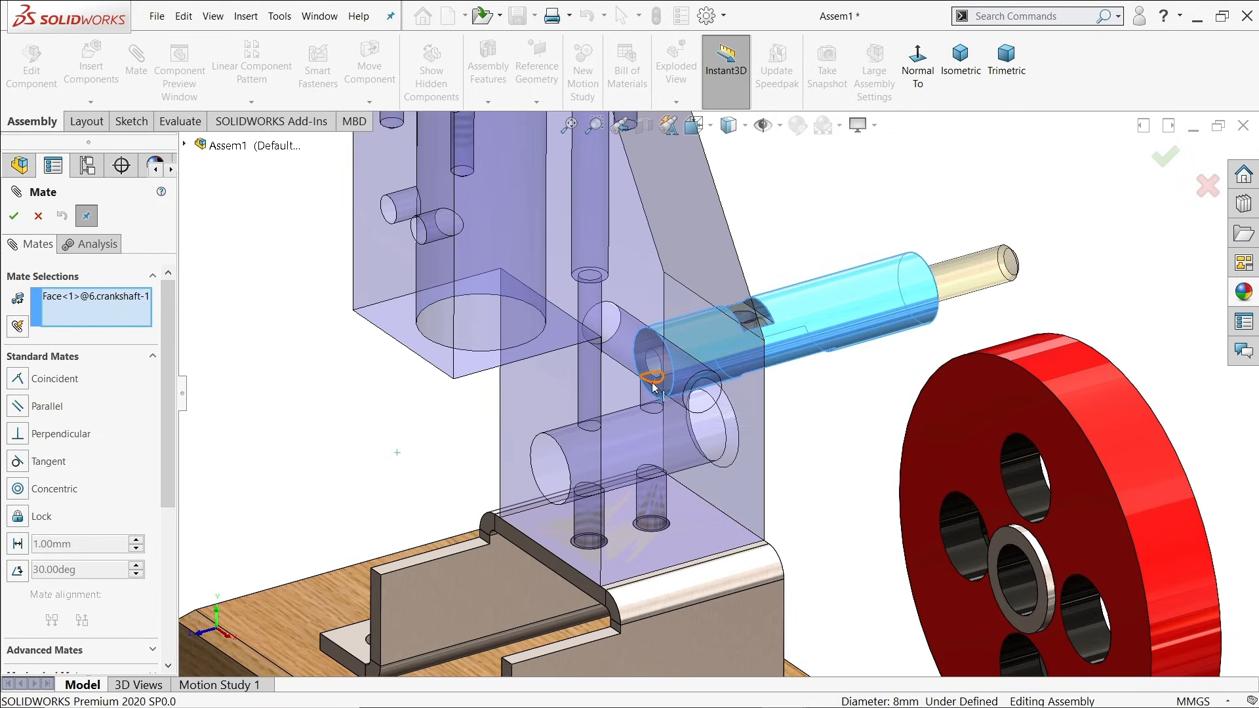
click(553, 469)
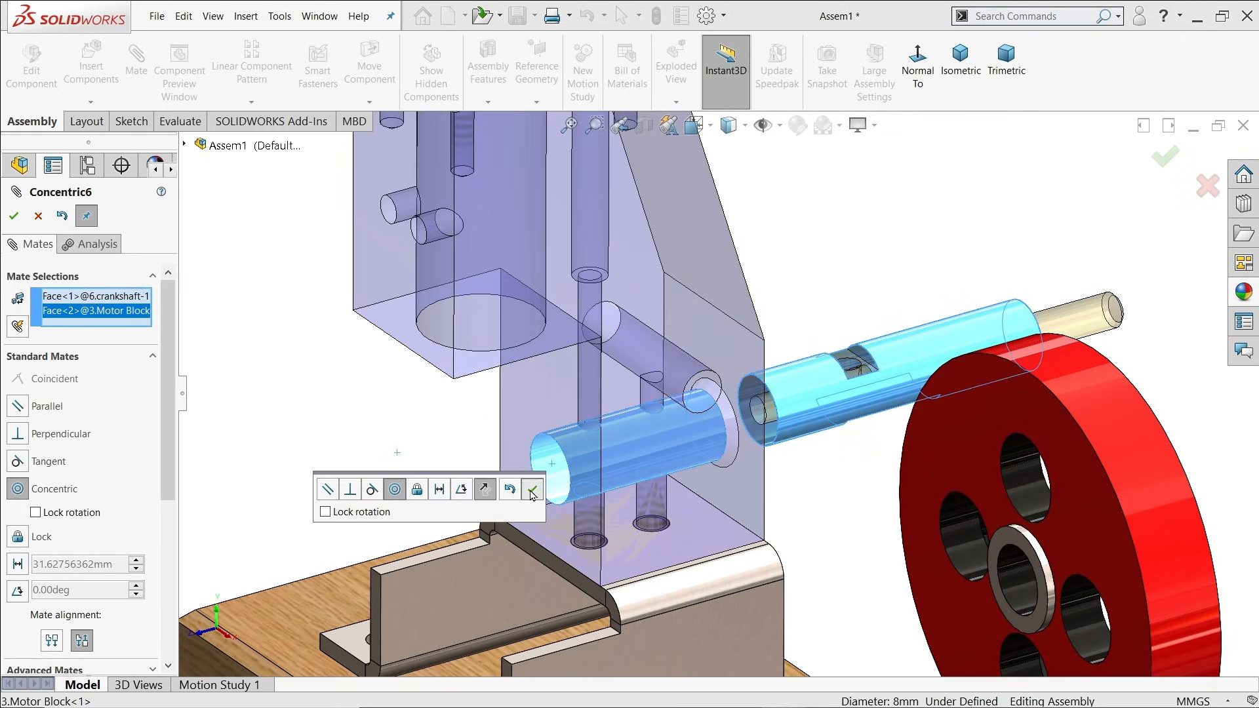
click(532, 491)
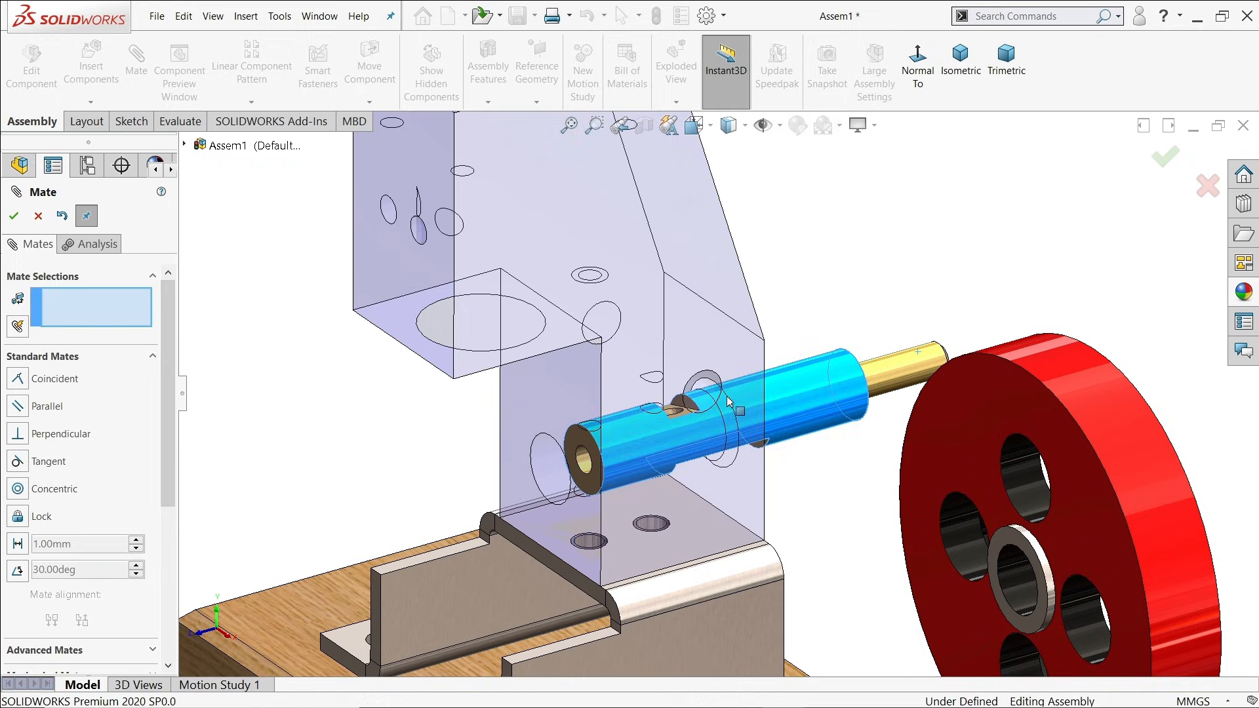
Step: Add a concentric mate between the flywheel's centre bore and the crankshaft's large cylindrical face
click(1010, 588)
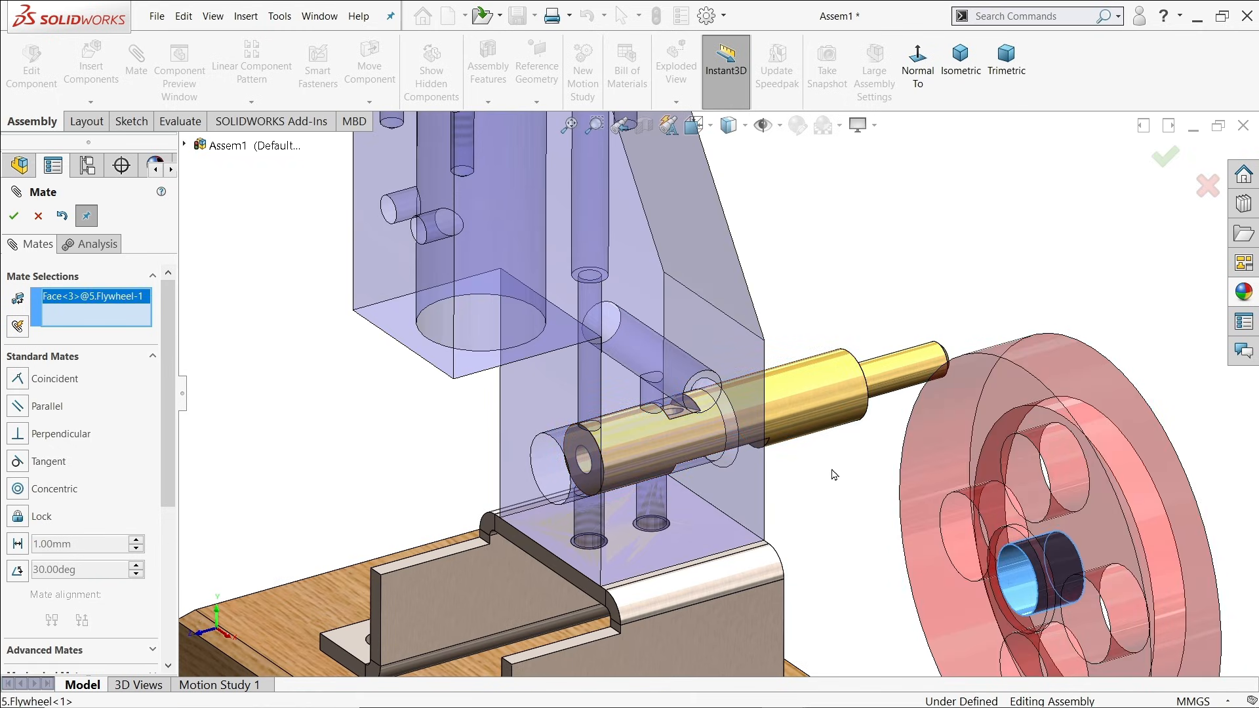
click(815, 410)
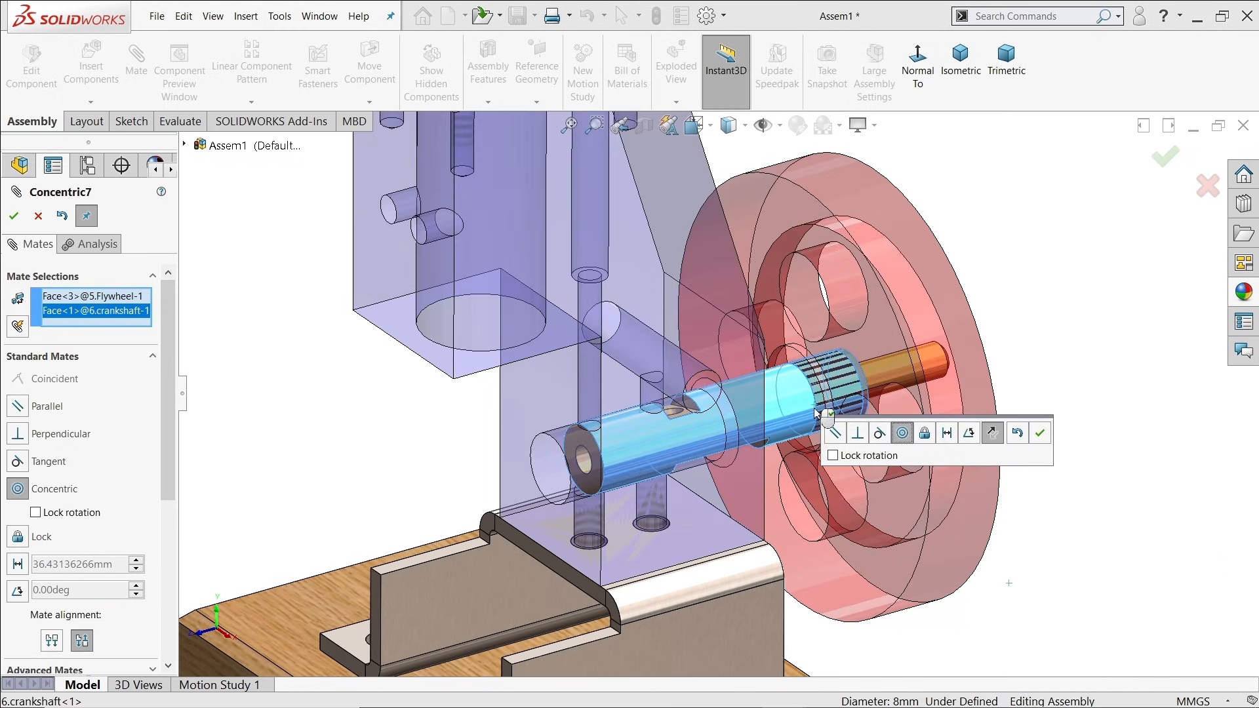
click(1039, 433)
Step: Make the flywheel's hub end face coincident with the motor block's facing side, slide the crankshaft into the block's bore and end mating
scroll(839, 475, down, 3)
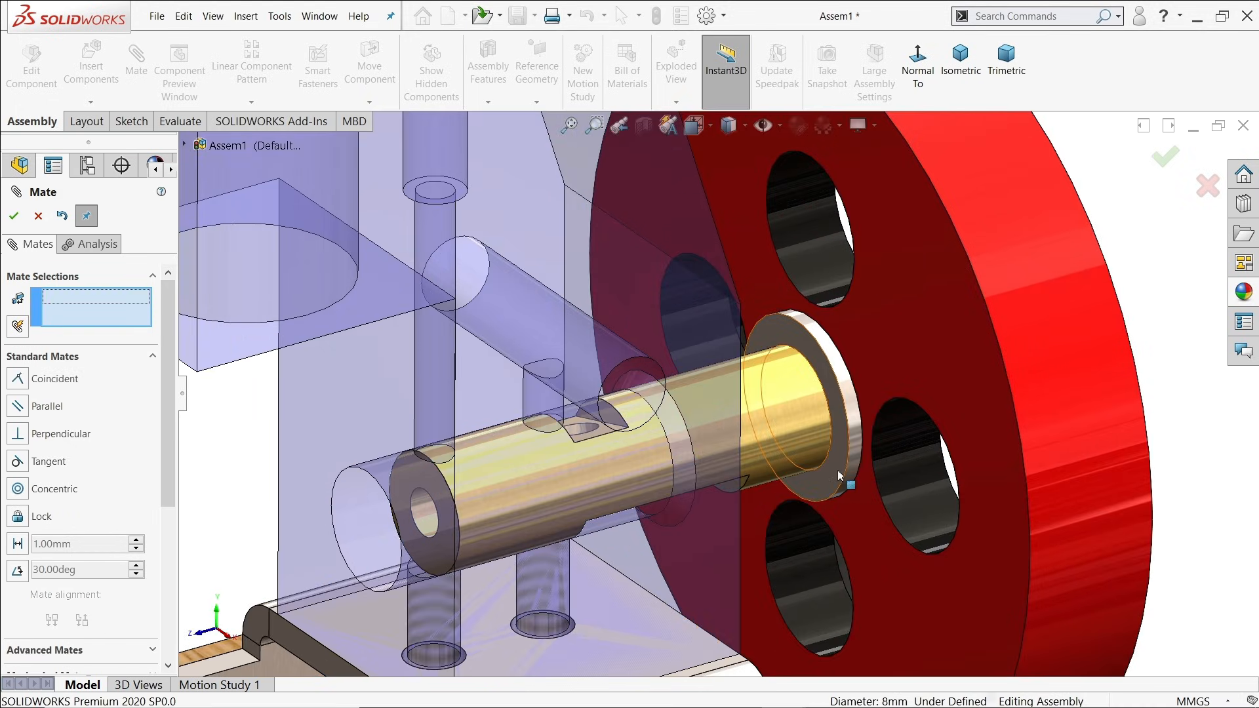
click(840, 476)
scroll(839, 476, up, 3)
middle_drag(839, 476, 674, 435)
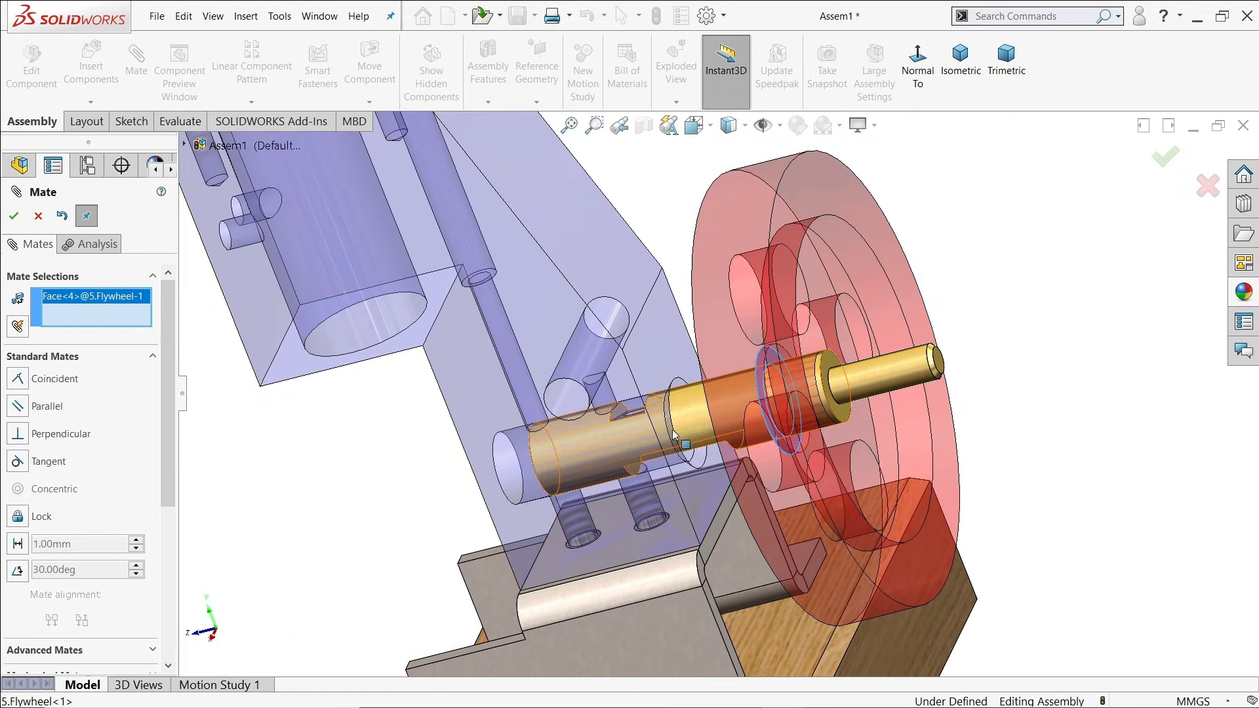
click(660, 386)
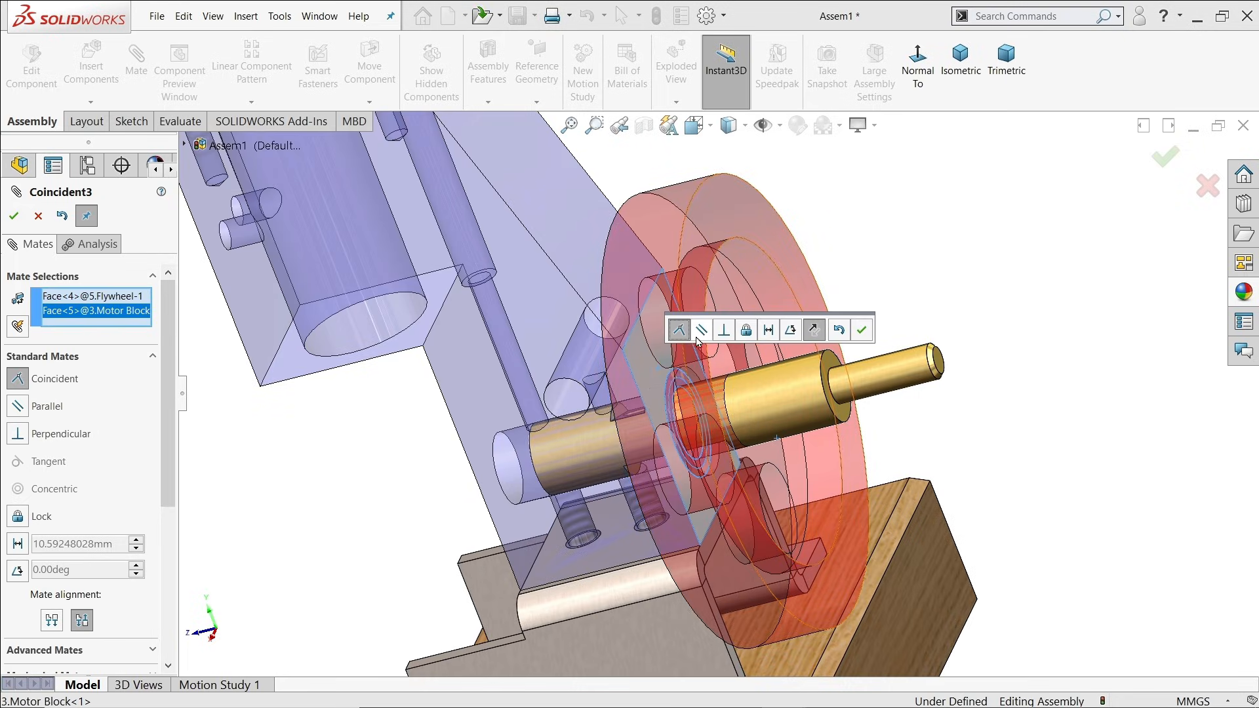
click(861, 332)
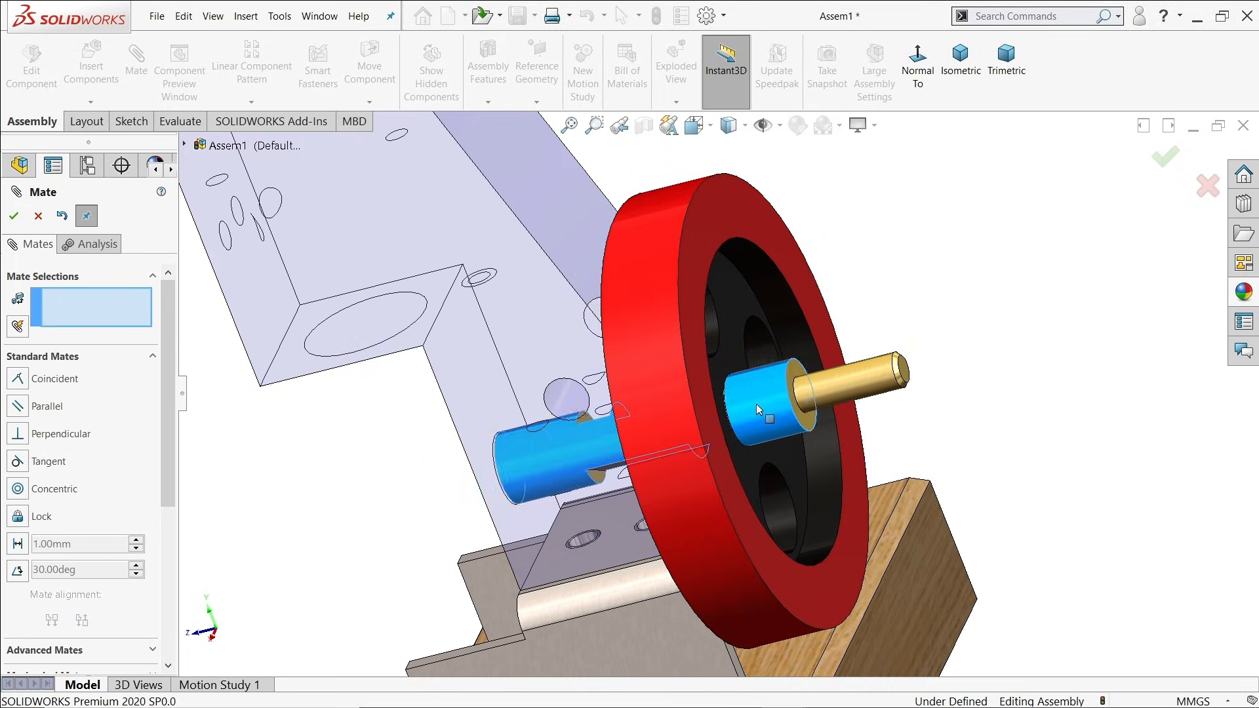
drag(762, 407, 762, 406)
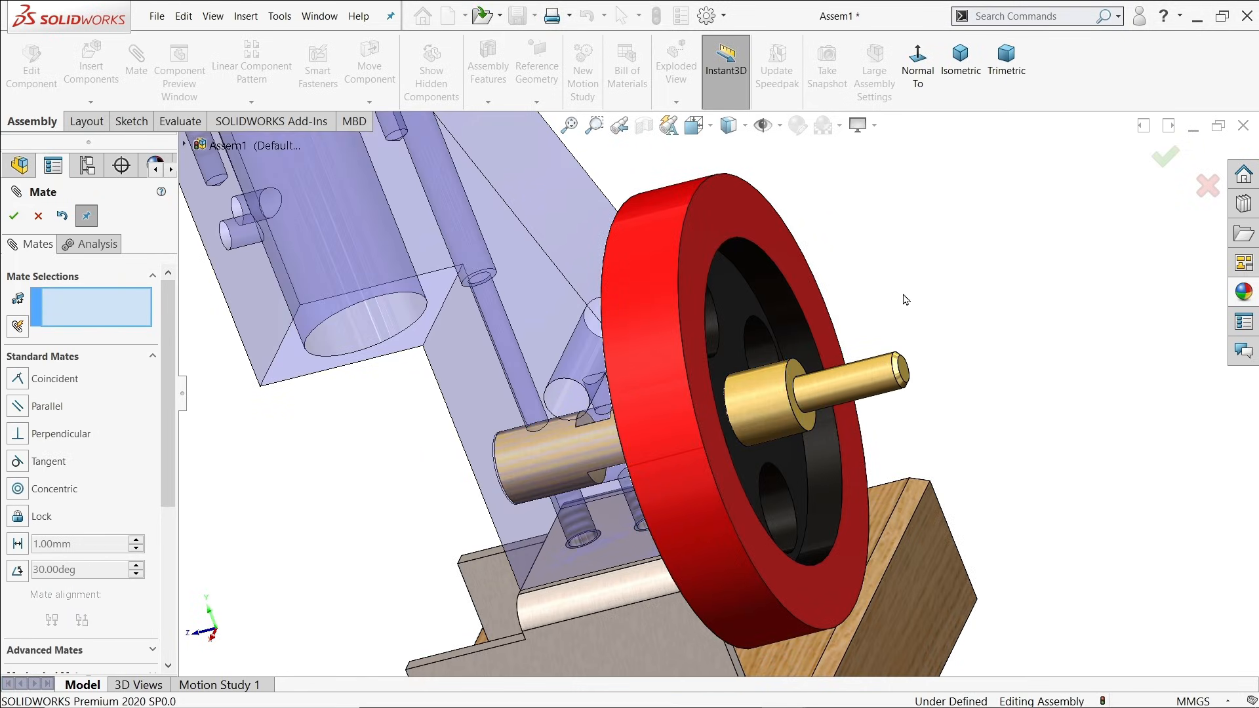
middle_drag(903, 293, 930, 297)
click(38, 217)
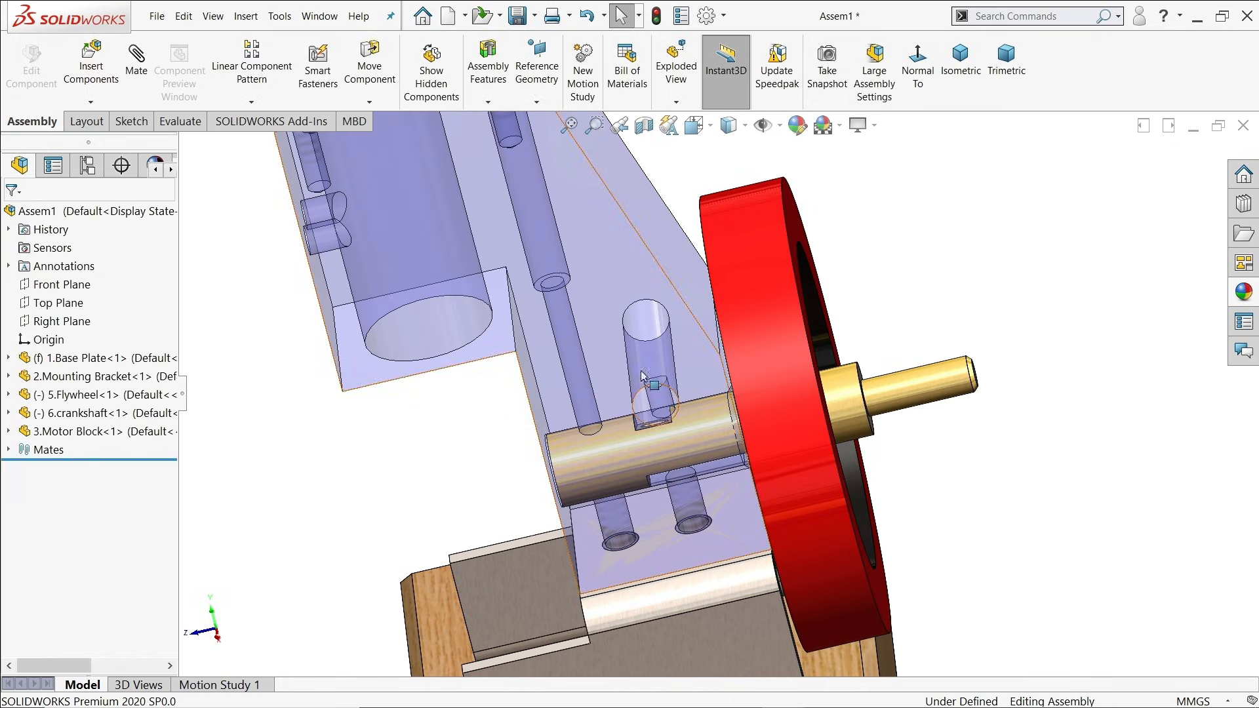
Step: Add a coincident mate between the flywheel's Right Plane and the crankshaft's Right Plane
key(ctrl+7)
scroll(643, 425, down, 3)
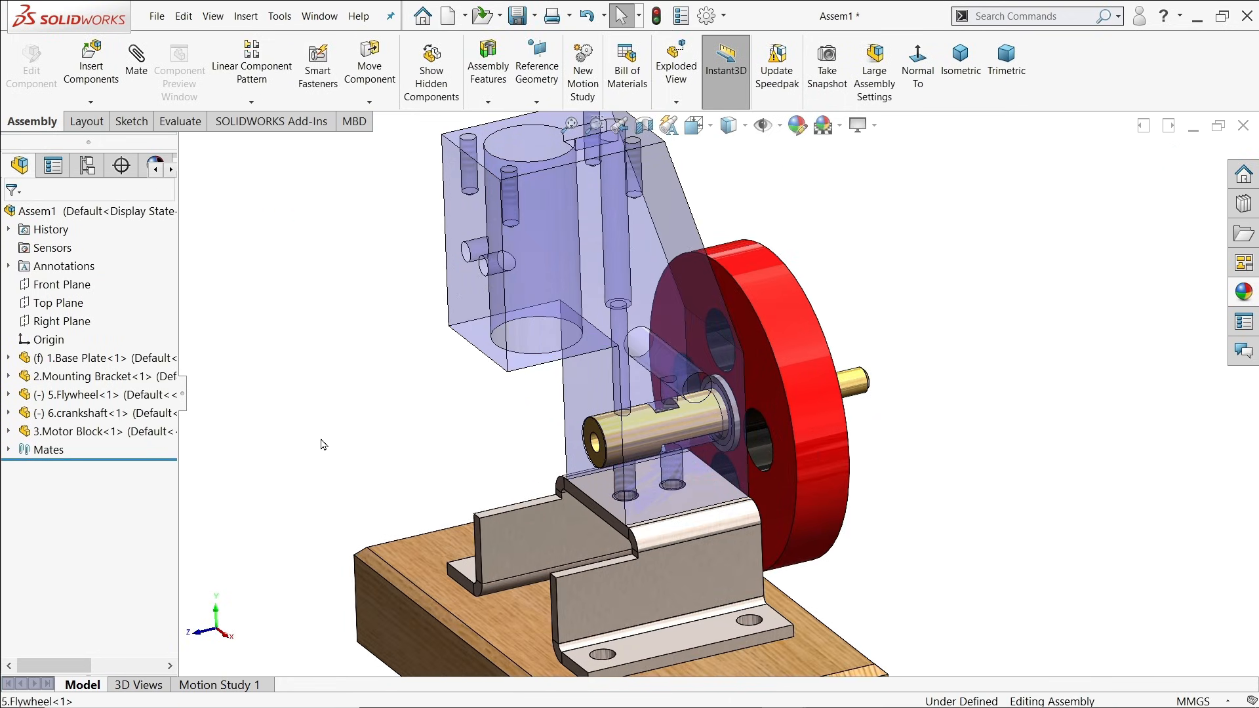
click(81, 412)
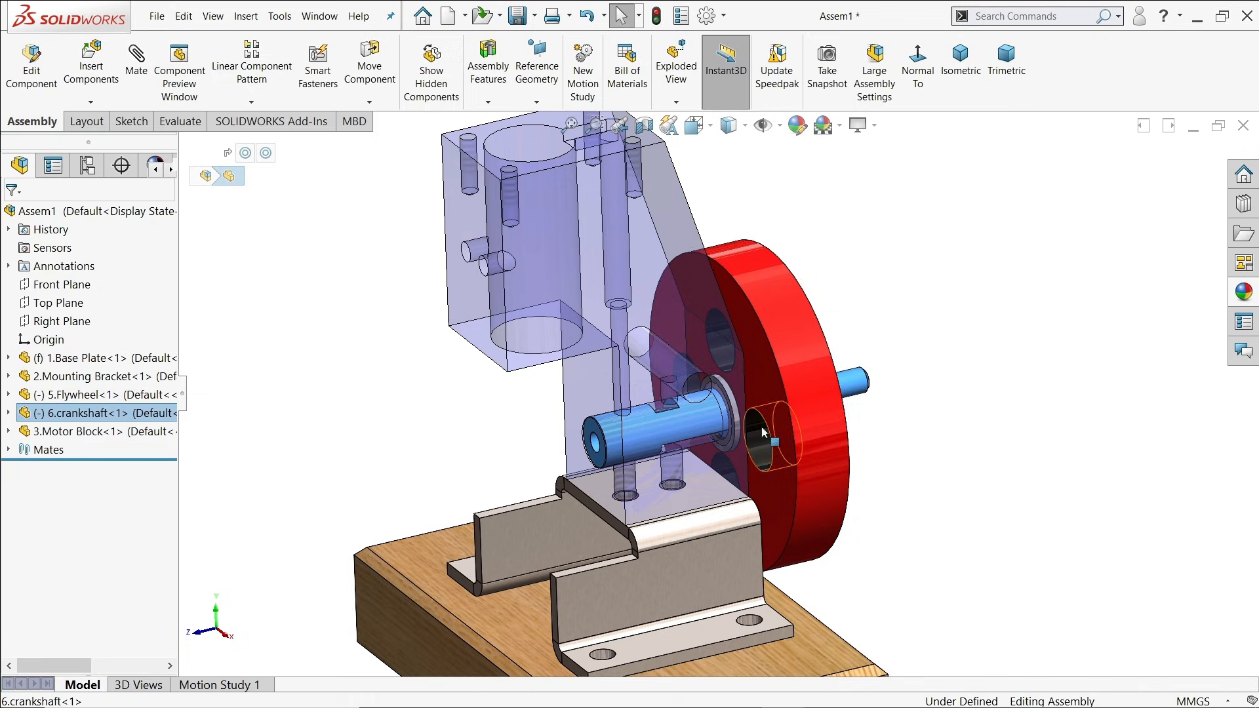
click(806, 388)
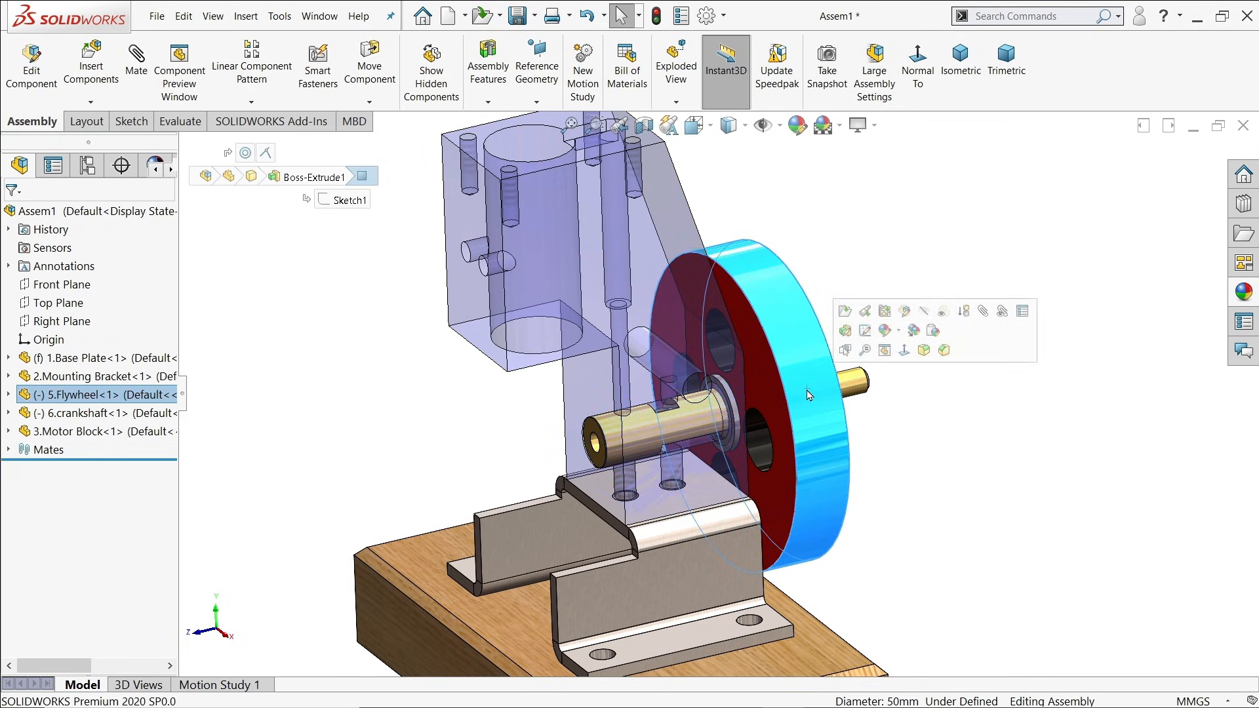
click(8, 395)
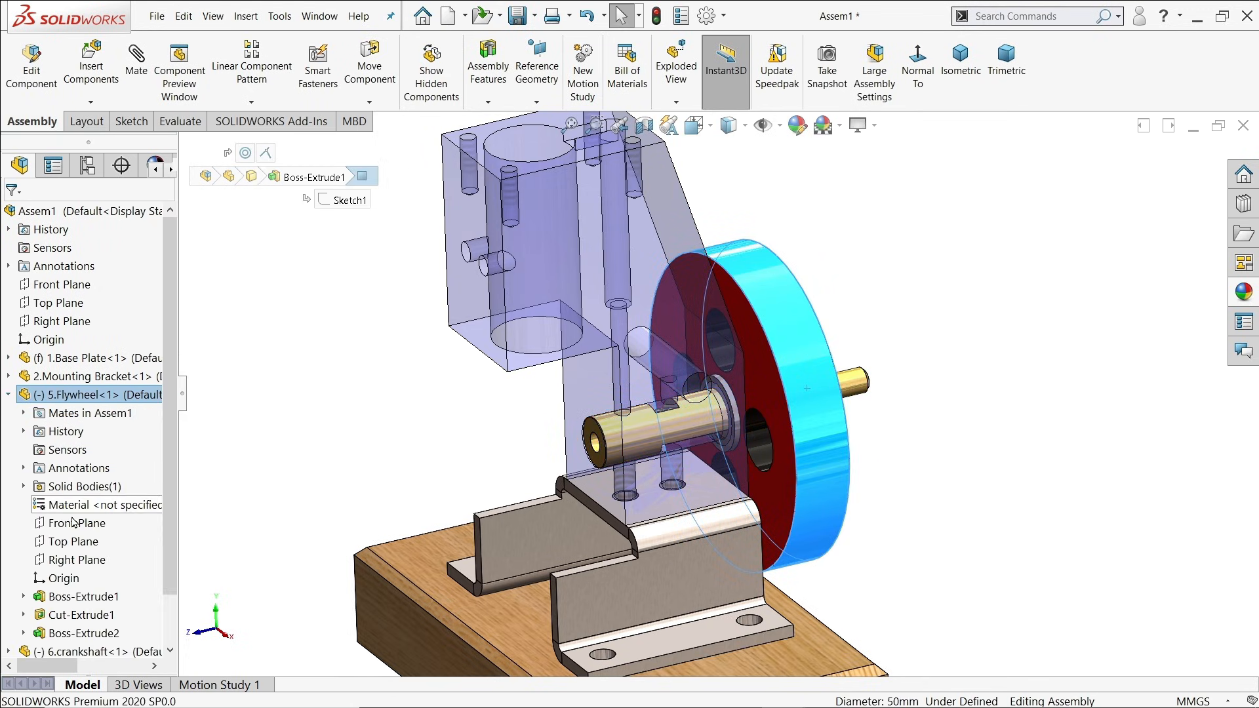
click(76, 543)
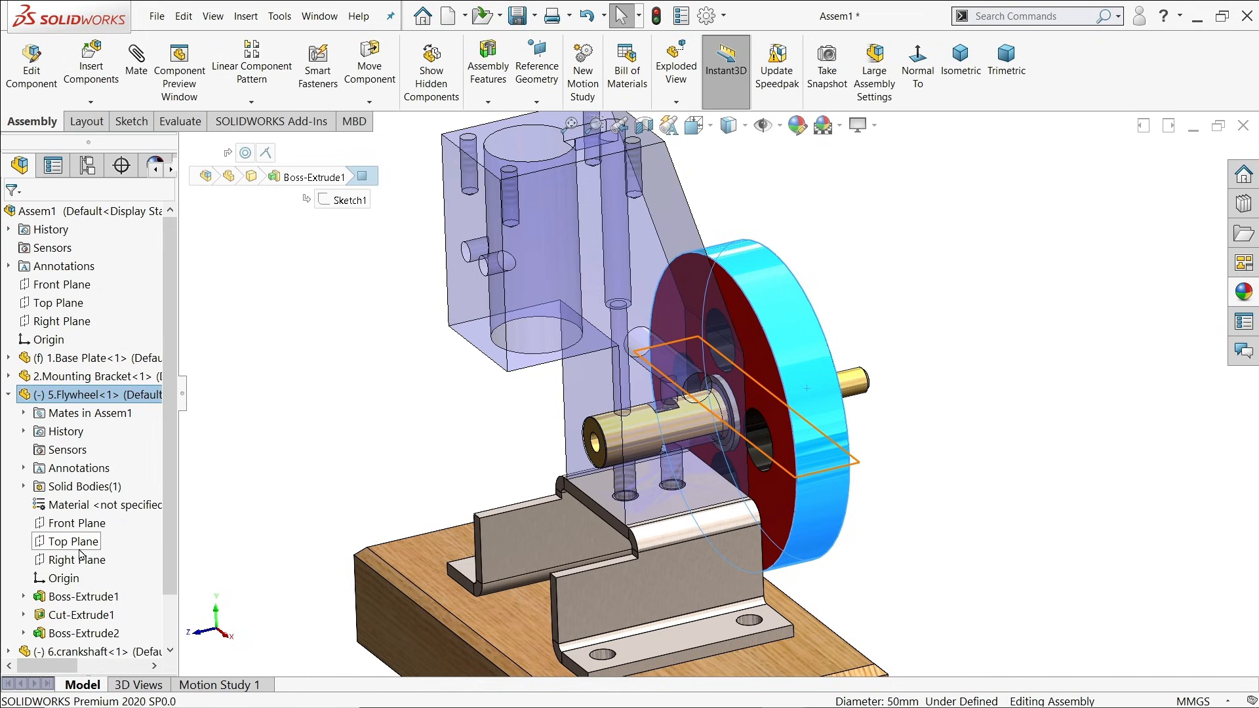
click(77, 559)
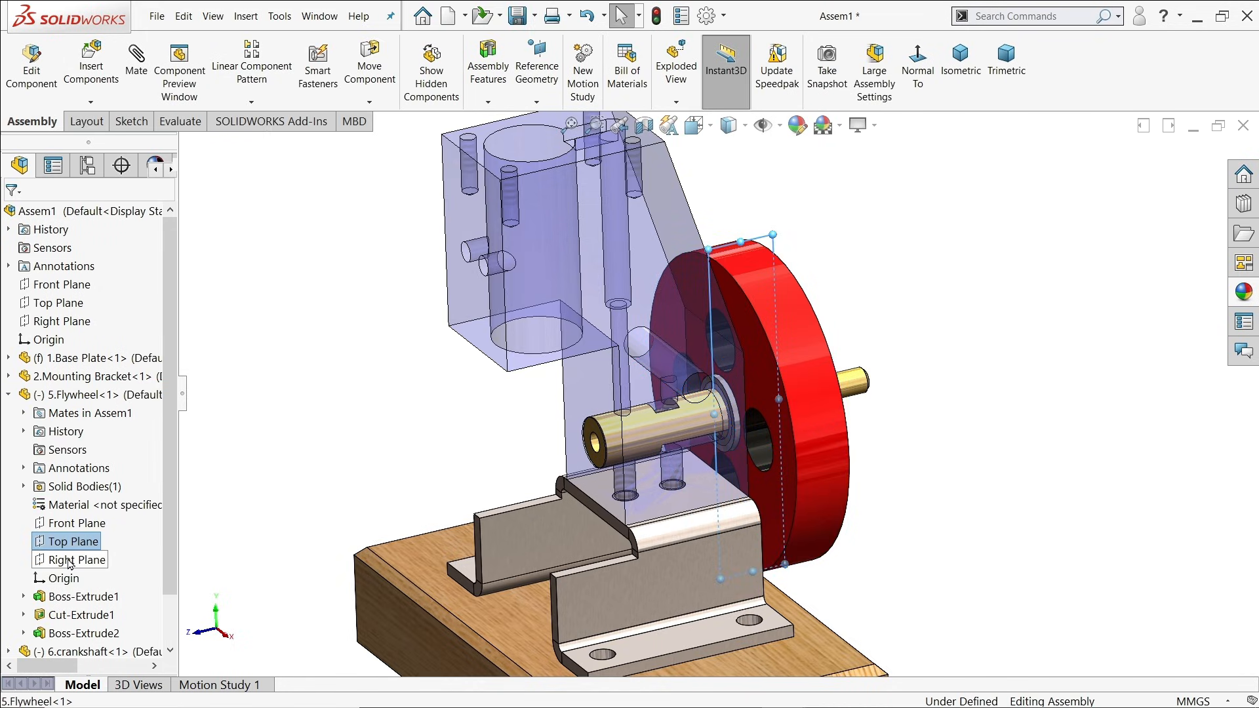
scroll(66, 557, down, 1)
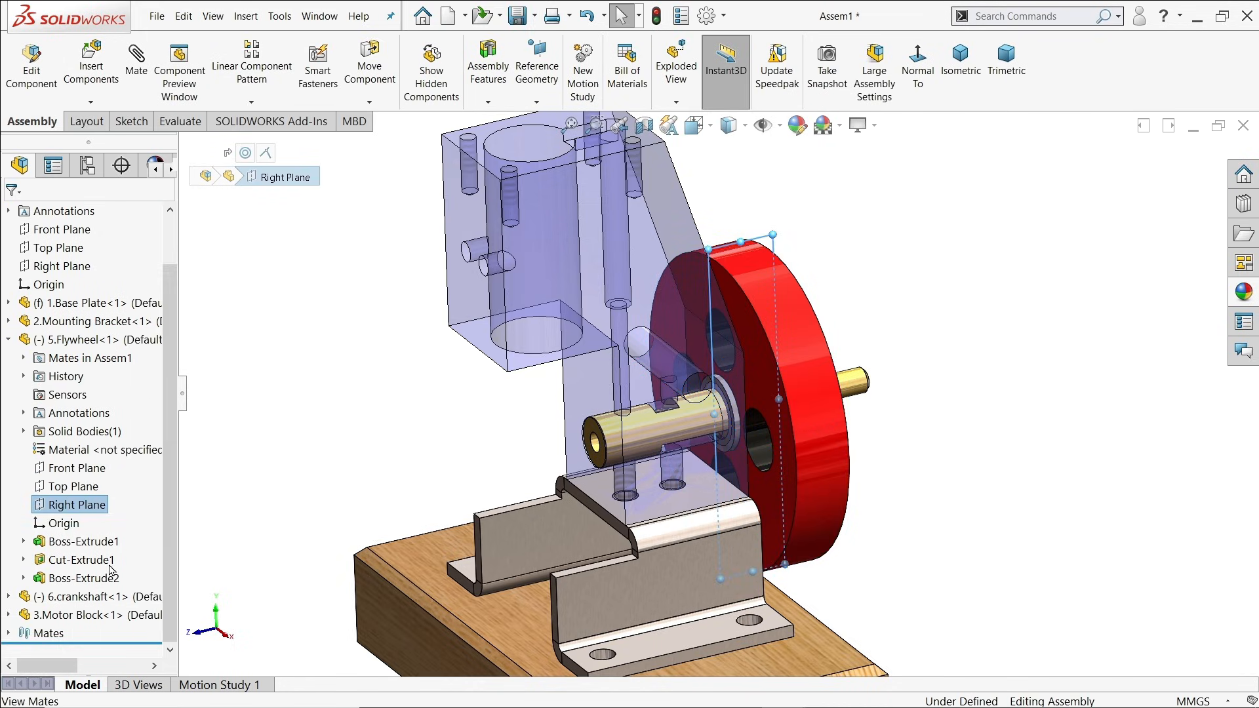
click(9, 597)
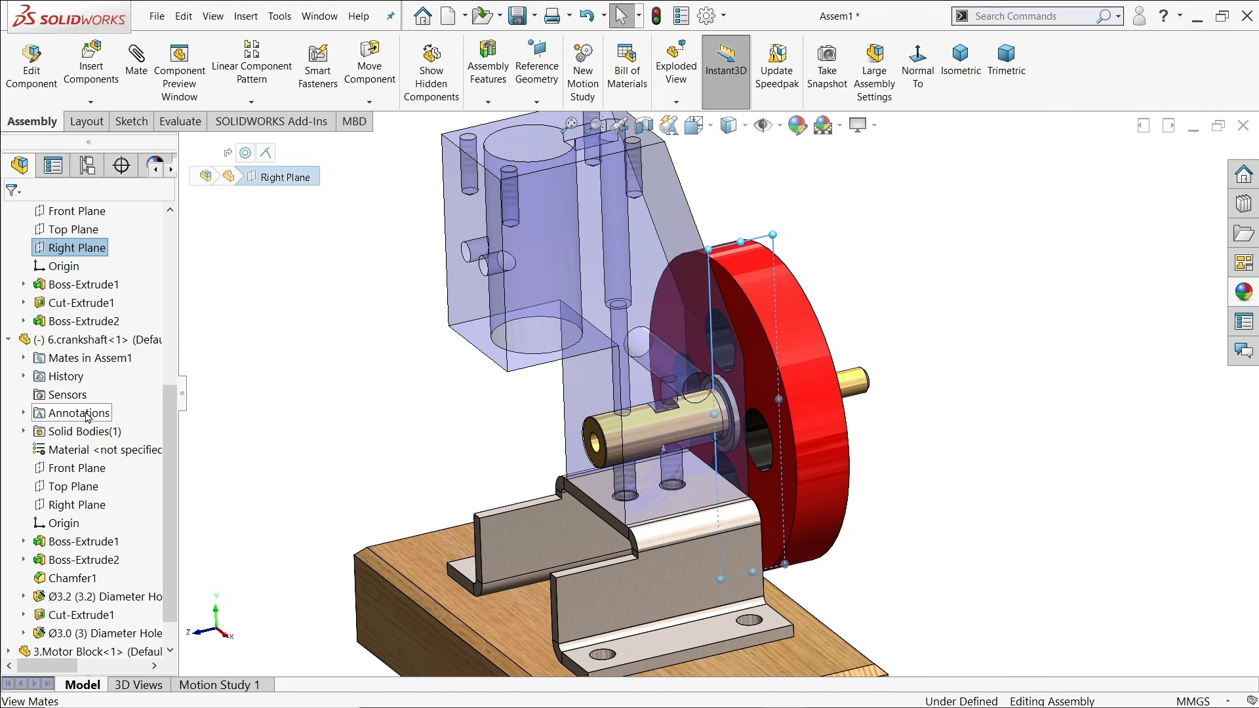
ctrl+click(78, 505)
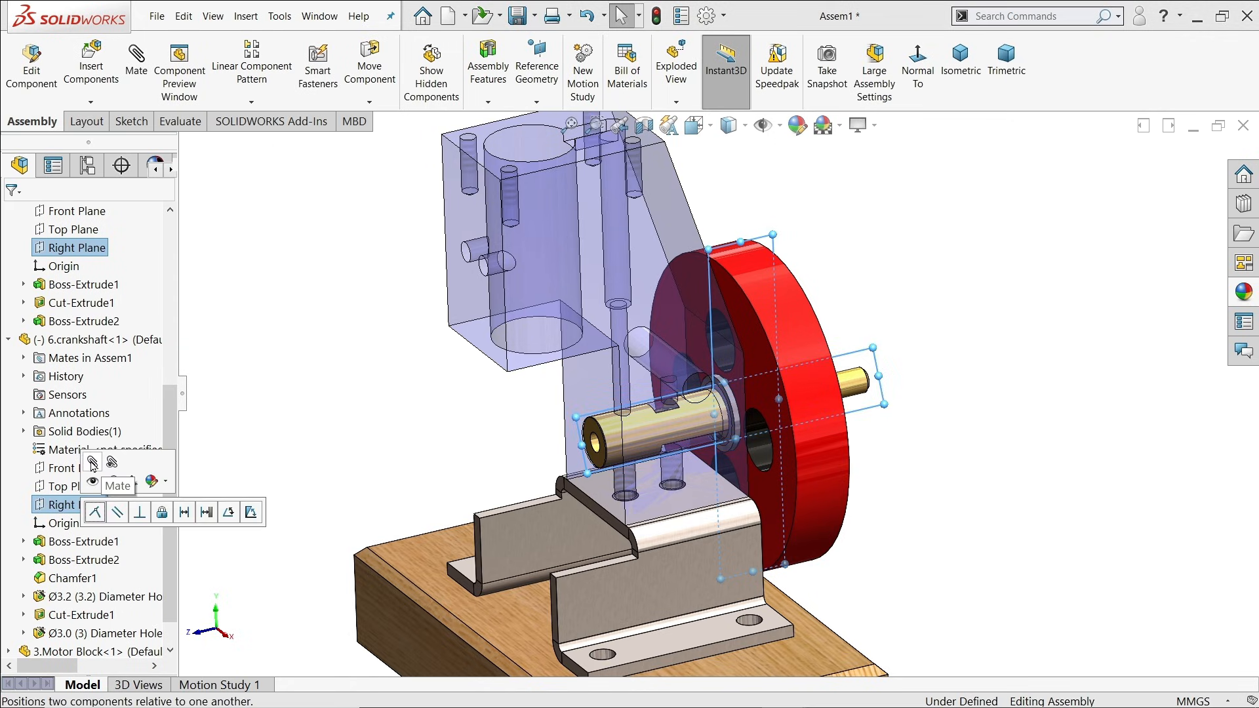
click(93, 464)
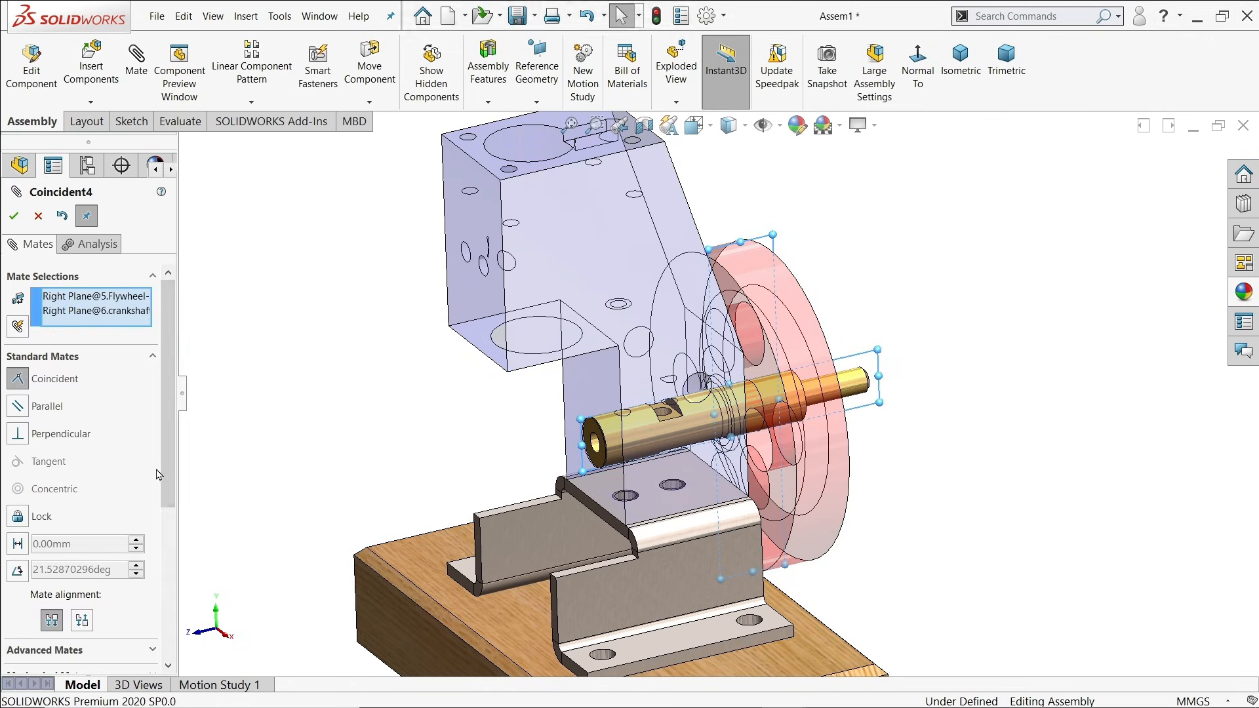
middle_drag(946, 399, 972, 371)
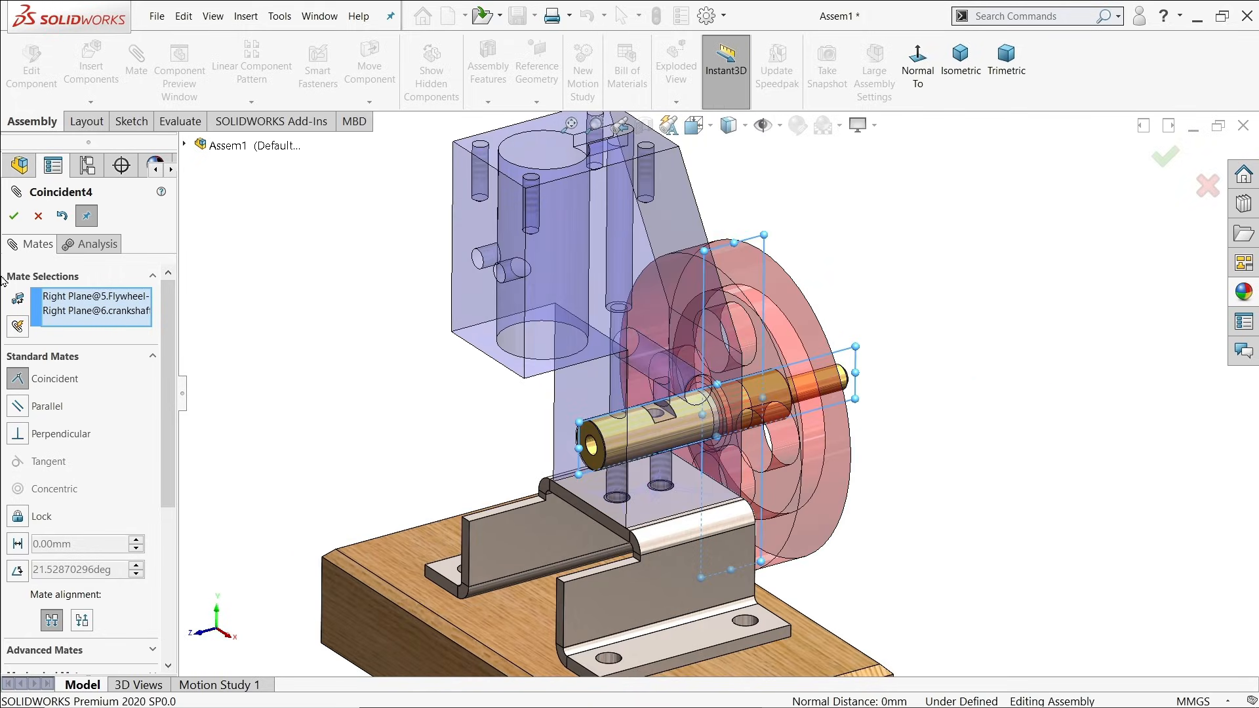
click(15, 218)
key(Escape)
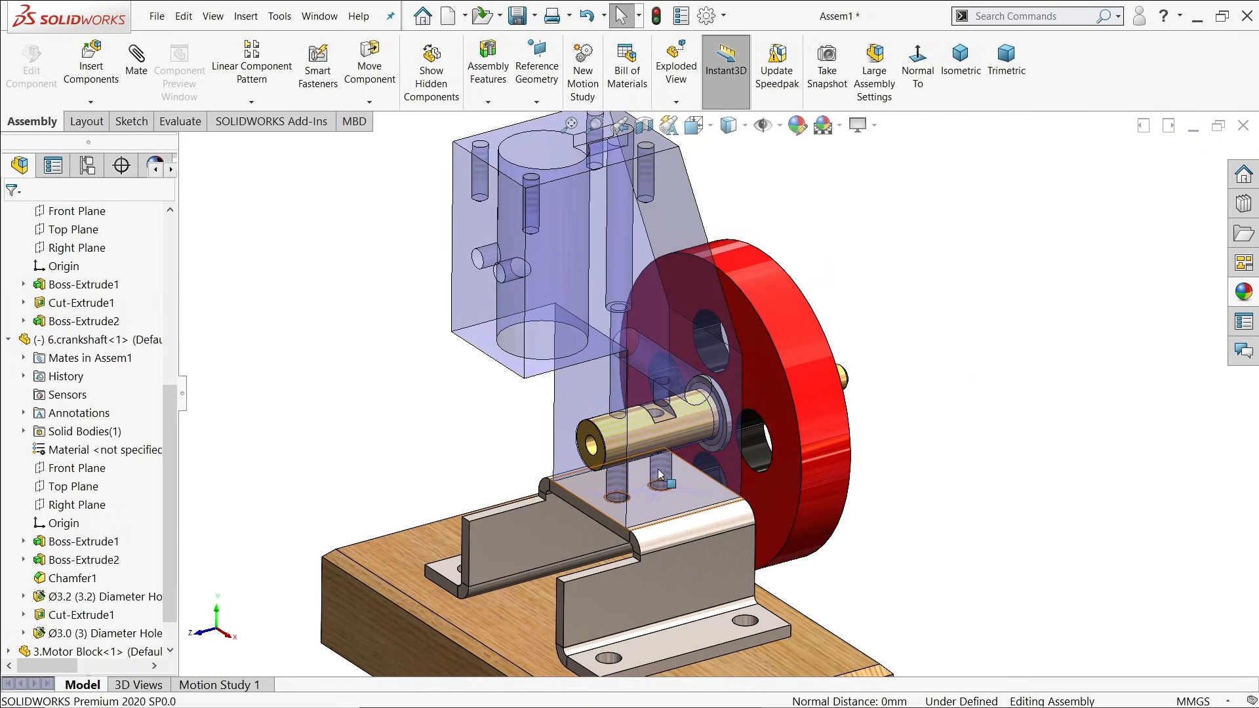
Step: Slide the crankshaft along its axis until its hollow end protrudes from the motor block, and collapse the expanded component tree entries
scroll(607, 441, down, 2)
click(607, 441)
drag(607, 440, 552, 432)
click(302, 400)
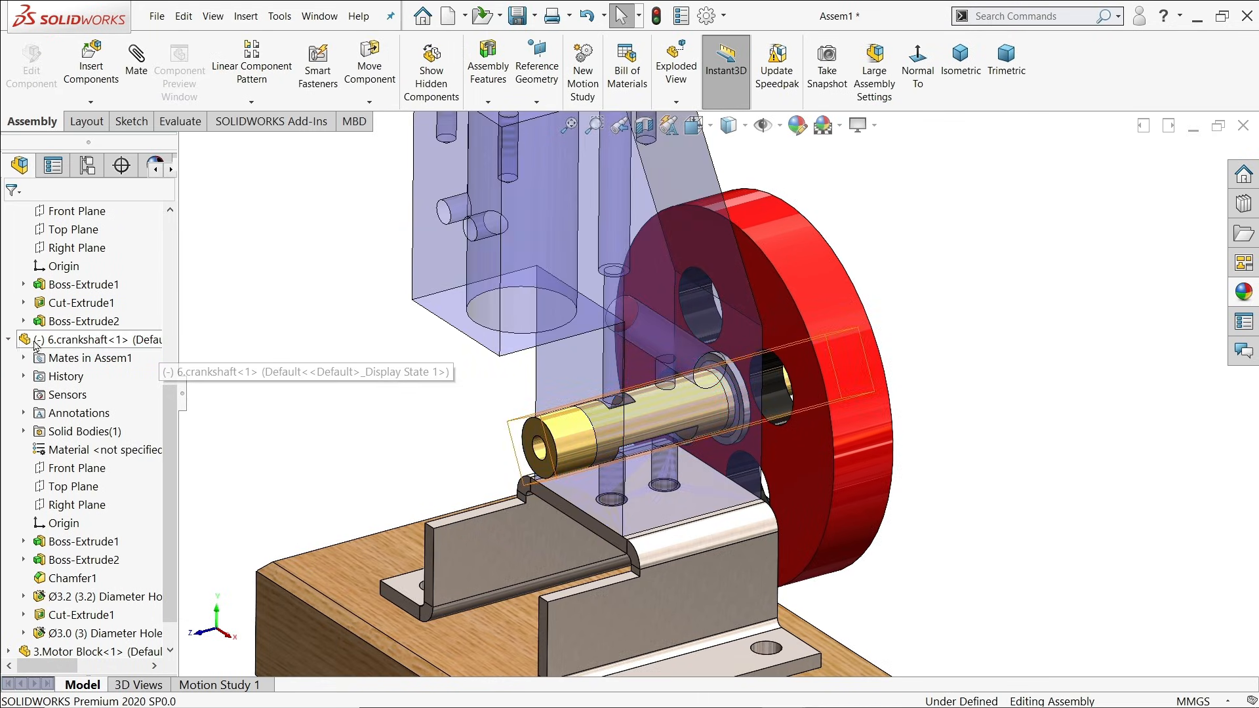
click(9, 339)
click(8, 340)
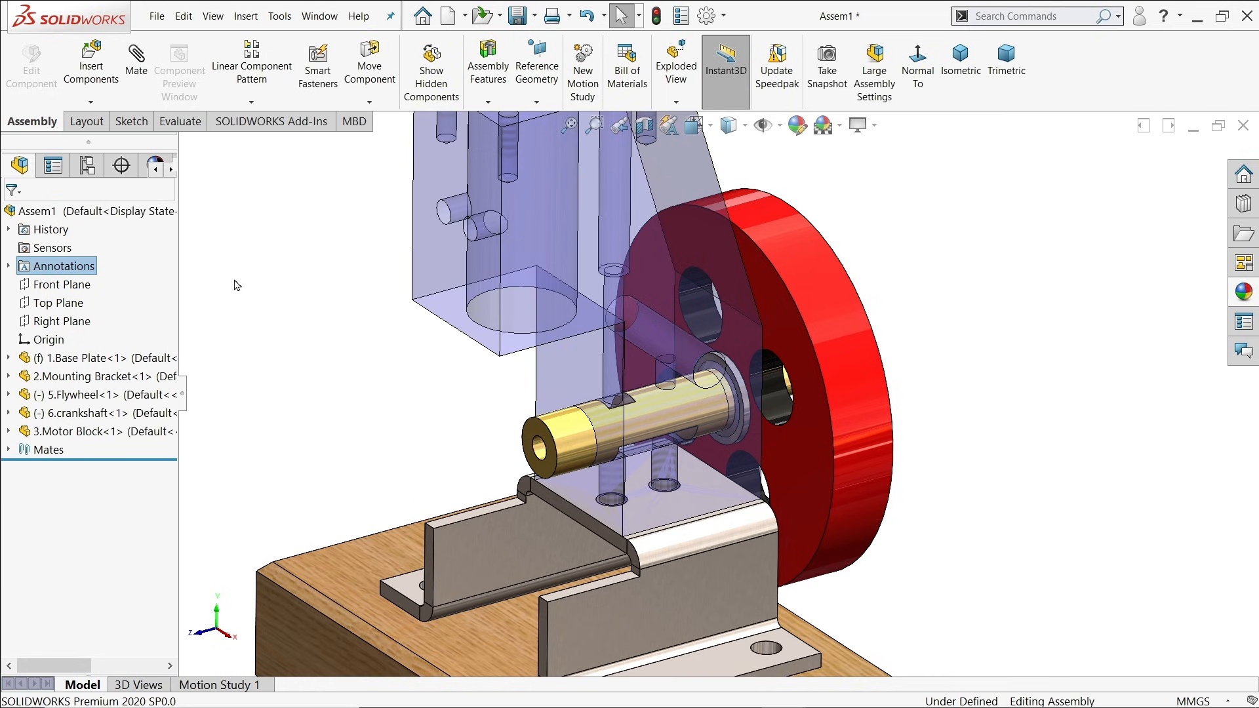
Step: Insert the 7.Crank part and place it in free space beside the crankshaft's hollow end
click(91, 62)
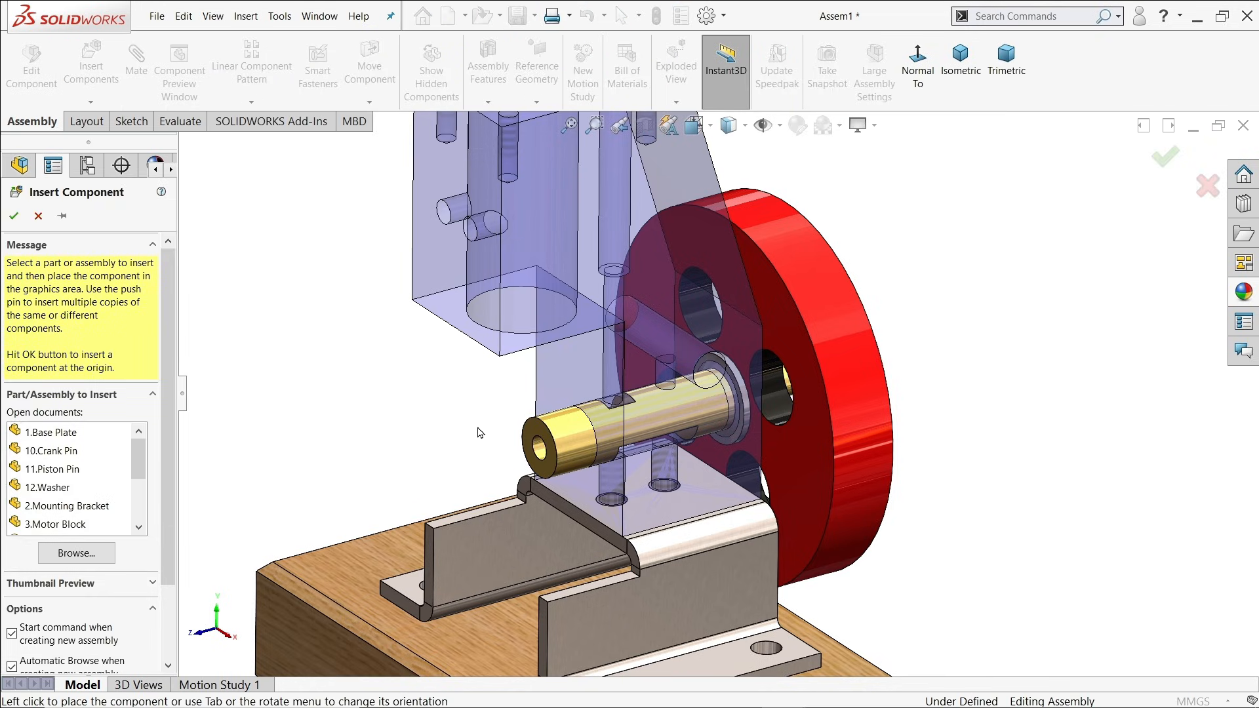
middle_drag(439, 406, 417, 403)
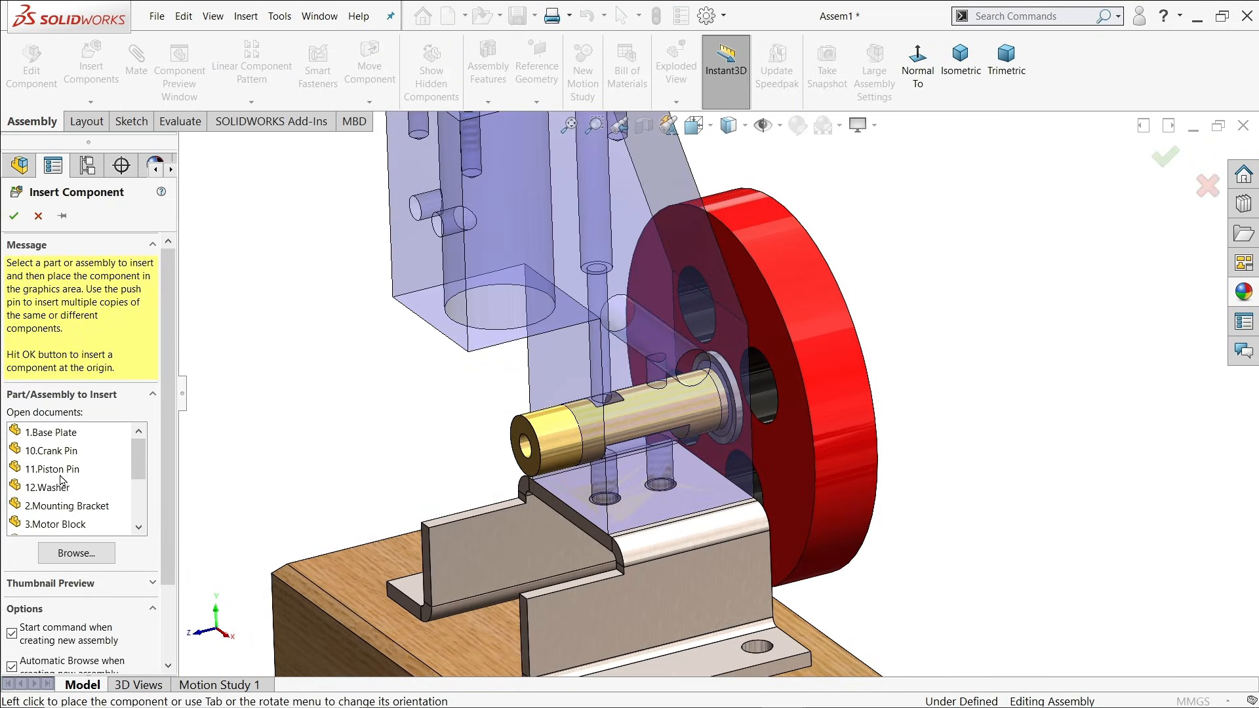
drag(139, 466, 140, 494)
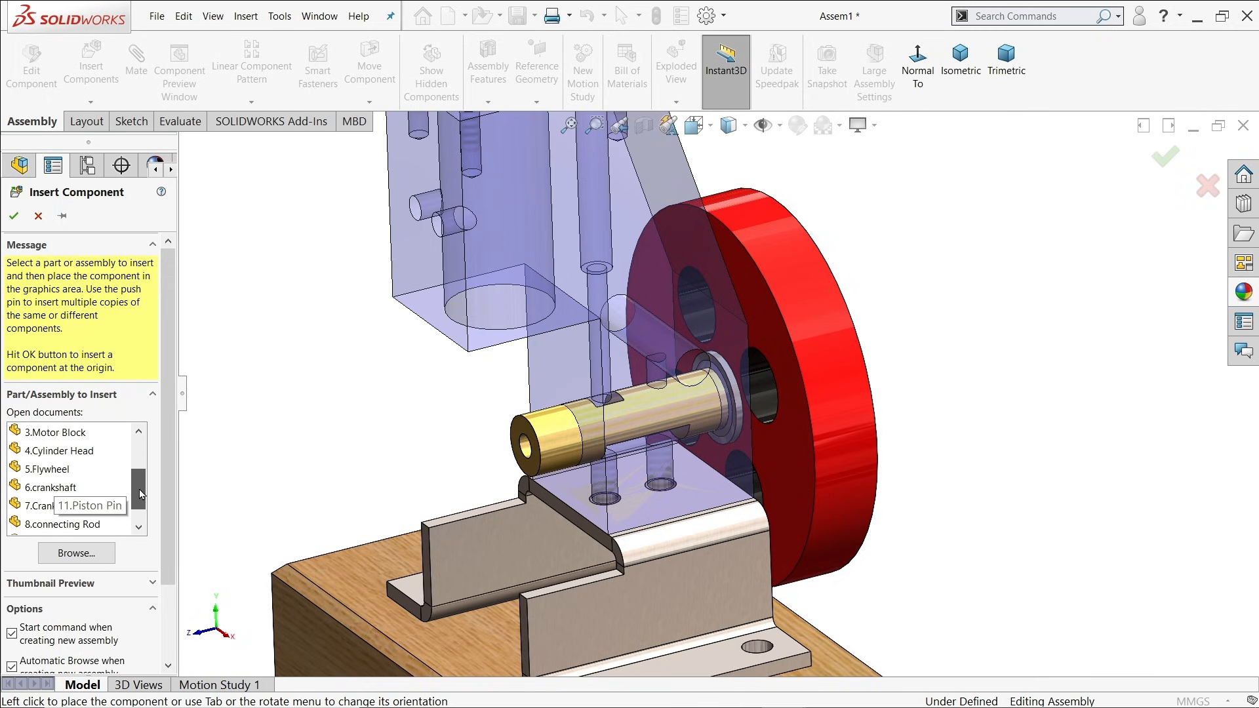
click(41, 505)
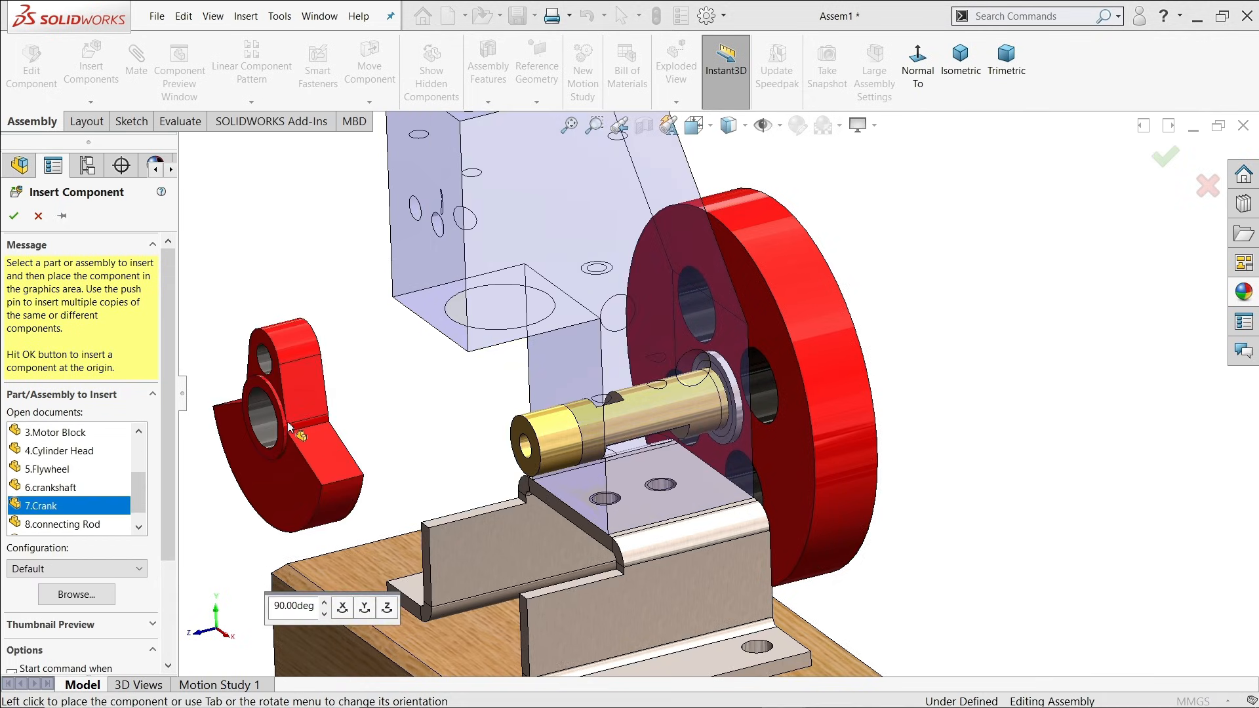
click(333, 395)
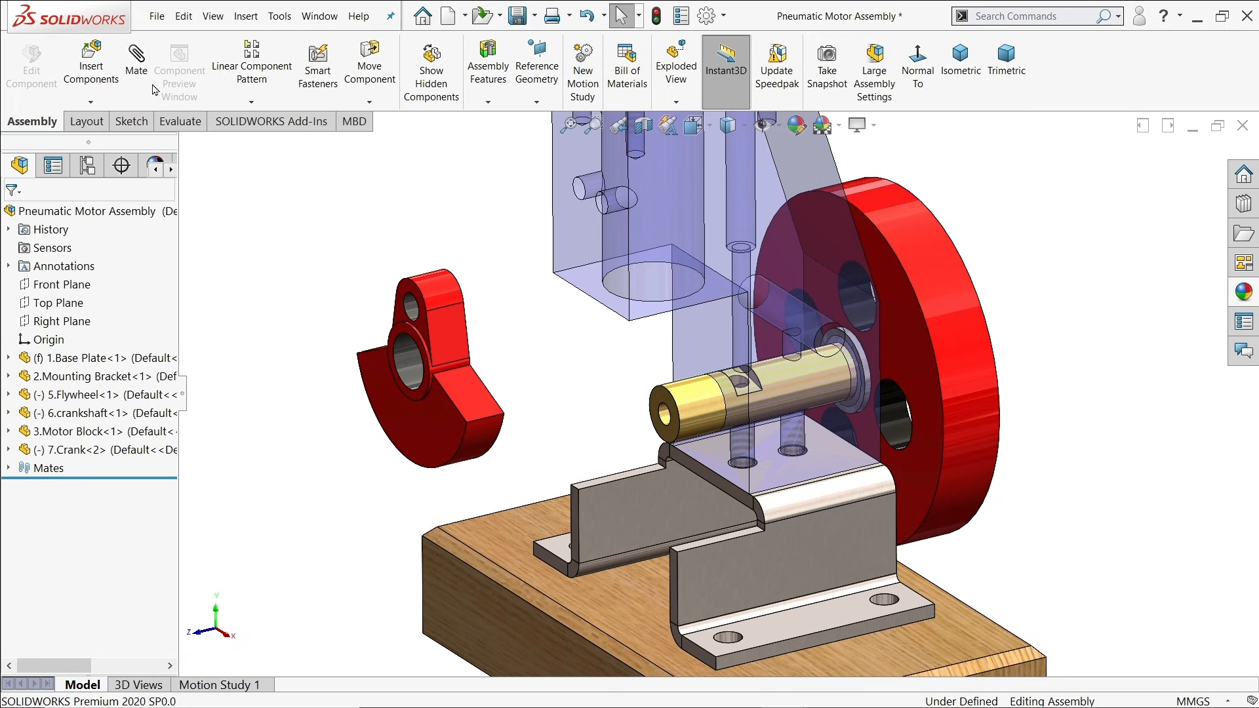
Step: Insert the 9.Piston part and place it in free space above the crank
click(90, 62)
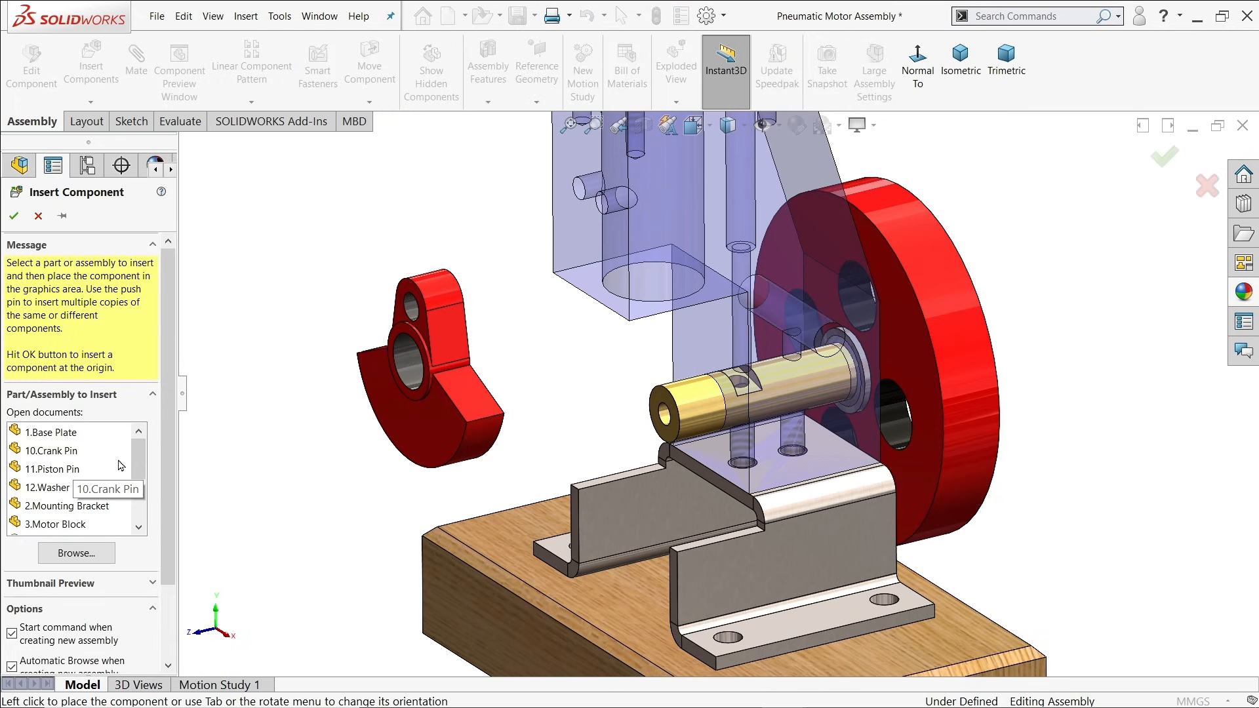
drag(140, 464, 131, 502)
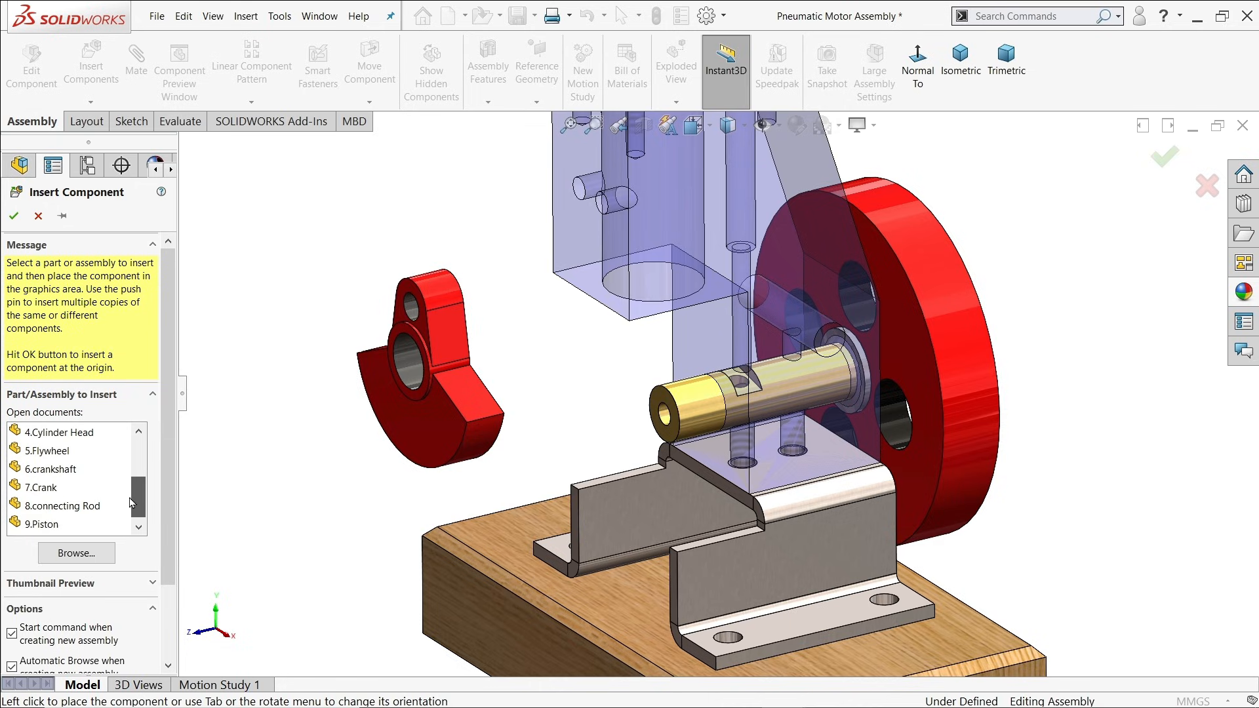
click(45, 525)
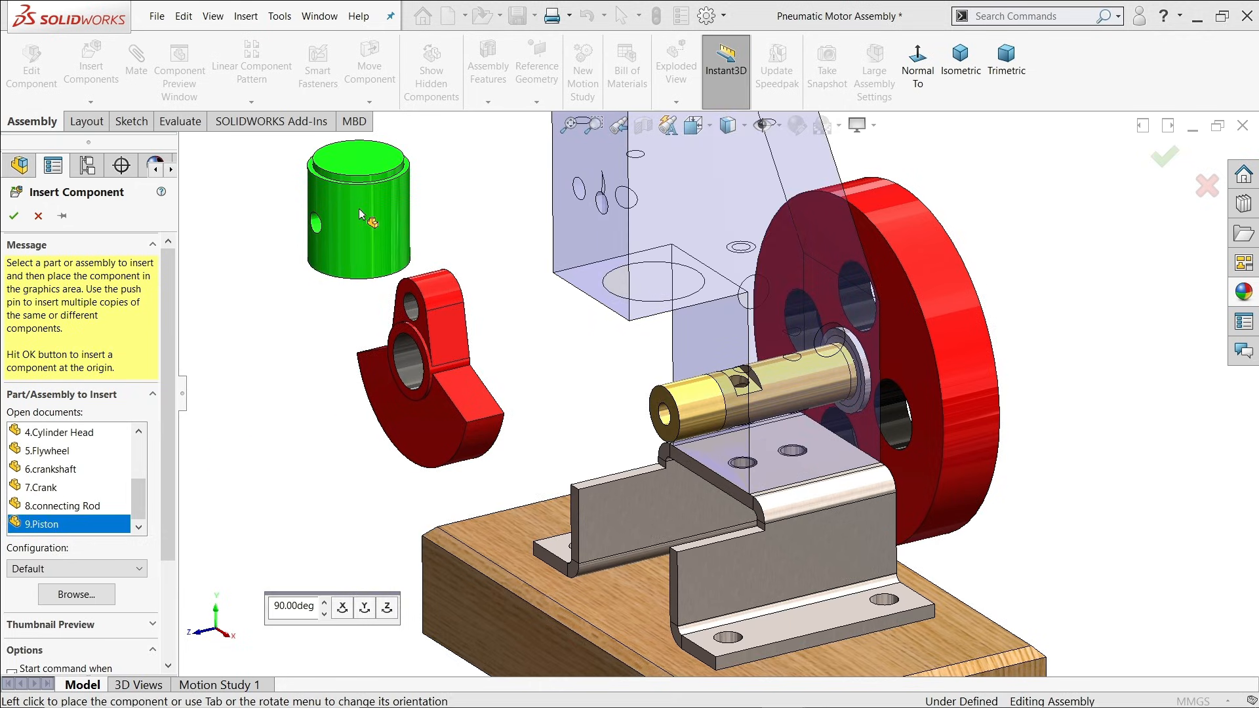
click(377, 210)
Step: Insert the 8.connecting Rod part and place it in free space next to the crank
click(90, 62)
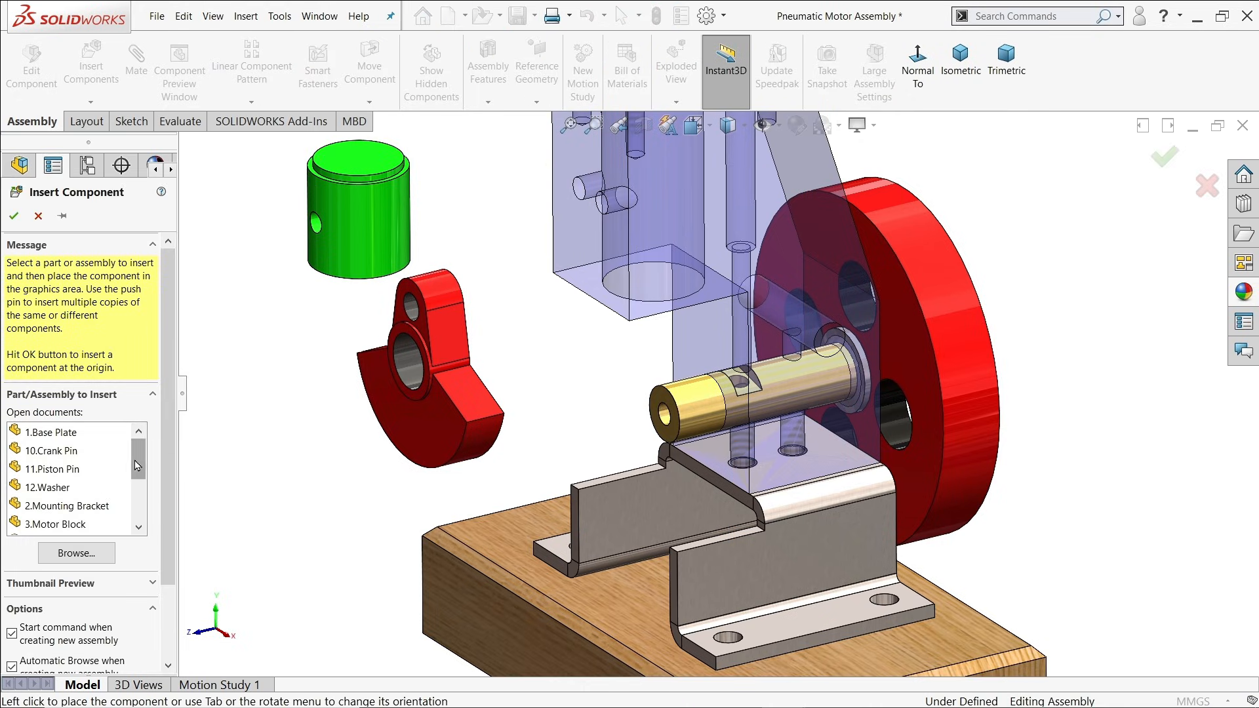
drag(139, 460, 134, 497)
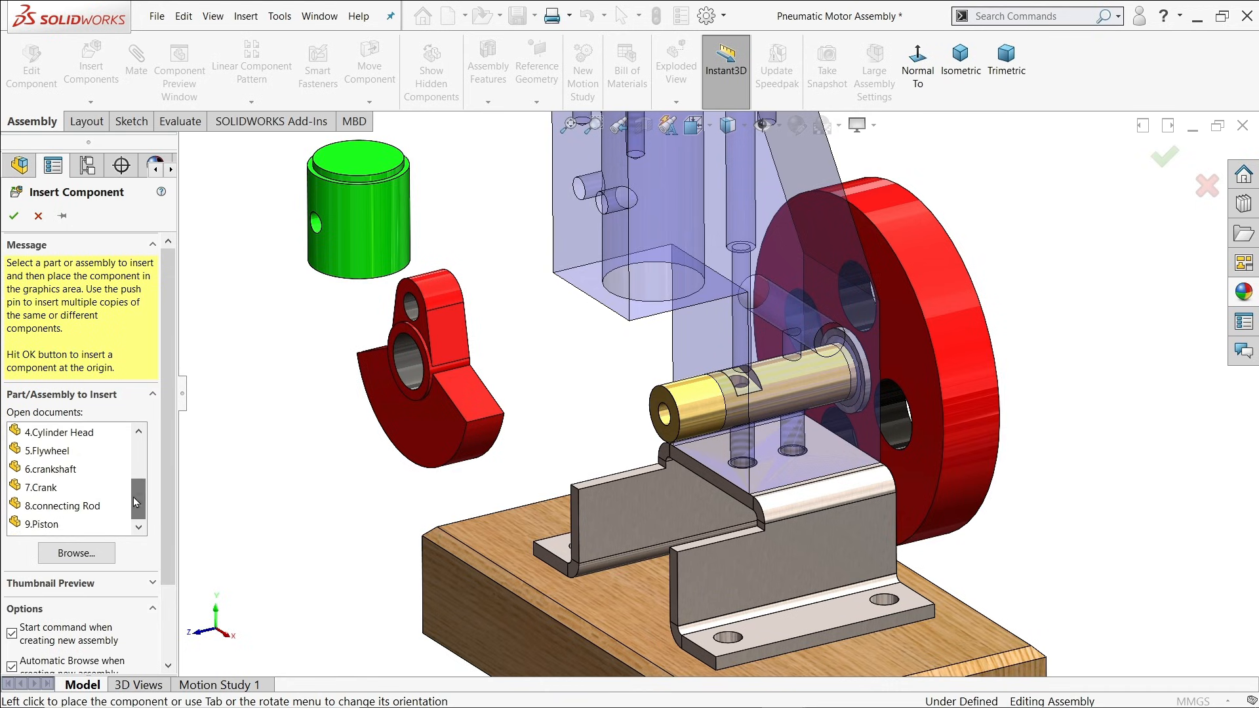
click(84, 509)
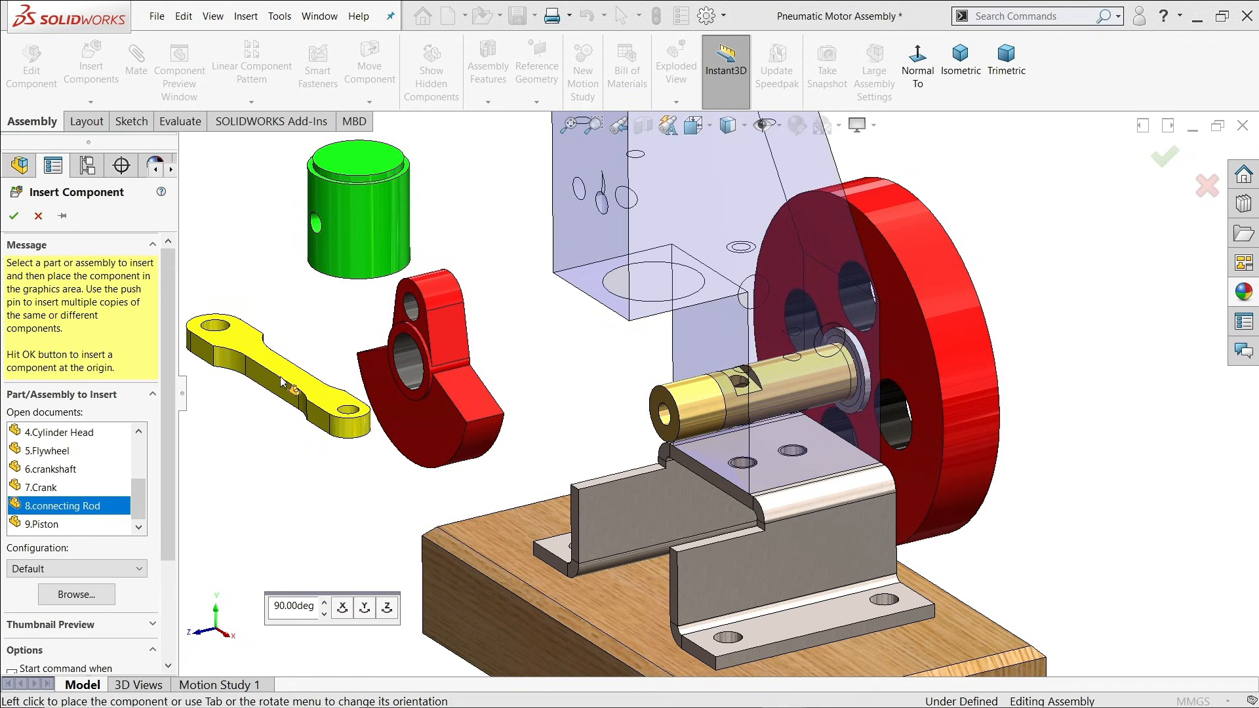
click(282, 382)
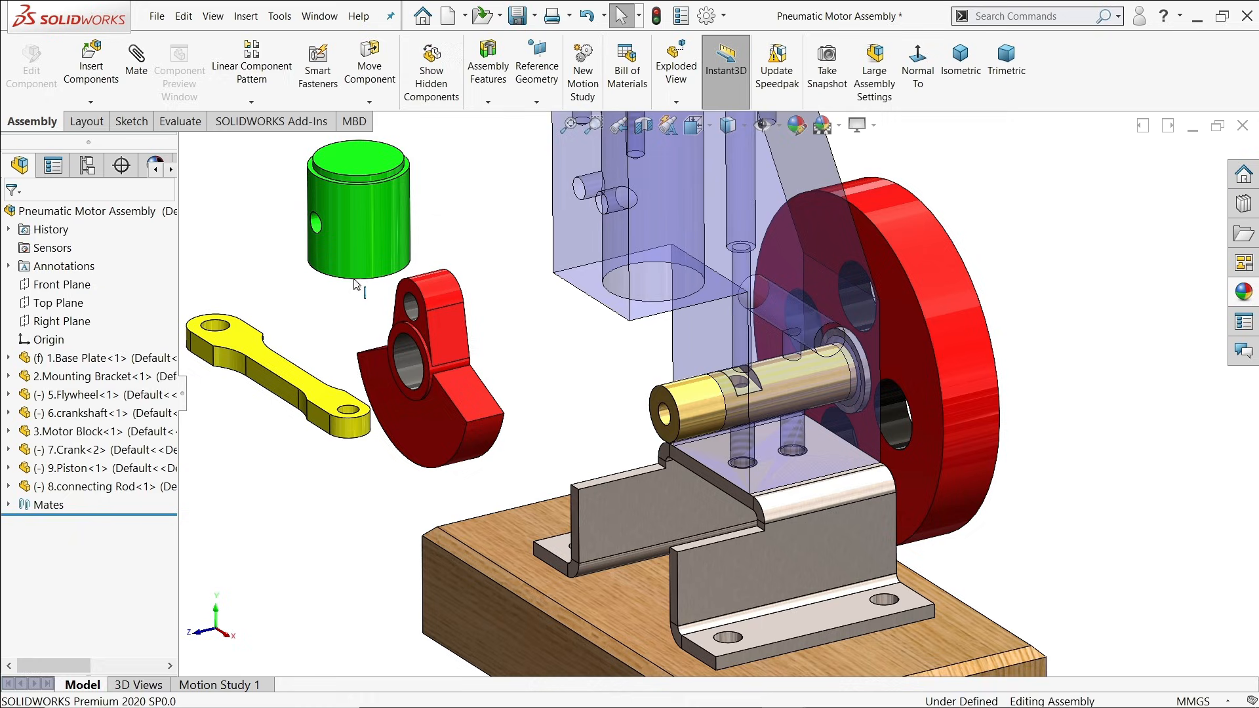
Step: Insert the 11.Piston Pin part and place it beside the piston
click(96, 78)
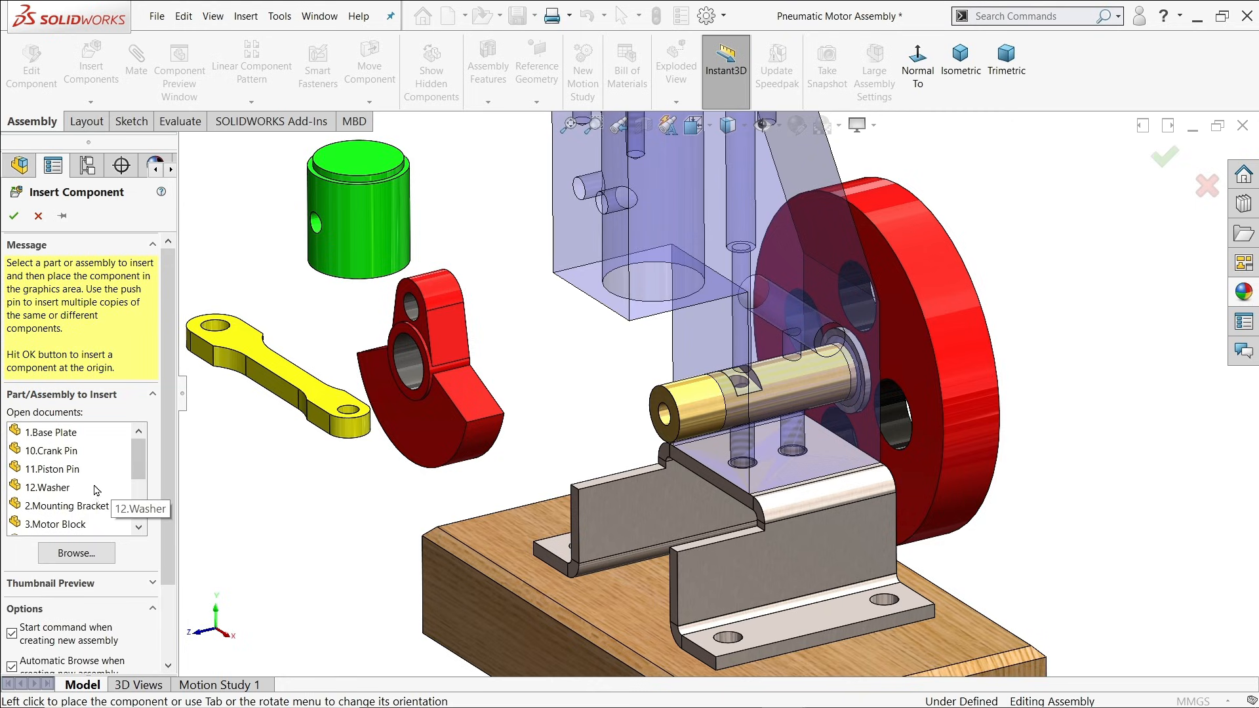
click(69, 470)
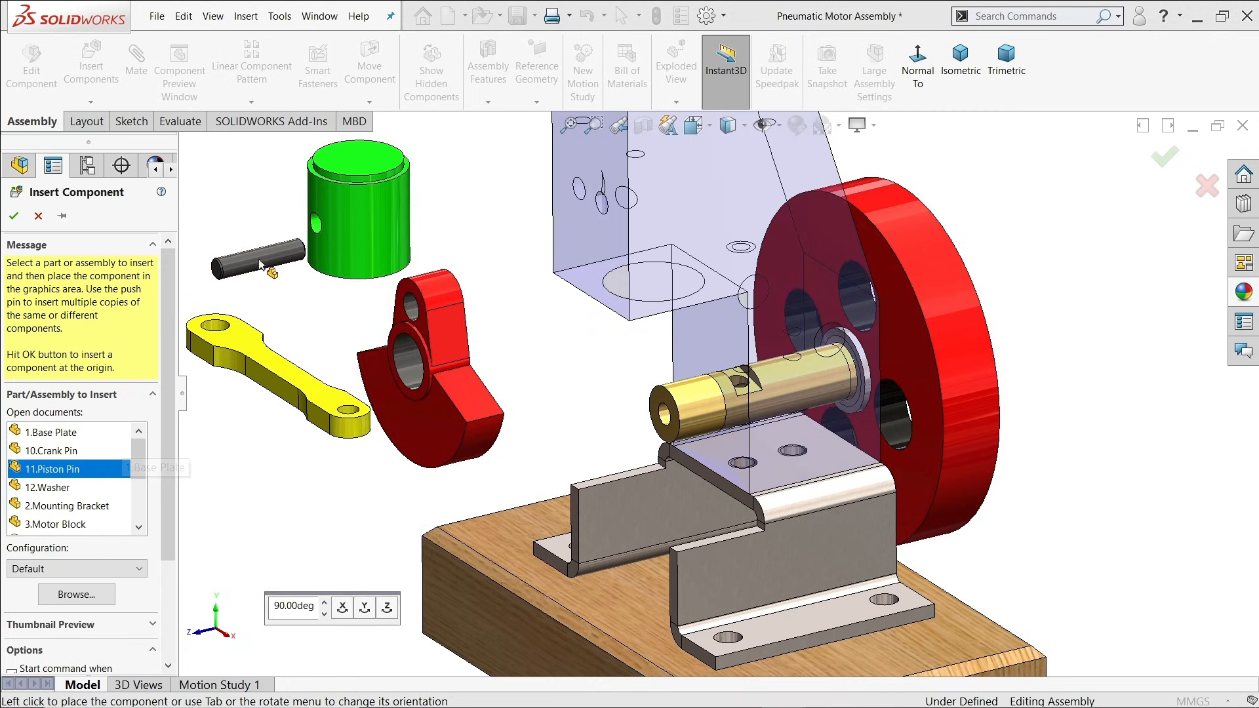
click(257, 264)
Step: Add a coincident mate between the piston pin's Front Plane and the piston's Front Plane
scroll(358, 218, down, 5)
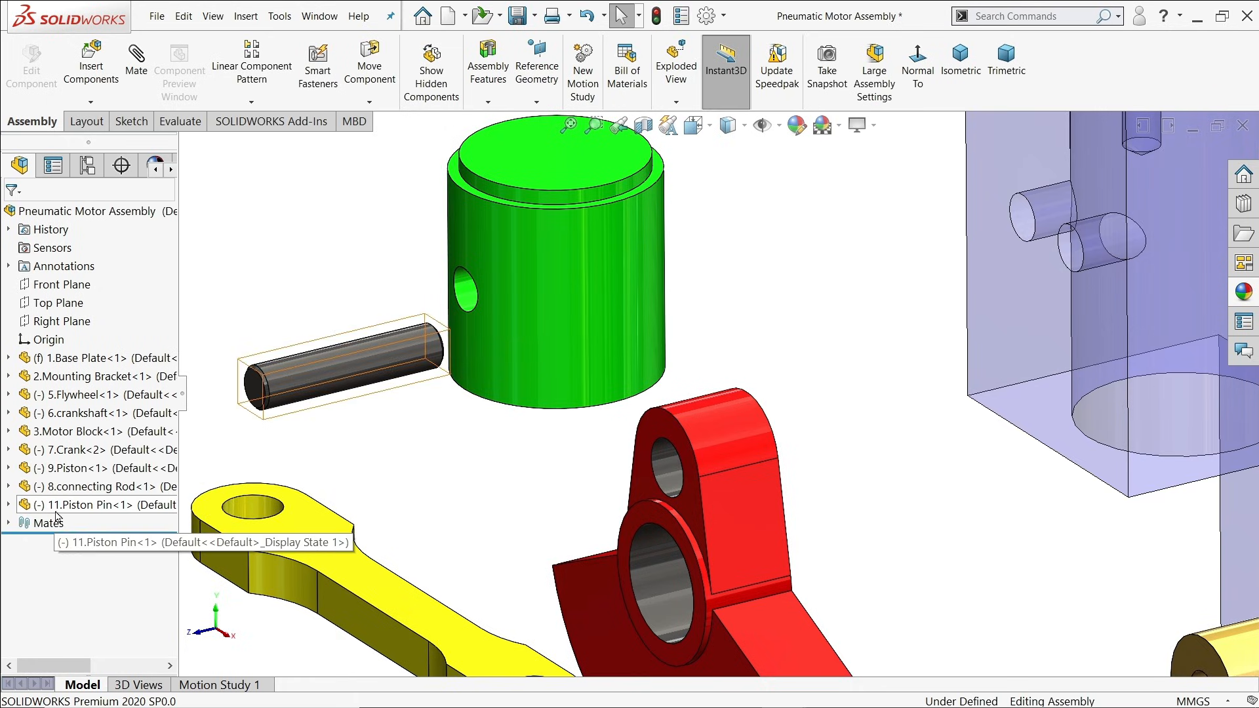
click(66, 505)
click(7, 504)
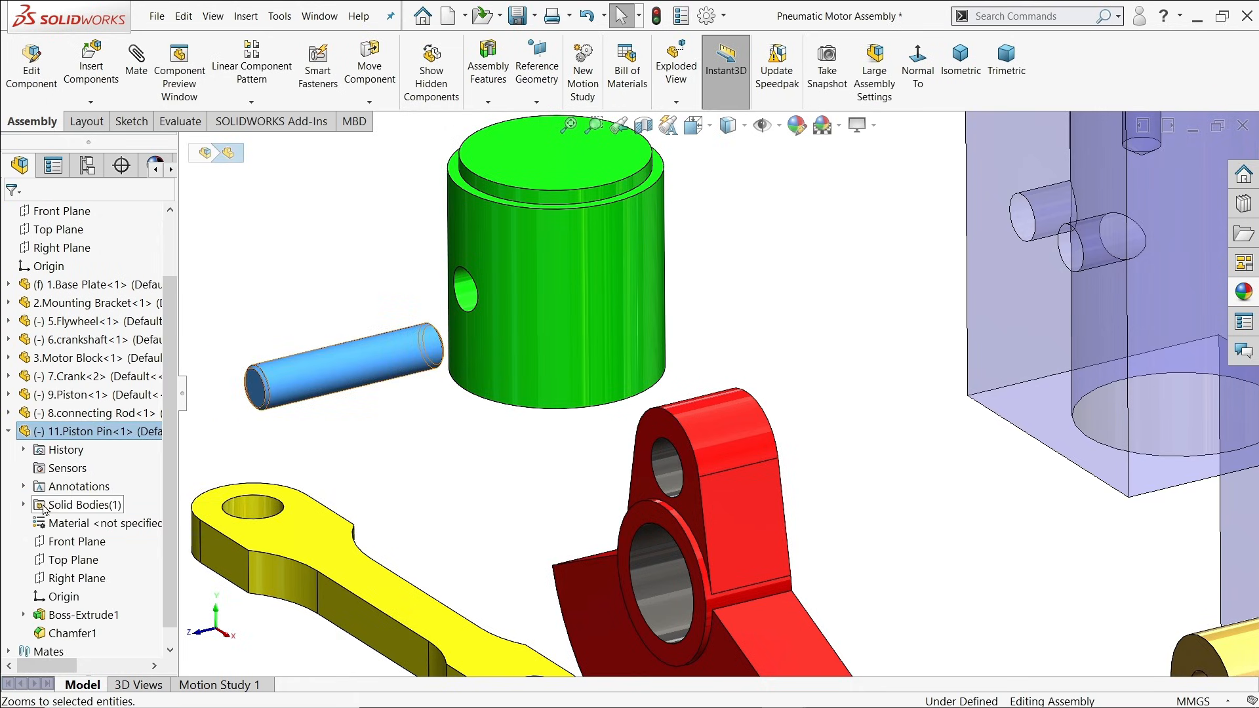
click(80, 543)
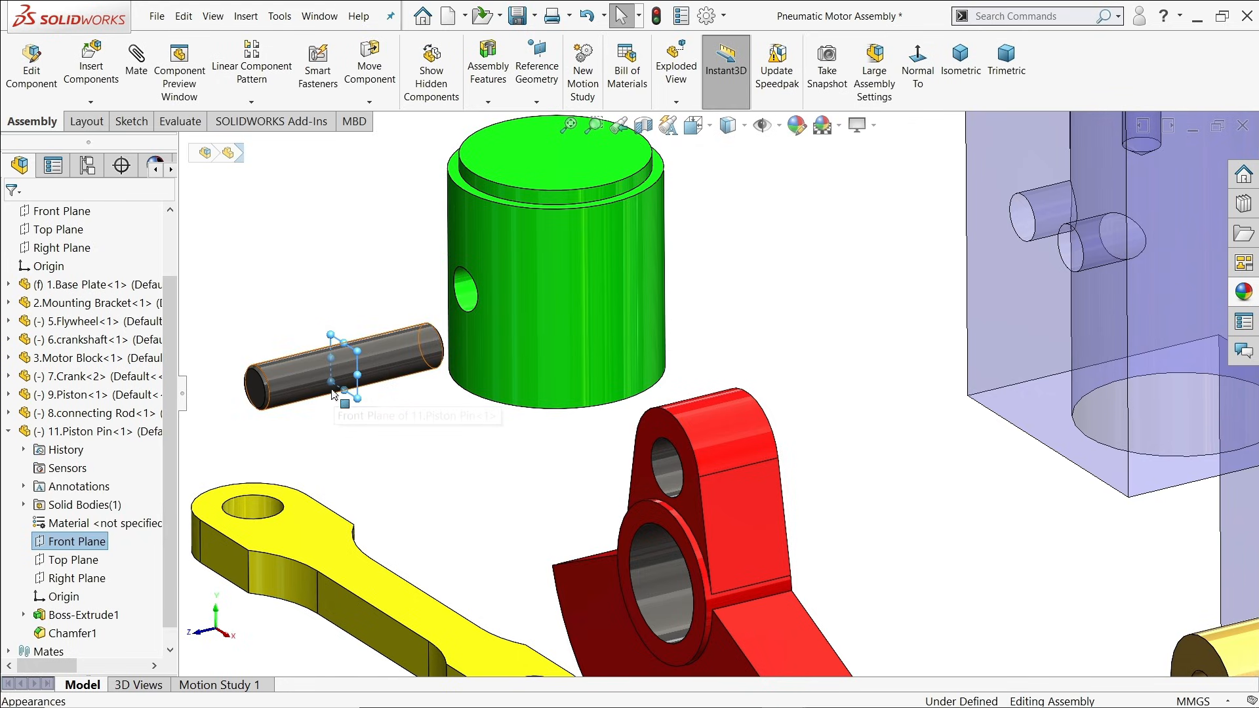
click(9, 395)
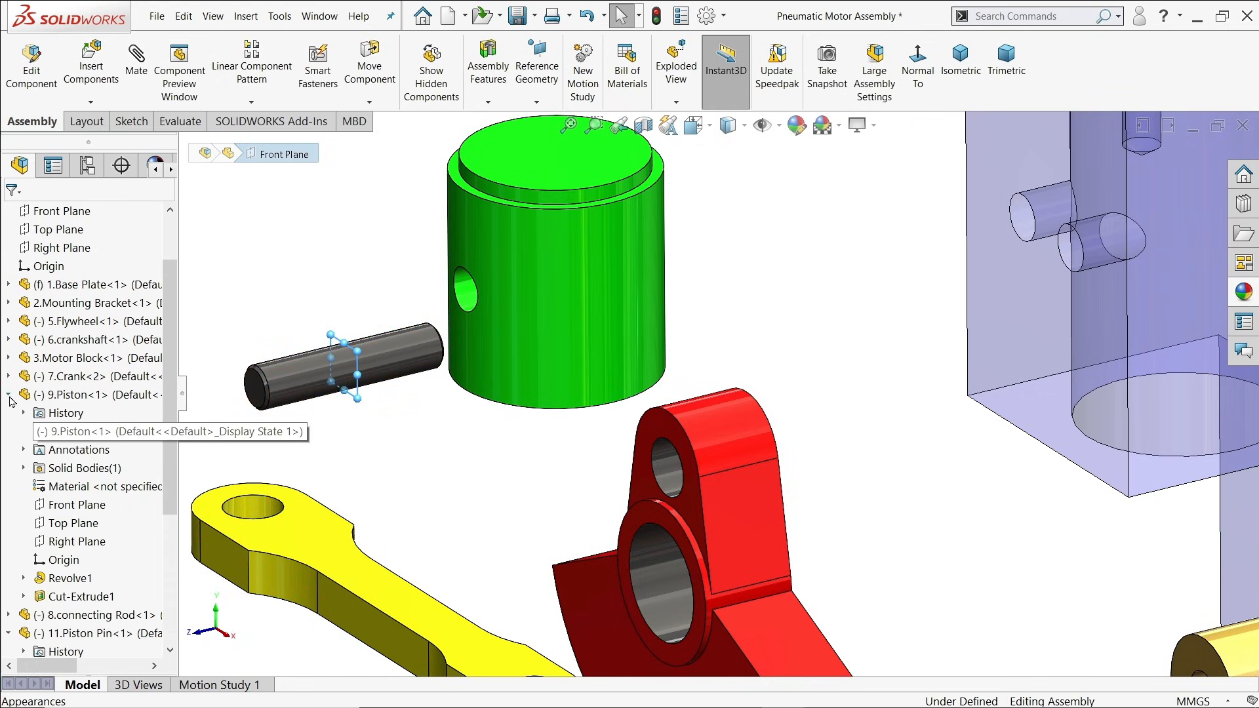
click(78, 511)
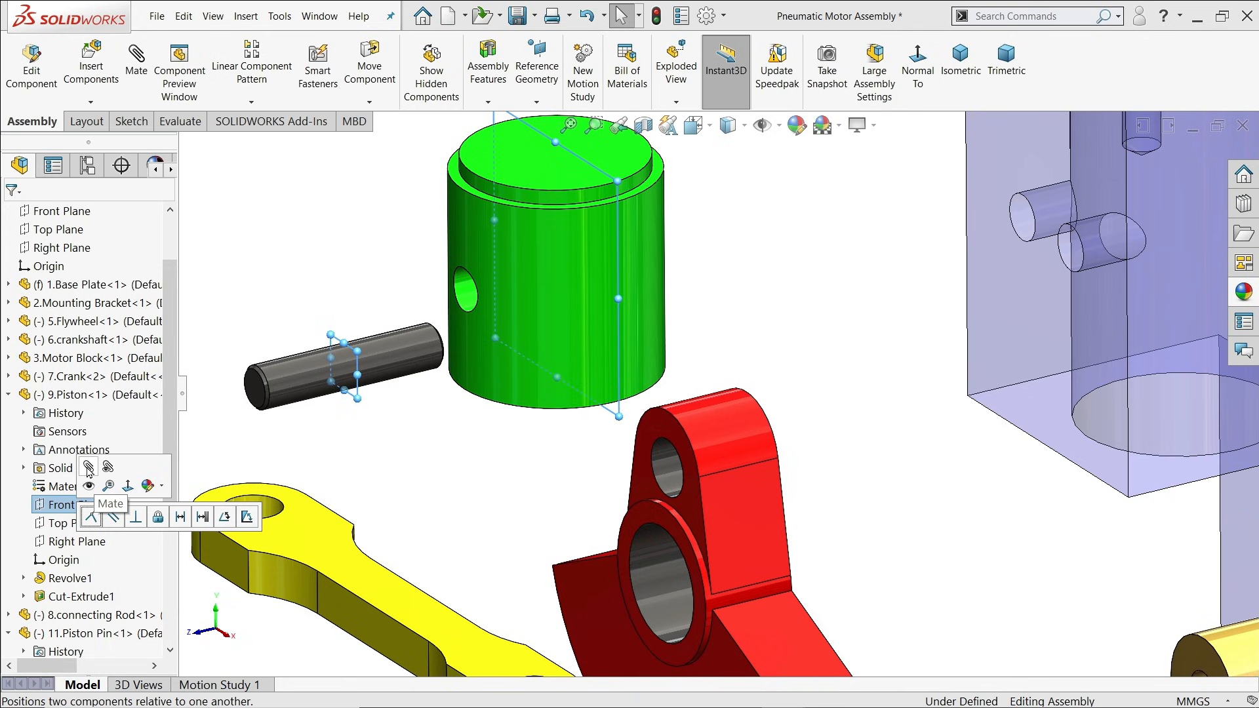
click(88, 468)
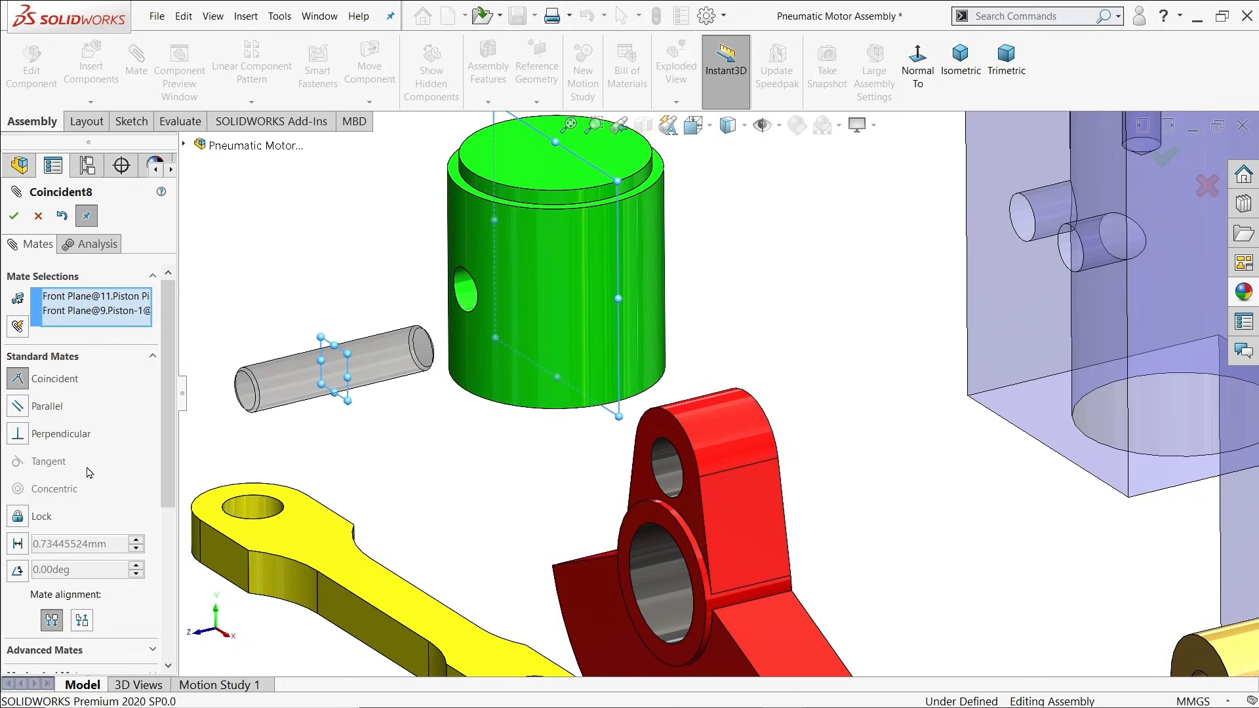
mouse_move(487, 444)
middle_down()
mouse_move(449, 427)
mouse_move(495, 441)
middle_up()
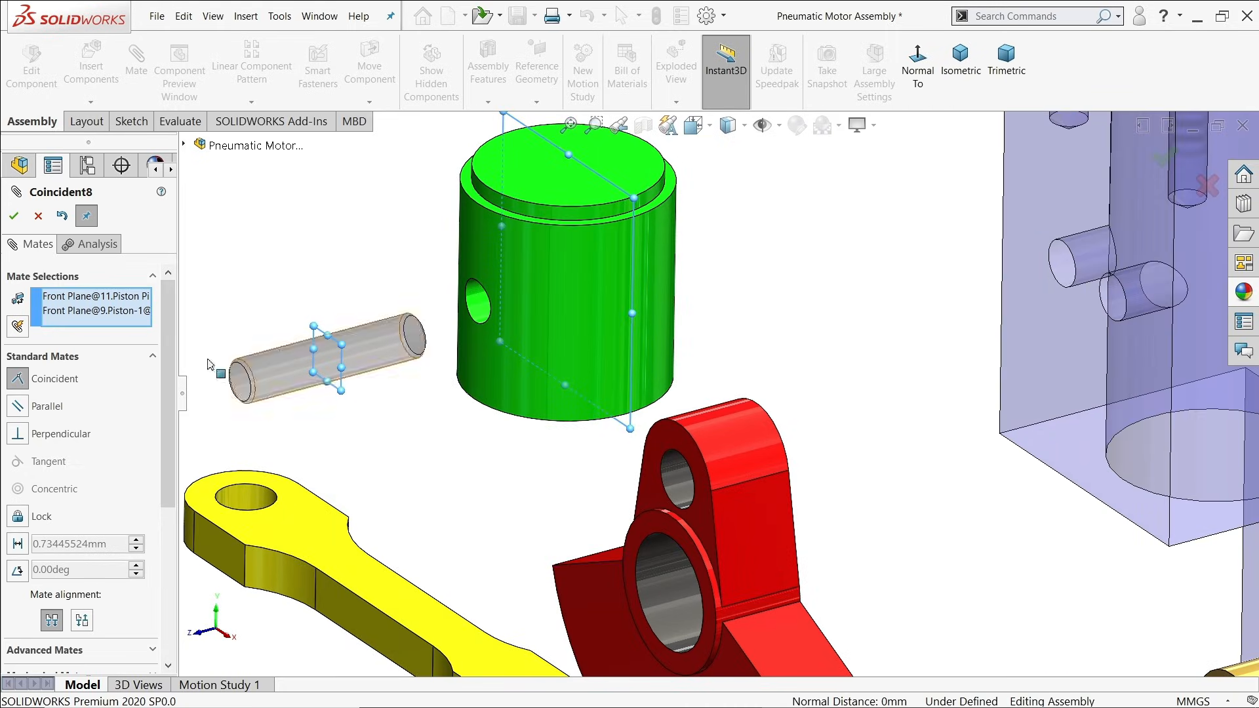
click(14, 216)
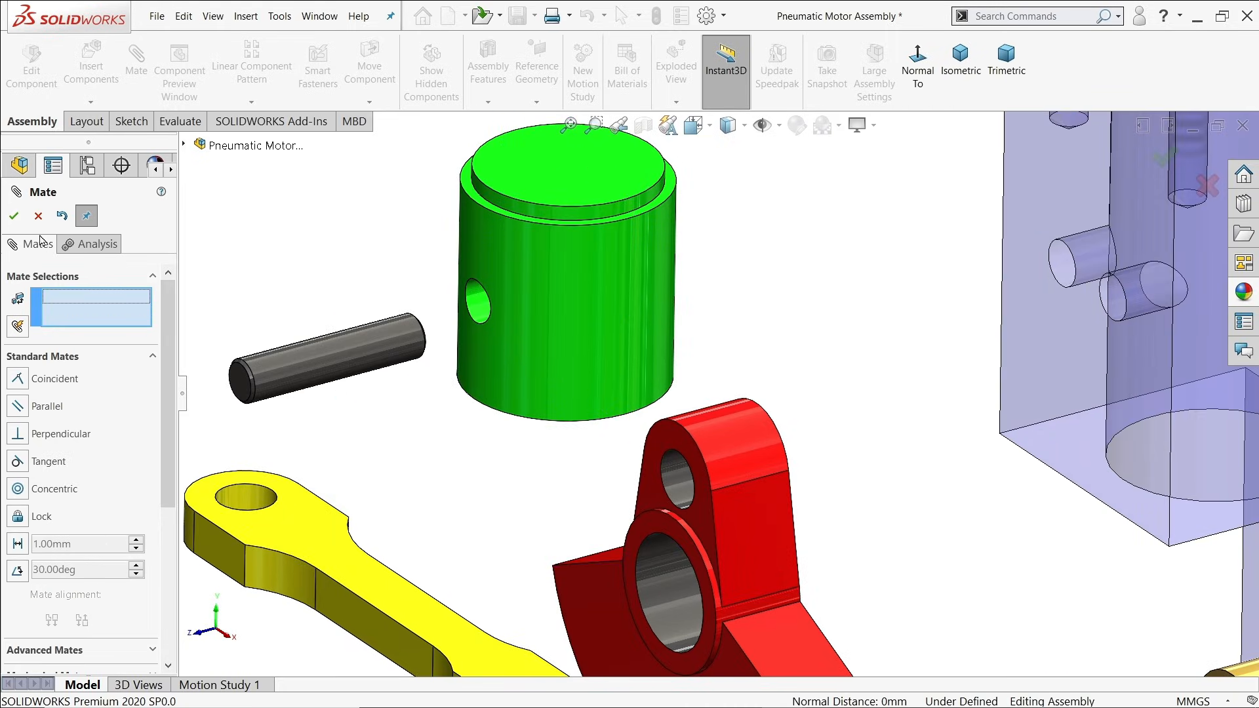
Step: Add a concentric mate between the piston's cross hole and the piston pin's cylindrical face, and end mating
click(475, 312)
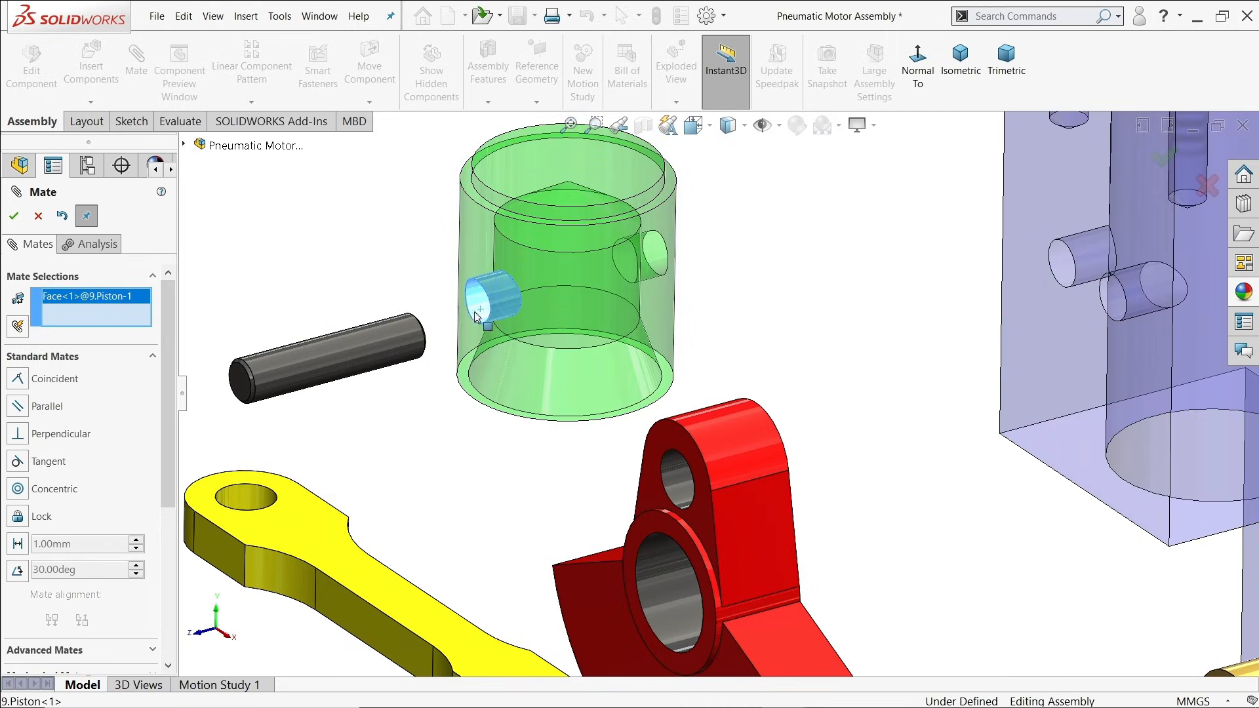
click(318, 359)
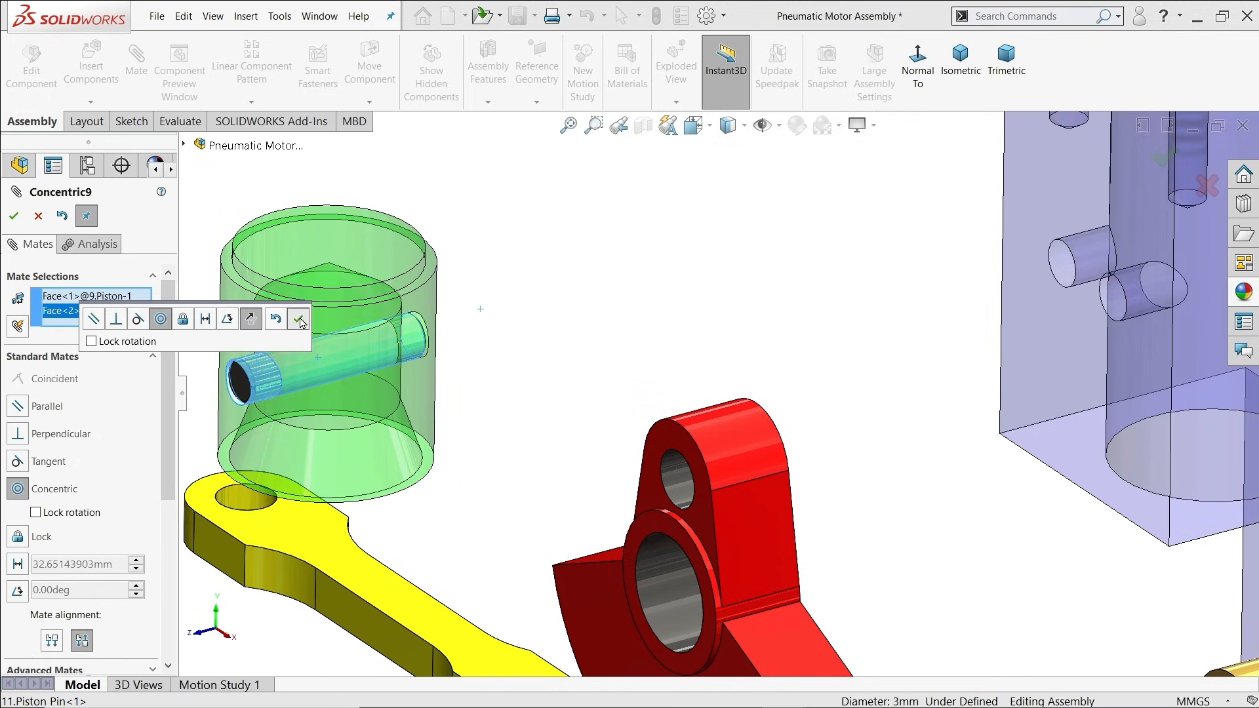
click(300, 322)
scroll(367, 354, down, 5)
scroll(541, 315, up, 2)
drag(541, 315, 627, 289)
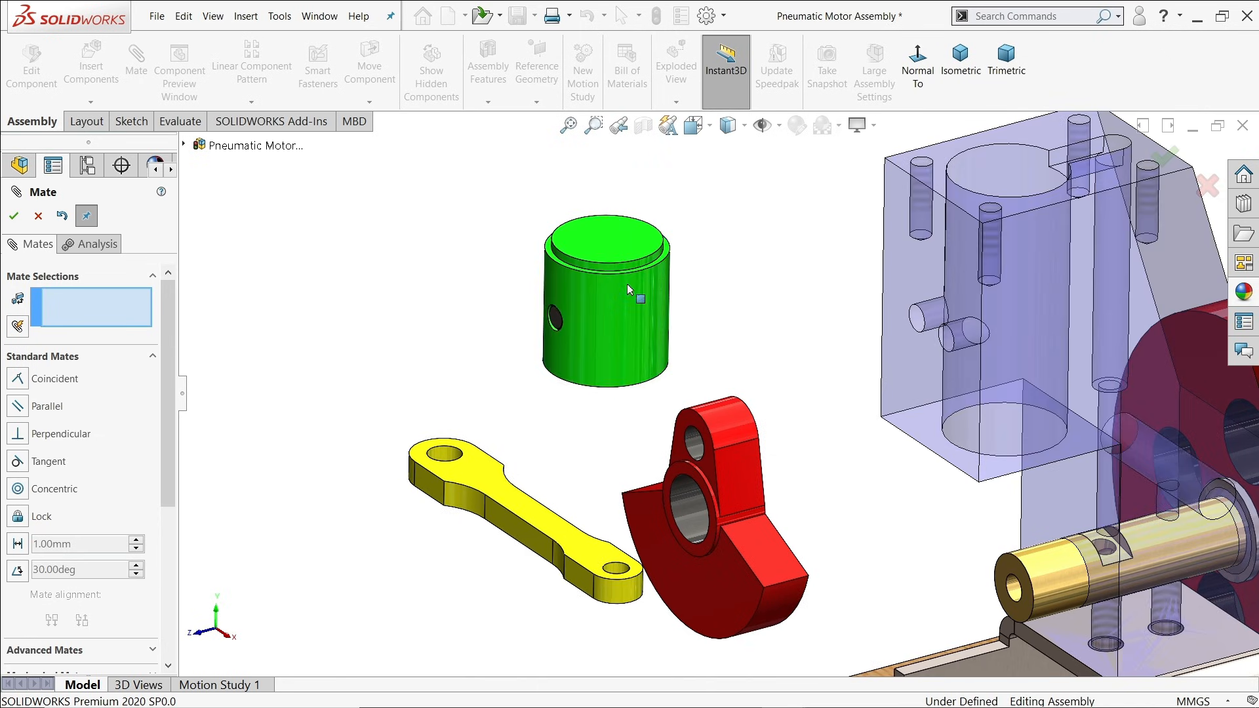
click(40, 223)
Step: Rotate the connecting rod freely until it stands upright with its narrower end facing up
mouse_move(560, 524)
middle_down()
mouse_move(557, 601)
mouse_move(542, 541)
mouse_move(554, 544)
middle_up()
click(362, 102)
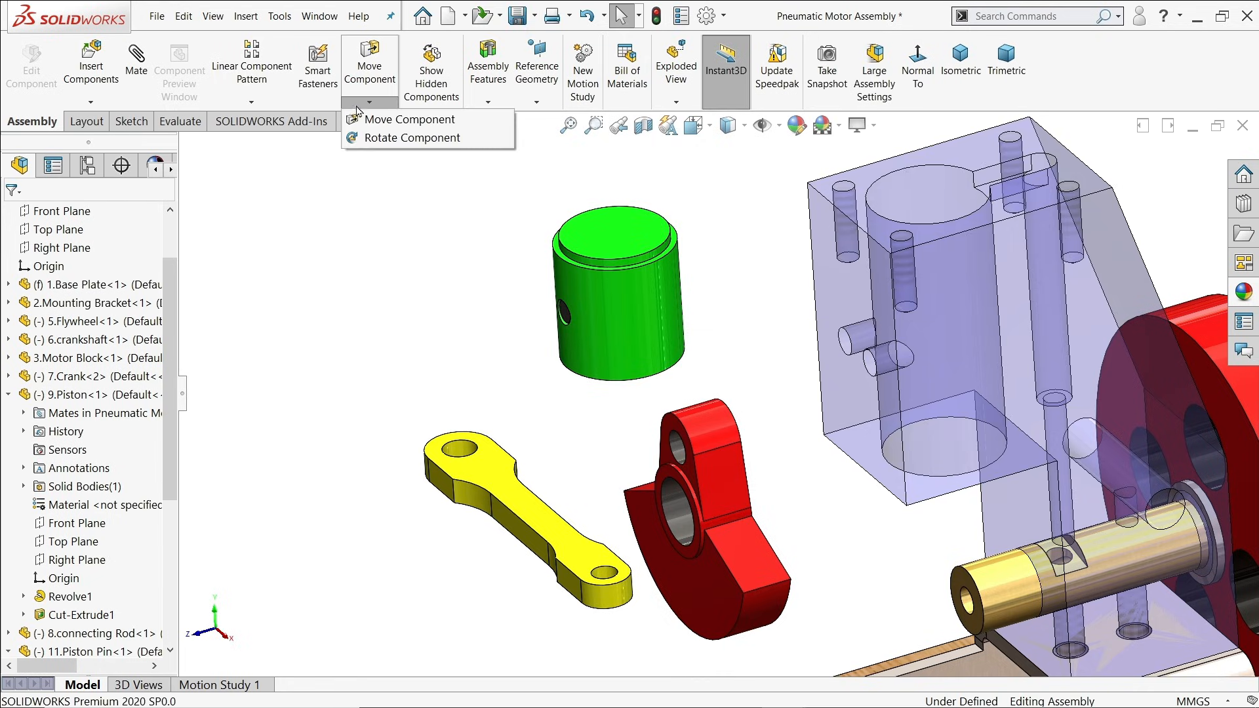
click(412, 138)
drag(592, 582, 598, 226)
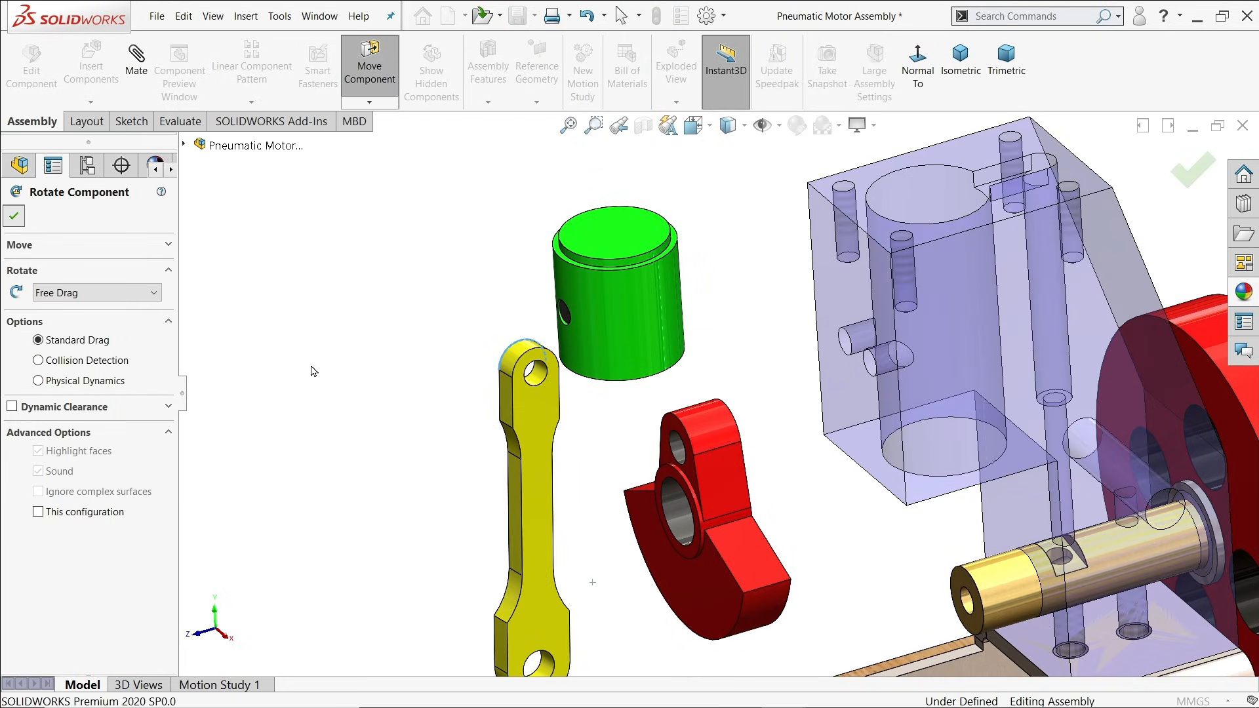
key(Escape)
Step: Add a concentric mate between the piston pin's cylindrical face and the hole in the connecting rod's narrower end, and end mating
middle_drag(622, 301, 417, 310)
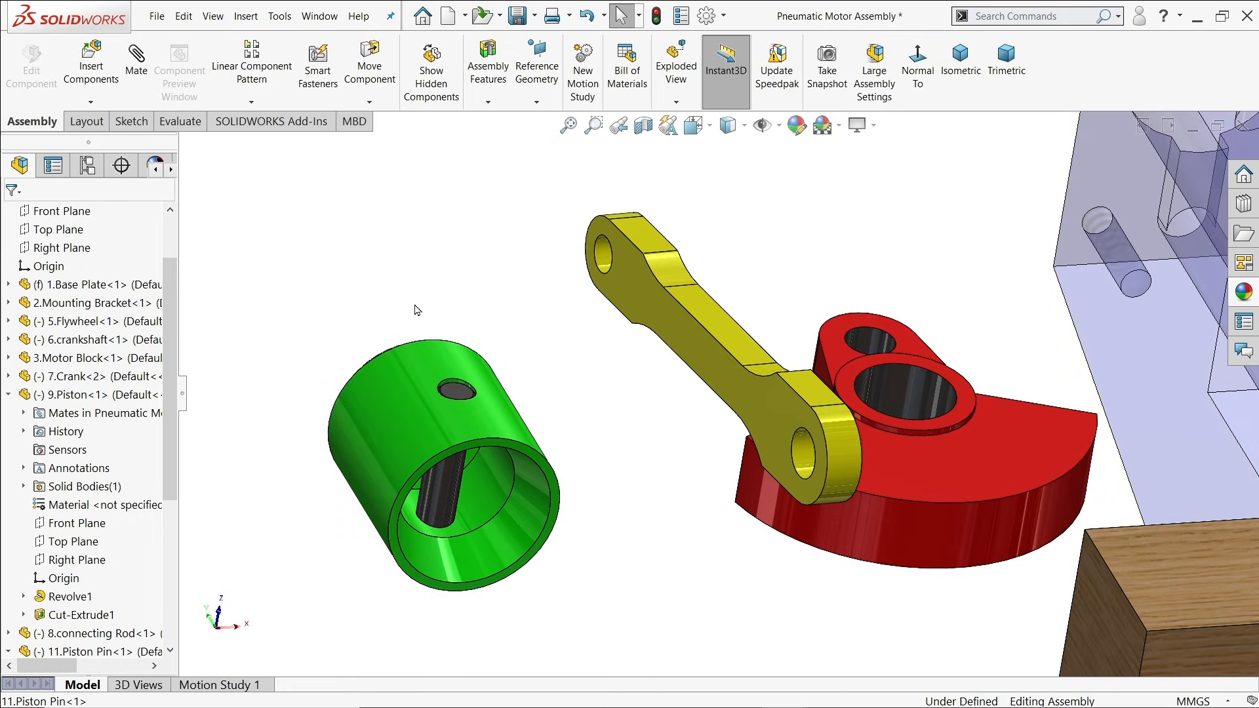
click(444, 494)
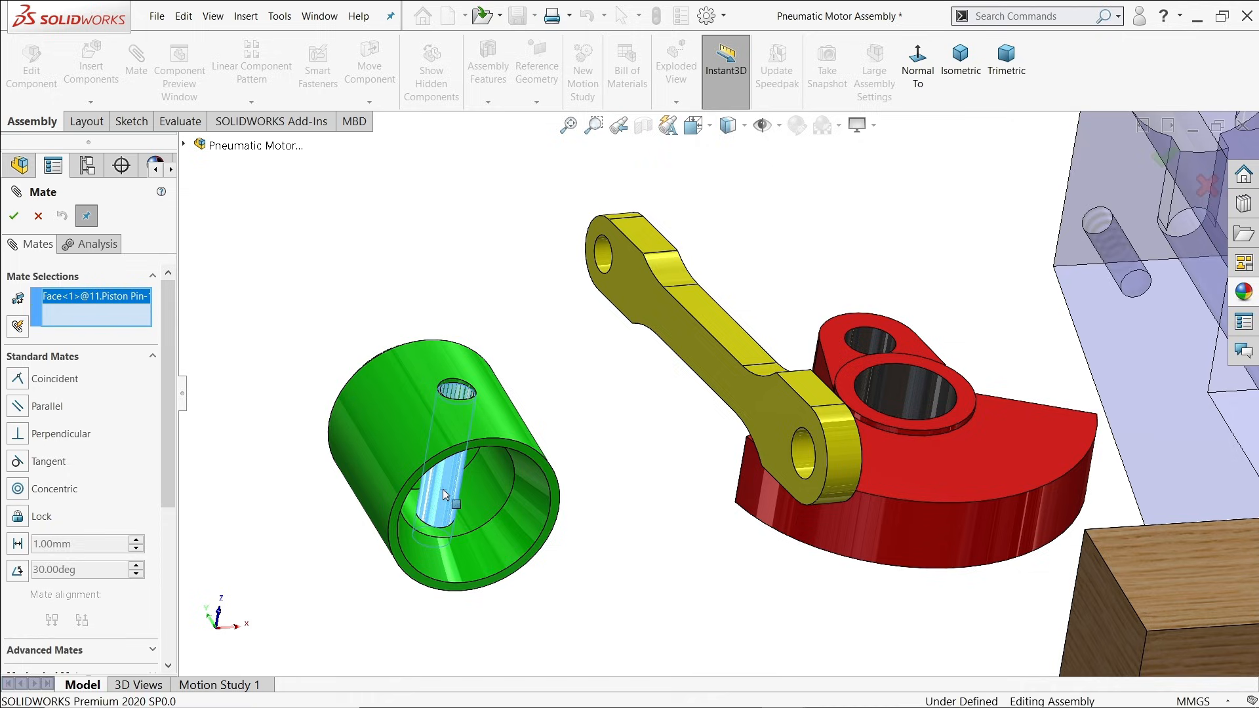
click(606, 259)
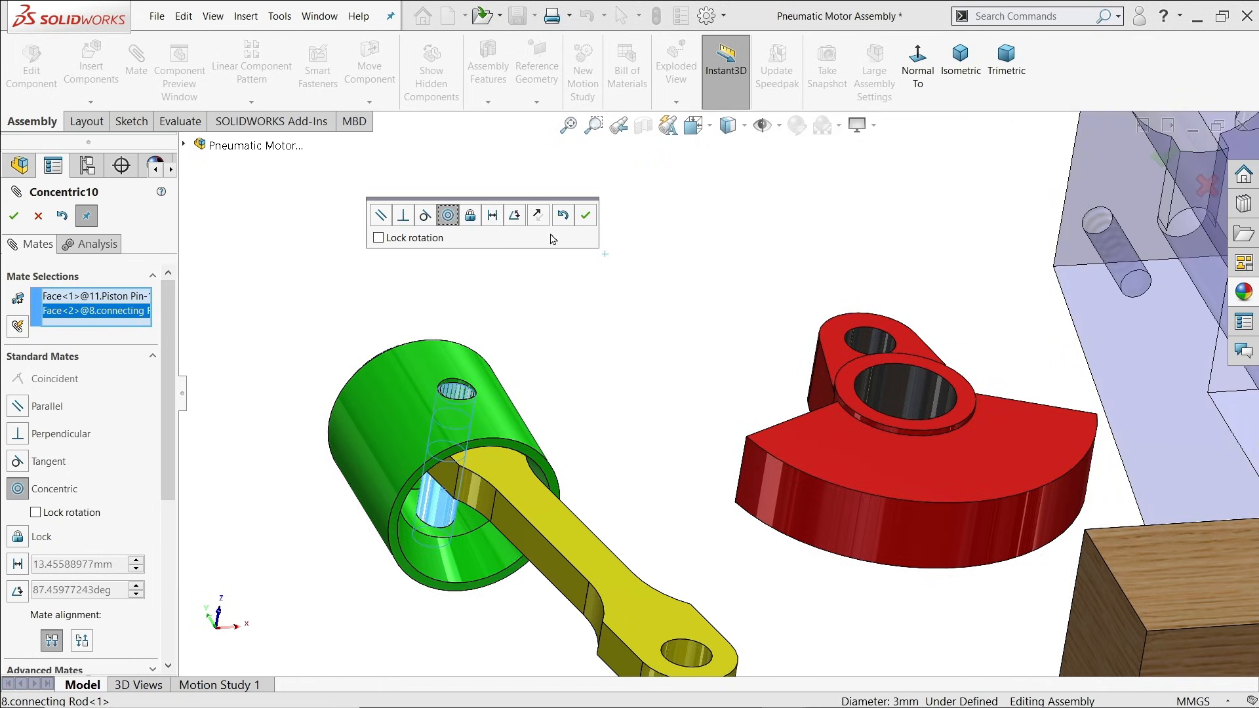
click(586, 216)
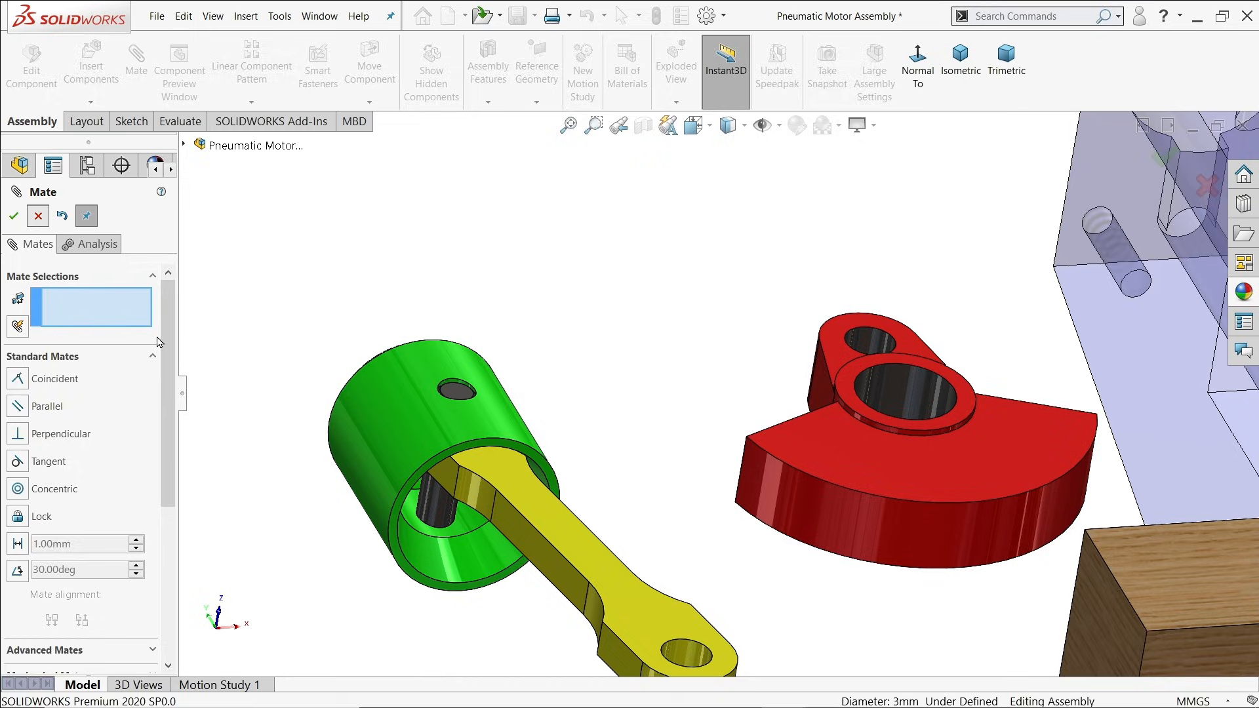
key(Escape)
Step: Add a coincident mate between the piston pin's Front Plane and the connecting rod's Top Plane
scroll(590, 499, down, 5)
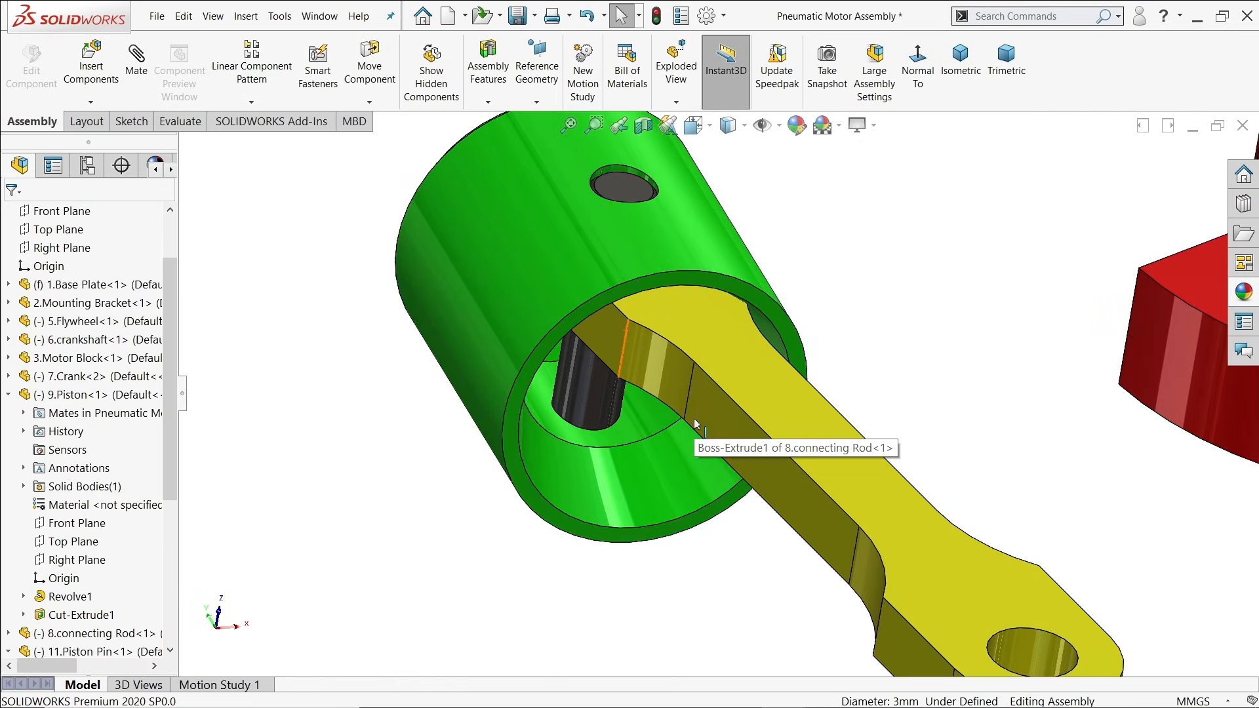
scroll(695, 423, up, 3)
drag(695, 423, 625, 379)
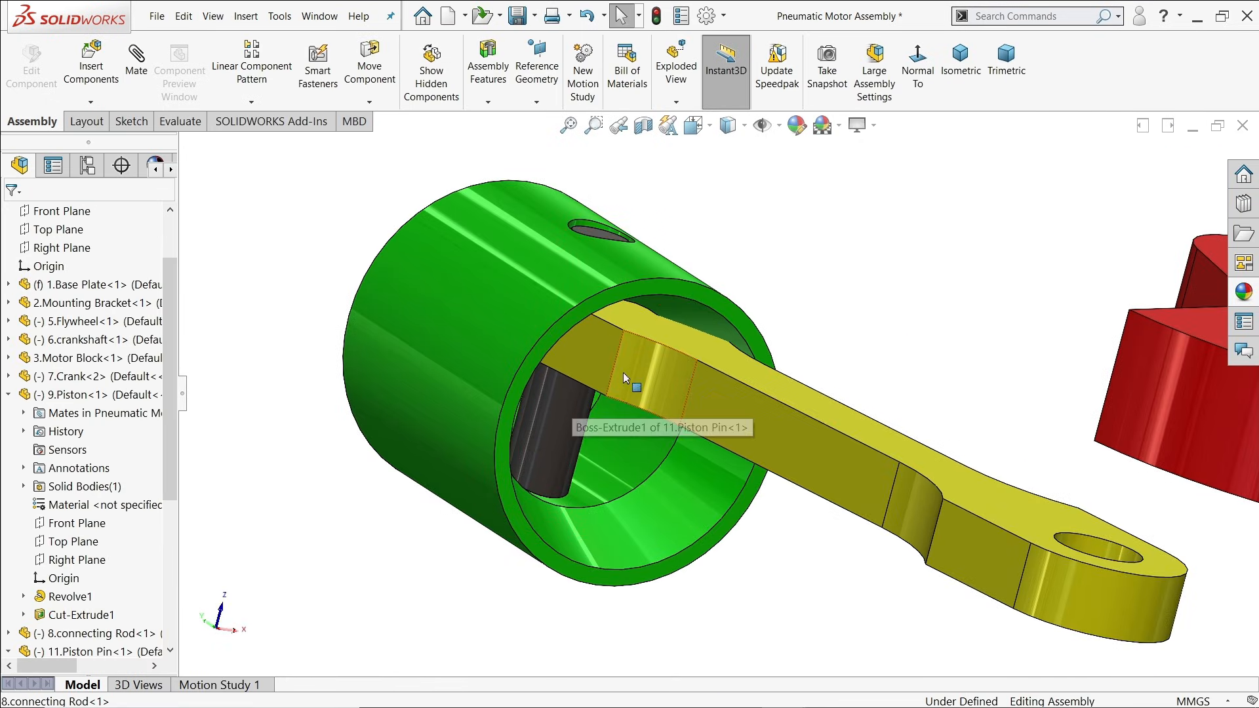
click(8, 395)
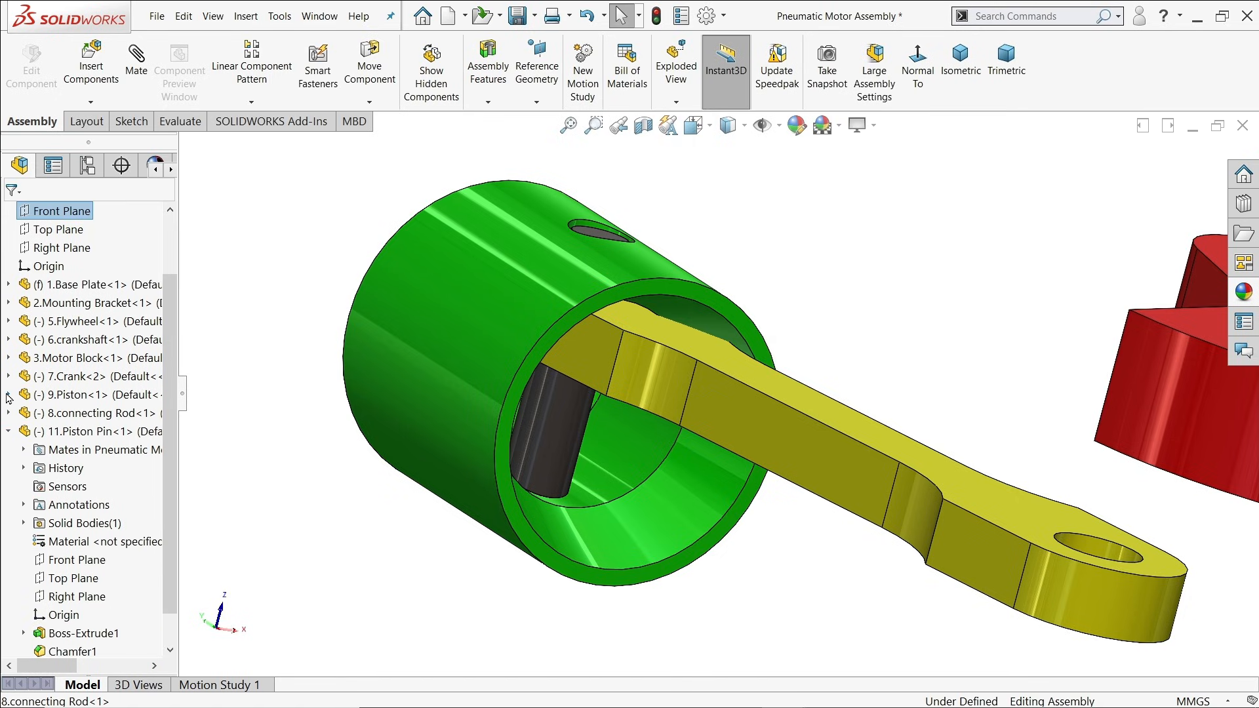
click(72, 563)
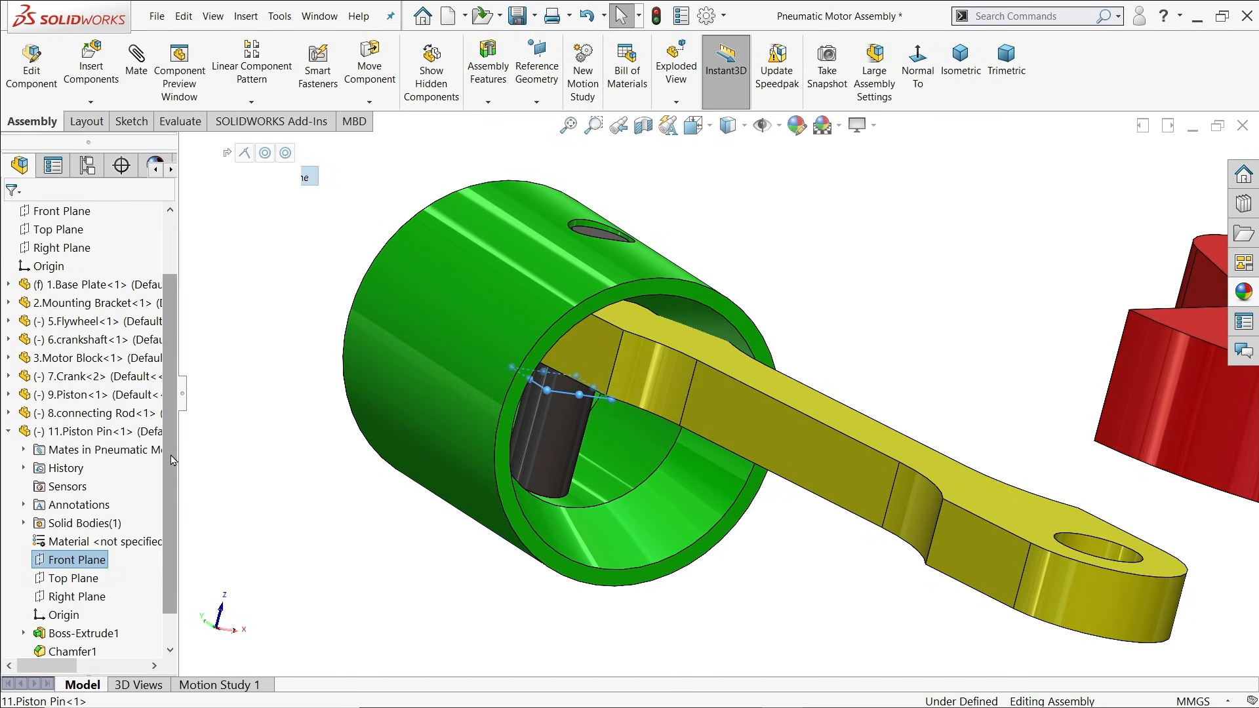
scroll(173, 459, down, 2)
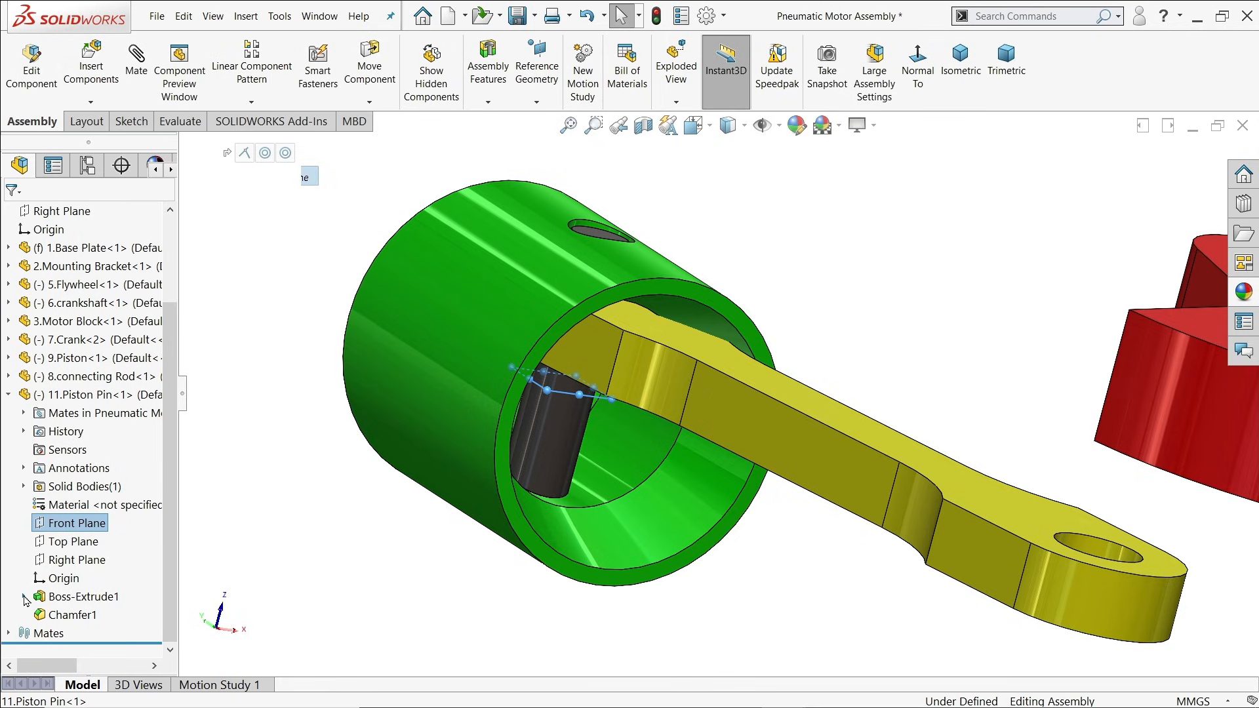
click(8, 377)
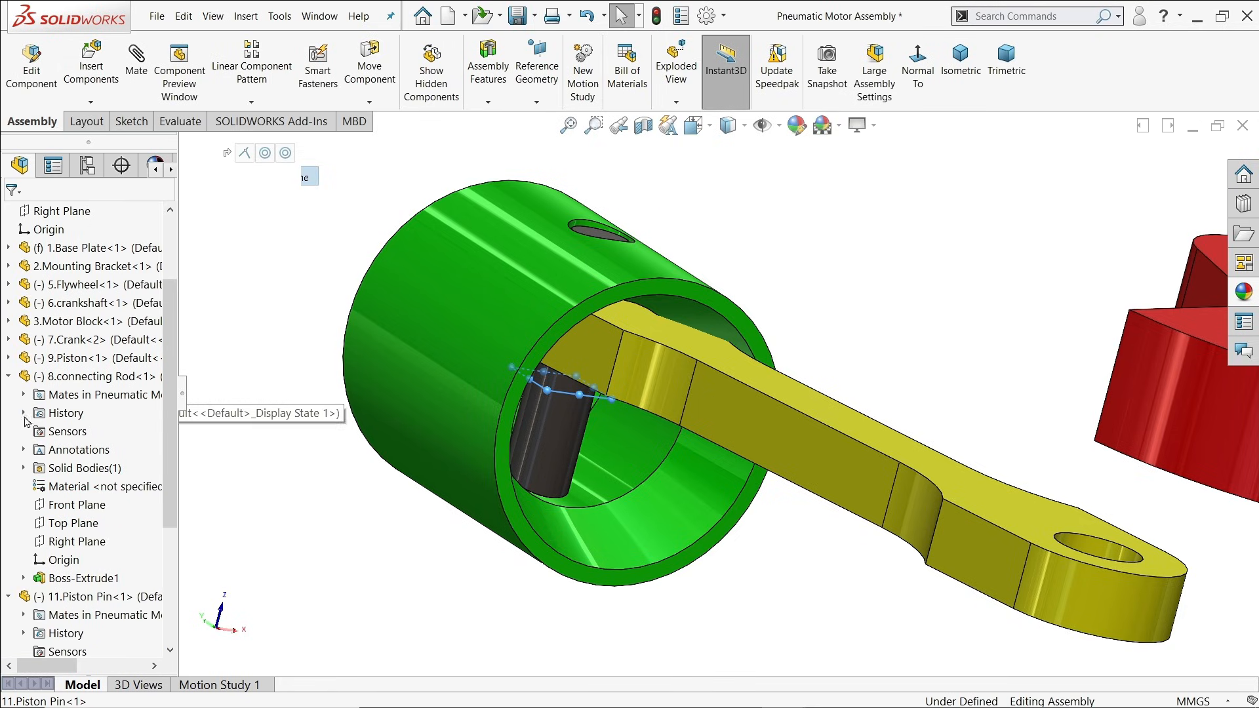
click(74, 523)
click(87, 485)
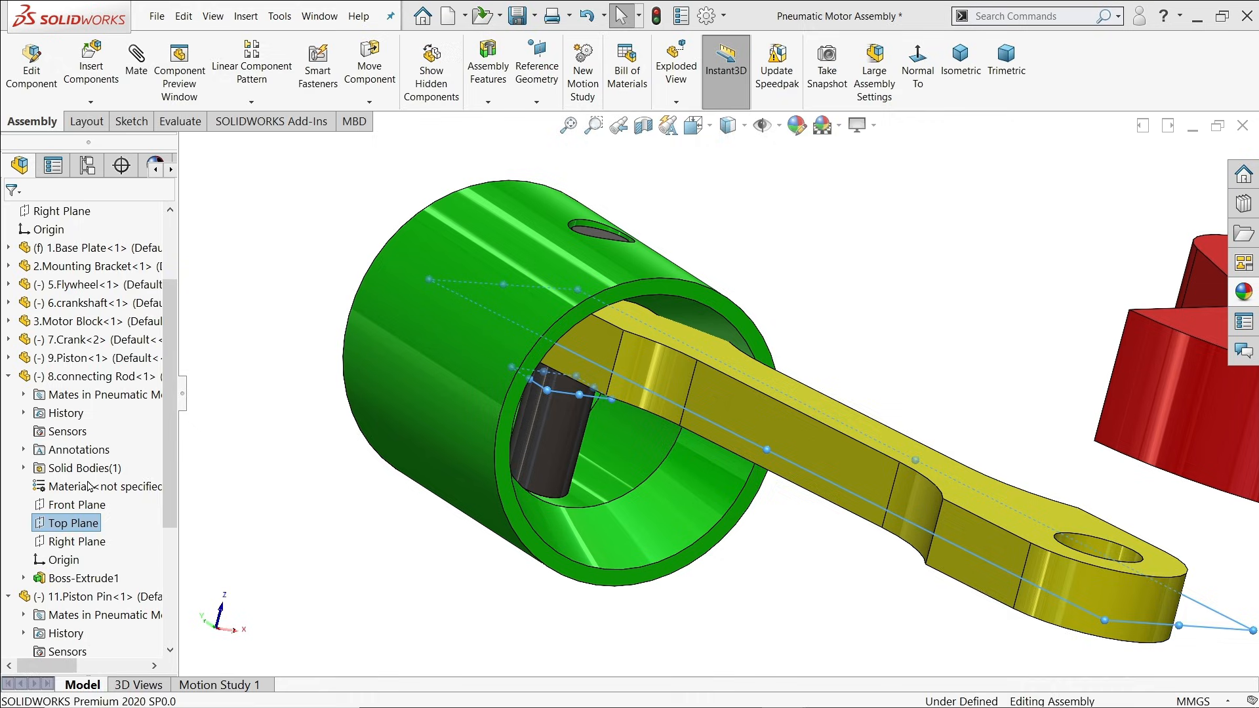
middle_drag(387, 530, 363, 550)
click(14, 216)
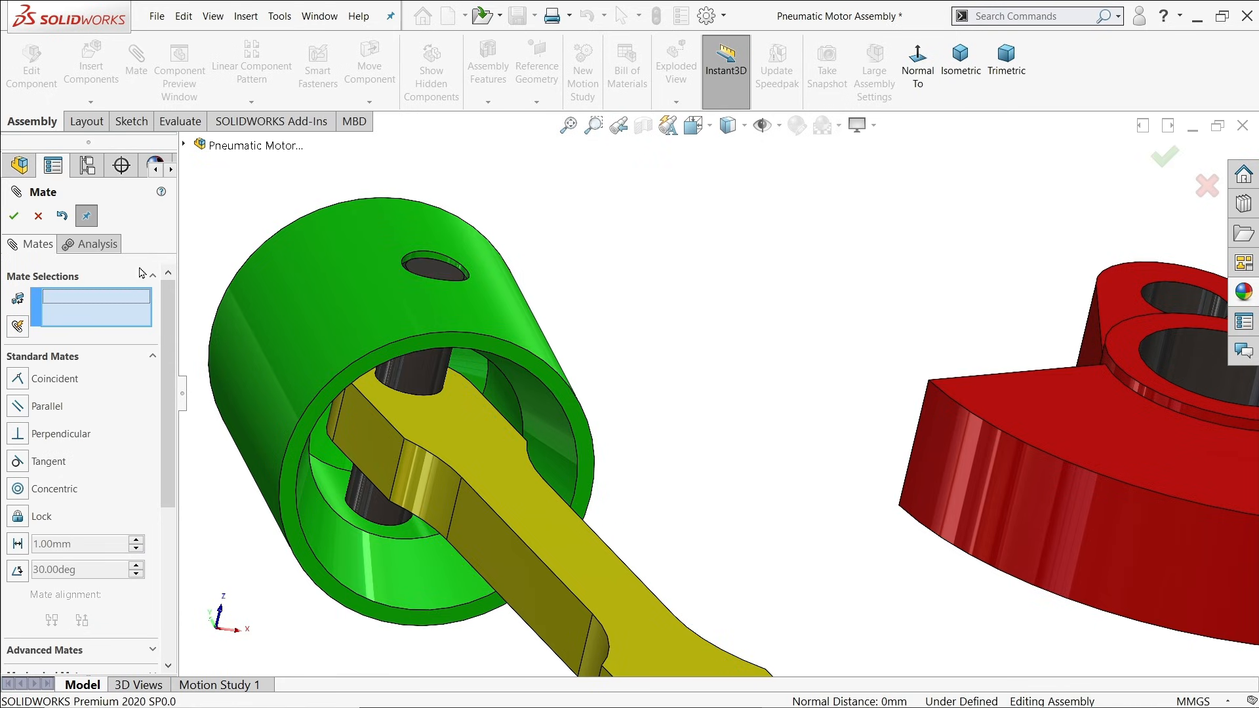
Step: Add a concentric mate between the motor block's cylinder bore and the piston's outer face, and slide the piston up into the bore
key(ctrl+1)
middle_drag(600, 577, 542, 450)
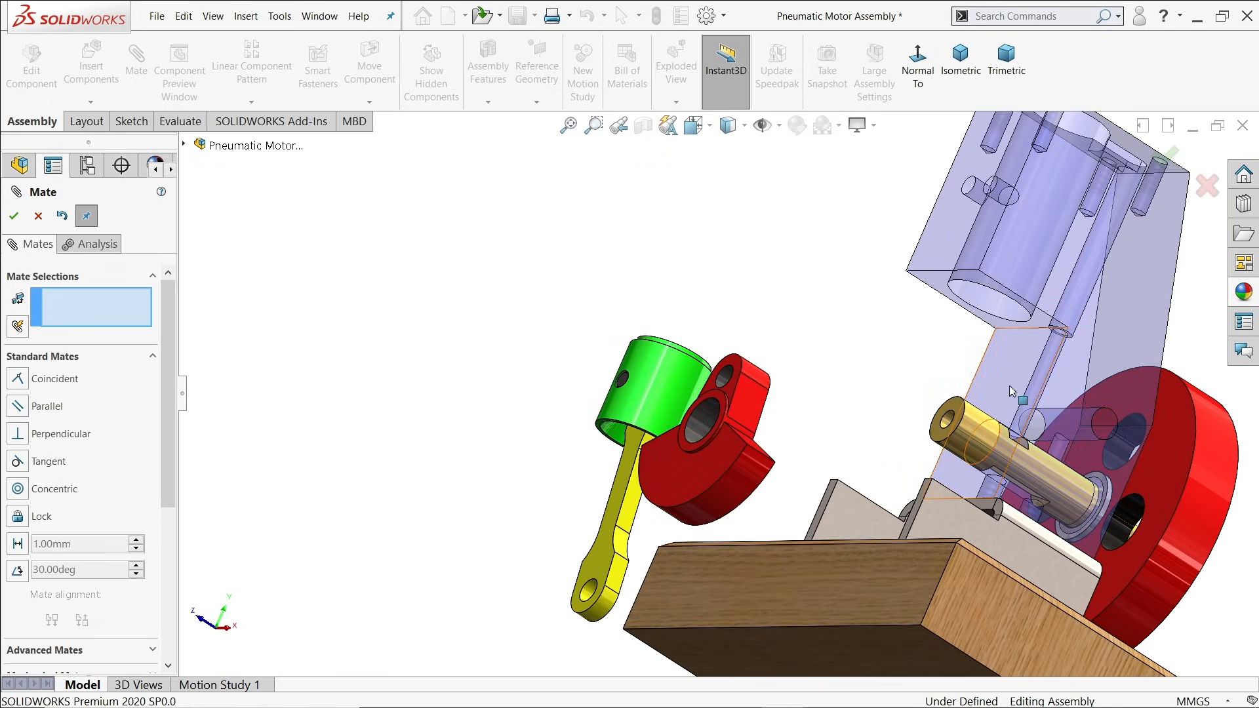
scroll(1010, 392, down, 3)
click(891, 282)
scroll(865, 298, up, 4)
scroll(842, 297, down, 3)
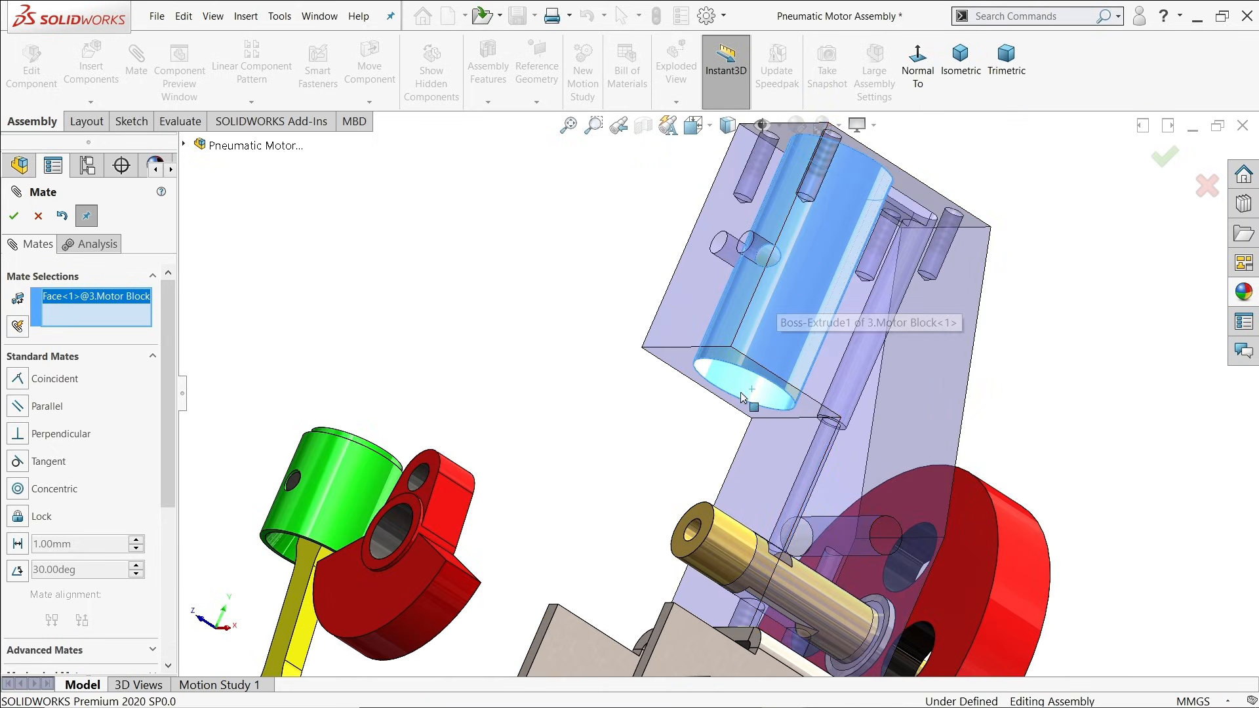
scroll(765, 329, down, 1)
click(276, 501)
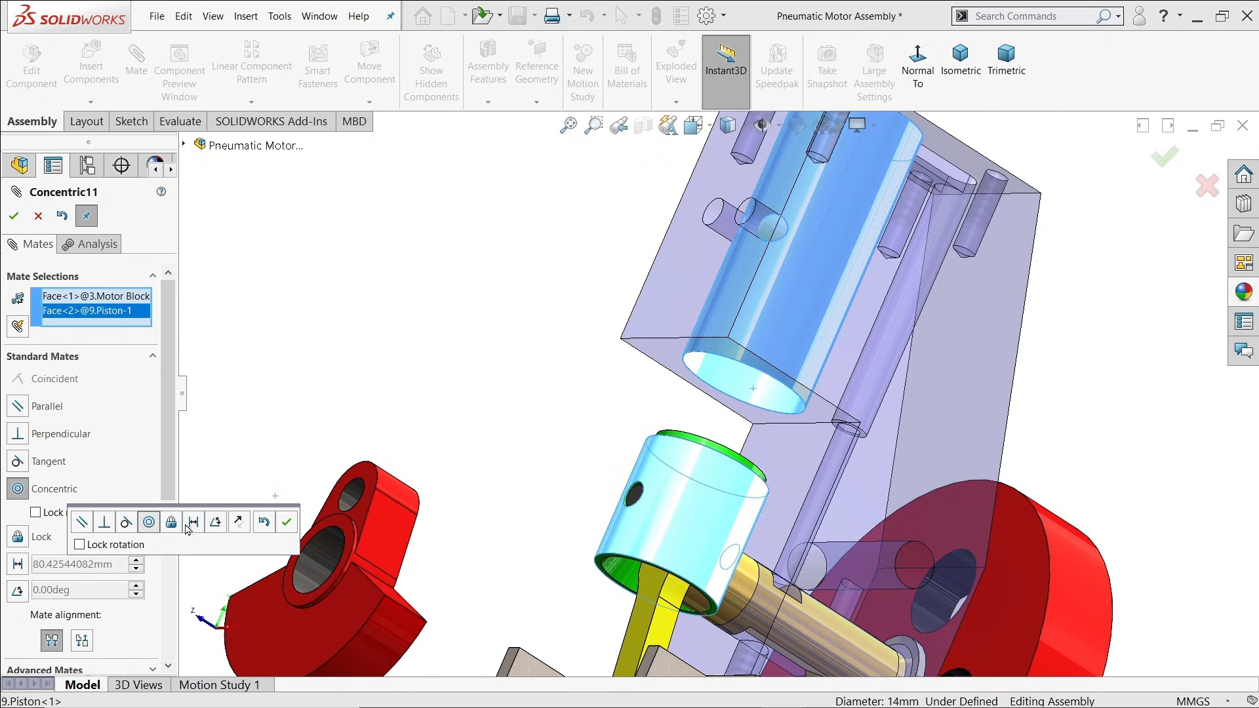
click(286, 523)
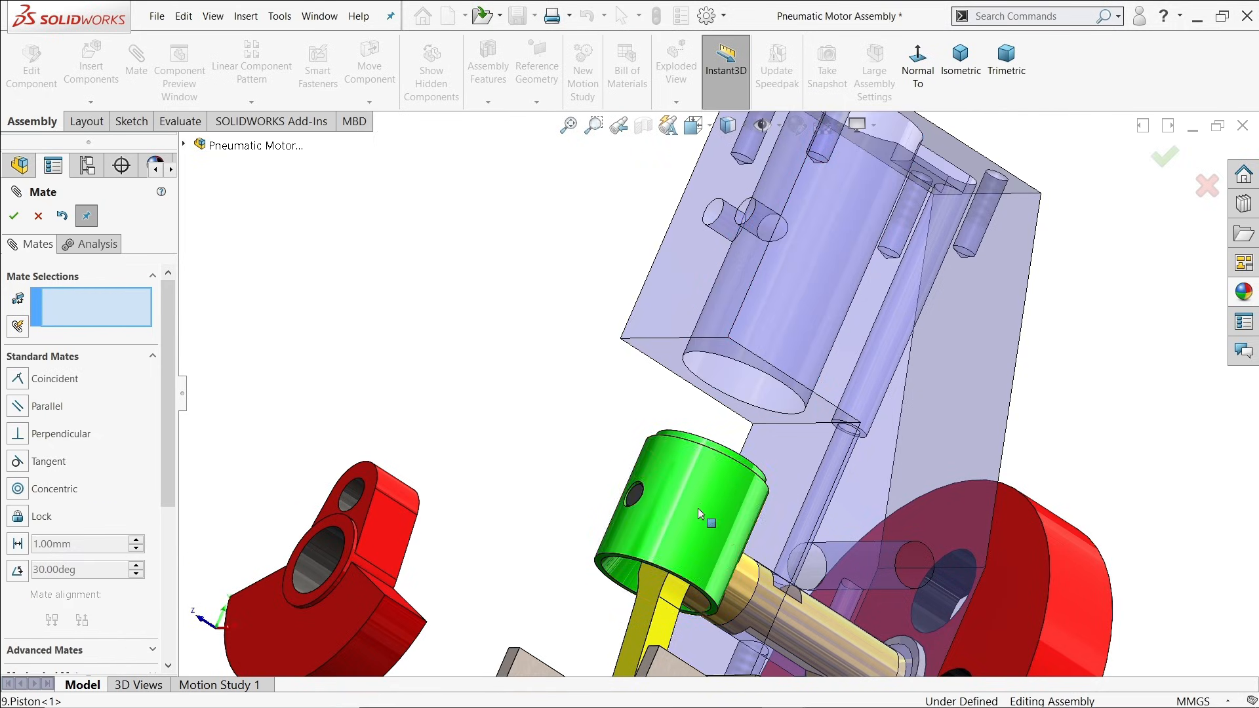
drag(706, 497, 830, 220)
scroll(652, 485, up, 2)
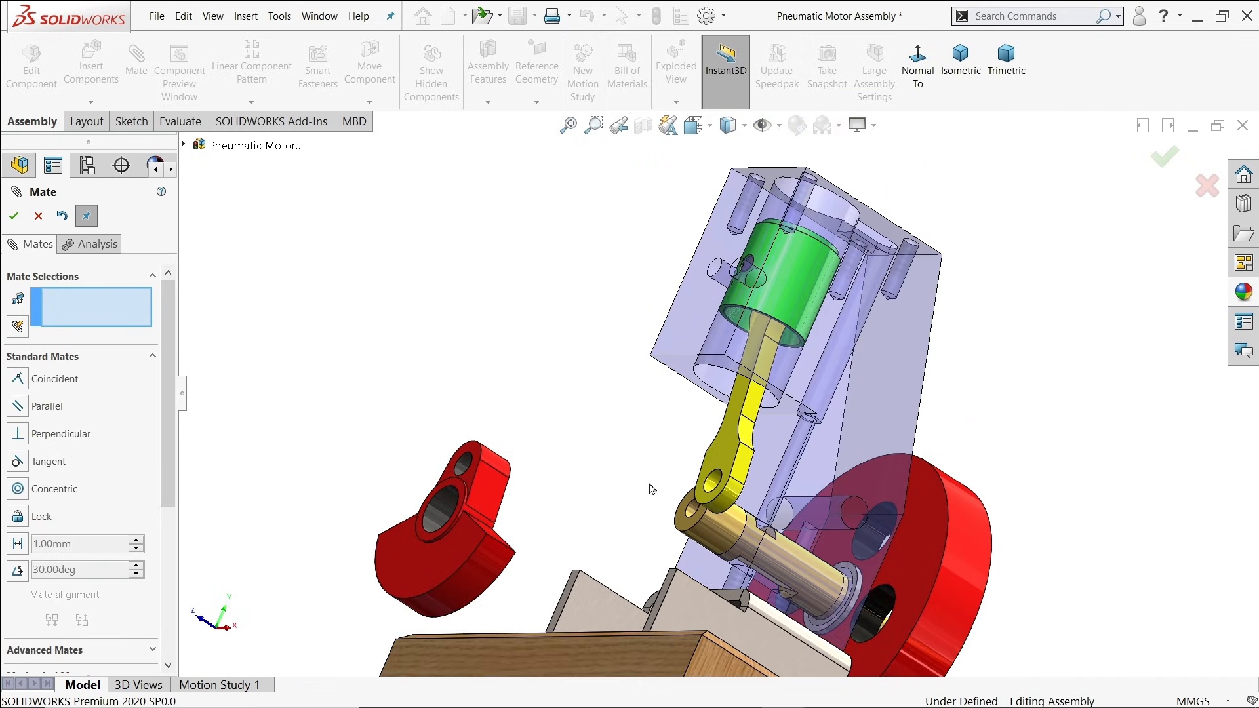
scroll(515, 521, down, 3)
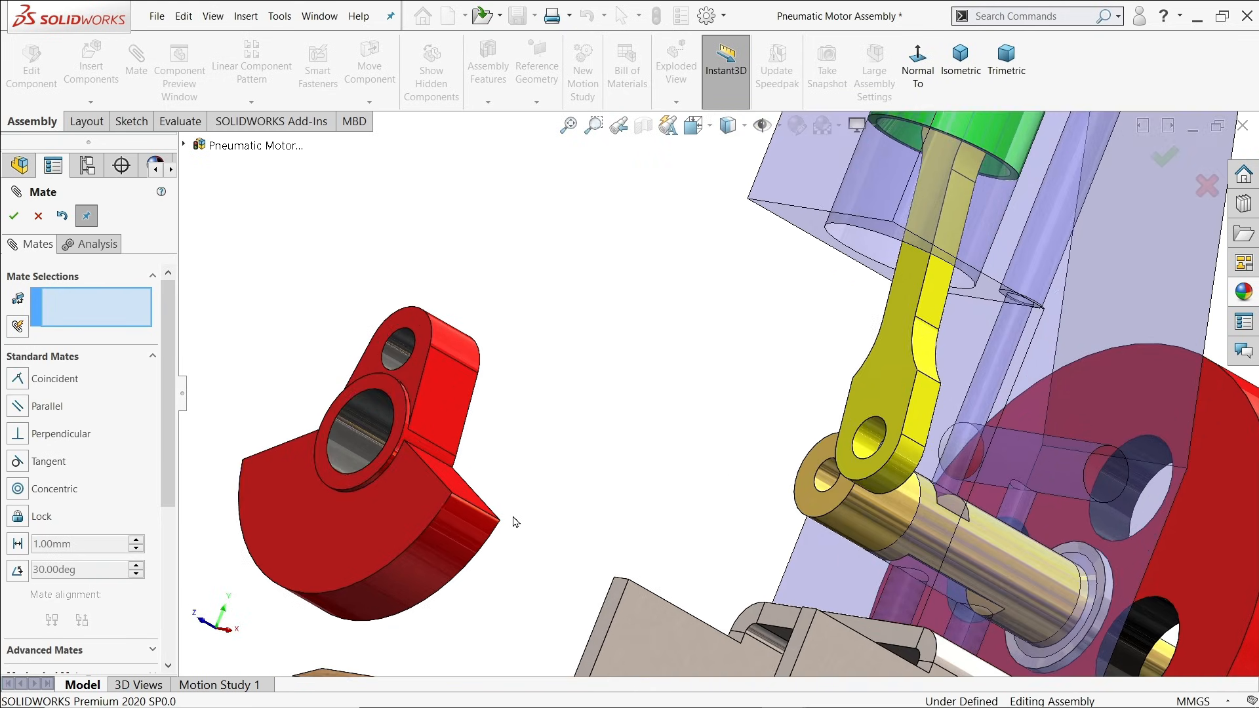
click(354, 443)
mouse_move(434, 451)
middle_down()
mouse_move(576, 466)
mouse_move(556, 444)
mouse_move(566, 444)
middle_up()
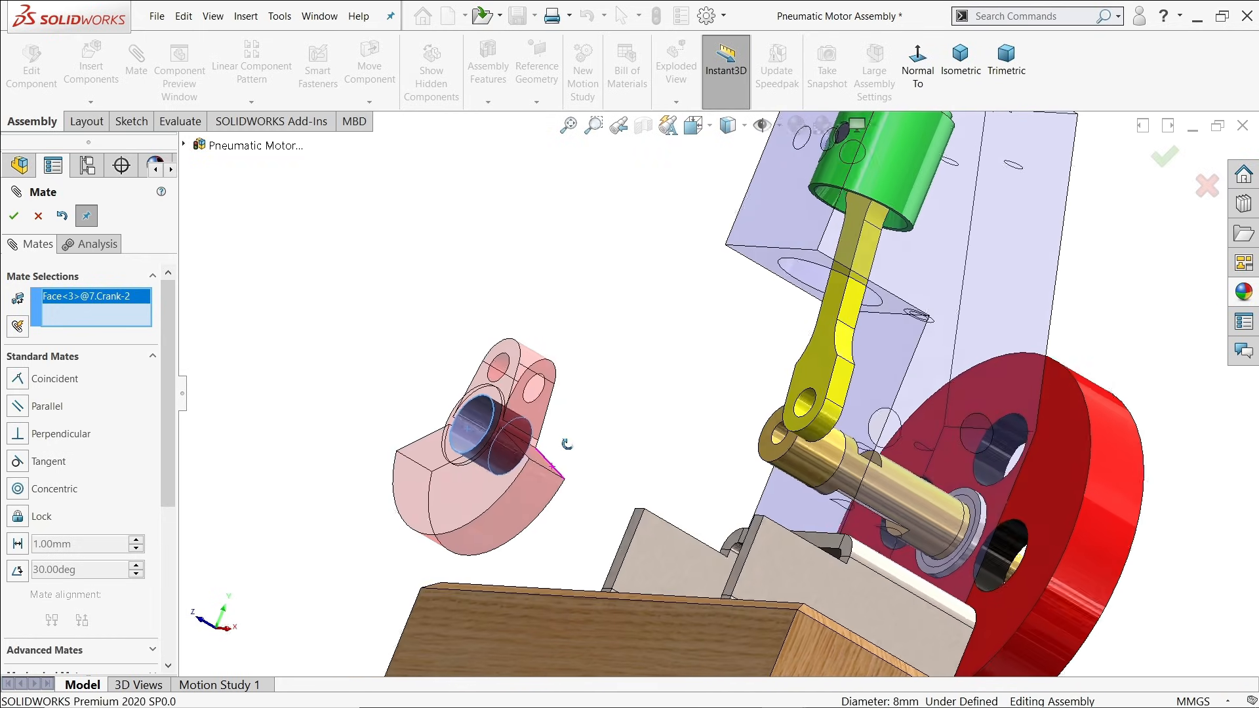
click(39, 218)
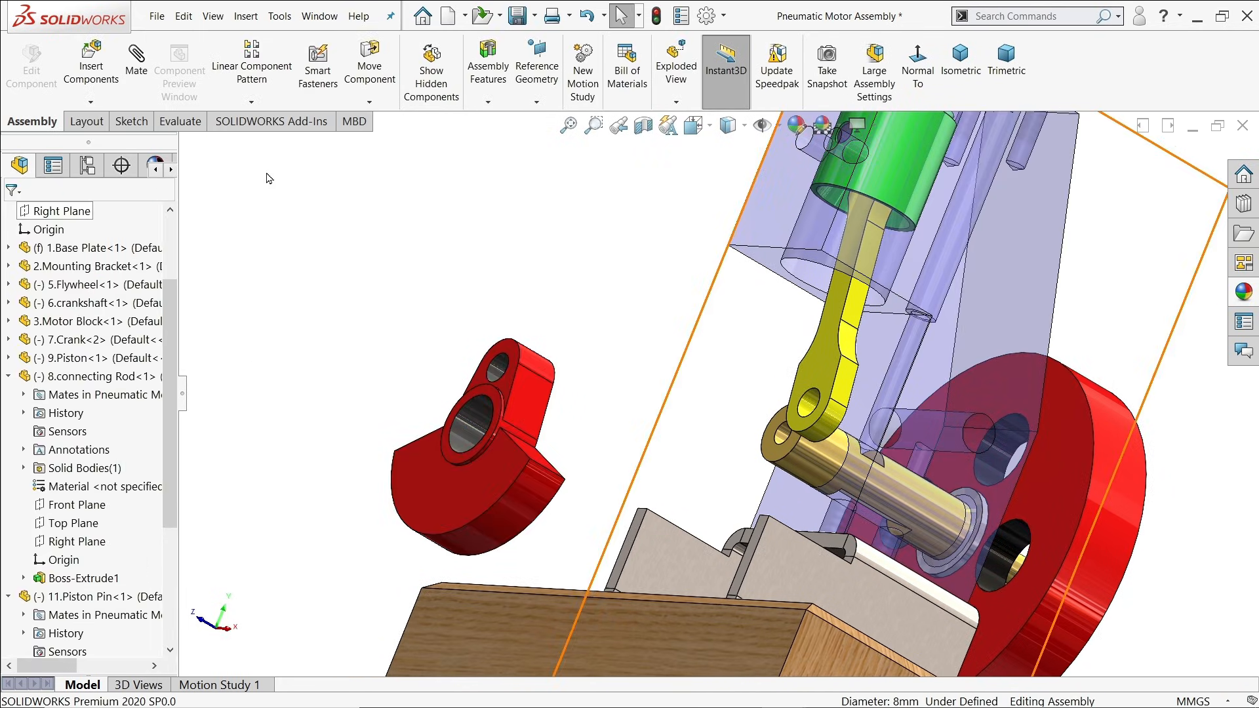
Step: Rotate the crank freely until it stands upright with its smaller hole above the larger one
click(367, 103)
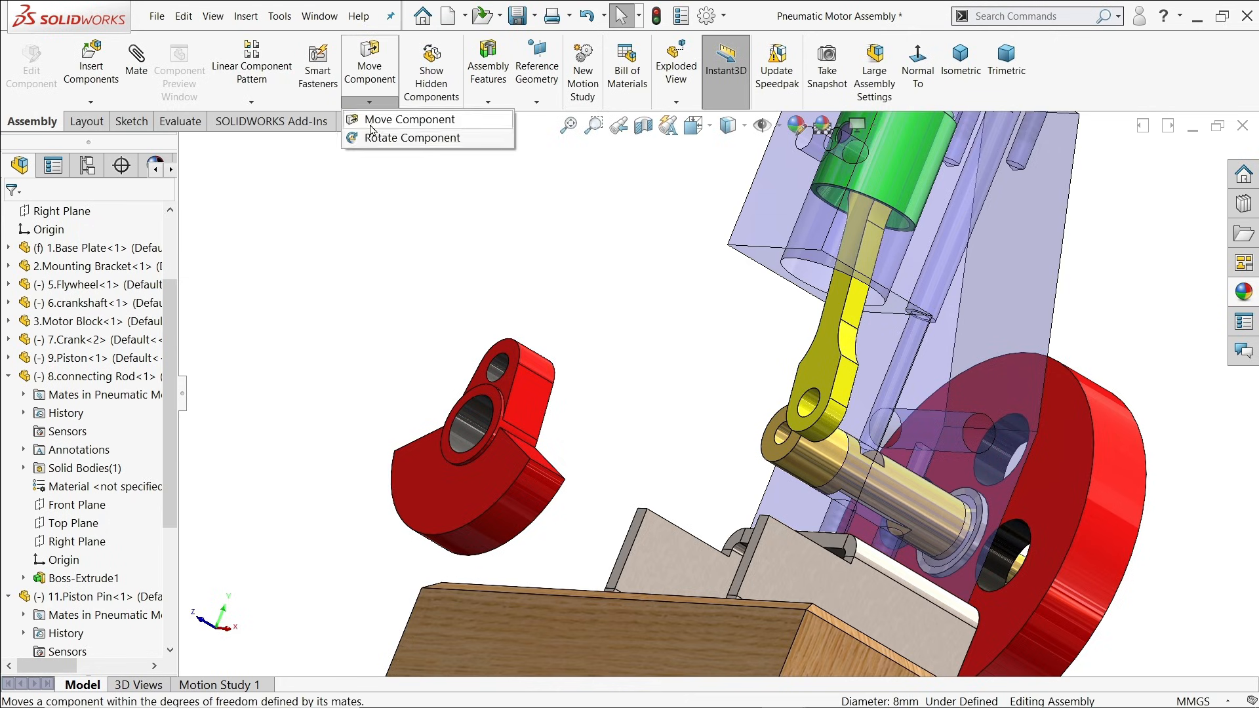
click(372, 143)
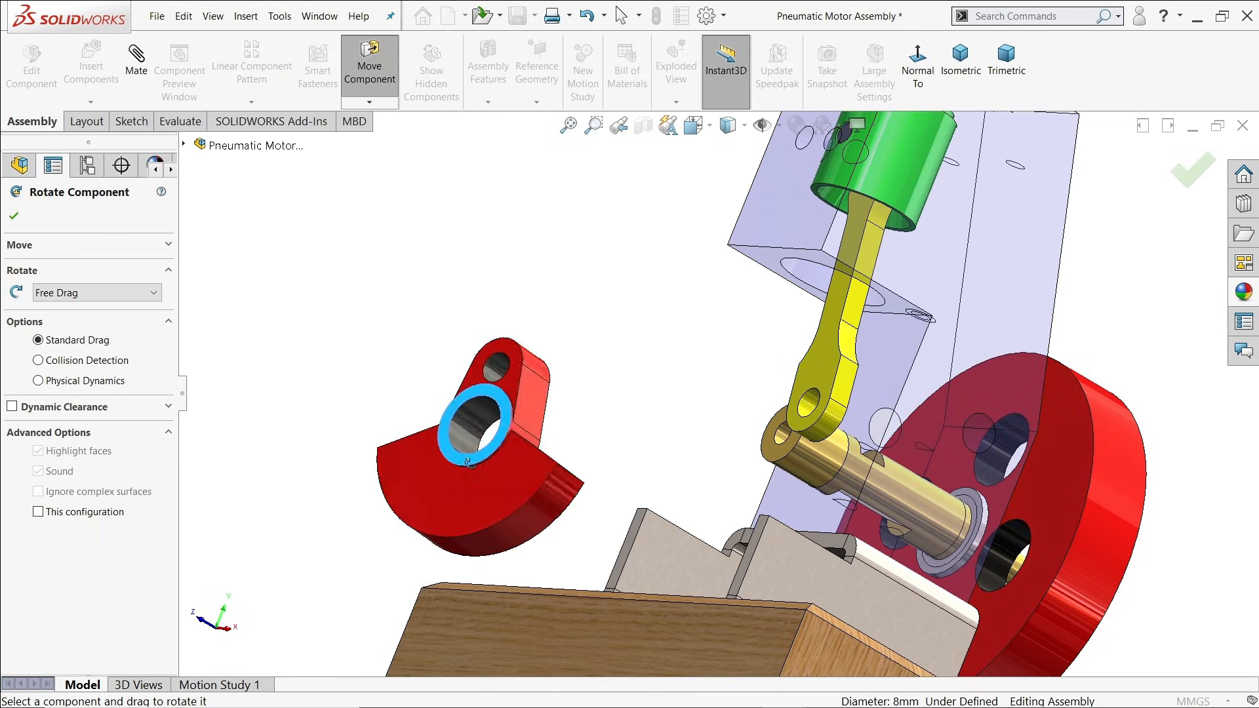
drag(459, 433, 610, 463)
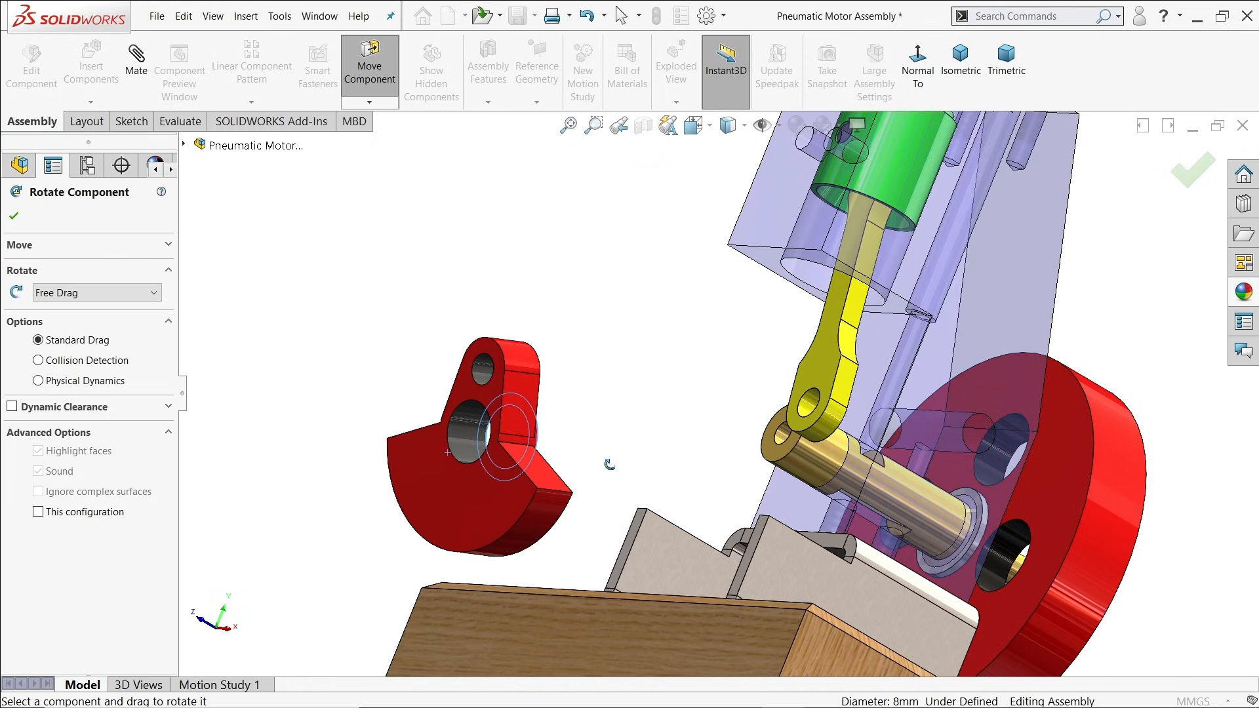
click(14, 219)
Step: Add a concentric mate between the crank's larger hole and the crankshaft's cylindrical face
scroll(695, 455, down, 1)
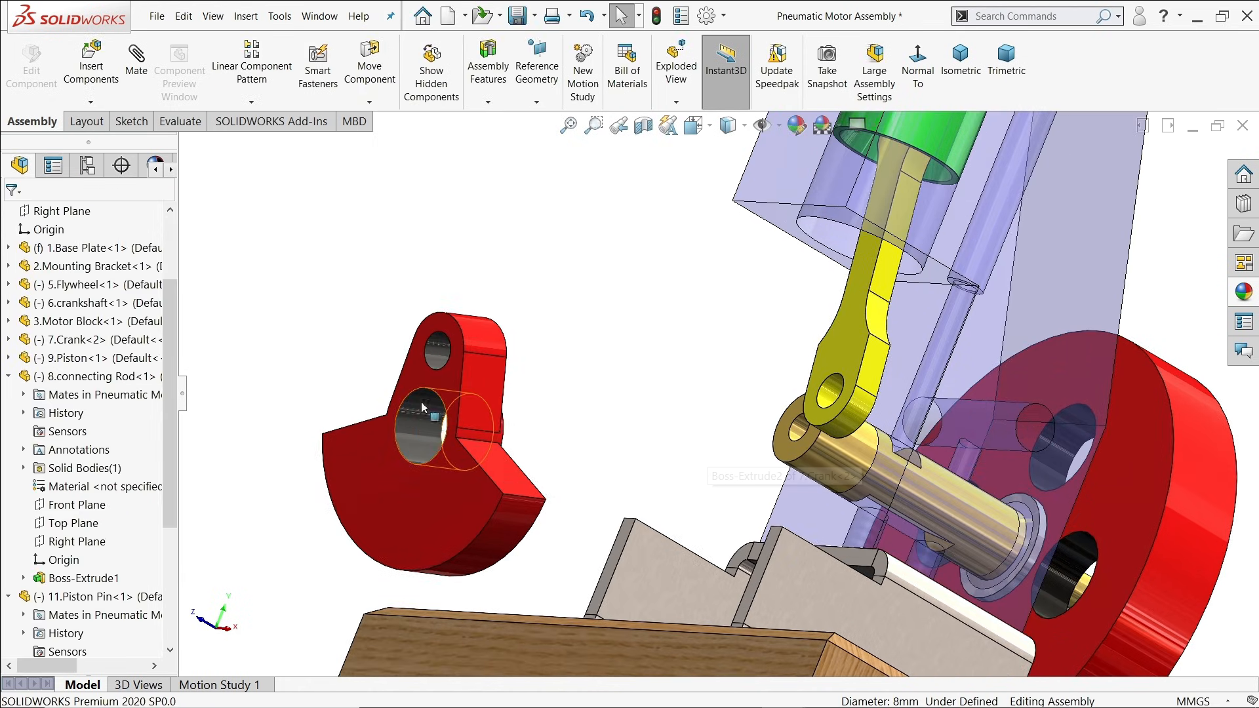
click(137, 66)
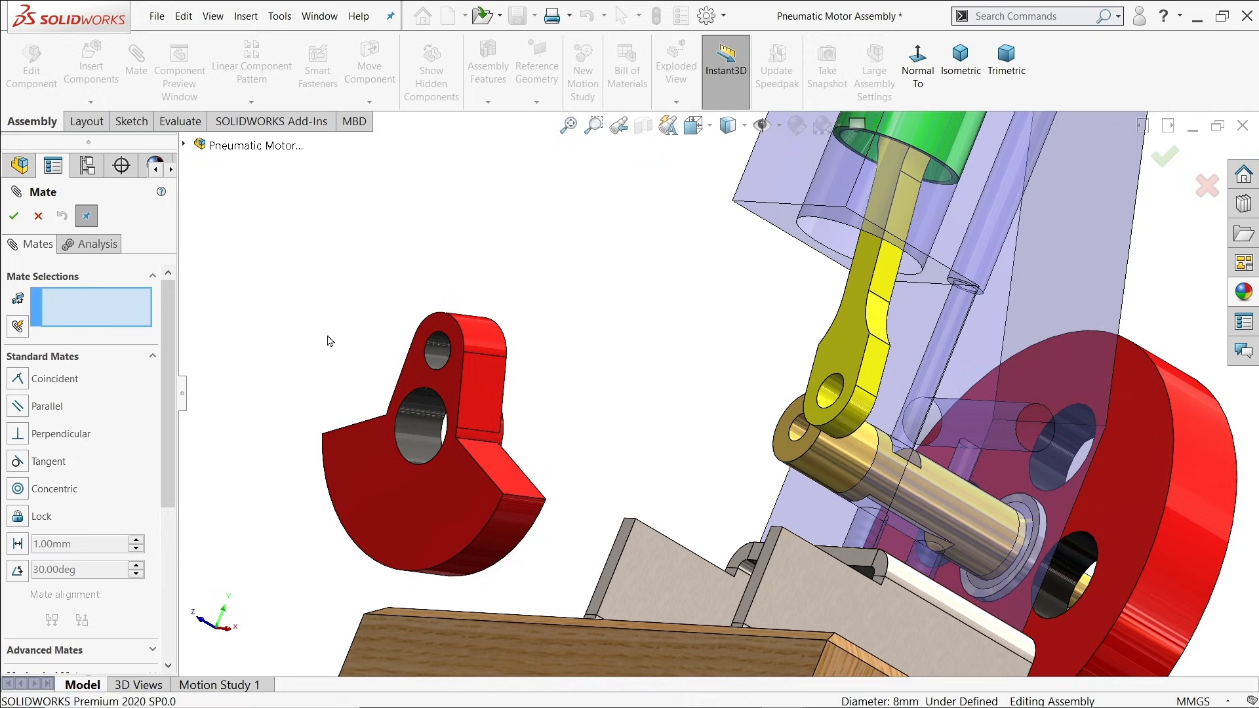
click(426, 434)
click(836, 475)
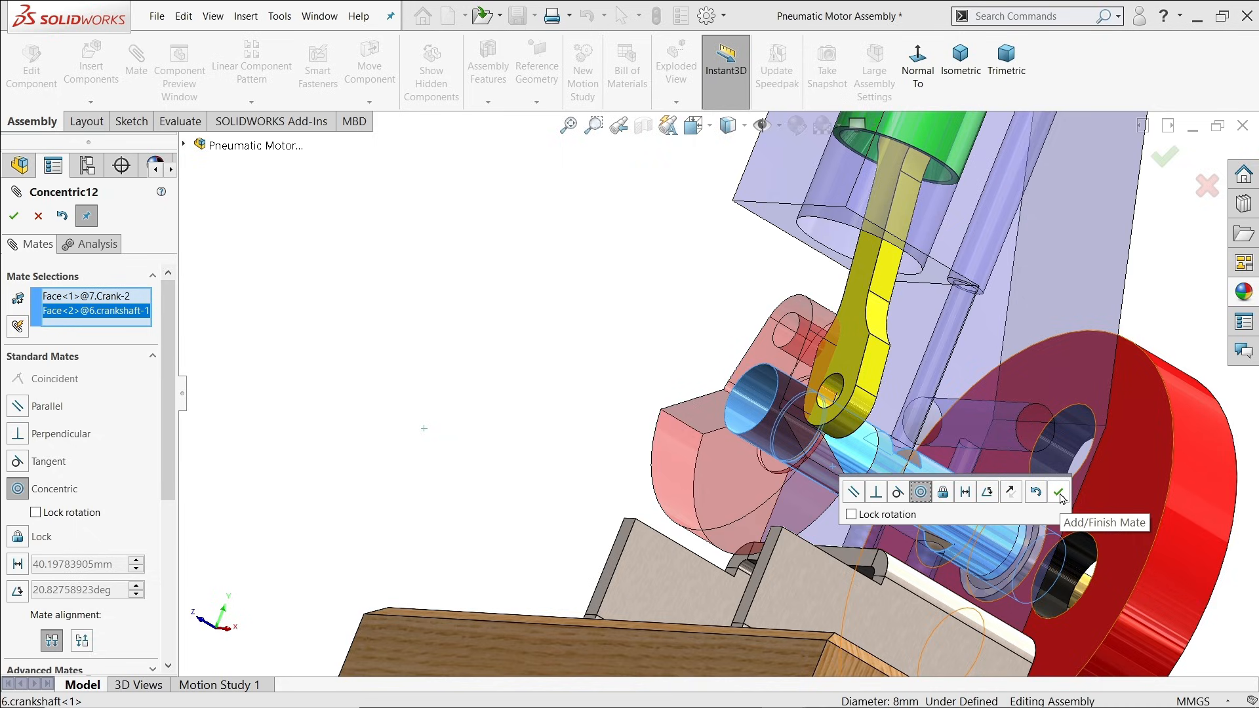
click(1058, 493)
Step: Add a concentric mate between the hole in the connecting rod's lower end and the crank's smaller hole
scroll(837, 451, down, 4)
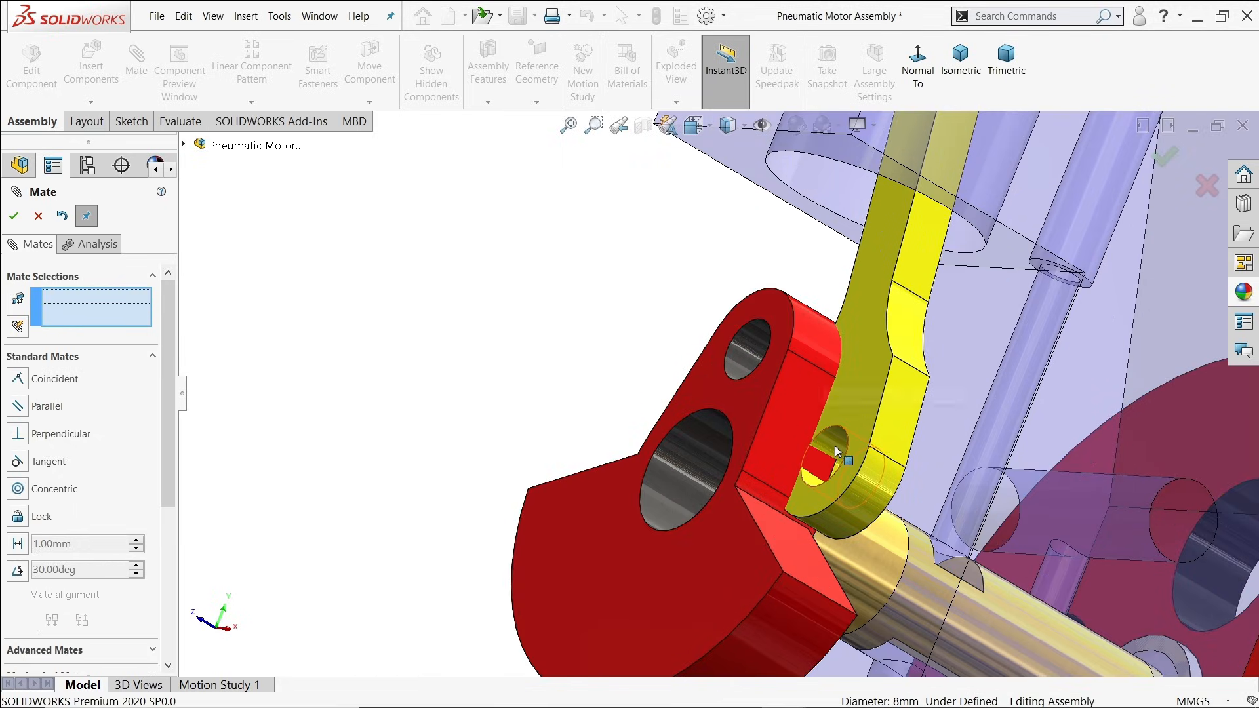
click(836, 451)
click(740, 347)
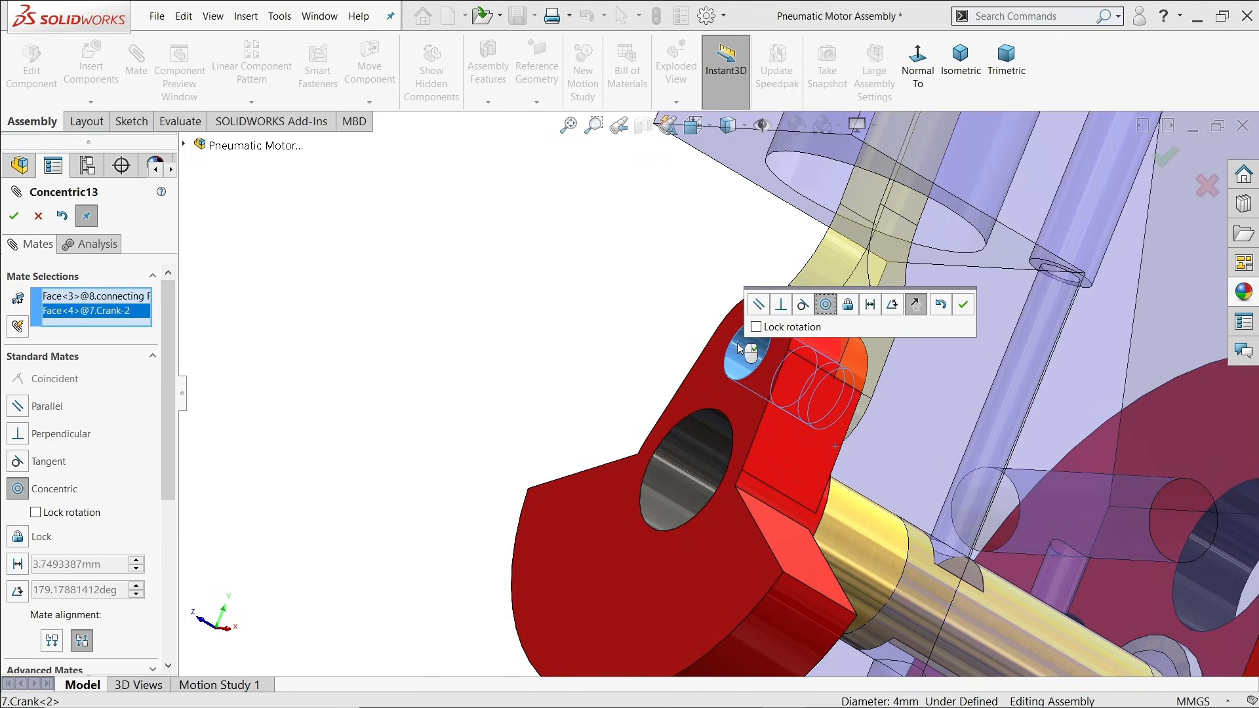
click(966, 307)
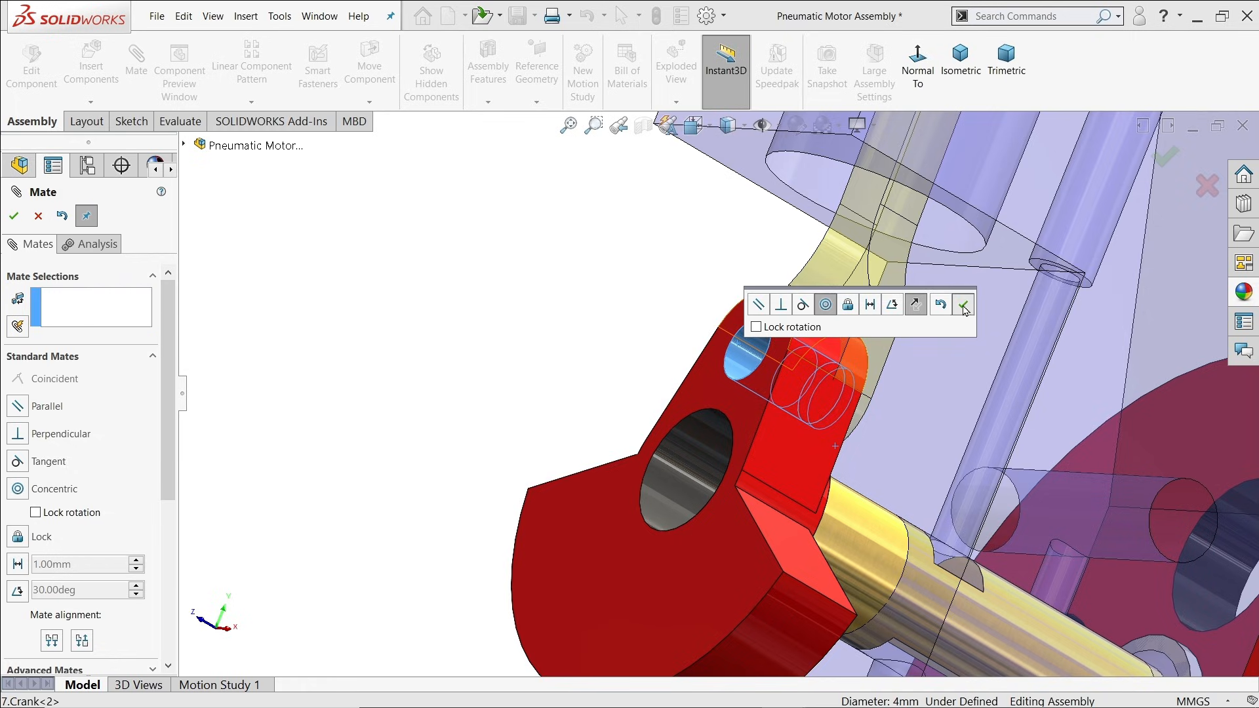
Step: Slide the crank along the crankshaft towards the flywheel so that it clears the connecting rod, and end mating
scroll(907, 371, up, 3)
middle_drag(907, 375, 859, 381)
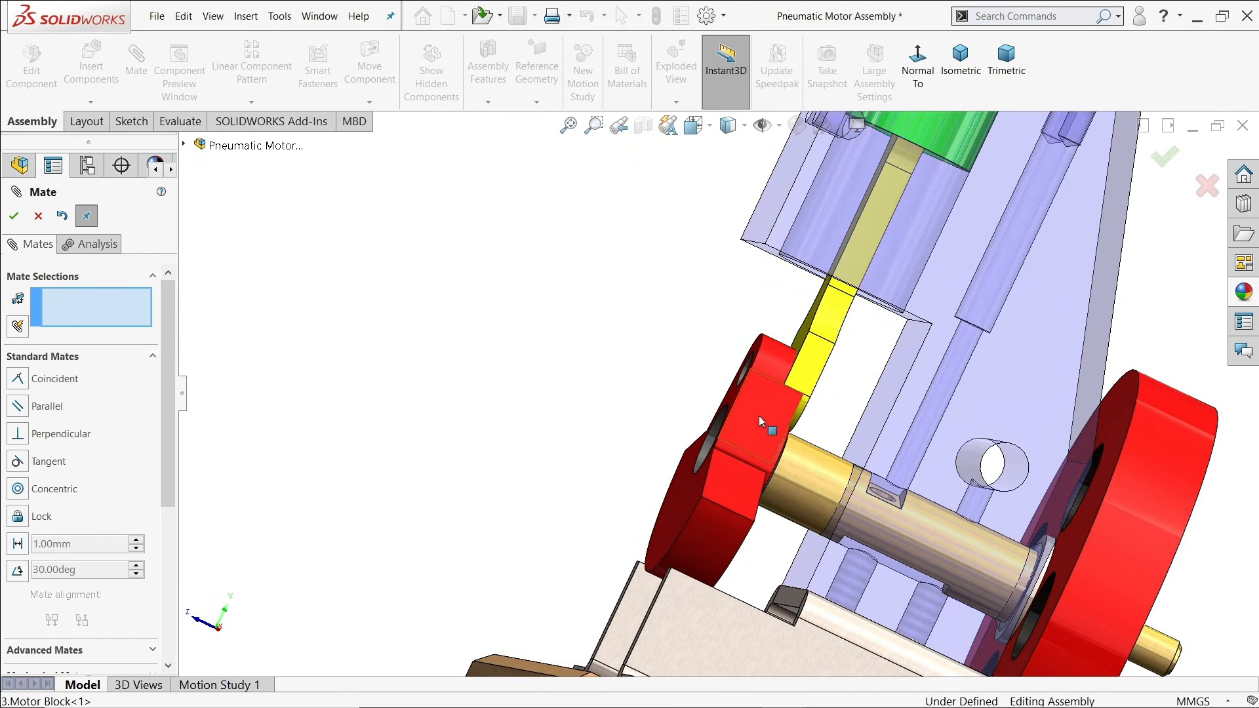
drag(758, 416, 832, 452)
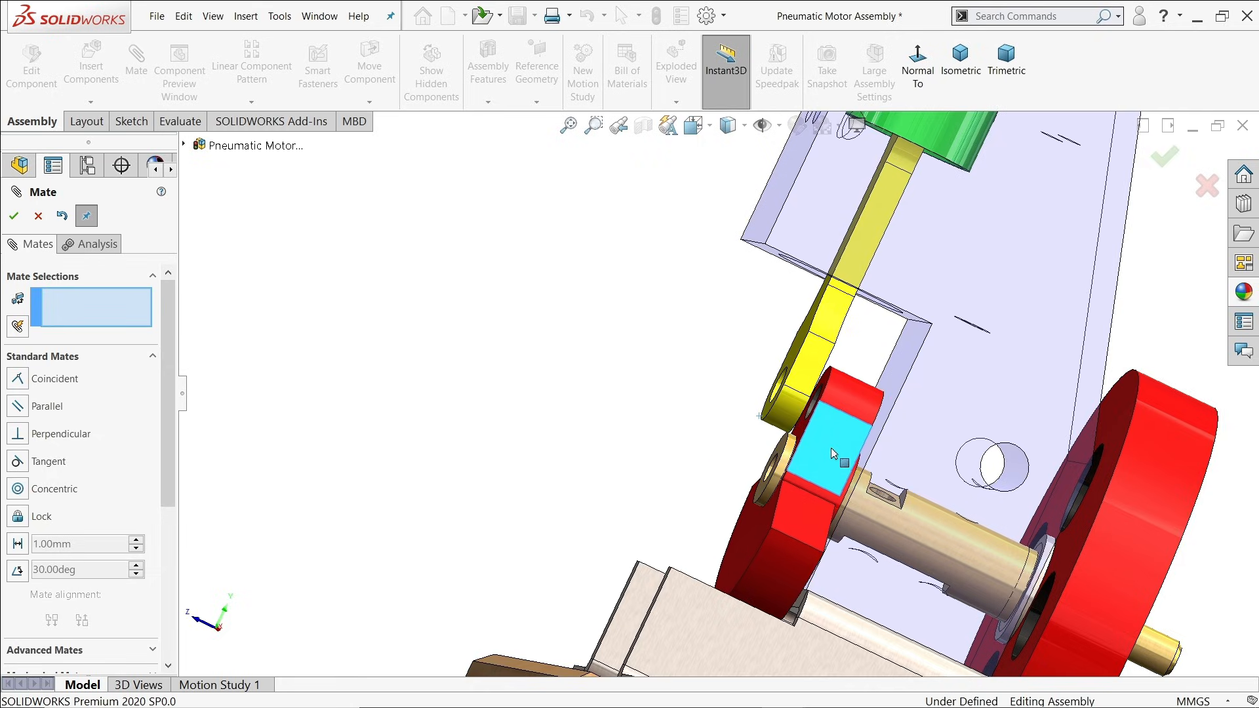
scroll(833, 453, down, 5)
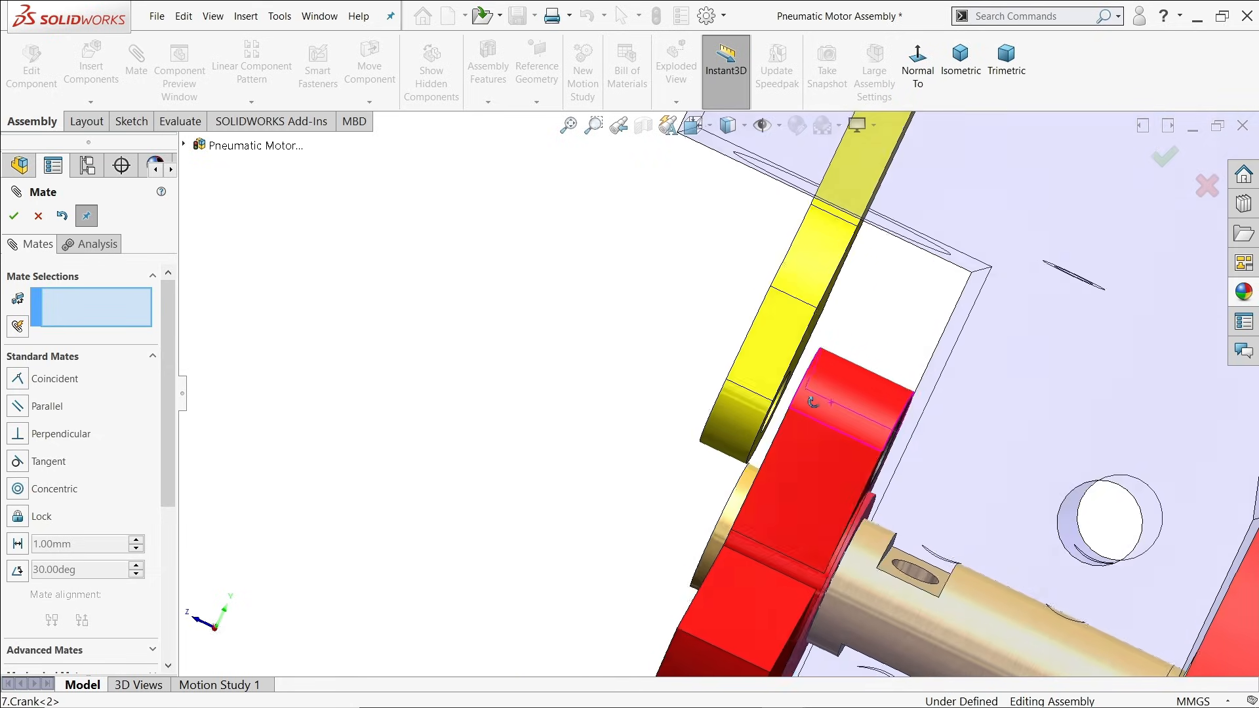
middle_drag(812, 402, 829, 417)
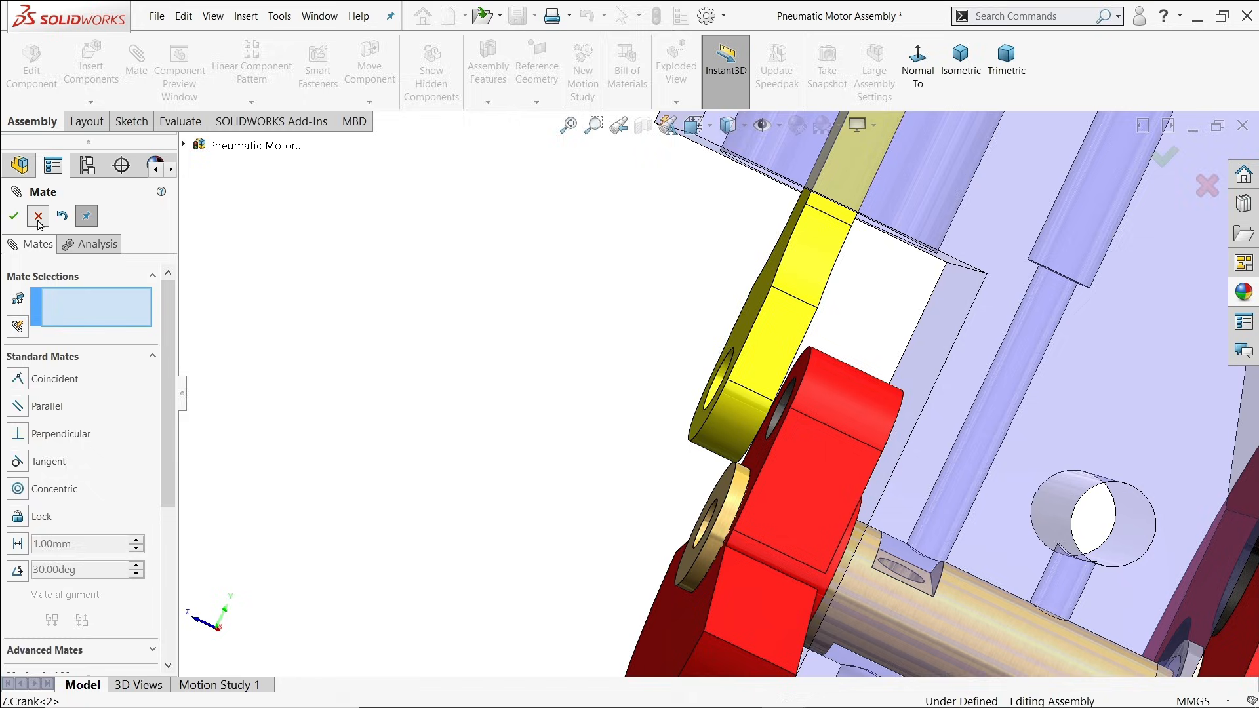
click(38, 216)
Step: Insert the 10.Crank Pin part into the assembly, placing it in the free space beside the connecting rod's lower end
click(91, 66)
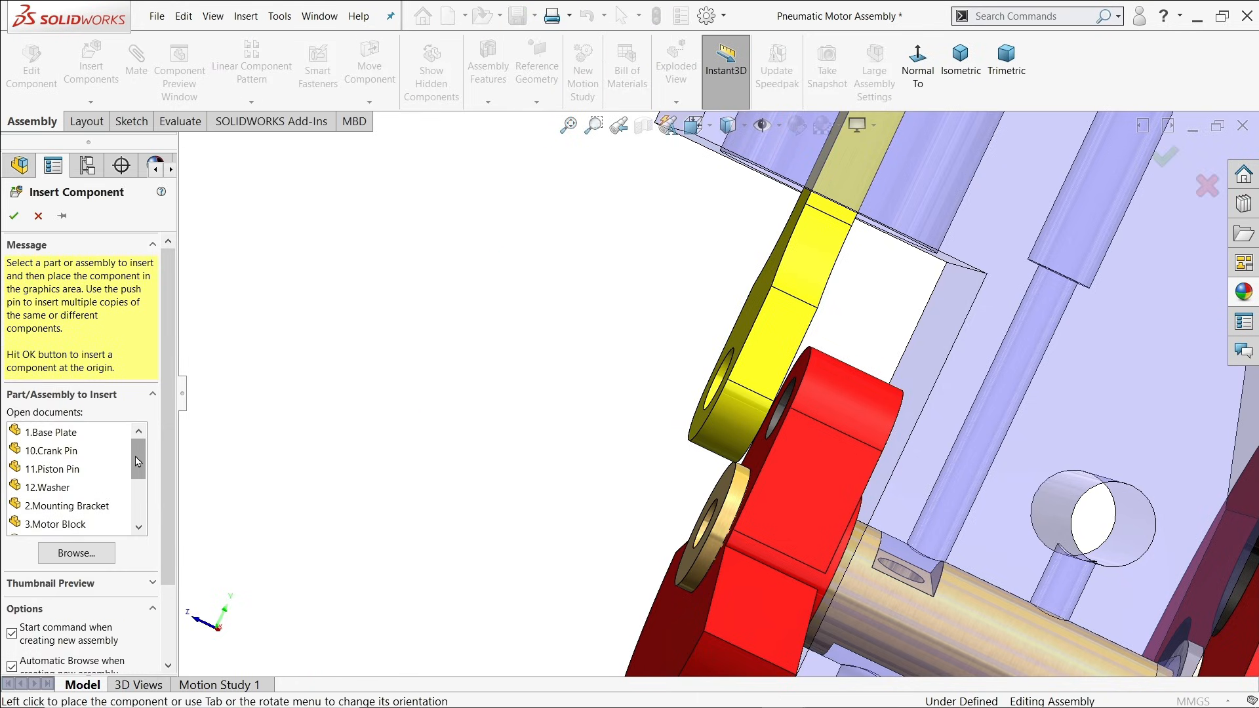
click(64, 452)
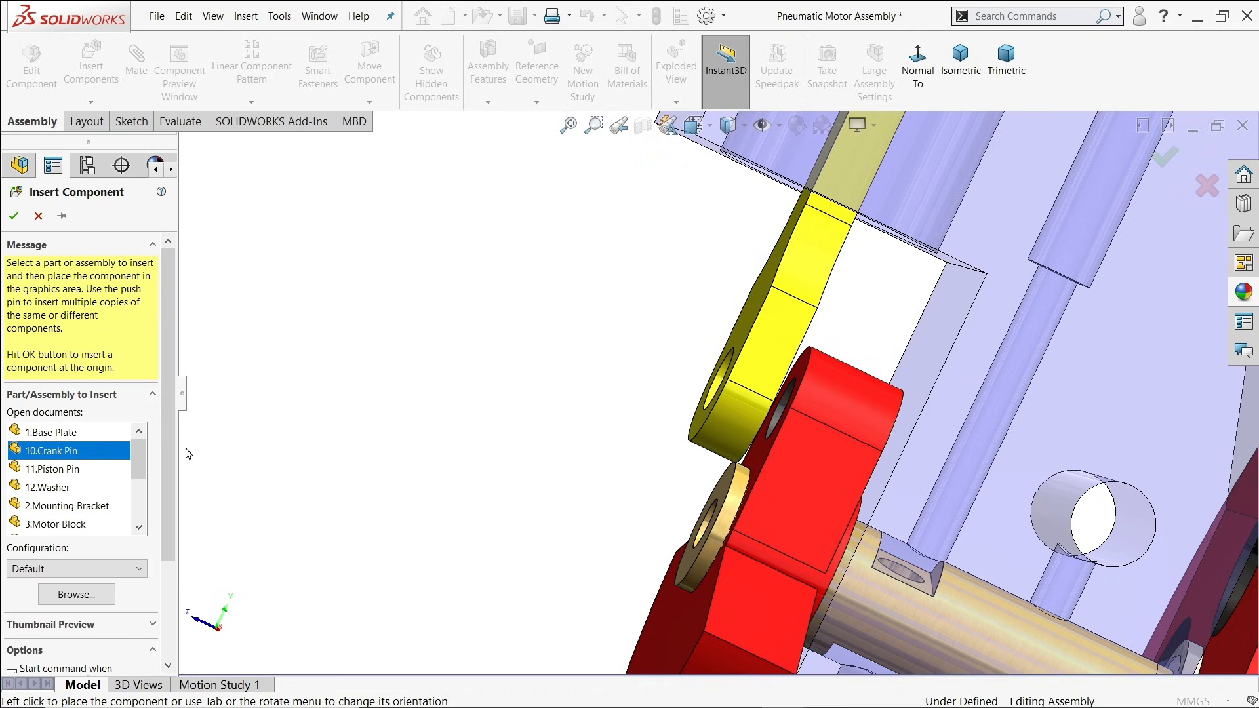
click(555, 353)
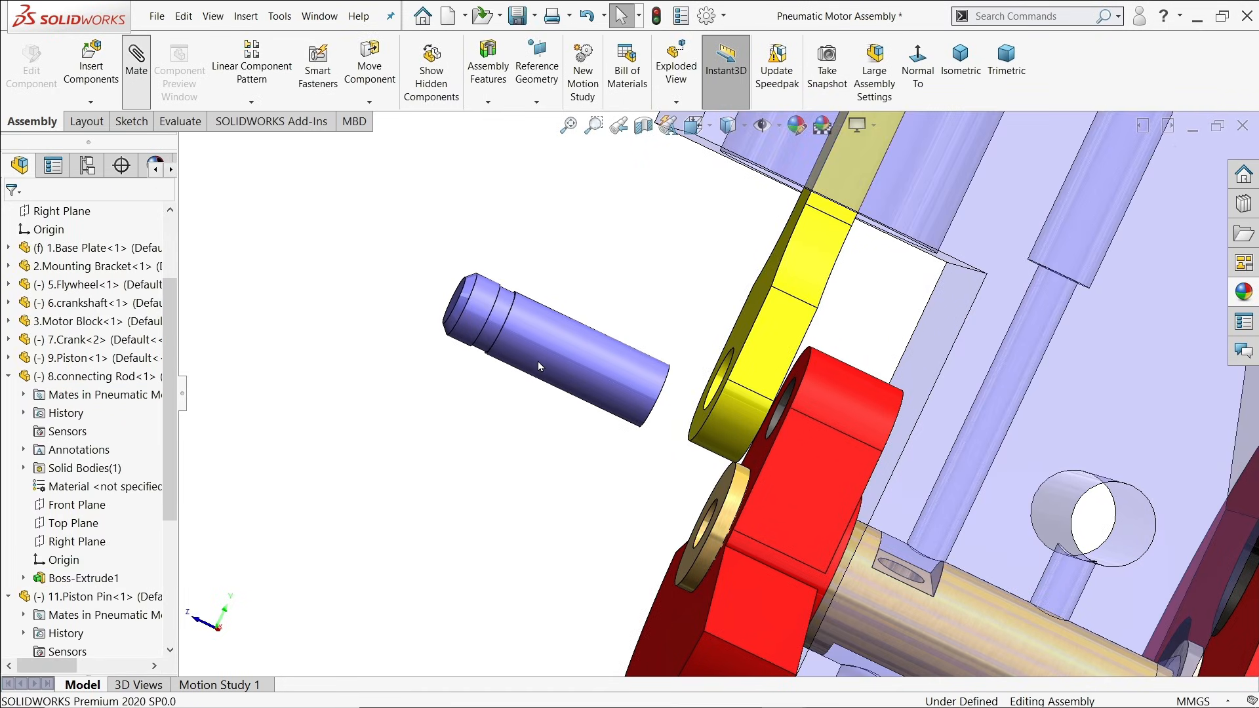
Step: Add a concentric mate between the crank pin's cylindrical face and the crank's smaller hole
click(632, 377)
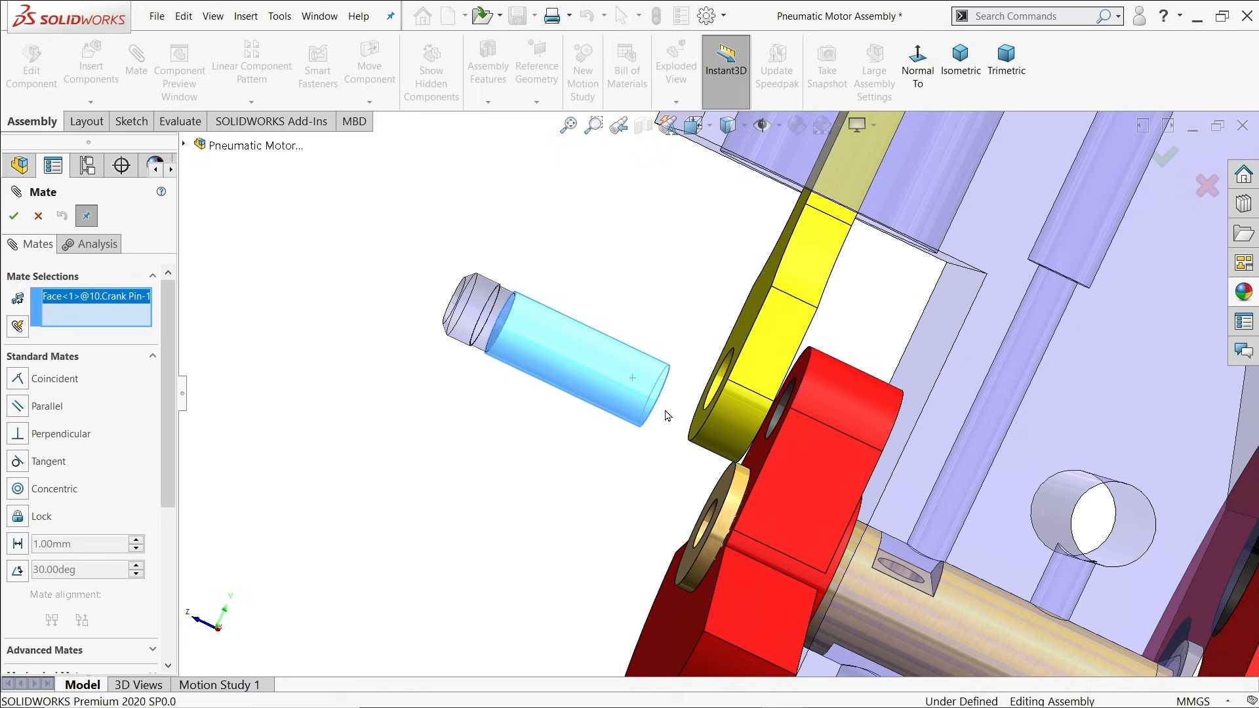
click(778, 421)
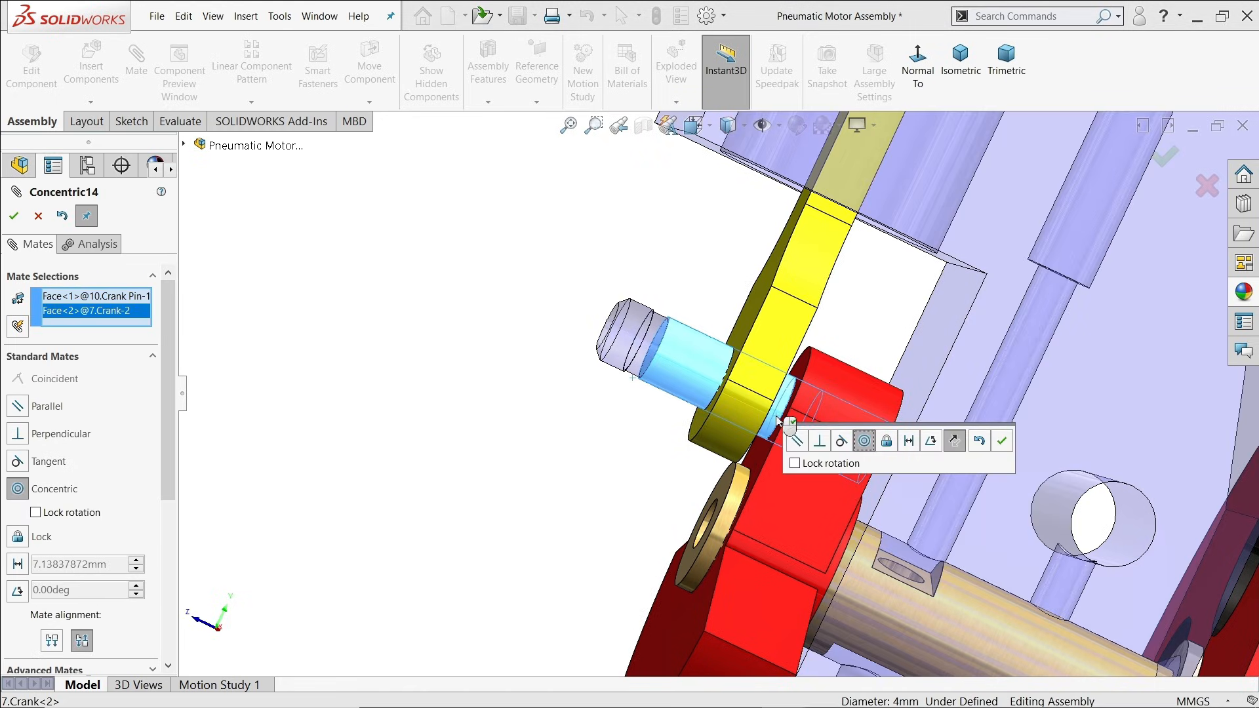
click(1000, 447)
middle_drag(913, 447, 836, 416)
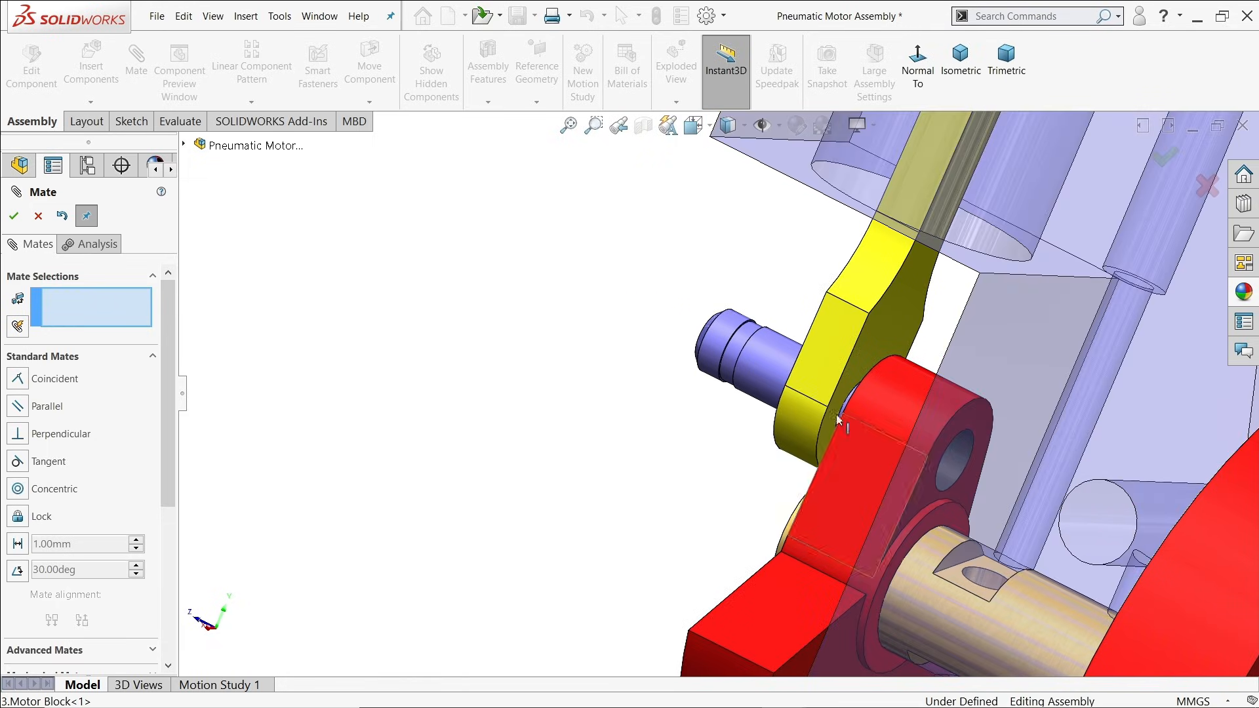
Step: Add a coincident mate between the crank pin's plain end face and the crank's flywheel-side face, and end mating
drag(768, 379, 570, 300)
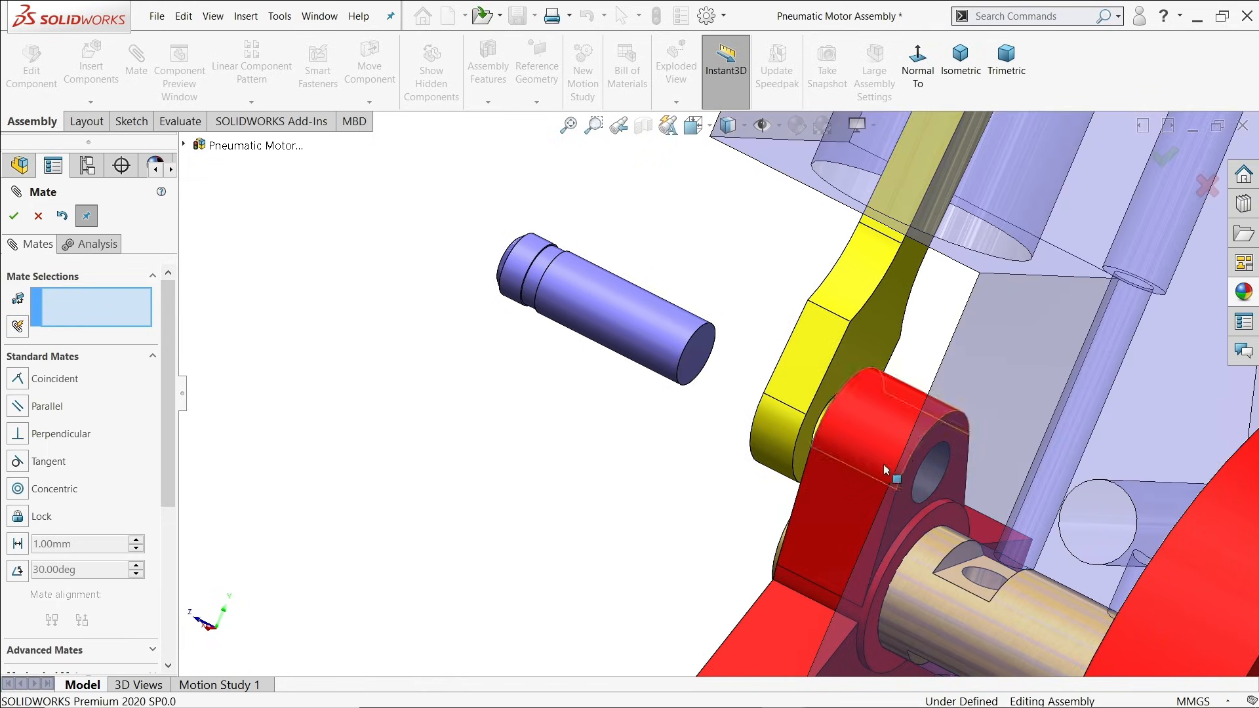
click(936, 441)
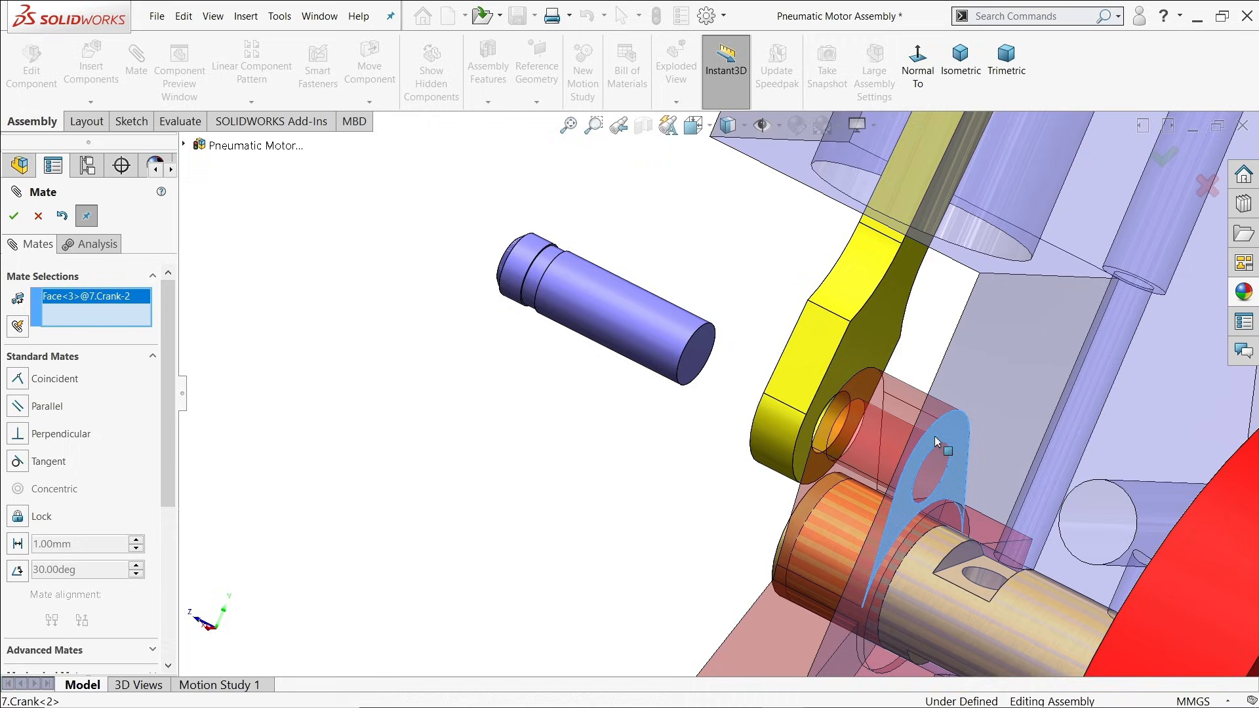
click(693, 367)
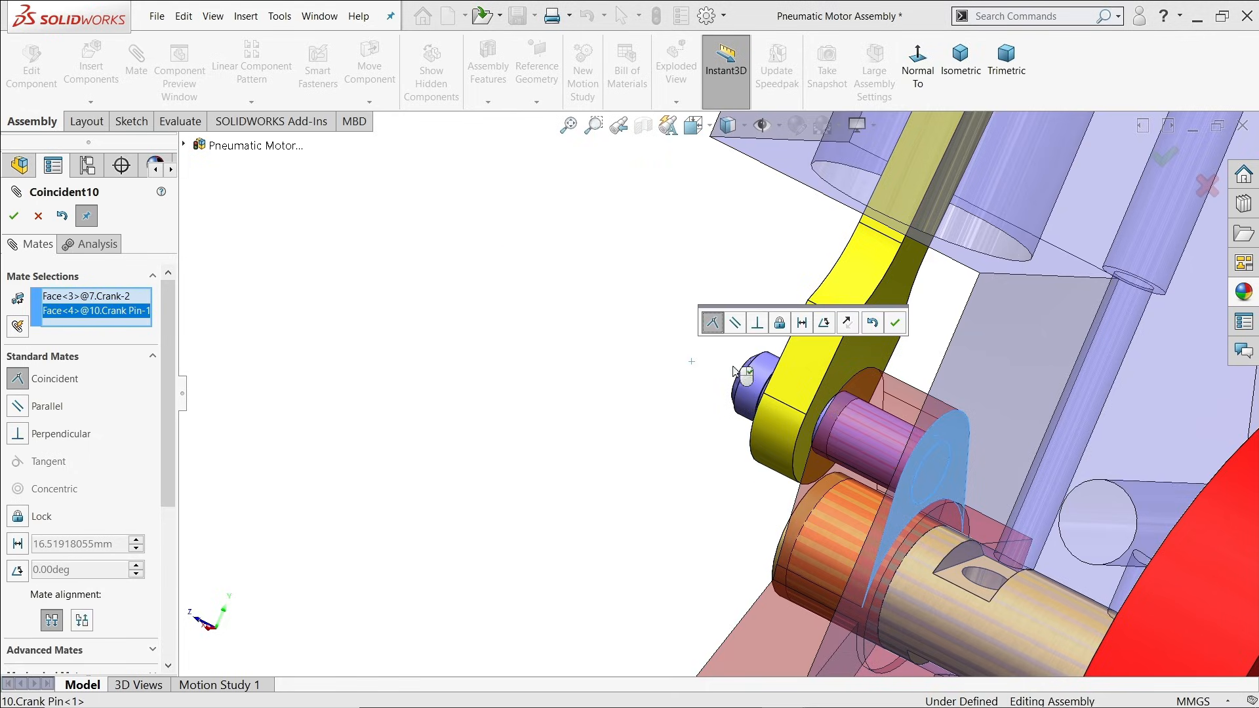
click(894, 323)
middle_drag(696, 369, 701, 382)
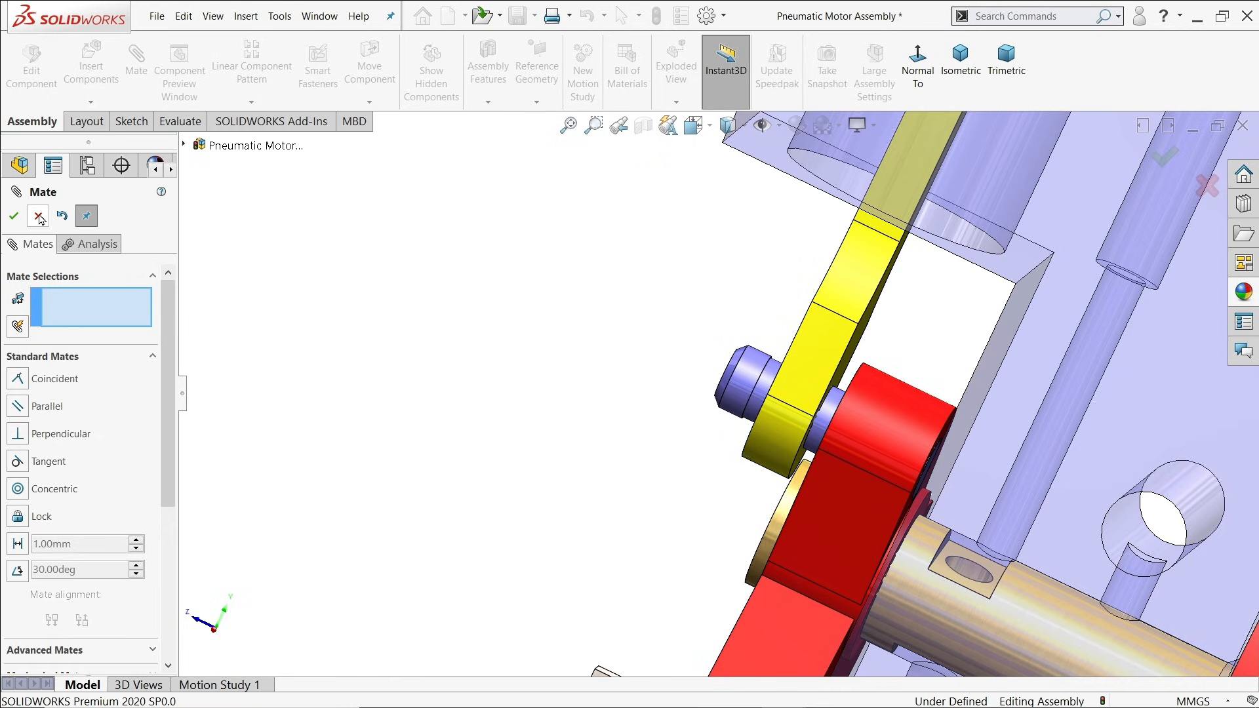
click(38, 216)
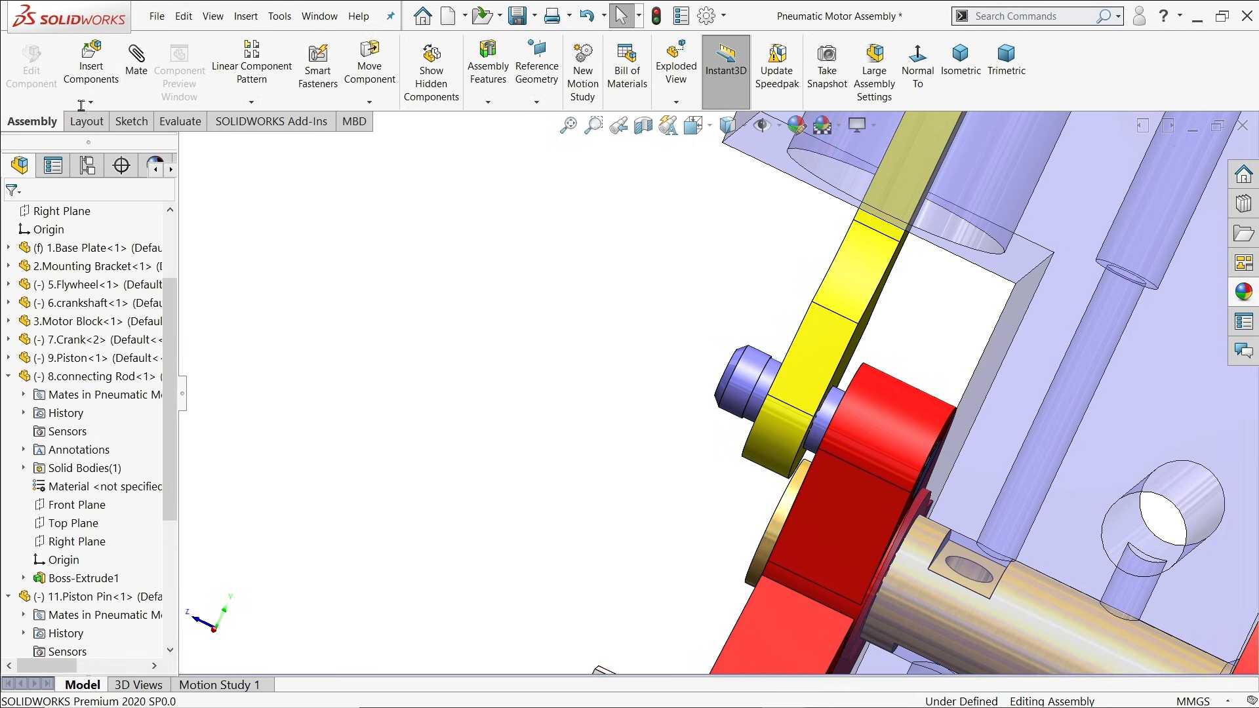
Step: Insert the 12.Washer part into the assembly, placing it in the free space beside the crank pin's grooved end
click(90, 65)
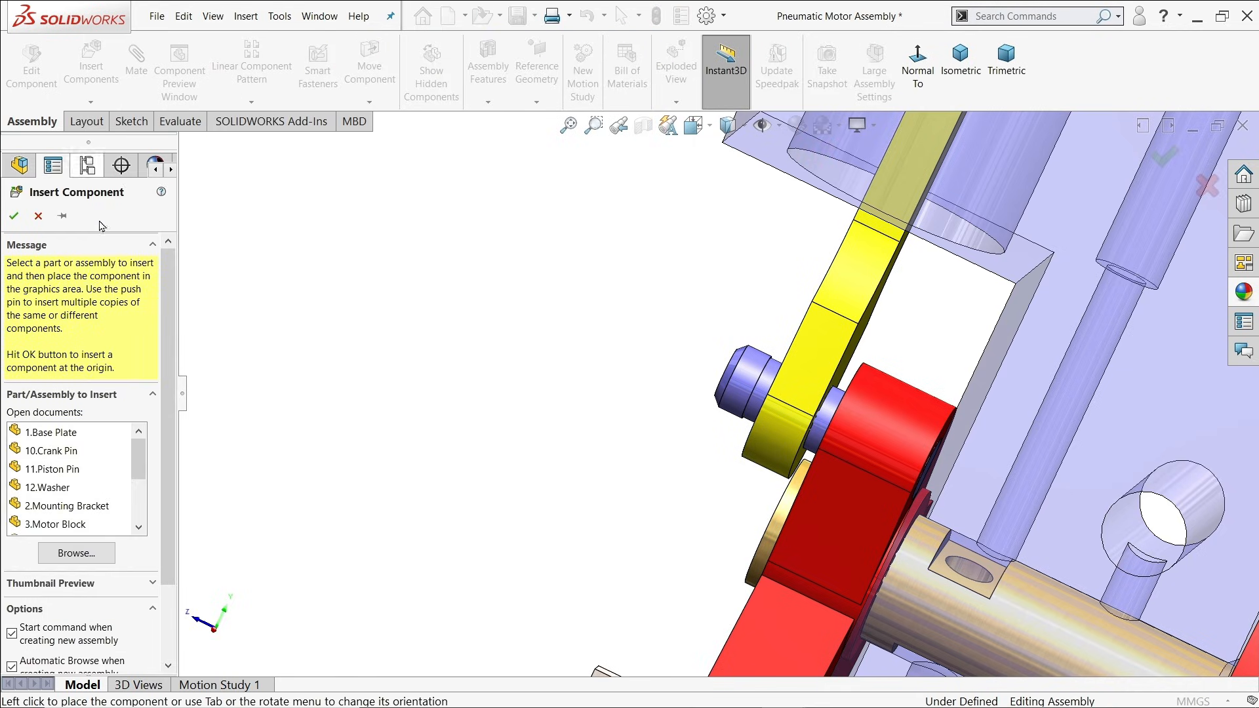
click(93, 490)
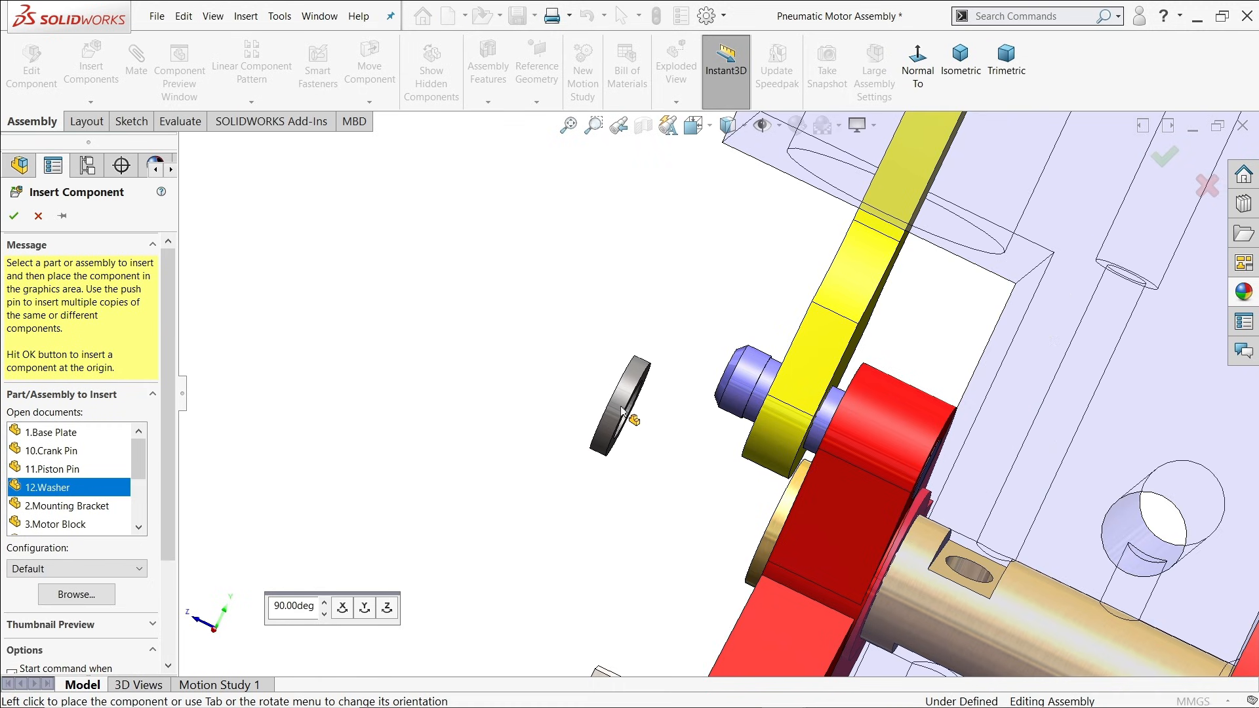
click(620, 412)
Step: Add a concentric mate between the washer's hole and the crank pin's cylindrical face
middle_drag(620, 412, 828, 489)
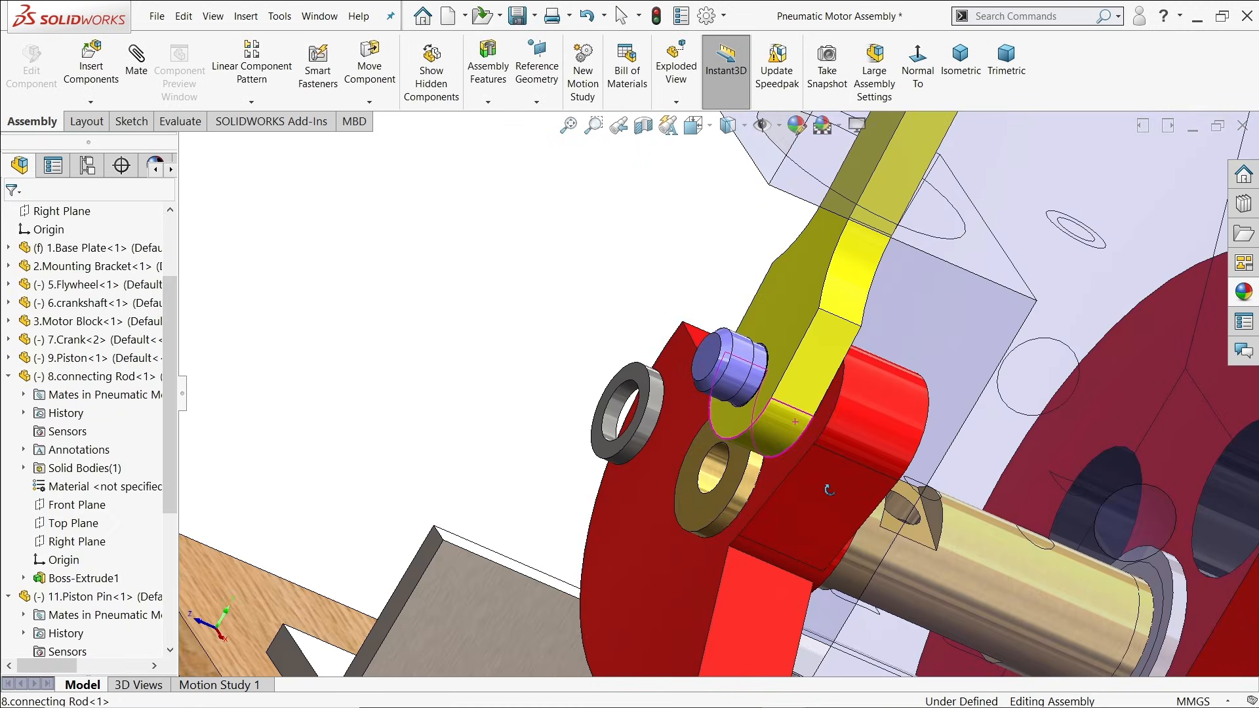
scroll(726, 441, down, 3)
click(530, 394)
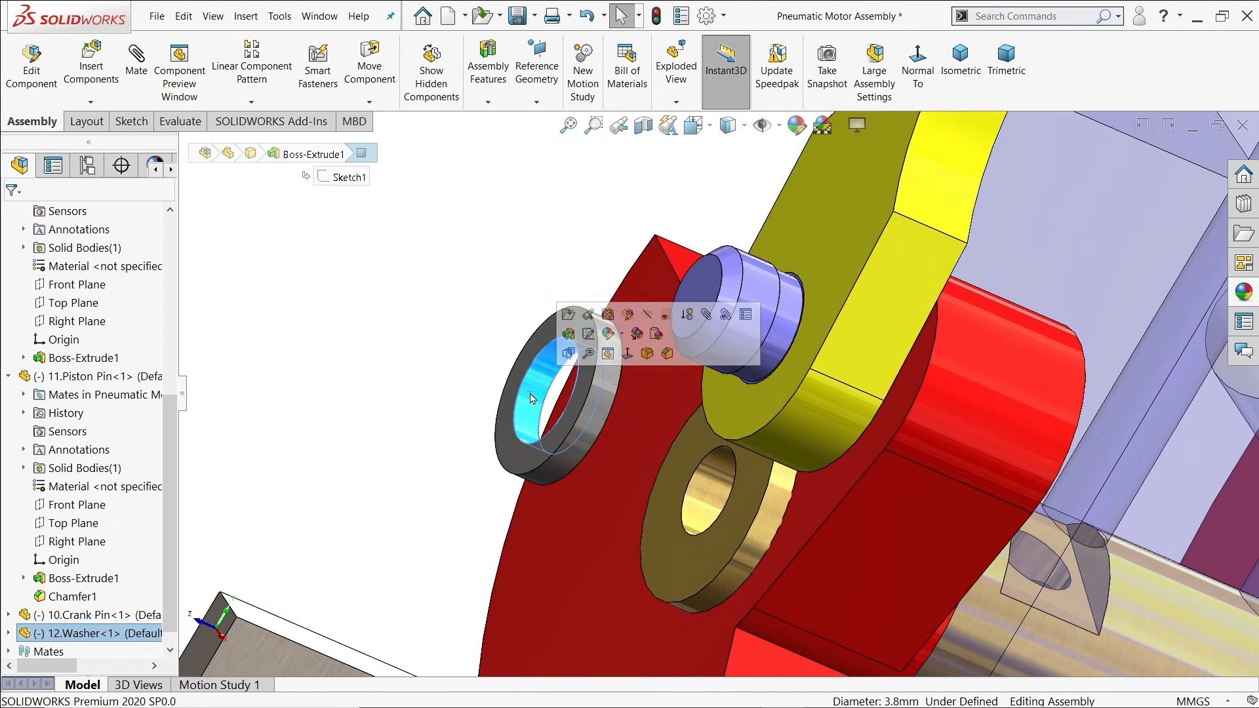
click(134, 64)
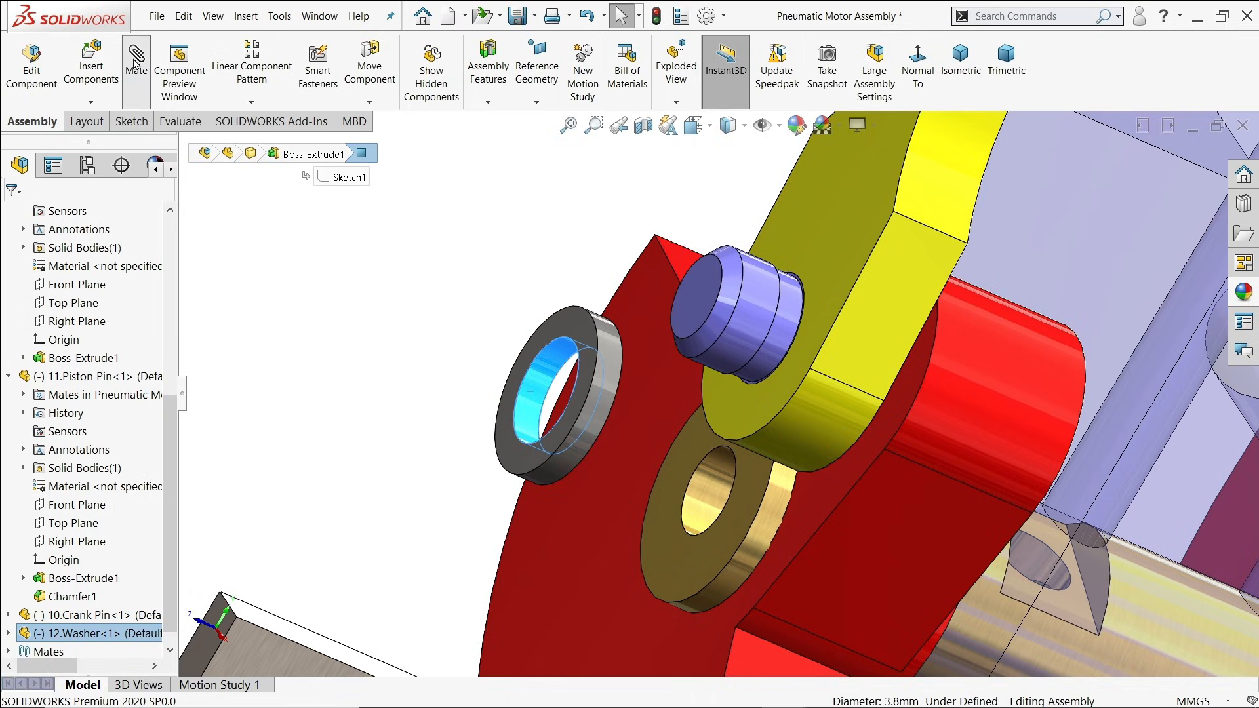
click(788, 331)
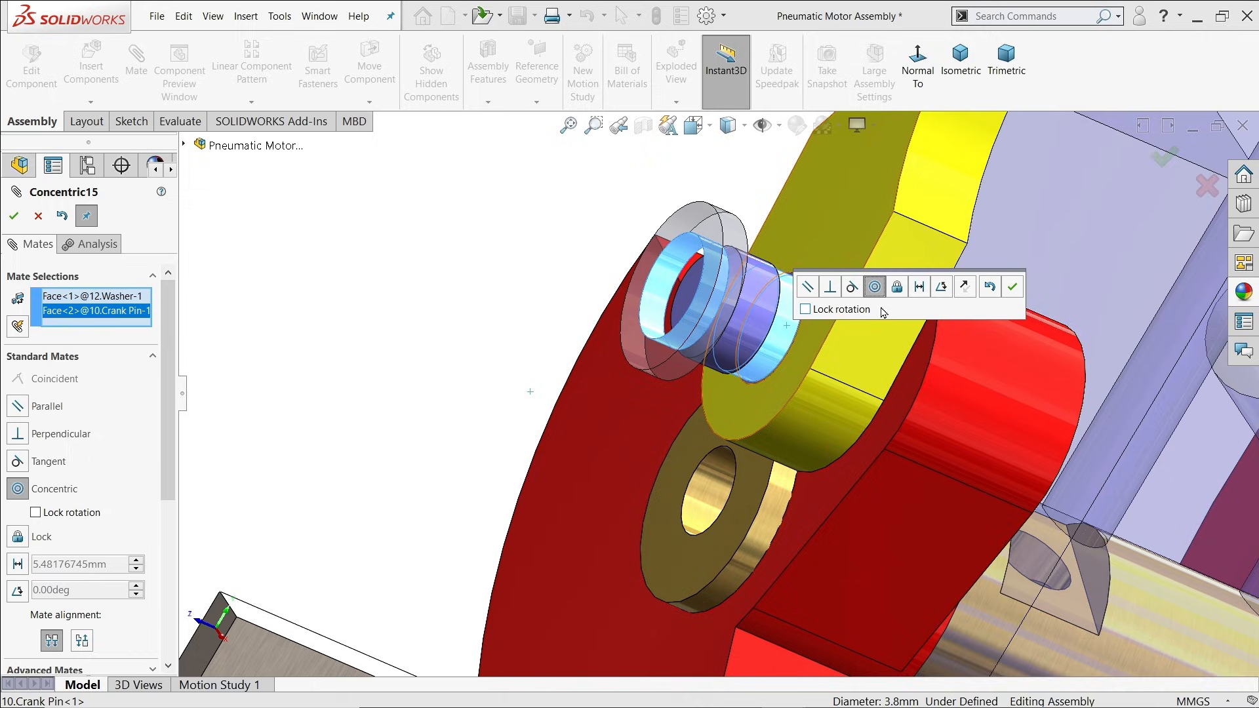
click(1011, 289)
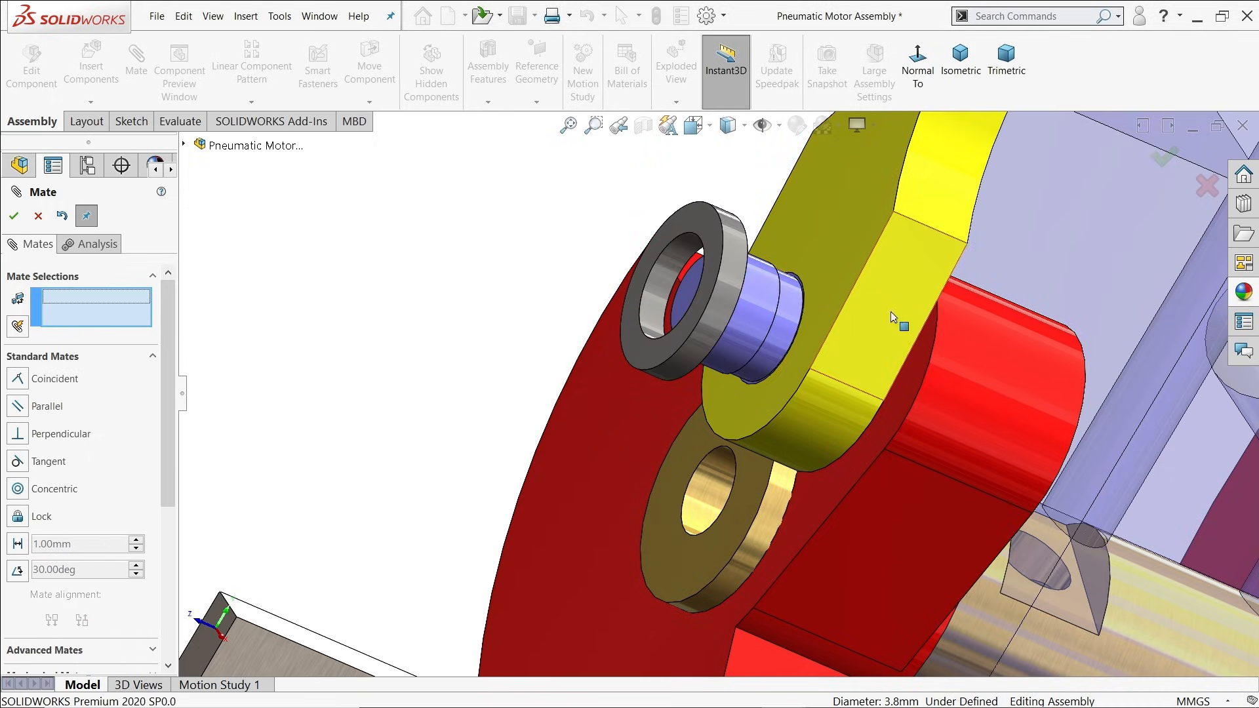
Step: Add a coincident mate between the connecting rod's outer face and the washer's facing side, and end mating
click(834, 278)
middle_drag(834, 278, 728, 248)
click(724, 253)
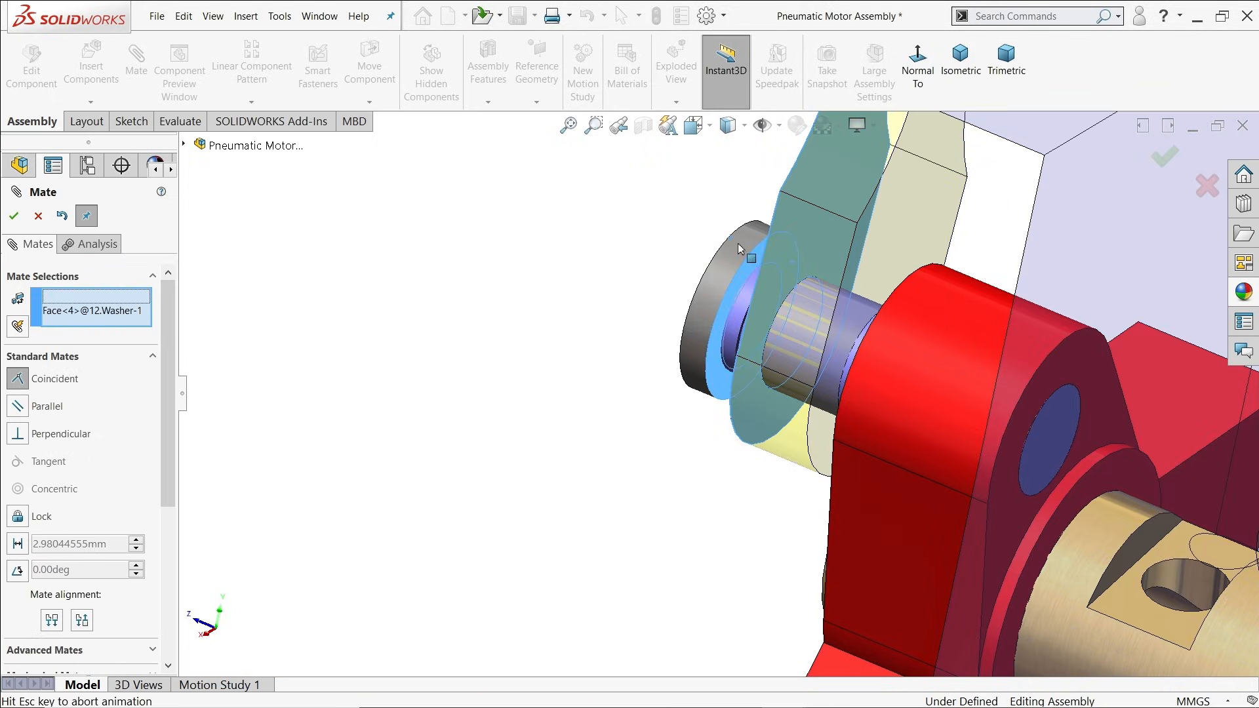
click(943, 216)
middle_drag(927, 231, 919, 281)
click(38, 216)
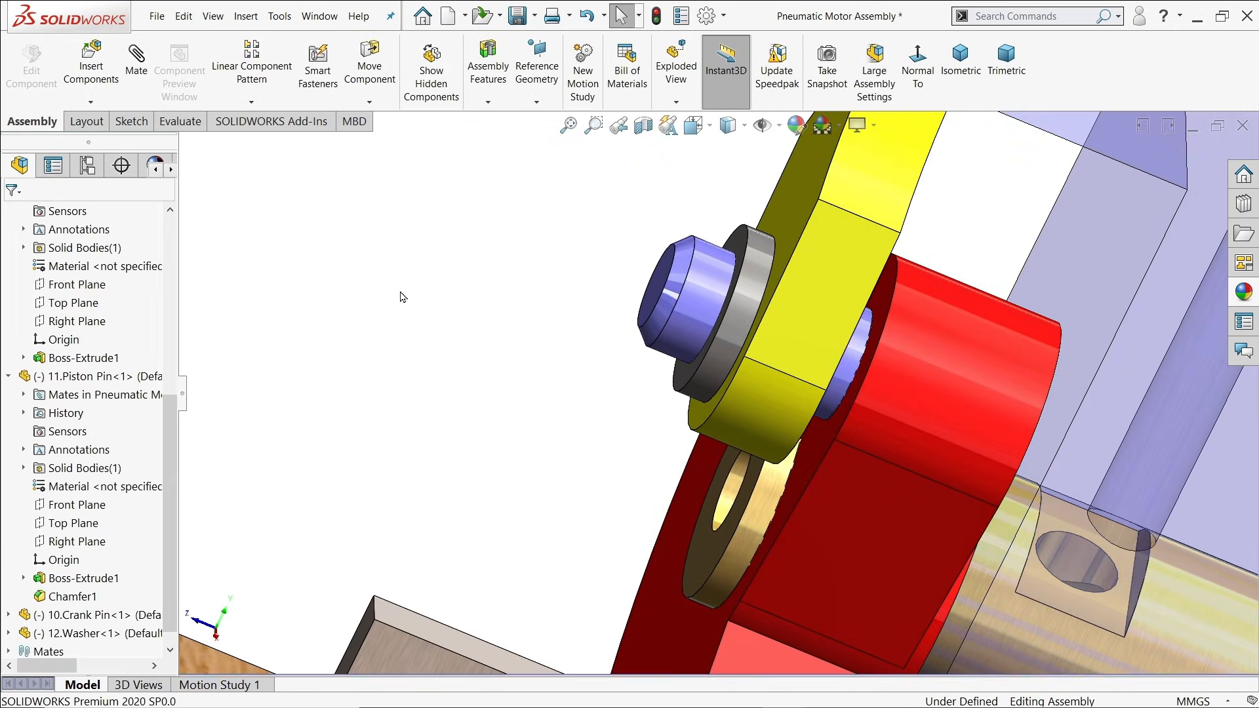
Step: Copy the washer into the free space beside the crank pin and add a concentric mate between the copy's hole and the crank pin
ctrl+drag(731, 332, 577, 341)
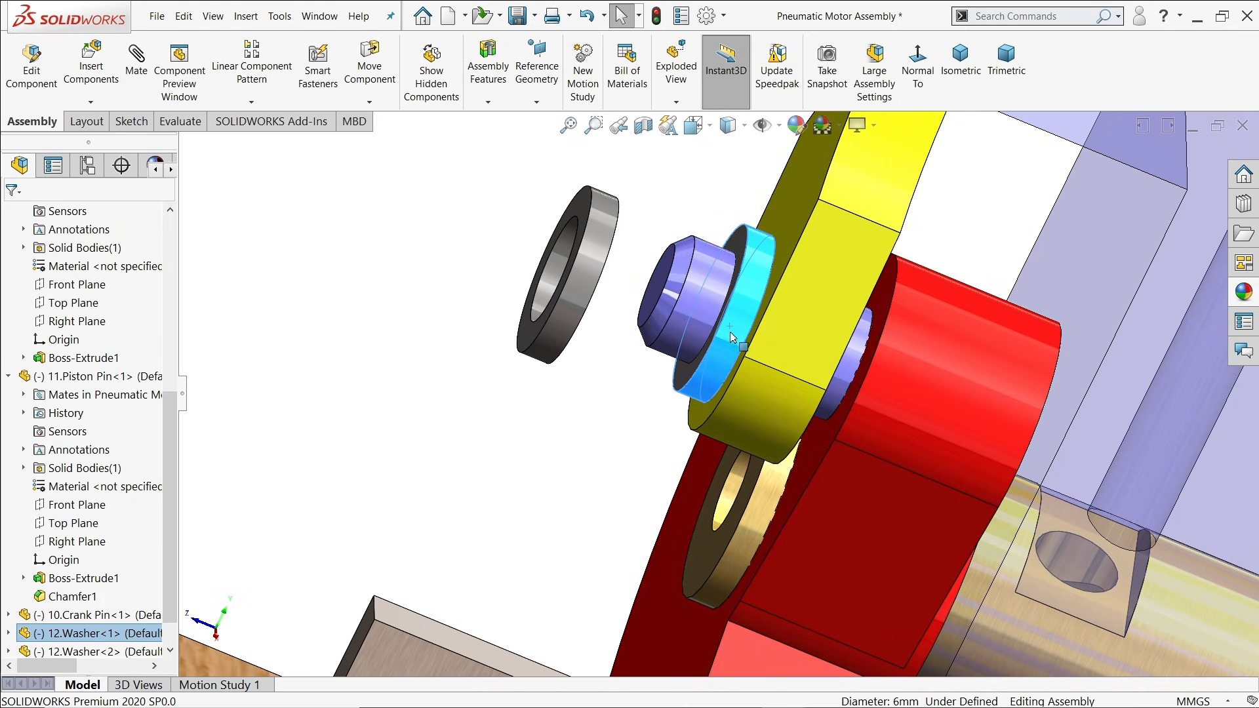
middle_drag(643, 360, 626, 342)
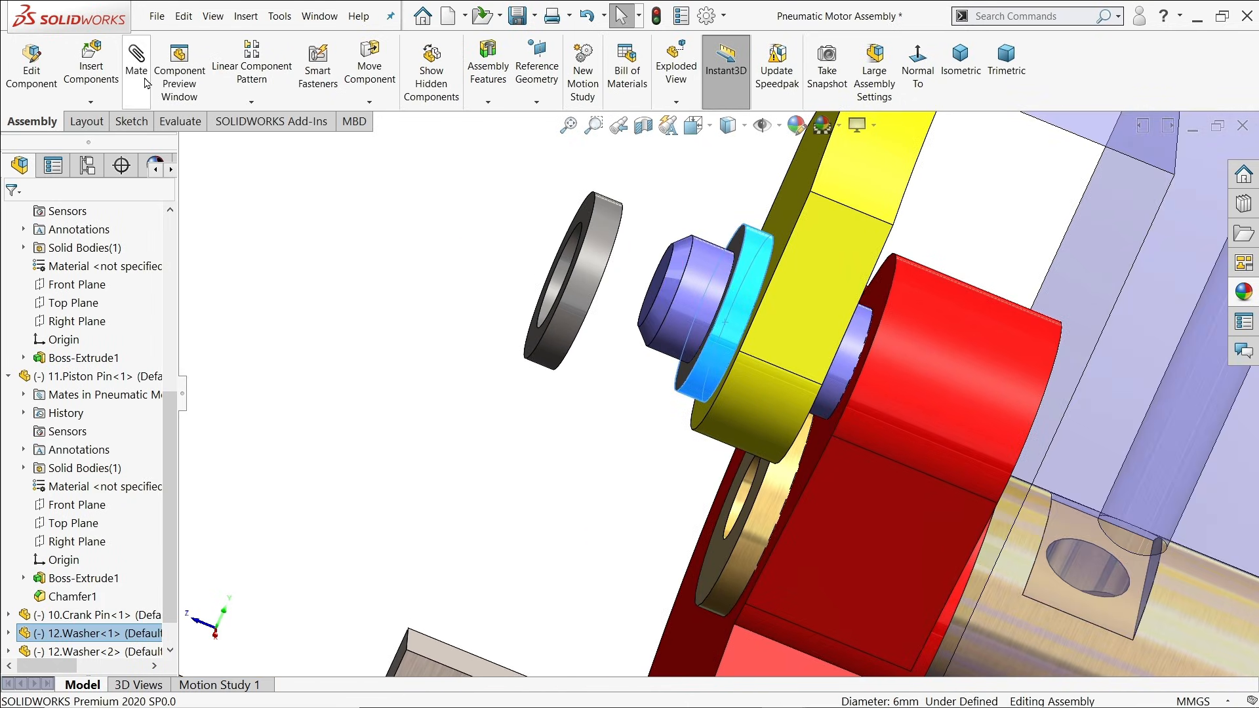
click(217, 164)
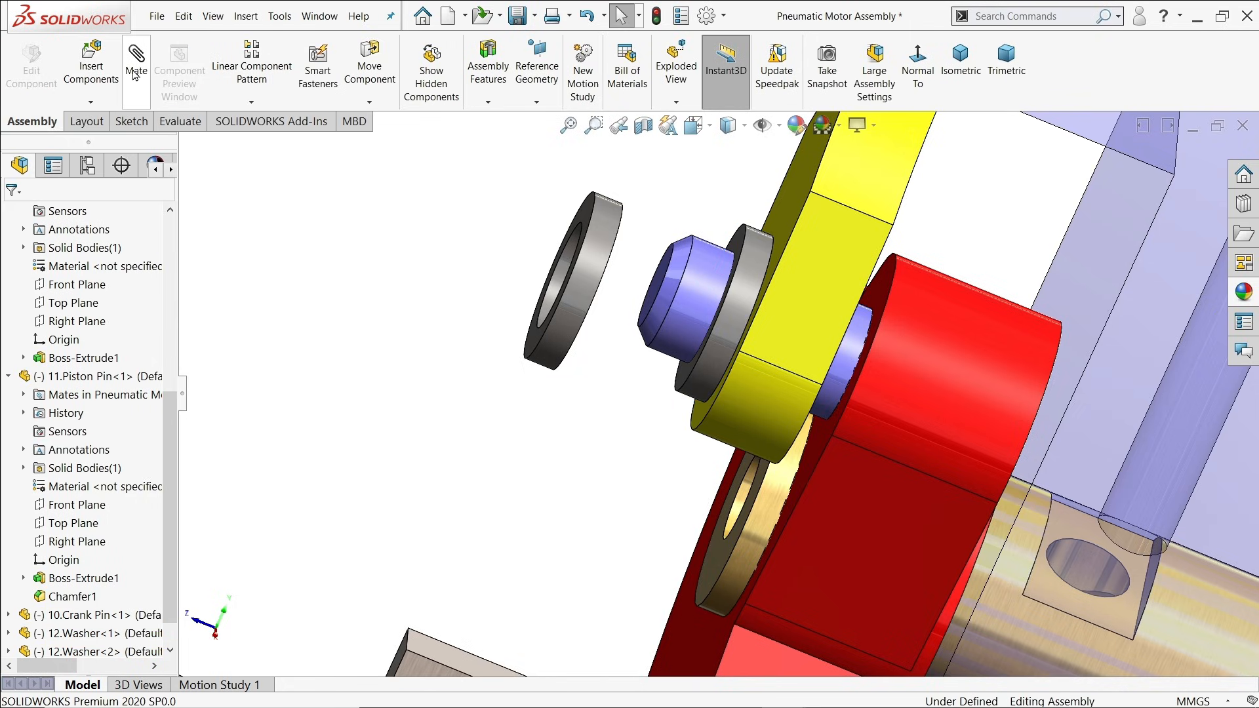
click(567, 293)
click(844, 360)
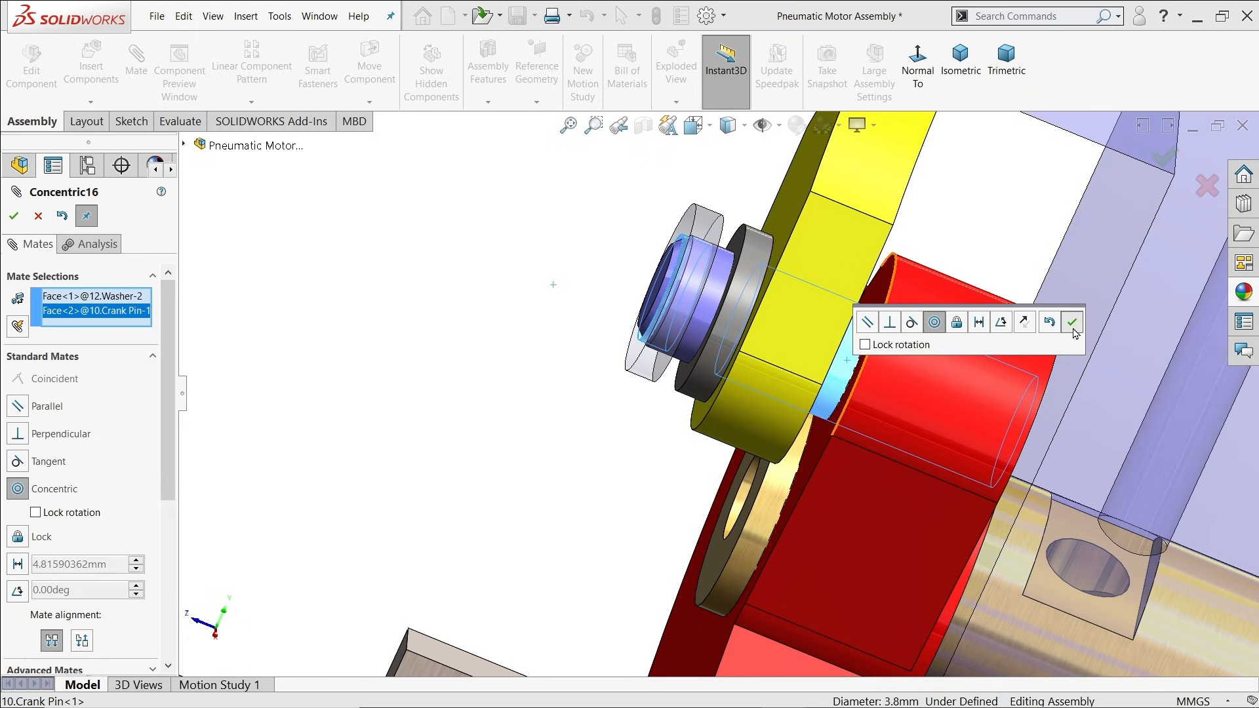
click(1071, 322)
Step: Add a coincident mate placing the second washer against the crank's face on the connecting rod side, and end mating
click(893, 306)
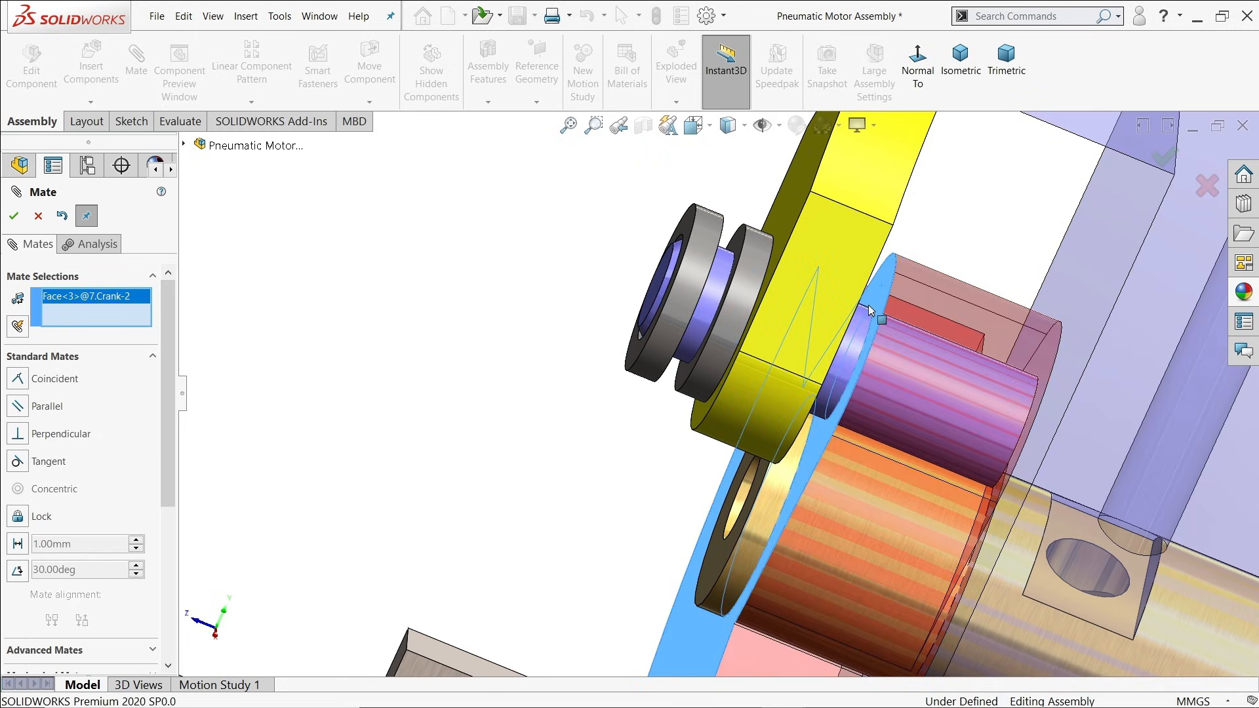
middle_drag(893, 306, 764, 274)
click(767, 259)
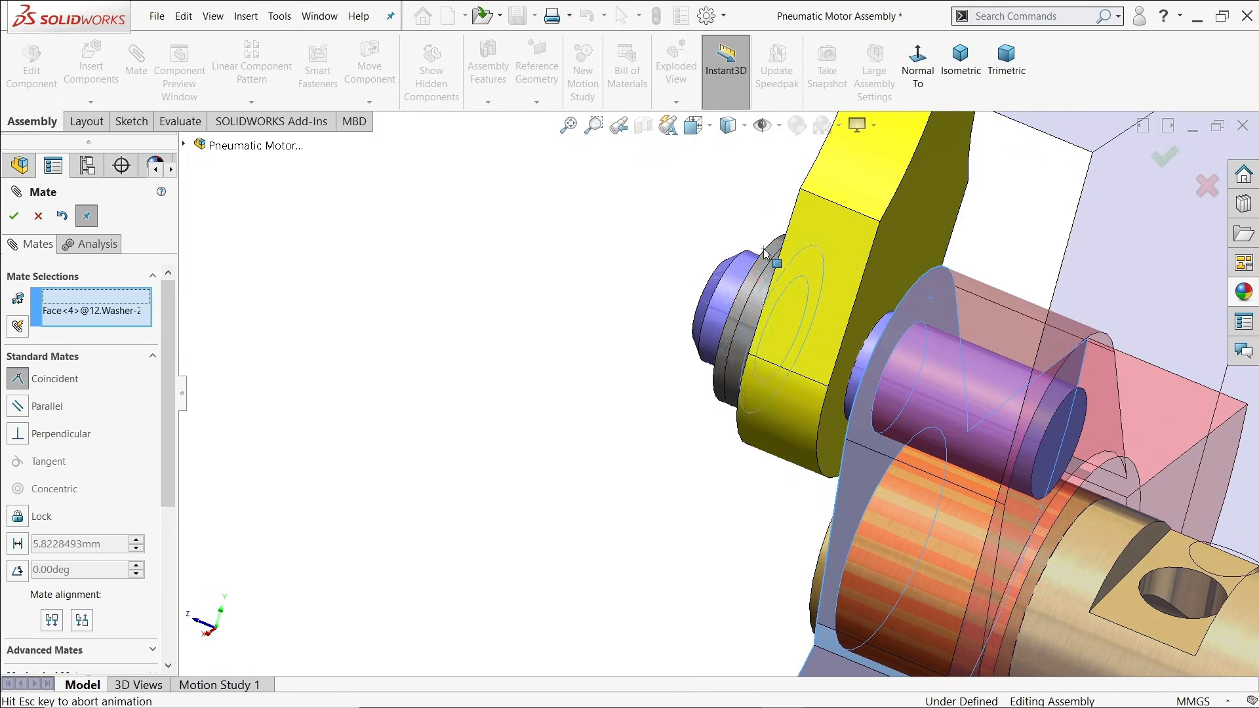
middle_drag(881, 266, 908, 270)
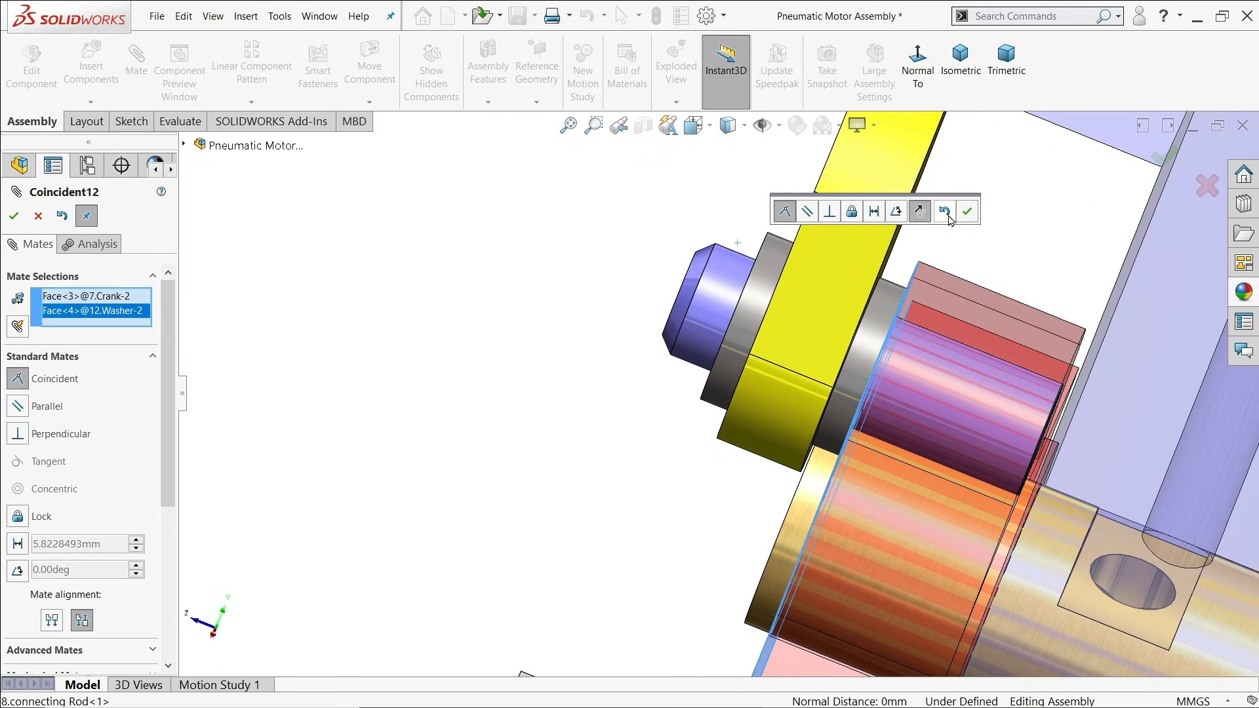
click(967, 211)
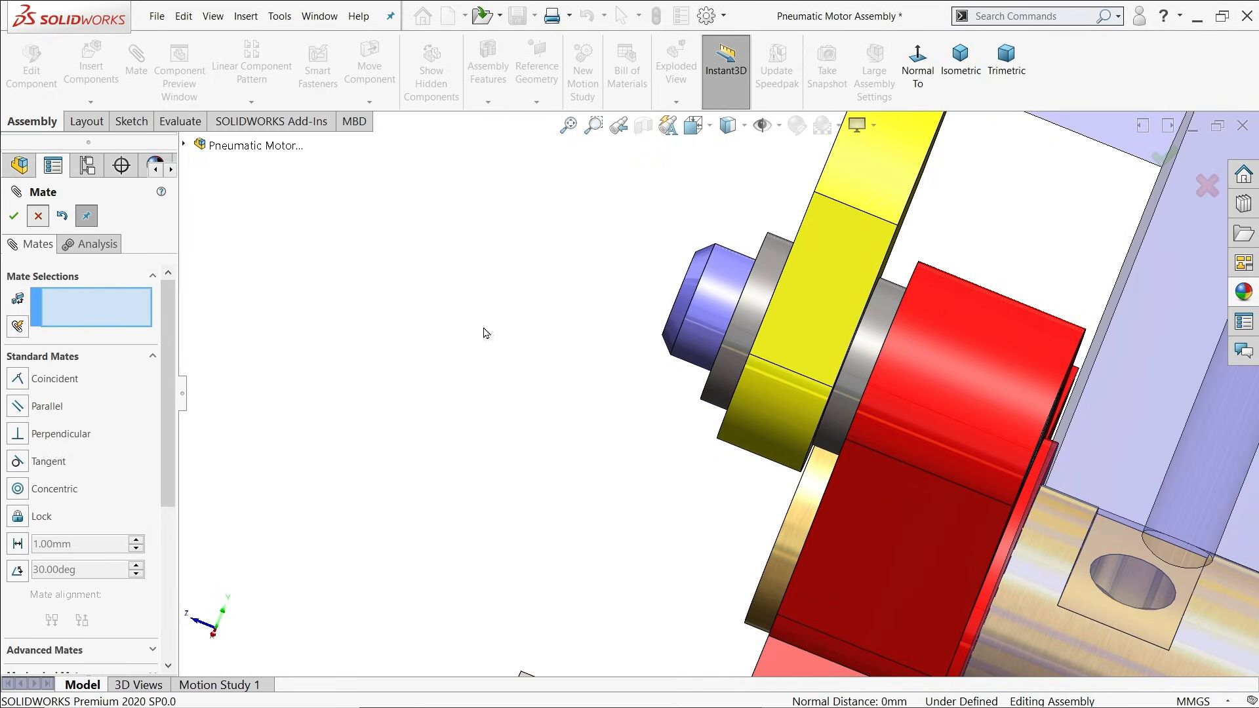
key(Escape)
Step: Add a coincident mate making the crankshaft's end face flush with the crank's outer face, and end mating
scroll(622, 382, up, 4)
scroll(693, 451, up, 2)
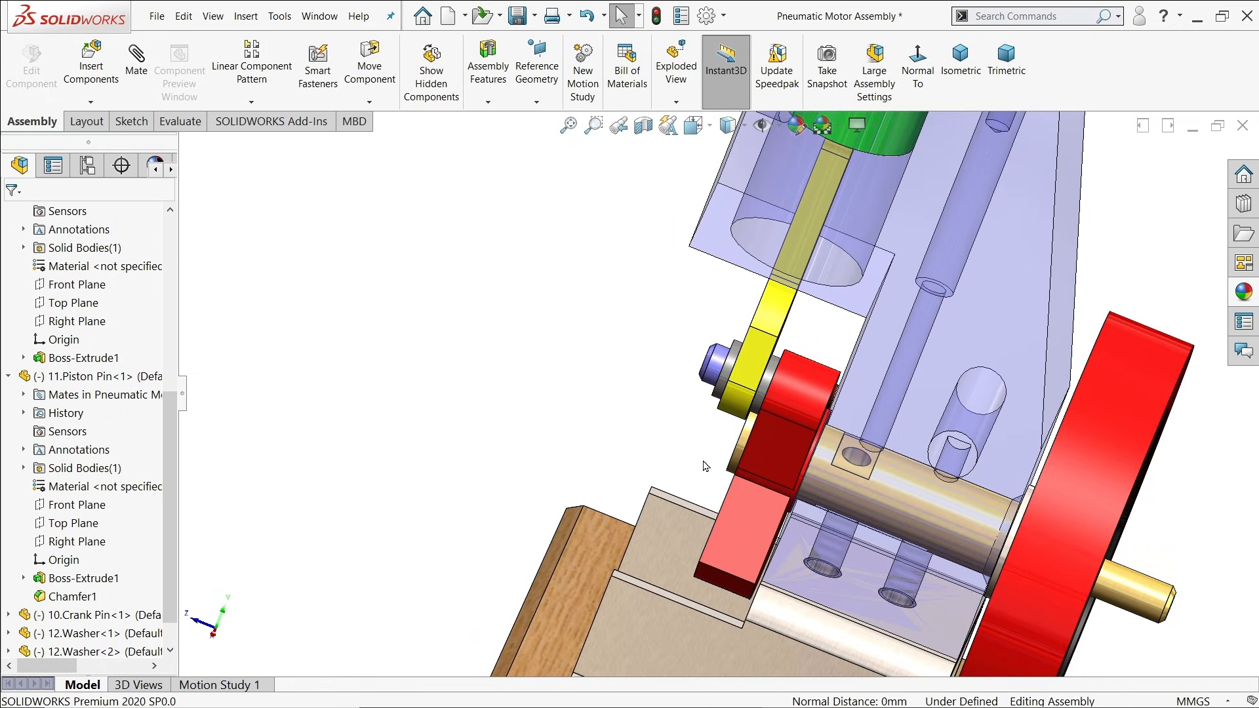
scroll(719, 464, down, 5)
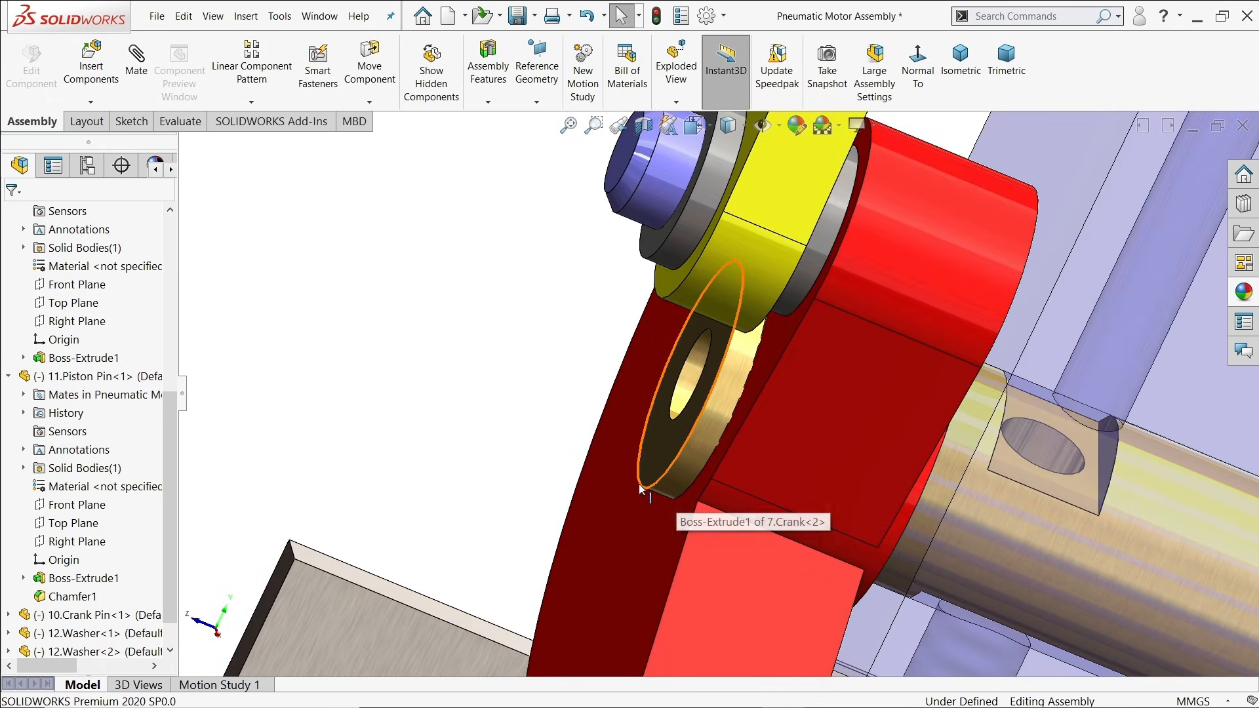
click(652, 518)
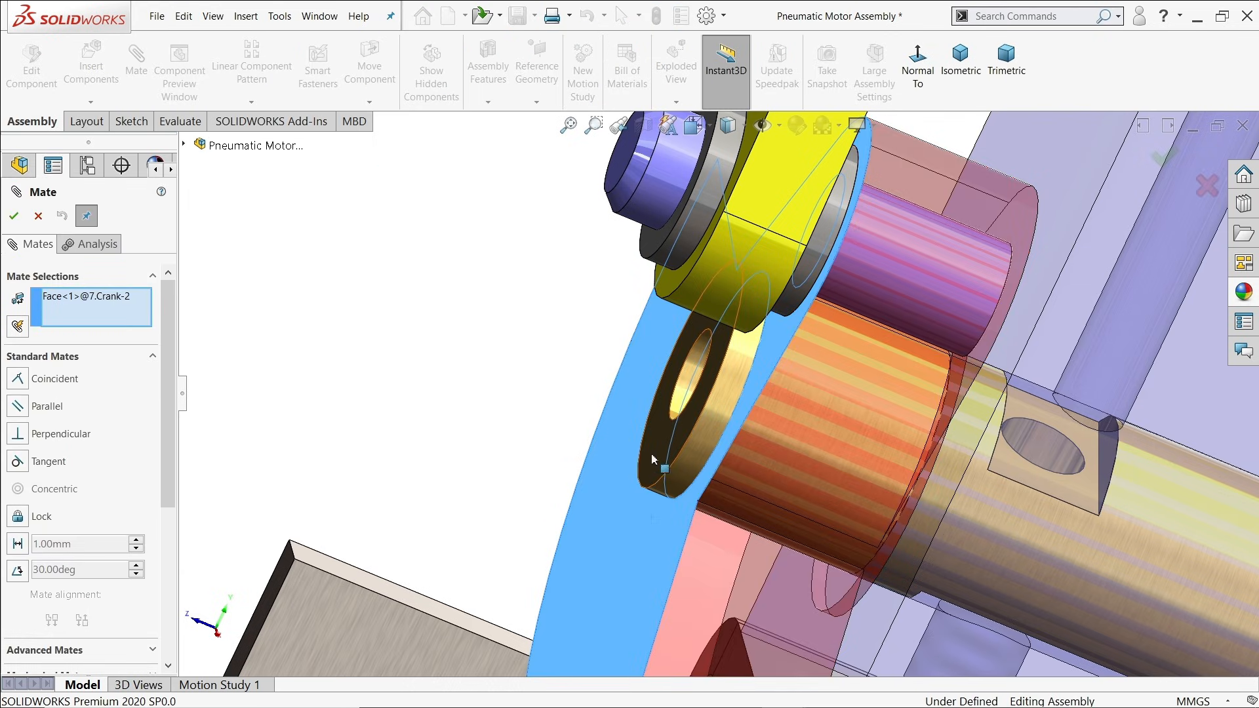
click(653, 459)
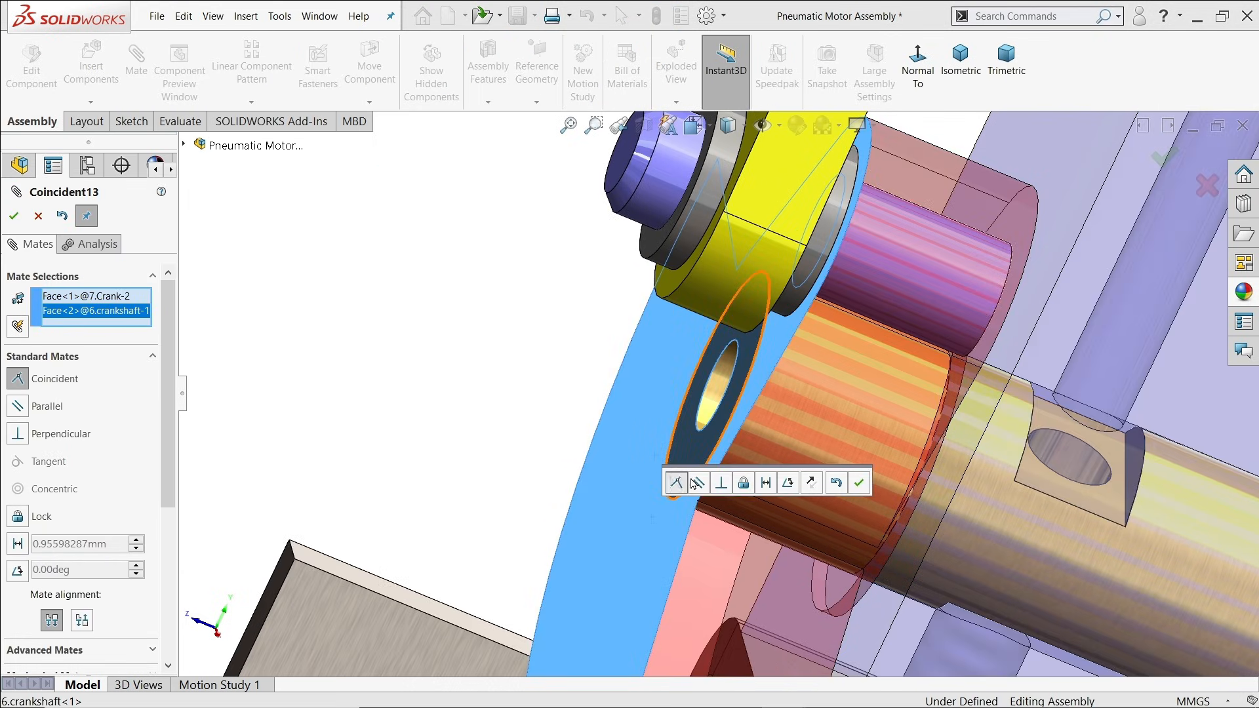
click(859, 486)
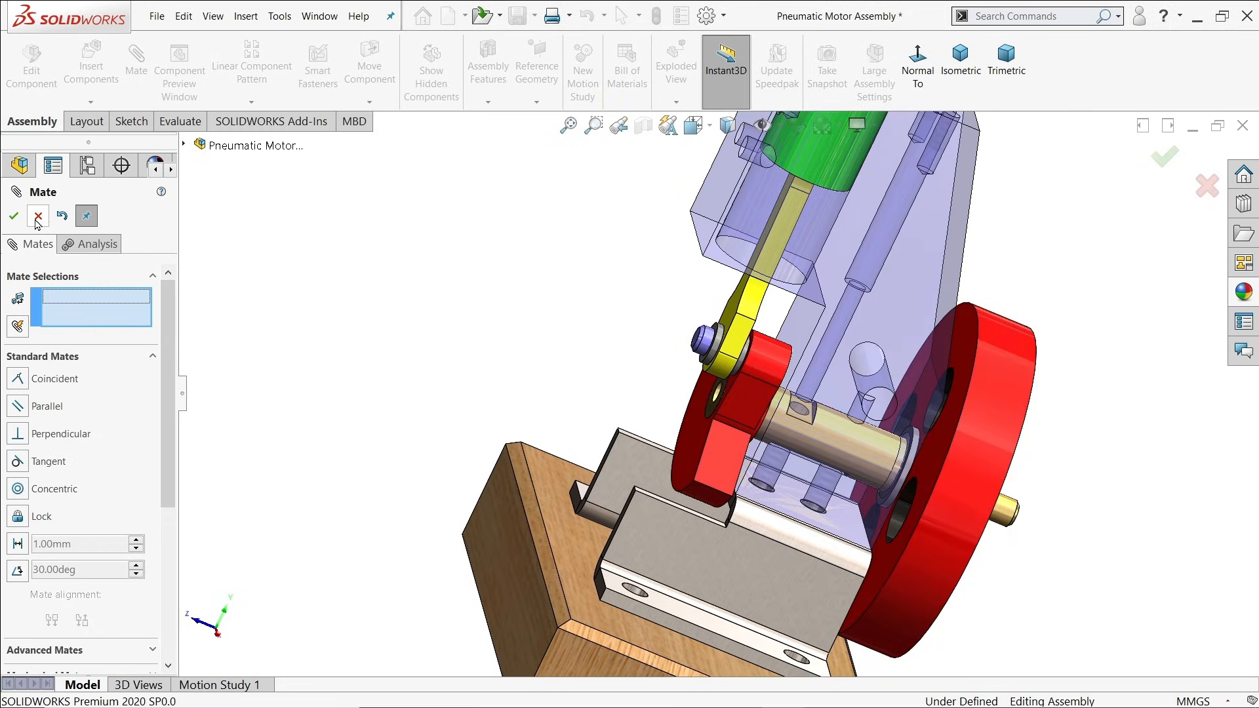
key(Escape)
Step: Rotate the crank and slide the connecting rod outwards along the crank pin, leaving a gap to the second washer
middle_drag(587, 389, 651, 455)
scroll(655, 454, up, 5)
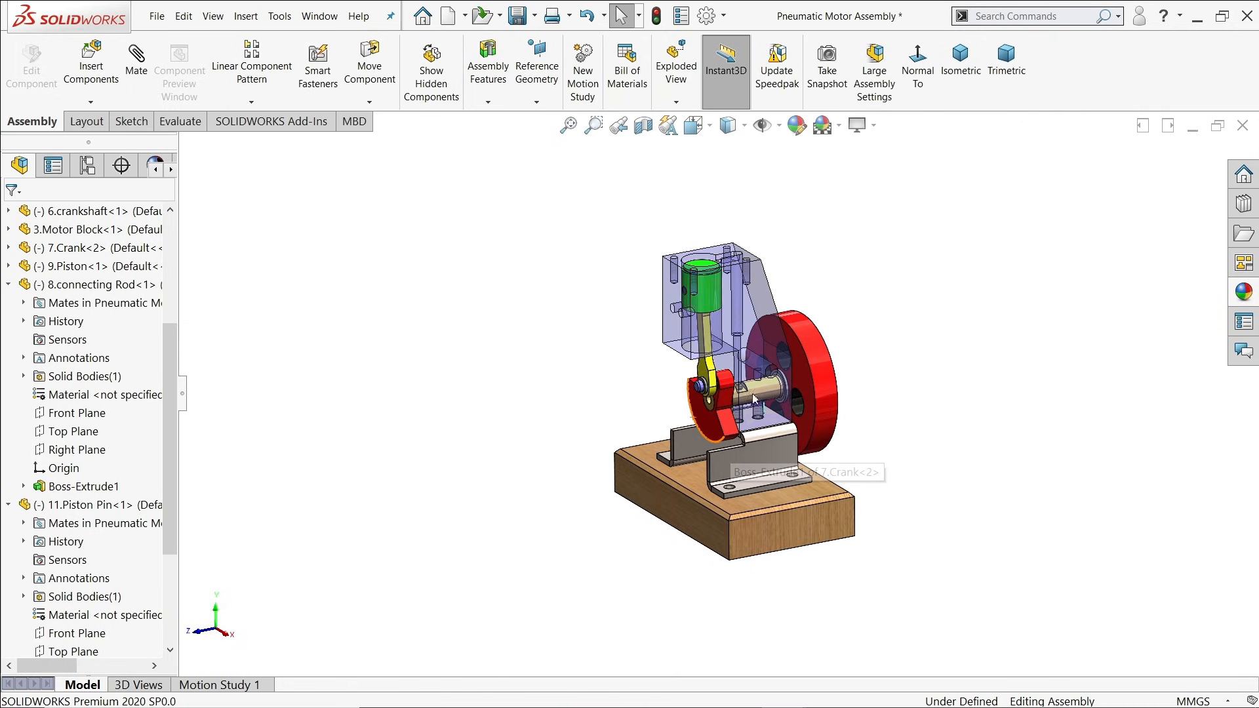
scroll(733, 396, down, 4)
middle_drag(731, 394, 664, 483)
drag(664, 483, 634, 430)
click(485, 389)
scroll(745, 438, down, 4)
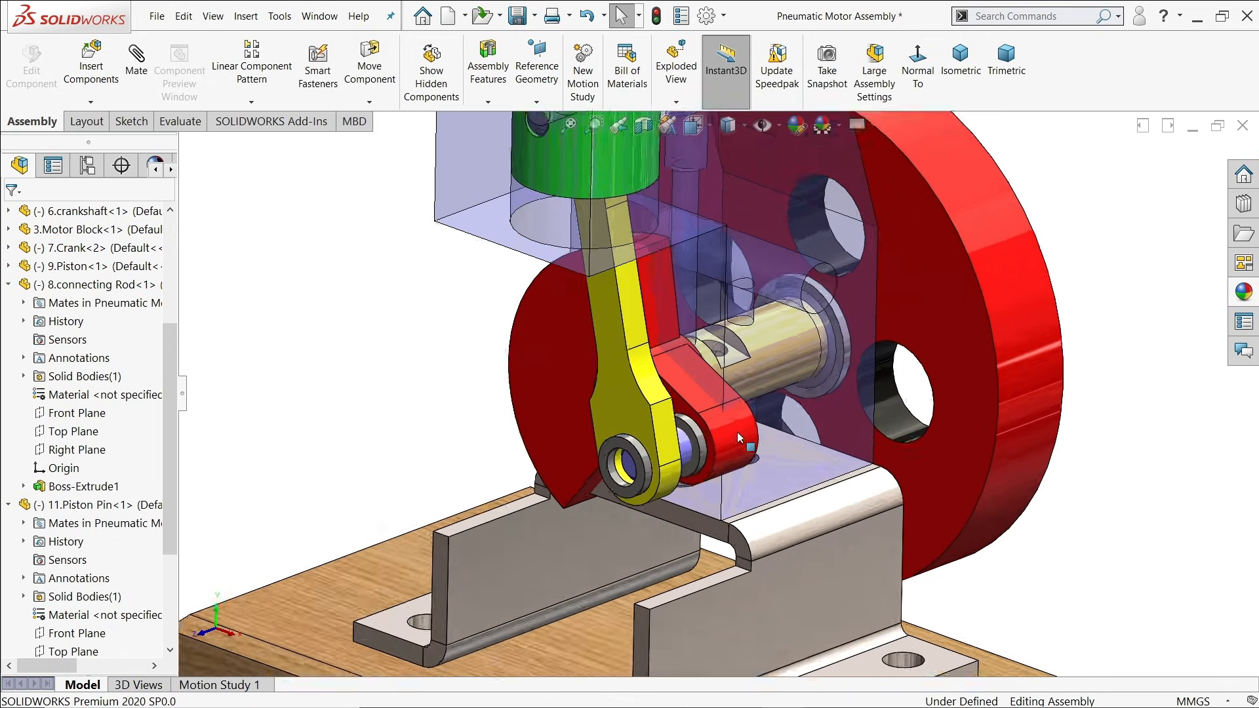
middle_drag(665, 445, 588, 446)
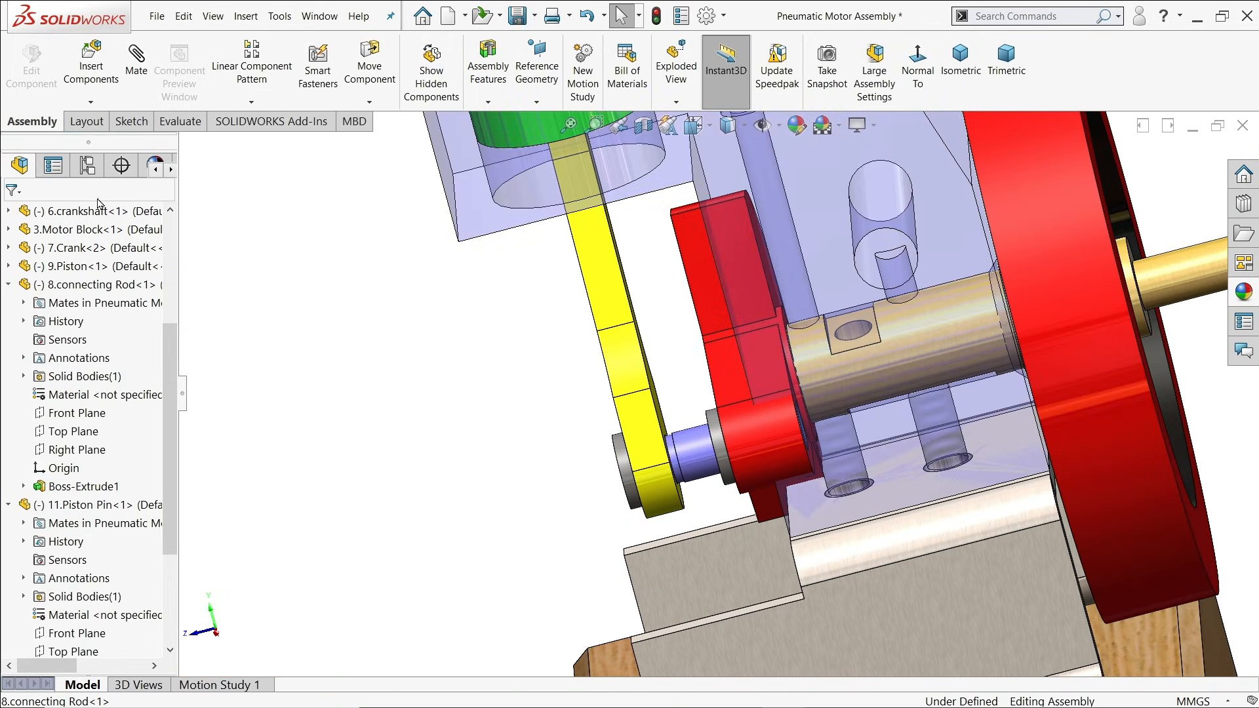
Step: Add a coincident mate between the connecting rod's inner face and the second washer's facing side
click(136, 68)
scroll(635, 410, down, 3)
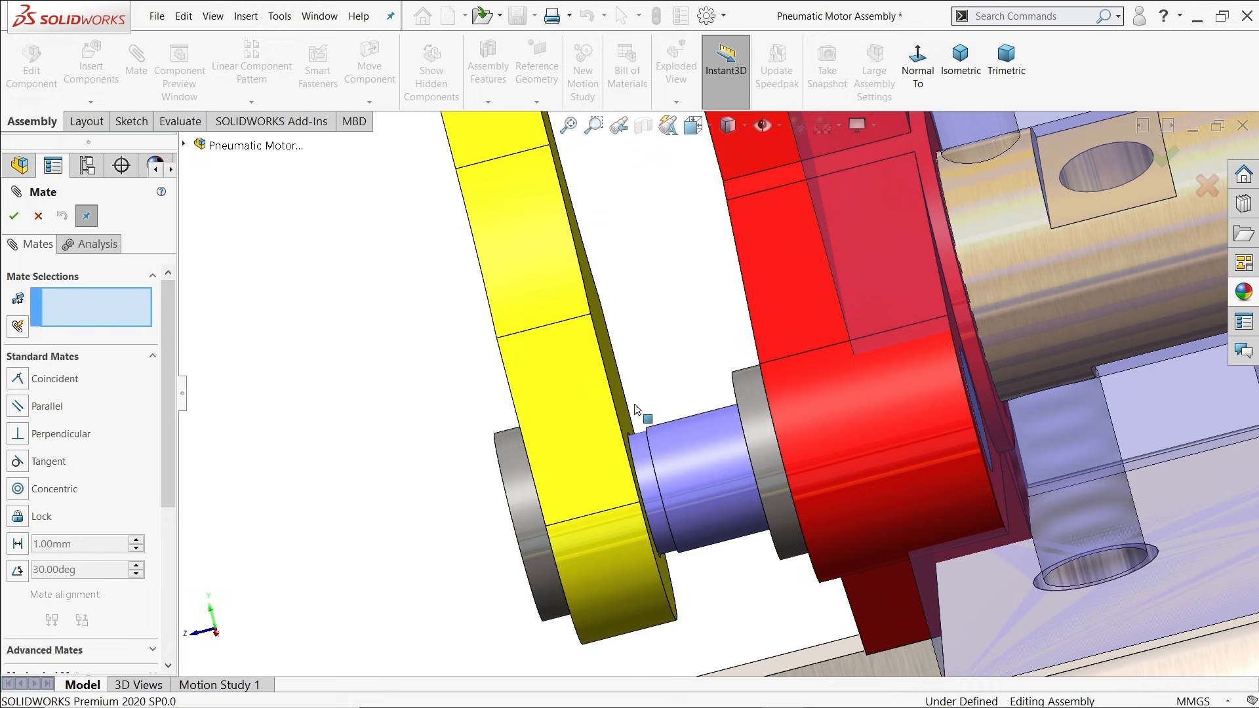
click(616, 400)
middle_drag(617, 400, 756, 403)
click(764, 398)
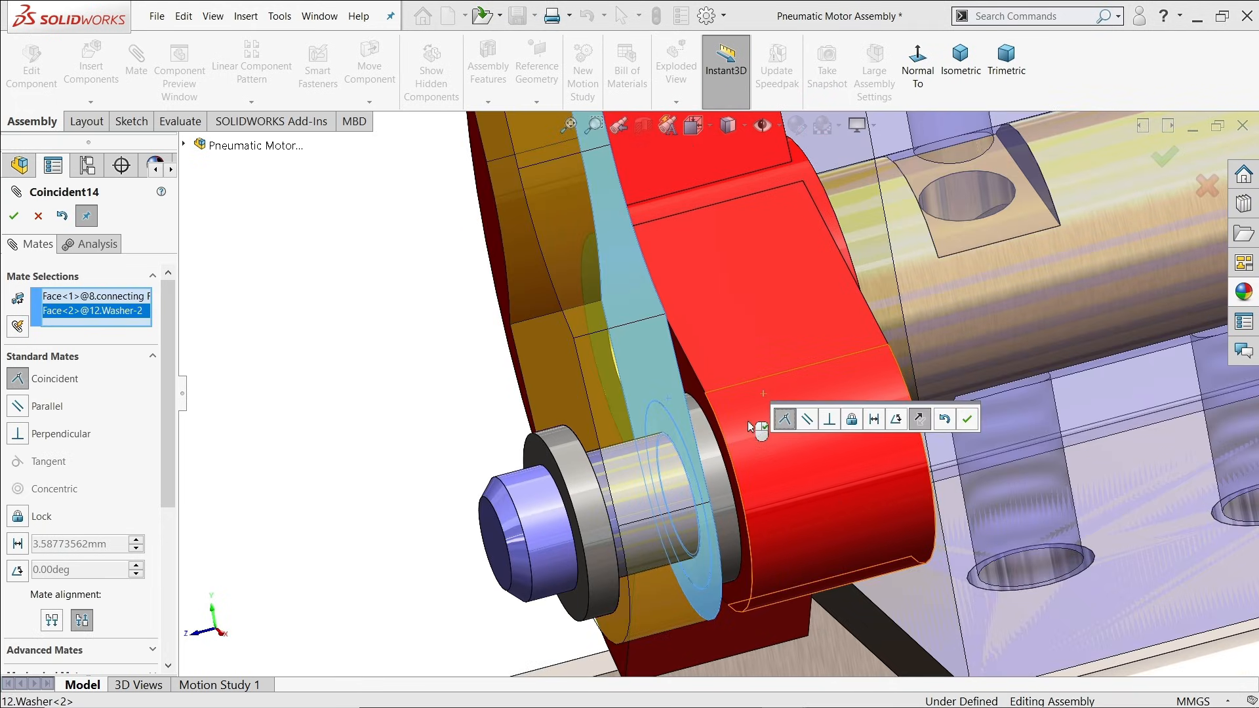
click(973, 421)
Step: End mating and rotate the crankshaft to check how the crank, connecting rod and piston move together
scroll(734, 469, up, 6)
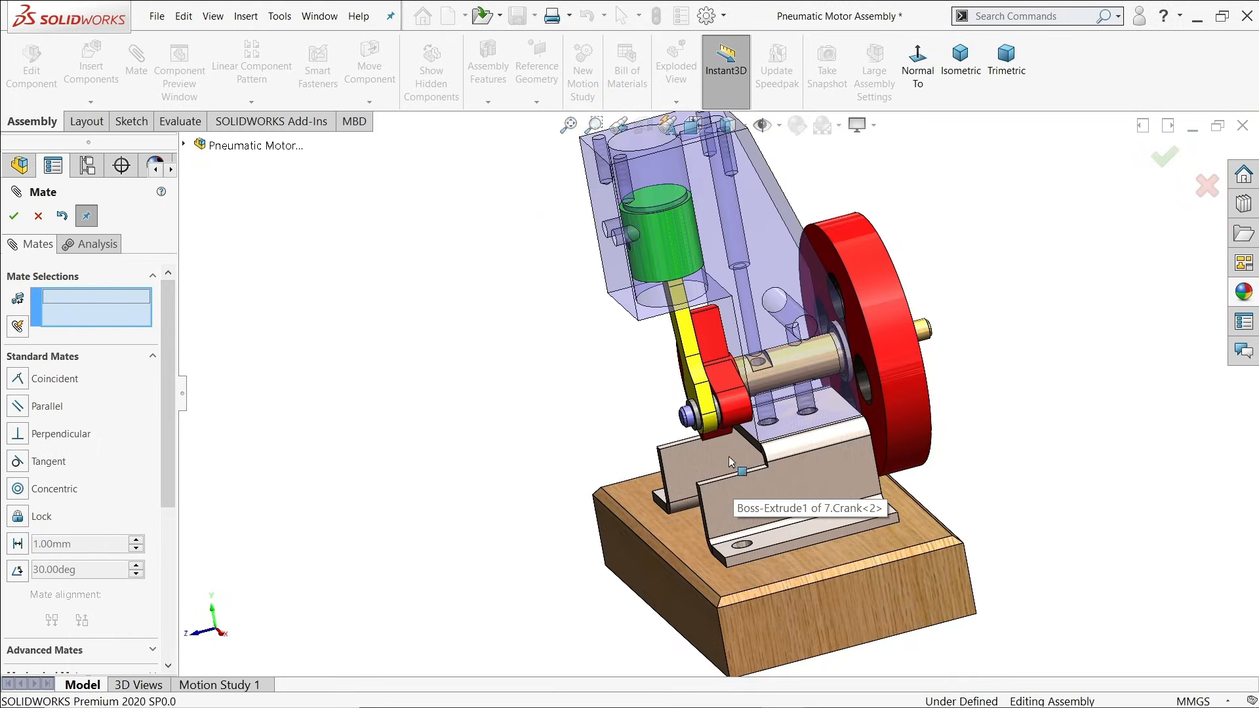
middle_drag(730, 461, 695, 407)
scroll(715, 380, up, 3)
scroll(737, 360, down, 5)
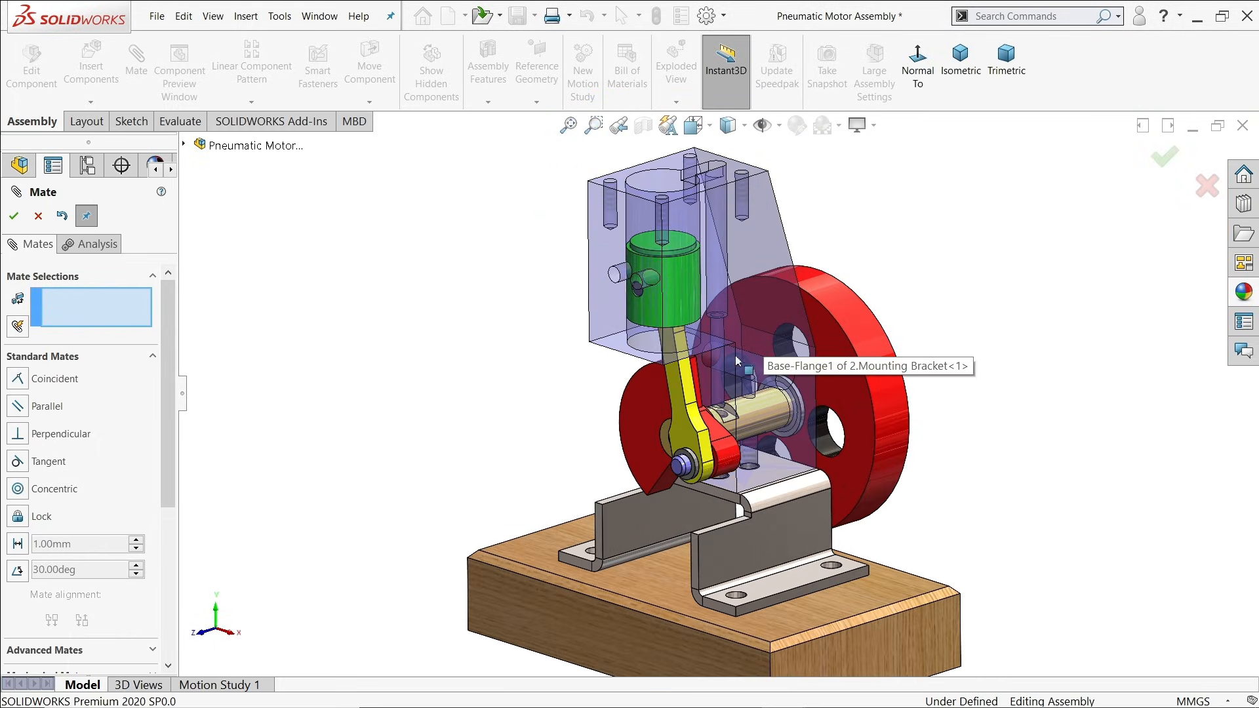
drag(661, 407, 786, 422)
scroll(759, 421, down, 4)
key(Escape)
key(Escape)
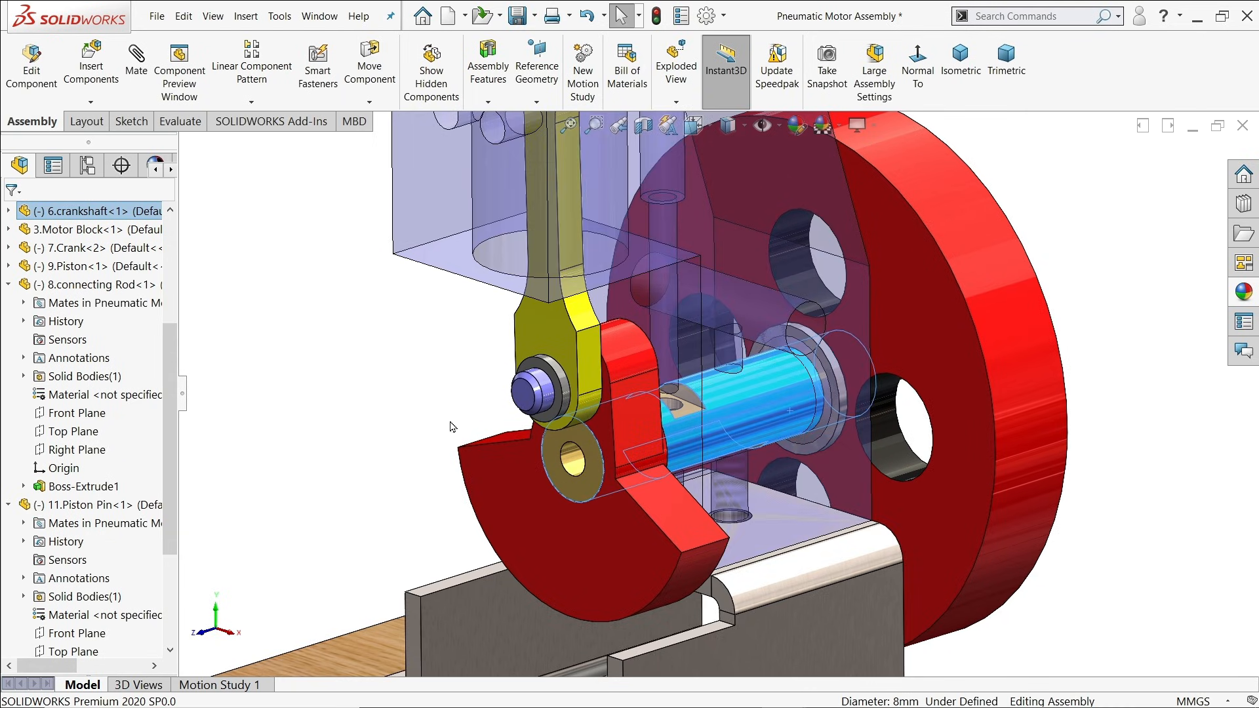
Step: Add a coincident mate between the crankshaft's Right Plane and the crank's Right Plane, and end mating
click(9, 286)
click(8, 339)
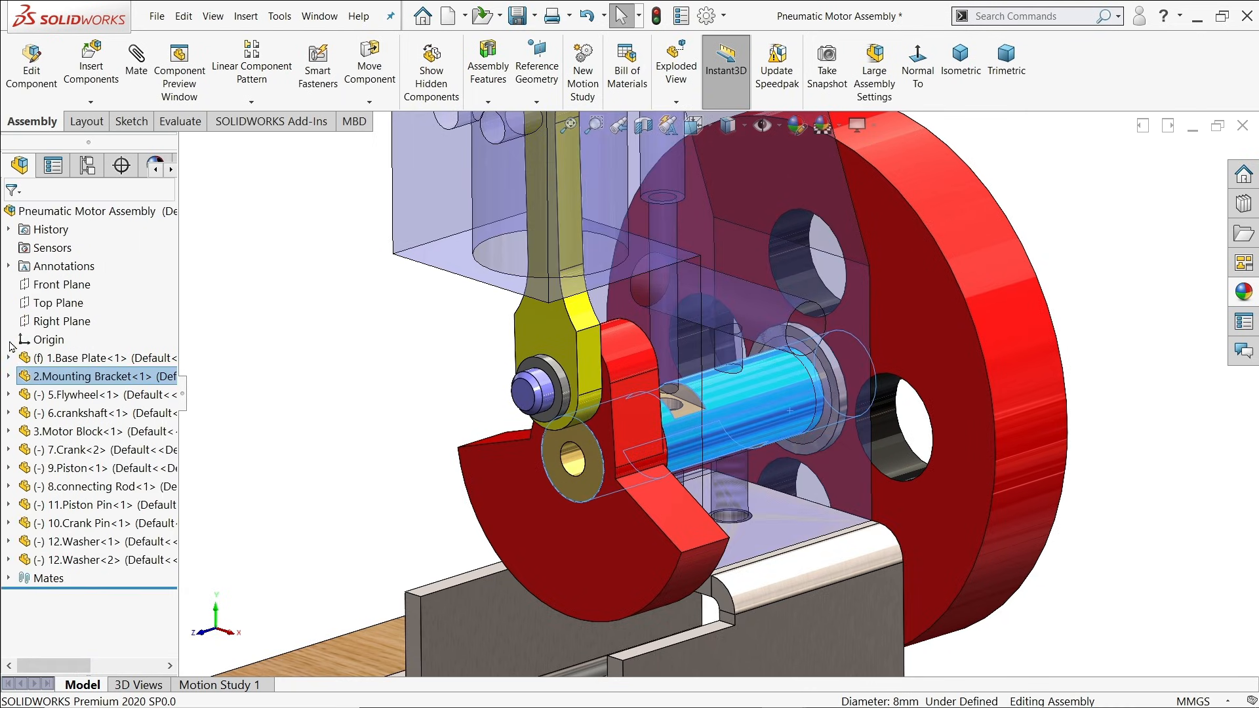
click(614, 552)
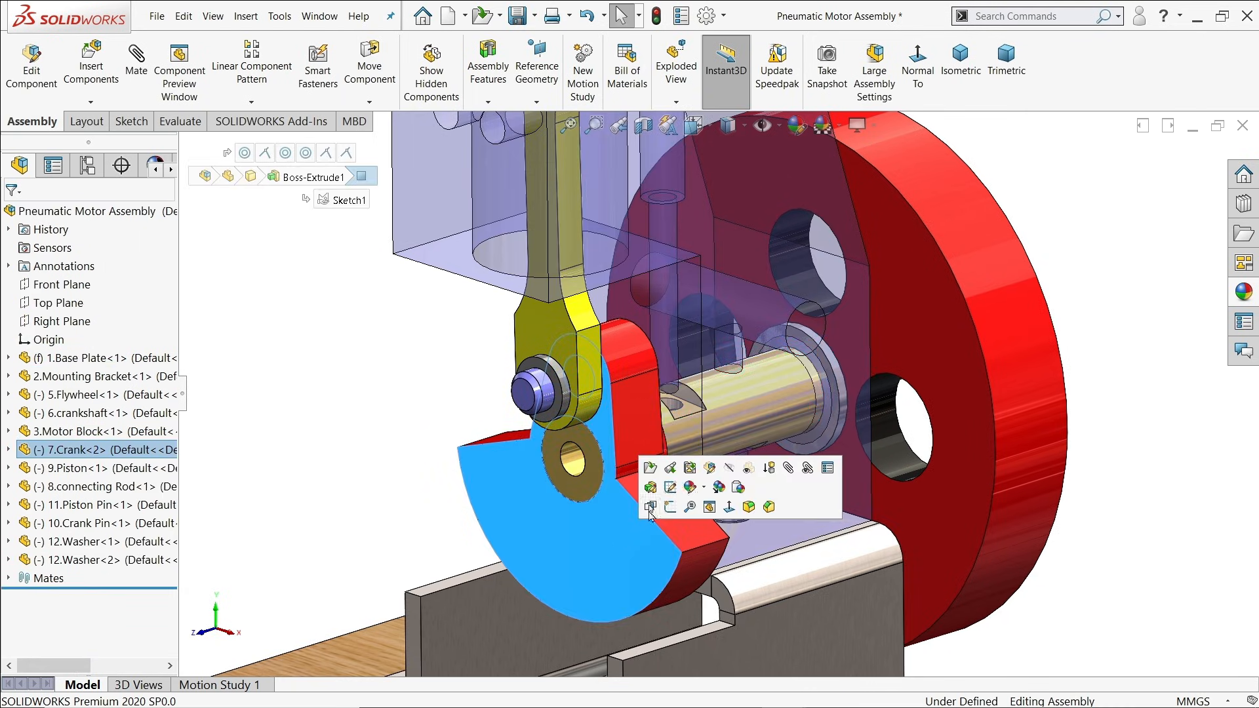
click(751, 426)
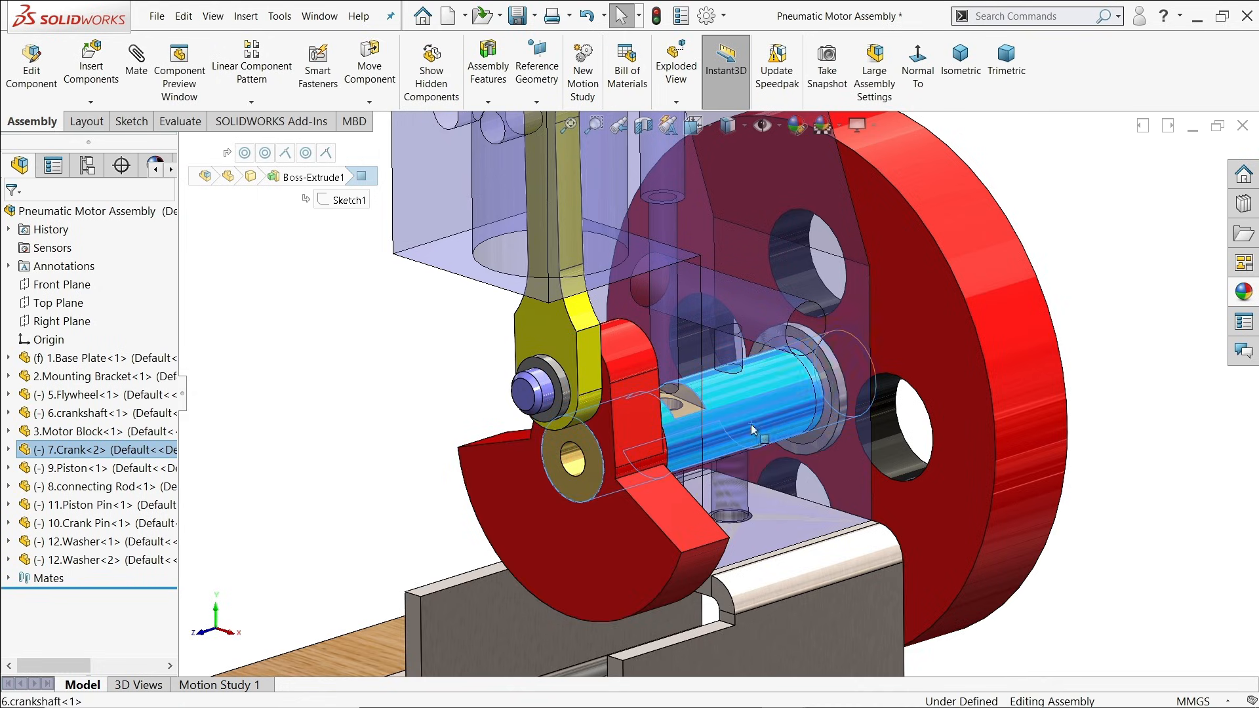
click(9, 412)
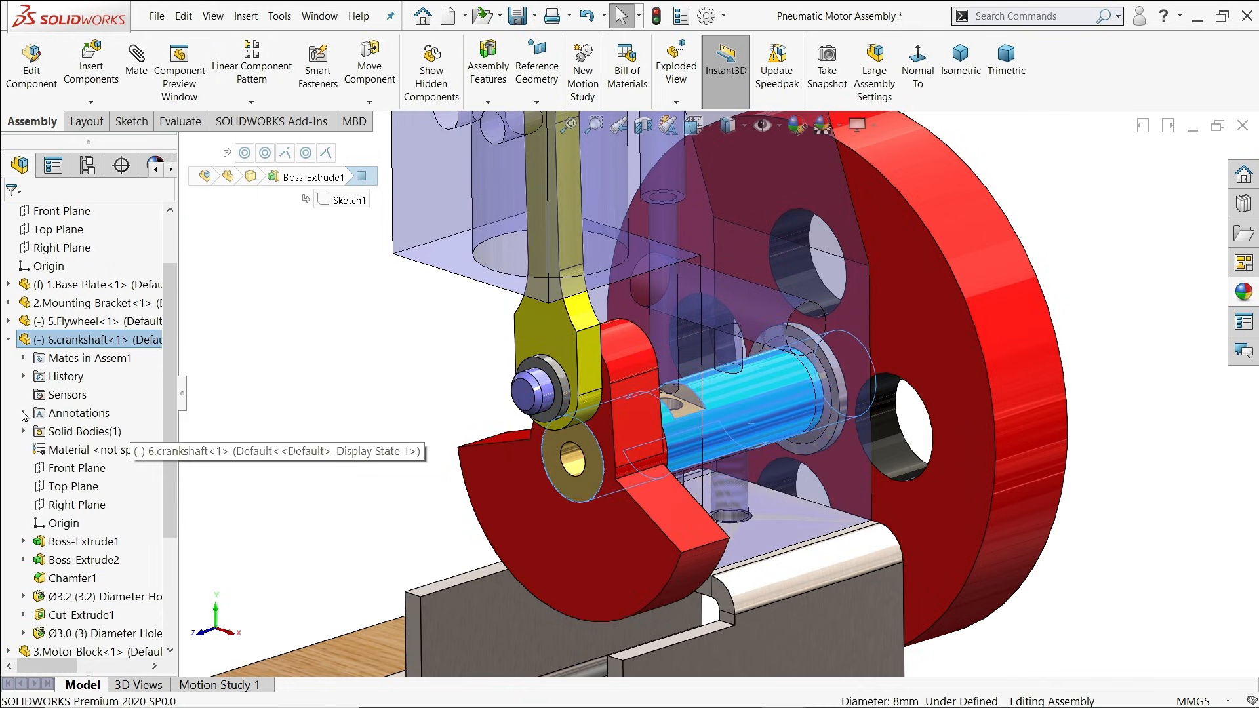
click(82, 502)
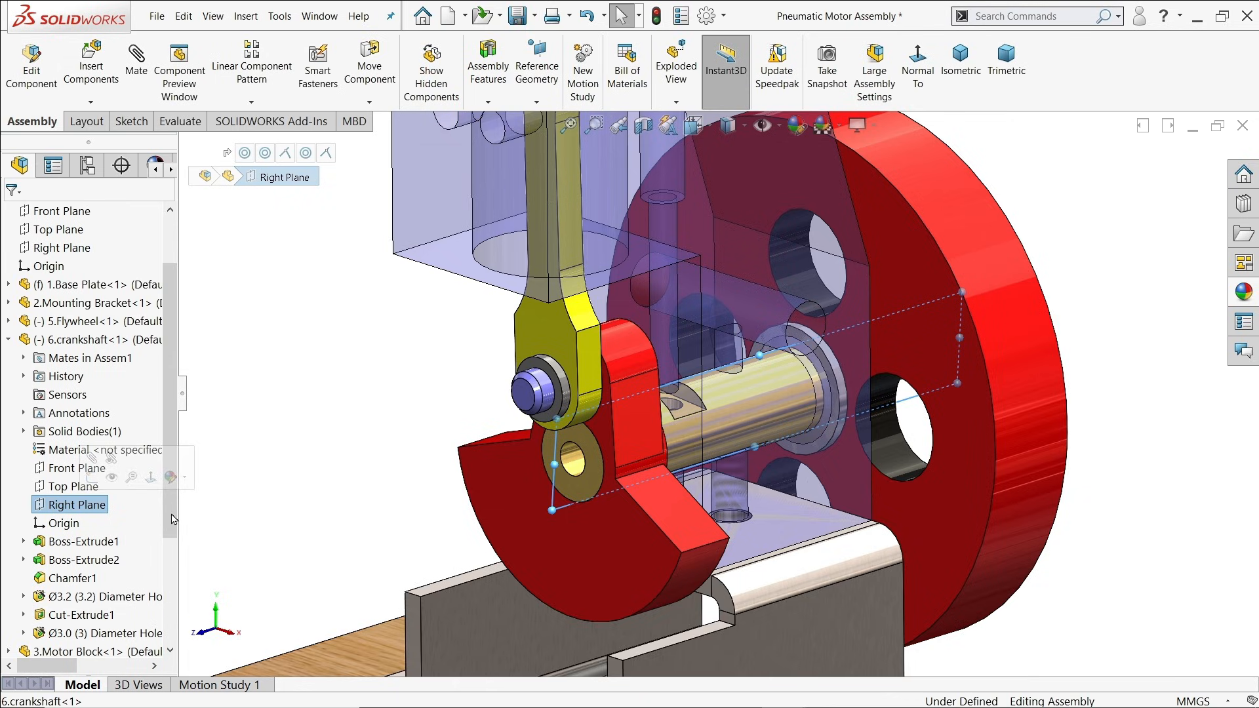
scroll(170, 577, down, 3)
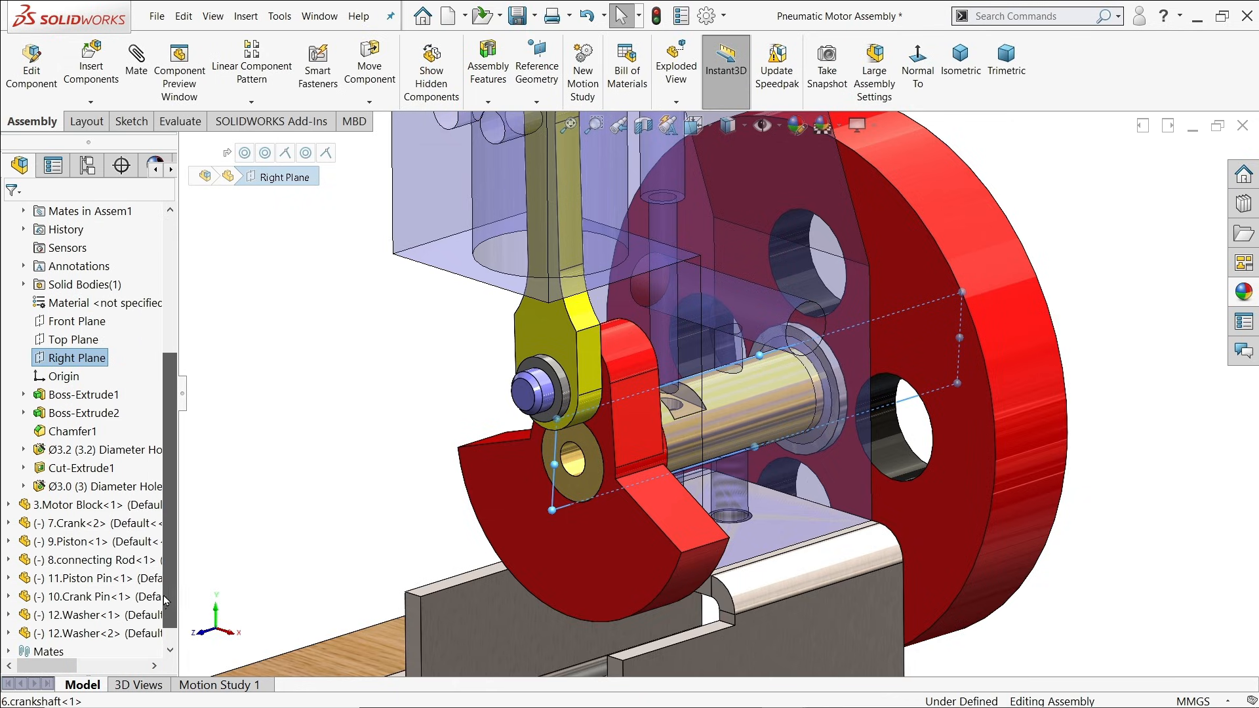
click(8, 522)
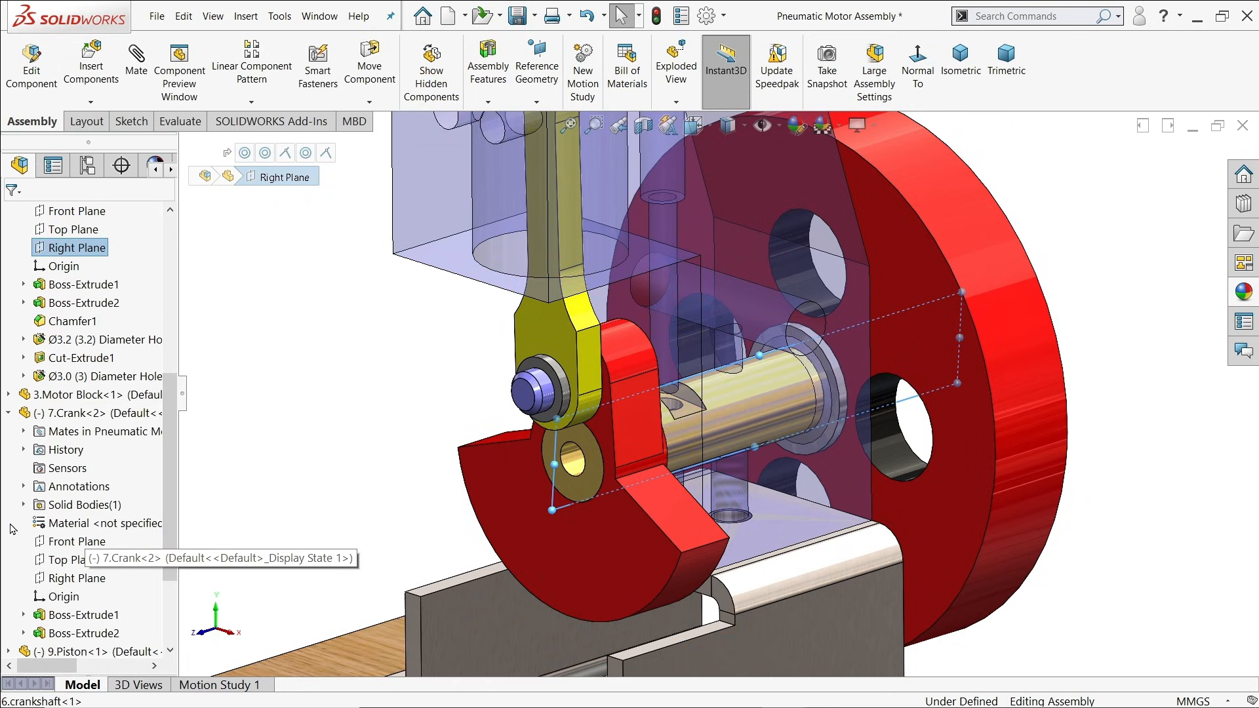
ctrl+click(77, 578)
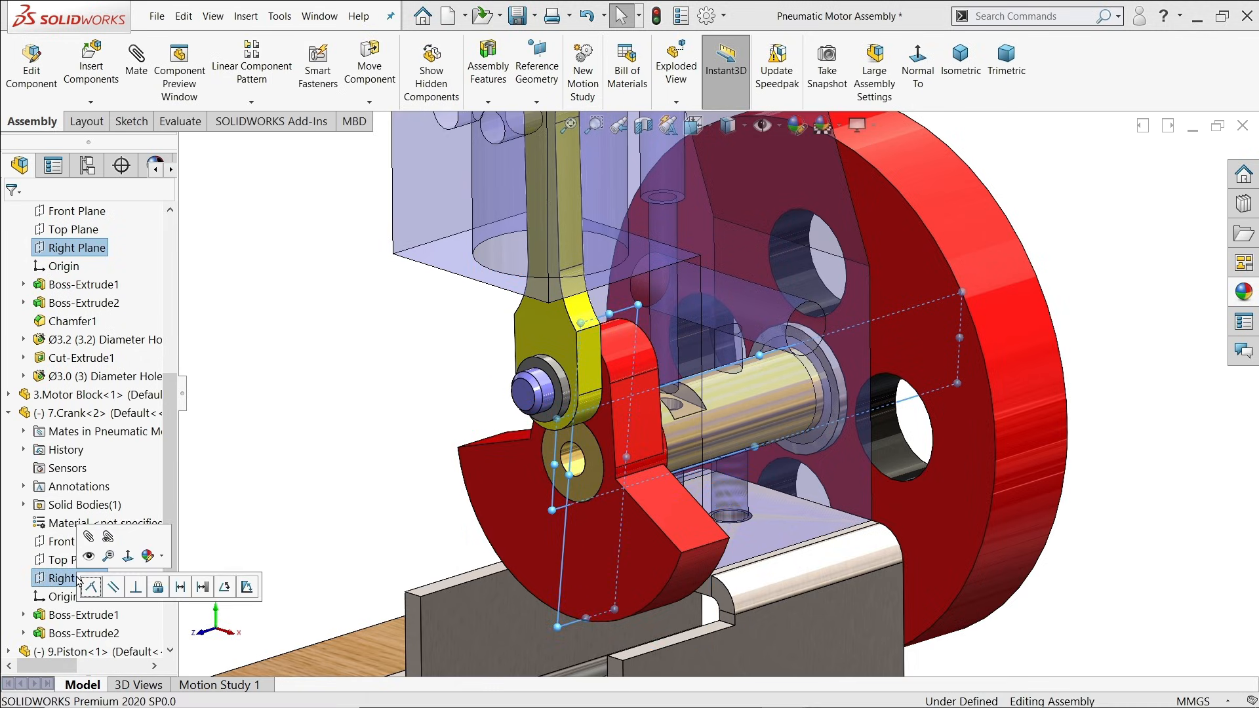
click(89, 537)
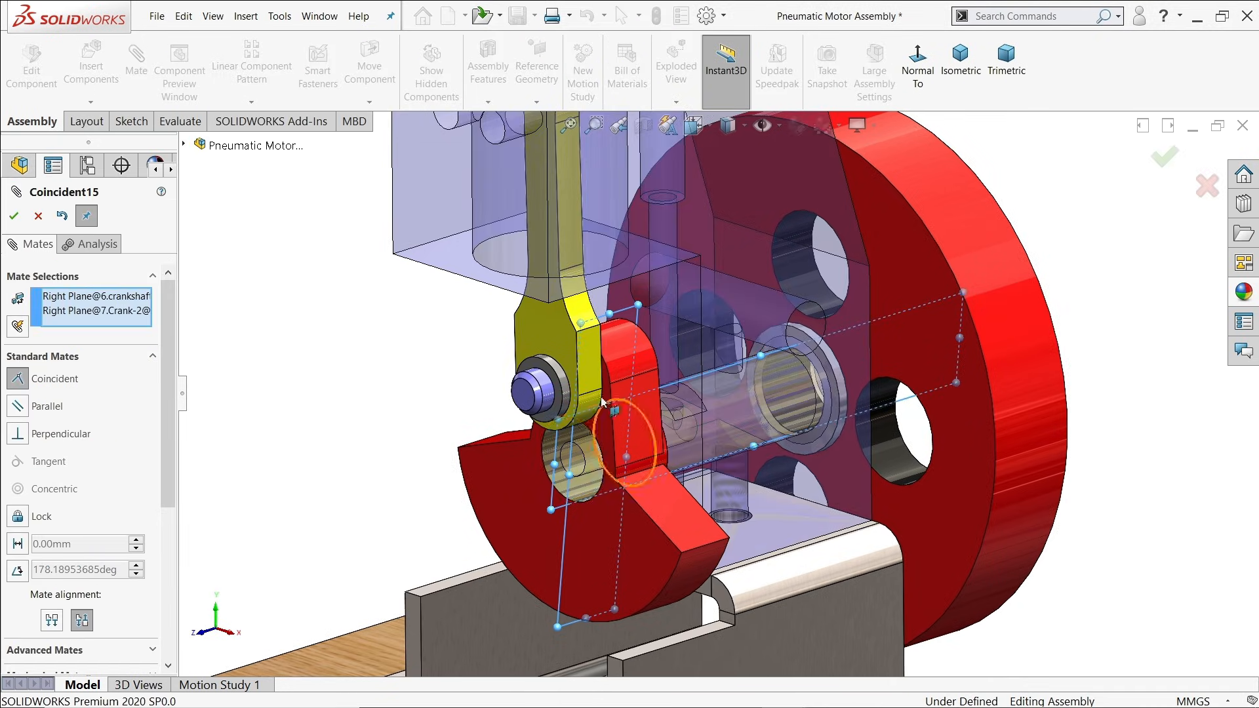
click(15, 223)
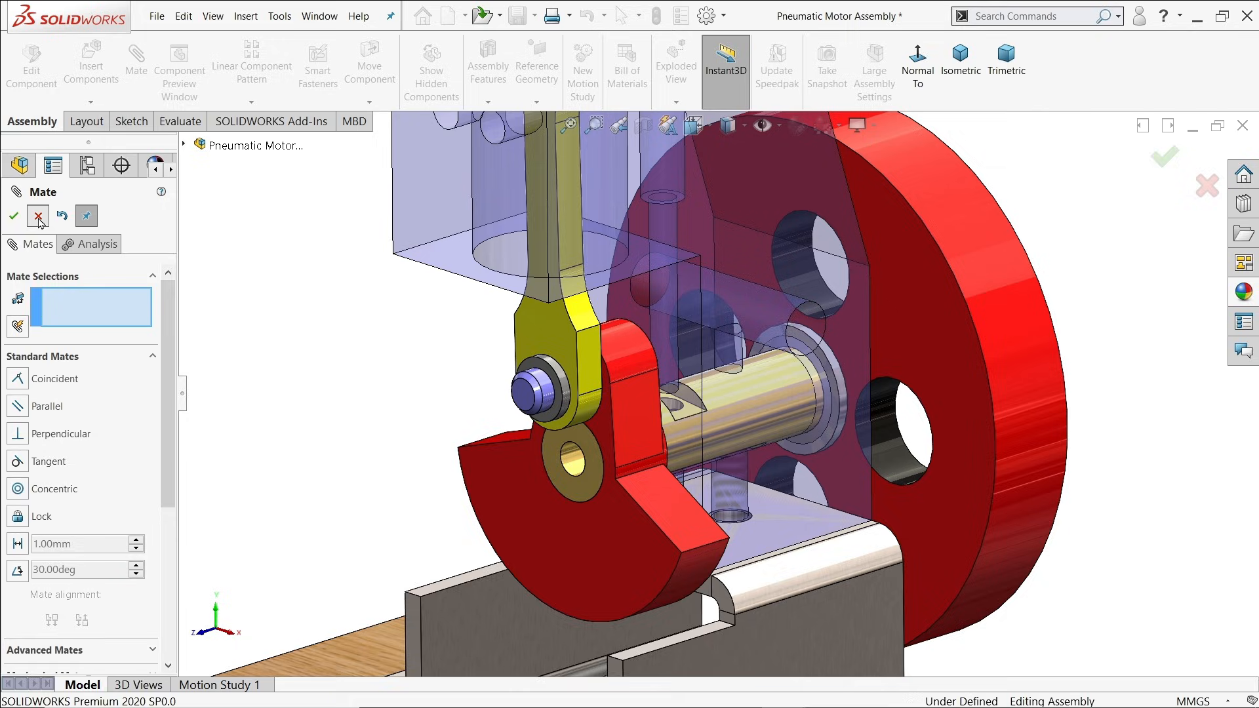
Step: Turn the crank slightly to check how it moves with the crankshaft and connecting rod
key(f)
scroll(754, 321, down, 3)
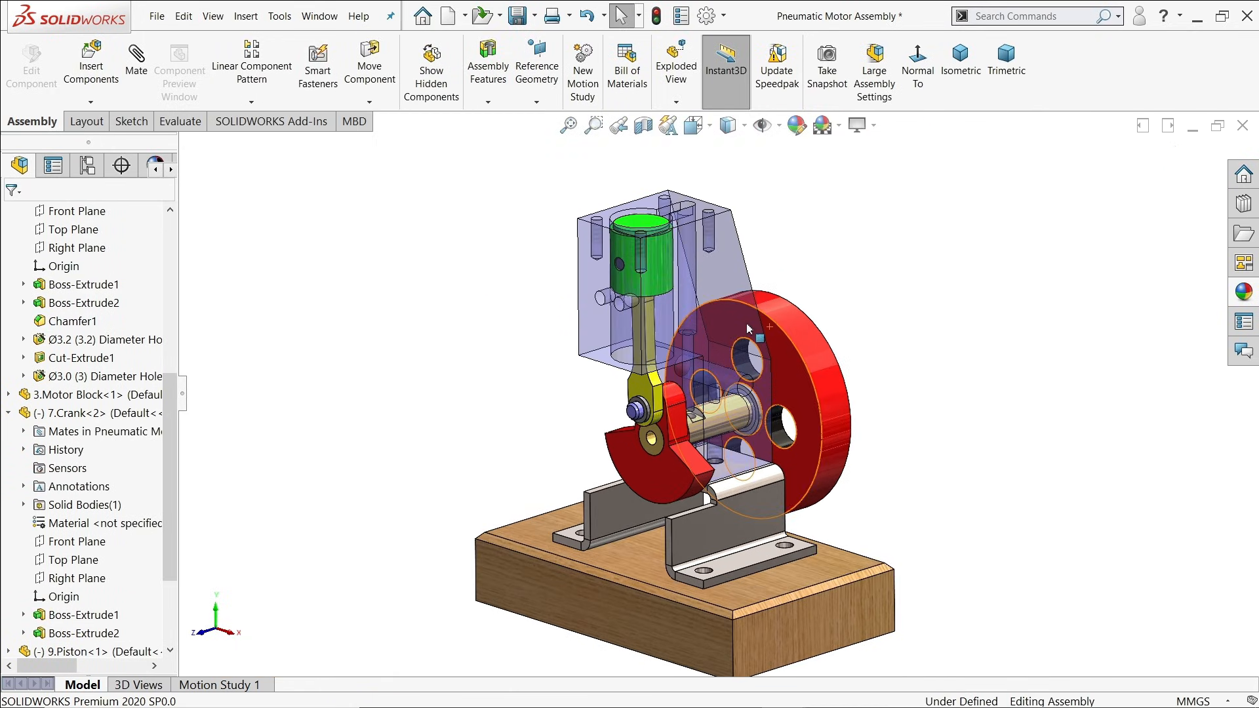
click(648, 537)
drag(648, 537, 656, 507)
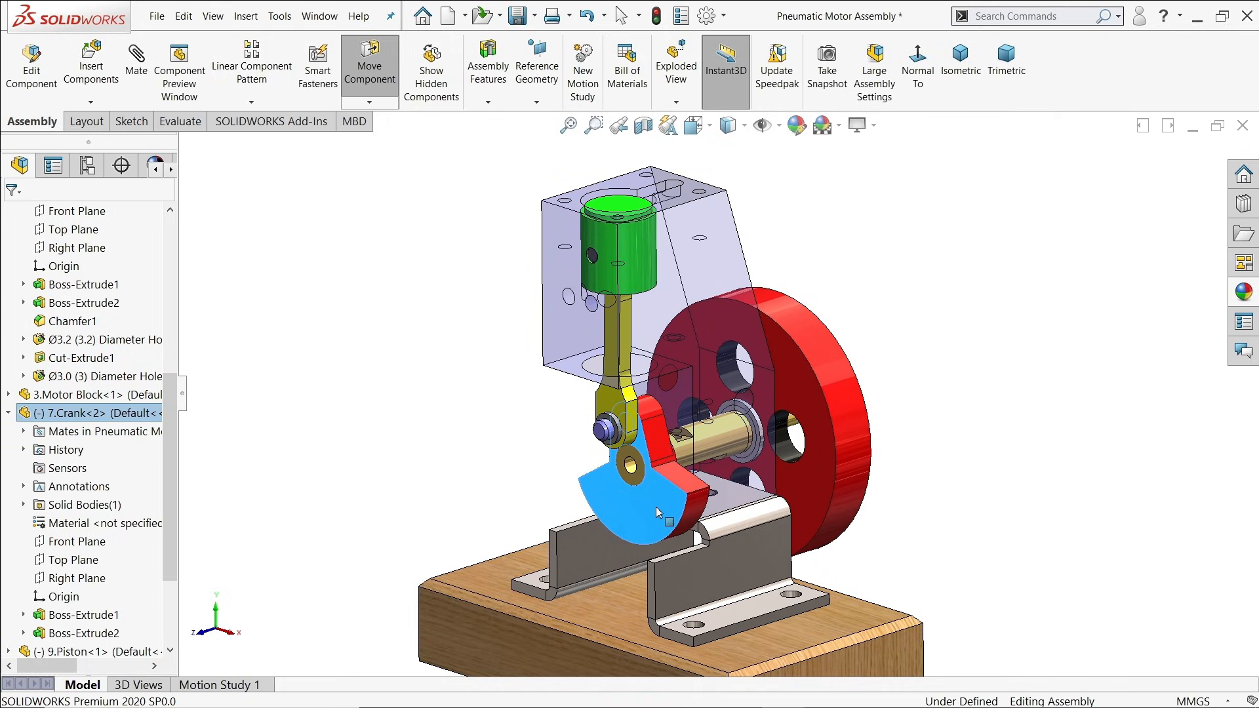
Step: Examine the piston in the motor block, the block's ports, and the crank, crankshaft and flywheel from several sides
scroll(698, 457, down, 2)
middle_drag(711, 439, 664, 393)
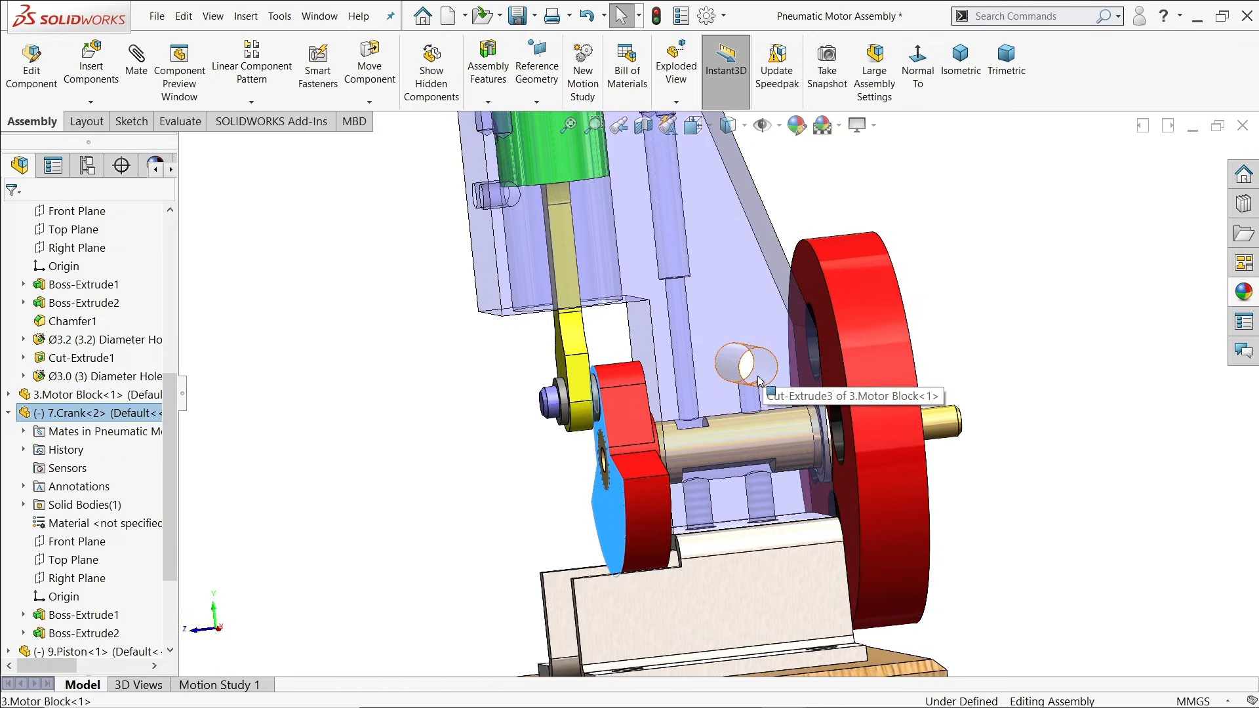
scroll(754, 385, up, 3)
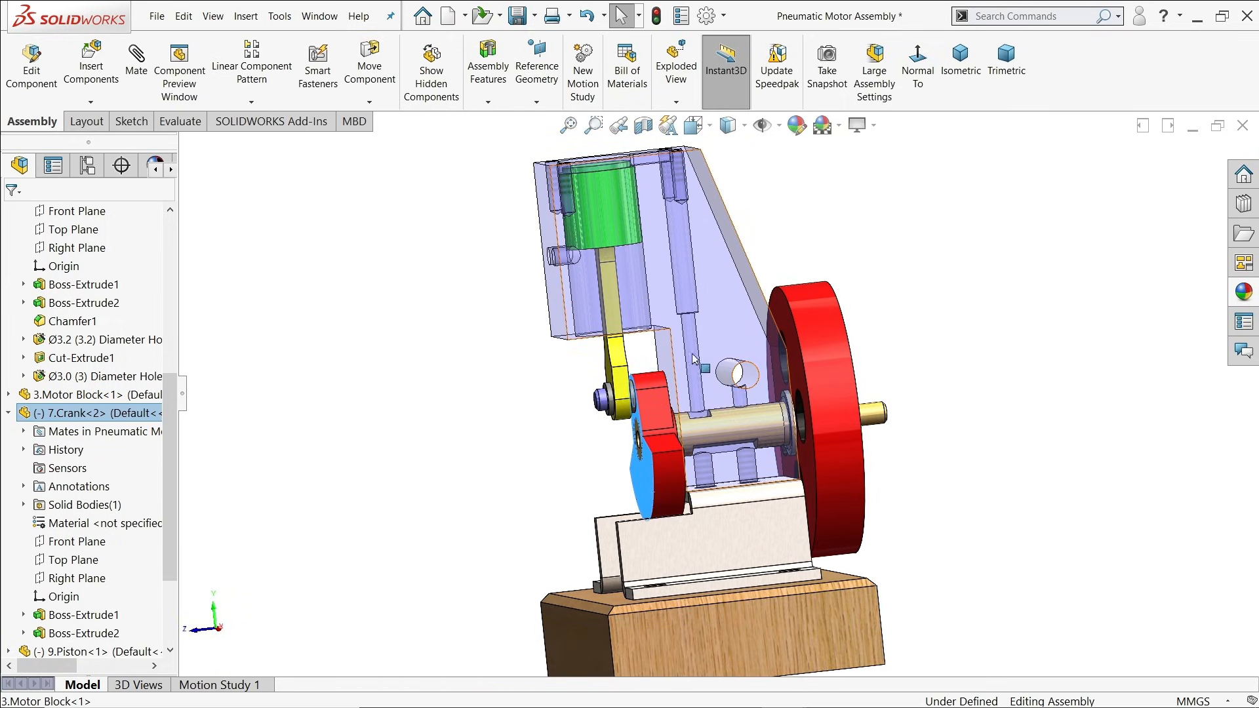
middle_drag(667, 194, 643, 236)
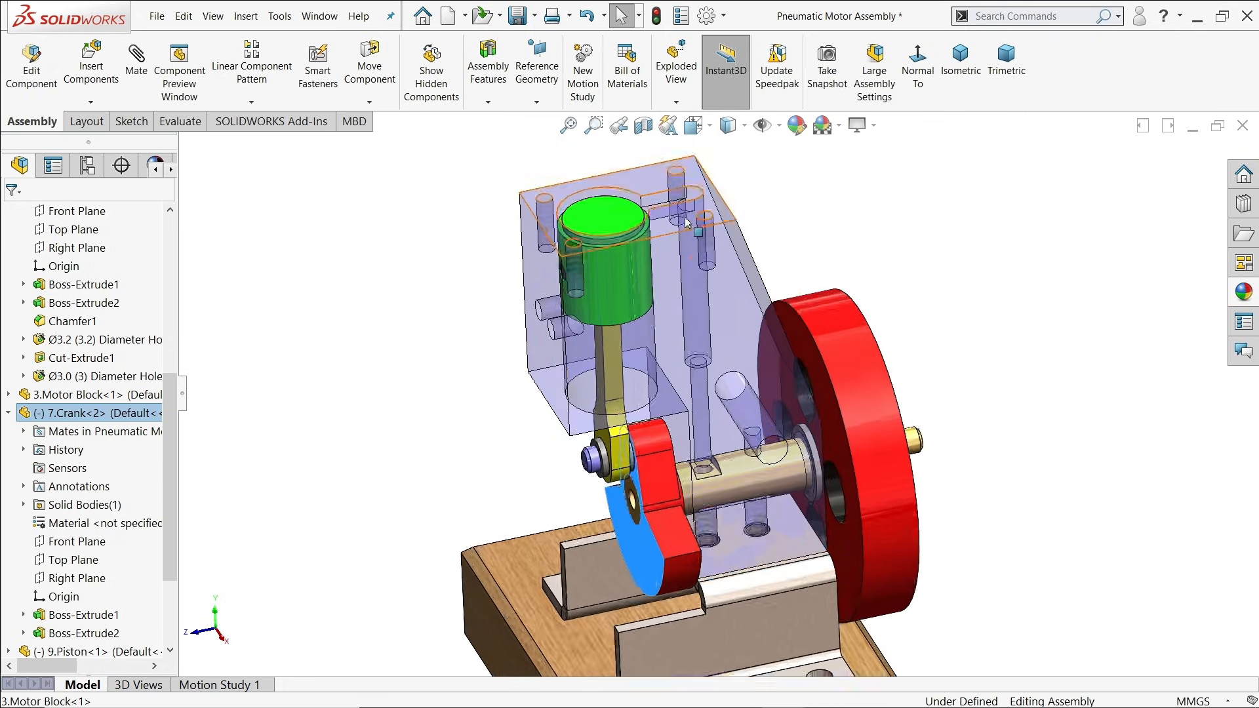
scroll(639, 246, down, 3)
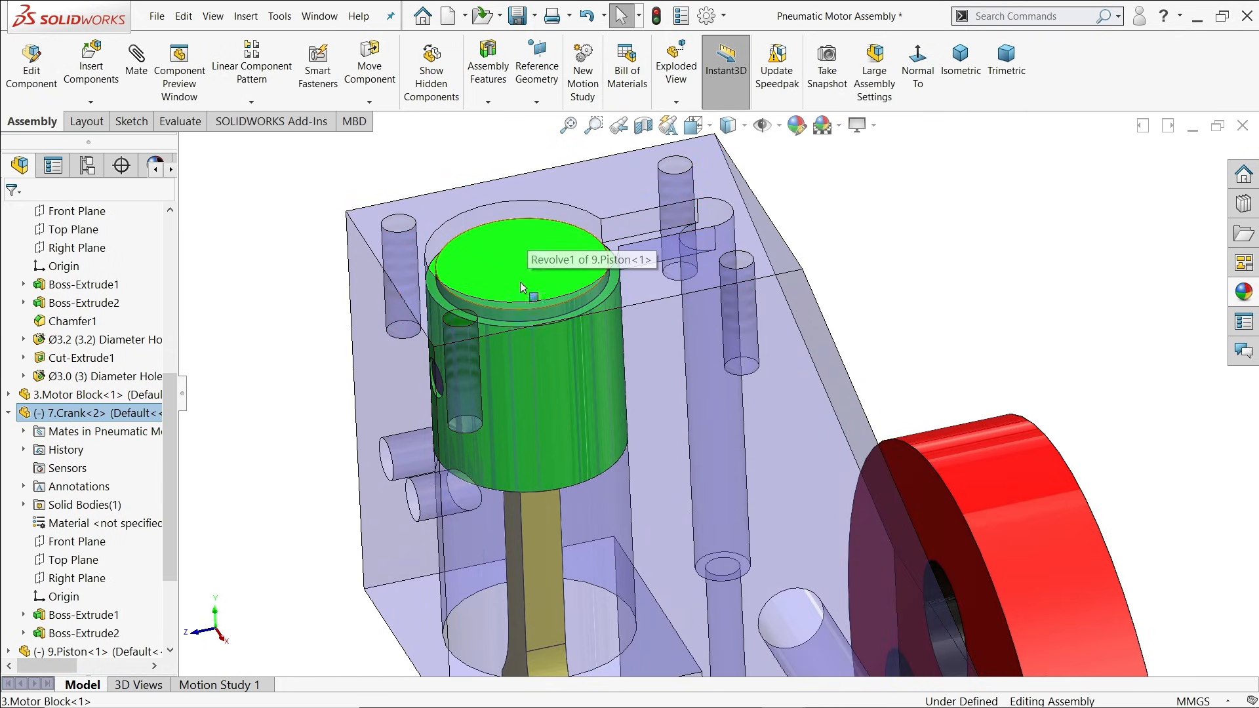
scroll(528, 293, up, 3)
scroll(493, 452, down, 4)
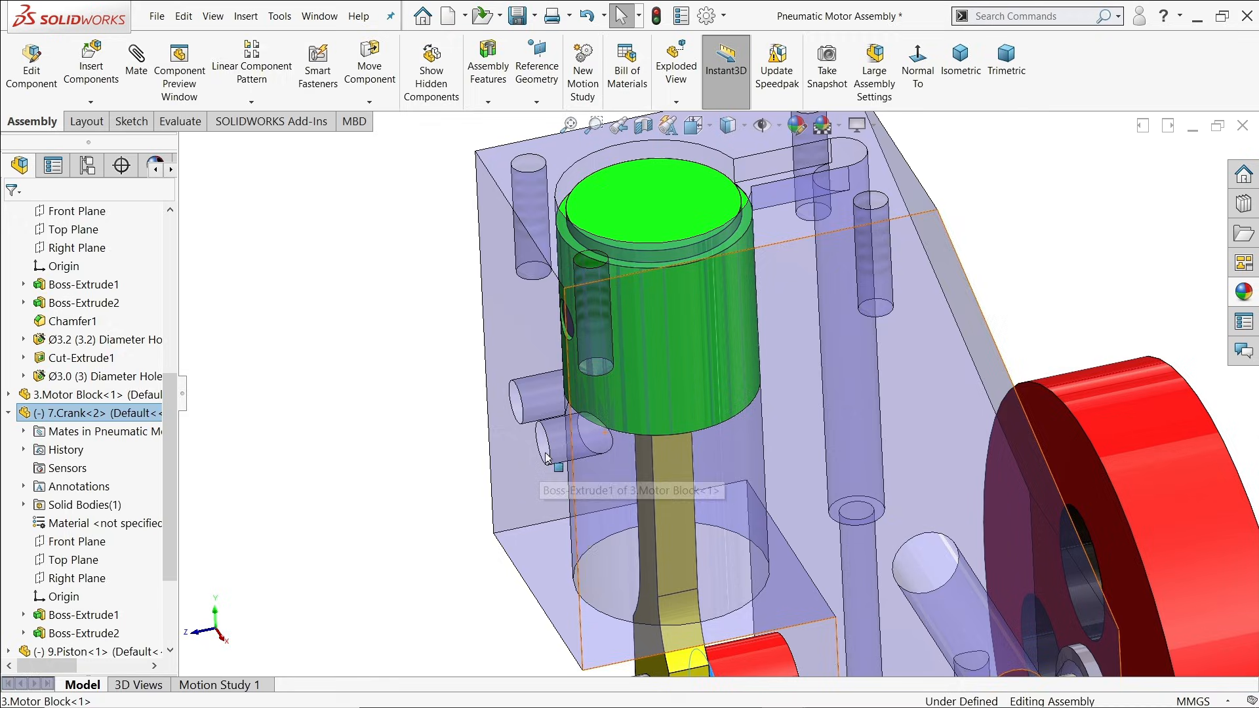
scroll(493, 453, up, 3)
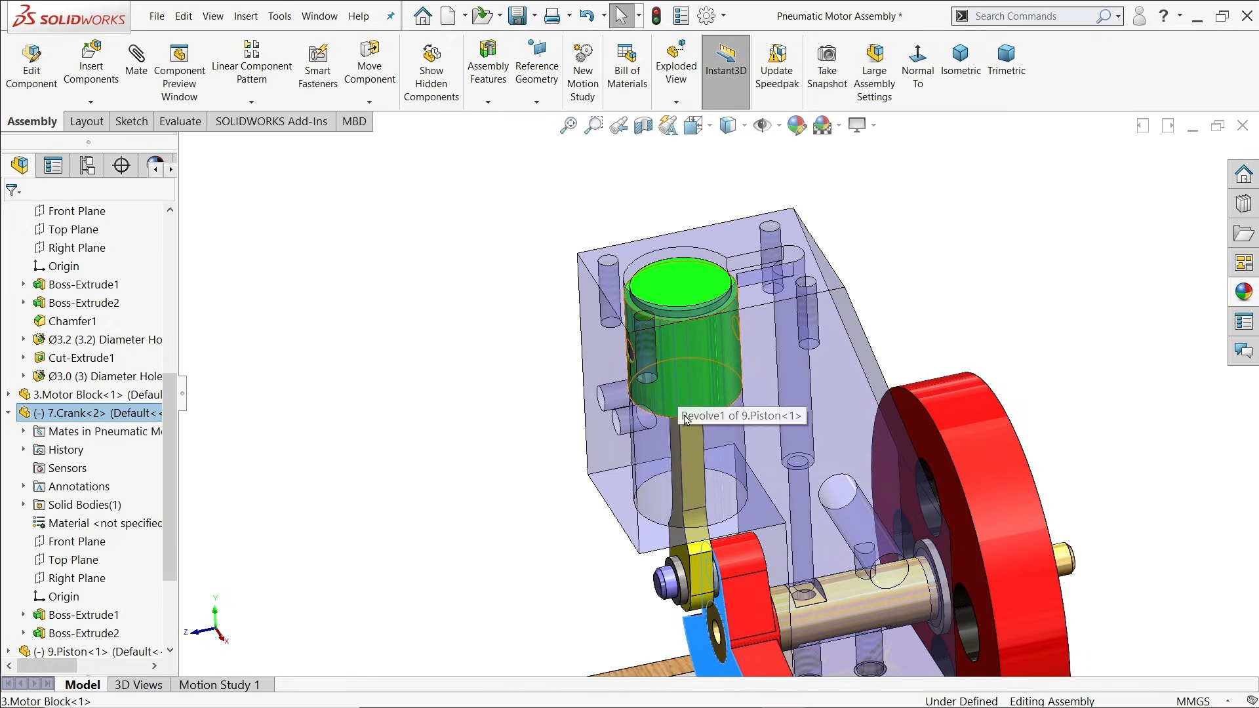
scroll(683, 412, up, 2)
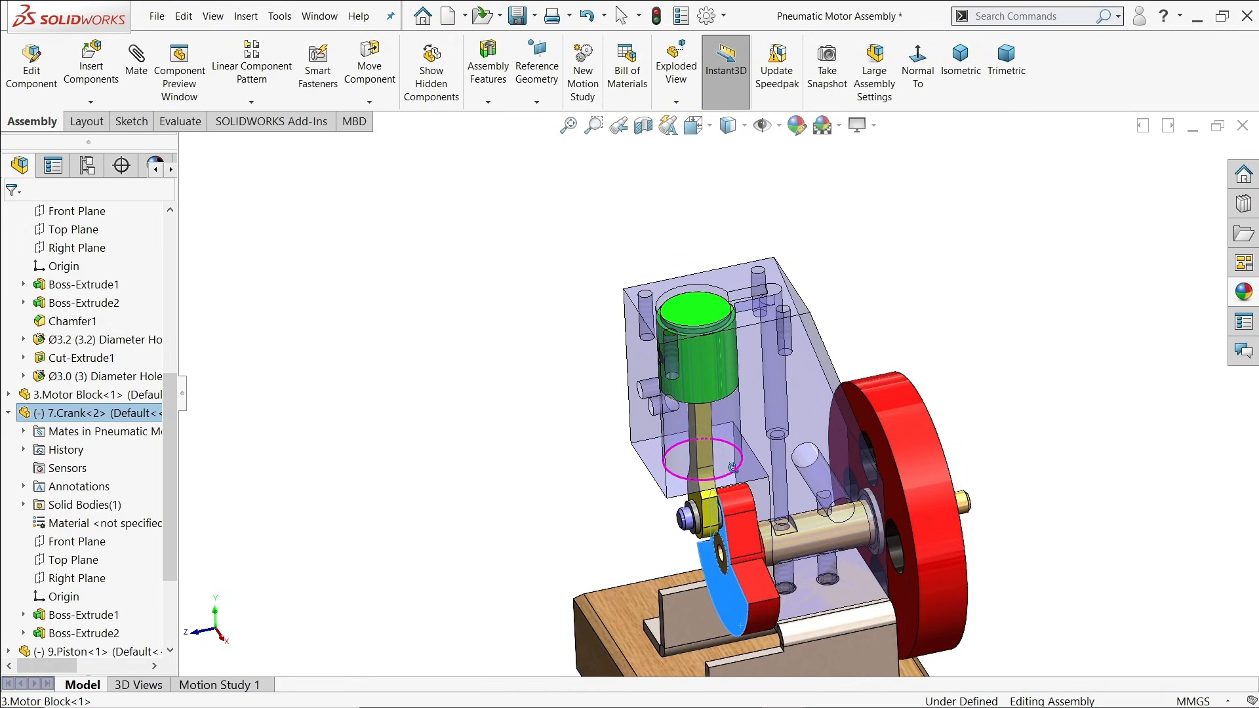
mouse_move(732, 468)
middle_down()
mouse_move(770, 501)
mouse_move(736, 478)
middle_up()
scroll(733, 442, up, 3)
scroll(764, 511, down, 2)
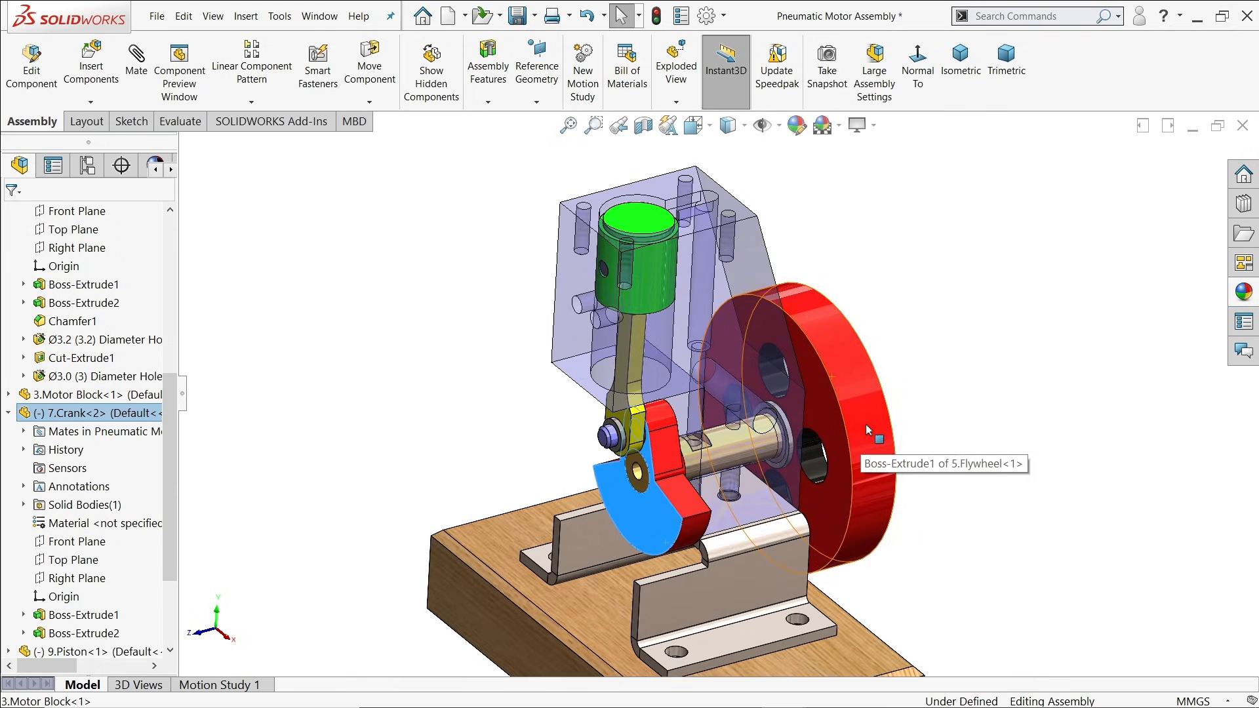
middle_drag(867, 428, 939, 436)
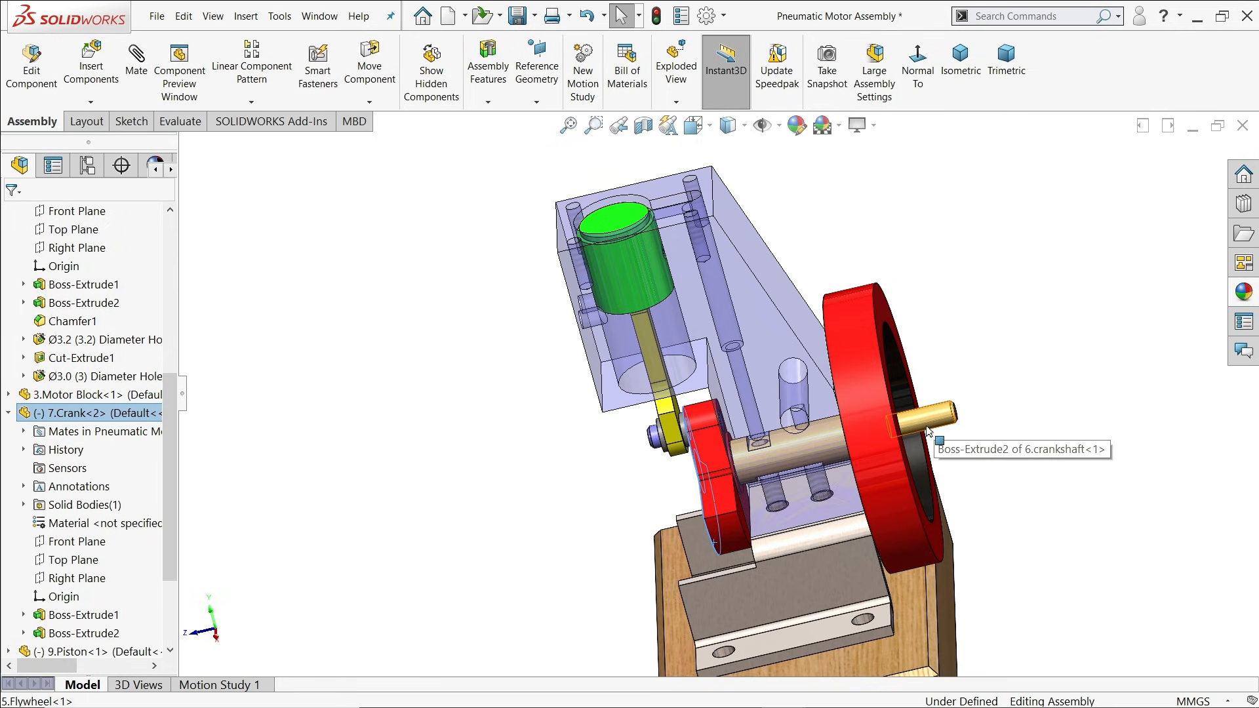
mouse_move(928, 431)
middle_down()
mouse_move(975, 419)
mouse_move(905, 429)
middle_up()
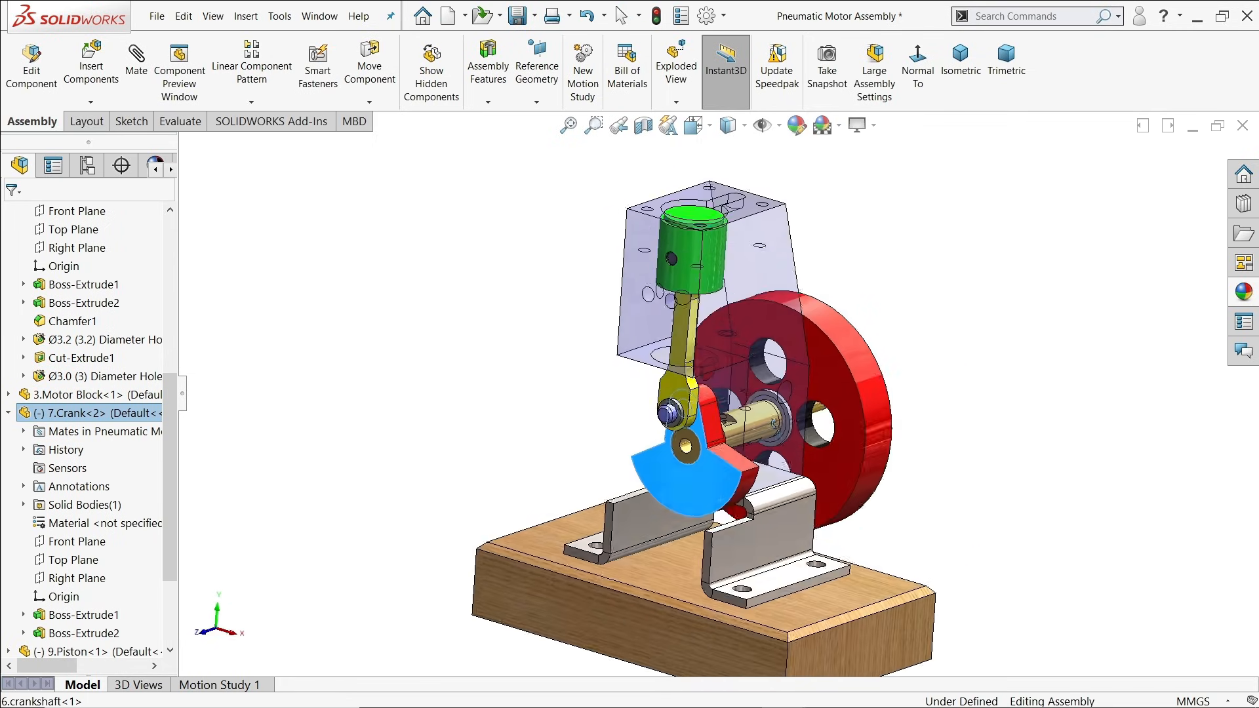
mouse_move(774, 423)
middle_down()
mouse_move(754, 436)
mouse_move(766, 436)
middle_up()
Step: Clear the crank selection and collapse the crank and crankshaft entries in the design tree
click(461, 365)
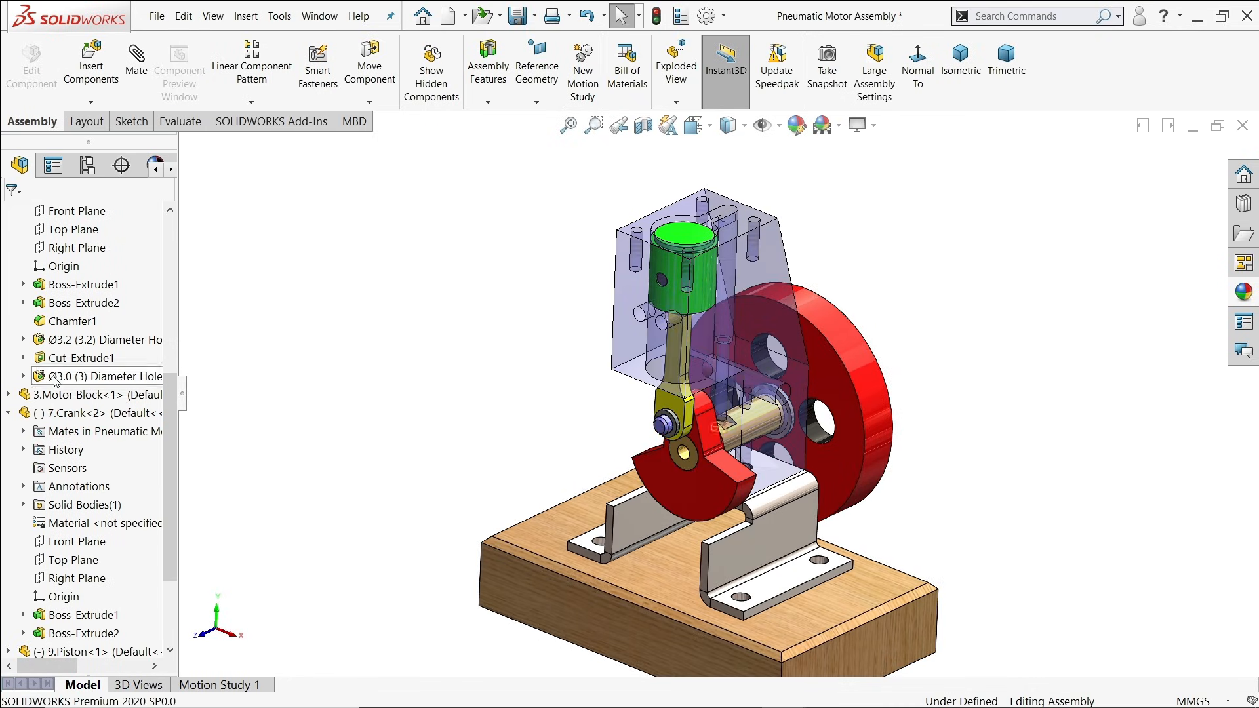
click(8, 413)
scroll(10, 262, up, 3)
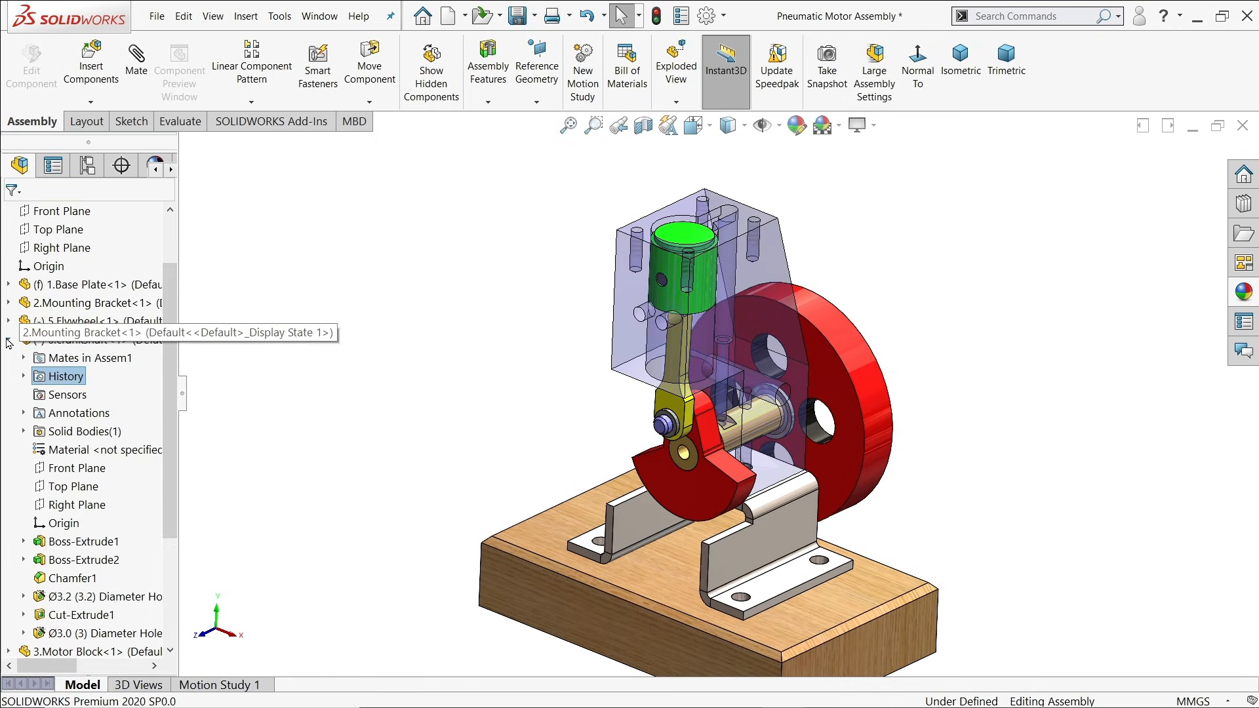
click(8, 340)
scroll(324, 351, up, 3)
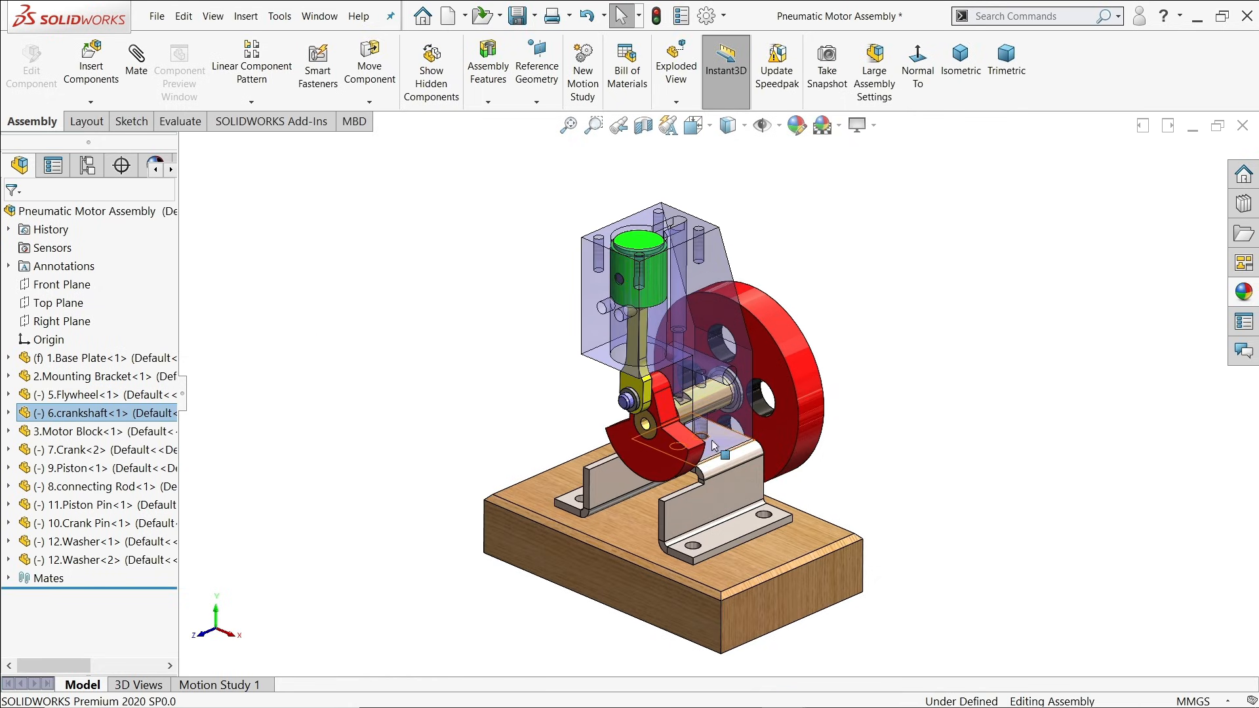
Step: Insert the 4.Cylinder Head part and place it freely above the motor block
click(92, 65)
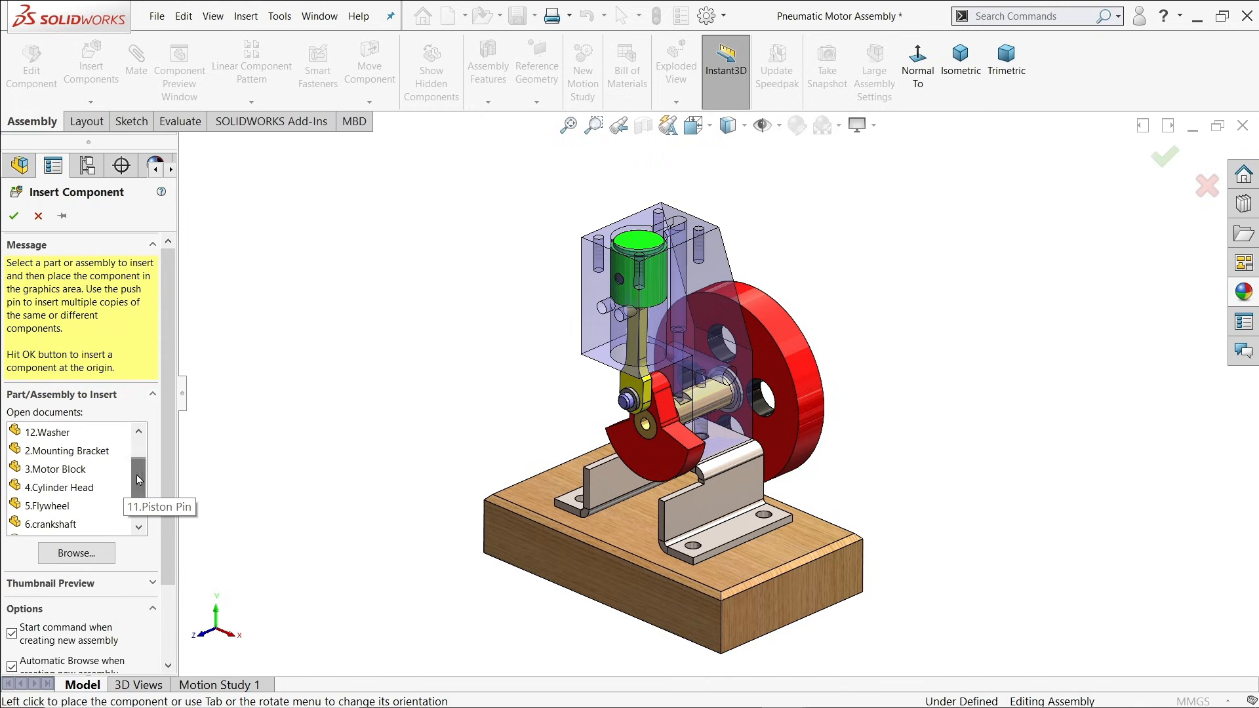
click(66, 489)
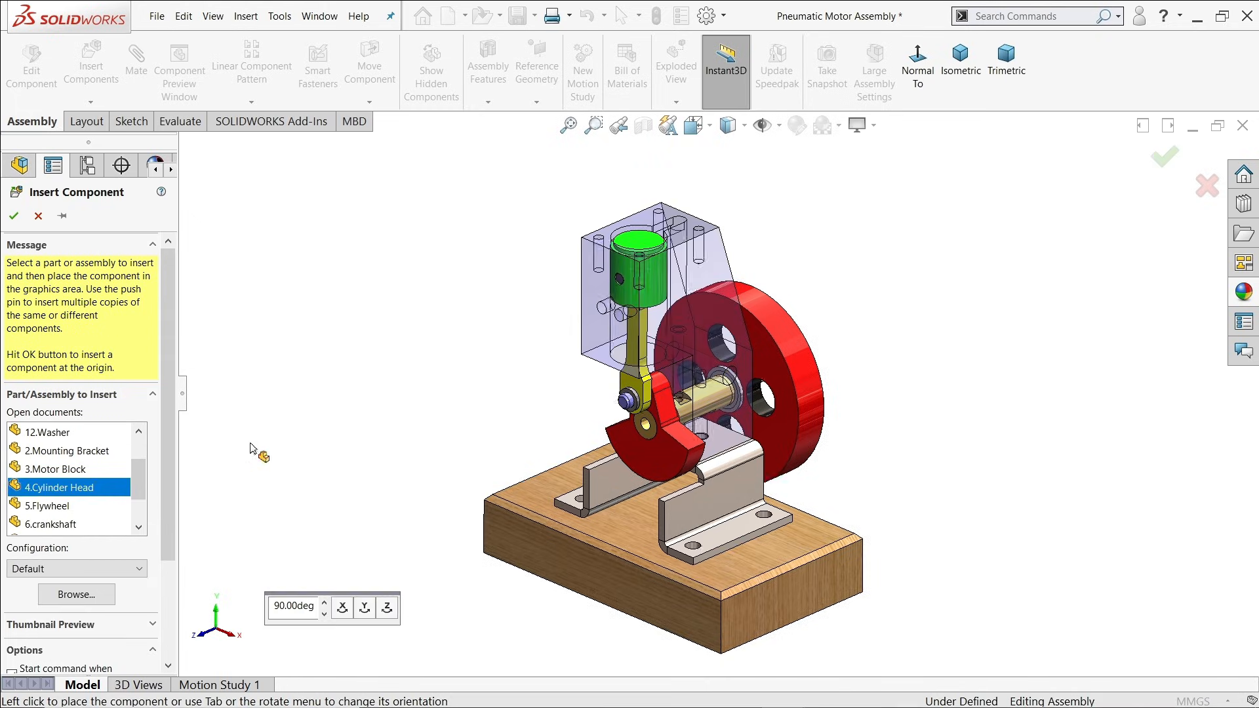
scroll(593, 220, down, 5)
click(592, 220)
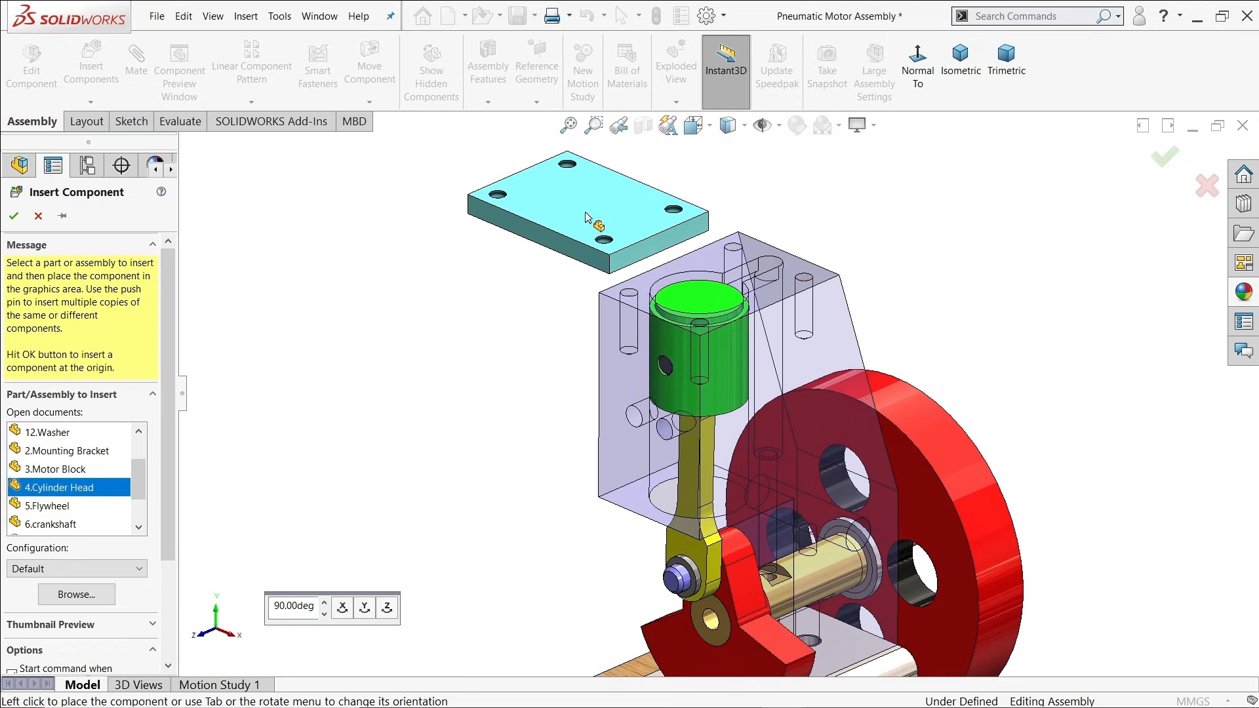
Step: Add a concentric mate between a corner screw hole of the motor block and a corner hole of the cylinder head
scroll(443, 196, down, 3)
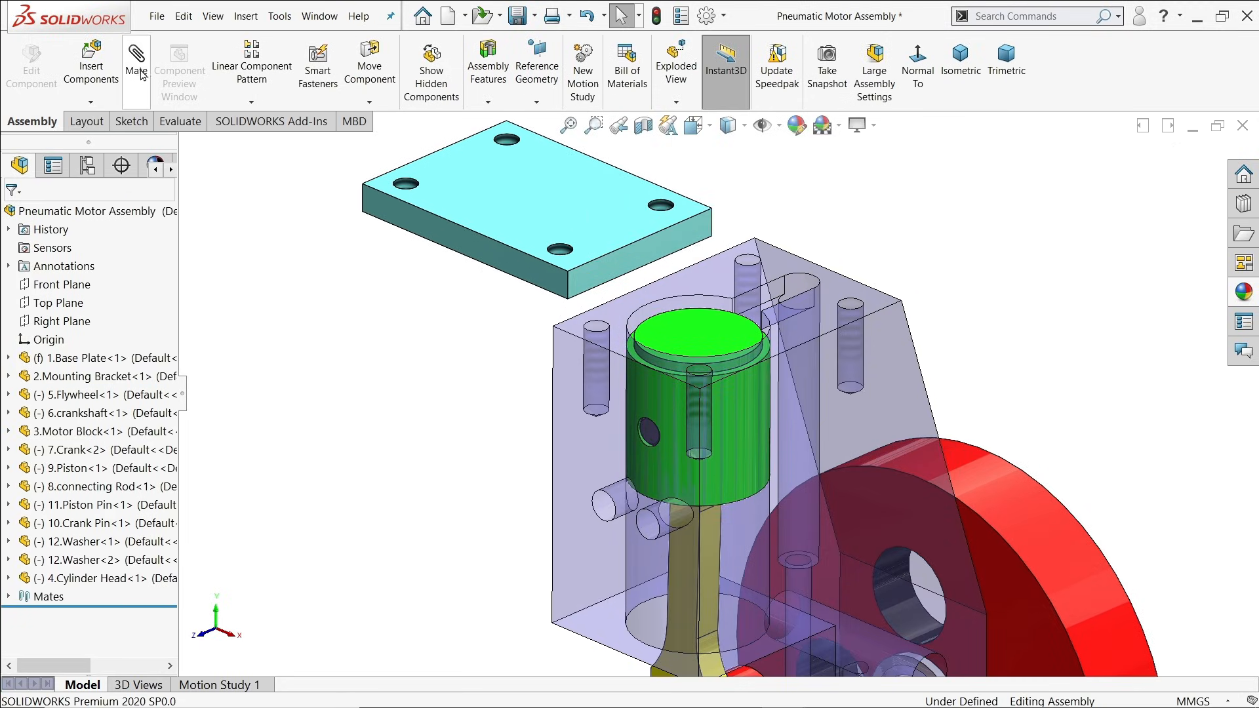
middle_drag(752, 251, 710, 240)
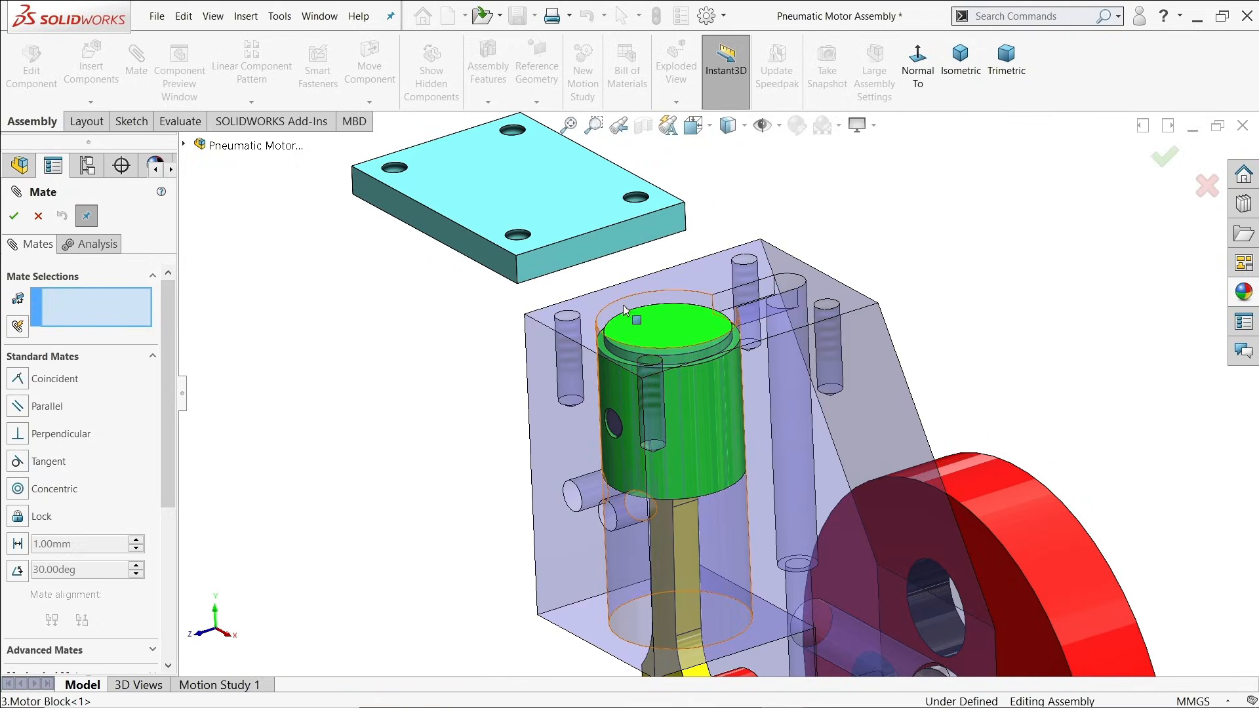
click(568, 322)
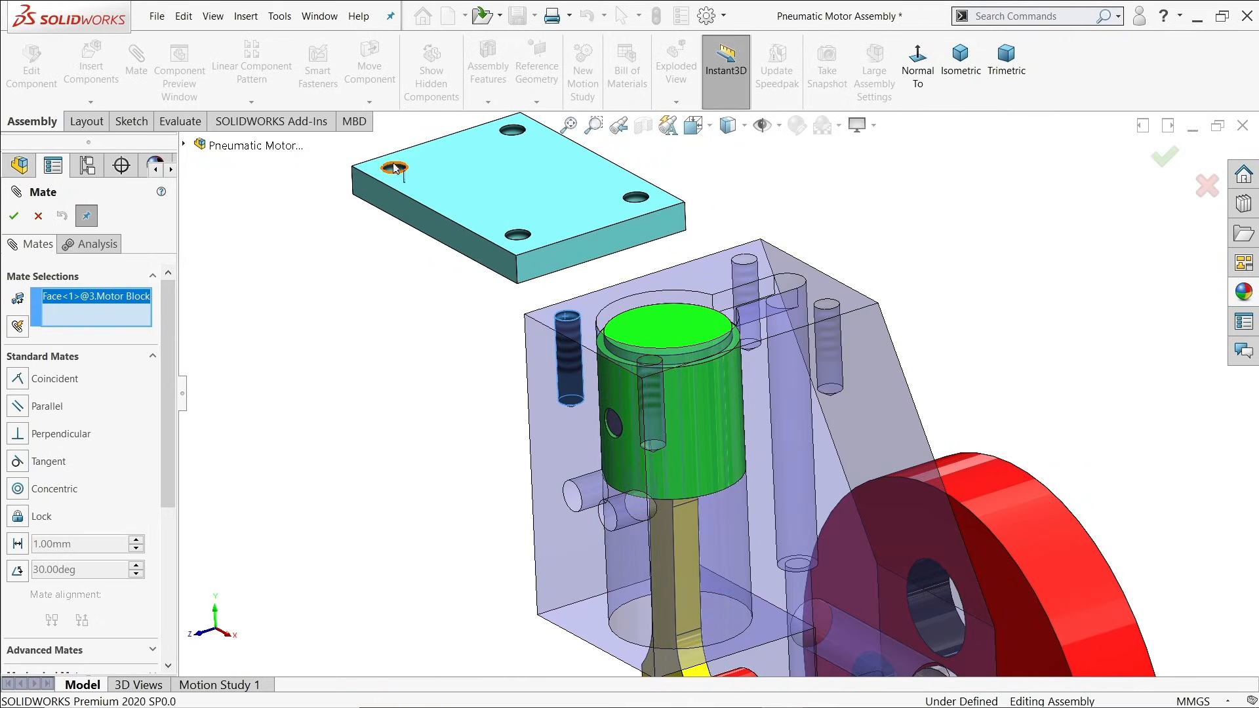
click(512, 136)
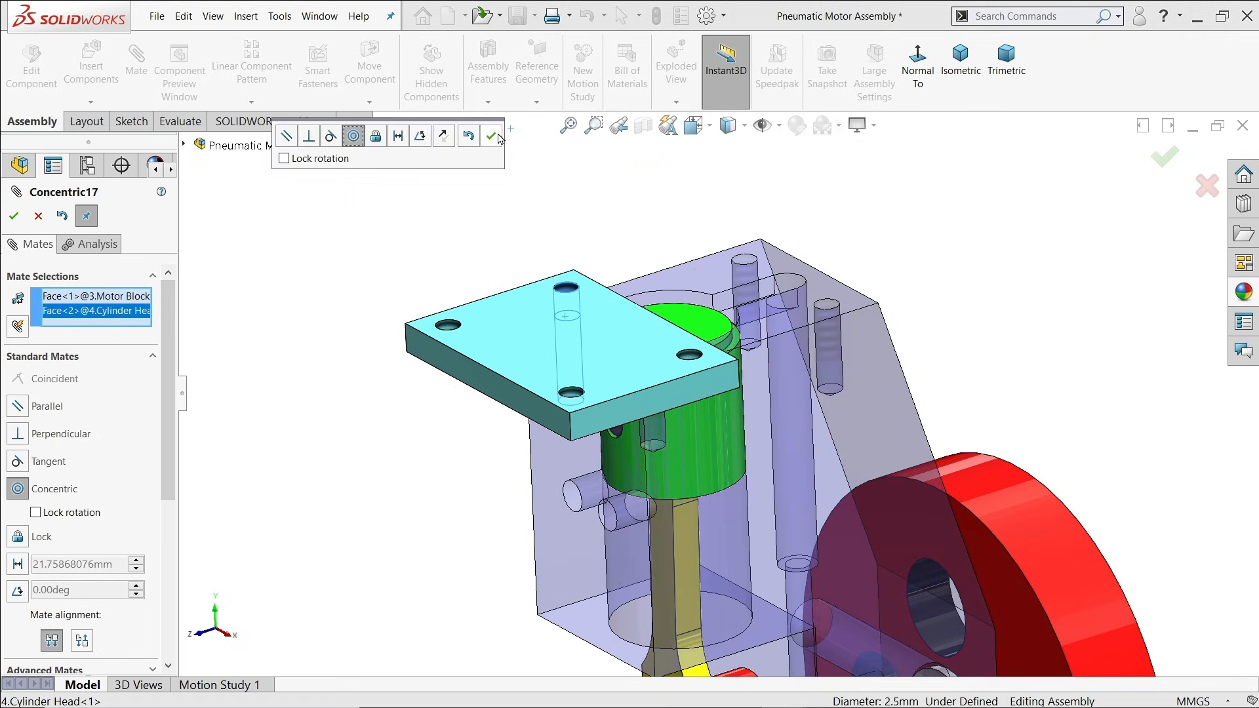
click(491, 137)
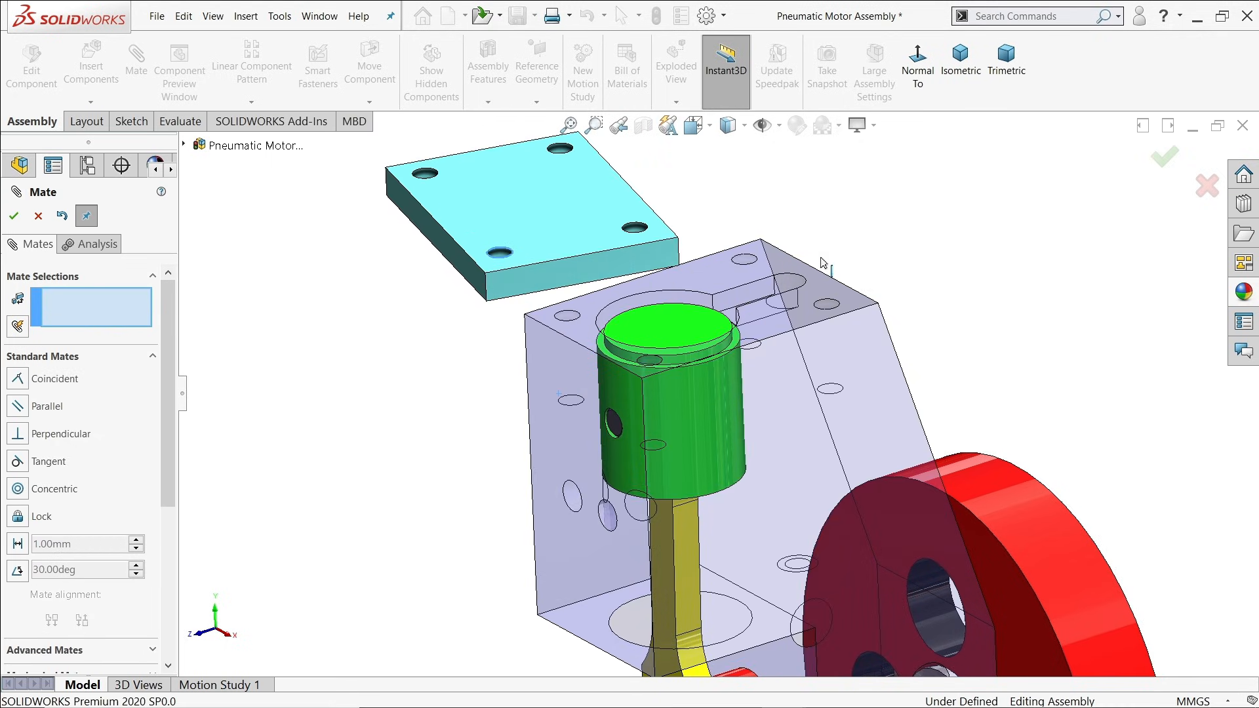
Step: Swing the cylinder head about its mated hole so that it lies roughly over the motor block
drag(441, 253, 714, 295)
scroll(715, 294, down, 4)
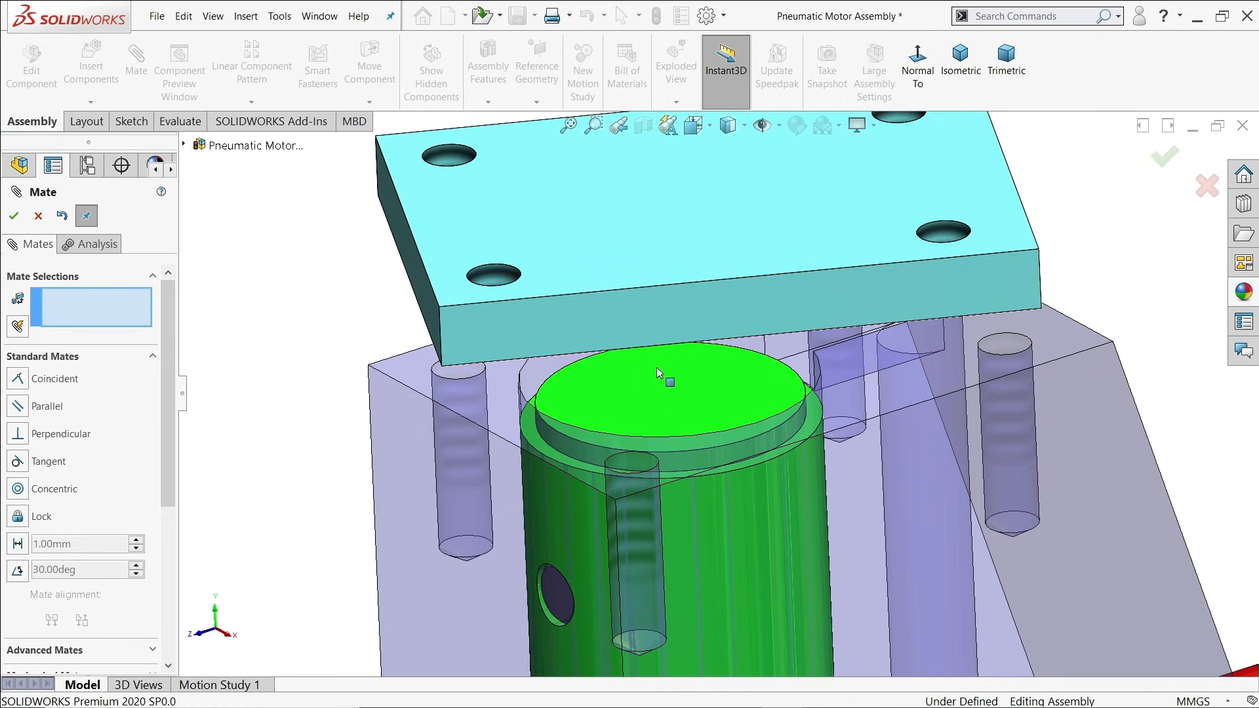
middle_drag(633, 469, 590, 514)
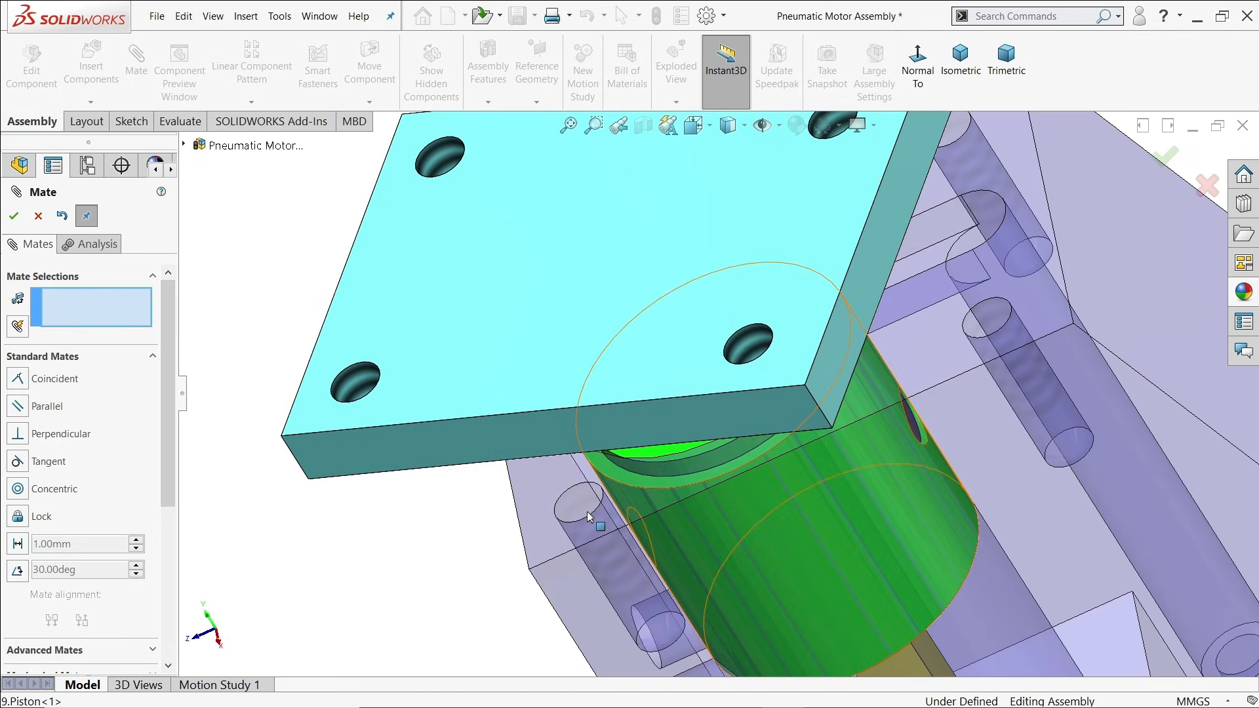
Step: Add a concentric mate between a second corner screw hole of the motor block and the matching hole of the cylinder head
click(577, 510)
click(358, 388)
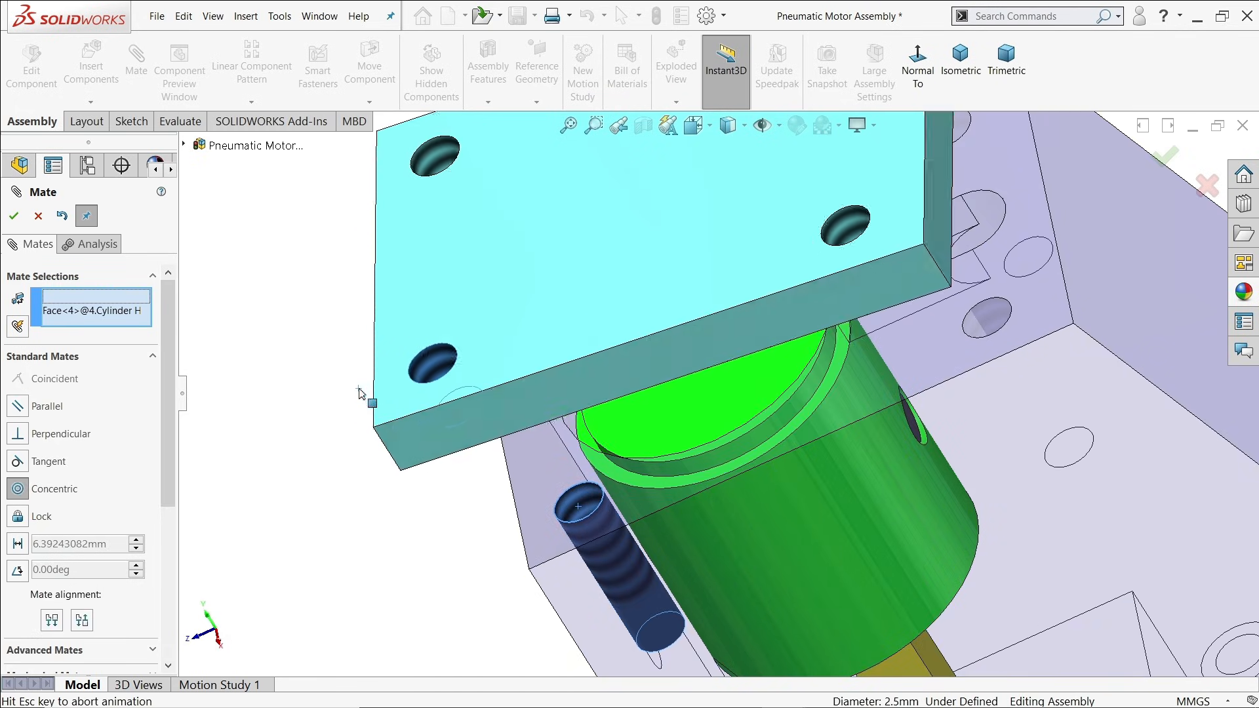
click(340, 353)
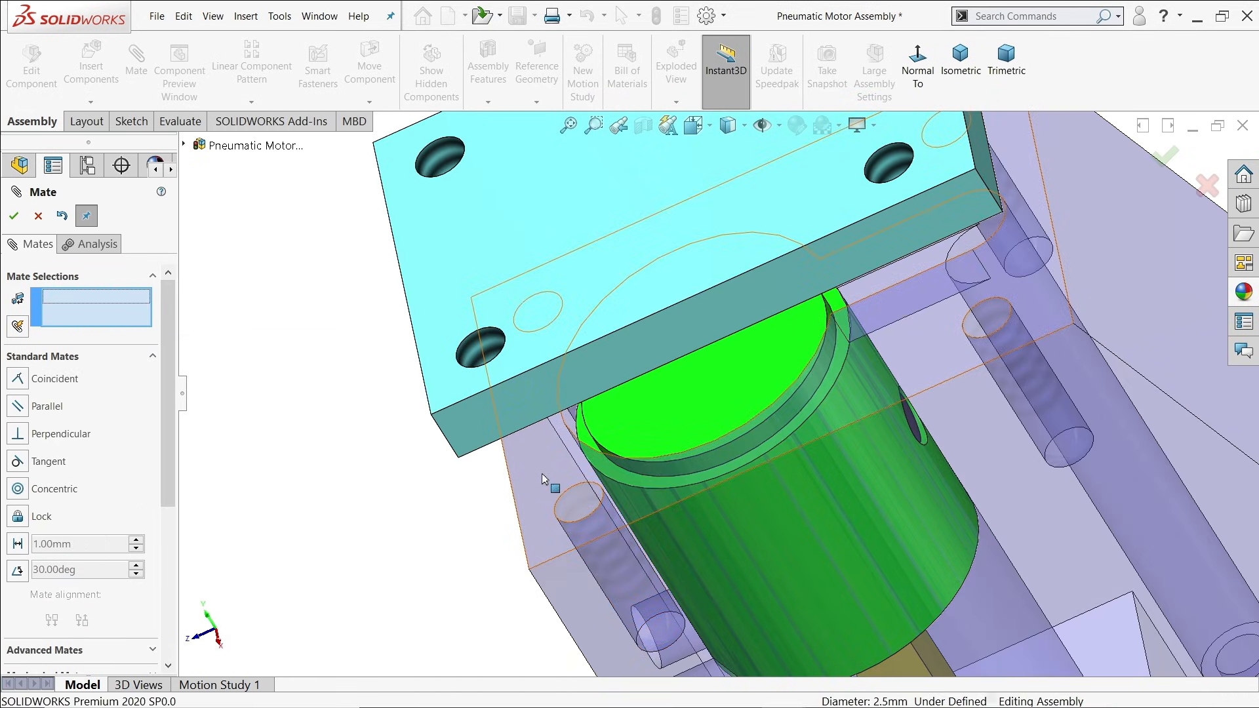
Step: Add a coincident mate between the underside of the cylinder head and the top face of the motor block, and finish mating
middle_drag(548, 481, 557, 330)
click(570, 365)
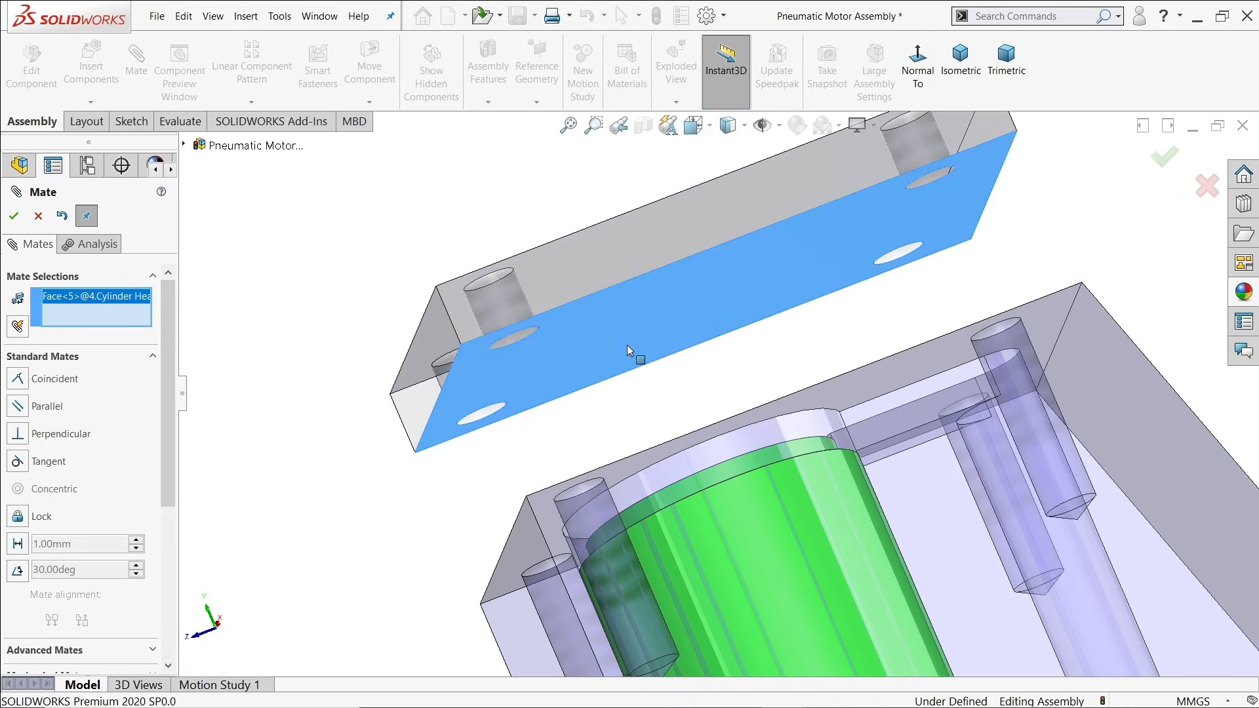
middle_drag(632, 356, 429, 544)
click(432, 527)
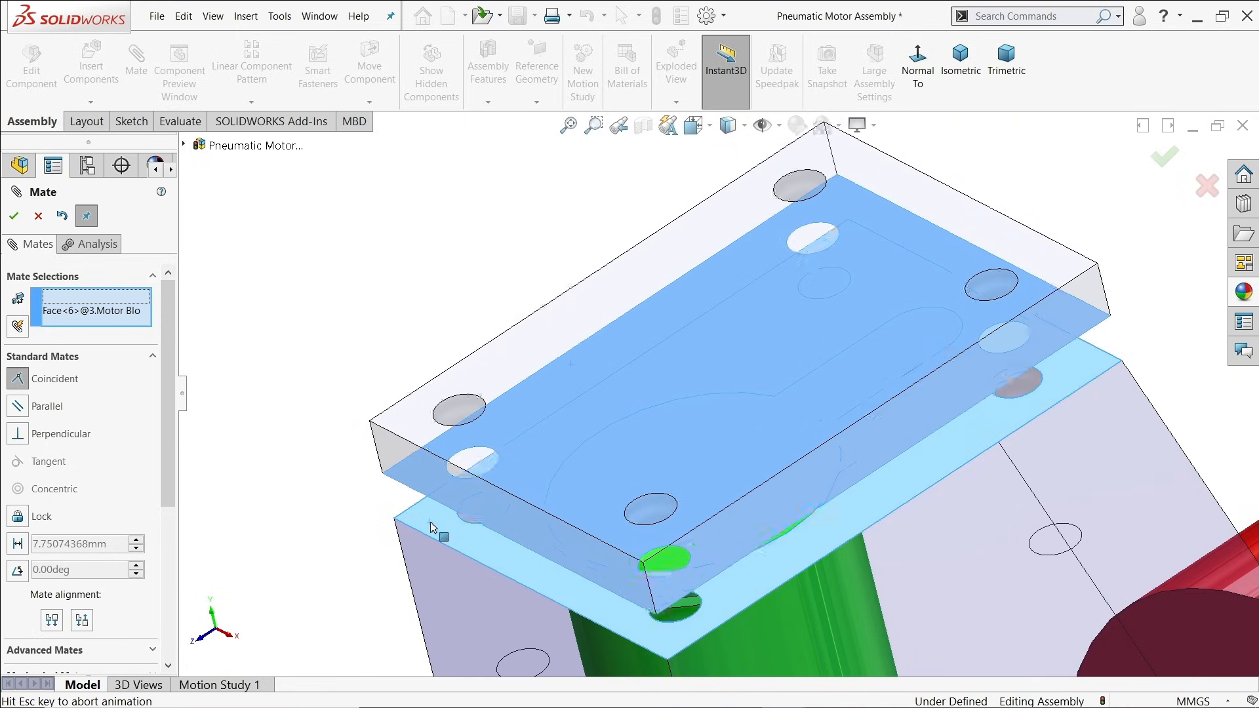
click(411, 549)
scroll(556, 494, up, 8)
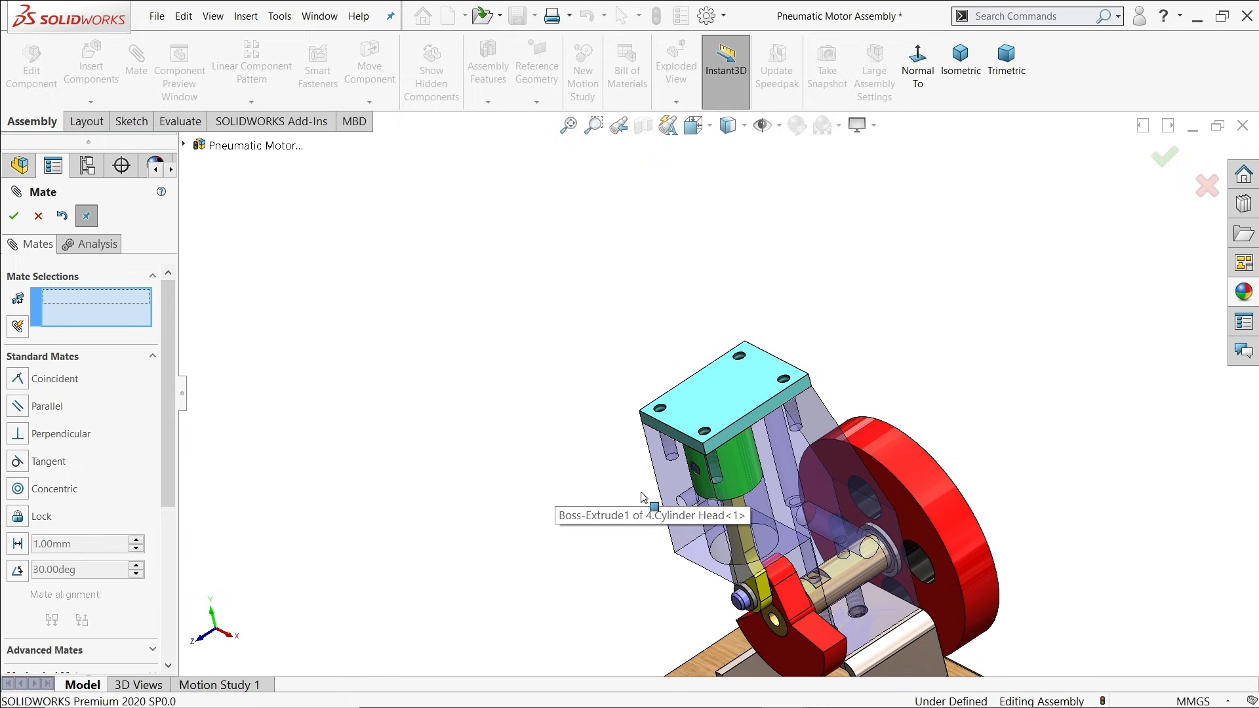
click(37, 224)
scroll(646, 510, up, 3)
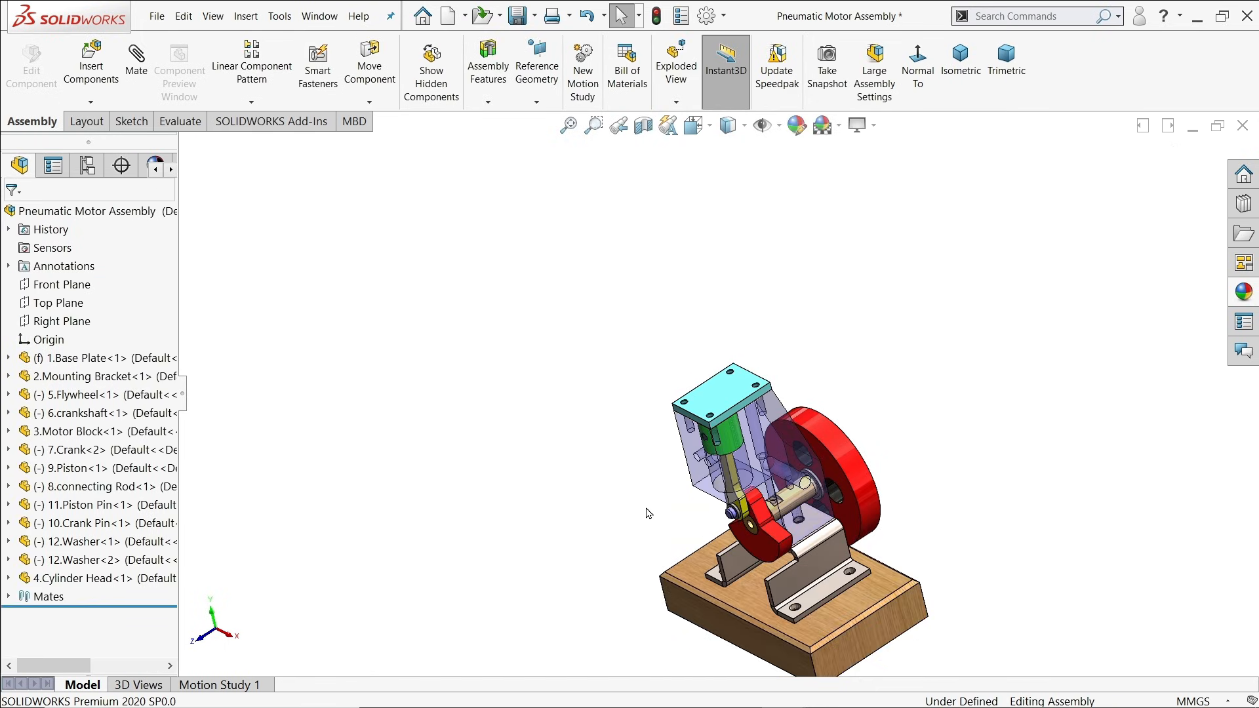
Step: Open the DIN Hexagon Socket Head Screws category under Bolts and Screws in the Toolbox of the Design Library
scroll(768, 519, down, 3)
mouse_move(782, 515)
middle_down()
mouse_move(819, 446)
mouse_move(769, 518)
mouse_move(776, 510)
middle_up()
scroll(791, 488, up, 3)
scroll(787, 516, down, 4)
scroll(777, 491, down, 2)
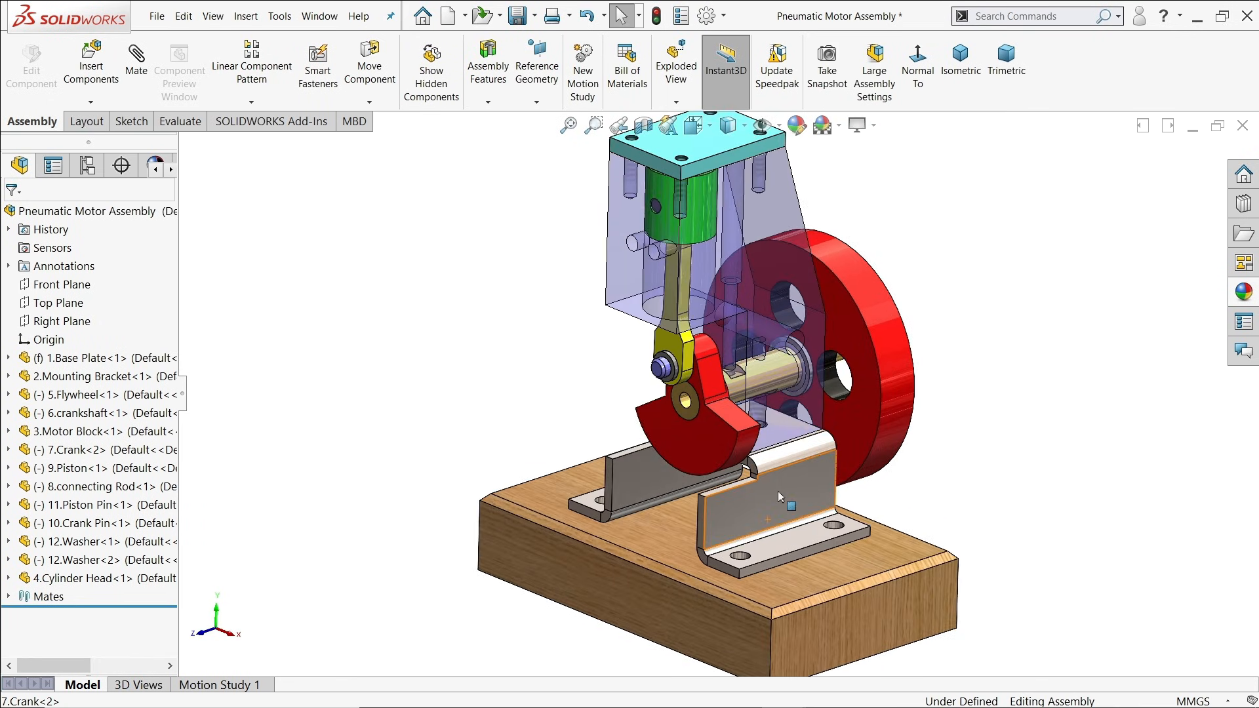
click(1243, 215)
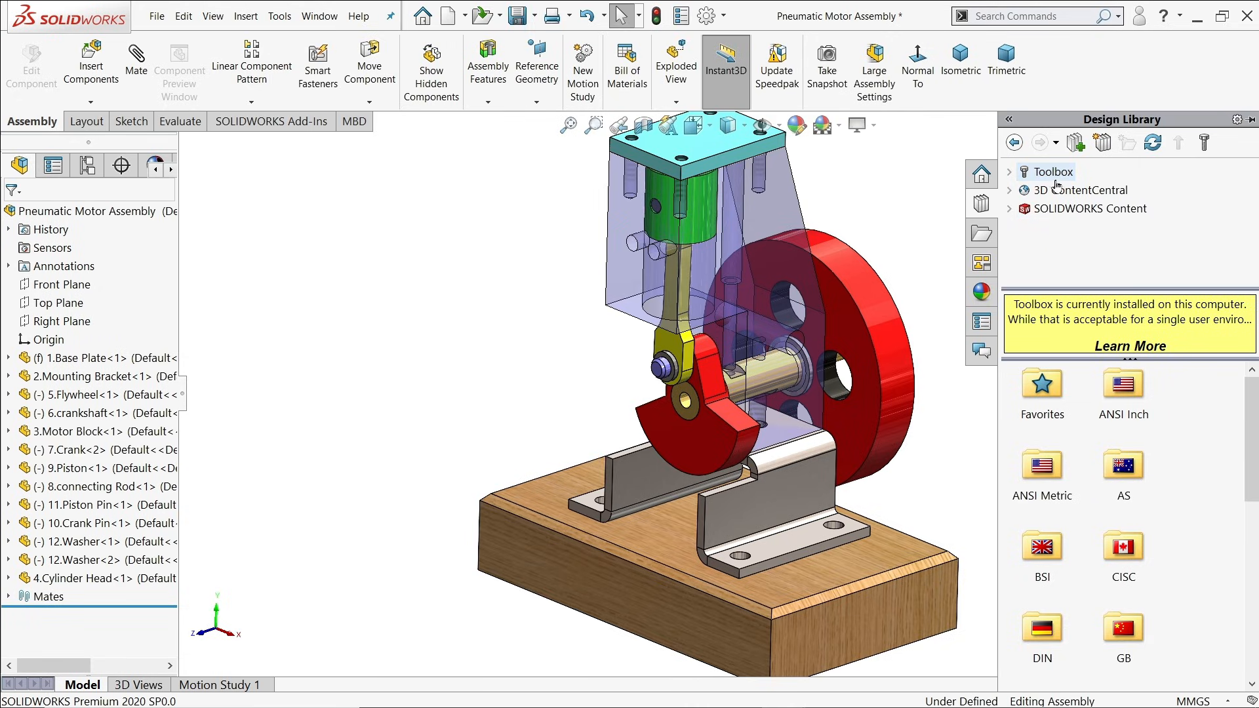
click(1009, 173)
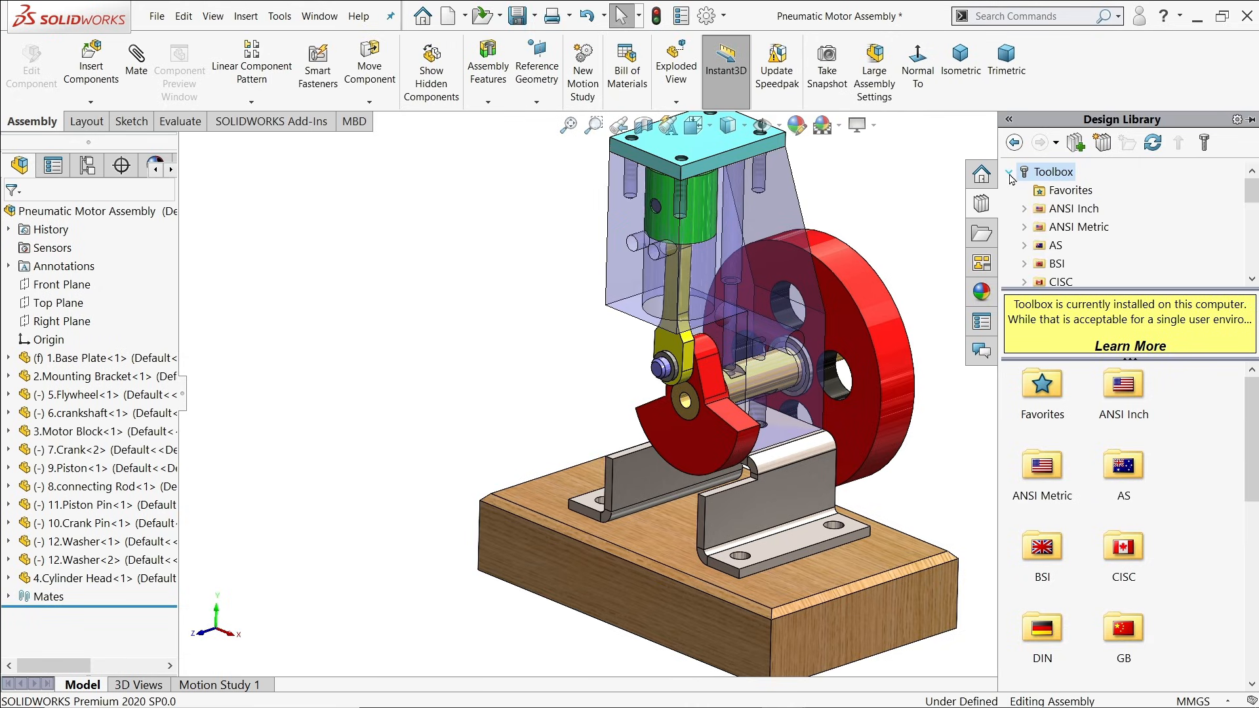
scroll(1113, 508, down, 3)
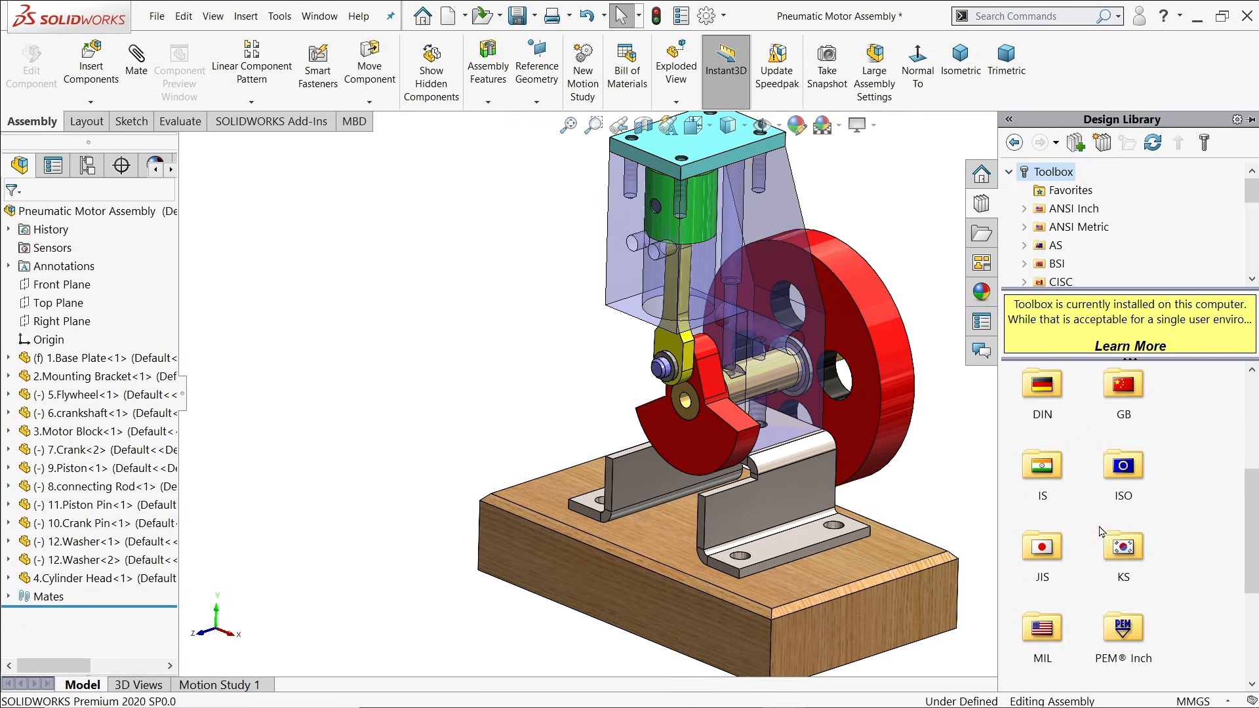
double_click(1038, 420)
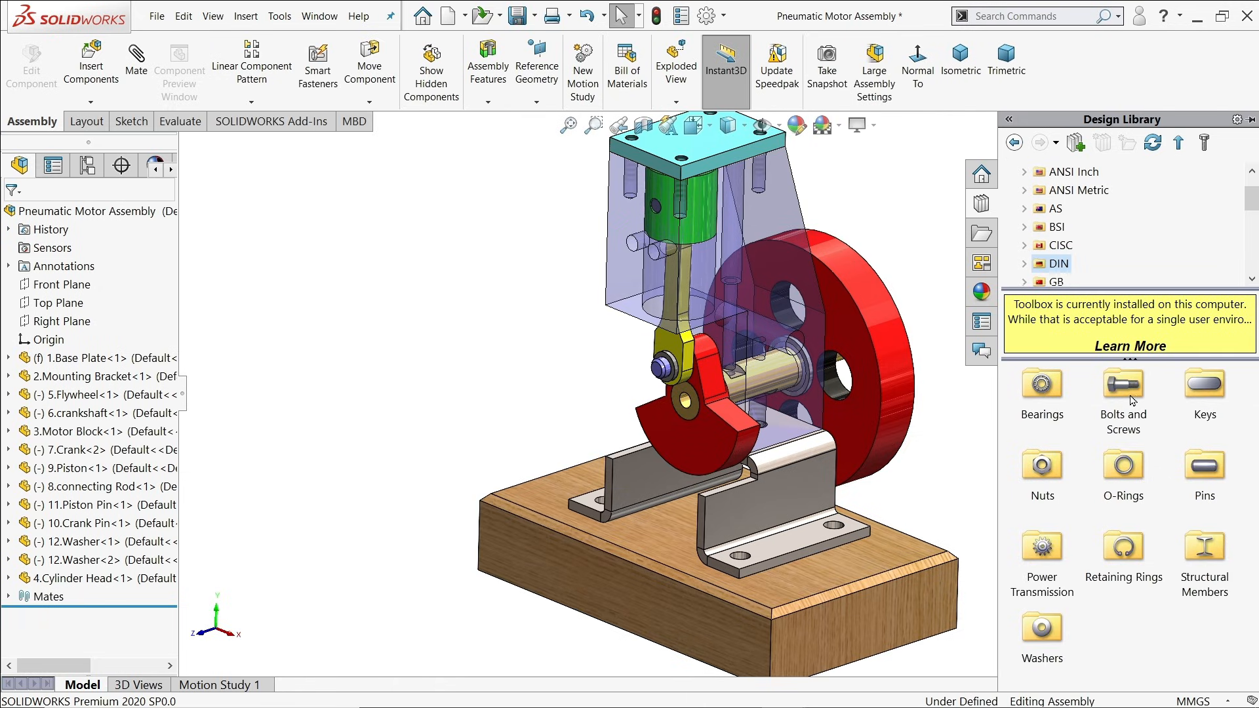
double_click(1123, 387)
drag(1254, 432, 1254, 471)
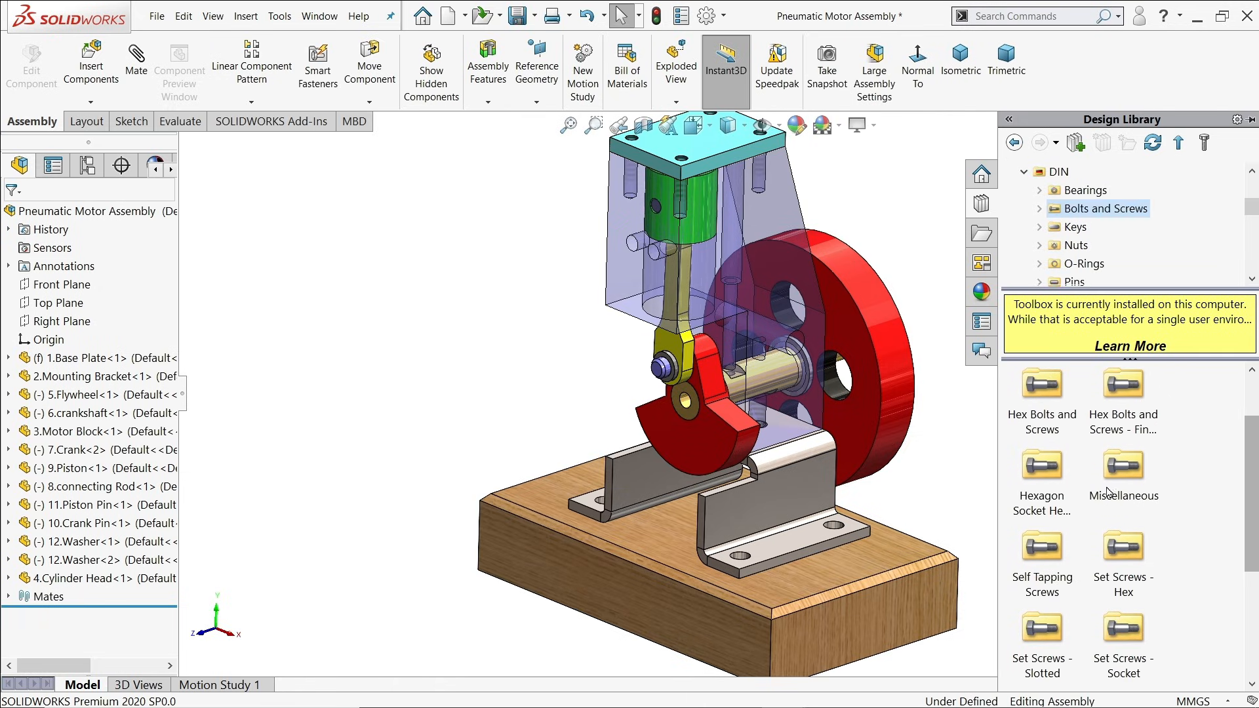
double_click(1042, 466)
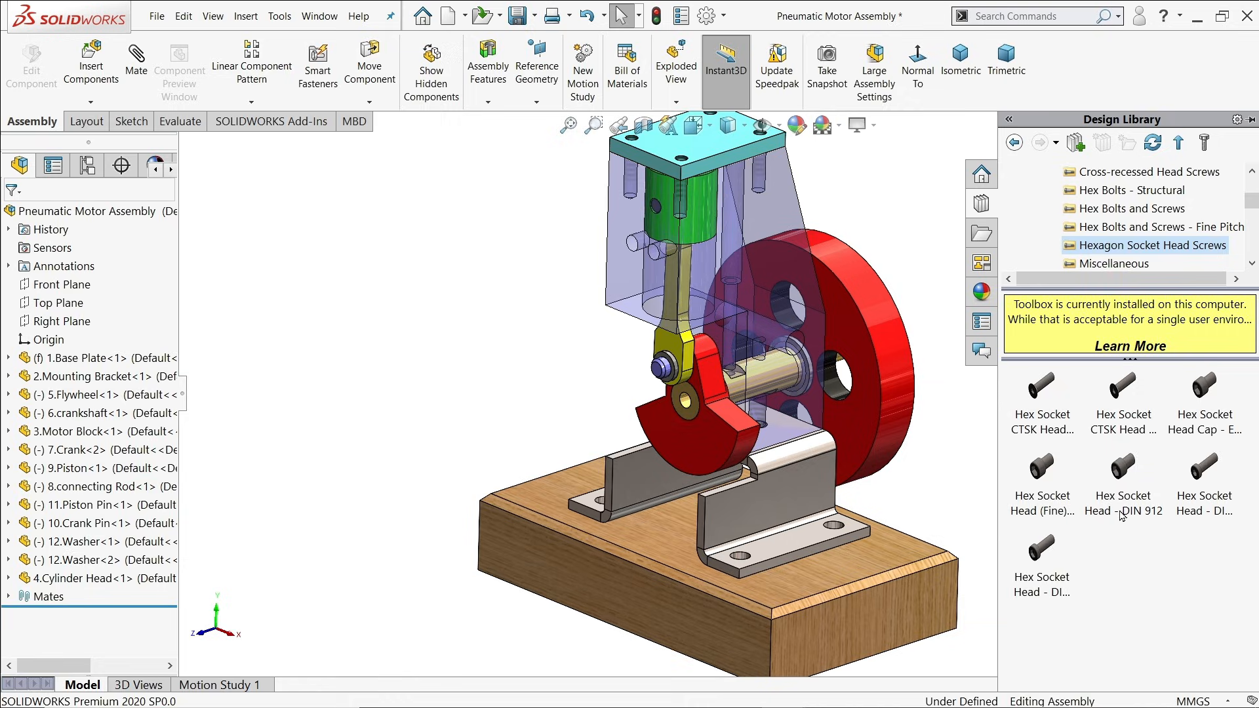
mouse_move(1121, 515)
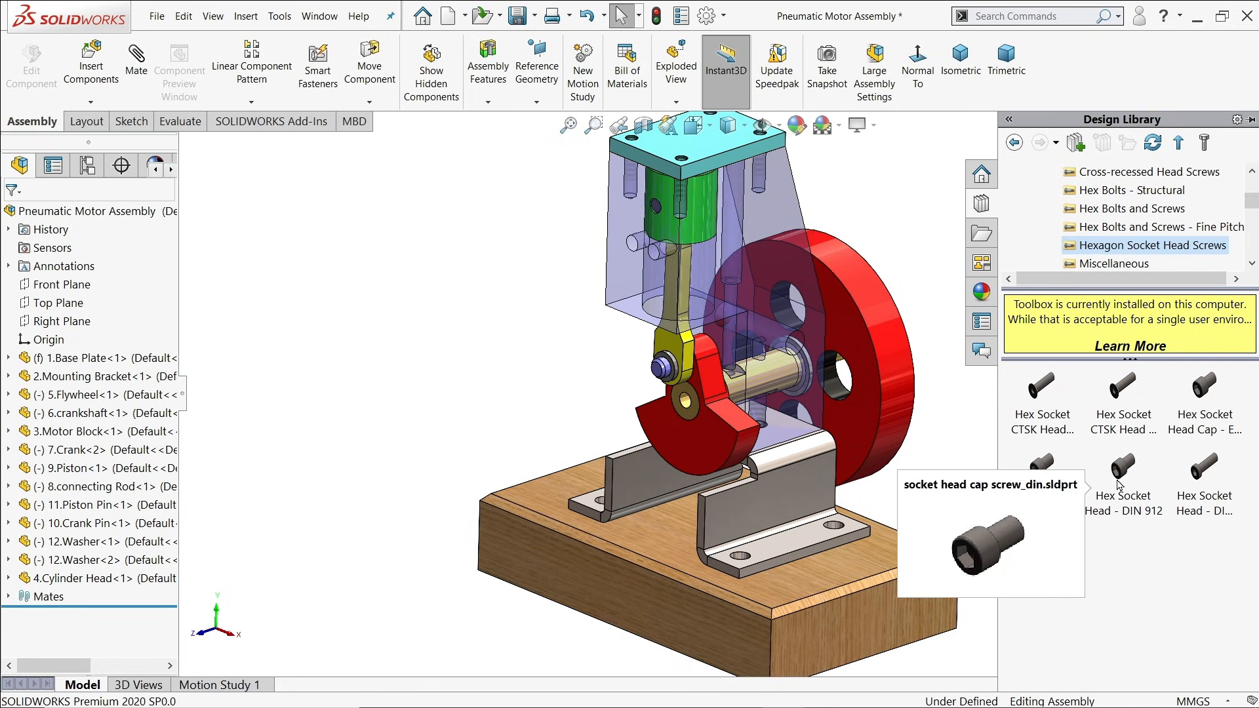
Step: Insert a DIN 912 hex socket head screw into the front hole of the mounting bracket's near foot and set its size to M4
scroll(974, 523, down, 5)
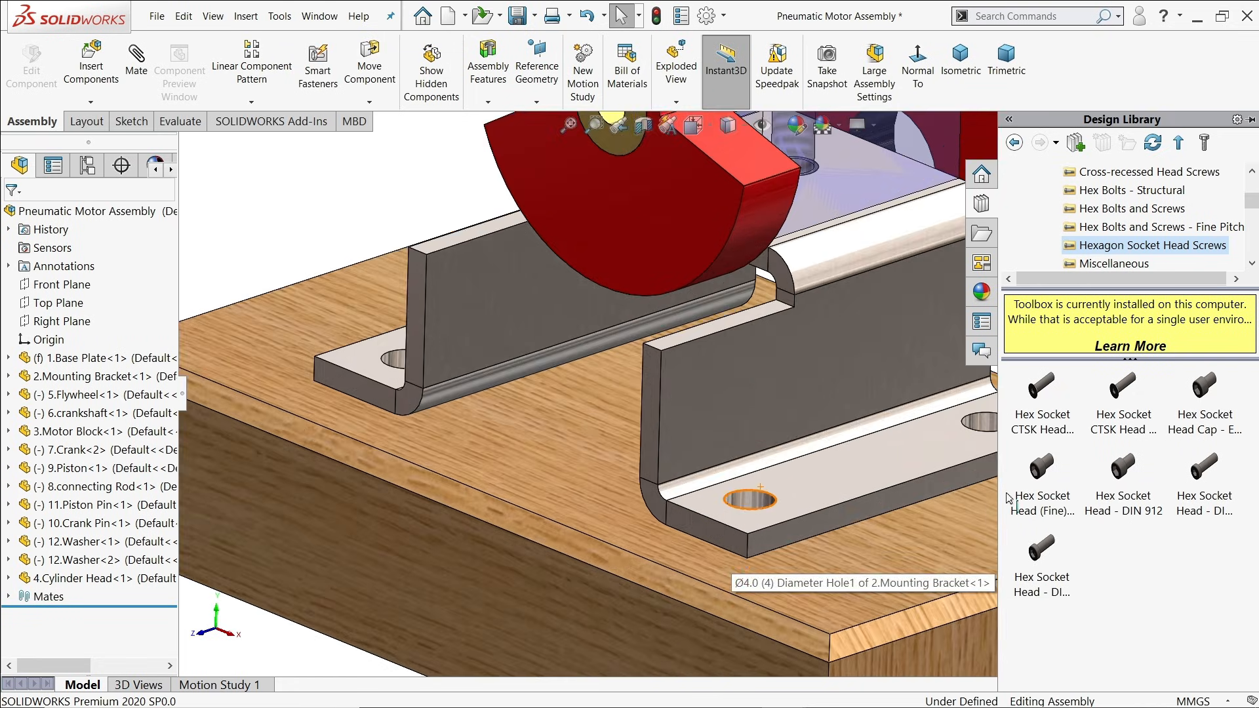
drag(1122, 469, 753, 517)
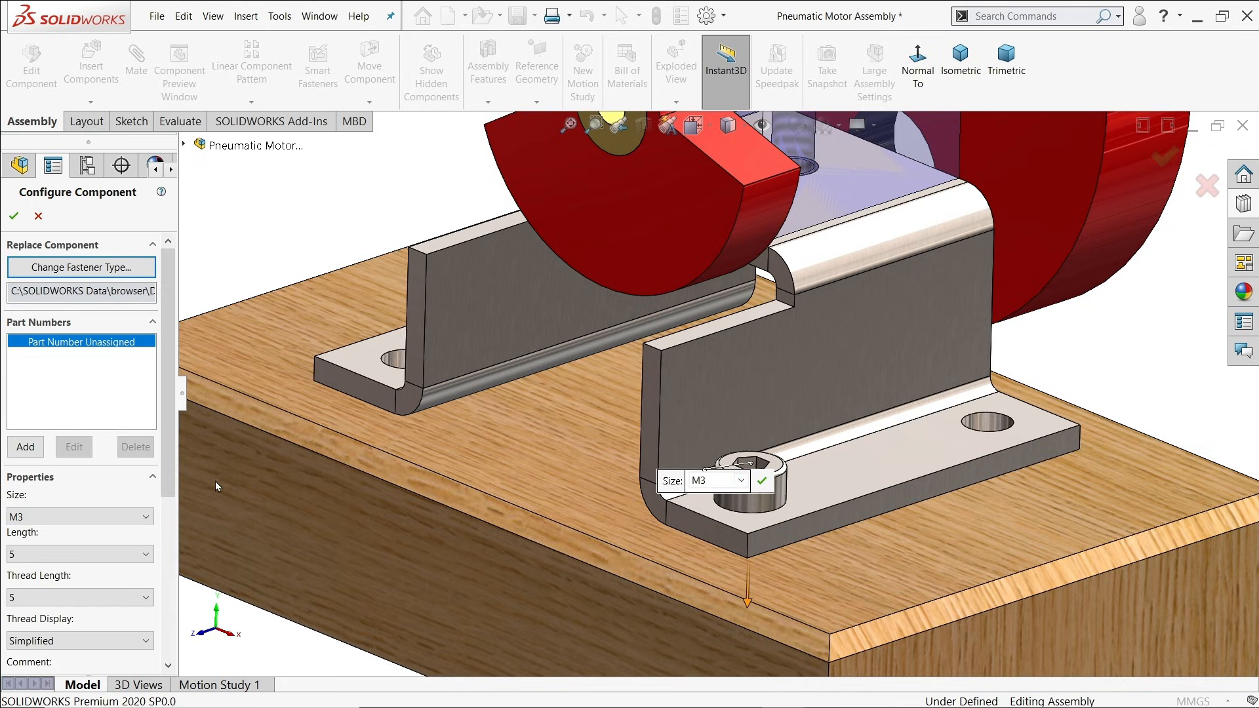
click(27, 516)
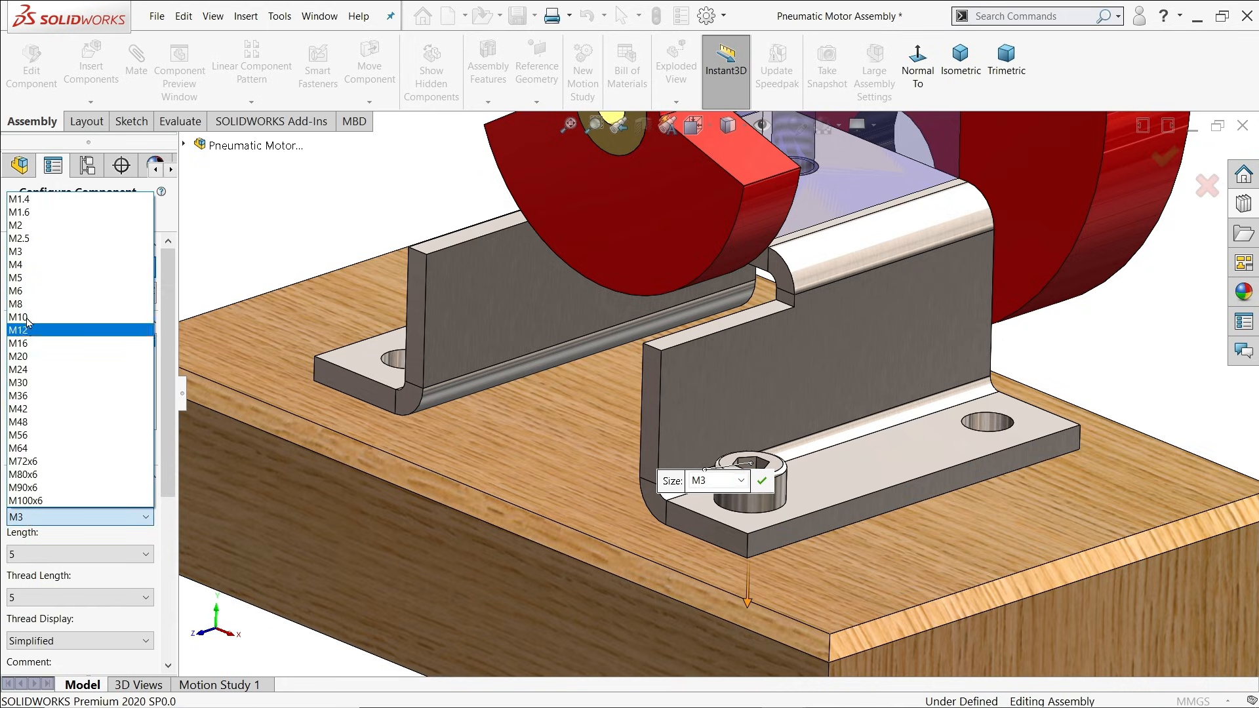
click(26, 265)
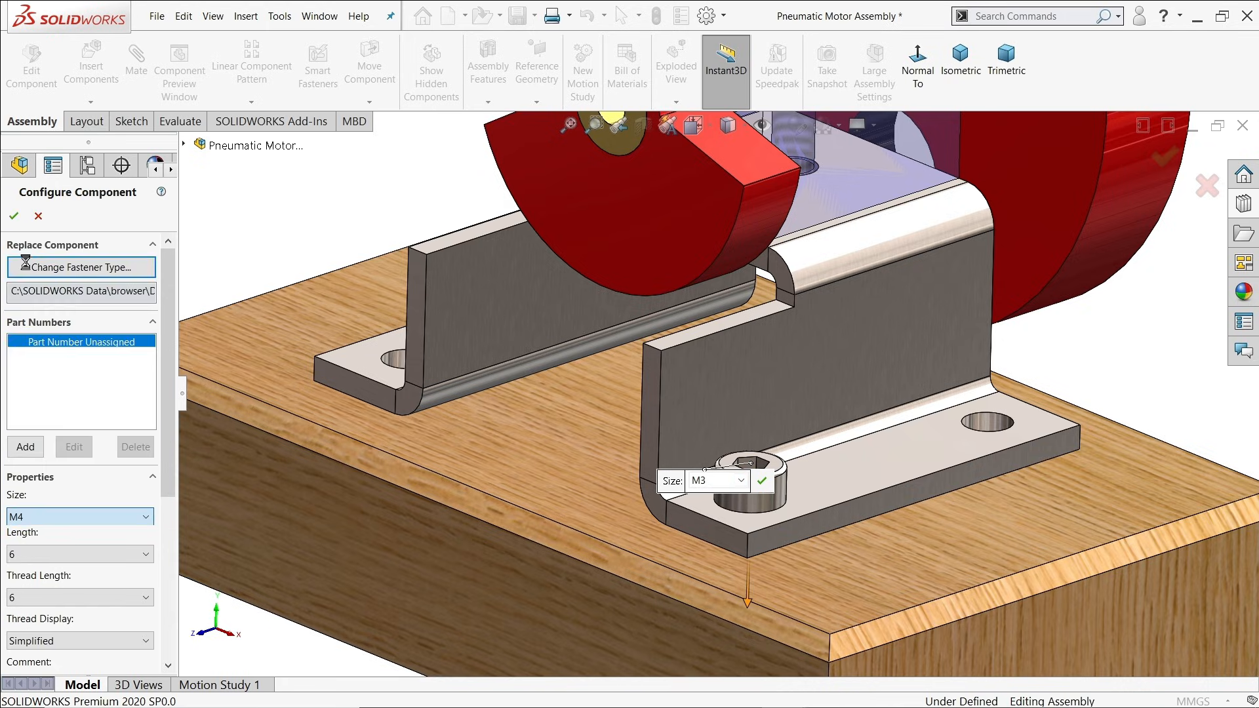
Step: Set the M4 screw's length to 8 mm and accept its configuration
middle_drag(814, 572, 739, 557)
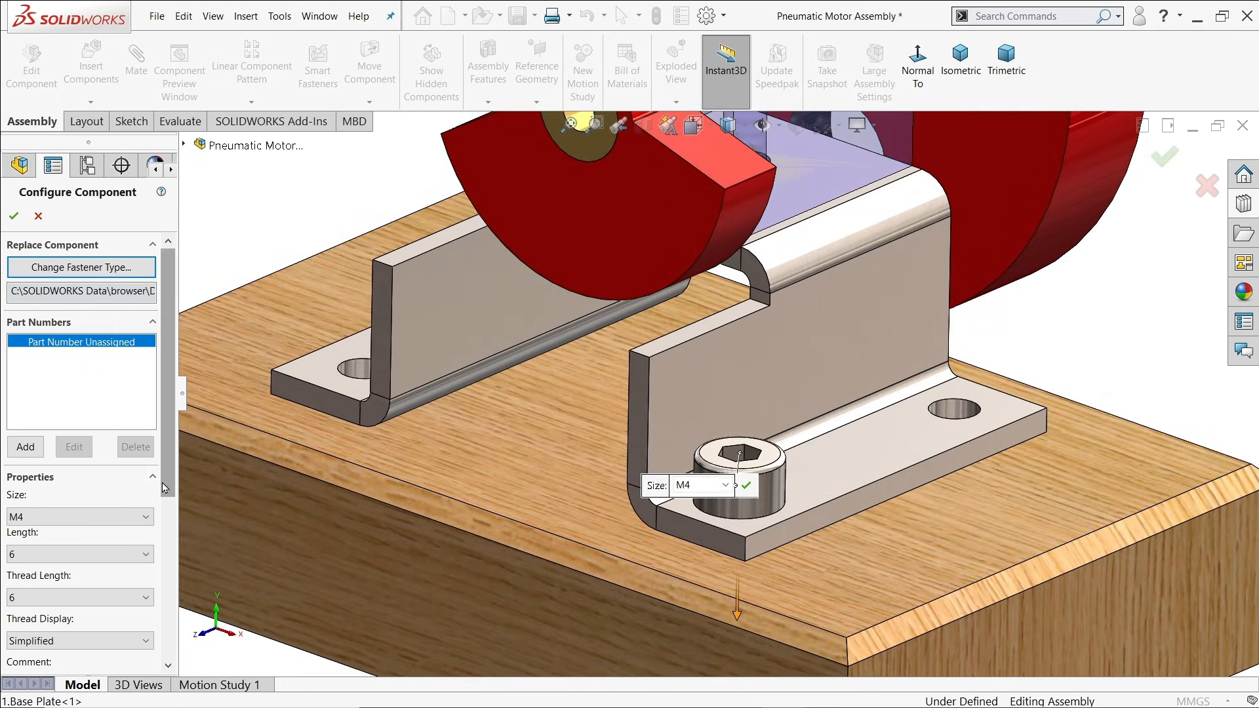
drag(163, 487, 163, 530)
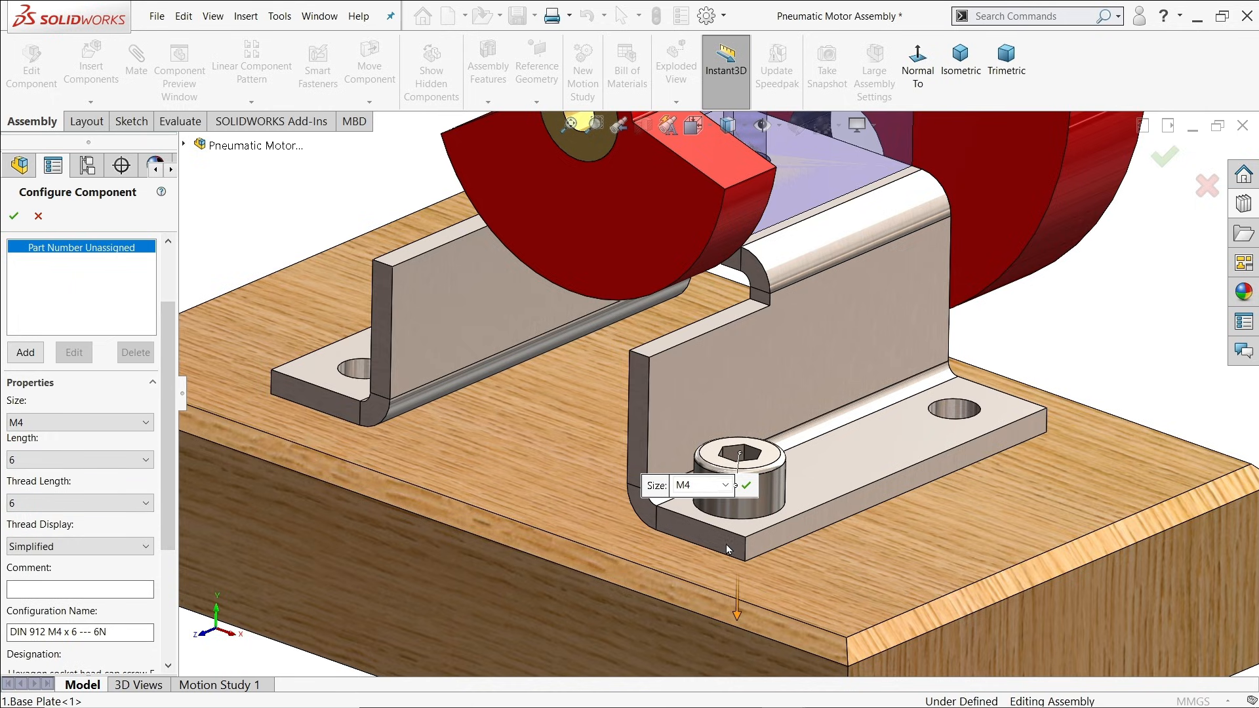
click(45, 462)
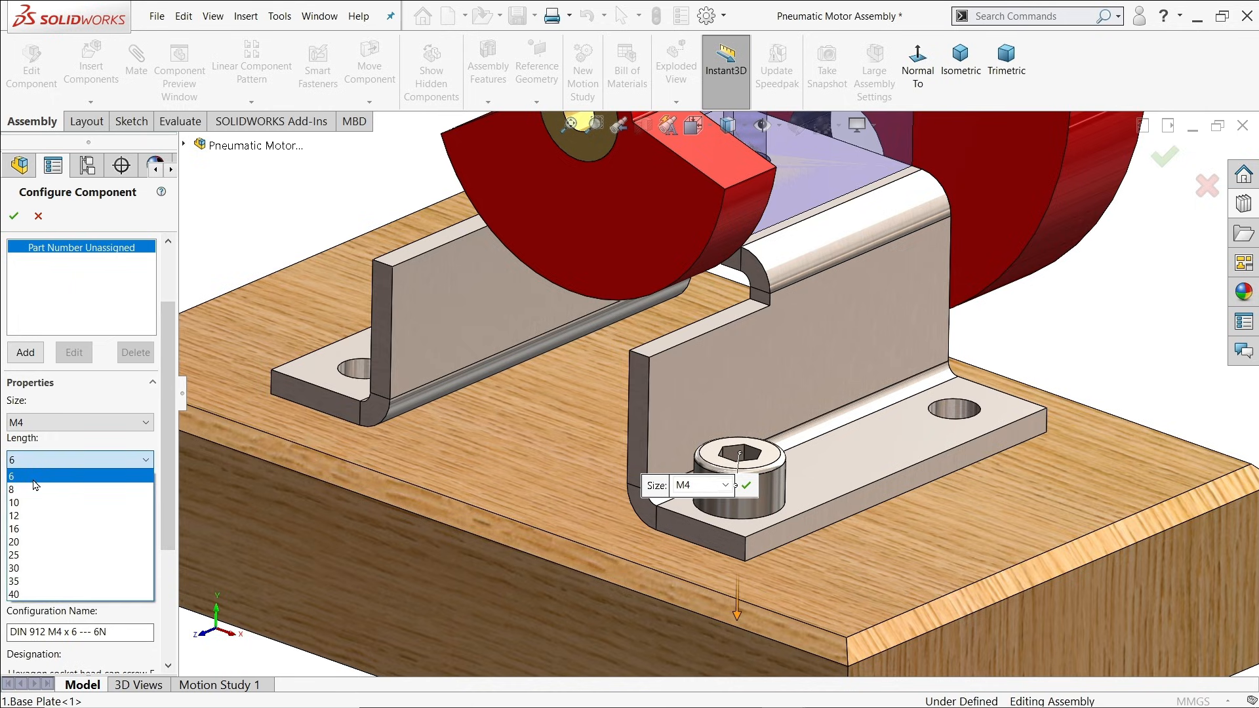
click(29, 490)
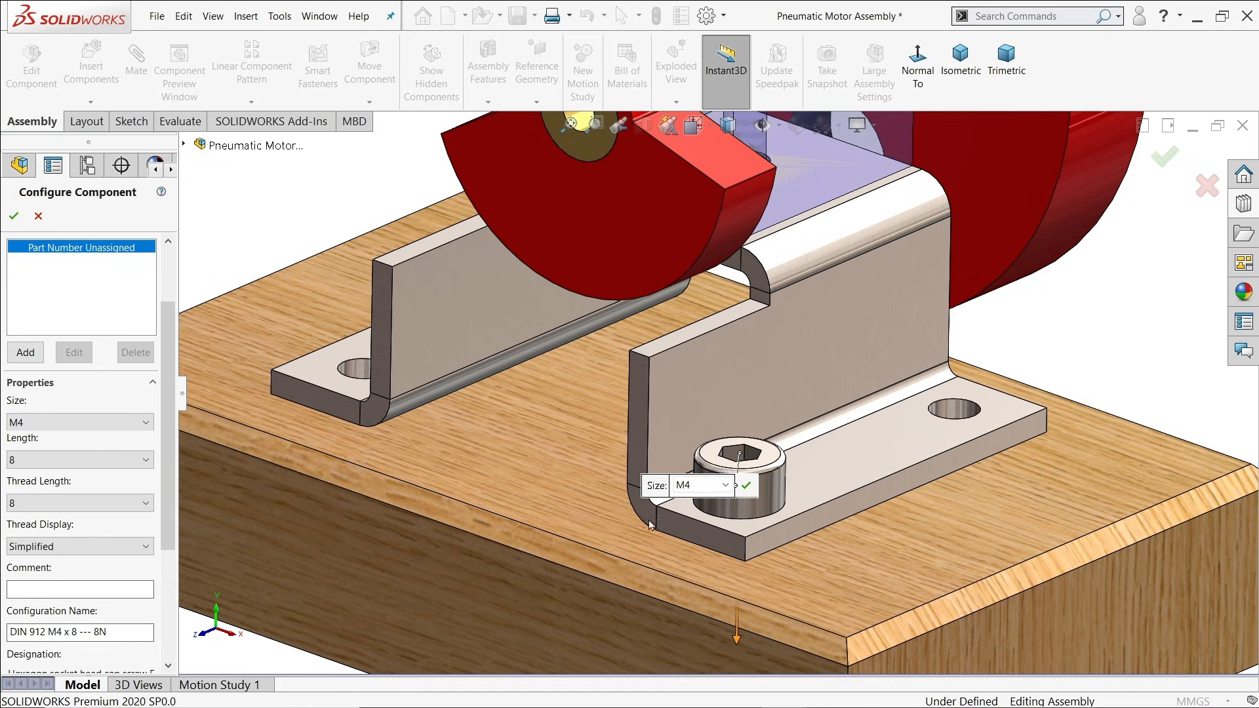
middle_drag(777, 540, 781, 584)
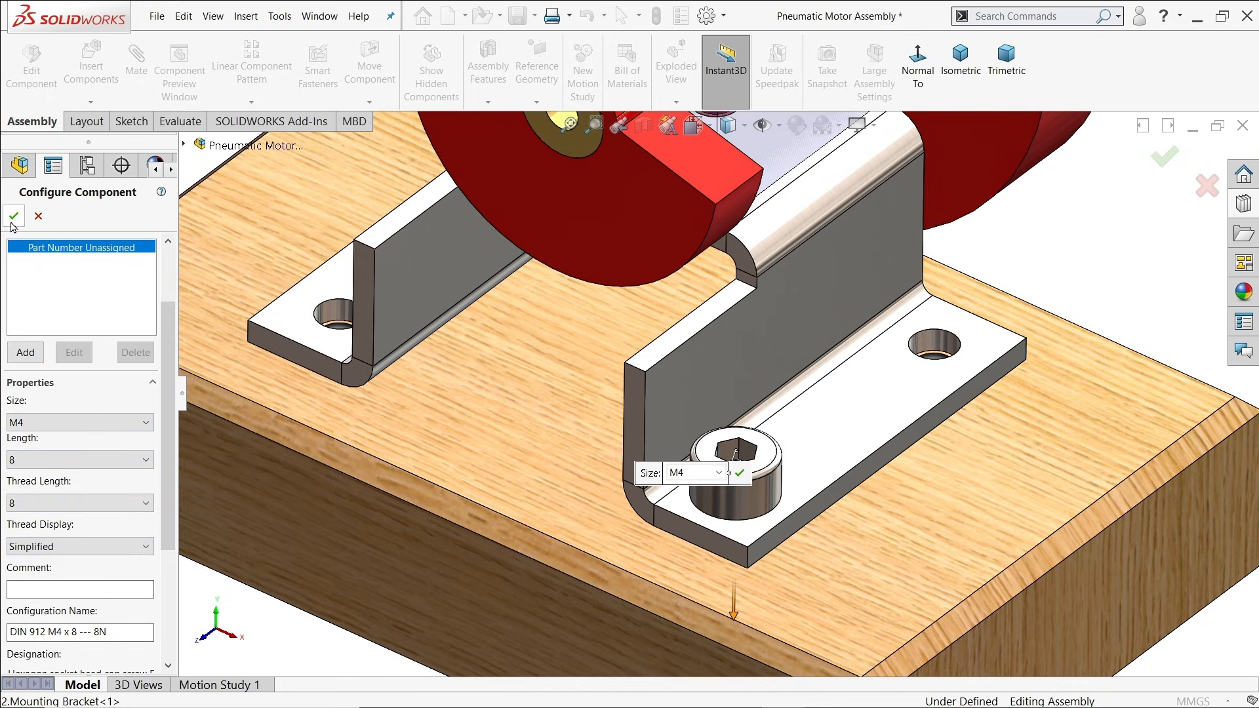
click(13, 216)
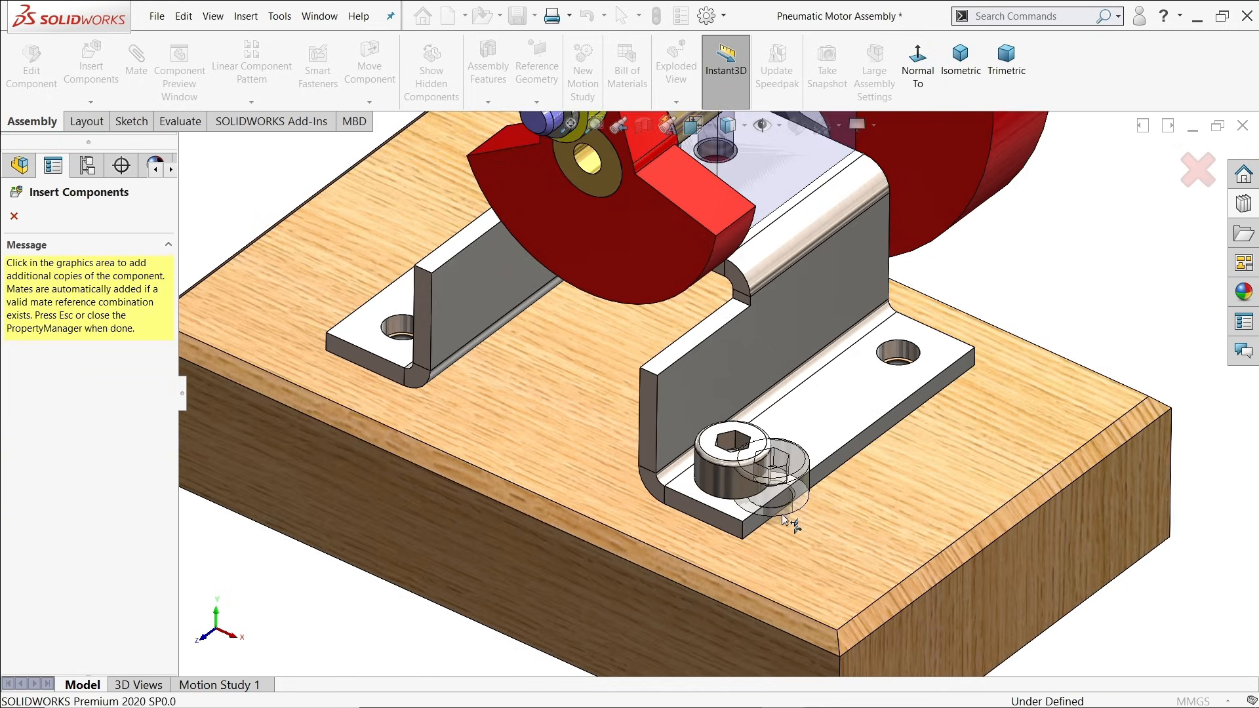
Step: Place three more copies of the M4 x 8 socket head screw in the remaining holes of the mounting bracket's feet
click(905, 362)
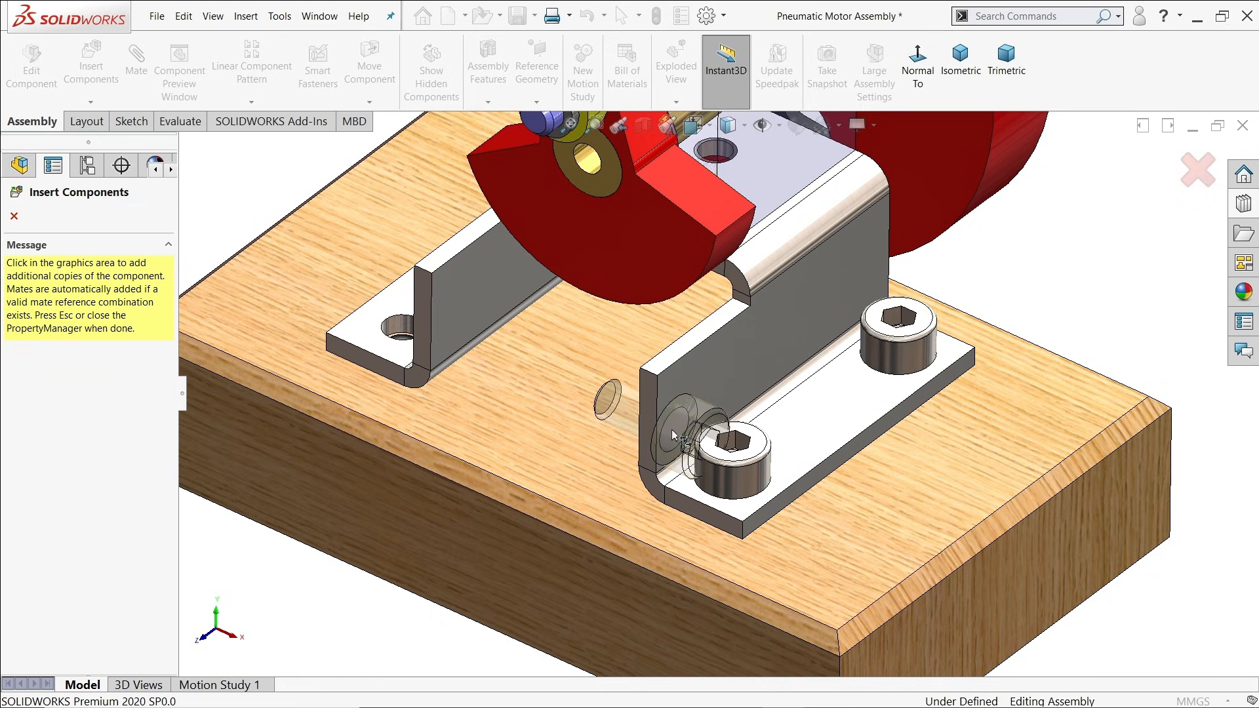
scroll(459, 361, up, 3)
scroll(513, 354, down, 5)
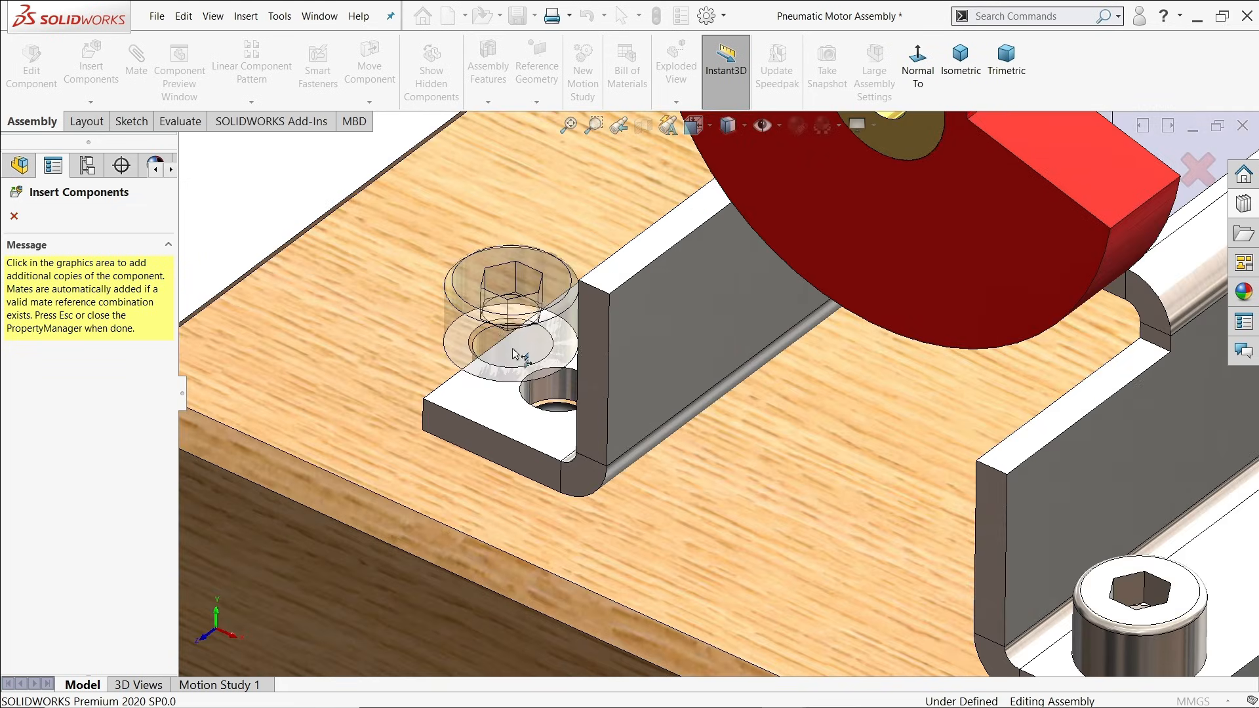
click(513, 397)
scroll(559, 421, up, 1)
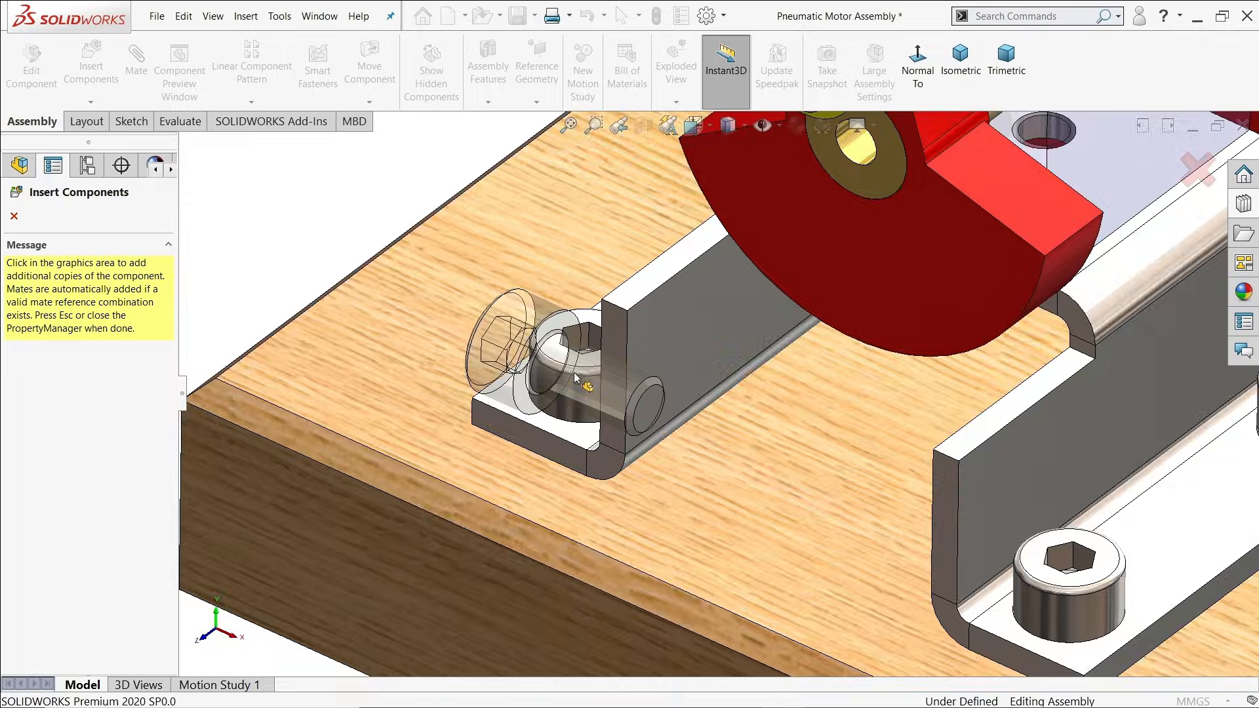
middle_drag(583, 384, 651, 413)
scroll(649, 407, up, 3)
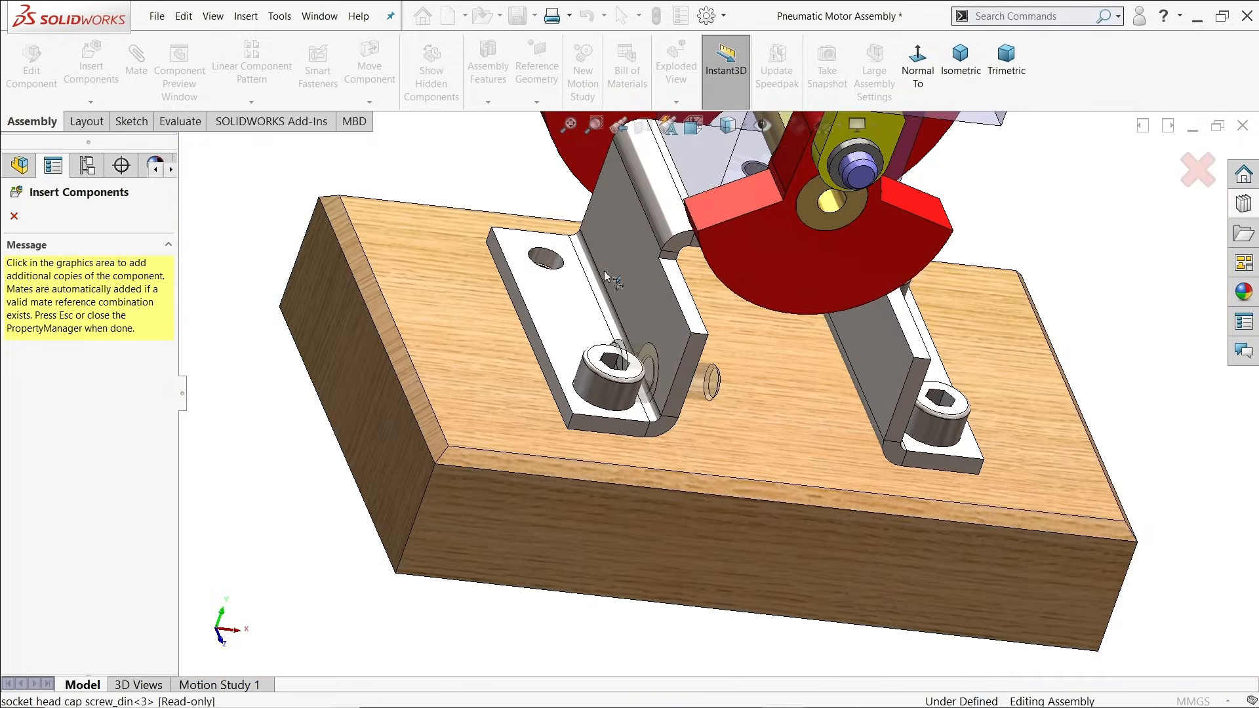
scroll(533, 303, down, 6)
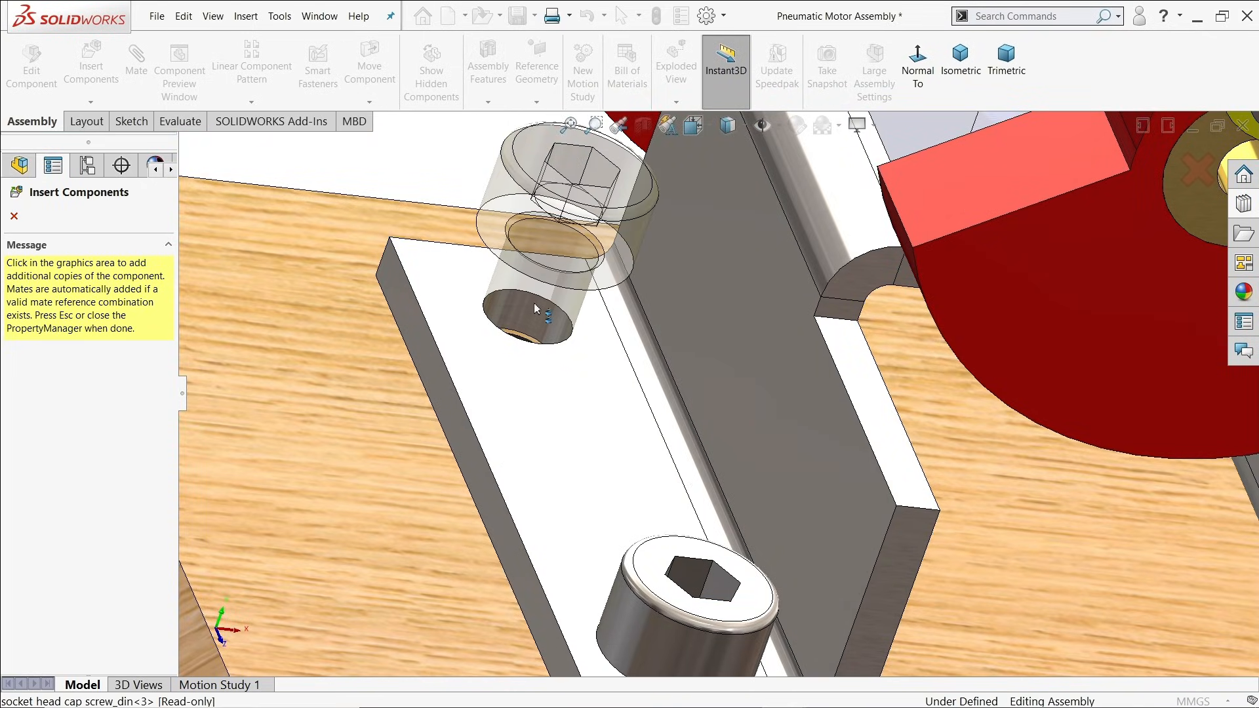
click(534, 303)
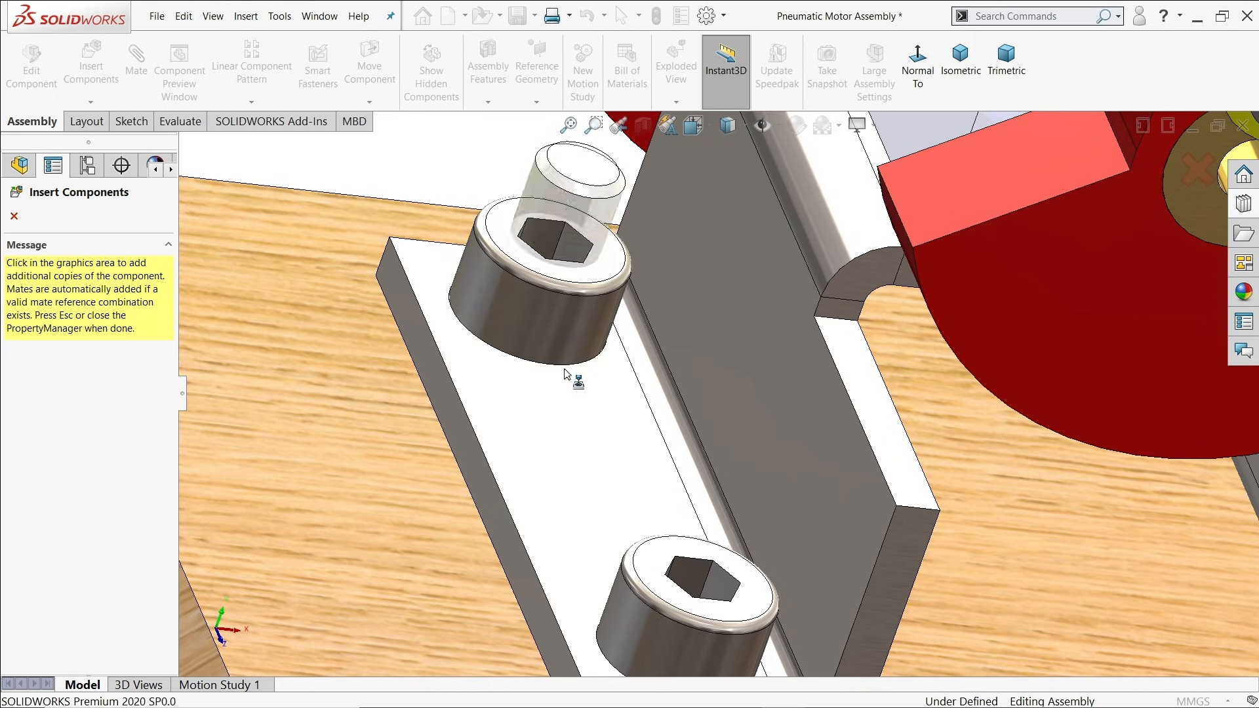
Step: Place two copies of the M4 x 8 screw from beneath the mounting bracket's top plate, through its holes into the motor block
scroll(566, 374, up, 2)
middle_drag(648, 419, 852, 392)
scroll(856, 392, down, 3)
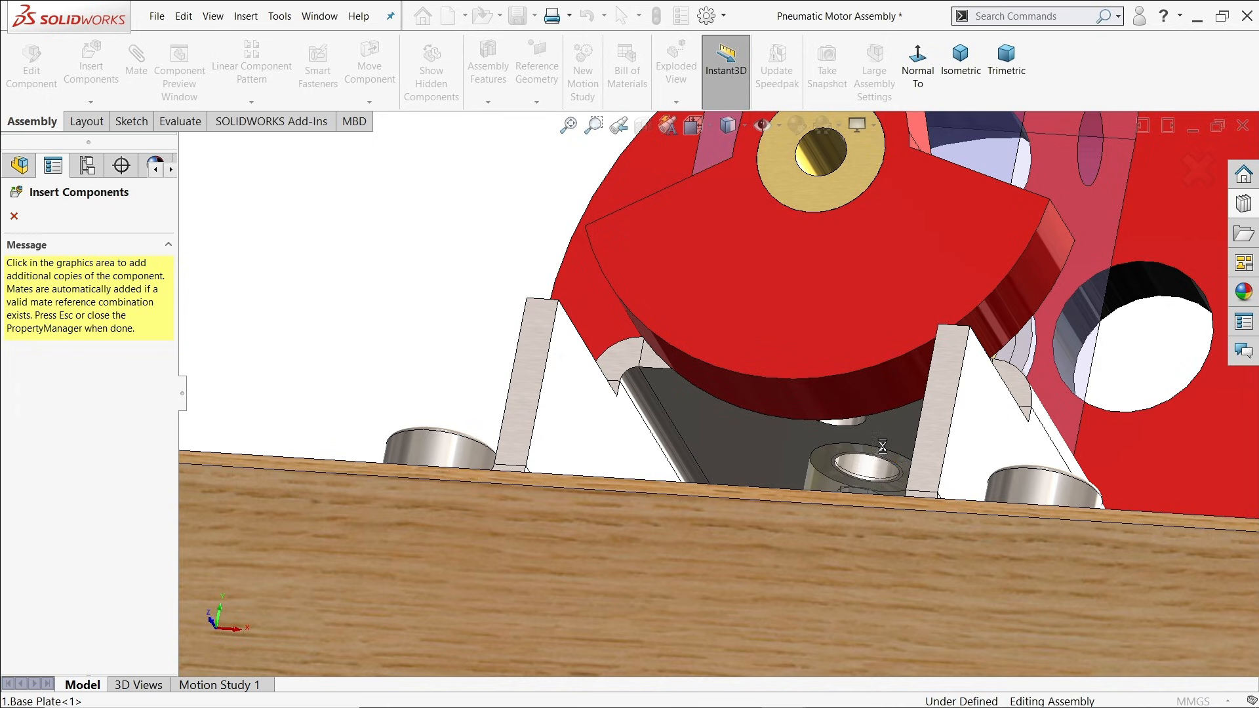
scroll(885, 452, up, 3)
middle_drag(885, 452, 754, 403)
scroll(752, 401, down, 3)
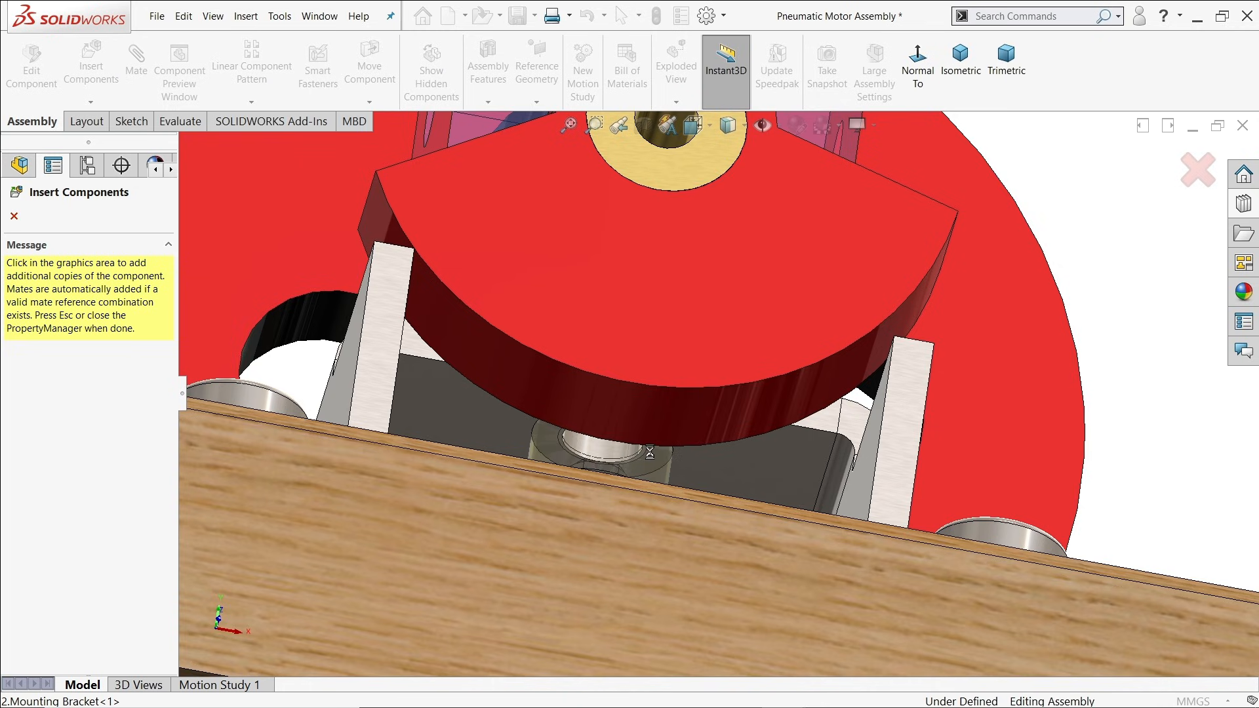
scroll(715, 491, up, 3)
middle_drag(720, 476, 649, 484)
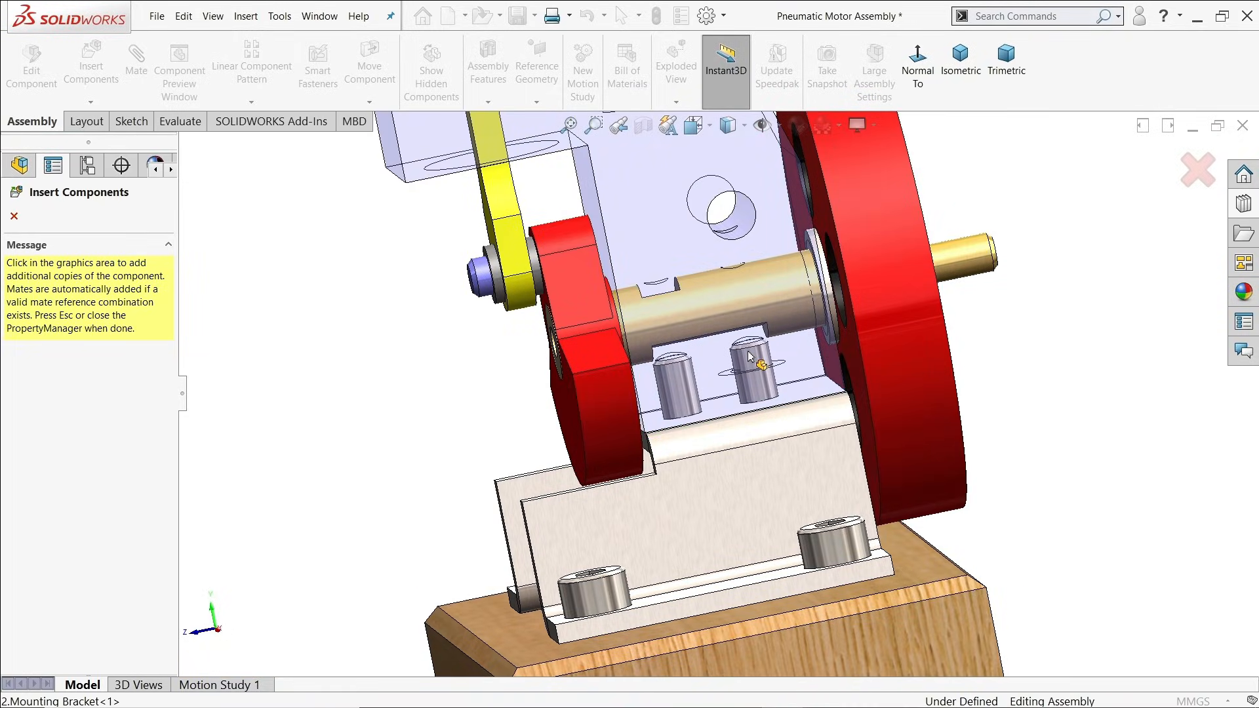
scroll(752, 363, down, 3)
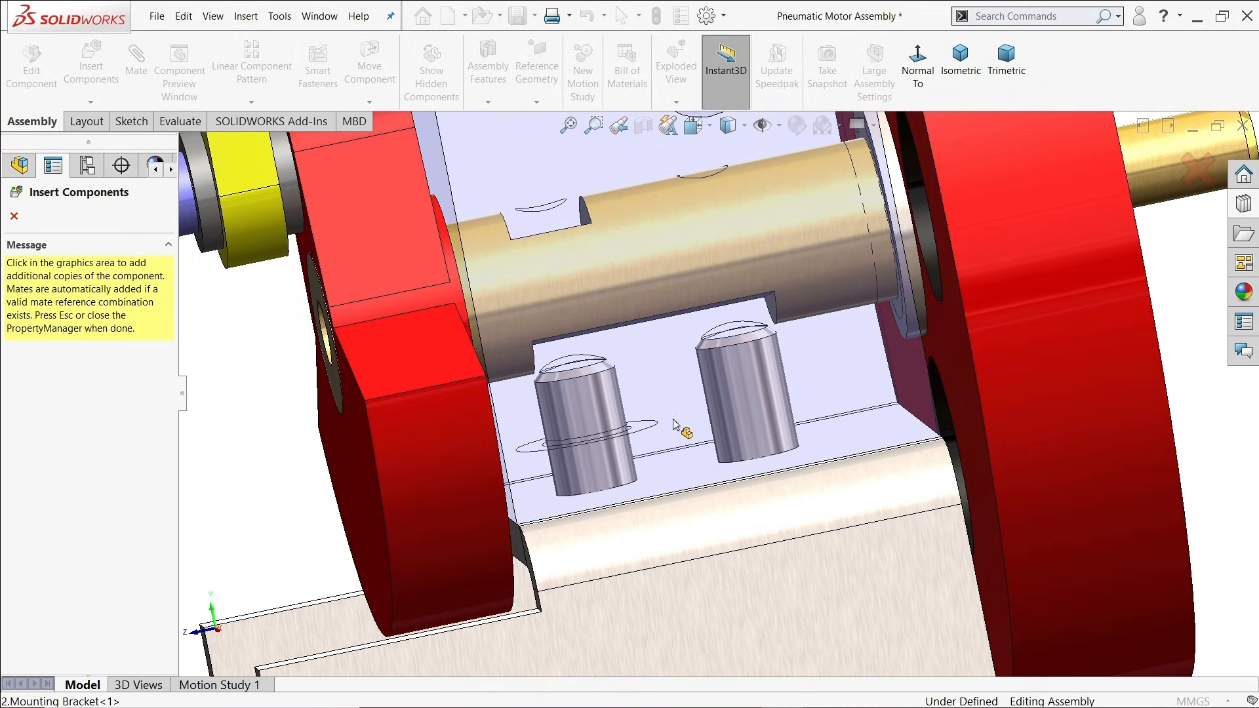
scroll(676, 424, up, 5)
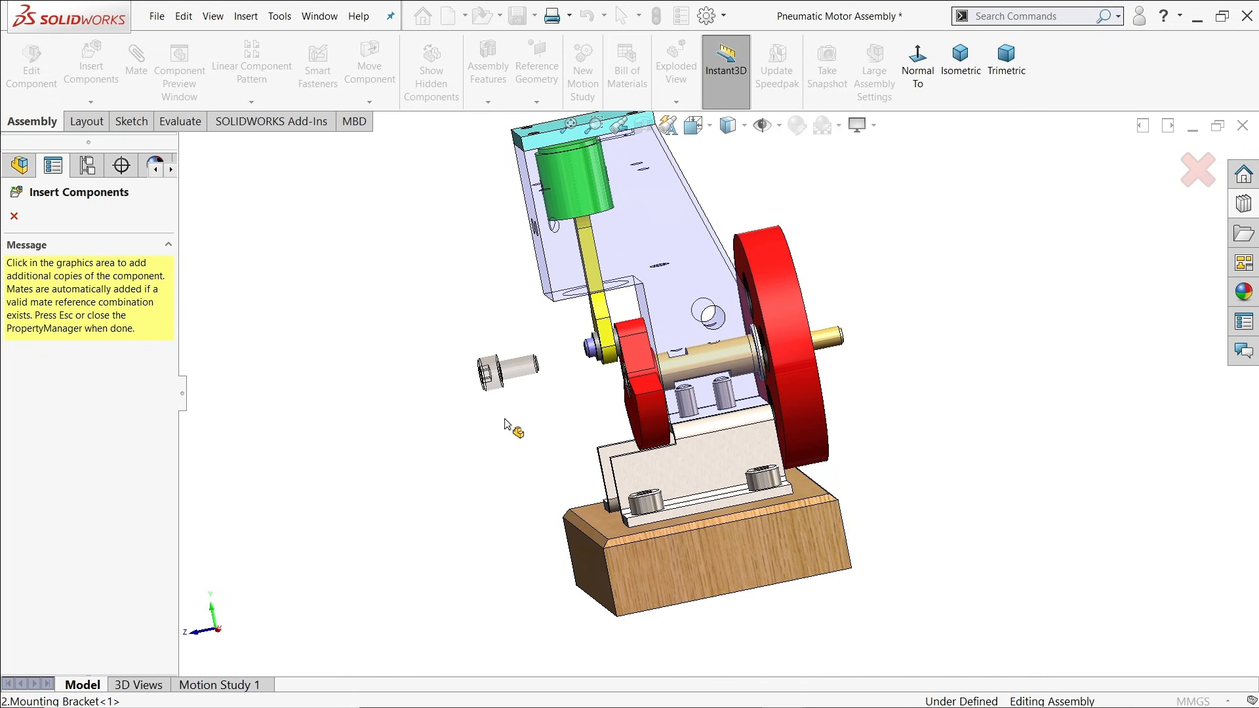
Step: End the M4 screw placement and examine the parts table and assembled view in the Air Motor Assembly drawing for the cylinder head screws
middle_drag(505, 422, 580, 484)
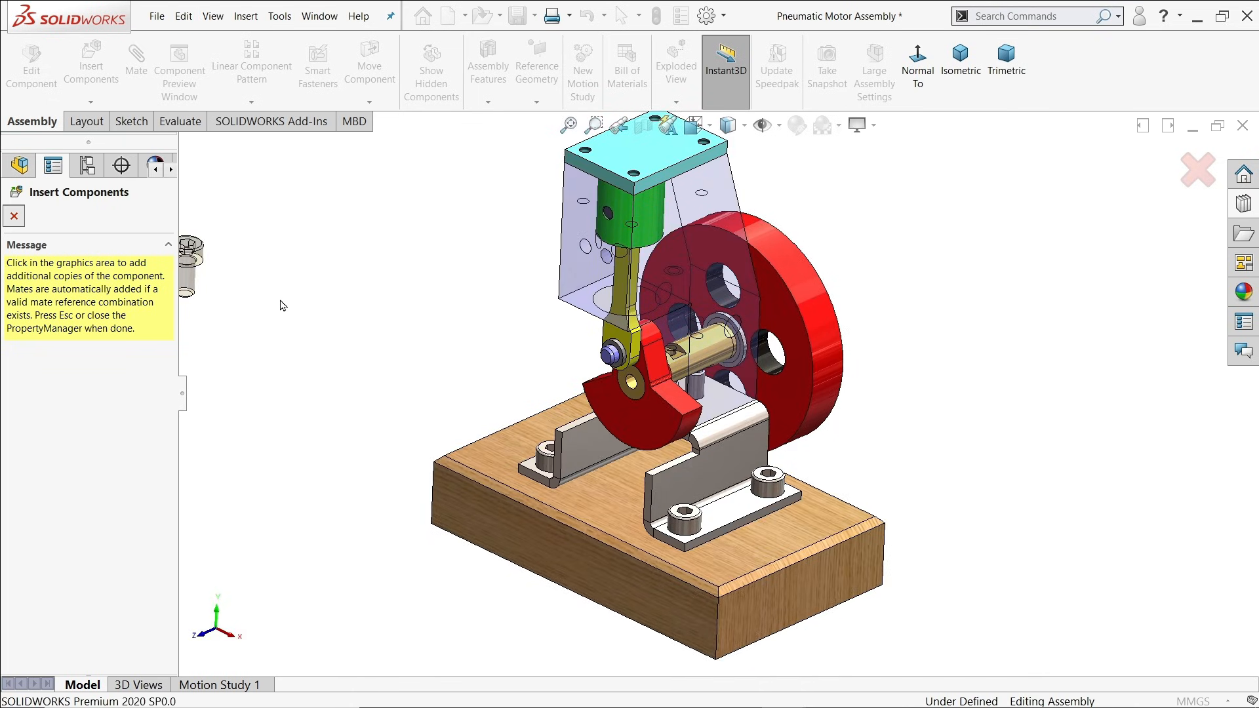
key(Escape)
scroll(655, 359, down, 5)
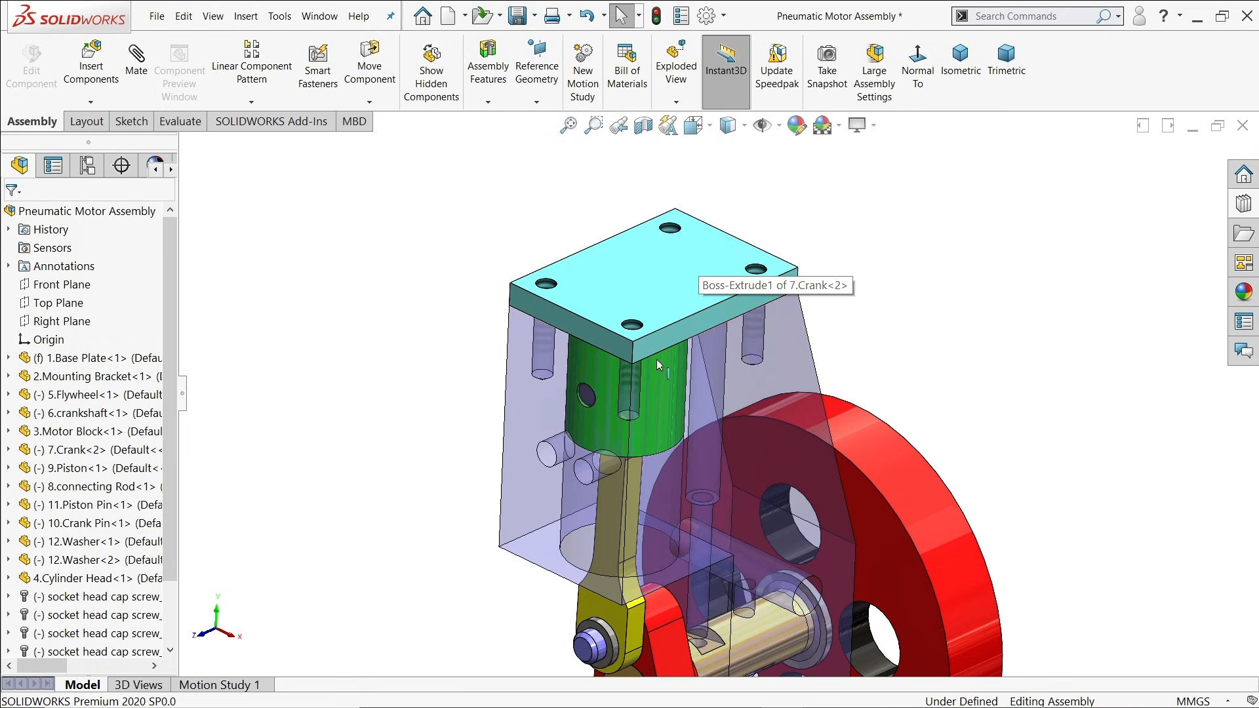
scroll(655, 359, up, 5)
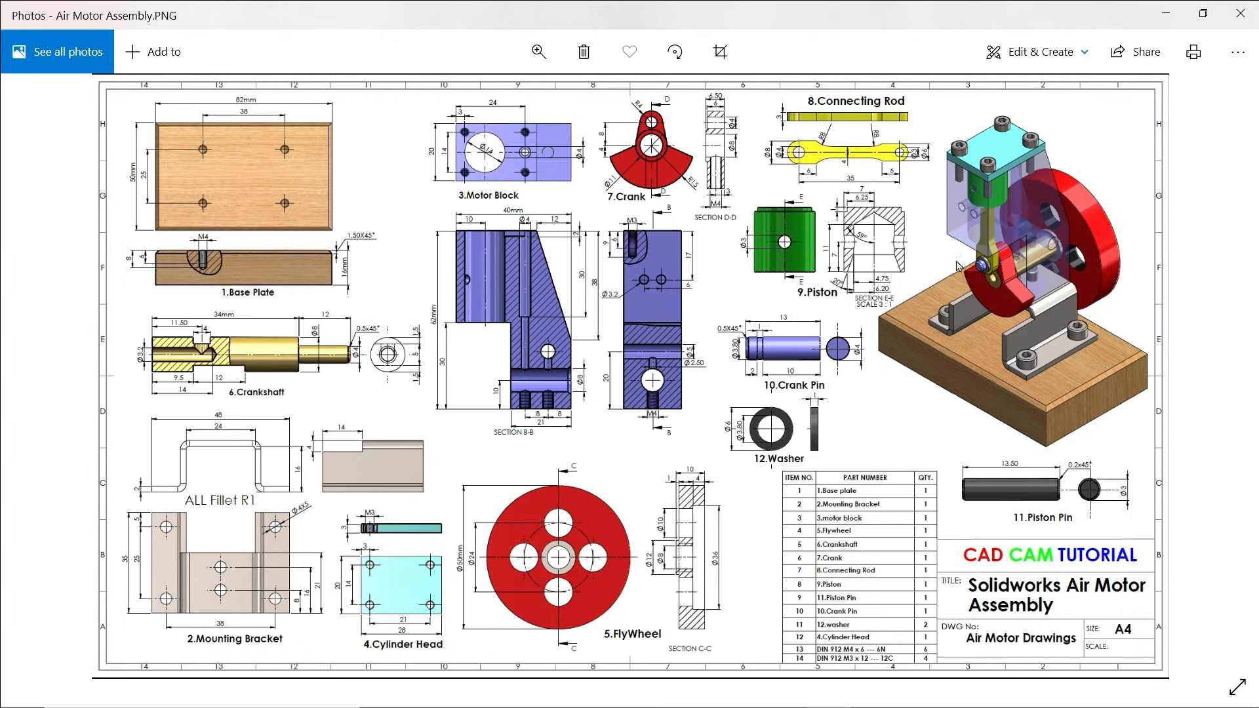
scroll(856, 670, up, 5)
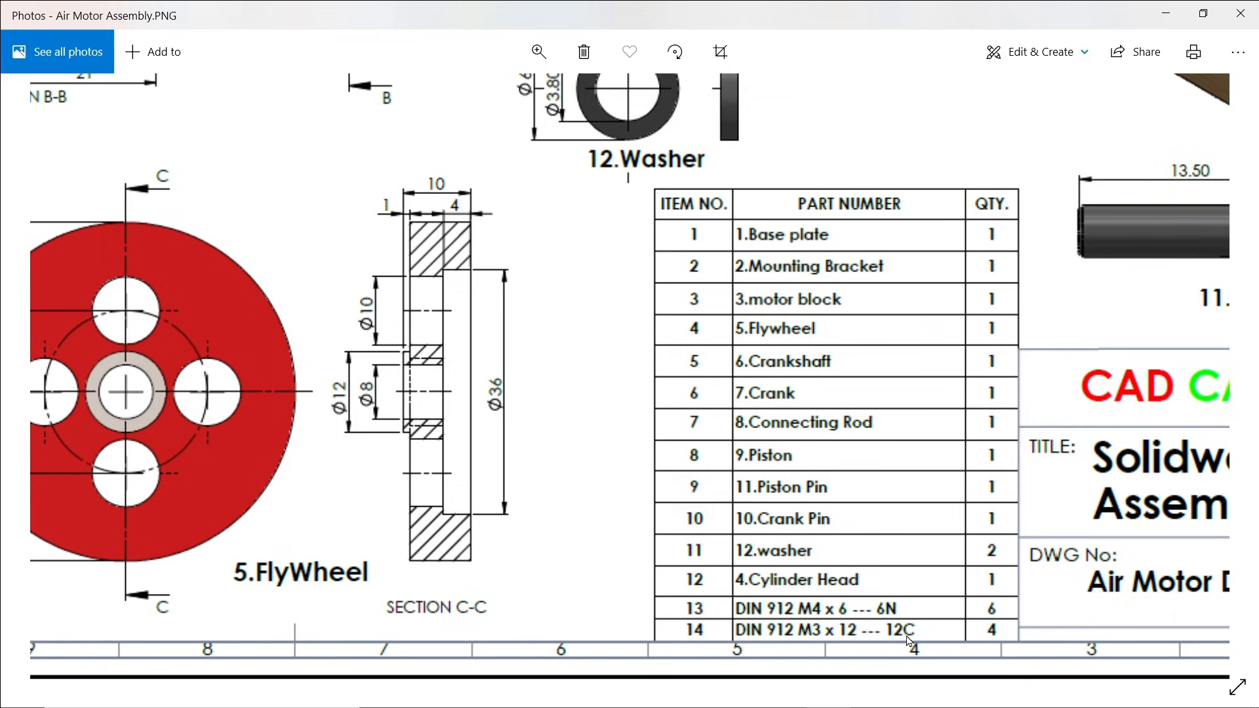
drag(976, 217, 849, 603)
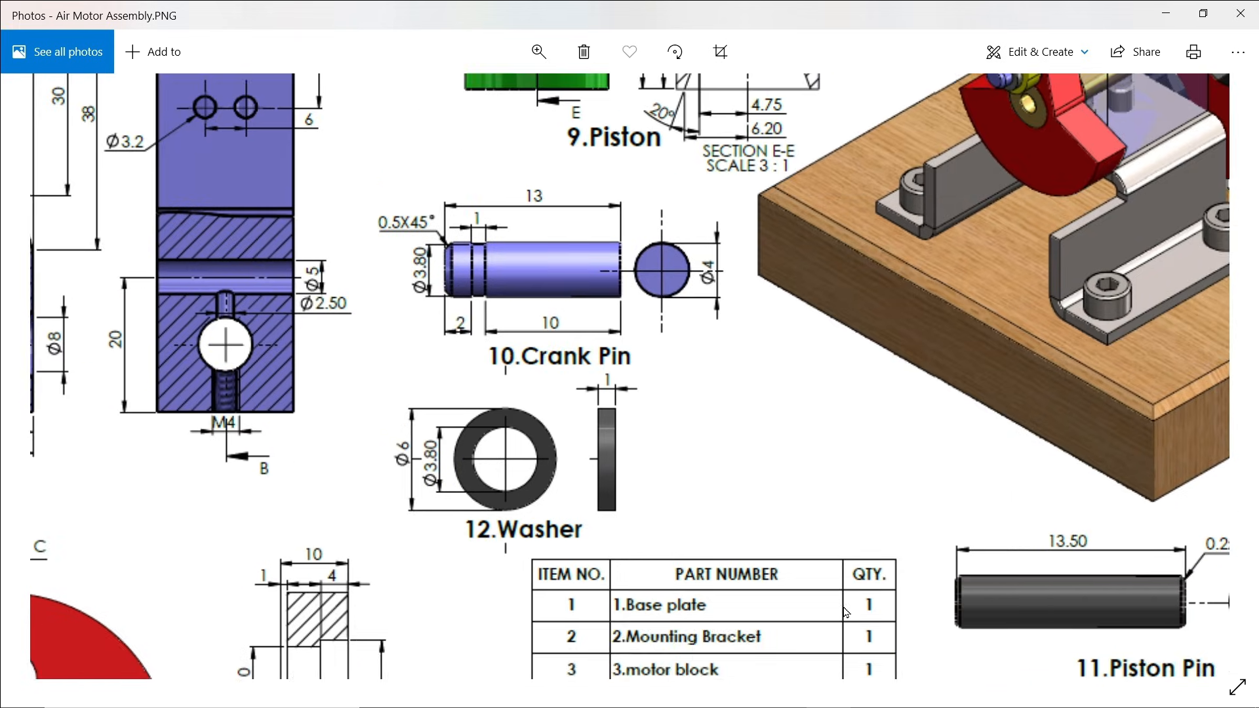
drag(1023, 206, 798, 621)
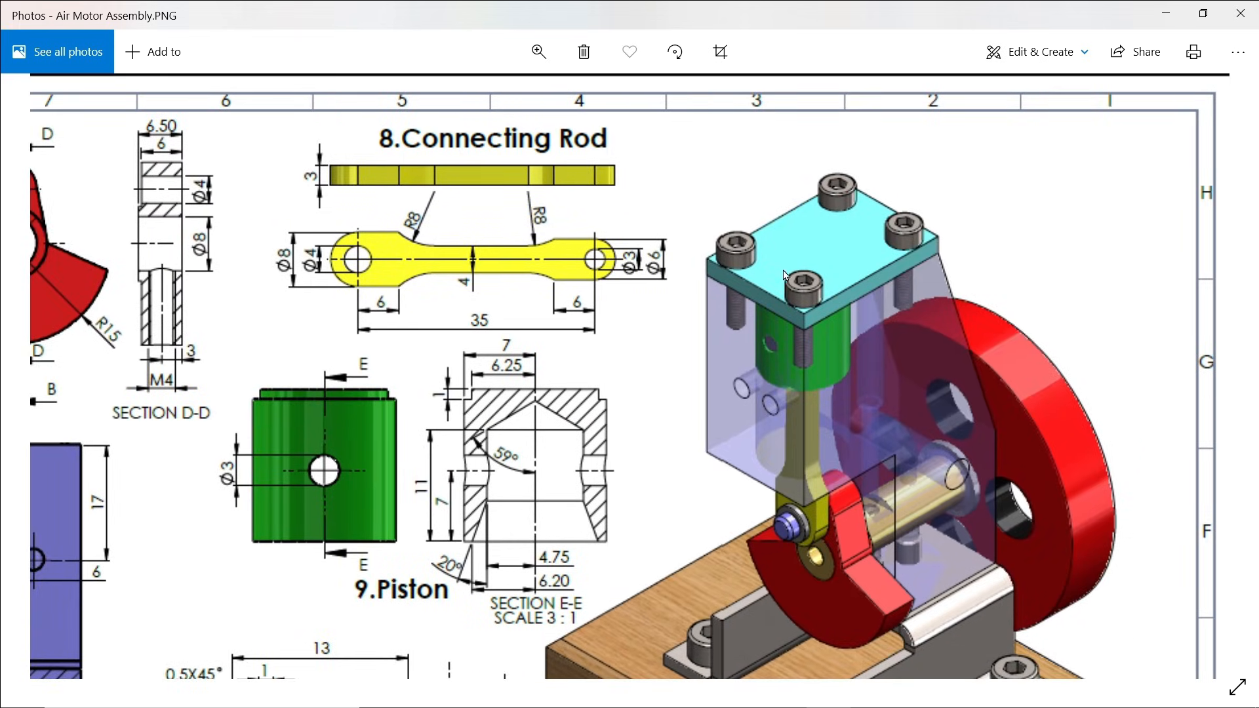
click(1165, 13)
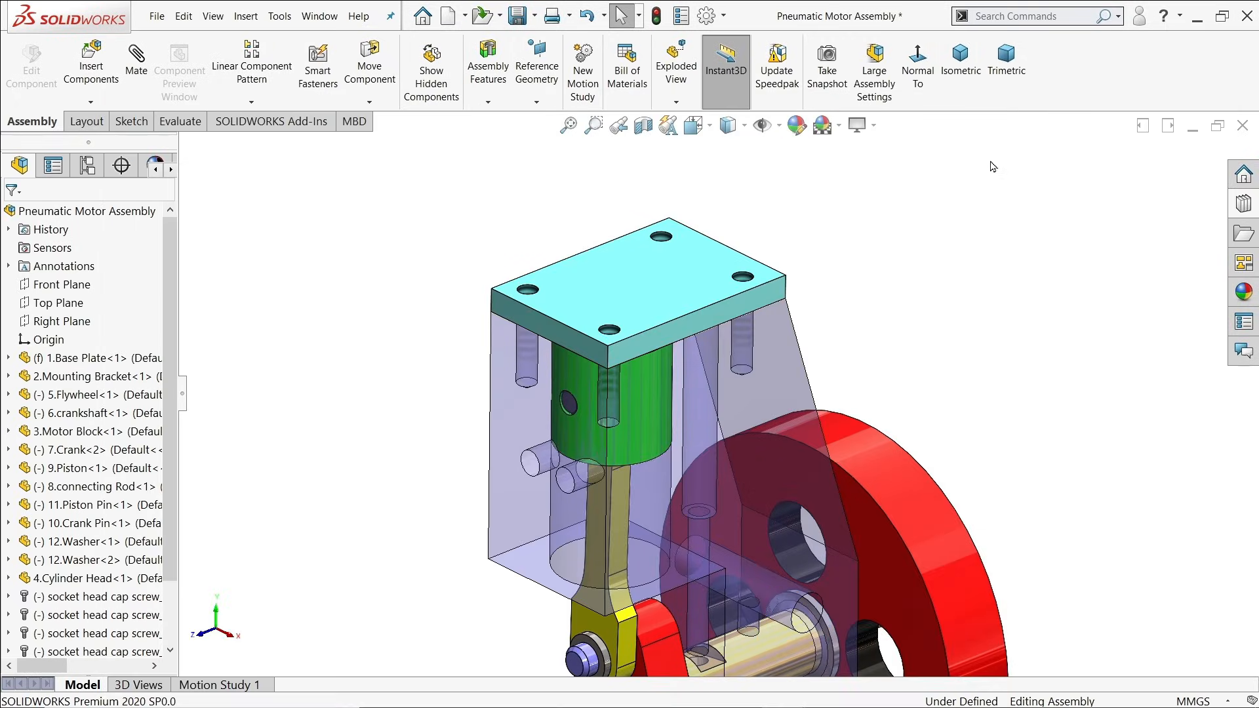
Step: Insert a DIN 912 hex socket head screw from the Toolbox into the front corner hole of the cylinder head
click(1242, 205)
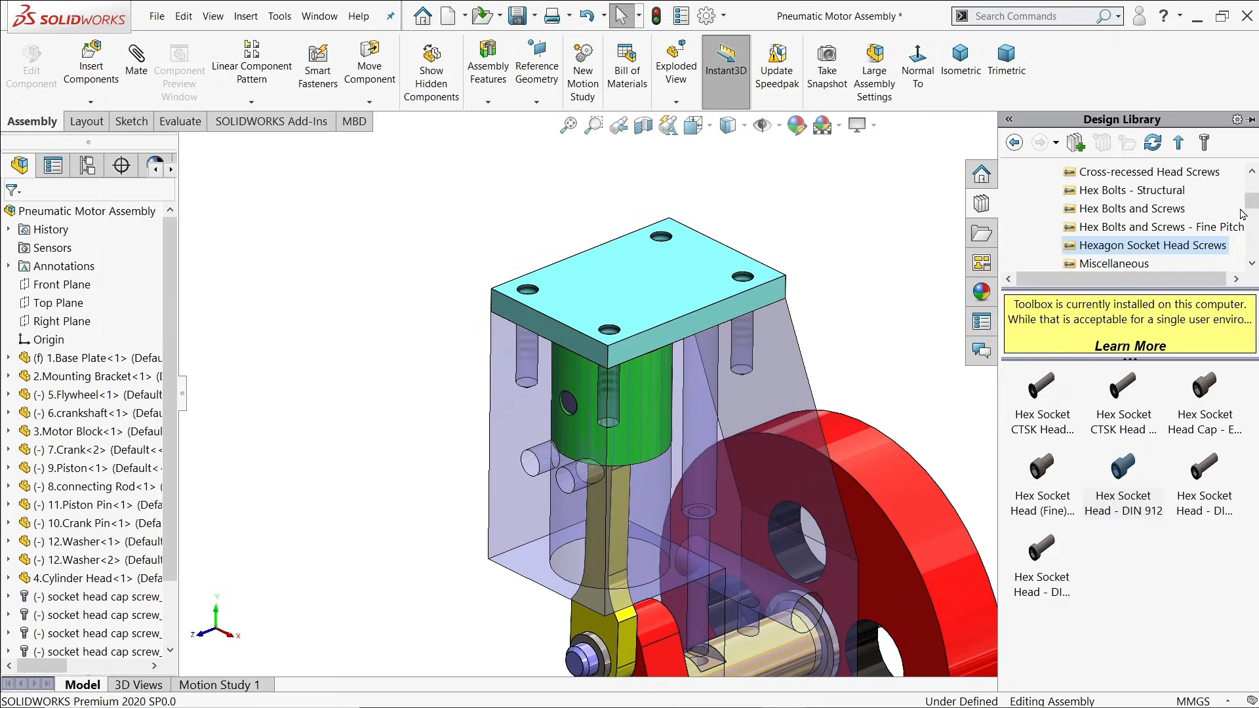
mouse_move(1122, 512)
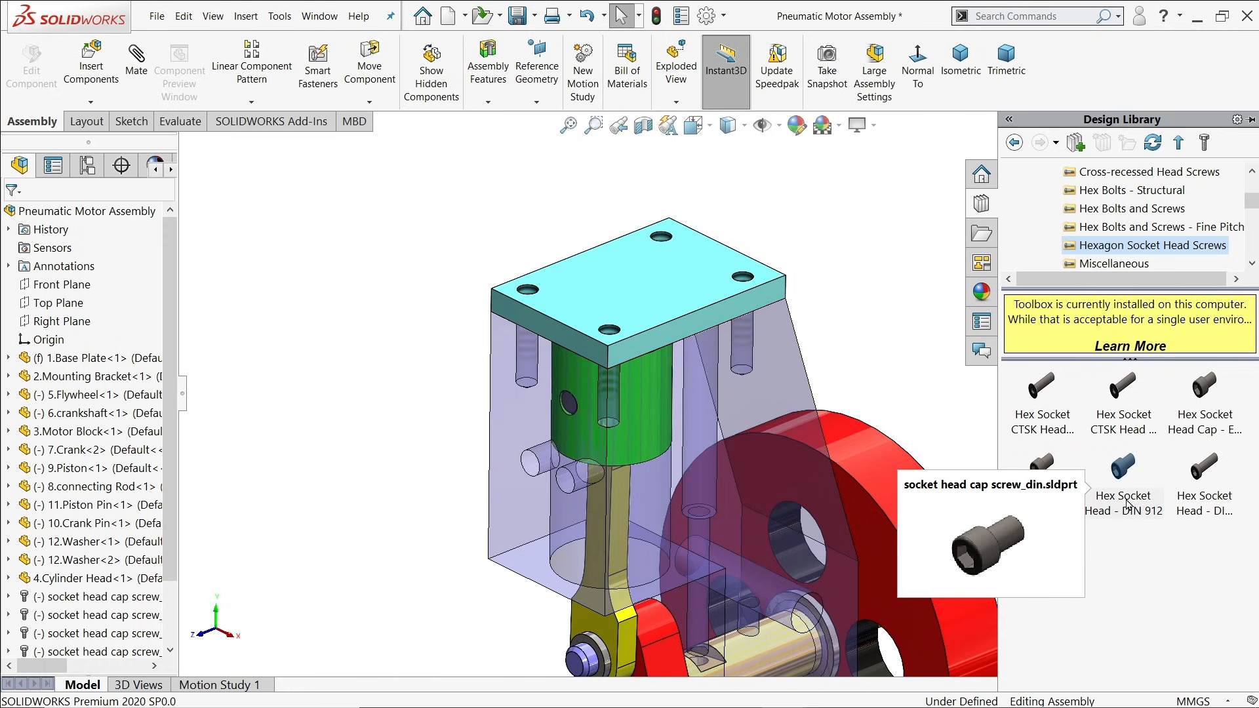
scroll(576, 299, down, 5)
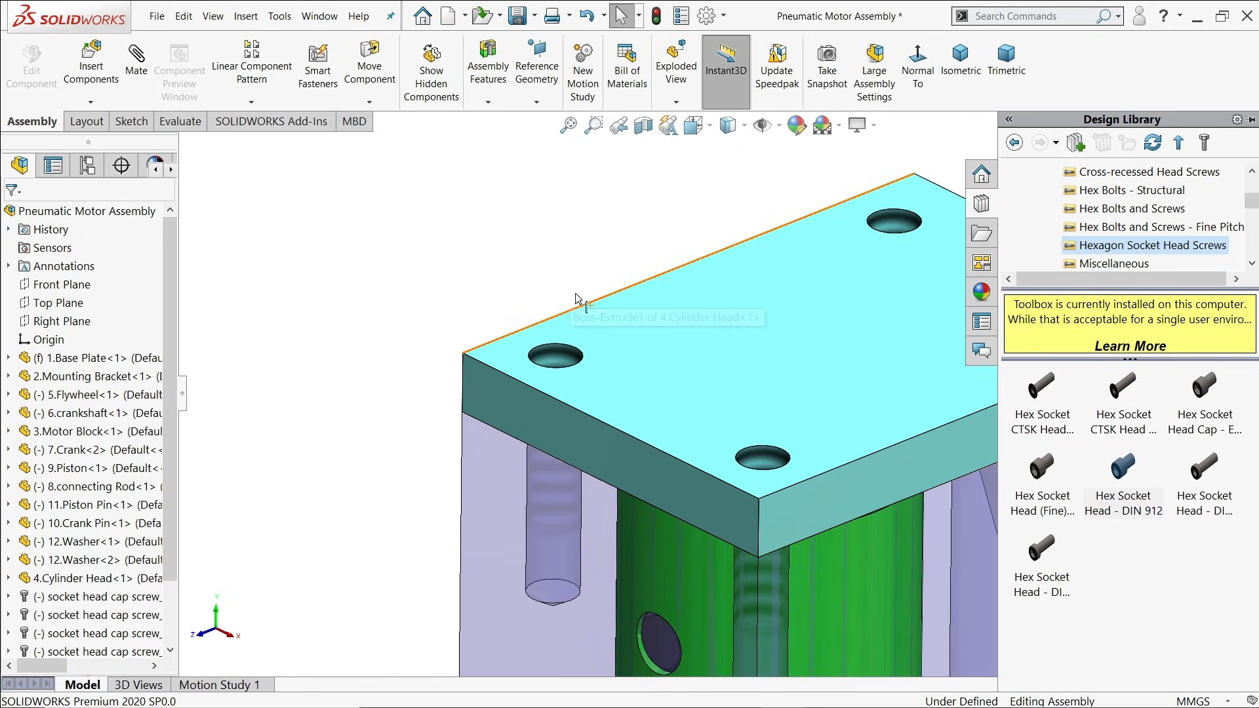
drag(1134, 510, 761, 460)
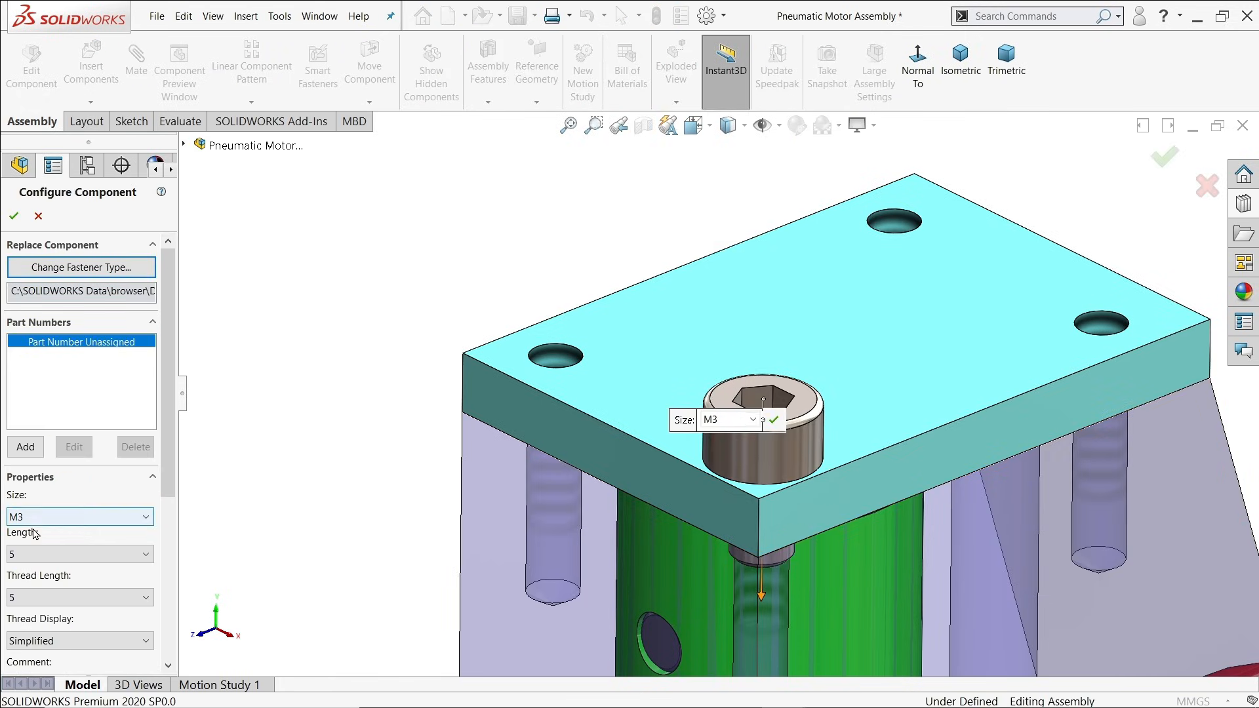
Step: Set the M3 screw's length to 12 mm and accept its configuration
click(39, 554)
click(39, 625)
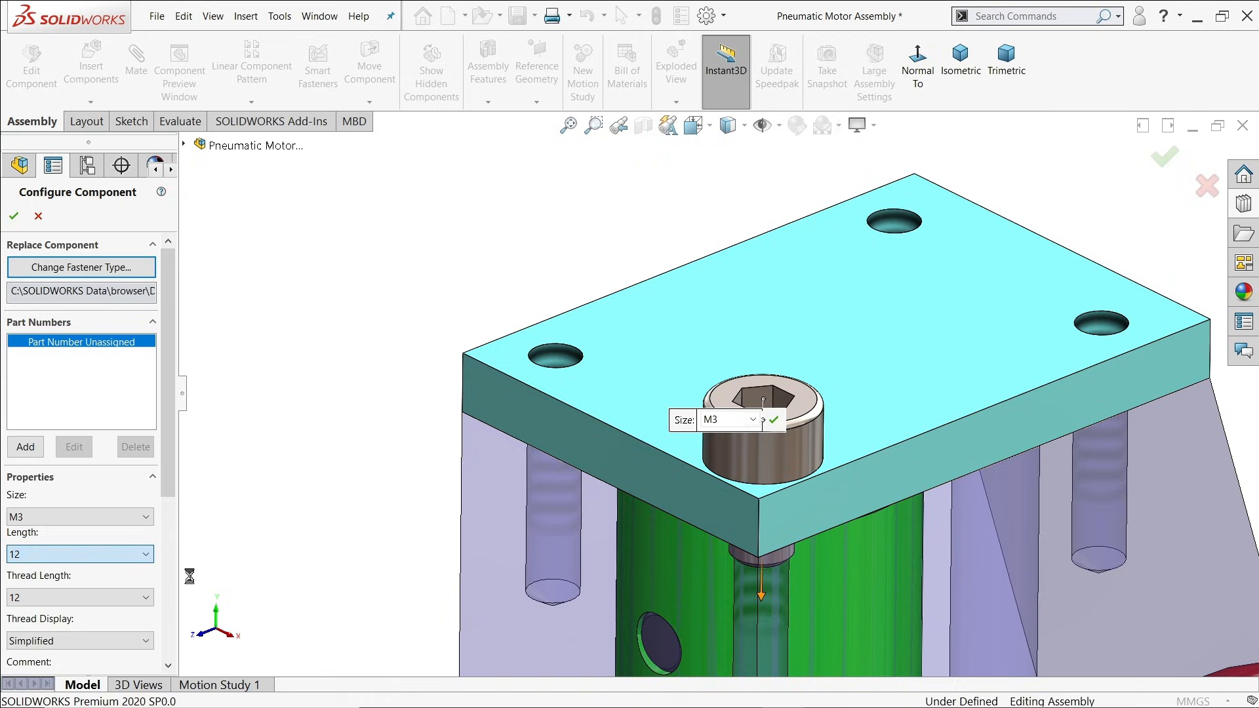
scroll(419, 506, up, 6)
scroll(727, 468, down, 5)
middle_drag(778, 478, 763, 405)
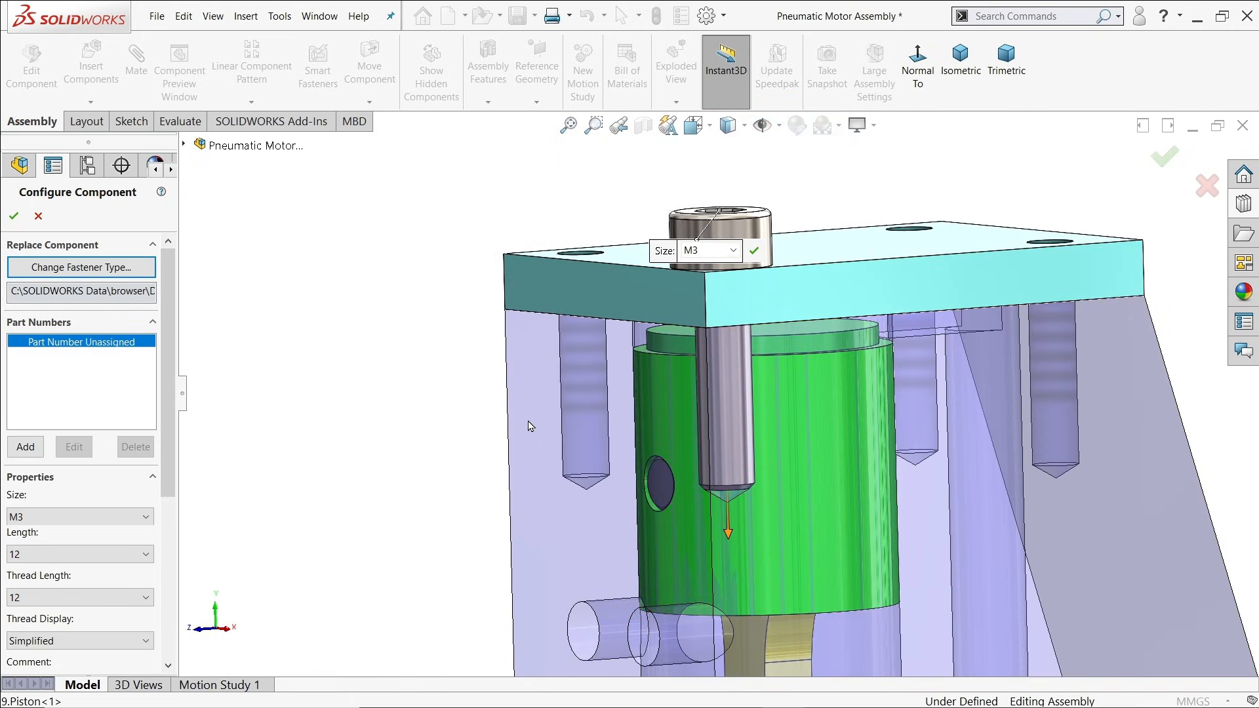
click(9, 216)
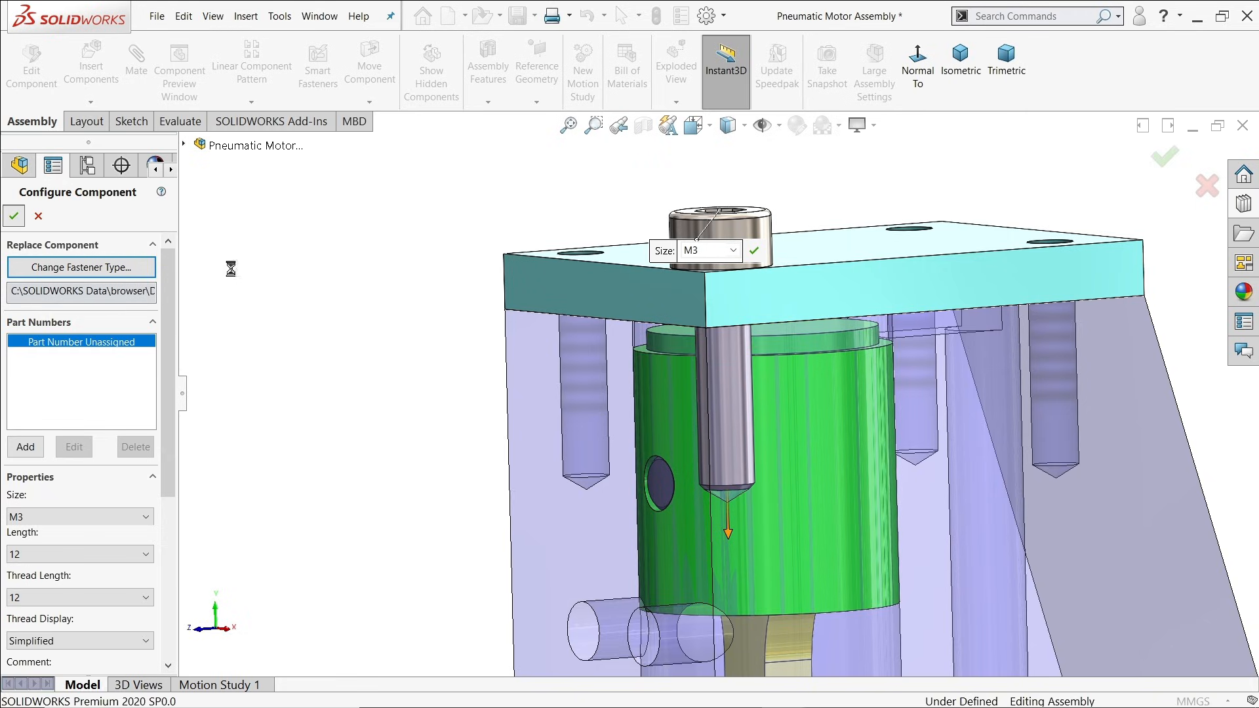
Step: Place three more copies of the M3 x 12 socket head screw at the remaining holes of the cylinder head
middle_drag(506, 246, 506, 315)
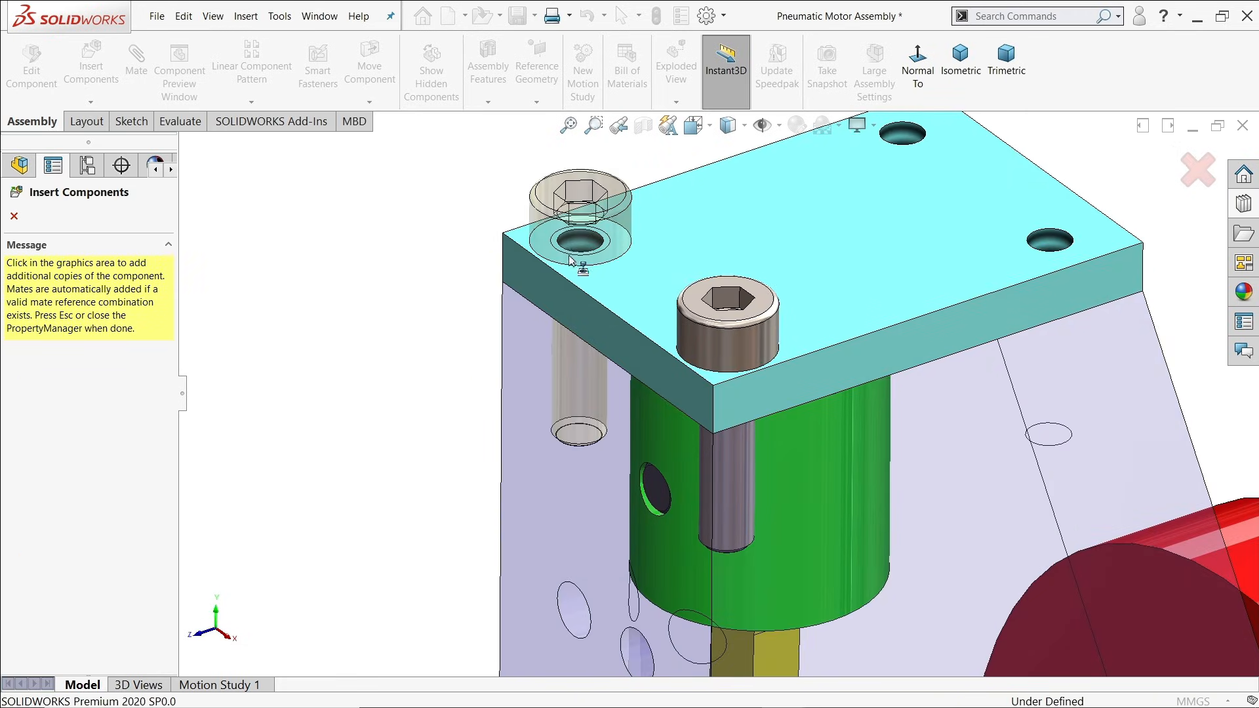
click(572, 251)
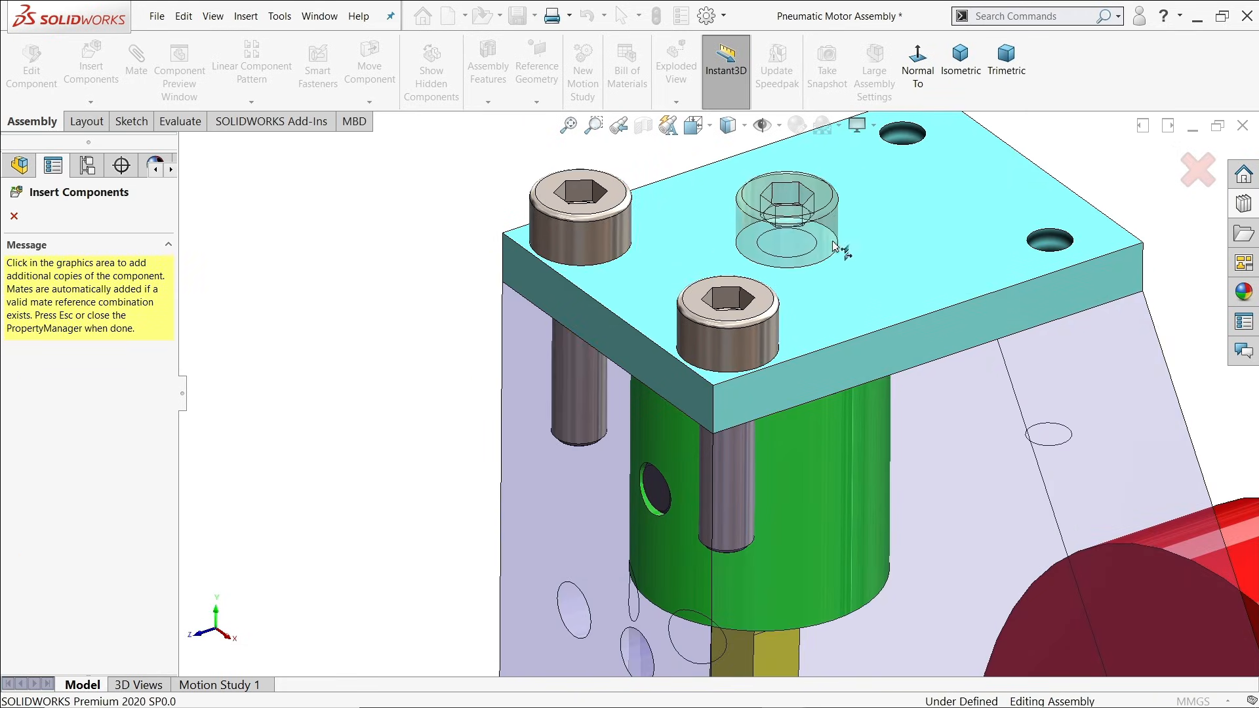
click(1020, 236)
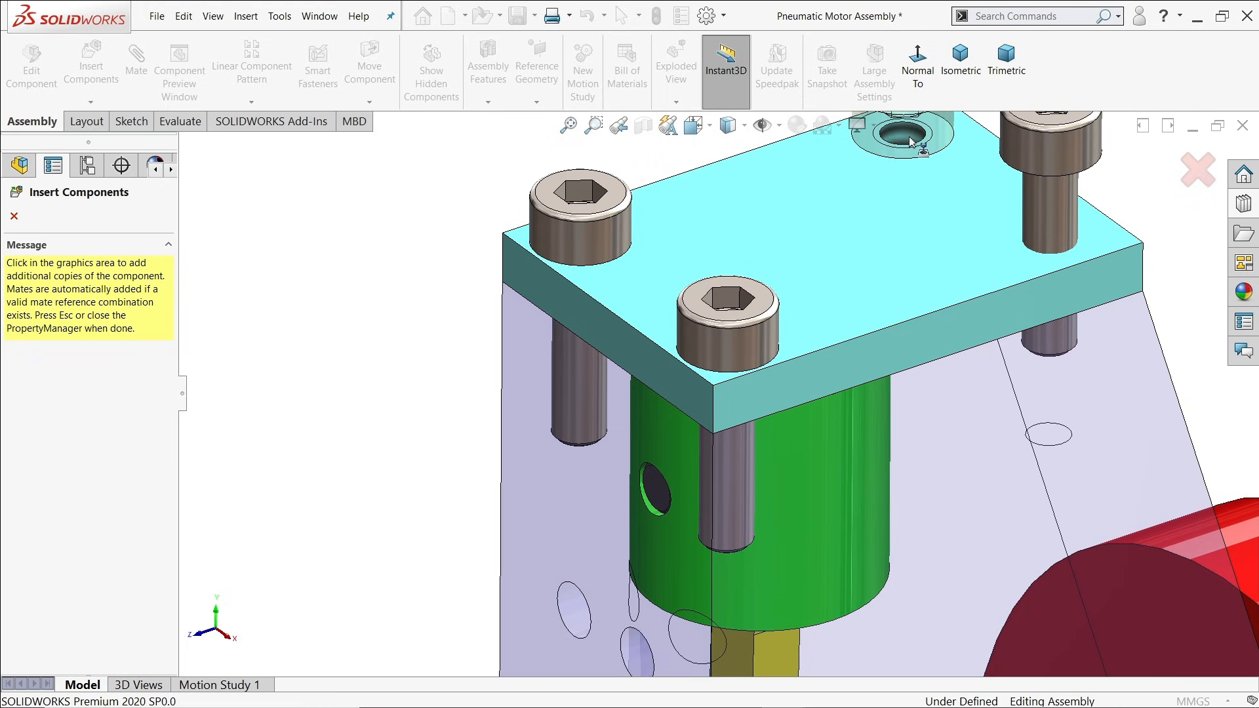
click(910, 143)
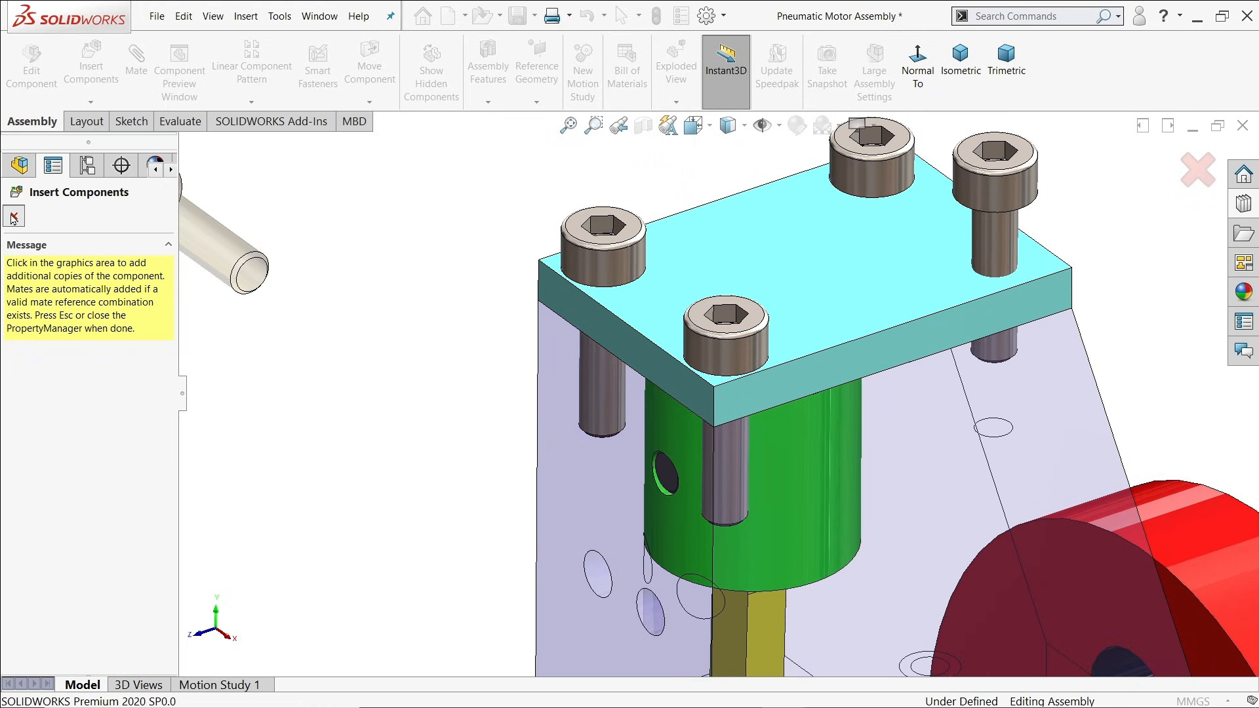
click(14, 216)
Step: Add a coincident mate between the cylinder head's top face and the underside of the raised screw's head
scroll(915, 358, down, 5)
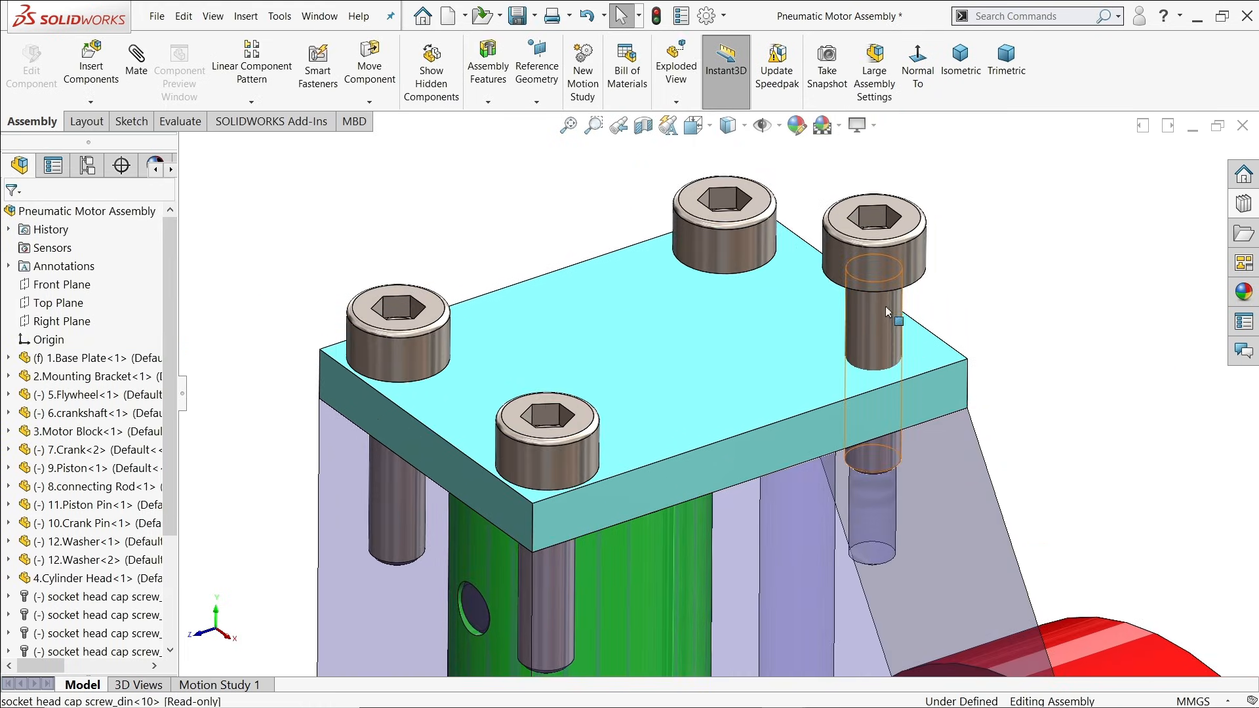
click(888, 312)
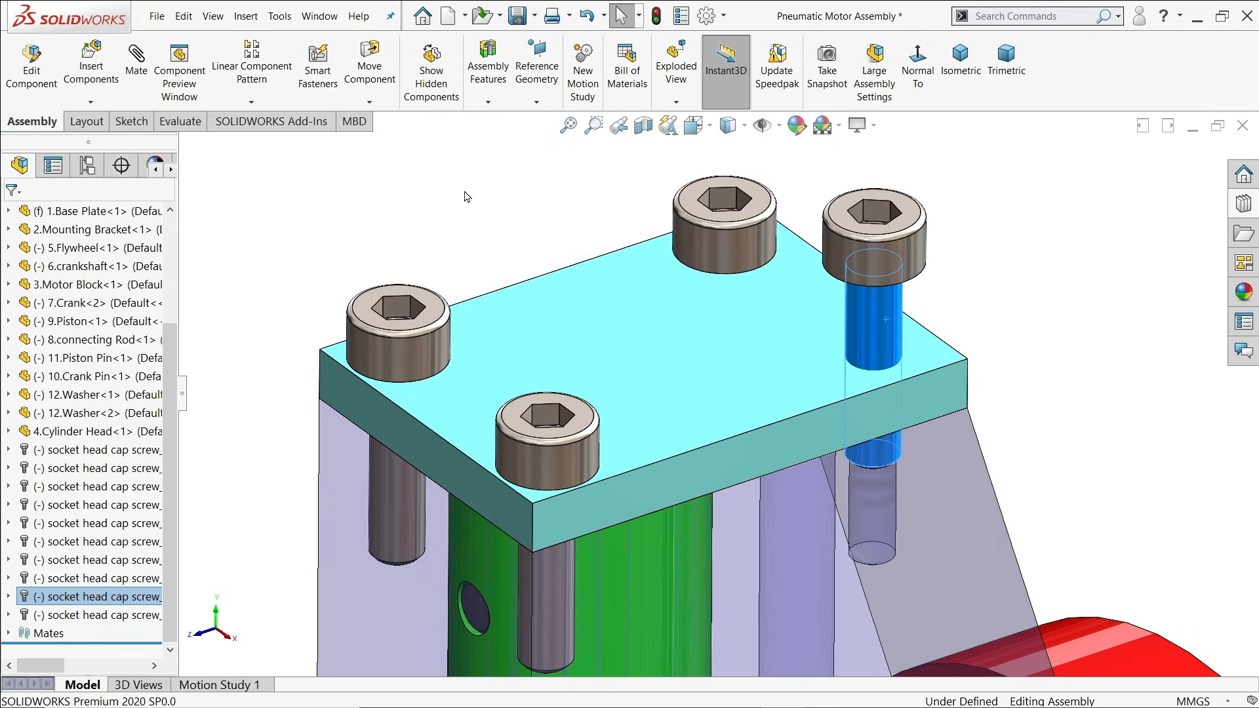
click(466, 197)
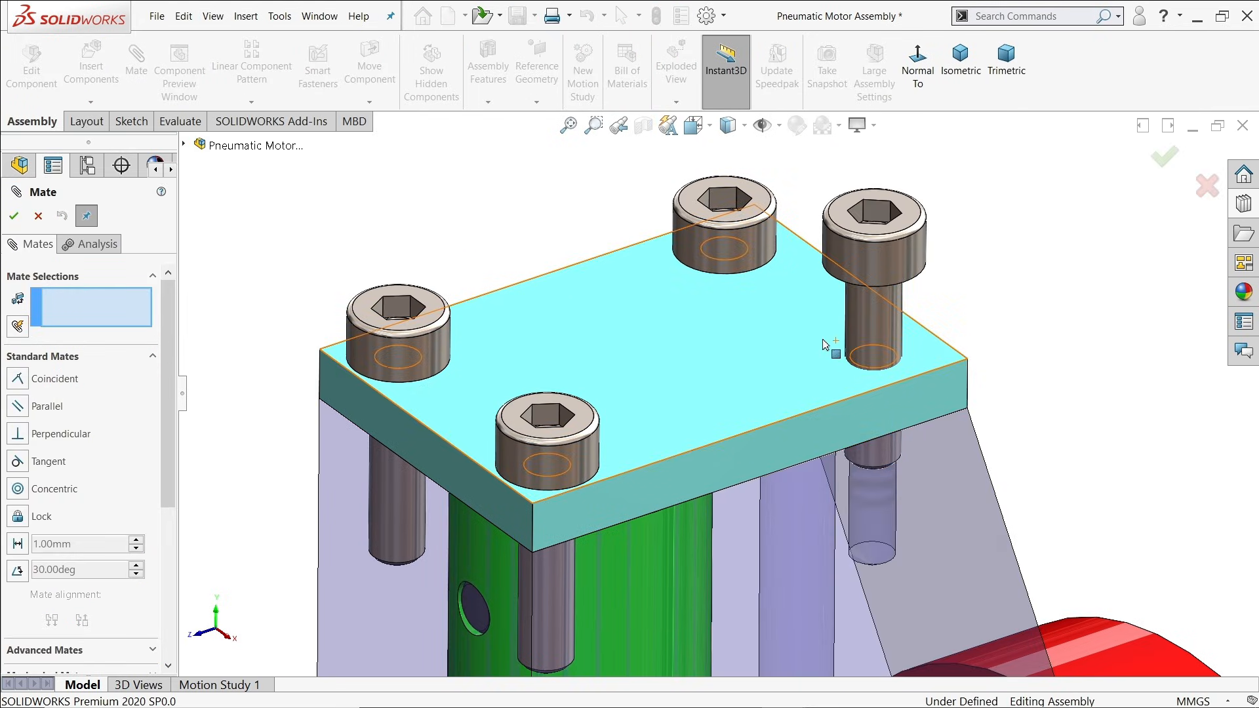
click(835, 332)
middle_drag(835, 335, 923, 263)
click(917, 255)
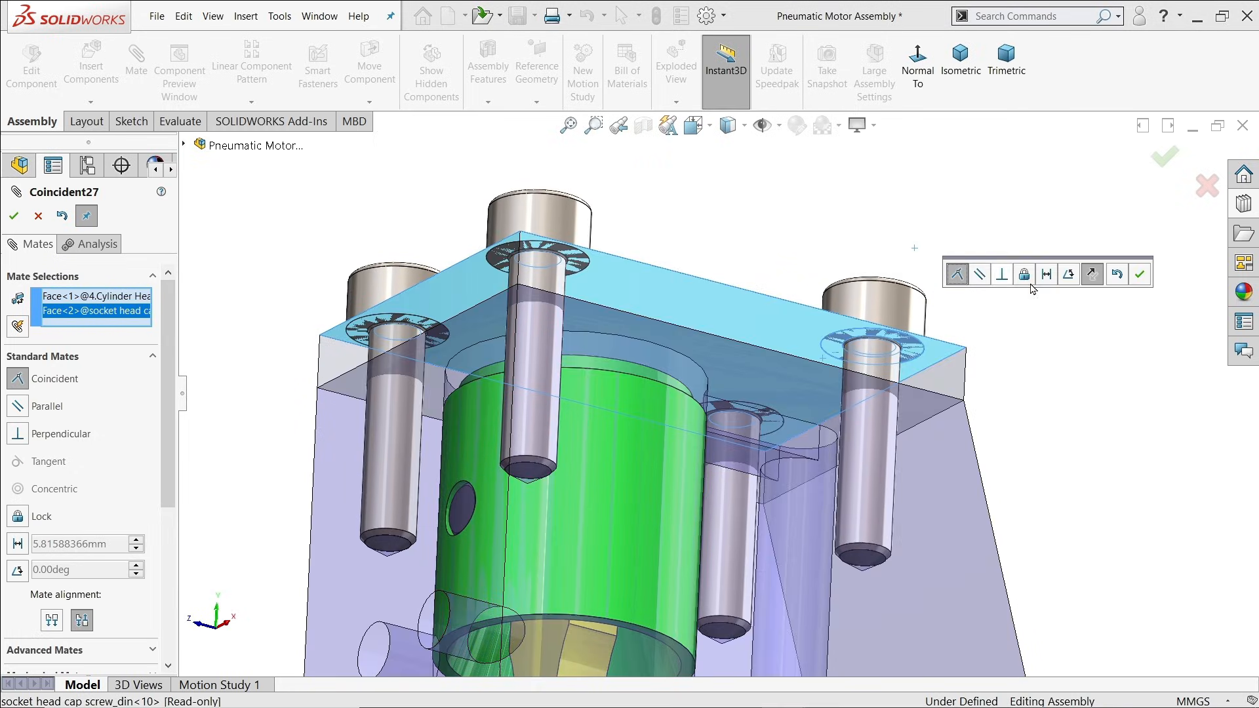
click(1144, 279)
middle_drag(1147, 283, 1065, 344)
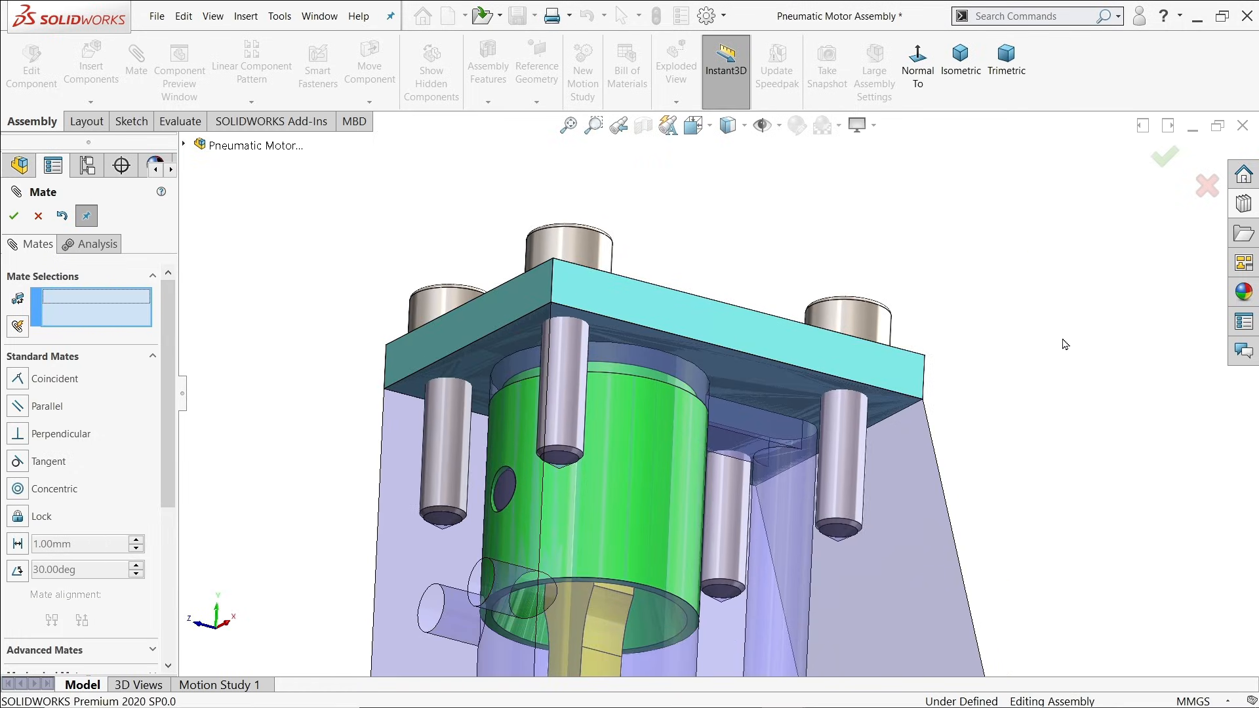
click(46, 225)
Step: Show the completed assembly in isometric view and save it
scroll(681, 231, up, 2)
middle_drag(680, 229, 678, 367)
click(959, 63)
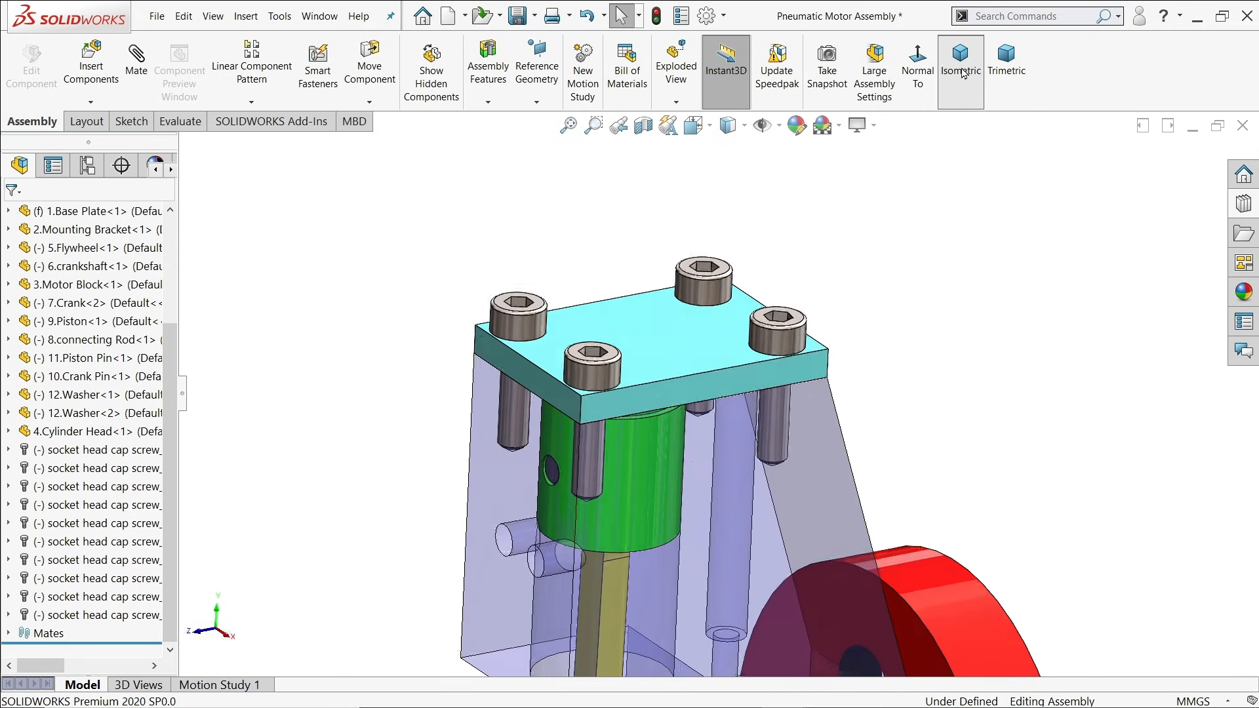
scroll(744, 430, down, 2)
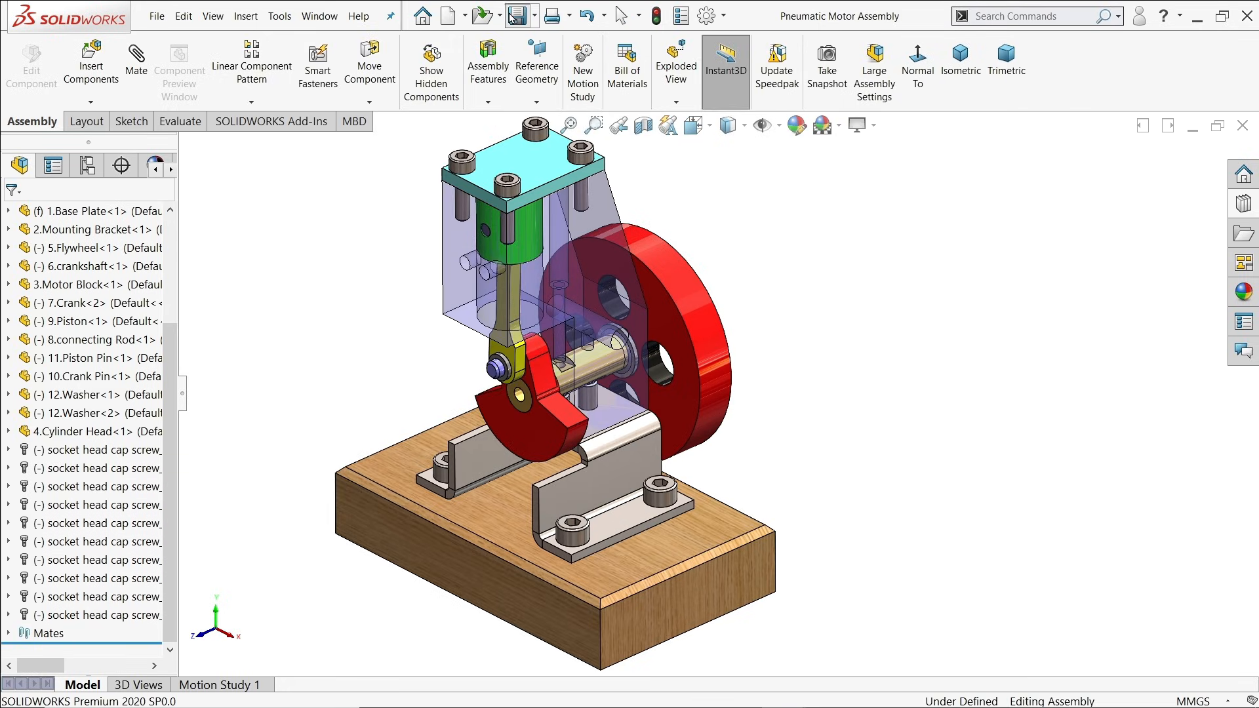
Step: Check that the MotionManager toolbar is enabled and open Motion Study 1 with its timeline expanded
right_click(1141, 72)
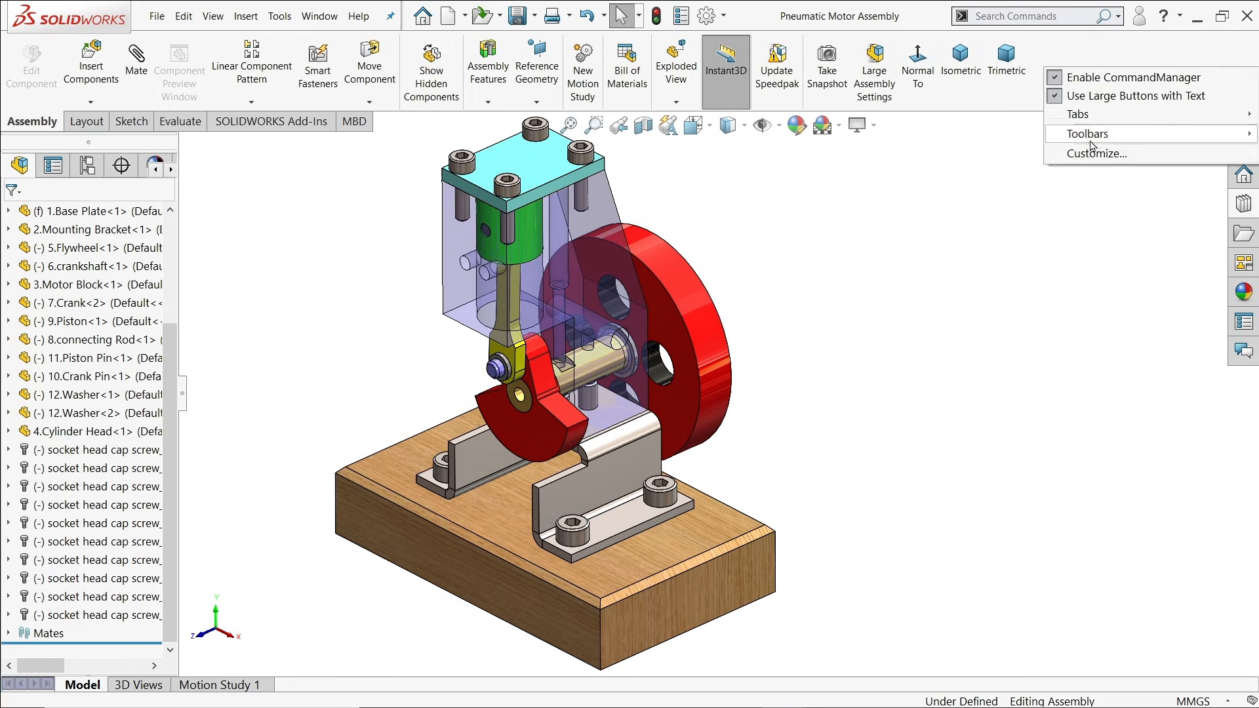
mouse_move(1087, 134)
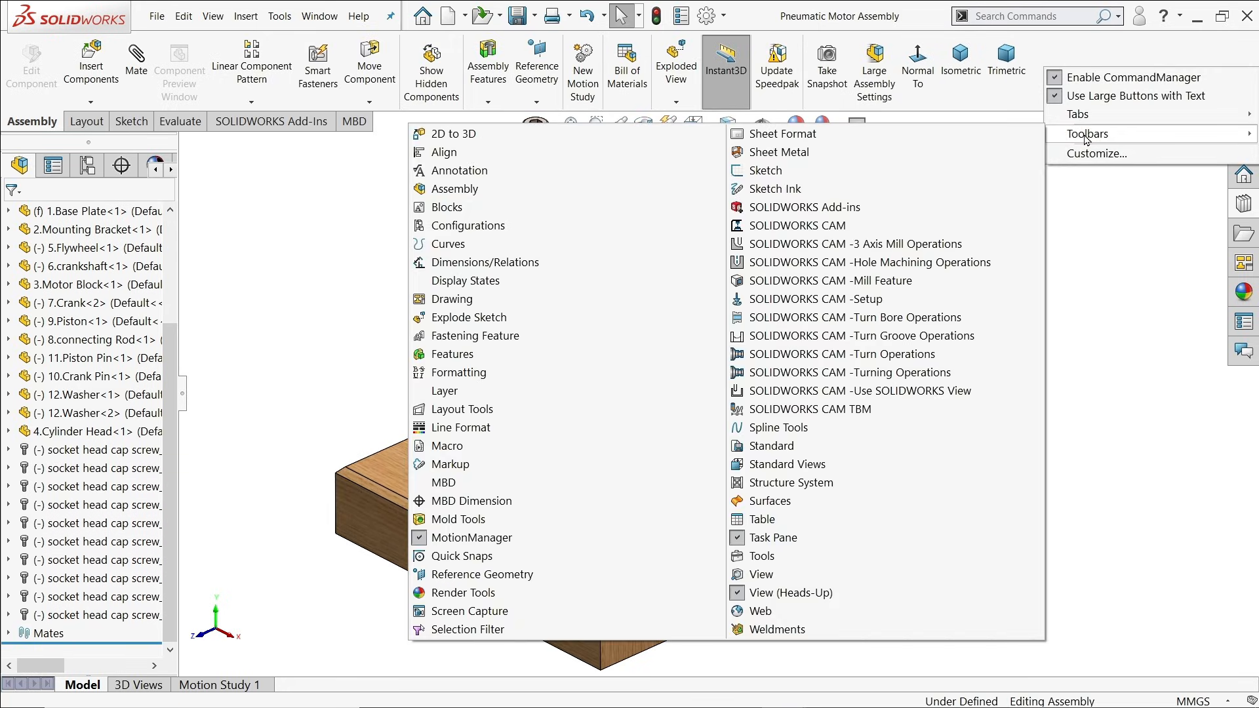
click(246, 392)
click(239, 686)
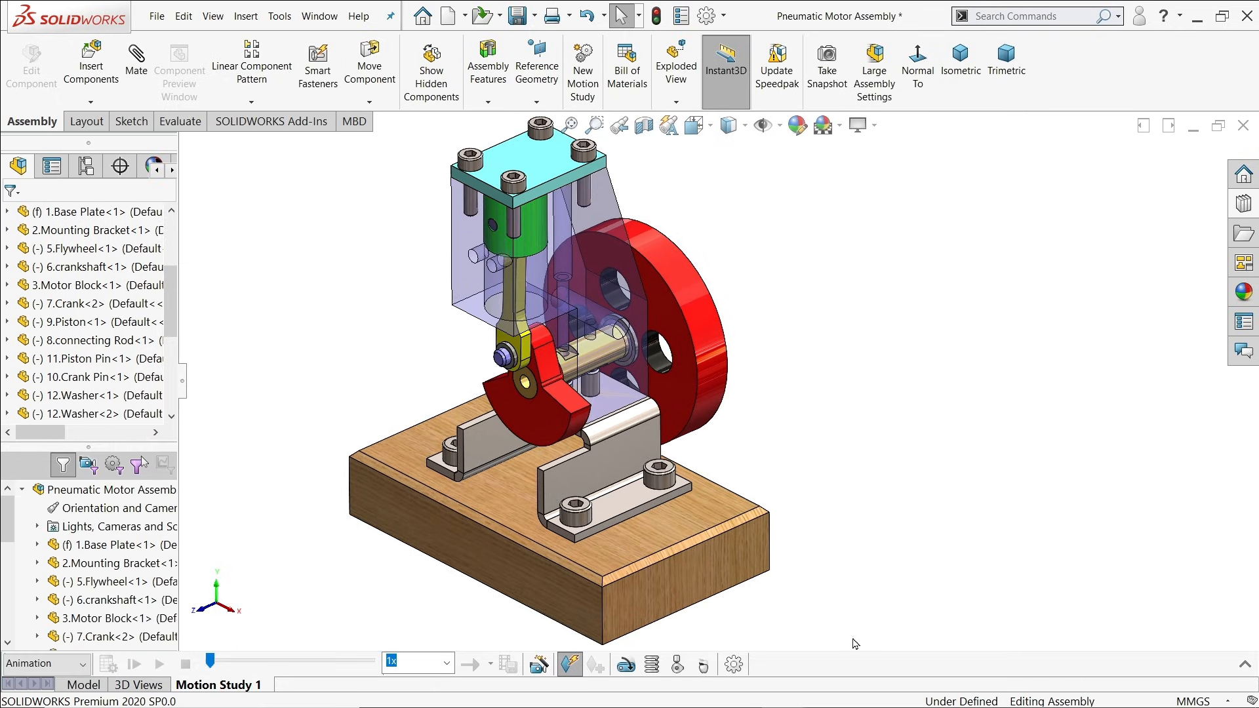
click(1244, 664)
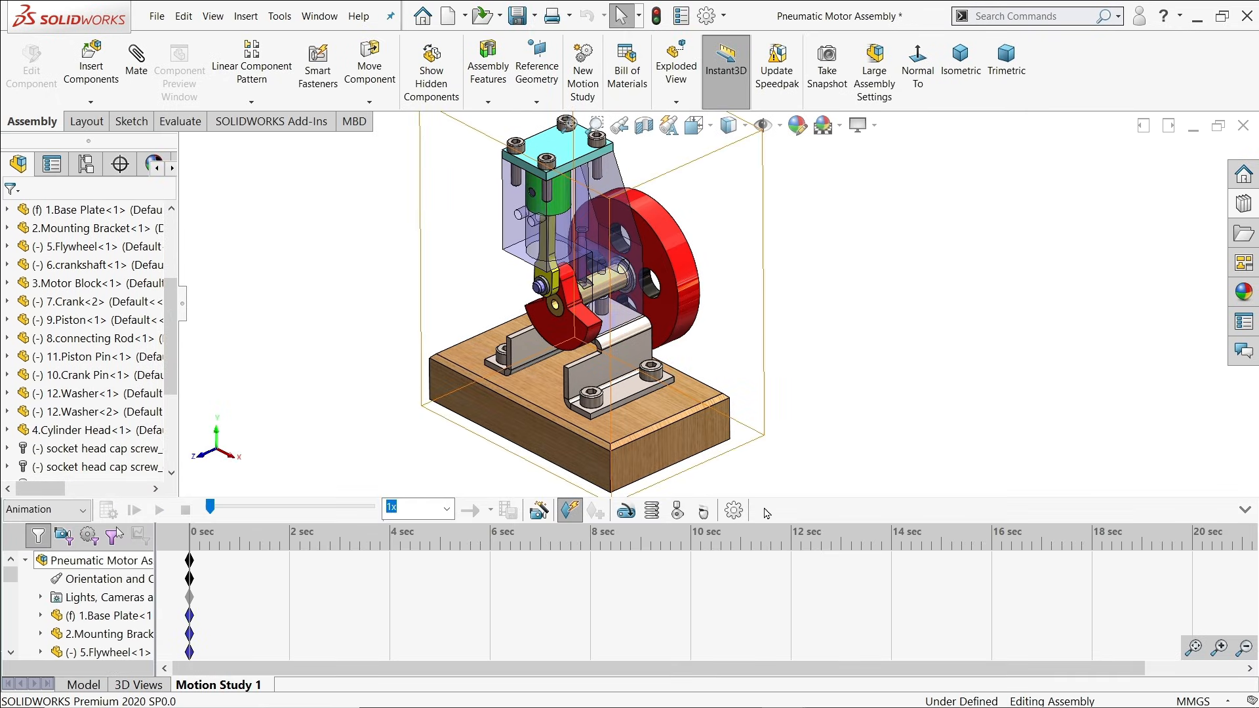
Step: Set the motion study to 50 frames per second and extend the animation's end key to 12 seconds
click(733, 510)
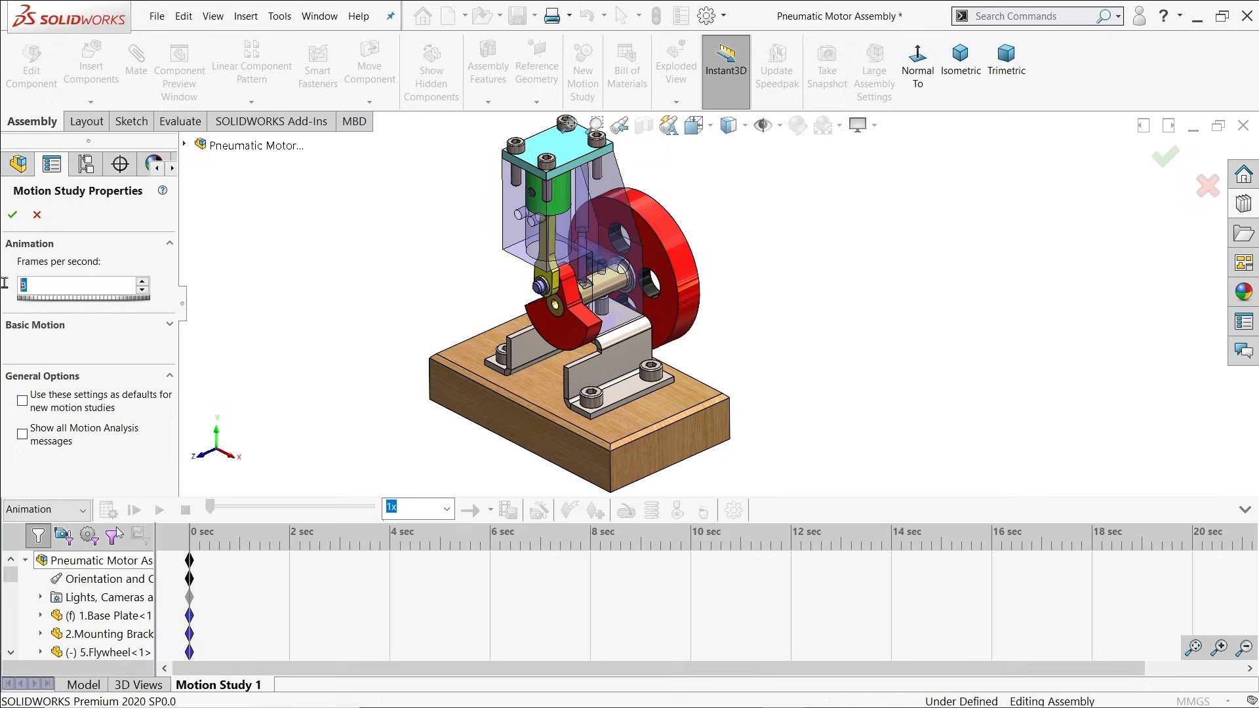
click(5, 218)
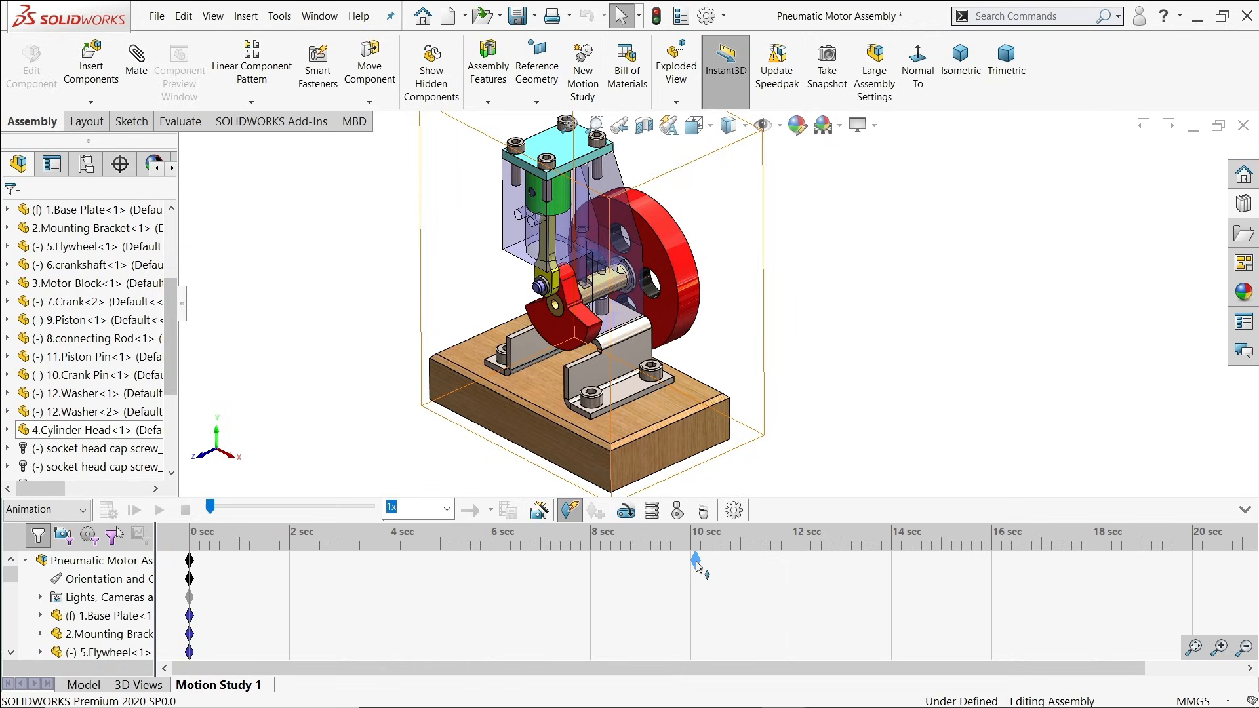
drag(792, 563, 790, 561)
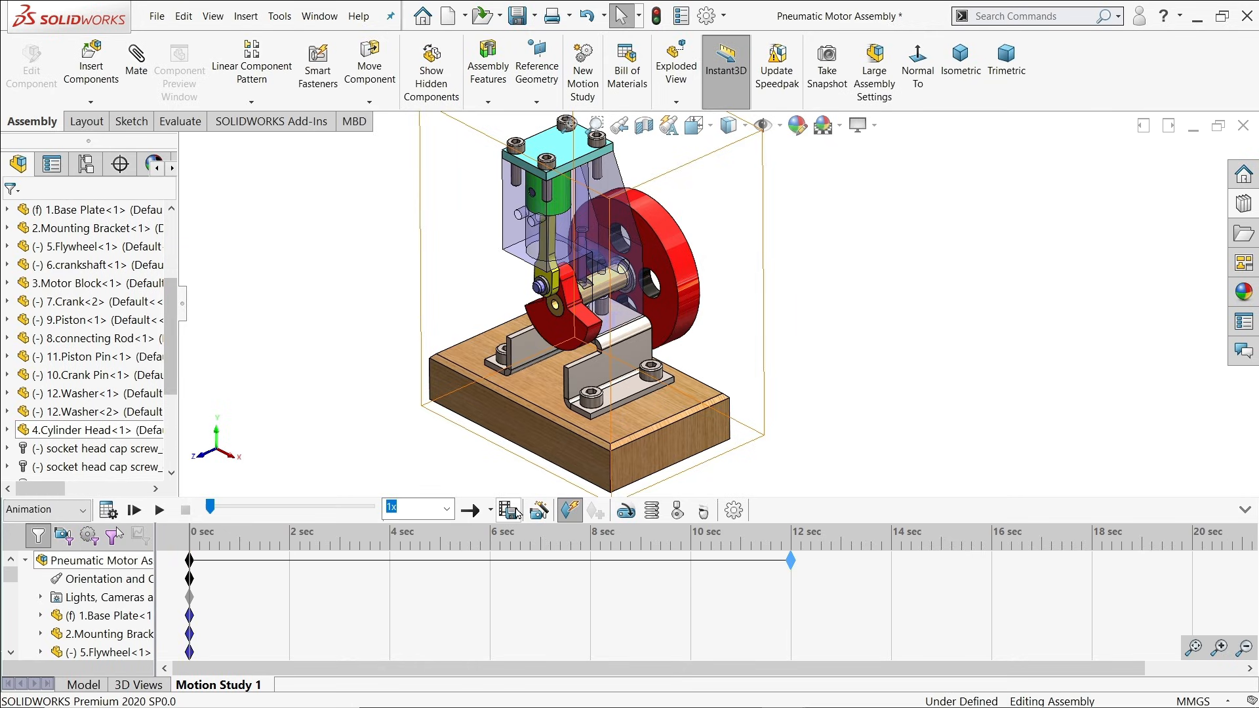
Step: Add a constant-speed rotary motor of 50 RPM on the circular edge at the crankshaft's end
click(627, 512)
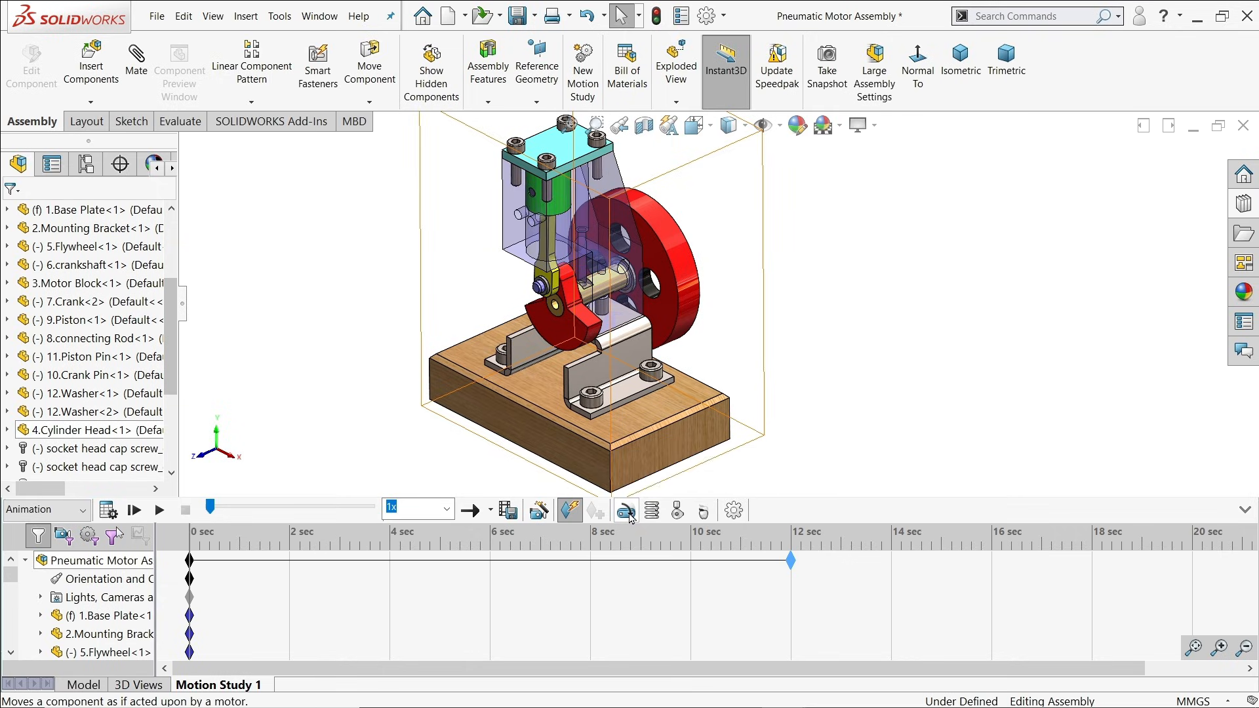
click(555, 306)
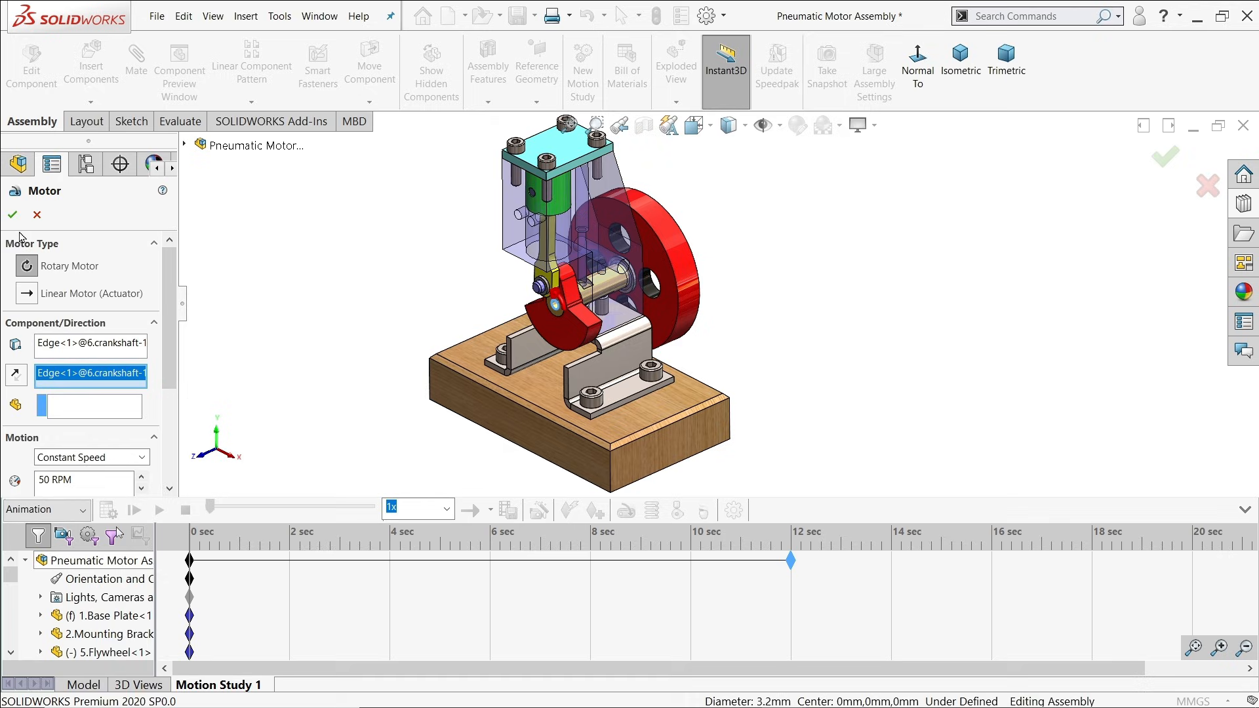
click(12, 214)
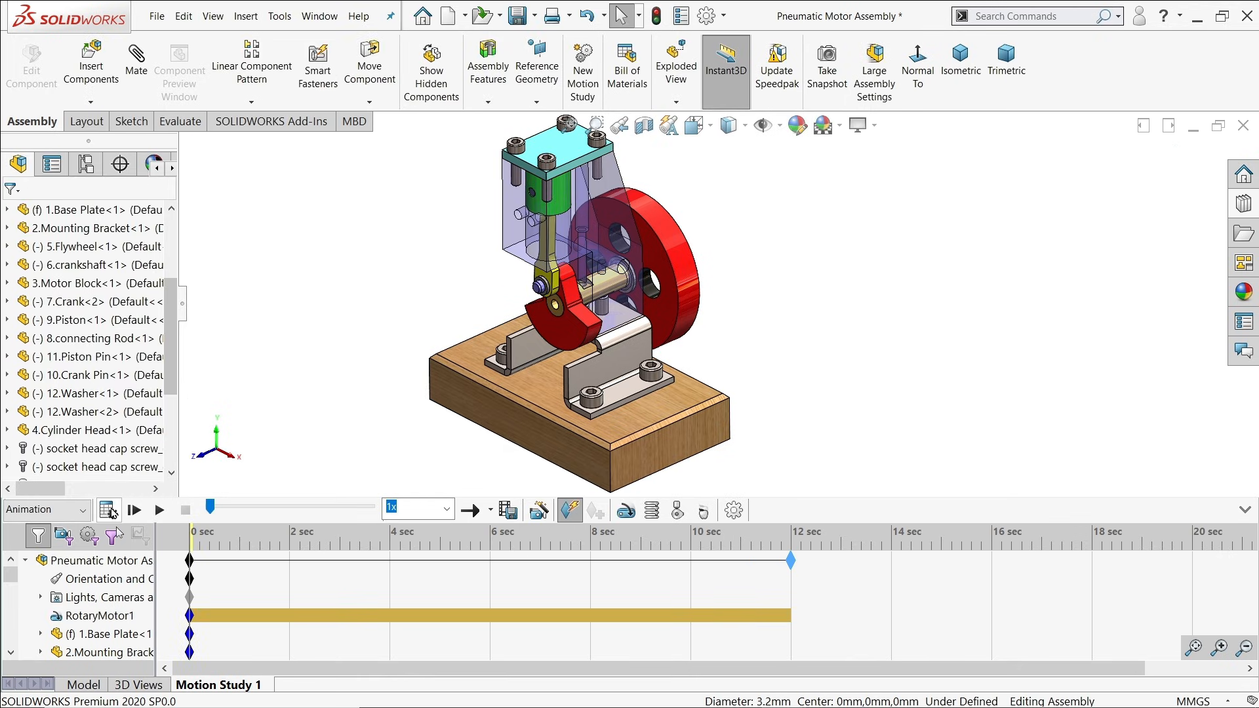
Step: Calculate the motion study, collapse the timeline and play back the animation
click(109, 510)
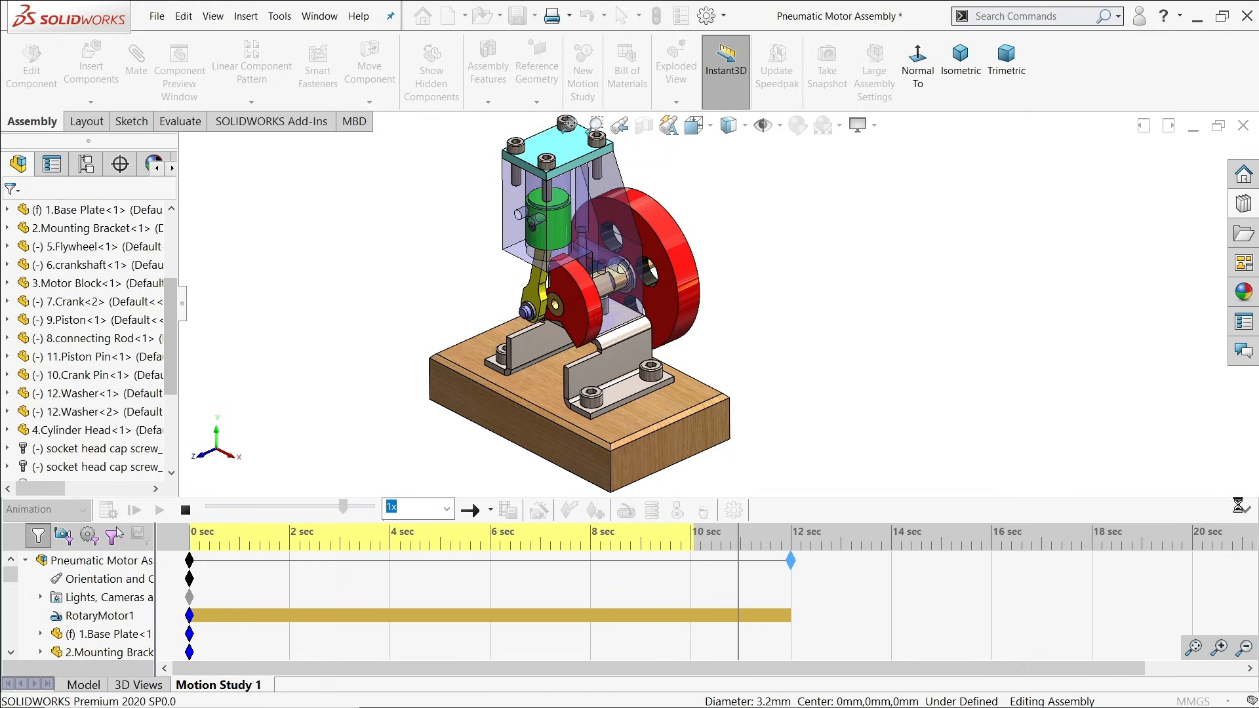
click(1246, 511)
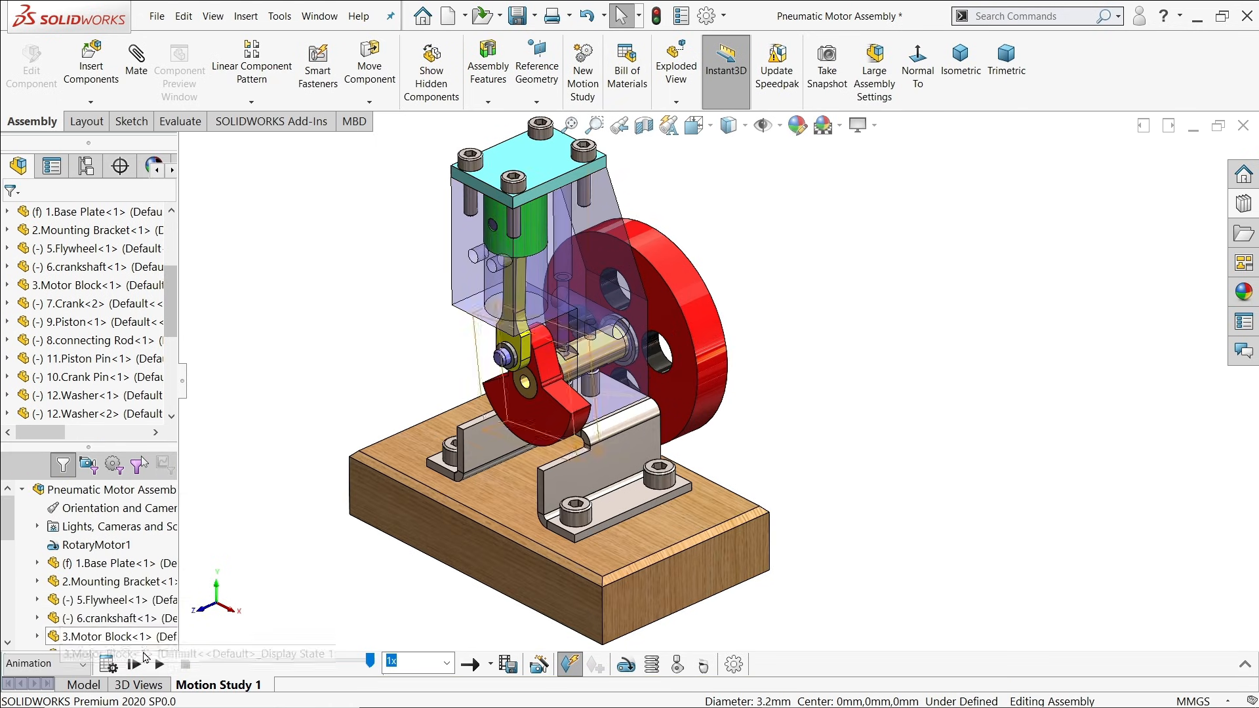
click(160, 664)
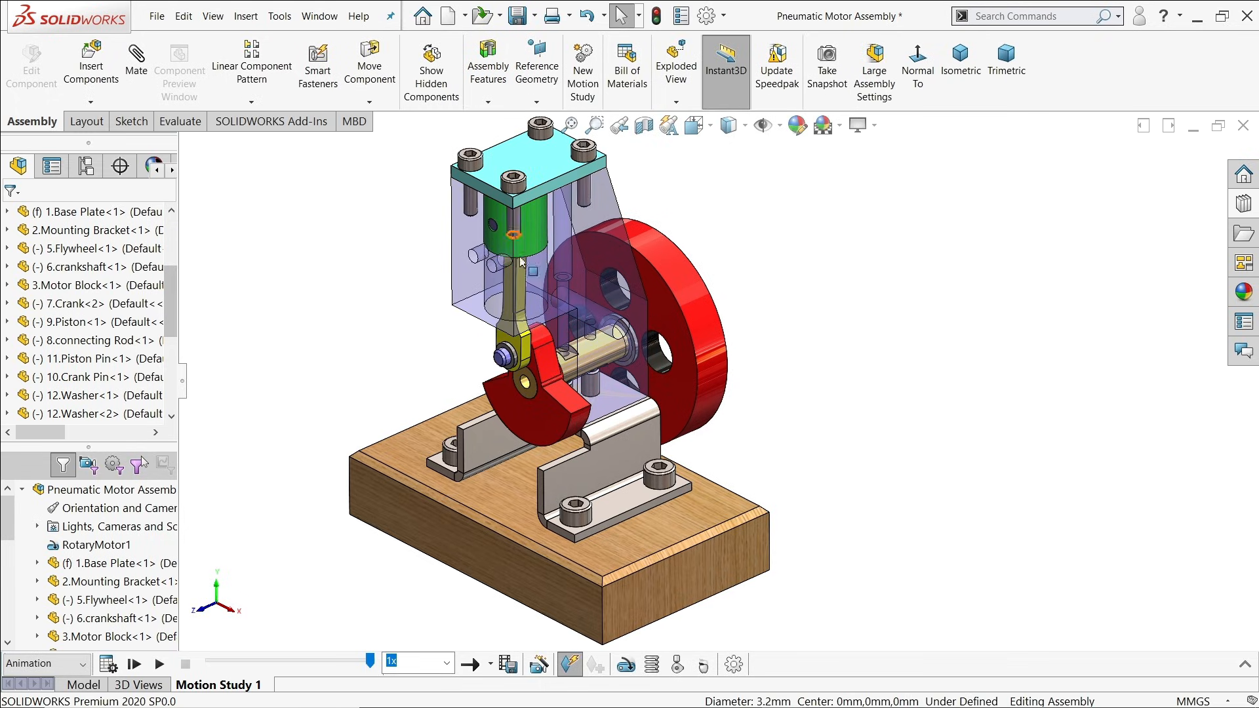
Step: Set the animation's playback mode to Loop and play it
click(488, 665)
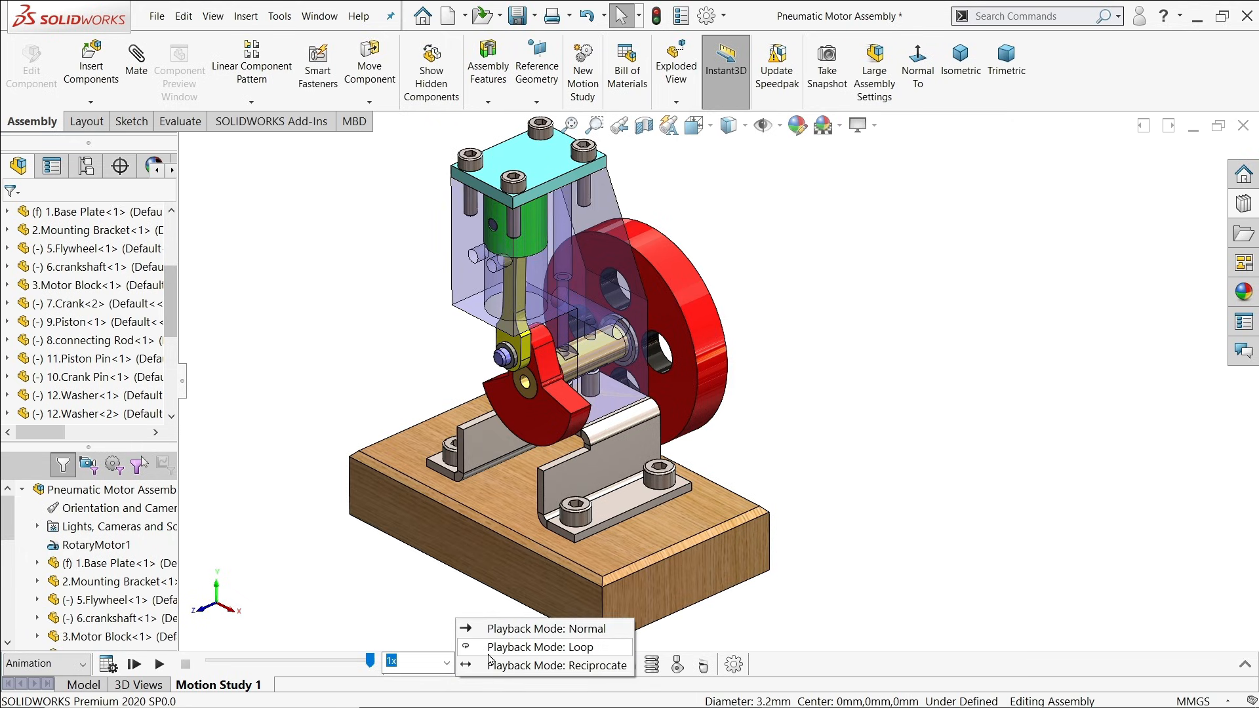
click(488, 655)
click(160, 670)
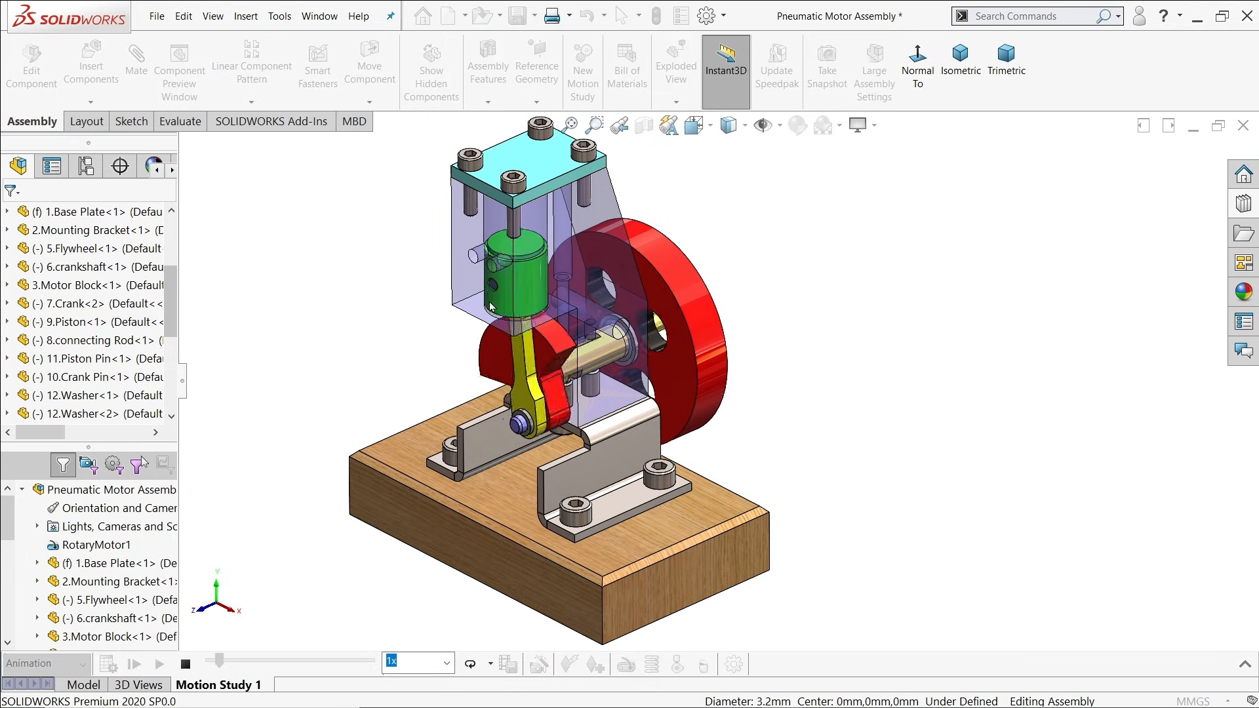